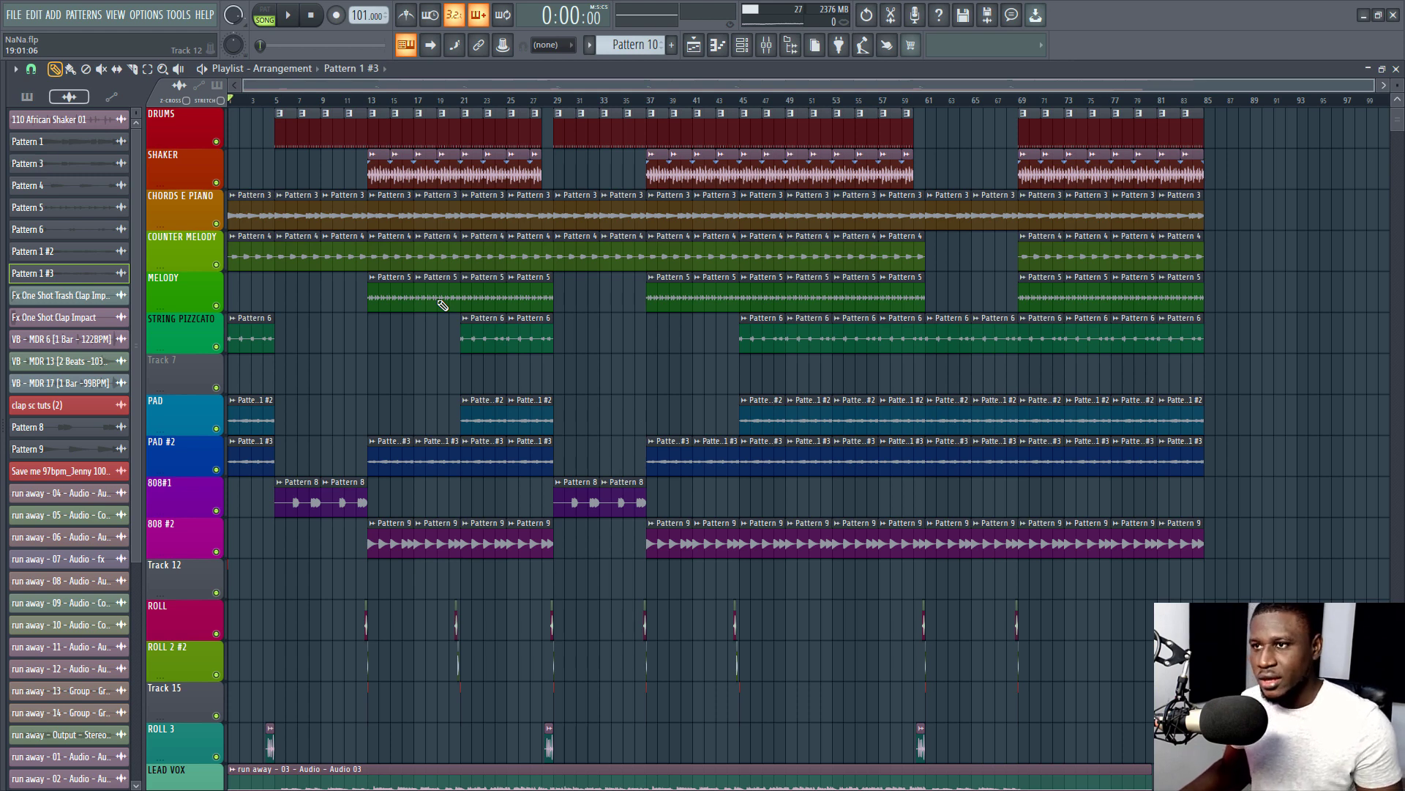
Look over the playlist arrangement's tracks, from DRUMS down to the GUTR tracks
scroll(790, 240, "down", 3)
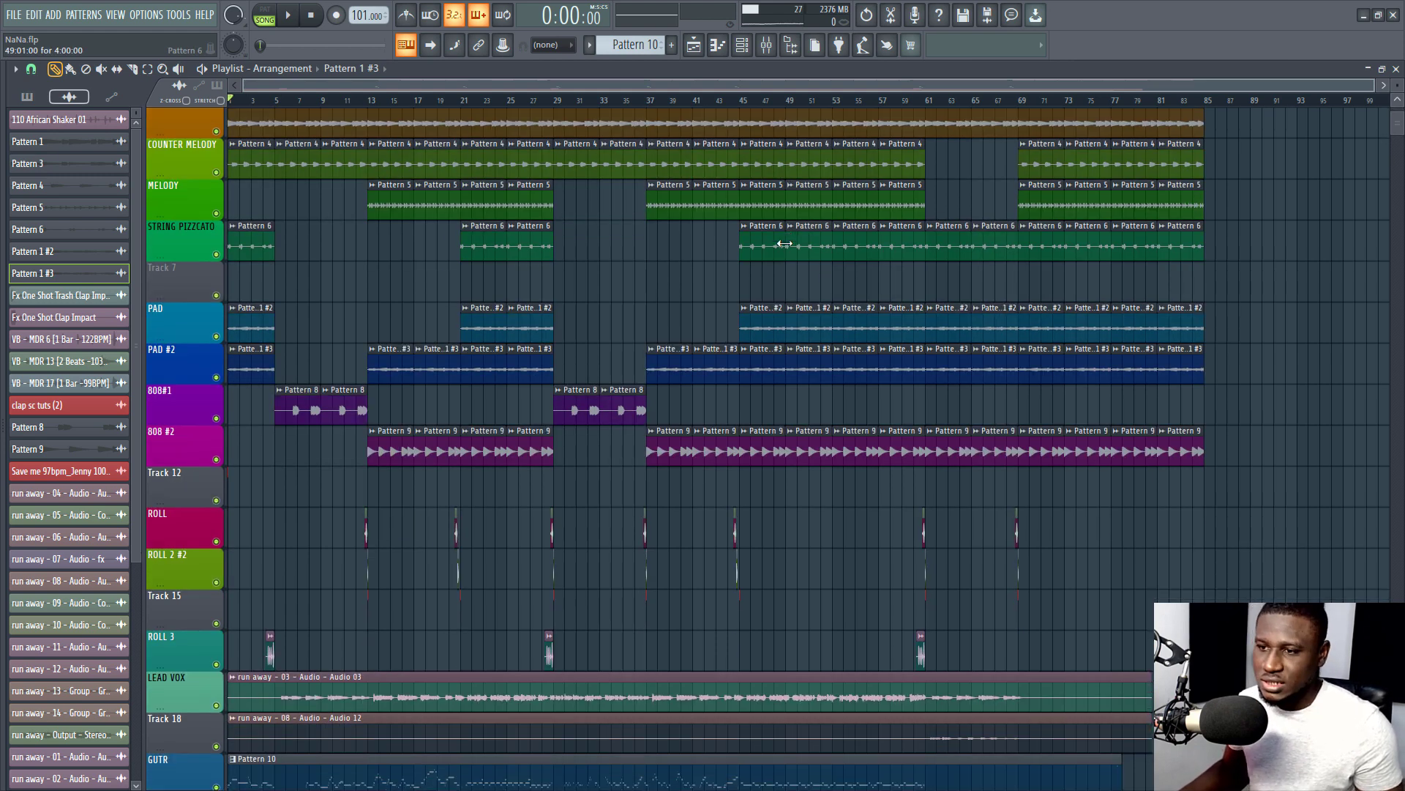
scroll(784, 243, "up", 3)
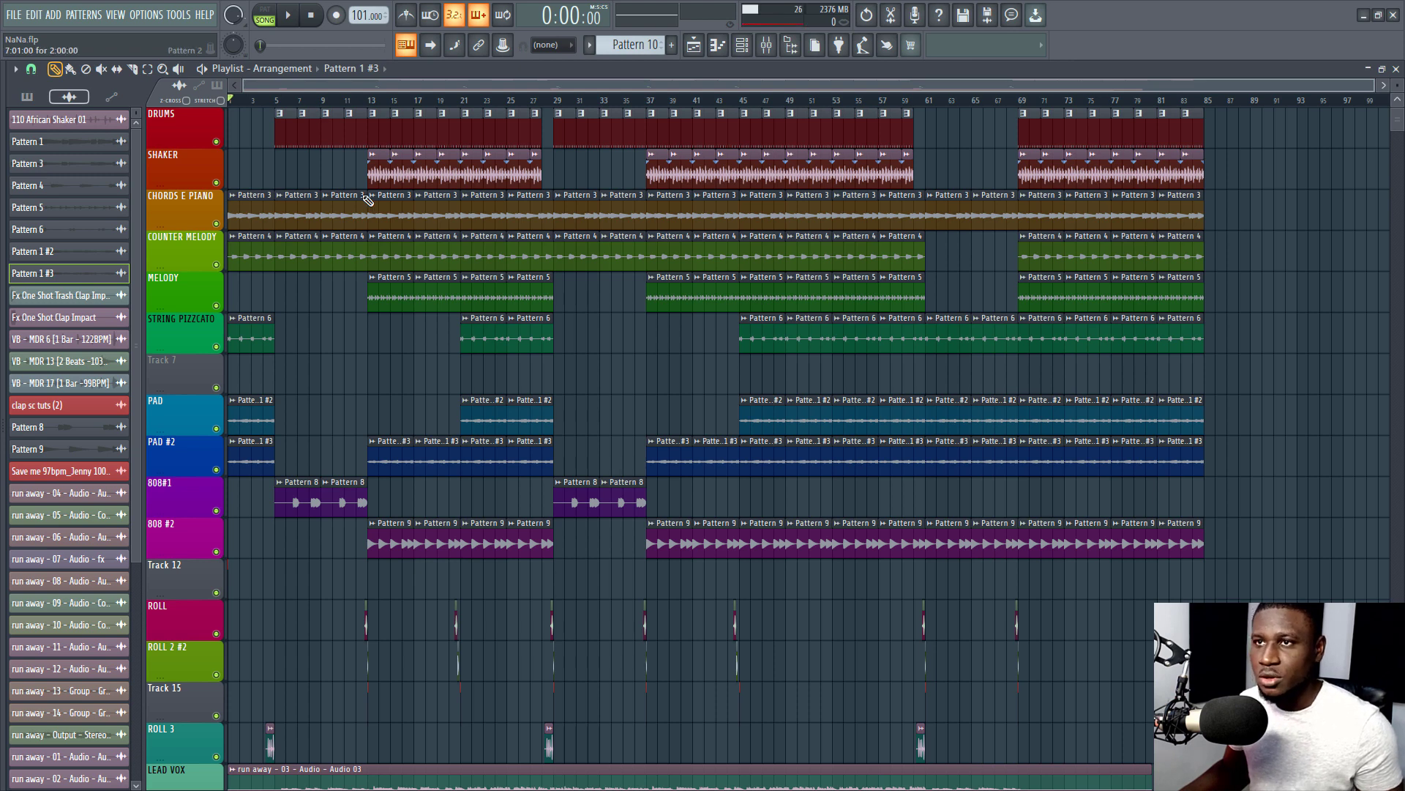
scroll(476, 317, "down", 4)
scroll(477, 317, "up", 1)
scroll(483, 275, "up", 3)
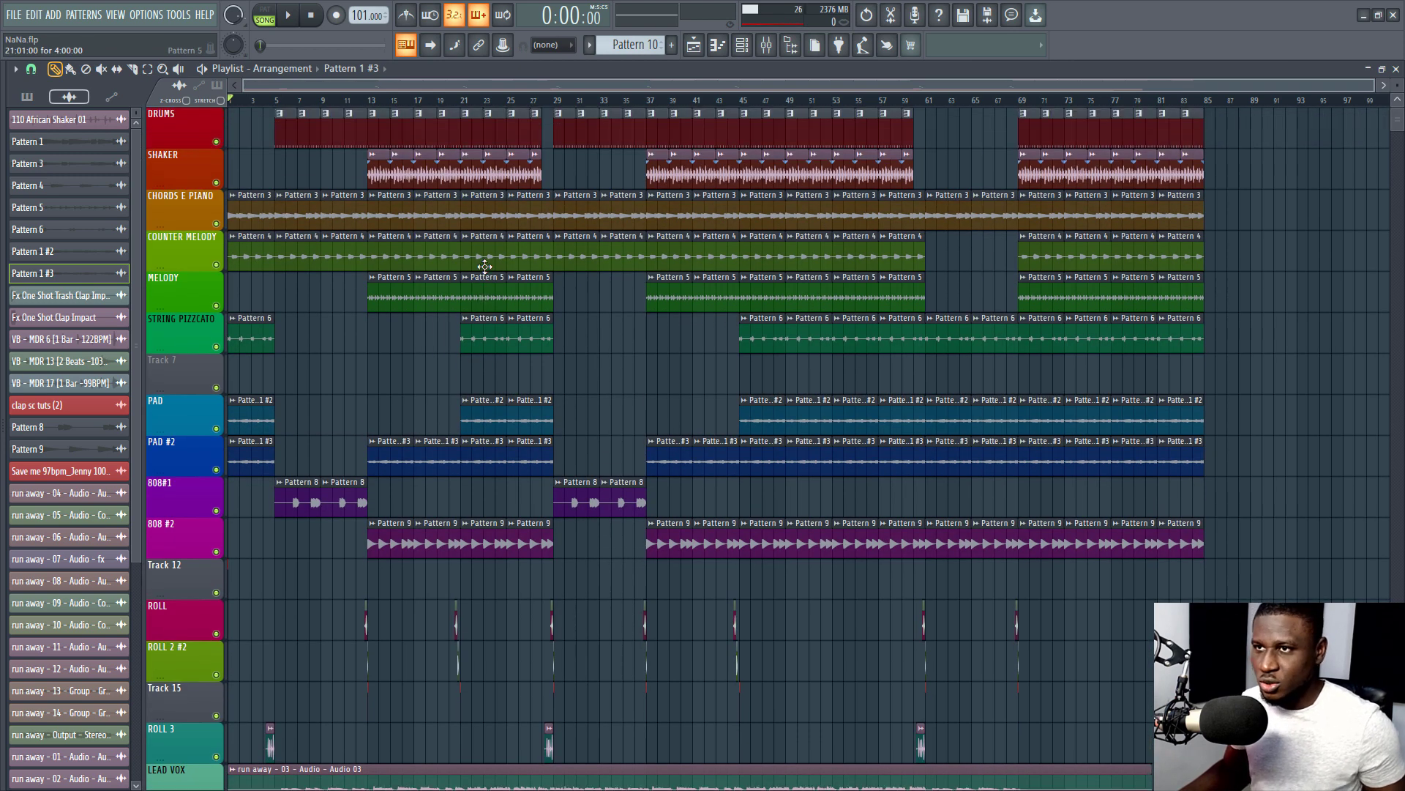
scroll(484, 266, "down", 4)
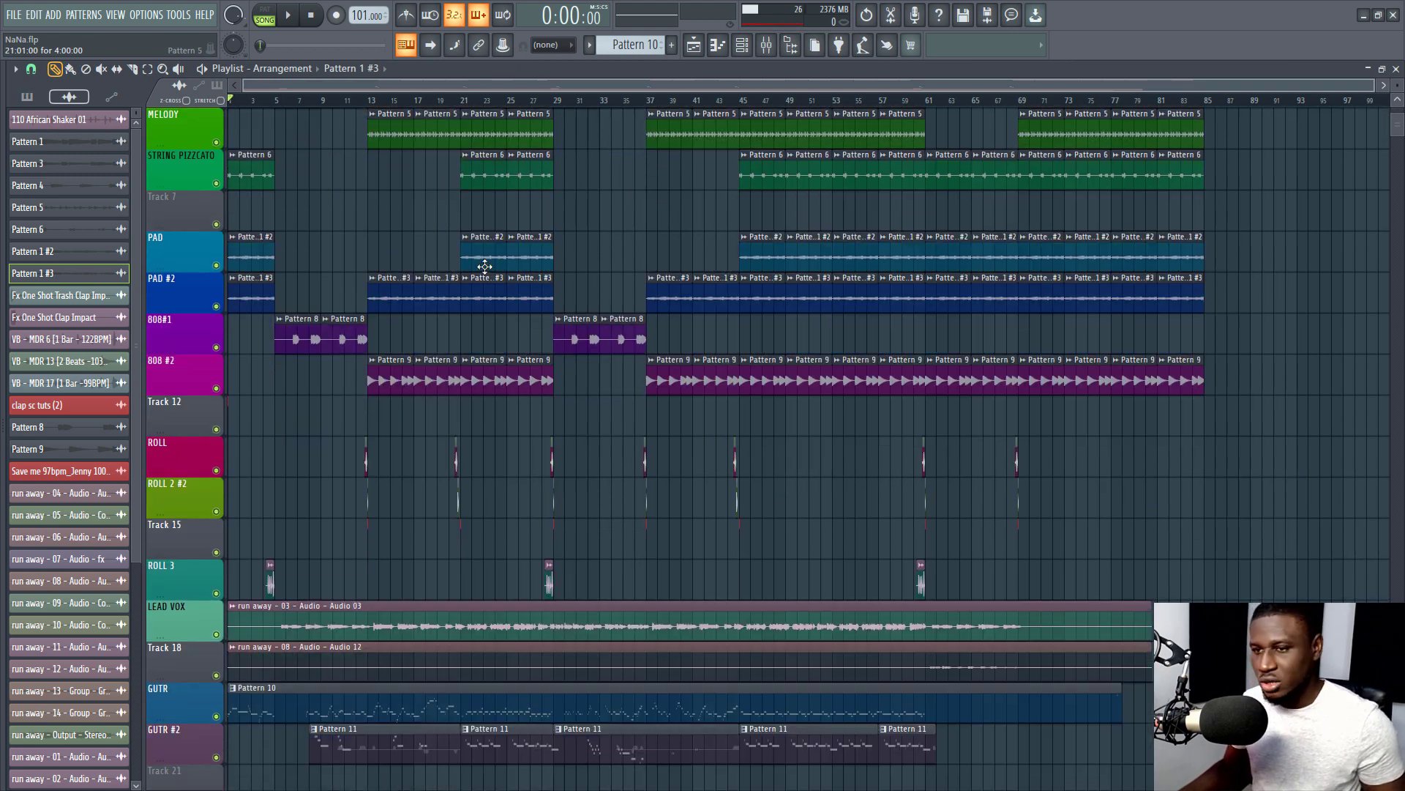
Play the full arrangement from the start while reviewing all its tracks at a reduced track height, and stop playback
key("space")
scroll(484, 267, "up", 3)
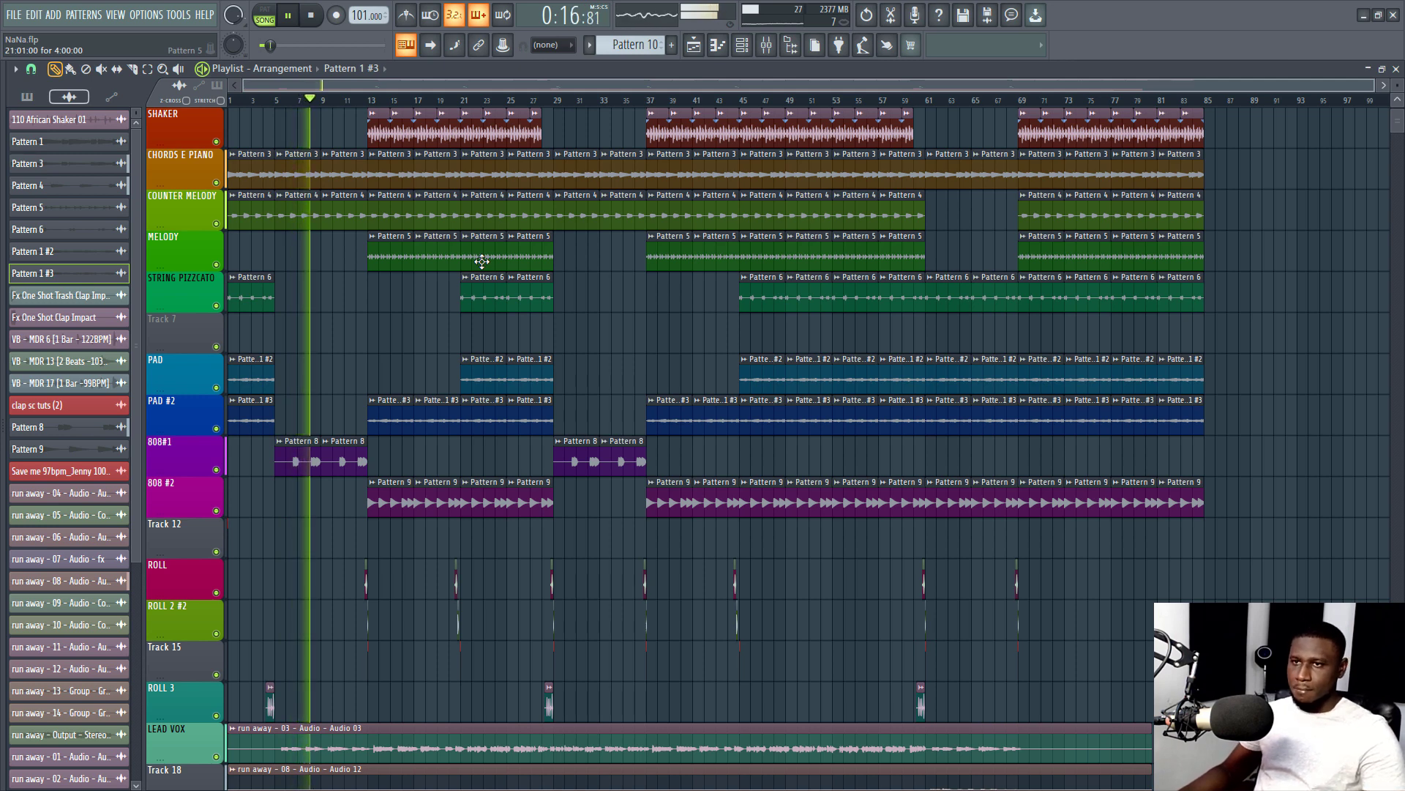
scroll(501, 304, "down", 1)
scroll(501, 304, "down", 1)
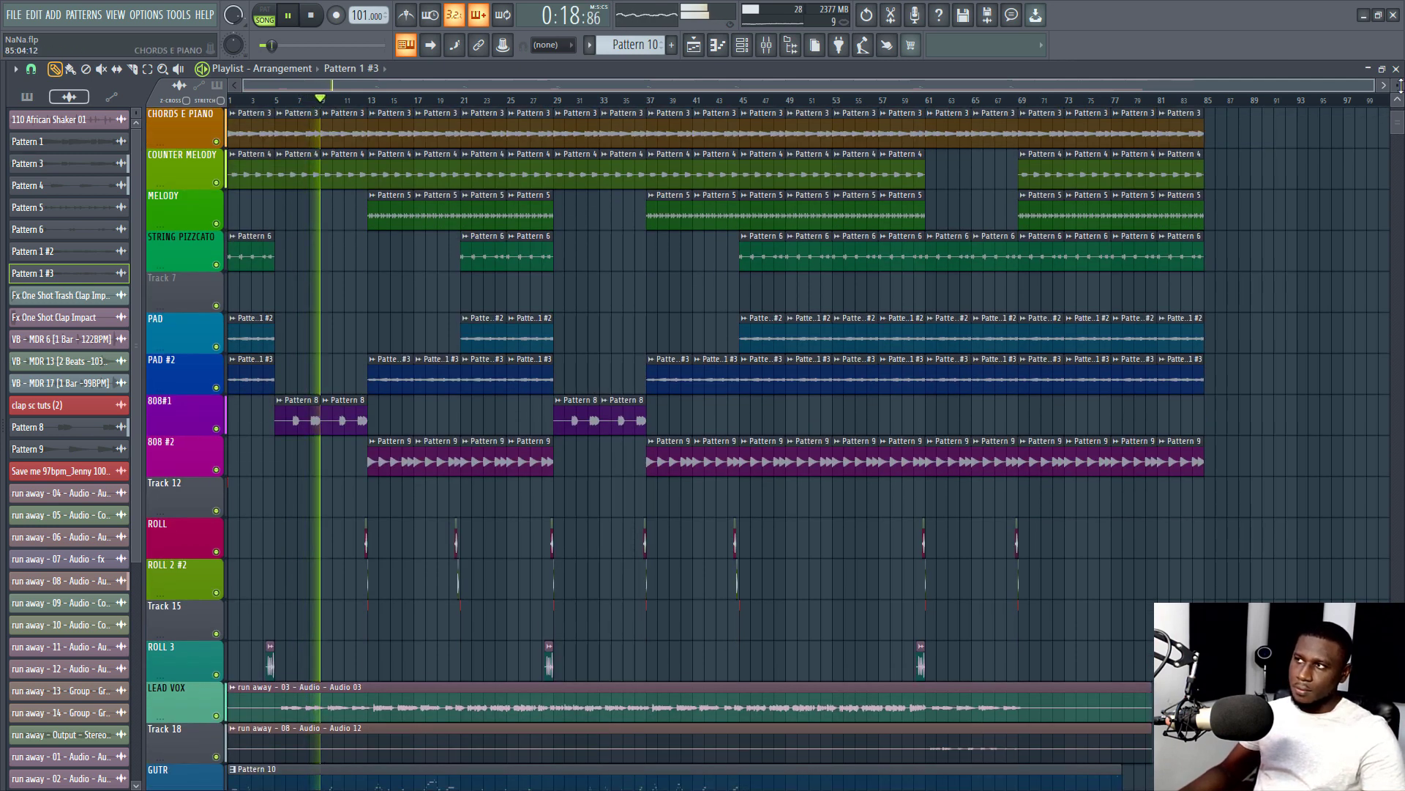
left_click_drag(1398, 84, 1398, 95)
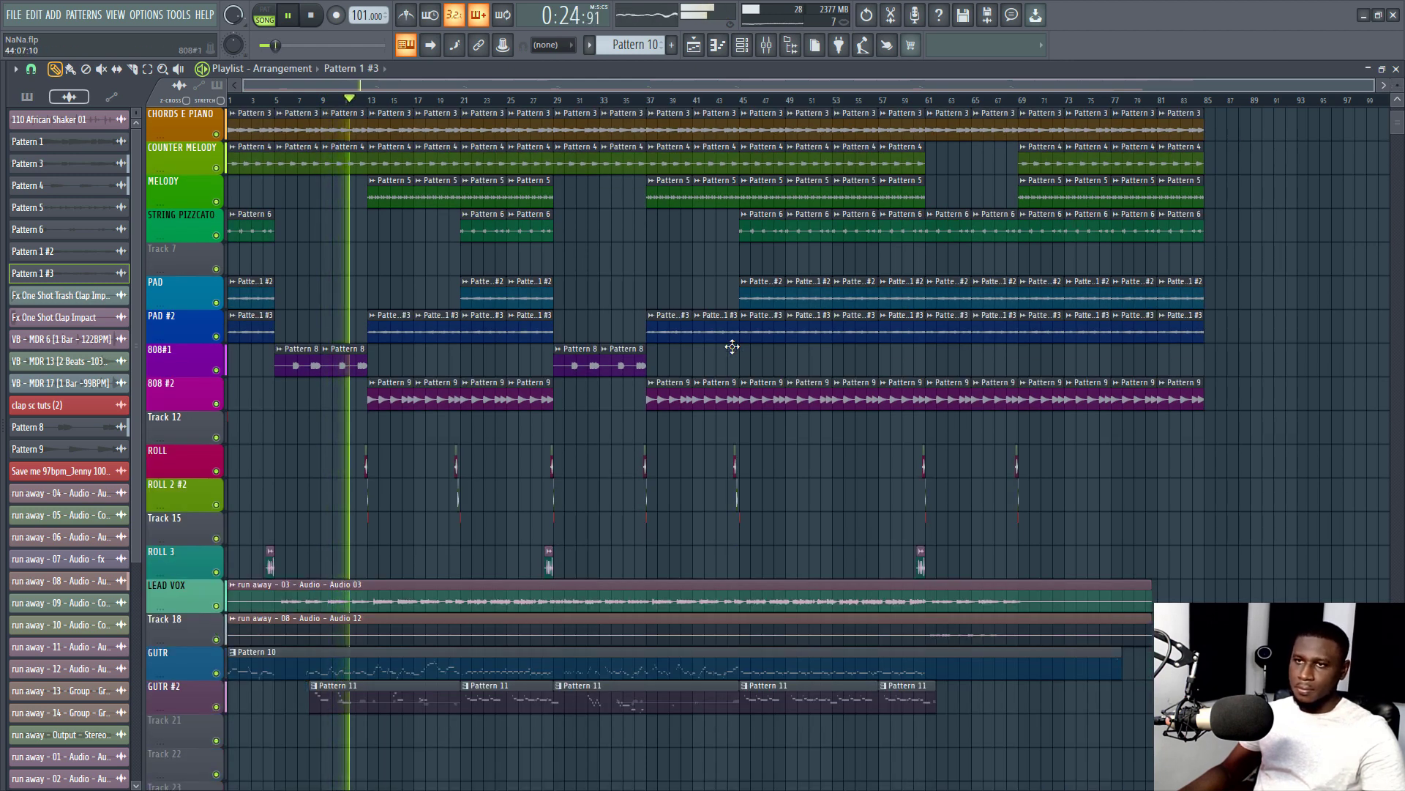
scroll(735, 351, "up", 1)
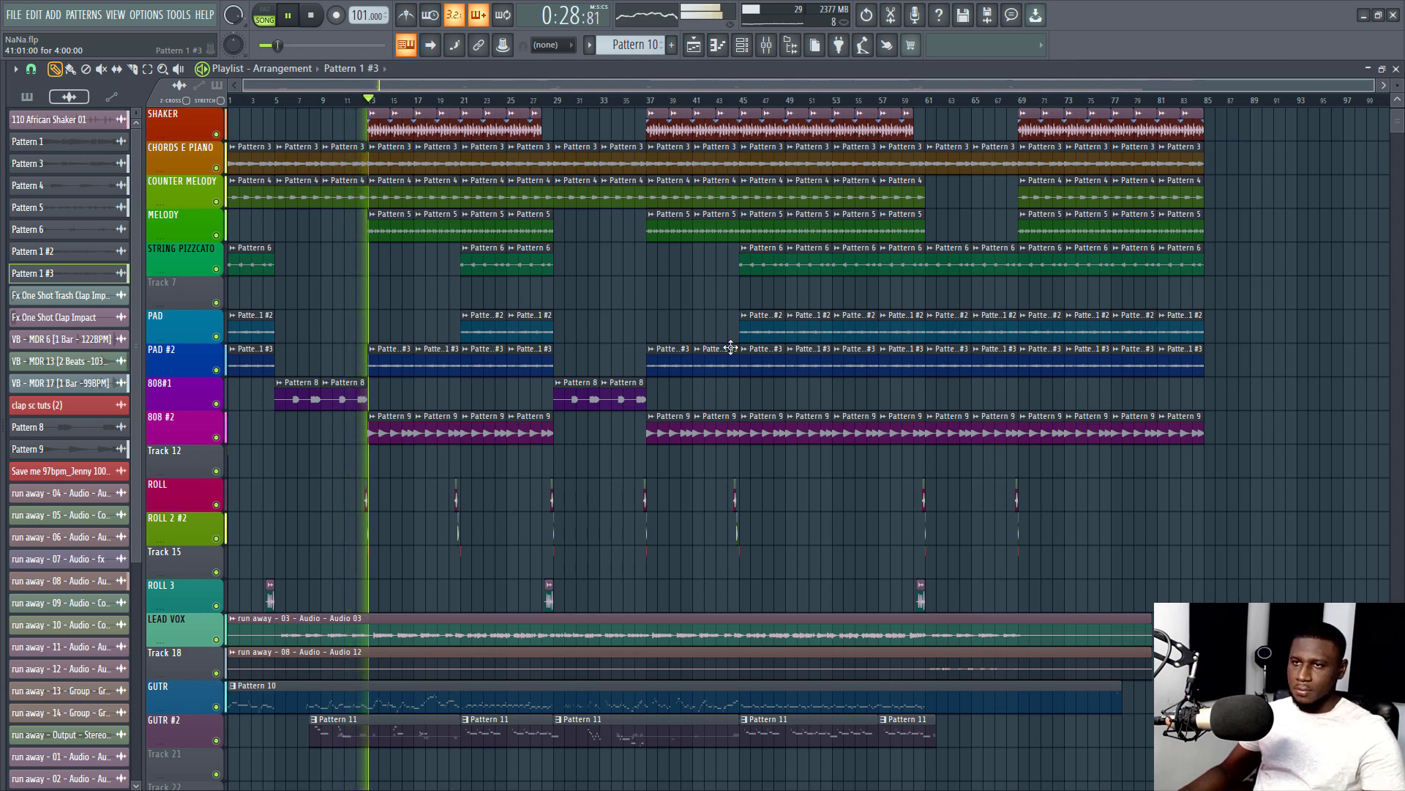
scroll(410, 331, "down", 3)
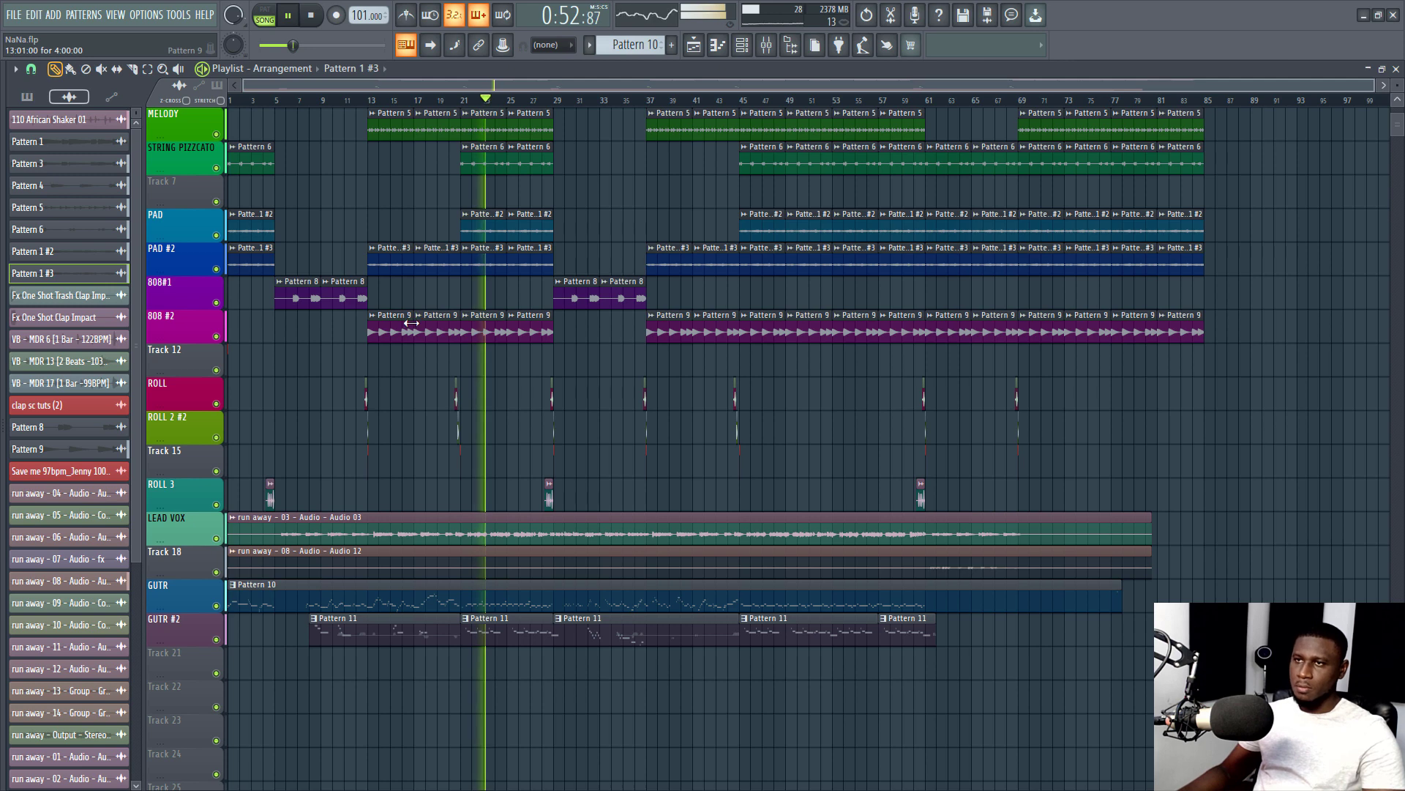
scroll(439, 331, "up", 3)
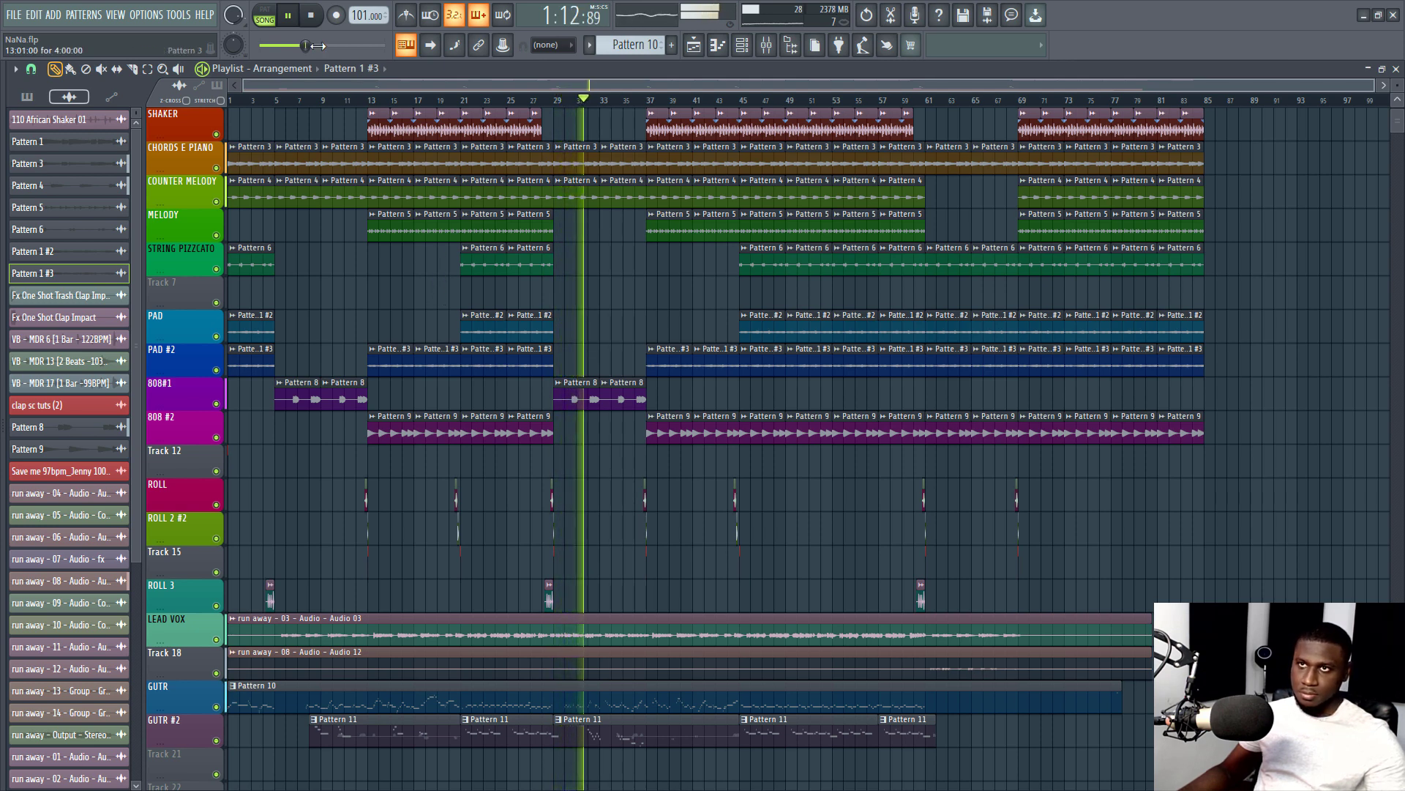
left_click(313, 14)
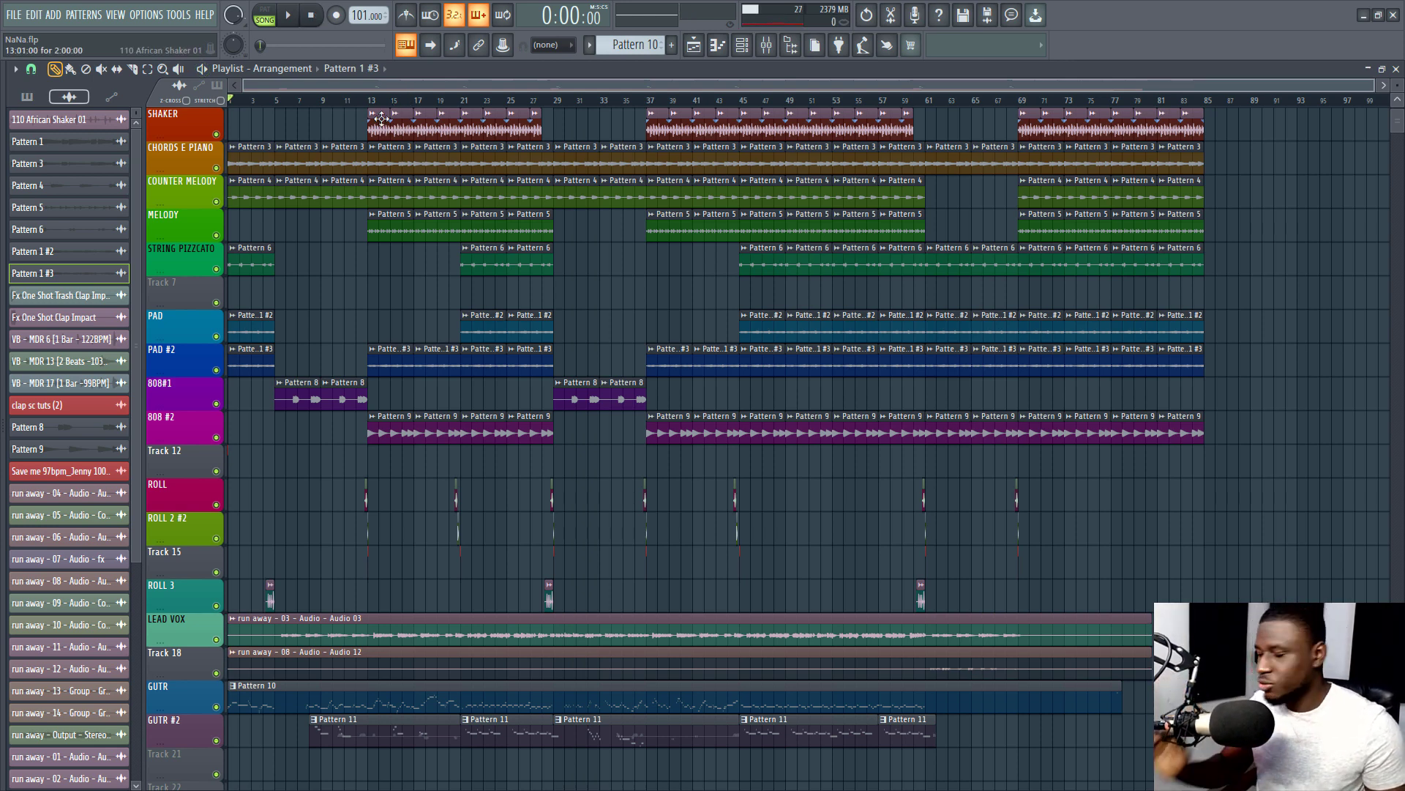
Solo the DRUMS track in the playlist and open the mixer
scroll(375, 139, "up", 1)
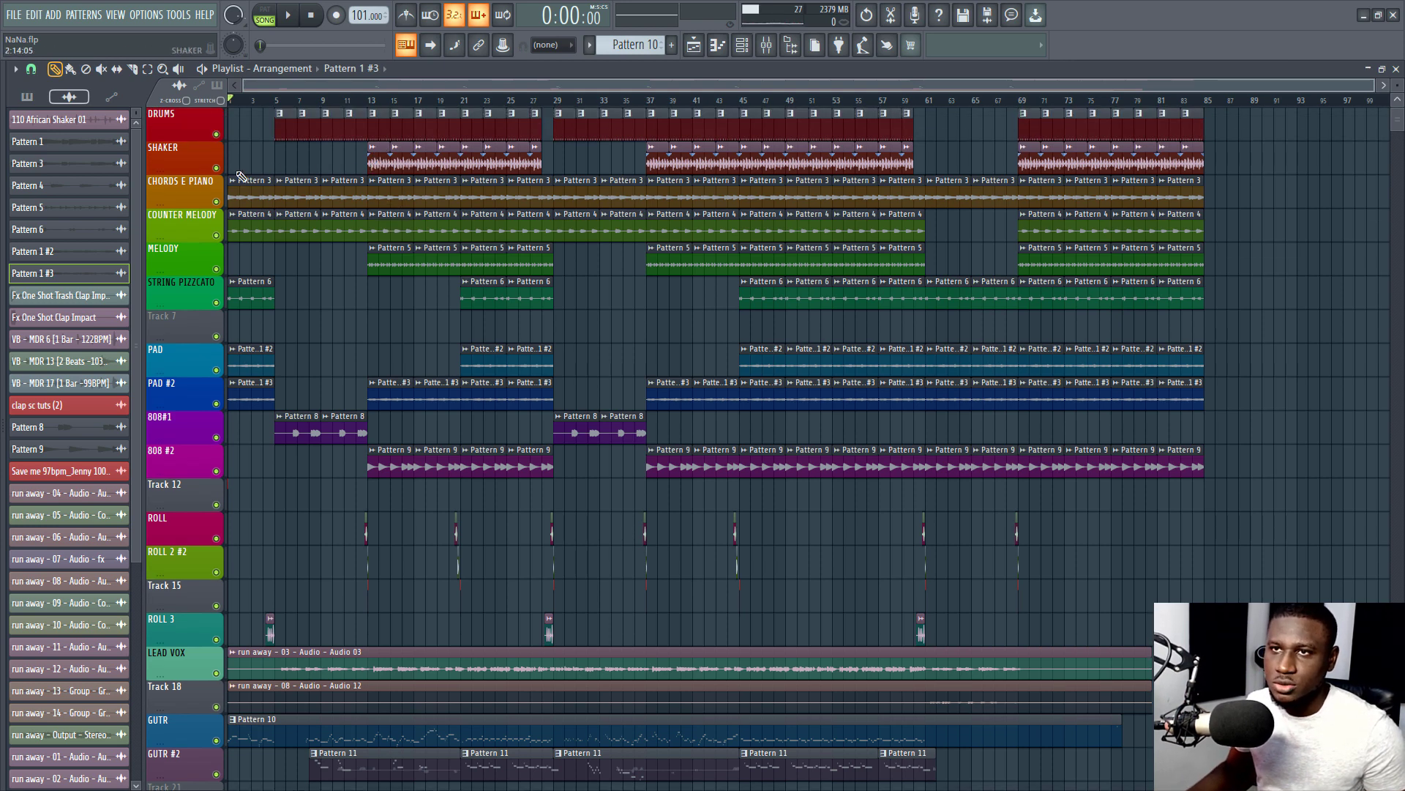
right_click(217, 136)
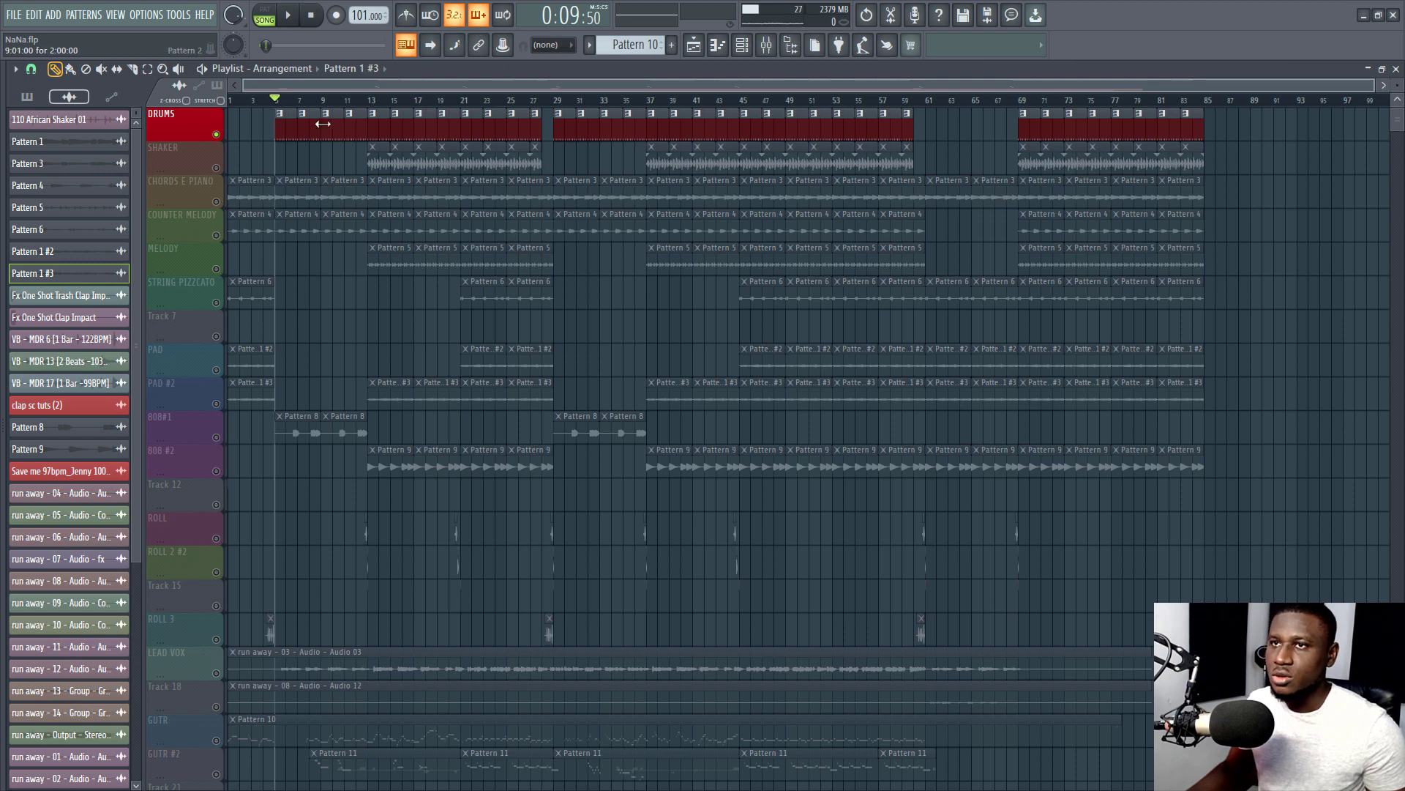
left_click(764, 46)
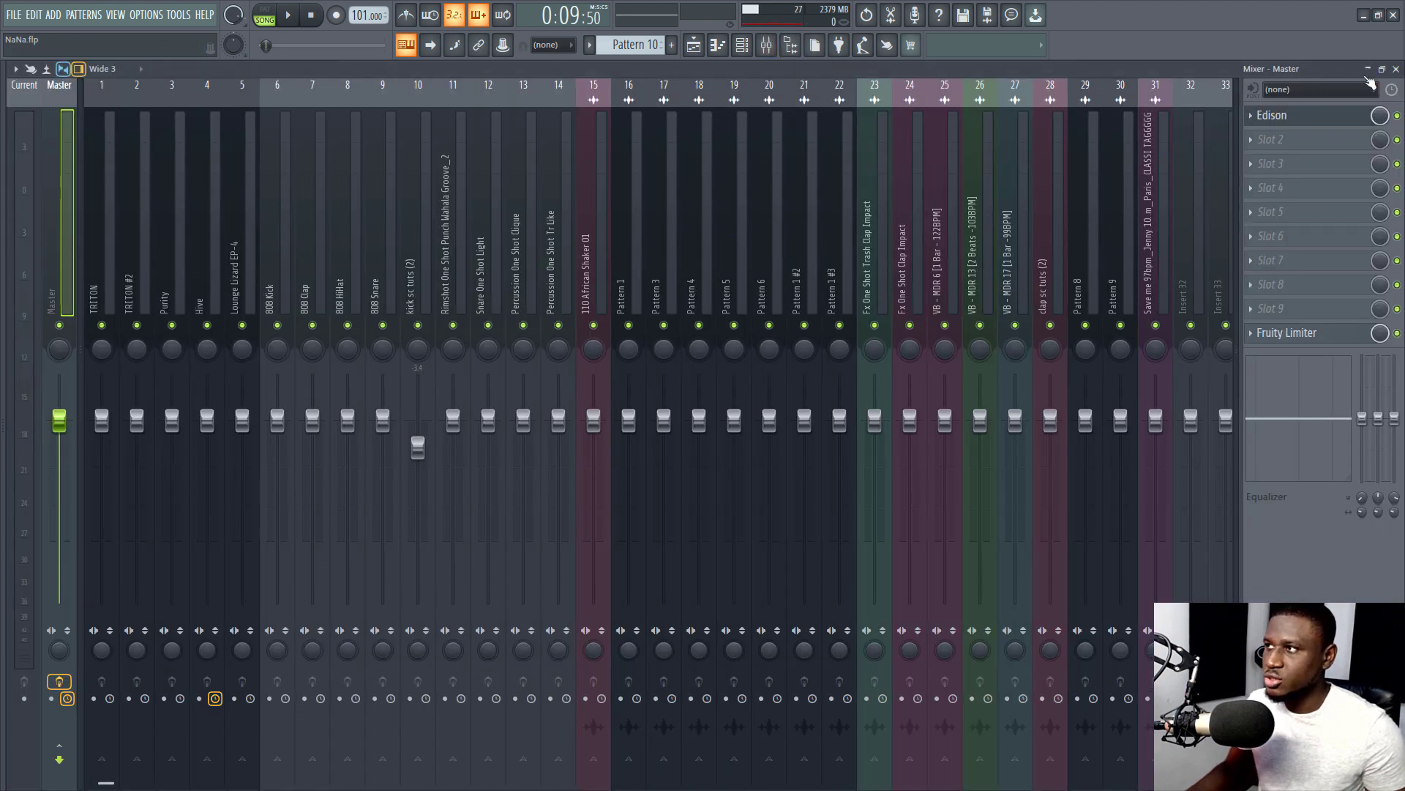
Restore the mixer and the playlist to floating windows and close the piano roll
left_click(1382, 69)
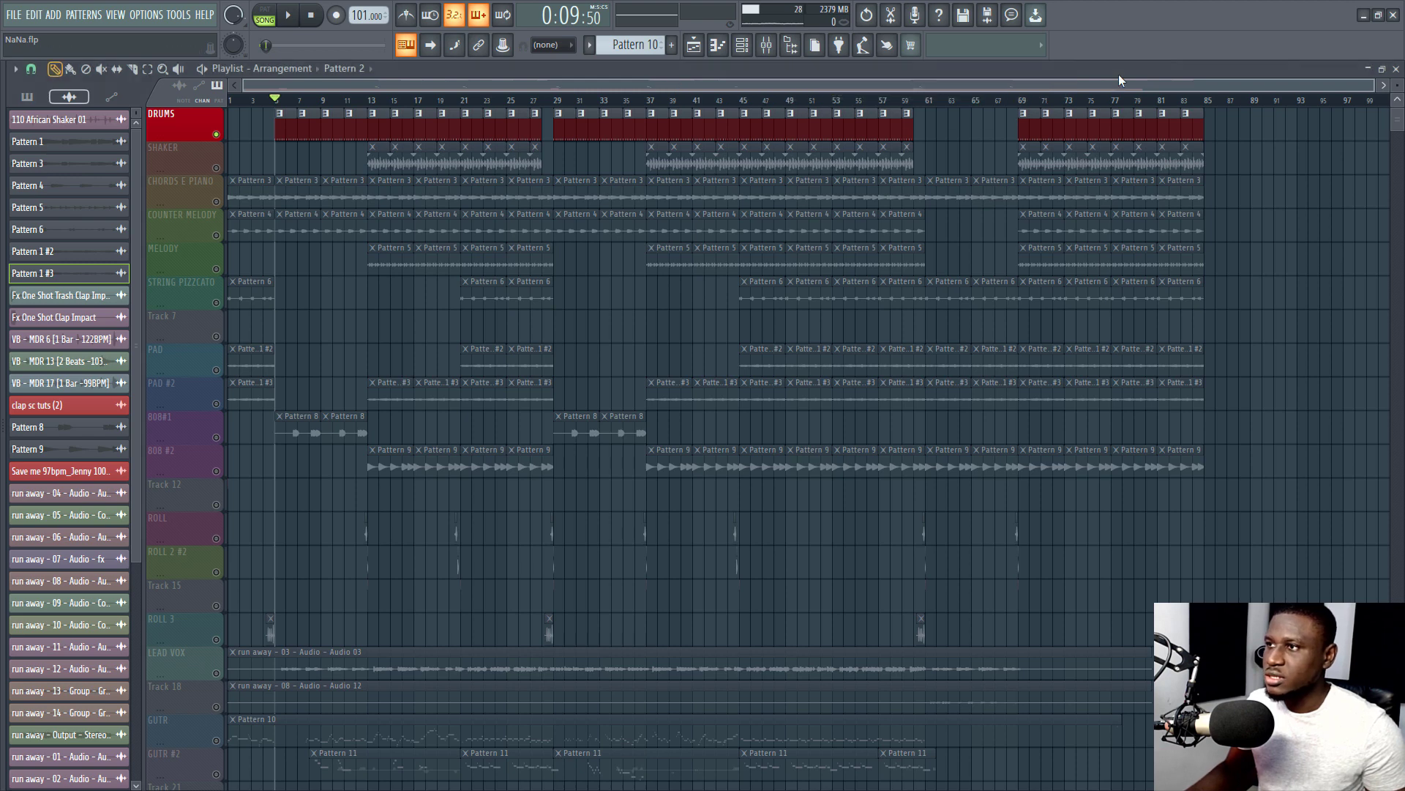
double_click(1118, 74)
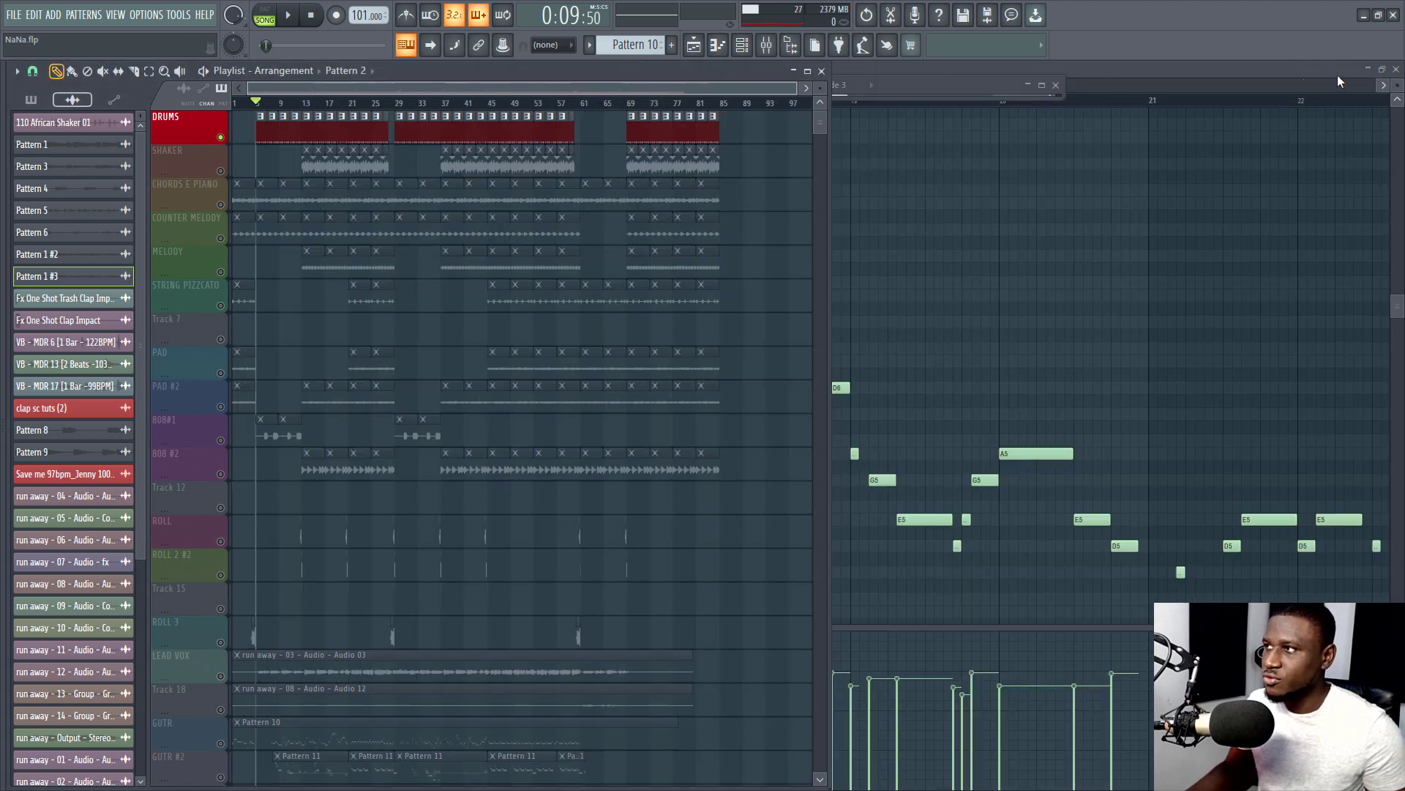
left_click(1396, 69)
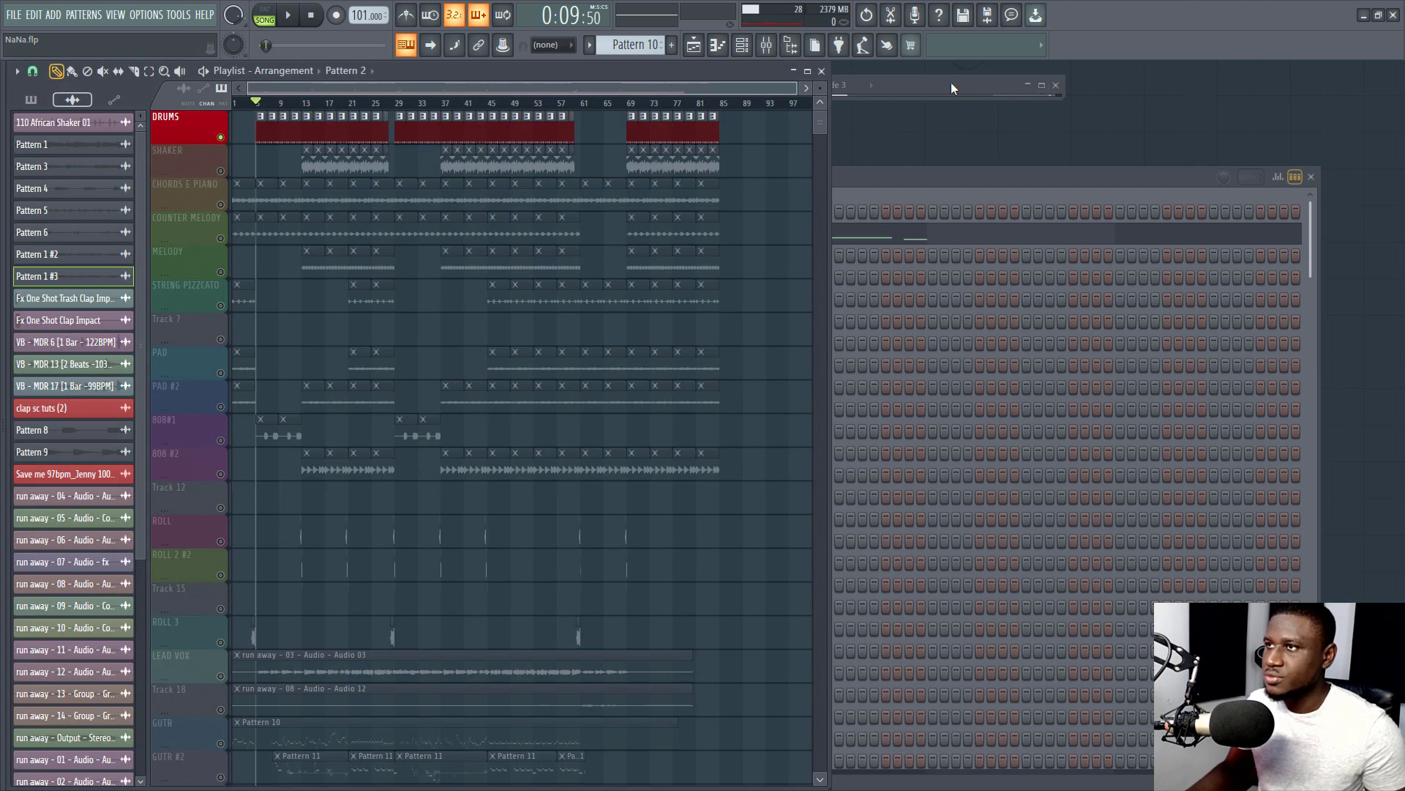
Arrange the mixer beside a slightly narrowed playlist and enlarge it to fill the remaining workspace
left_click_drag(950, 85, 1044, 76)
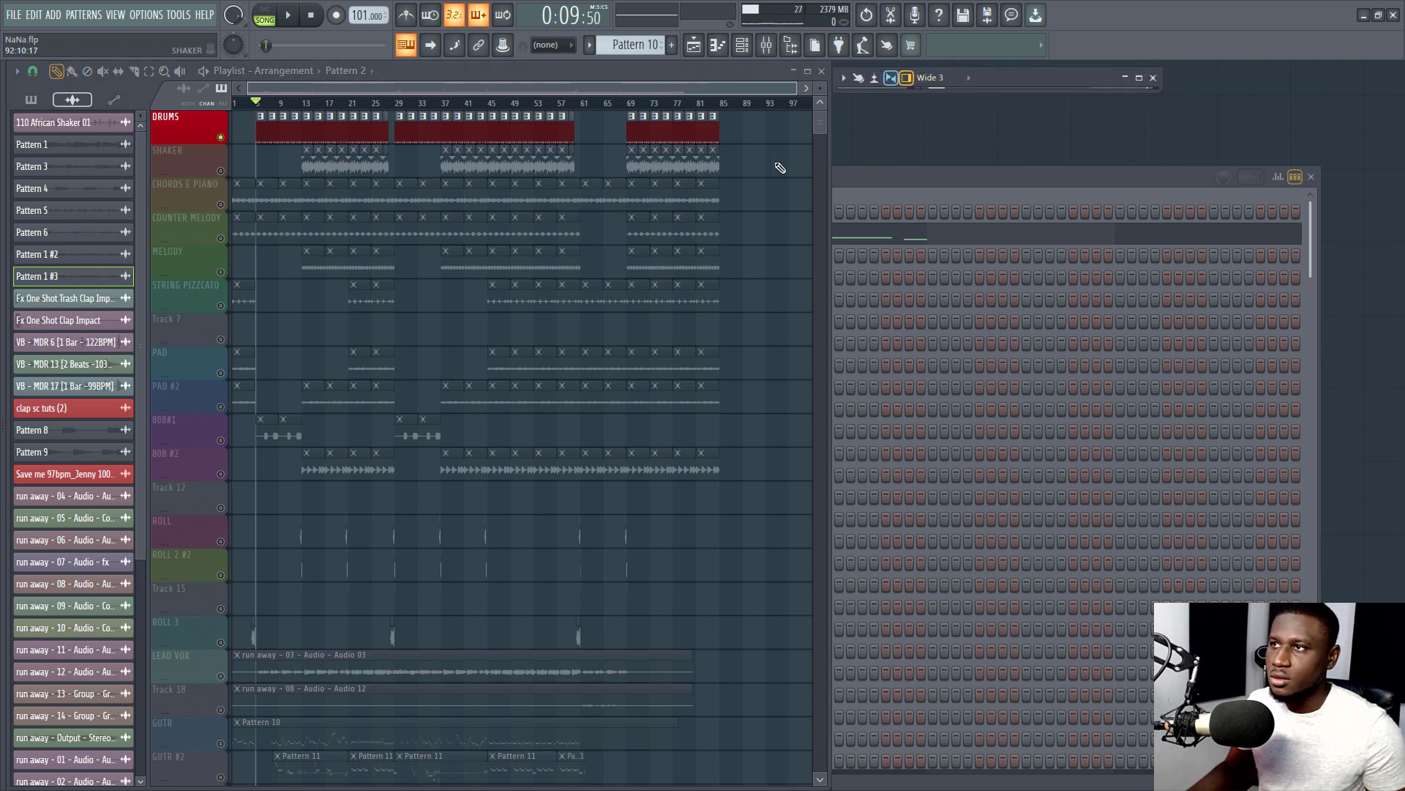
left_click_drag(831, 139, 809, 139)
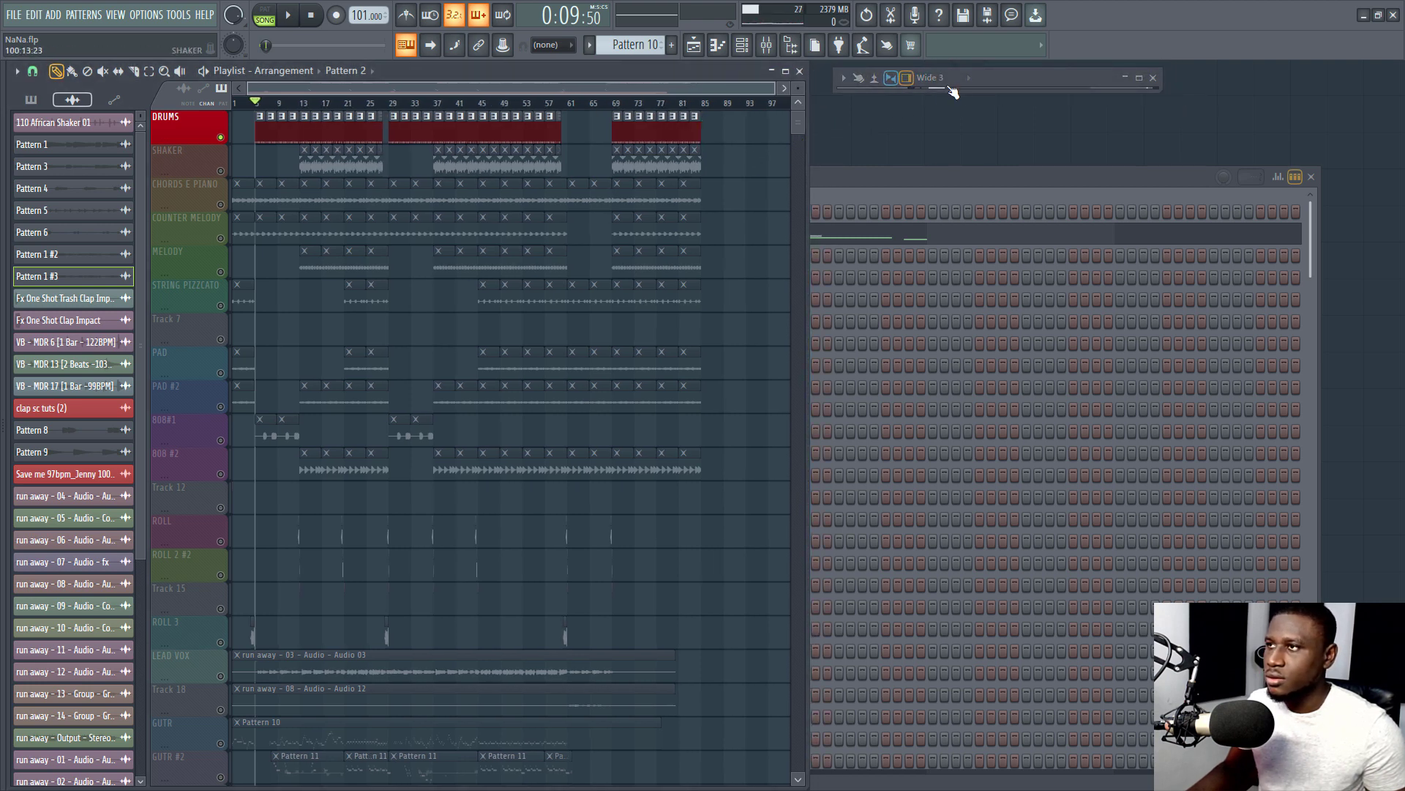
left_click_drag(1013, 79, 991, 72)
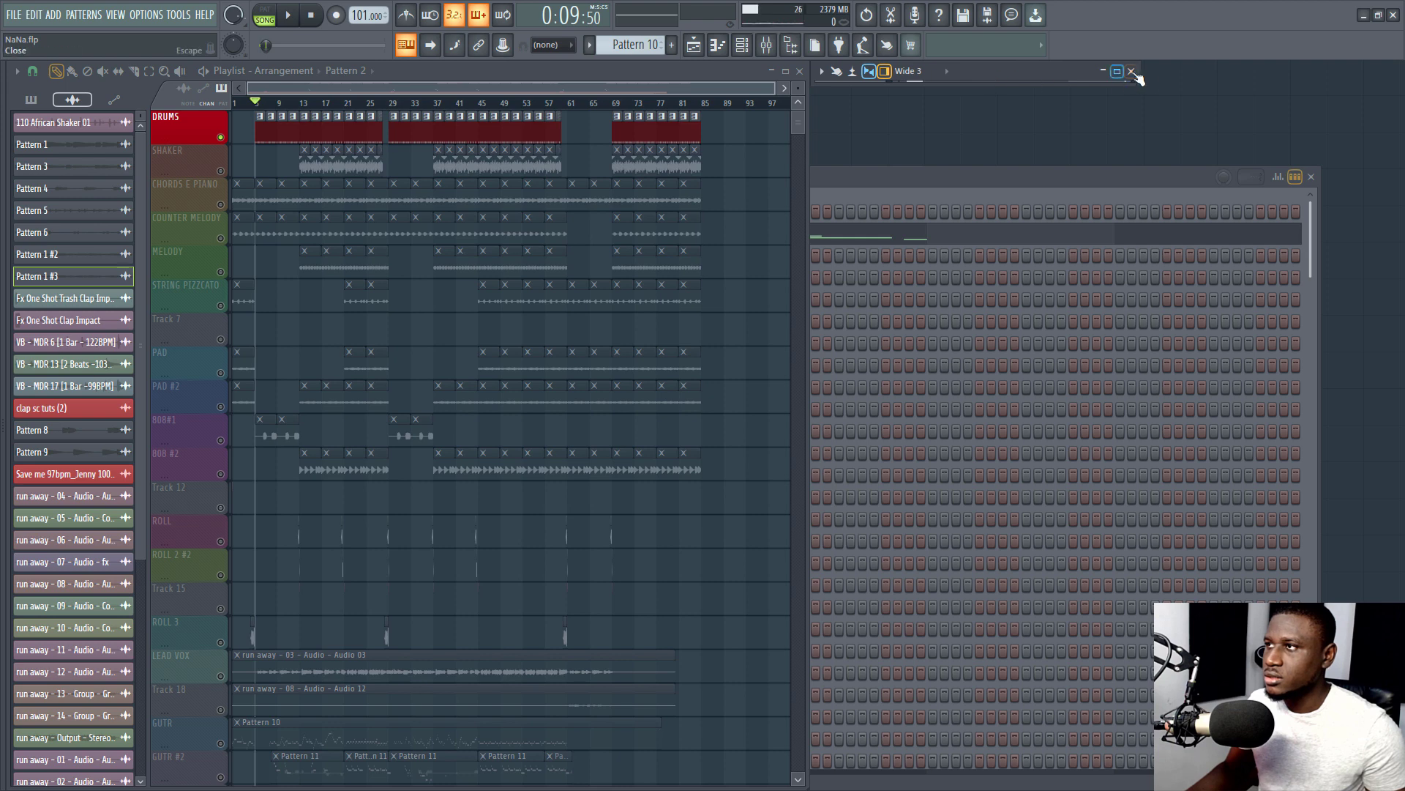
left_click_drag(1383, 87, 1397, 85)
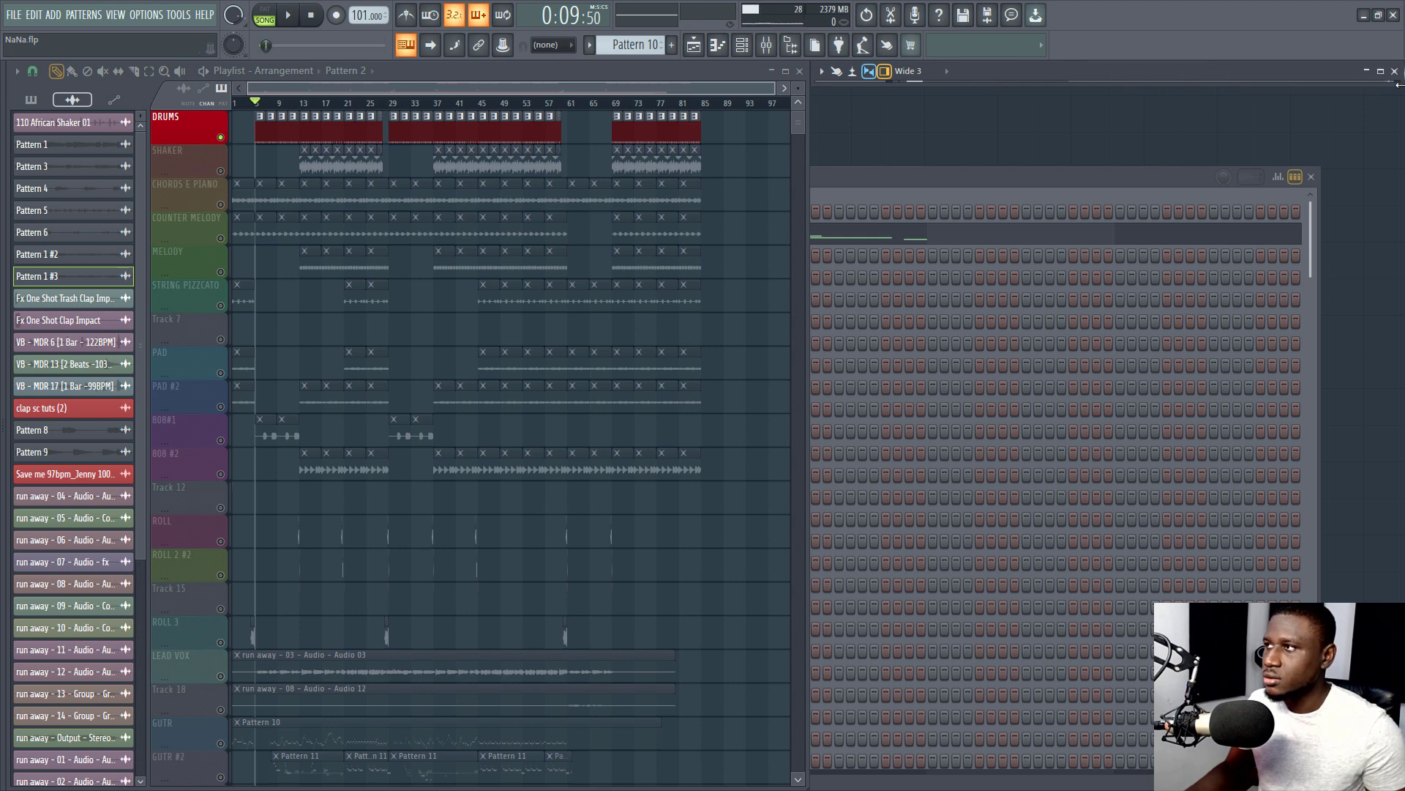
left_click_drag(1292, 87, 1292, 776)
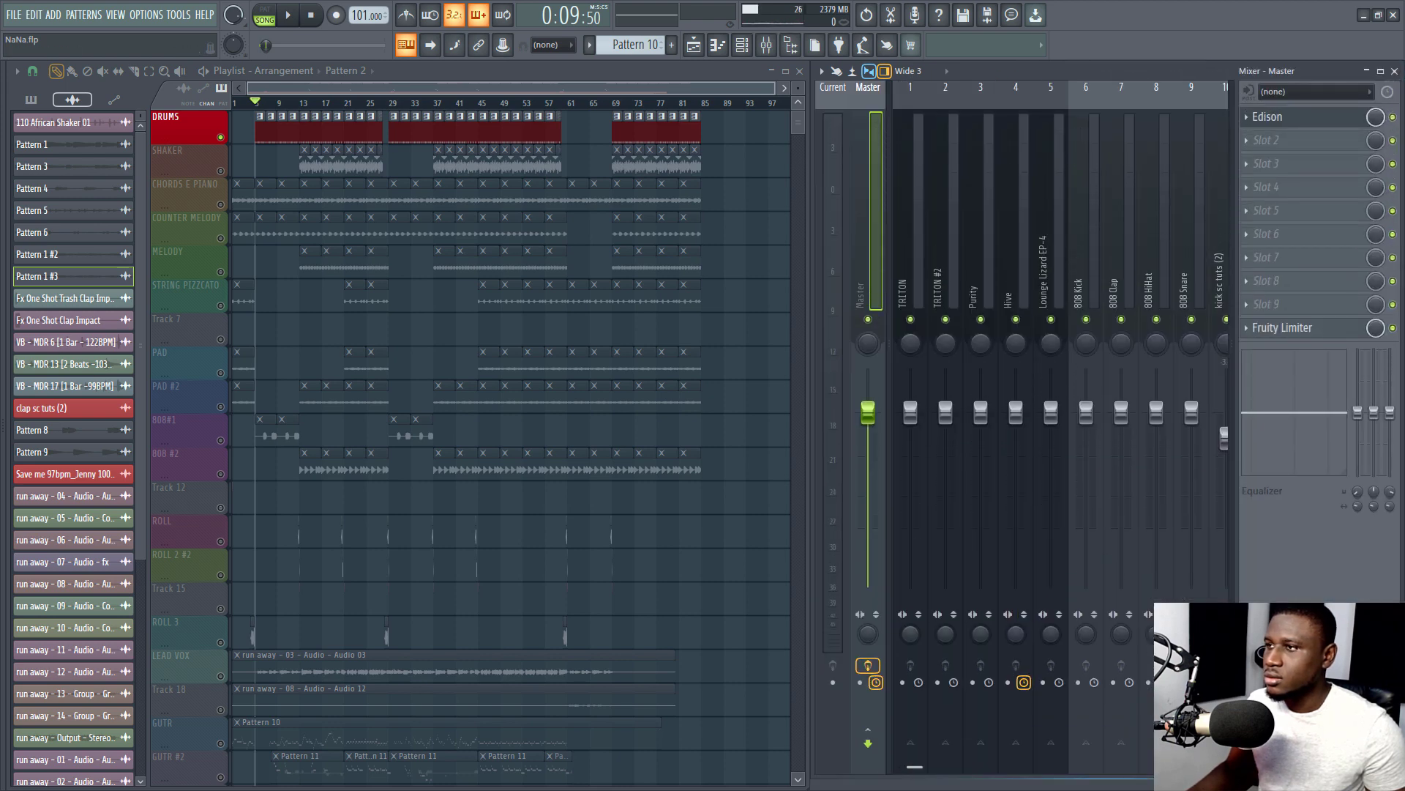
Play the drums, solo the kick channel in the mixer, and re-enable the rimshot, snare and two percussion channels
left_click(999, 196)
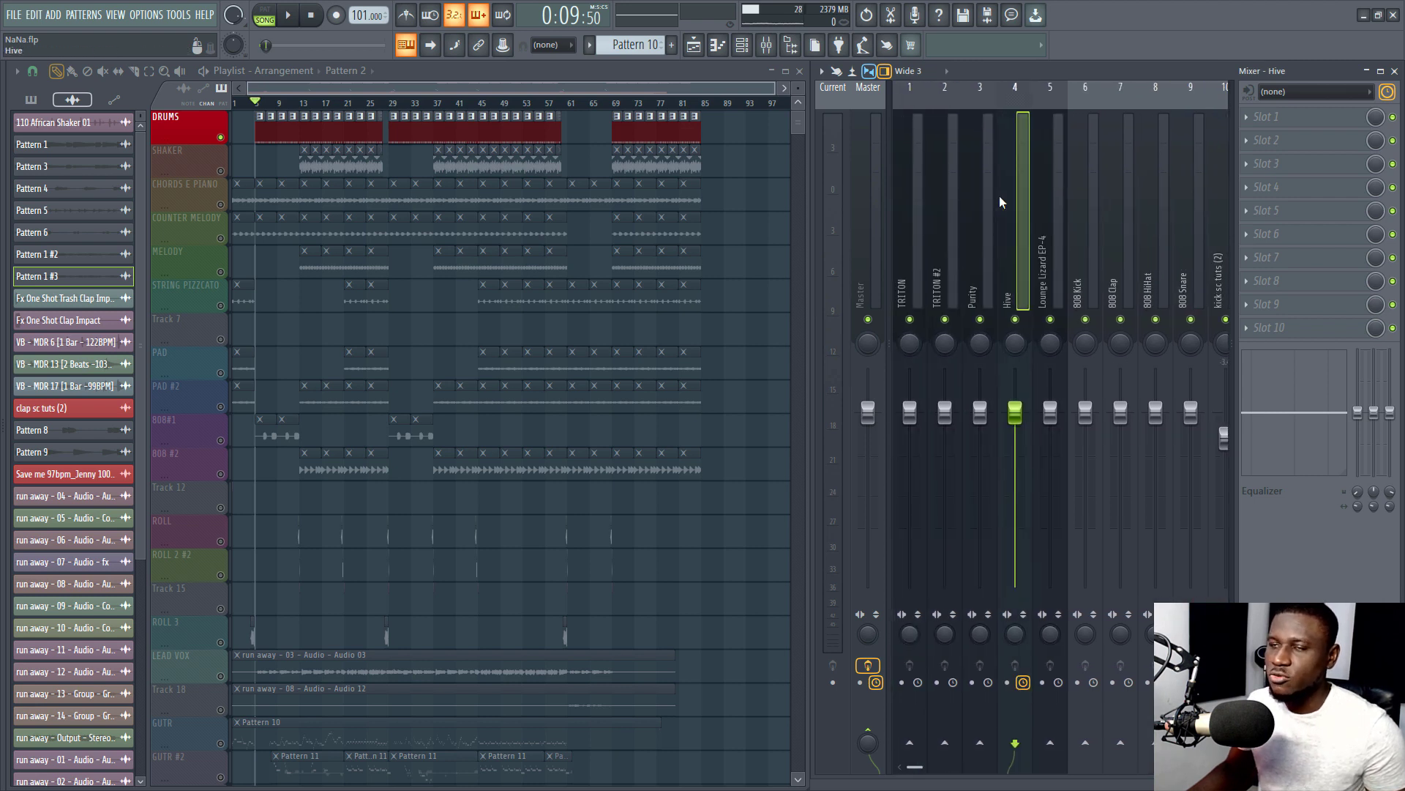
scroll(1069, 261, "down", 8)
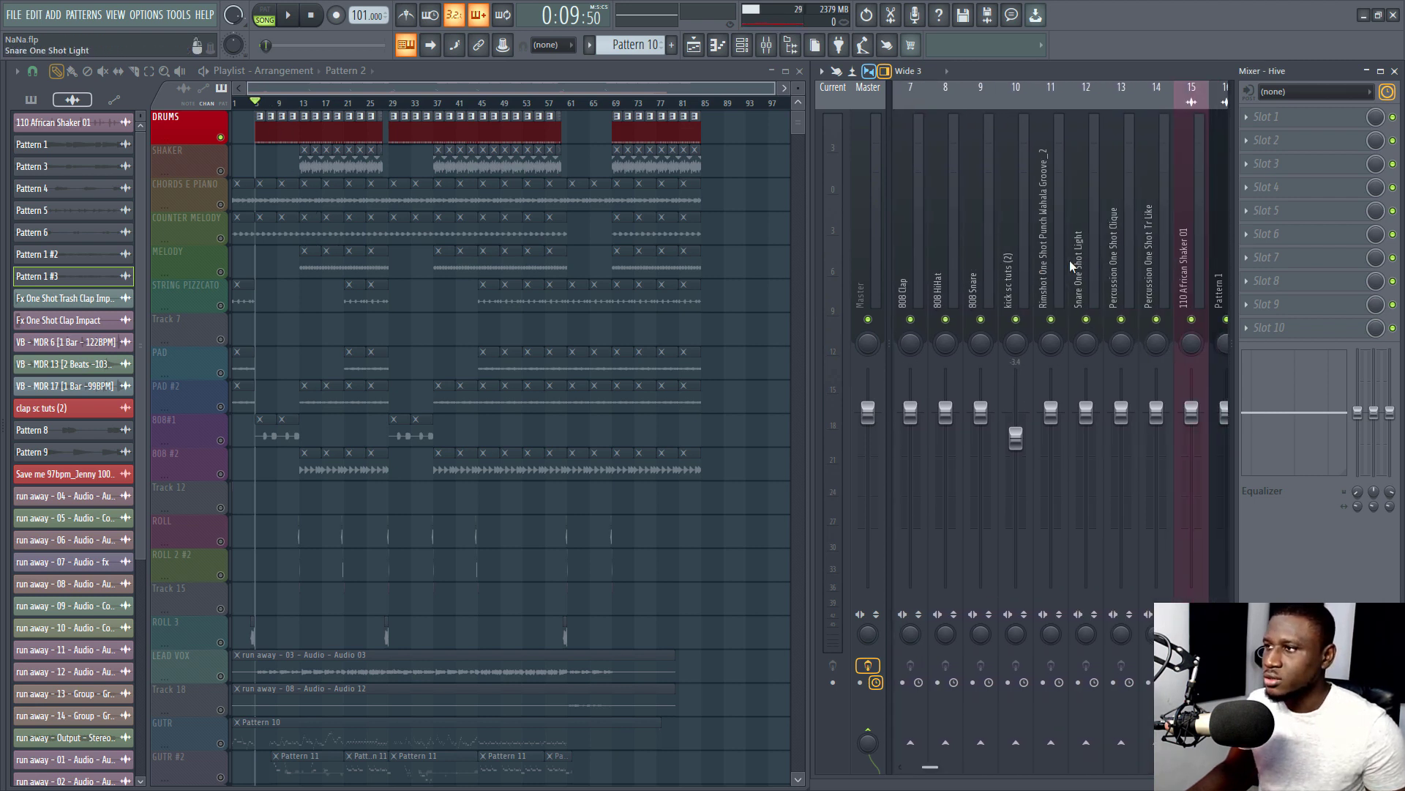
key("space")
scroll(1062, 260, "up", 2)
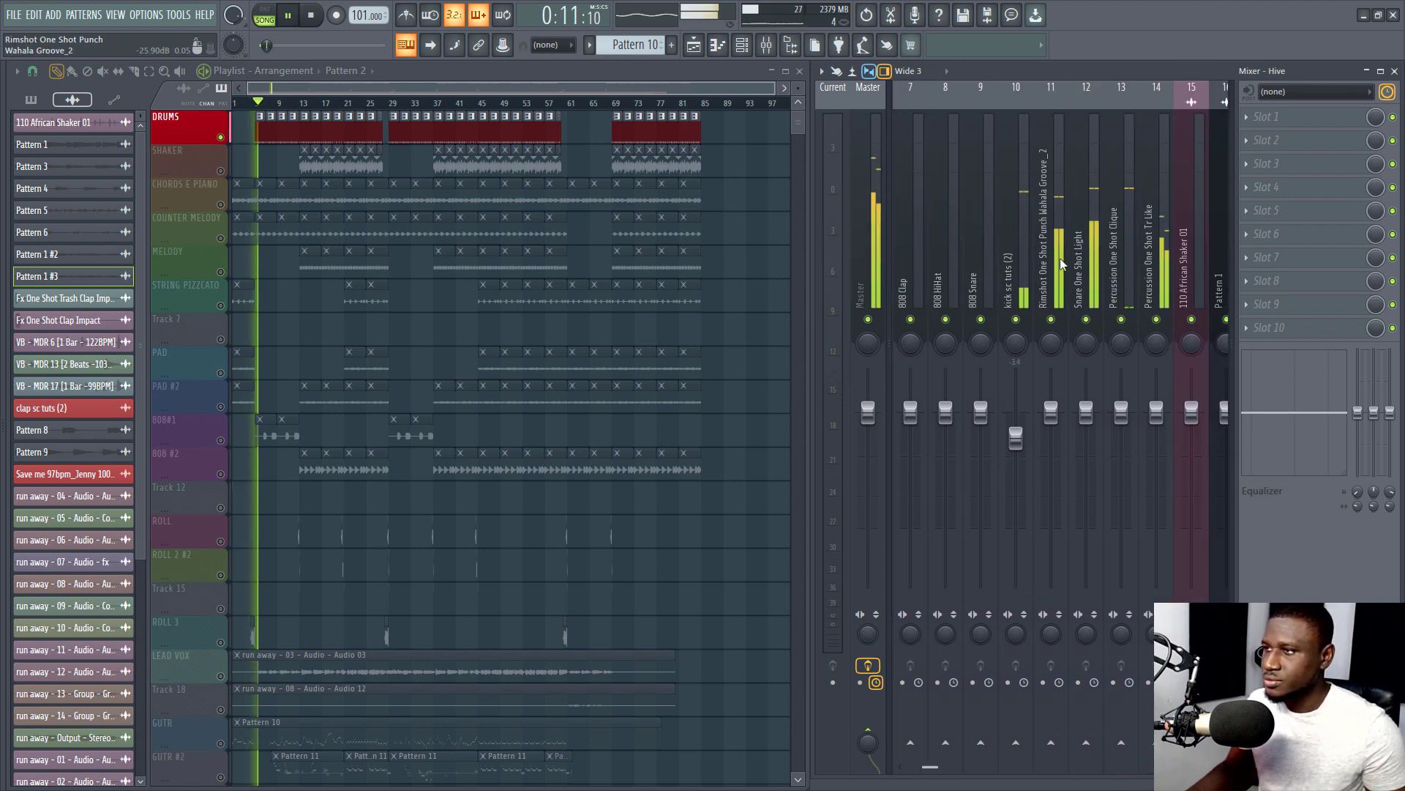
left_click(1016, 320, "ctrl")
left_click(1051, 320)
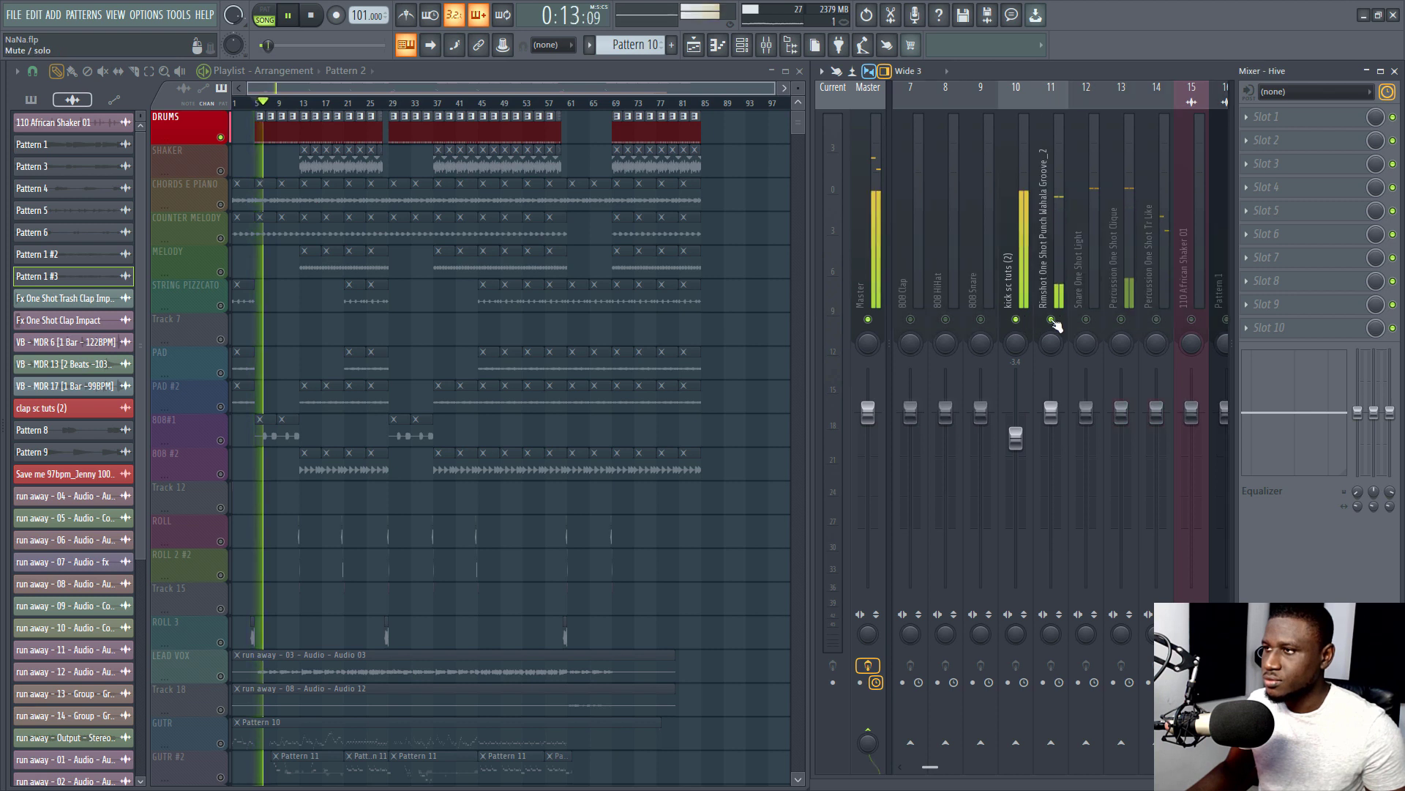
key("space")
left_click(1121, 320)
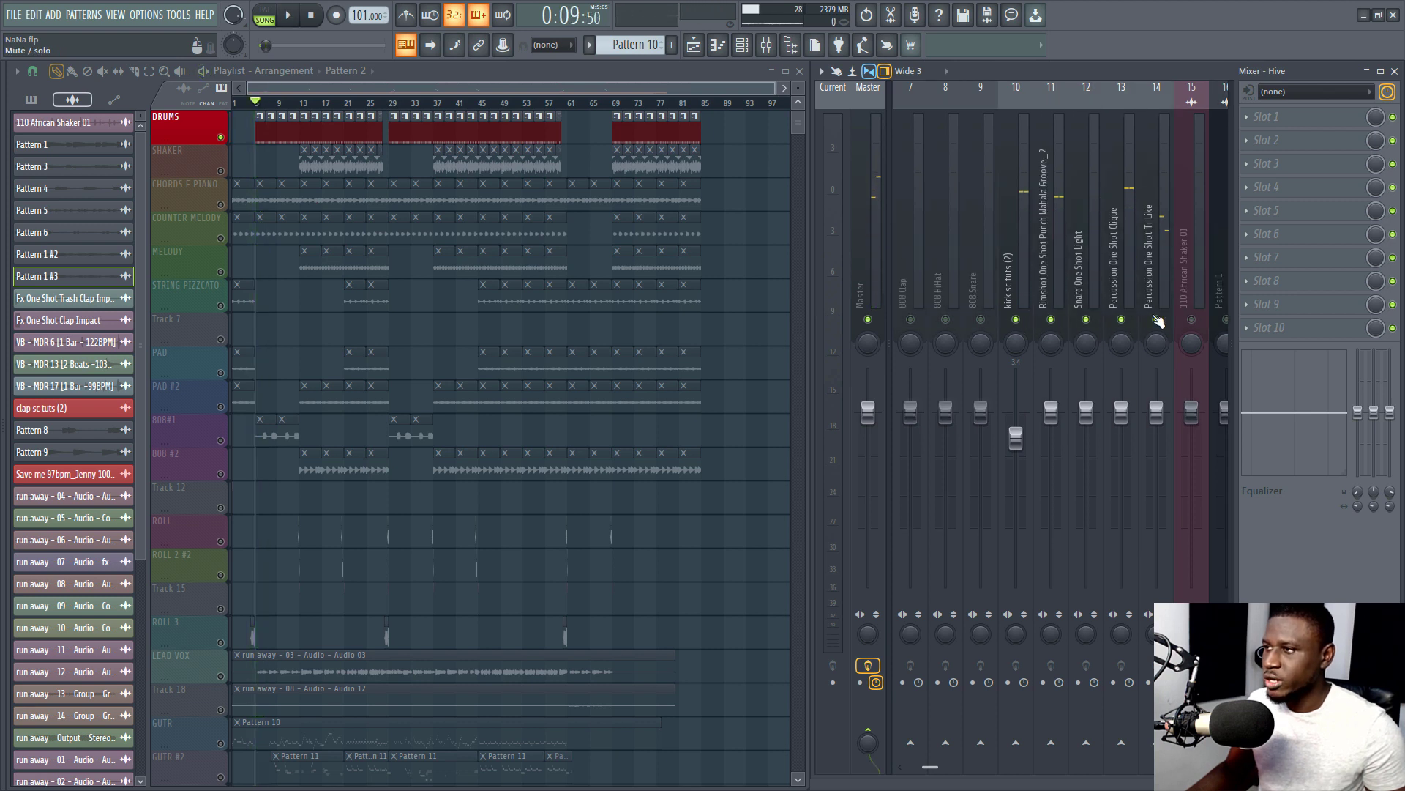
Enable the 110 African Shaker 01 mixer channel and the SHAKER playlist track, and play from about bar 15
scroll(1150, 315, "down", 6)
key("space")
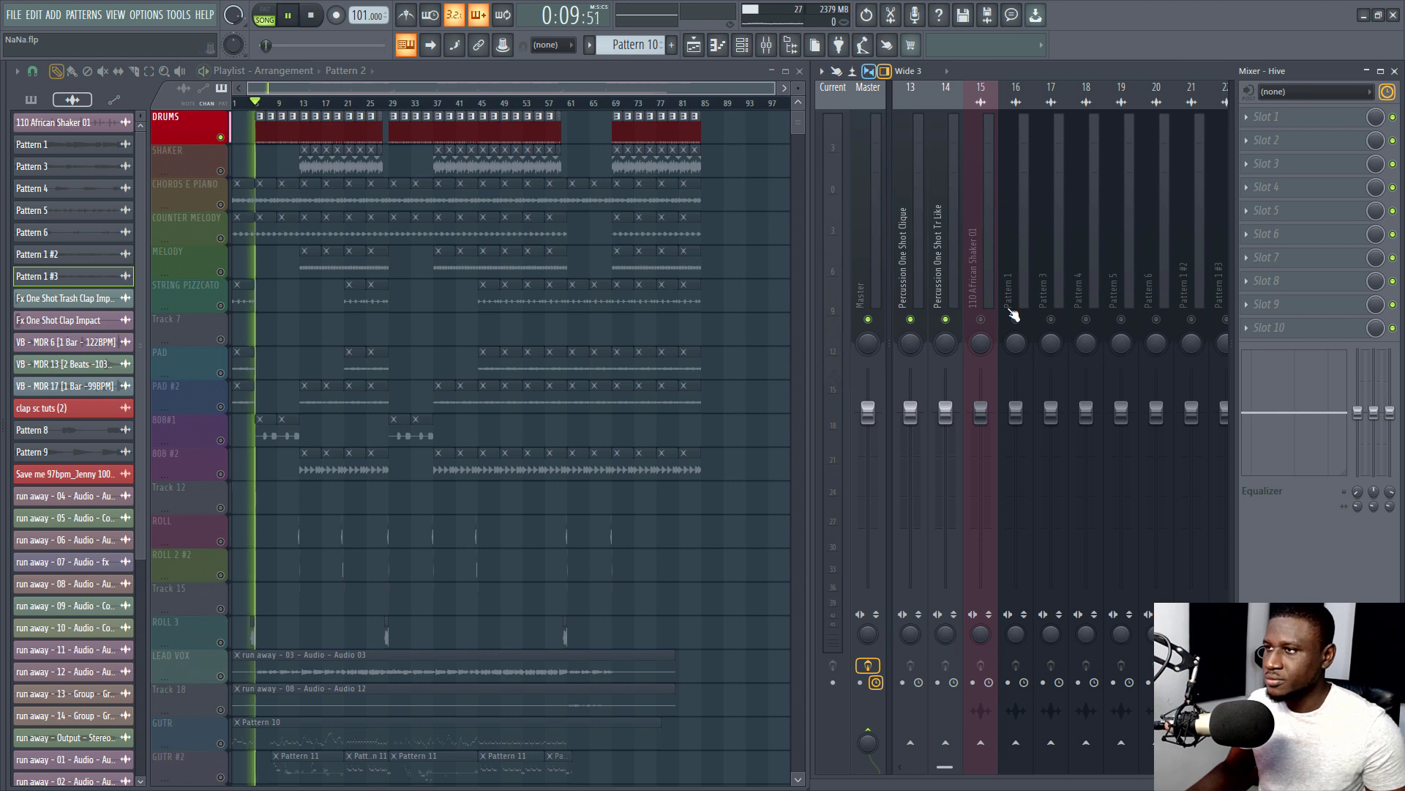
scroll(1013, 315, "up", 3)
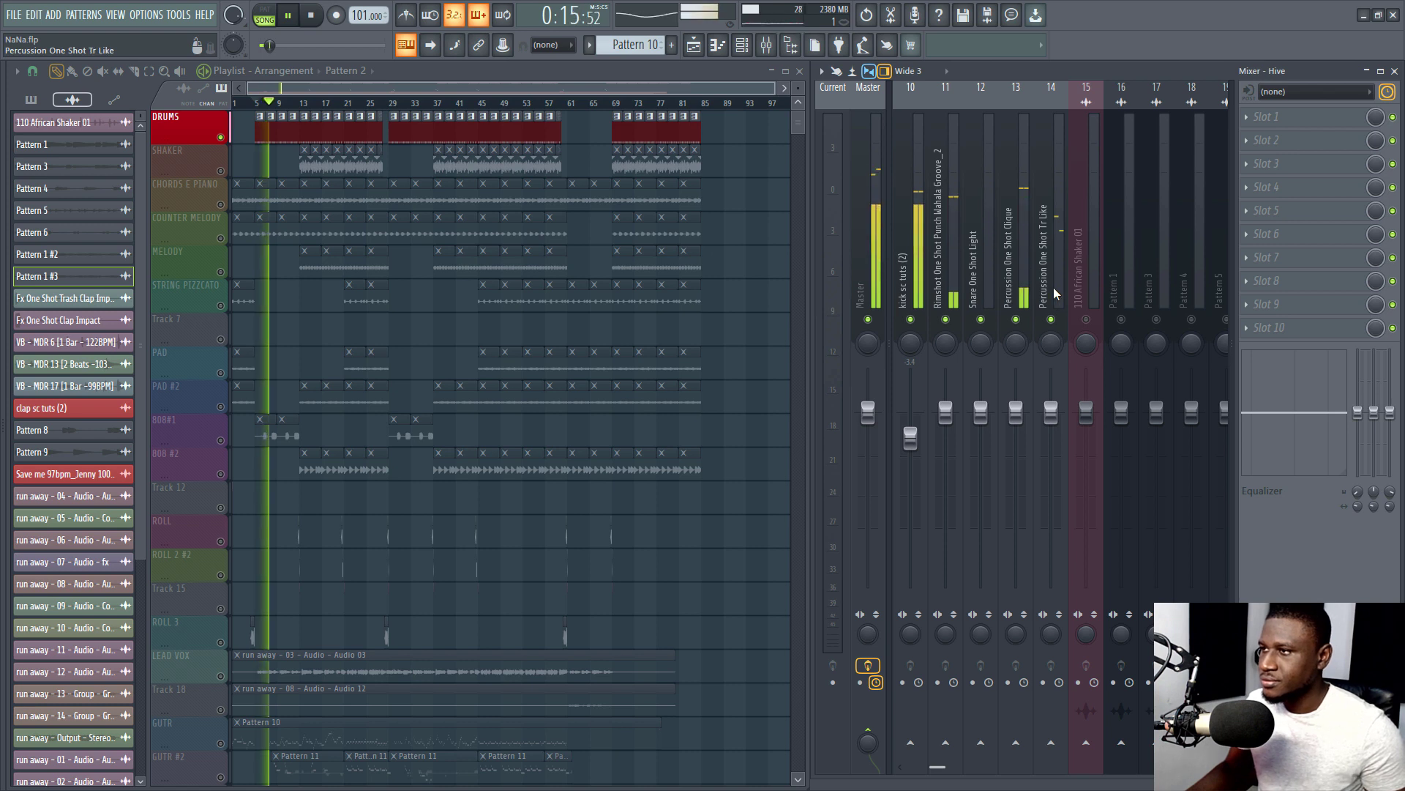
left_click(1086, 319)
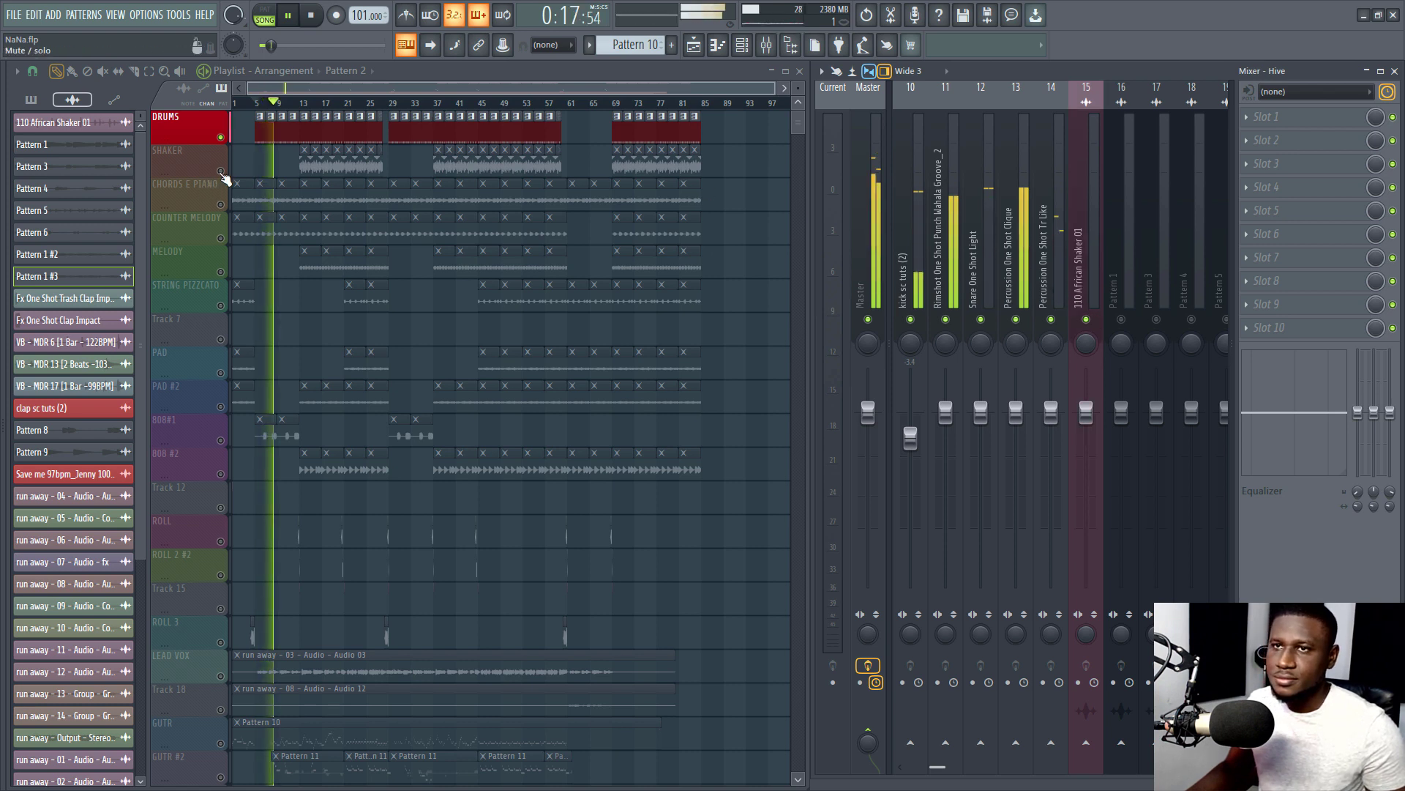
left_click(220, 171)
left_click(314, 101)
Listen to the drums and shaker together while checking the mixer channels, and stop playback
scroll(1032, 264, "down", 4)
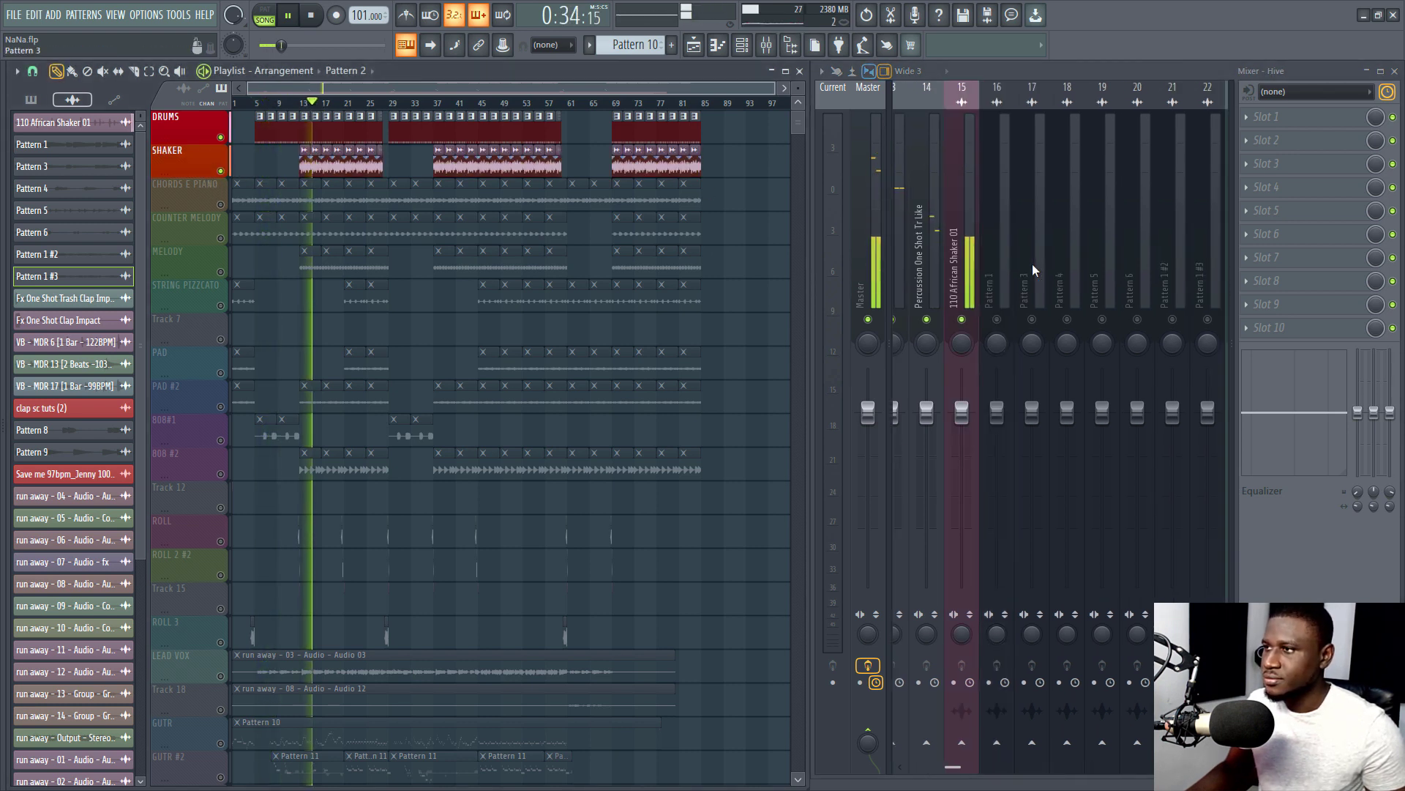
scroll(1032, 264, "up", 7)
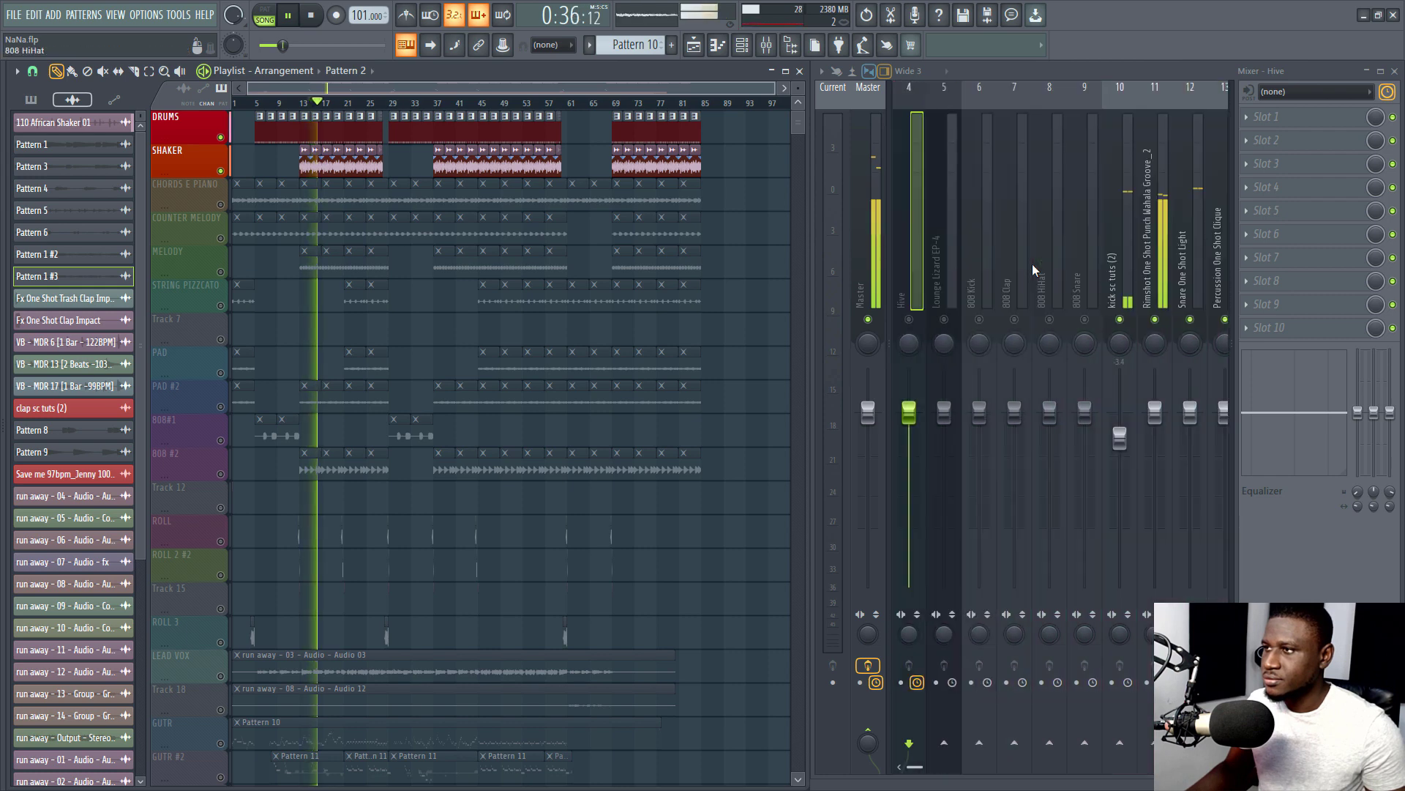
scroll(1032, 263, "down", 9)
key("space")
scroll(1020, 265, "up", 3)
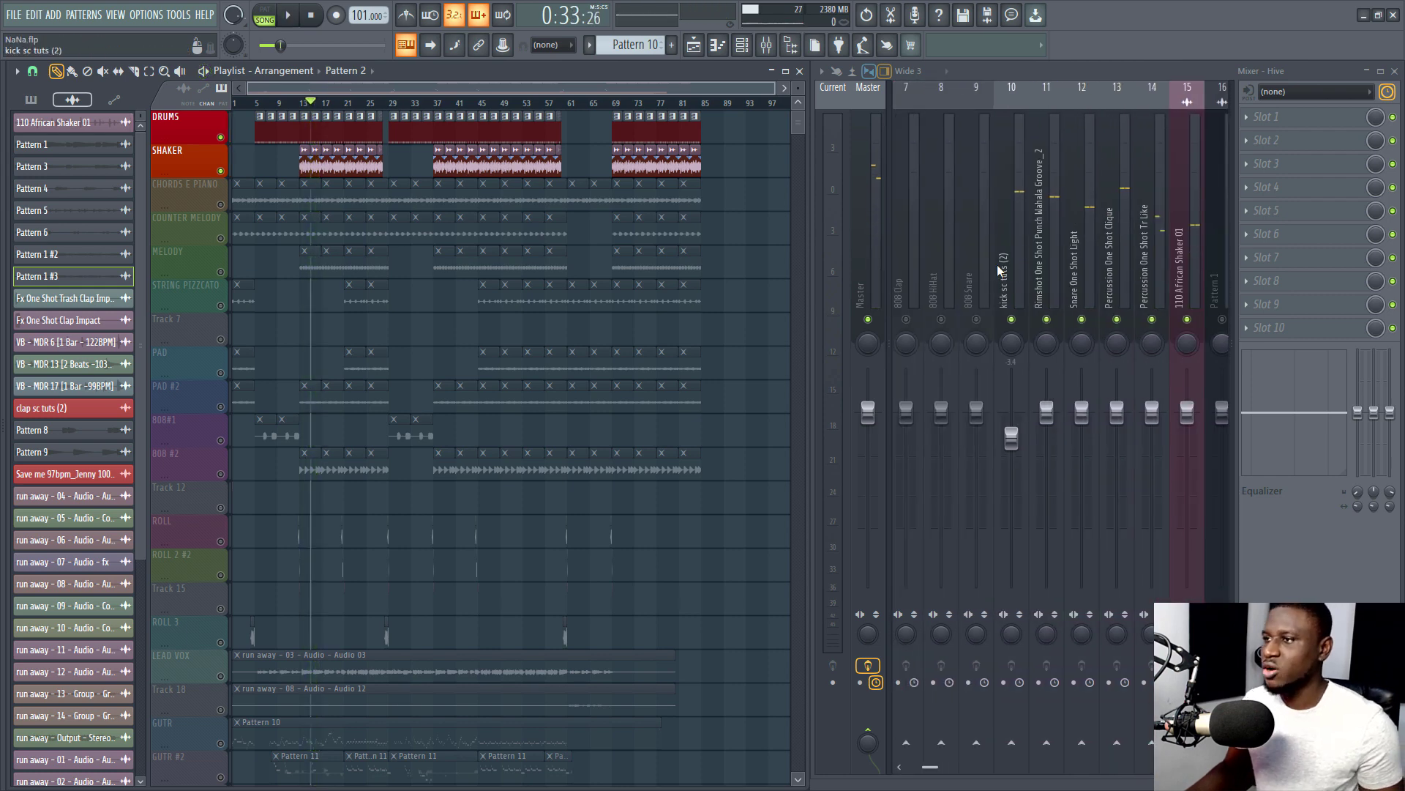
Select the kick sc tuts (2) mixer channel and solo it during playback
left_click(1009, 261)
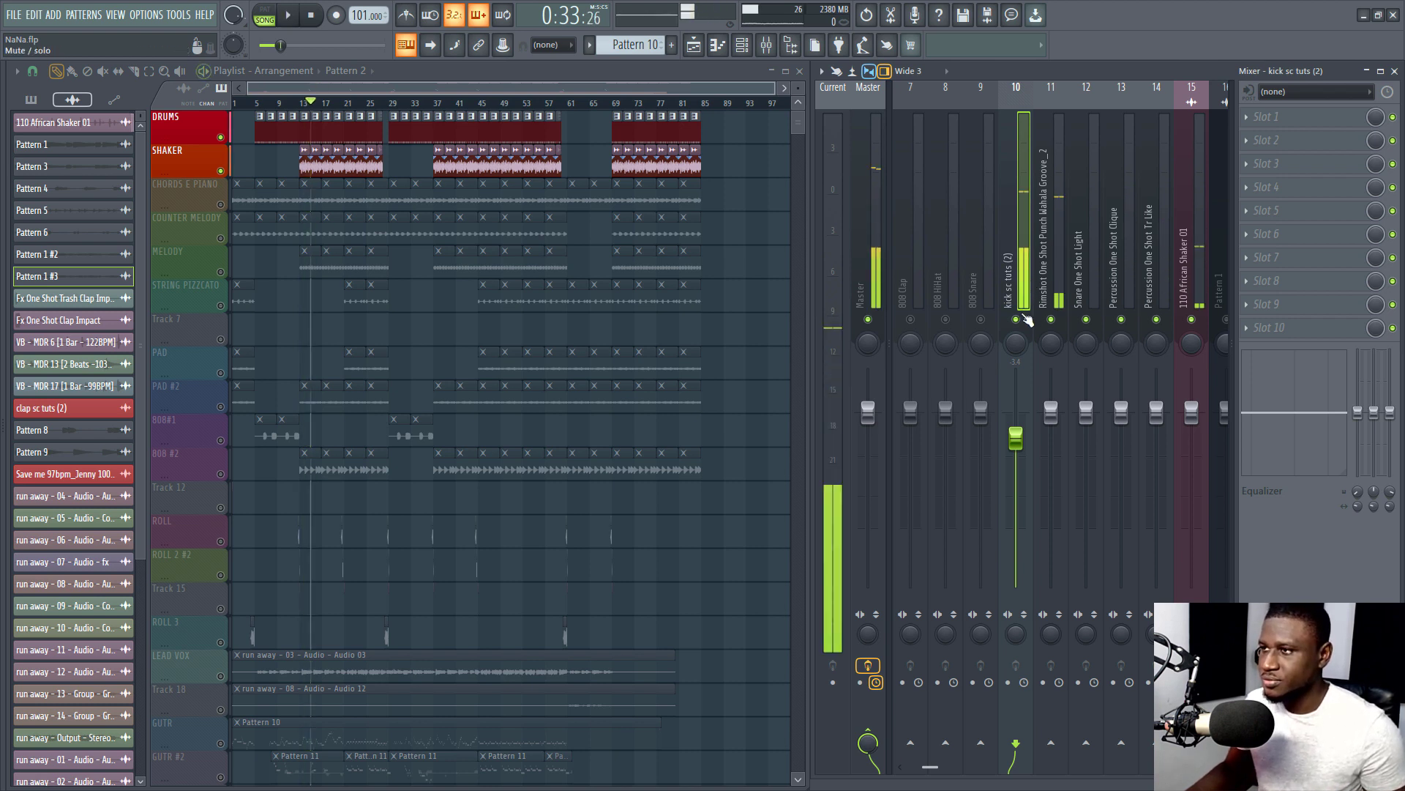
right_click(1022, 319)
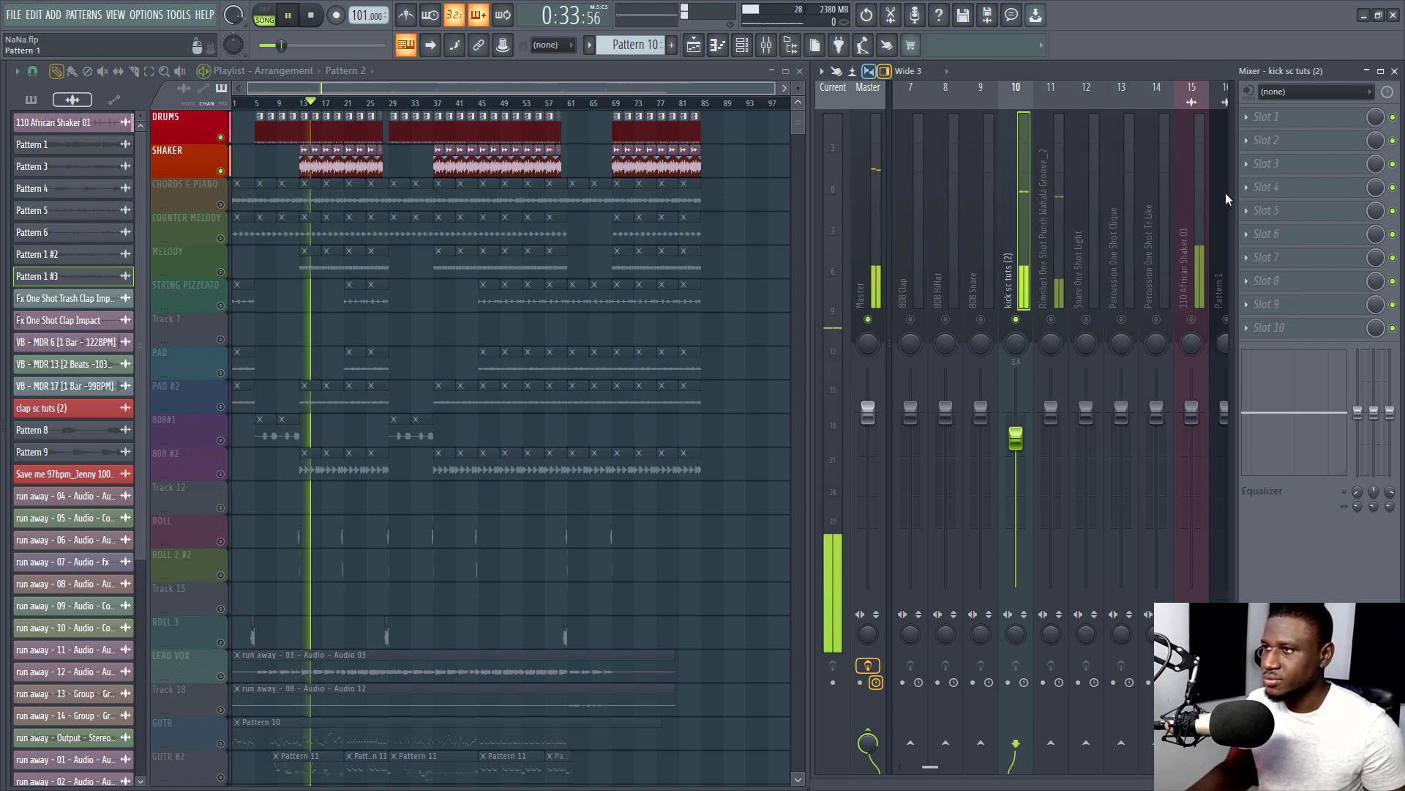
Load Fruity Parametric EQ 2 on the kick channel's first effect slot and pull band 1 down at about 27 Hz
left_click(1287, 121)
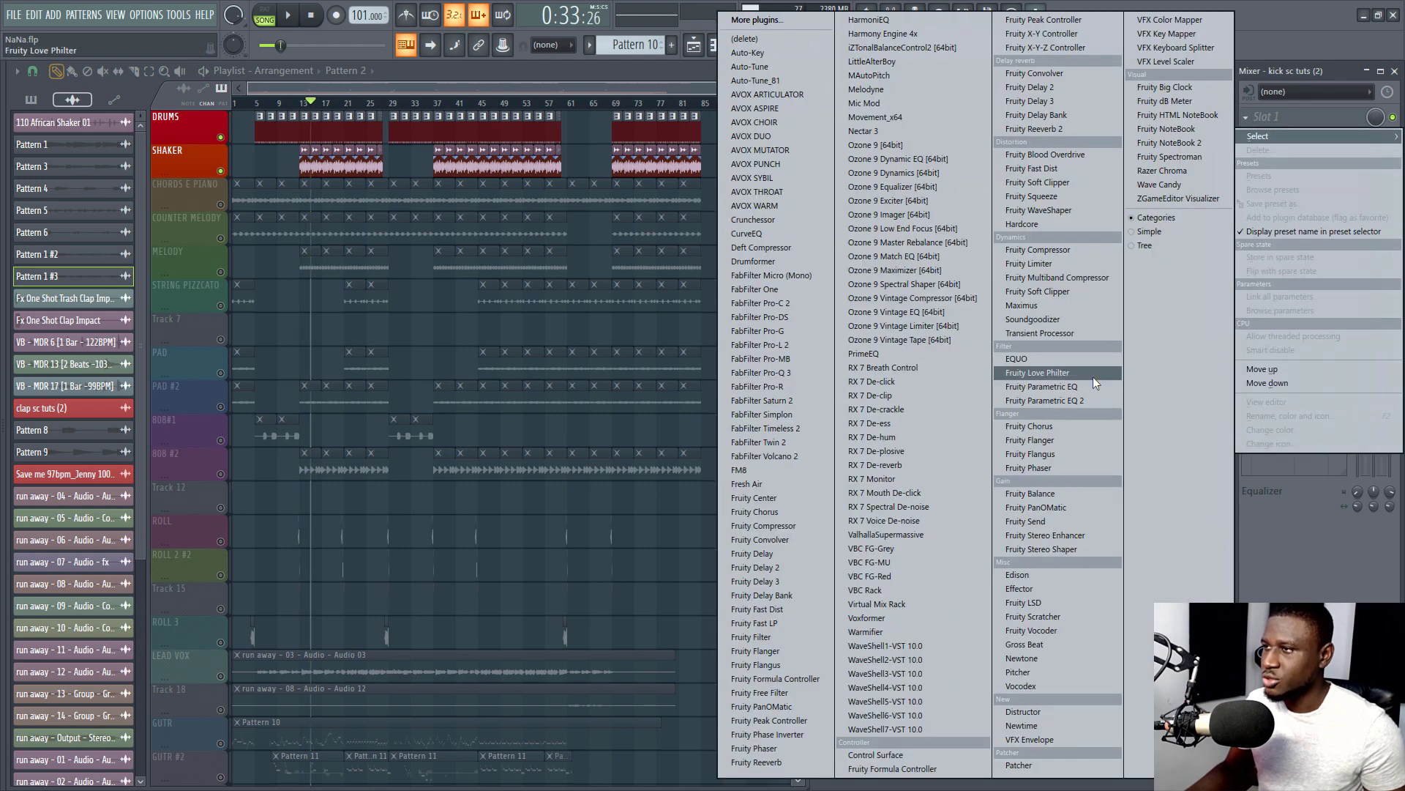
left_click(1056, 399)
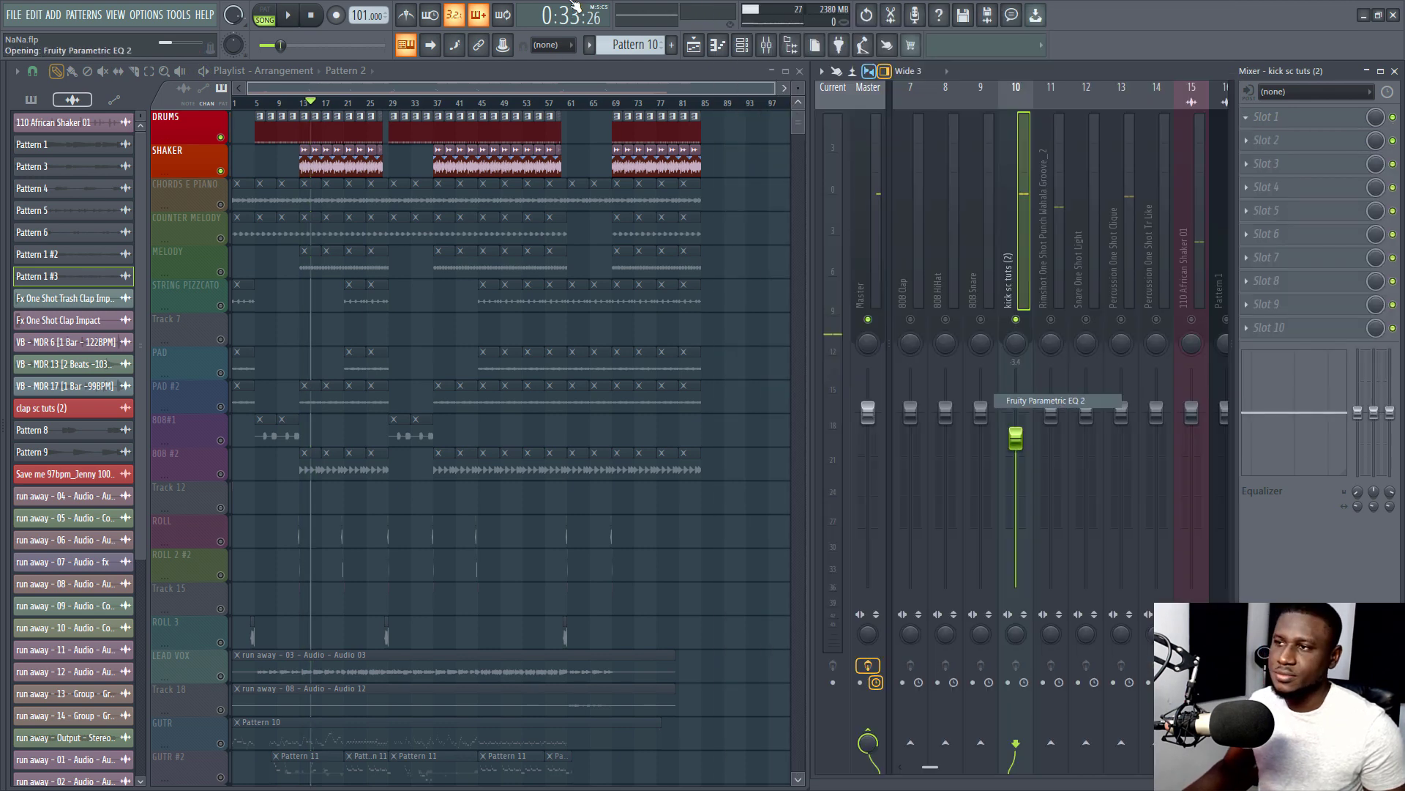
key("space")
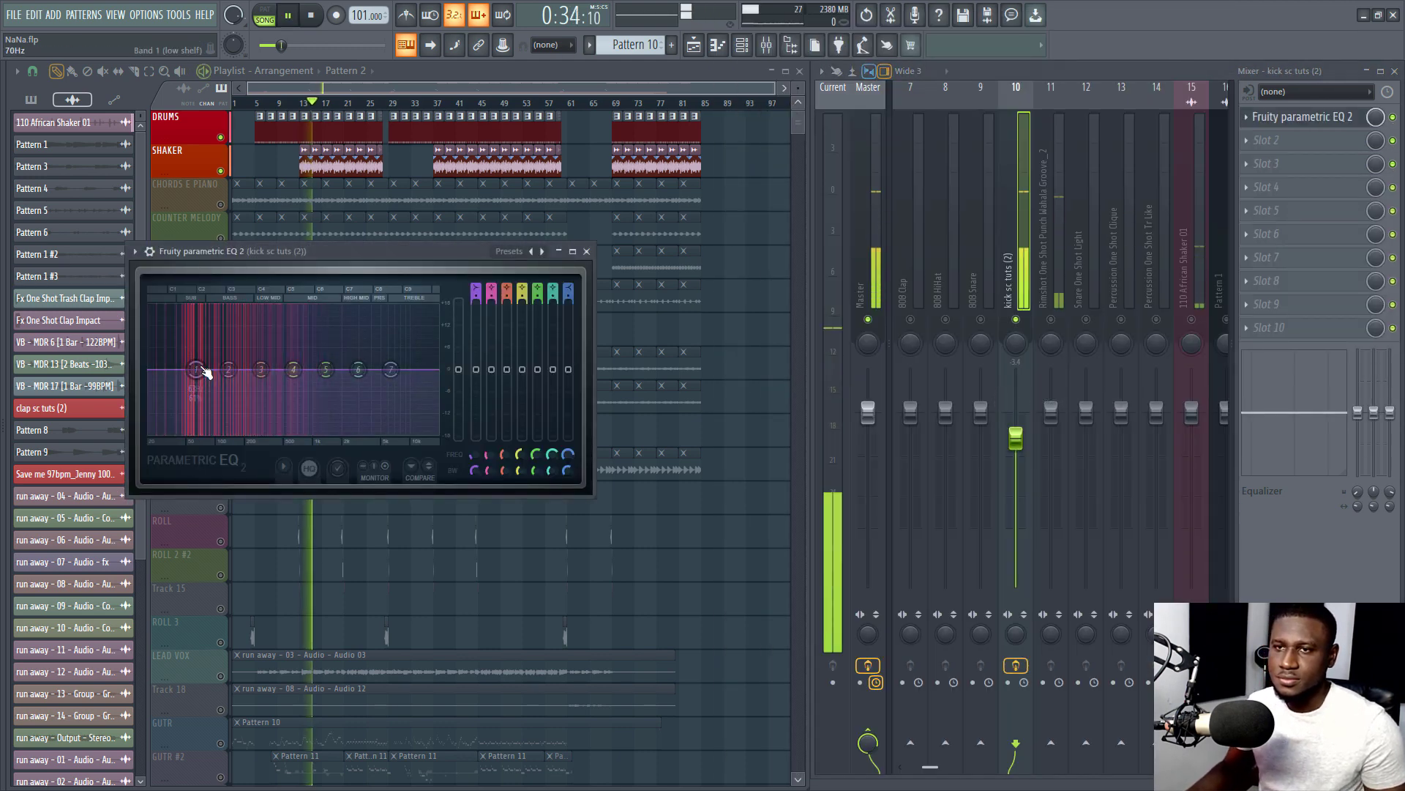
left_click_drag(205, 371, 153, 377)
key("space")
Change the kick EQ's band 1 filter type to High pass
right_click(158, 424)
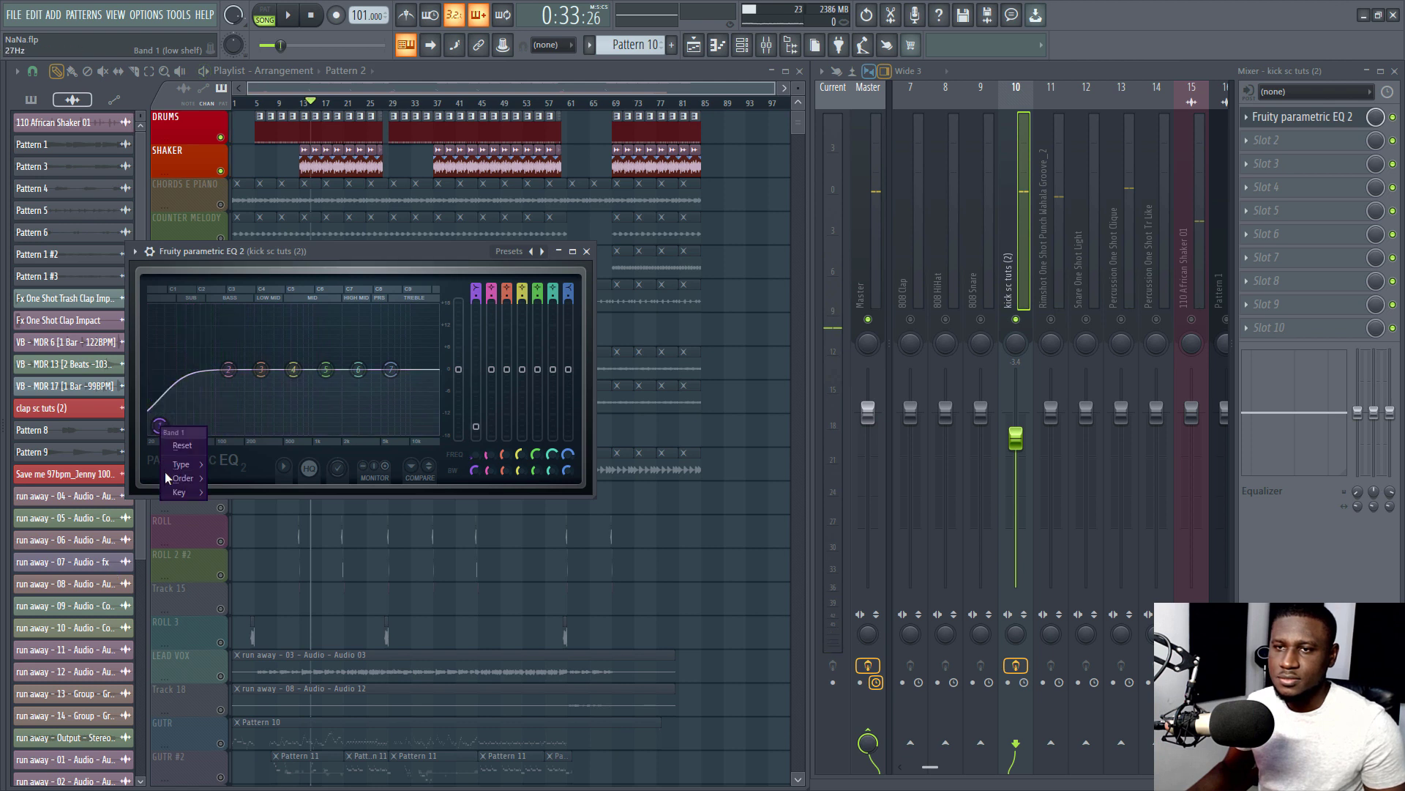
mouse_move(185, 467)
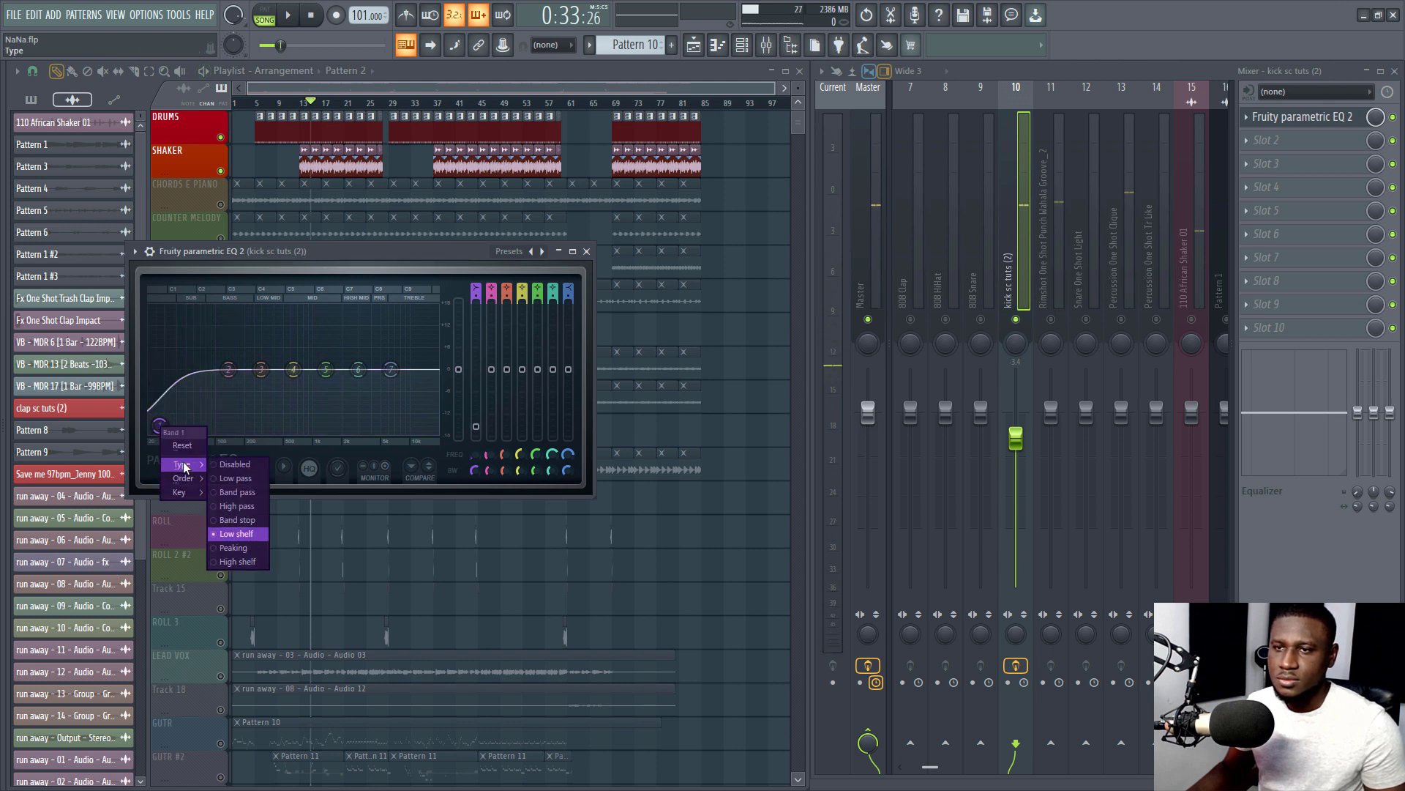
left_click(235, 507)
Try Steep 8 and Steep 6 as band 1's slope order, and settle on Steep 4
right_click(159, 370)
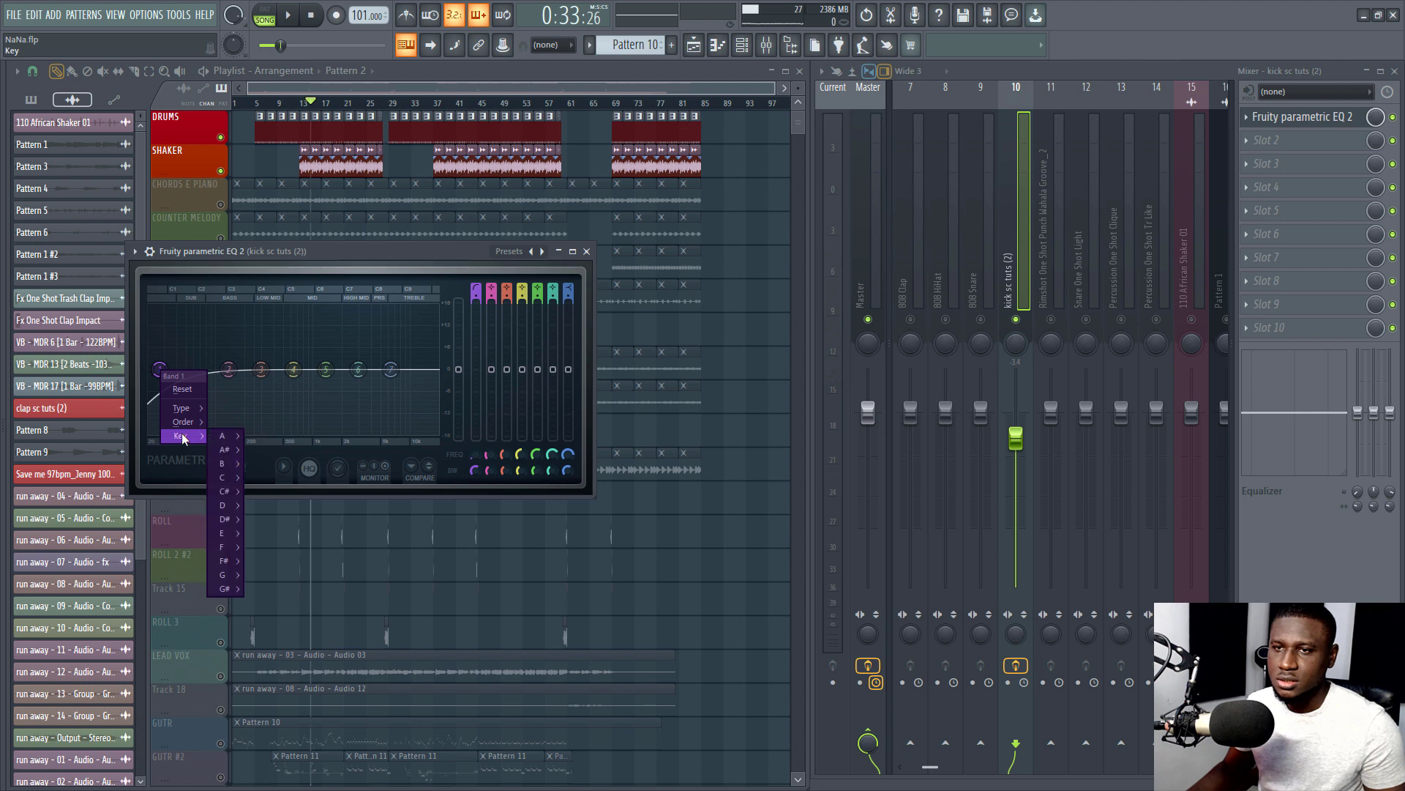
left_click(220, 423)
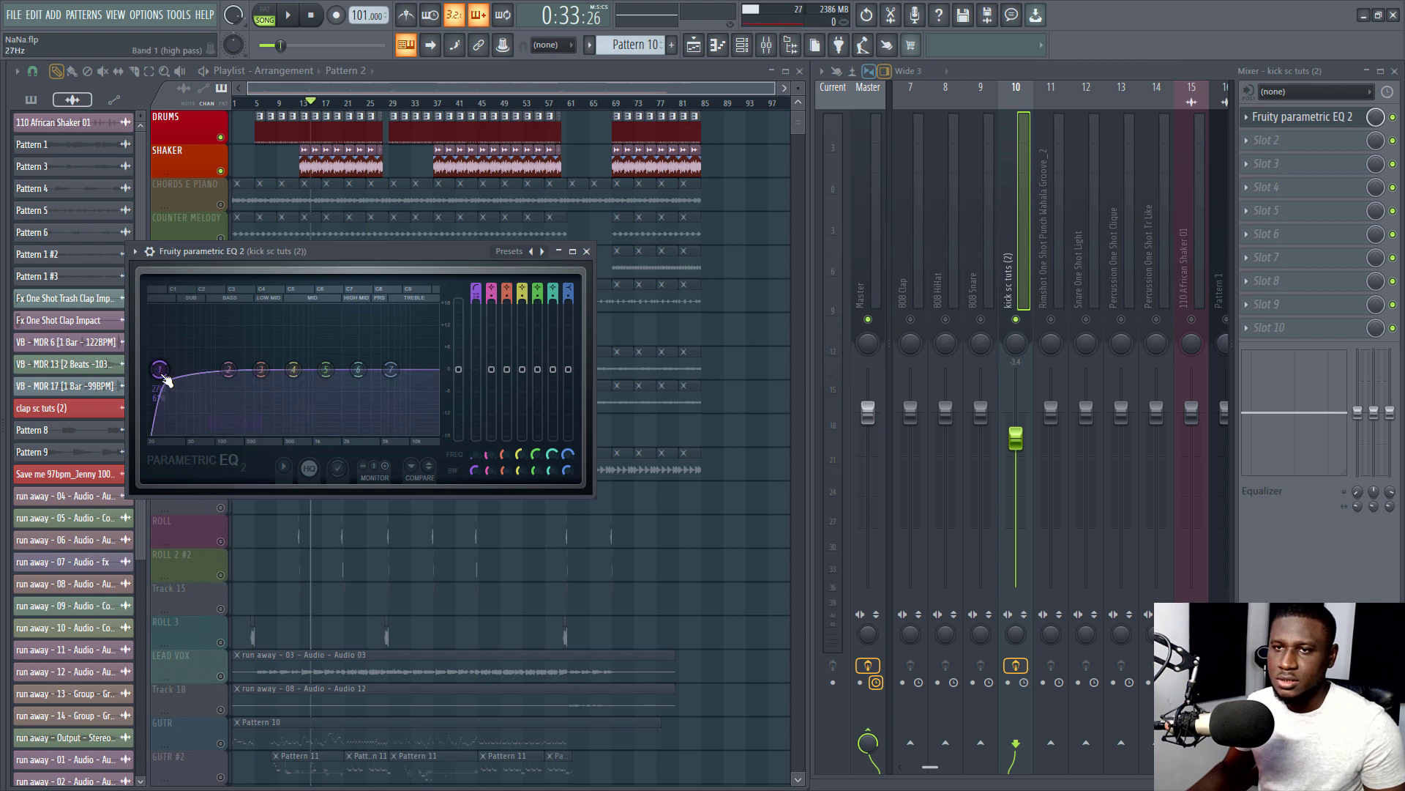
right_click(162, 372)
mouse_move(186, 423)
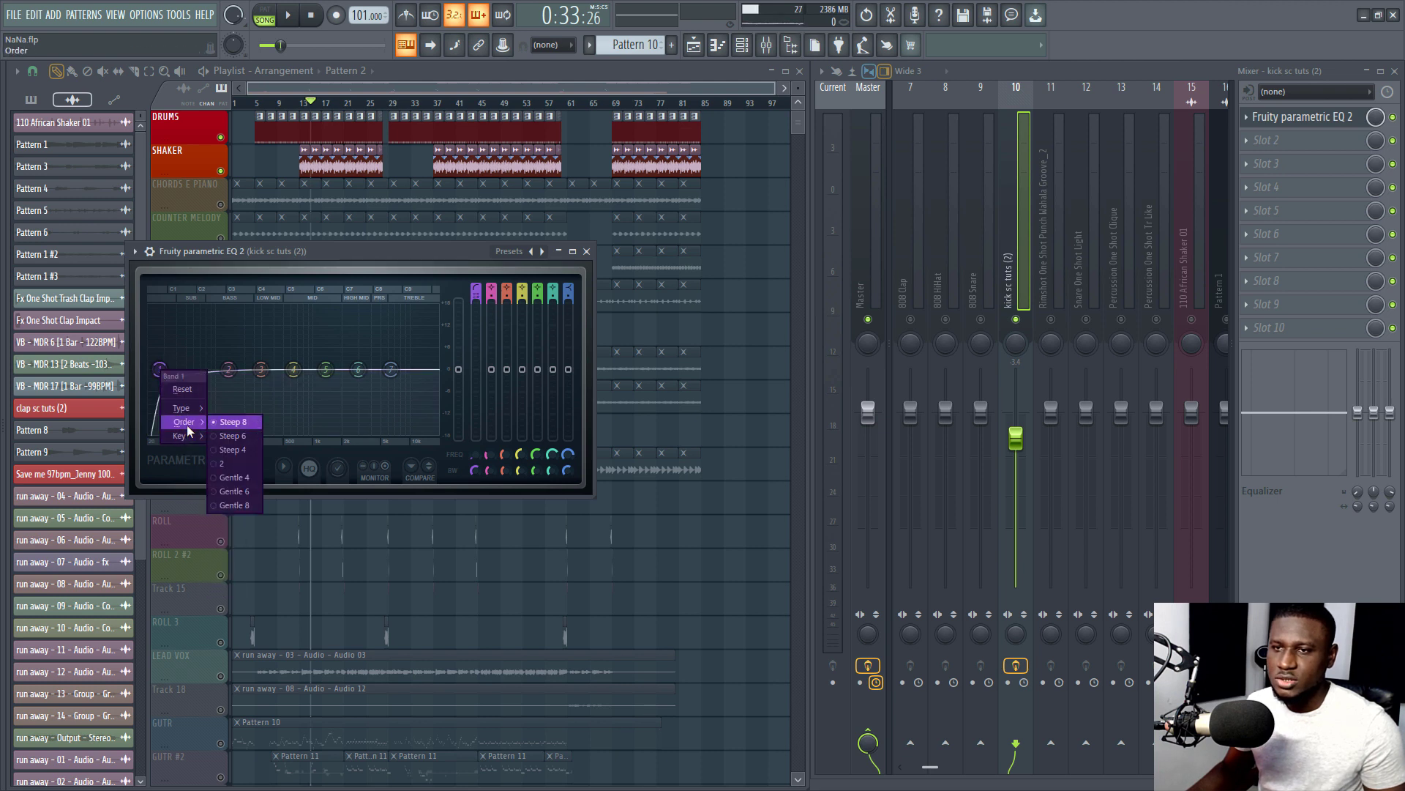
left_click(221, 437)
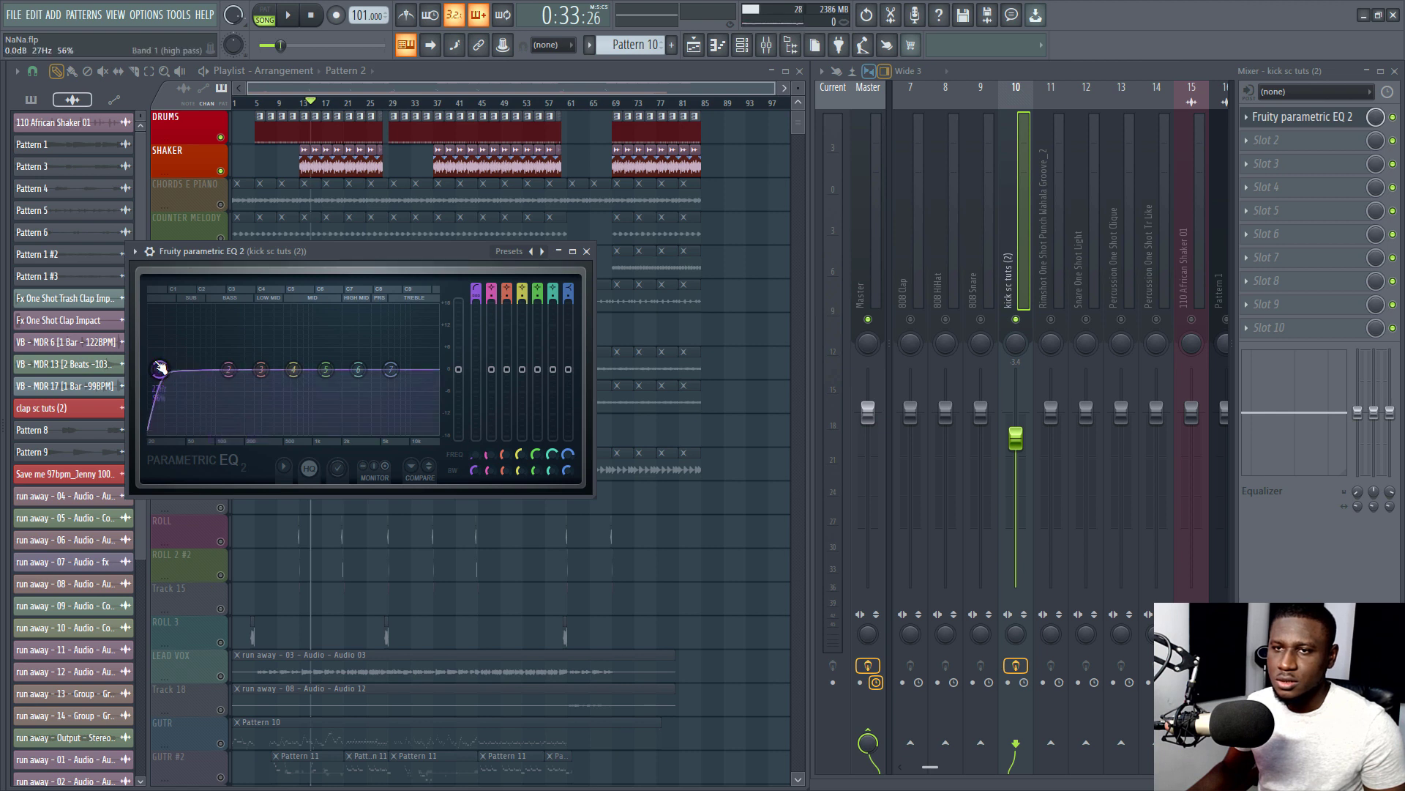
right_click(159, 369)
mouse_move(201, 428)
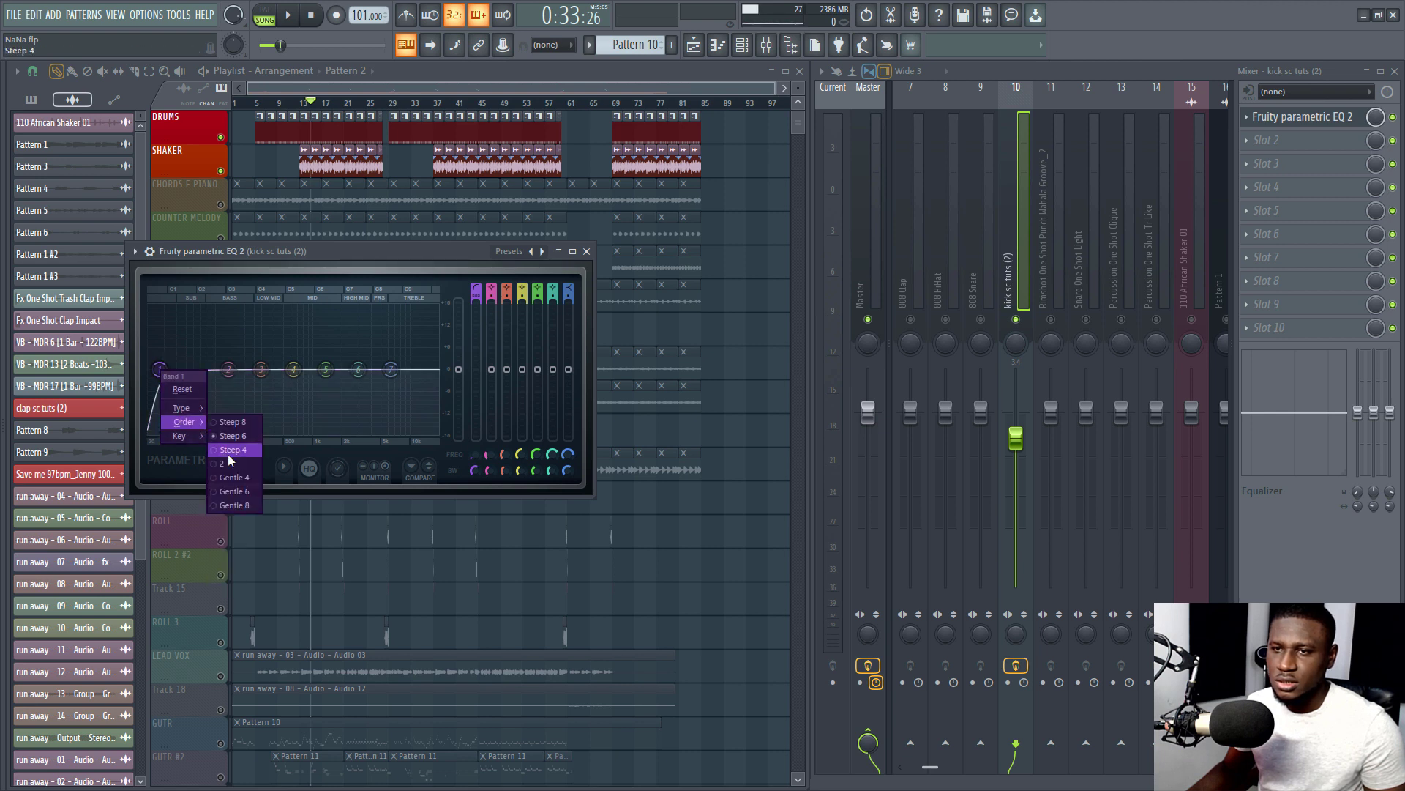
left_click(229, 451)
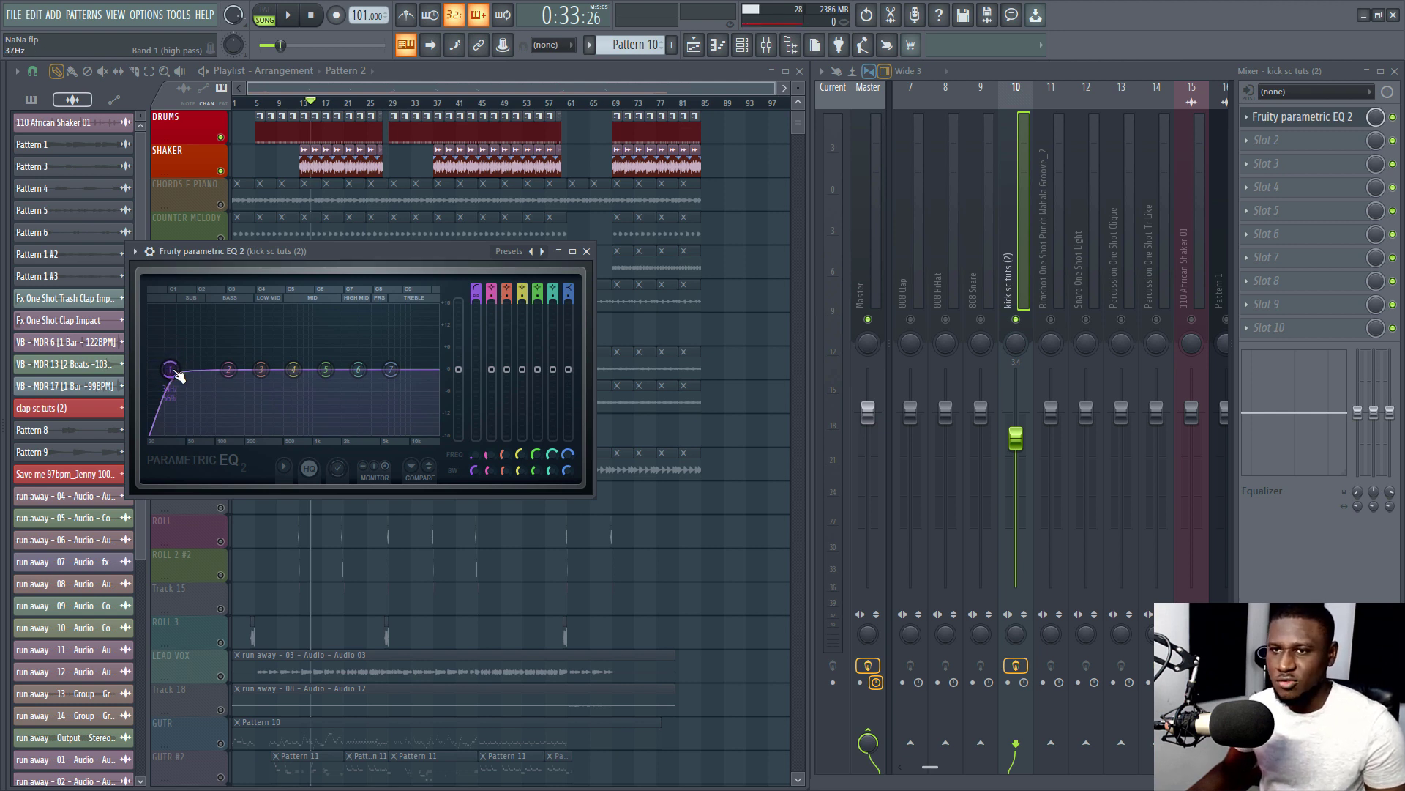
Set the kick EQ's high-pass cutoff to about 39 Hz while listening to the kick
key("space")
left_click_drag(176, 371, 175, 369)
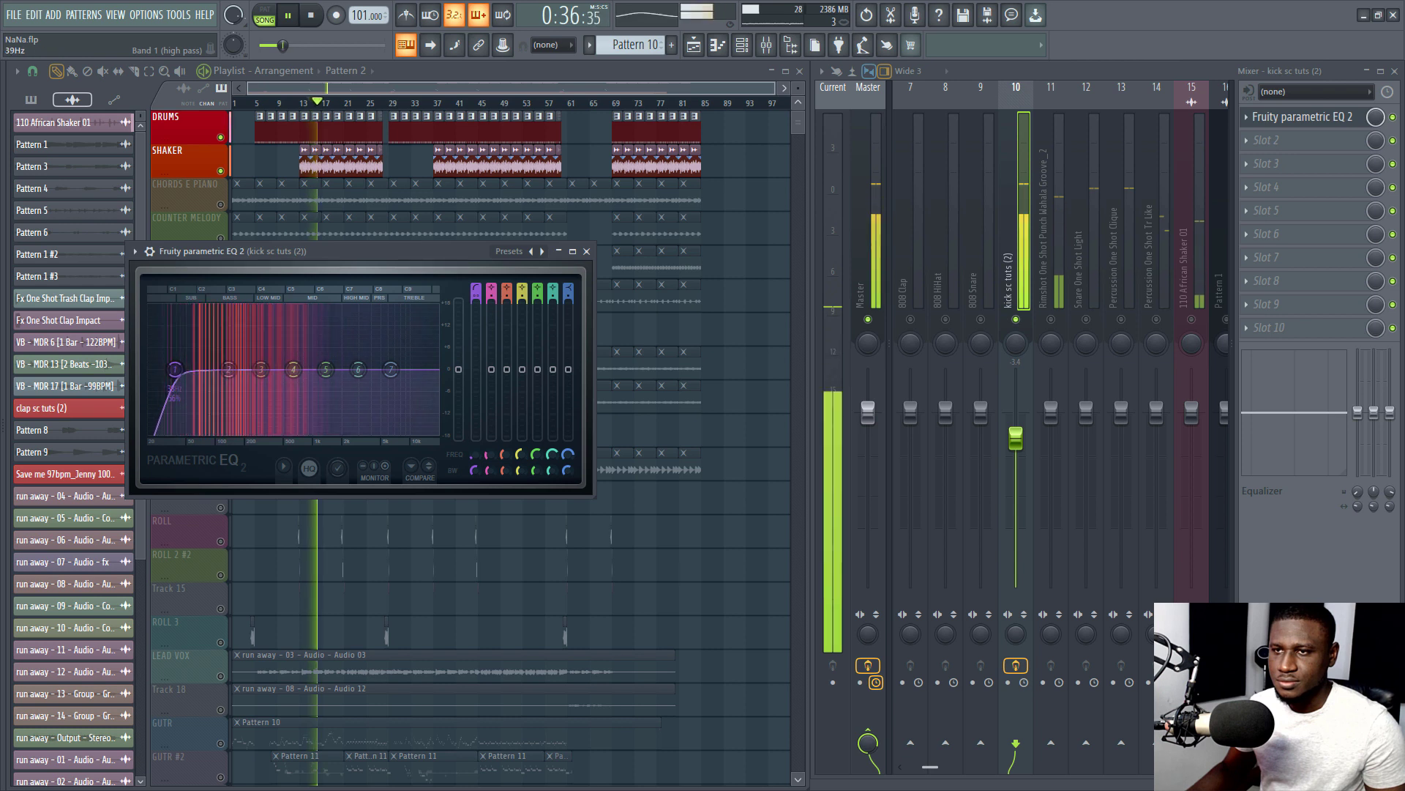
key("space")
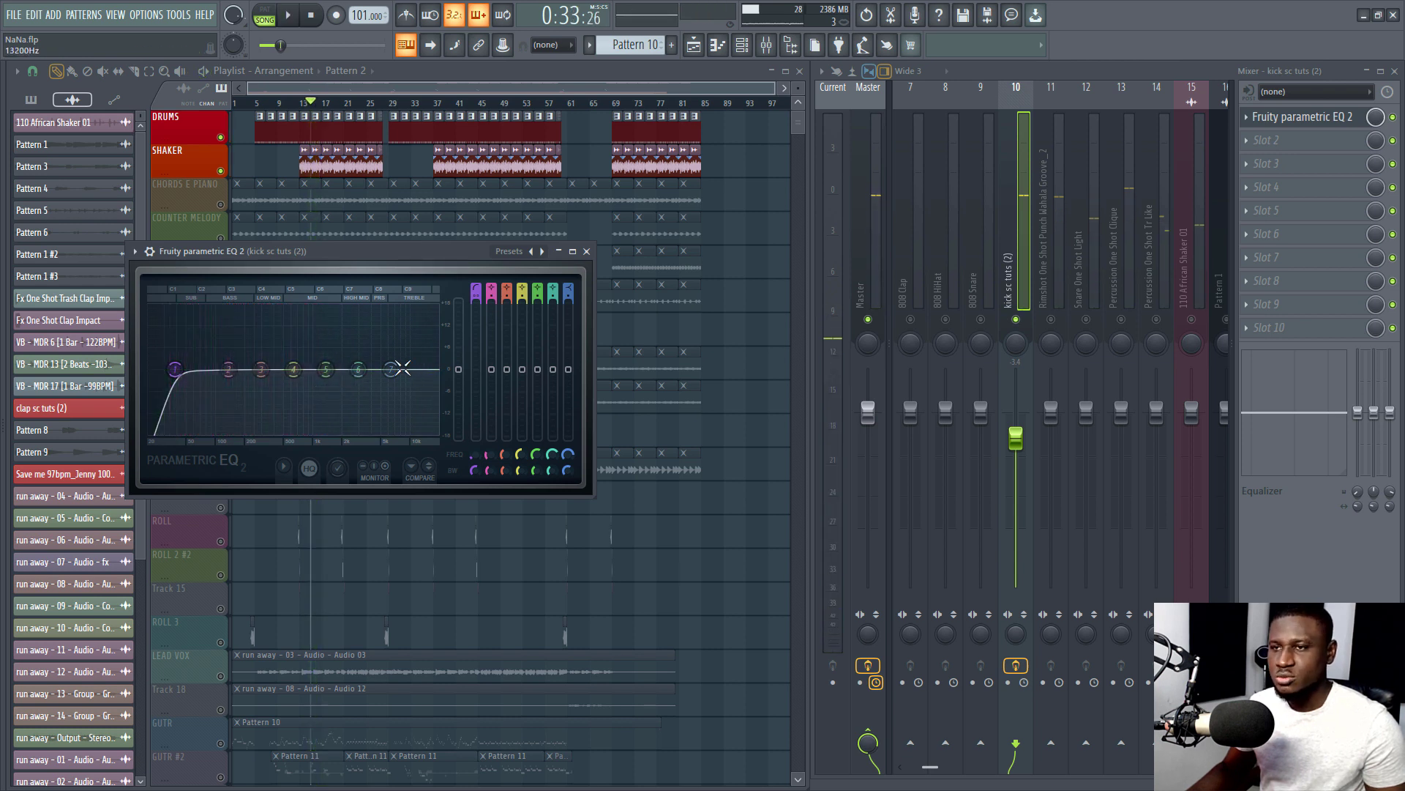
Pull the kick EQ's band 7 down to -18 dB at about 621 Hz and audition the kick
left_click_drag(407, 373, 372, 427)
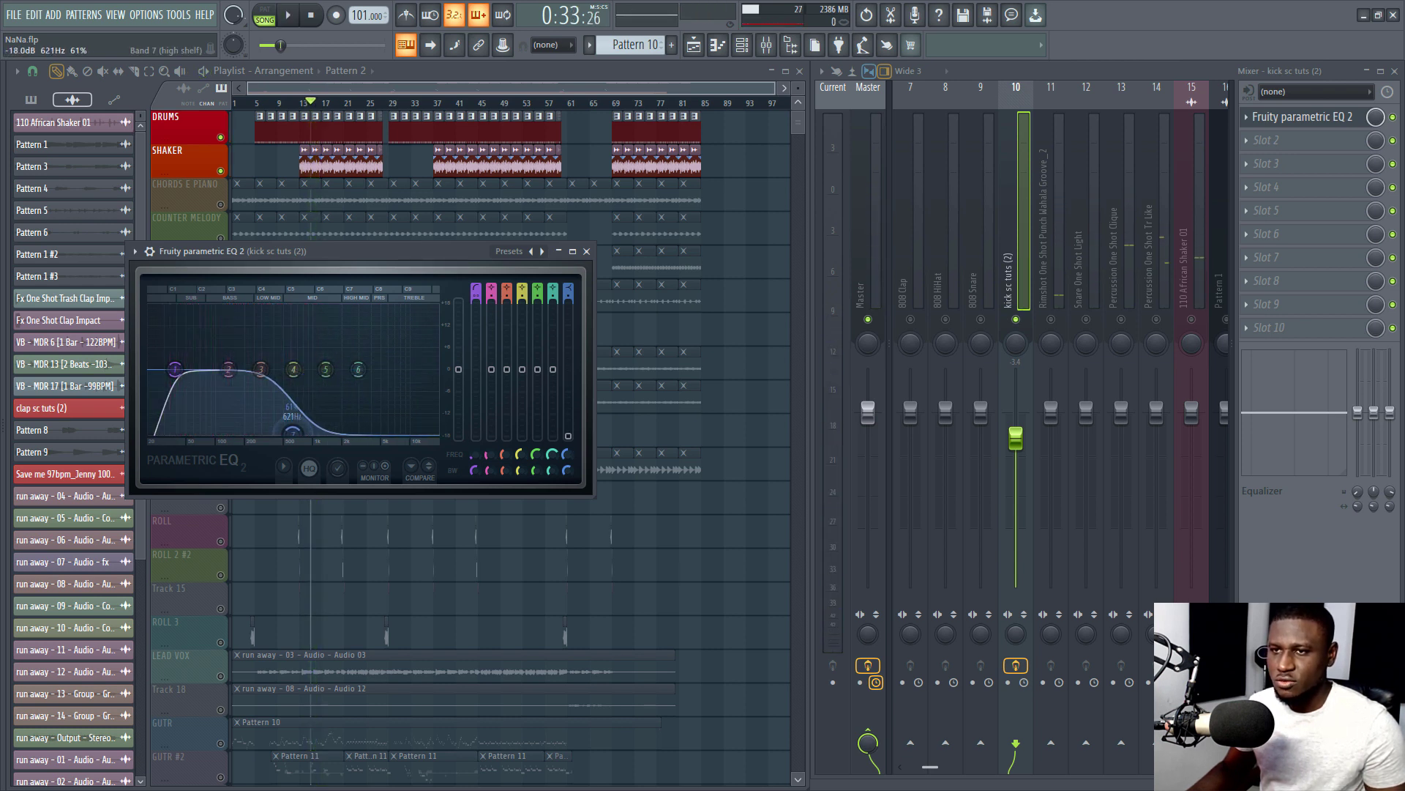
key("space")
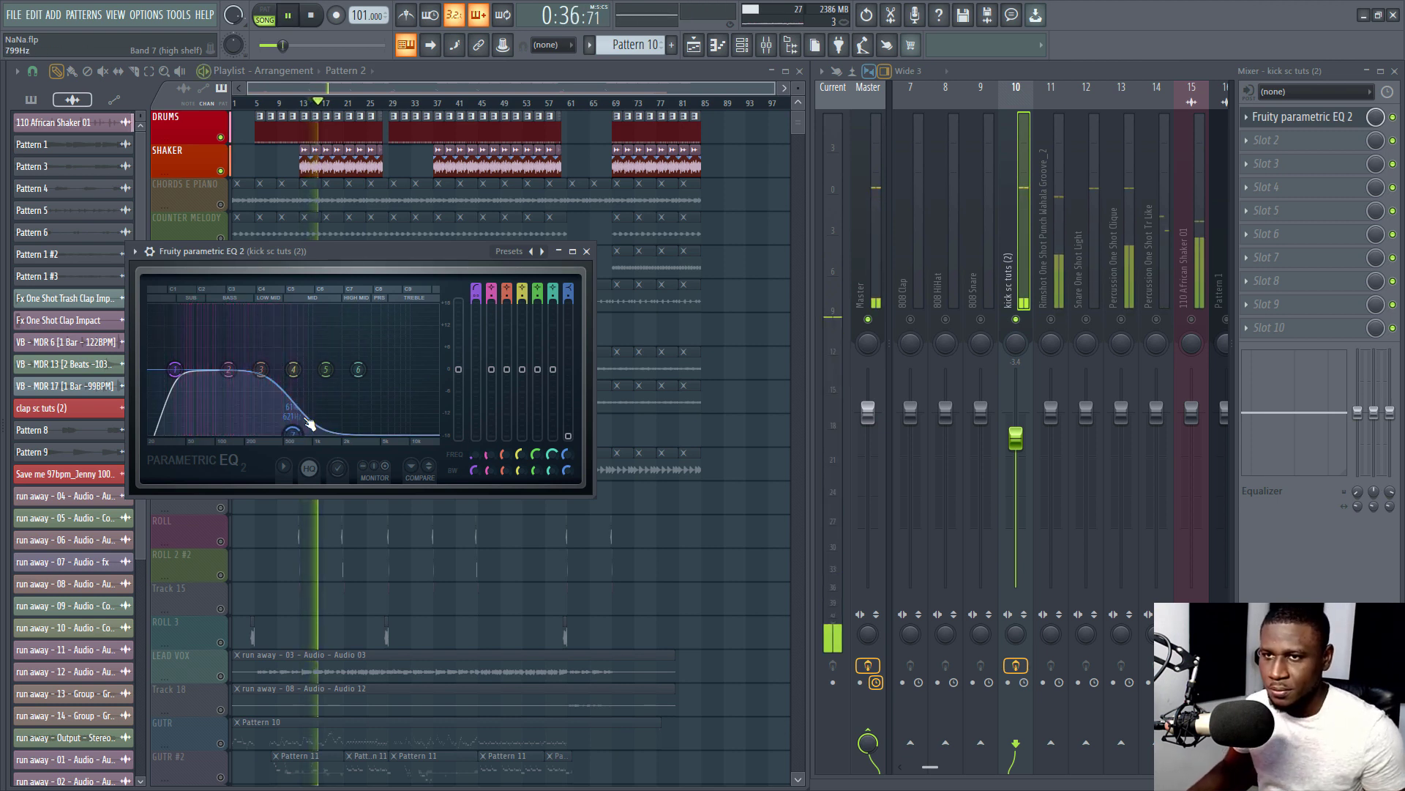
key("space")
Try the kick EQ's band 7 at 300 Hz and audition the result
left_click_drag(292, 432, 244, 431)
key("space")
key("space")
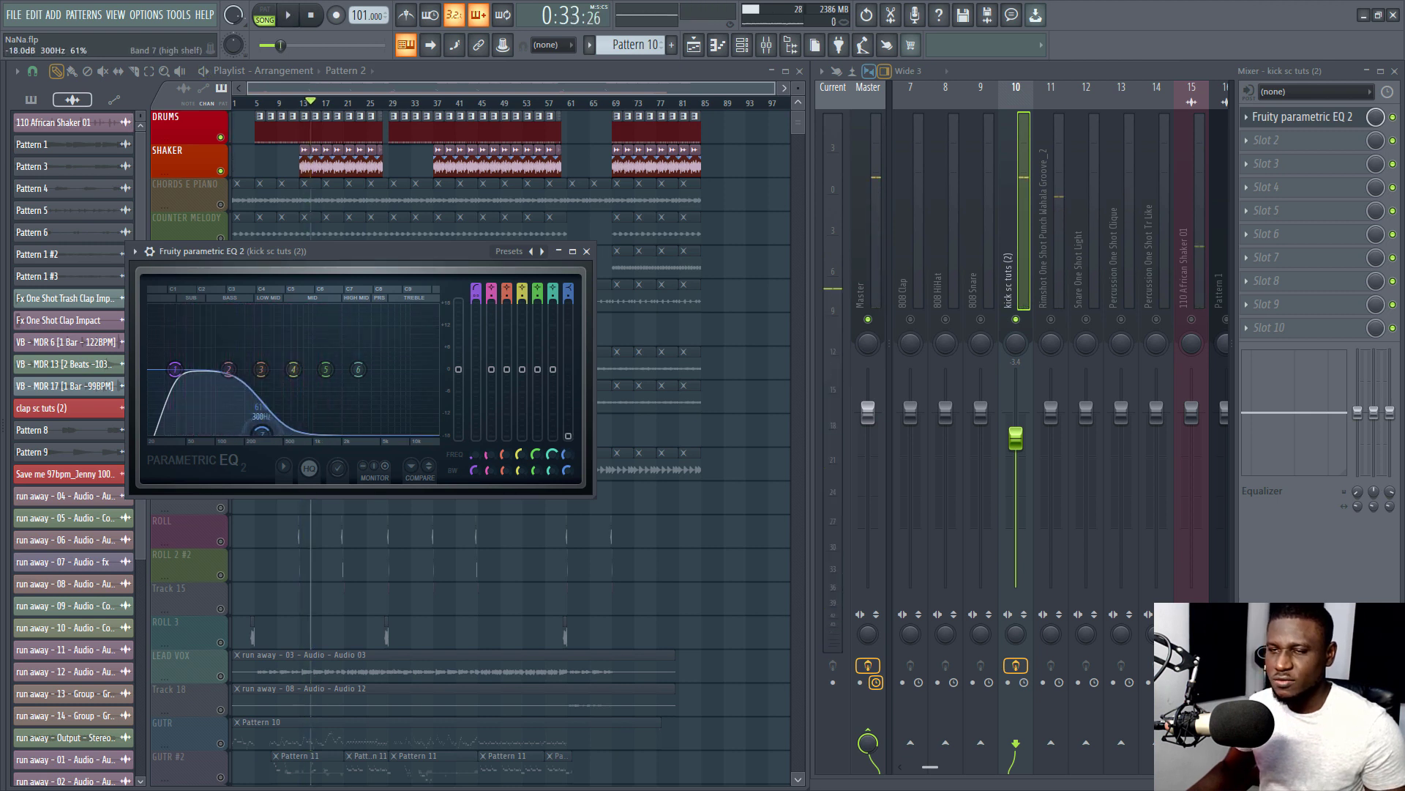
key("space")
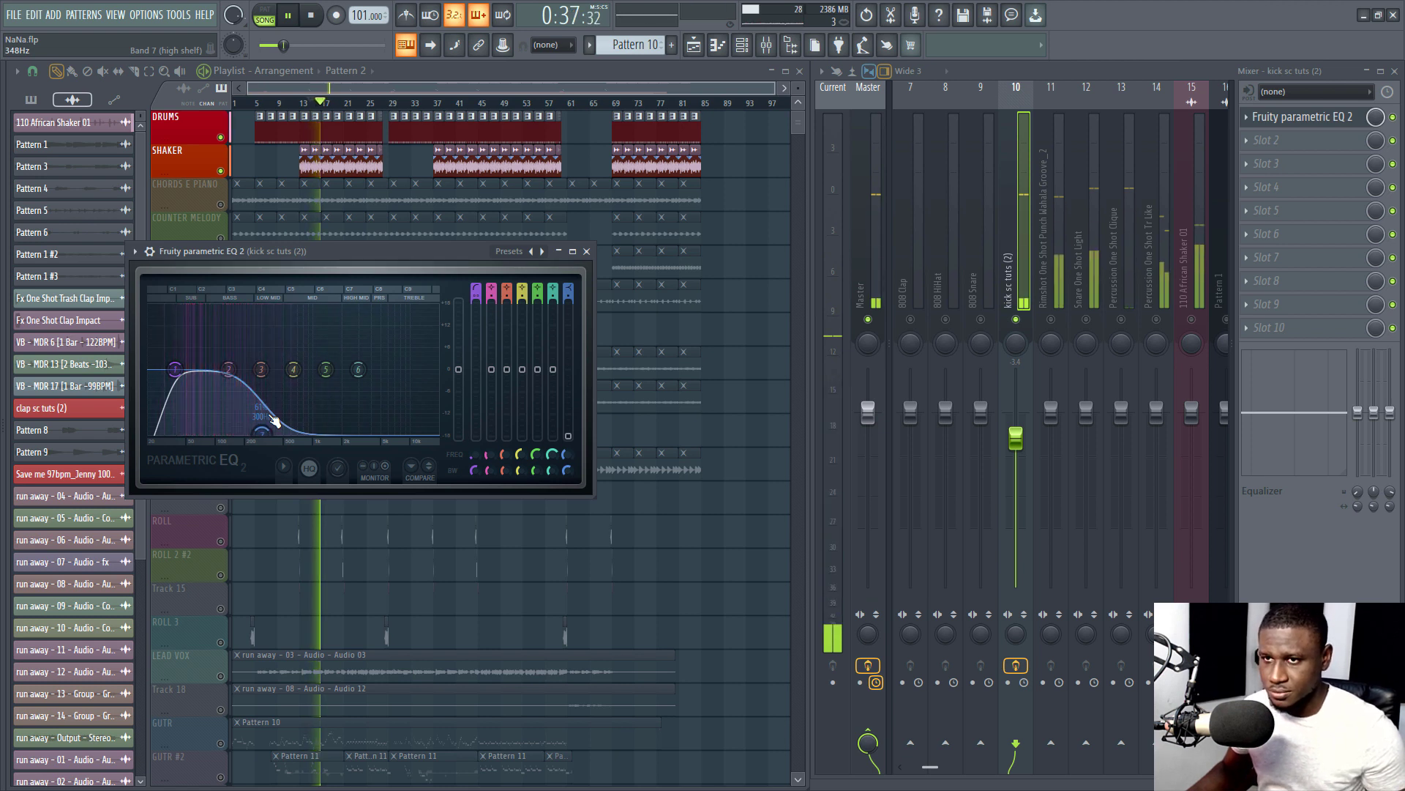
key("space")
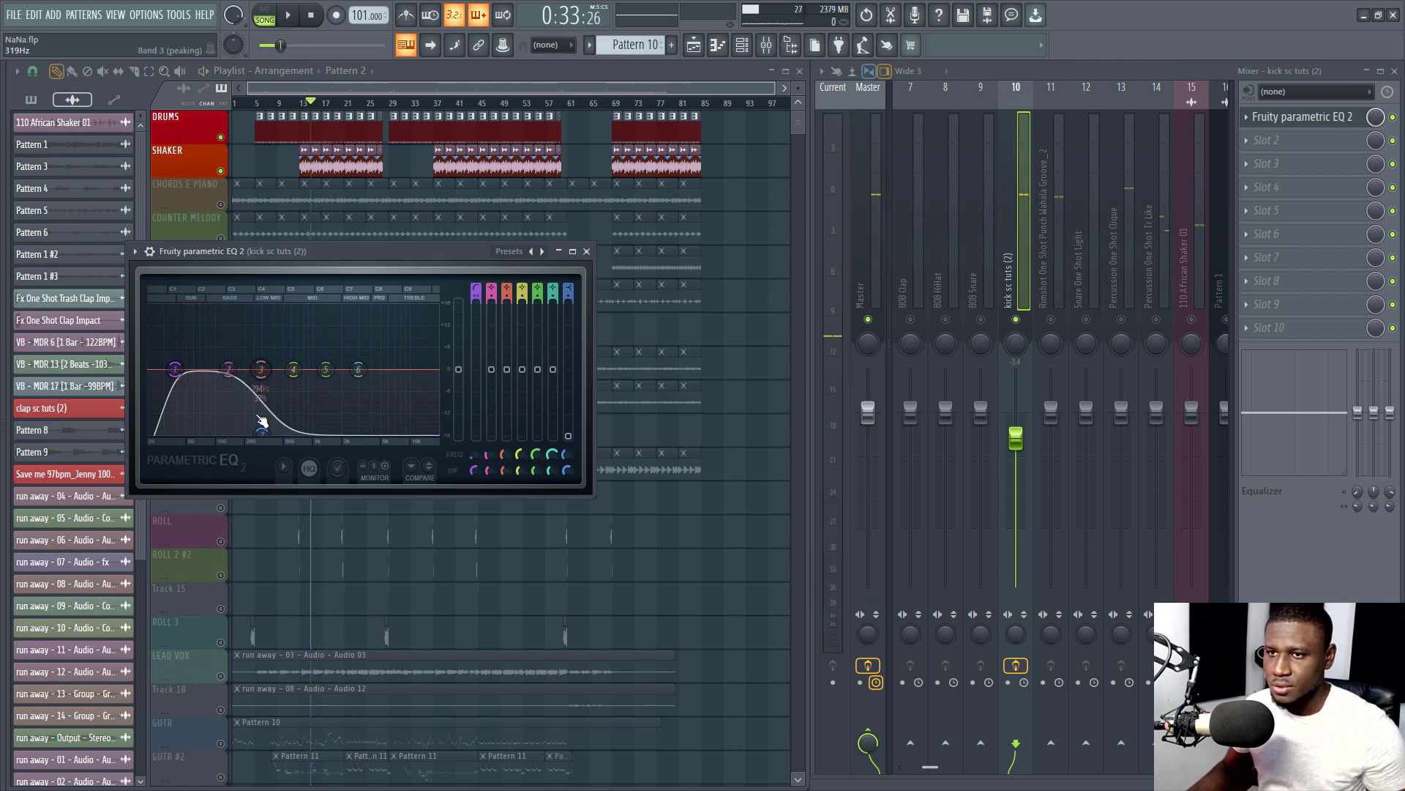
Move the kick EQ's band 7 slightly higher in frequency, close the EQ, and lower the kick fader to -6.0 dB
key("space")
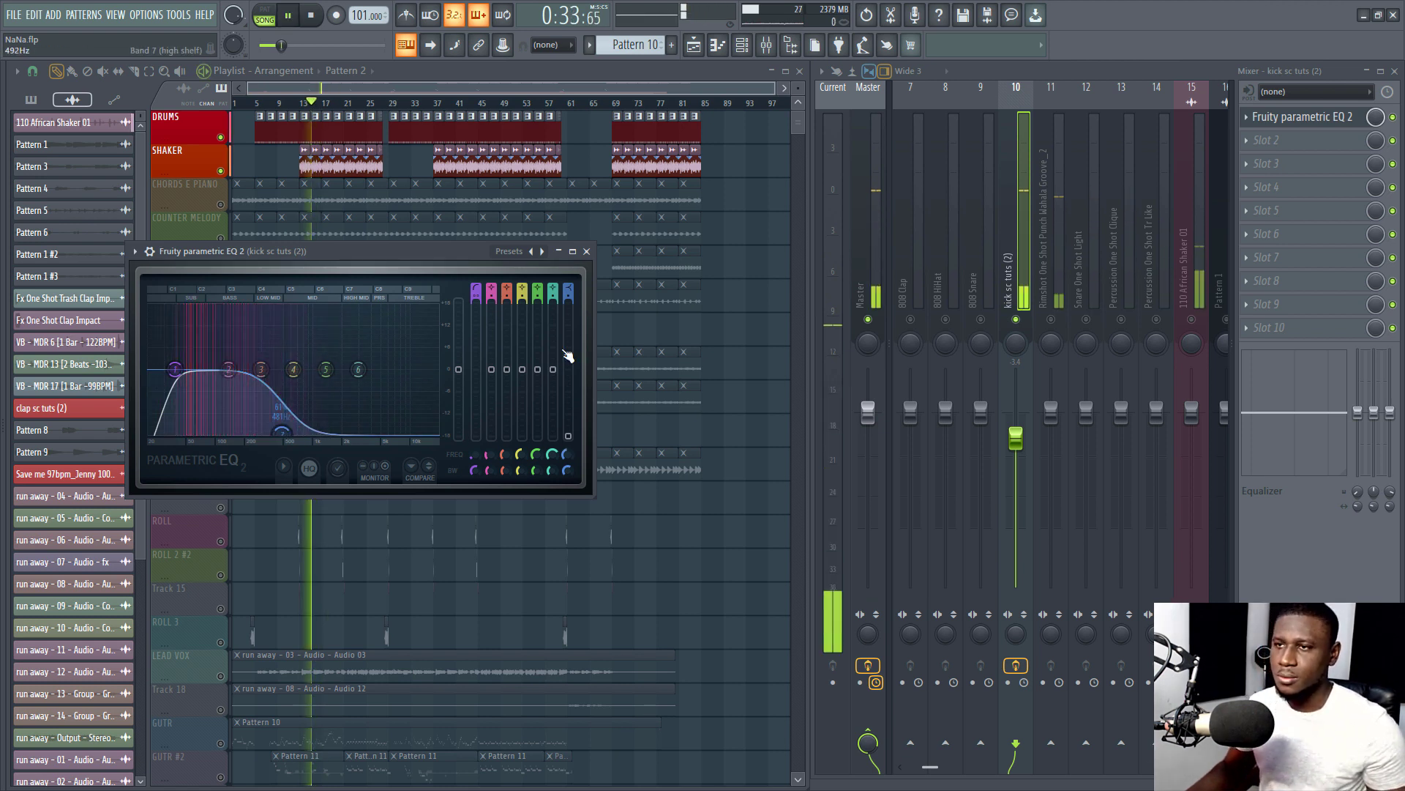
key("space")
left_click(587, 251)
key("space")
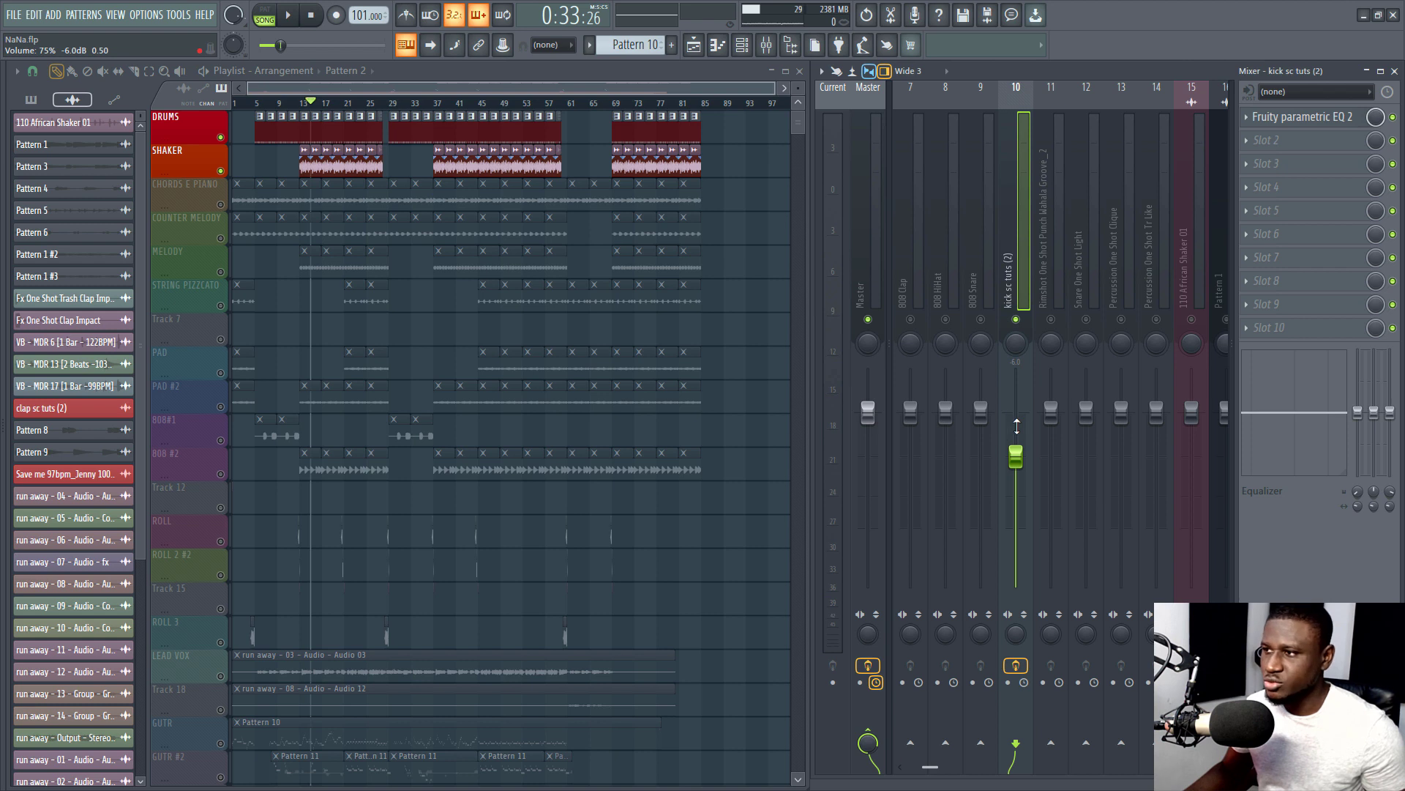
Enable the rimshot mixer channel, lower its fader to about -2.9 dB, and pan it 7% right
left_click(1056, 286)
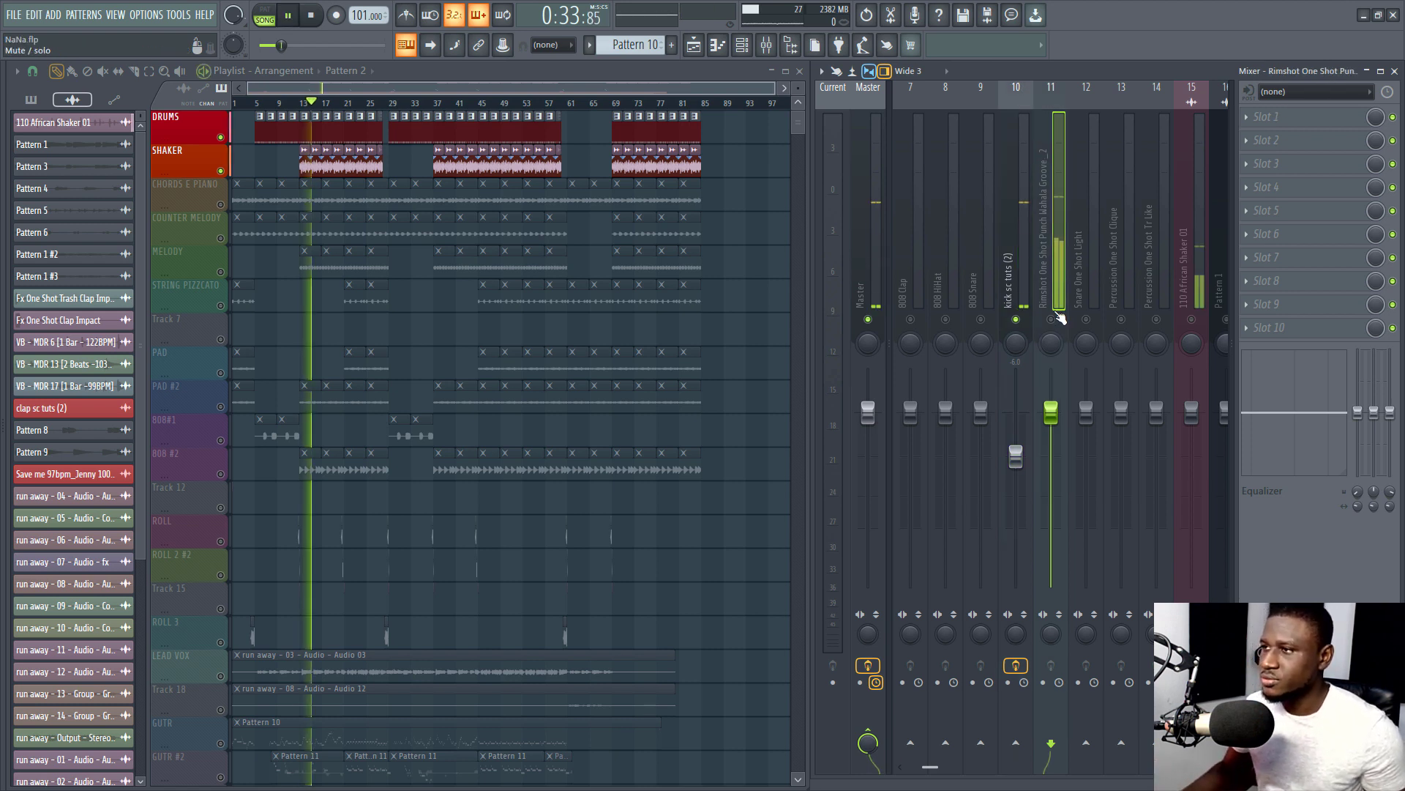
key("space")
left_click_drag(1051, 413, 1051, 434)
left_click_drag(1055, 343, 1054, 336)
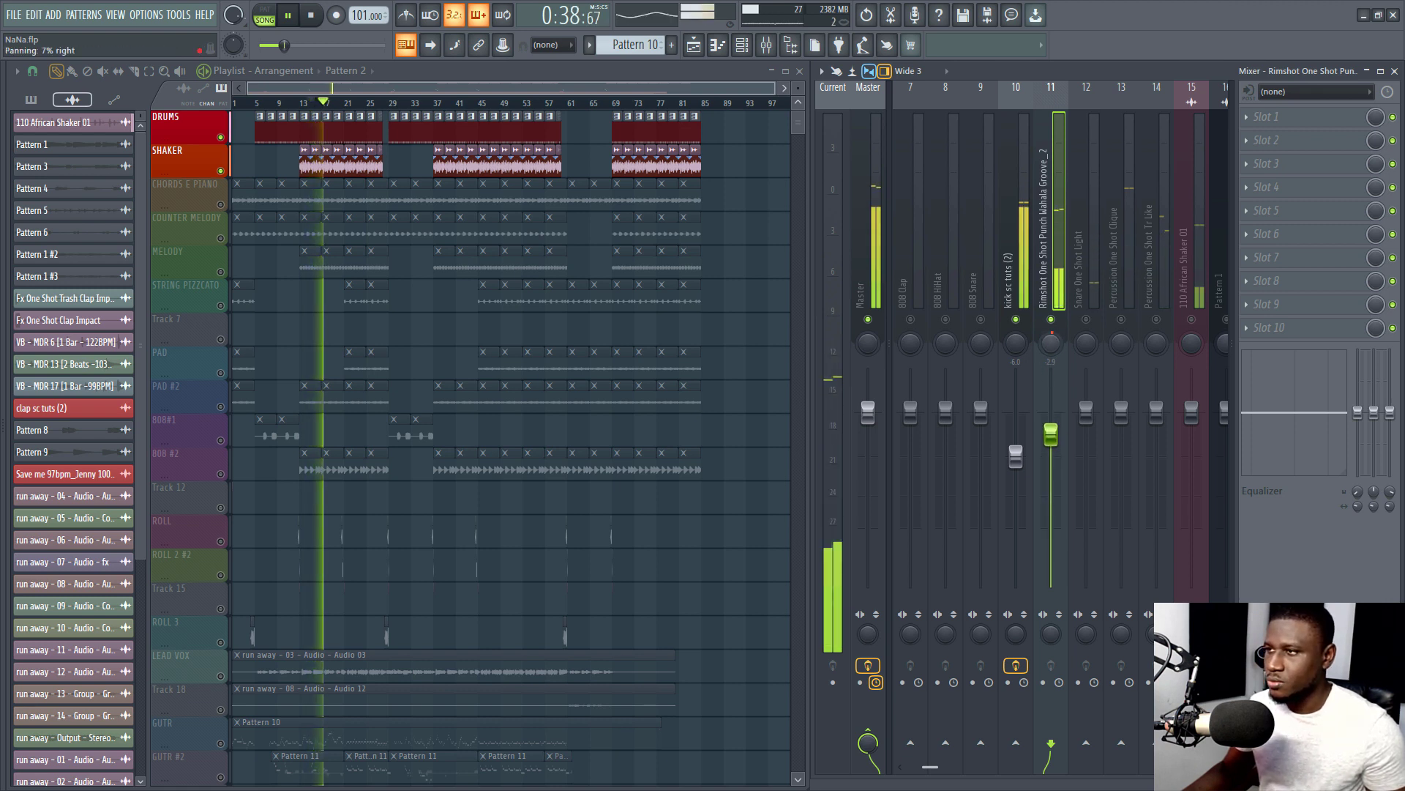
Load Fruity Parametric EQ 2 on the rimshot channel and cut its lows with band 1 at -18 dB and 309 Hz
left_click(1270, 117)
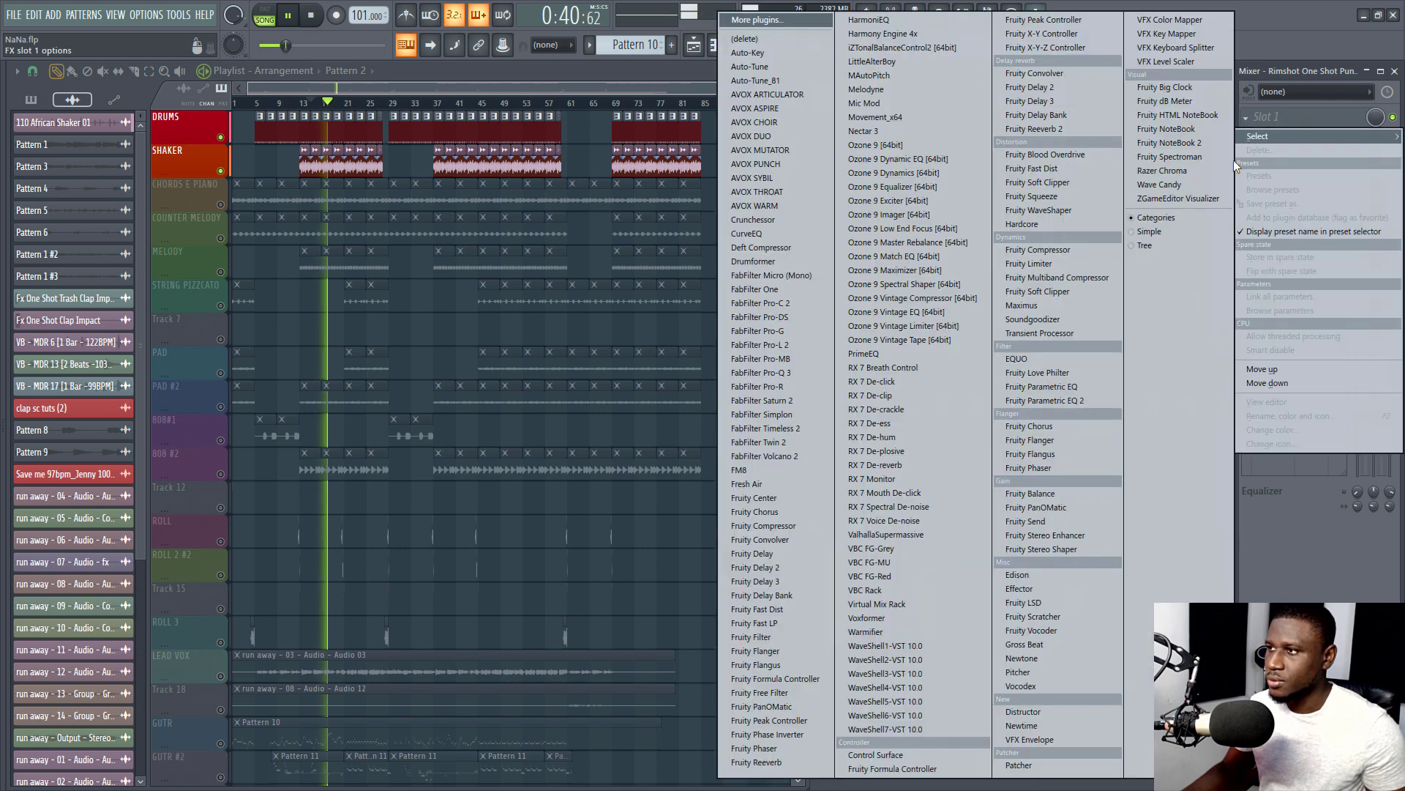
left_click(1029, 401)
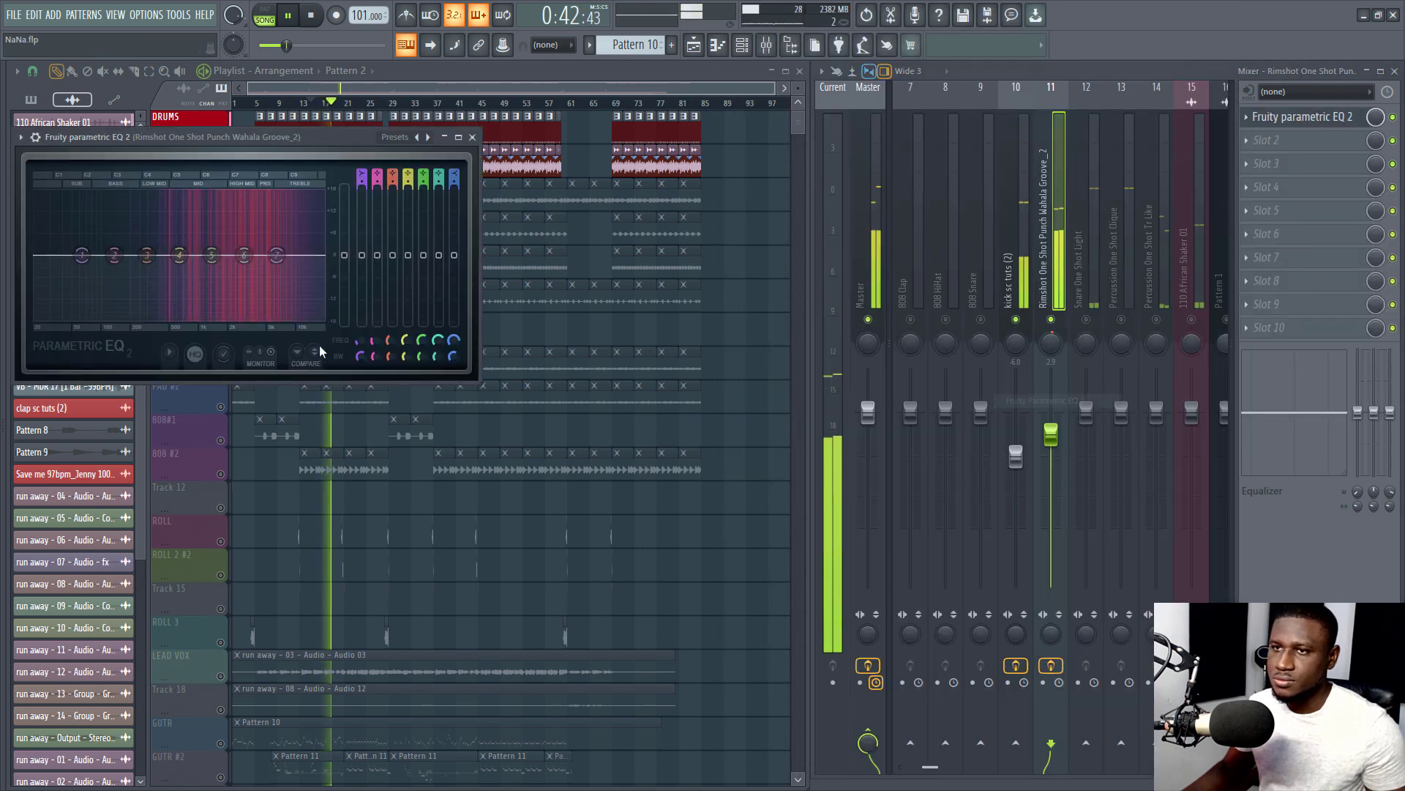
mouse_move(82, 255)
left_mouse_down()
mouse_move(121, 319)
mouse_move(150, 317)
left_mouse_up()
key("space")
key("space")
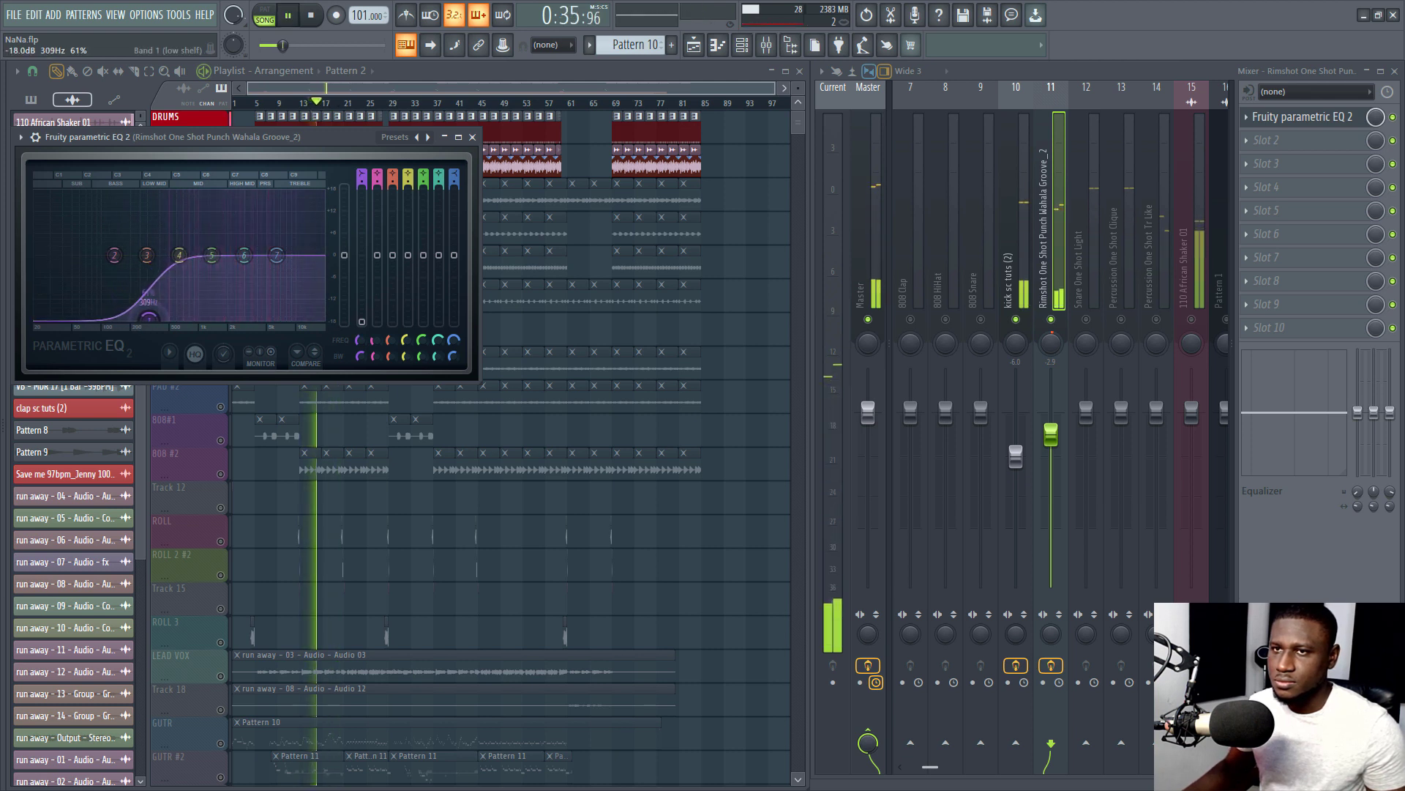
Lower the kick channel's fader to about -7.1 dB while listening to it with the rimshot
left_click_drag(1016, 455, 1016, 466)
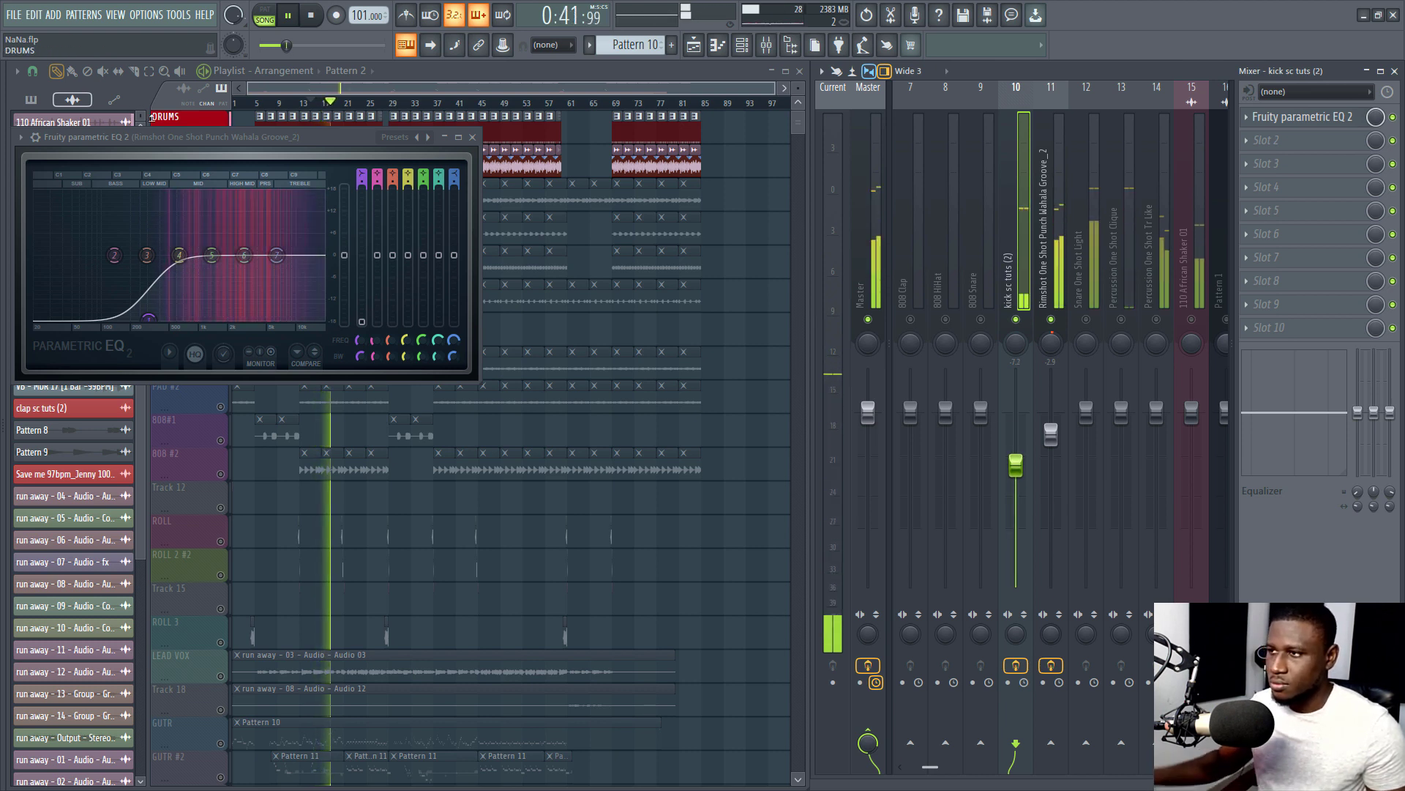
key("space")
left_click_drag(1016, 466, 1016, 463)
key("space")
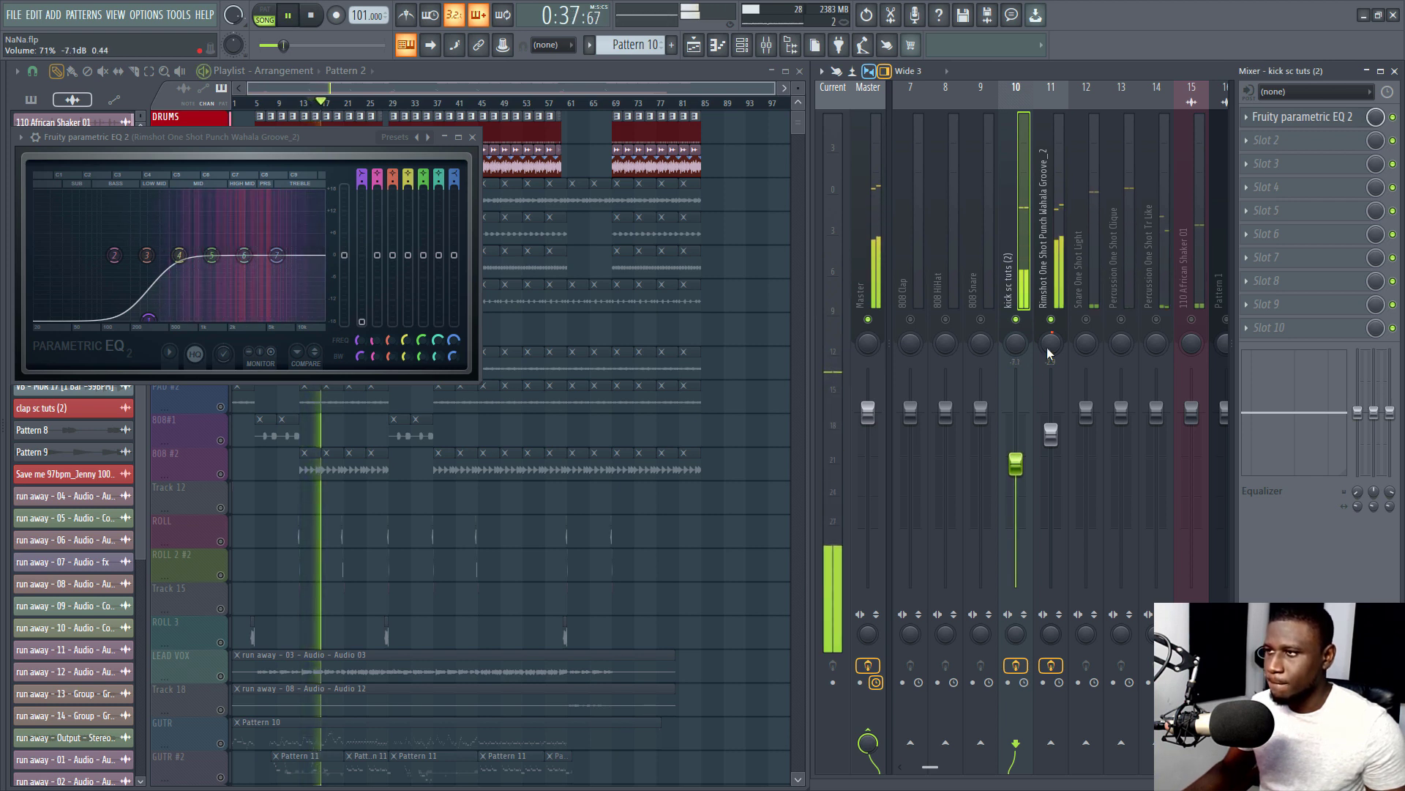
key("space")
Enable the Snare One Shot Light mixer channel during playback and close the rimshot's EQ
left_click(1106, 213)
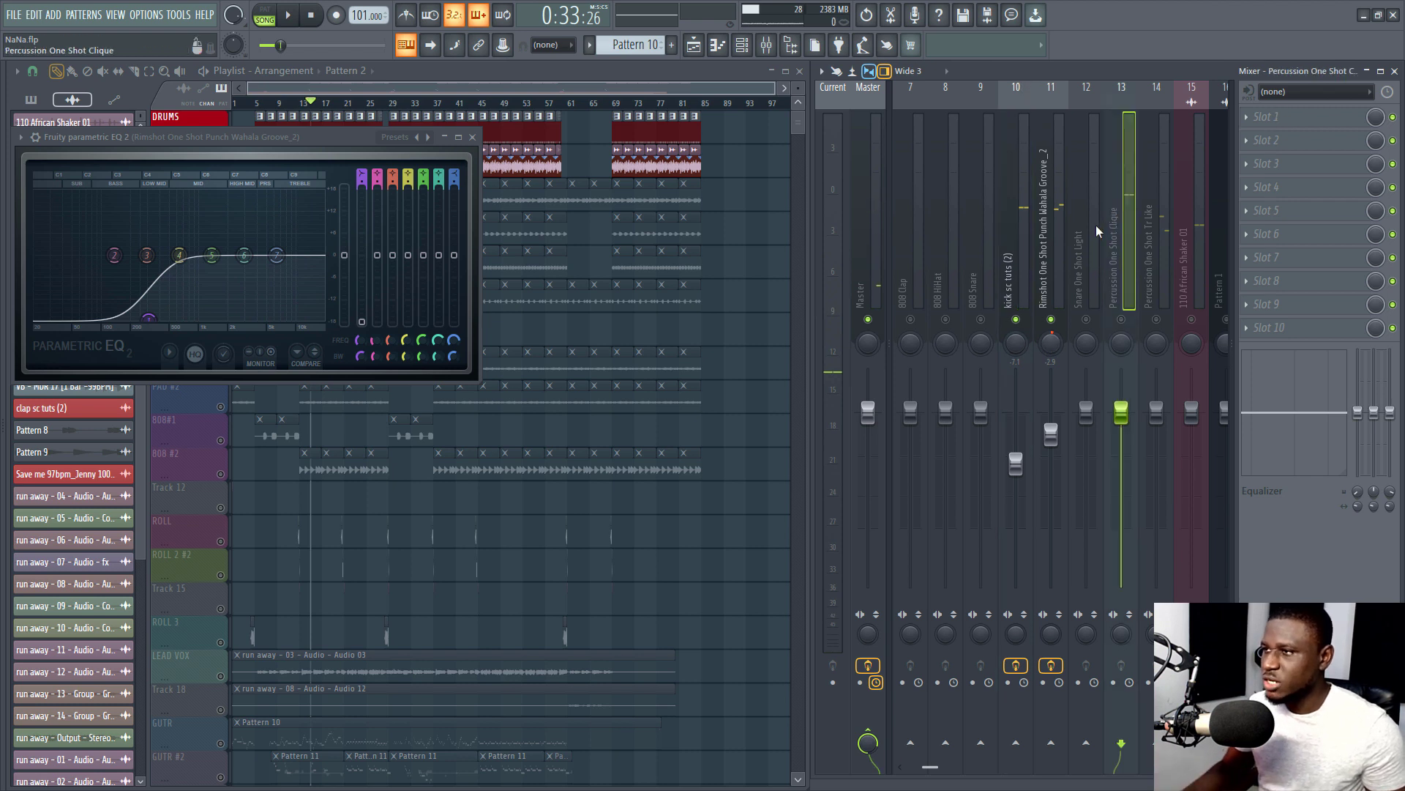
left_click(1090, 234)
scroll(1085, 238, "down", 3)
key("space")
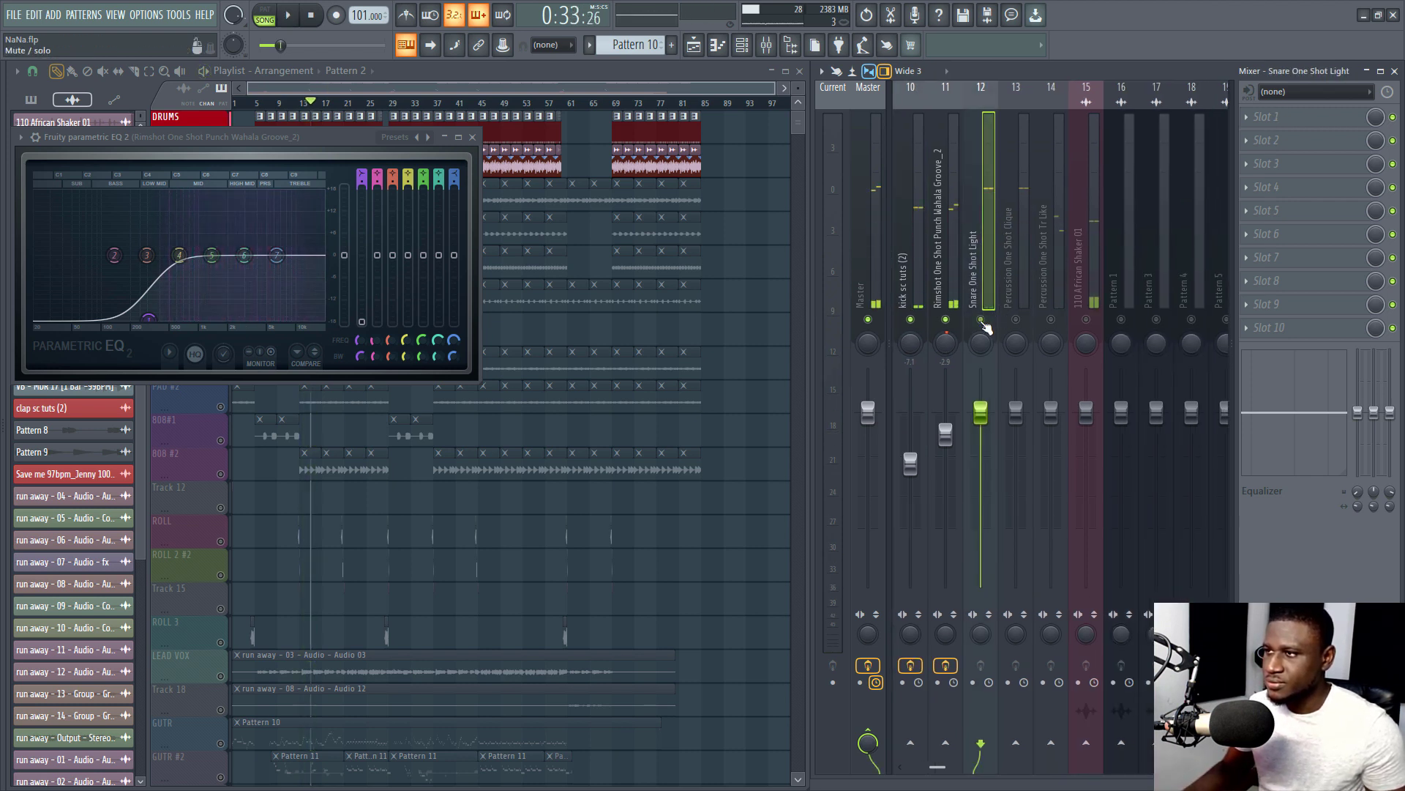
left_click(473, 137)
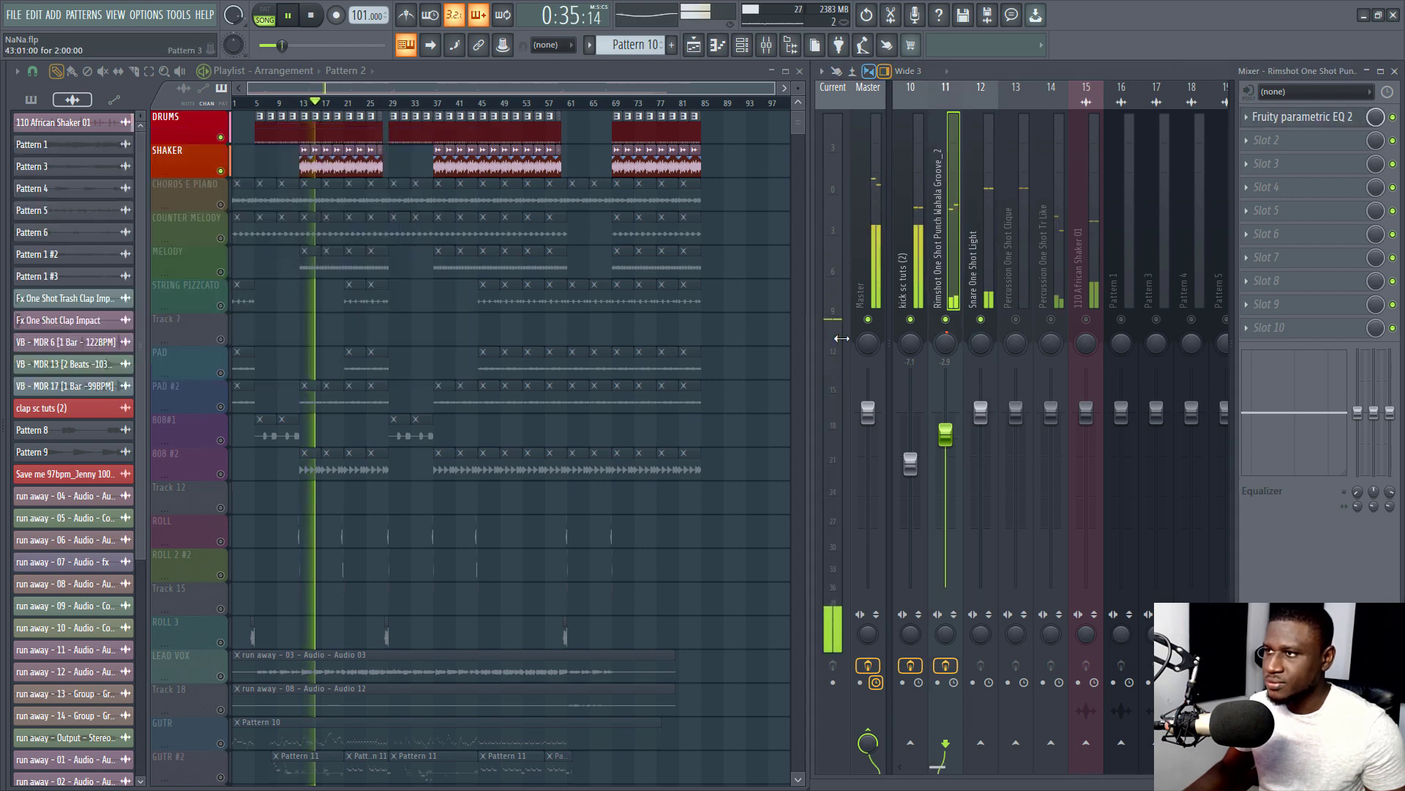
Pan the snare channel to the left and lower its fader to about -6.4 dB during playback
left_click_drag(986, 339, 986, 353)
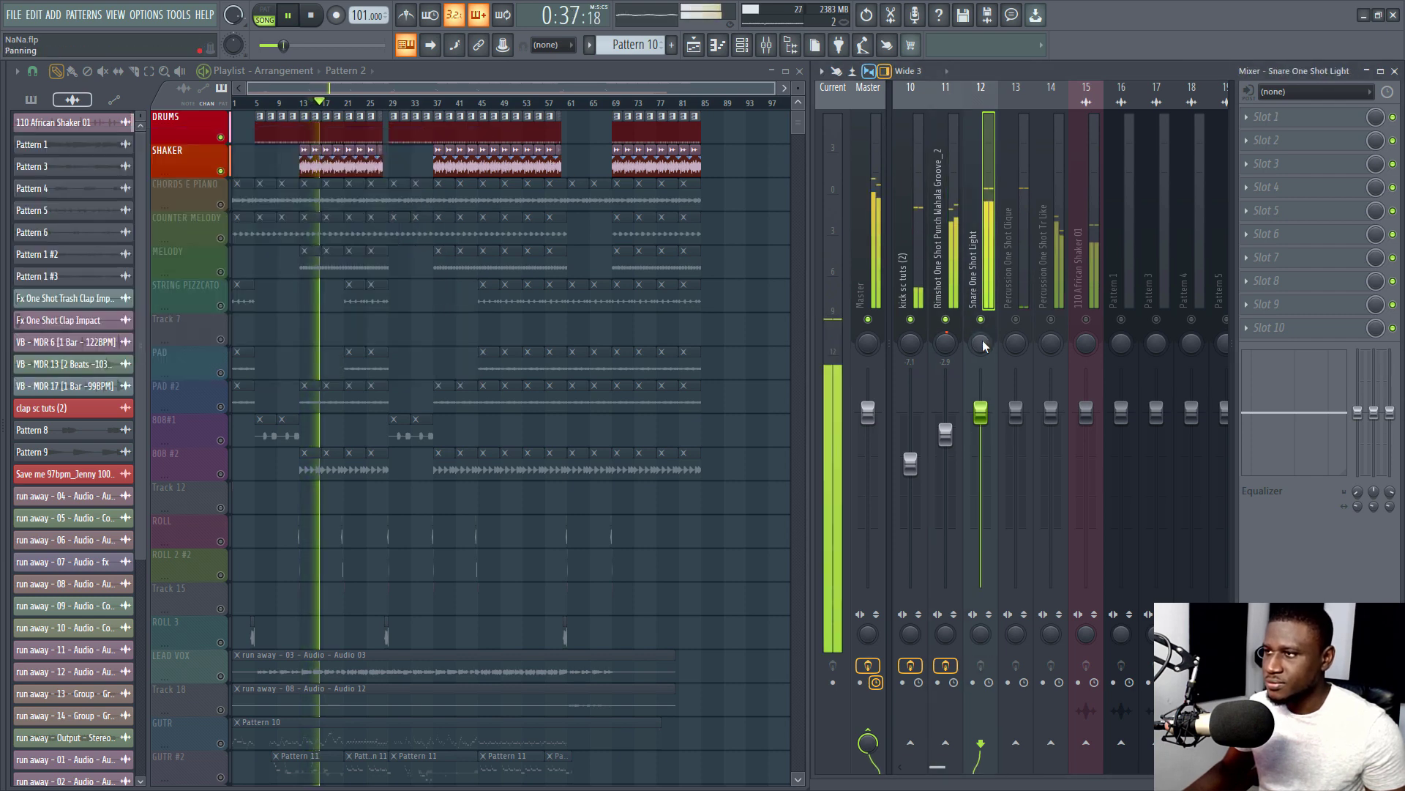
key("space")
key("space")
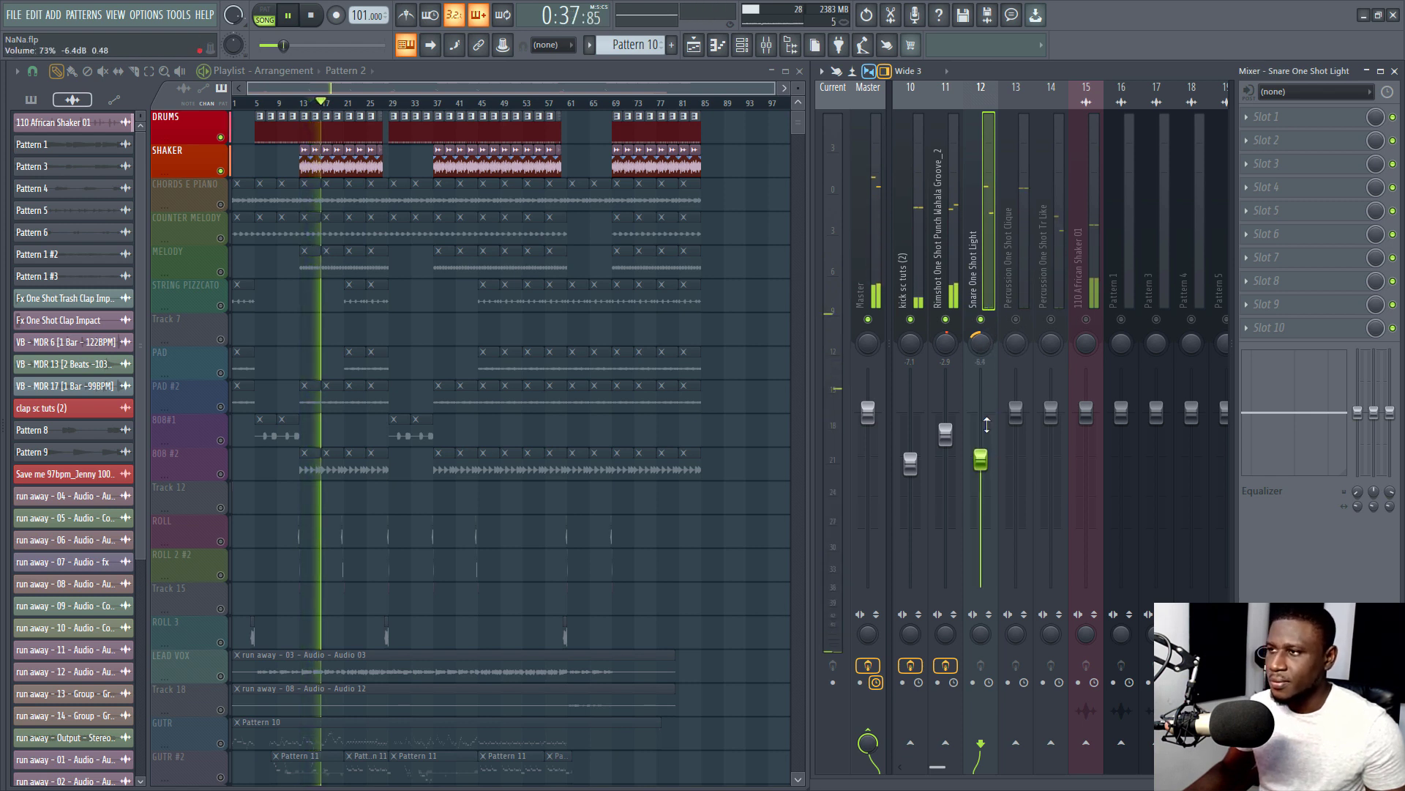
key("space")
Load Fruity Parametric EQ 2 on the snare channel, cut its lows by pulling band 1 fully down, and close the EQ
left_click(1276, 129)
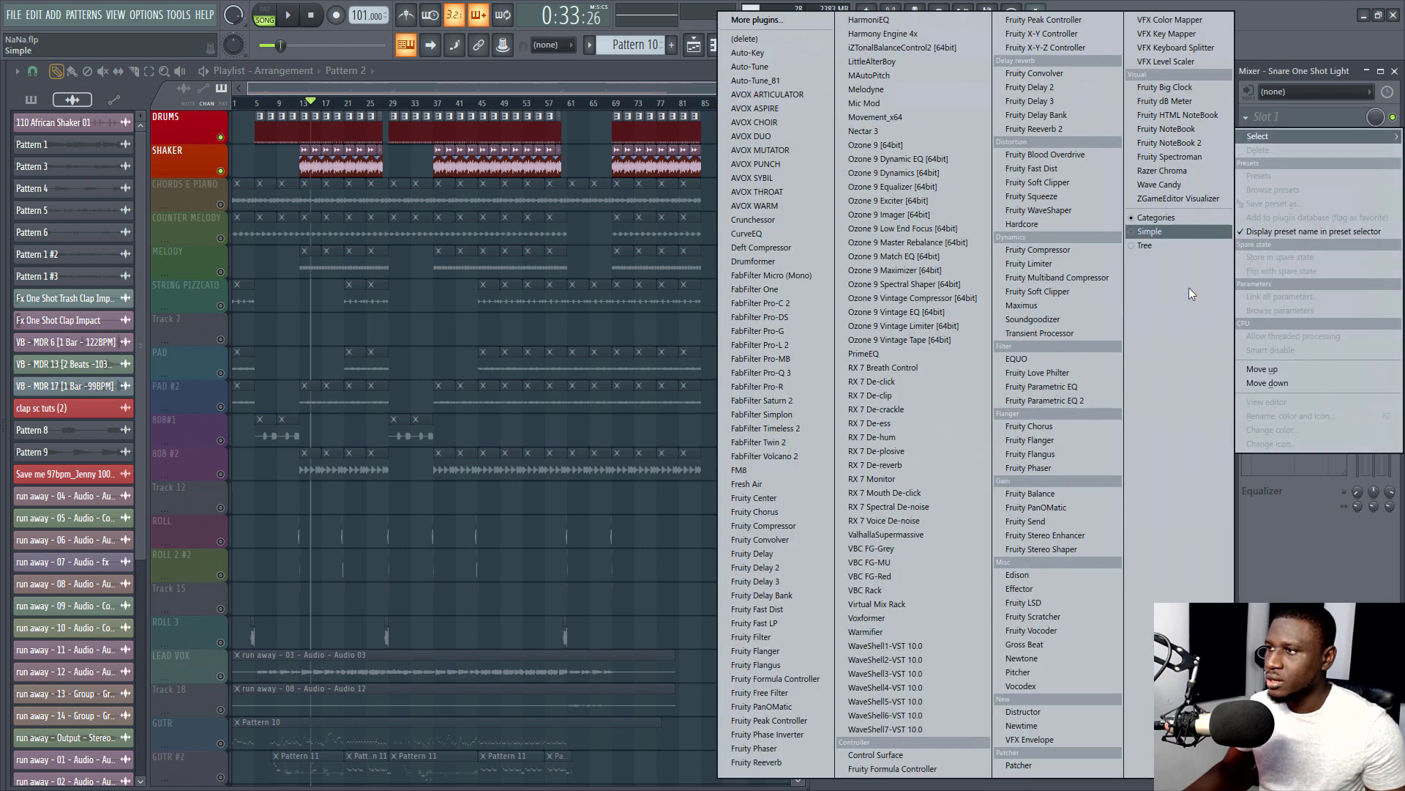
left_click(1039, 394)
key("space")
left_click_drag(121, 292, 151, 357)
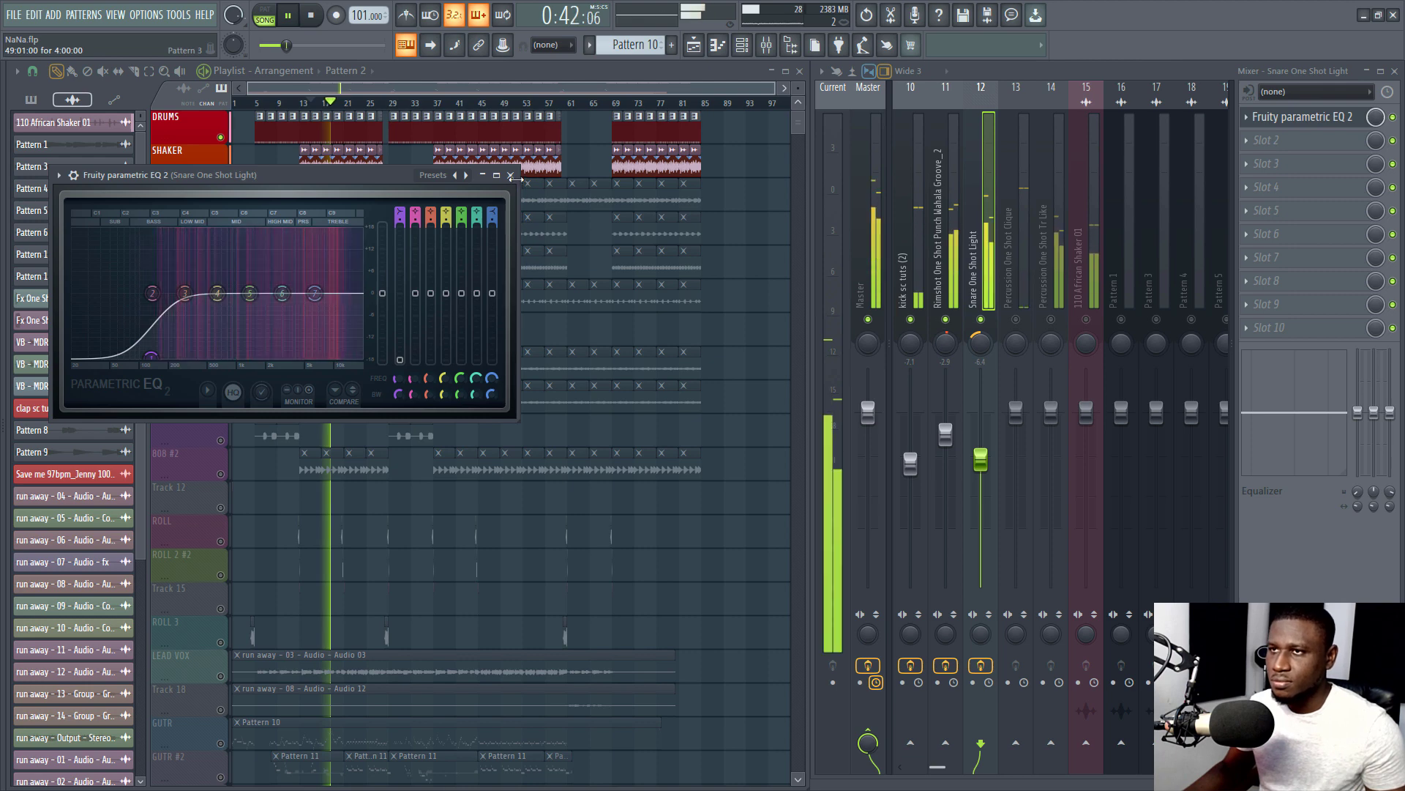
key("space")
left_click(510, 175)
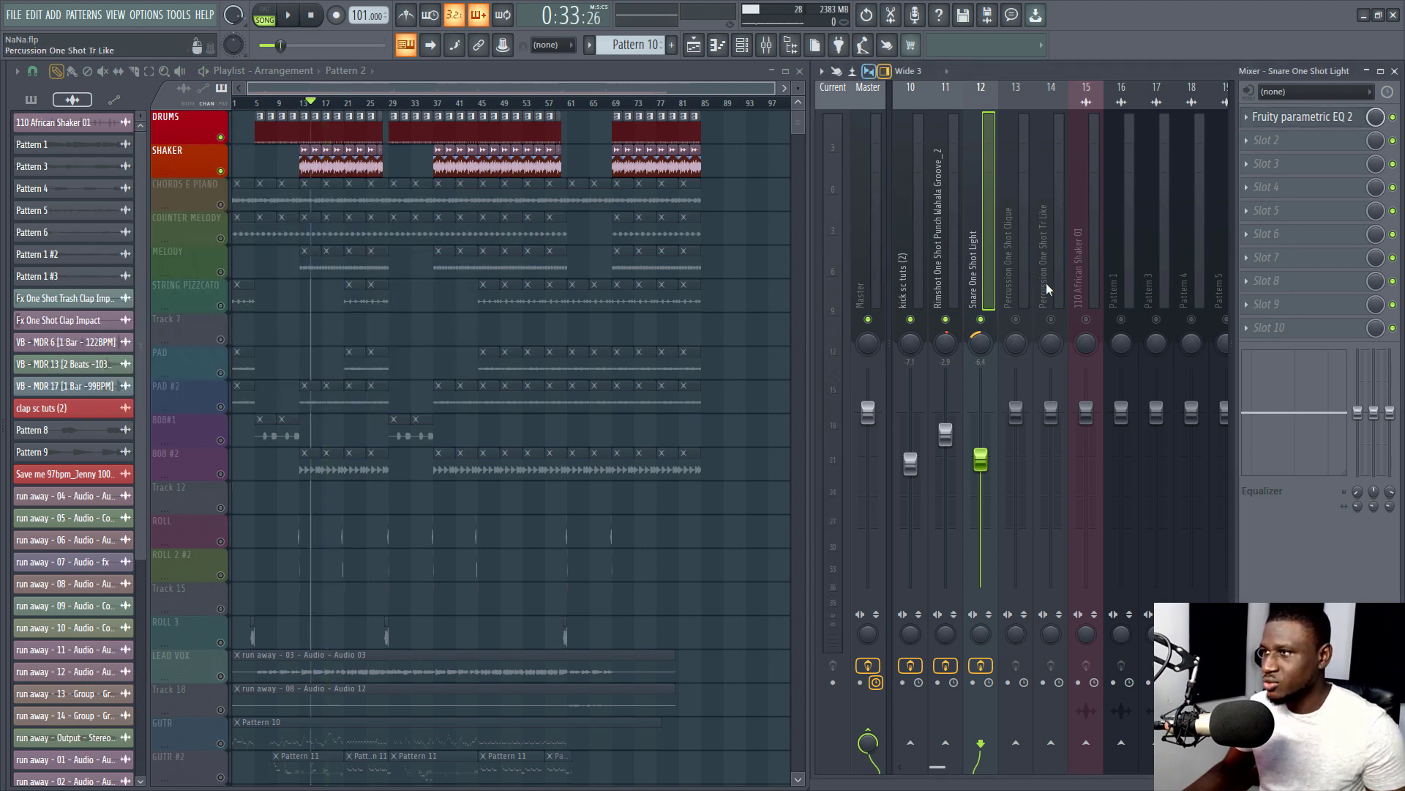
Enable the Percussion One Shot Clique mixer channel and pan it 32% right during playback
left_click(1019, 293)
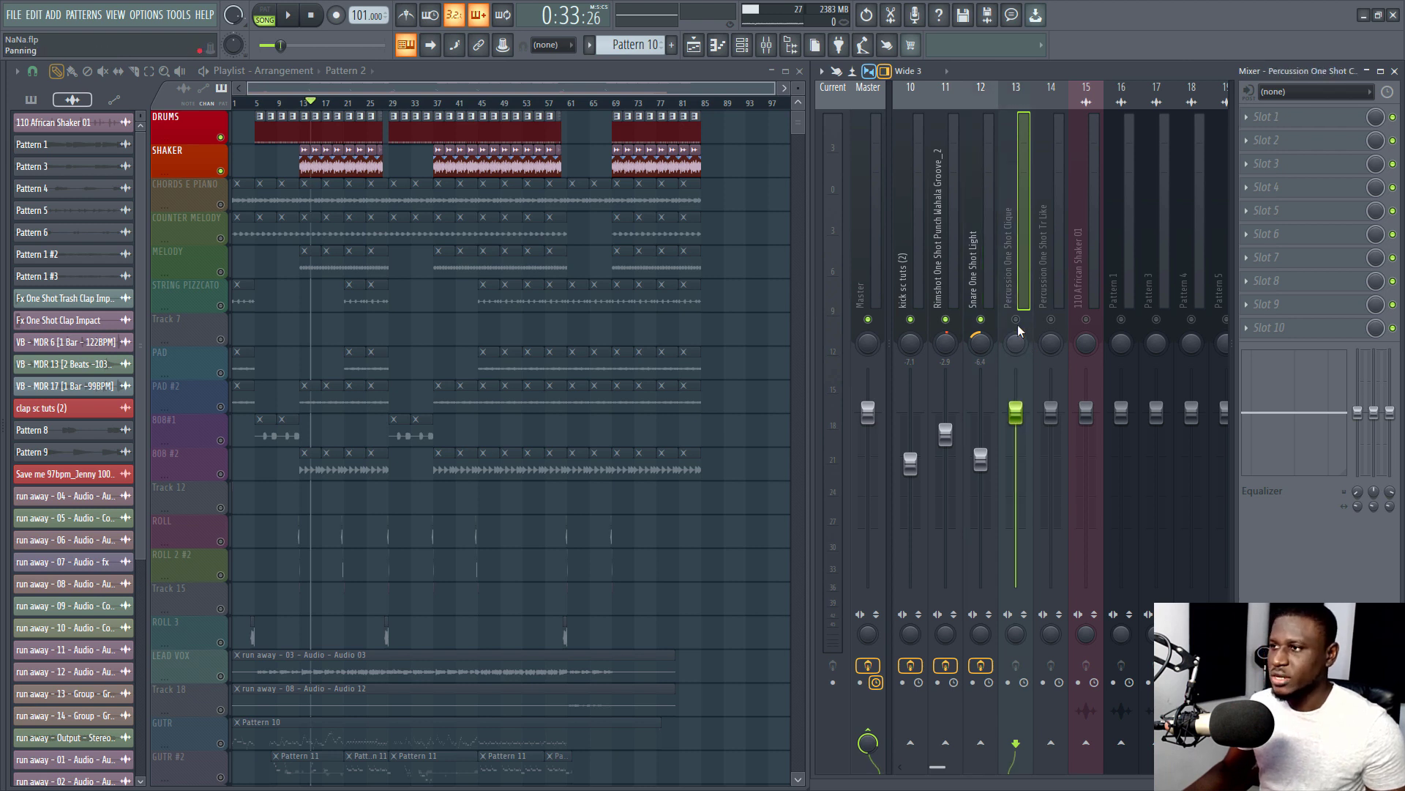
key("space")
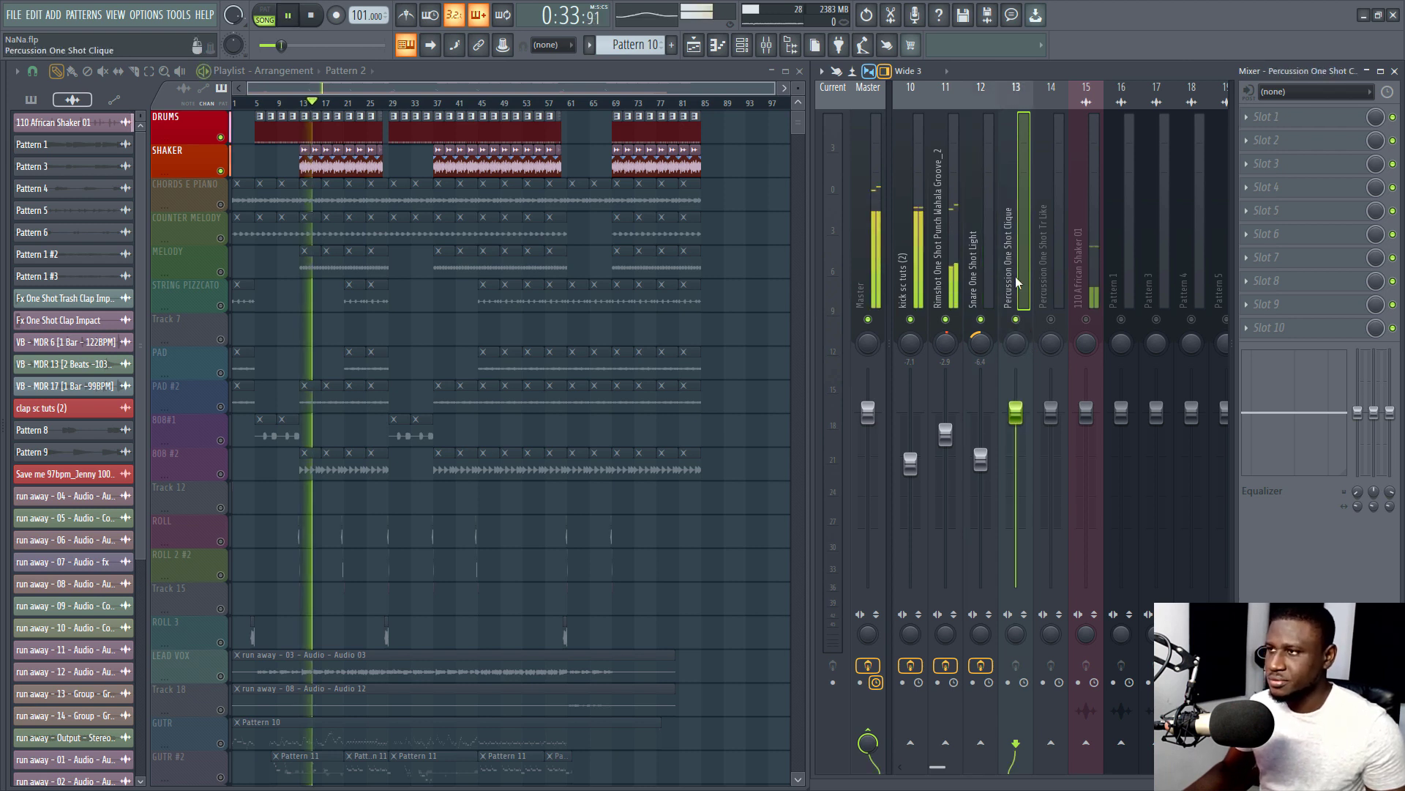
left_click_drag(1020, 350, 1020, 341)
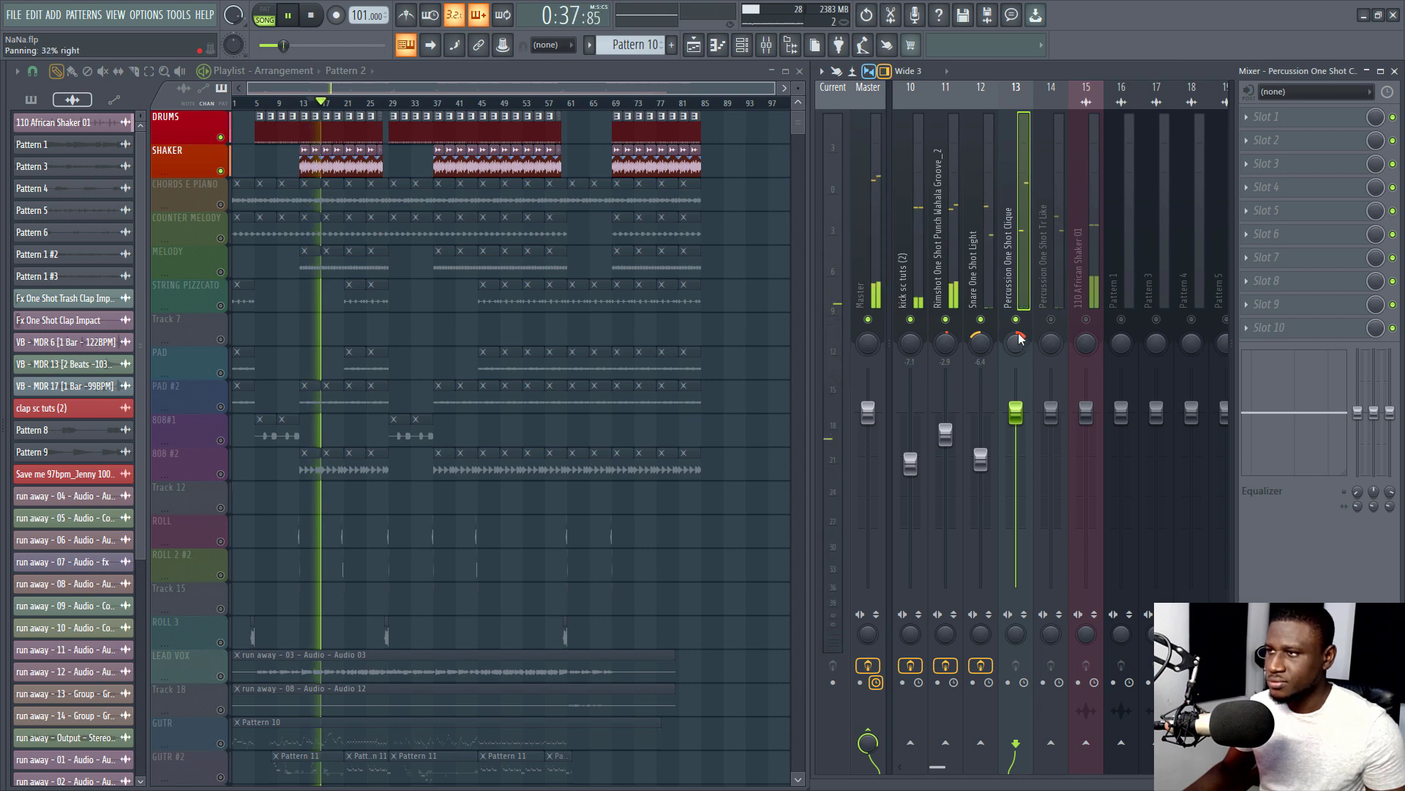
Add Fruity Parametric EQ 2 to the Clique percussion channel, cut its lows with band 1, and lower its fader to about -2.5 dB
left_click(1334, 119)
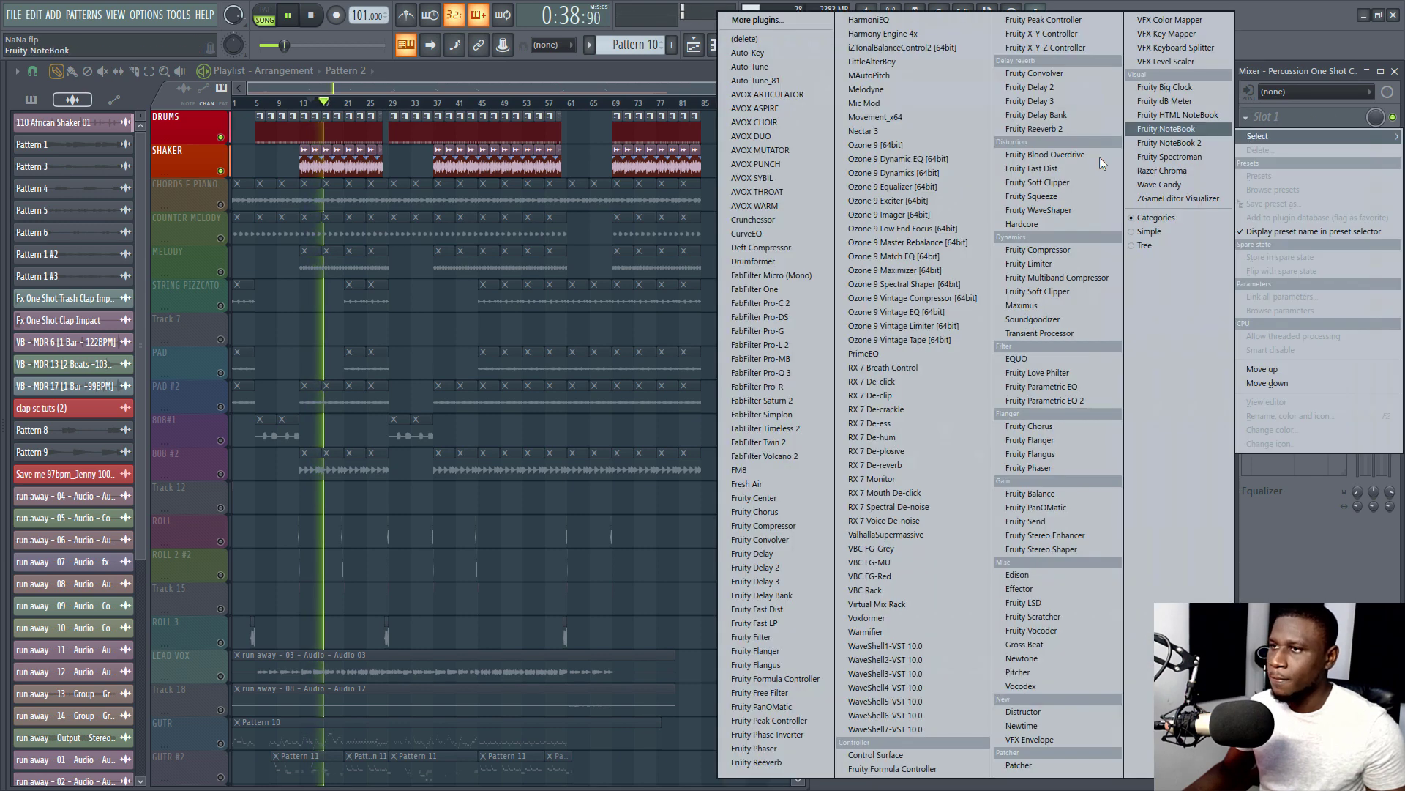
left_click(1042, 401)
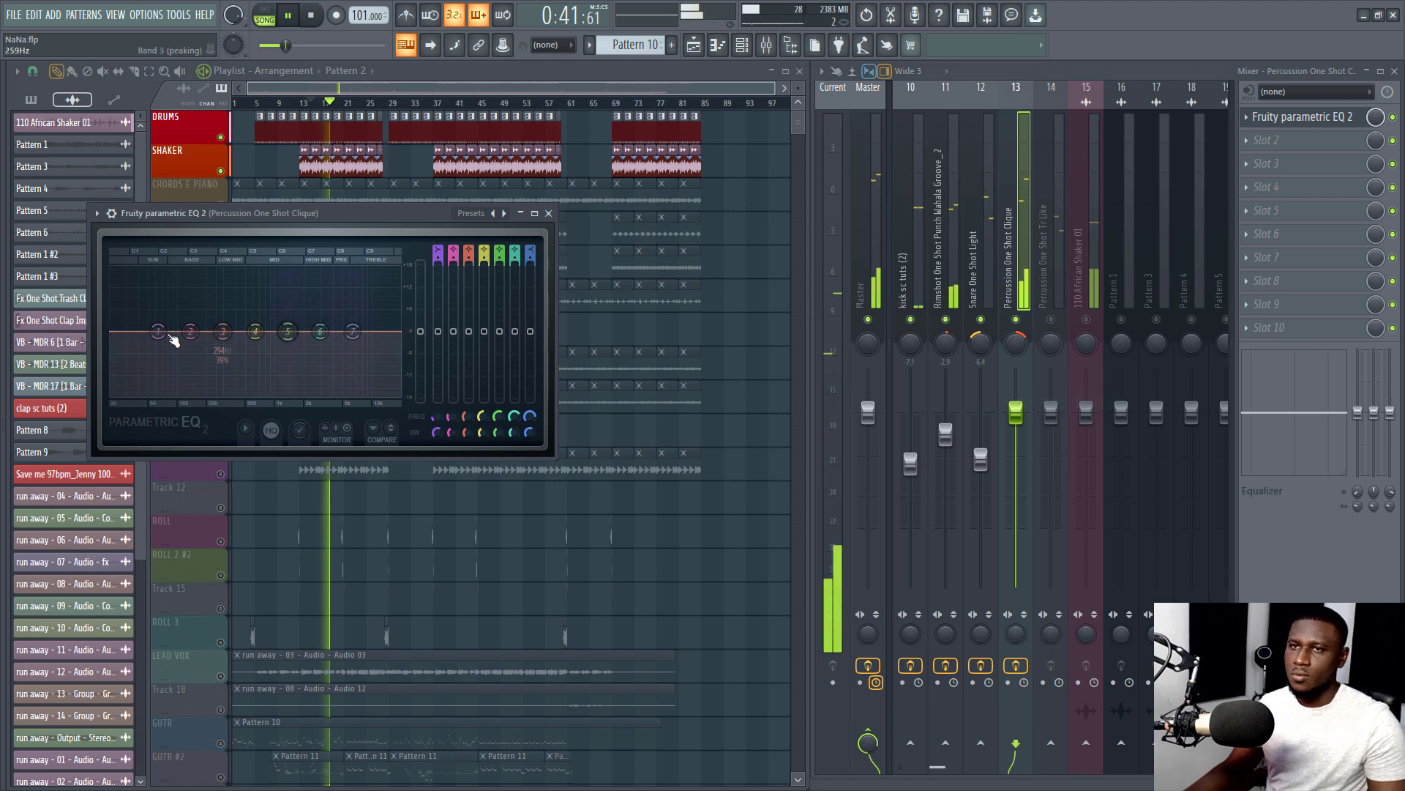
key("space")
key("space")
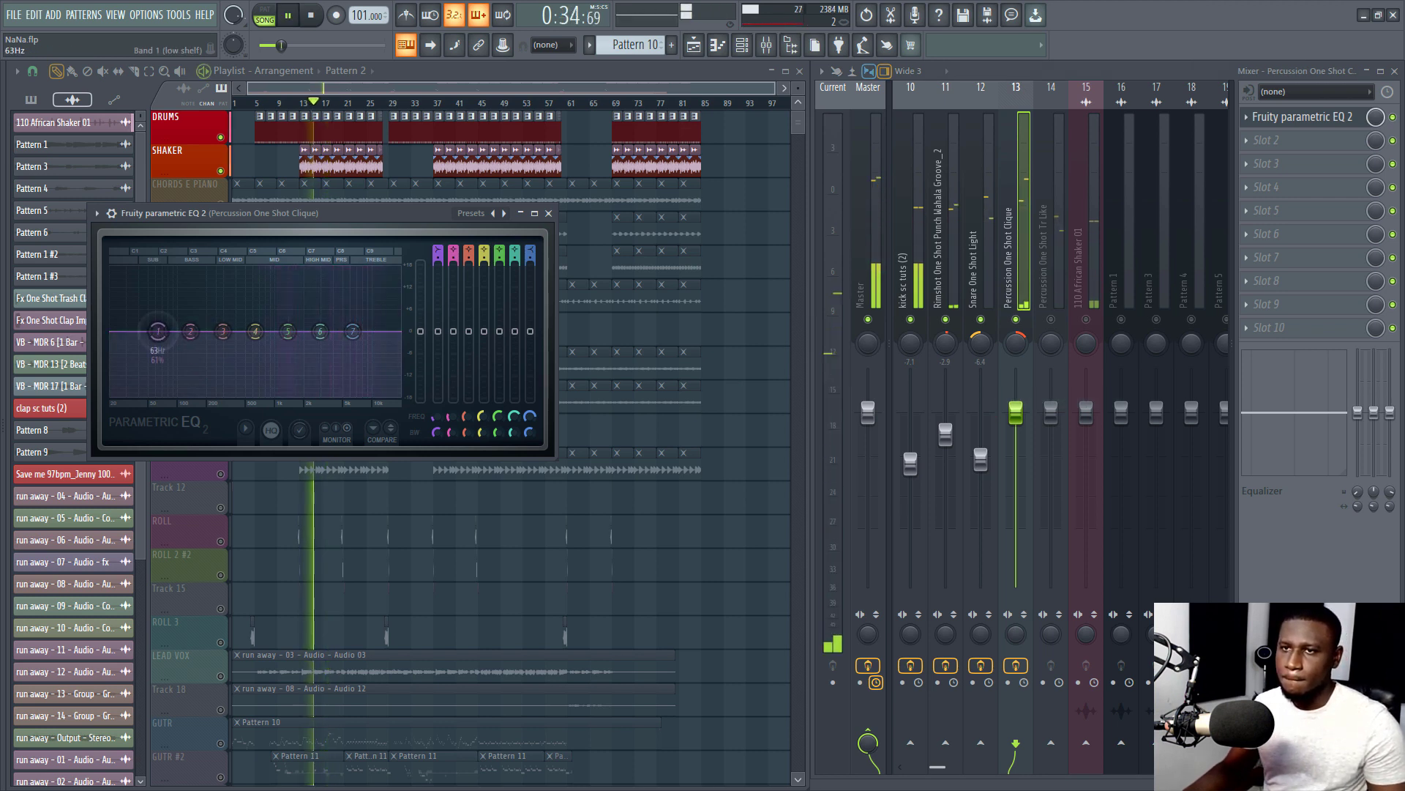
left_click_drag(161, 336, 290, 397)
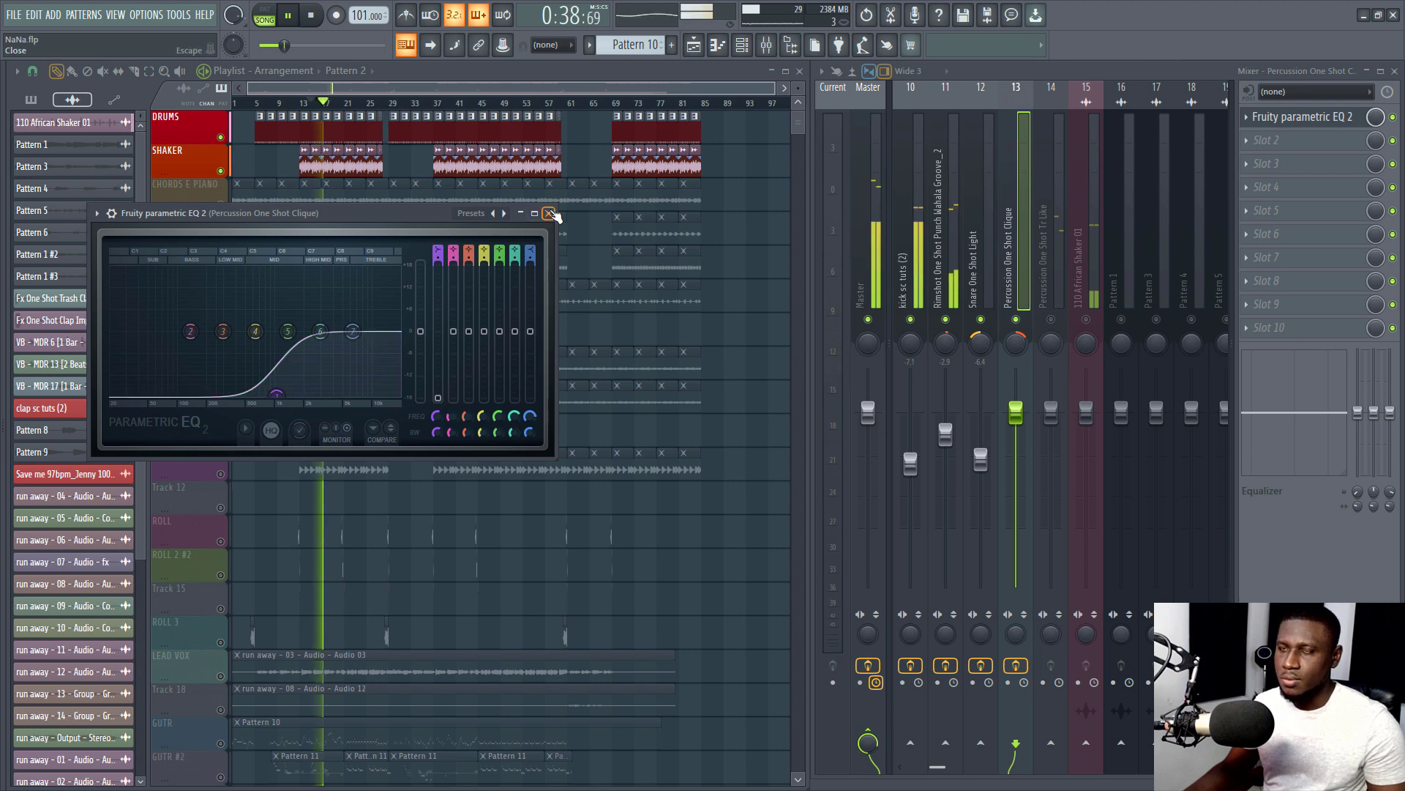
left_click(551, 213)
left_click(1057, 313)
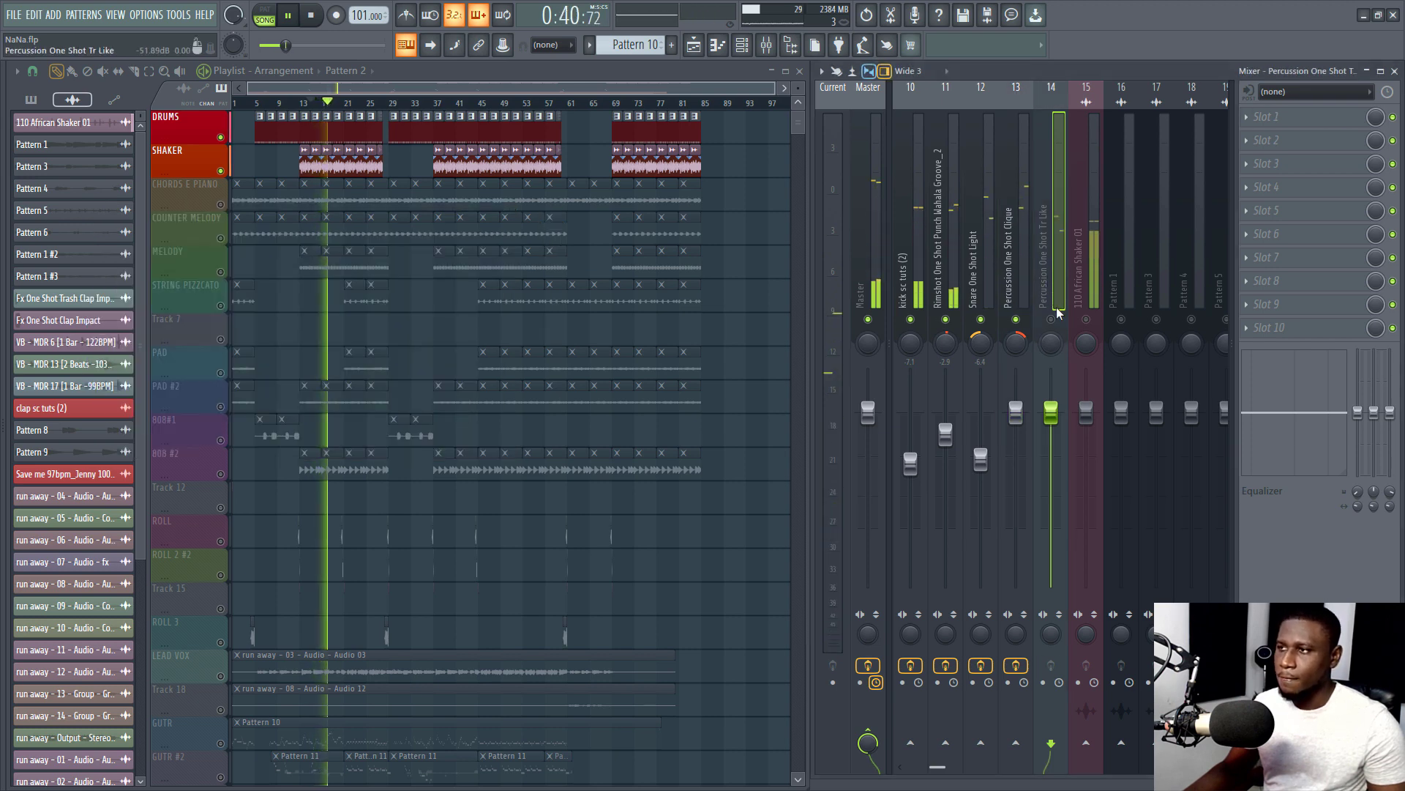
left_click_drag(1016, 412, 1016, 431)
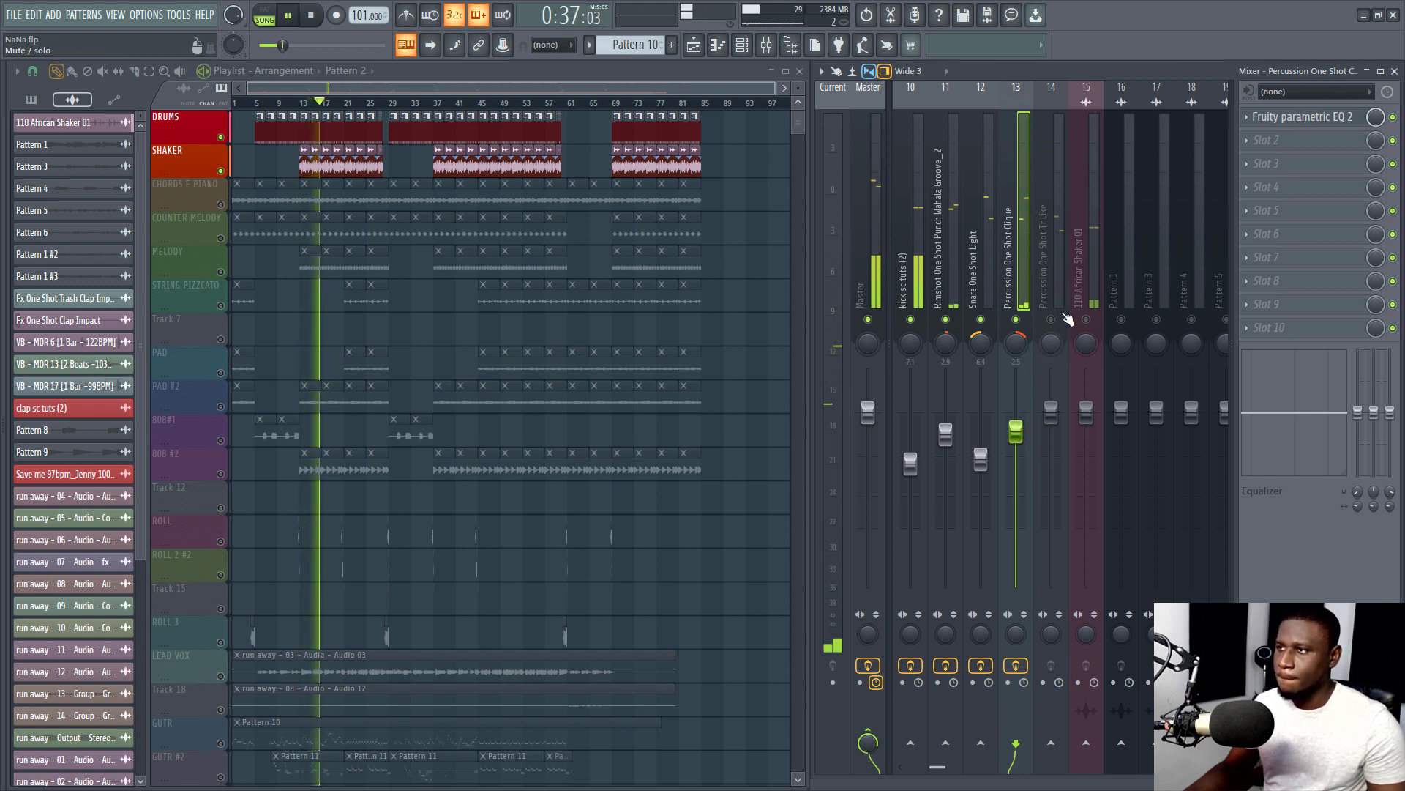
Enable the Percussion One Shot Tr Like channel and lower its fader to about -6.1 dB during playback
left_click(1054, 287)
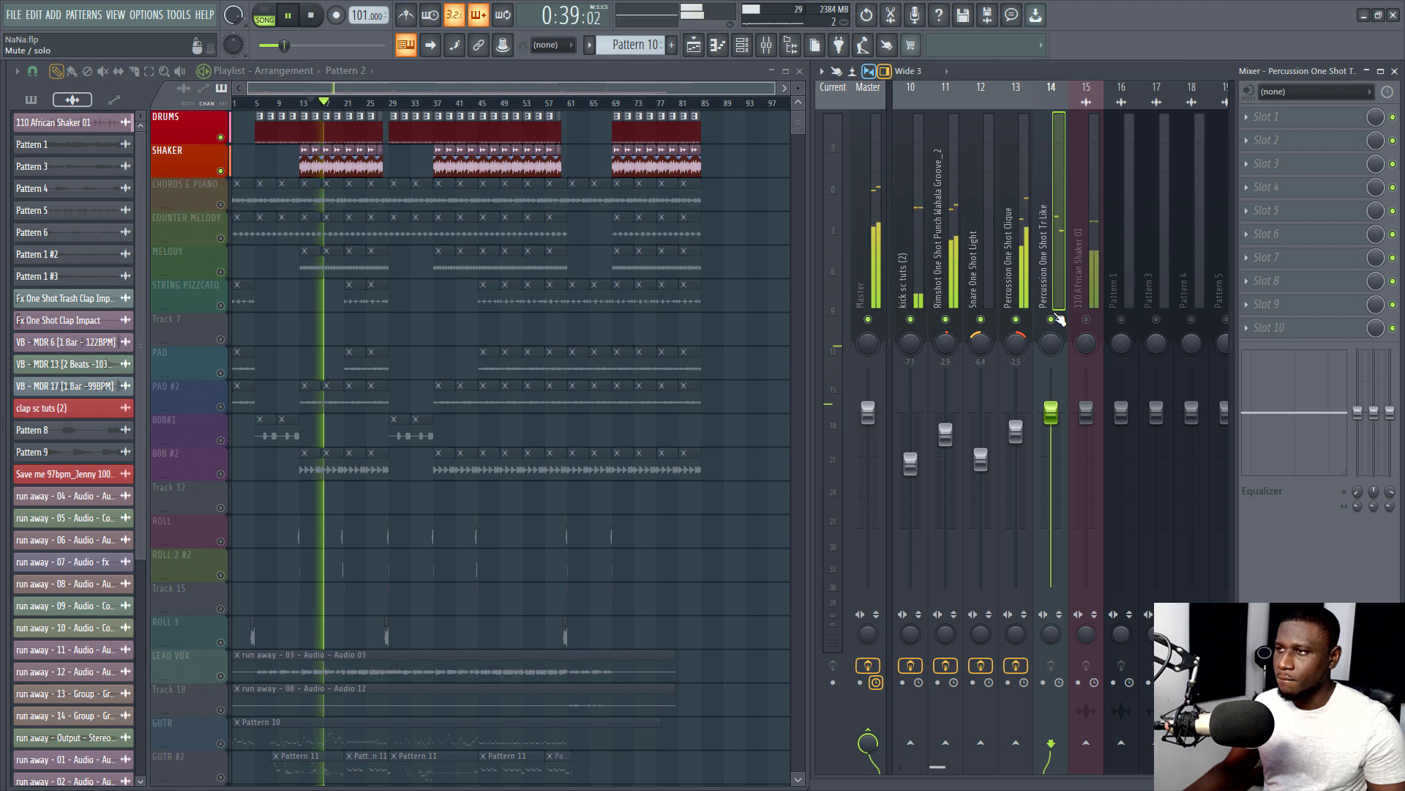
left_click_drag(1052, 412, 1059, 461)
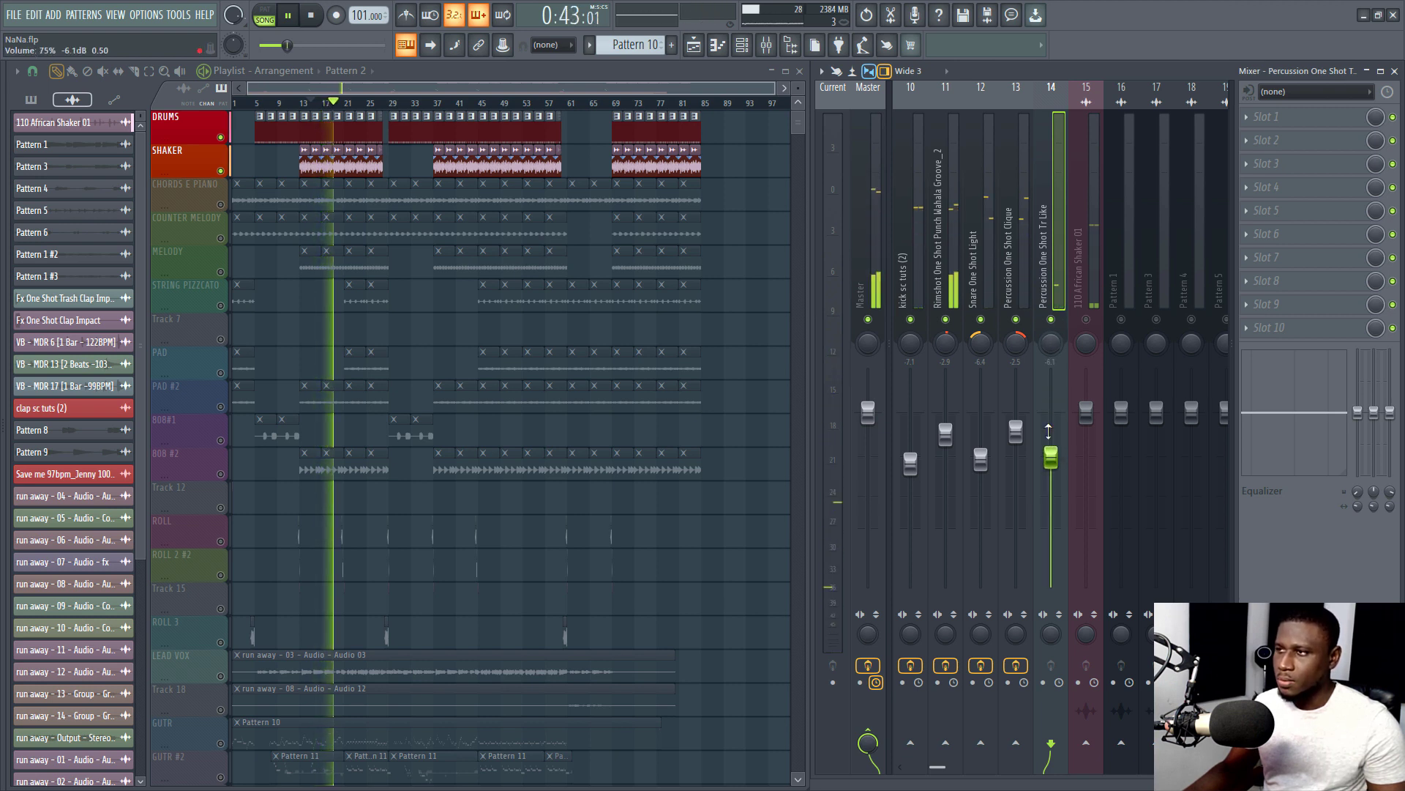
key("space")
key("space")
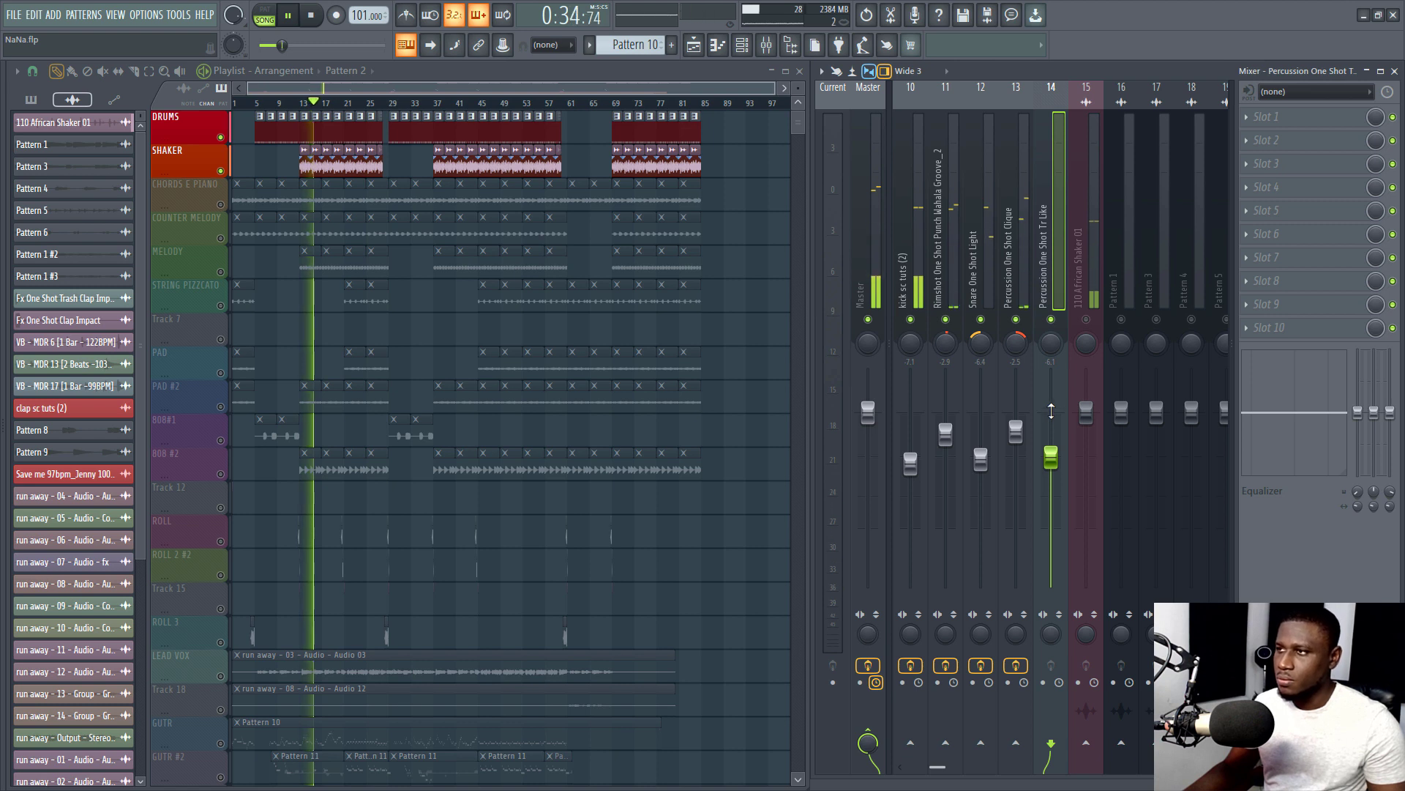
Adjust the Tr Like percussion channel's stereo separation and lower its fader slightly more while listening to the drums
key("space")
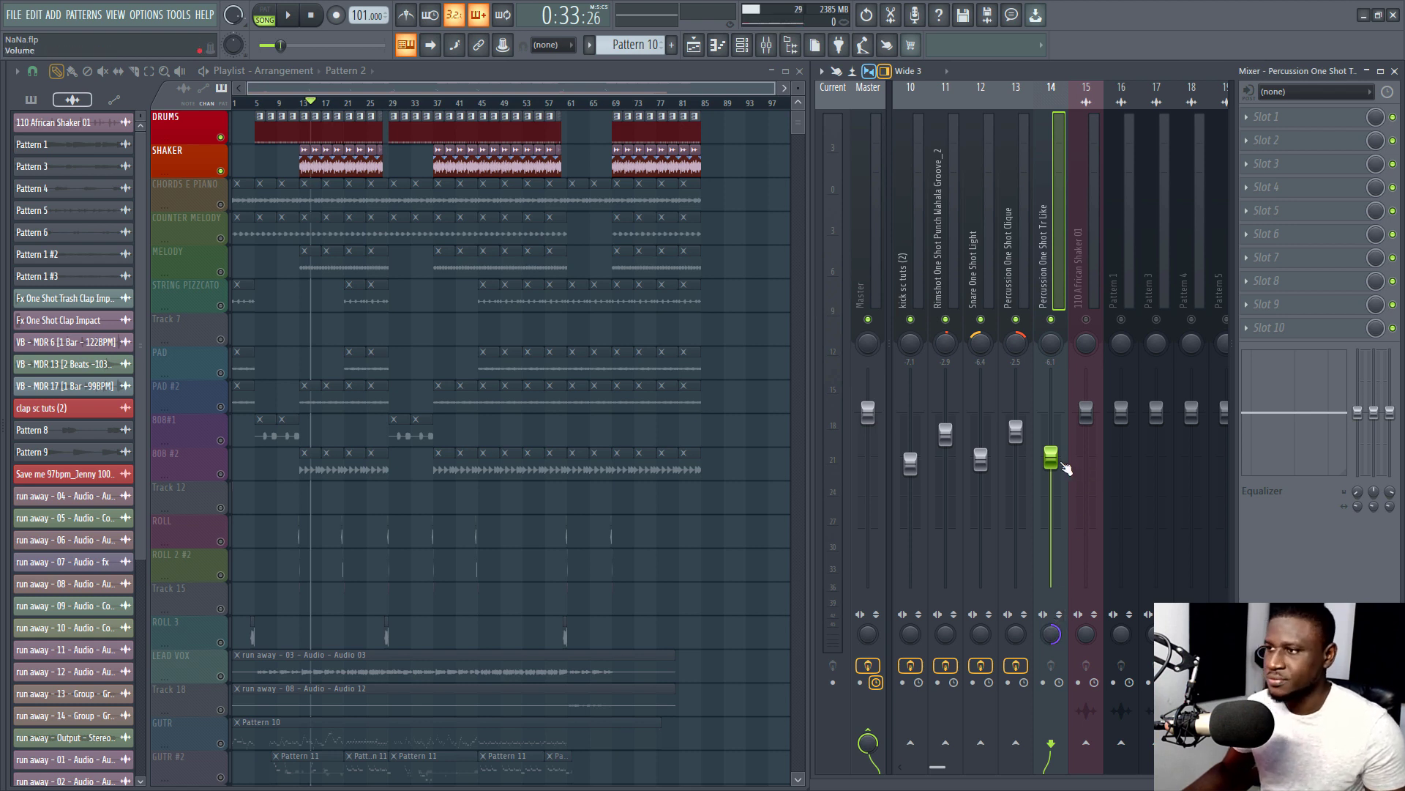
key("space")
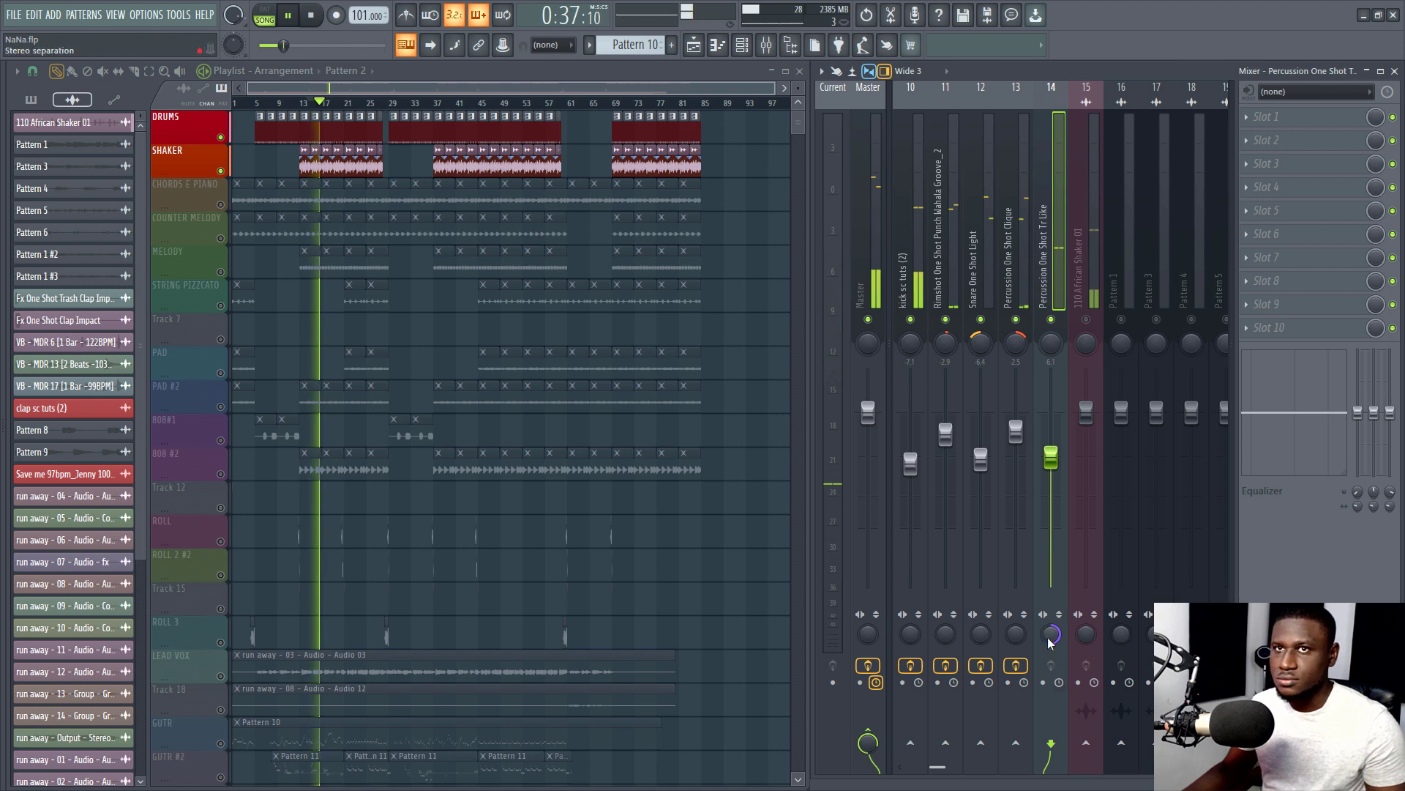
left_click_drag(1049, 639, 1049, 645)
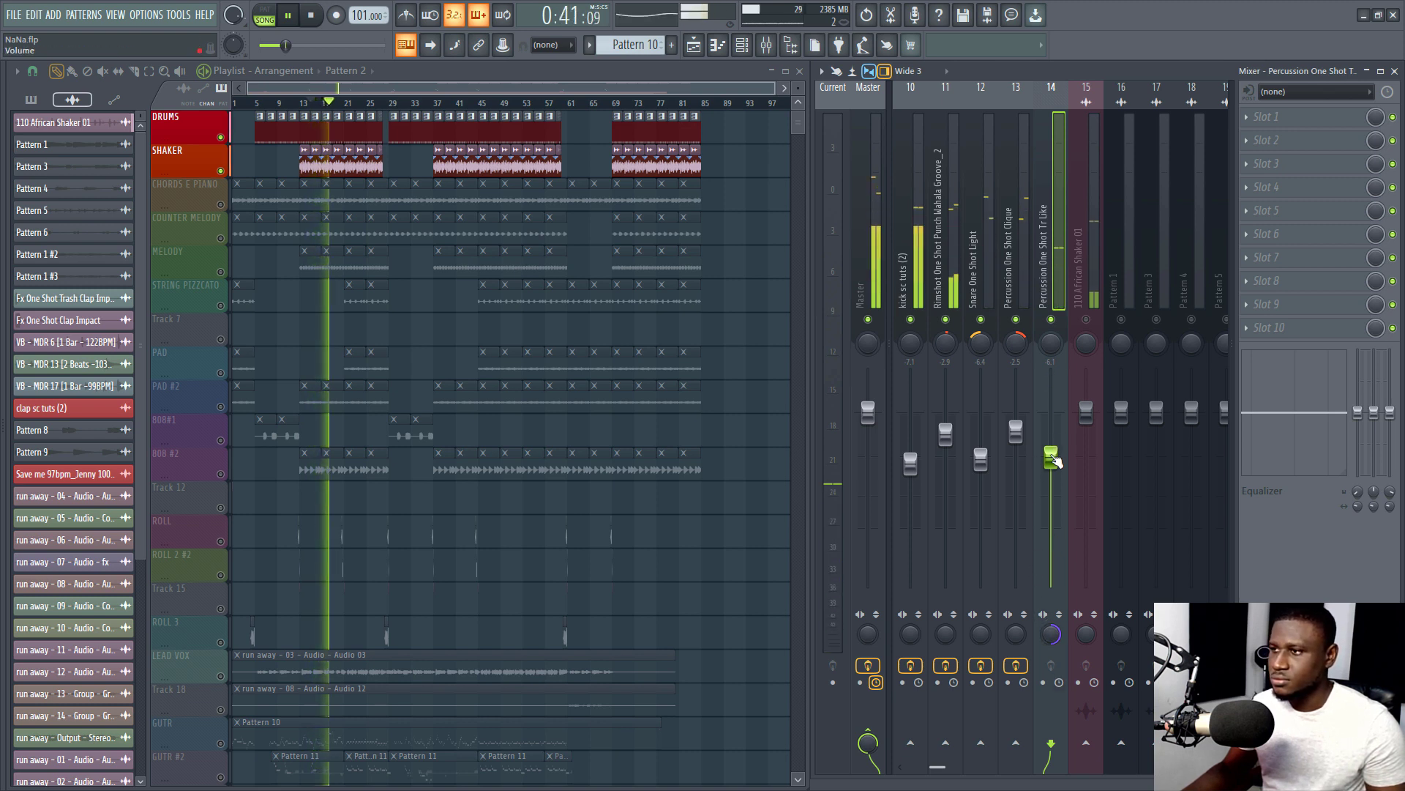
left_click_drag(1055, 459, 1054, 467)
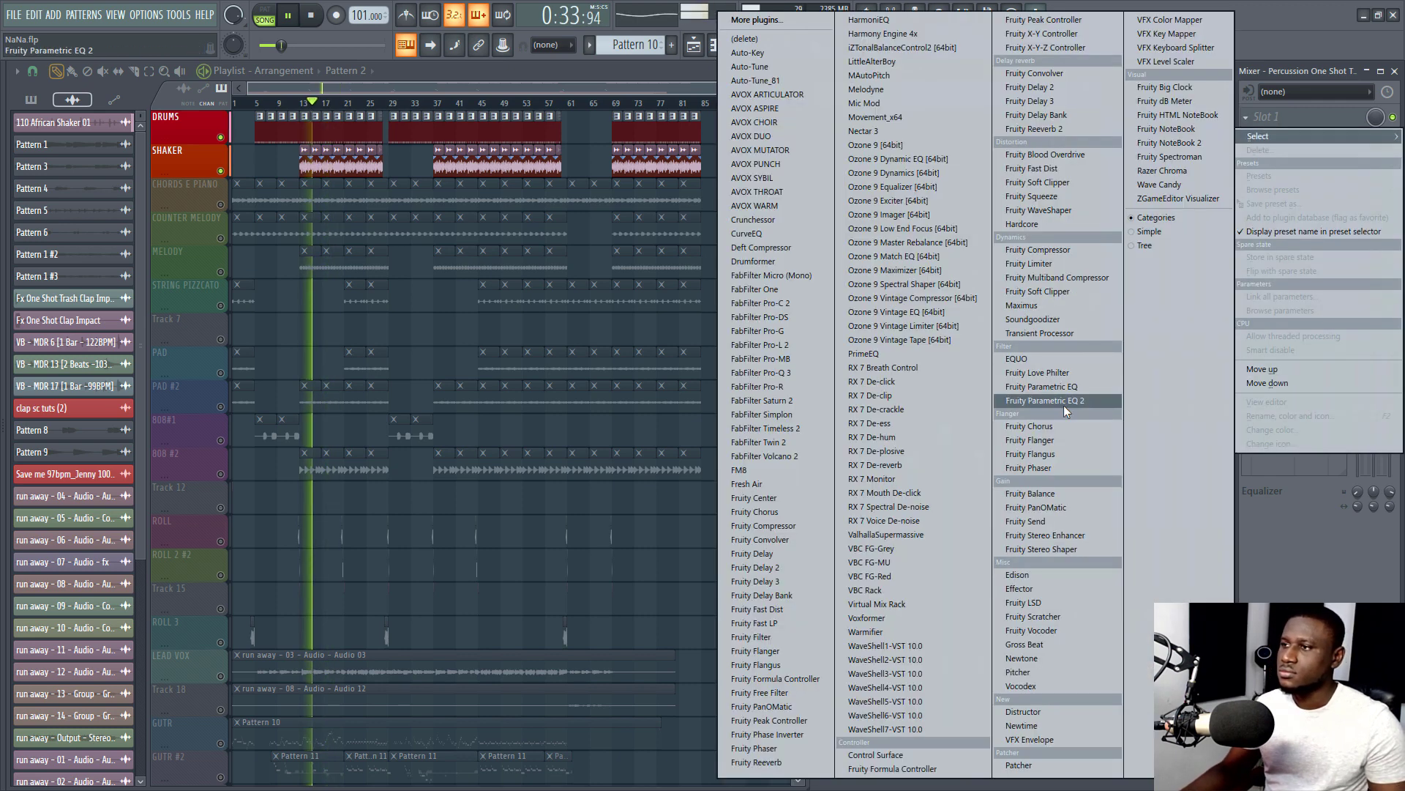
Load Fruity Parametric EQ 2 on the Tr Like percussion channel, cutting the lows with band 1 and the highs with band 7
left_click(1064, 404)
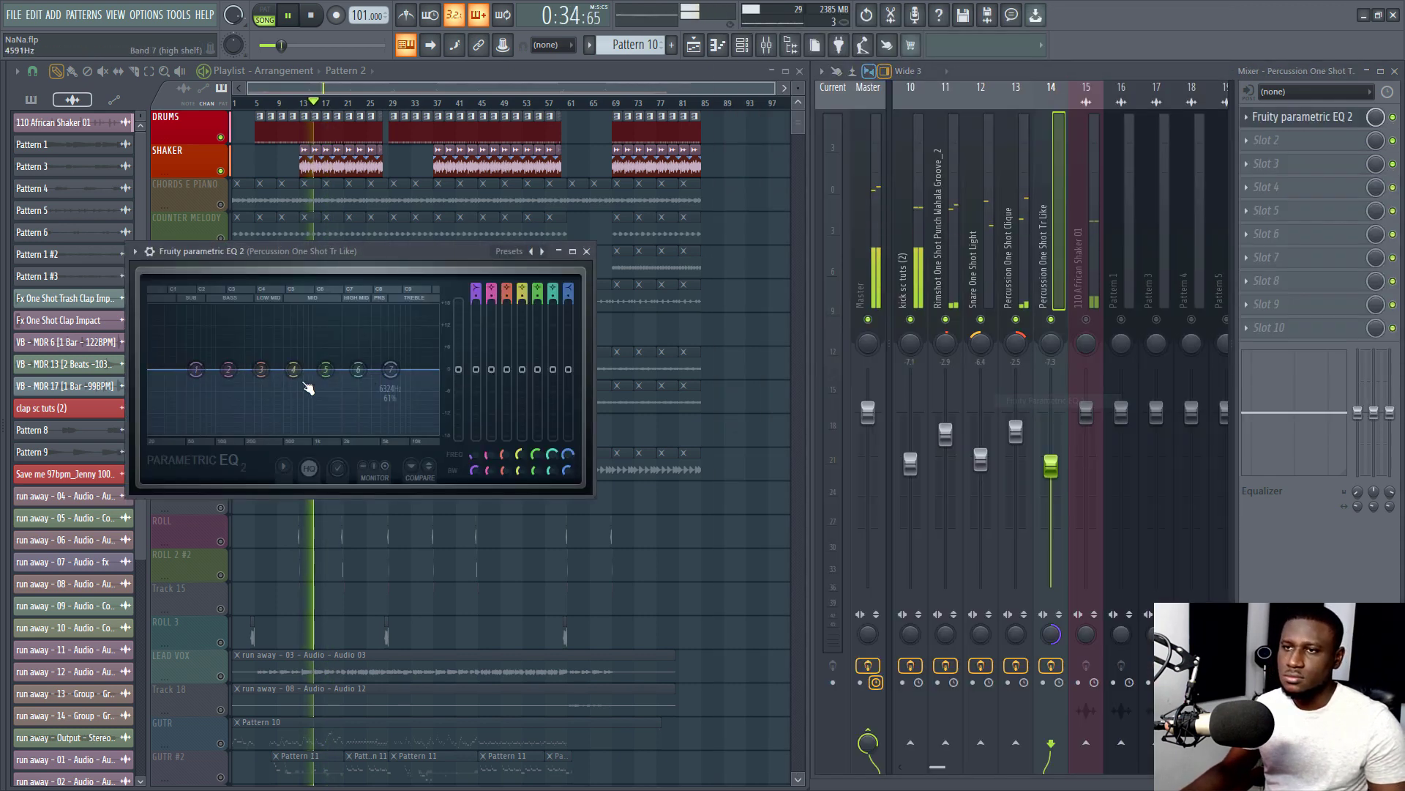
left_click_drag(195, 369, 194, 432)
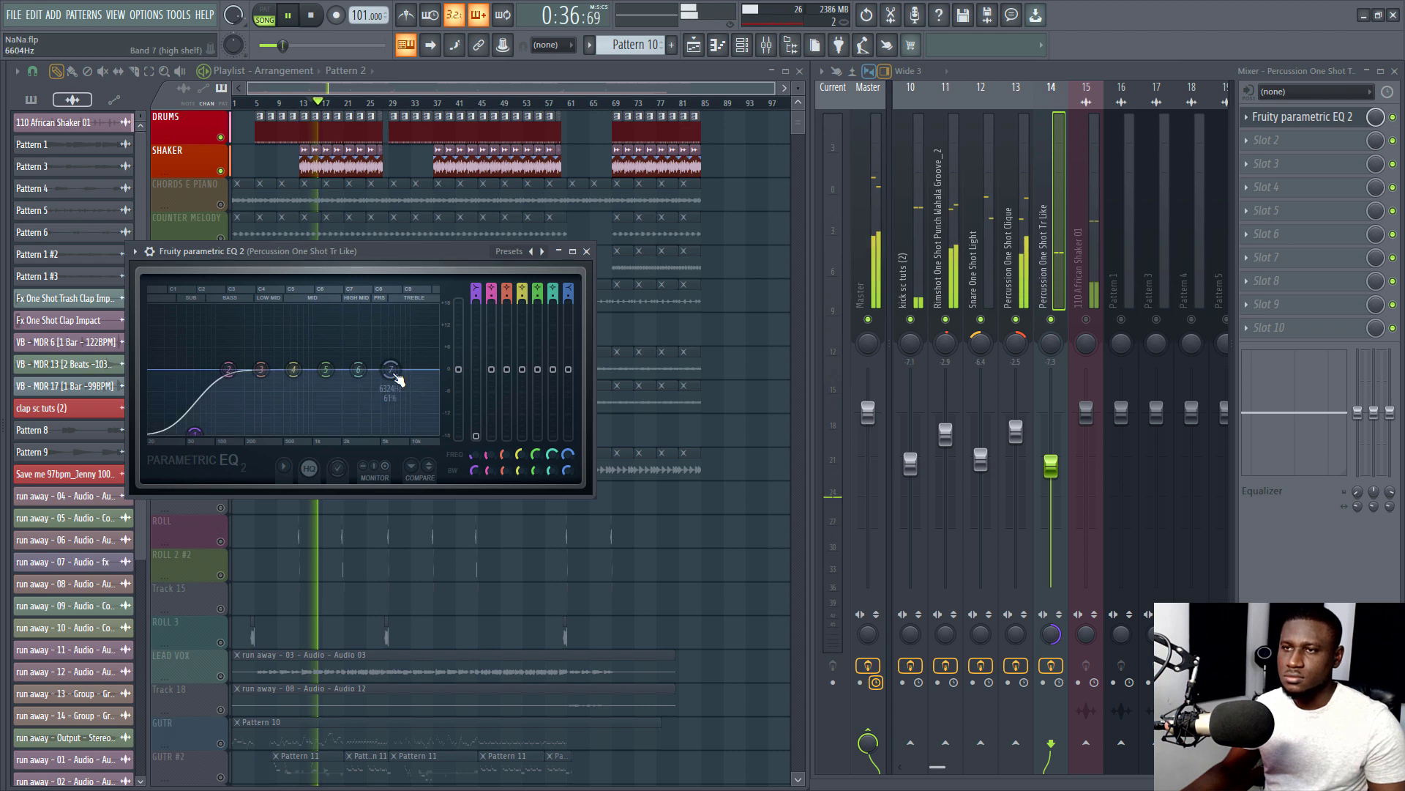
left_click_drag(394, 380, 340, 428)
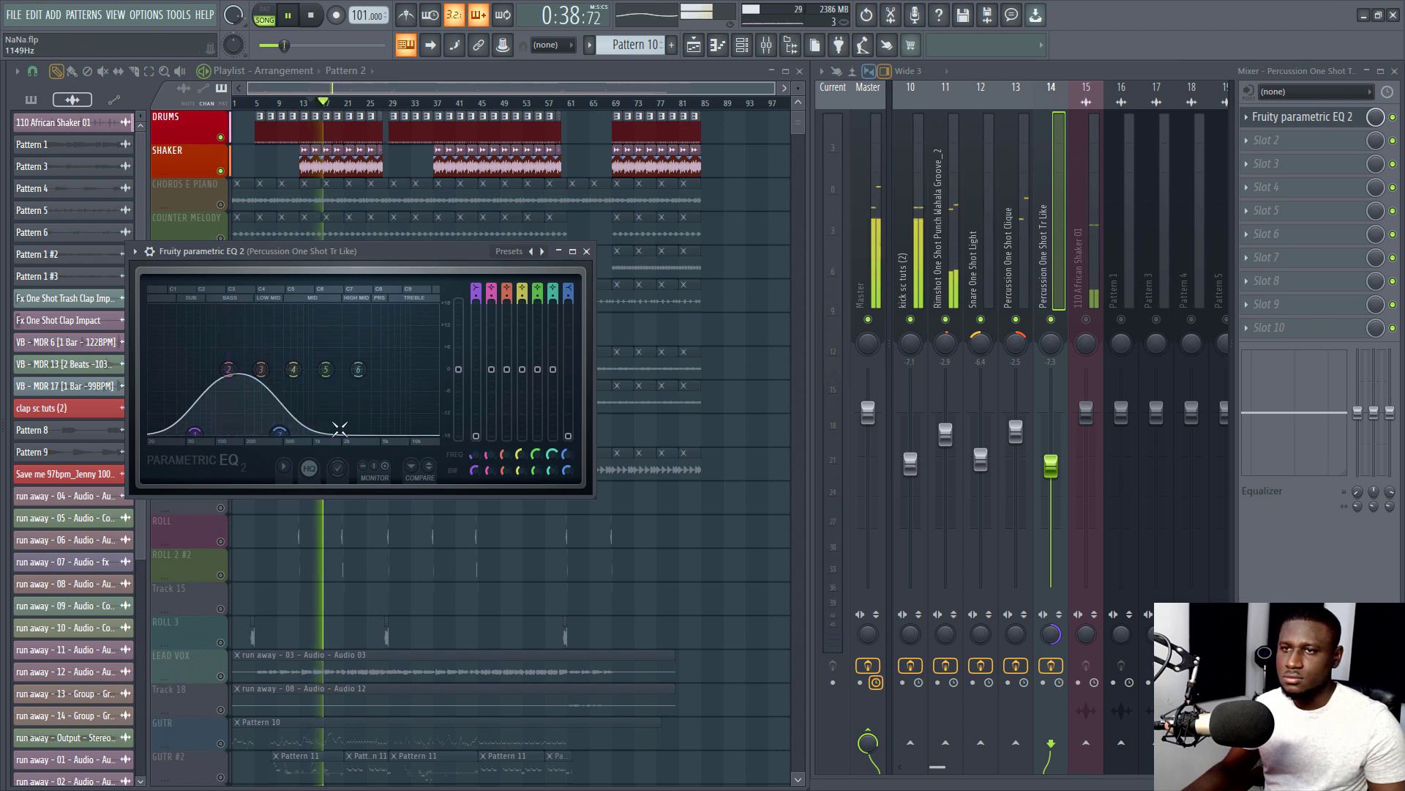
left_click(586, 251)
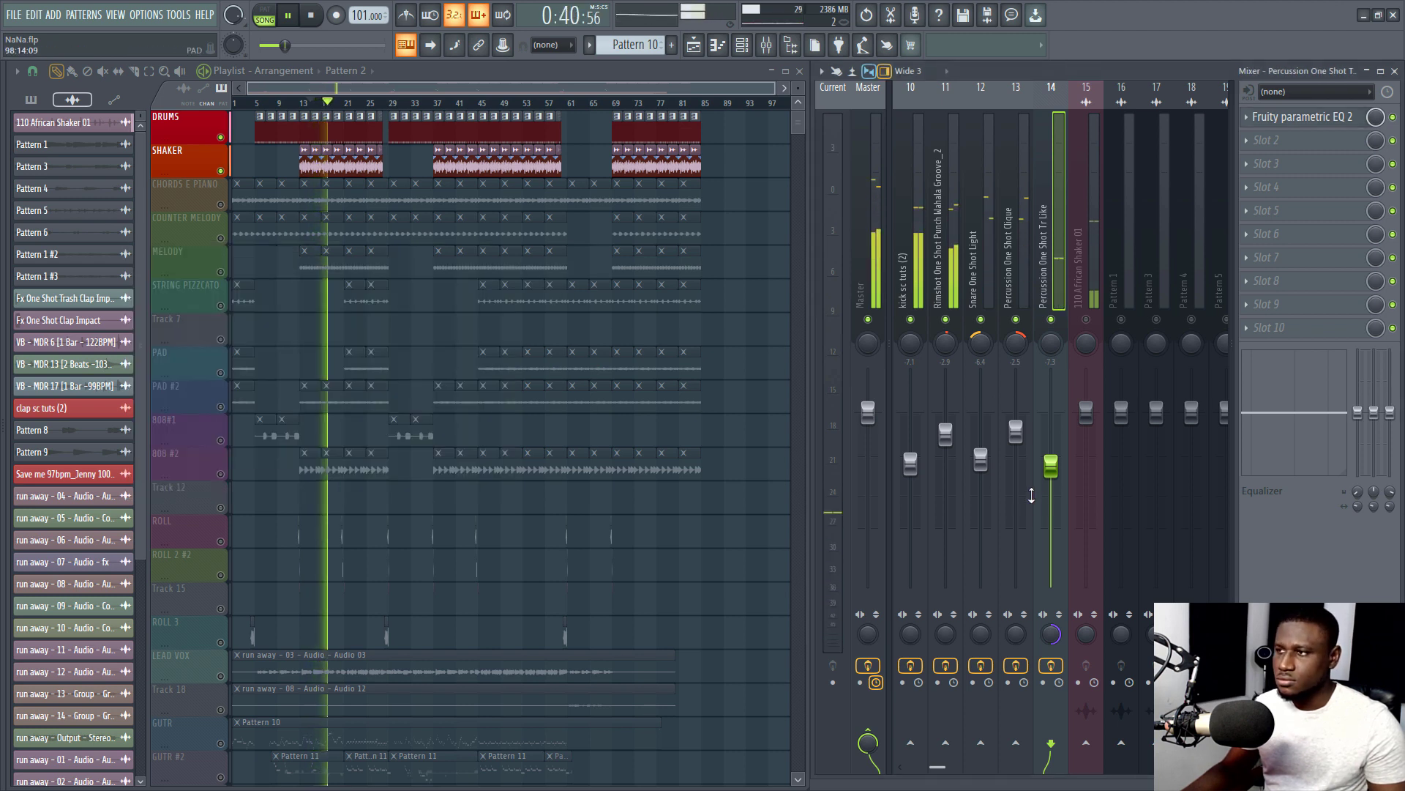
key("space")
Enable the 110 African Shaker 01 channel and lower its fader to about -3.4 dB during playback
left_click(1098, 326)
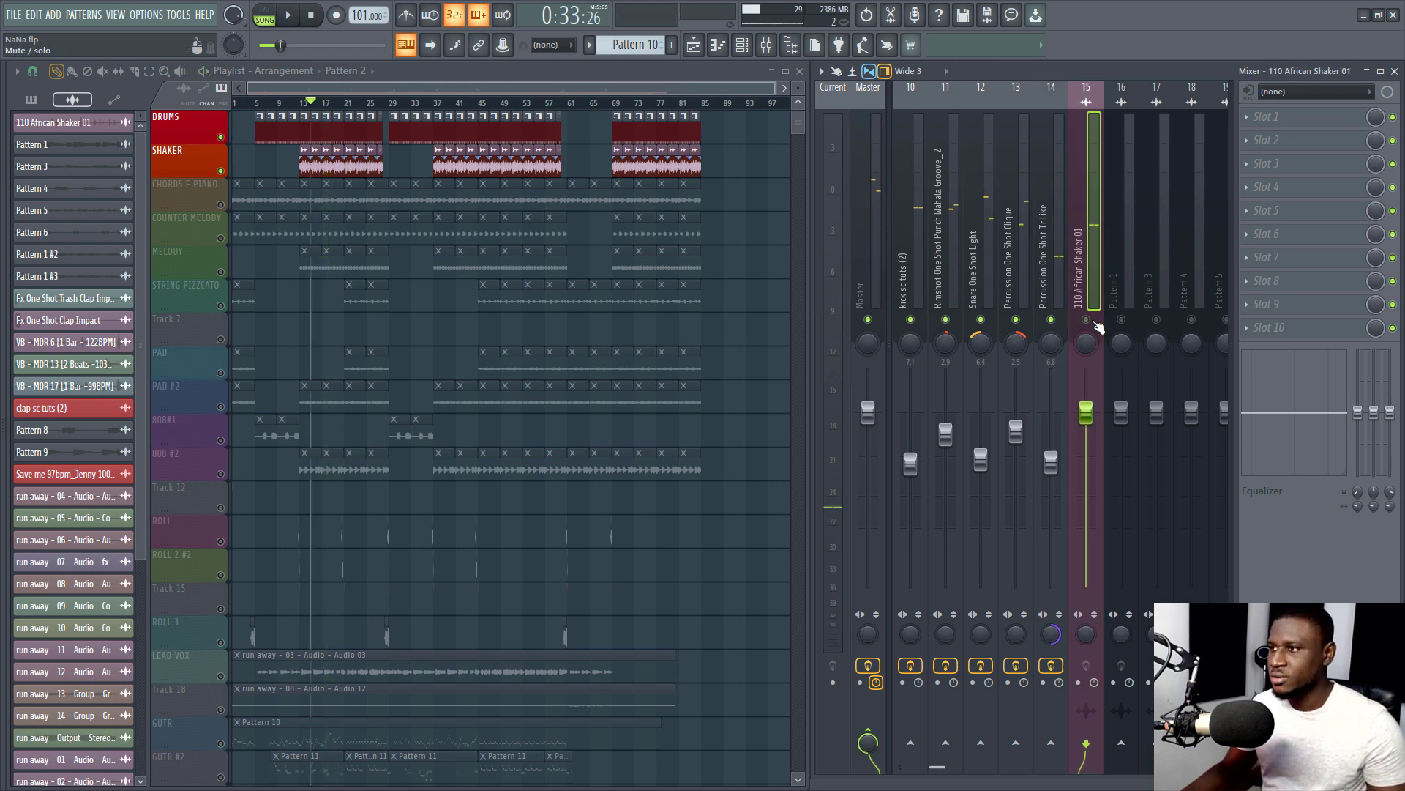
left_click(1087, 320)
key("space")
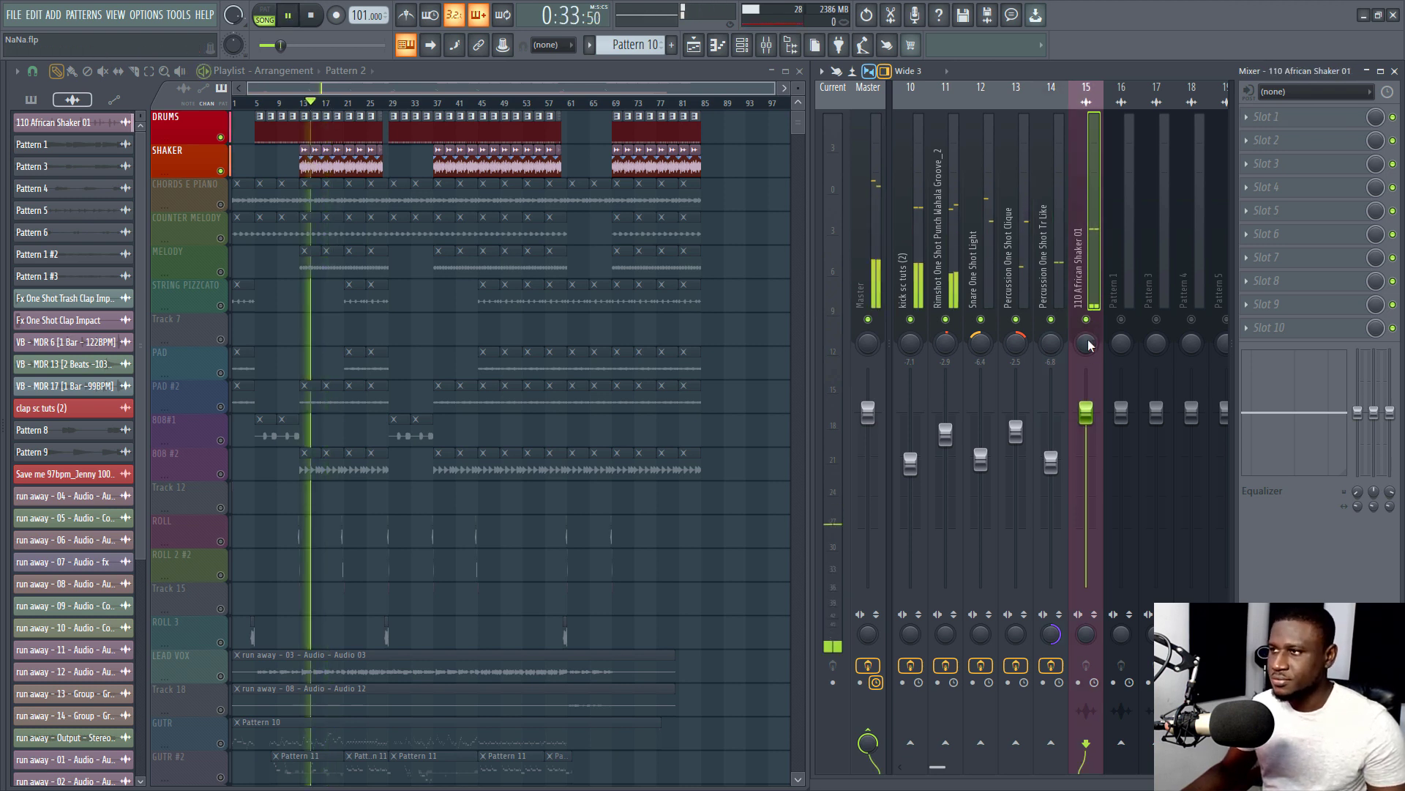
left_click_drag(1085, 399, 1083, 437)
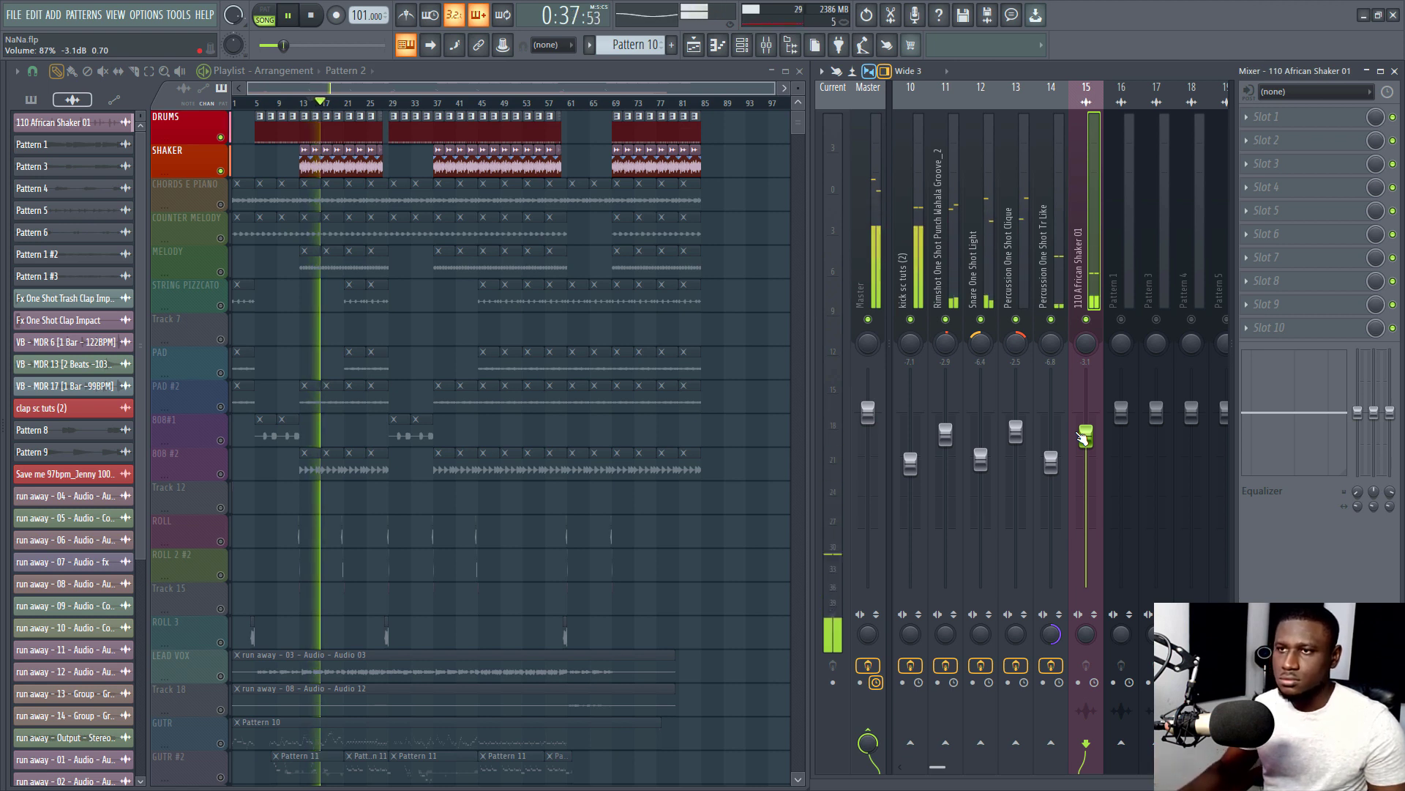
left_click_drag(1086, 437, 1086, 439)
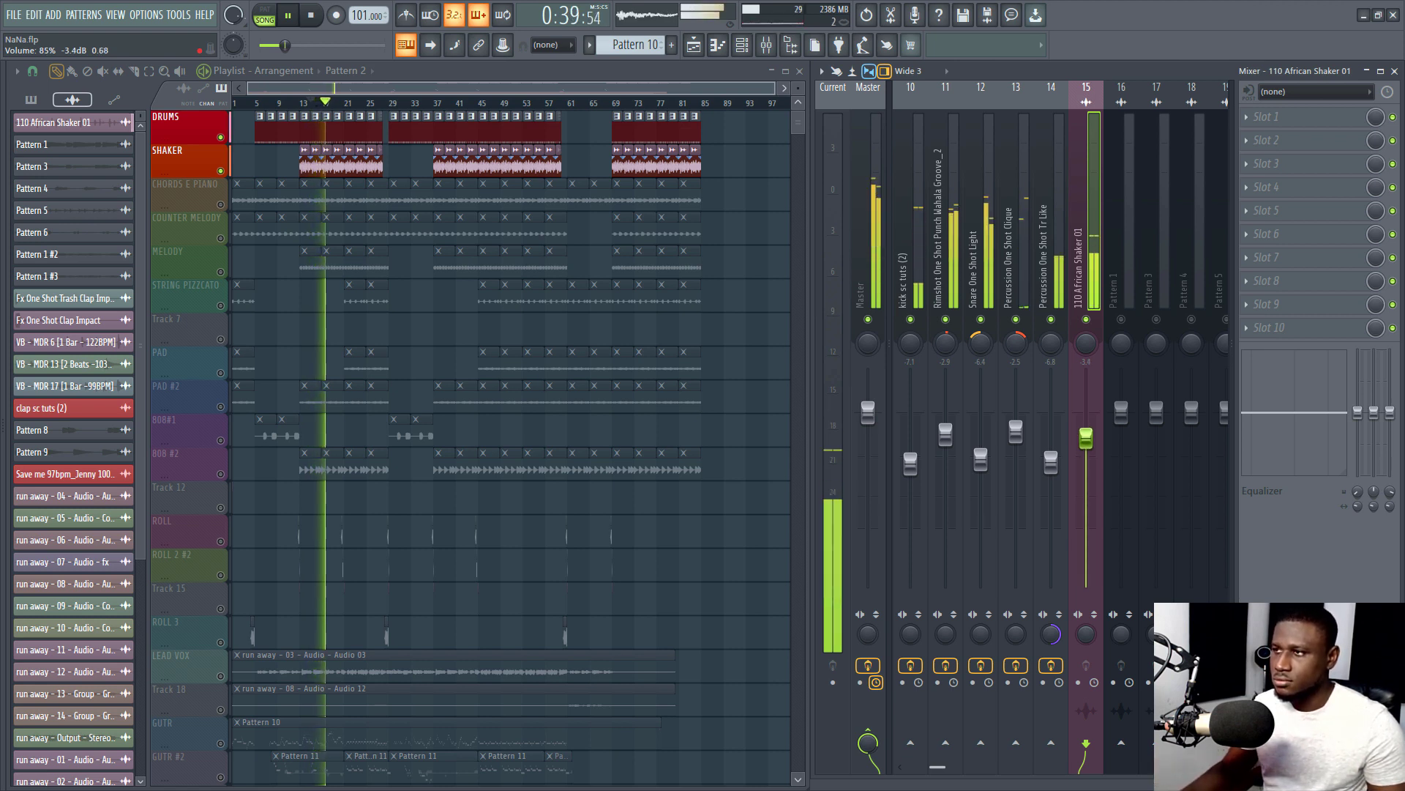
Set the Snare One Shot Light channel's panning to 20% left
left_click(980, 344)
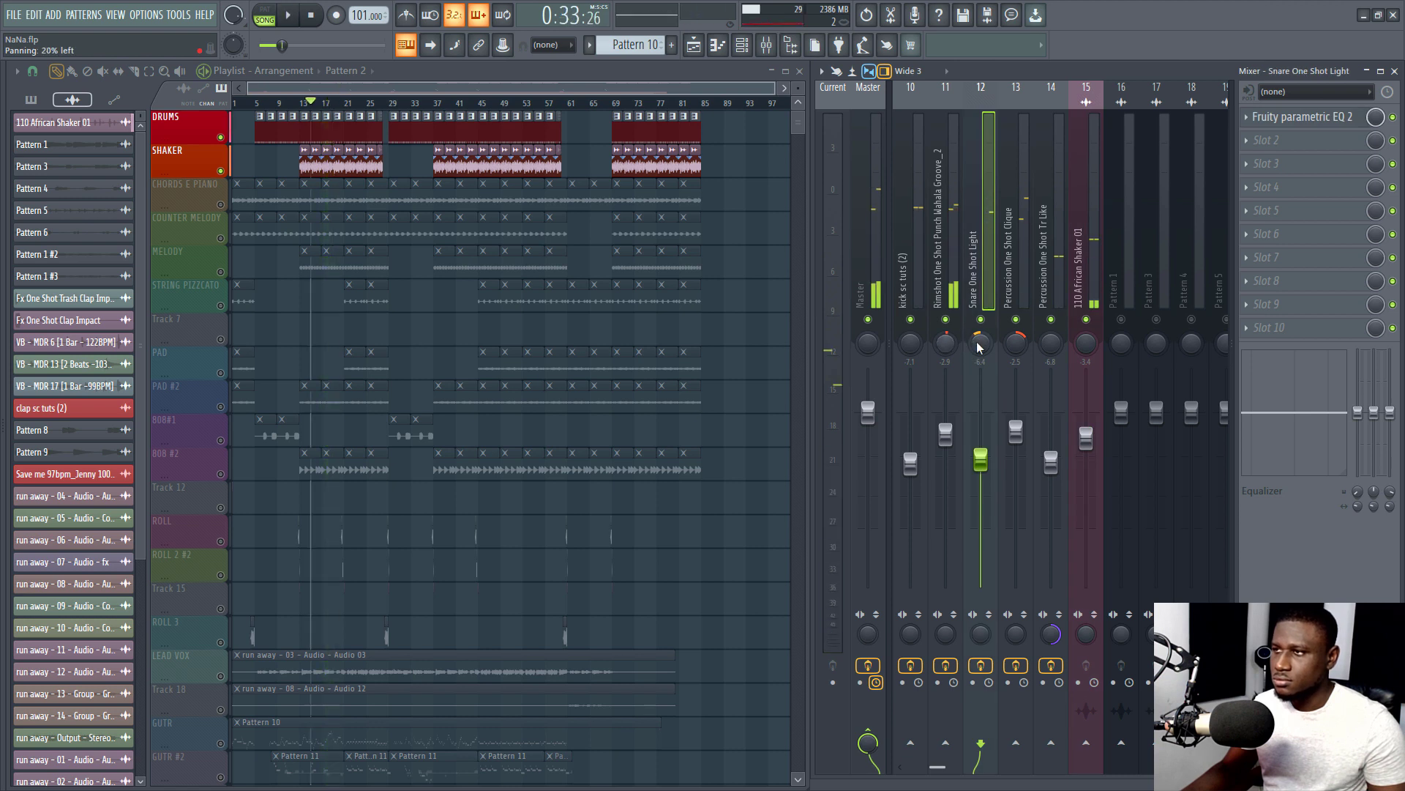
left_click(1011, 286)
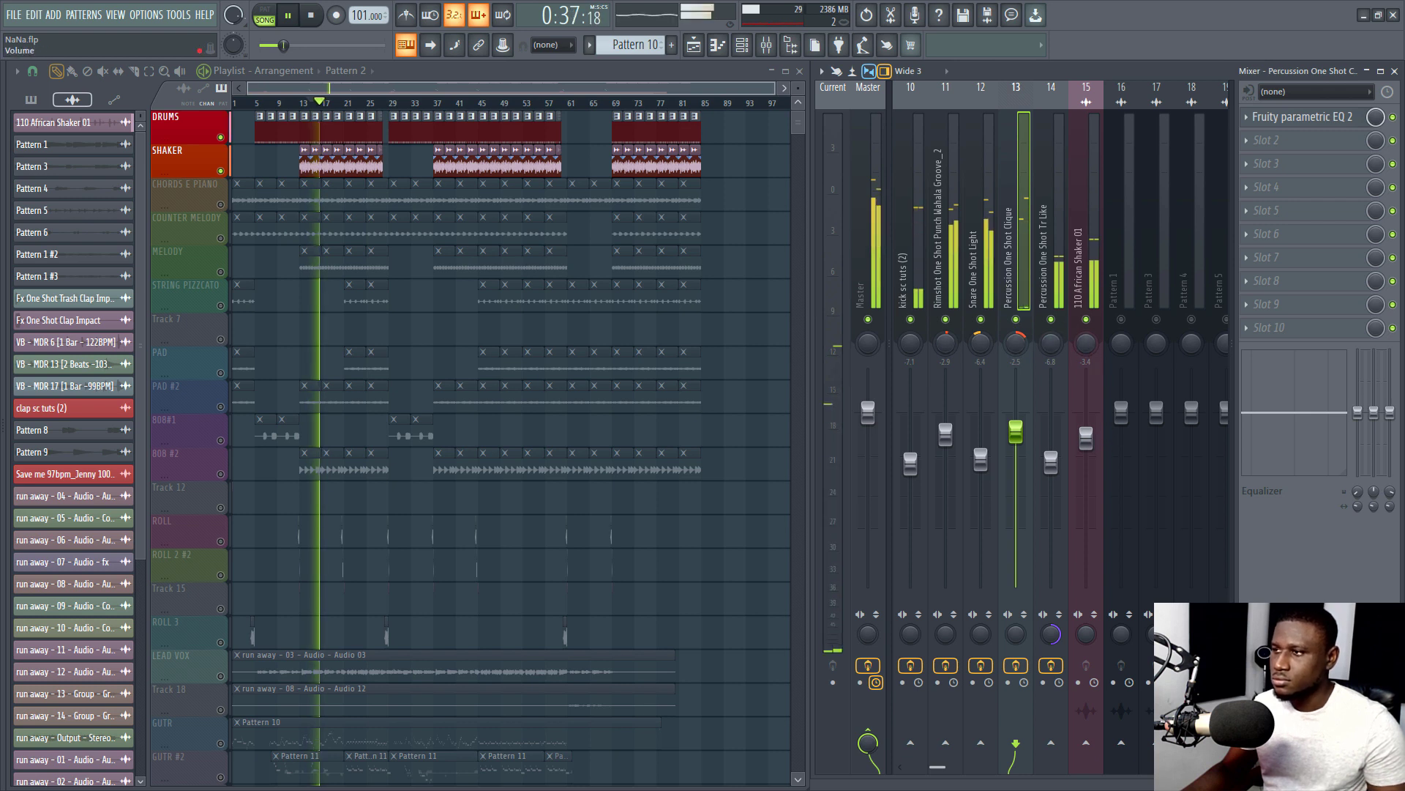
Pan the African Shaker channel 28% left and lower its fader to about -7.2 dB during playback
left_click_drag(1086, 438, 1087, 445)
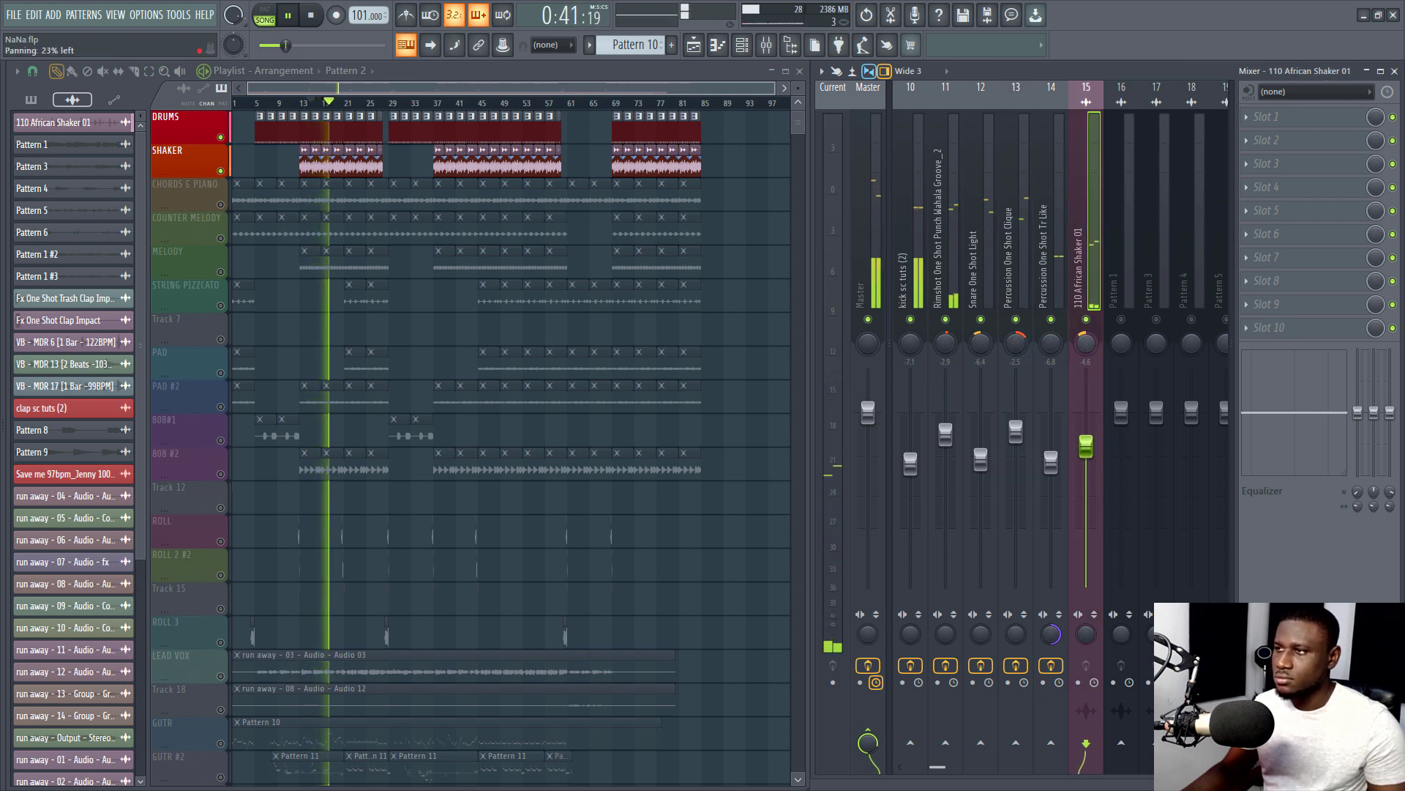
left_click_drag(1086, 343, 1086, 352)
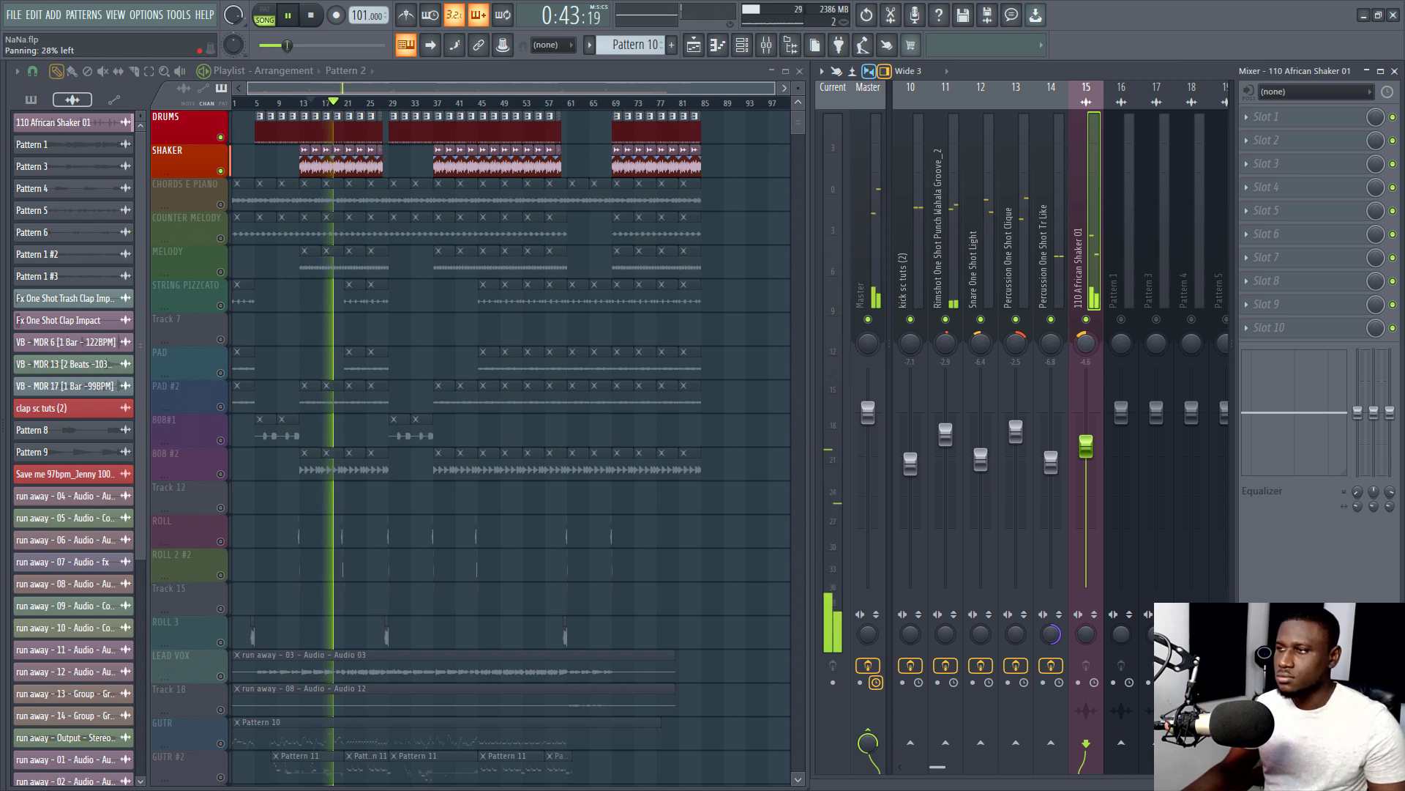
key("space")
key("space")
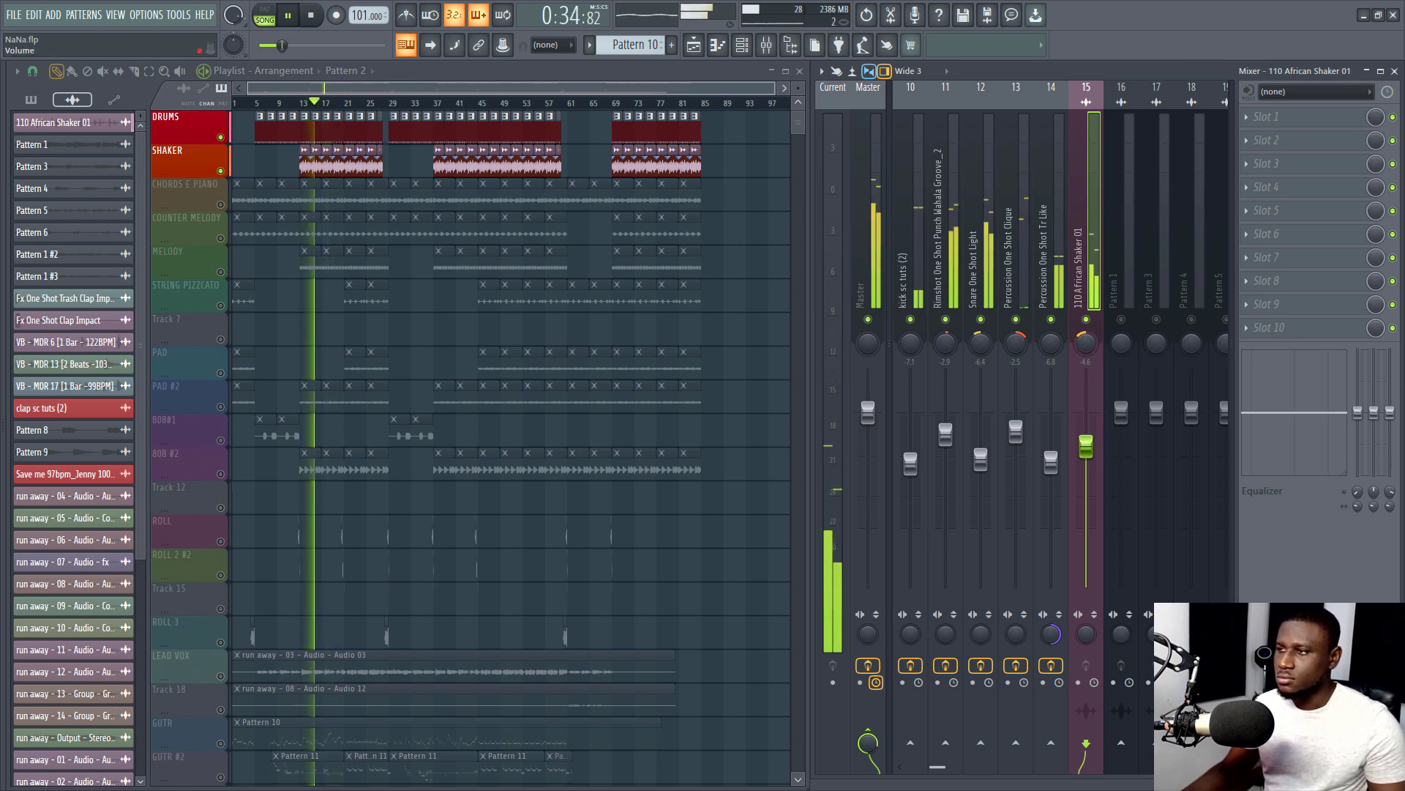
left_click_drag(1086, 469, 1086, 464)
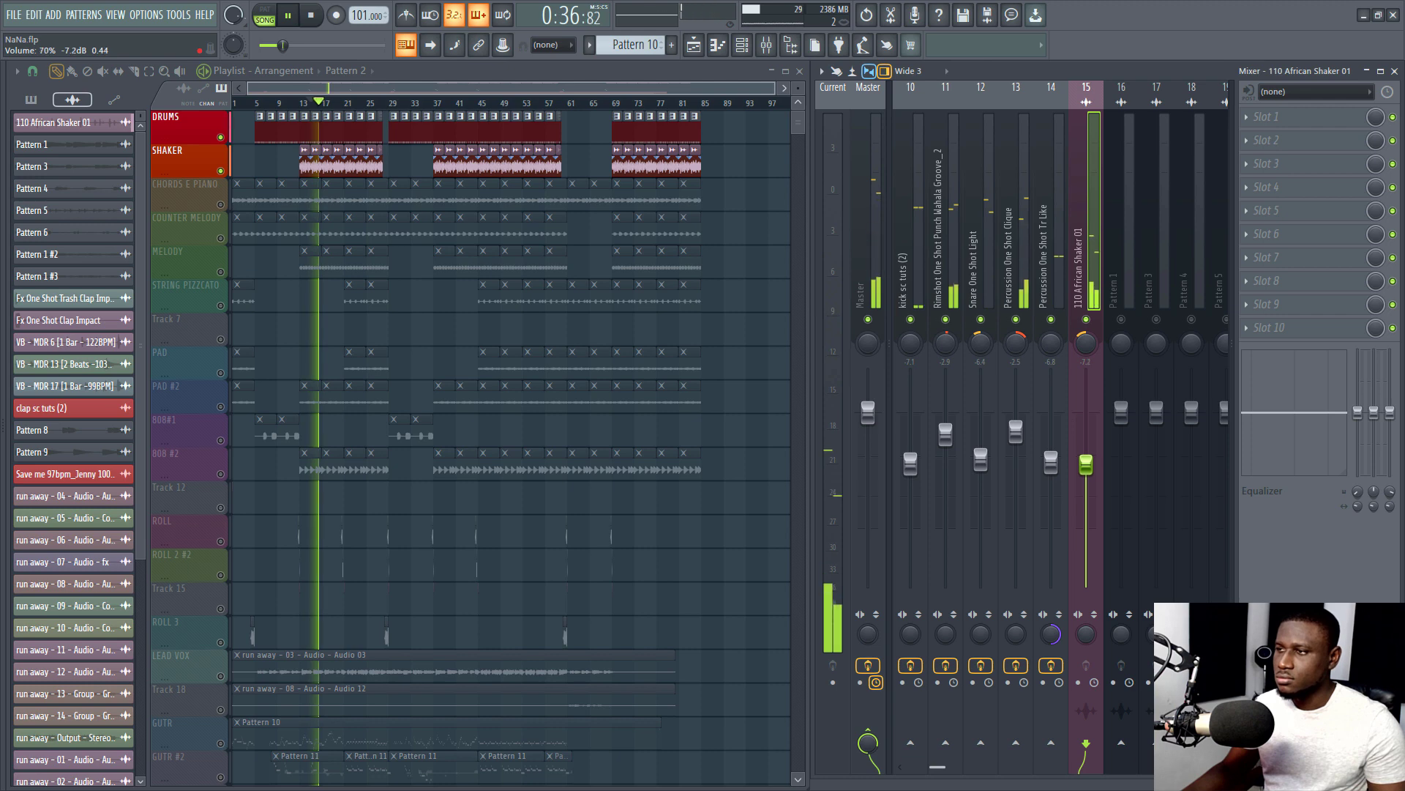
Load Fruity Parametric EQ 2 on the African Shaker channel and cut its lows by pulling band 1 down at around 600 Hz
left_click(1295, 120)
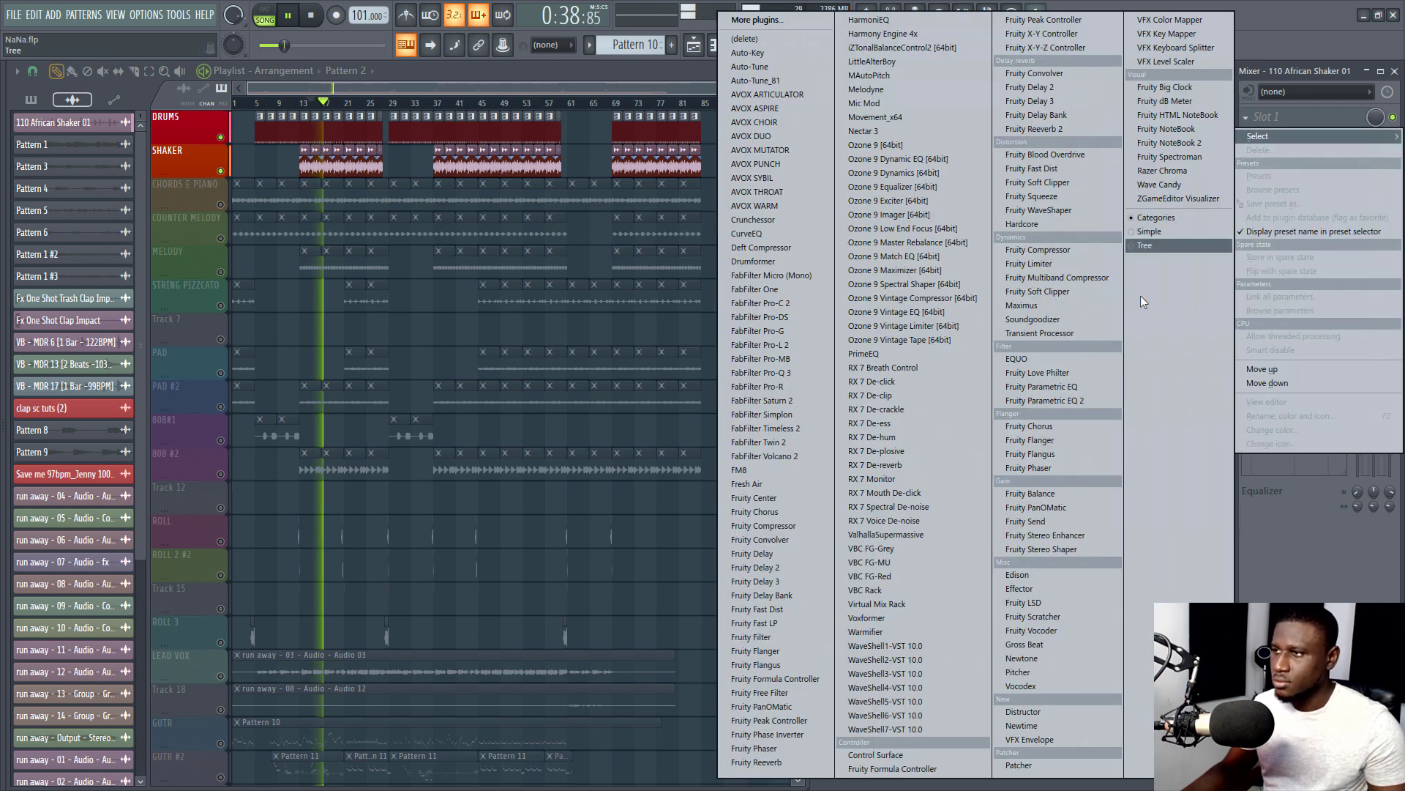
left_click(1063, 408)
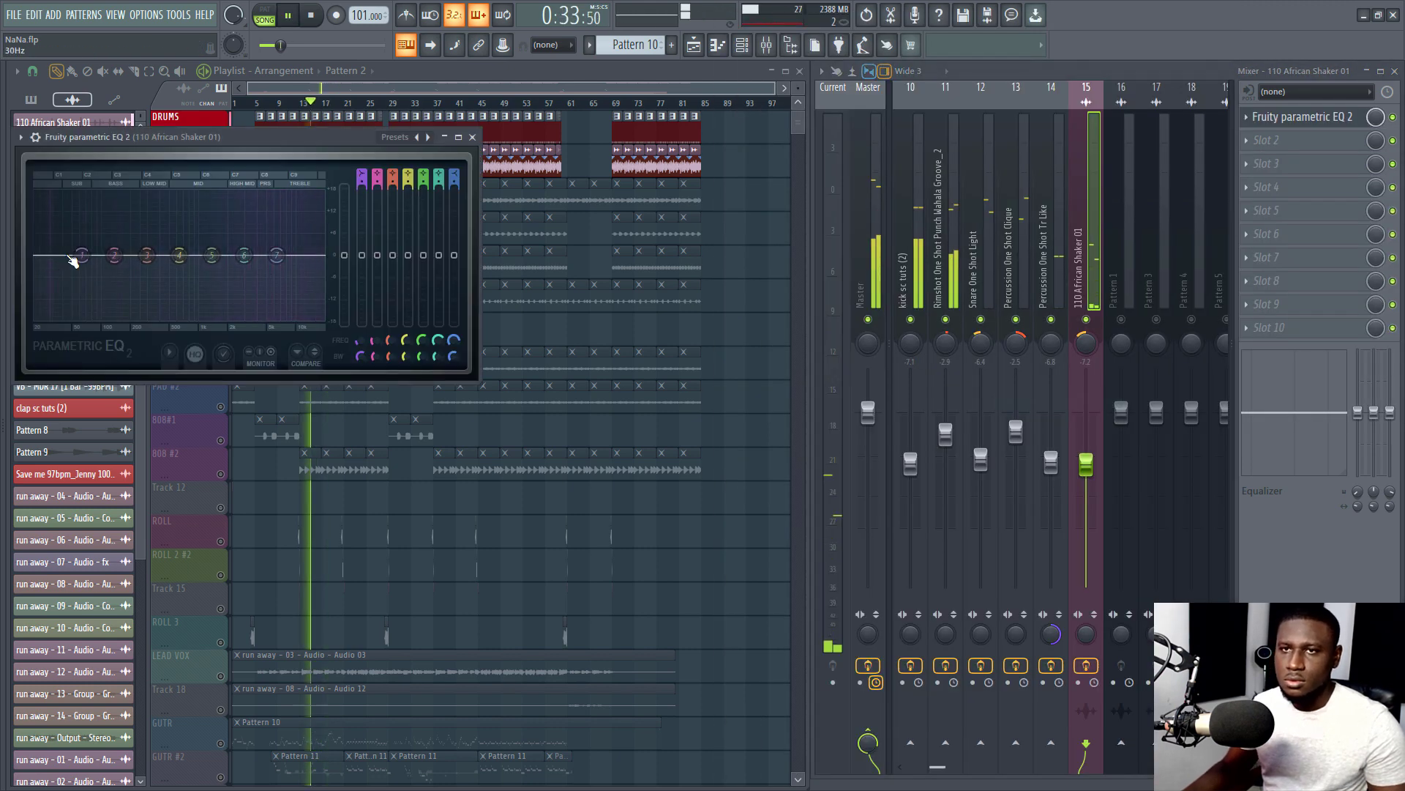
left_click_drag(82, 254, 182, 318)
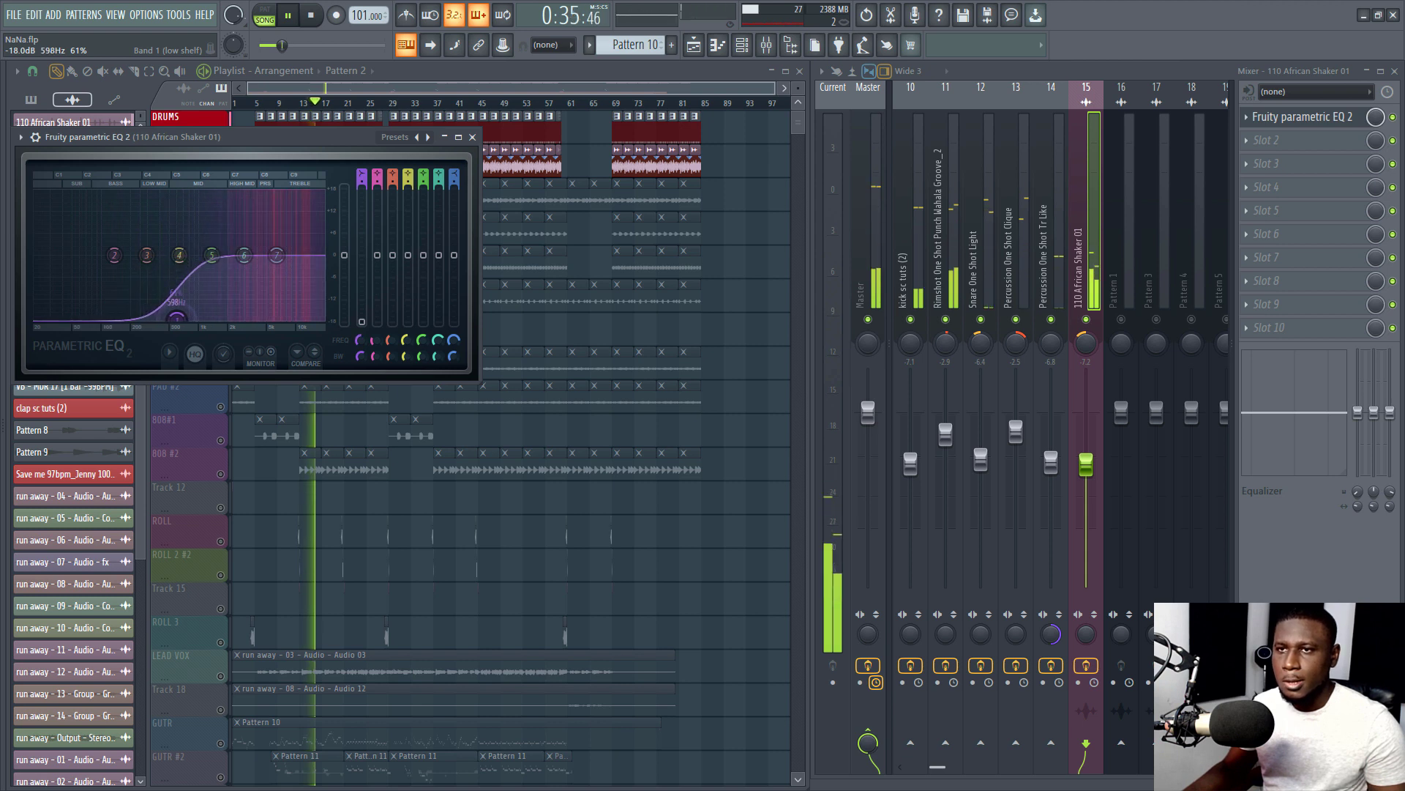
Change band 7 of the African Shaker's EQ to a steeper low pass and move it to about 14.3 kHz
key("space")
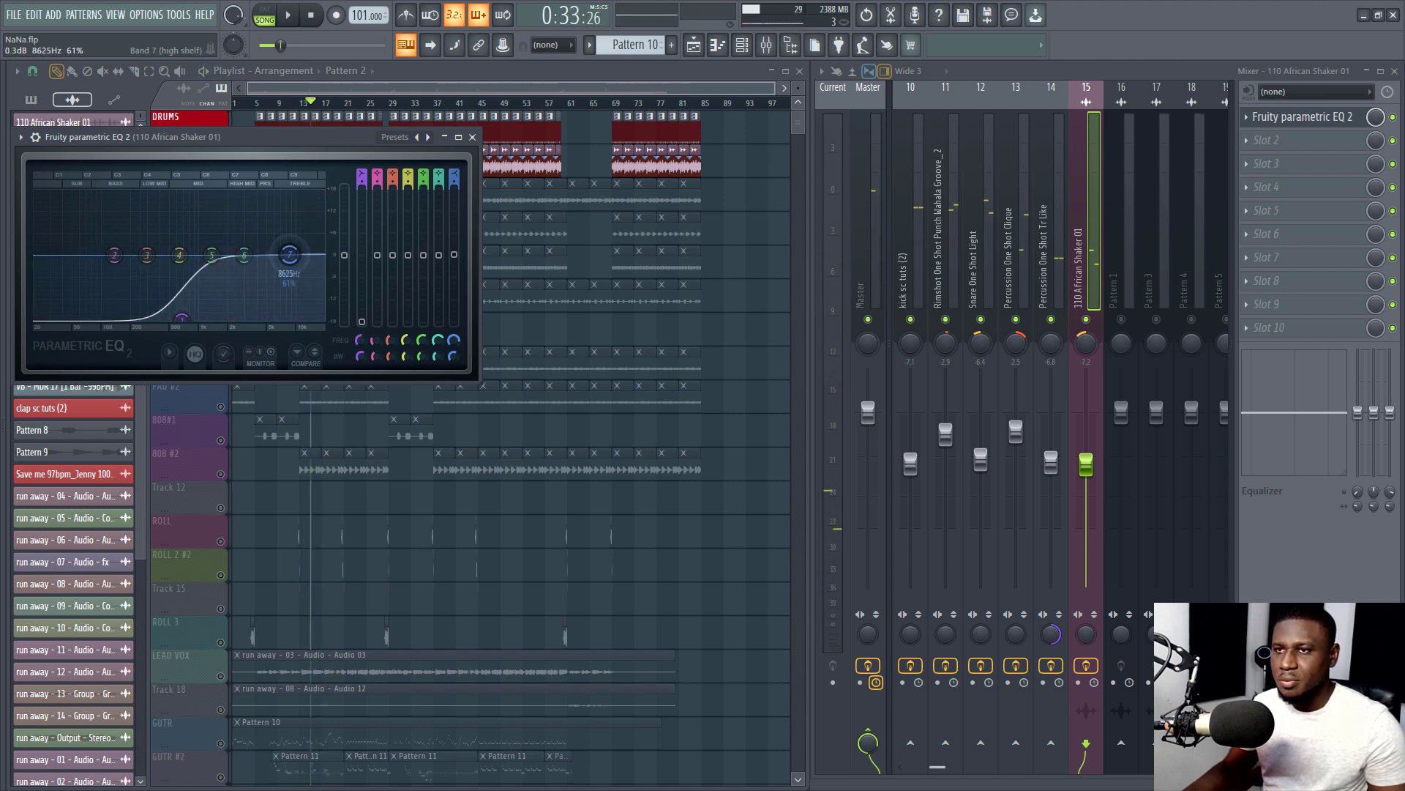
right_click(290, 255)
mouse_move(312, 295)
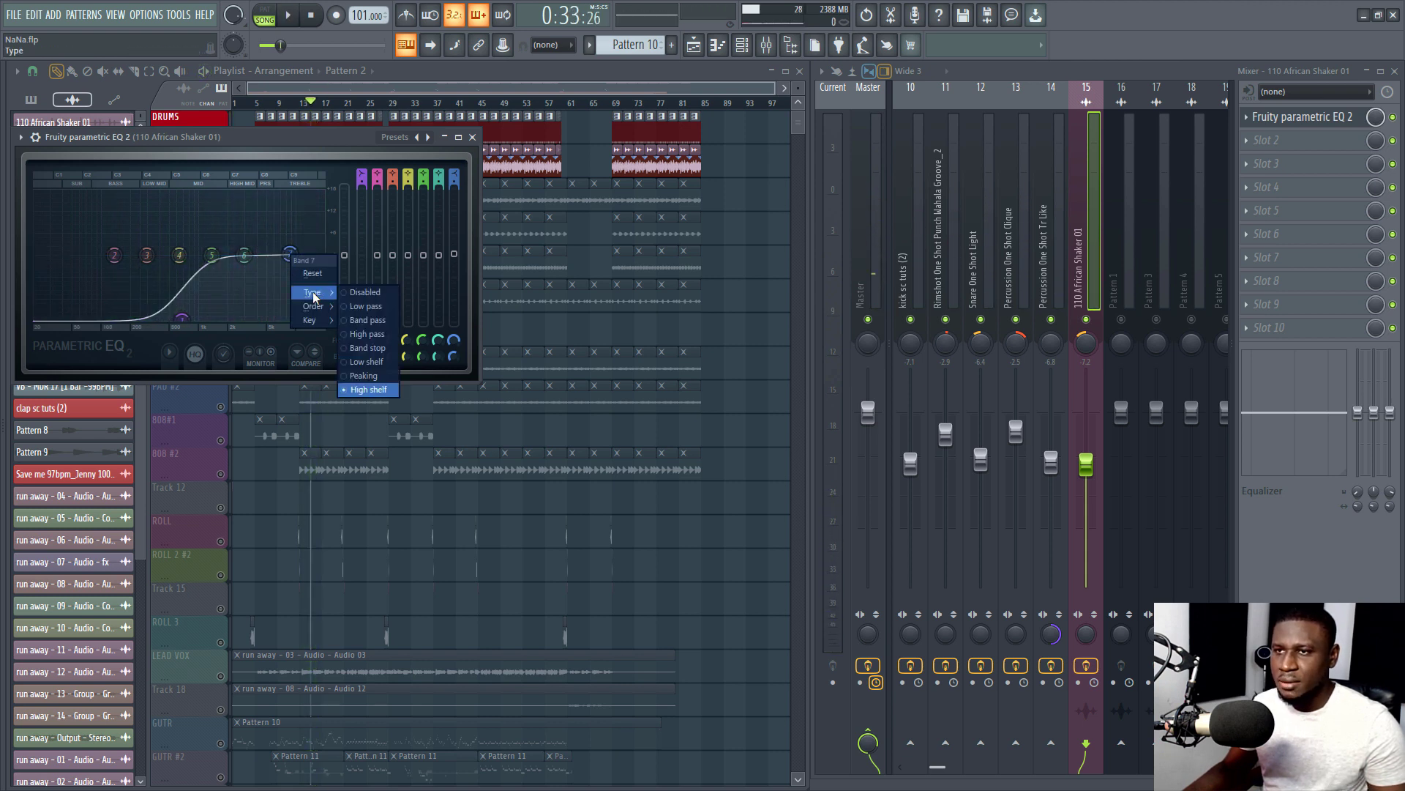
left_click(356, 306)
right_click(290, 256)
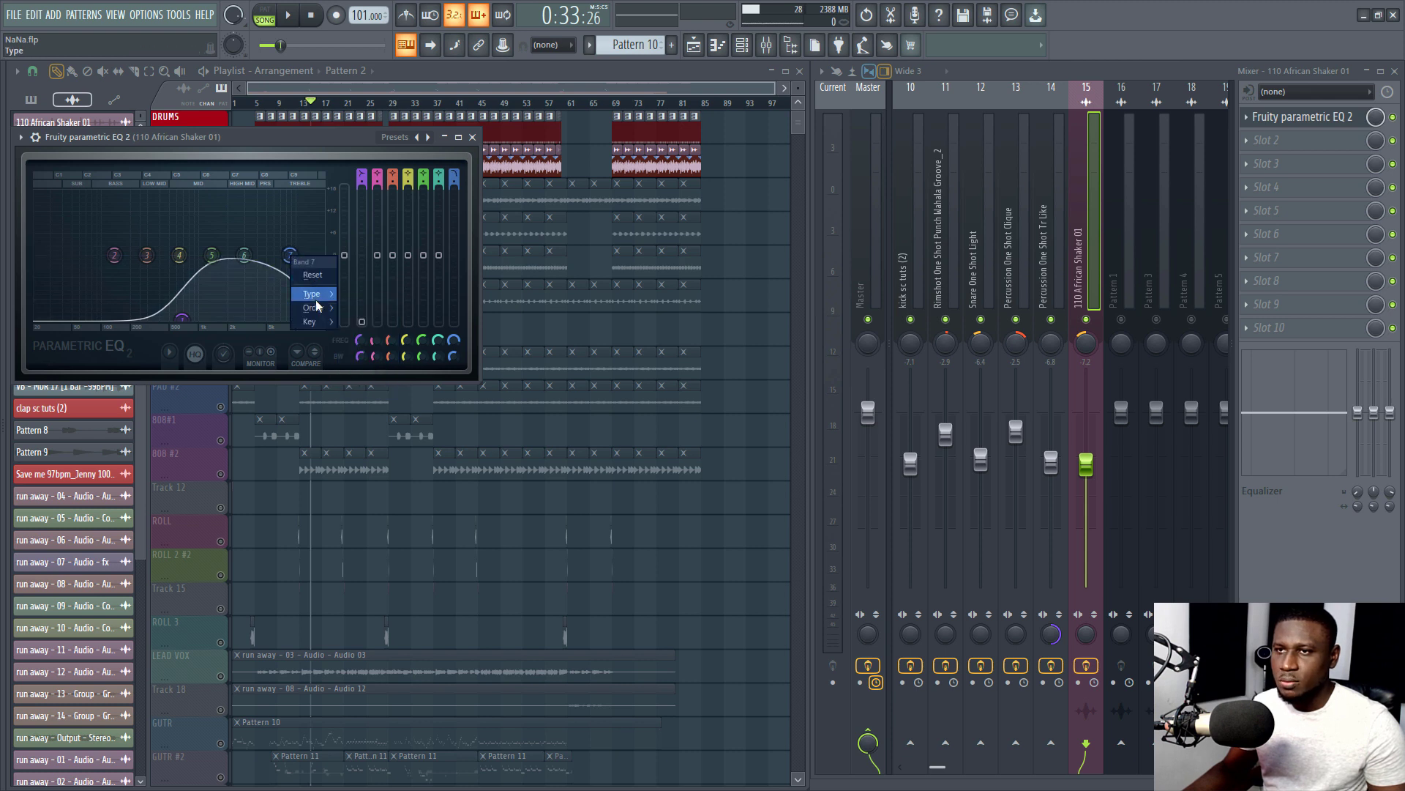
mouse_move(316, 316)
left_click(361, 306)
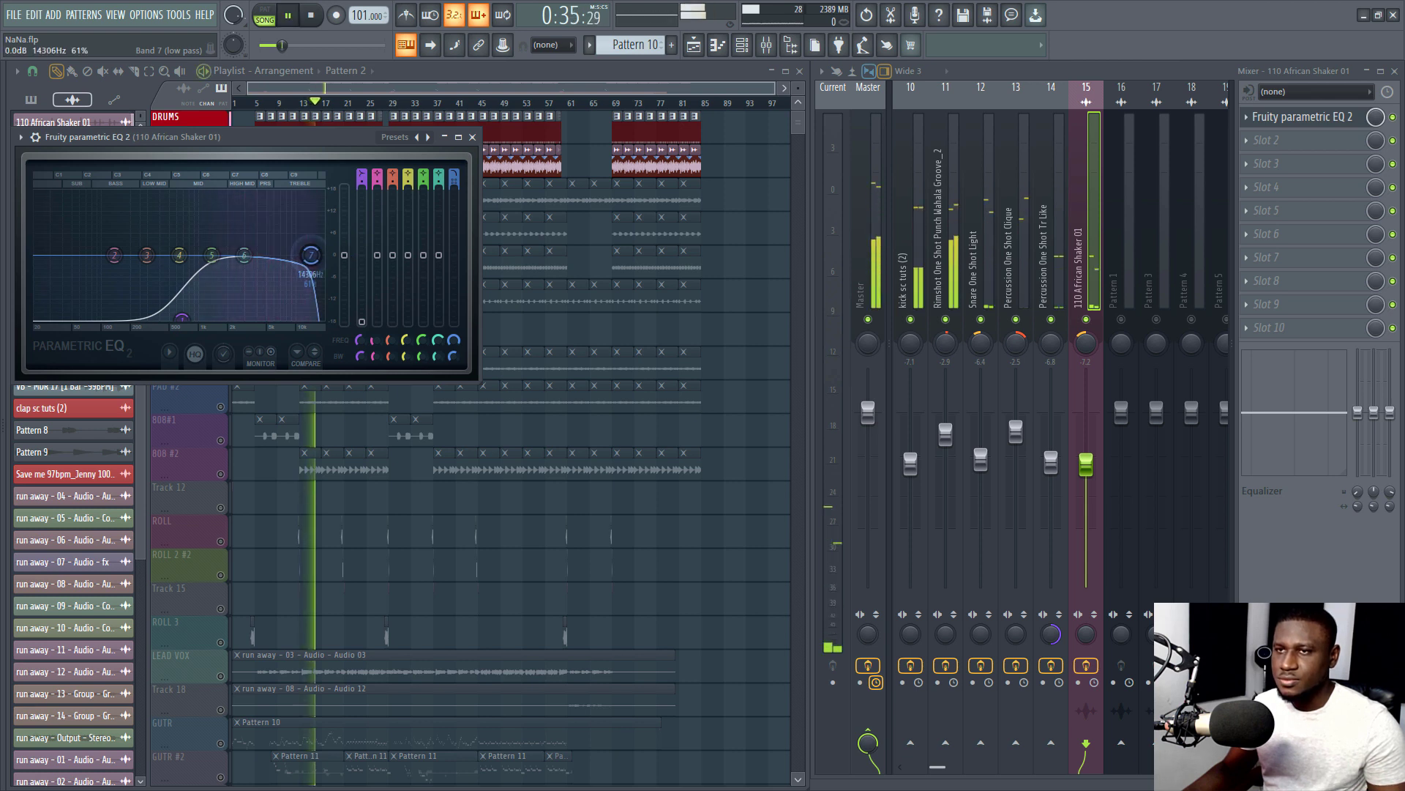
Raise the African Shaker fader to about -6.2 dB during playback and close its EQ
left_click_drag(1070, 468, 1071, 461)
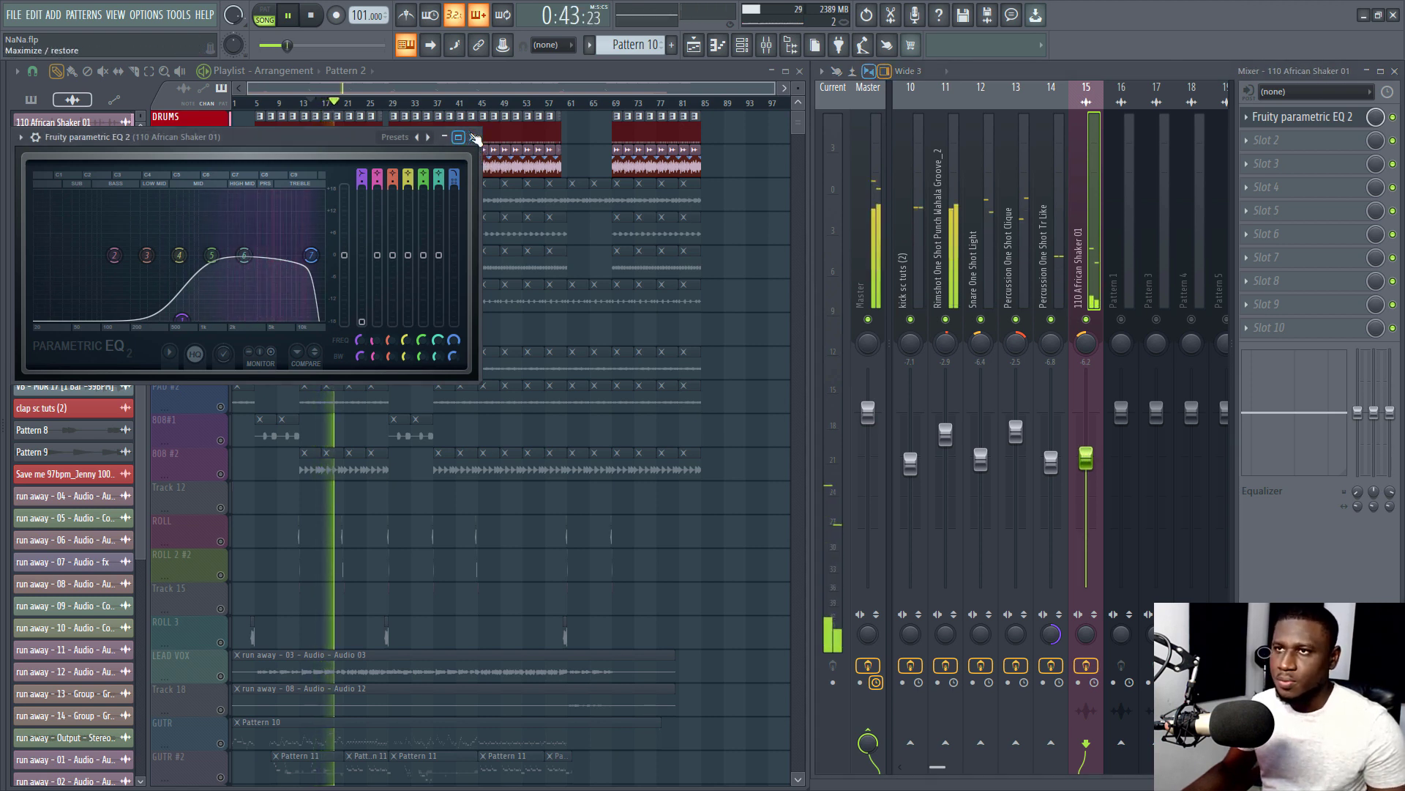
left_click(472, 137)
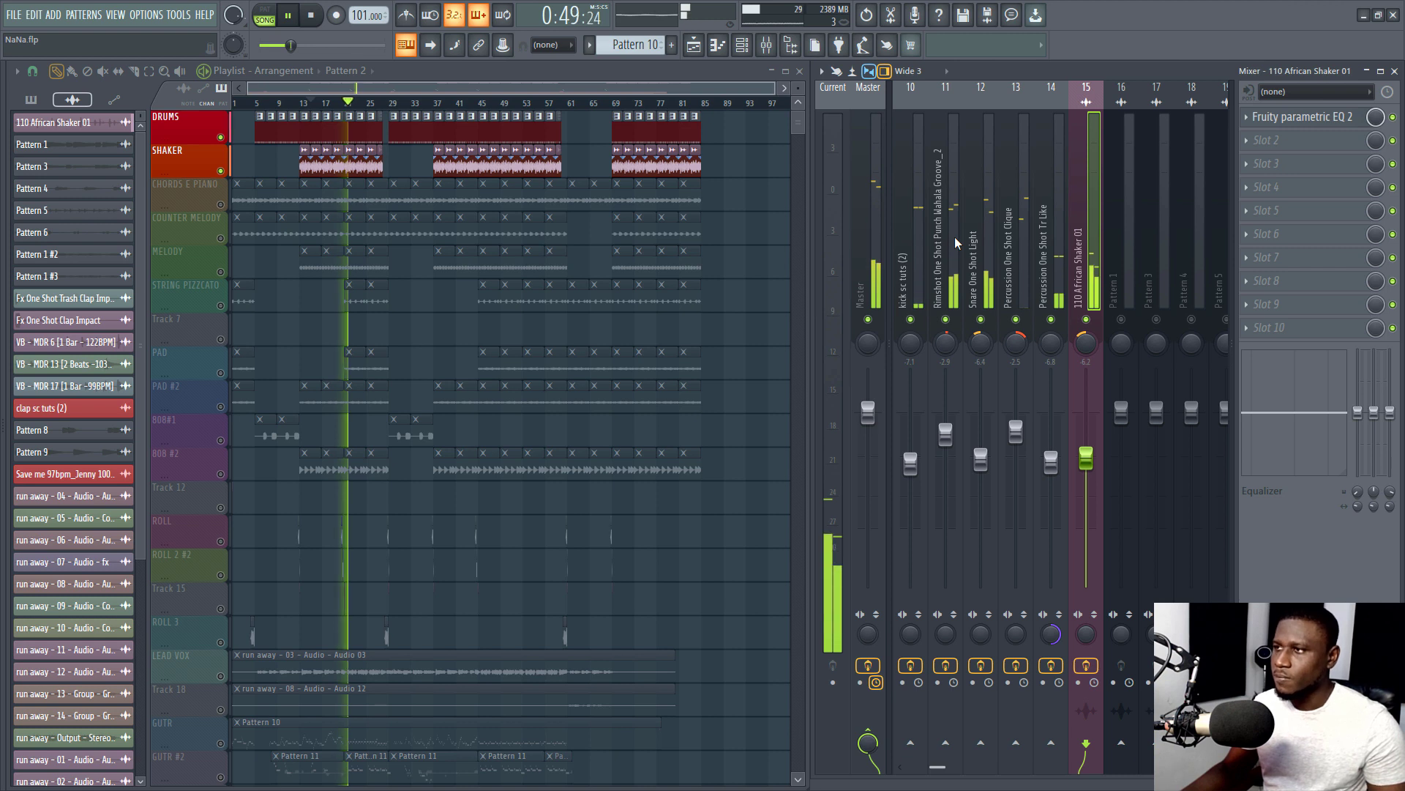
key("space")
Create a submix named DRUMS master on mixer track 9, fed by the kick through African Shaker tracks
scroll(955, 242, "down", 3)
scroll(955, 243, "up", 6)
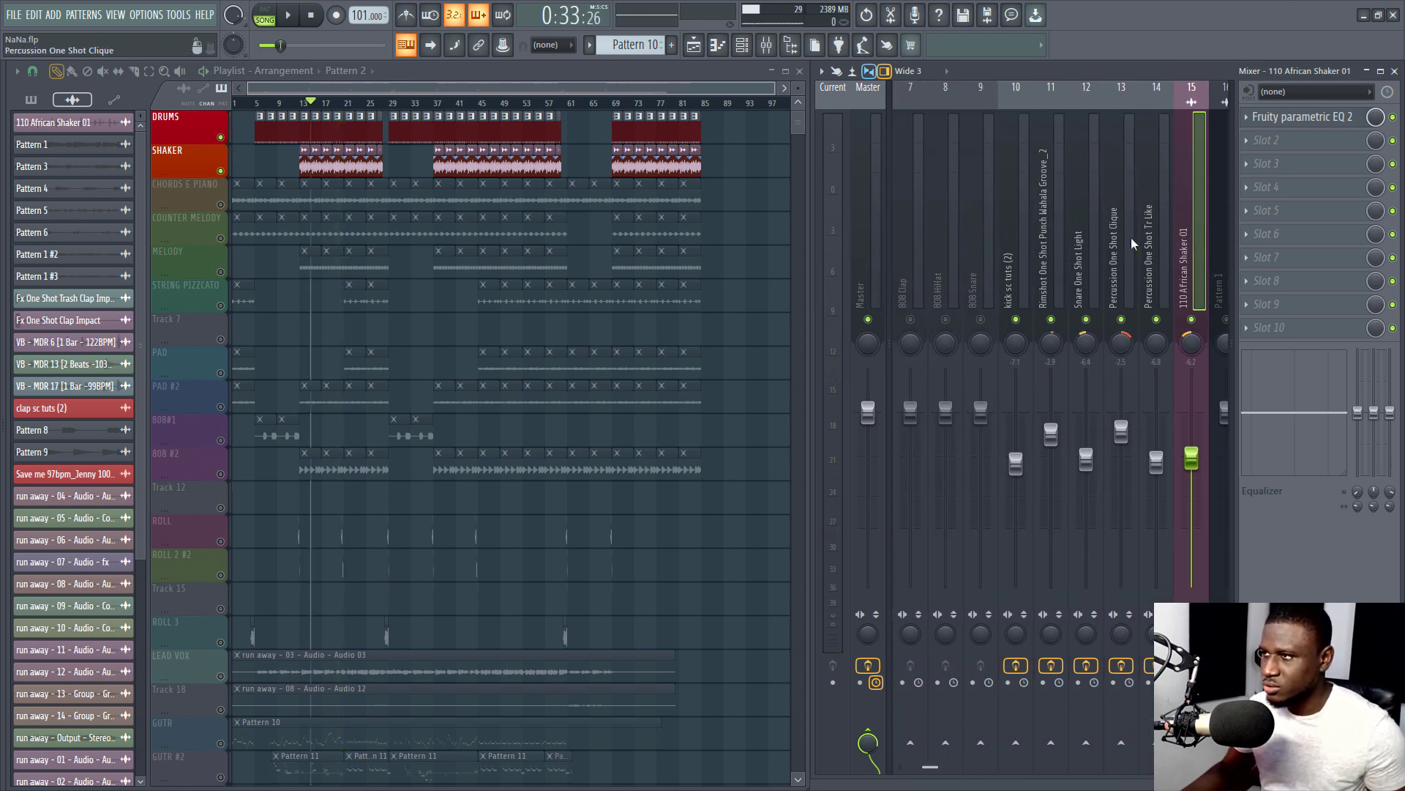
scroll(1169, 264, "down", 3)
left_click_drag(1089, 263, 969, 252)
scroll(925, 257, "up", 3)
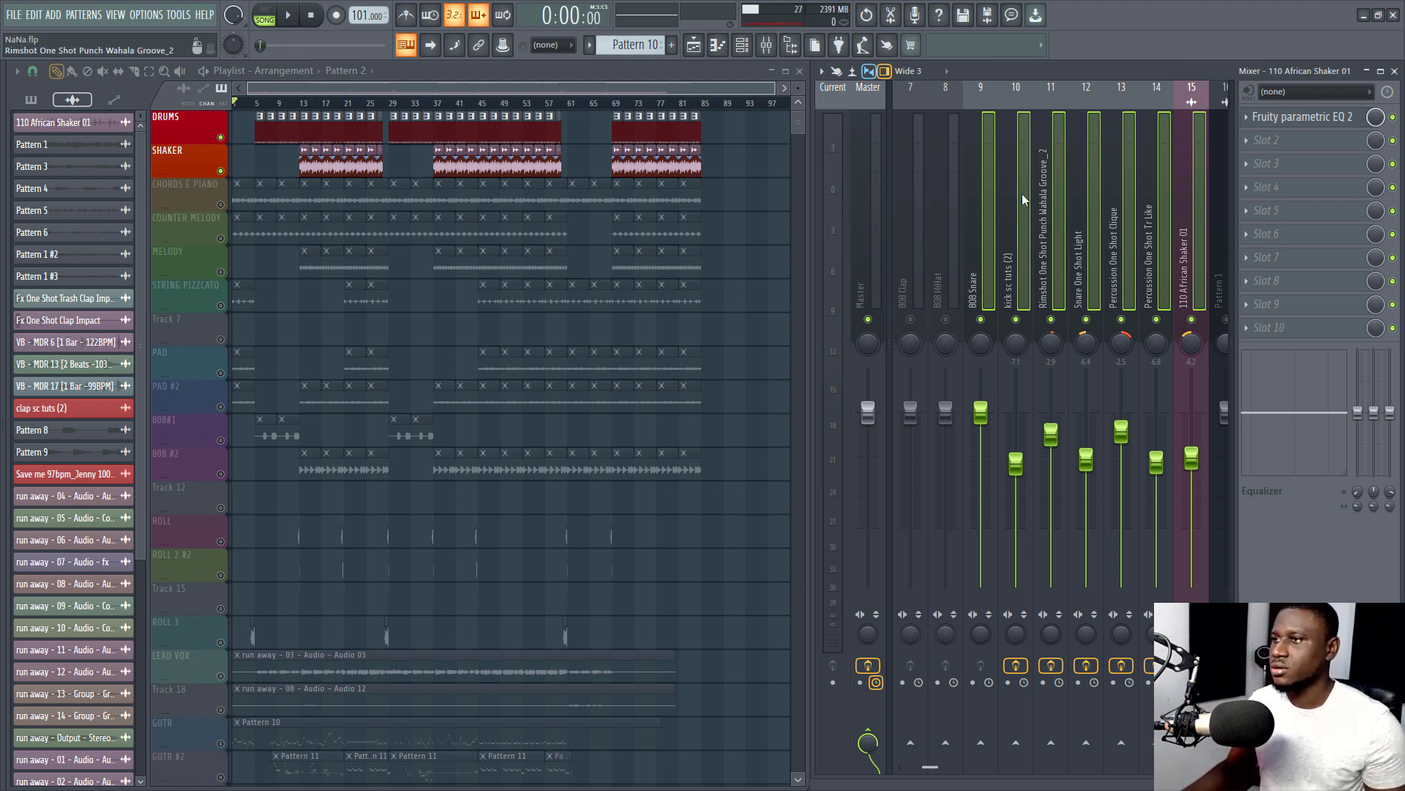
right_click(994, 221)
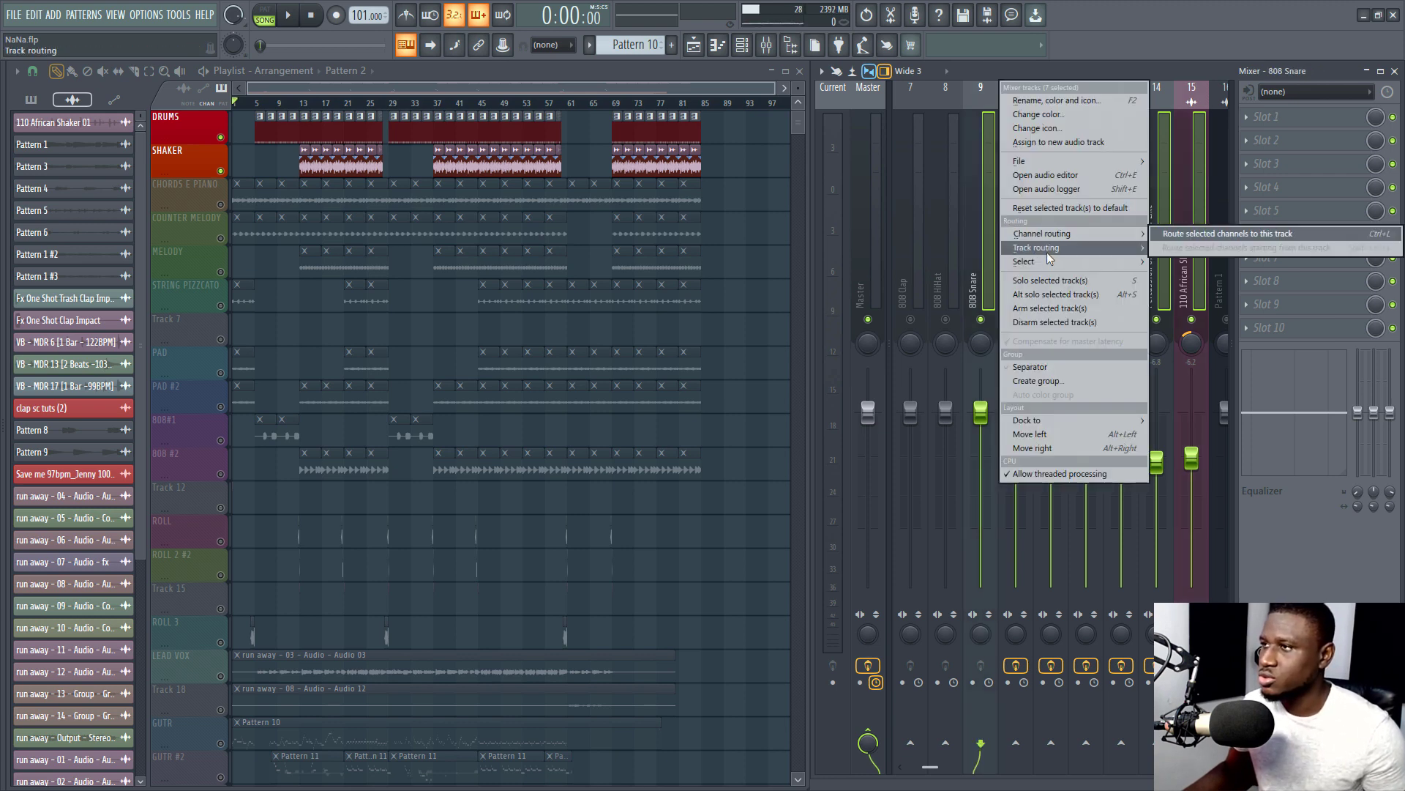
mouse_move(1050, 258)
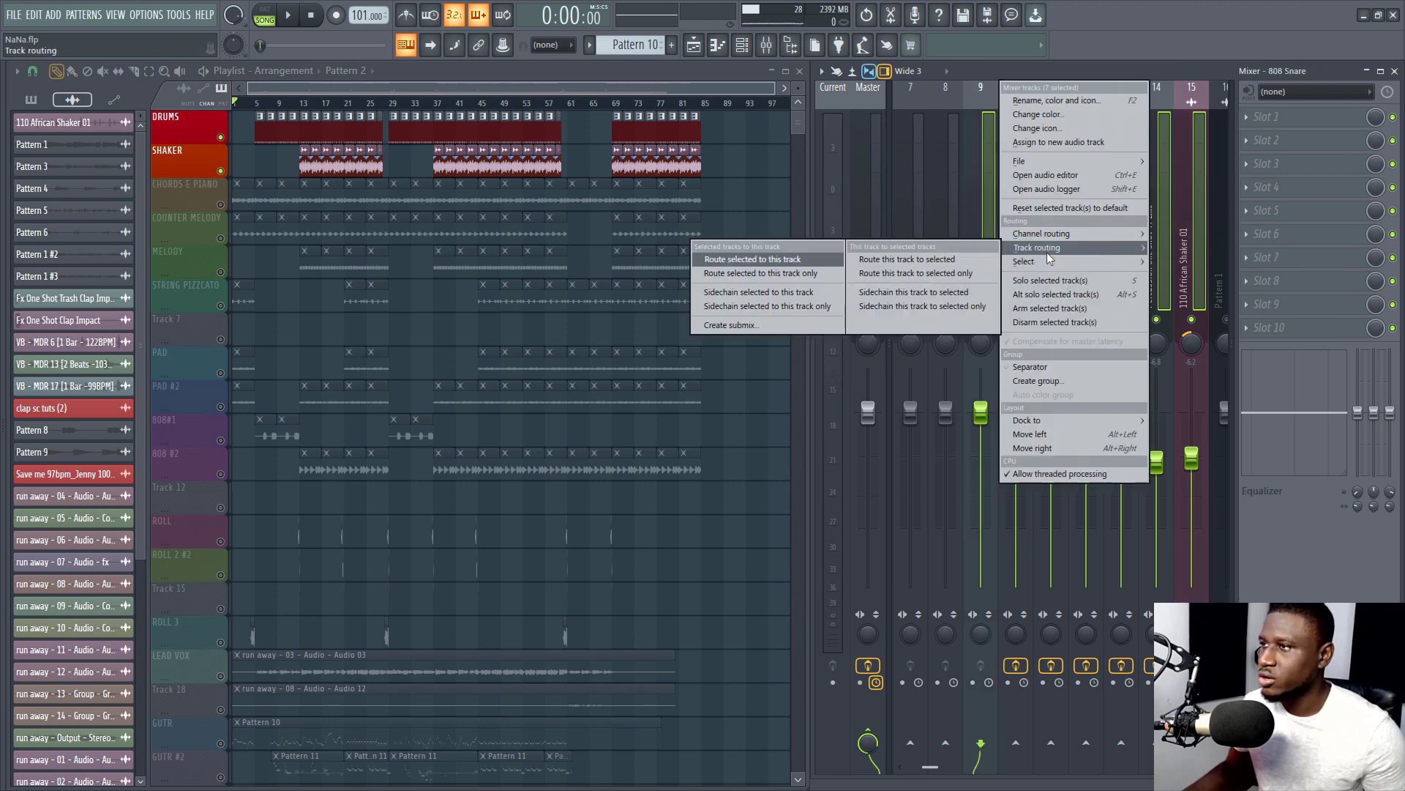
left_click(773, 325)
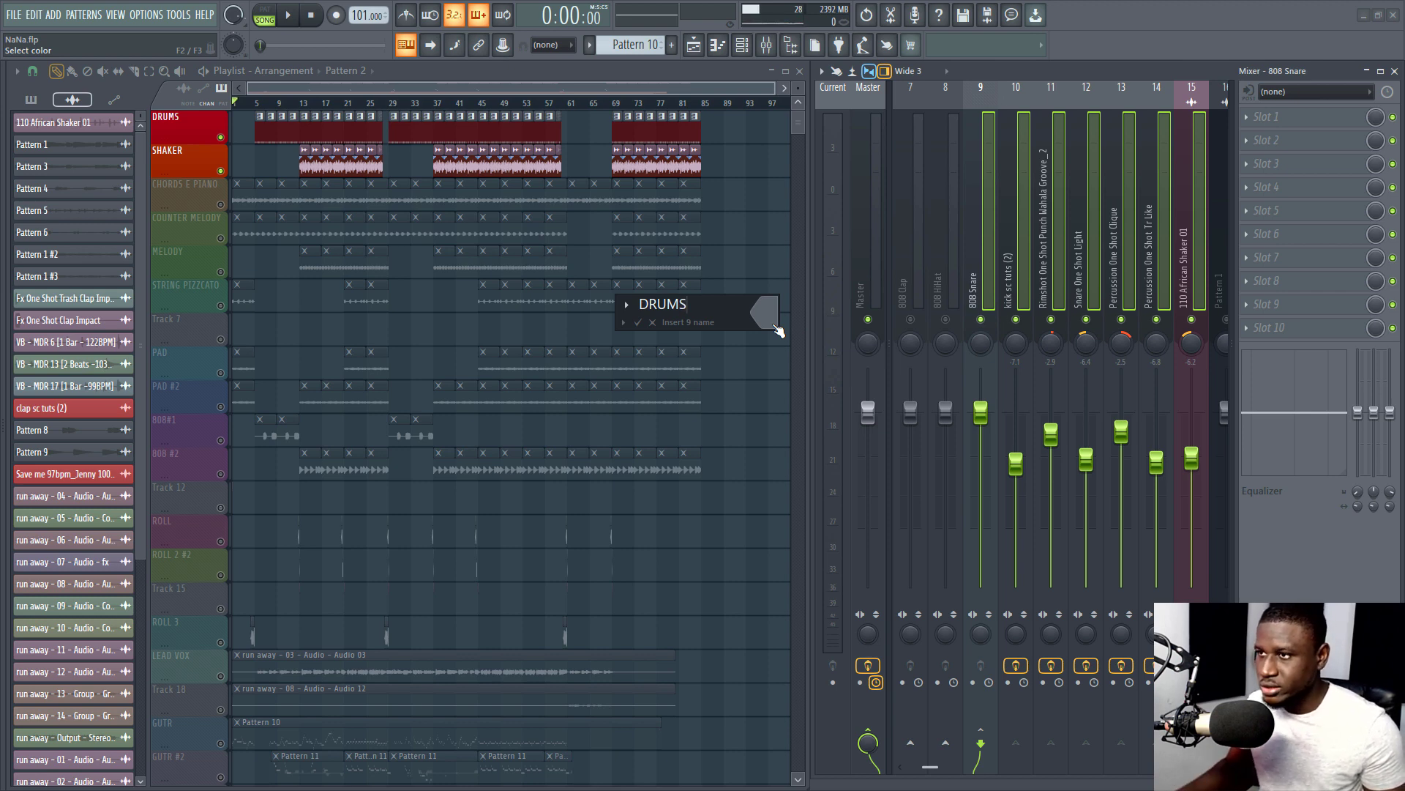
left_click(776, 327)
left_click(1026, 305)
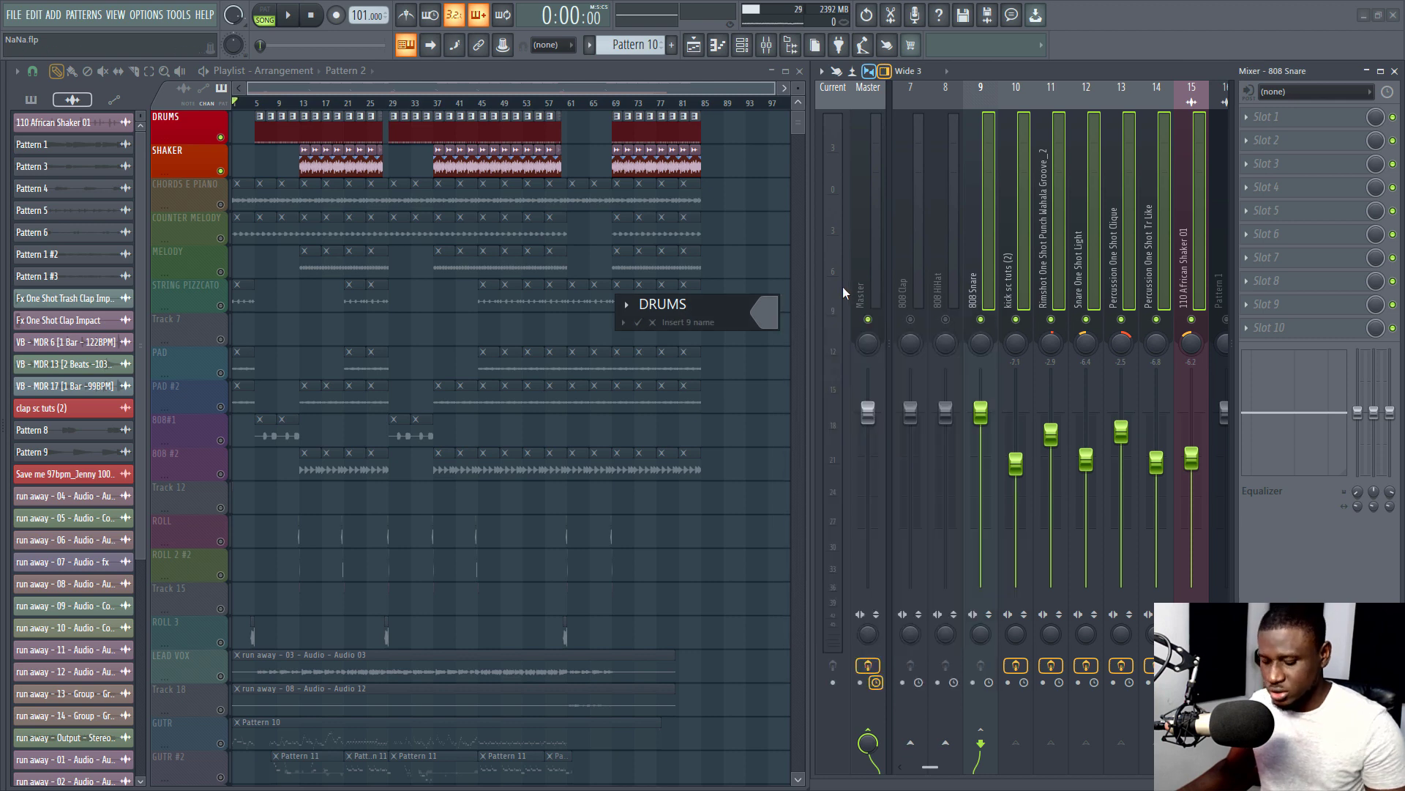
key("Return")
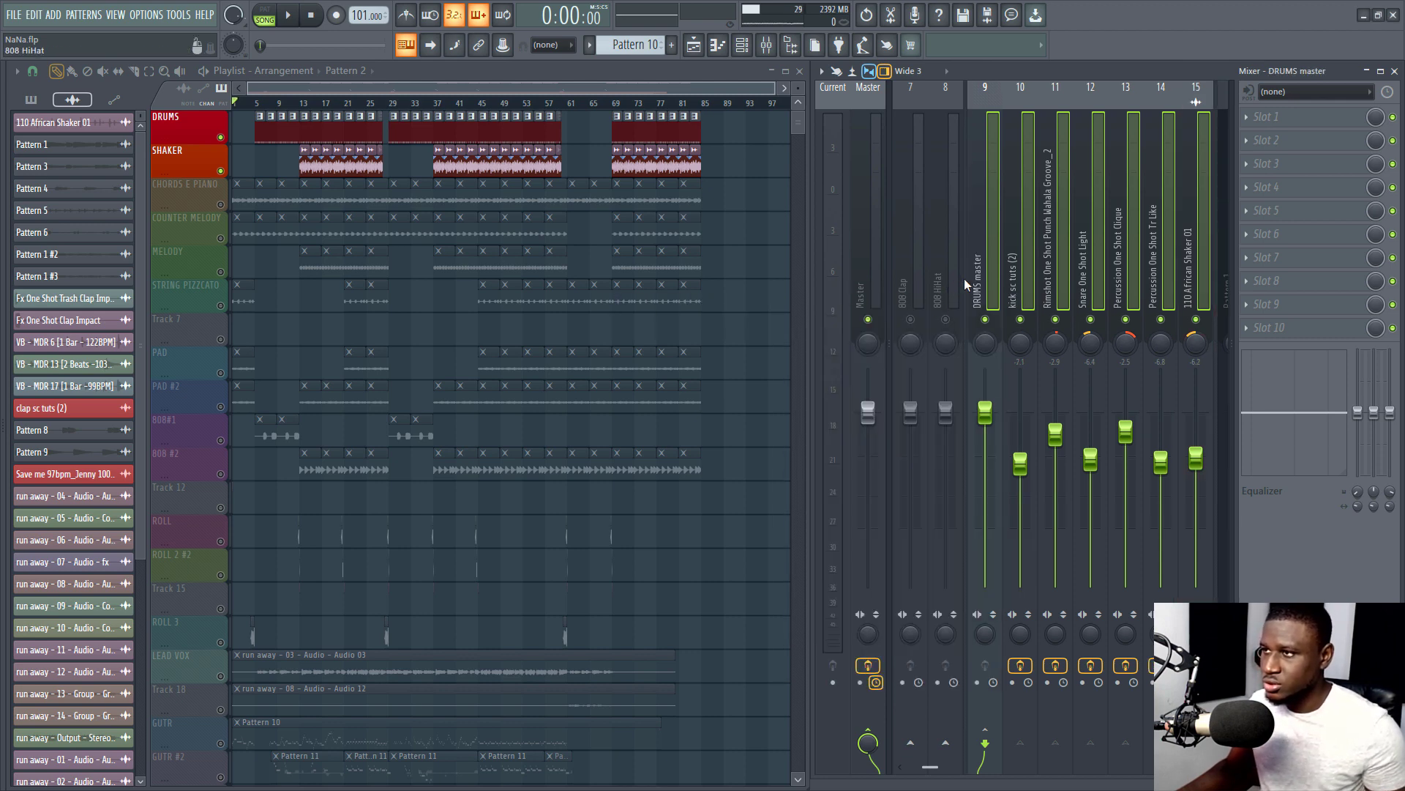
Select only the DRUMS master track and play the song from about bar 13 to check the combined drum signal
left_click(983, 285)
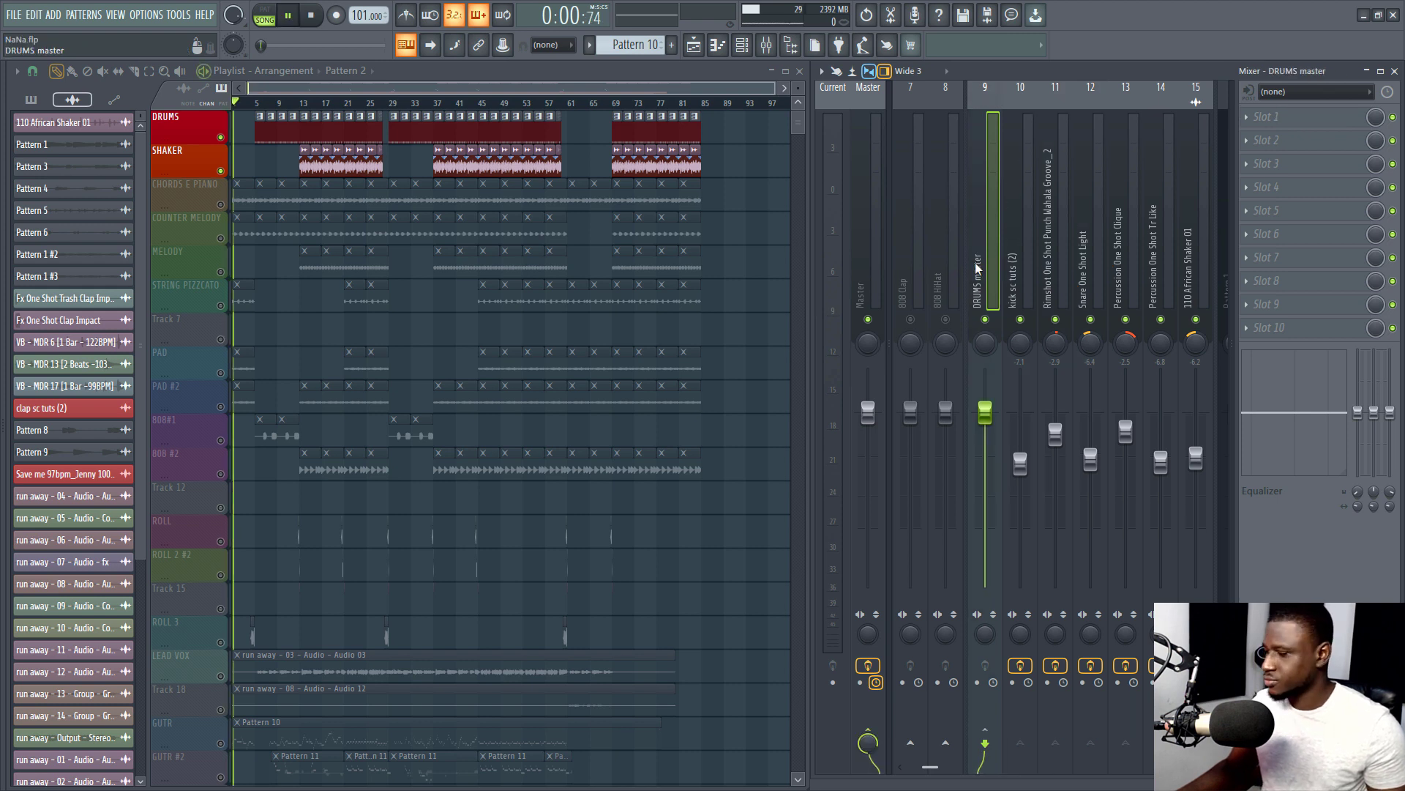
key("space")
left_click(292, 110)
key("space")
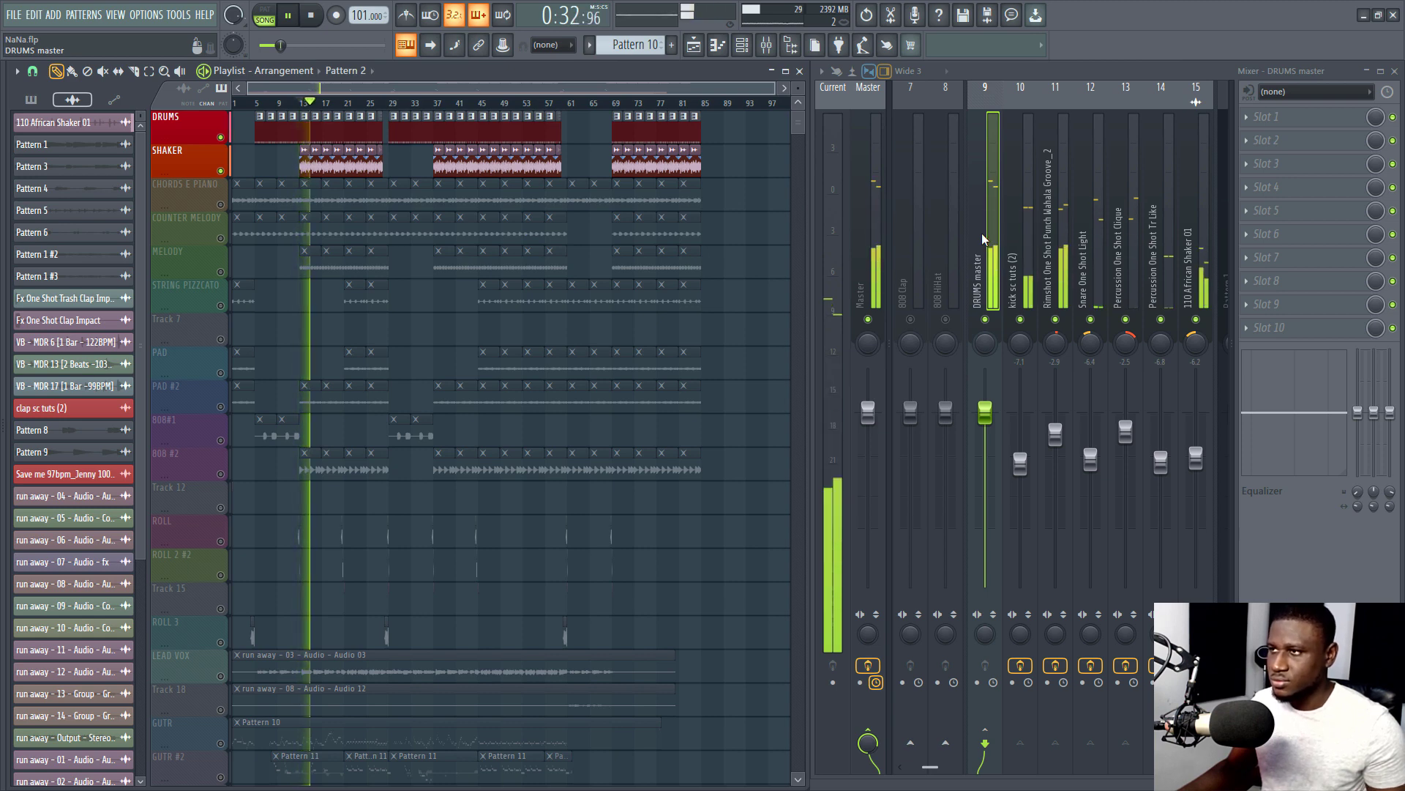
key("space")
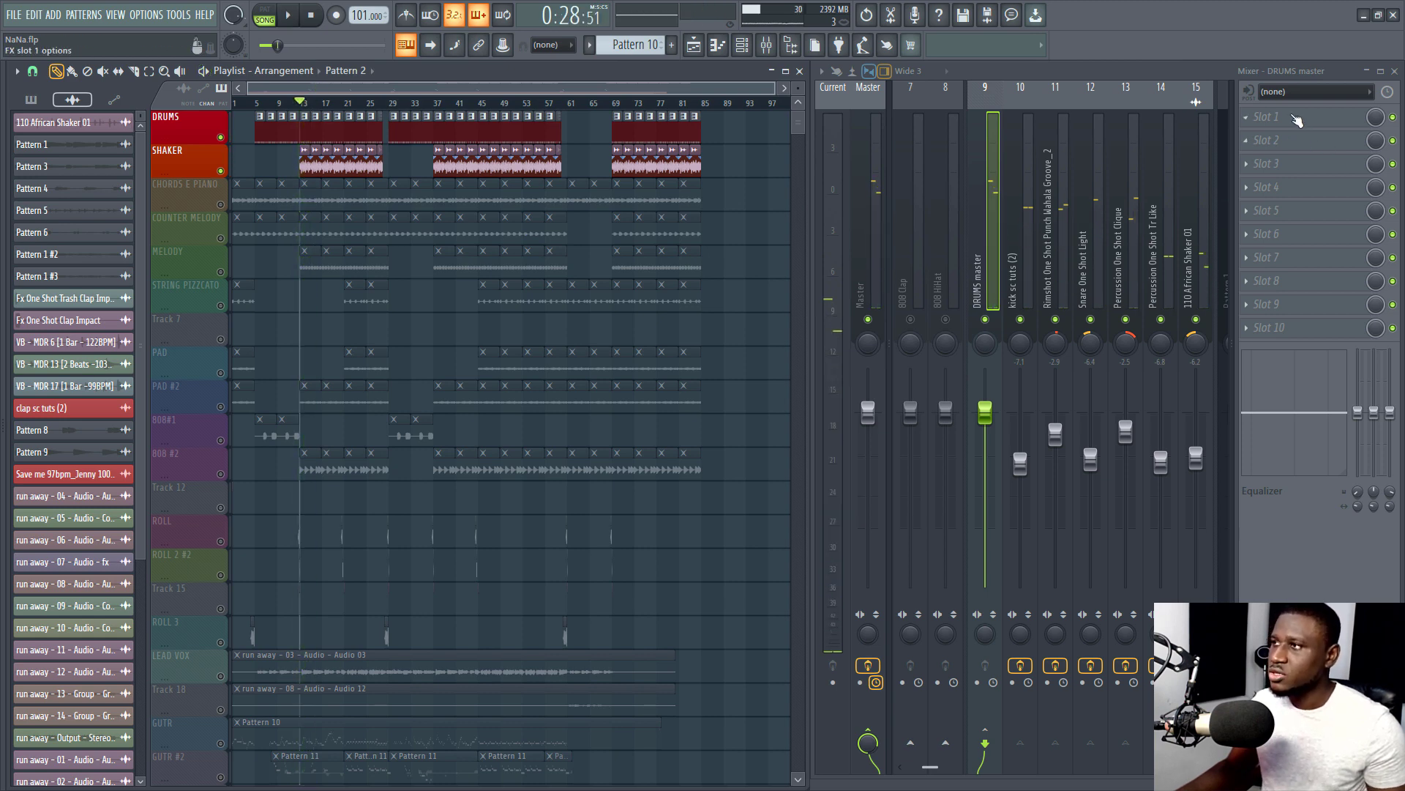
Load the CLA-76 Stereo compressor through WaveShell1-VST 10.0 in the first effect slot of DRUMS master
left_click(1266, 117)
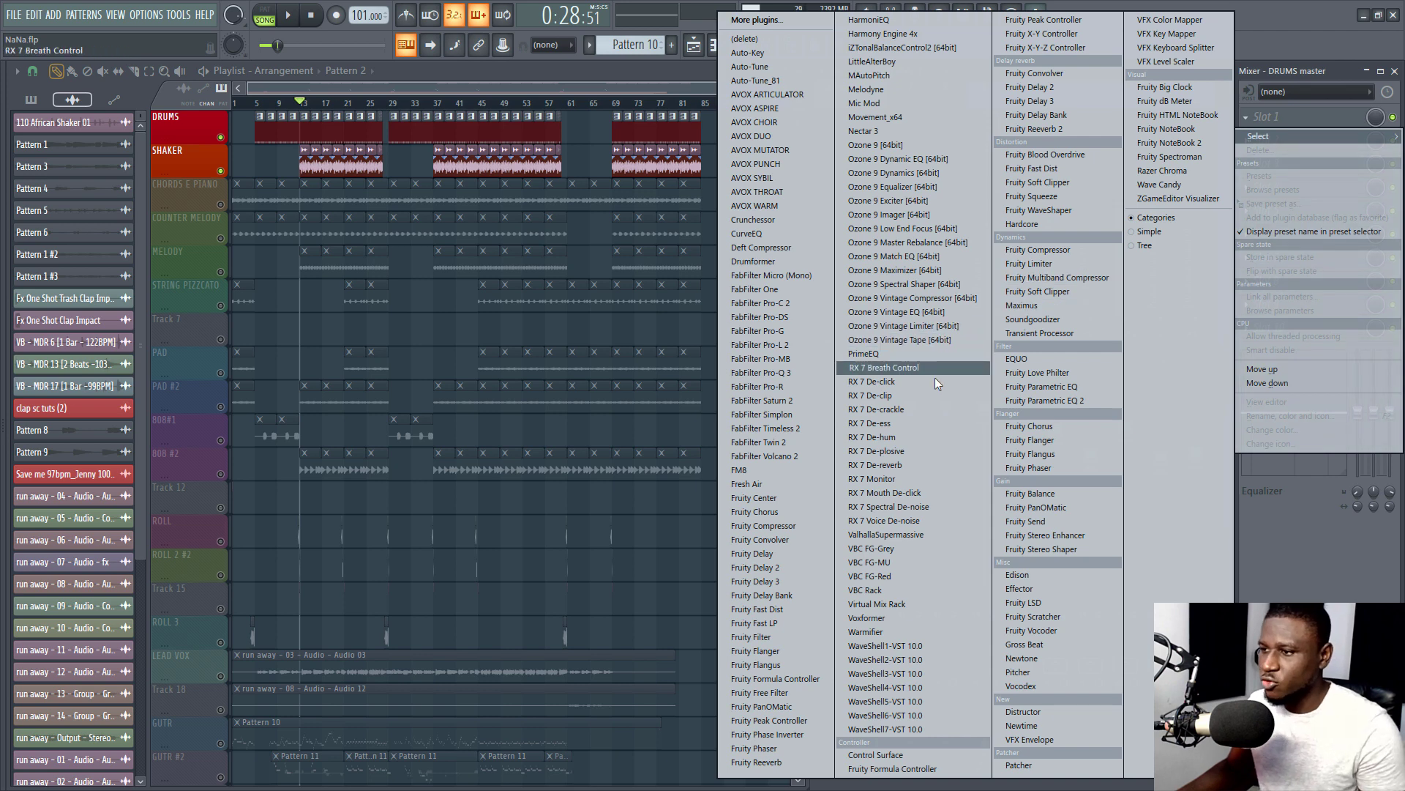
left_click(894, 650)
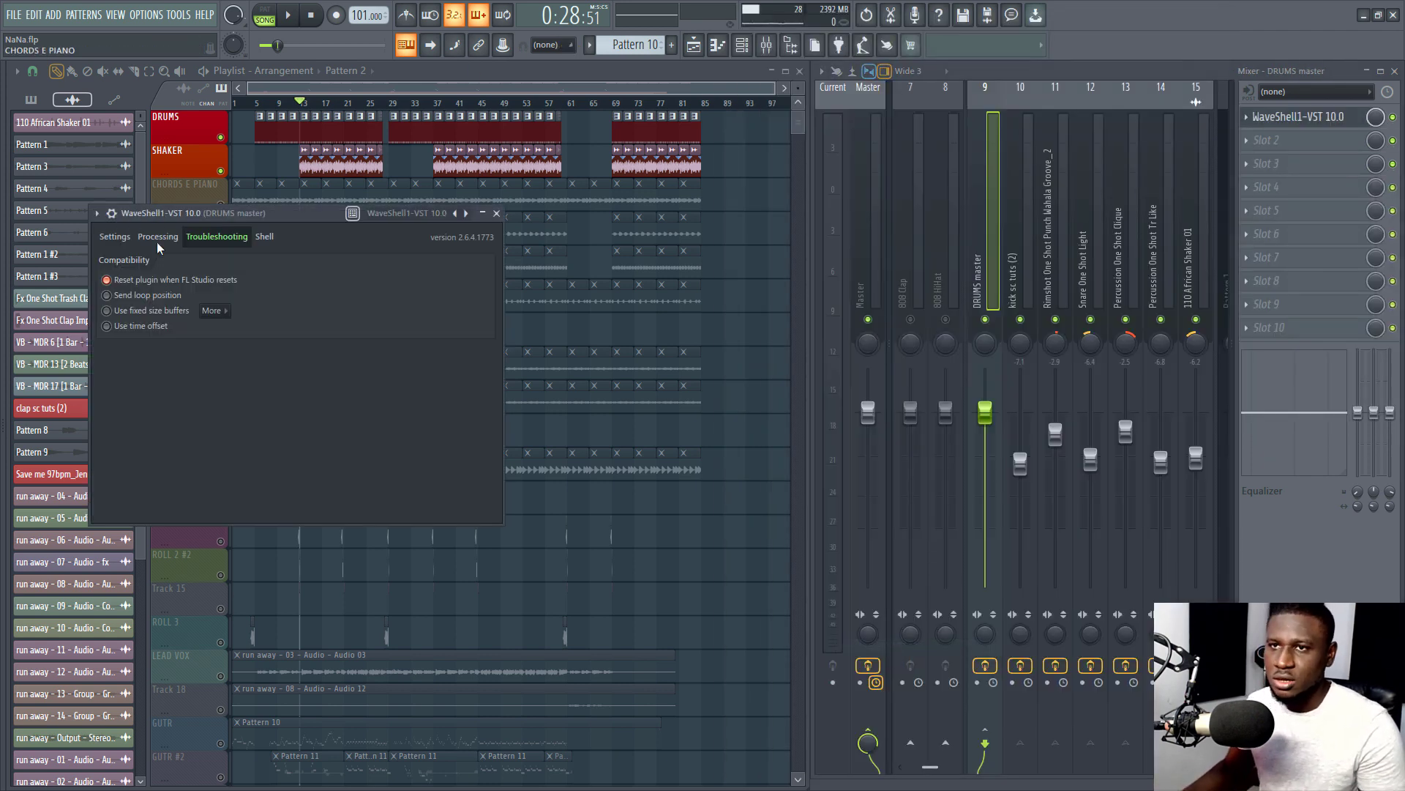
left_click(261, 238)
left_click(222, 305)
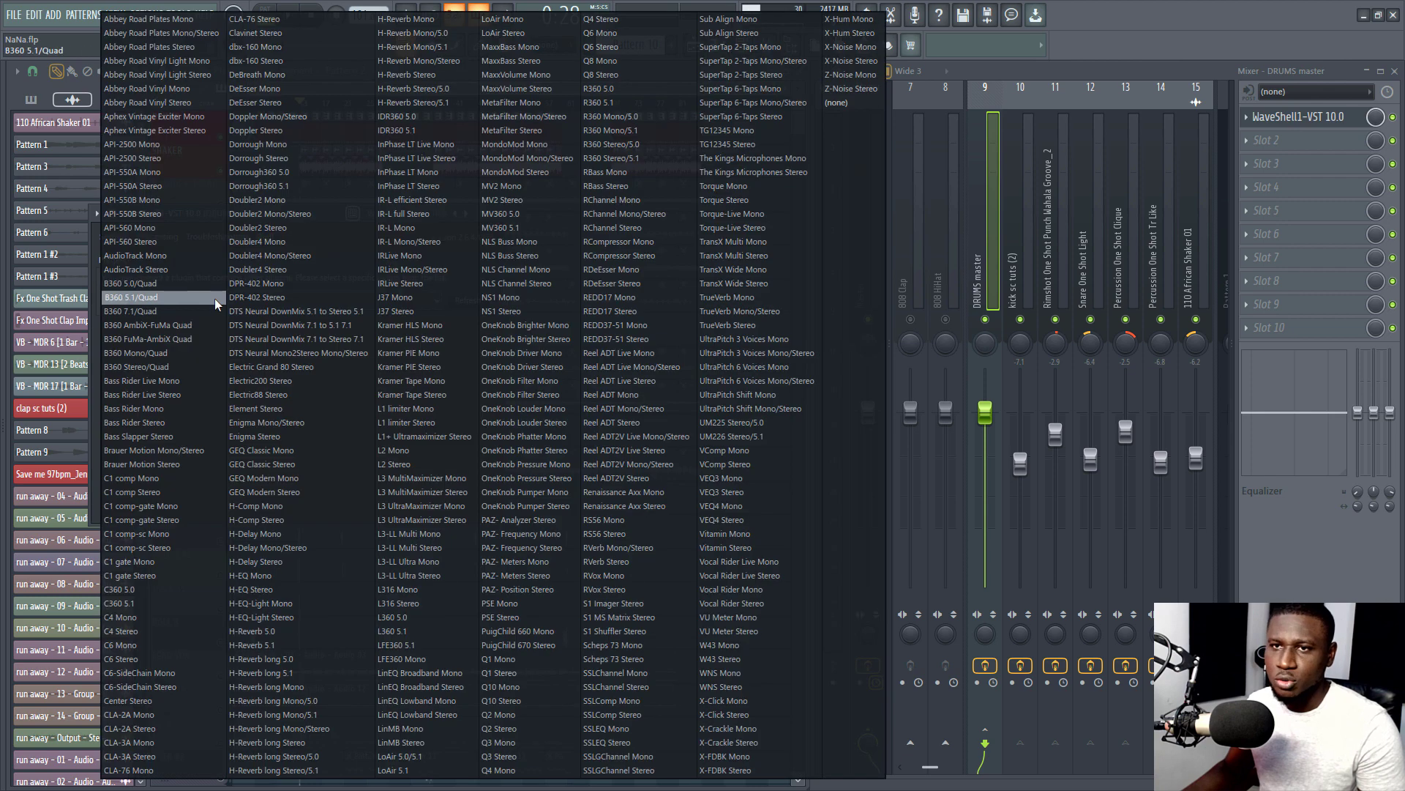
left_click(300, 20)
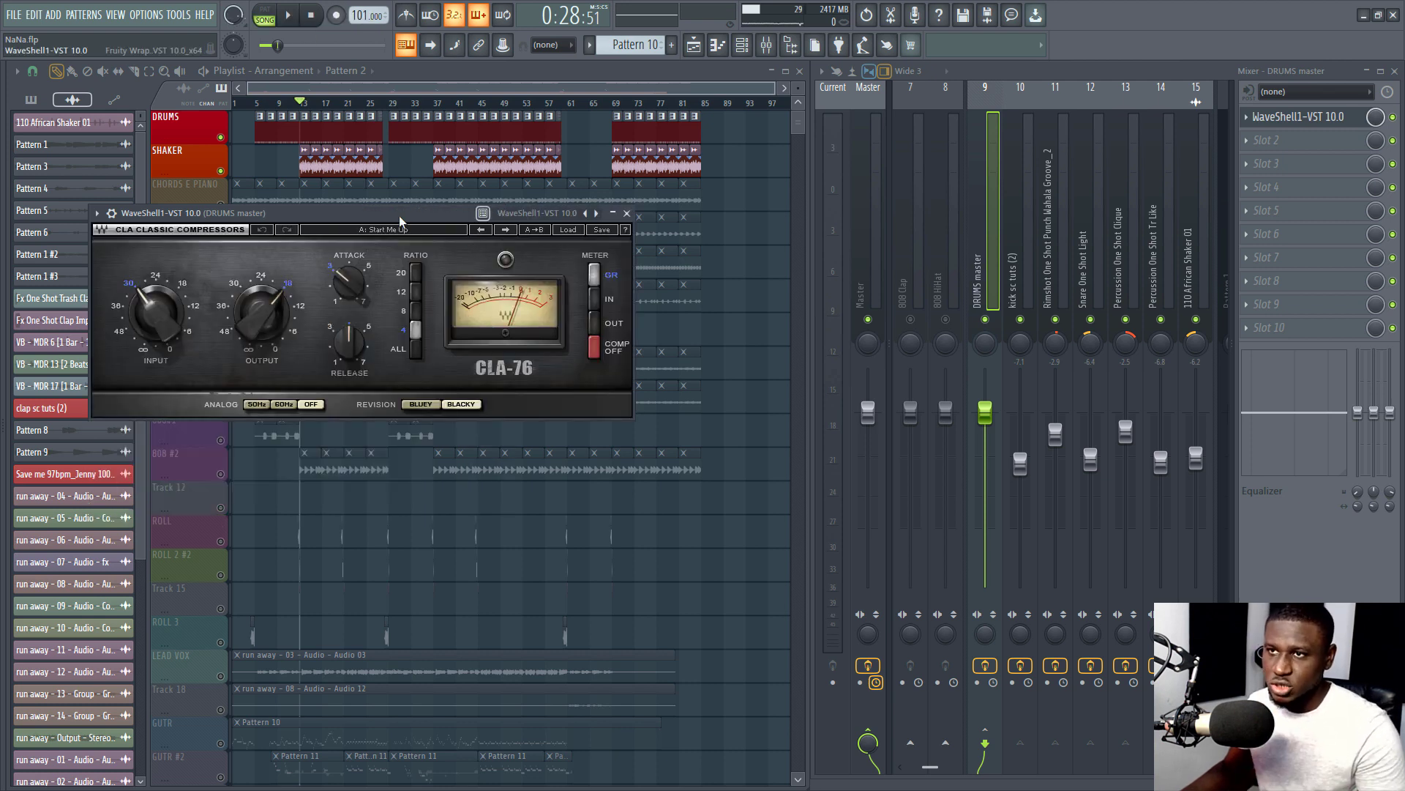
left_click_drag(400, 218, 585, 212)
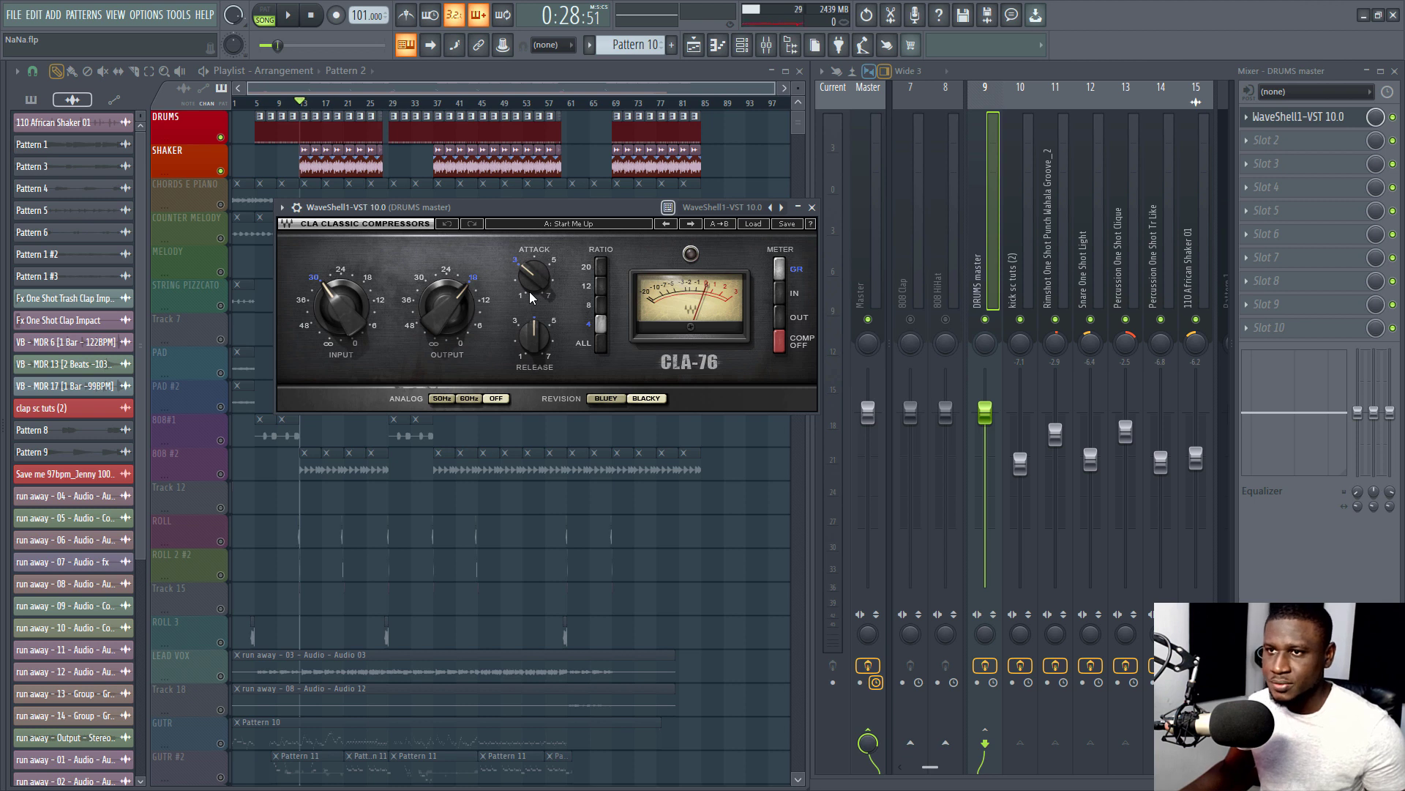
Set the CLA-76 input to about 24 on DRUMS master while the drums play
key("space")
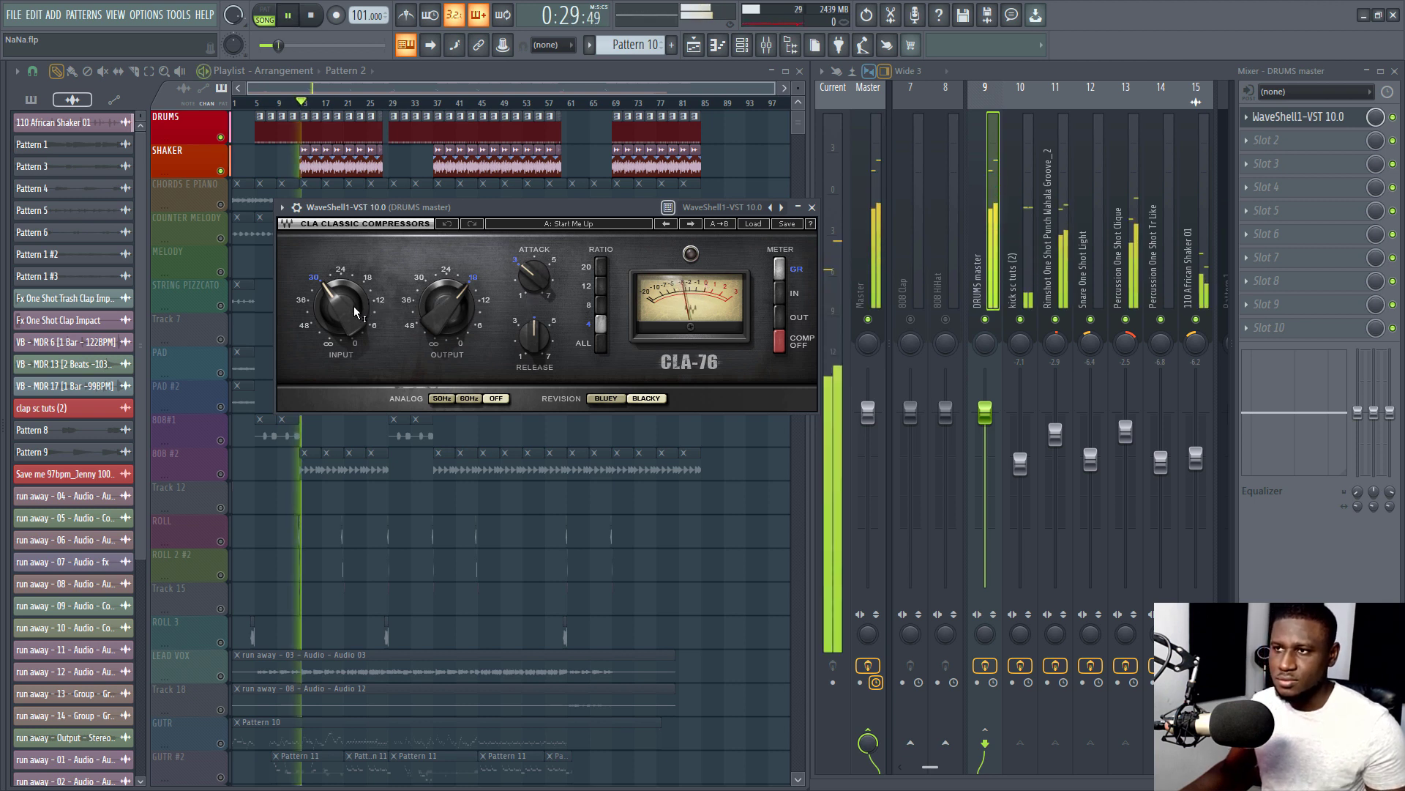
left_click_drag(357, 312, 356, 291)
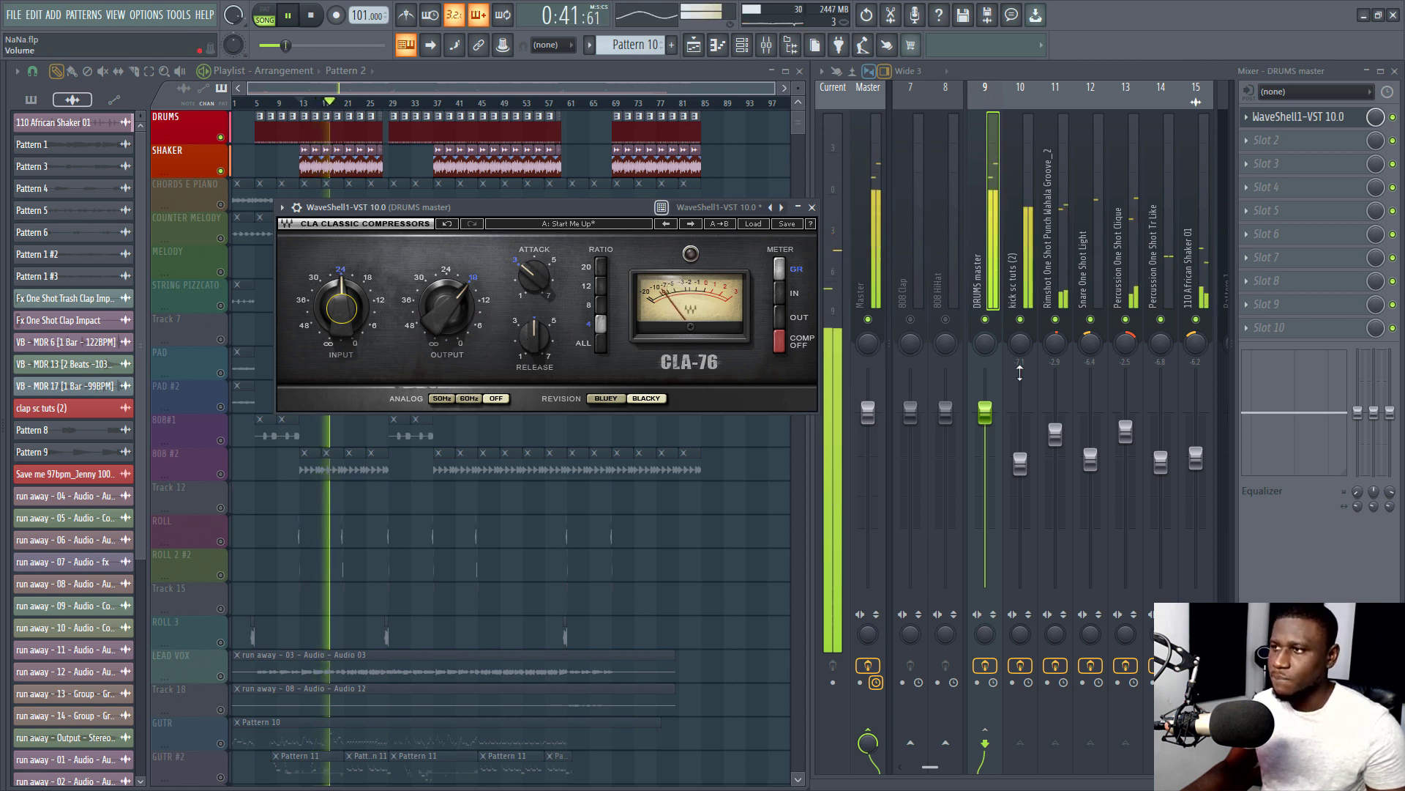
key("space")
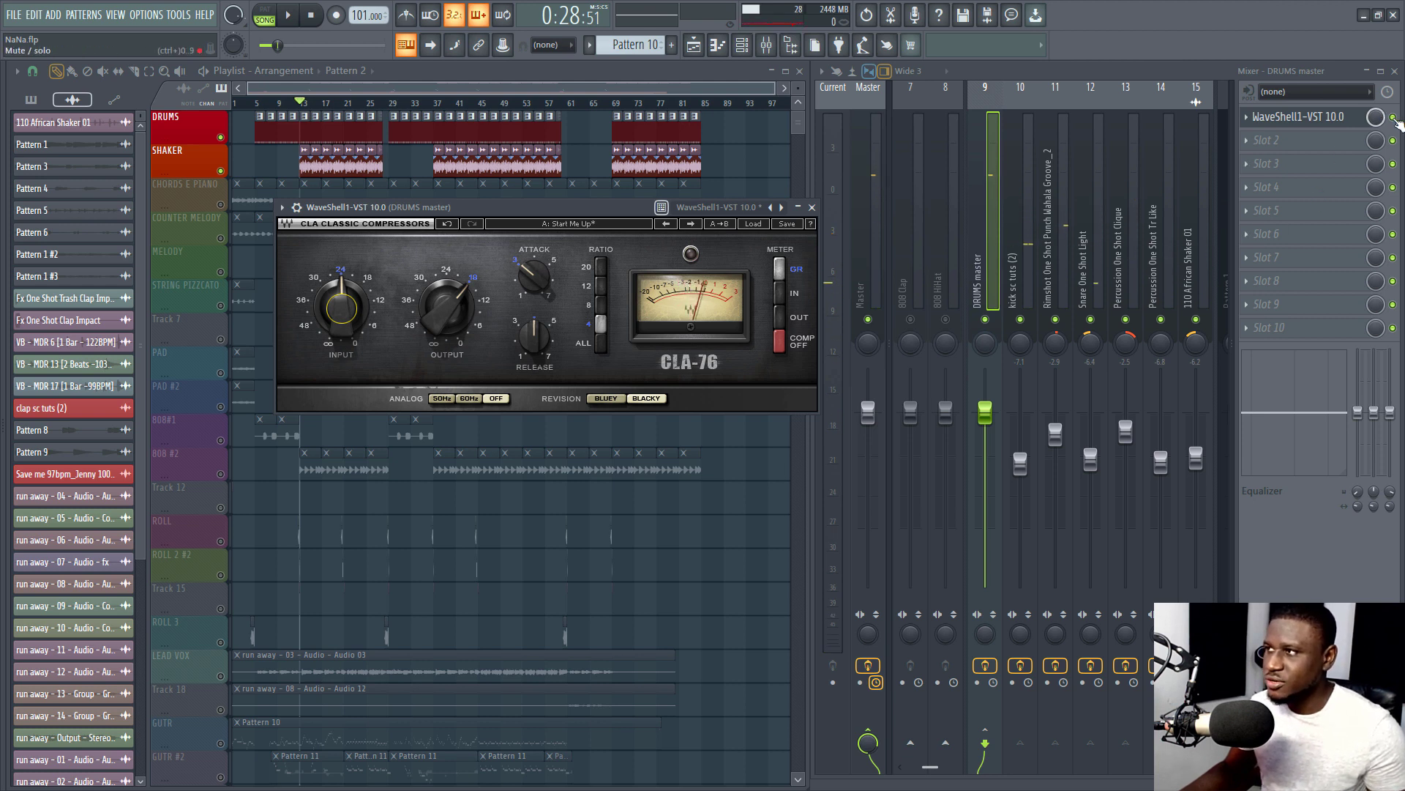
Compare the drum playback with the CLA-76 bypassed and enabled
key("space")
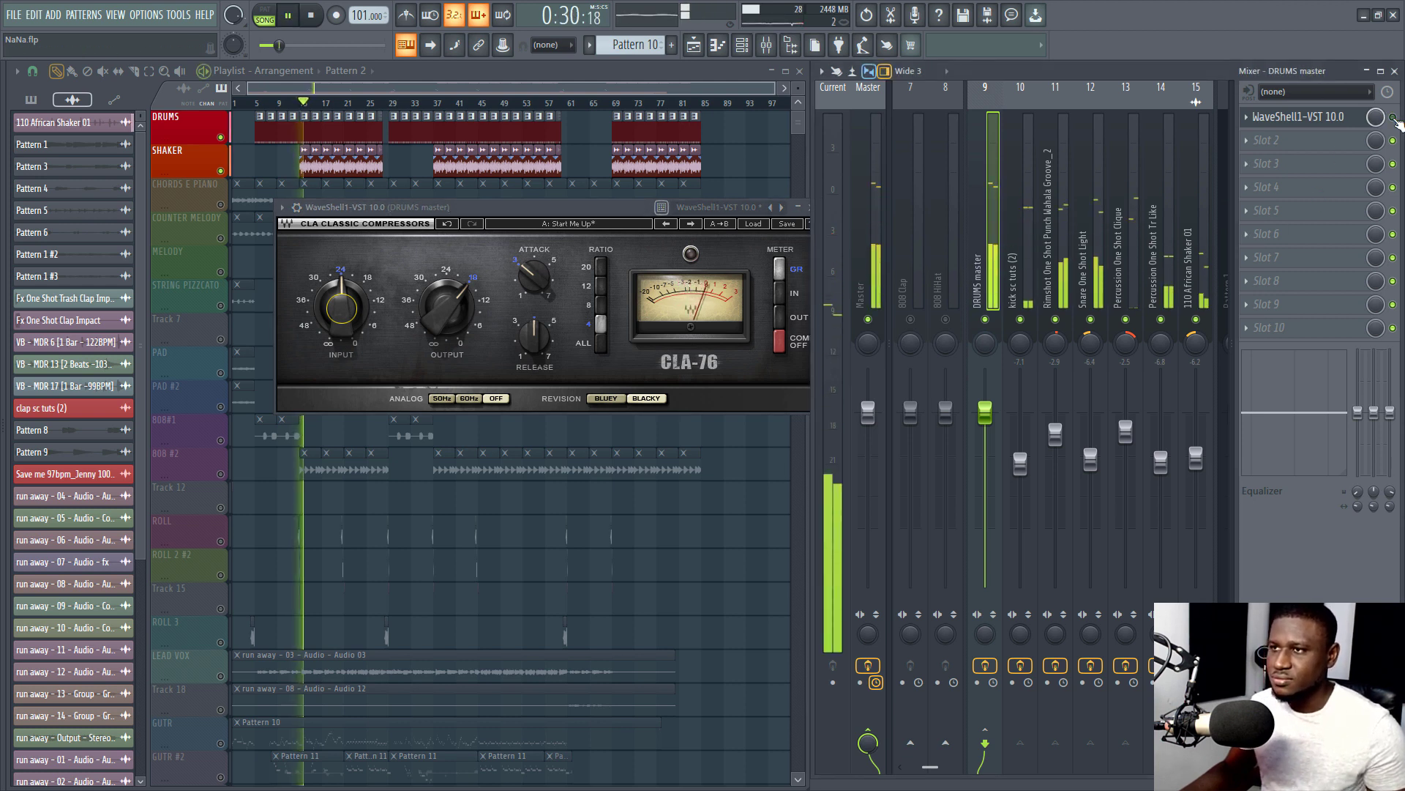
key("space")
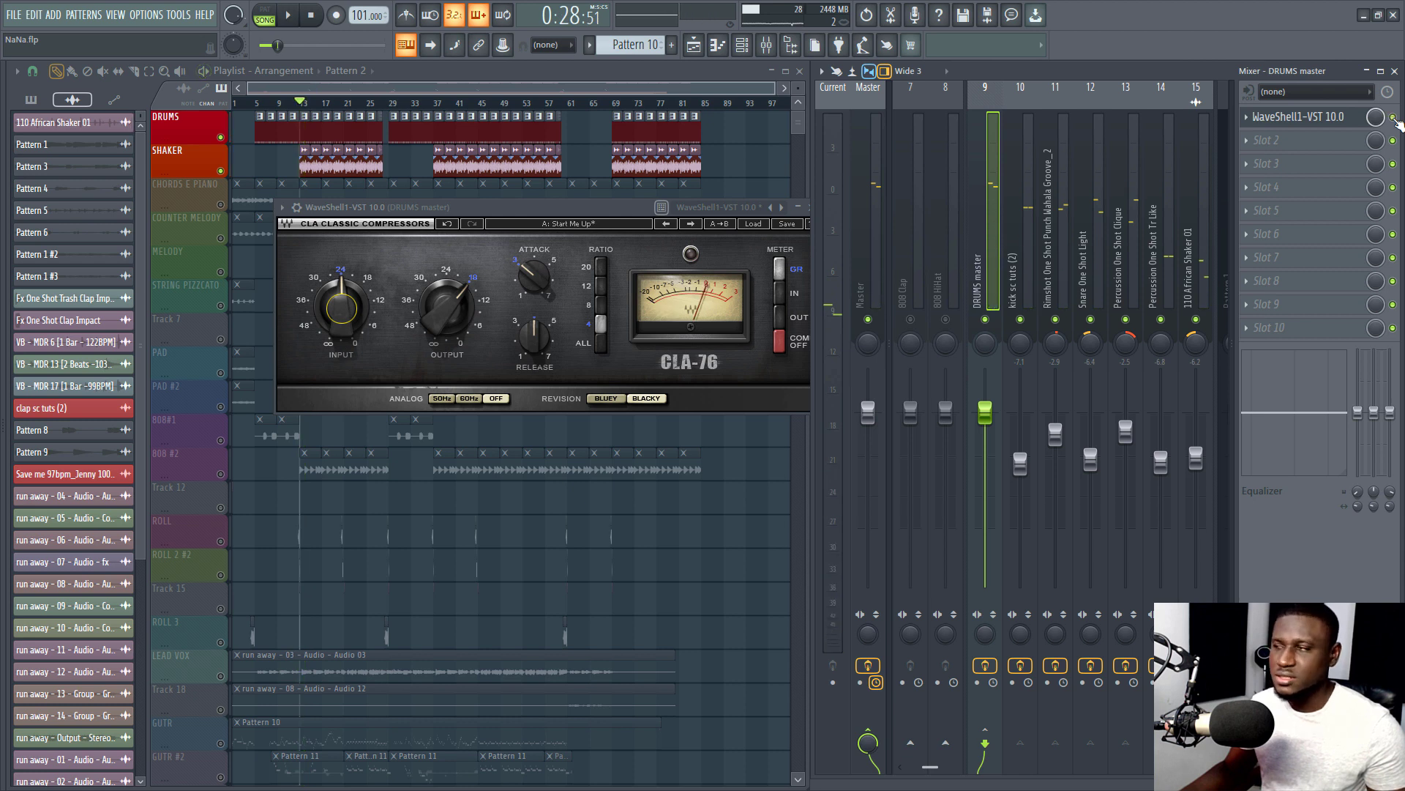
key("space")
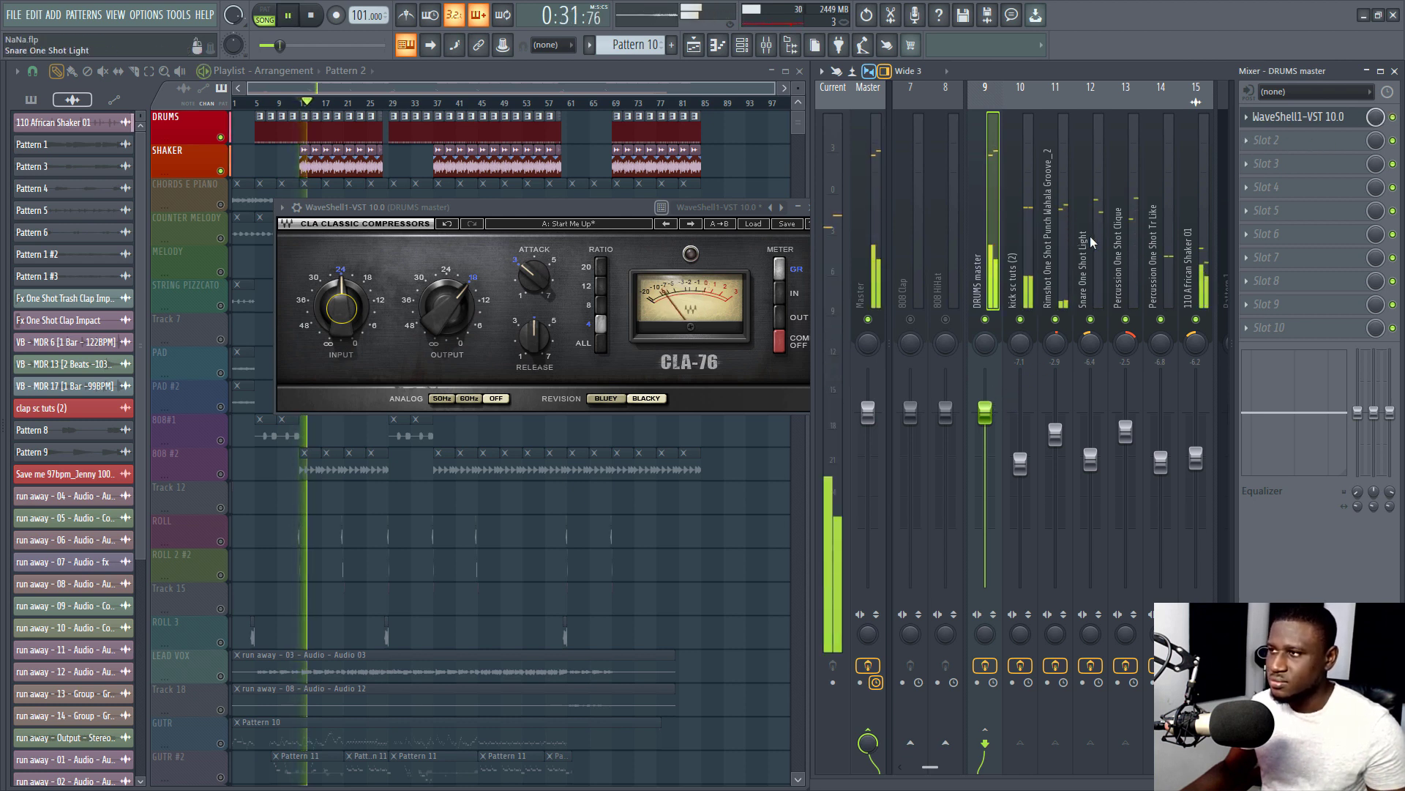
key("space")
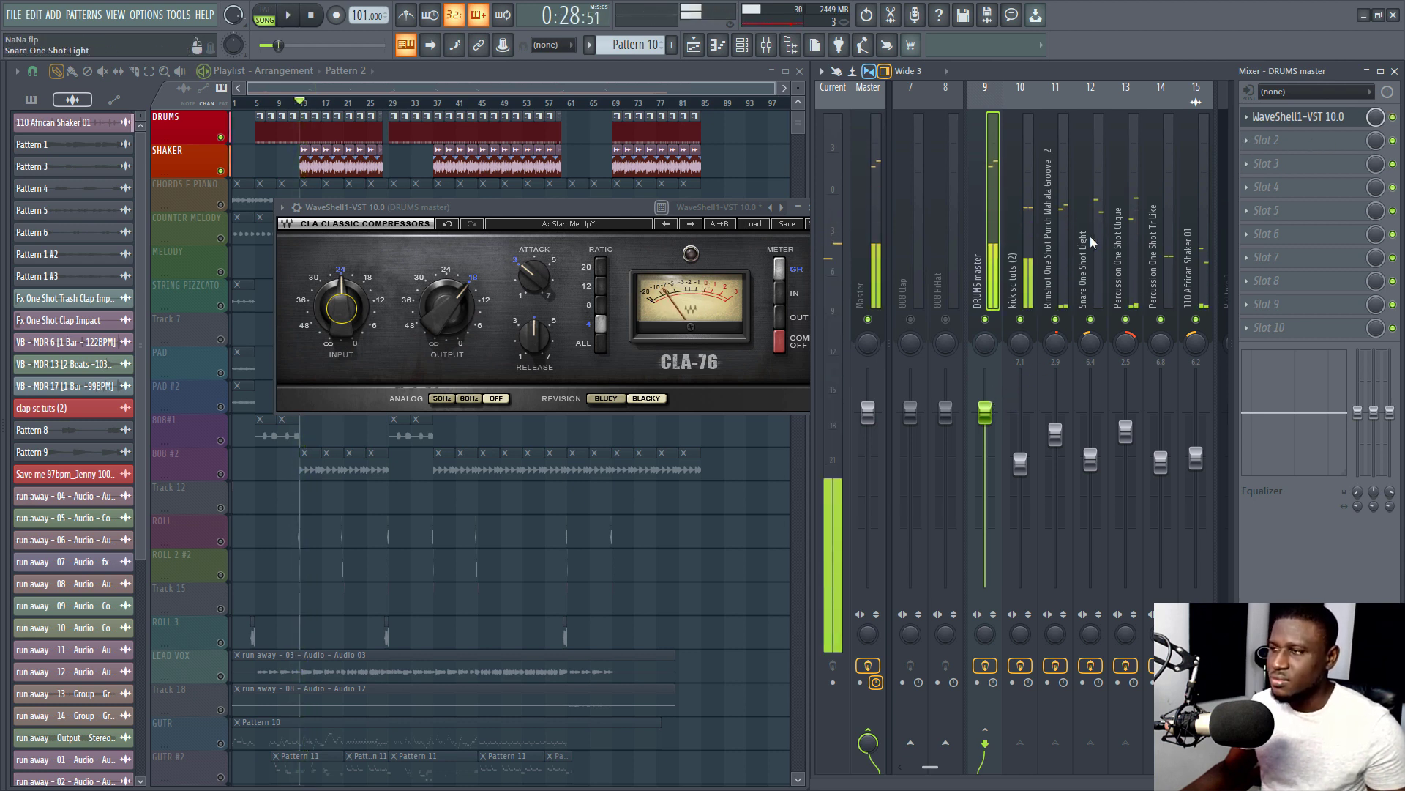
scroll(1090, 235, "down", 1)
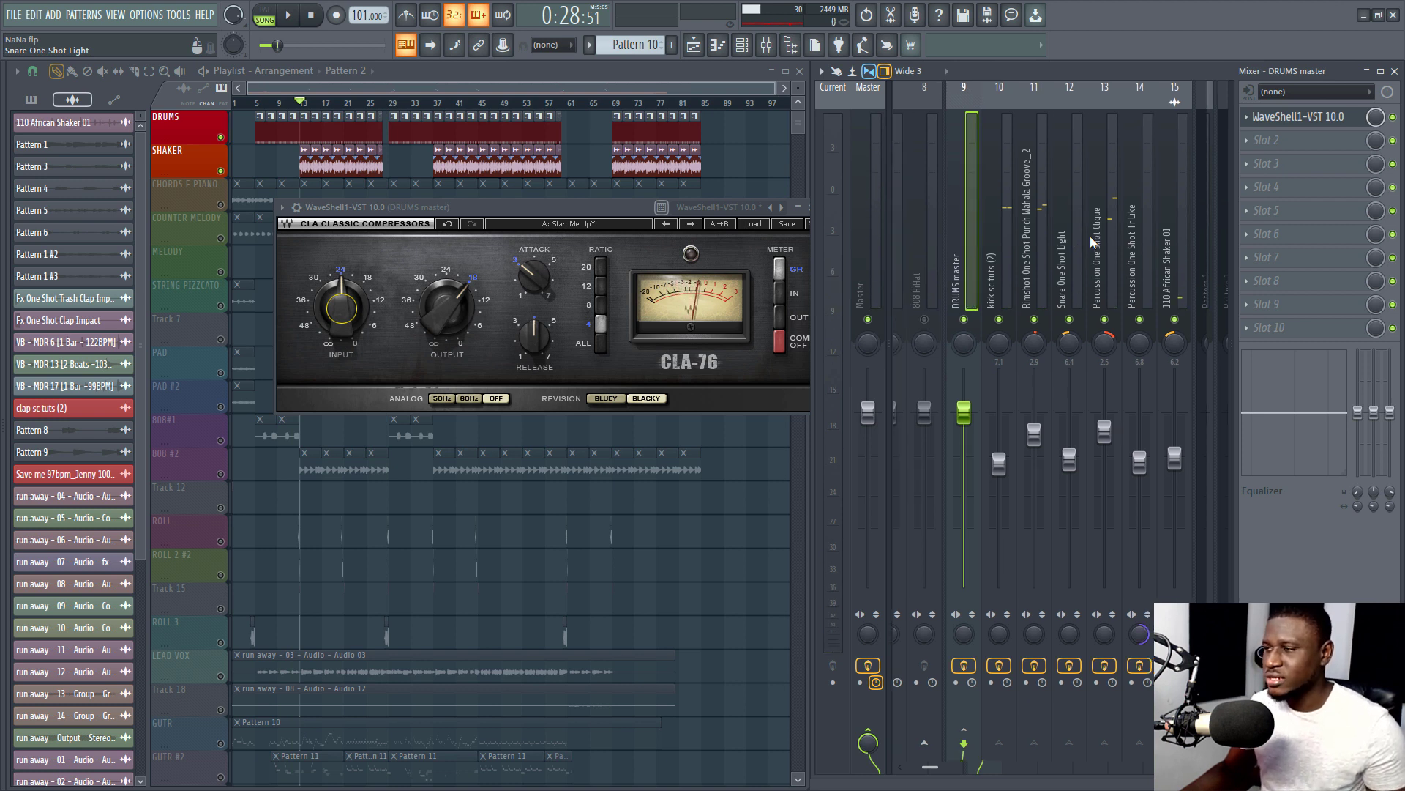
scroll(1091, 236, "up", 1)
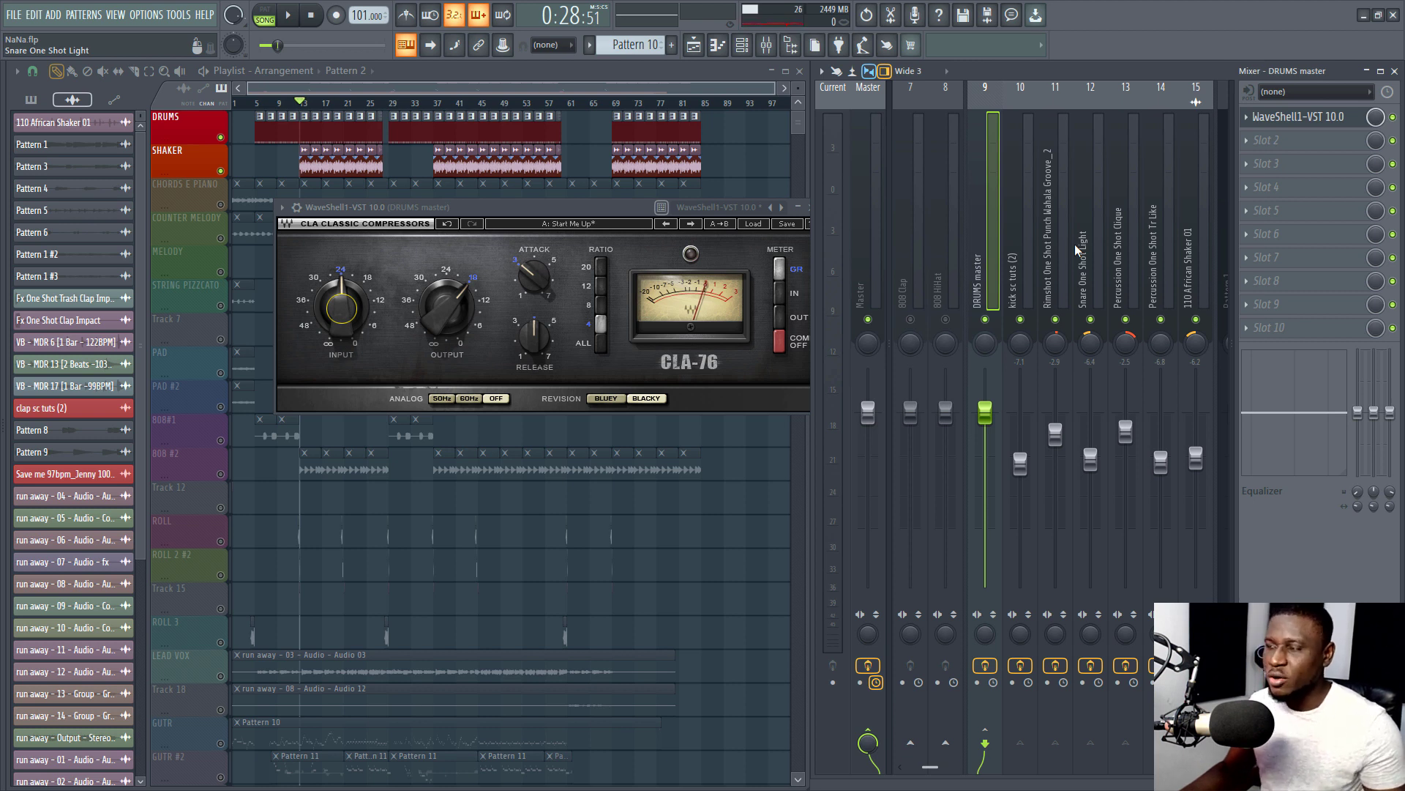
Lower the Rimshot fader to about -3.7 dB and the kick fader to about -11.1 dB during playback
left_click(1065, 255)
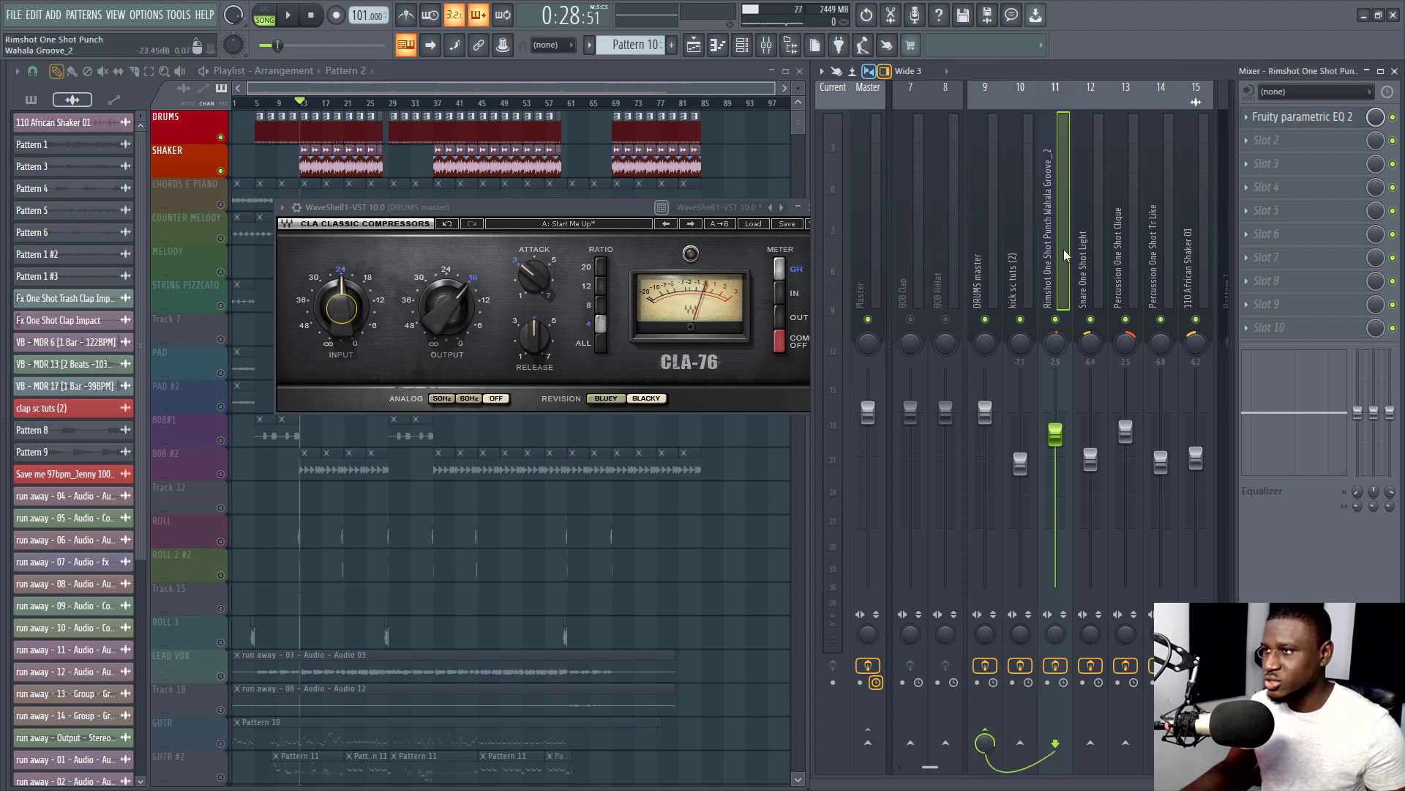
key("space")
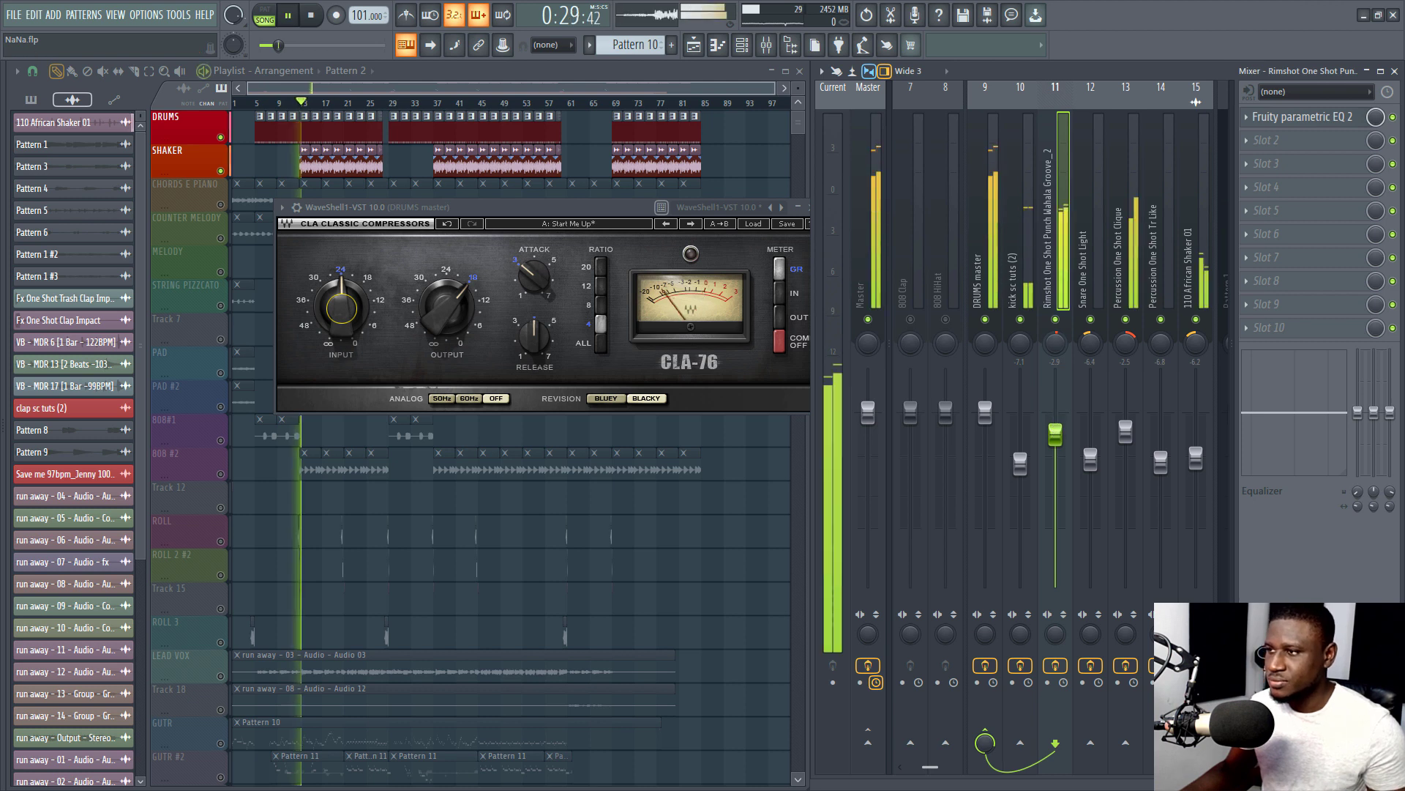
left_click_drag(1055, 394, 1055, 401)
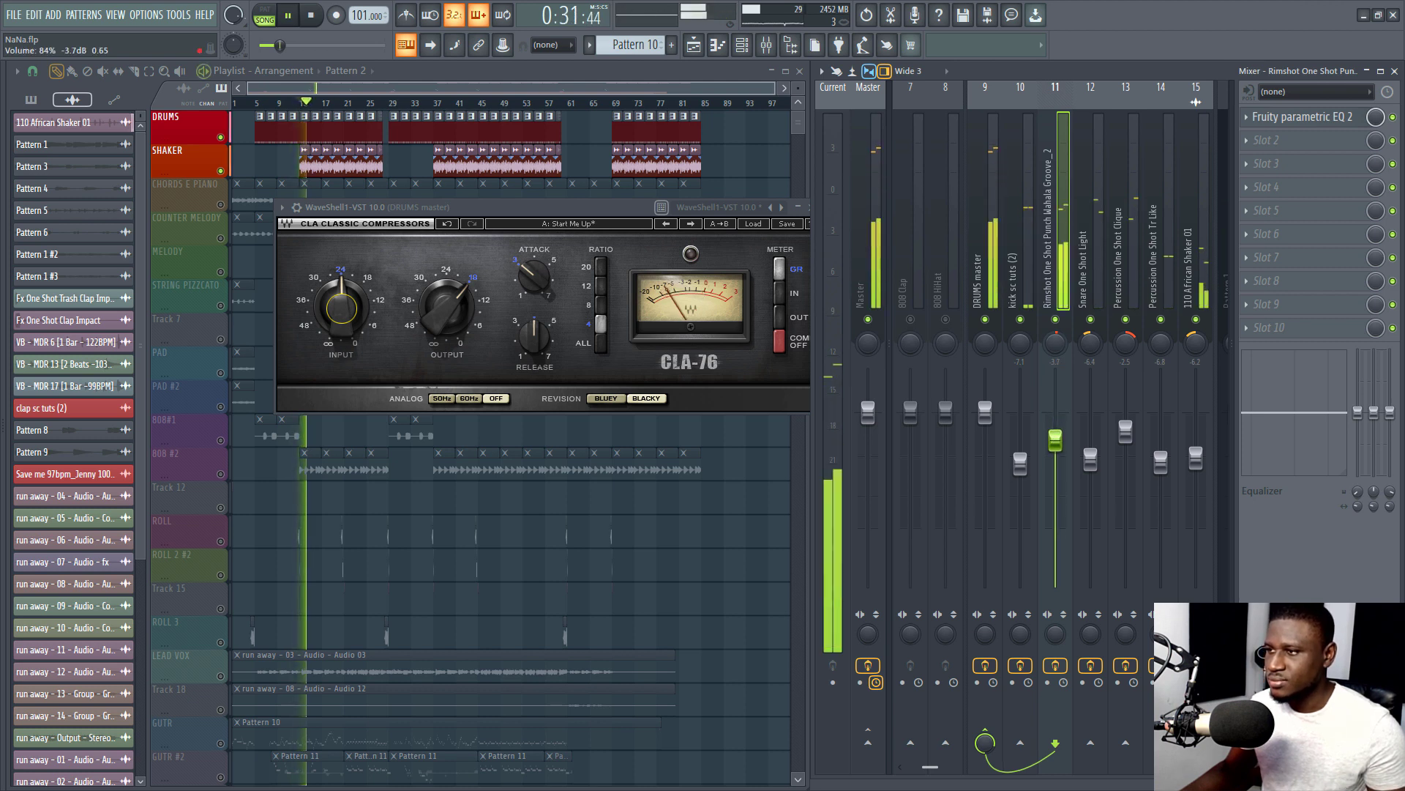
left_click_drag(1019, 461, 1020, 491)
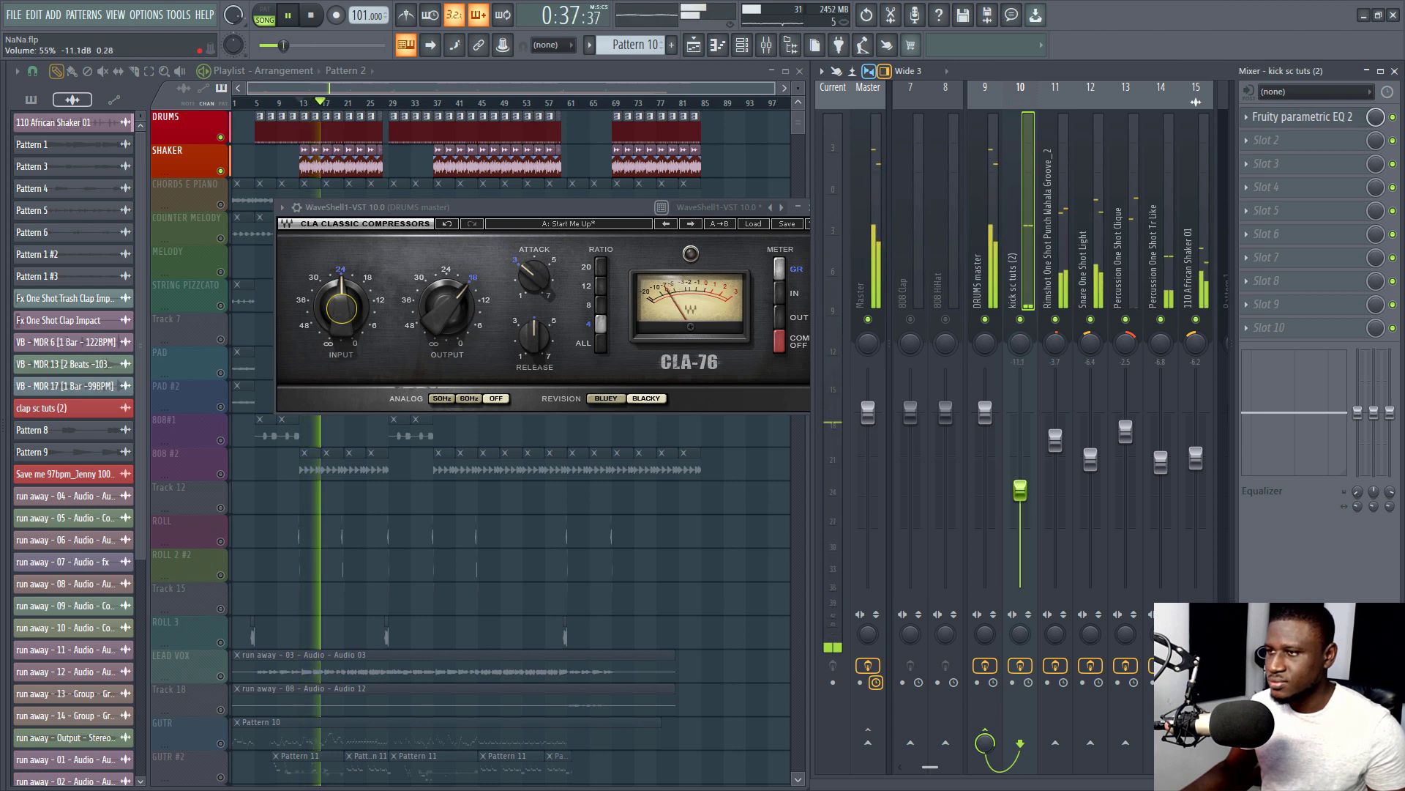
scroll(1060, 260, "down", 3)
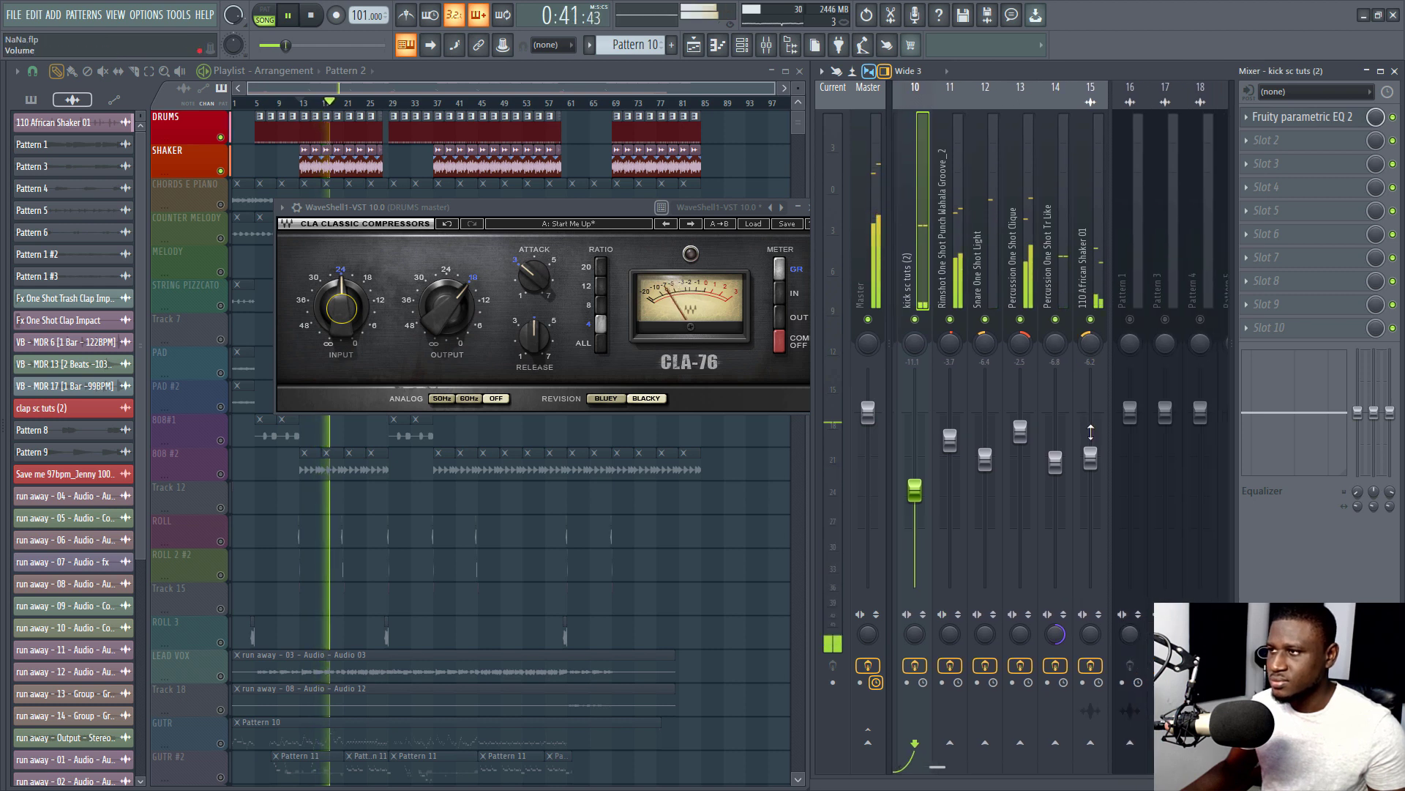
Lower the Rimshot fader to about -5.1 dB and the 110 African Shaker fader to about -8.8 dB during playback
left_click_drag(950, 439, 950, 447)
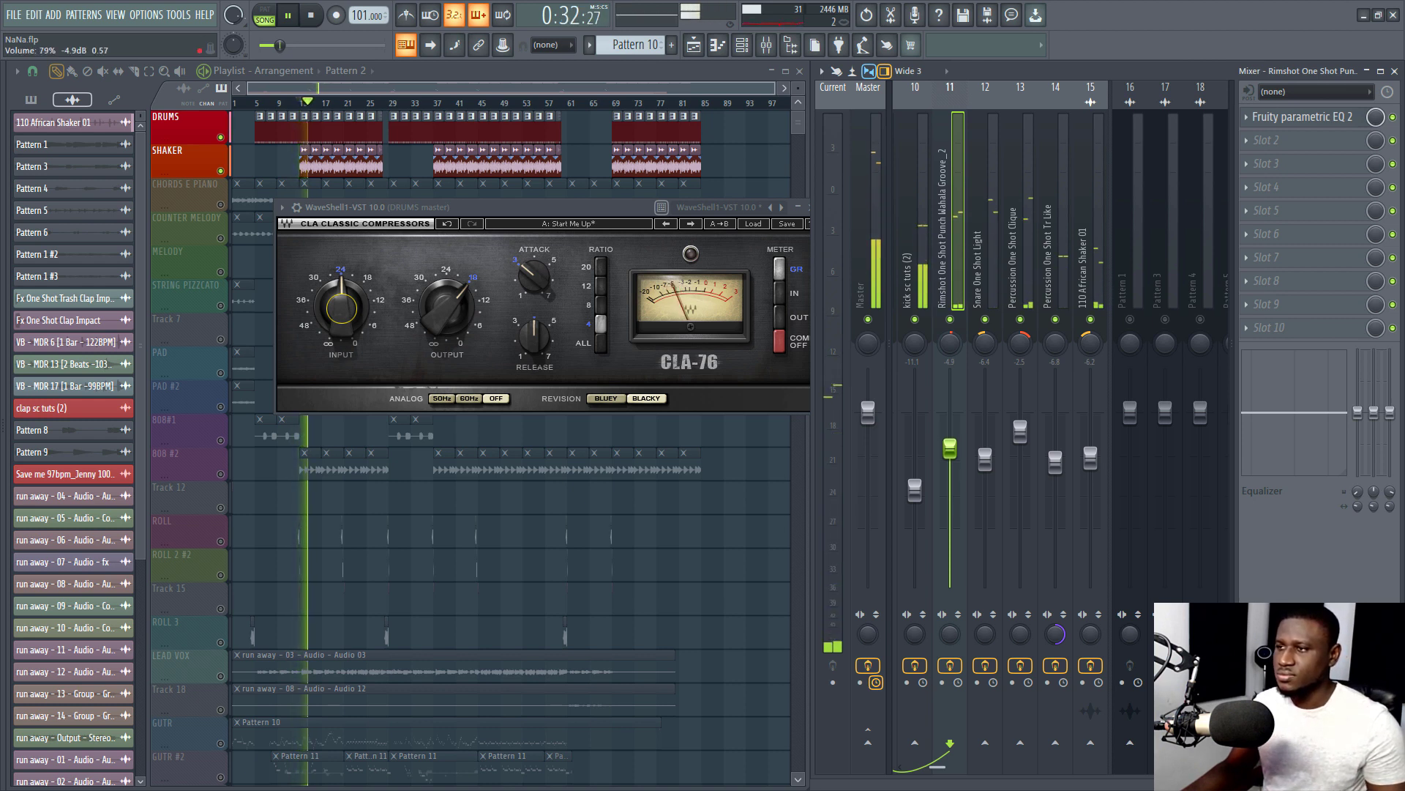
left_click_drag(950, 457, 950, 451)
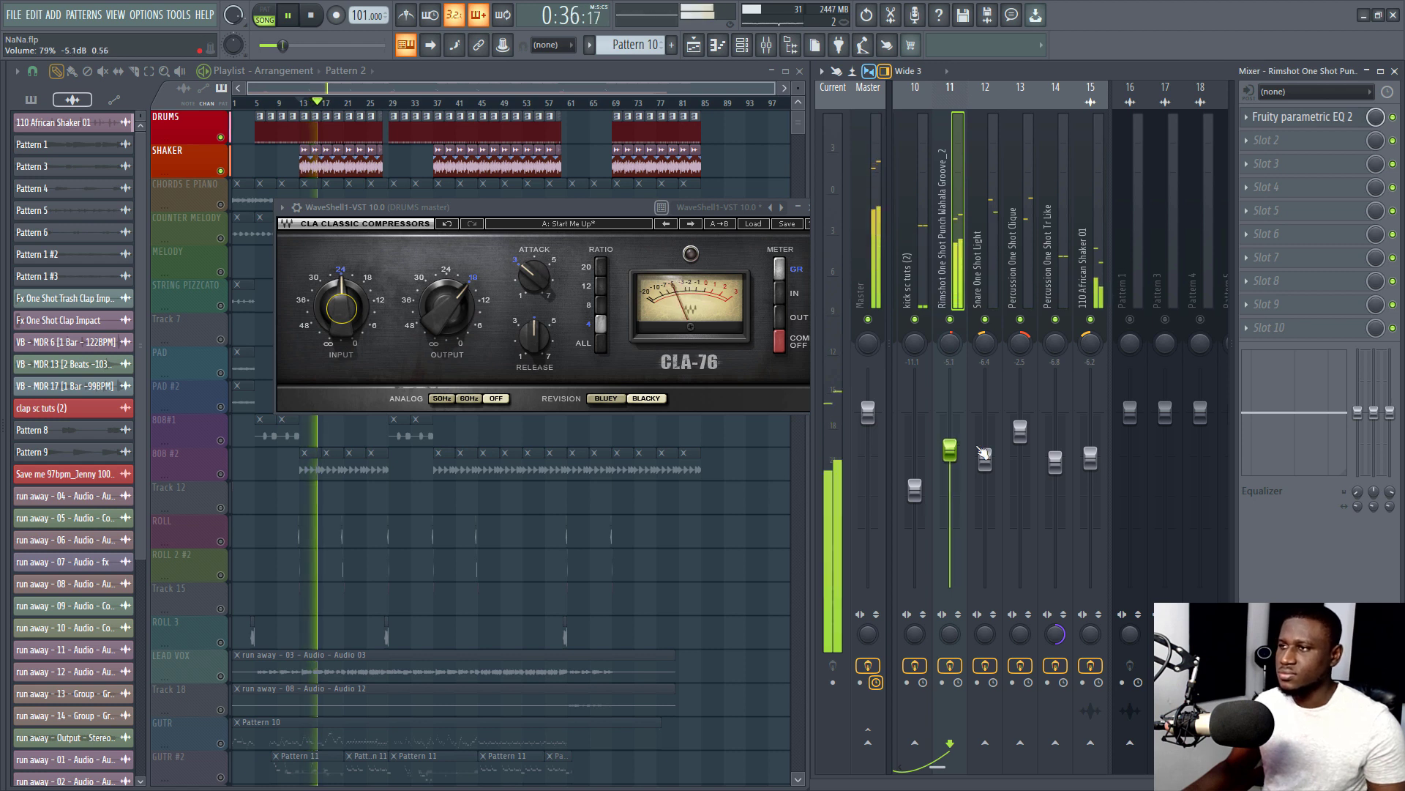
left_click_drag(1090, 456, 1090, 475)
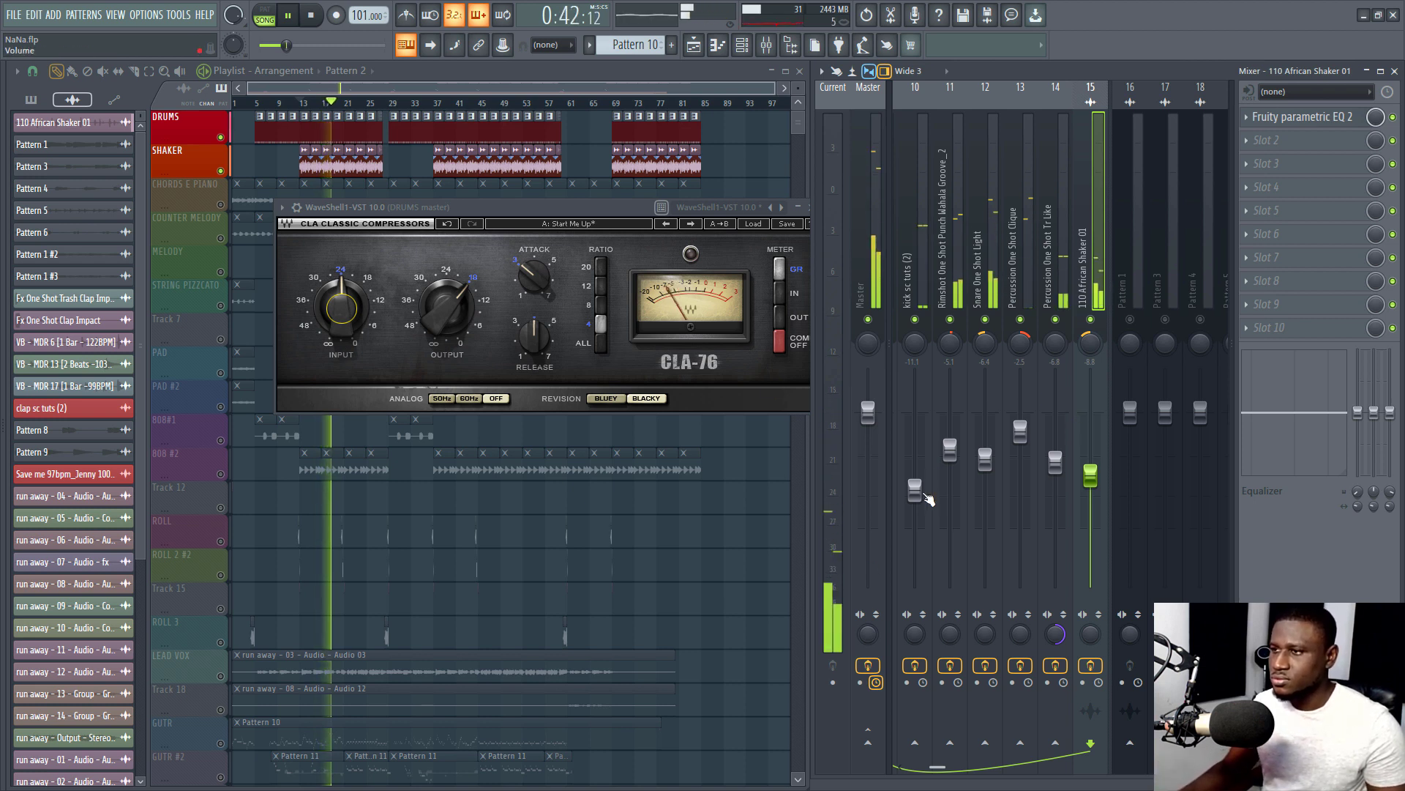
Lower the kick fader to about -13.0 dB while the drums play
left_click_drag(914, 489, 915, 503)
left_click_drag(915, 570, 914, 502)
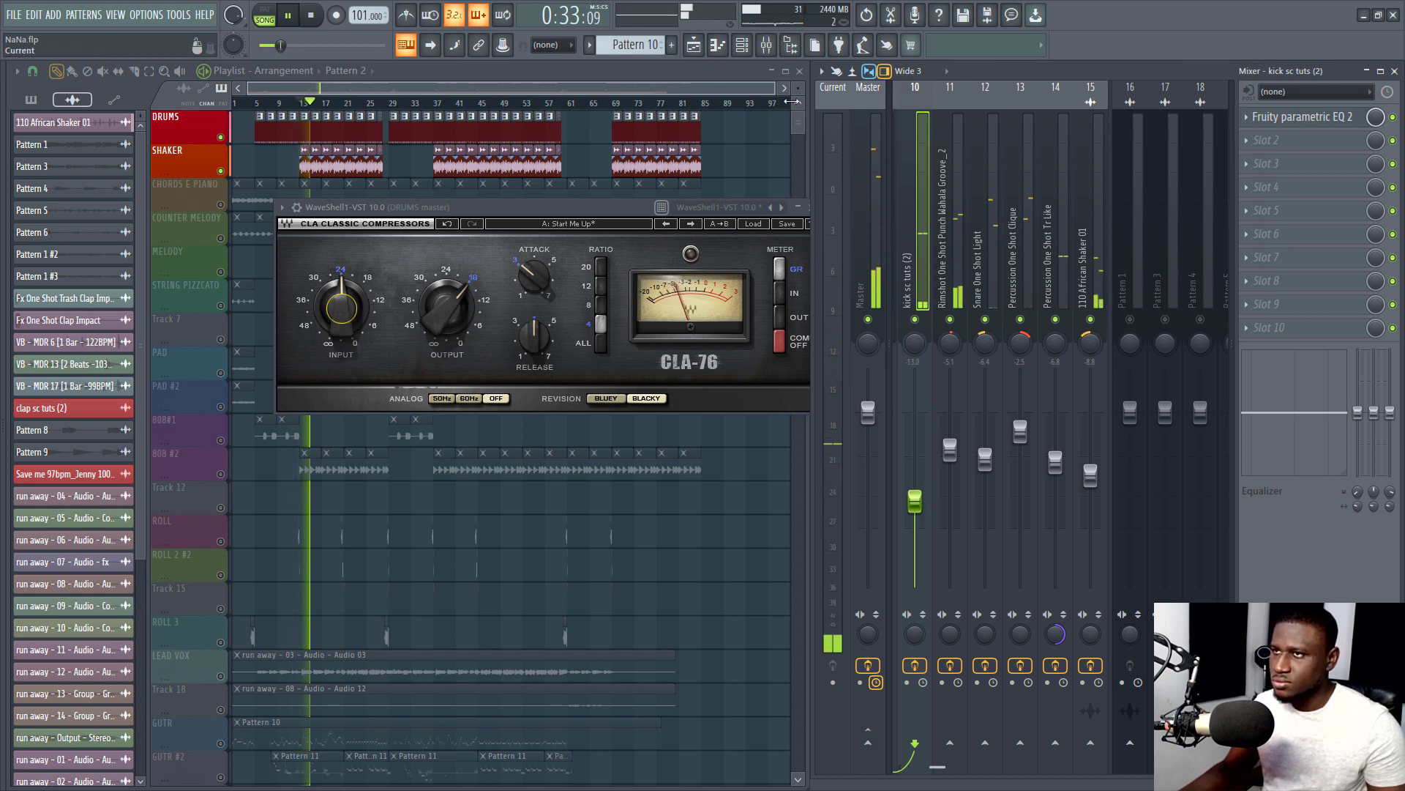
Inspect the sampler settings and channel options of kick sc tuts (2) in the channel rack
key("space")
left_click(742, 47)
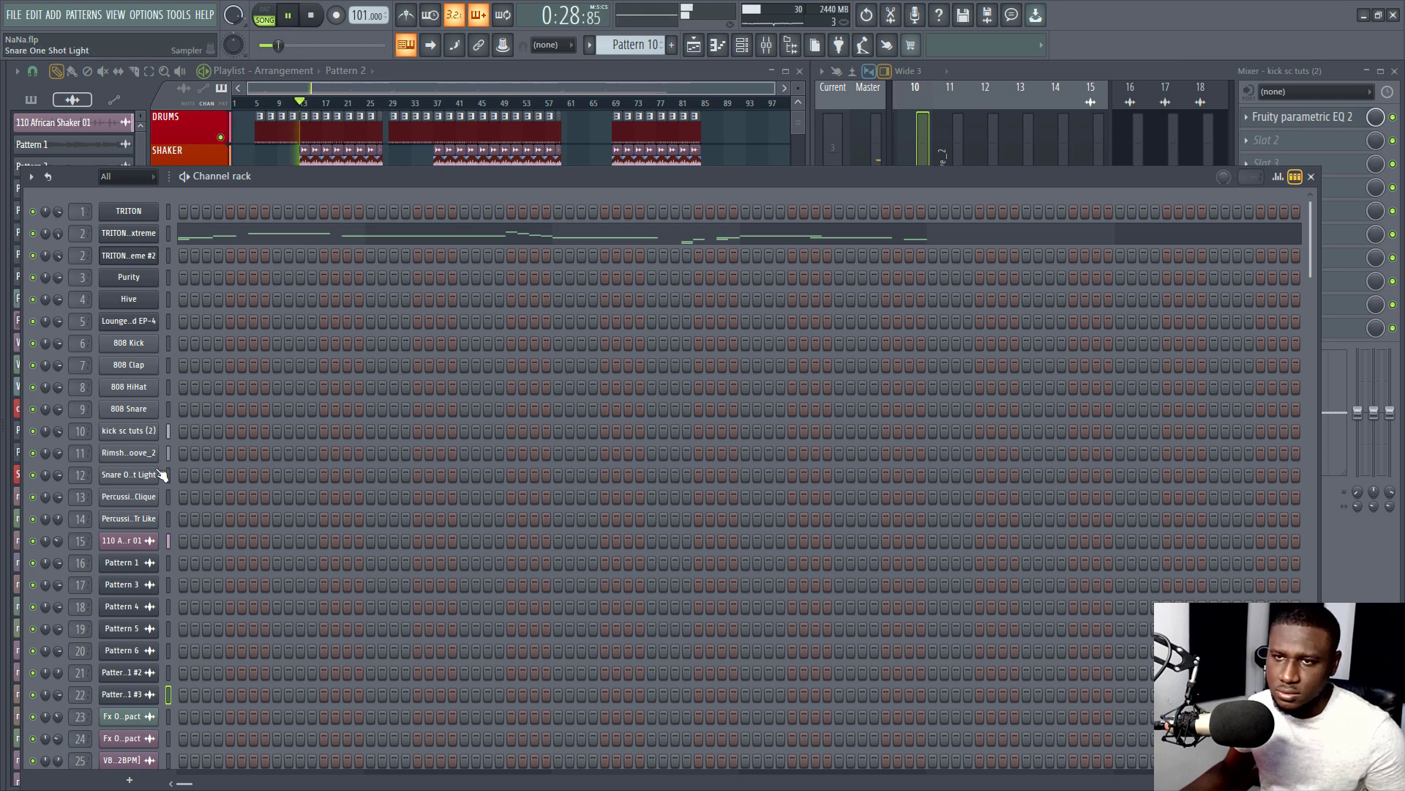
key("space")
left_click(128, 431)
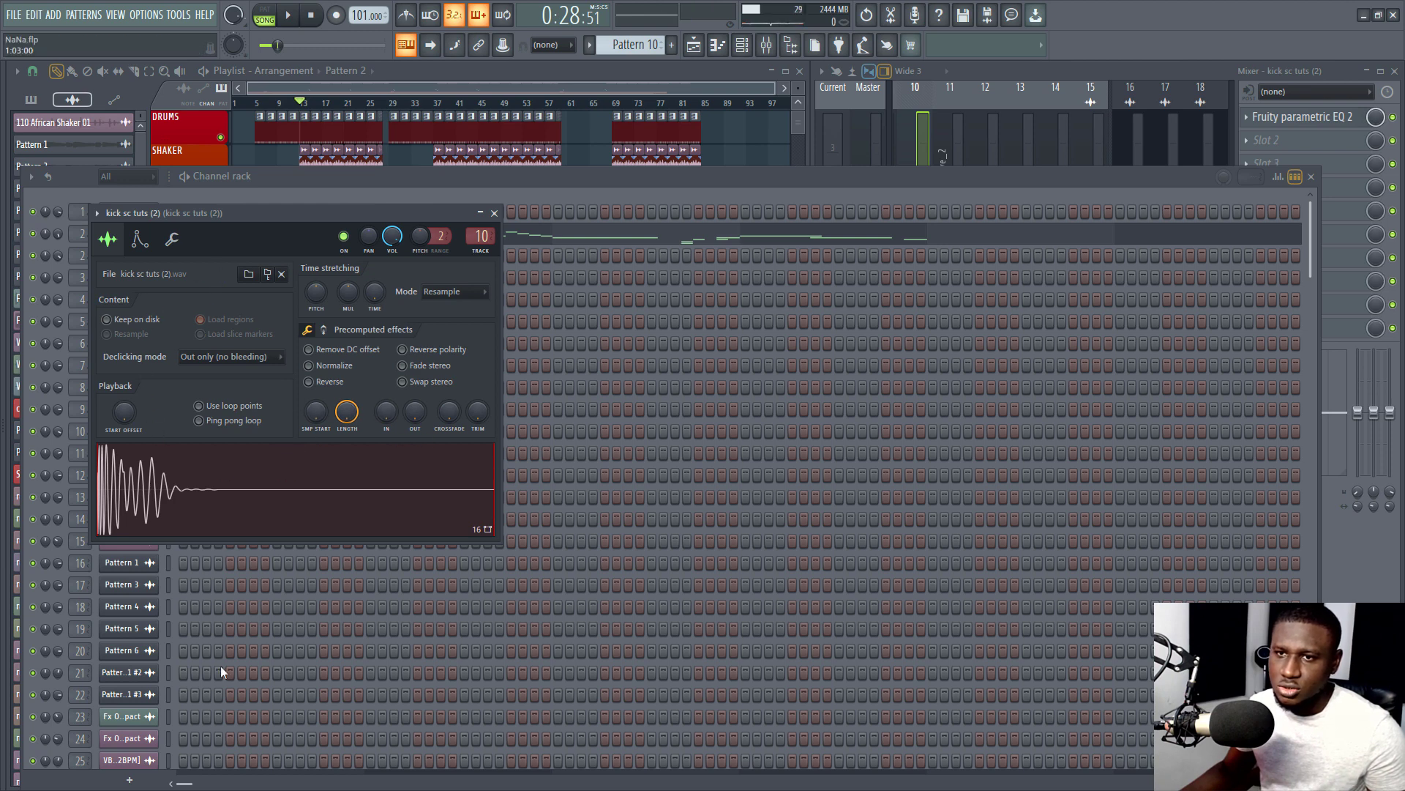
left_click(495, 212)
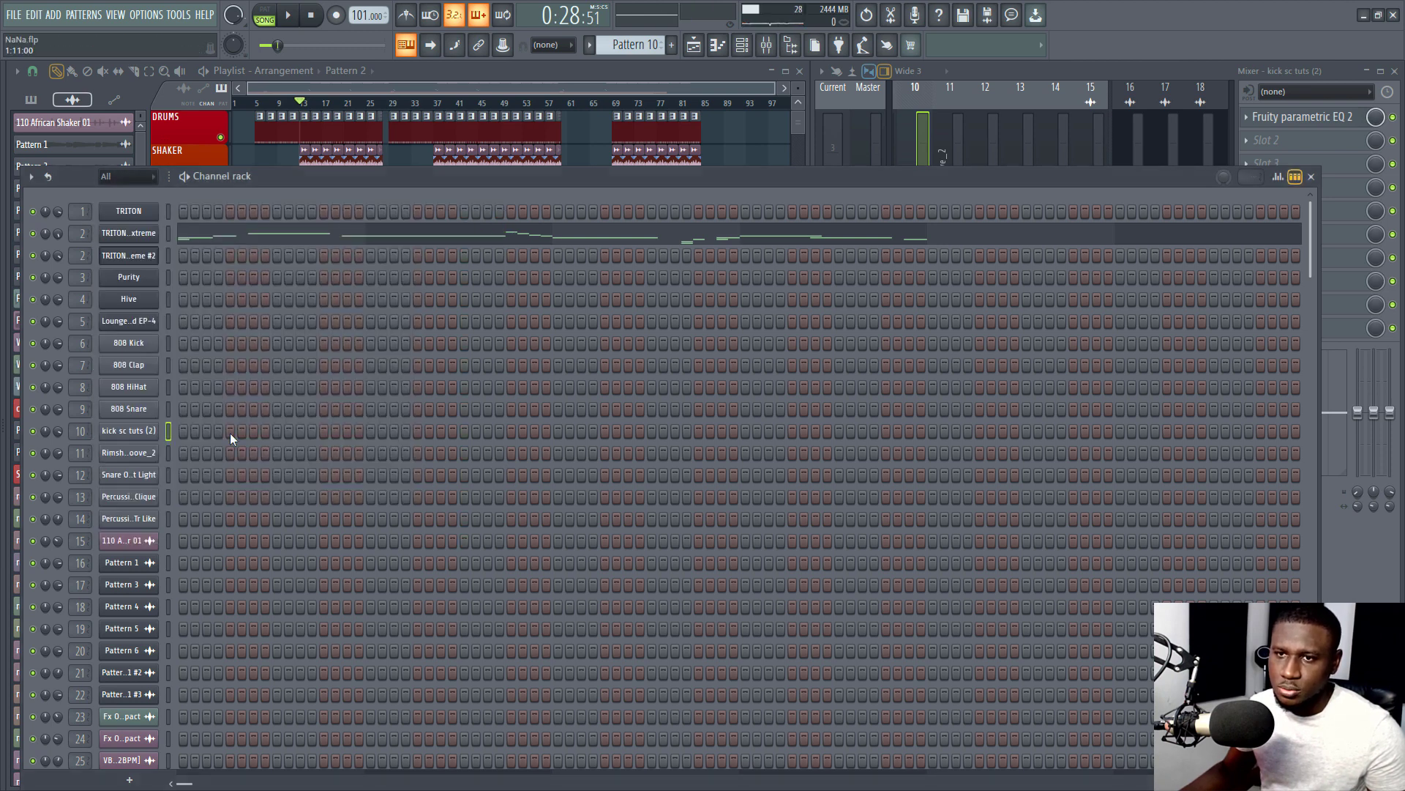
right_click(146, 435)
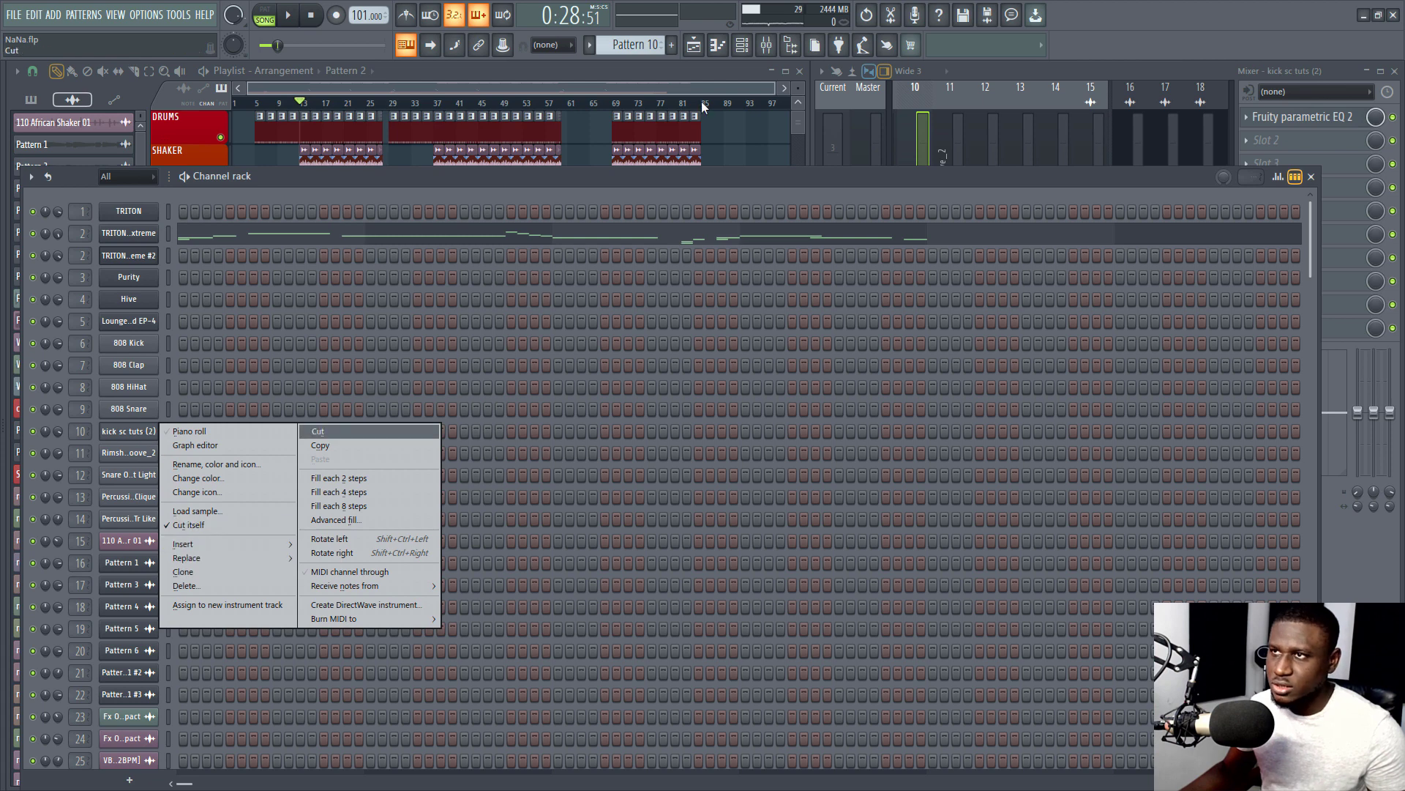
left_click(926, 118)
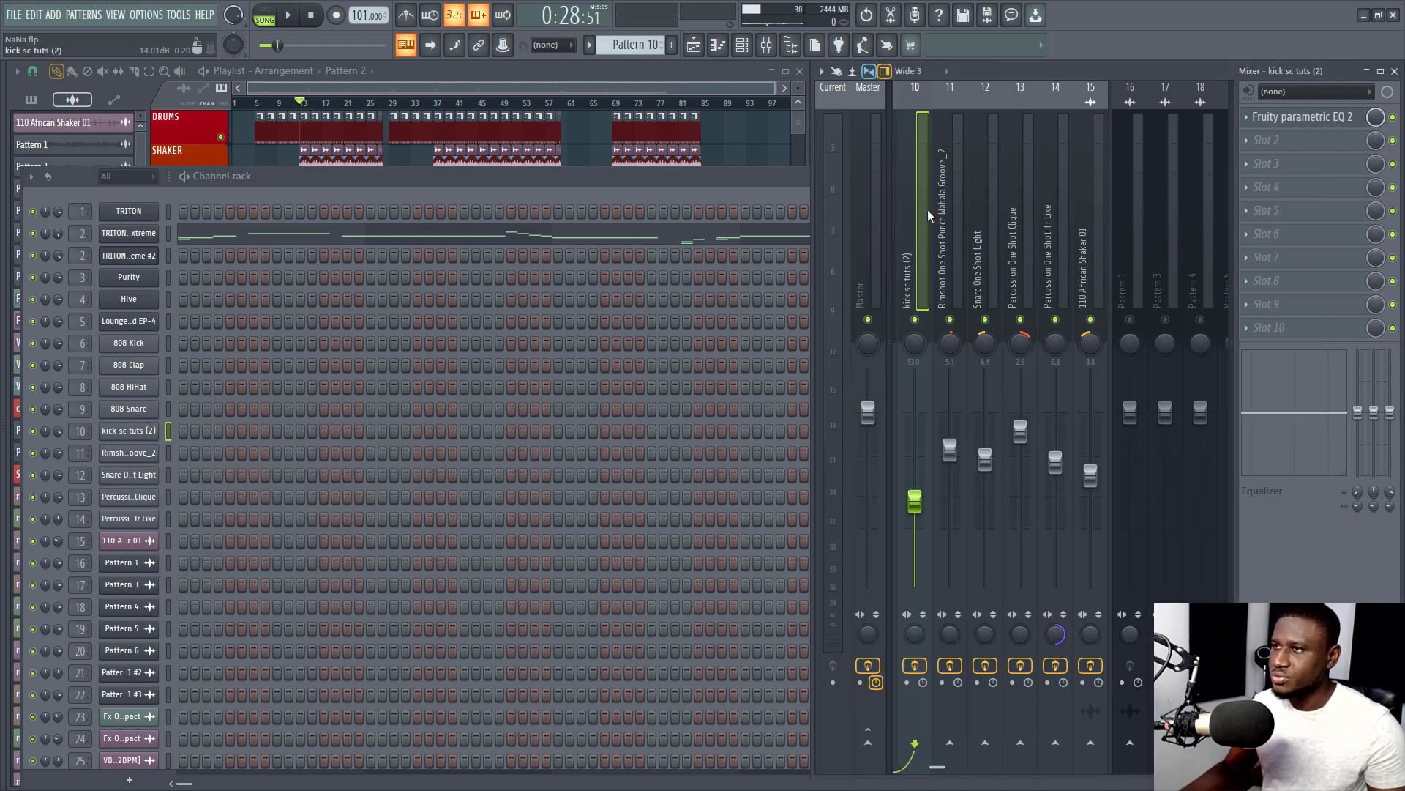
Play the drums again and lower the 110 African Shaker fader to about -9.7 dB
key("space")
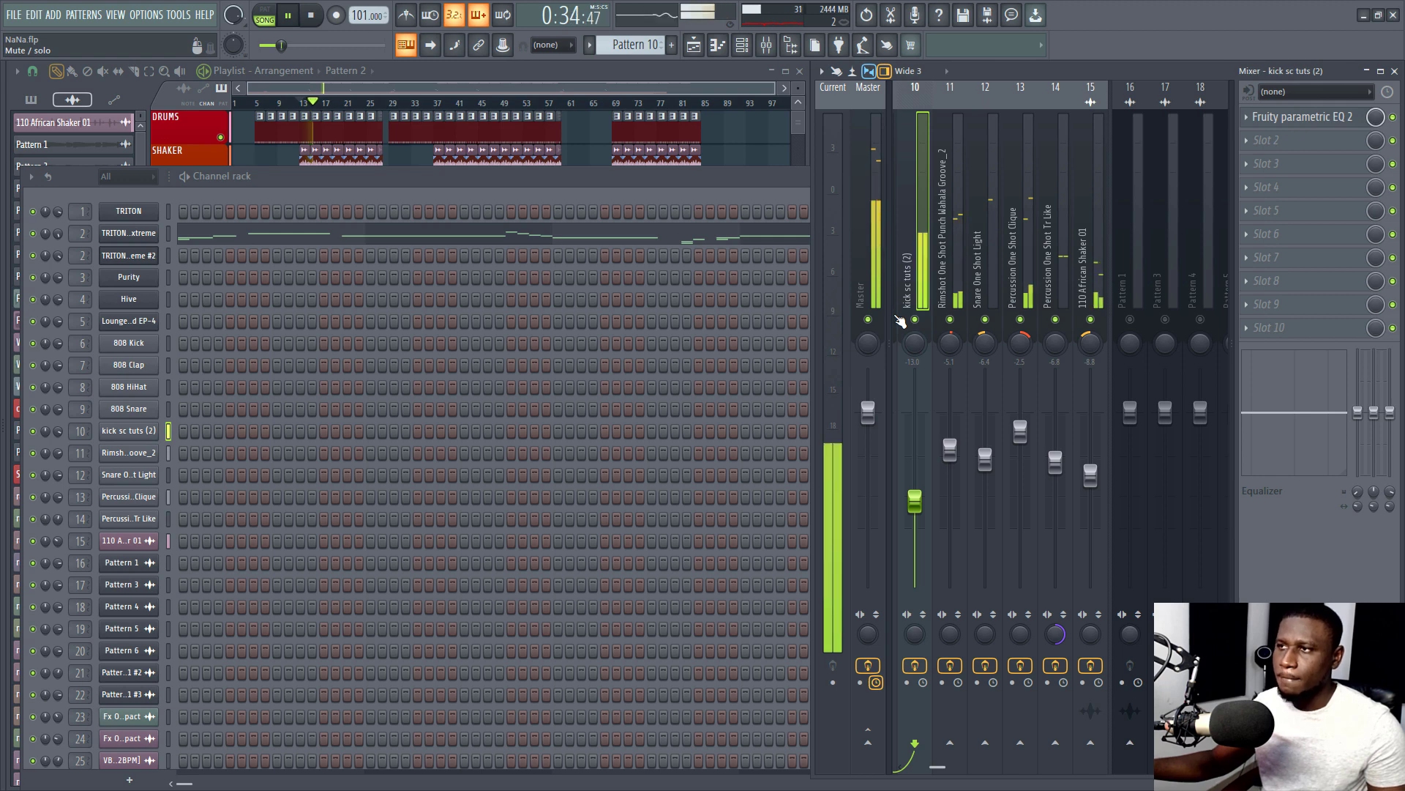
scroll(1063, 253, "up", 3)
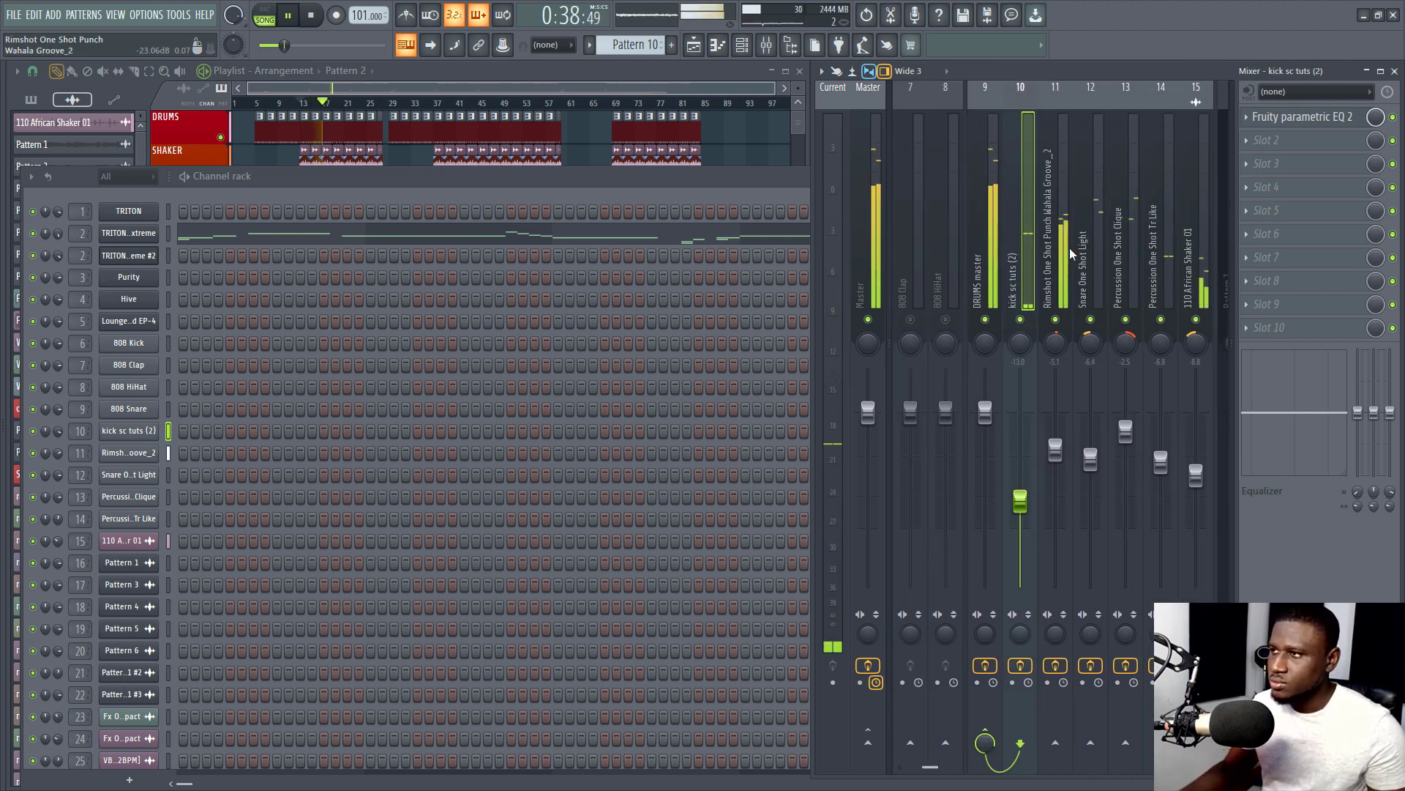
left_click(1212, 476)
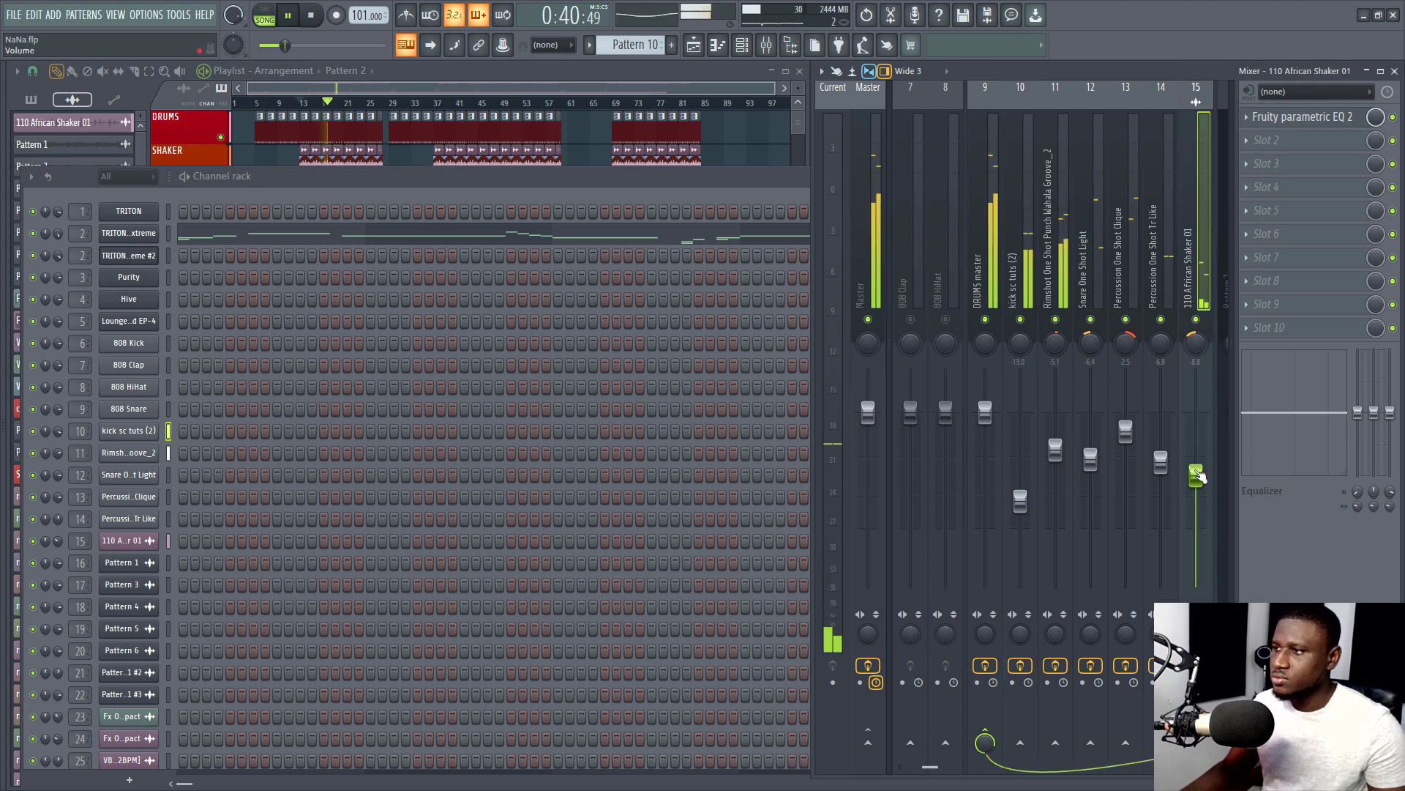
left_click_drag(1198, 477, 1198, 484)
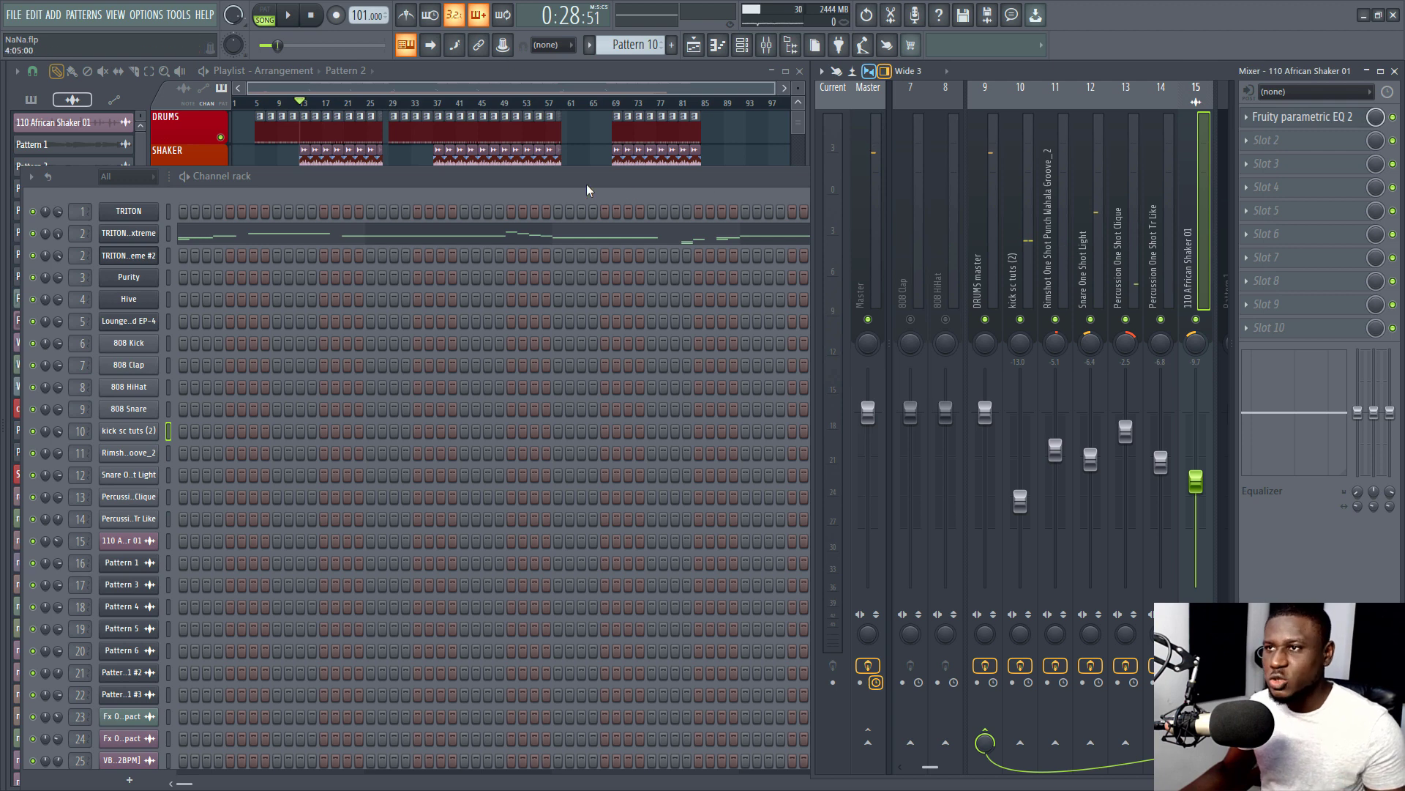
Unmute the CHORDS E PIANO playlist track and lower the DRUMS master fader to about -4.7 dB
left_click(496, 91)
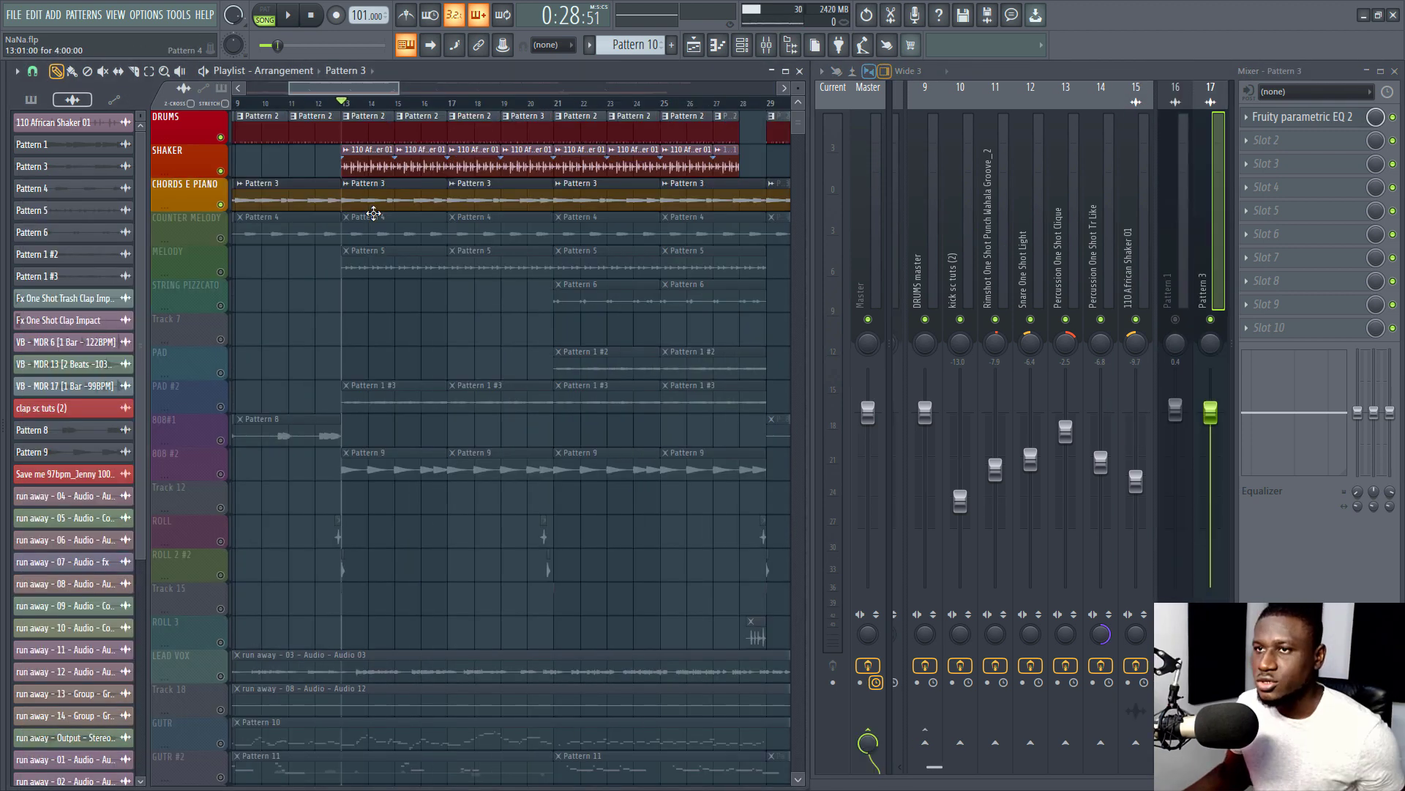
left_click(924, 271)
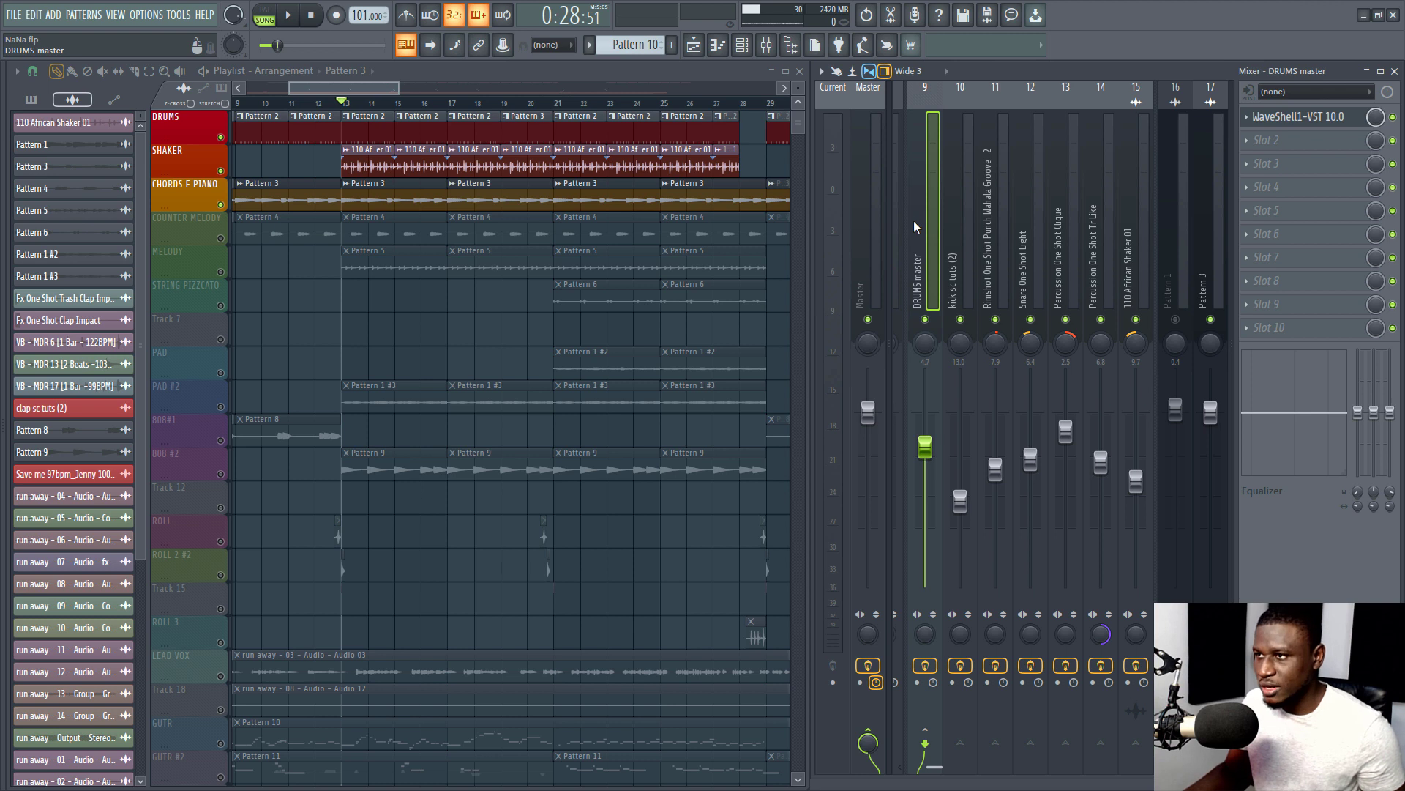
Select the Pattern 3 mixer track and lower its fader to about -3.7 dB during playback
scroll(950, 228, "down", 3)
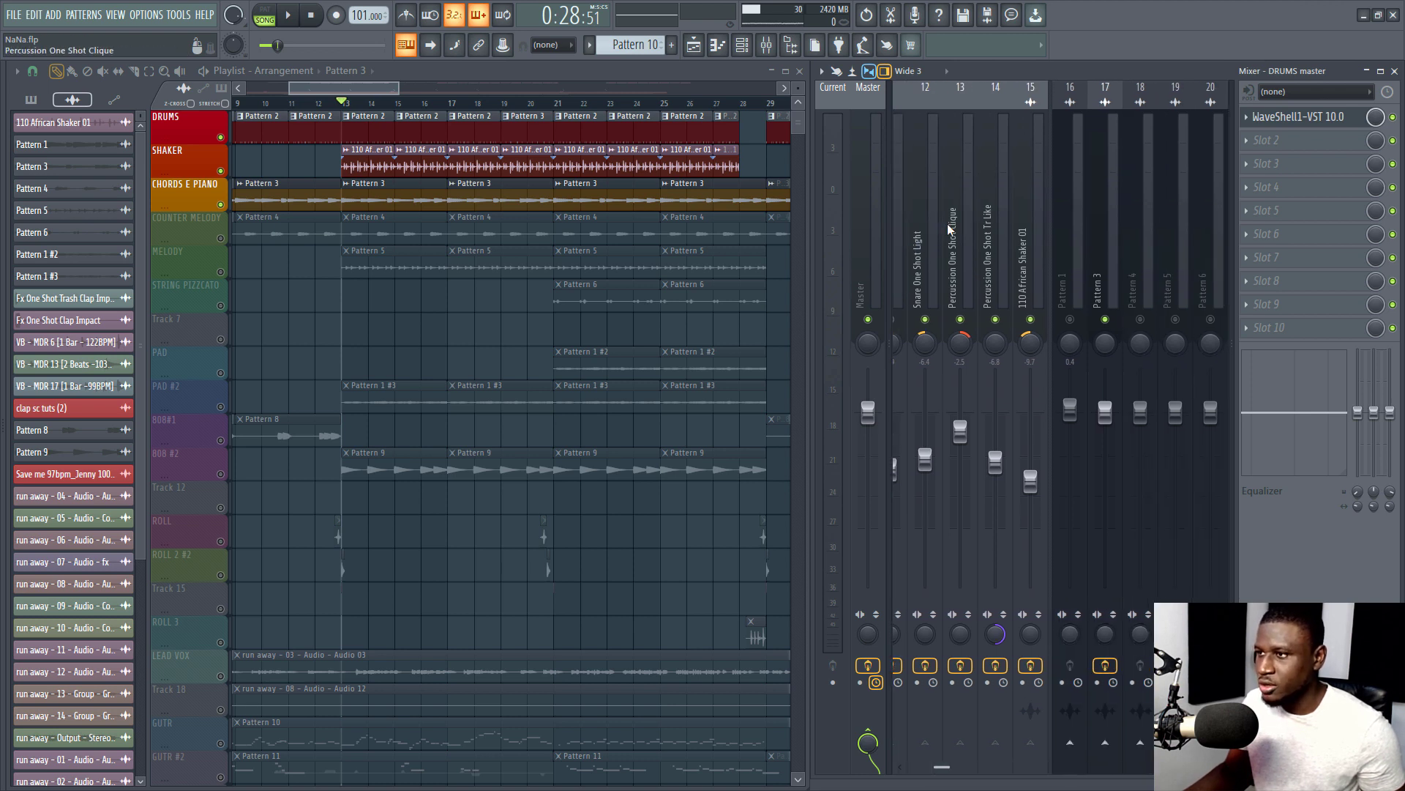
left_click(1079, 258)
left_click(1105, 264)
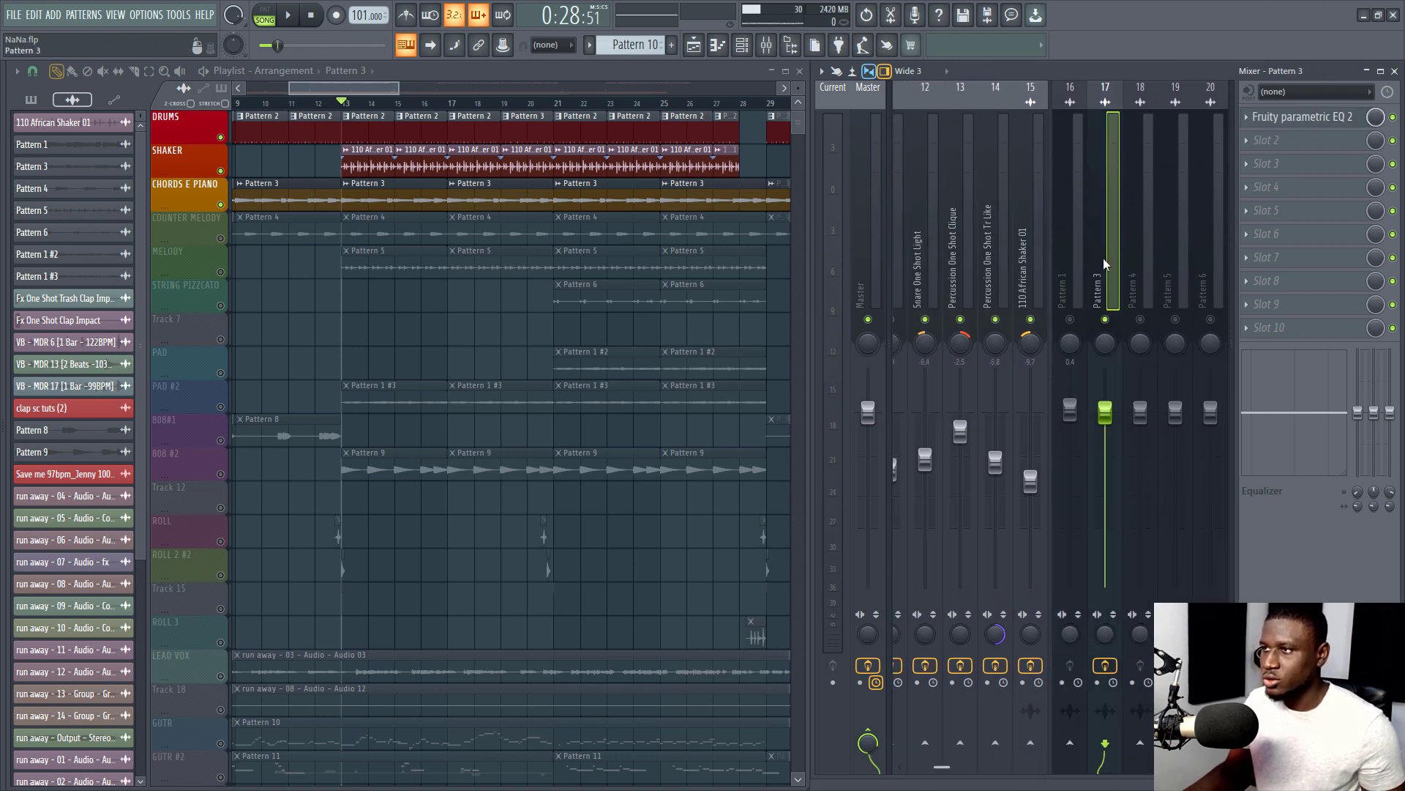
key("space")
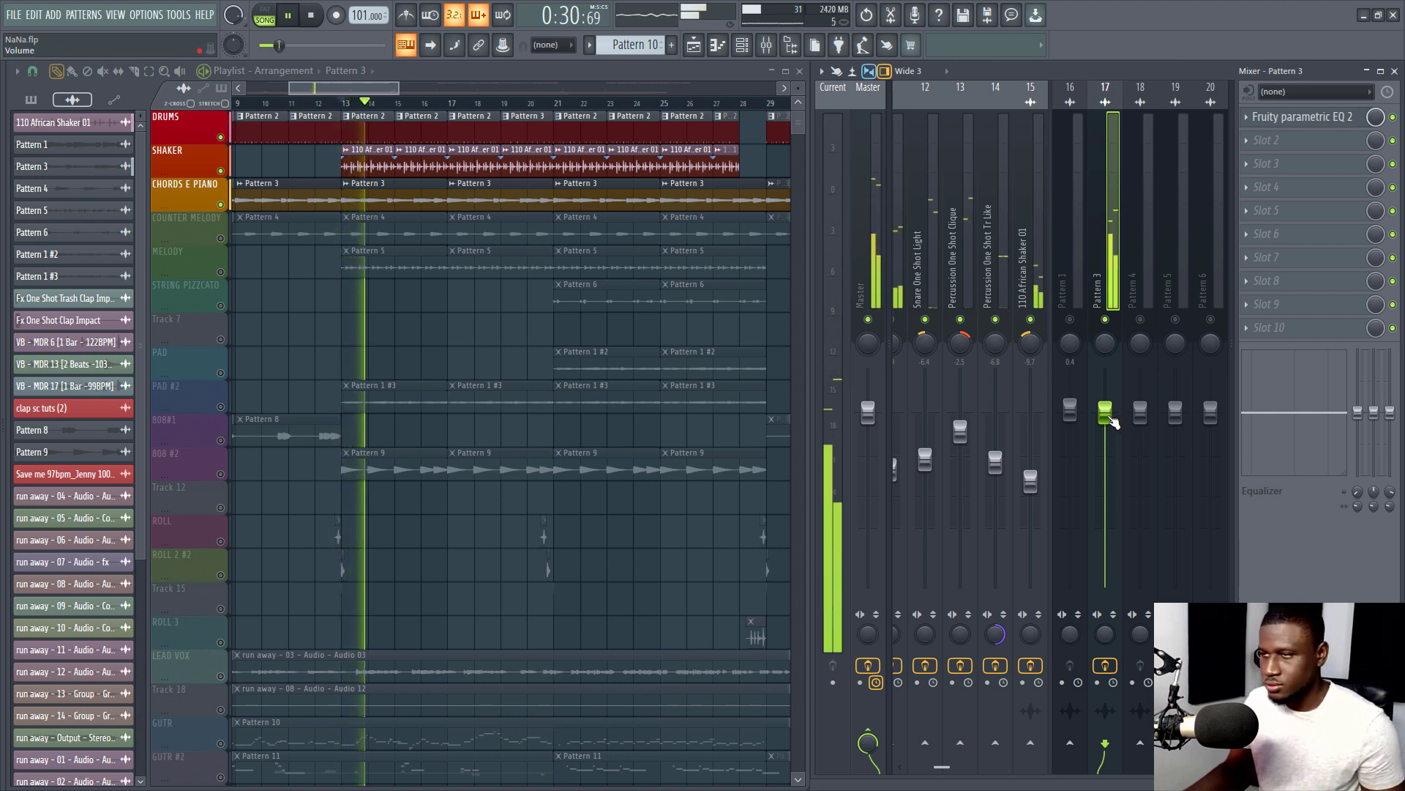
left_click_drag(1109, 419, 1106, 439)
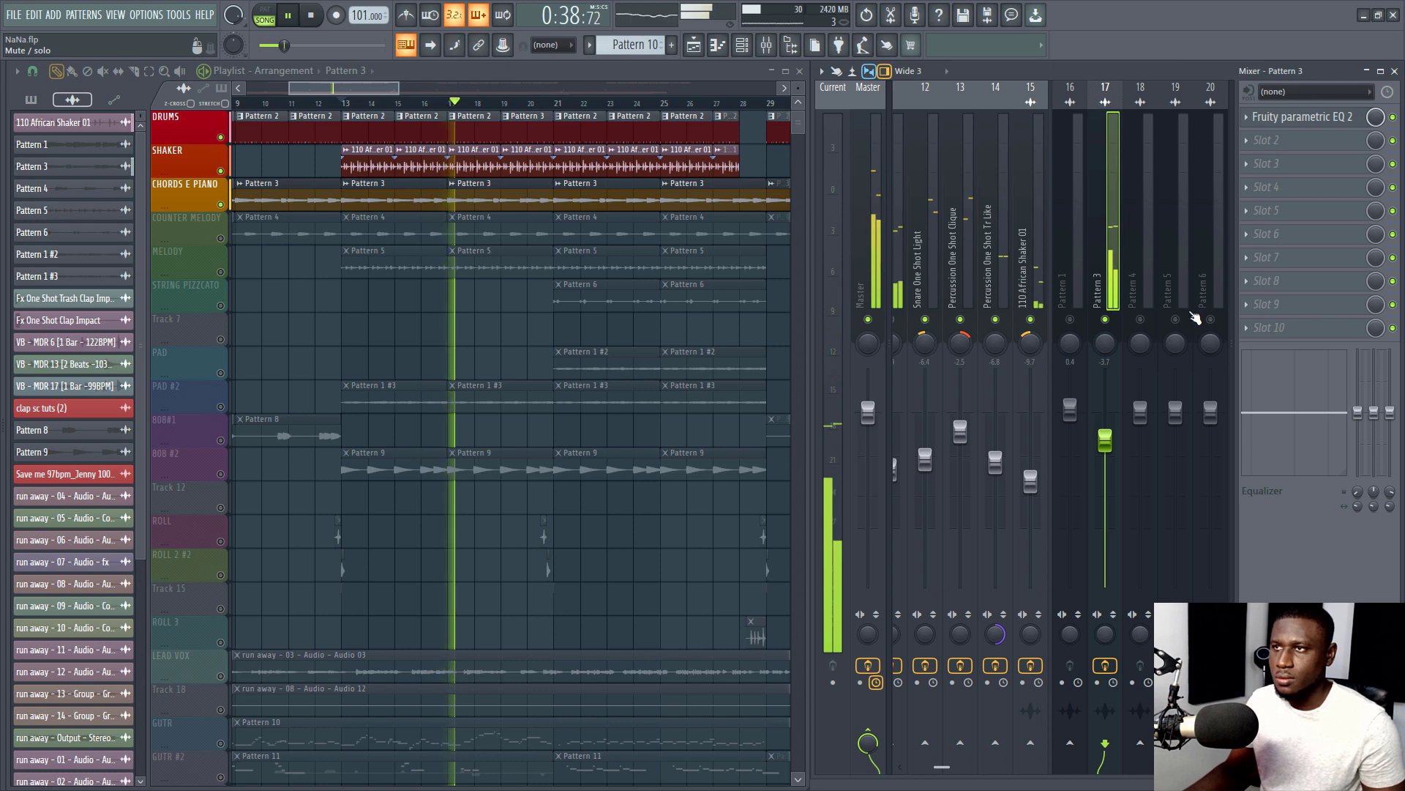
Roll off the low frequencies of Pattern 3 with the first band of its Fruity parametric EQ 2
key("space")
left_click(1282, 144)
left_click(1305, 116)
left_click(1304, 116)
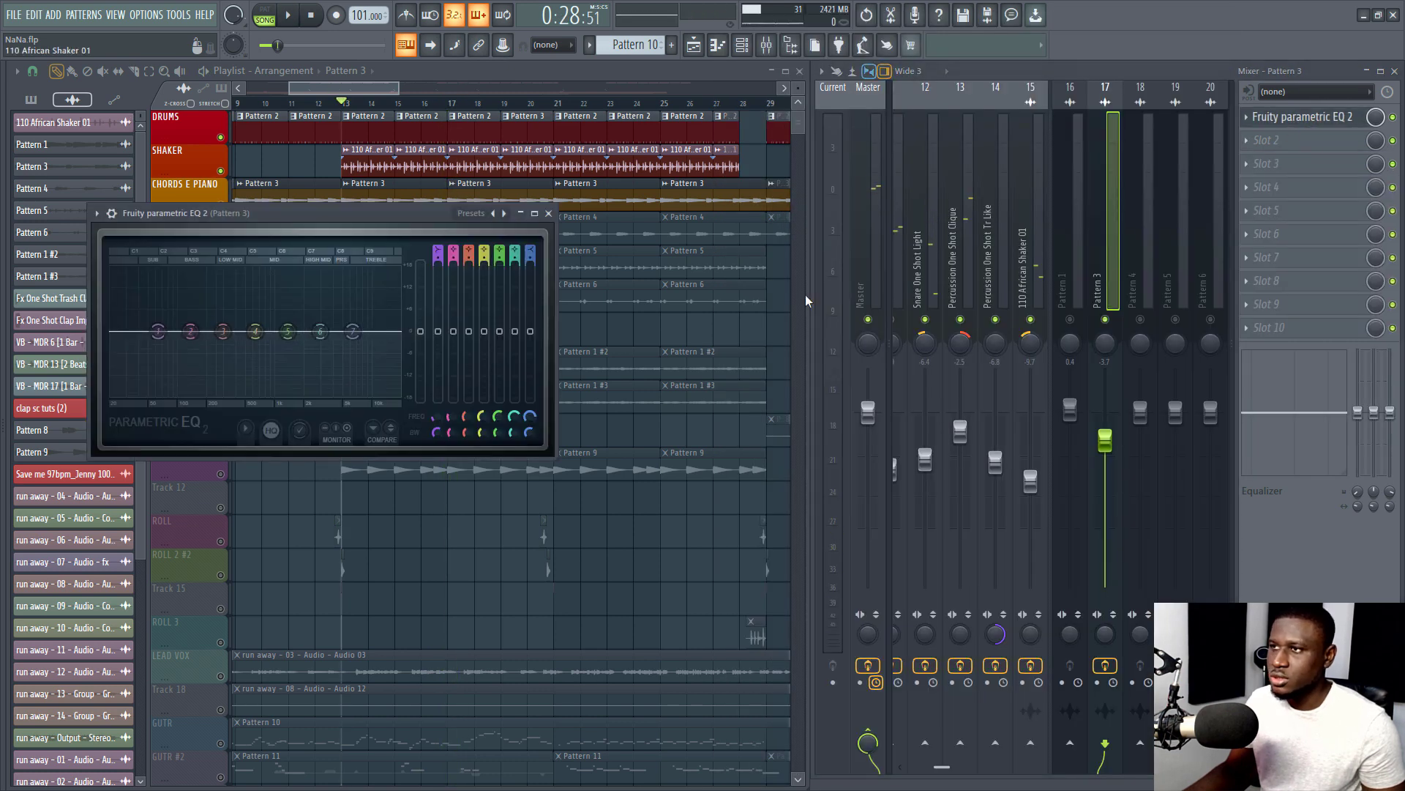
left_click_drag(168, 371, 211, 393)
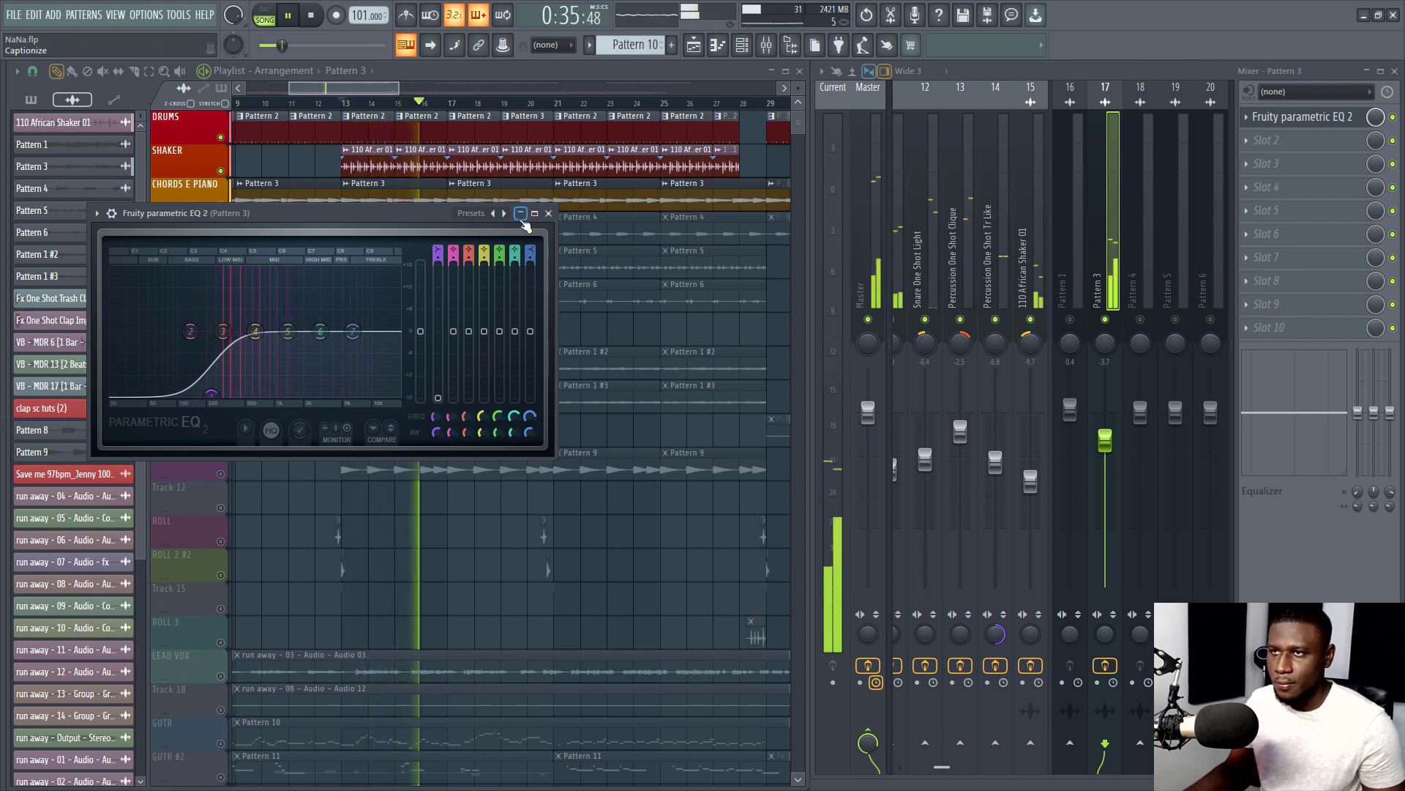
left_click(551, 214)
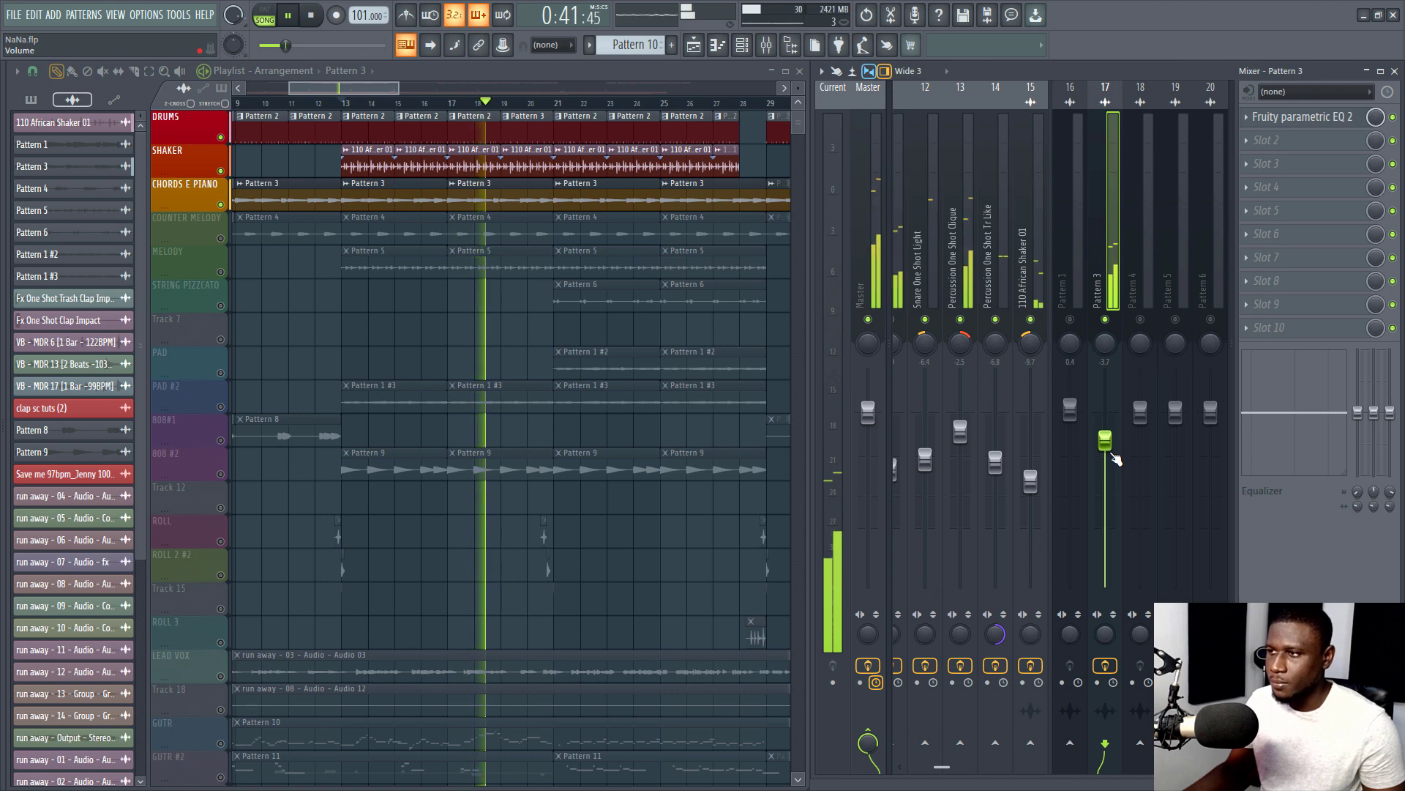
Load Fruity Reeverb 2 in the second effect slot of Pattern 3 and increase its room size
key("space")
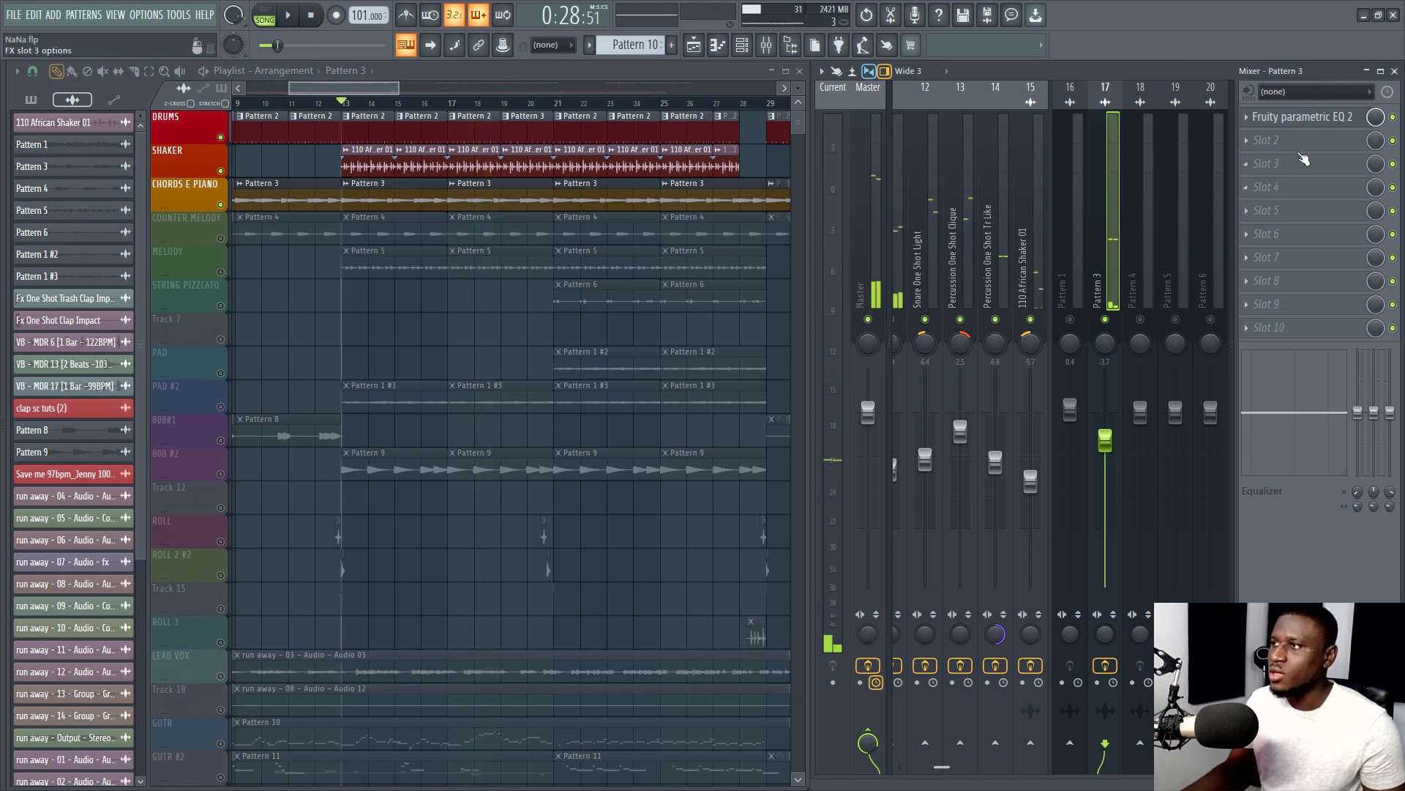
left_click(1288, 142)
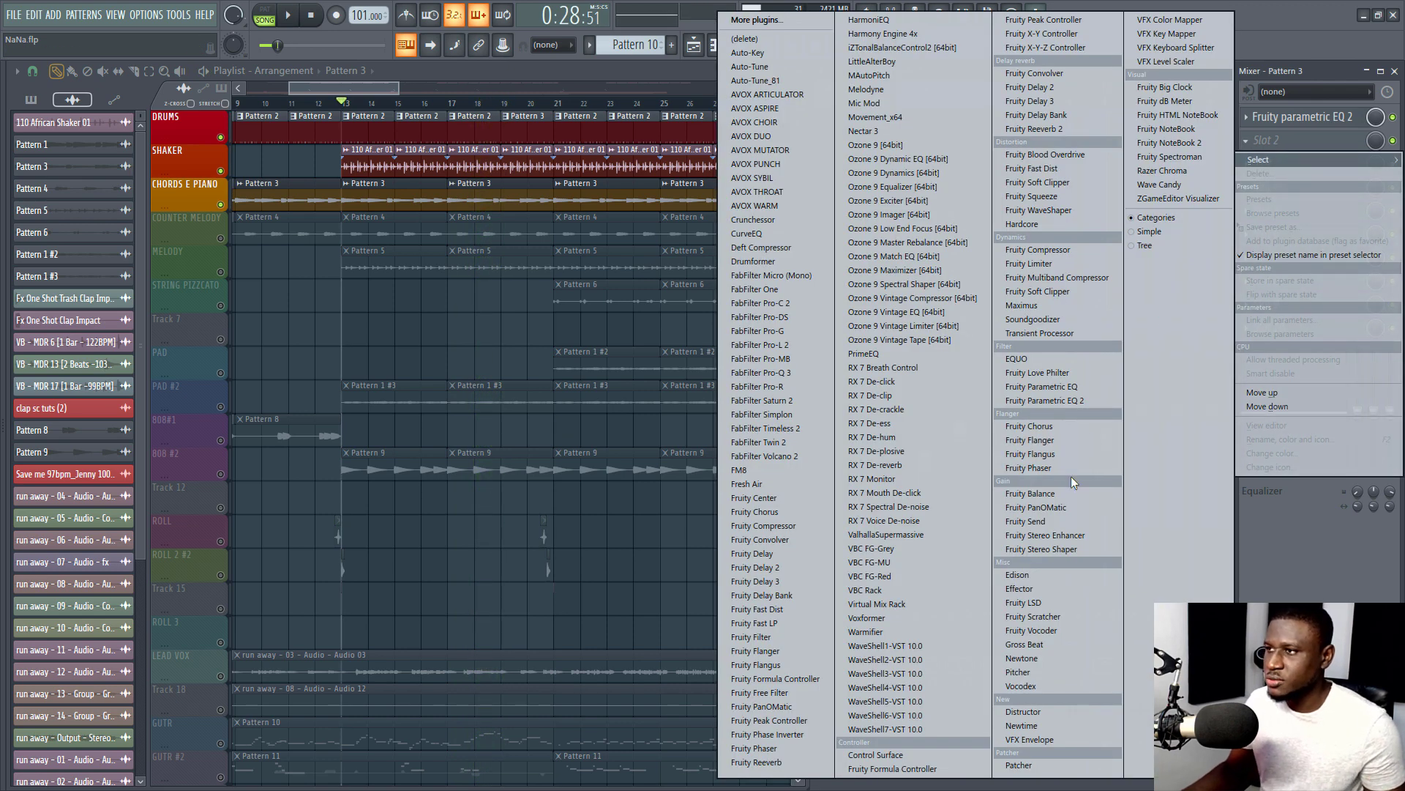
left_click(1033, 129)
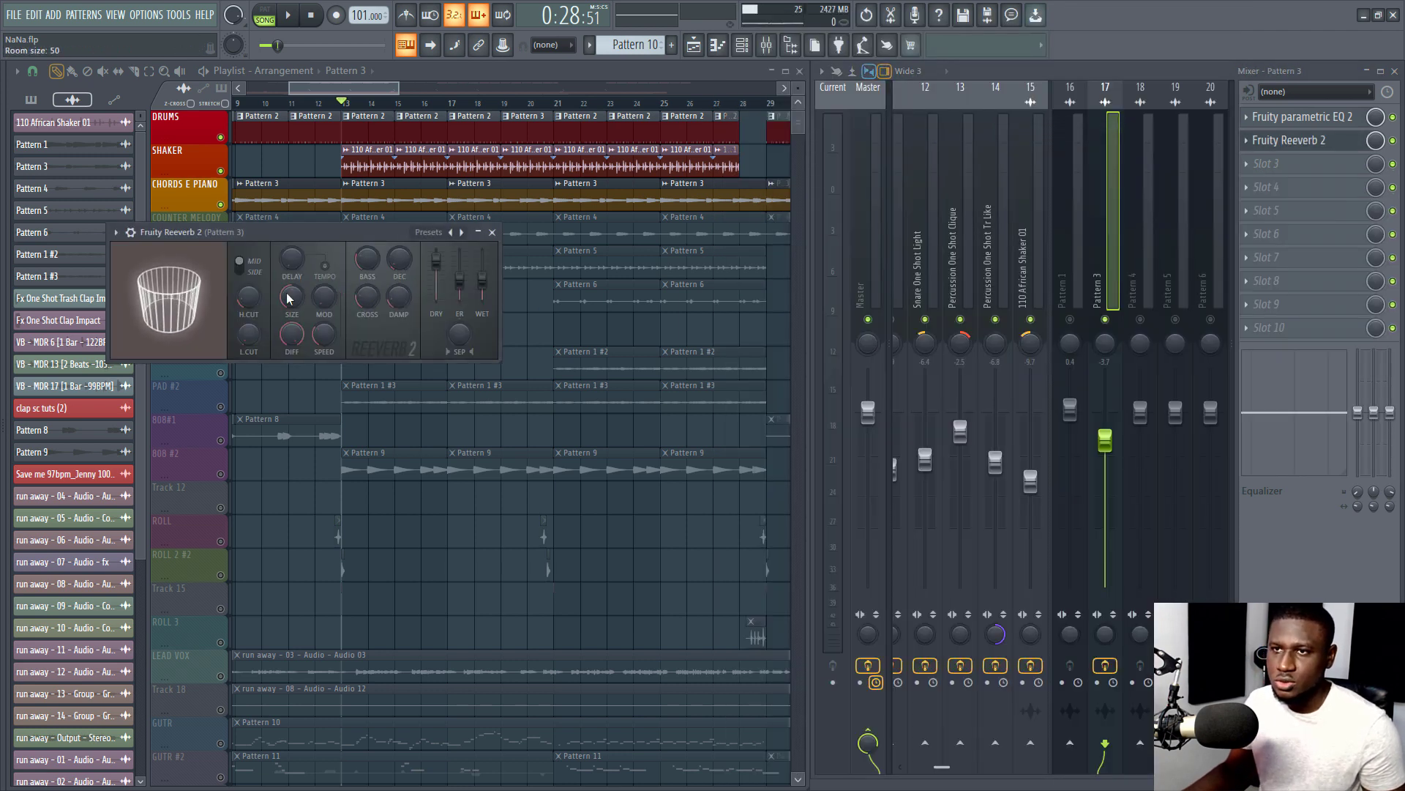
scroll(290, 296, "up", 5)
left_click_drag(275, 236, 480, 336)
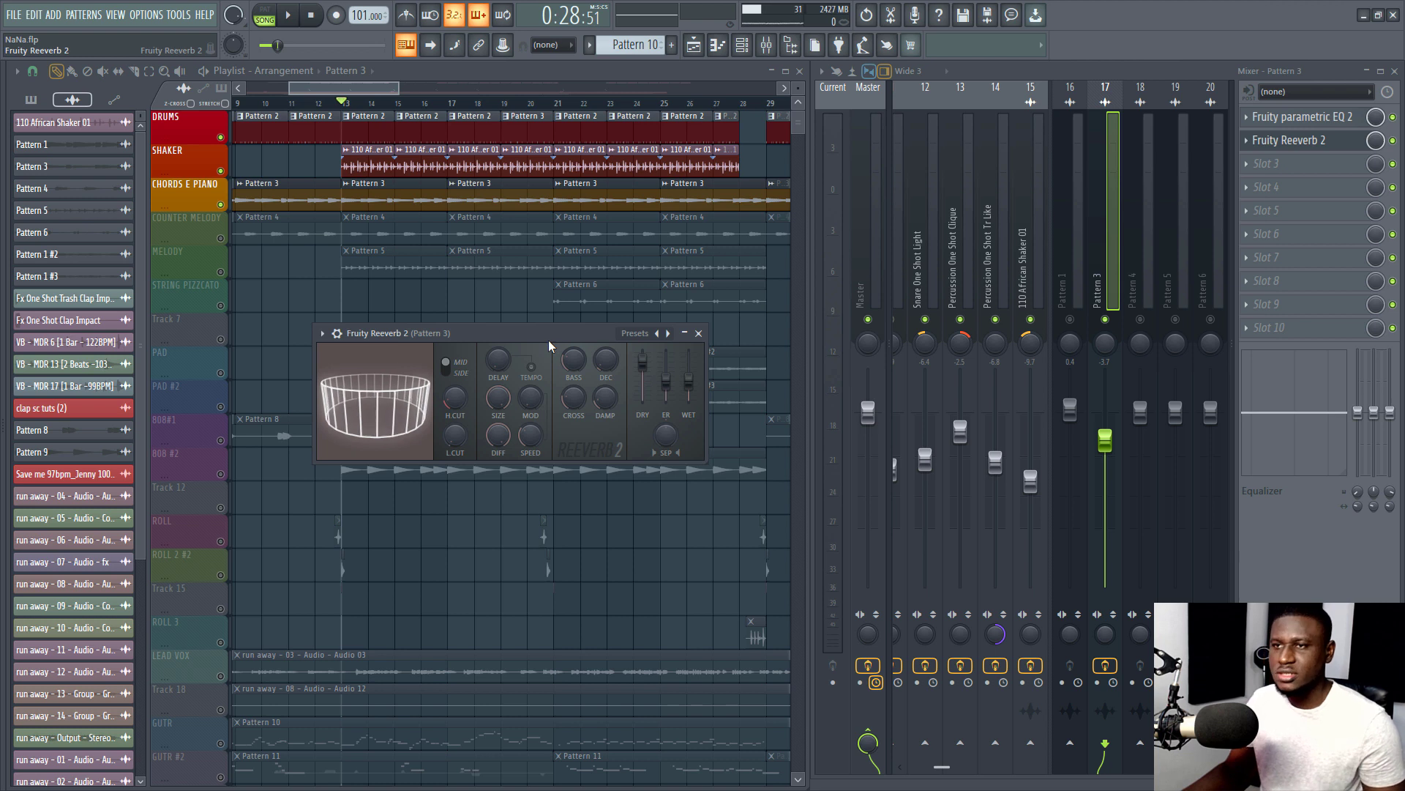
Adjust the wet level and low cut of Fruity Reeverb 2 on Pattern 3 during playback
key("space")
left_click_drag(689, 380, 614, 366)
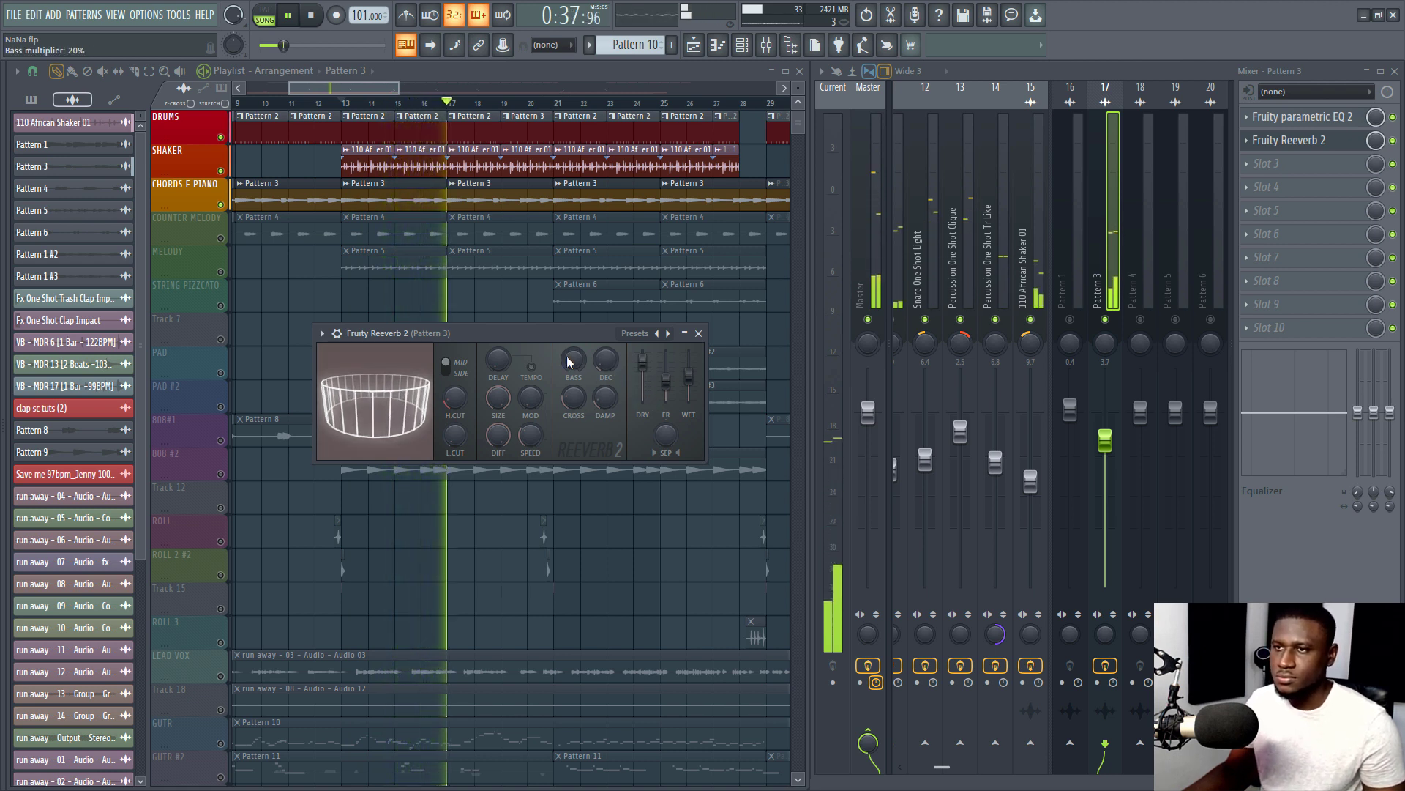
left_click_drag(454, 437, 454, 433)
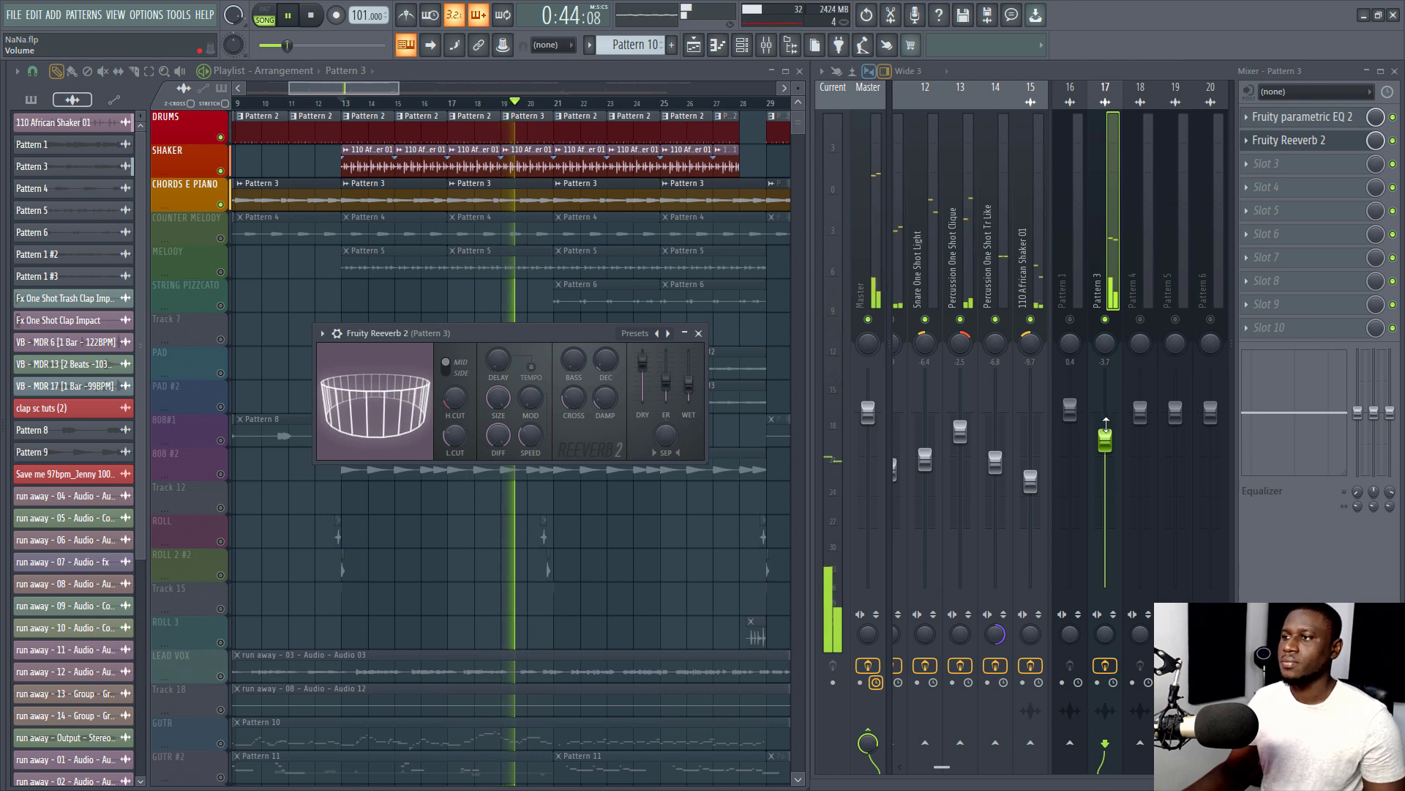
left_click(698, 333)
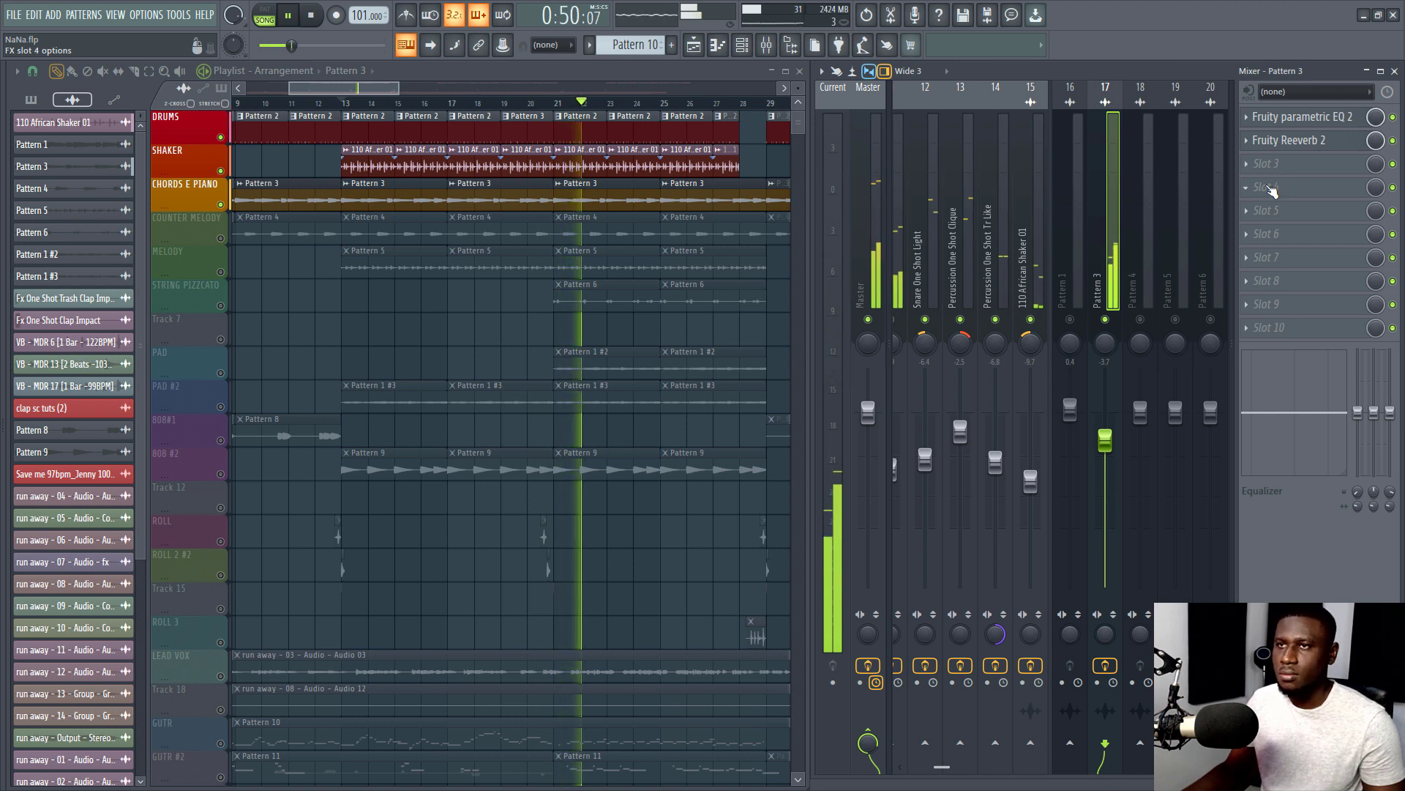
Raise the Pattern 3 fader to about -2.9 dB and stop playback
left_click_drag(1106, 441, 1106, 435)
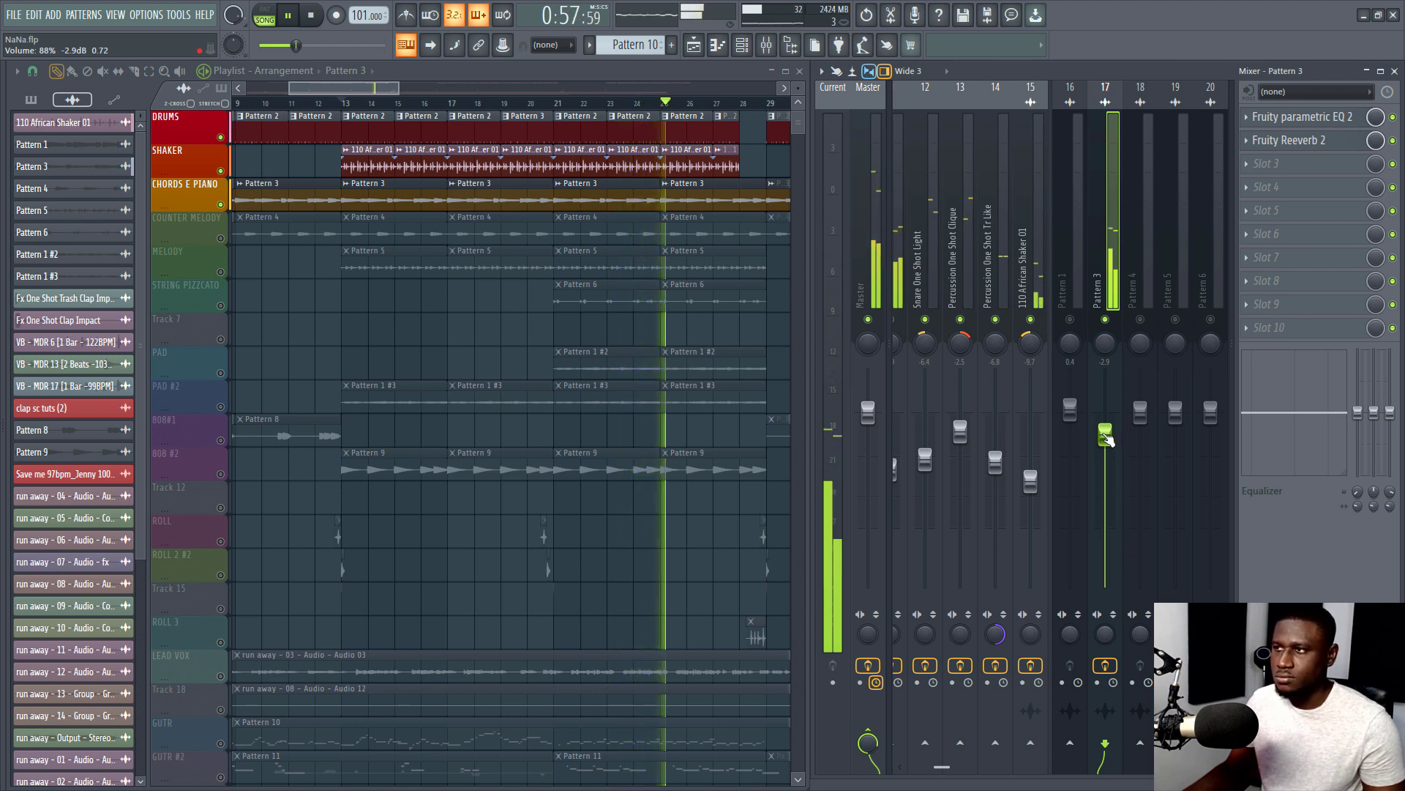
key("space")
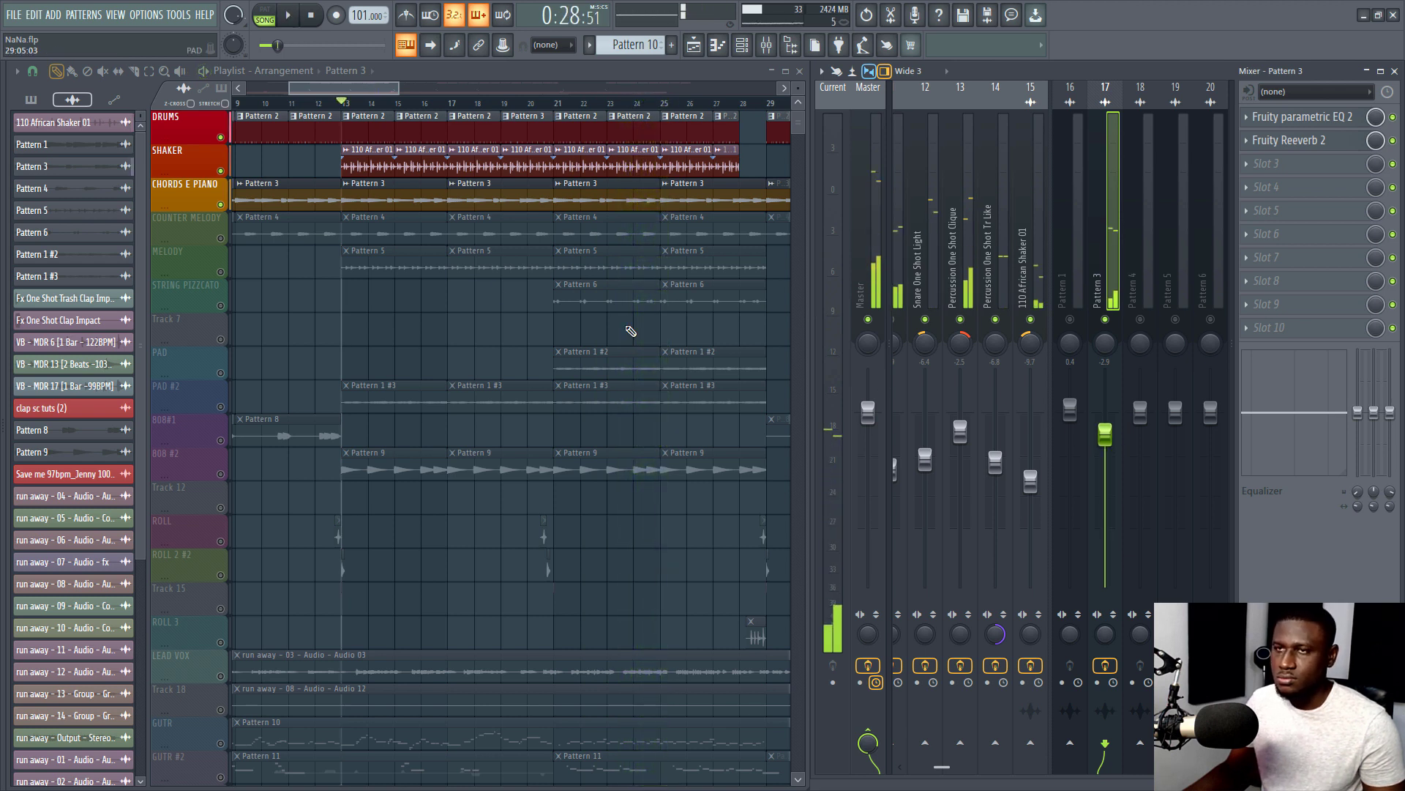
Unmute the COUNTER MELODY playlist track and select the mixer track of its Pattern 4 clip
left_click(220, 240)
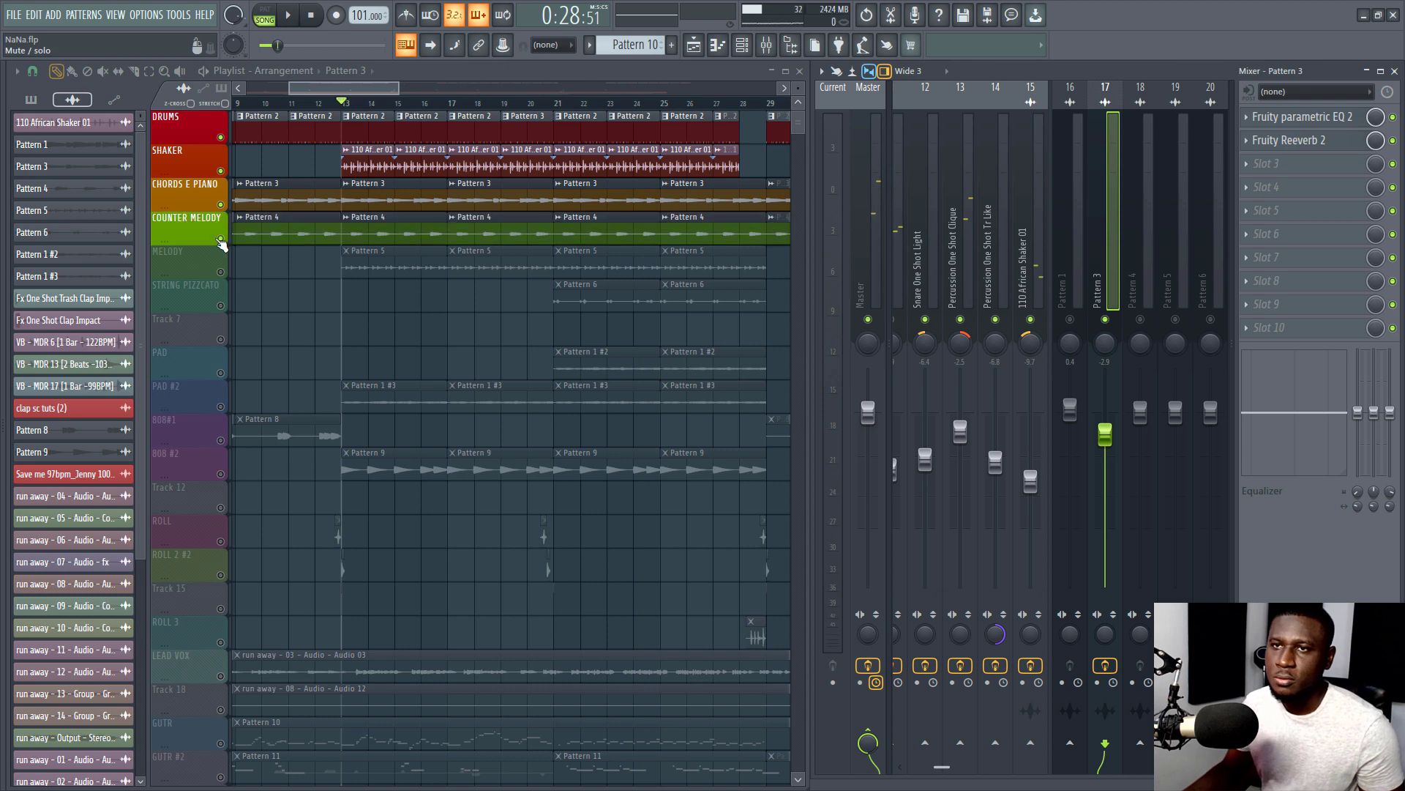
double_click(367, 236)
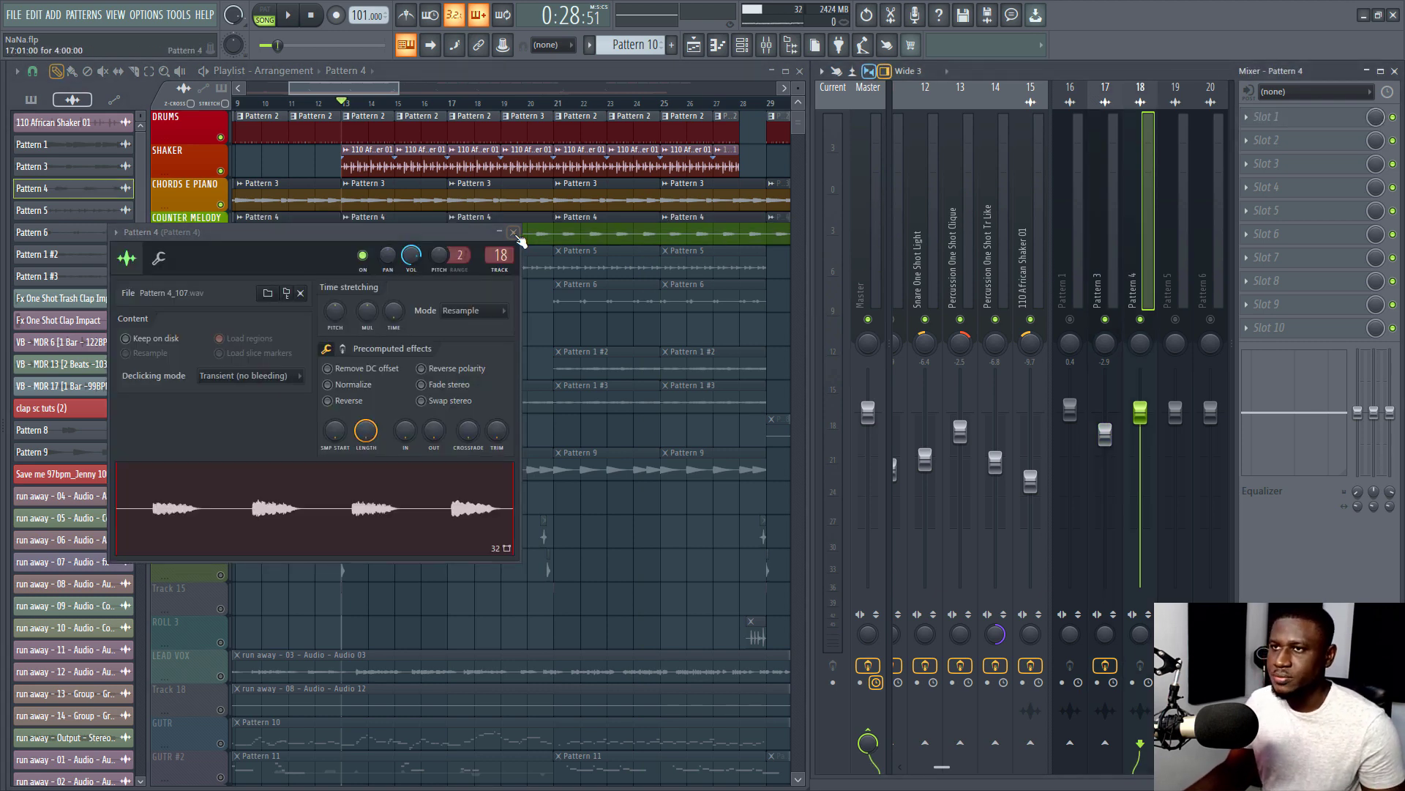
left_click(514, 233)
Lower the Pattern 4 fader to about -5.2 dB during playback
key("space")
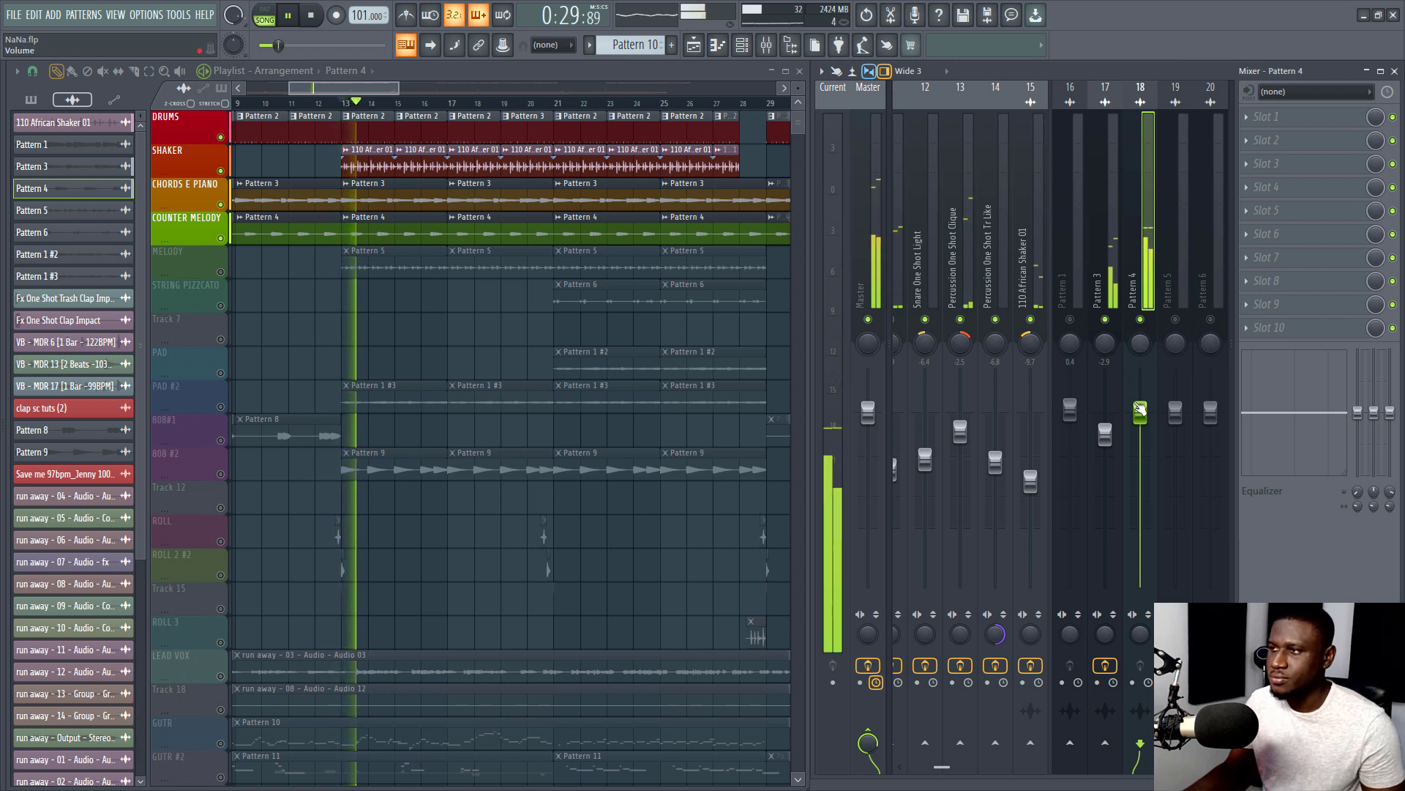
left_click_drag(1141, 410, 1140, 451)
key("space")
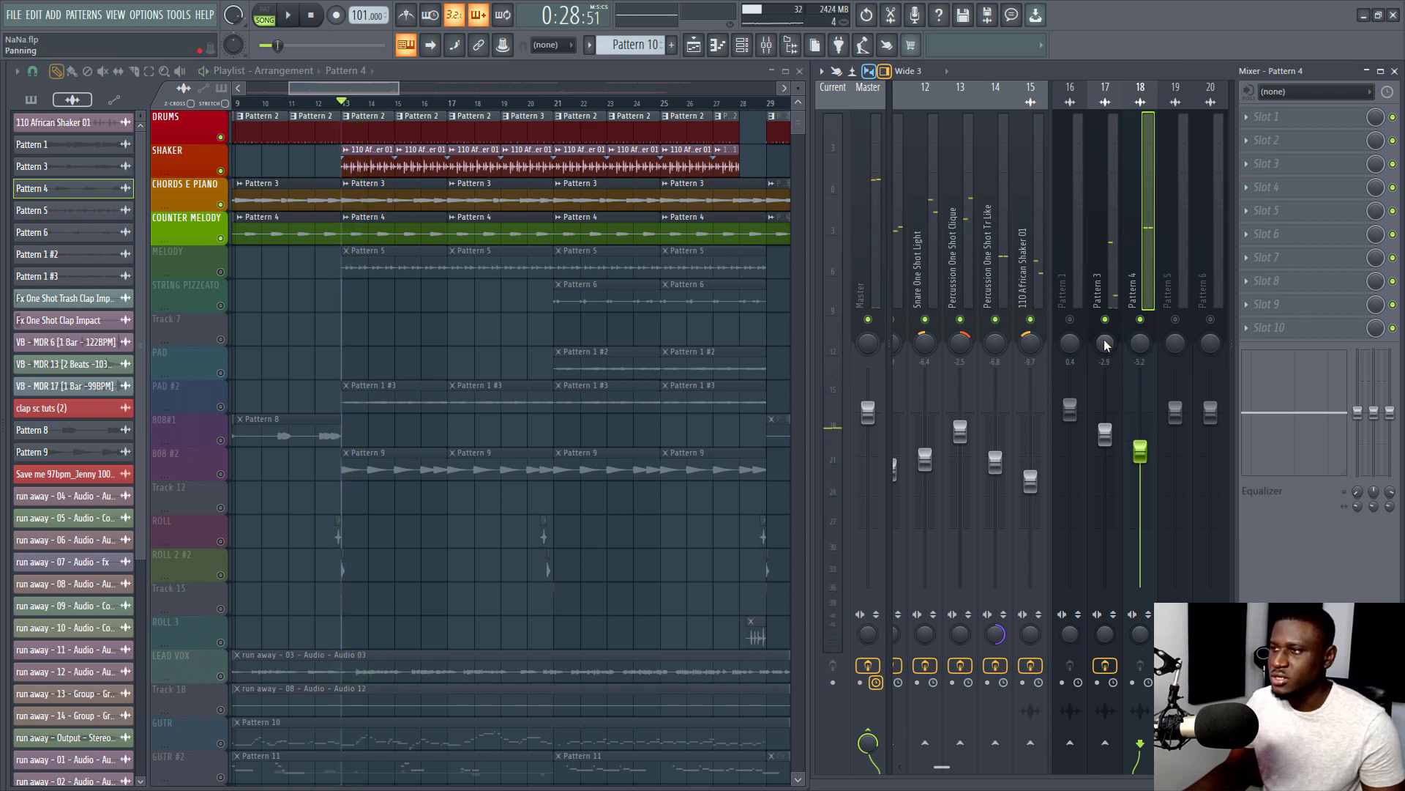
Pan Pattern 3 about 18% left and Pattern 4 to the right, lowering the Pattern 4 fader to about -5.9 dB during playback
left_click(1106, 343)
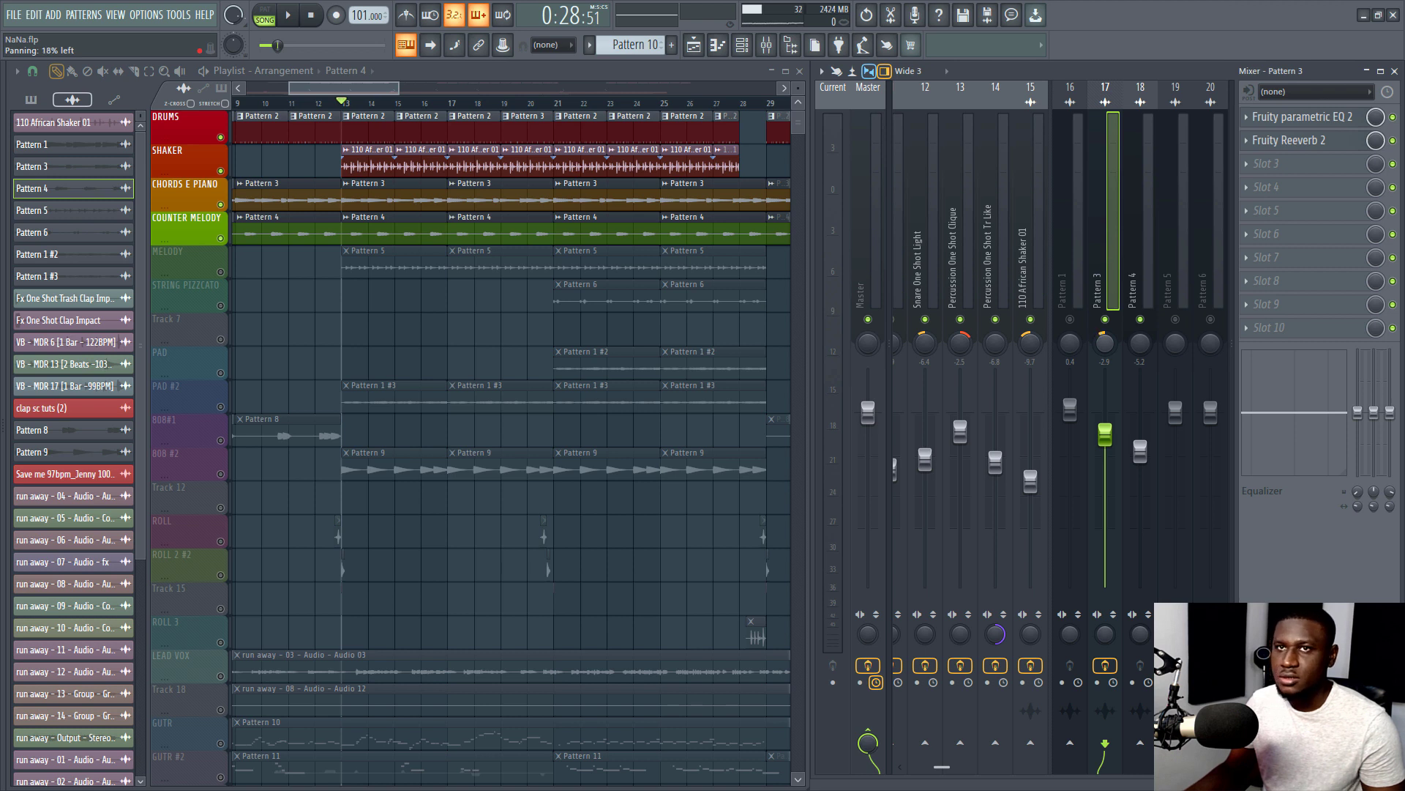
key("space")
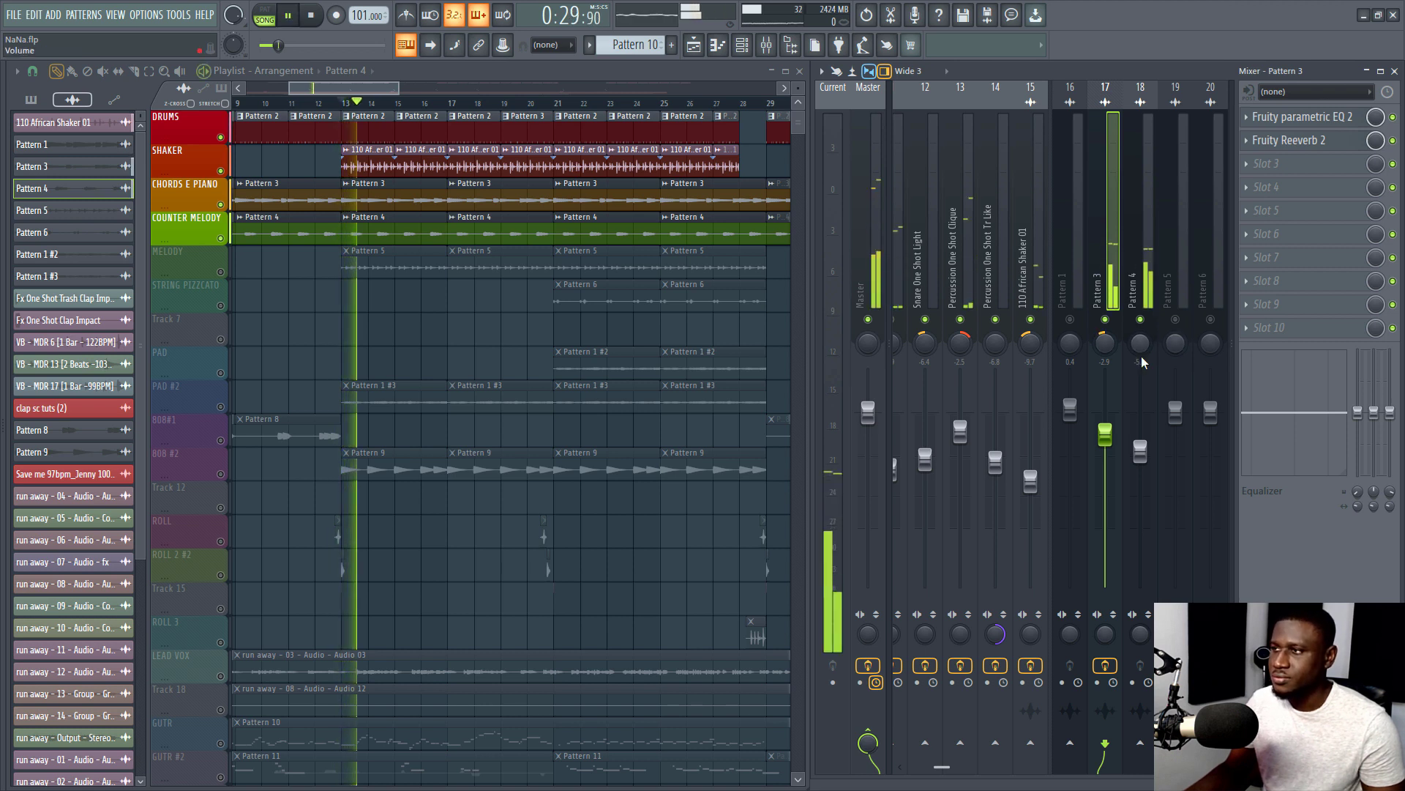
left_click_drag(1140, 350, 1140, 363)
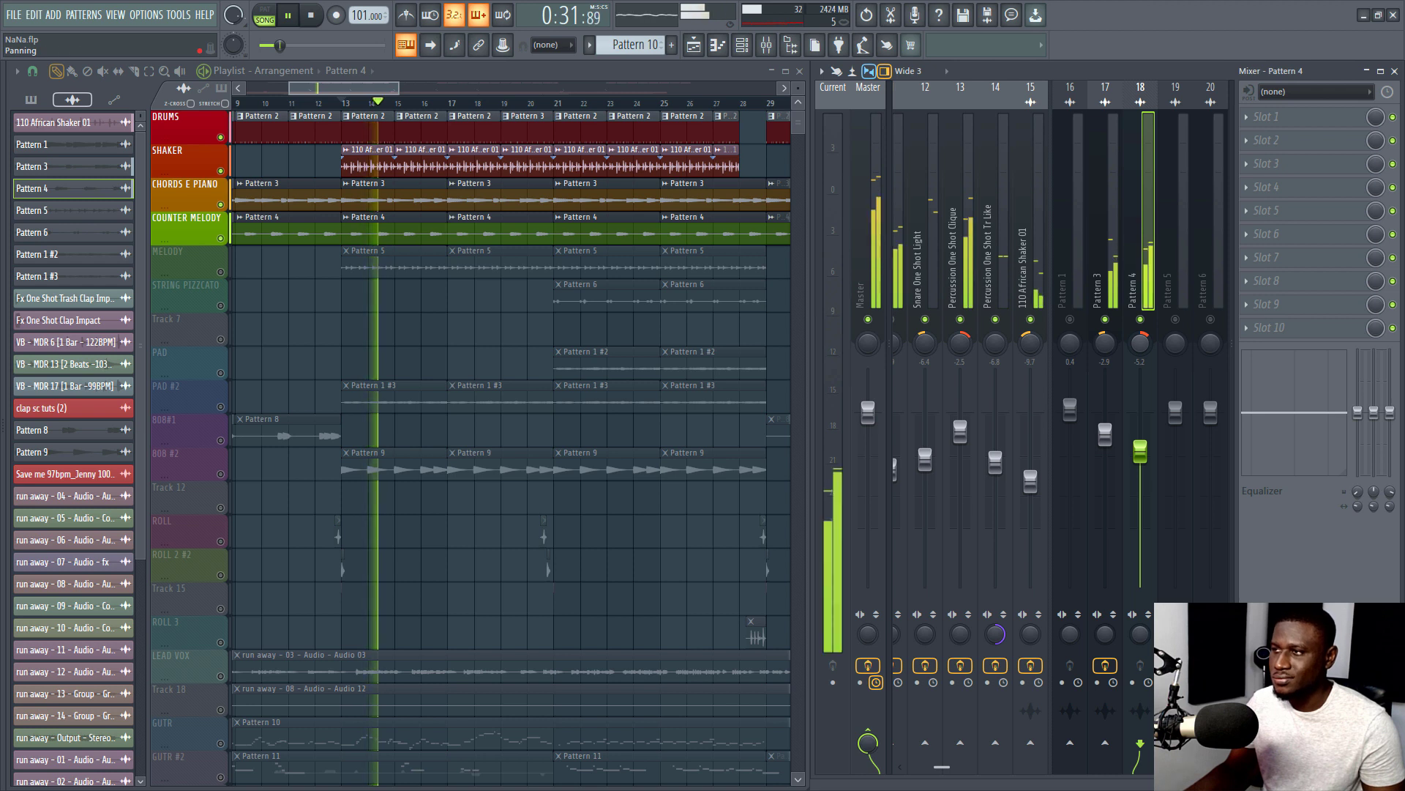
mouse_move(1142, 452)
left_mouse_down()
mouse_move(1142, 476)
mouse_move(1142, 455)
left_mouse_up()
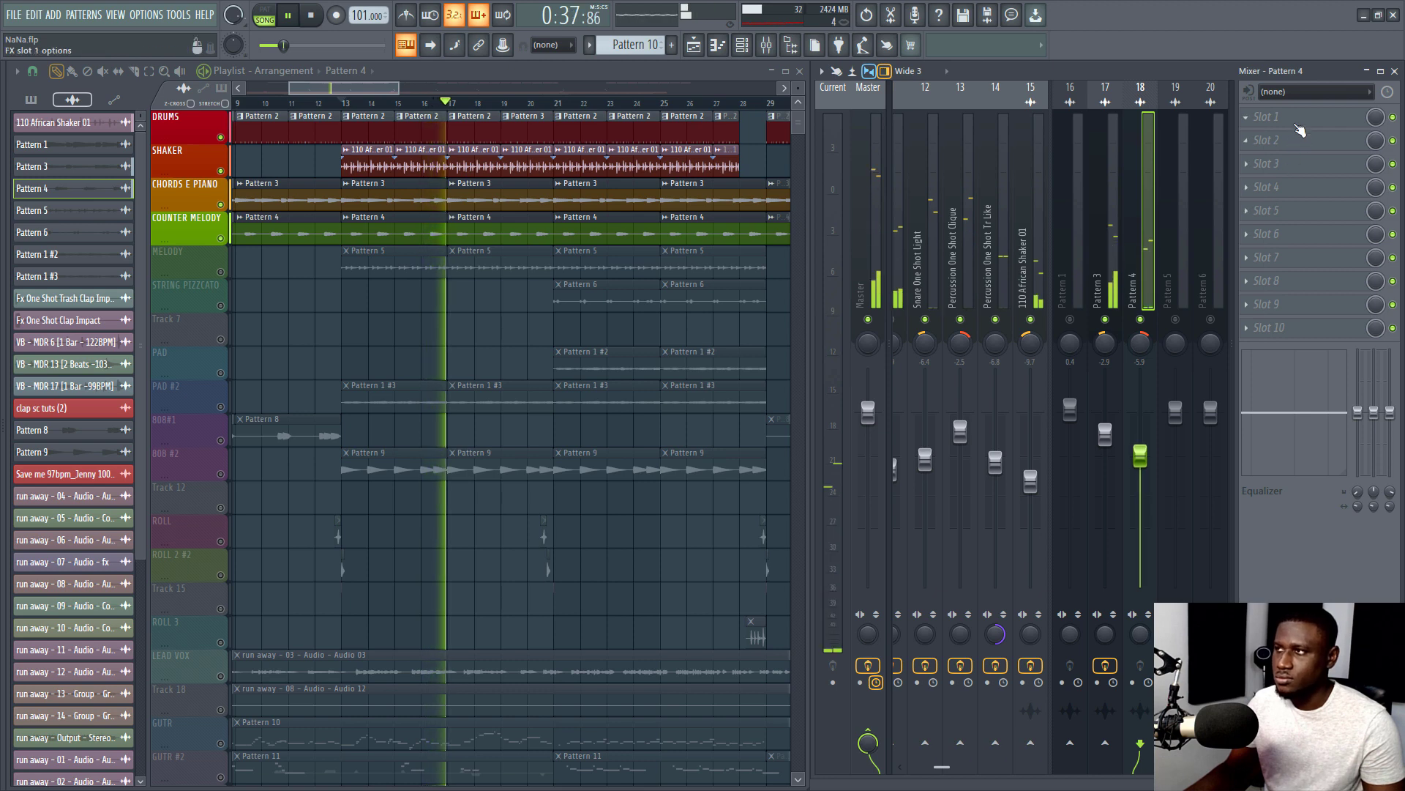
Add Fruity parametric EQ 2 to Pattern 4 and cut its lows with band 1 at about 131 Hz
left_click(1266, 116)
left_click(1044, 401)
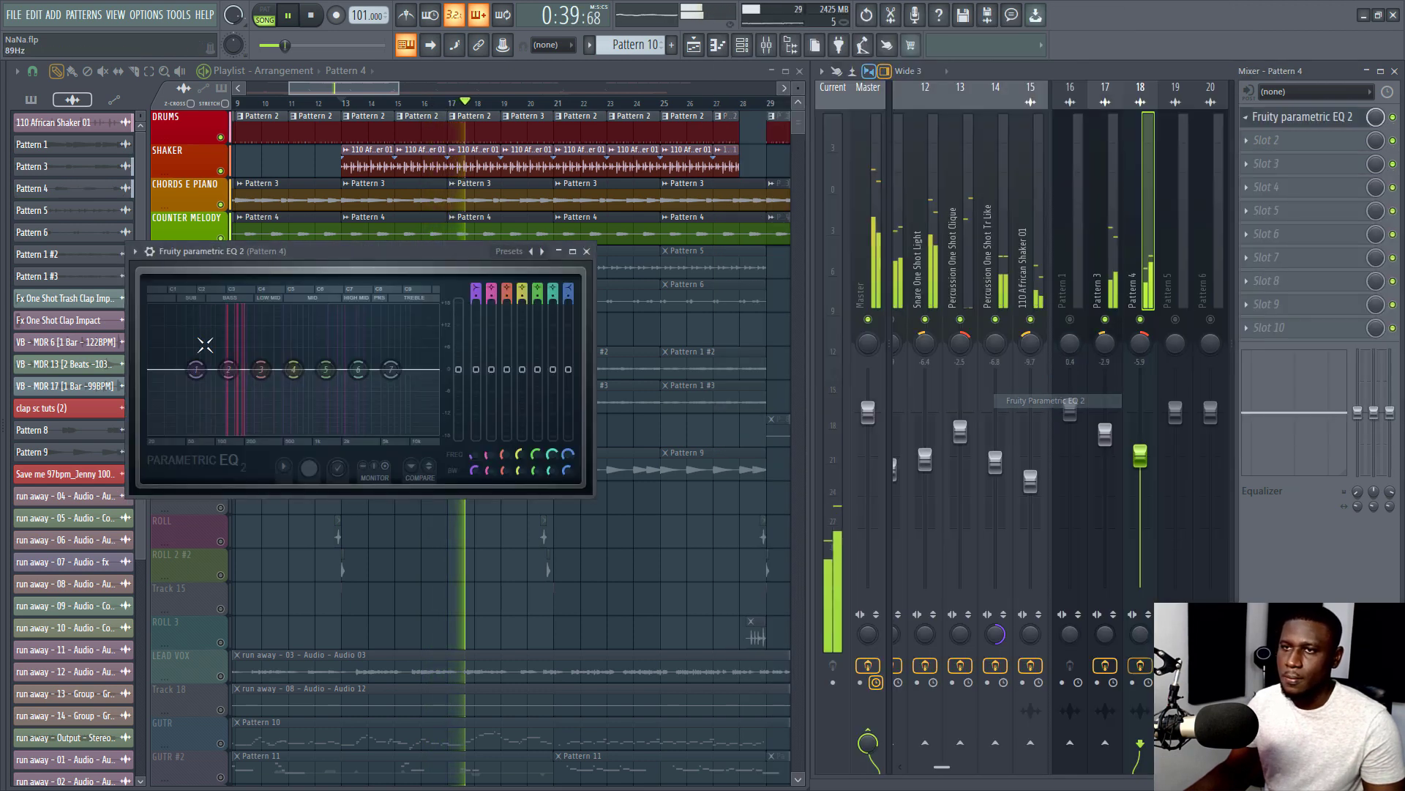
left_click_drag(196, 369, 217, 432)
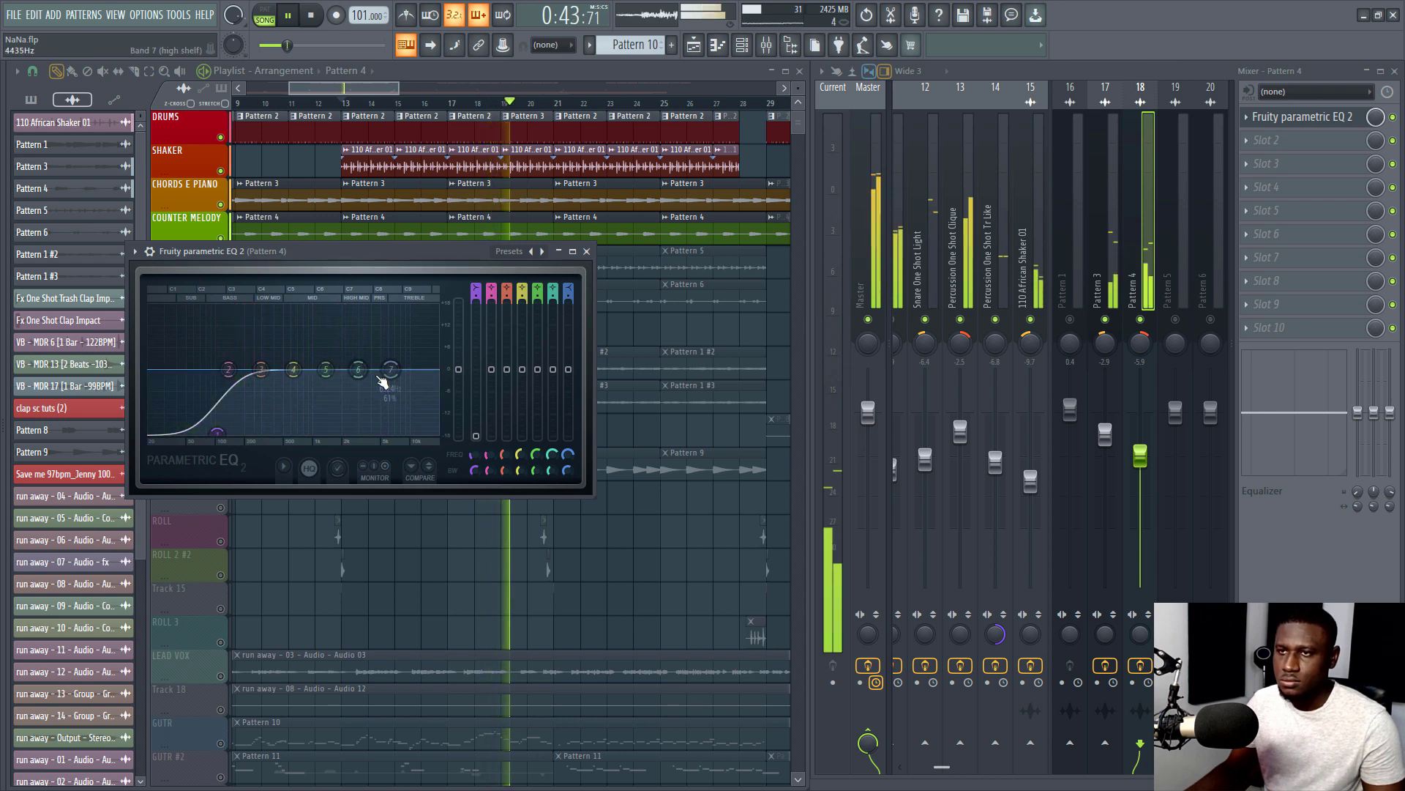
left_click_drag(229, 433, 237, 433)
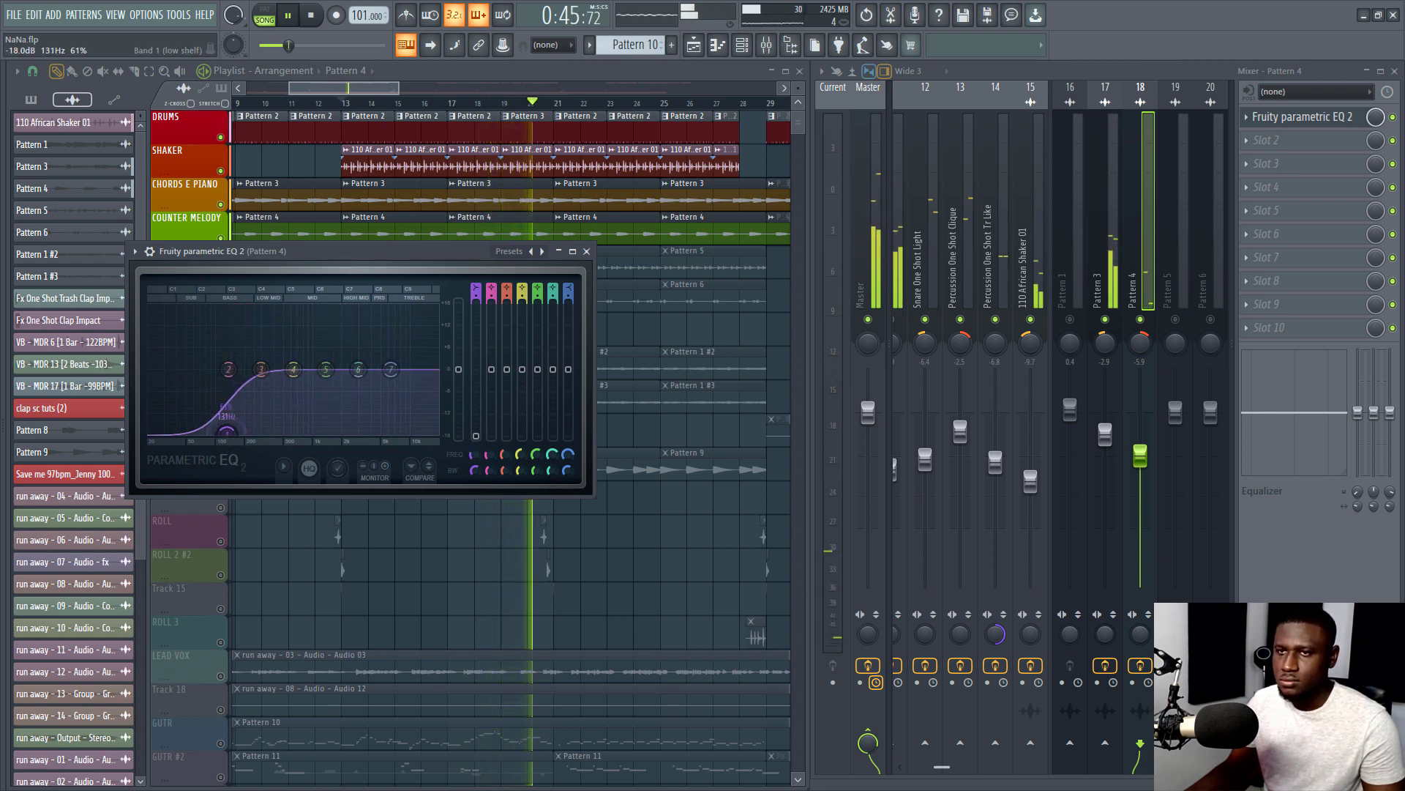
left_click(586, 251)
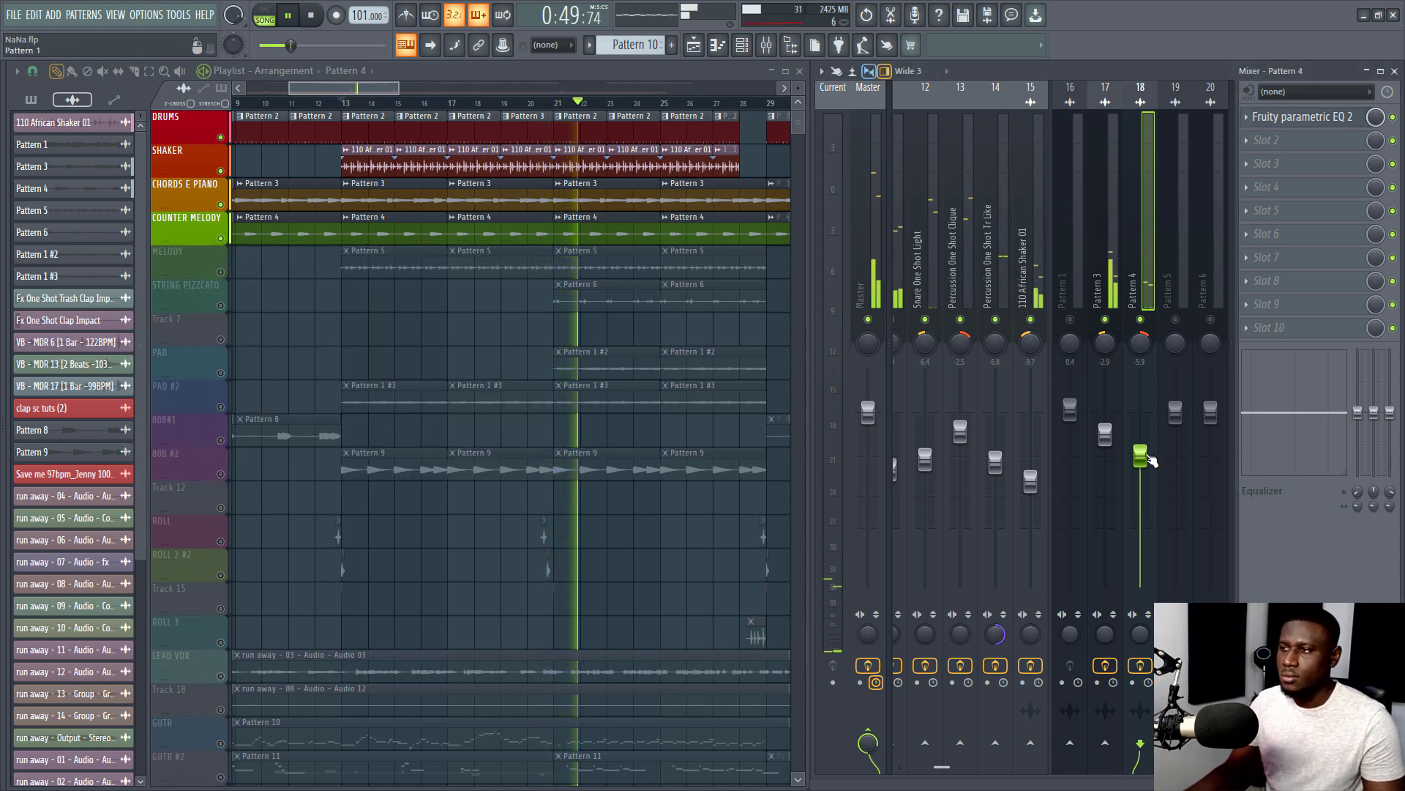
Raise the Pattern 4 fader to about -5.5 dB and shift its EQ low cut slightly higher
left_click_drag(1141, 449, 1140, 453)
left_click(1295, 116)
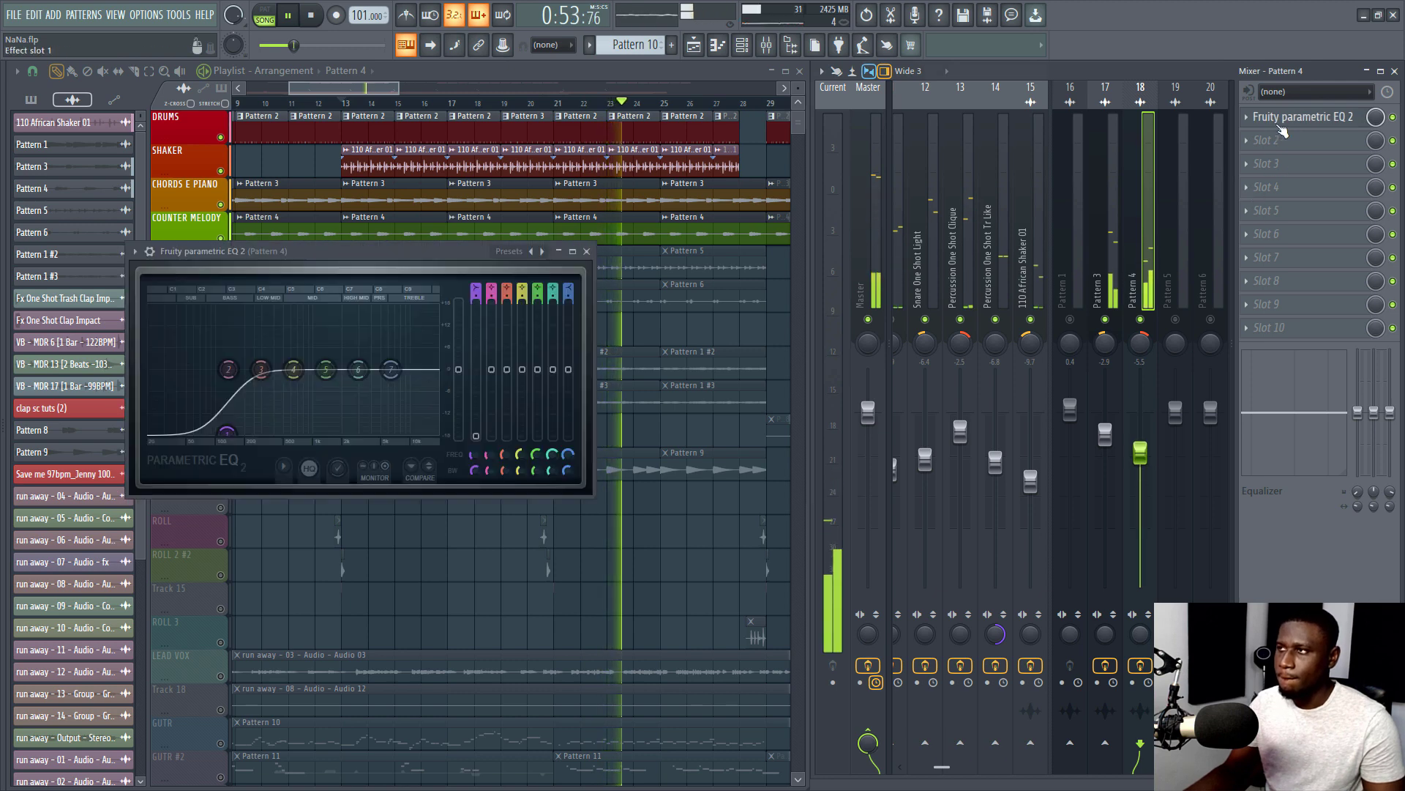
left_click_drag(227, 432, 237, 432)
left_click(586, 251)
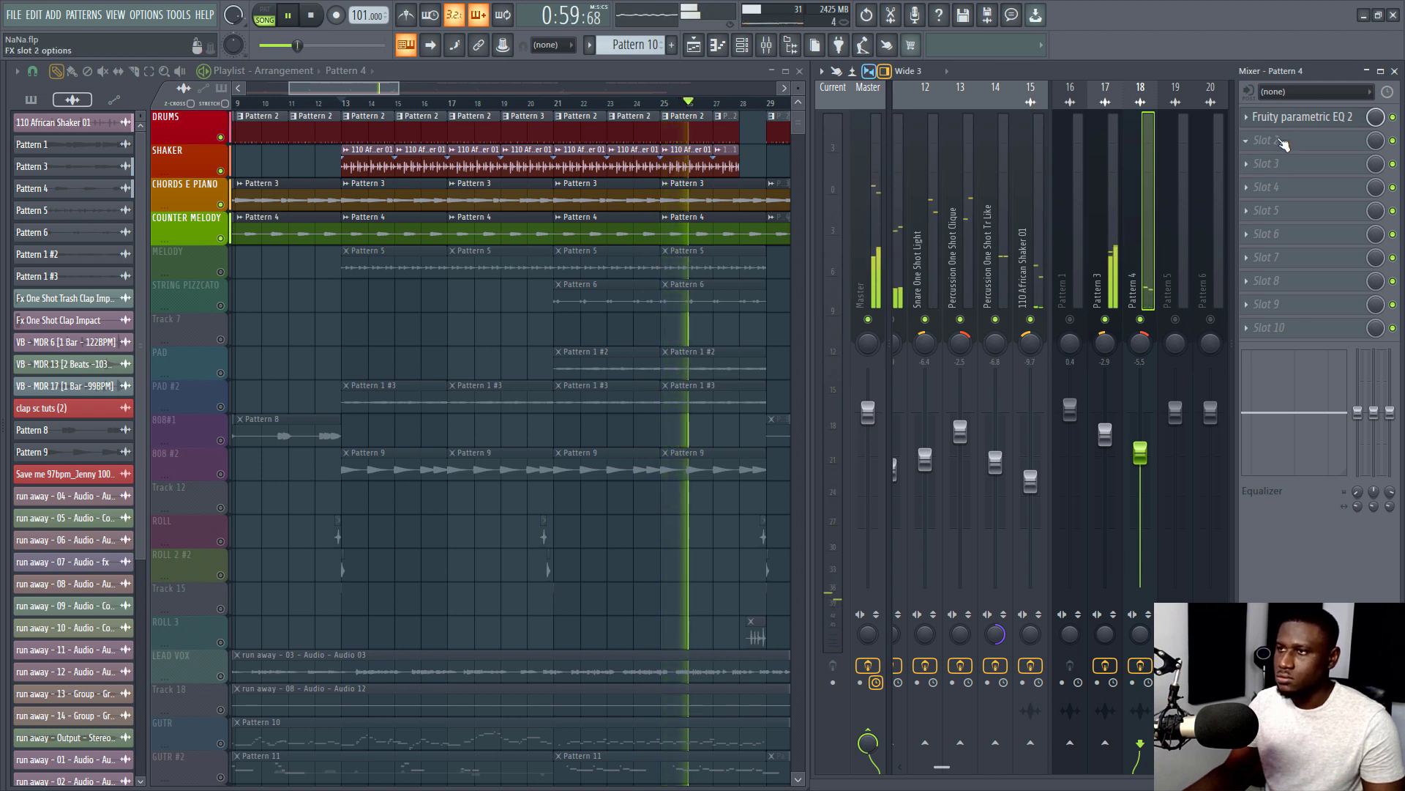
Restart playback, unmute the MELODY playlist track and lower the Pattern 5 fader to about -2.4 dB
key("space")
key("space")
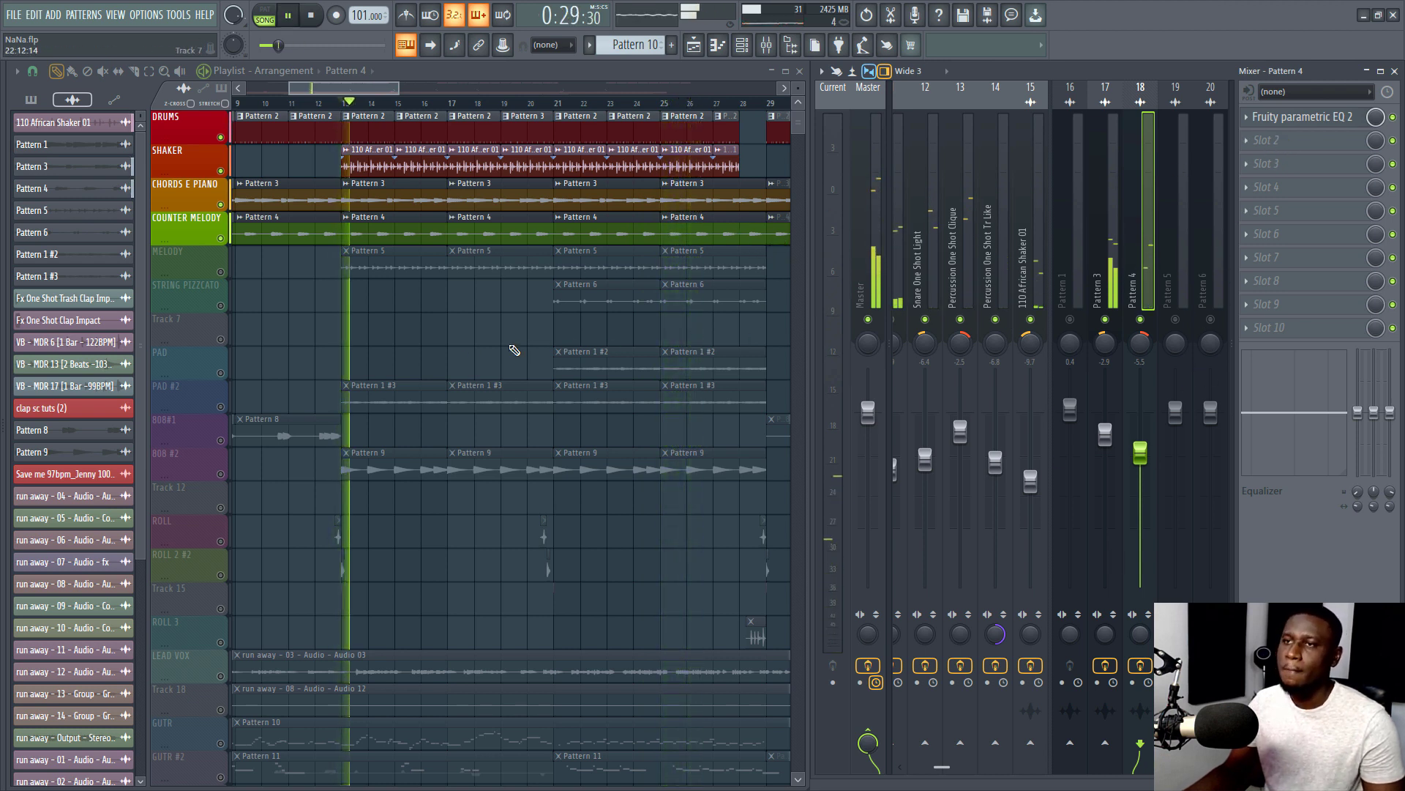
left_click(221, 273)
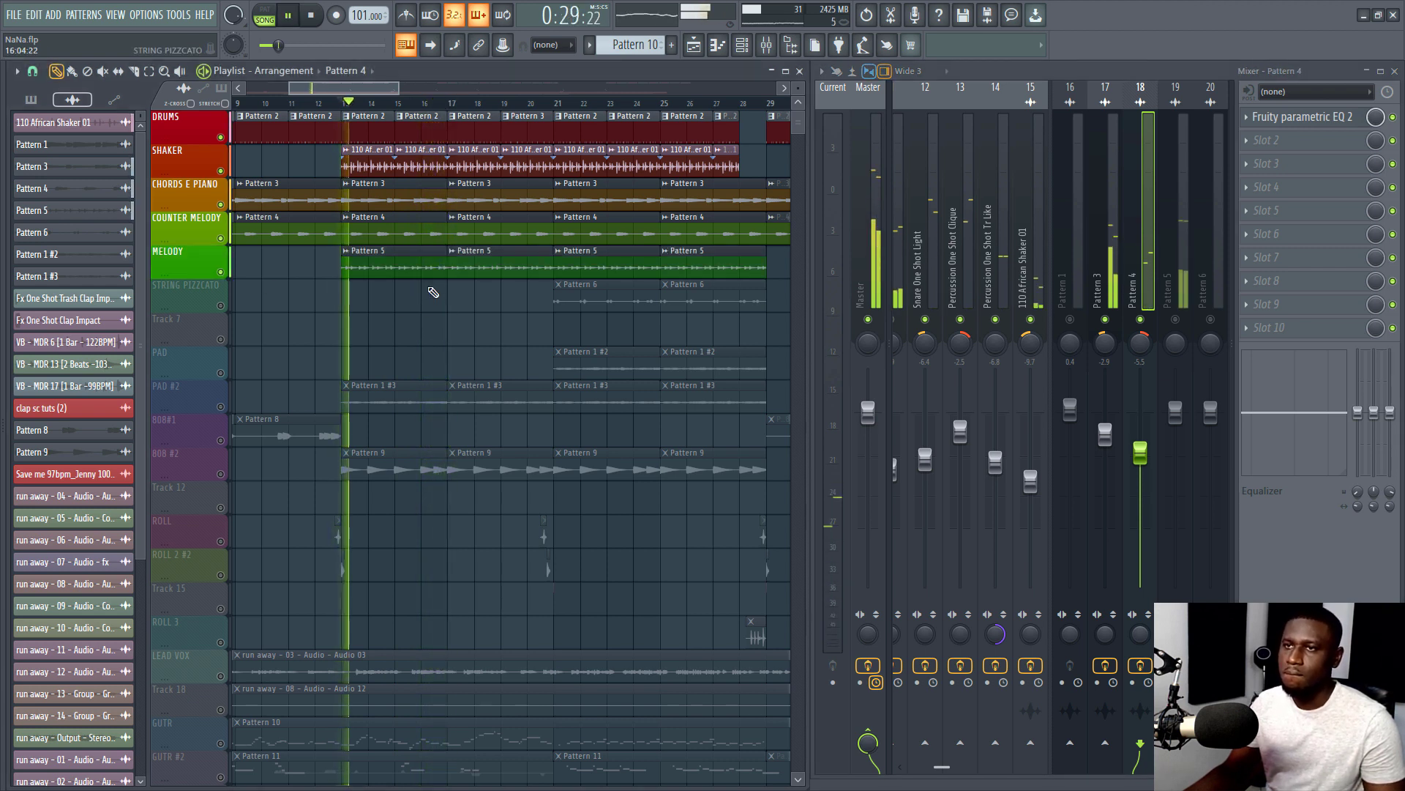
left_click(1174, 318)
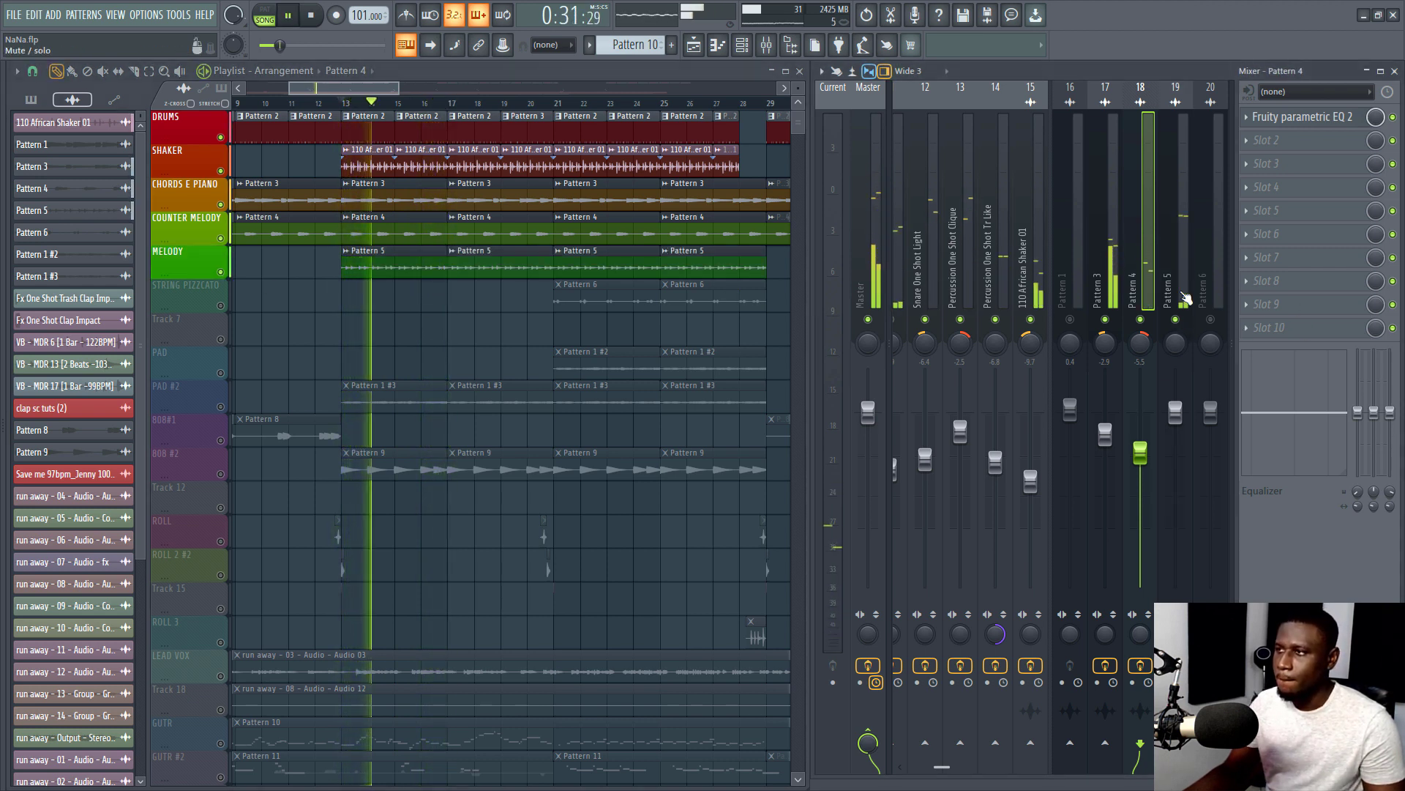
left_click(1184, 379)
left_click_drag(1177, 412, 1186, 432)
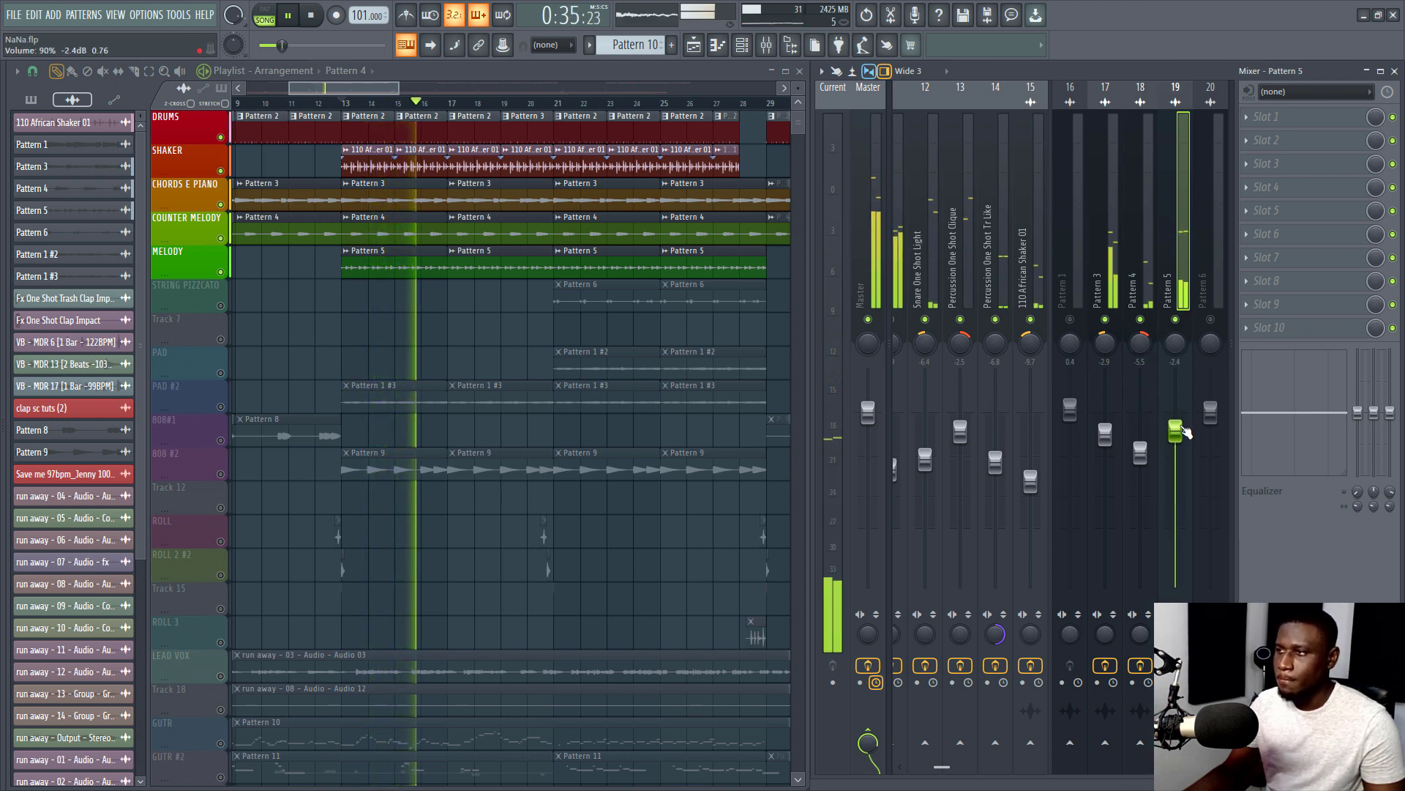
Add Fruity parametric EQ 2 to Pattern 5 and cut its lows with band 1 at about 81 Hz
left_click(1275, 123)
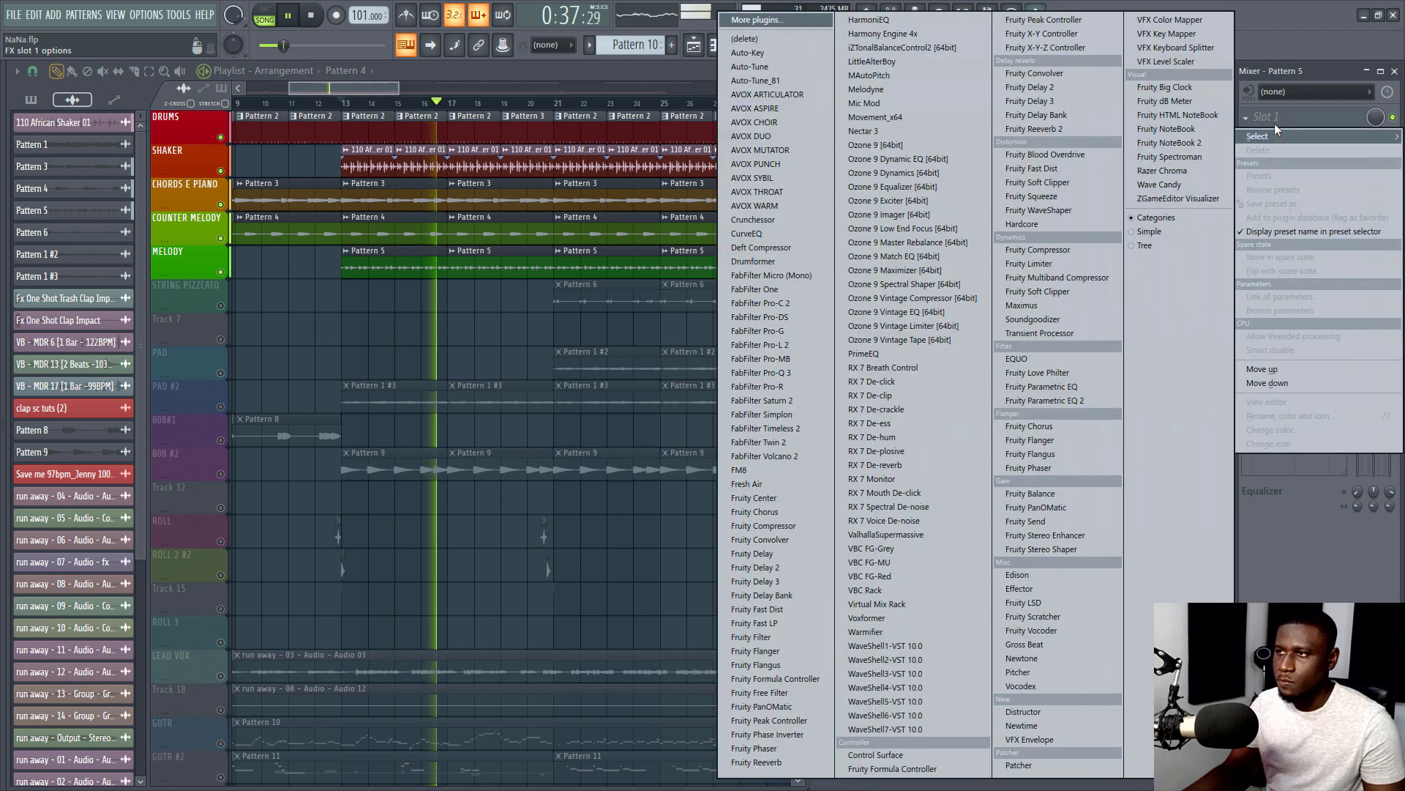
left_click(1066, 400)
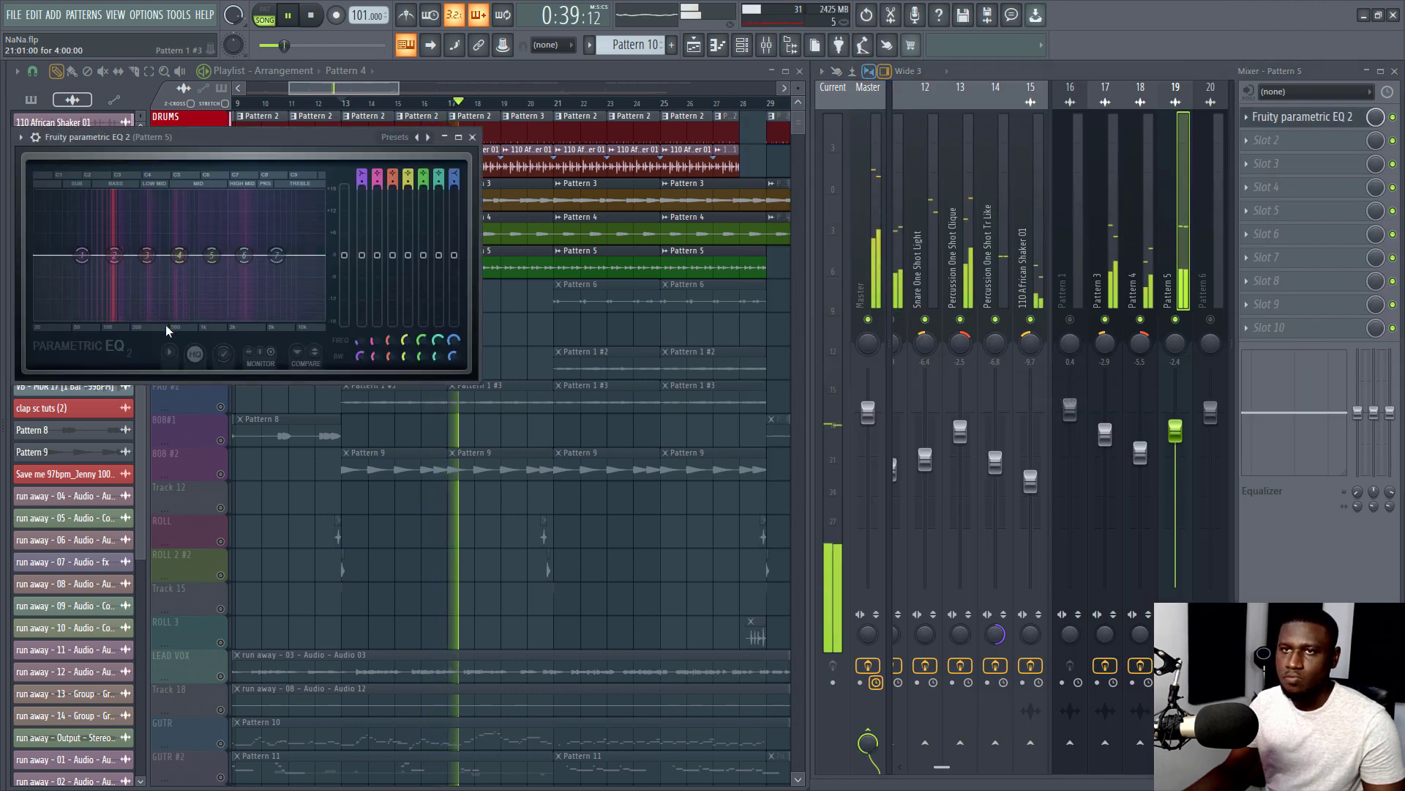
key("space")
left_click_drag(82, 255, 76, 317)
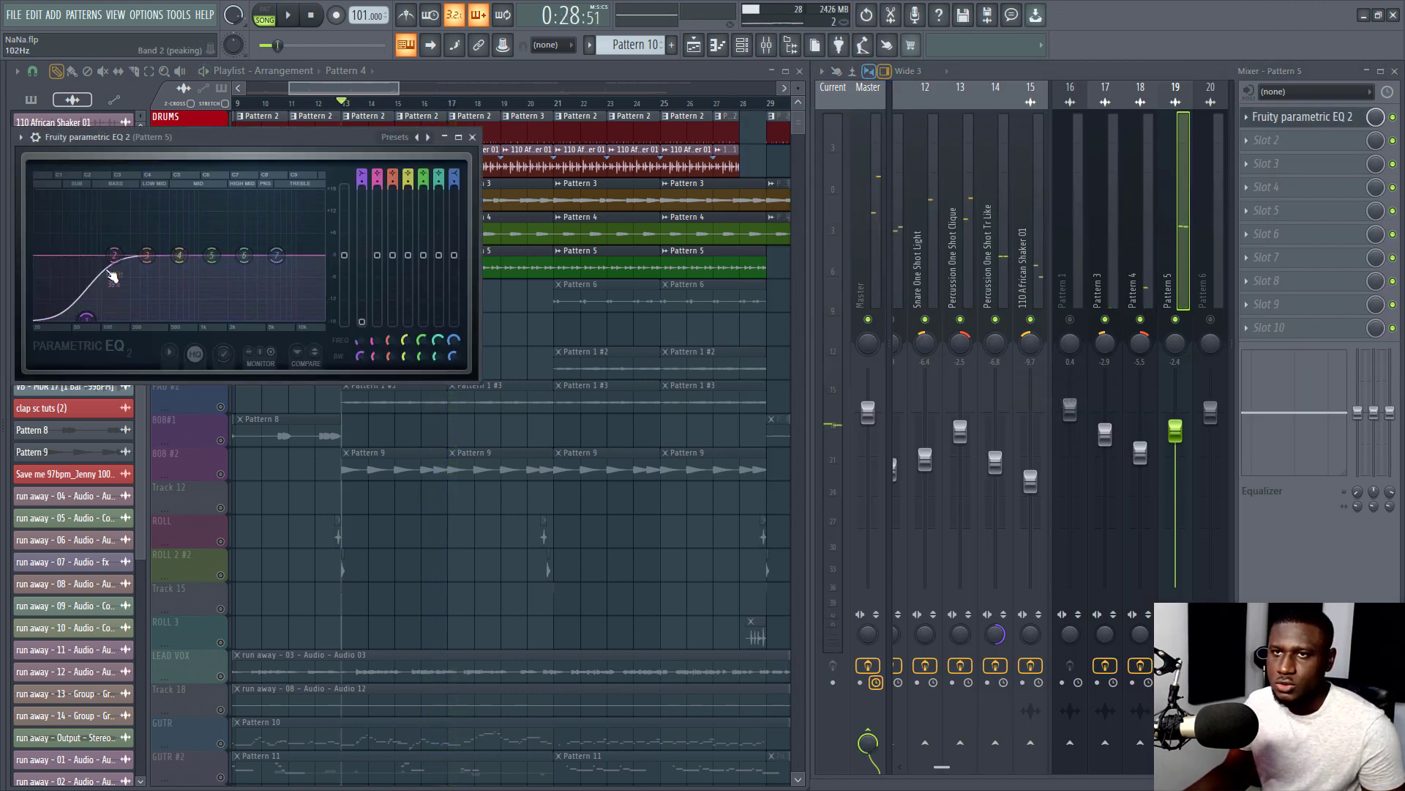
key("space")
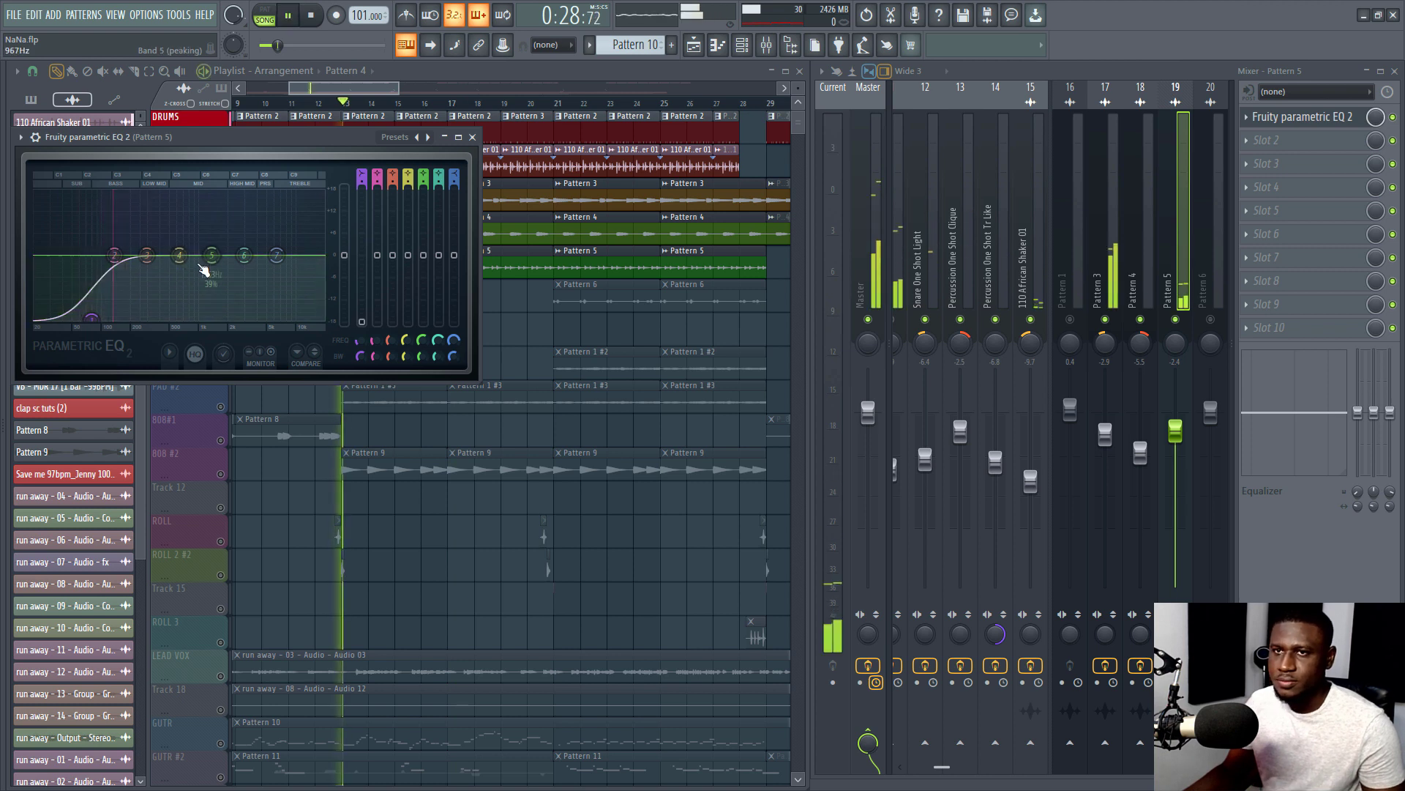
left_click_drag(92, 318, 90, 319)
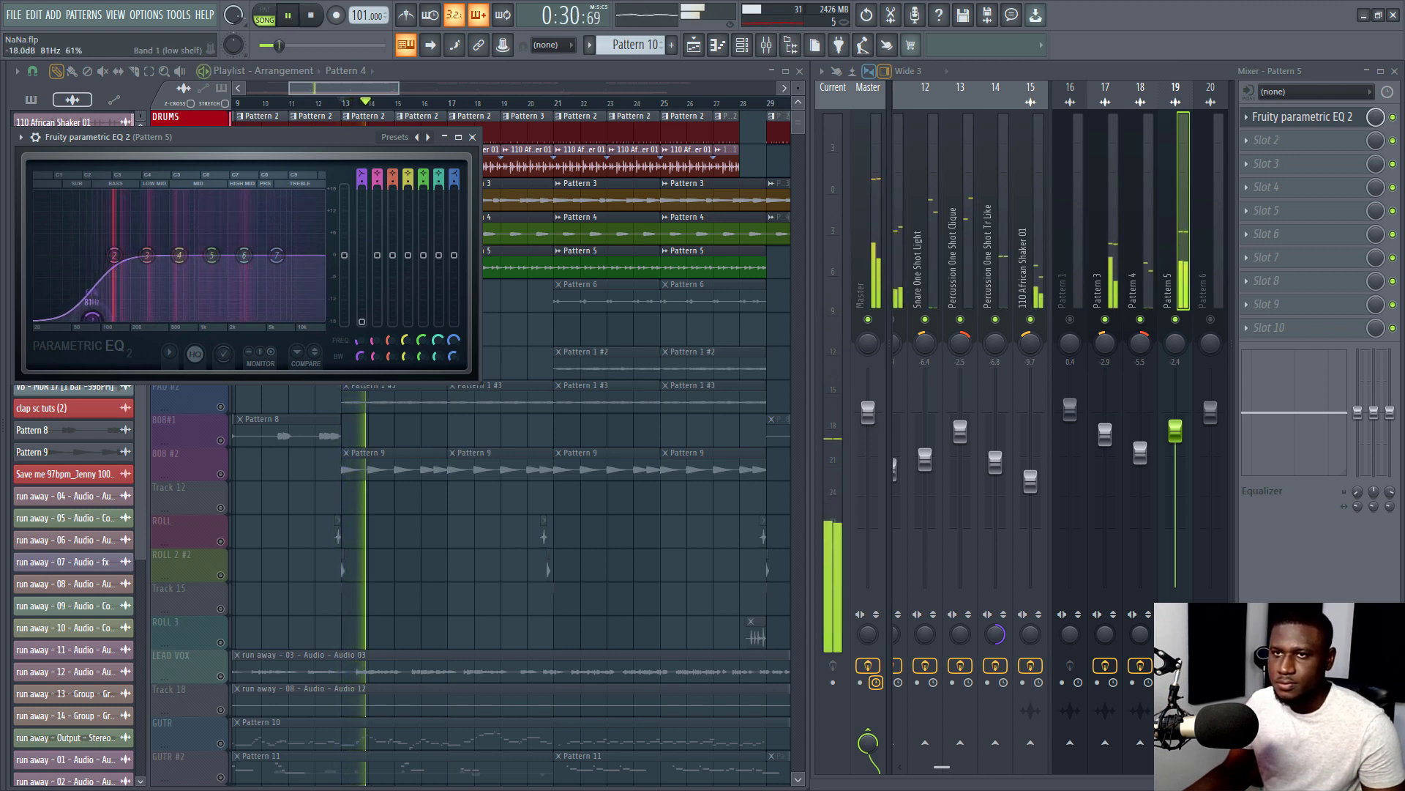
Cut the highs of Pattern 5 with band 7, move its low cut slightly higher, and stop playback
left_click_drag(278, 255, 281, 317)
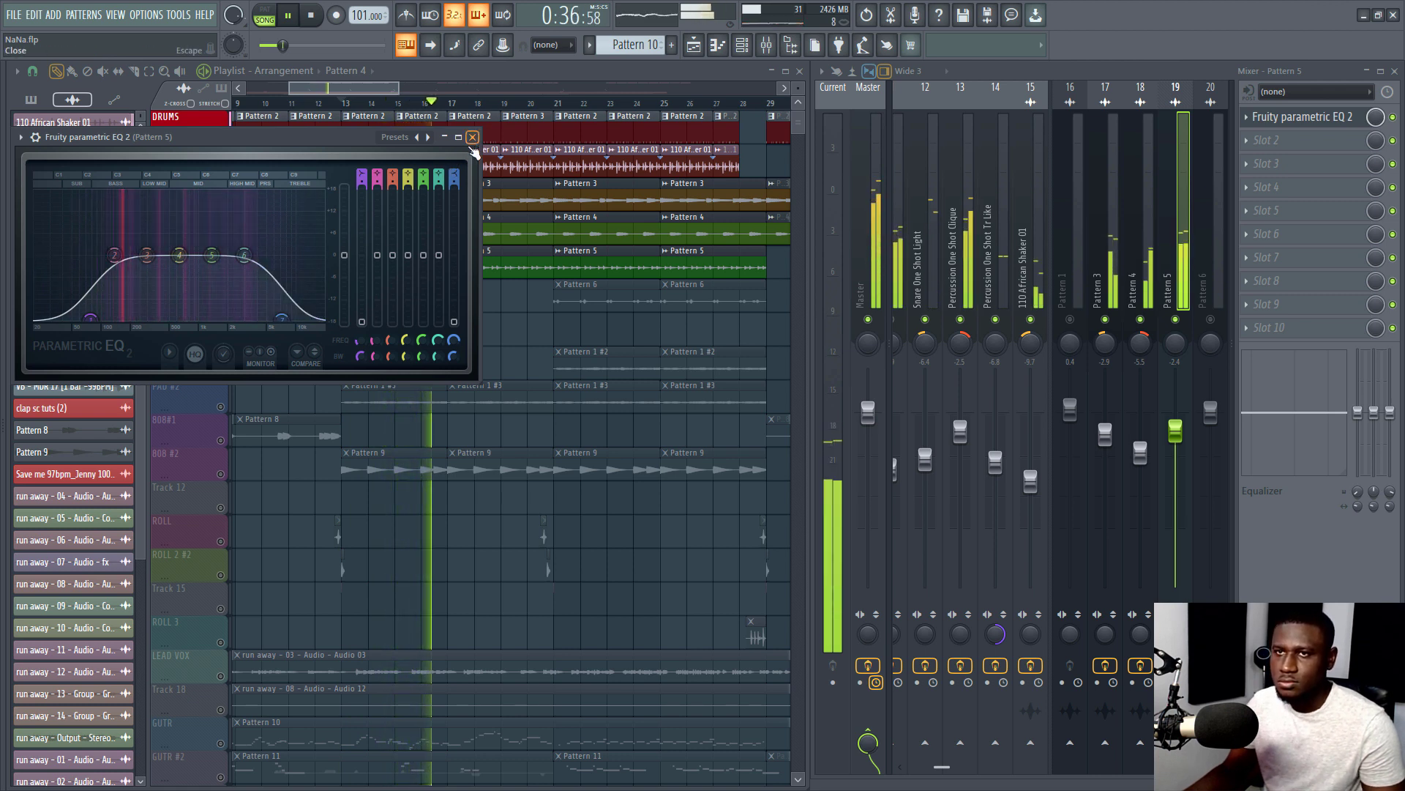
left_click_drag(88, 310, 98, 320)
key("space")
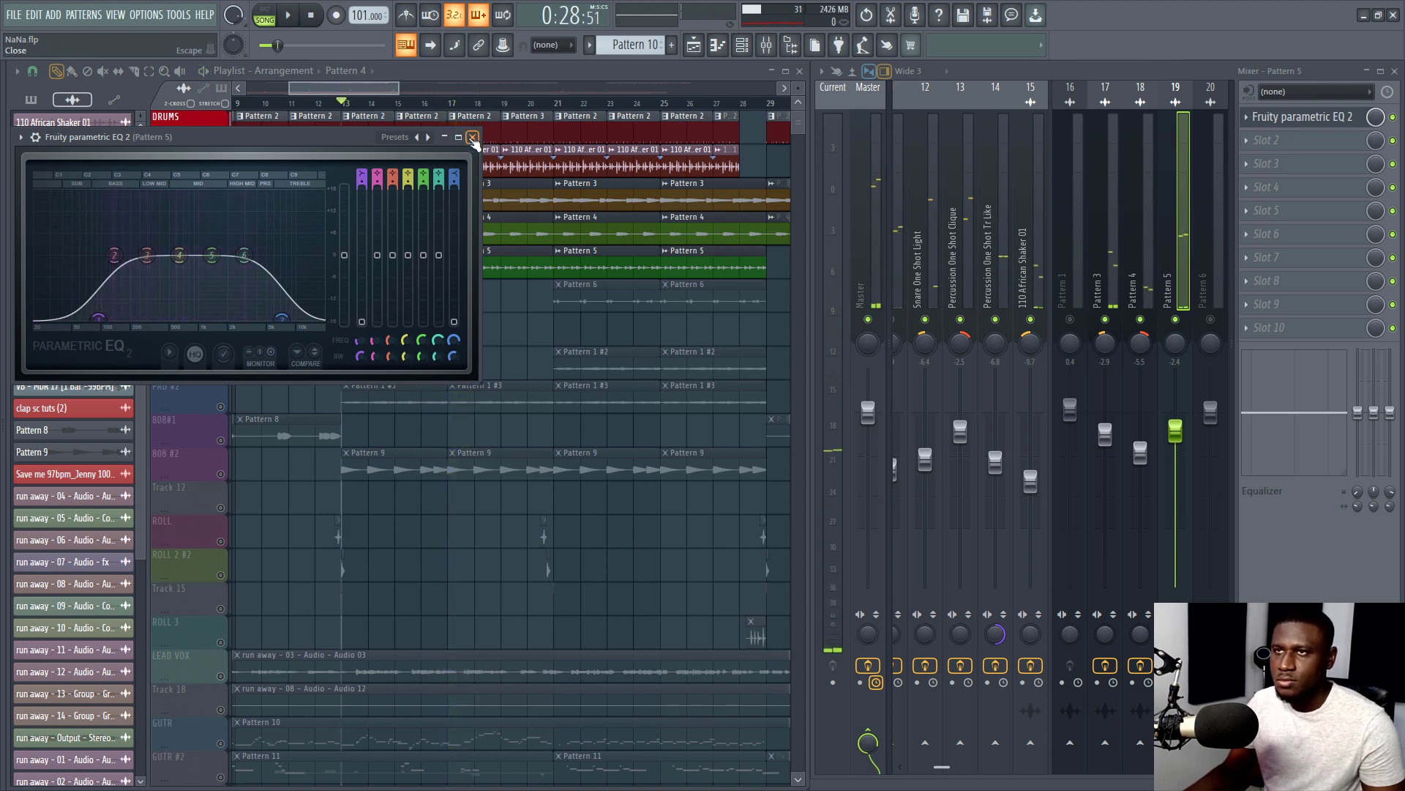
left_click(1299, 117)
Add Fresh Air after the EQ on Pattern 5 and set Mid Air to 16 and High Air to 91 during playback
left_click(1293, 143)
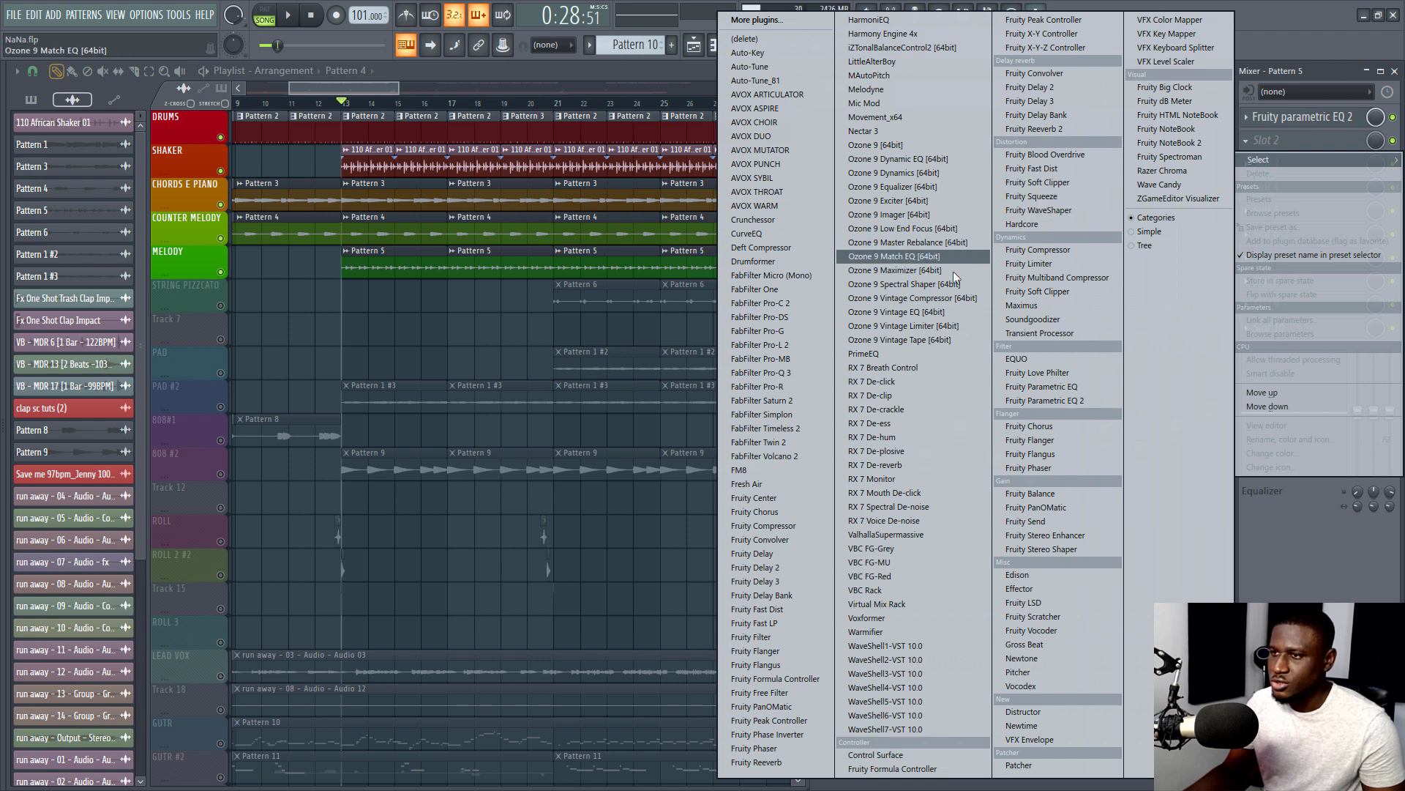
left_click(748, 483)
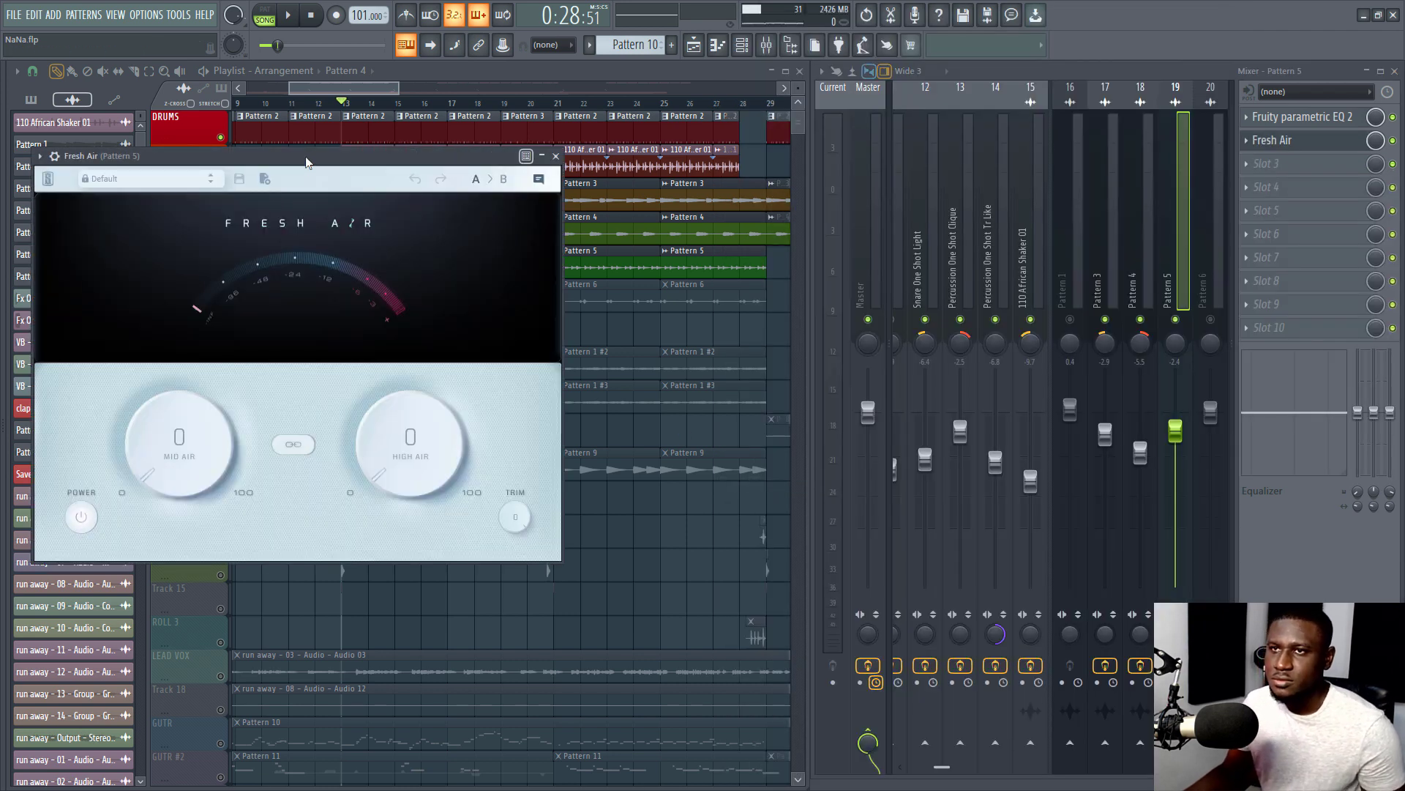
left_click_drag(306, 162, 528, 183)
left_click_drag(627, 481, 628, 432)
key("space")
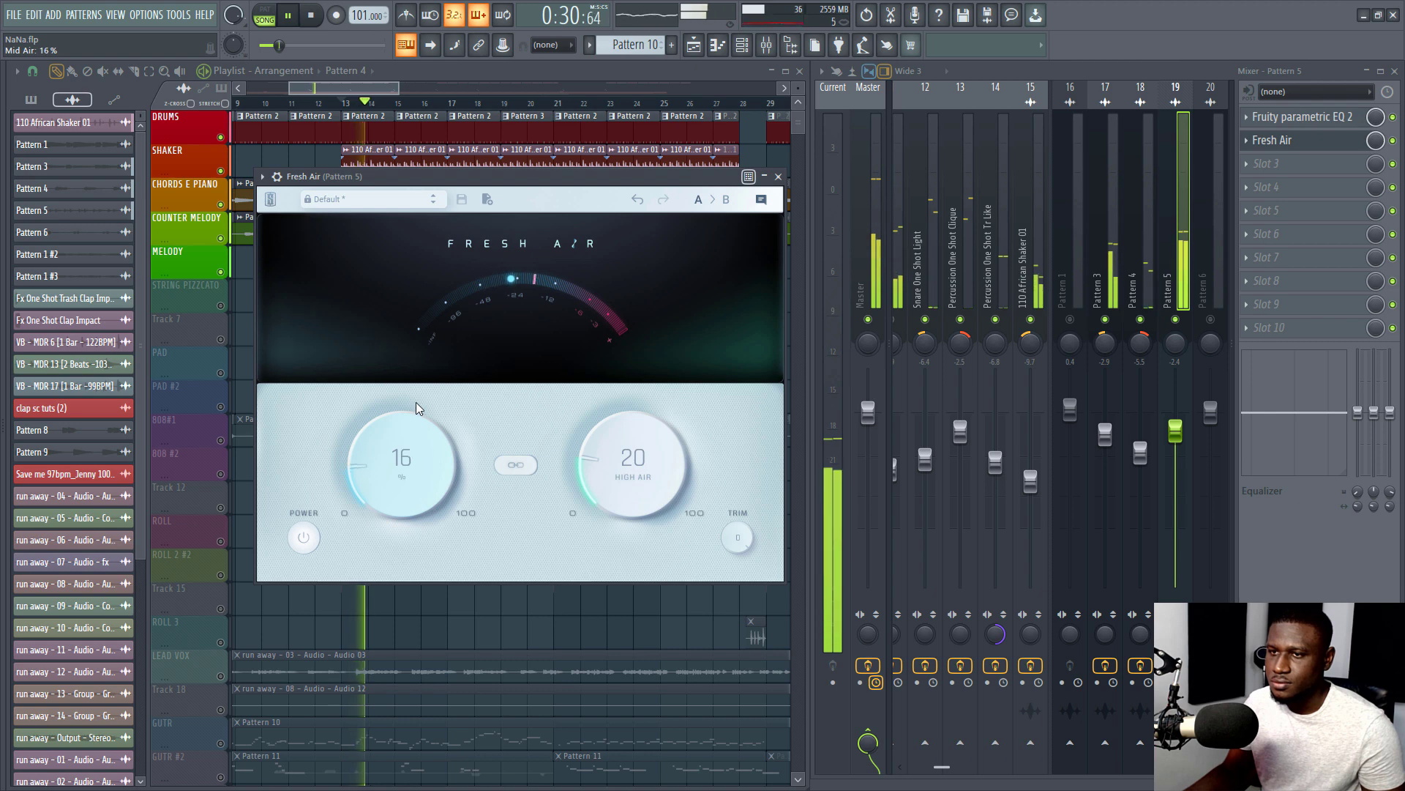
left_click_drag(651, 459, 642, 427)
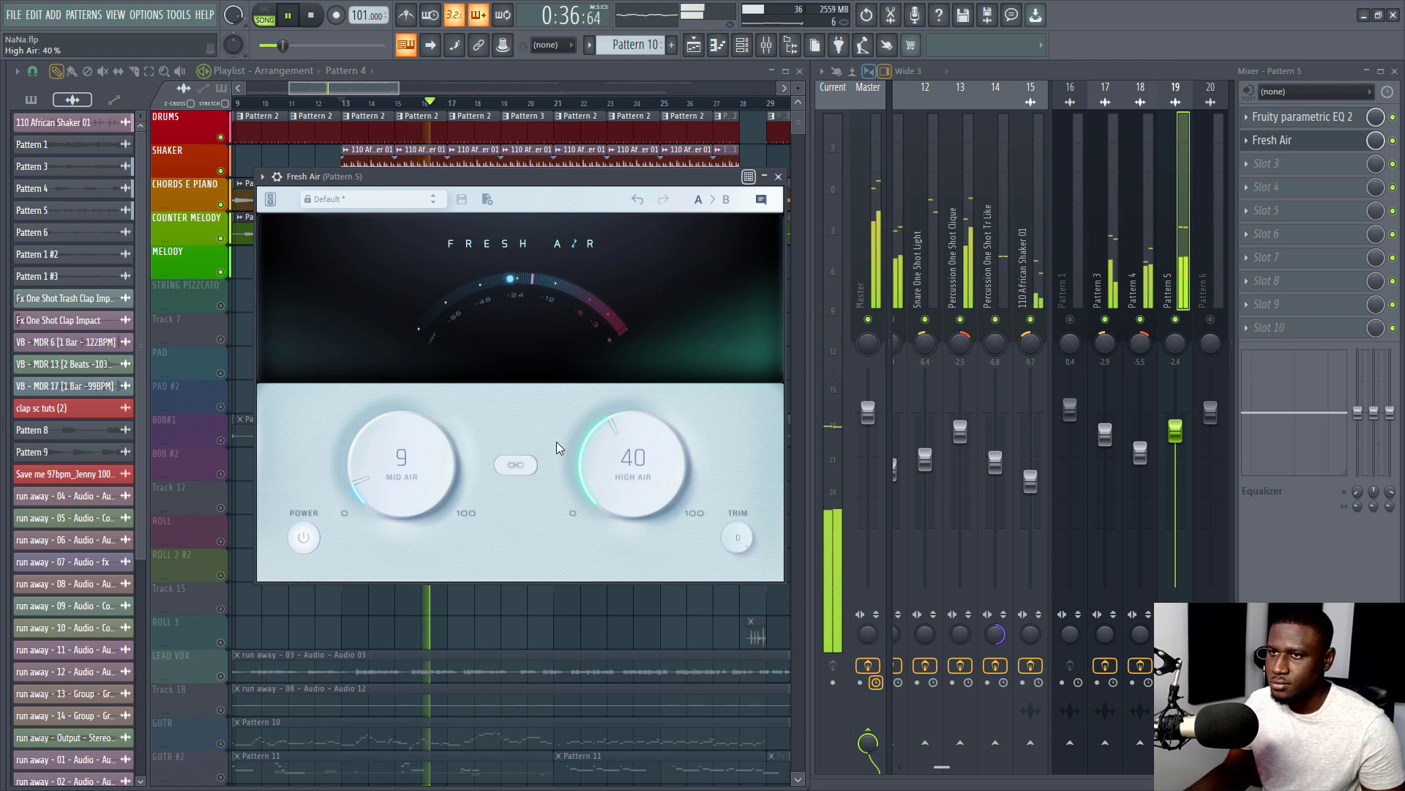
left_click_drag(606, 451, 607, 448)
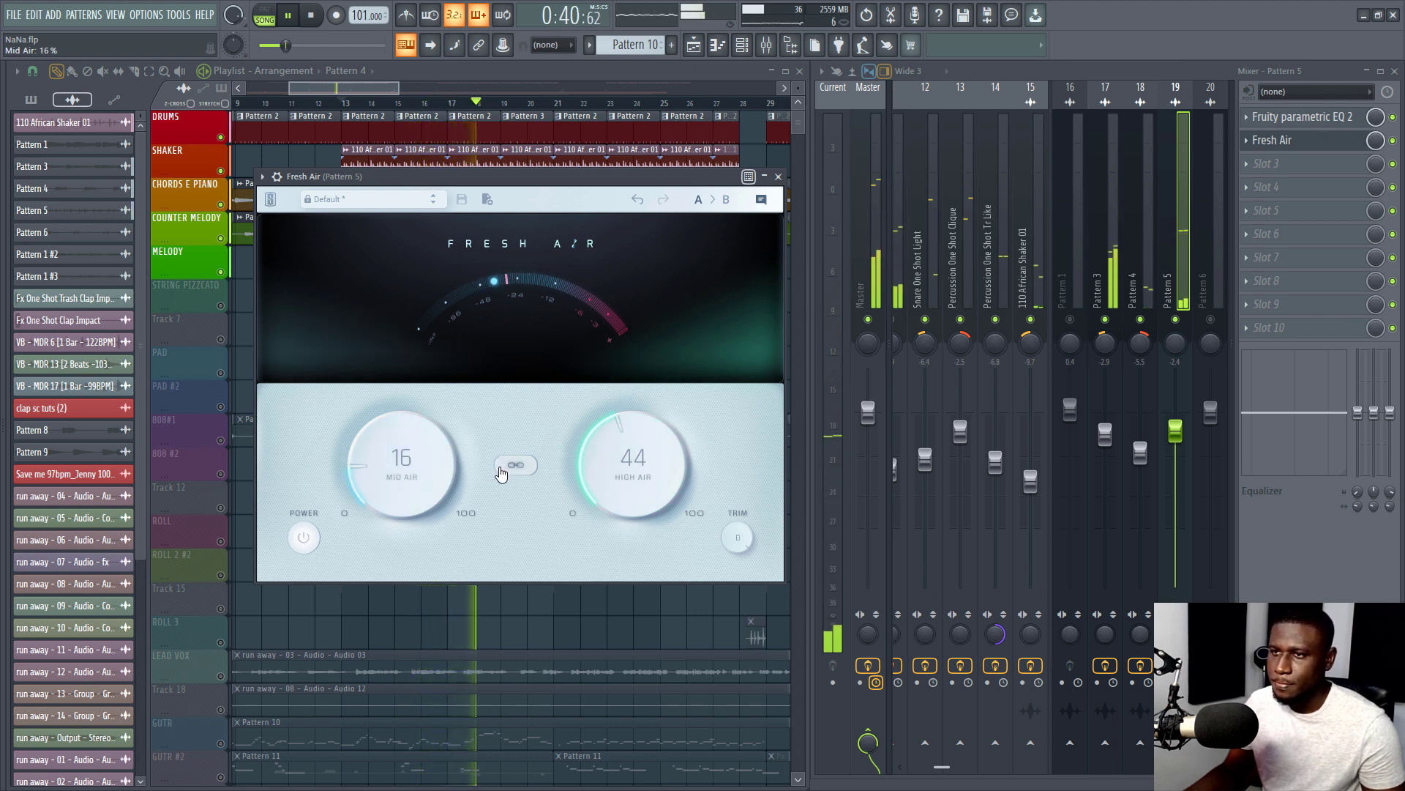
left_click_drag(628, 459, 708, 391)
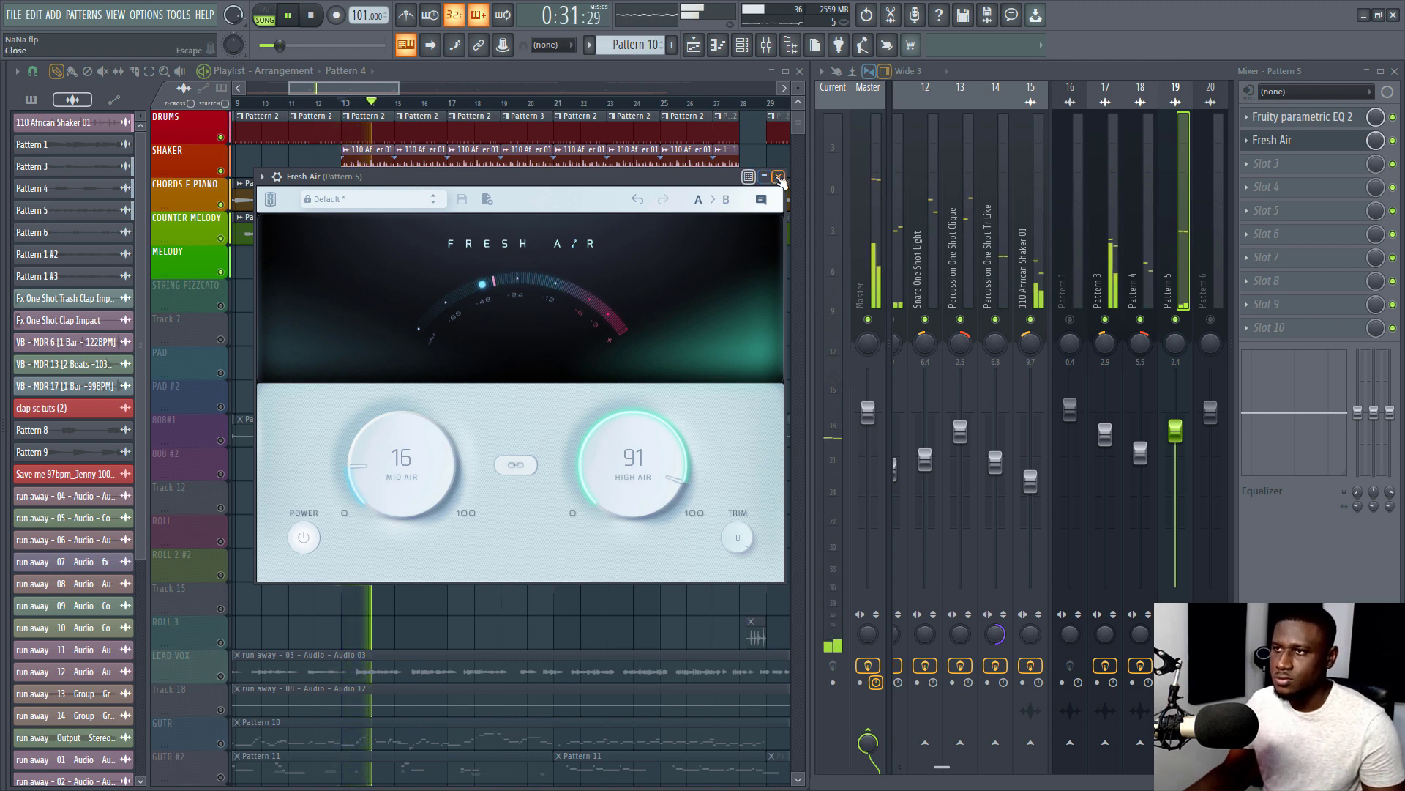
left_click(778, 177)
Lower the faders of Pattern 5 to about -3.3 dB, Pattern 3 to -3.2 dB and Pattern 4 to -7.1 dB, then stop playback
left_click_drag(1175, 431, 1176, 438)
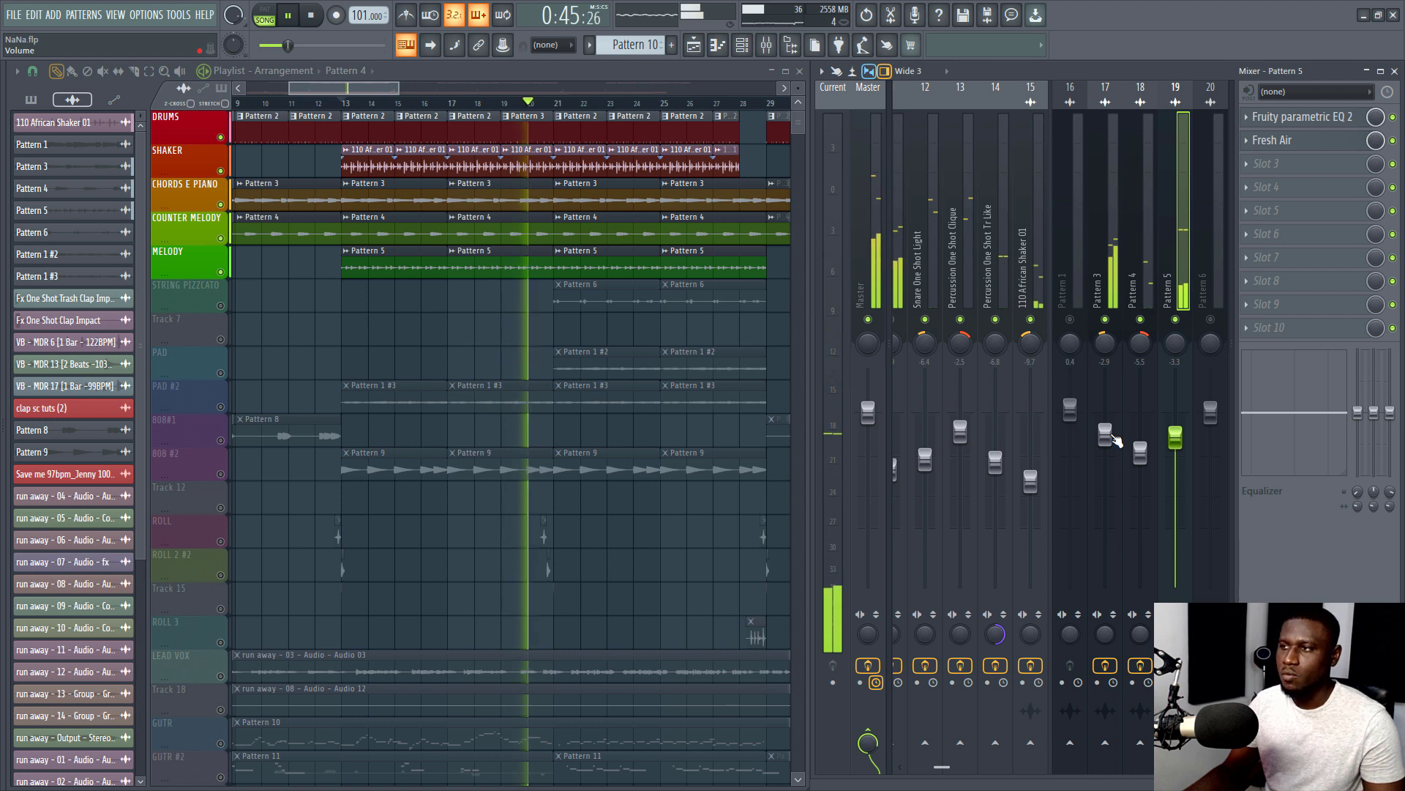
left_click_drag(1141, 452, 1140, 464)
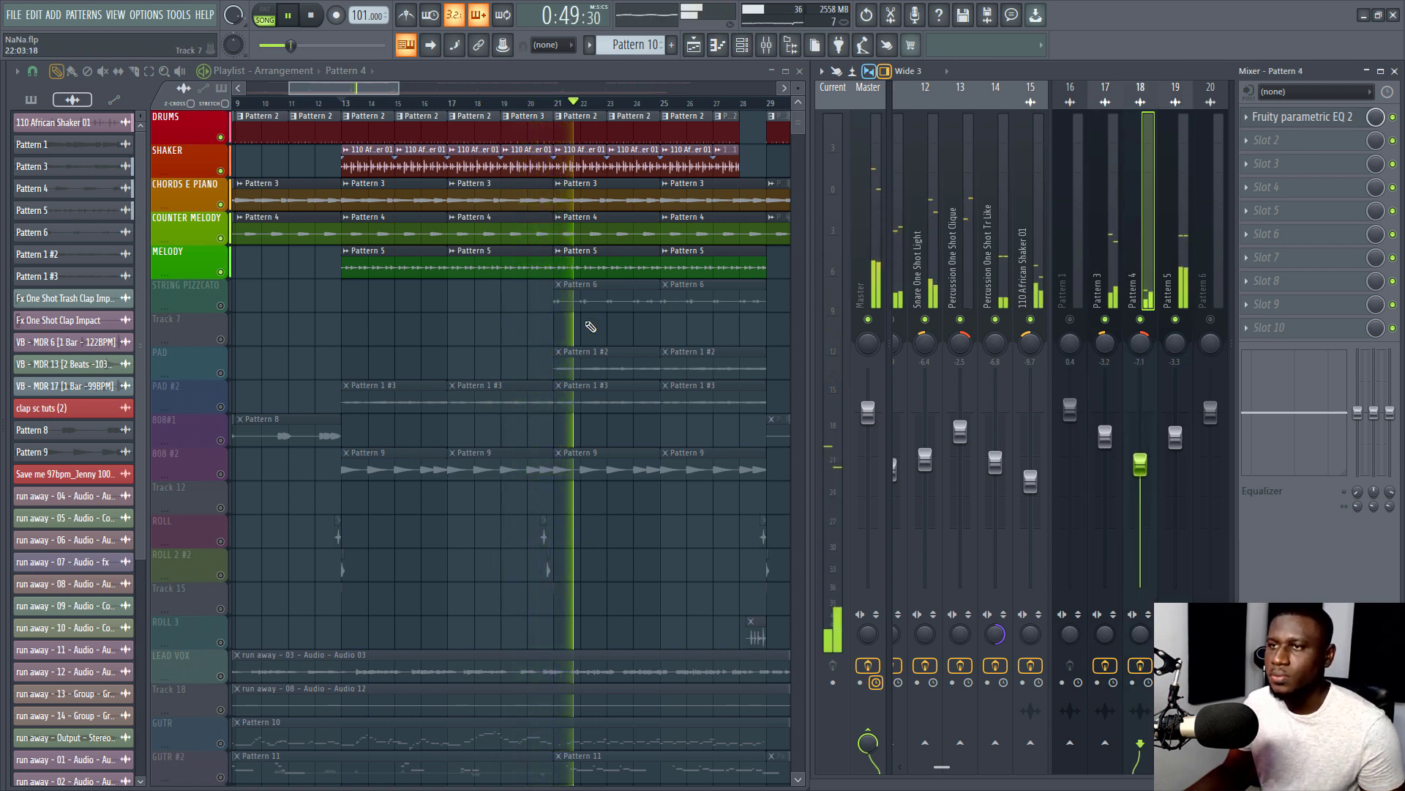
key("space")
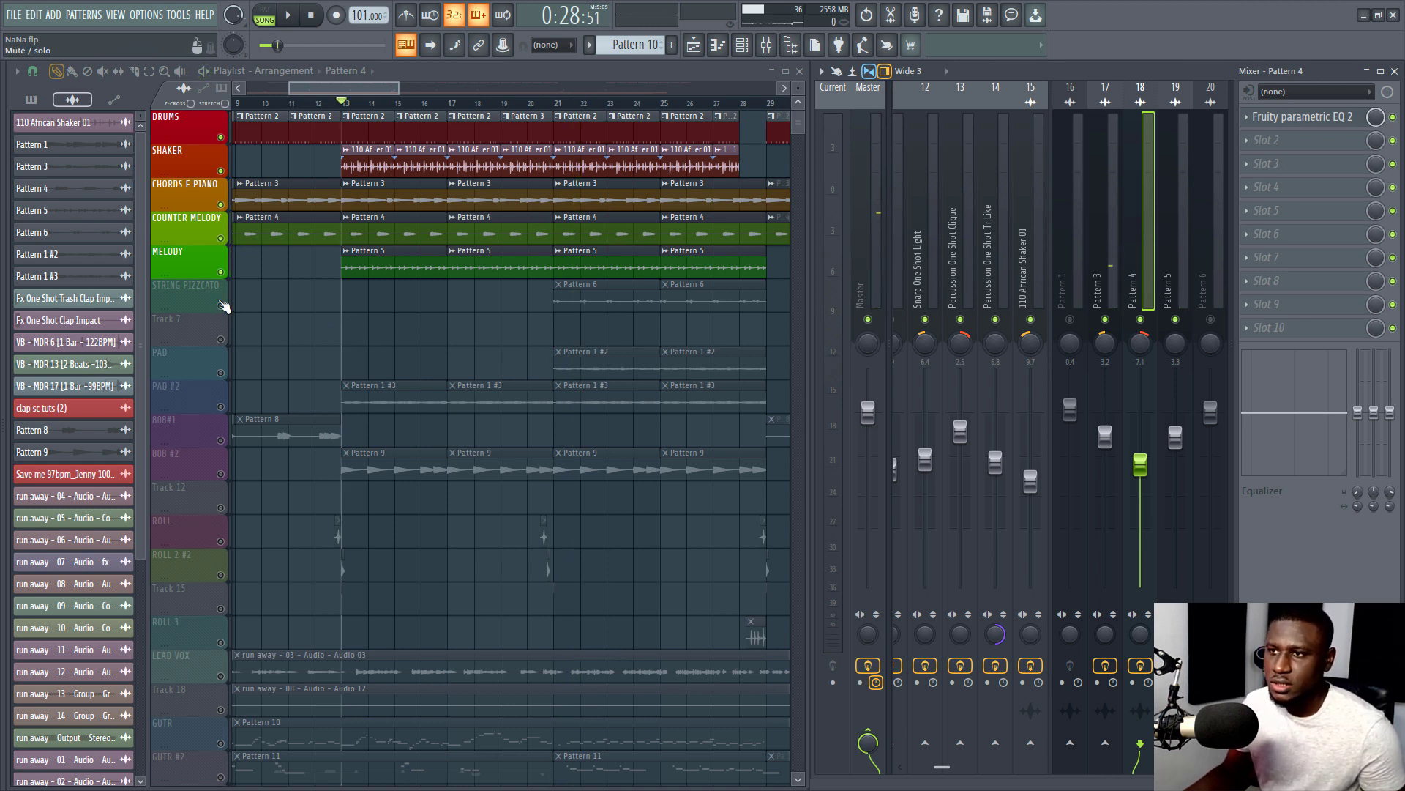
Unmute the STRING PIZZCATO playlist track, select the mixer track of its Pattern 6 clip, and play from bar 21
left_click(220, 305)
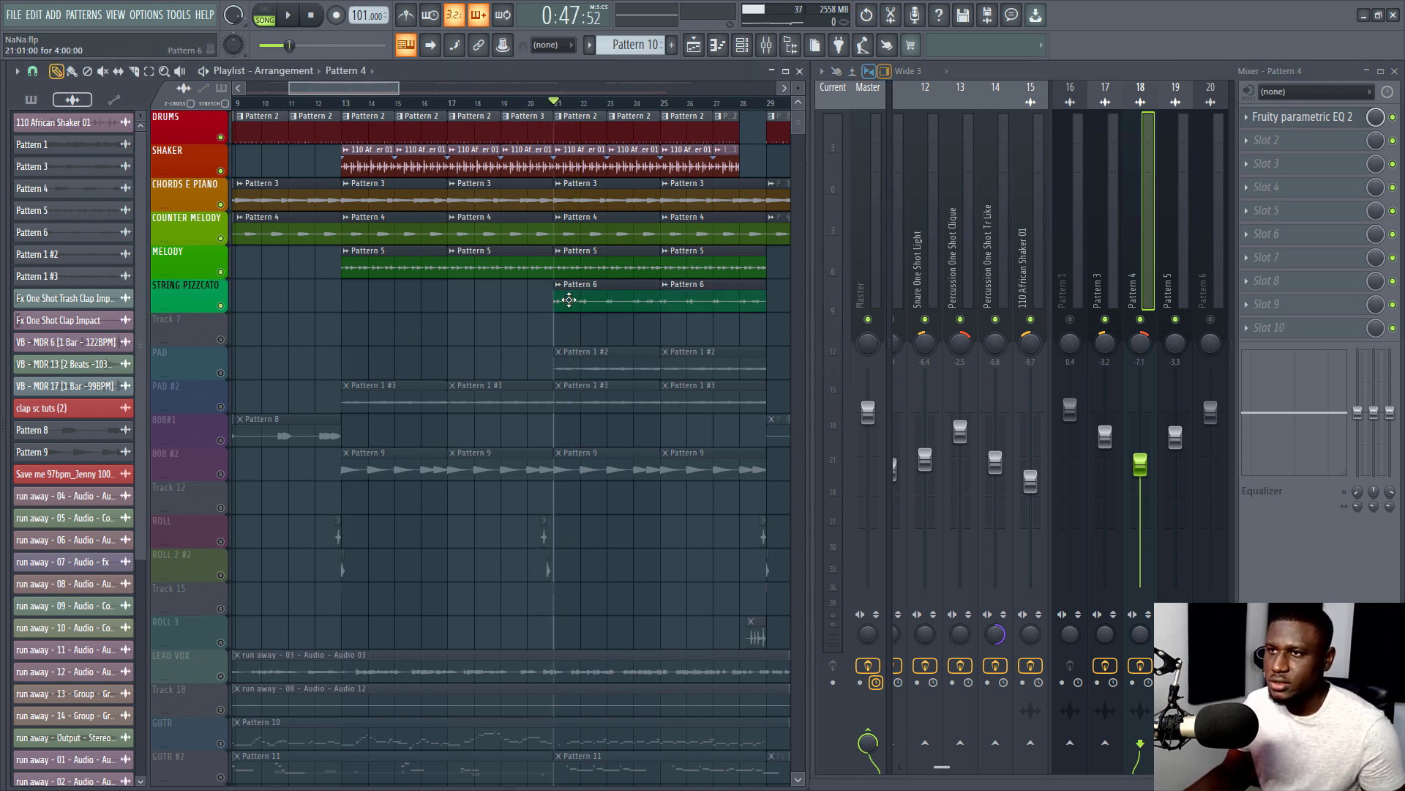
double_click(568, 300)
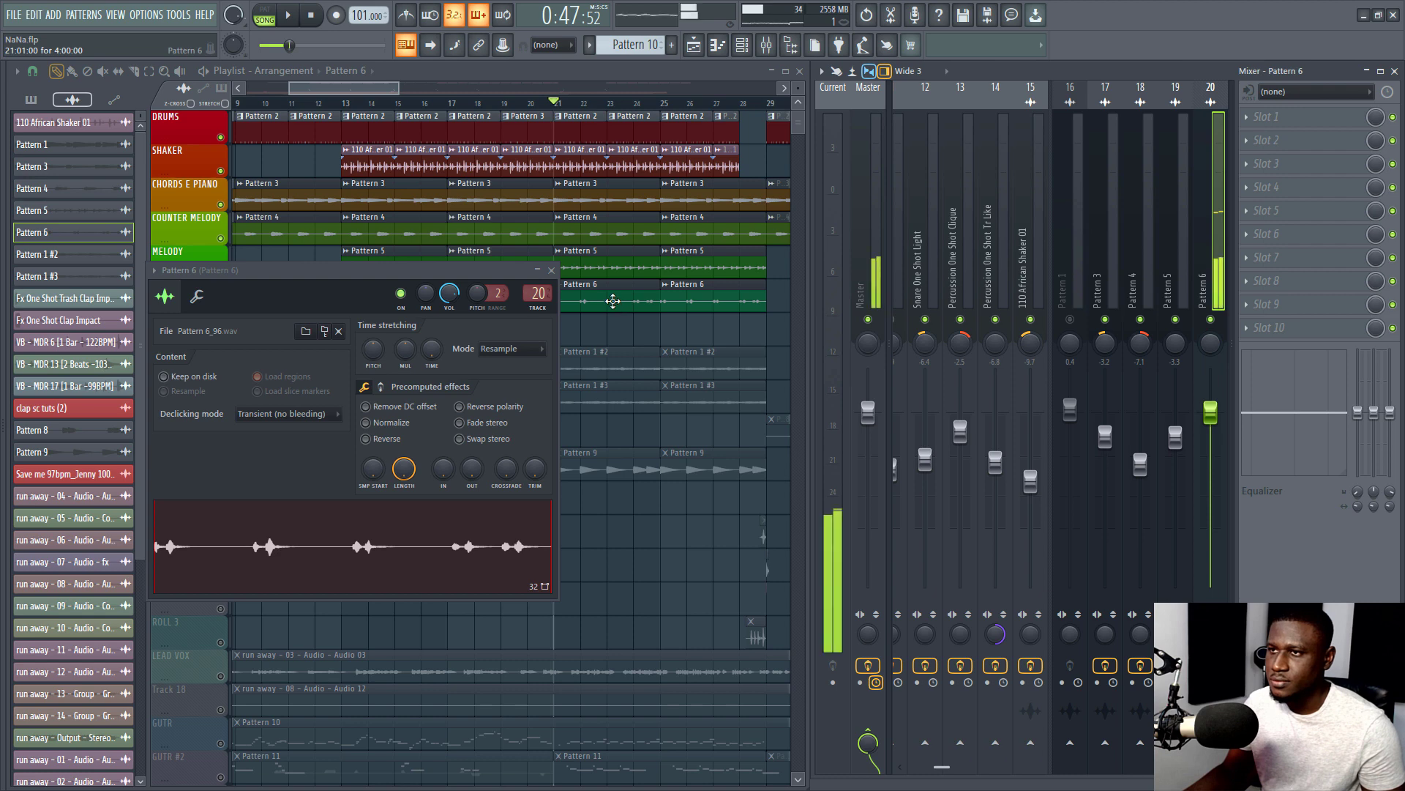
left_click(613, 301)
key("space")
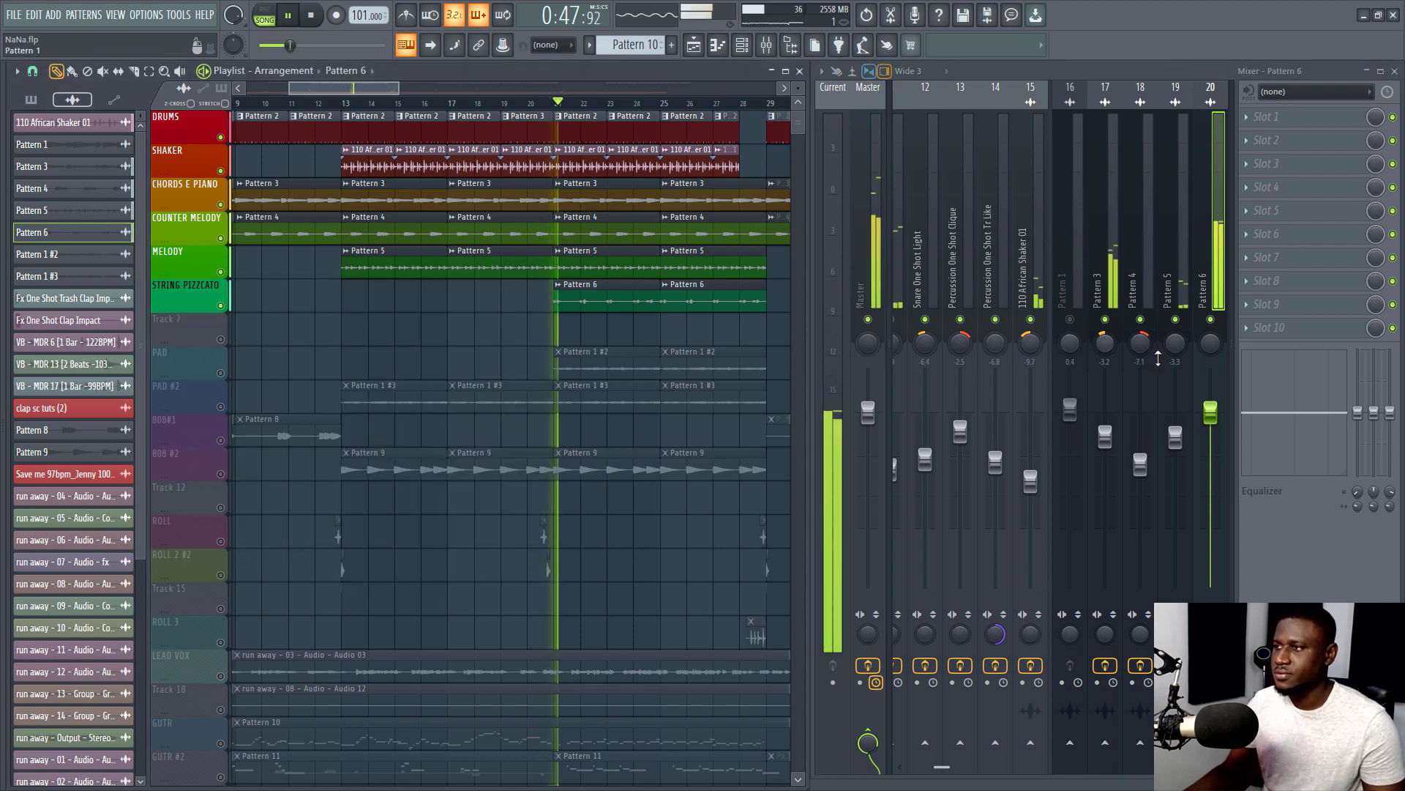
Lower the Pattern 6 fader to about -2.7 dB and pan the track to the right
scroll(1215, 410, "down", 3)
scroll(1157, 278, "down", 3)
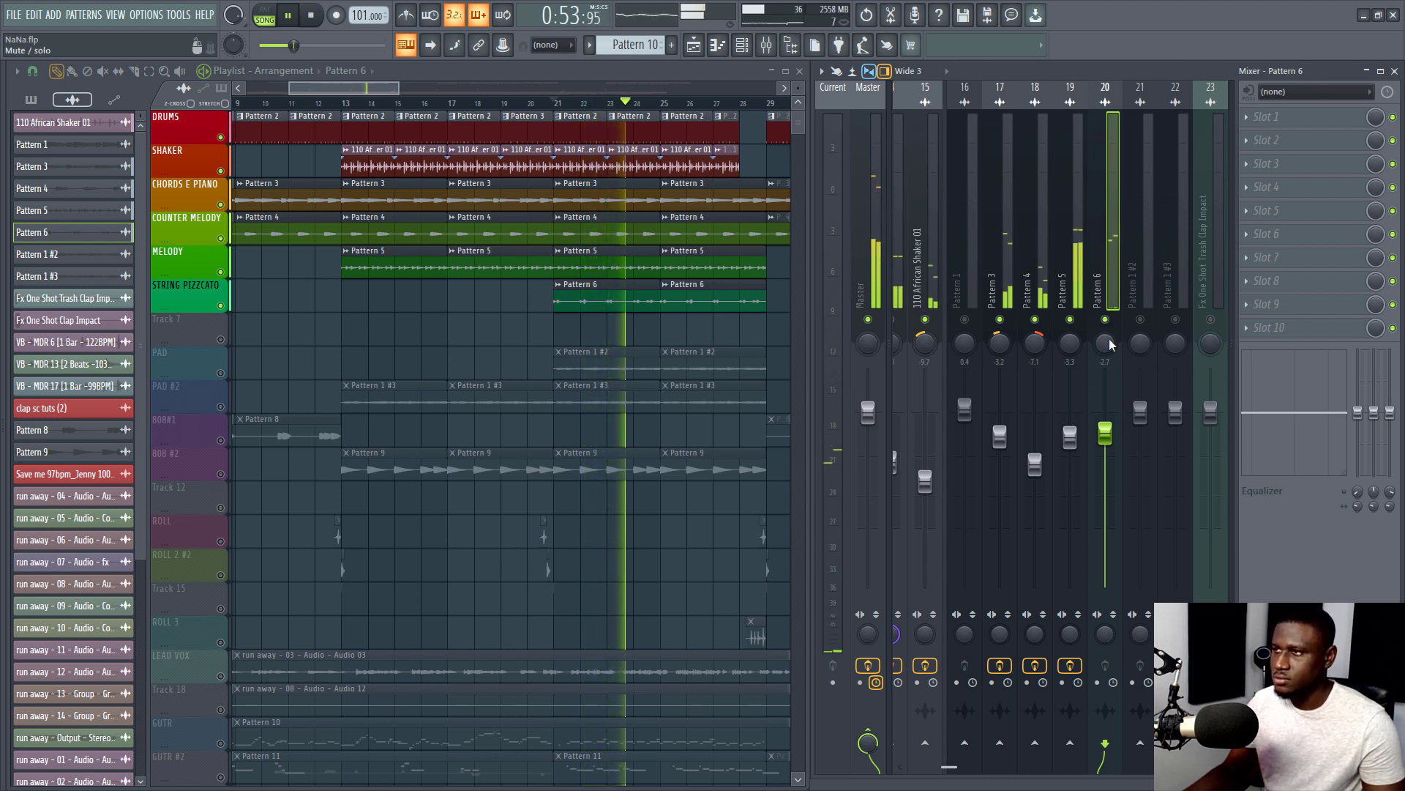
left_click_drag(1106, 341, 1106, 304)
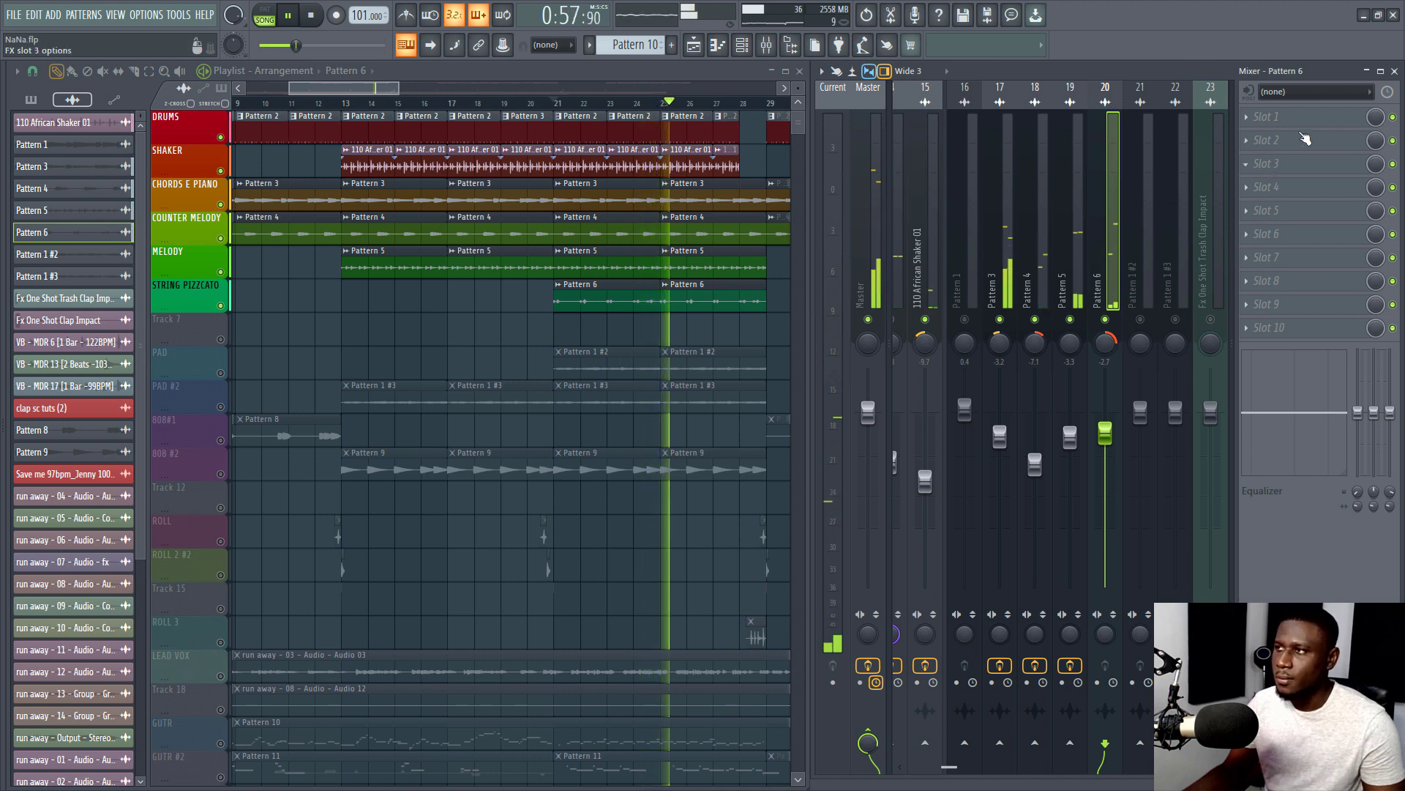
Add Fruity Parametric EQ 2 to Pattern 6, set band 1 to High pass, and raise its cutoff to just below band 3
left_click(1273, 117)
mouse_move(1288, 137)
left_click(1069, 401)
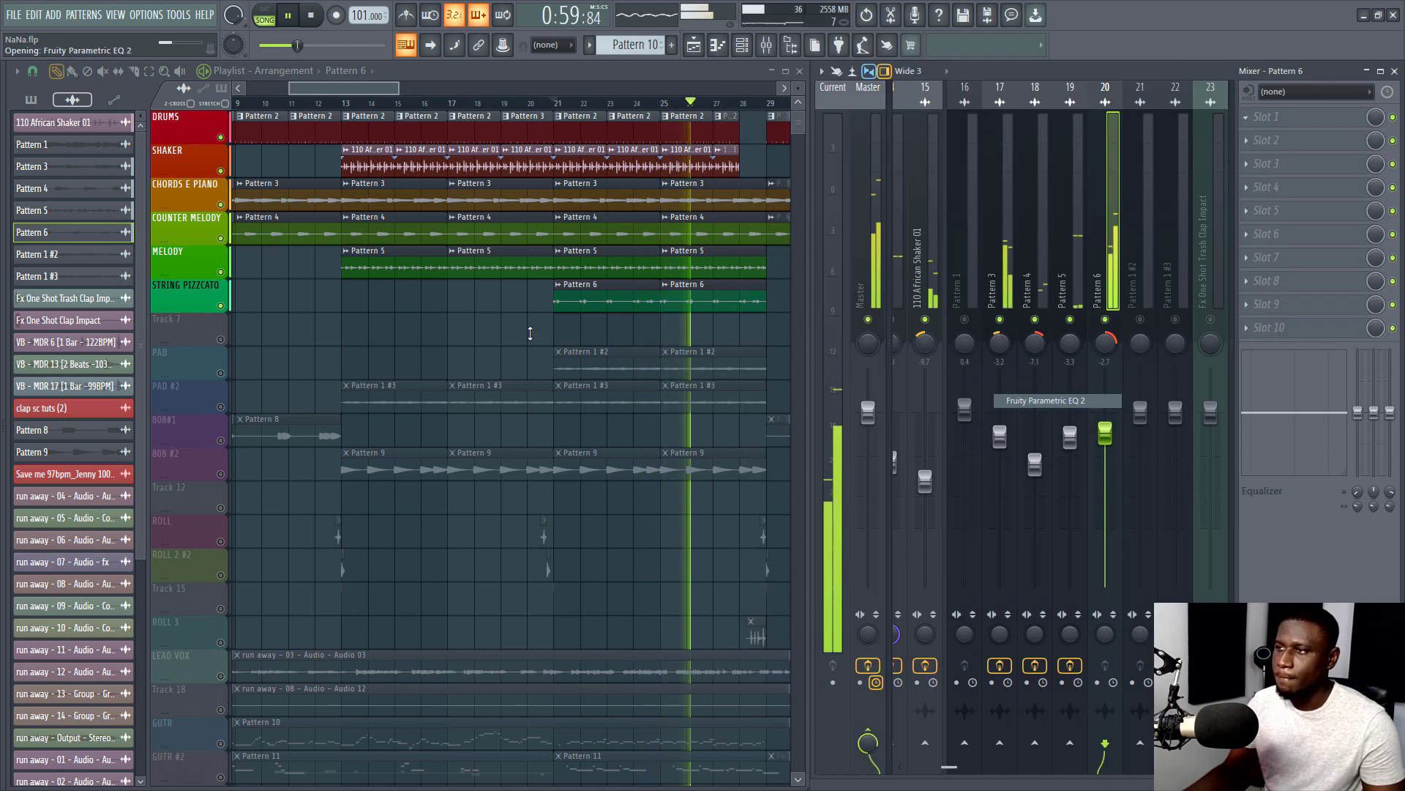
left_click_drag(111, 355, 163, 358)
right_click(163, 357)
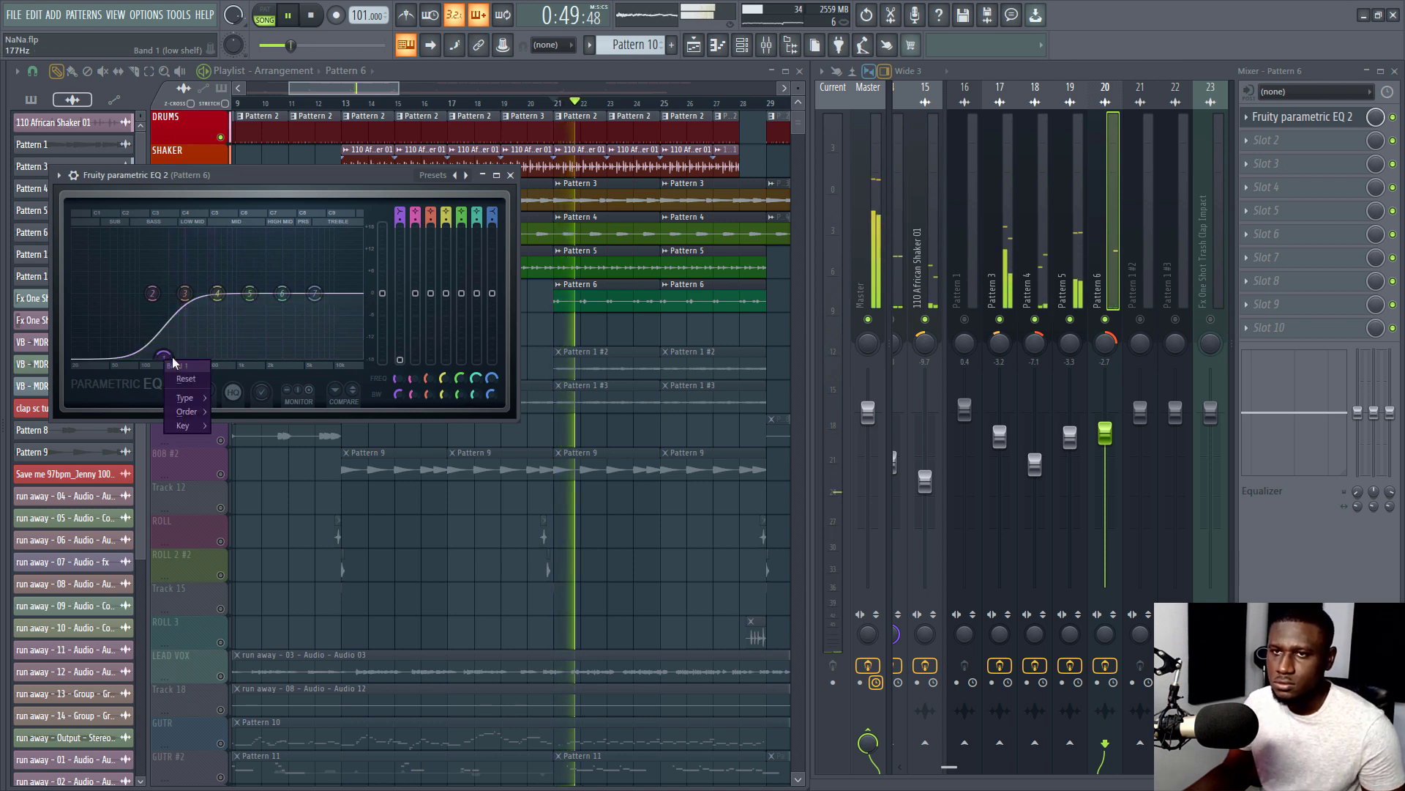
mouse_move(190, 399)
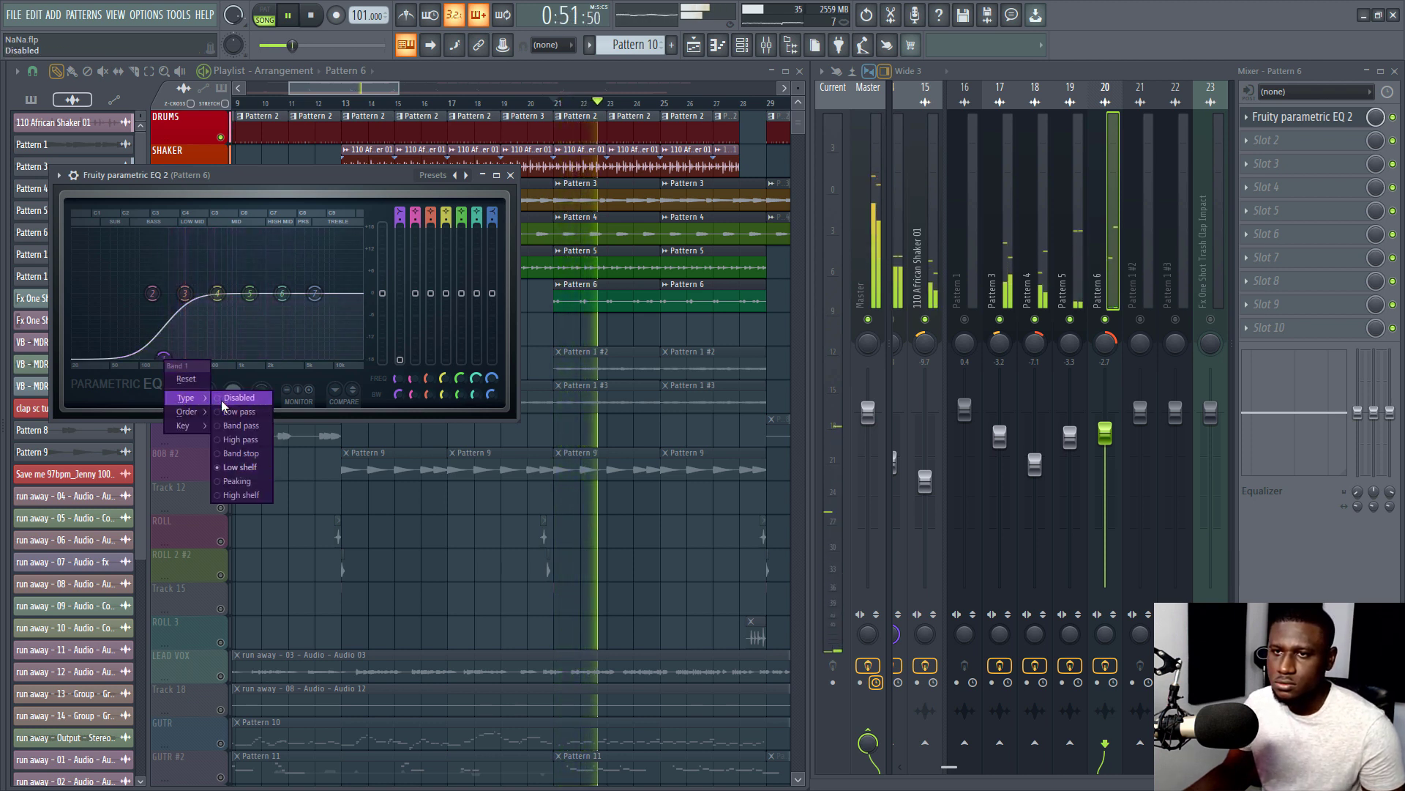
left_click(240, 439)
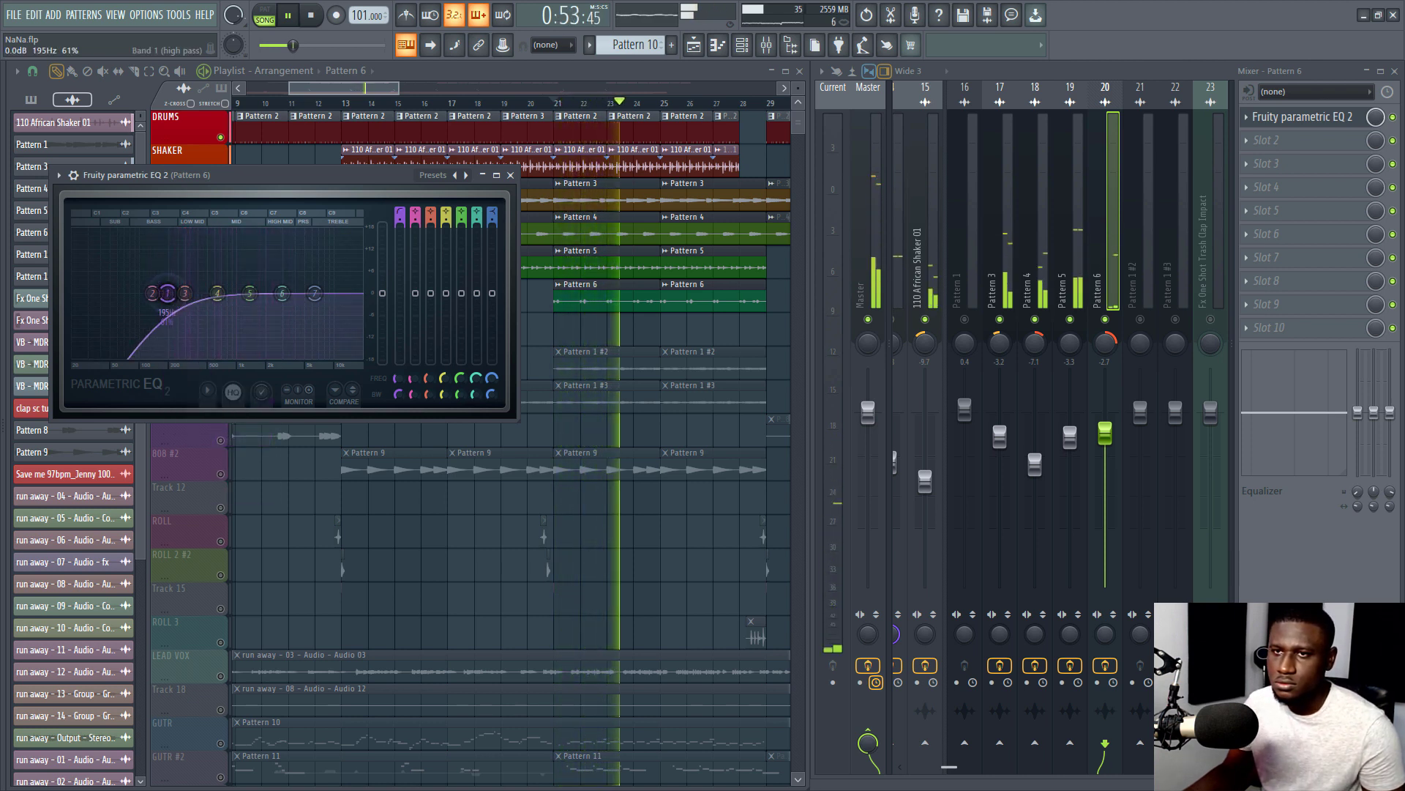
left_click_drag(172, 300, 189, 300)
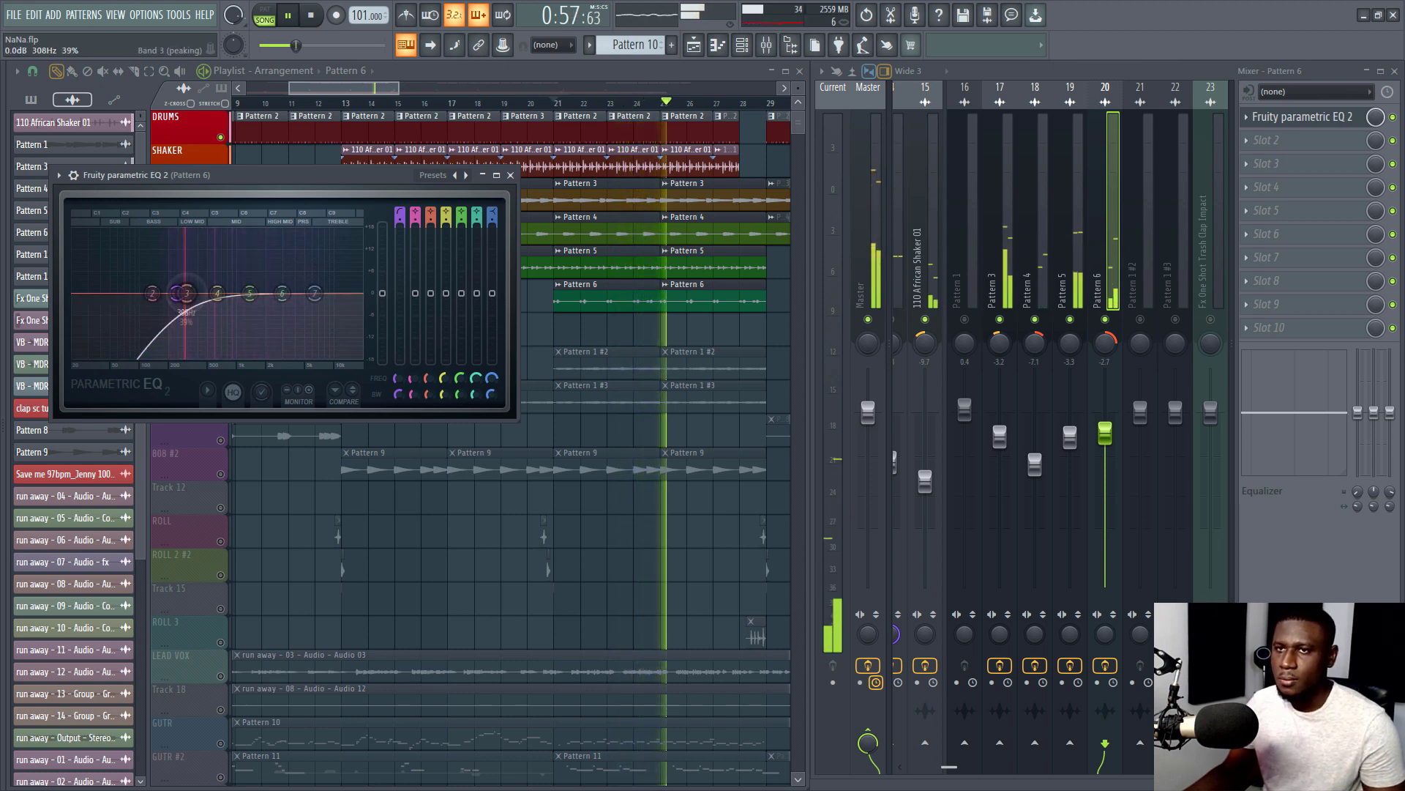
Add Fruity Reeverb 2 after the EQ on Pattern 6 and shorten its decay time during playback
key("space")
left_click(1266, 140)
mouse_move(1288, 160)
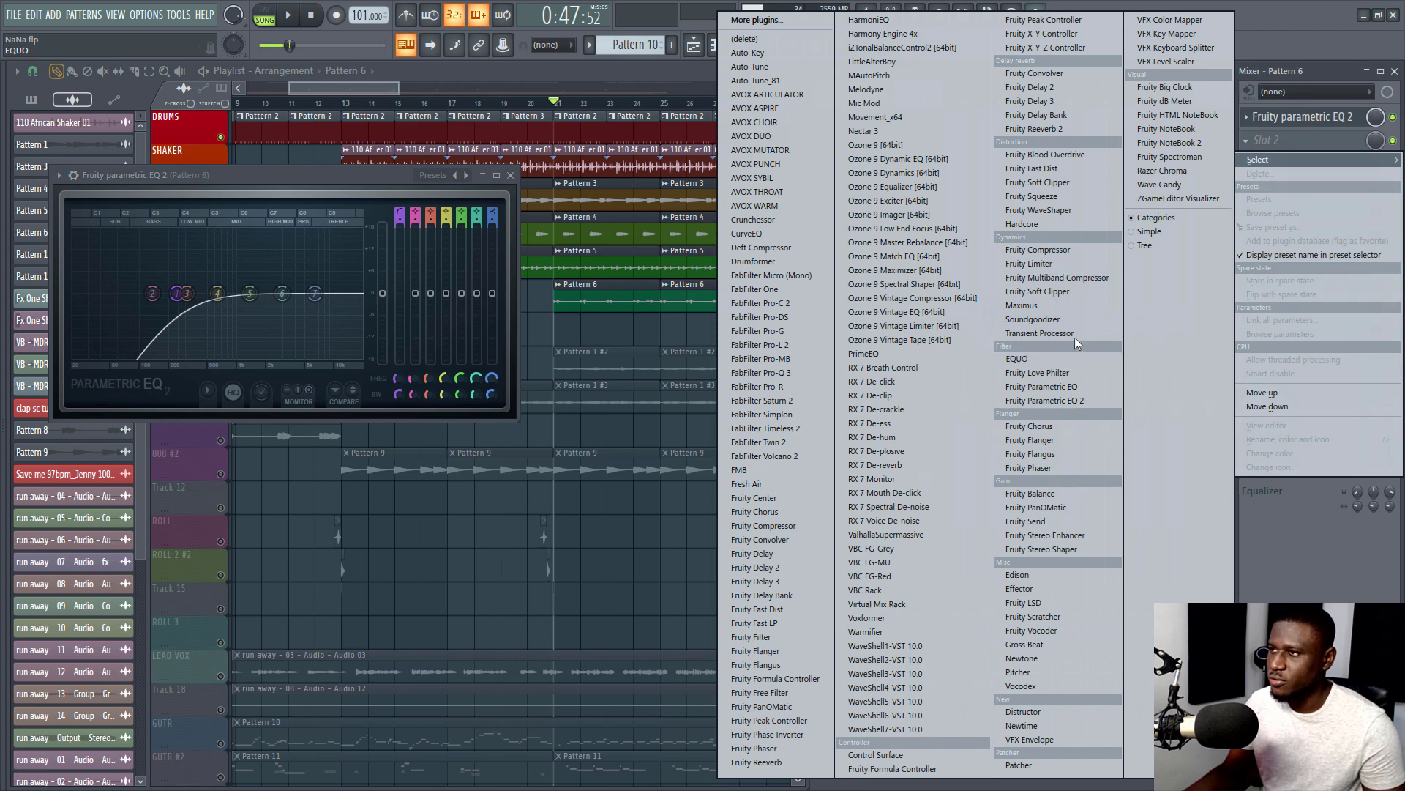
left_click(1062, 133)
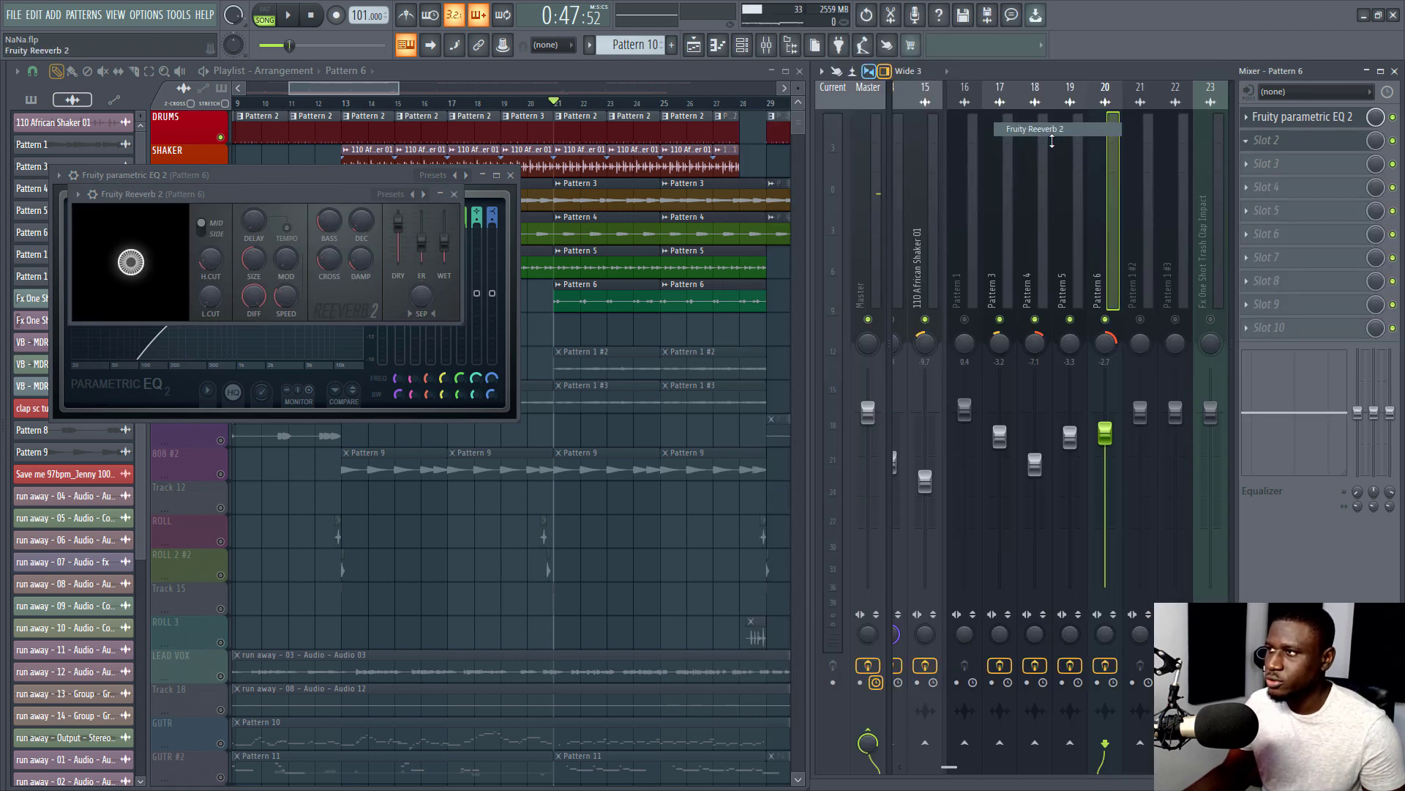
key("space")
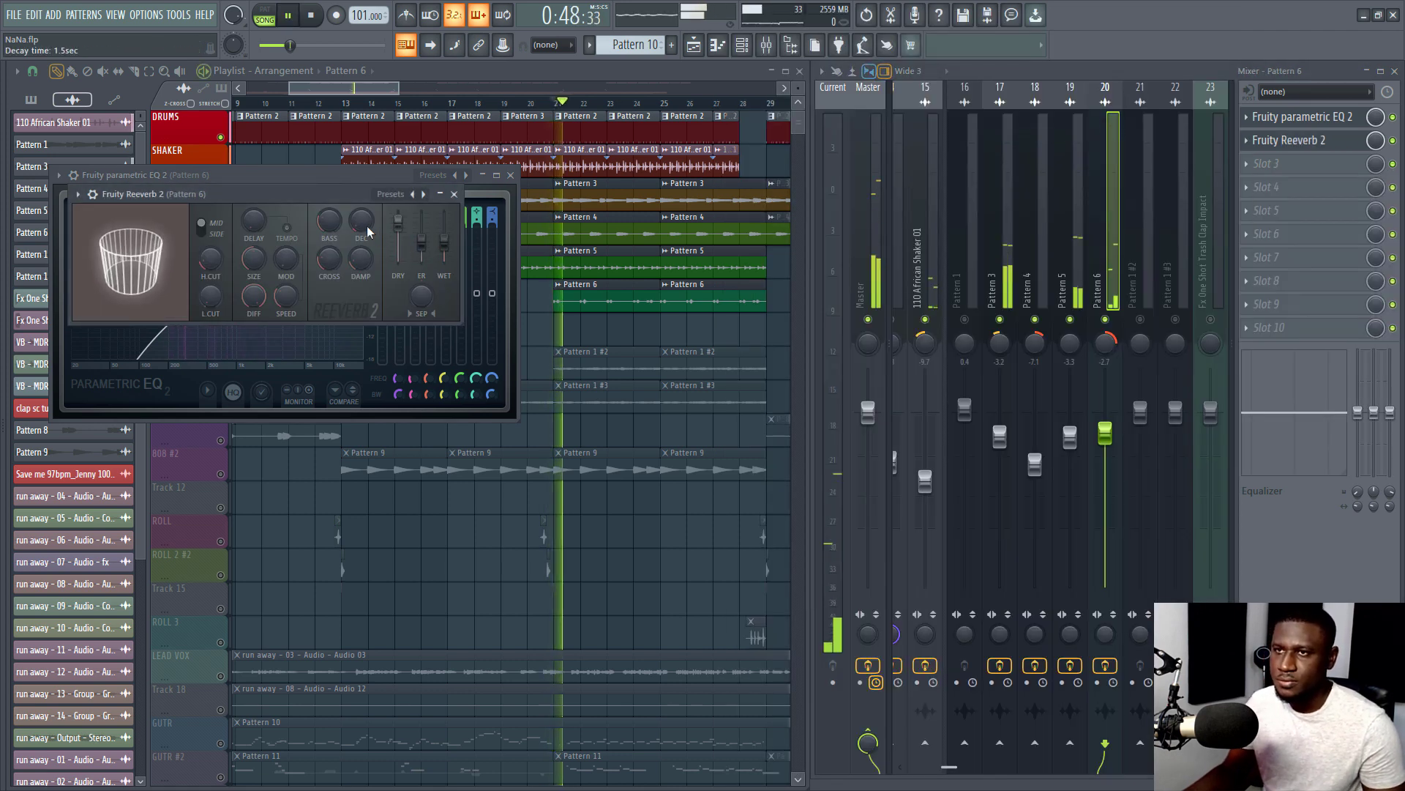
left_click_drag(362, 220, 361, 222)
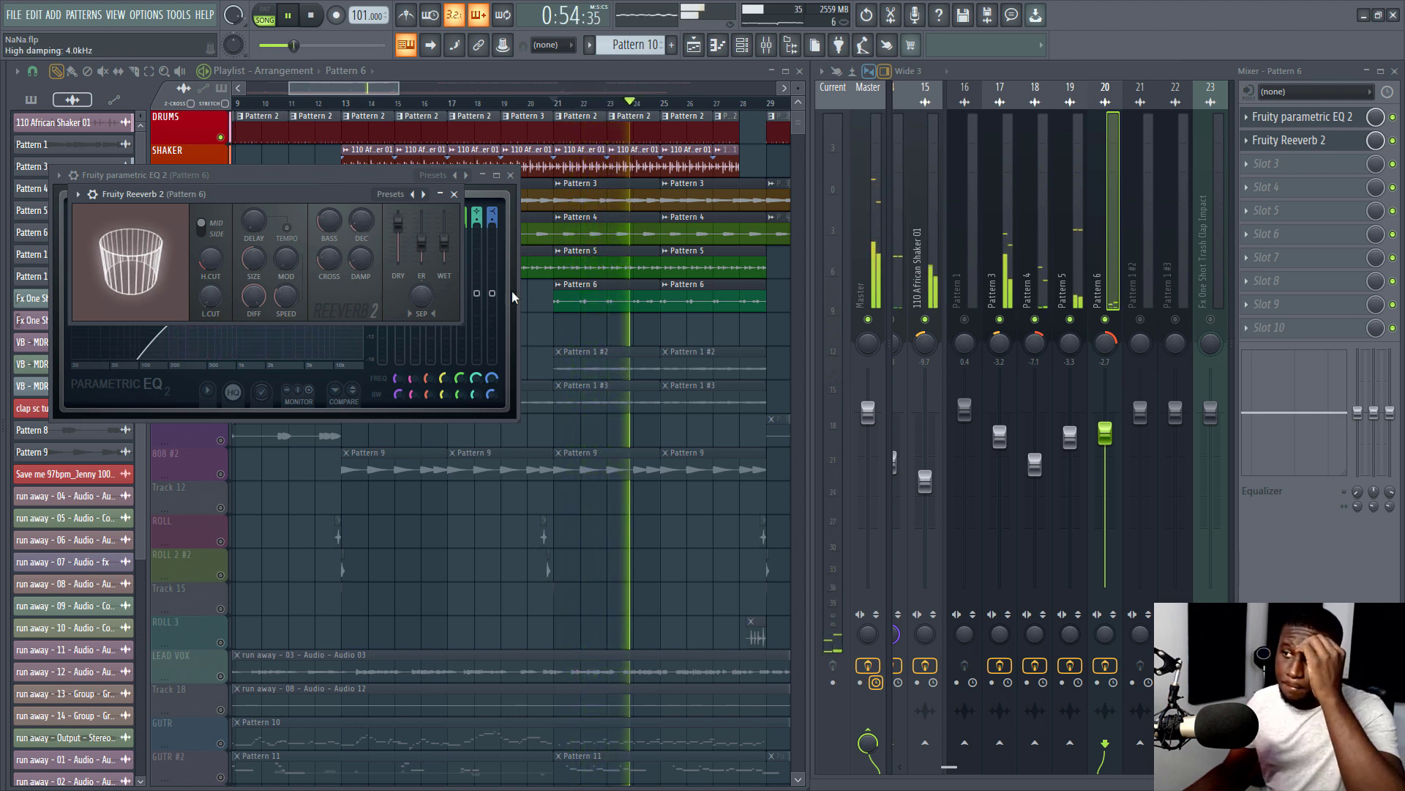
Lower the Pattern 6 fader to about -4.7 dB and close its reverb and EQ windows
key("space")
key("space")
left_click_drag(1114, 442, 1114, 458)
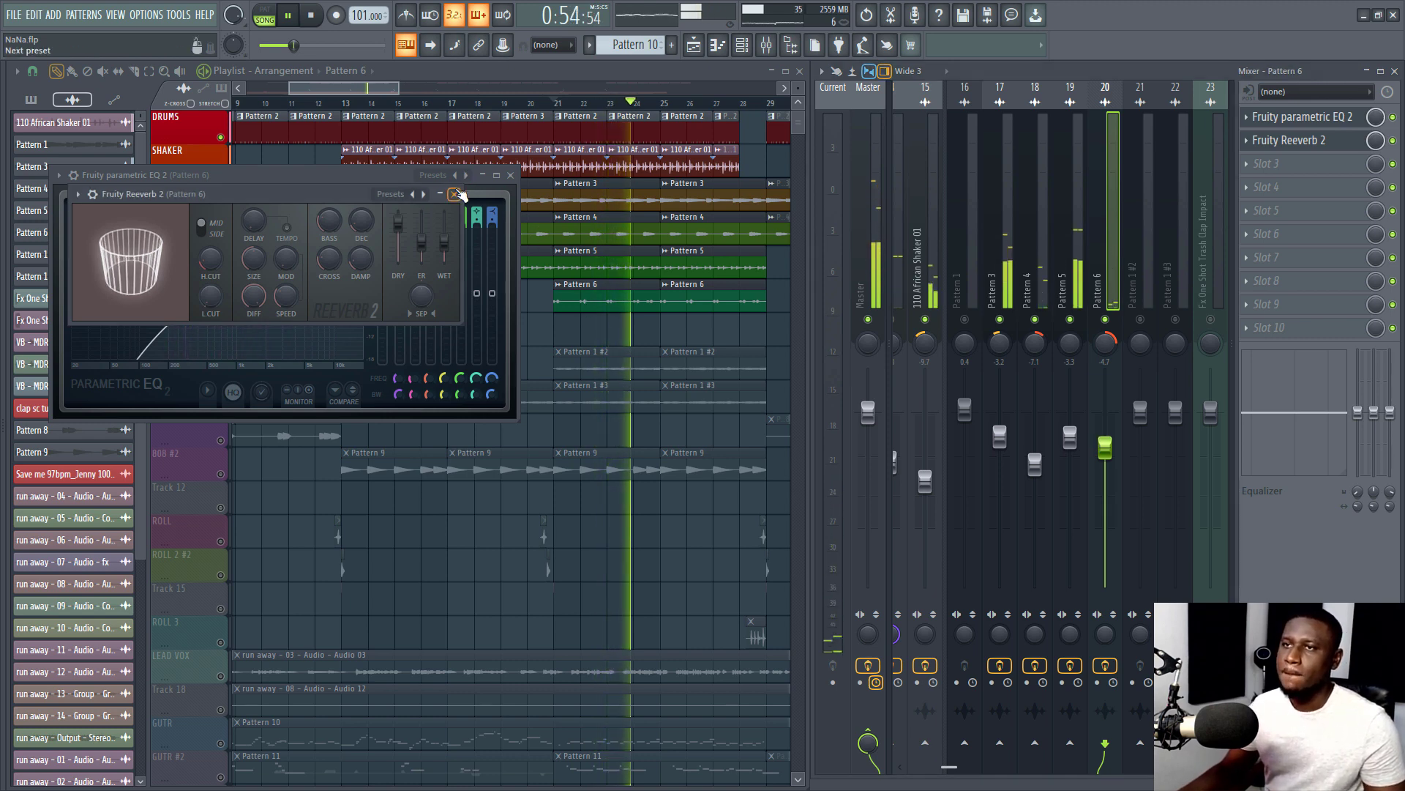
left_click(483, 199)
left_click(511, 176)
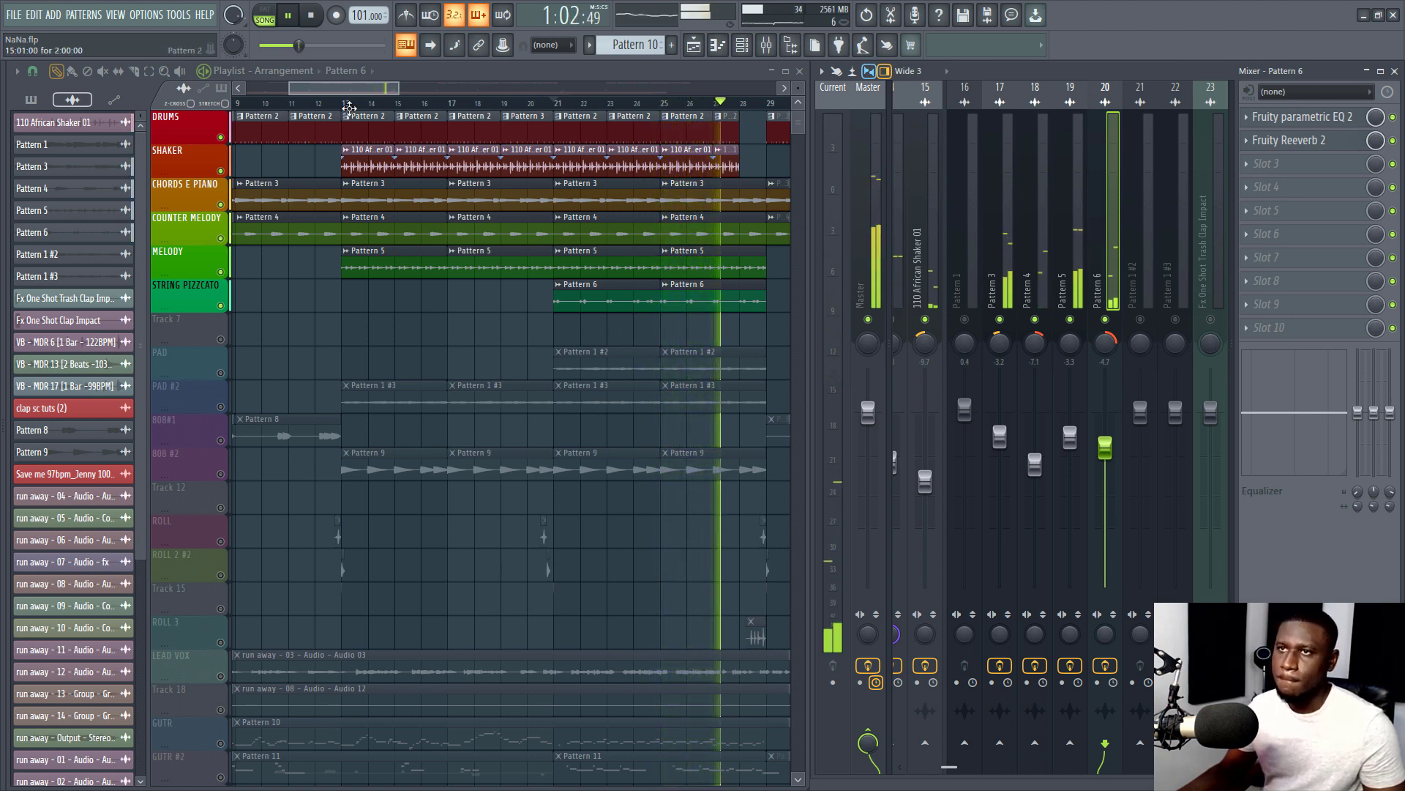
Play the arrangement from bar 13 through the string section and lower the Pattern 6 fader to about -6.5 dB
left_click(348, 108)
scroll(351, 111, "down", 2)
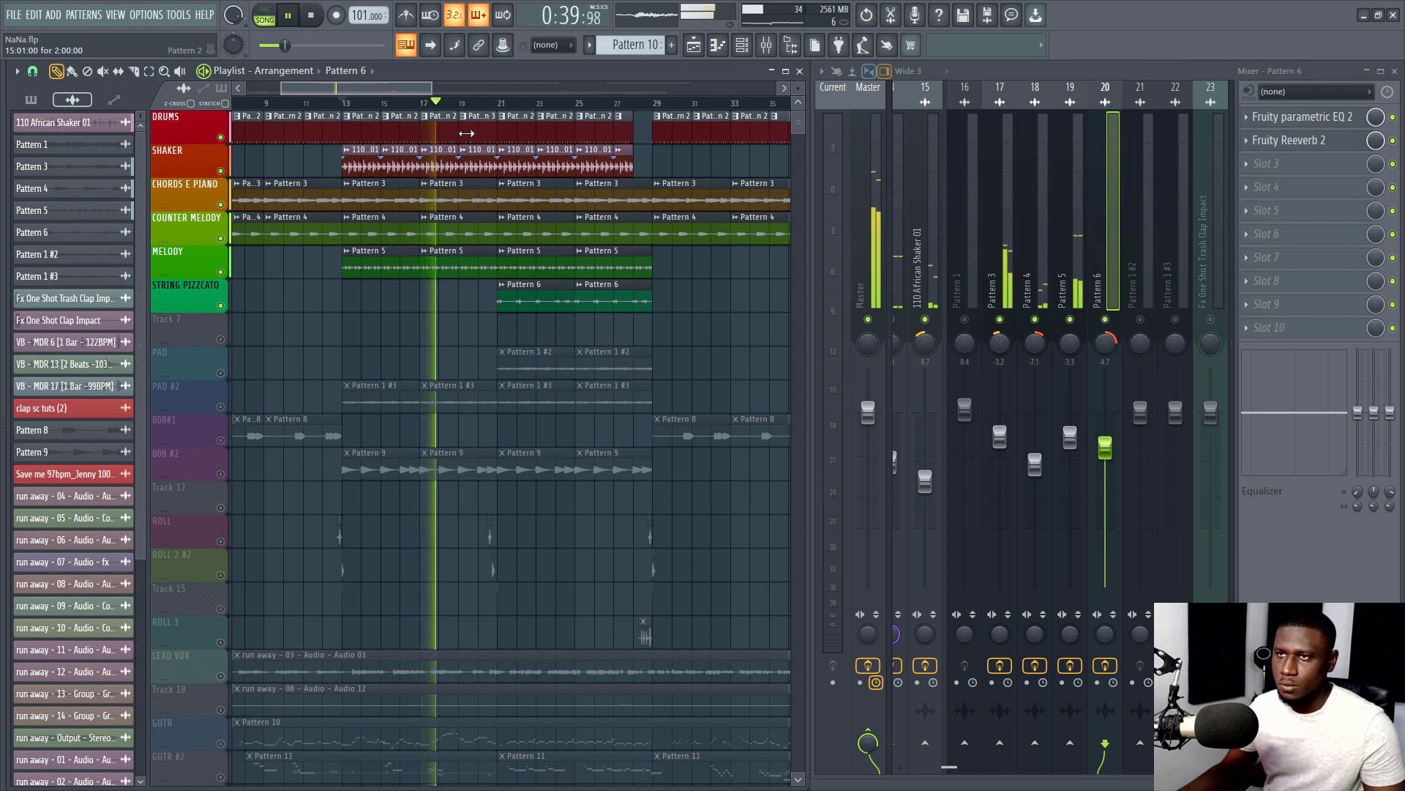
key("space")
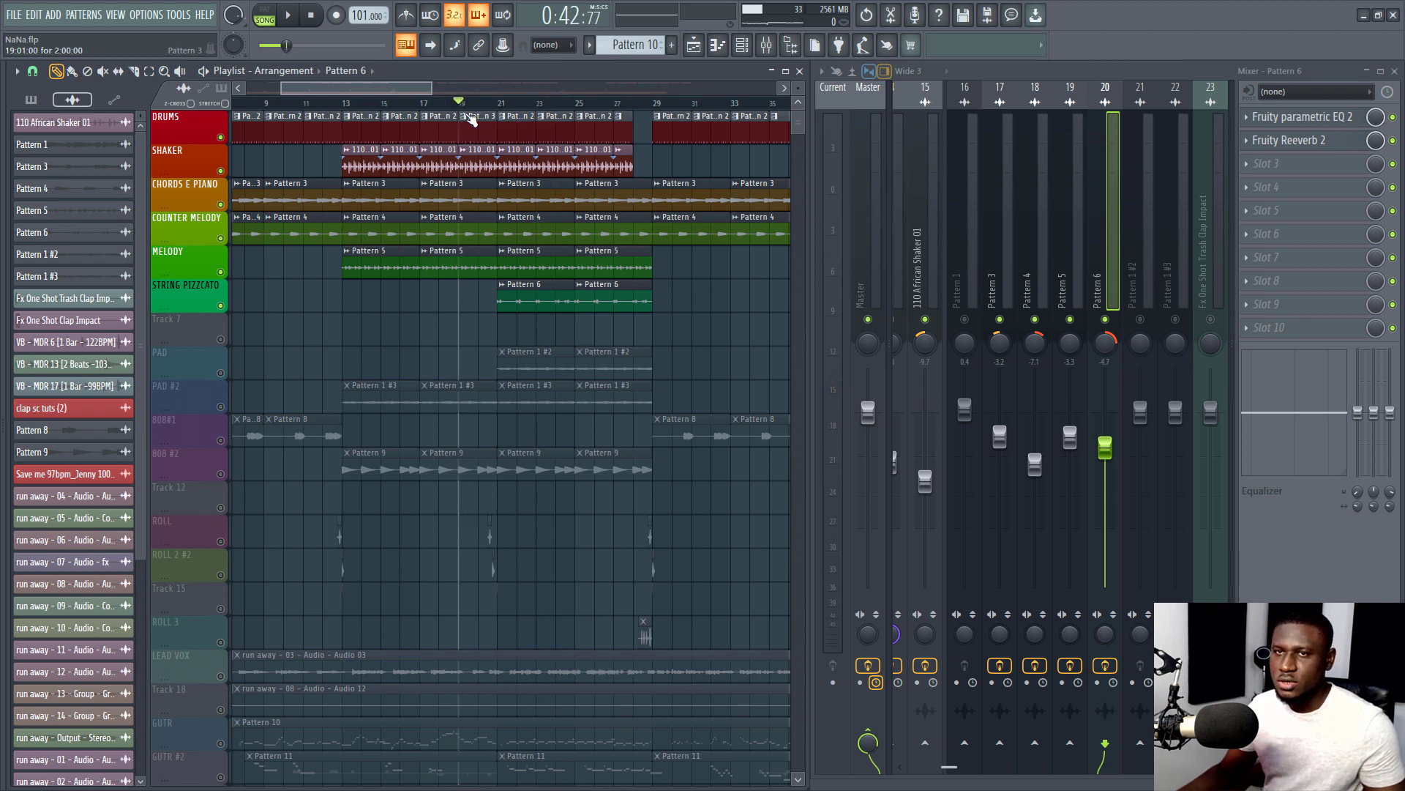
key("space")
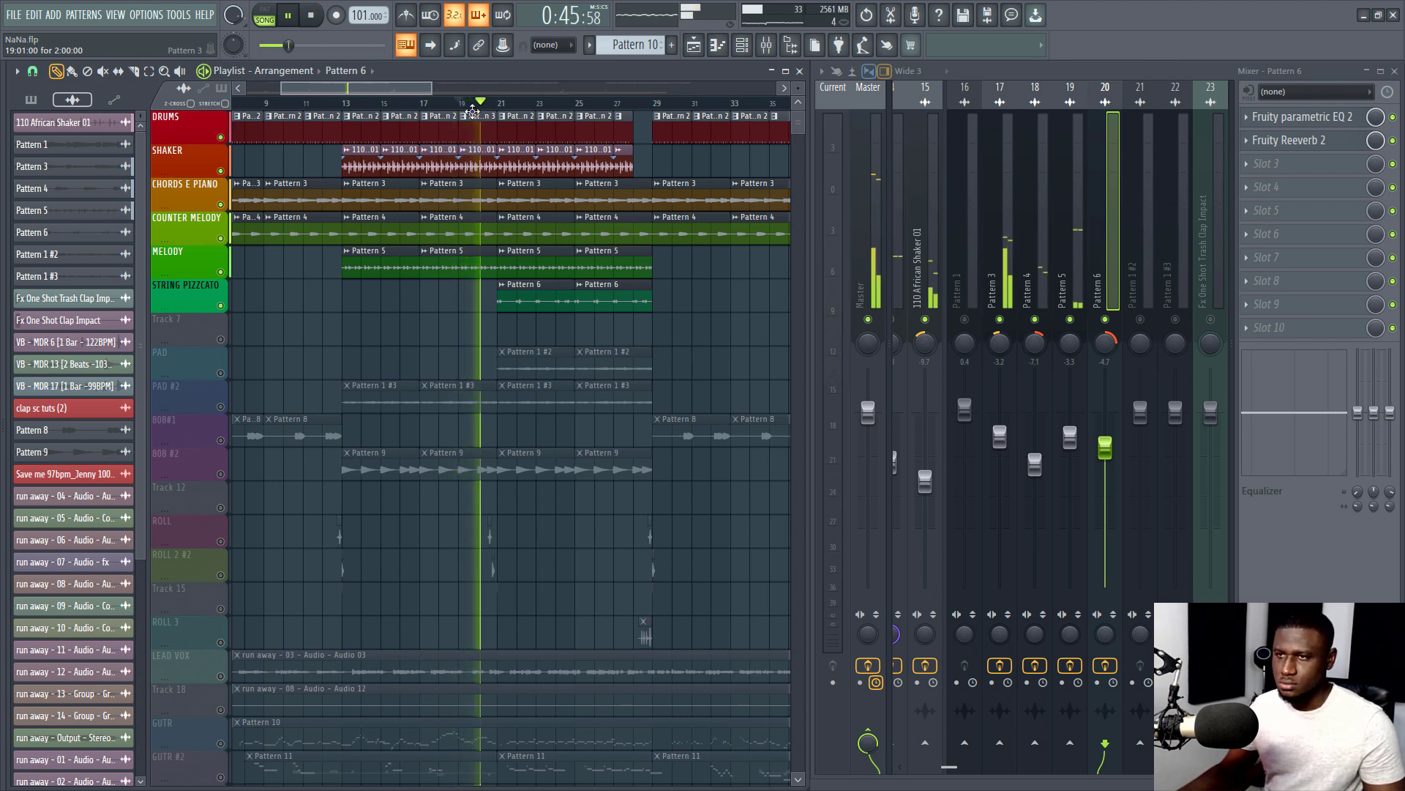
scroll(497, 183, "down", 1)
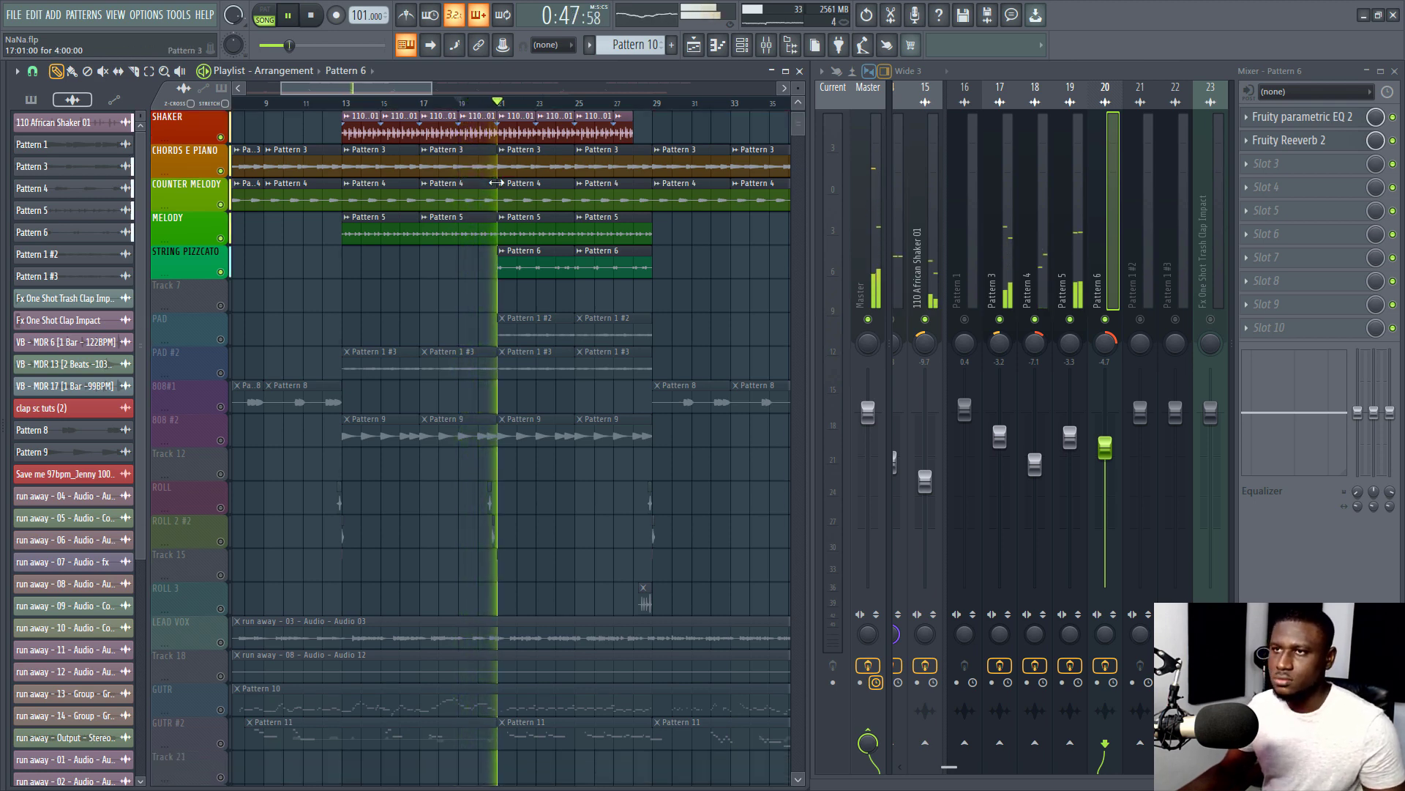
scroll(497, 183, "up", 1)
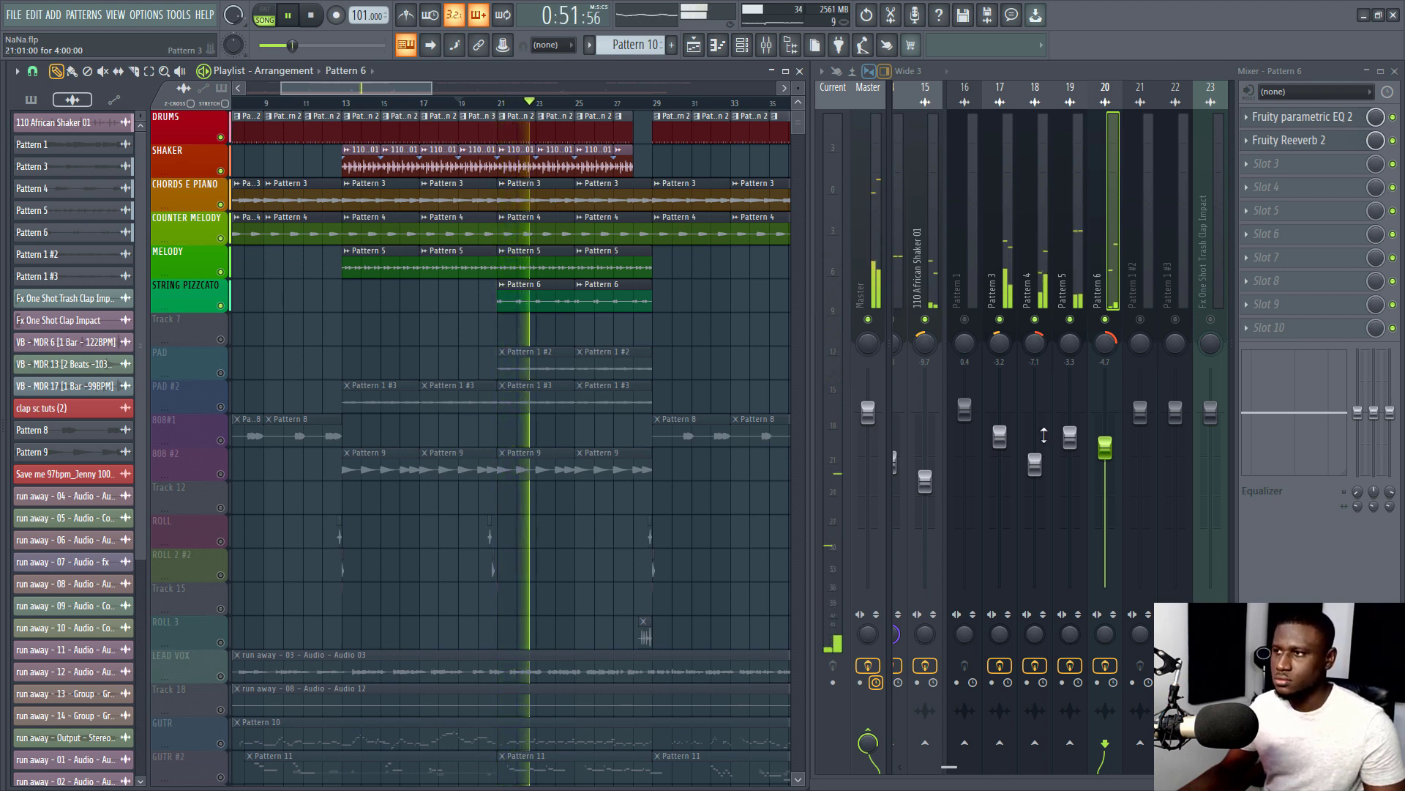
left_click_drag(1106, 446, 1105, 456)
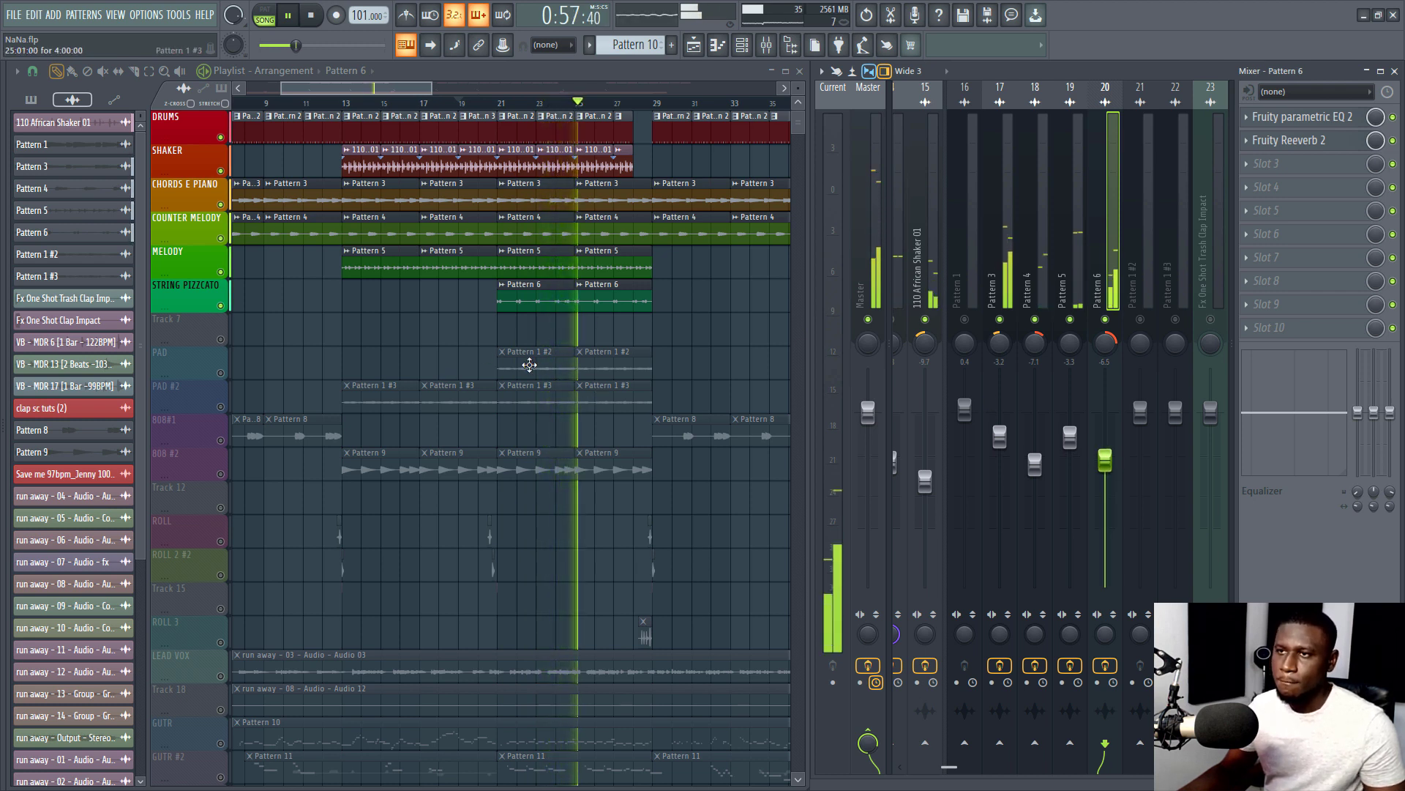
Unmute the PAD playlist track and the mixer track of its Pattern 1 #2 clip, and listen from bar 21
key("space")
left_click(221, 374)
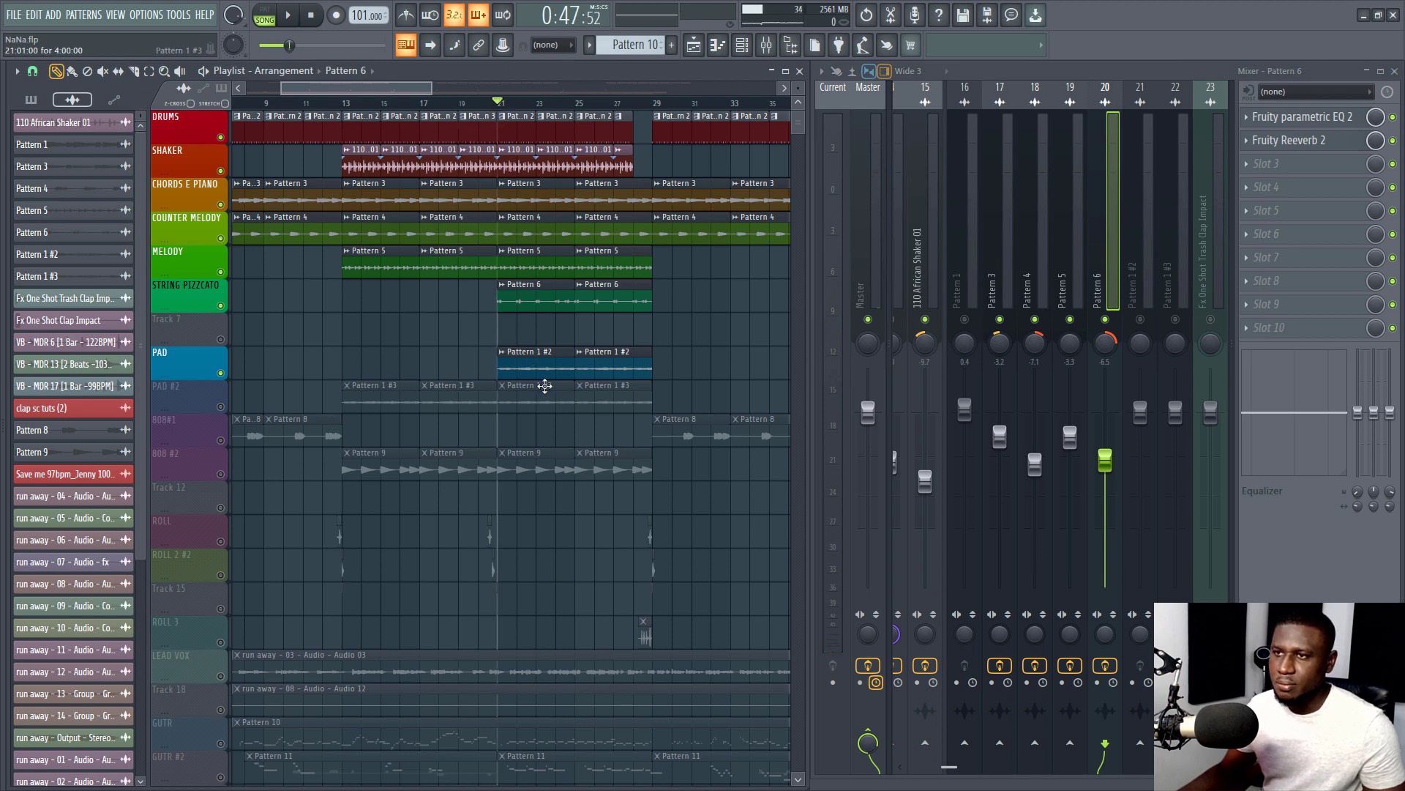
double_click(534, 357)
key("space")
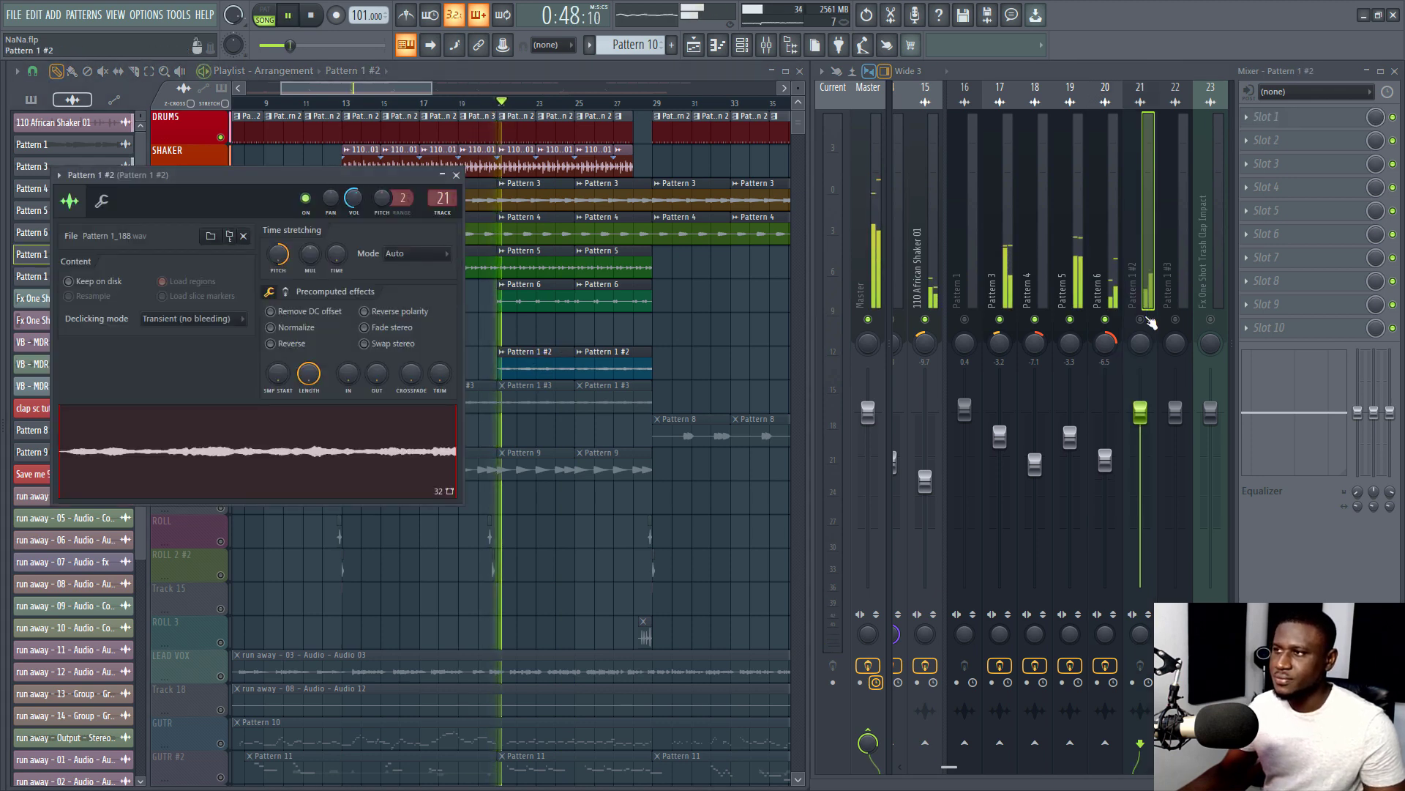
left_click(1141, 320)
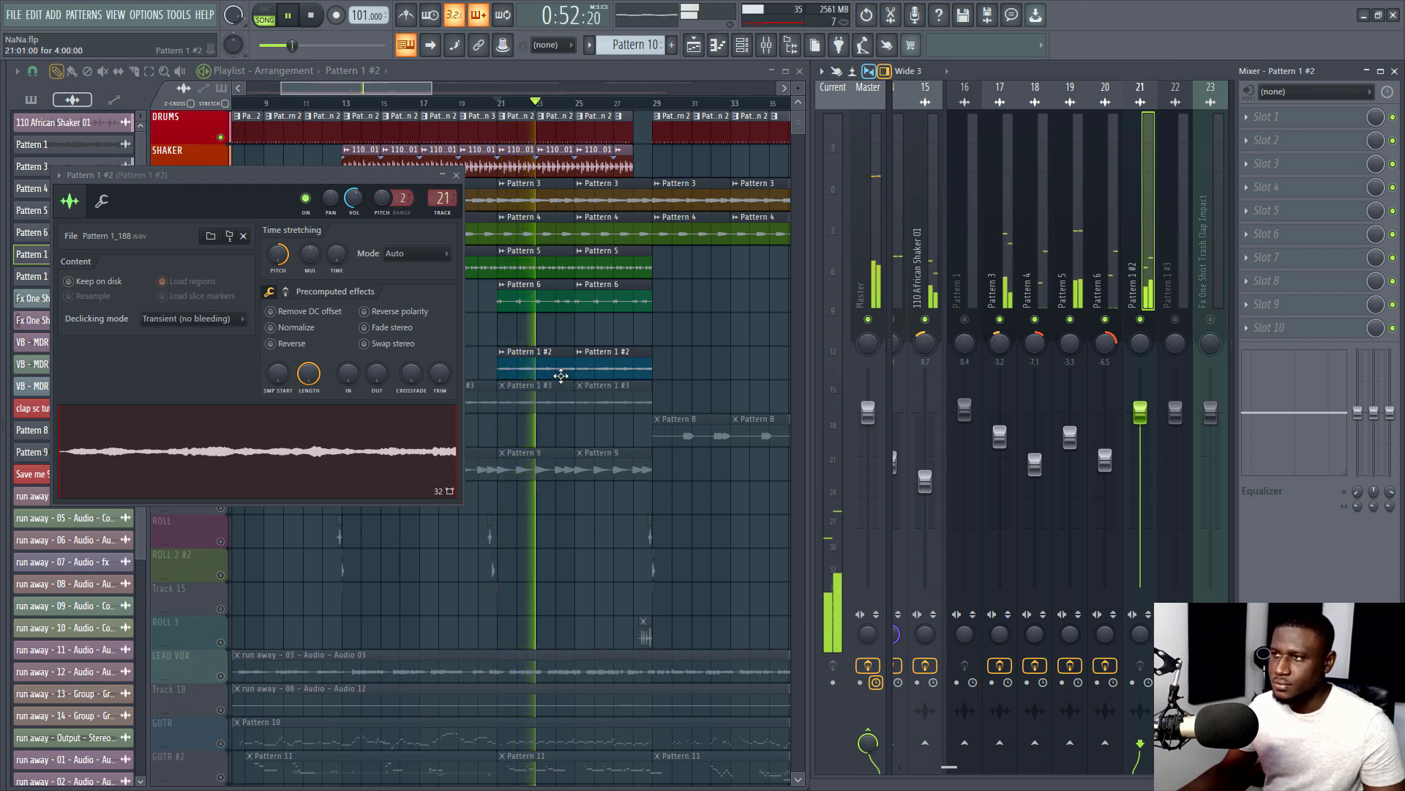
key("Escape")
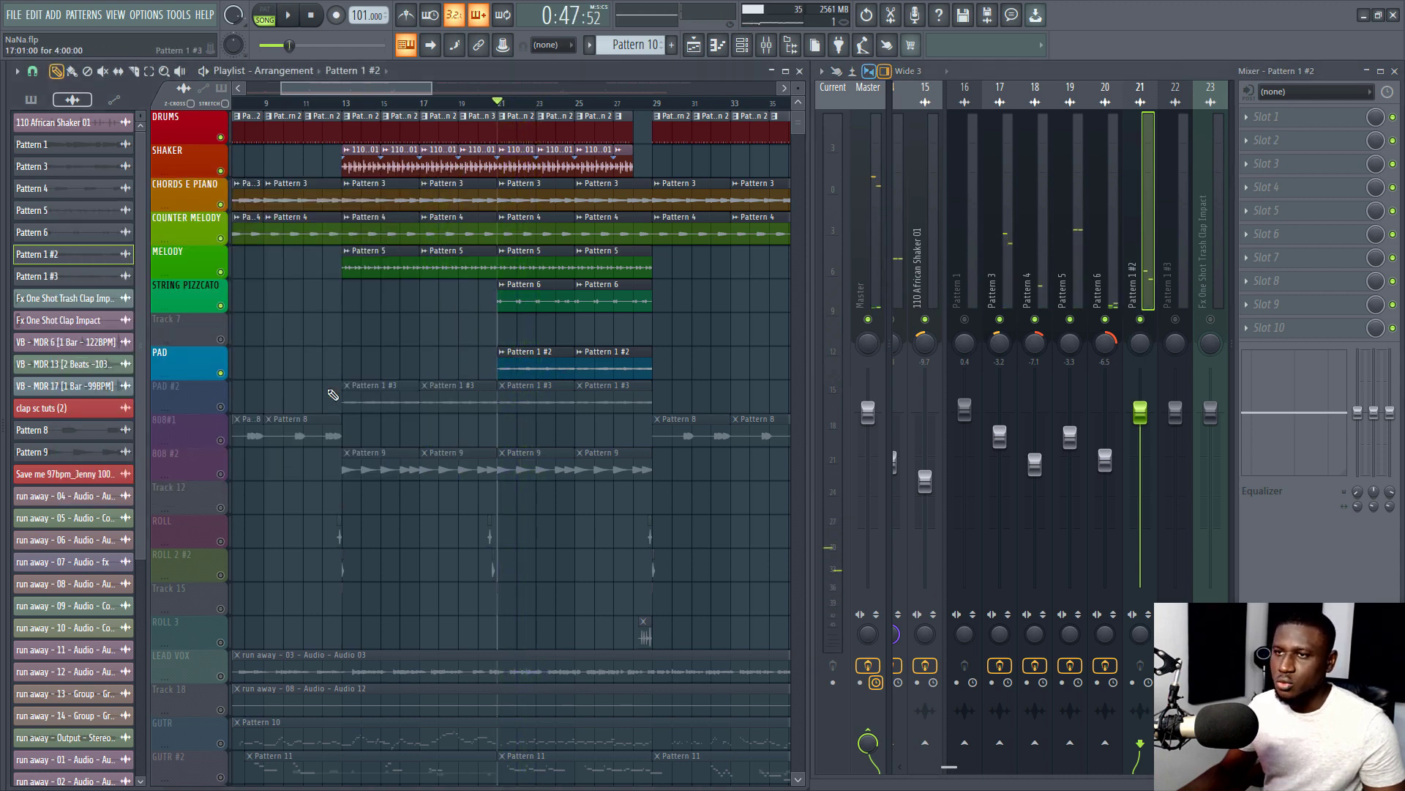
Unmute the PAD #2 playlist track and the Pattern 1 #3 mixer track, and compare playback with Pattern 1 #2 muted and unmuted
left_click(220, 407)
key("space")
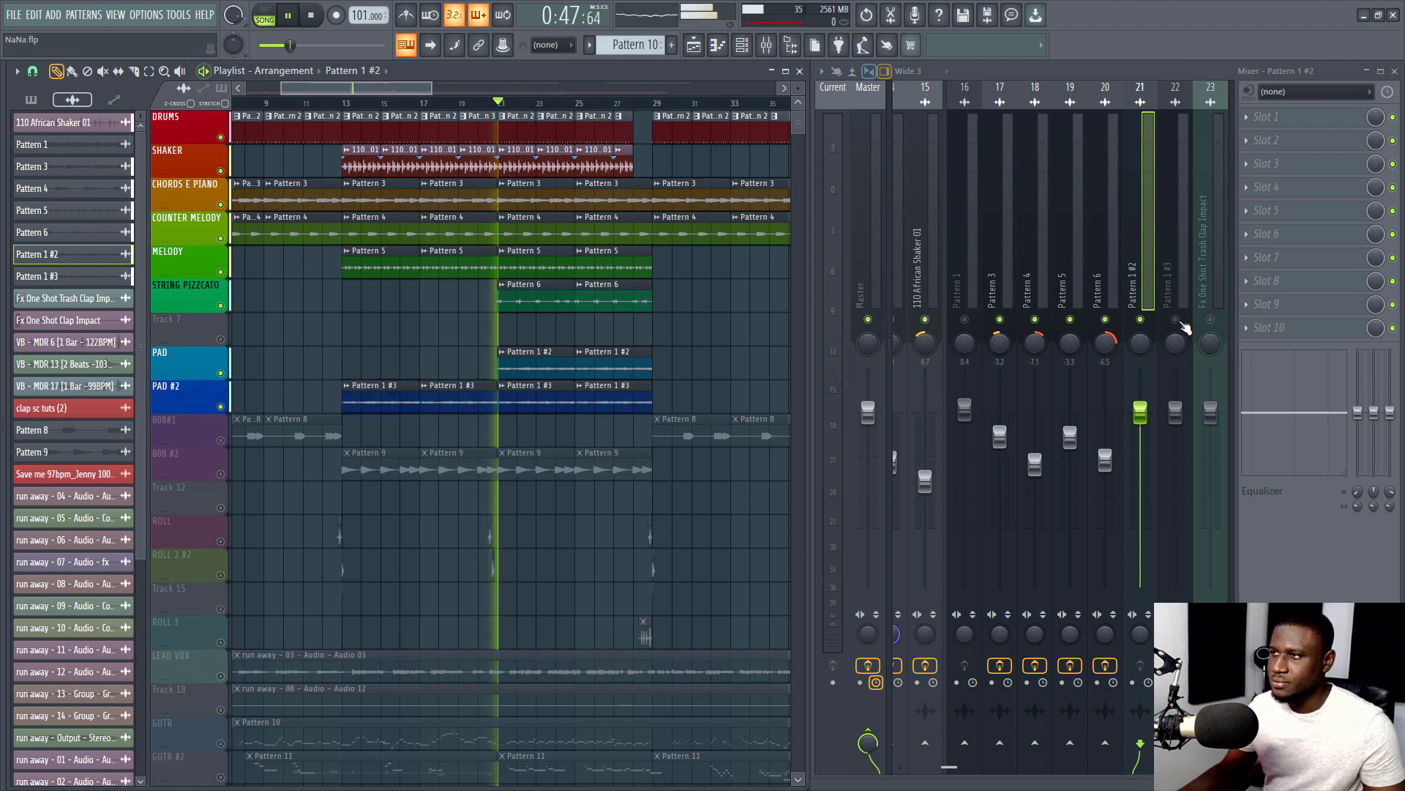
left_click(1176, 319)
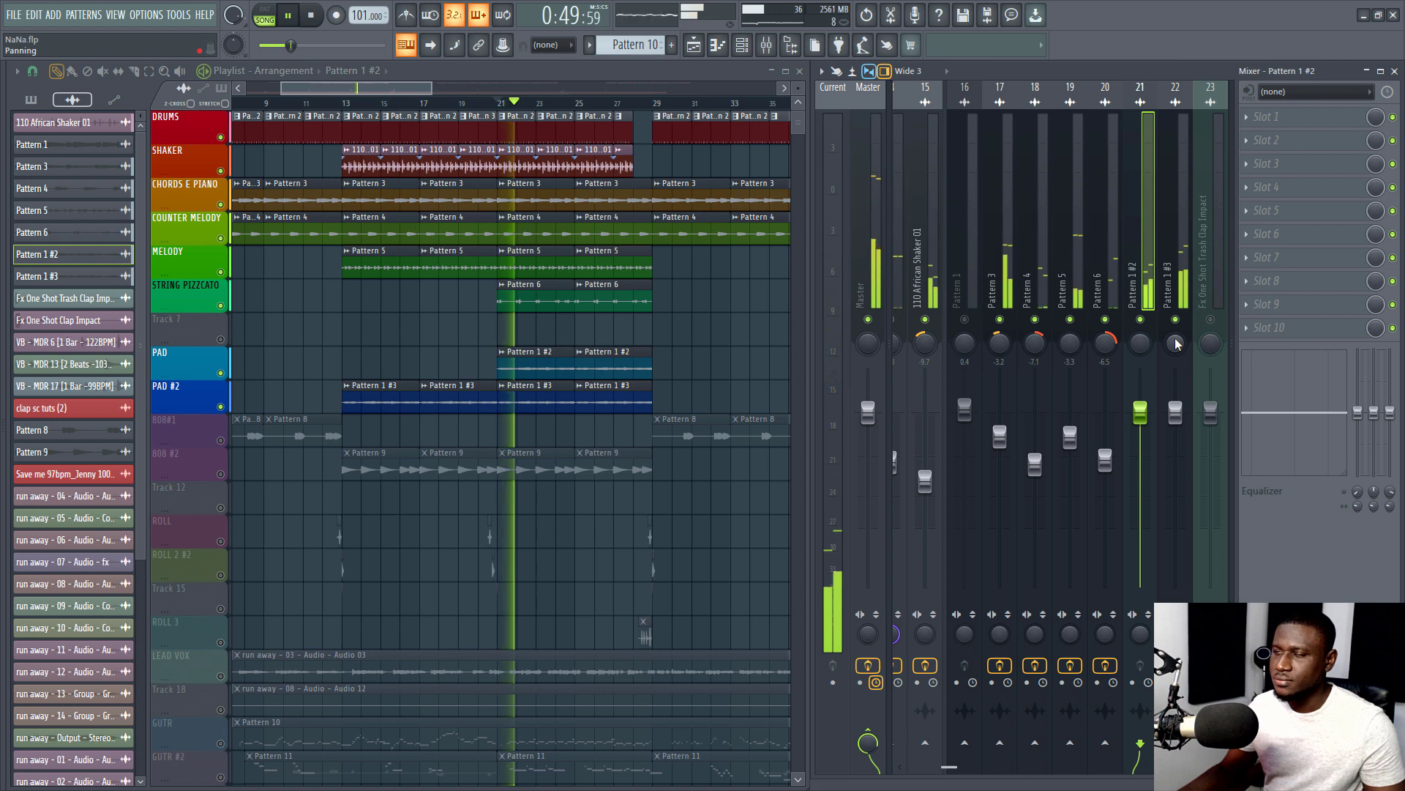
left_click(1141, 320)
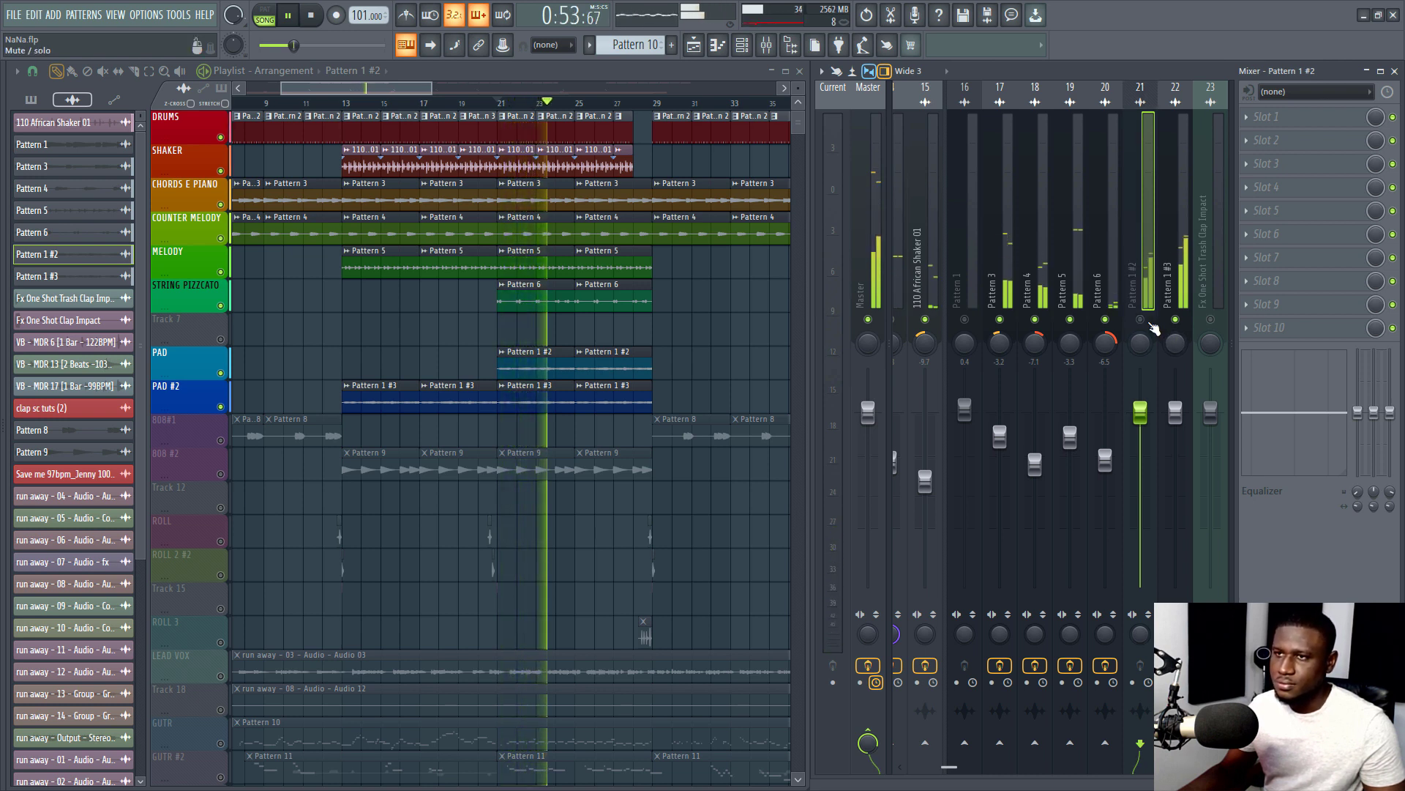
left_click(1151, 323)
Stop playback and pan Pattern 1 #2 to the left and Pattern 1 #3 45% to the right
key("space")
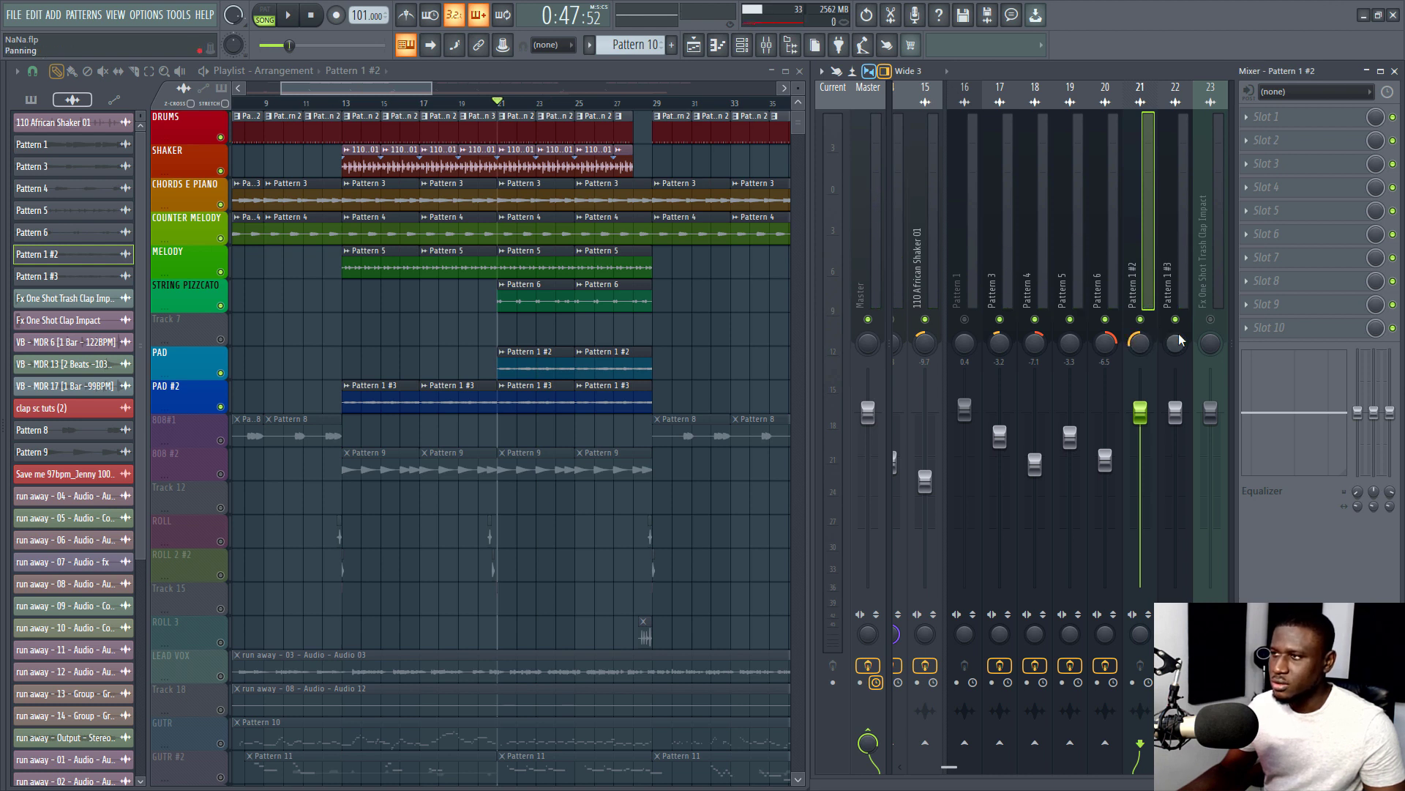
left_click_drag(1180, 339, 1180, 322)
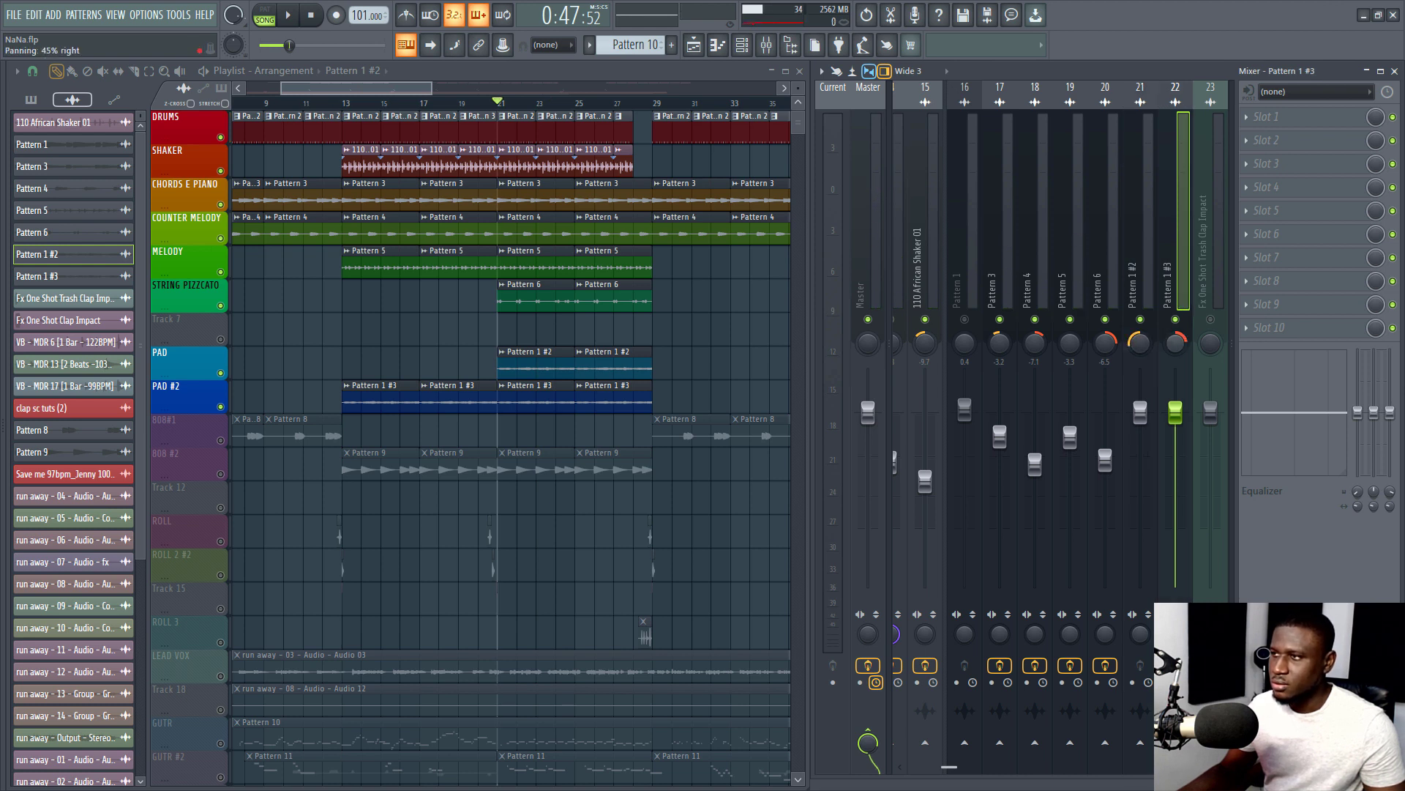
left_click(1138, 344)
Lower the faders of Pattern 1 #2 and Pattern 1 #3 together to about -4.6 dB while playing
left_click(1175, 412)
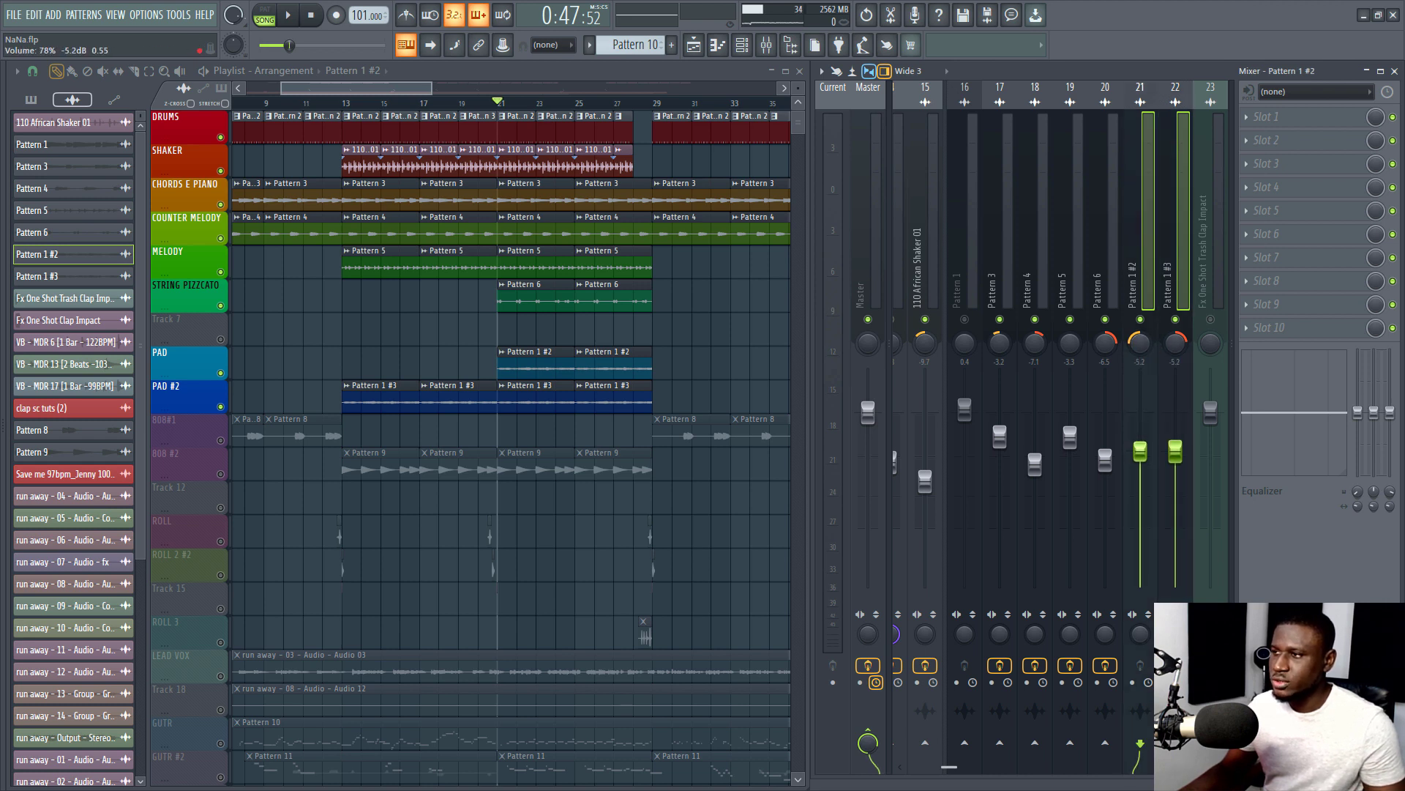
key("space")
left_click_drag(1140, 452, 1140, 446)
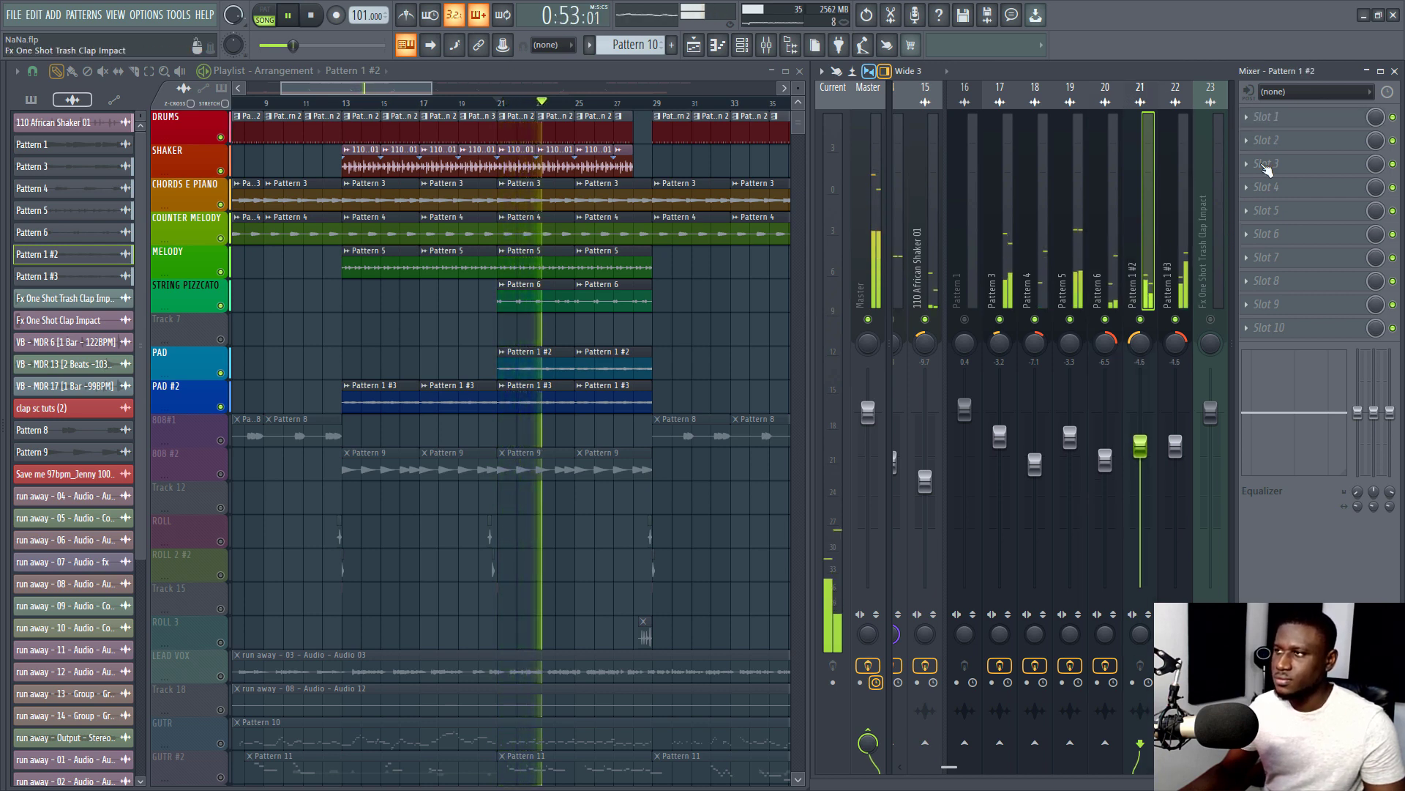
Add Fruity Parametric EQ 2 to Pattern 1 #2 and cut the lows with band 1 at about -17.7 dB and 346 Hz
key("space")
left_click(1272, 118)
left_click(1045, 400)
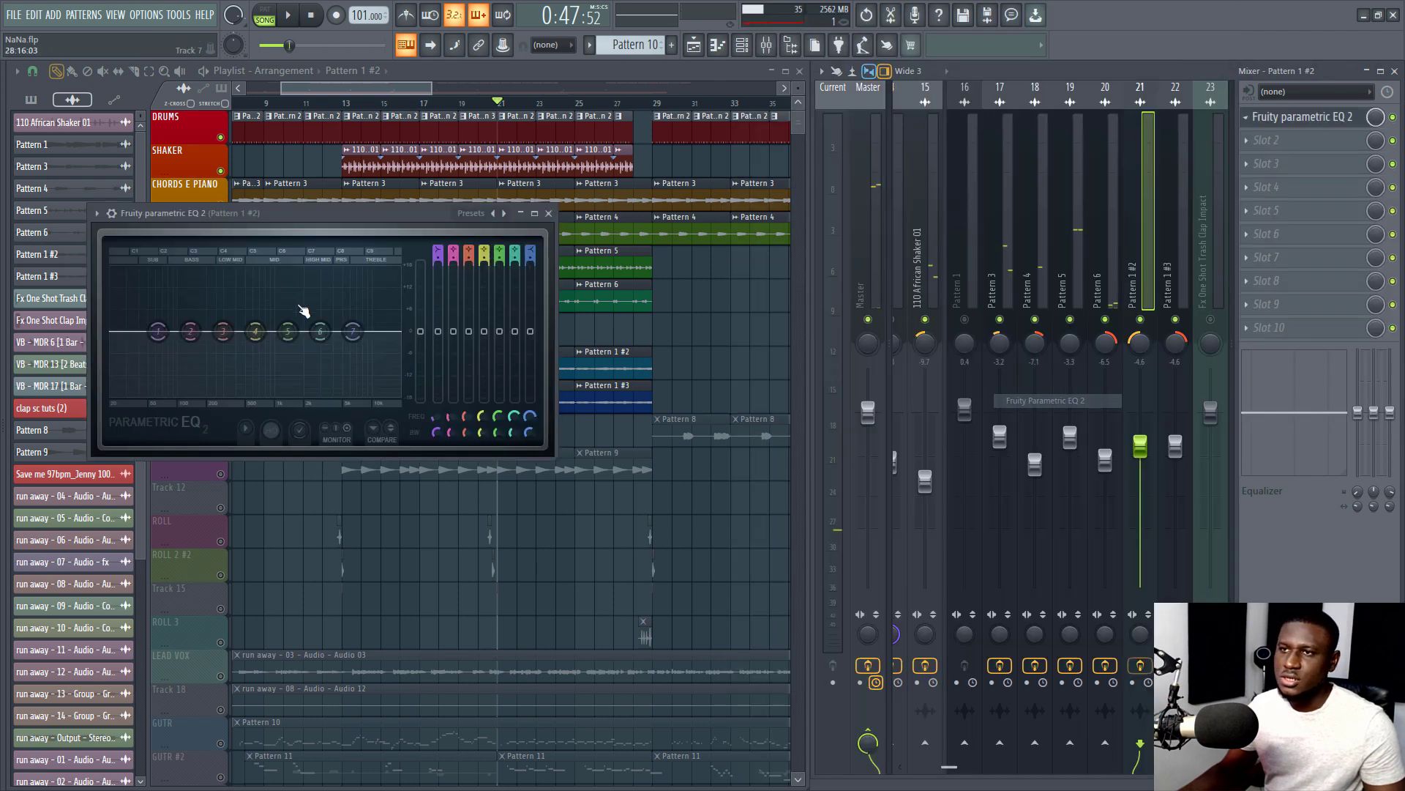
left_click_drag(157, 332, 232, 395)
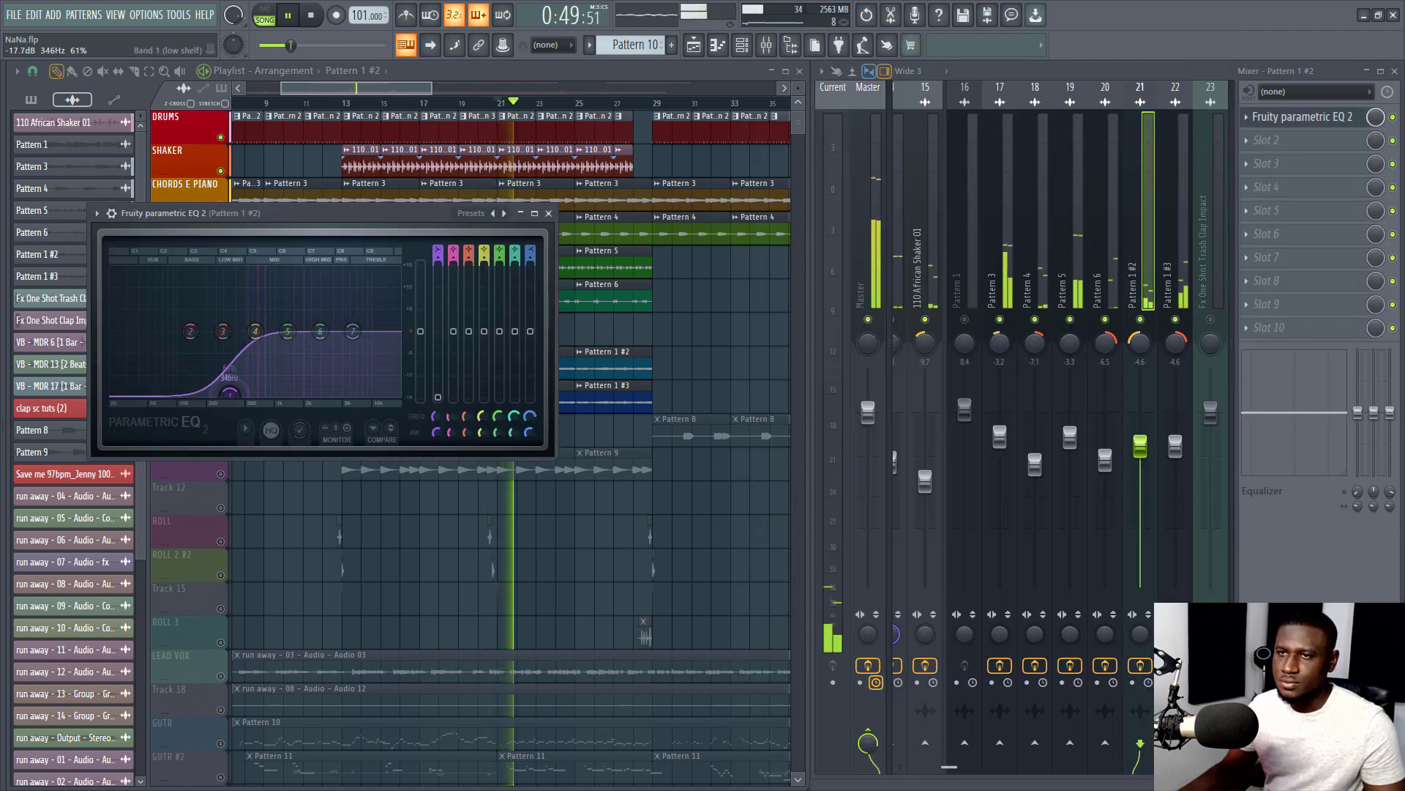
Add Fruity Parametric EQ 2 to Pattern 1 #3, cut the lows with band 1 at -18 dB and about 214 Hz, and close that EQ
left_click(1175, 278)
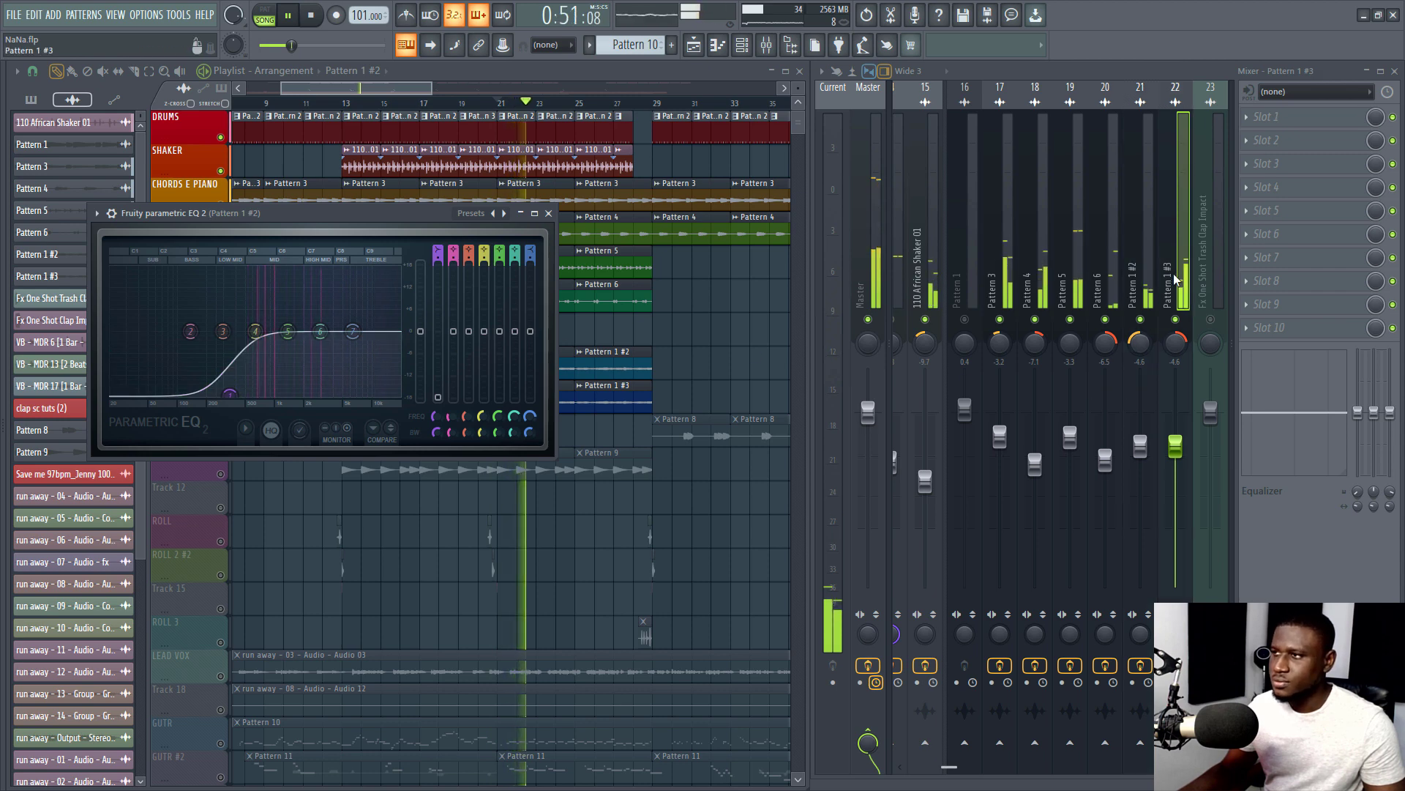
left_click(1261, 120)
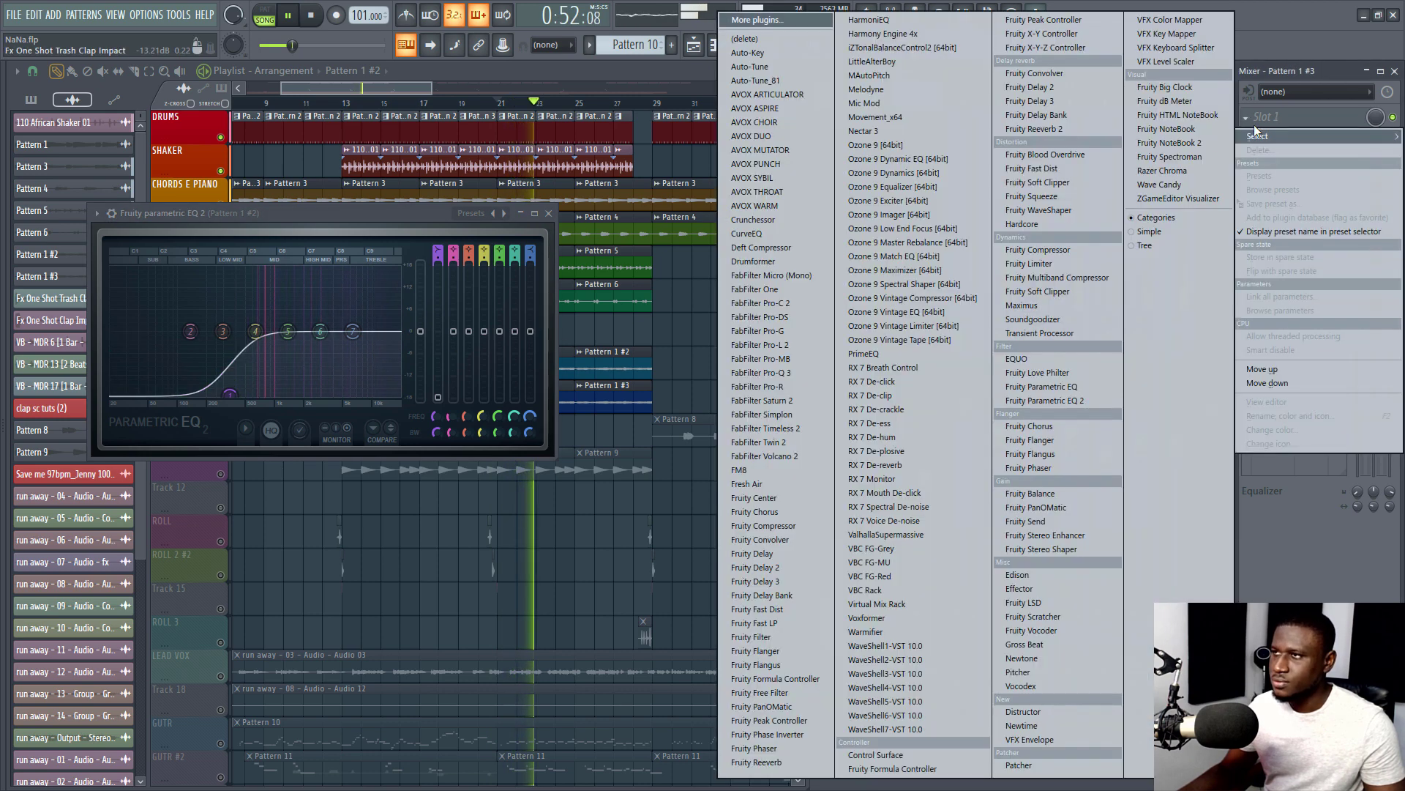
left_click(1070, 401)
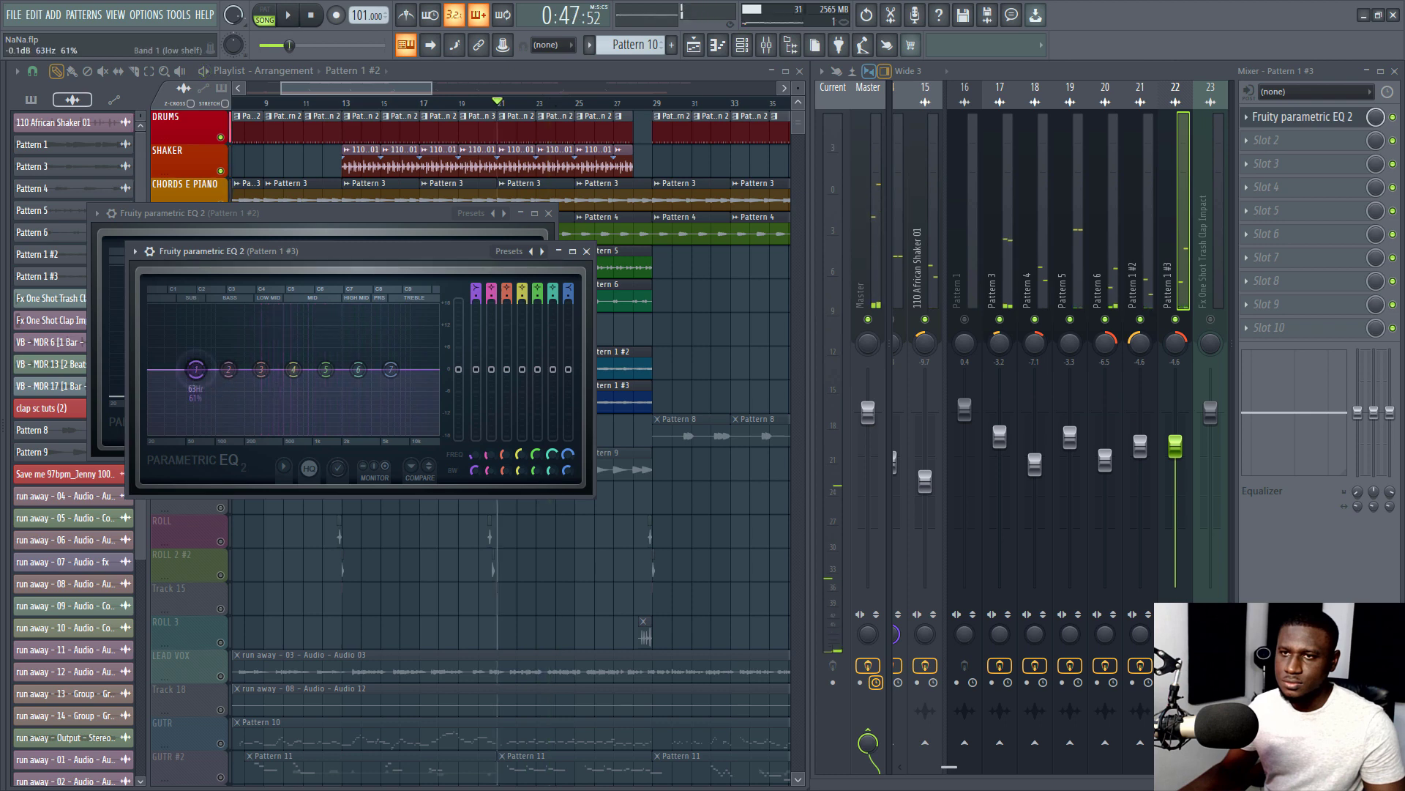
left_click_drag(196, 369, 260, 432)
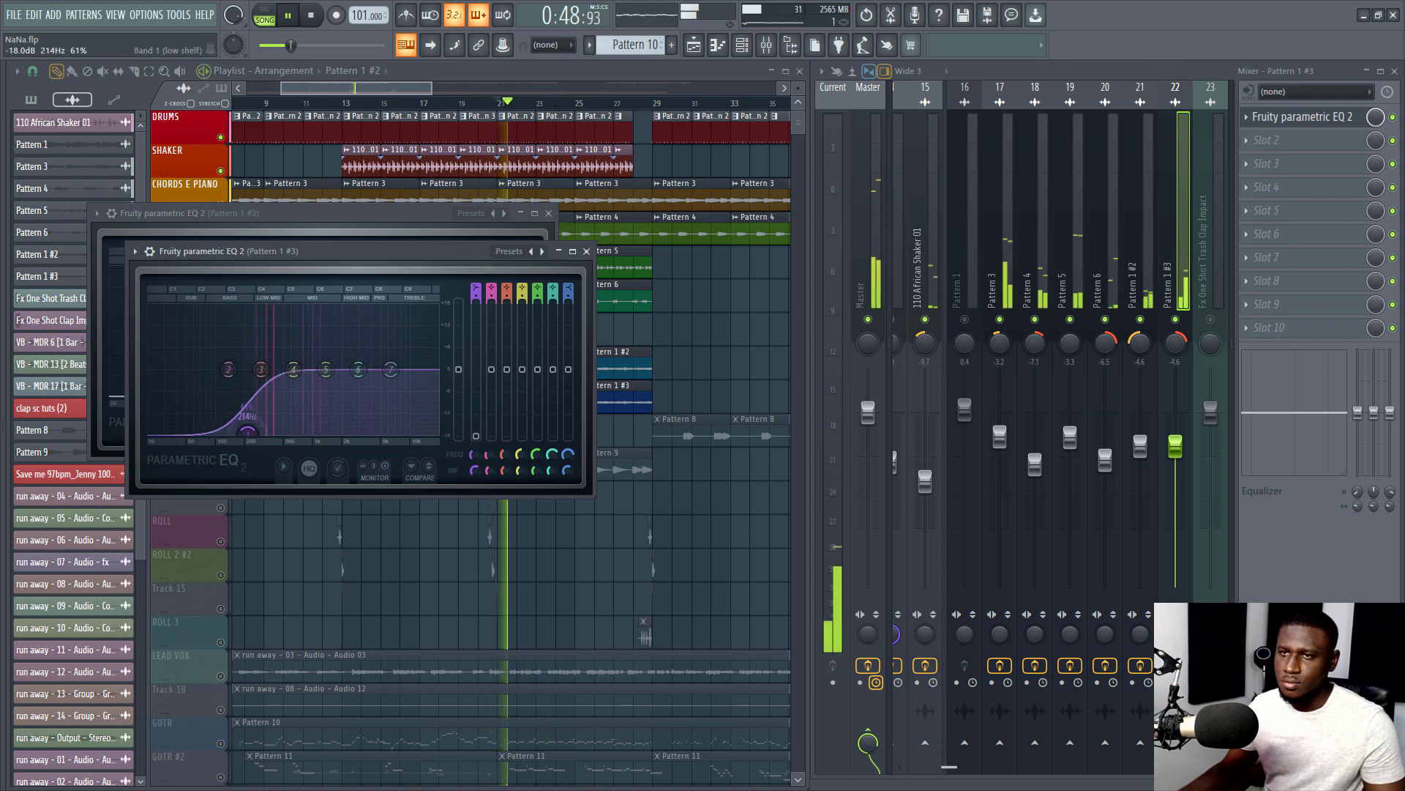
left_click(587, 252)
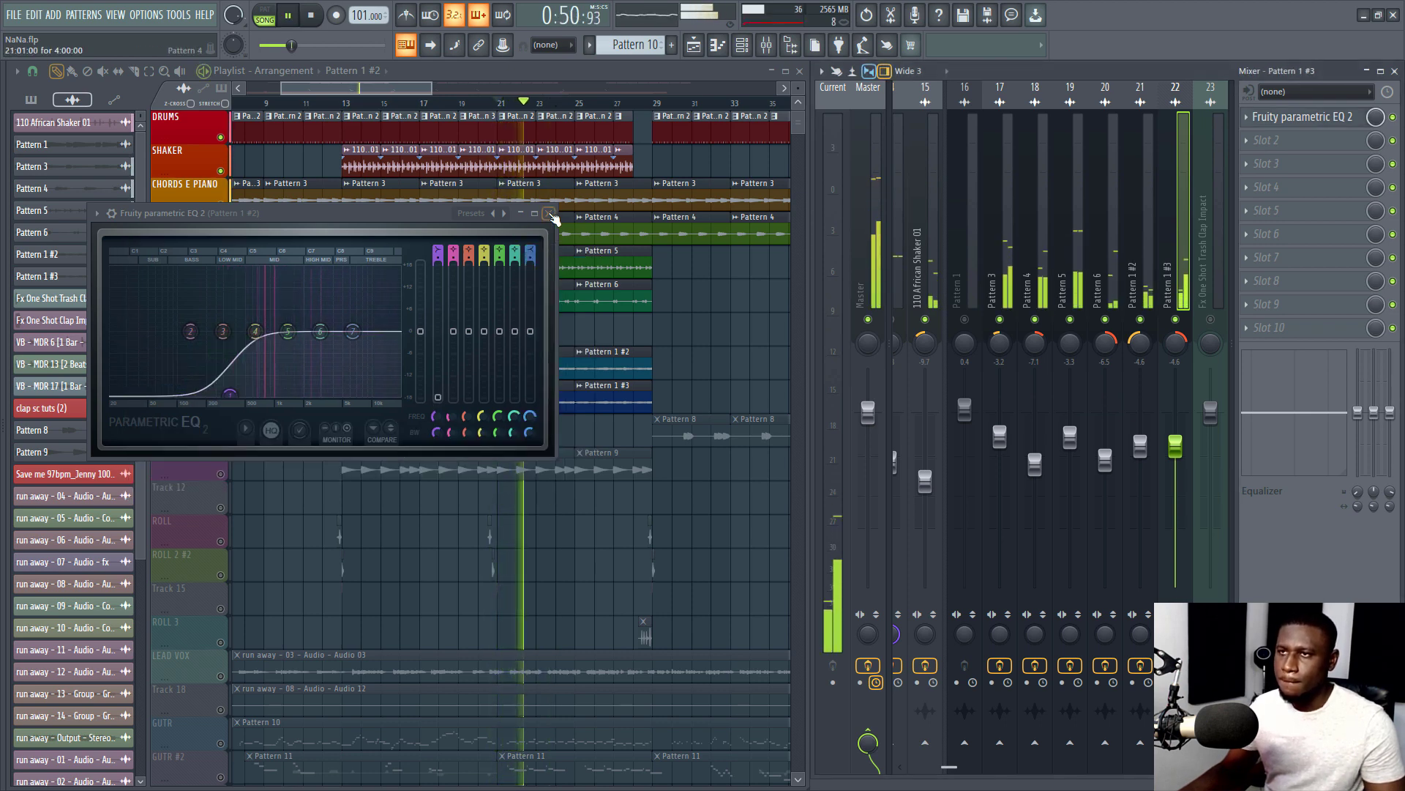
Raise the faders of Pattern 1 #2 and Pattern 1 #3 together to about -3.3 dB and replay from around bar 19
left_click(550, 213)
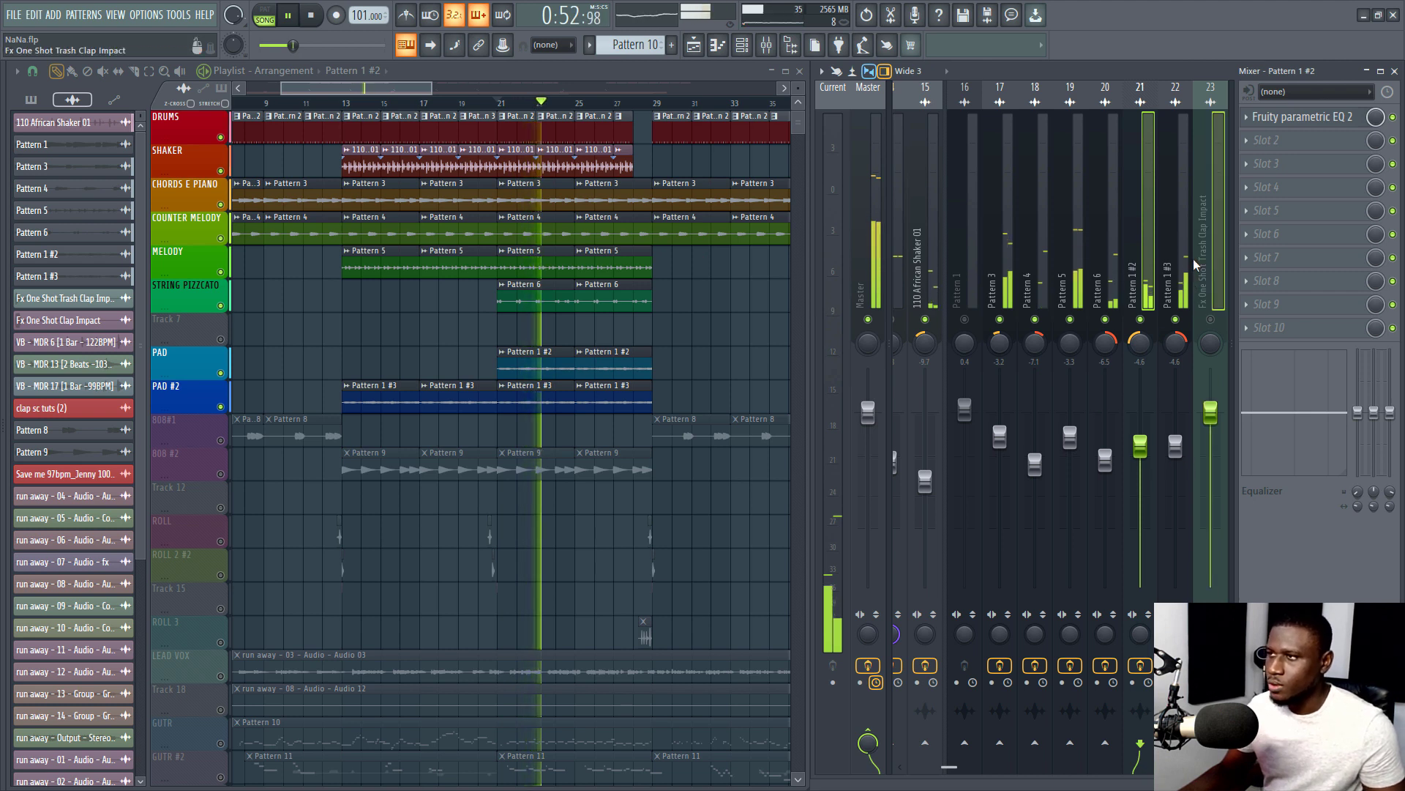
left_click(1175, 271, "ctrl+shift")
left_click(1220, 293, "ctrl+shift")
left_click_drag(1168, 423, 1168, 417)
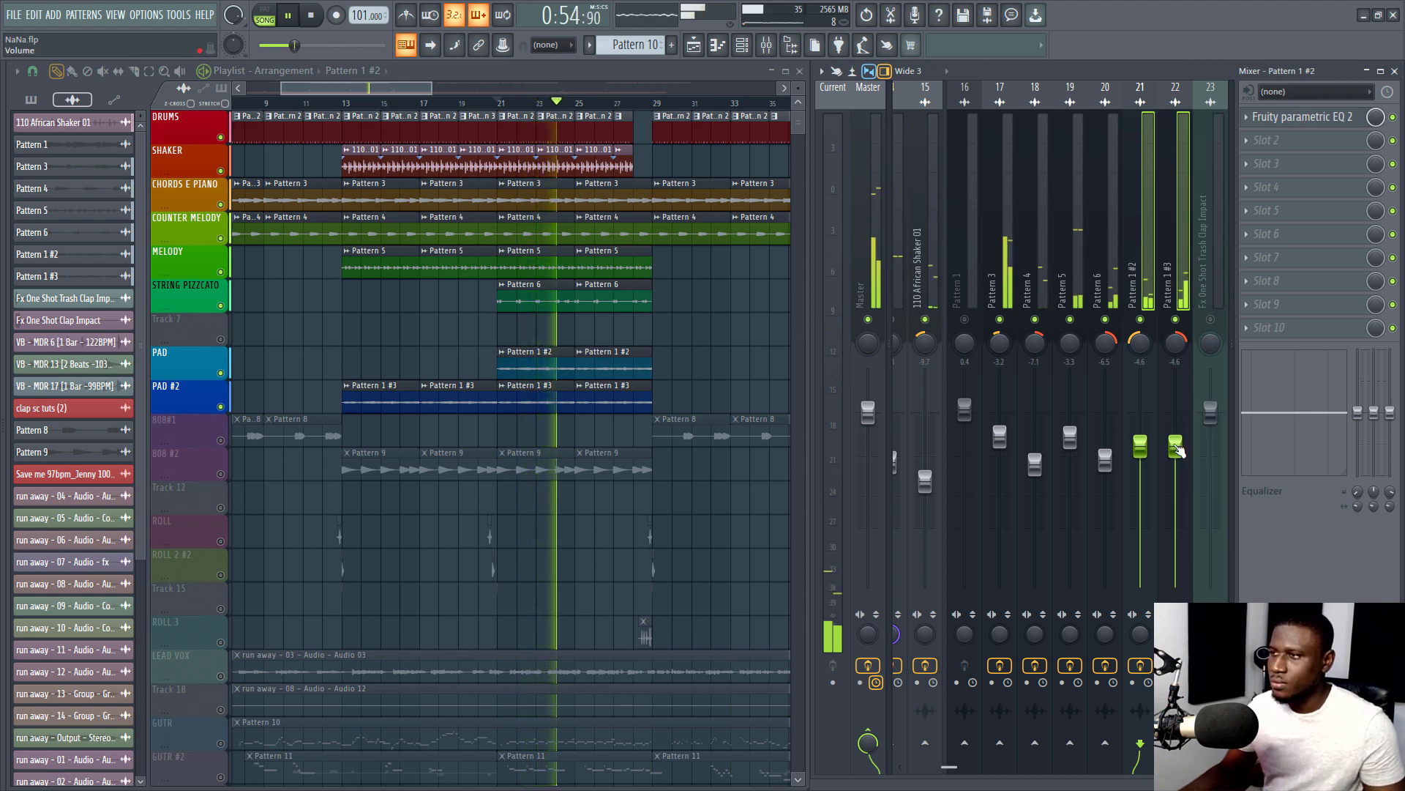
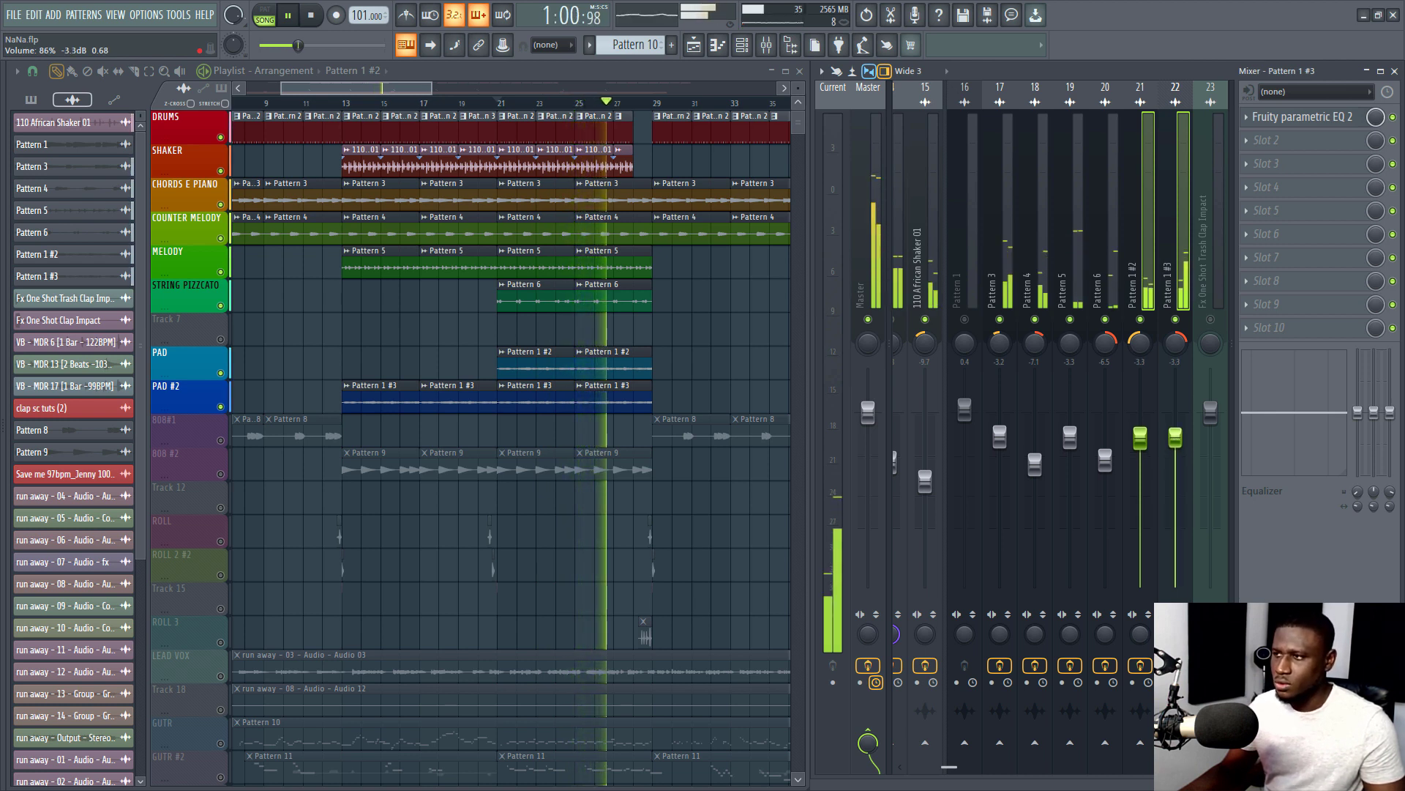
left_click(1014, 202)
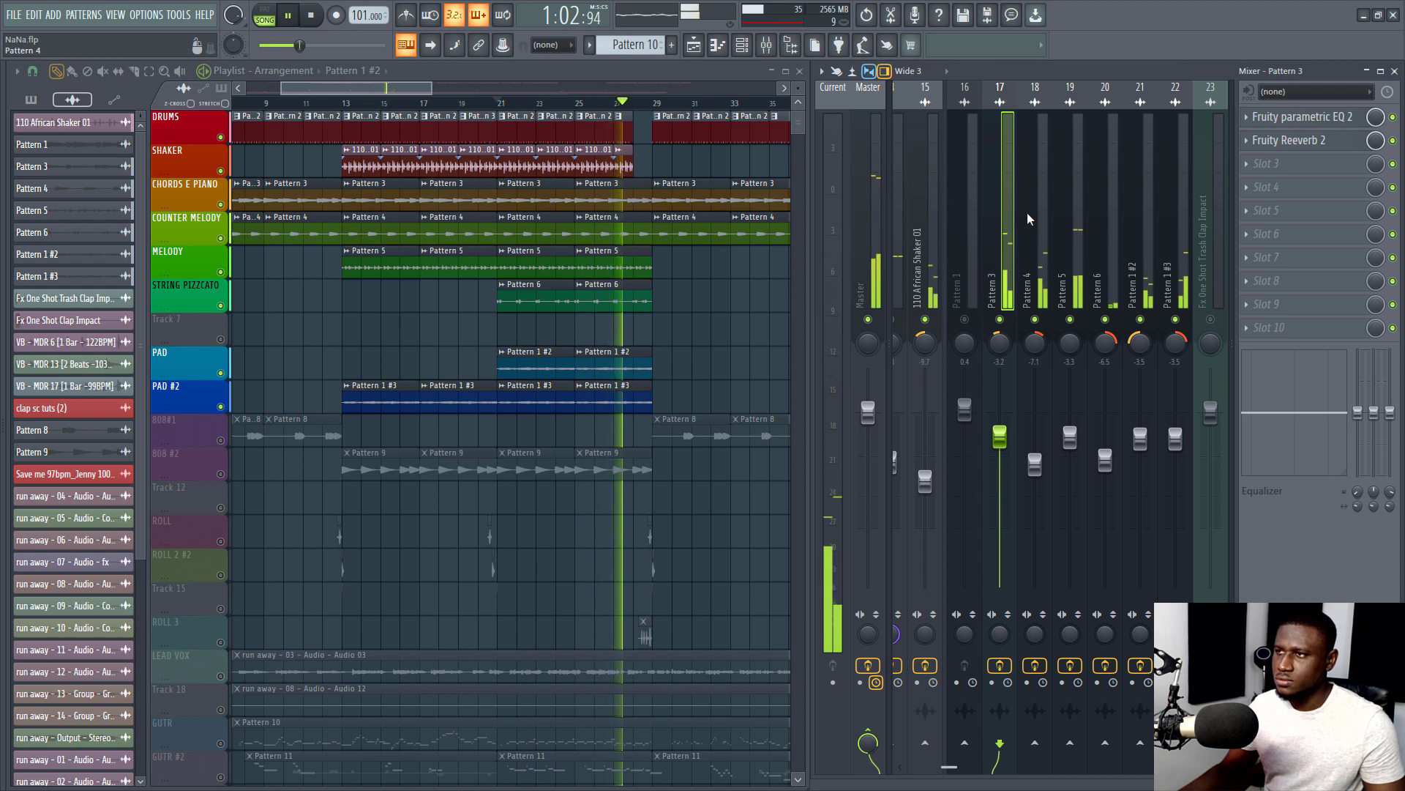
left_click(488, 102)
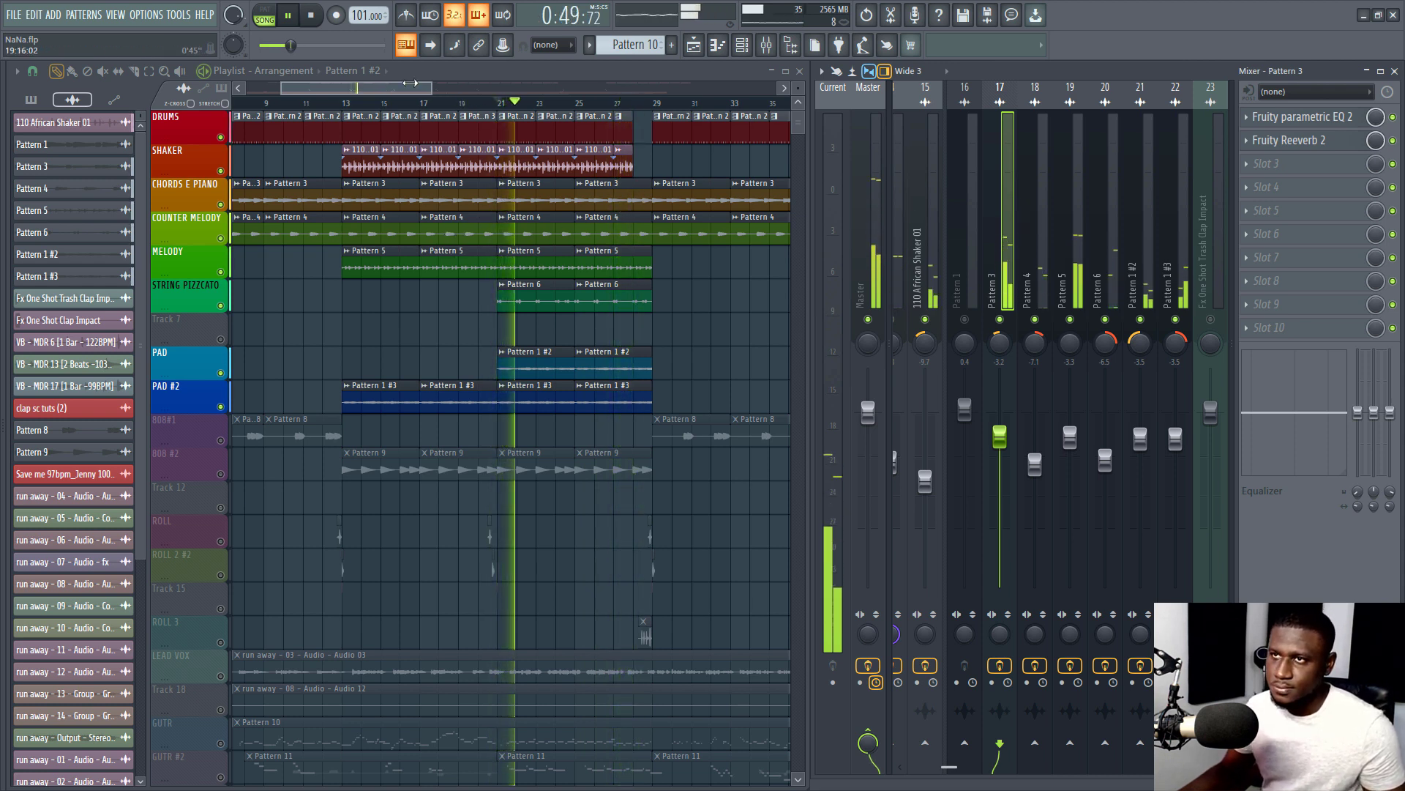
Stop playback and unmute the playlist tracks 808 #2 and 808#1
scroll(421, 105, "down", 2)
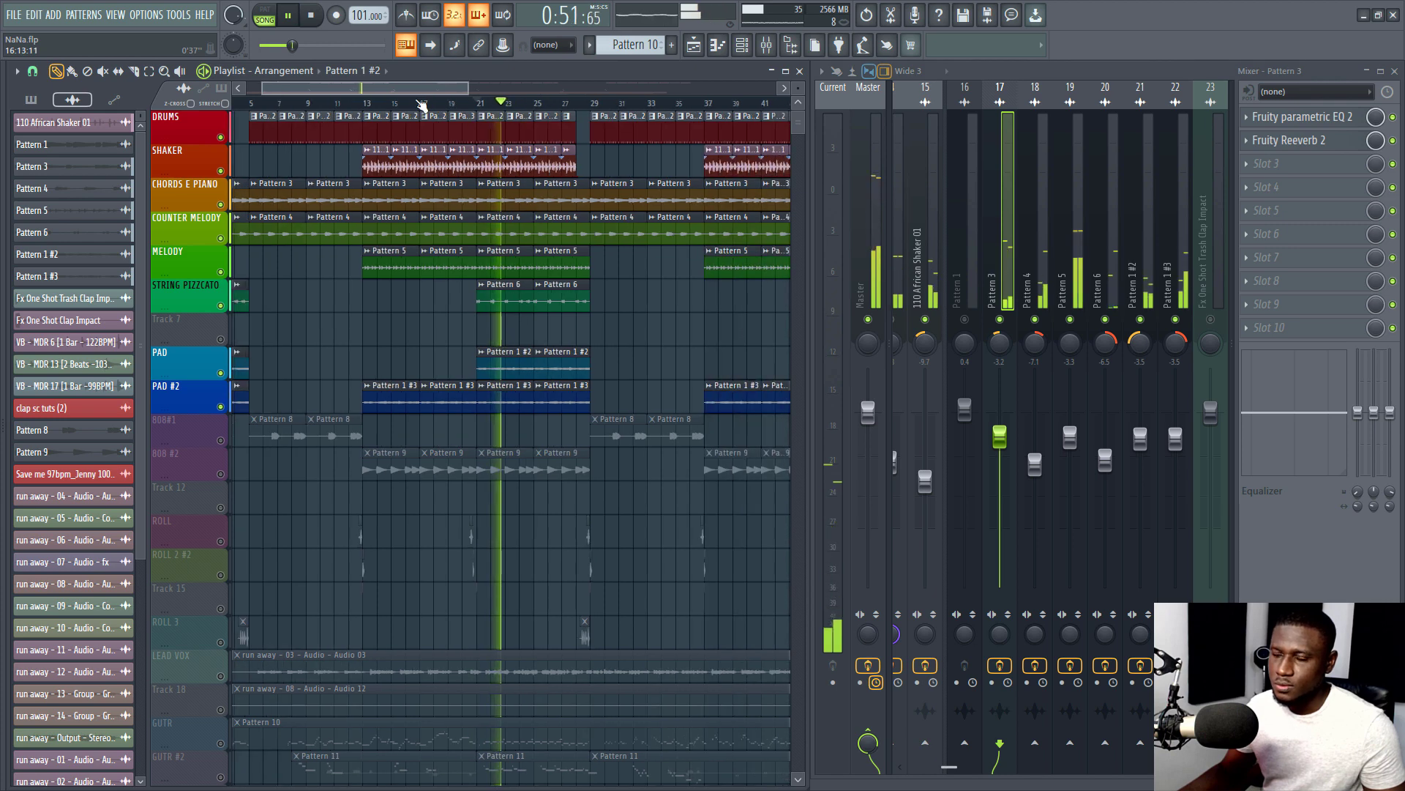
scroll(422, 105, "down", 3)
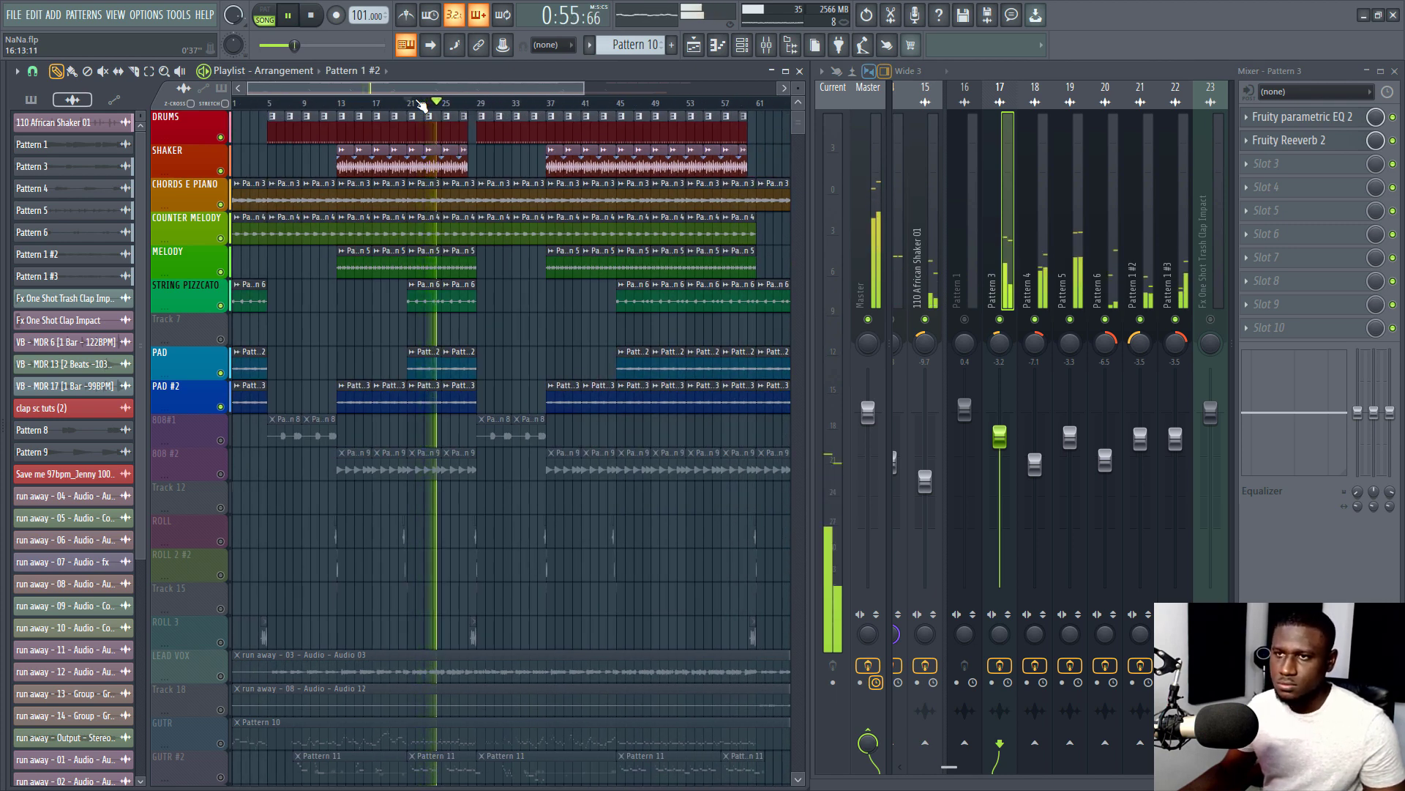
key("space")
scroll(326, 395, "down", 2)
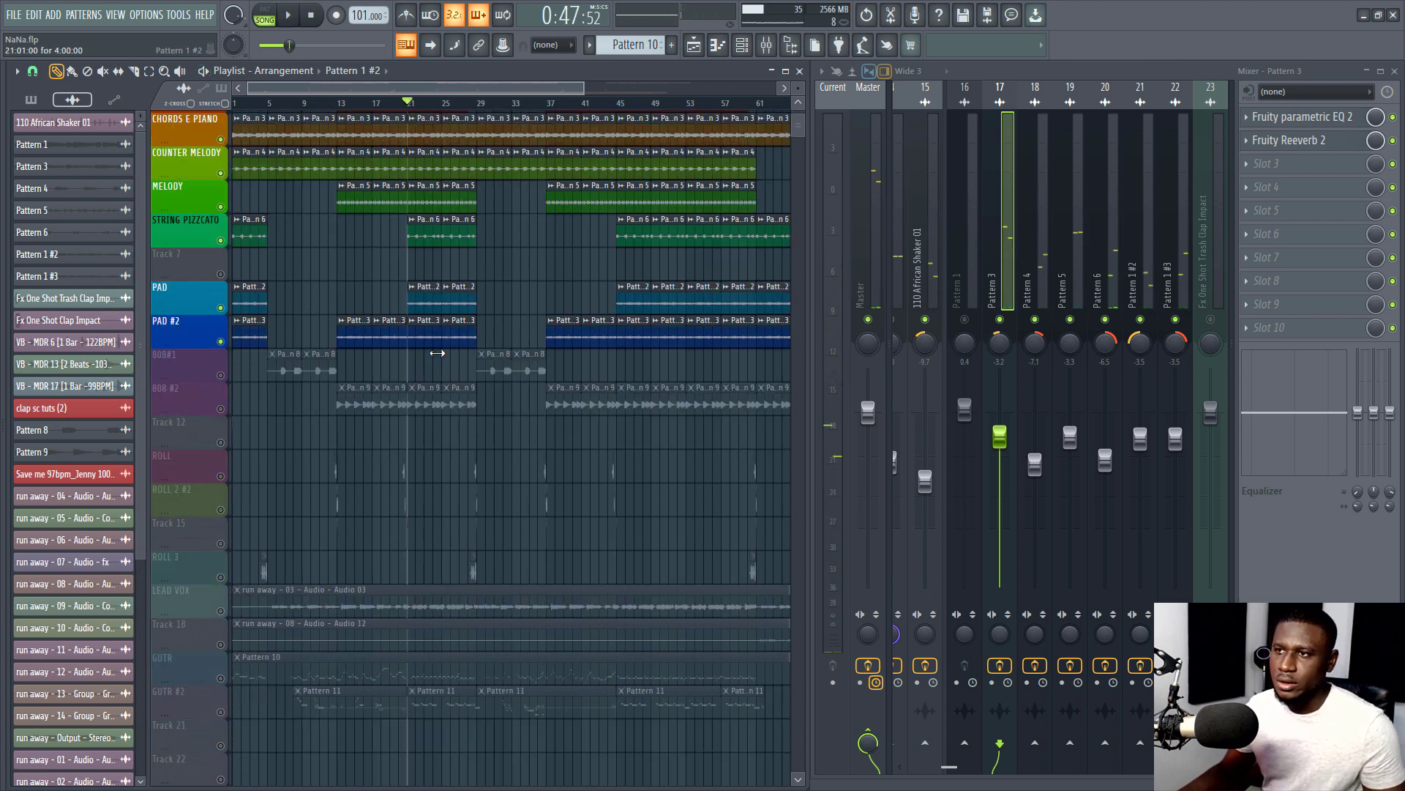
left_click(221, 406)
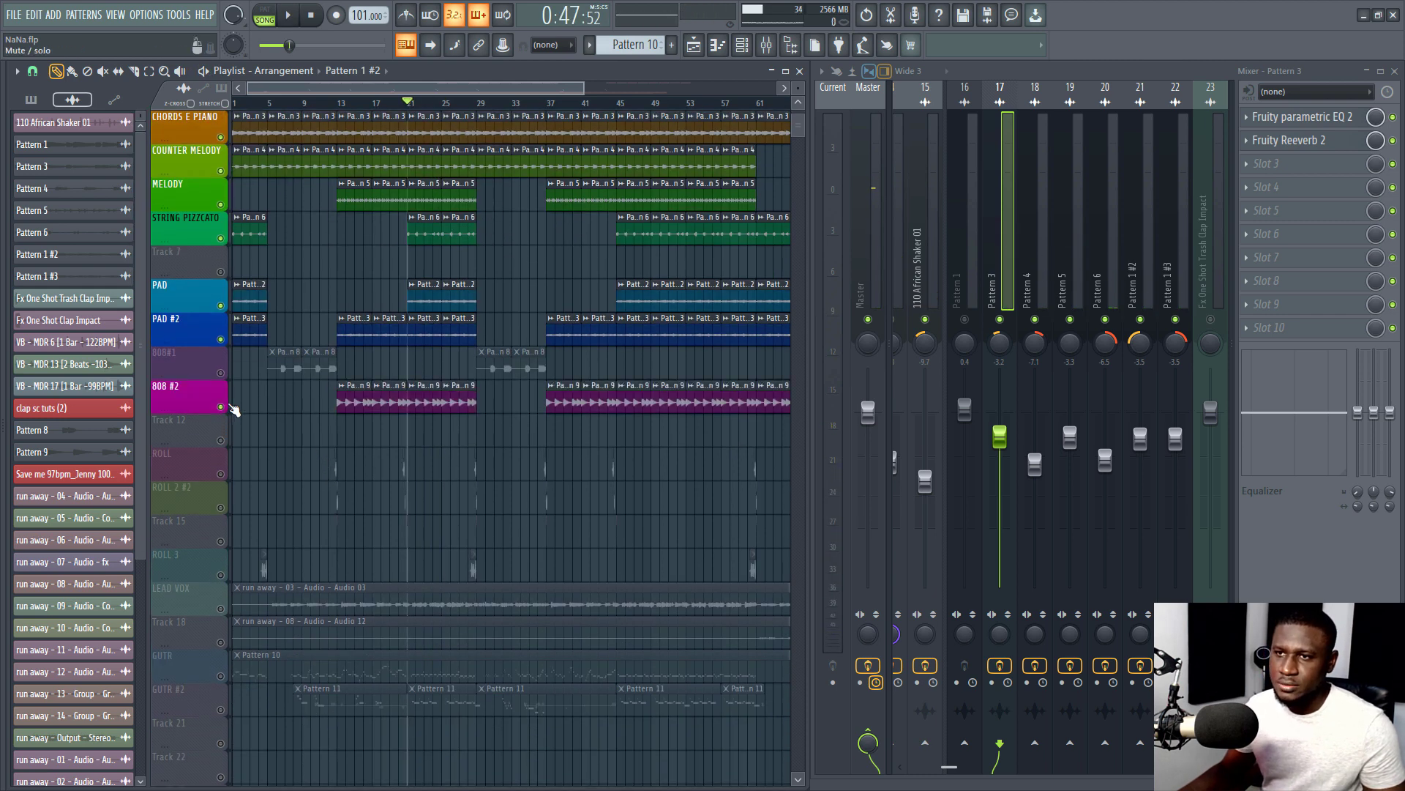
left_click(221, 374)
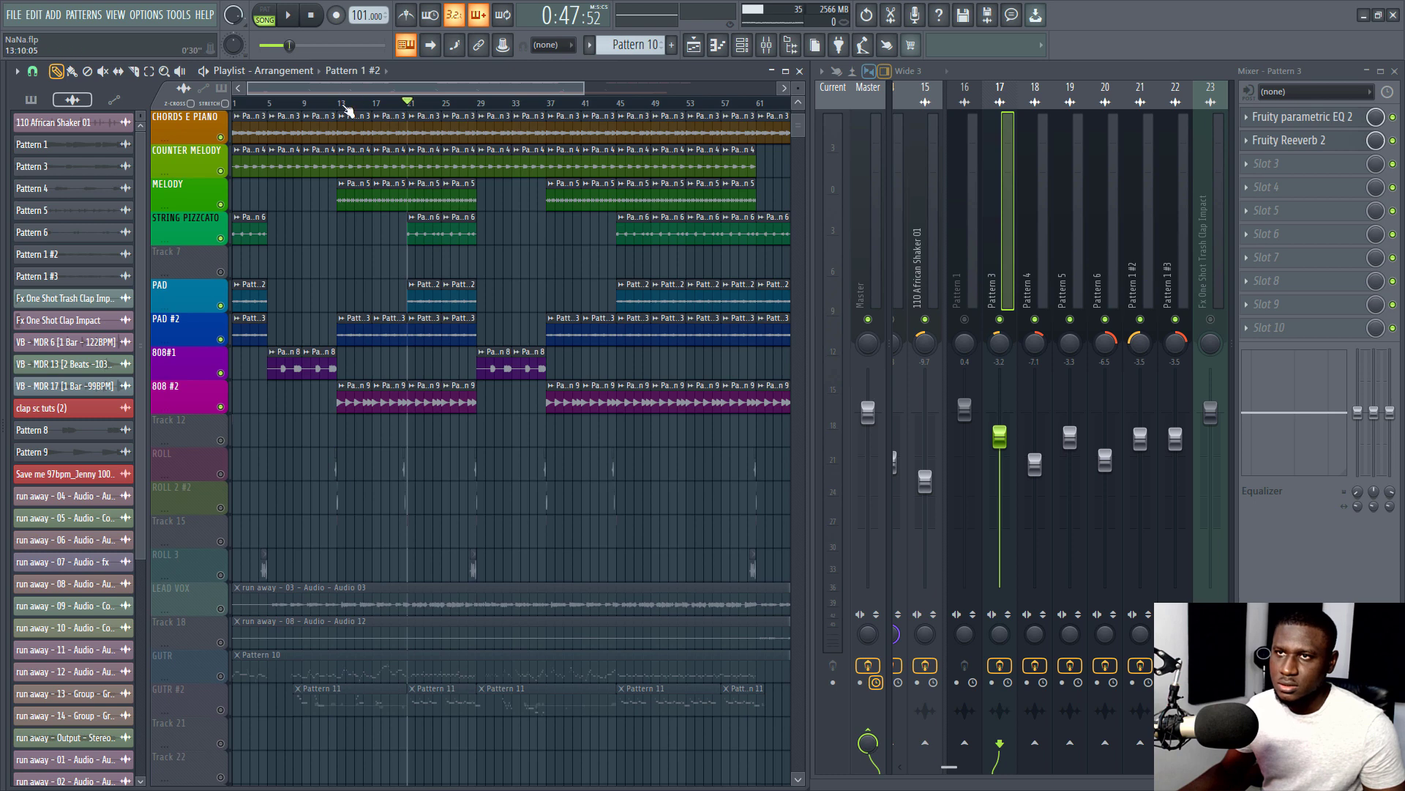
Play the 808#1 section from around bar 8, select its mixer track Pattern 8 and stop playback
left_click(346, 107)
key("space")
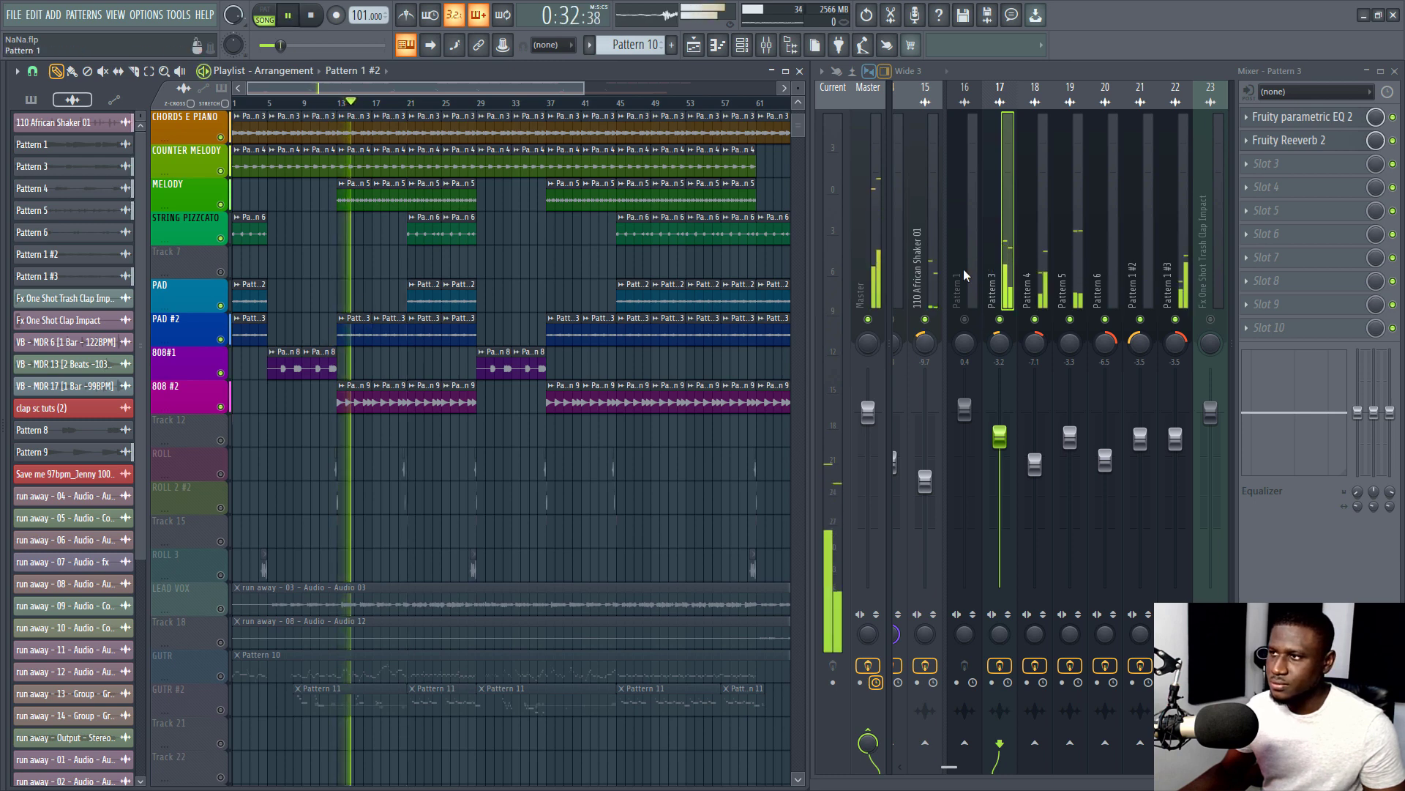
left_click(295, 105)
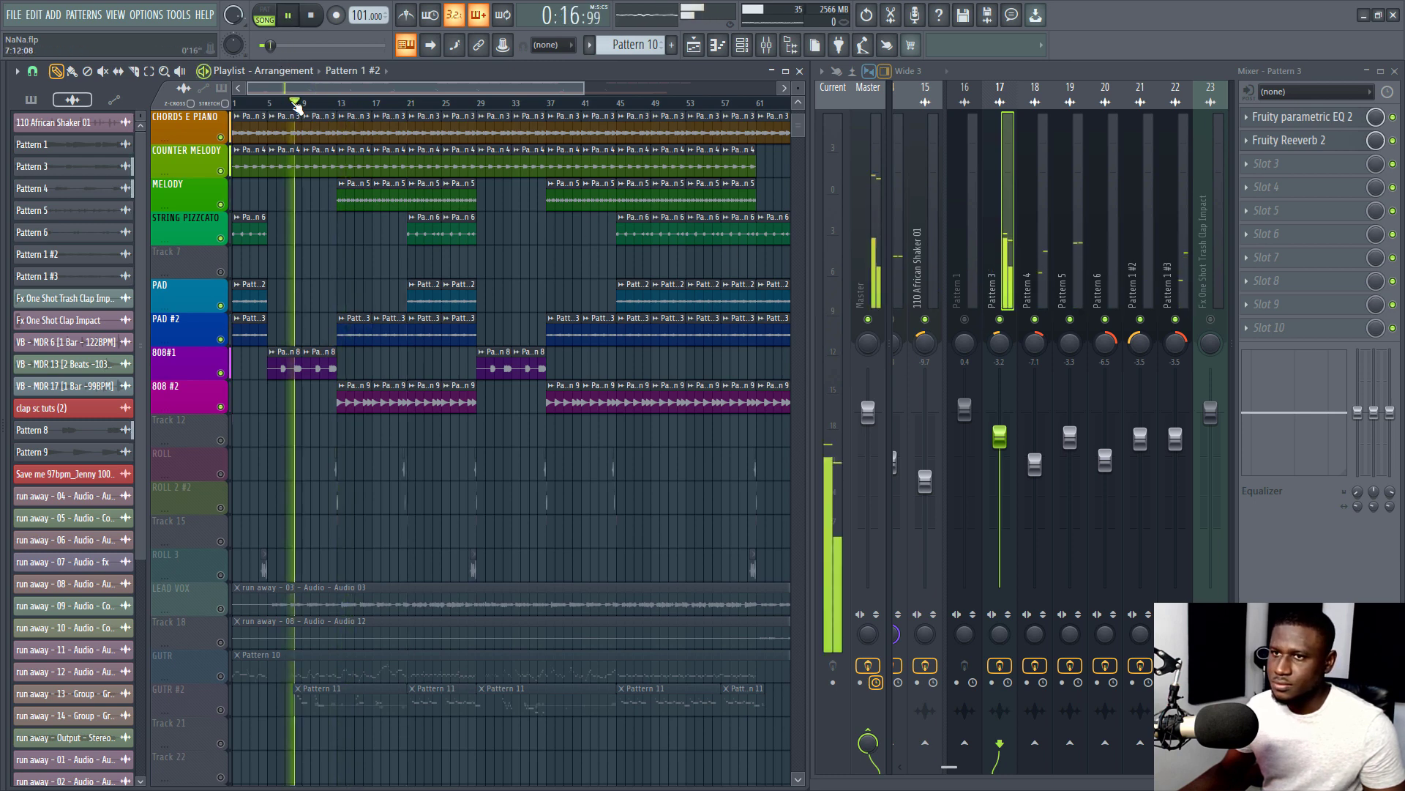
scroll(969, 223, "up", 2)
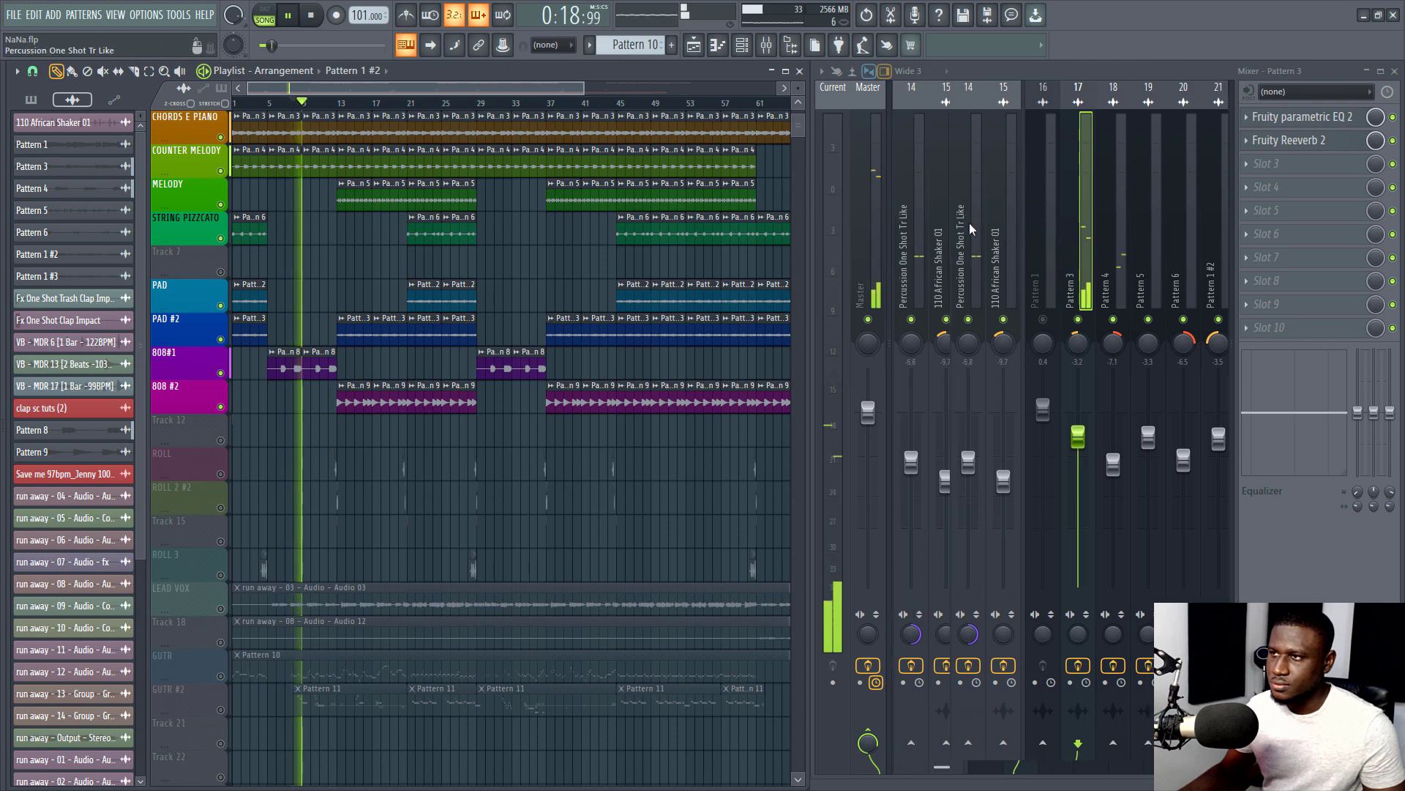
scroll(970, 222, "down", 5)
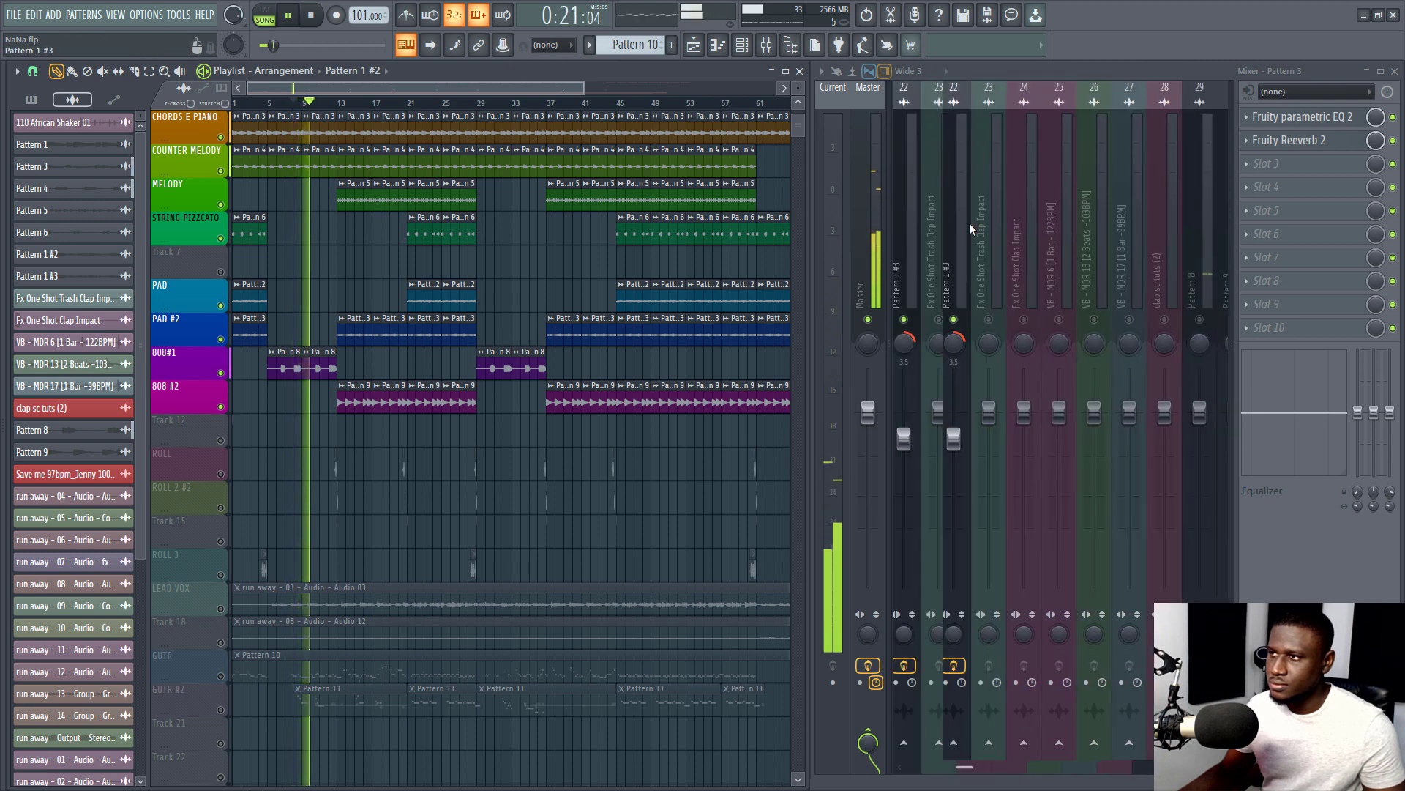
scroll(969, 222, "down", 2)
left_click(1098, 253)
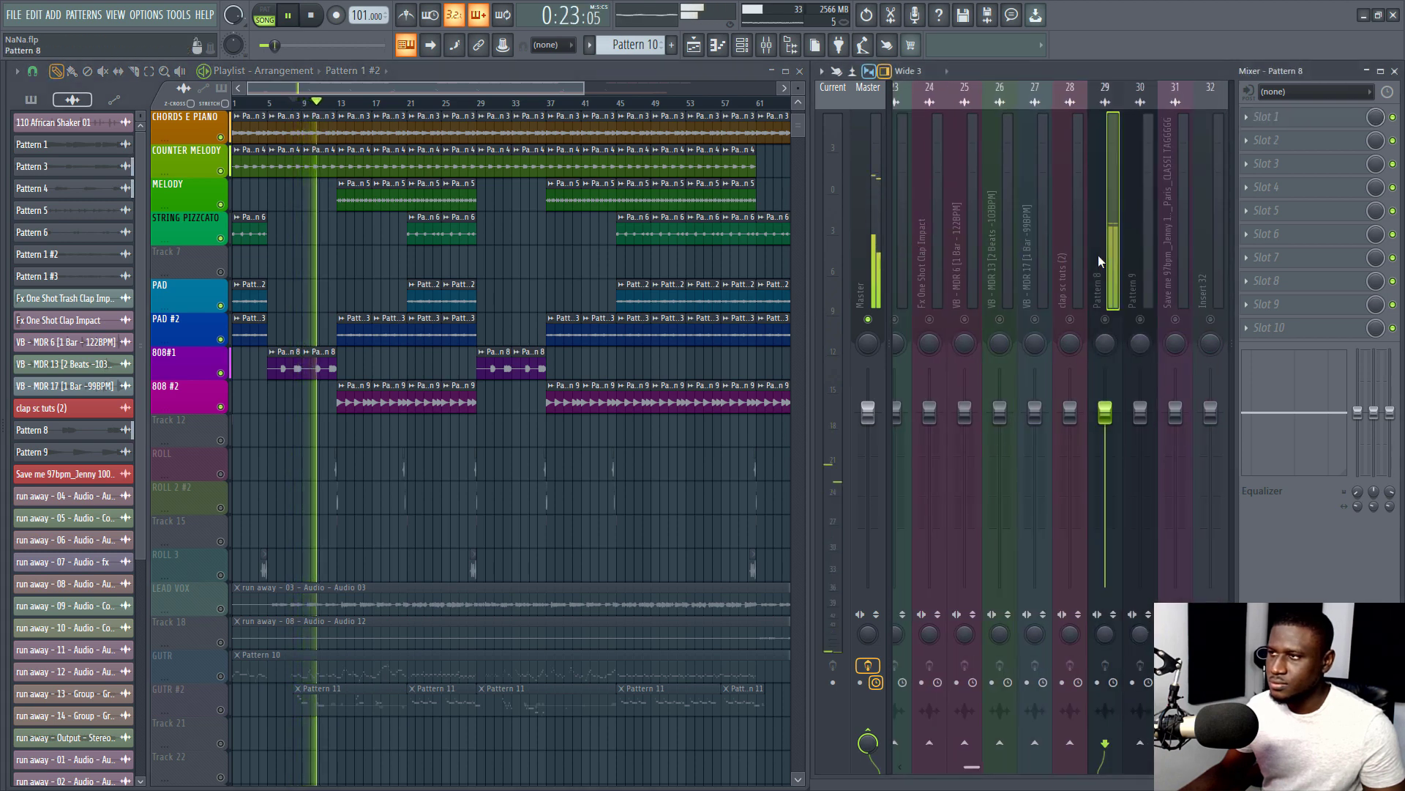
key("space")
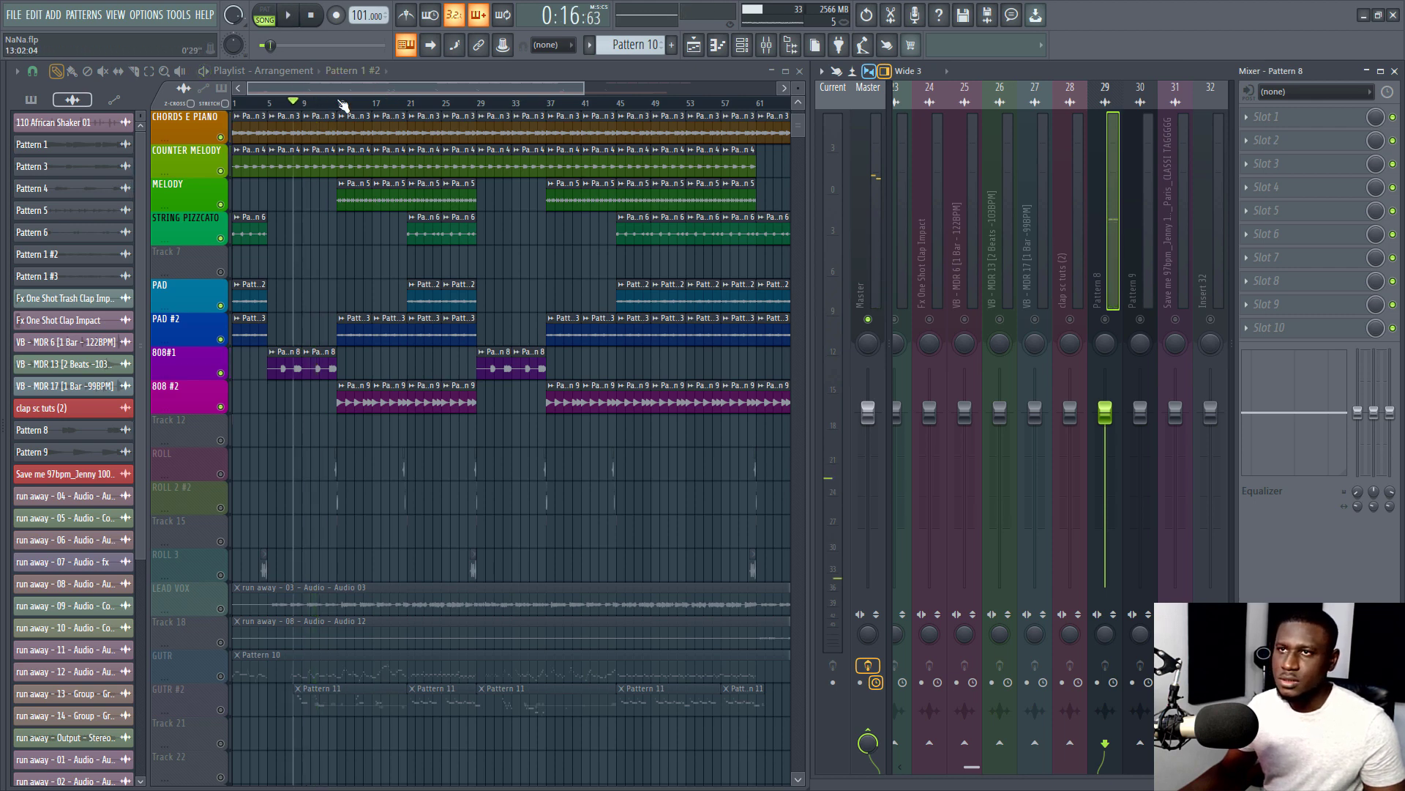
Play from bar 12 into the 808 #2 clips, stop playback and select their mixer track Pattern 9
left_click(340, 105)
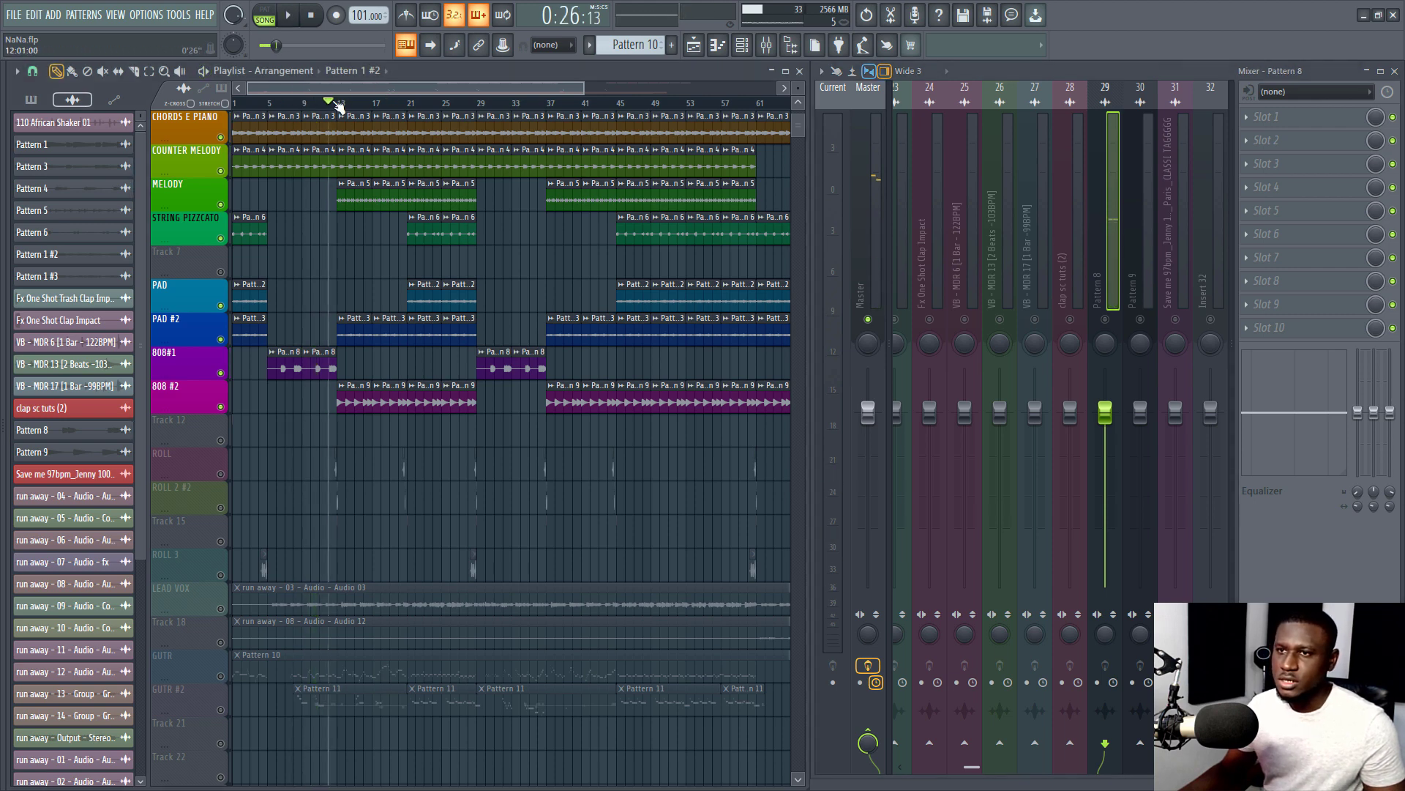
key("space")
key("space")
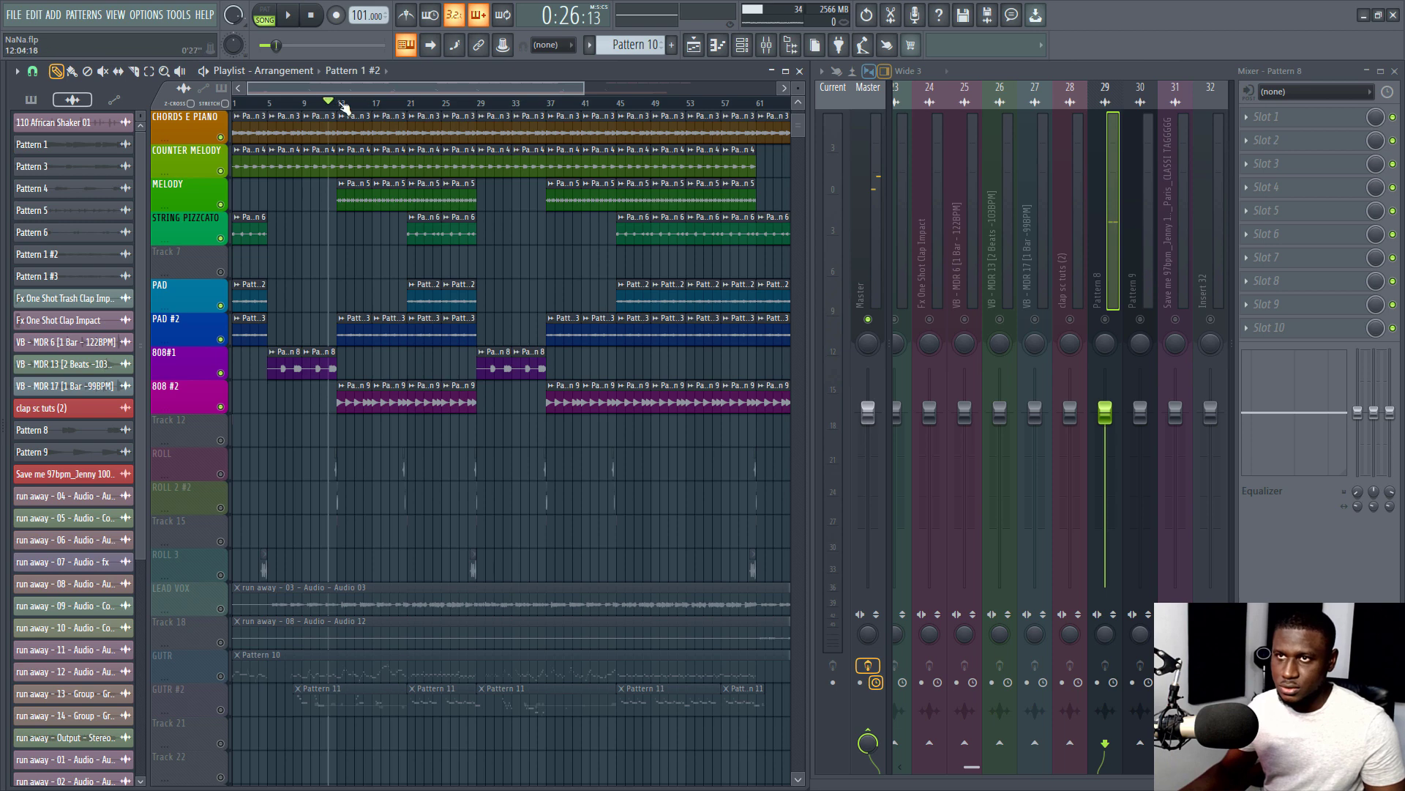
key("space")
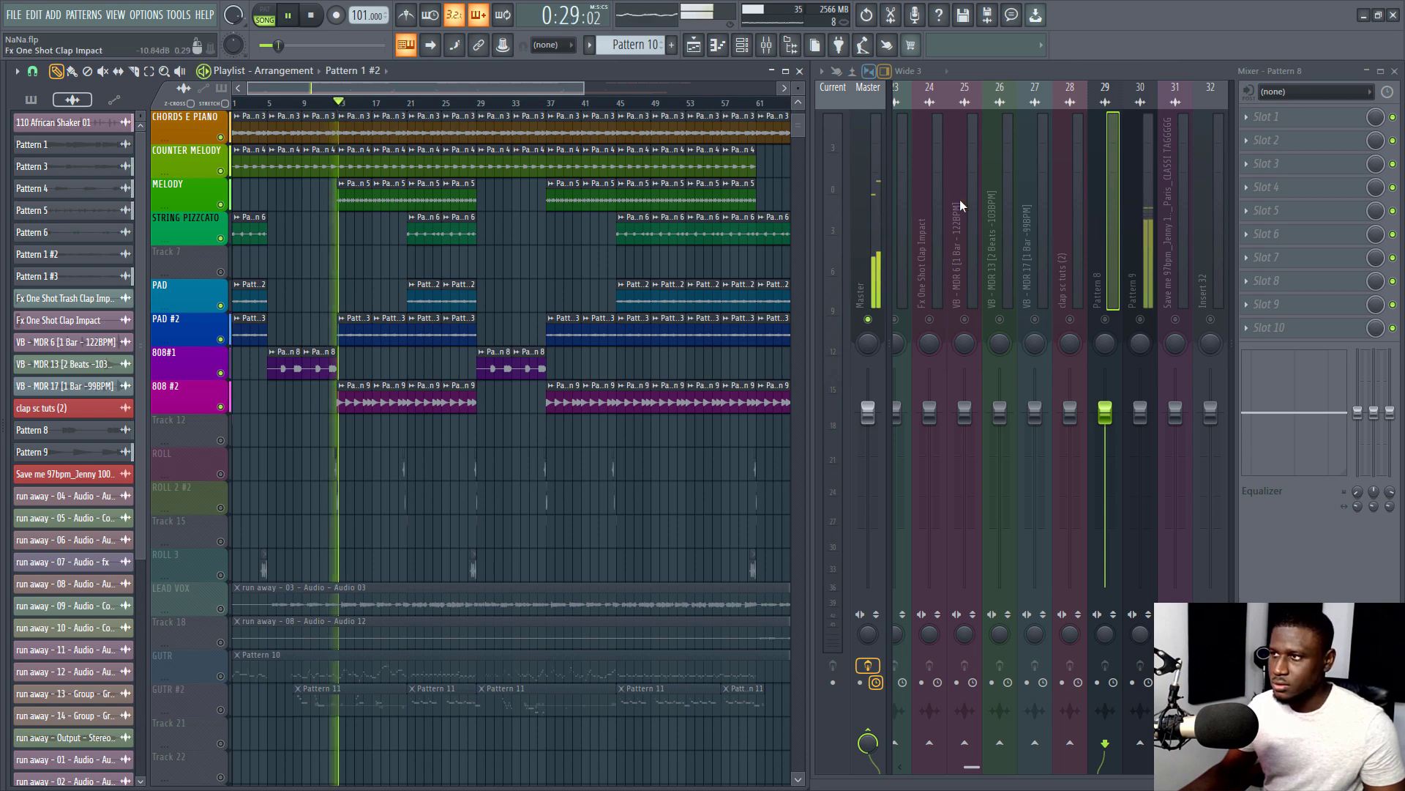
key("space")
left_click(1132, 270)
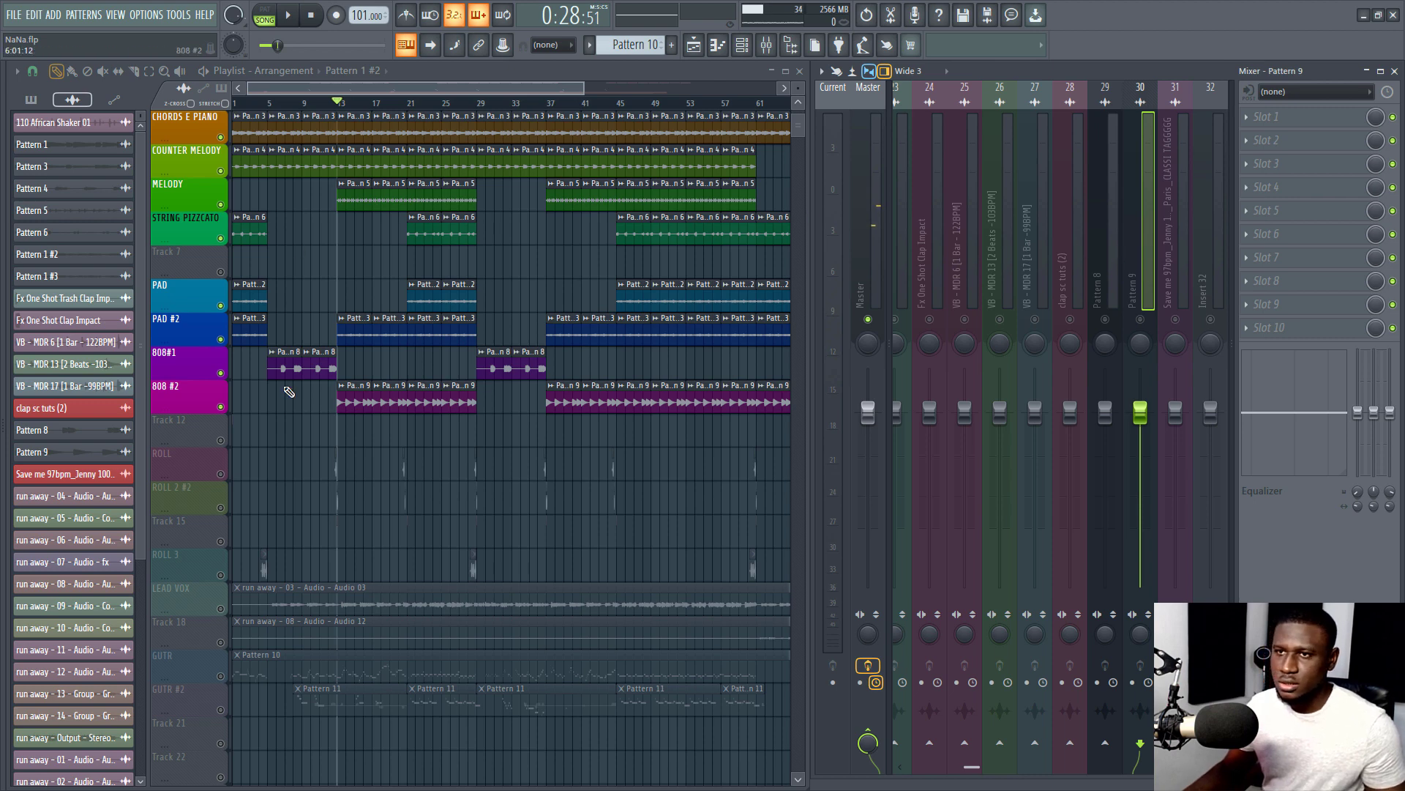
Route the Pattern 9 clip of 808 #2 to mixer track 29, the same track as Pattern 8
left_click(279, 114)
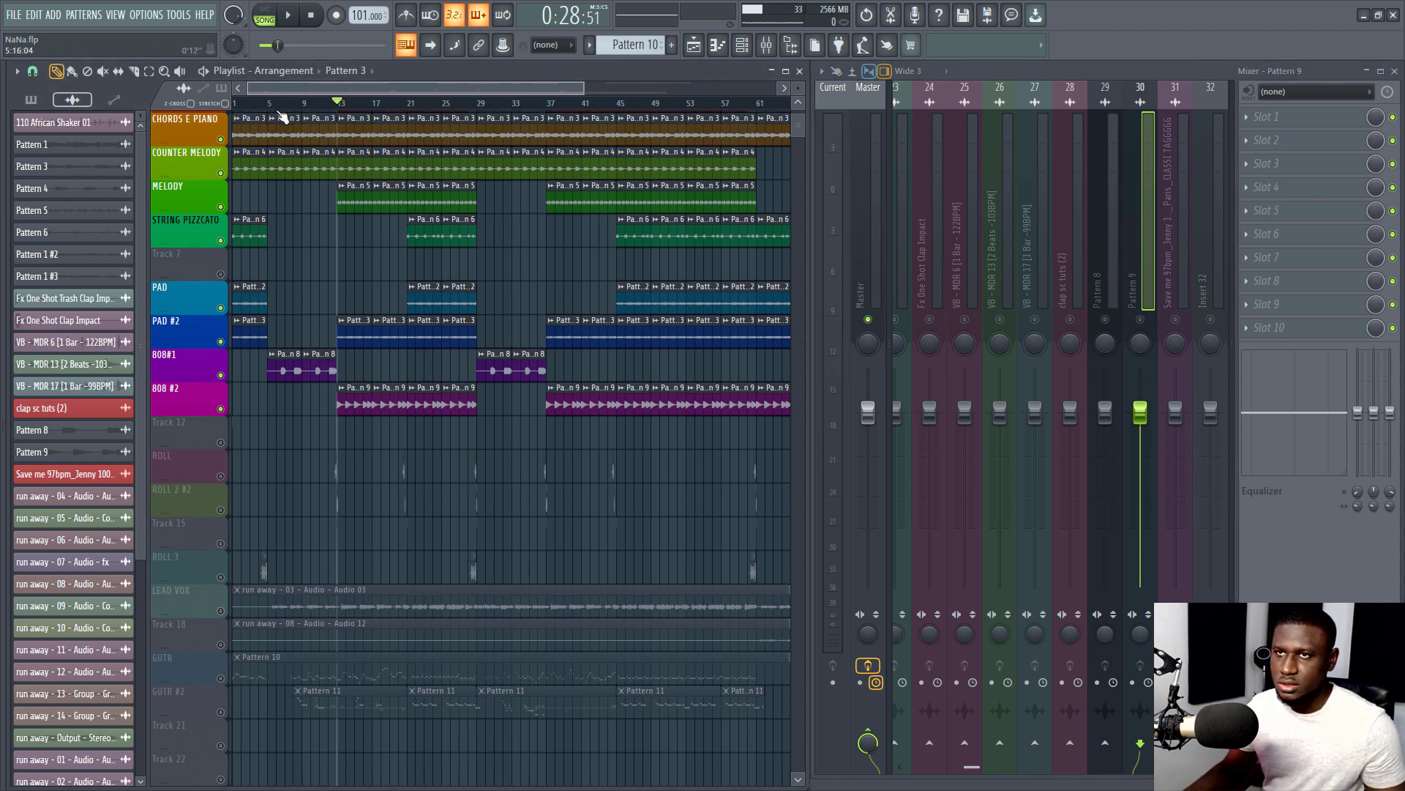
double_click(318, 372)
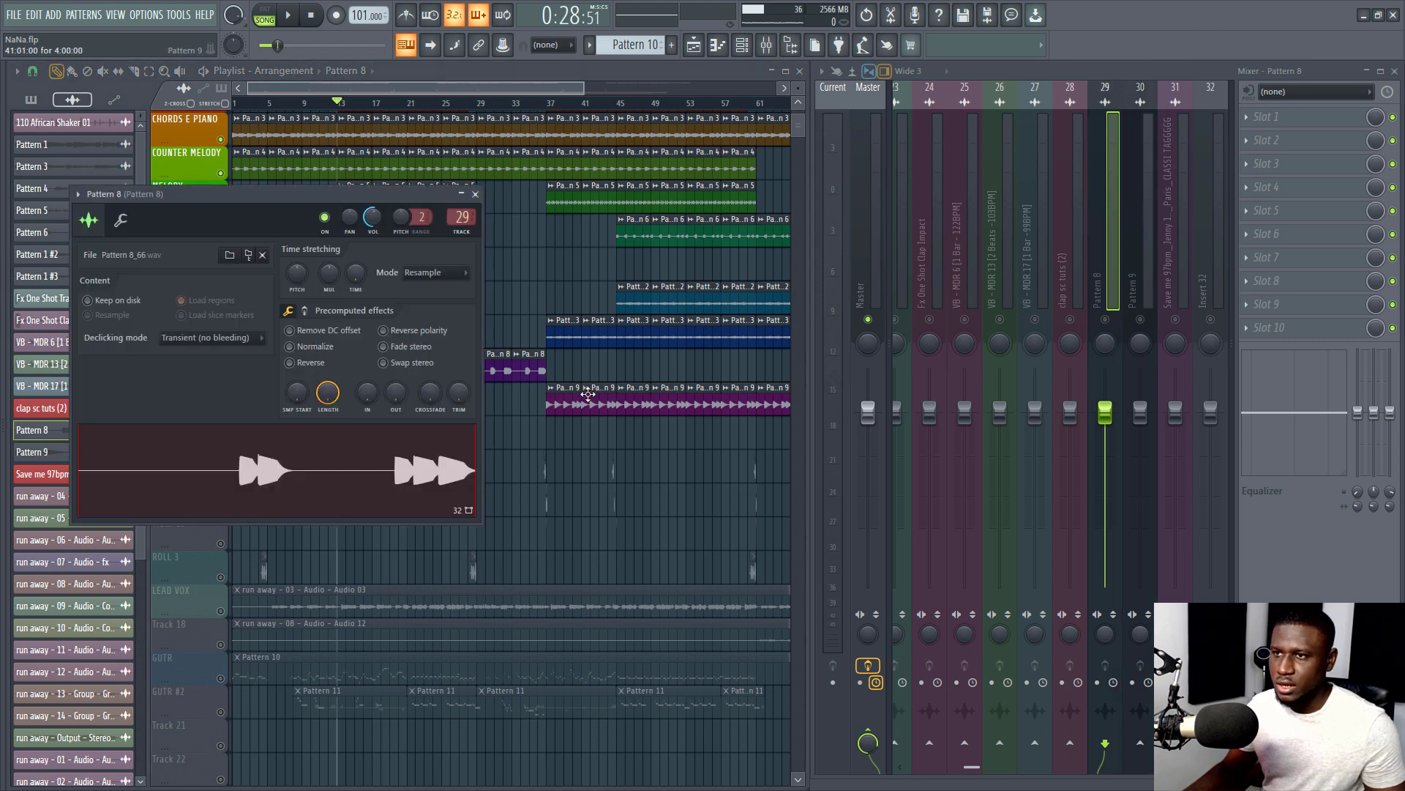
double_click(588, 395)
key("Escape")
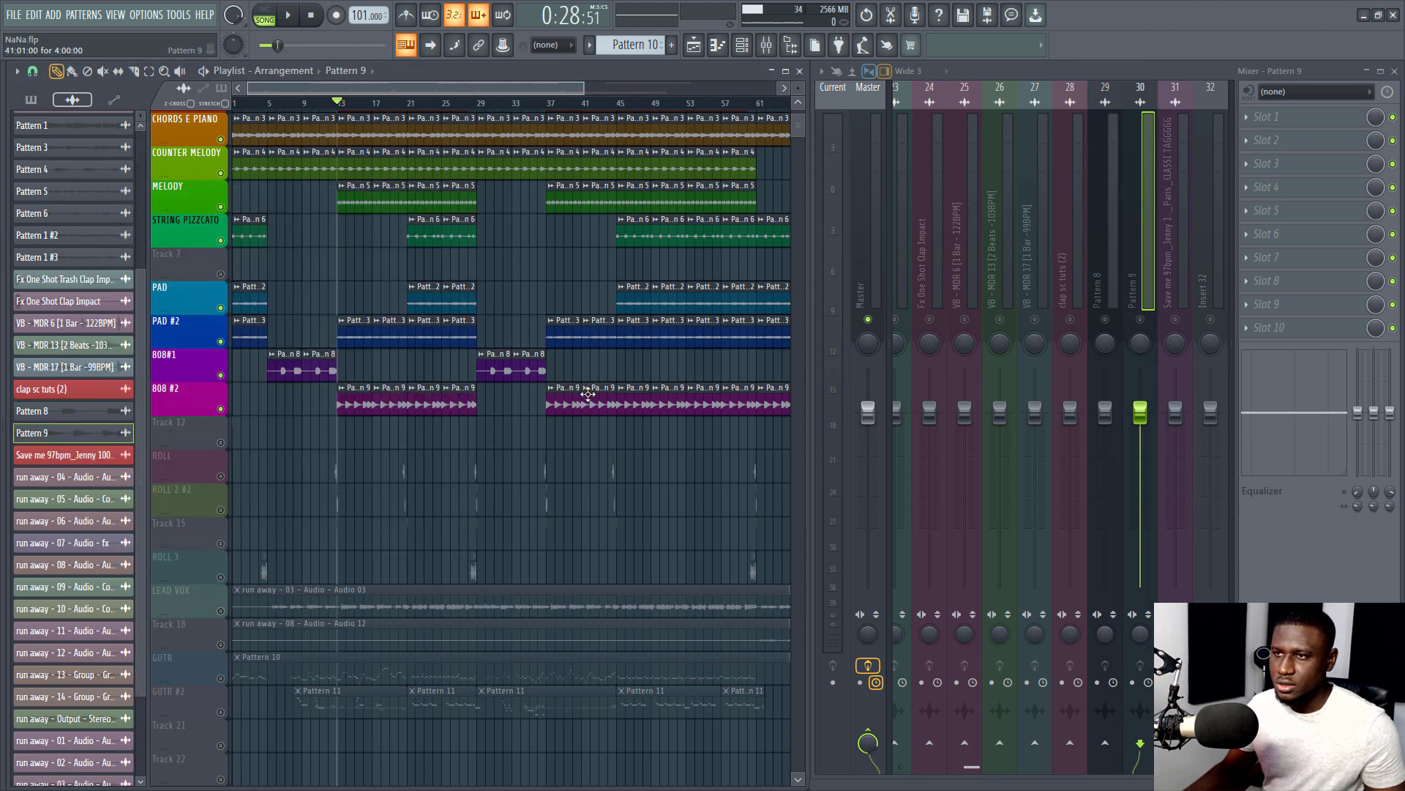
double_click(366, 401)
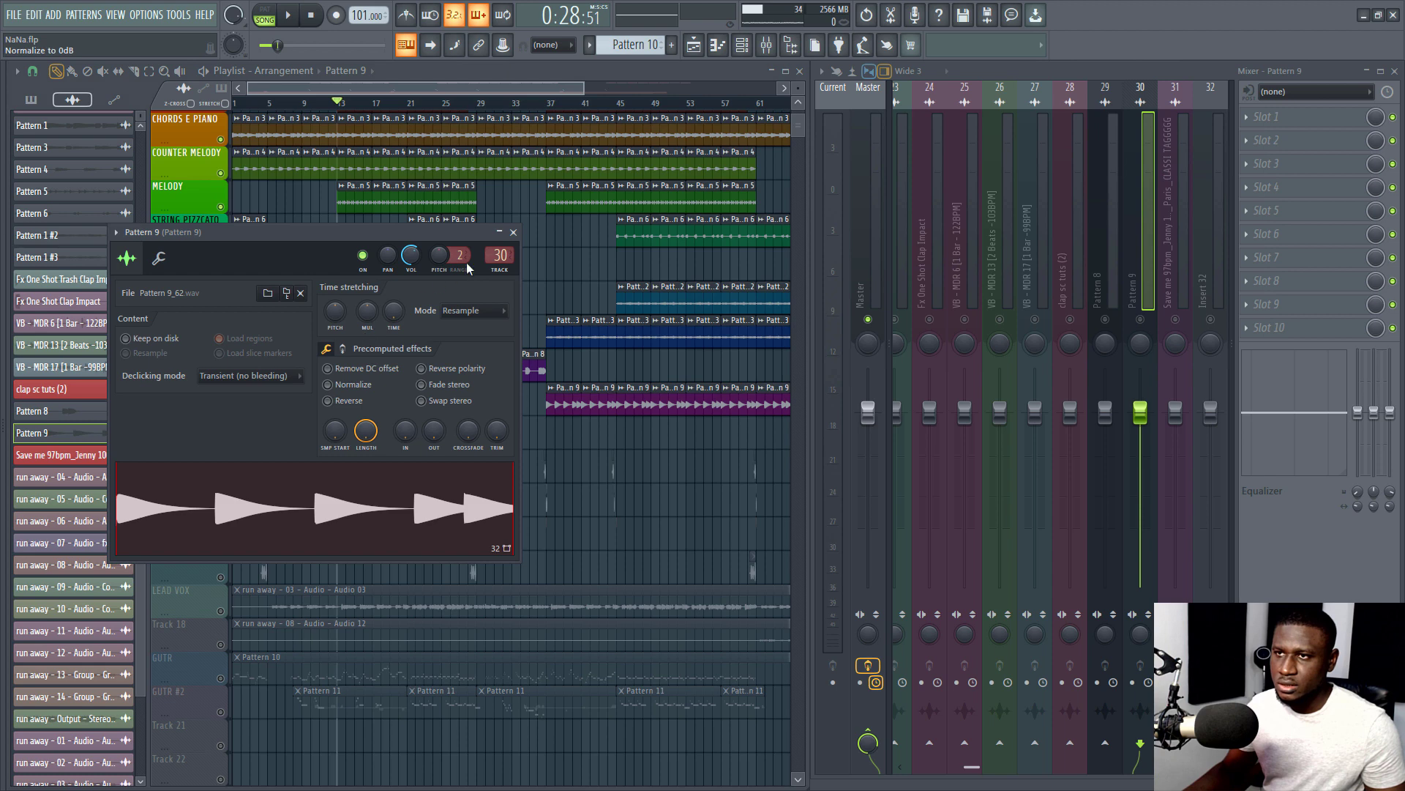
scroll(488, 256, "down", 1)
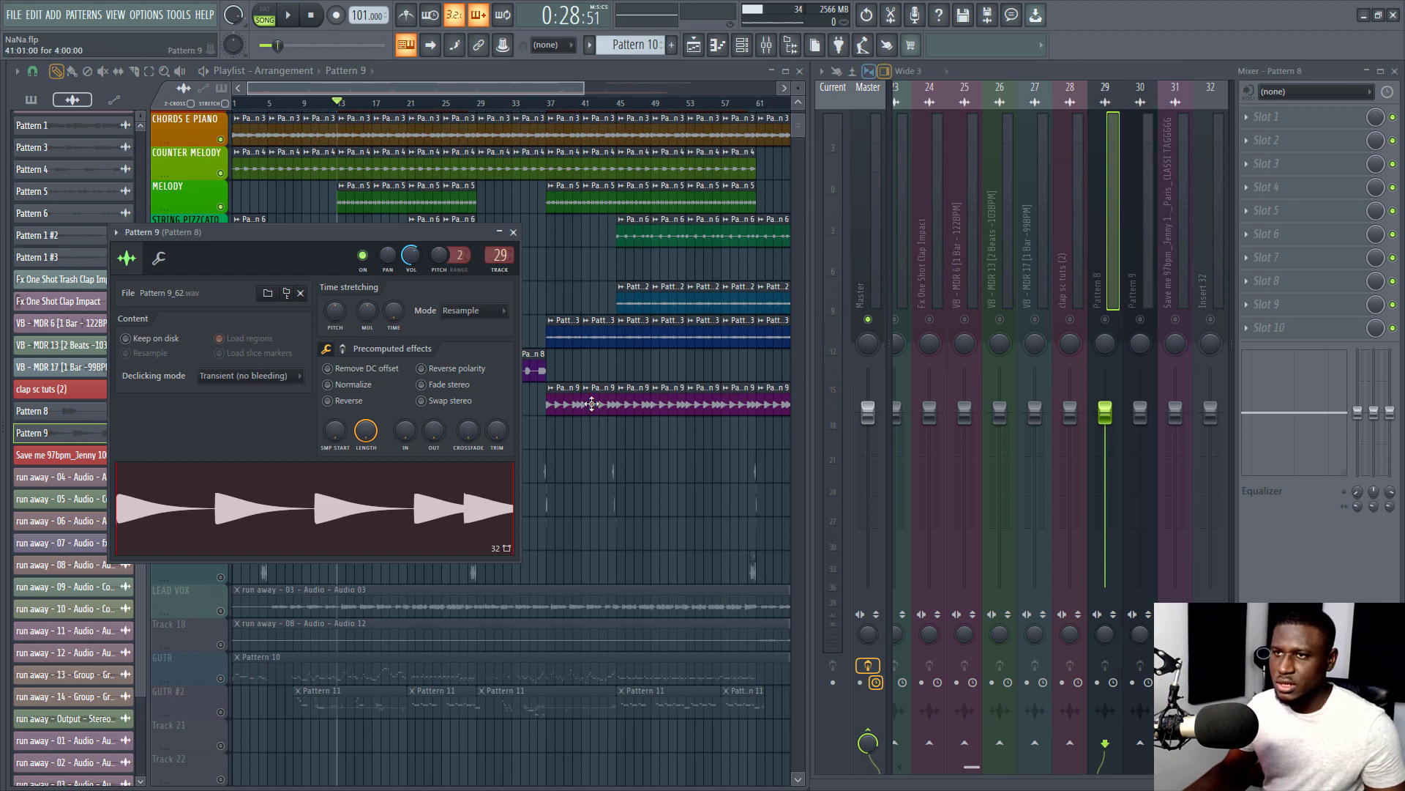
key("Escape")
Check the channel settings of the 808 #2 and 808#1 clips and close them
double_click(446, 404)
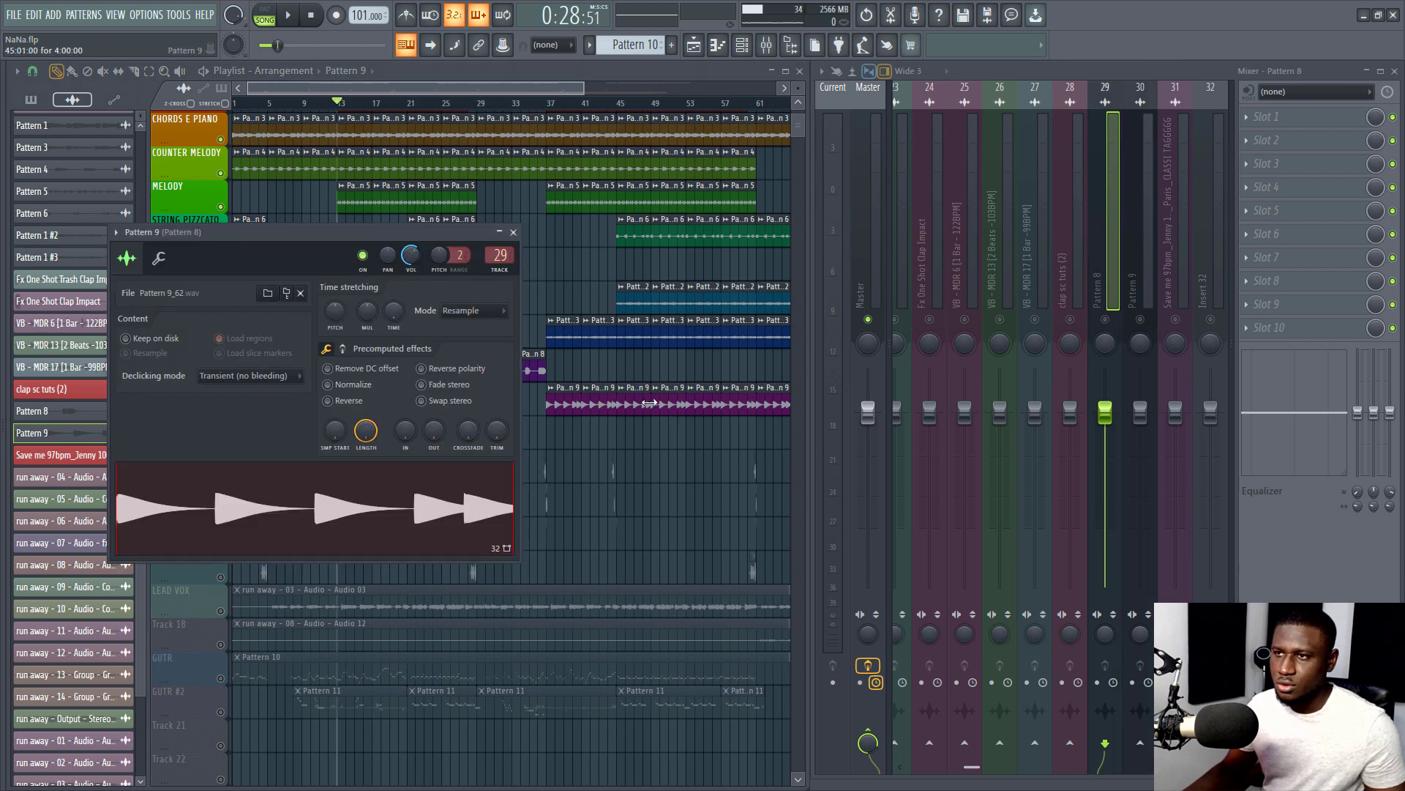
left_click(649, 401)
double_click(316, 368)
left_click(634, 407)
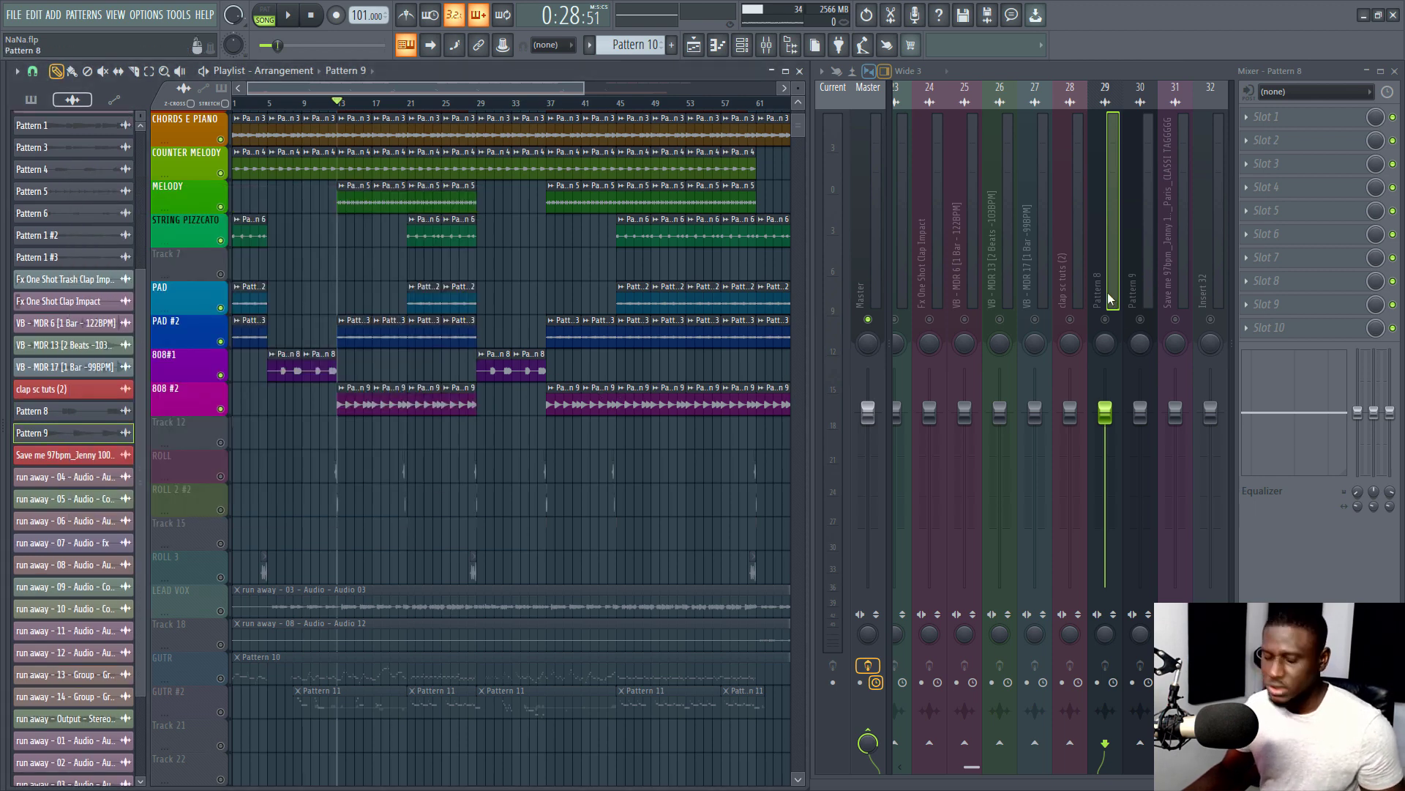
Move the Pattern 8 mixer track to position 9, directly before DRUMS master, and start playback
scroll(1108, 292, "left", 3)
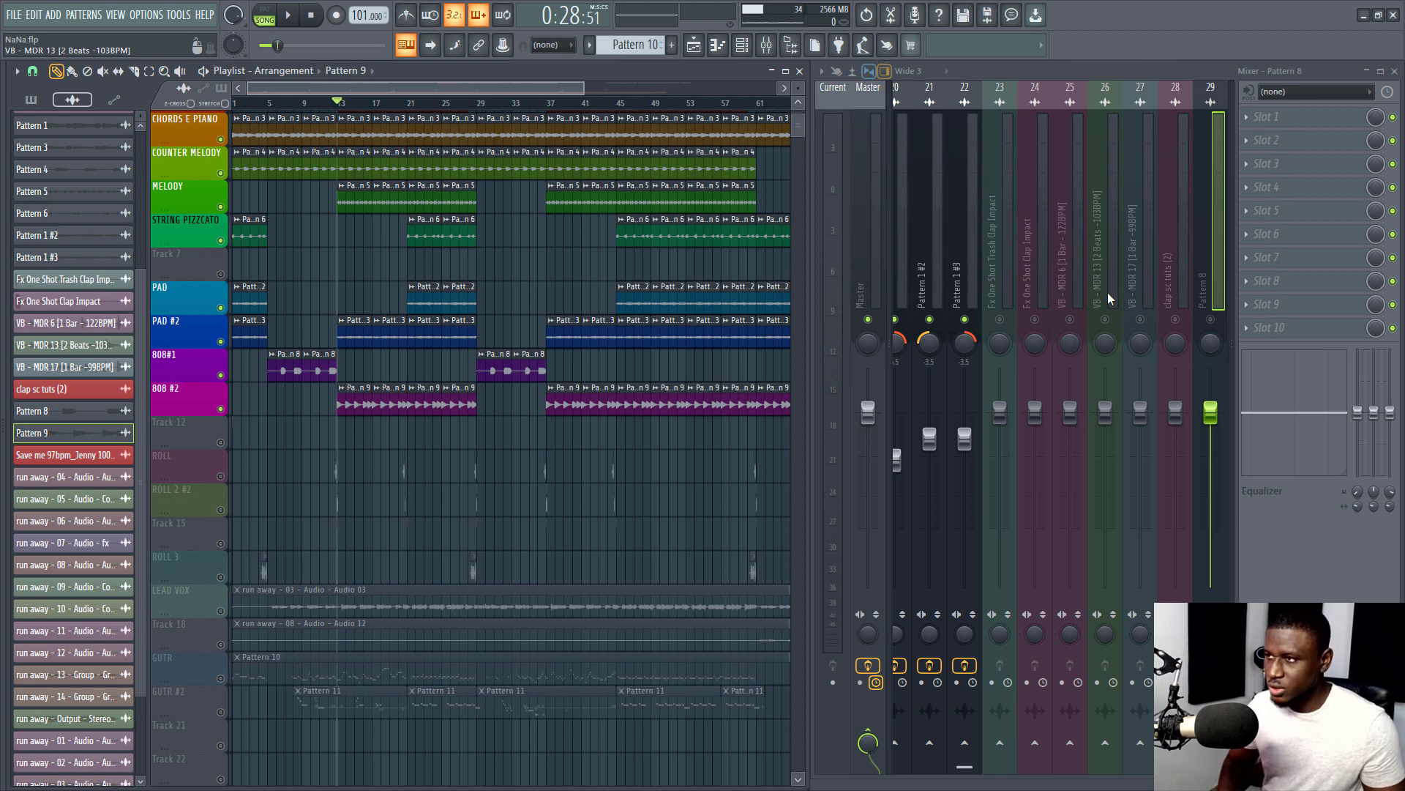
left_click(1190, 276)
left_click(1197, 276)
key("alt+Left")
key("alt+Left")
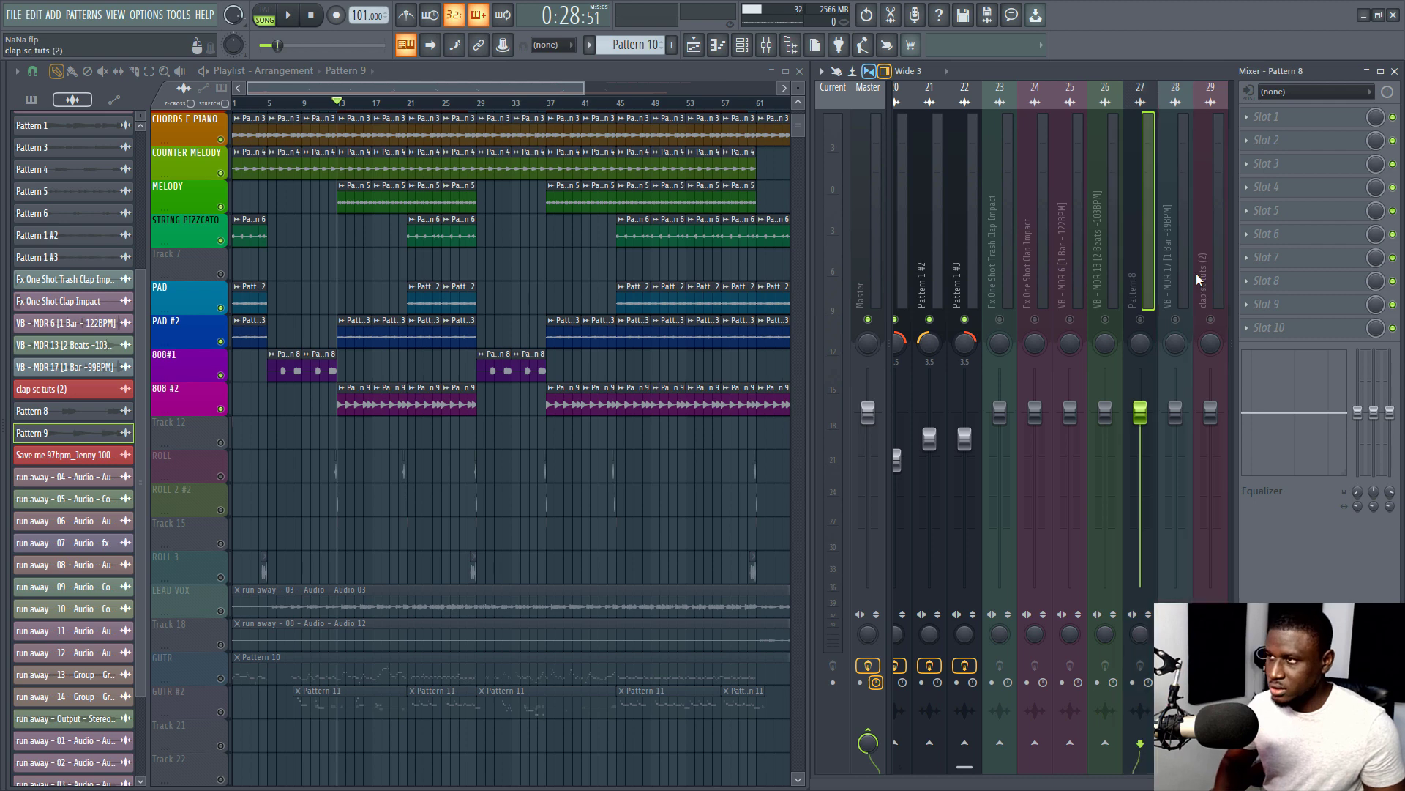
key("alt+Left")
key("alt+Left")
key("alt+Left")
key("alt+Left")
key("alt+Left")
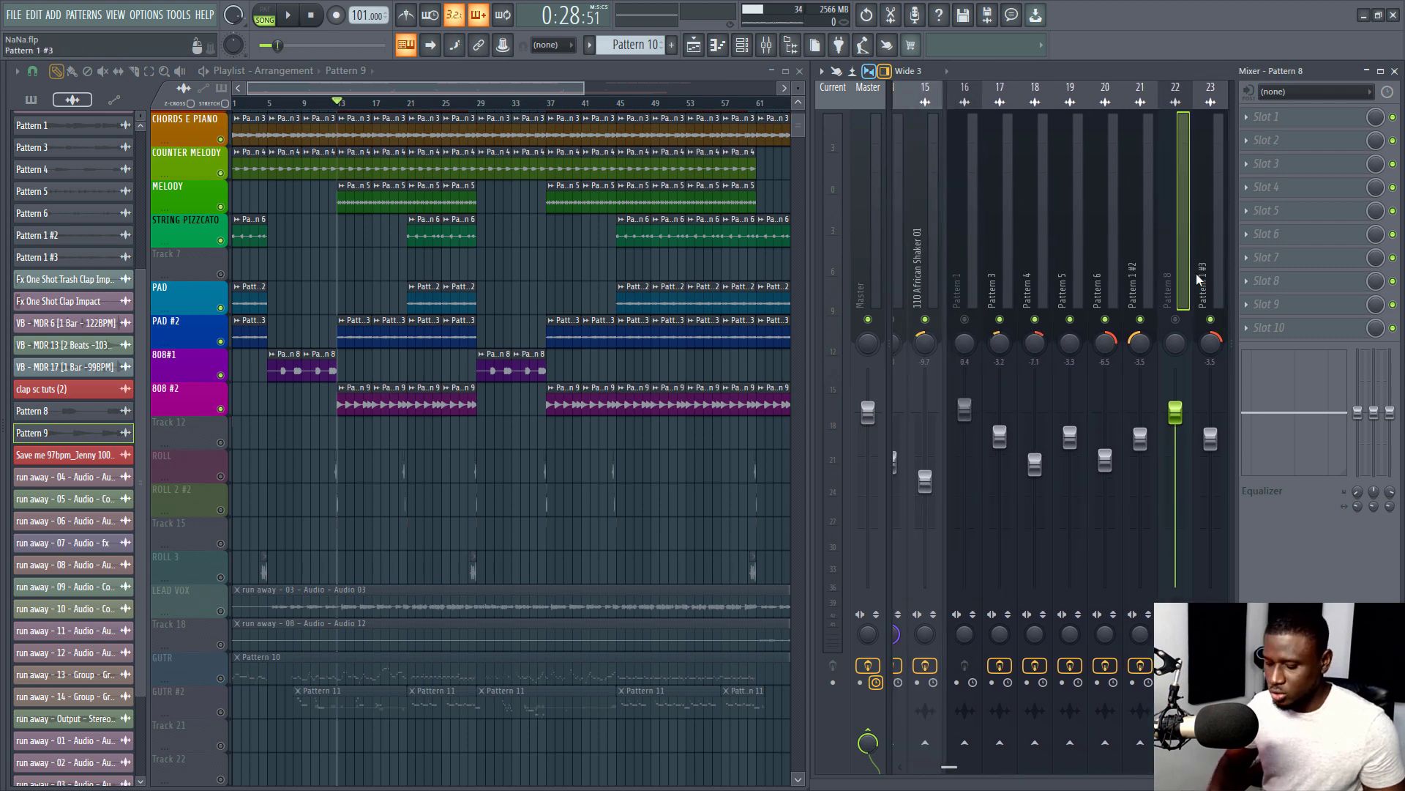
key("alt+Left")
key("alt+Left")
key("alt+Left")
key("alt+Left")
key("alt+Left")
key("alt+Left")
key("alt+Left")
key("alt+Left")
key("alt+Left")
key("alt+Left")
key("alt+Left")
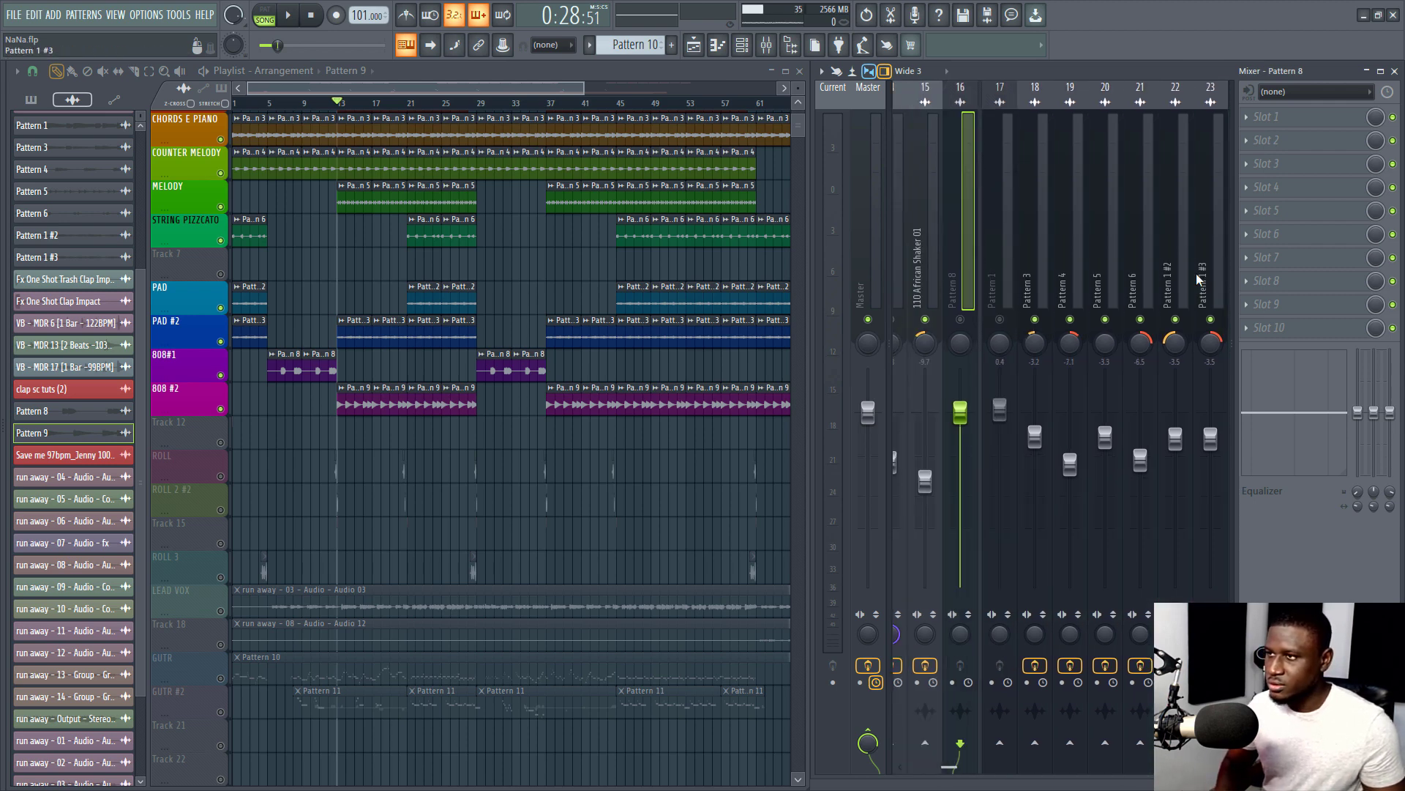
key("alt+Left")
key("alt+Left")
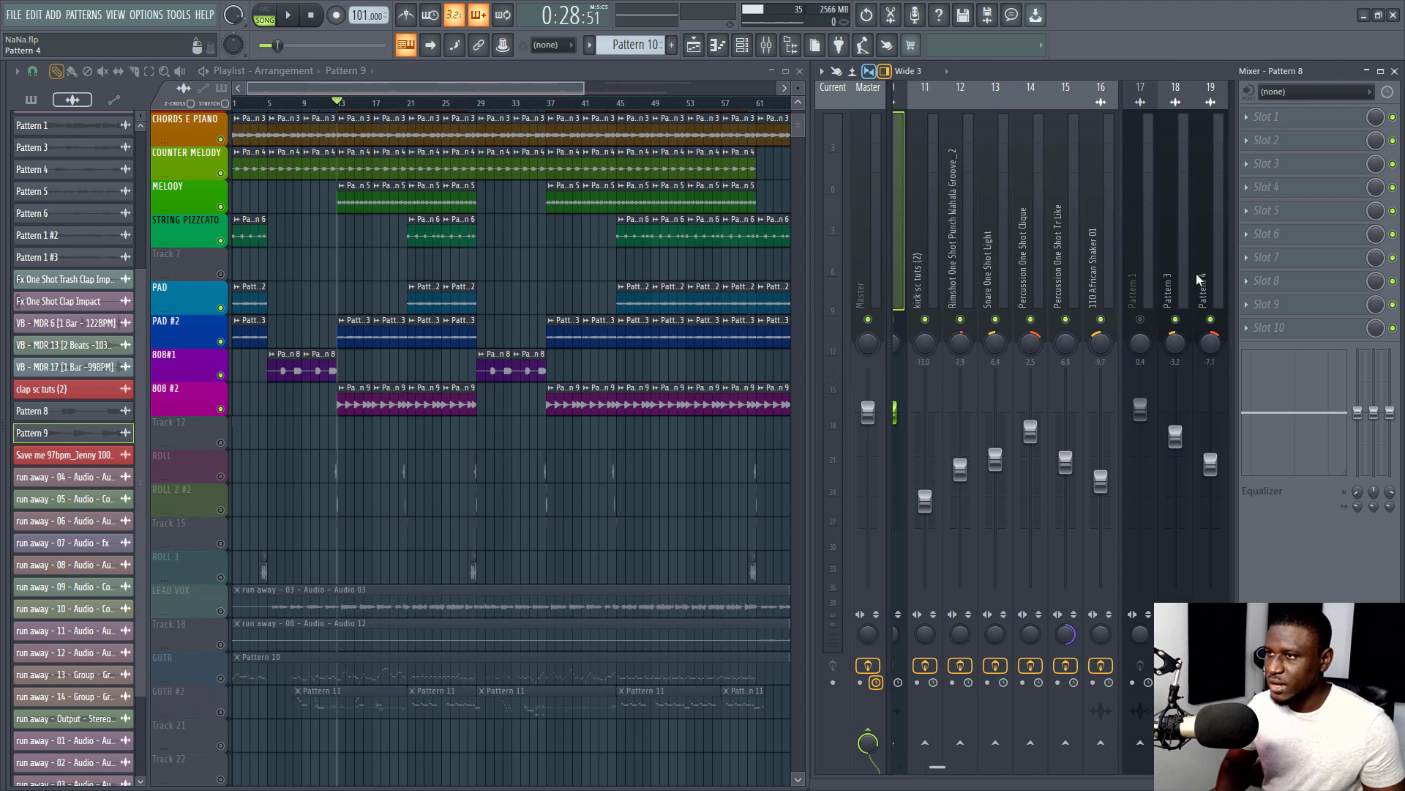
key("alt+Left")
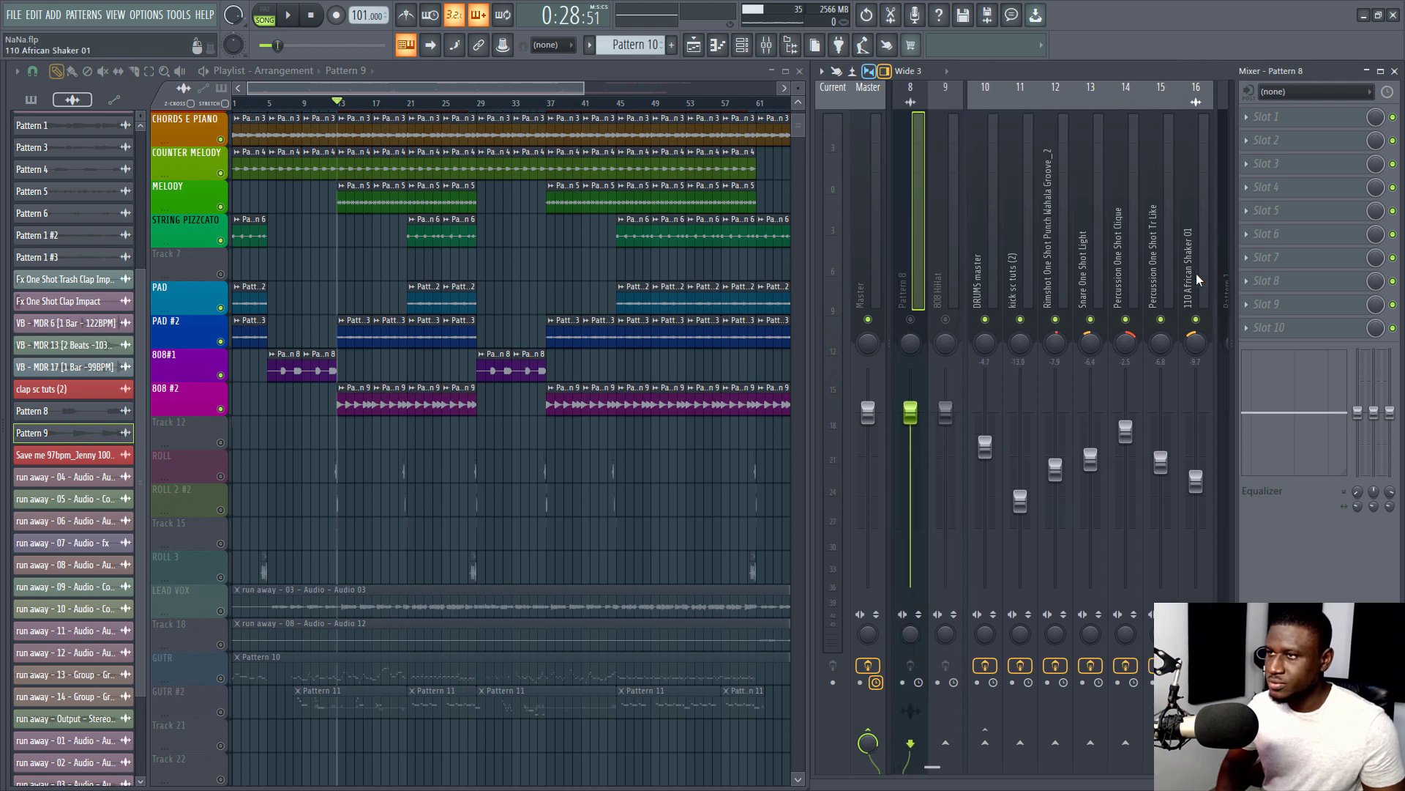
key("alt+Right")
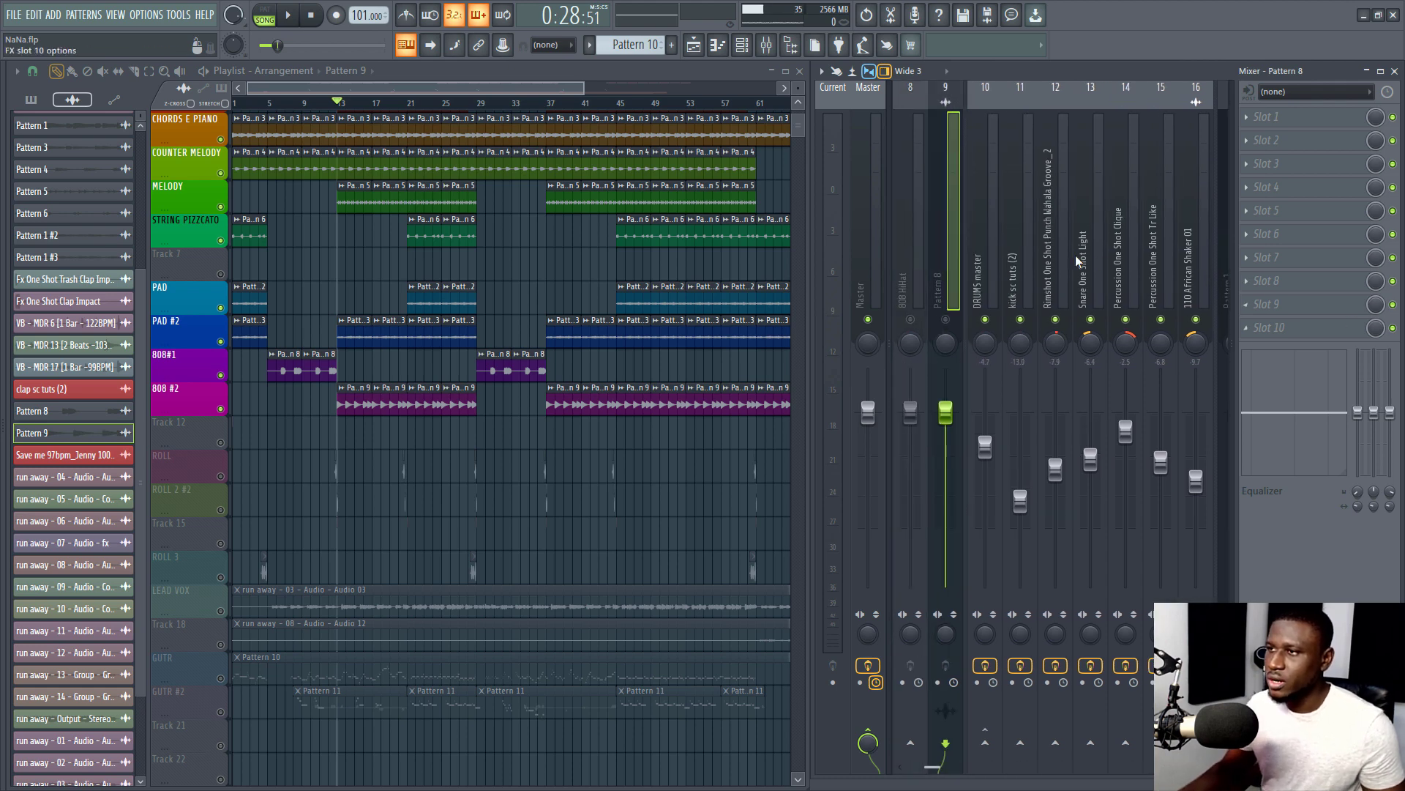
key("space")
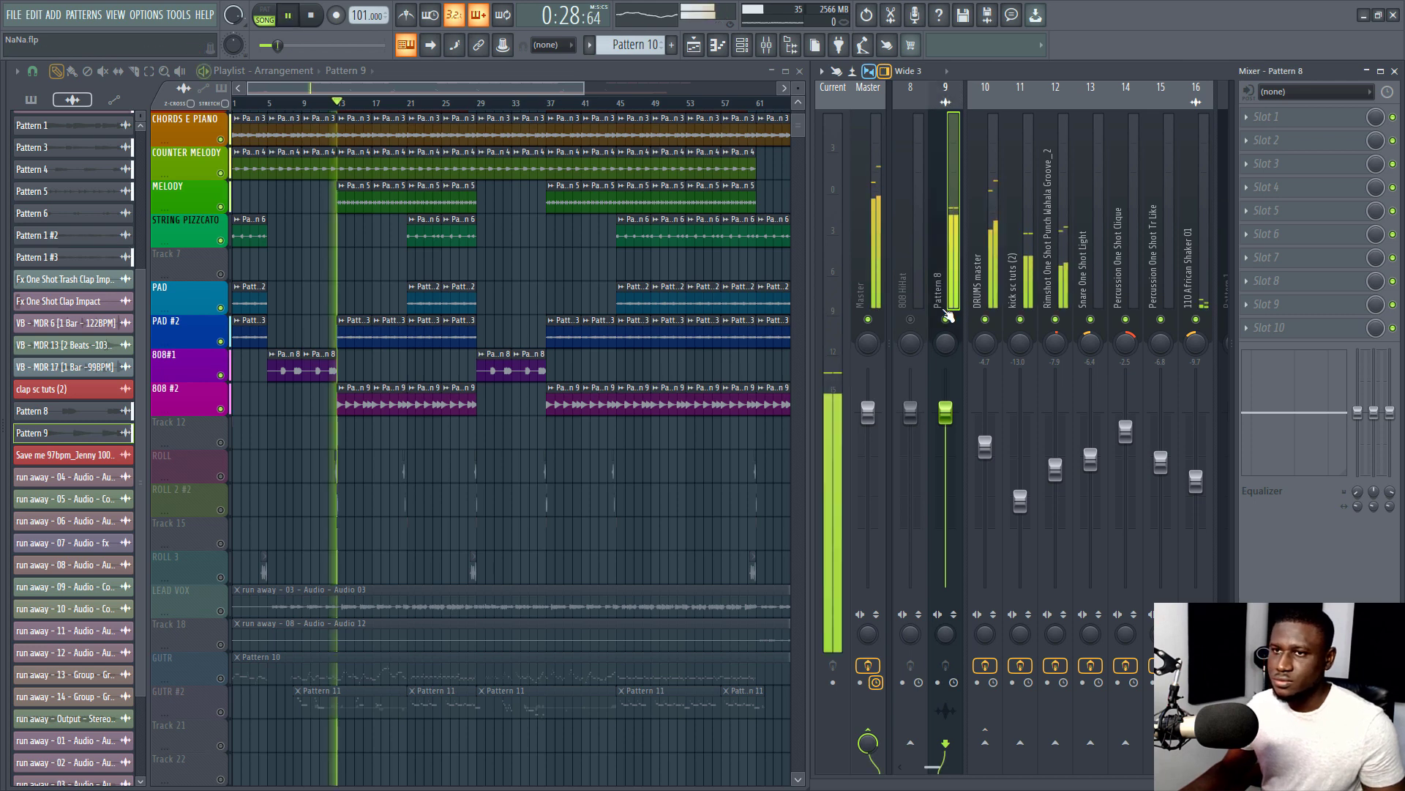
Reselect the Pattern 8 mixer track and play the song from bar 5, where the 808#1 clips begin
key("Right")
key("Right")
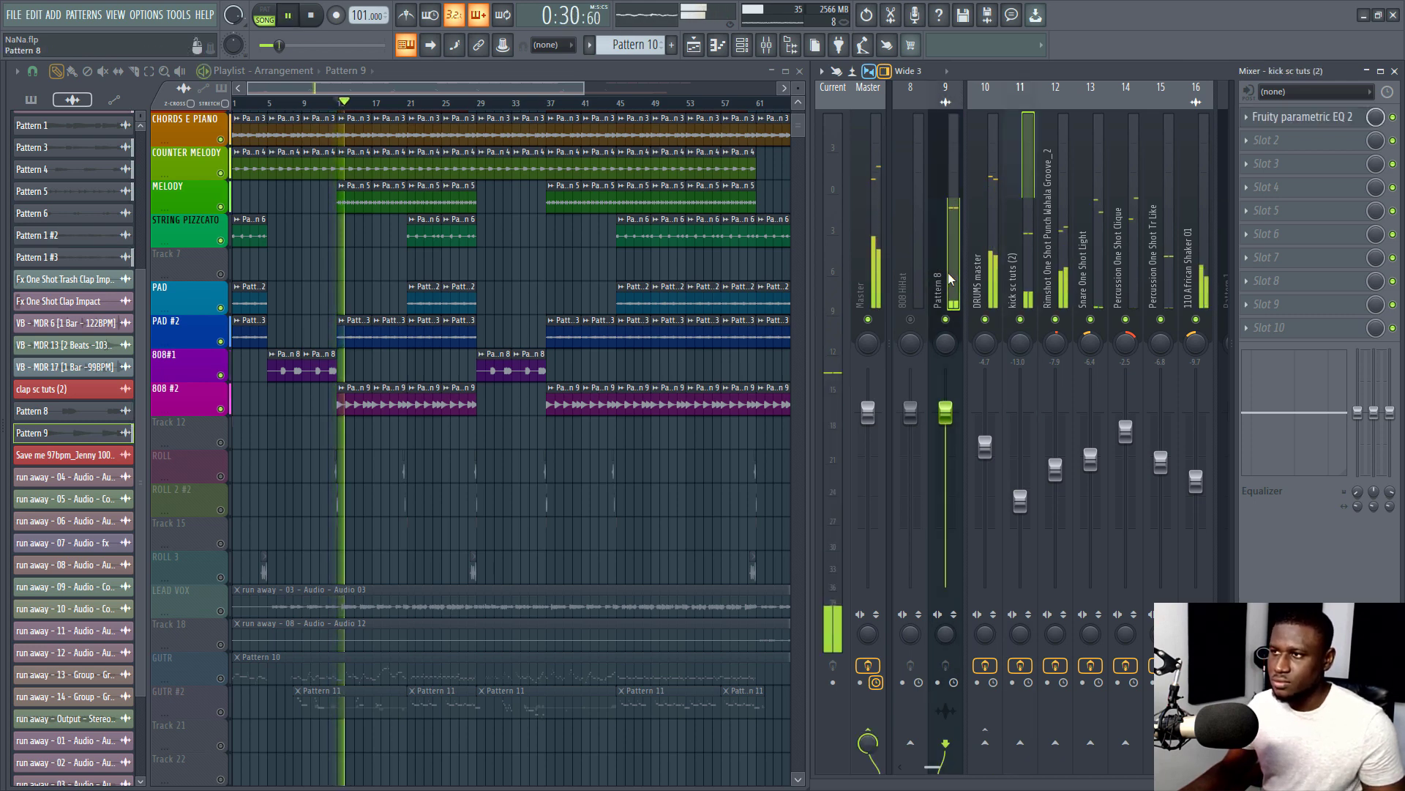
left_click(944, 273)
key("space")
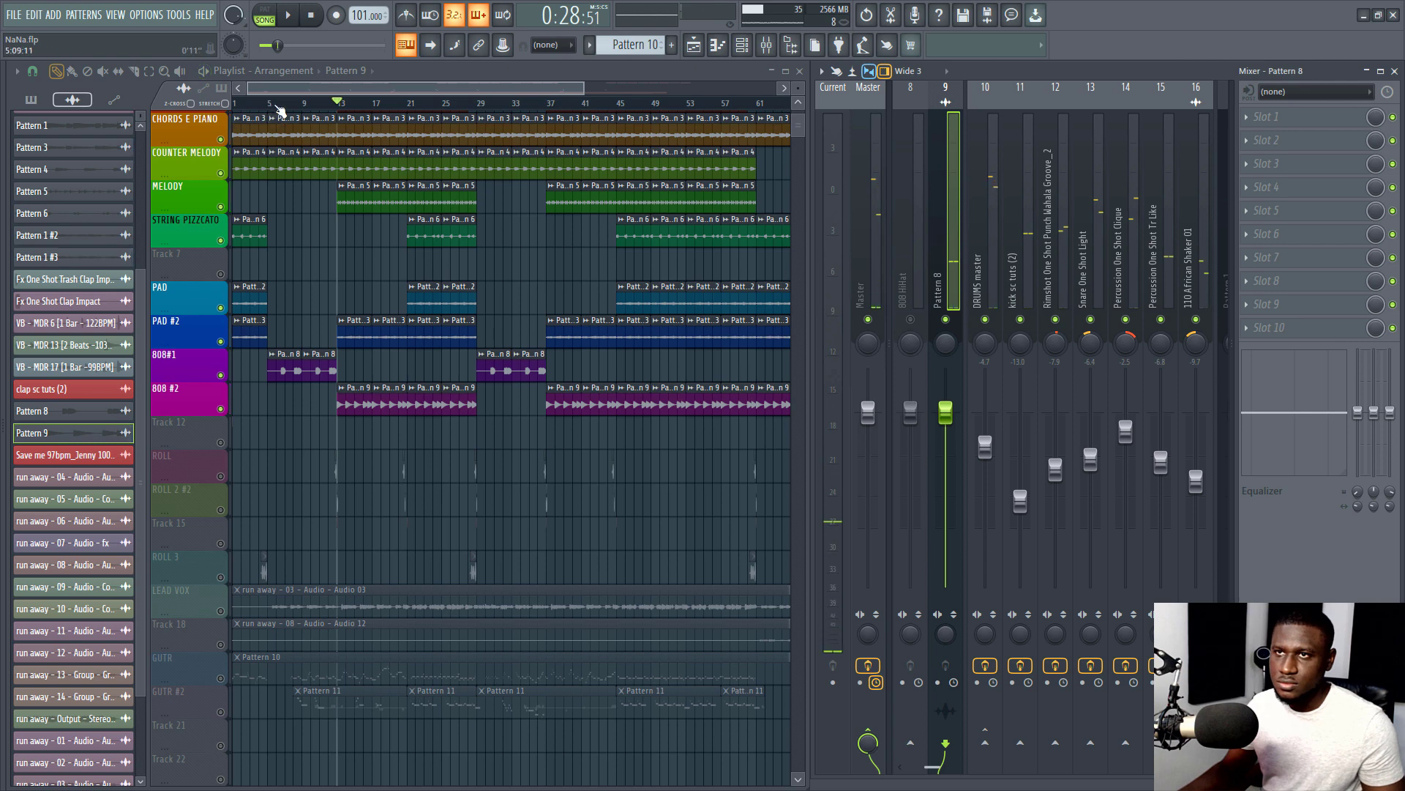
left_click(276, 103)
key("space")
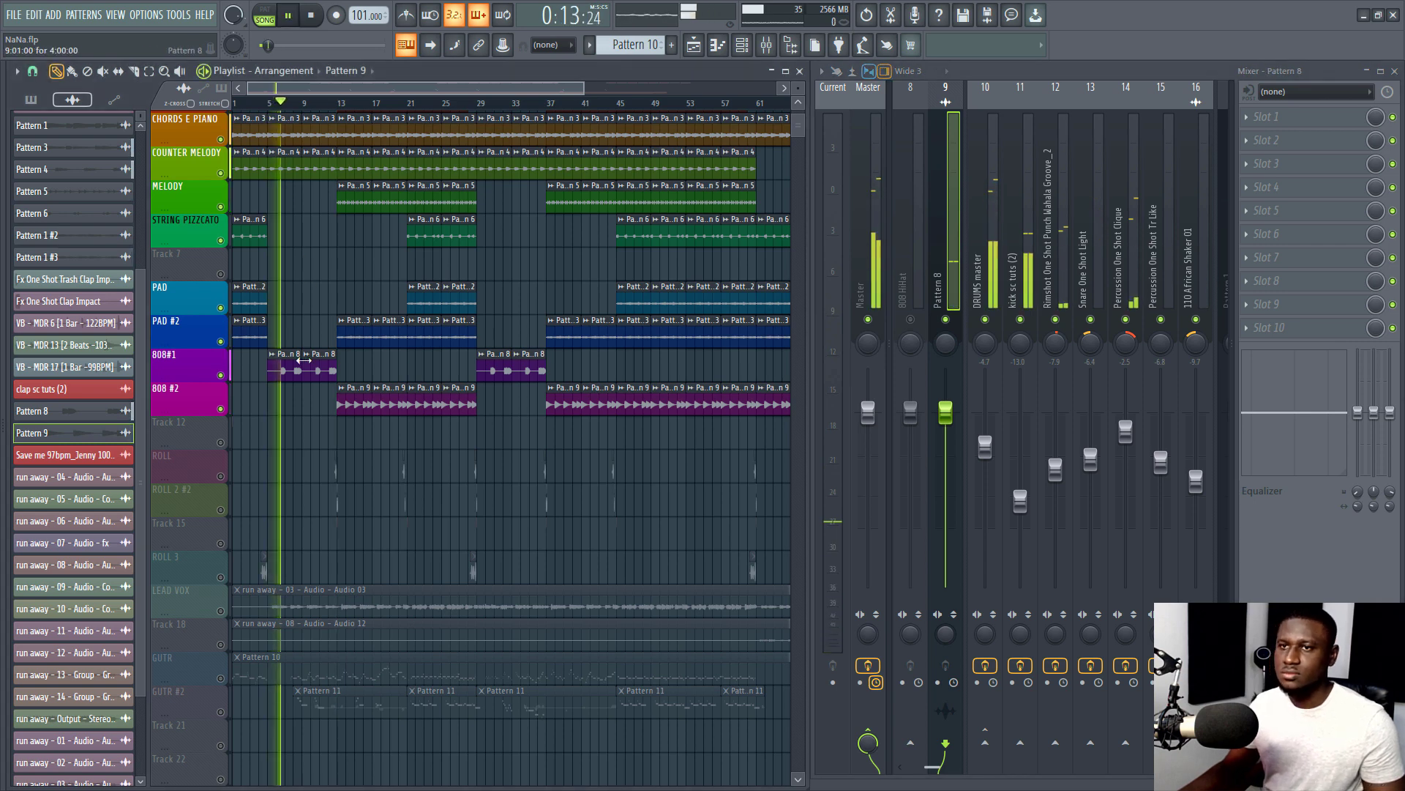
key("space")
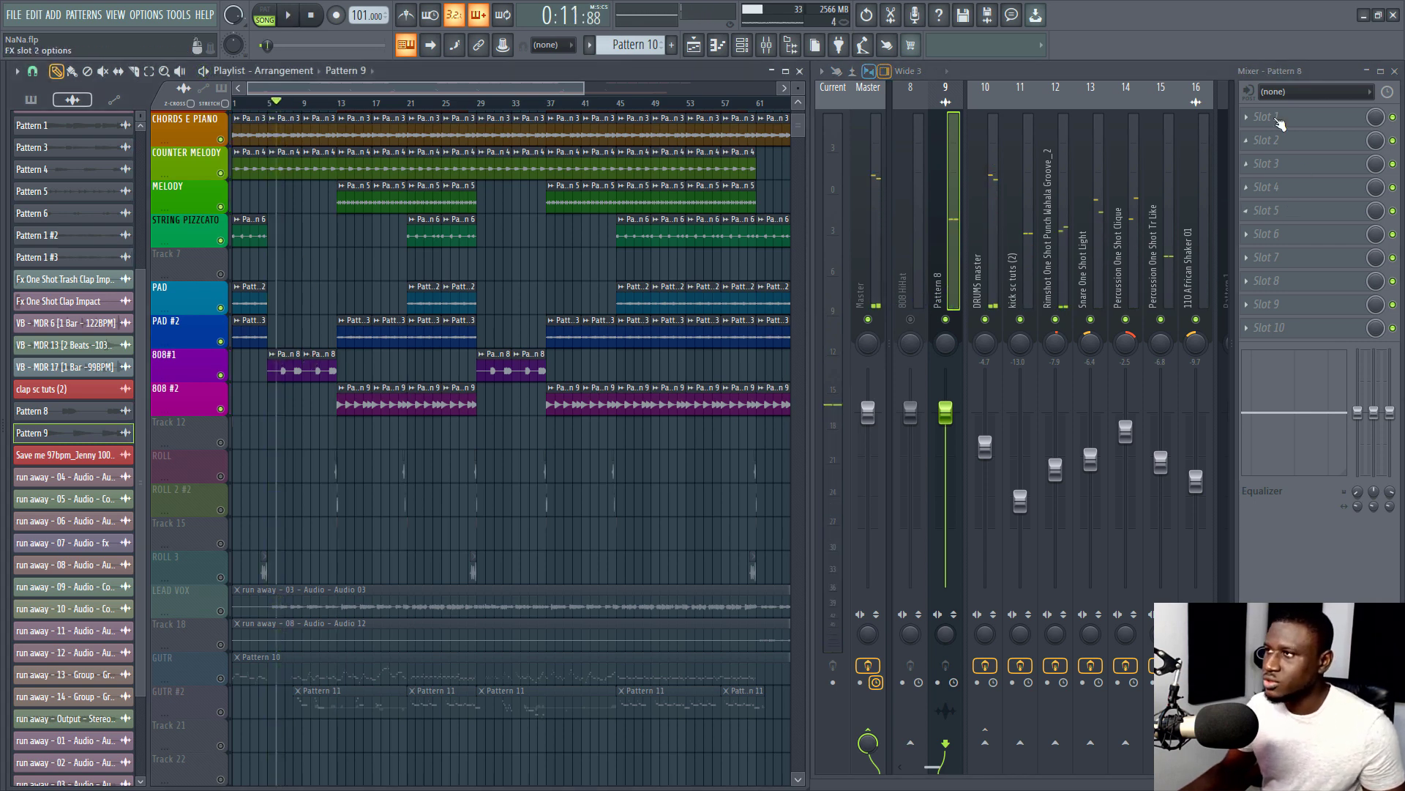
Add Fruity parametric EQ 2 to slot 1 of the Pattern 8 track and resume playback with the EQ in view
left_click(1270, 117)
left_click(1060, 401)
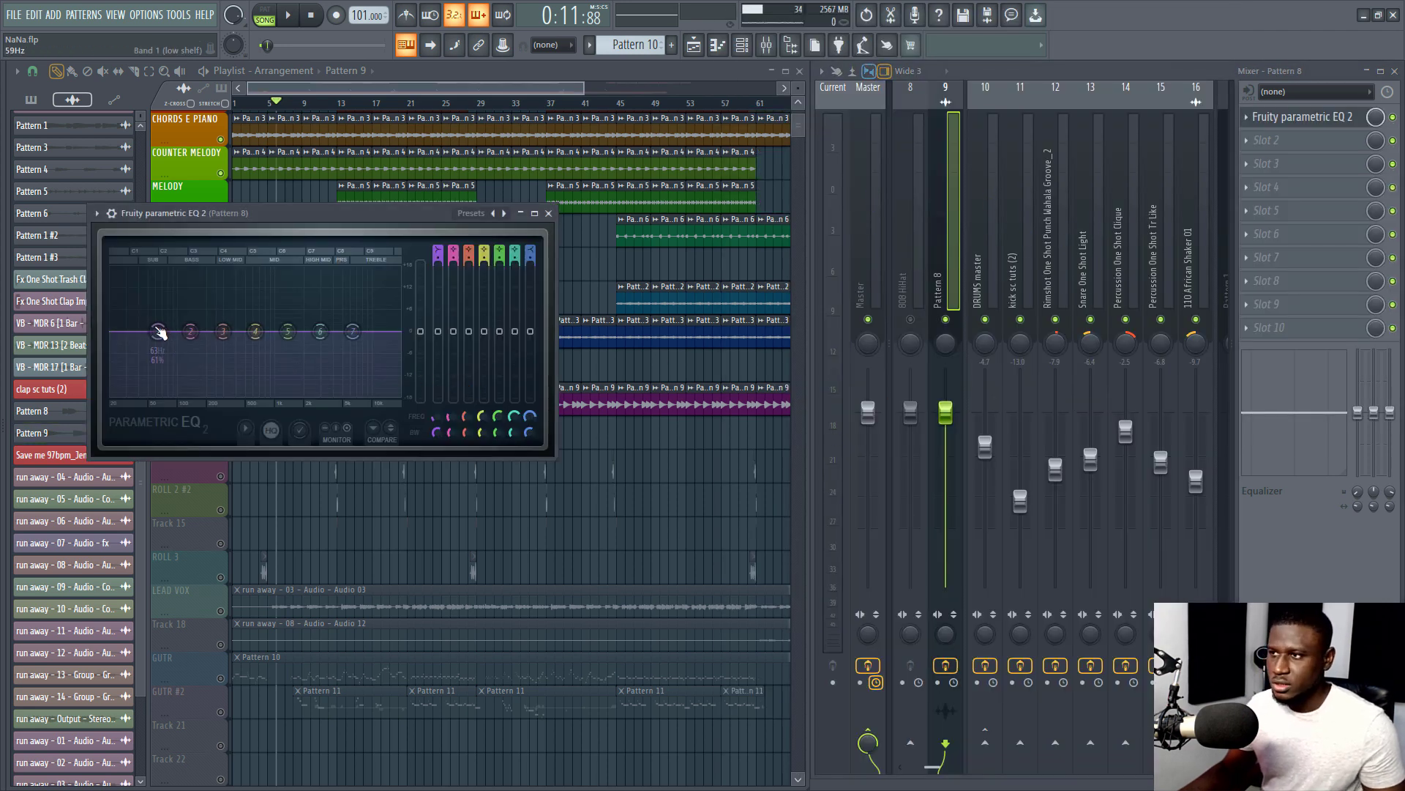
key("space")
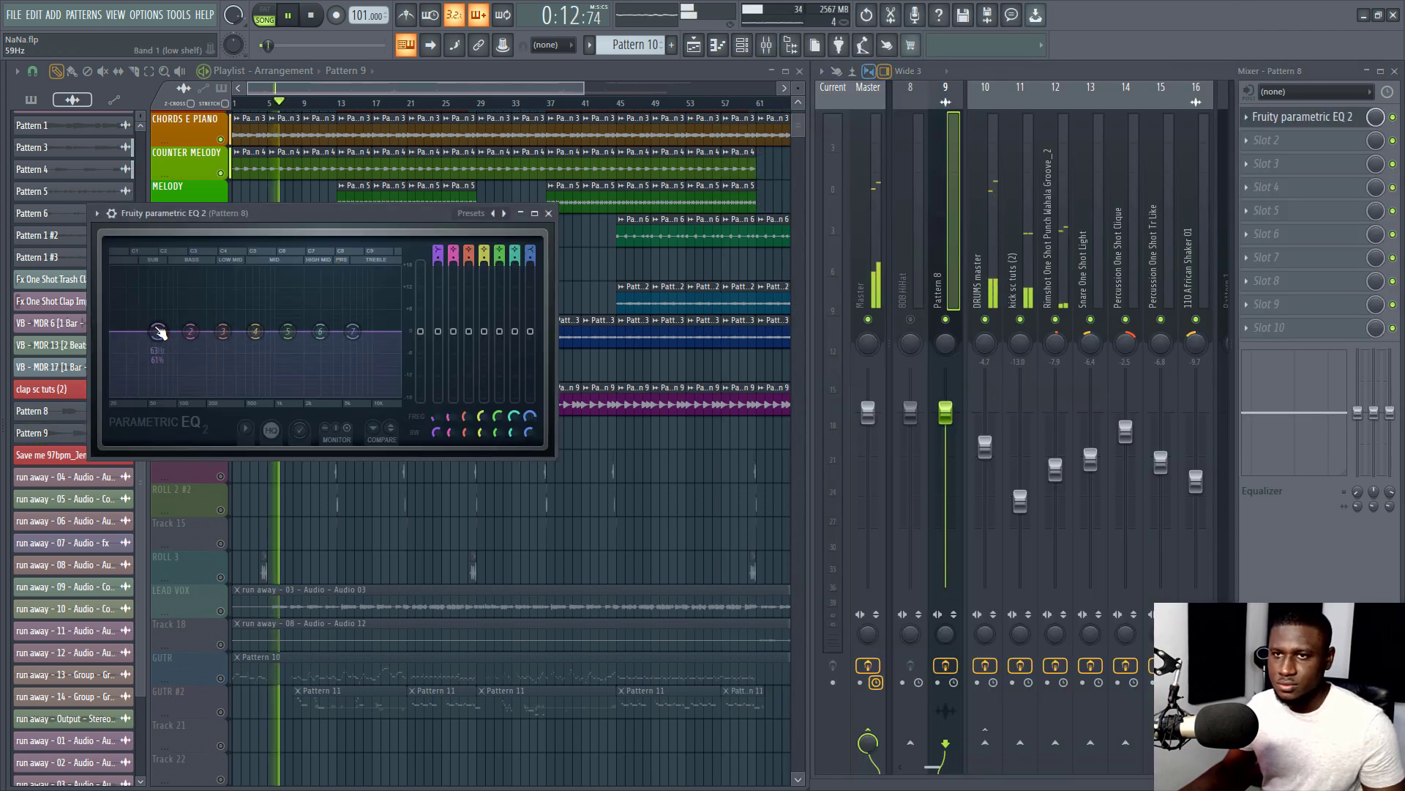
left_click_drag(339, 219, 445, 233)
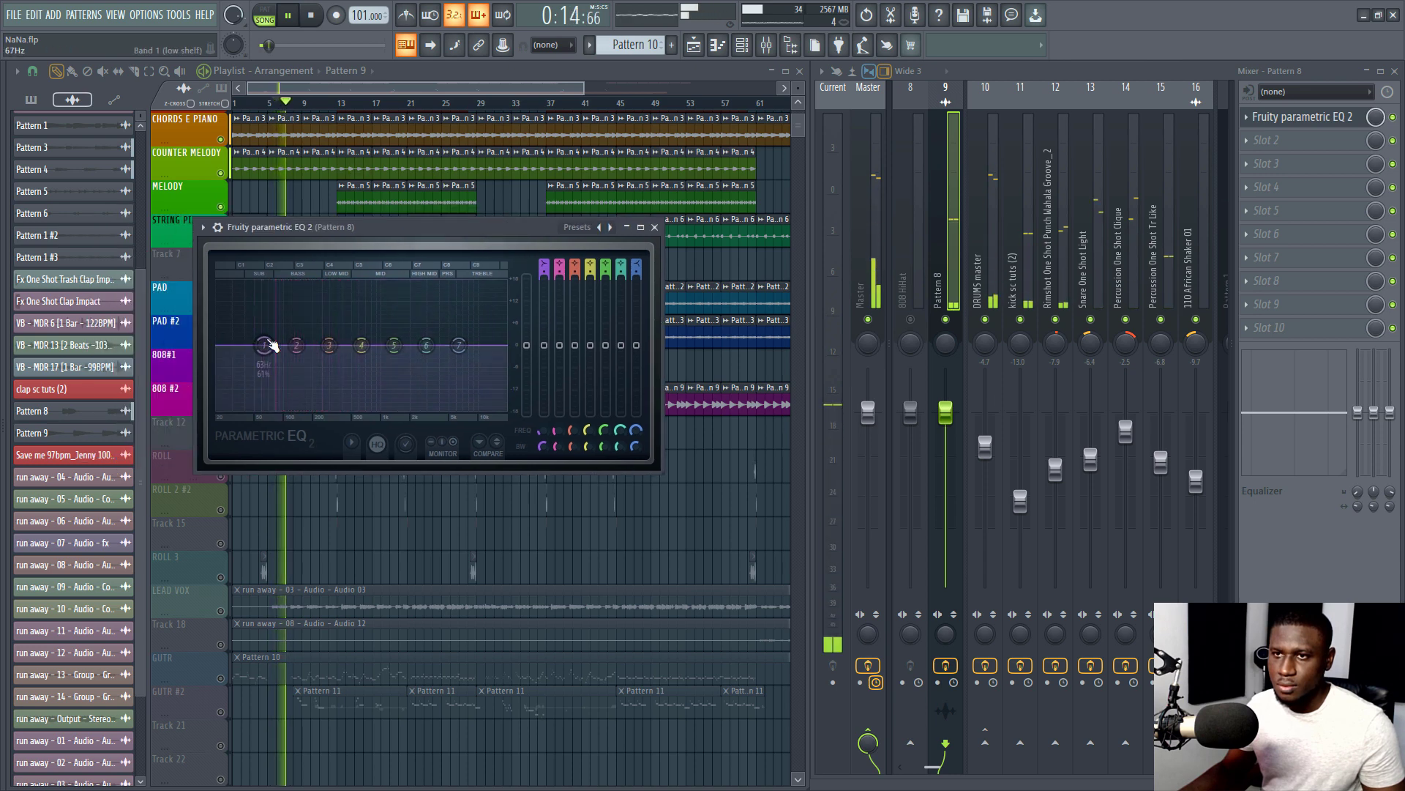
Turn band 1 of the Pattern 8 EQ into a high pass filter with a Steep 4 slope
right_click(263, 345)
mouse_move(285, 387)
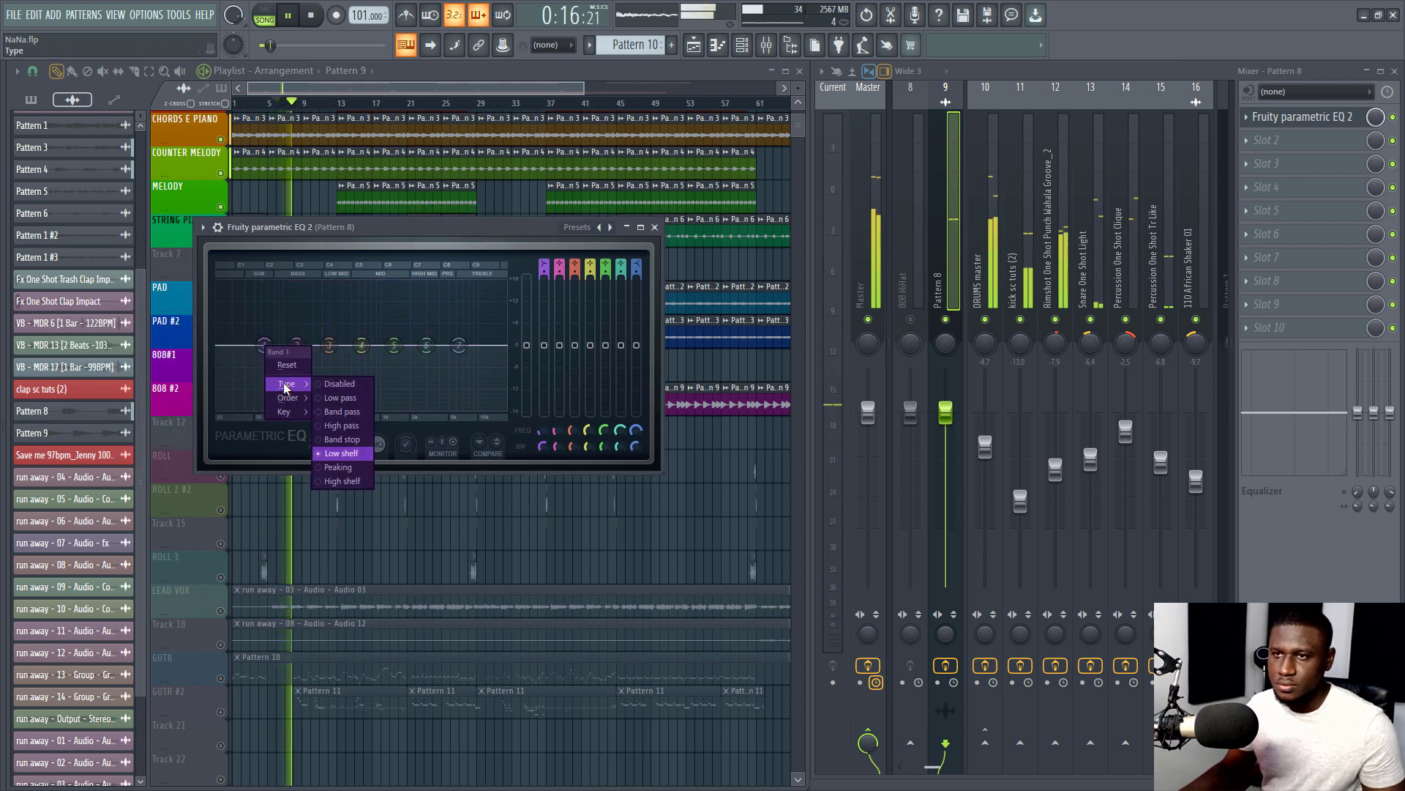
left_click(339, 425)
right_click(263, 346)
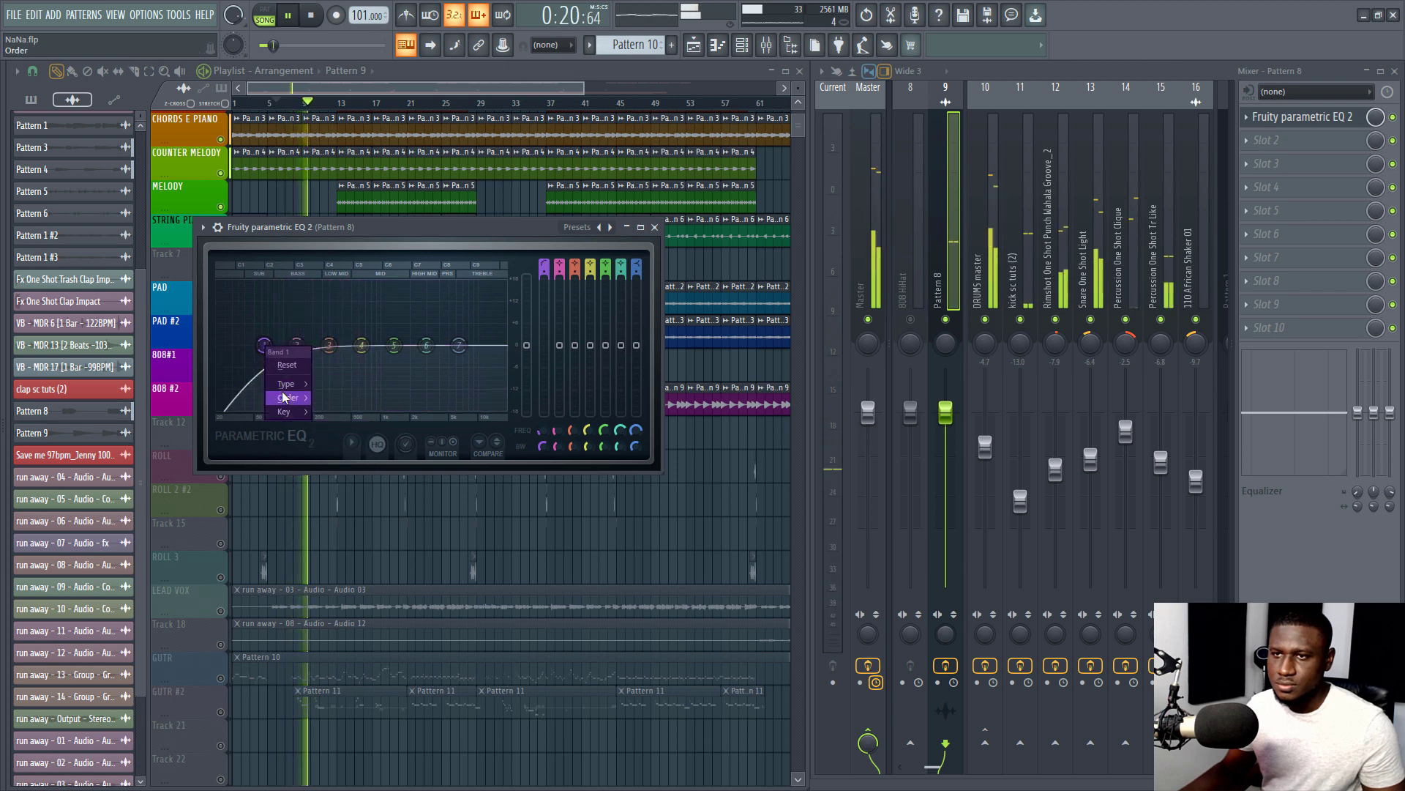
mouse_move(286, 397)
left_click(339, 402)
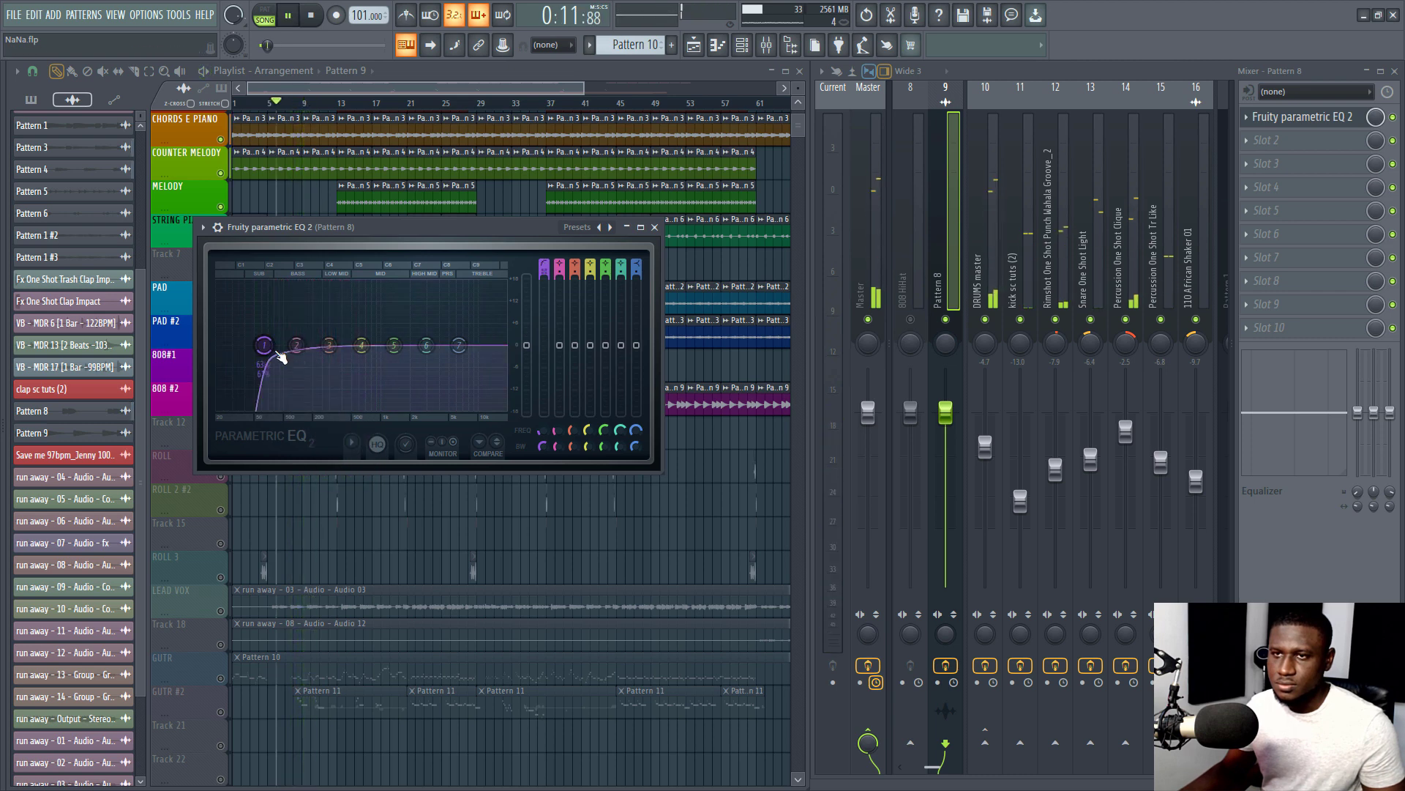
right_click(265, 346)
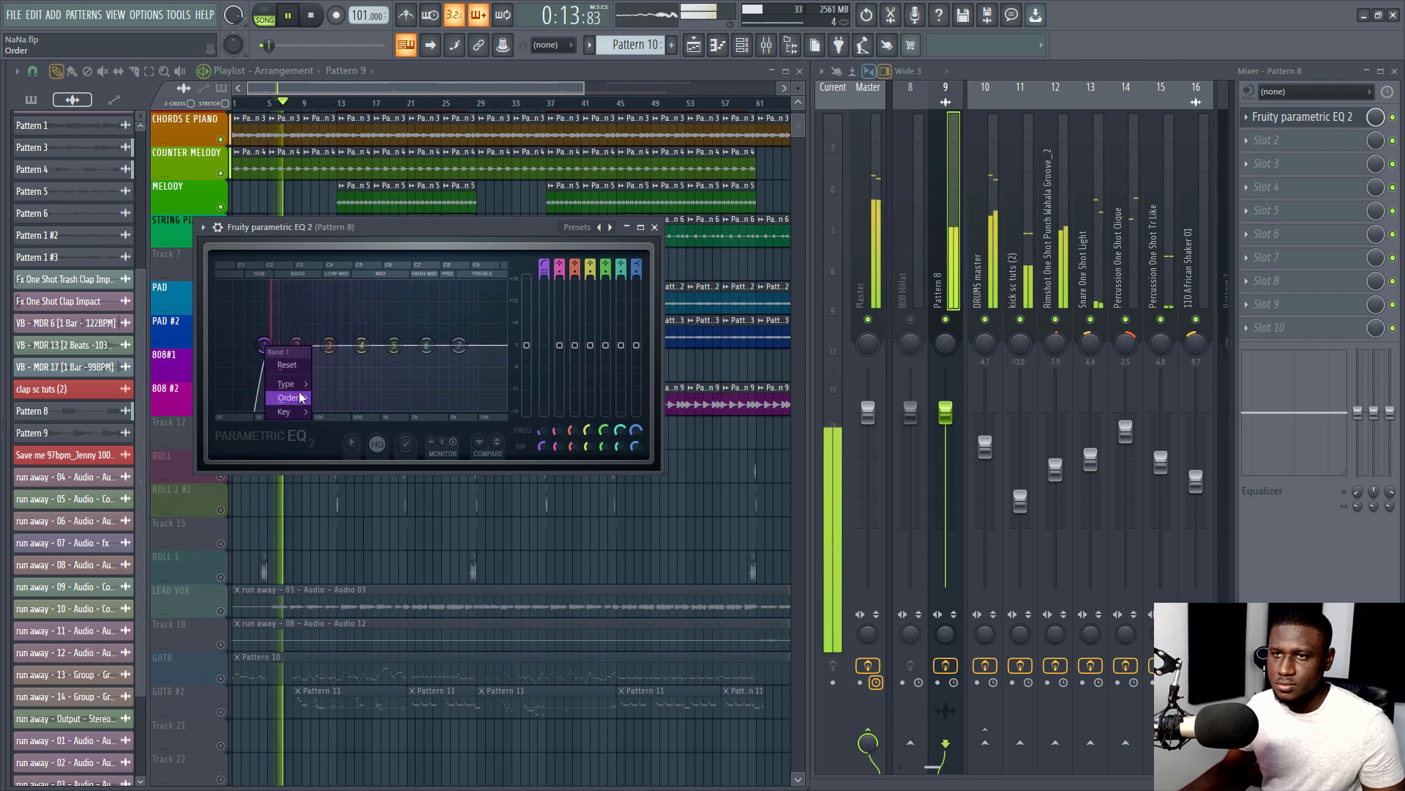
mouse_move(286, 384)
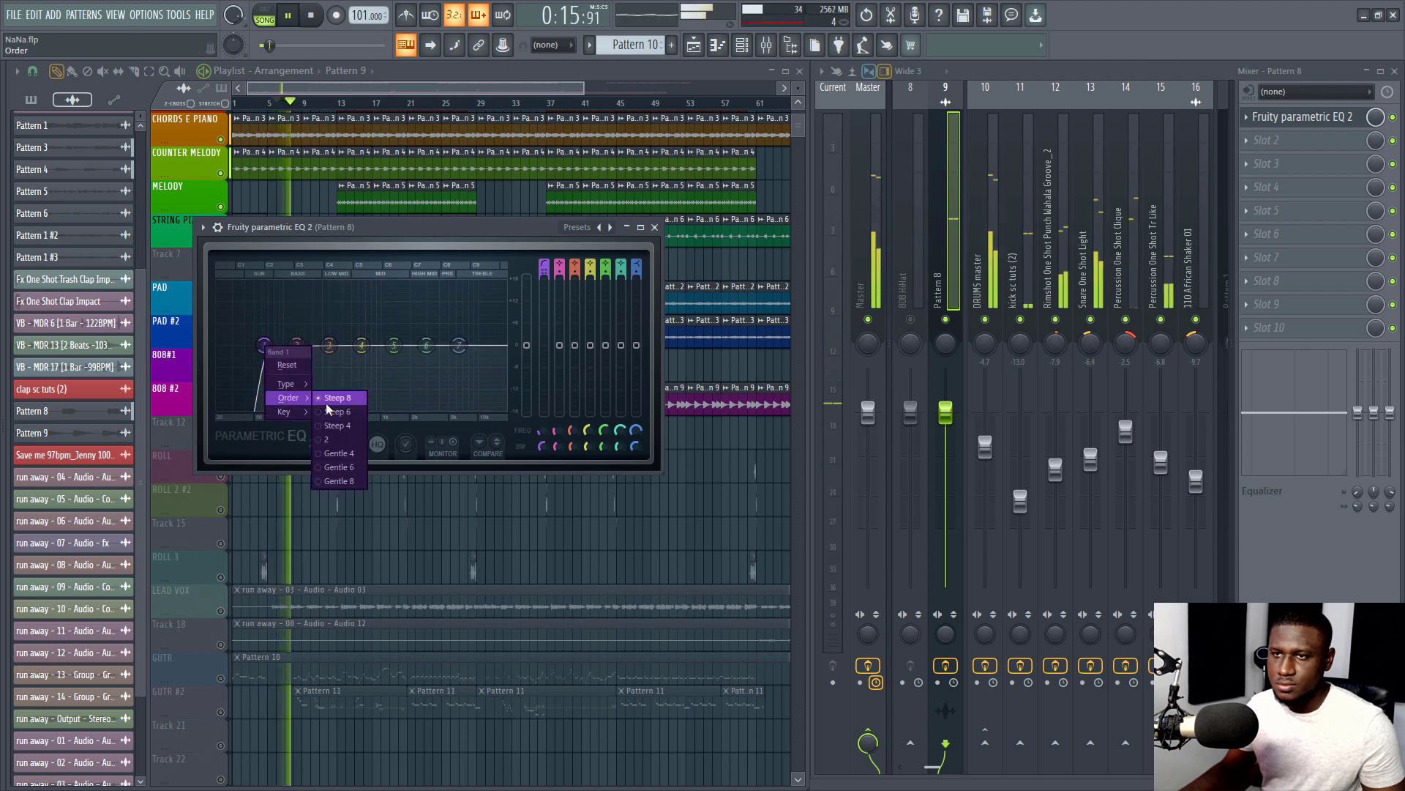
left_click(344, 429)
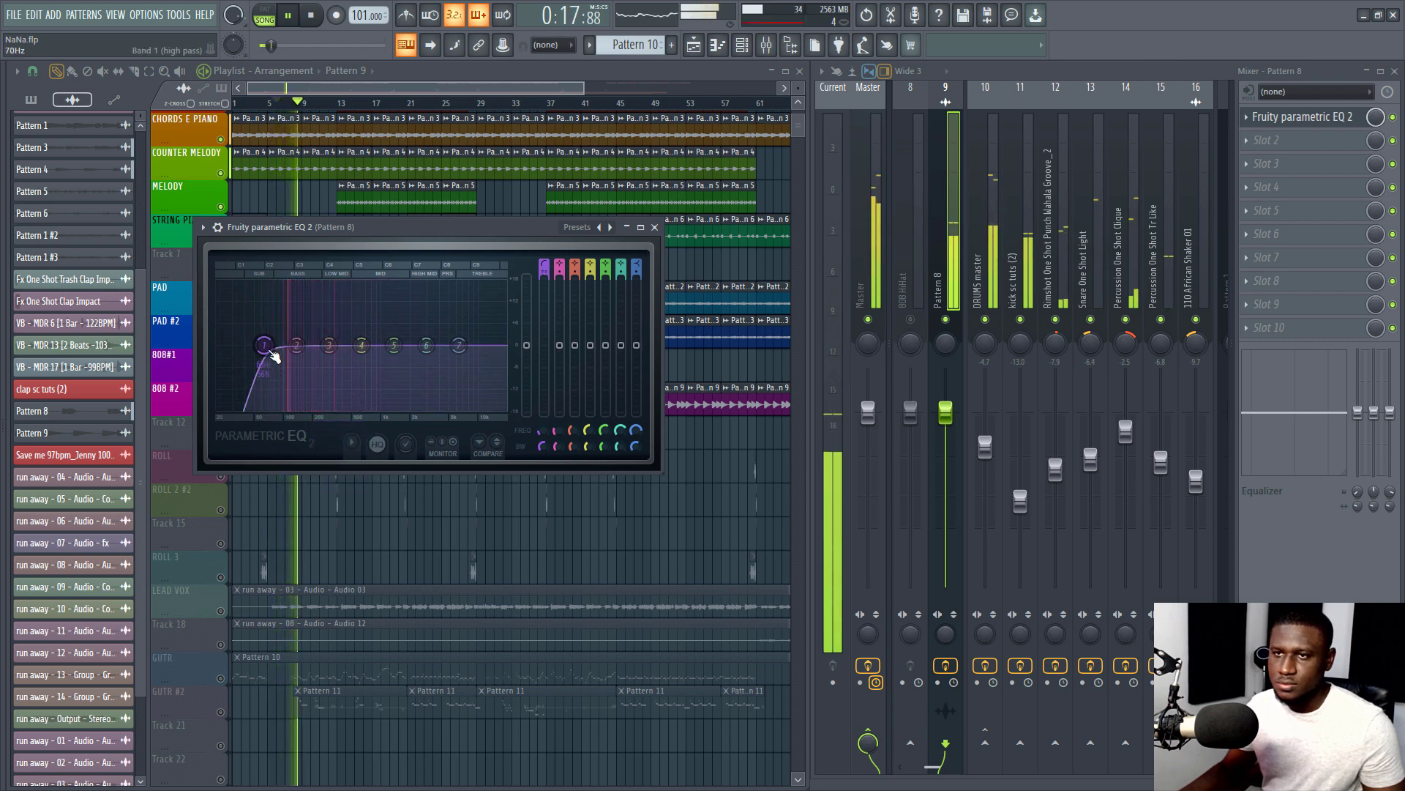
Move the EQ's band 1 cutoff to about 87 Hz and pull band 7 fully down towards the mids to cut the highs
left_click_drag(268, 347, 277, 345)
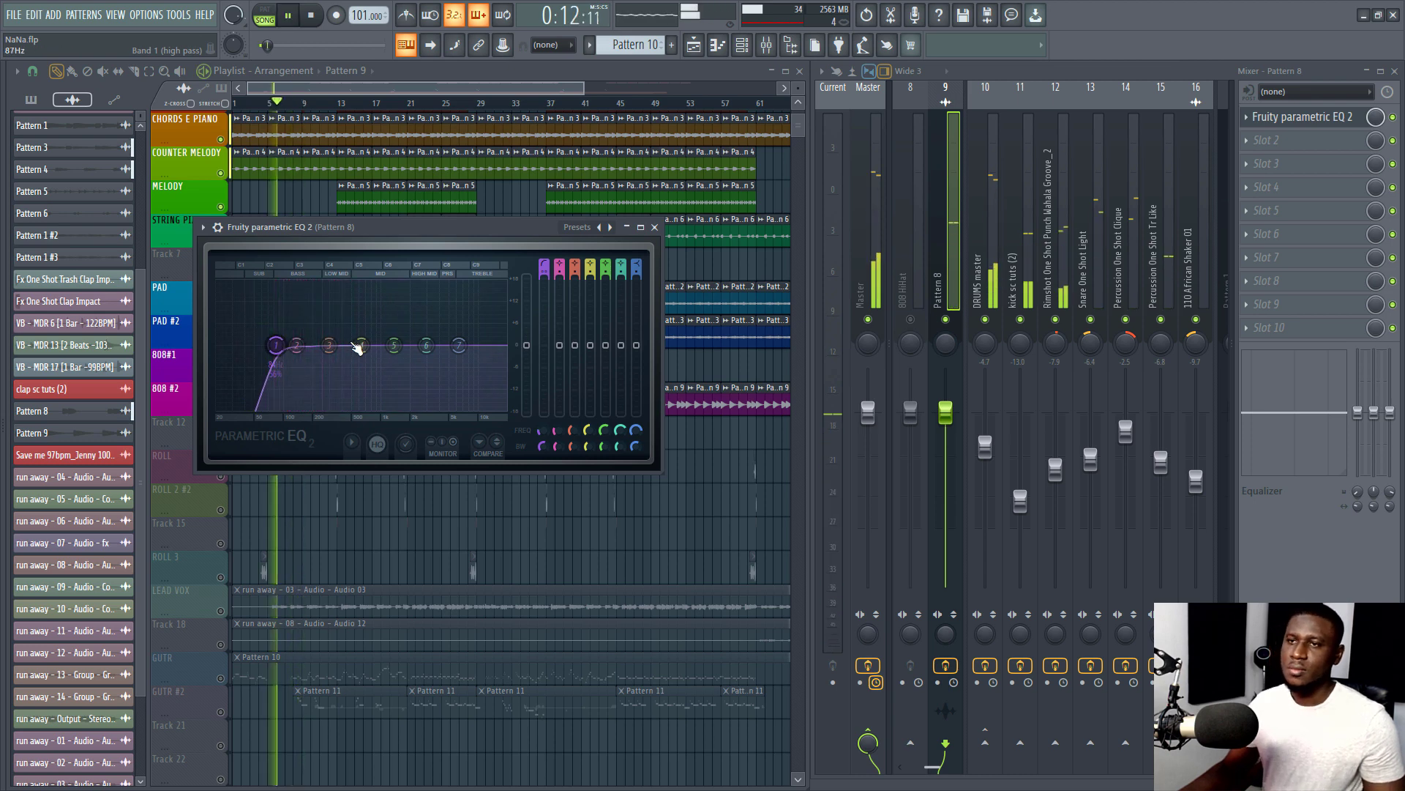
left_click_drag(459, 345, 379, 408)
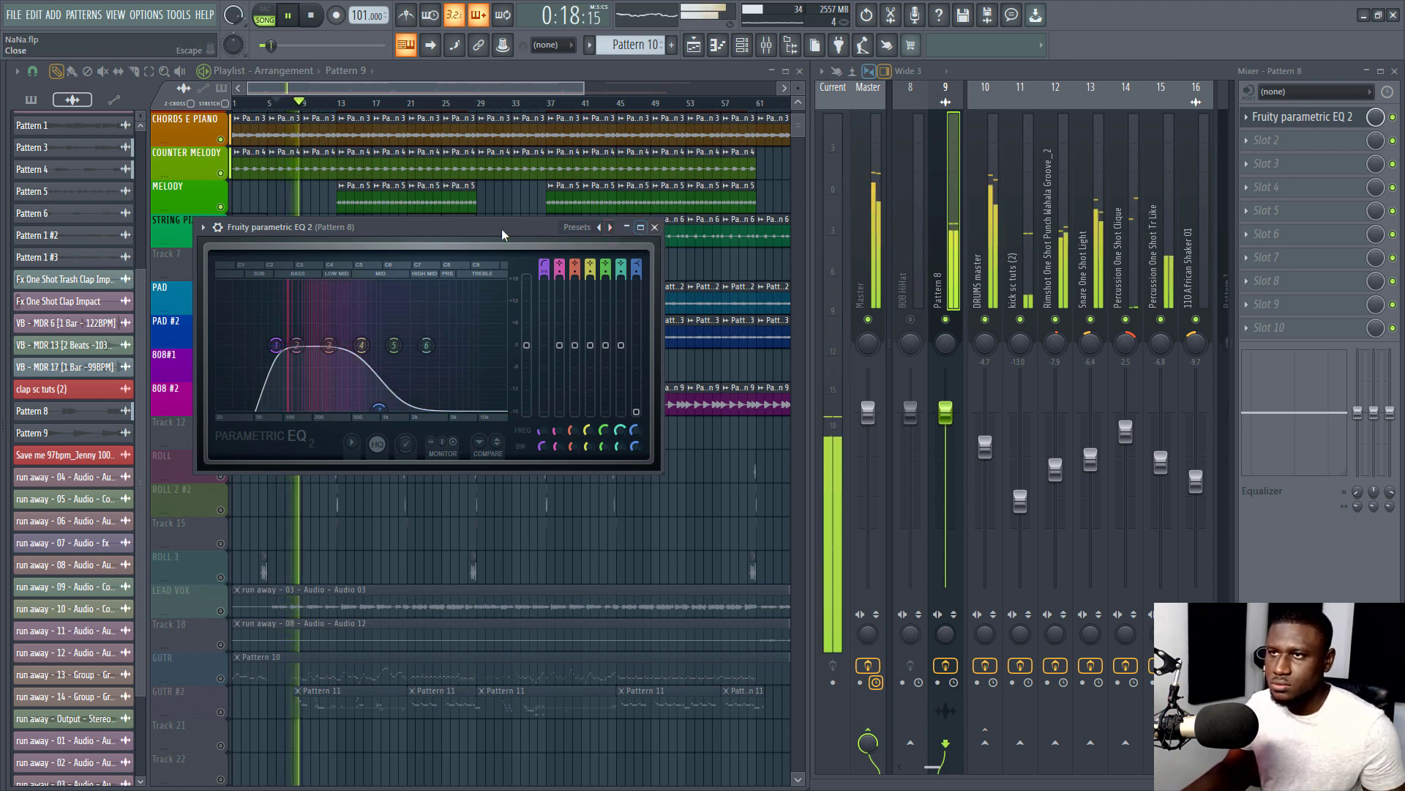
left_click_drag(409, 221, 649, 243)
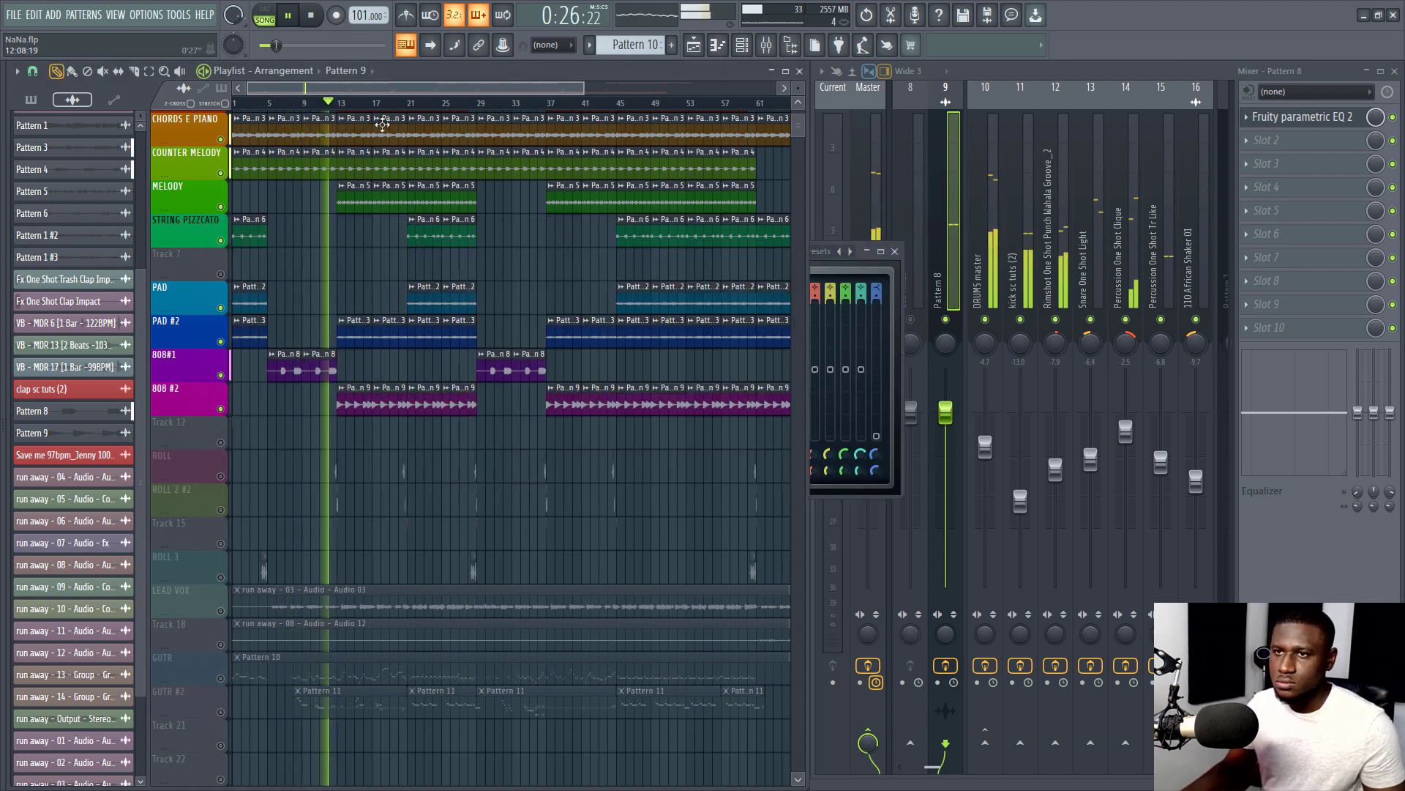
Bring the Pattern 8 EQ back up, shift its band 1 high pass cutoff to a lower frequency and close the EQ
left_click(1301, 119)
left_click(1302, 121)
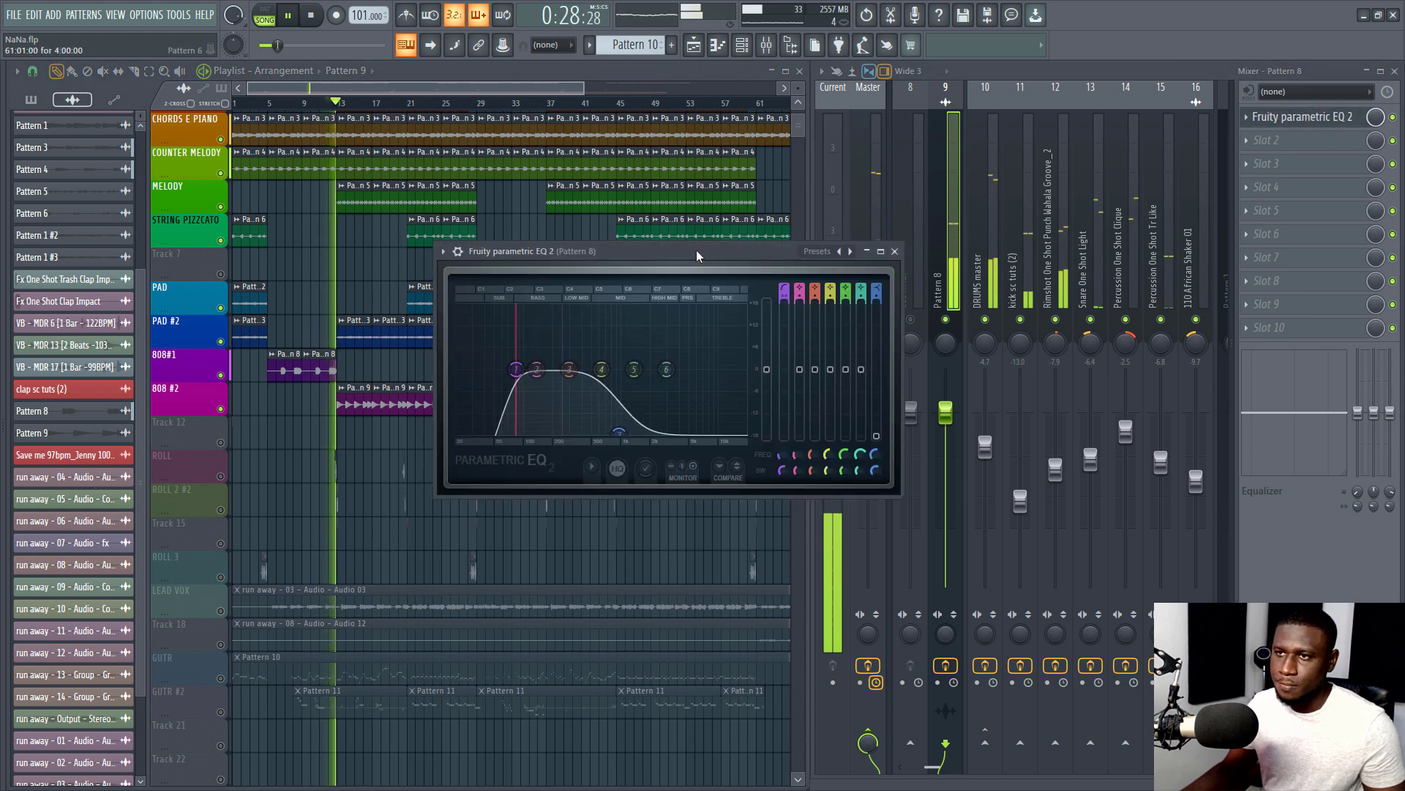
left_click_drag(525, 373, 509, 377)
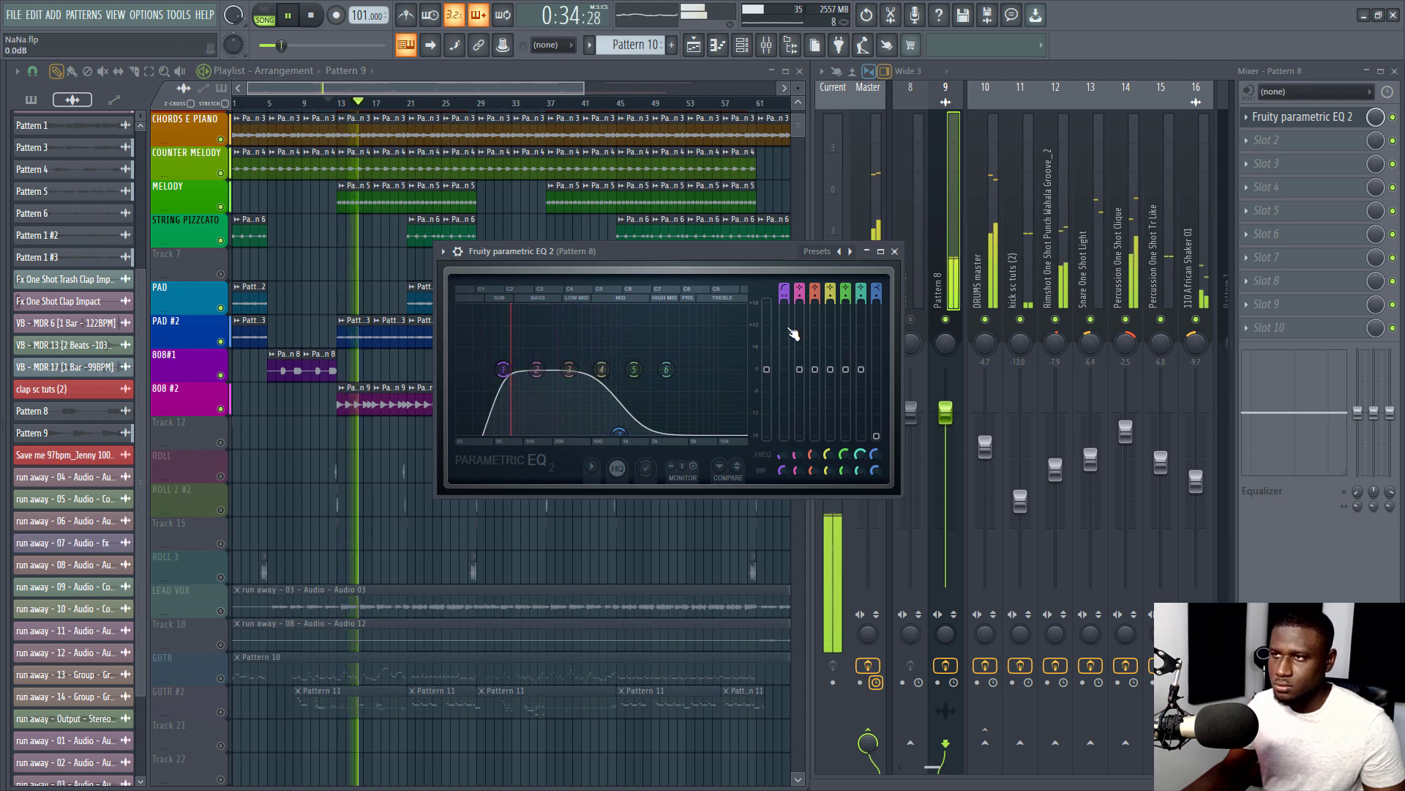
left_click(895, 251)
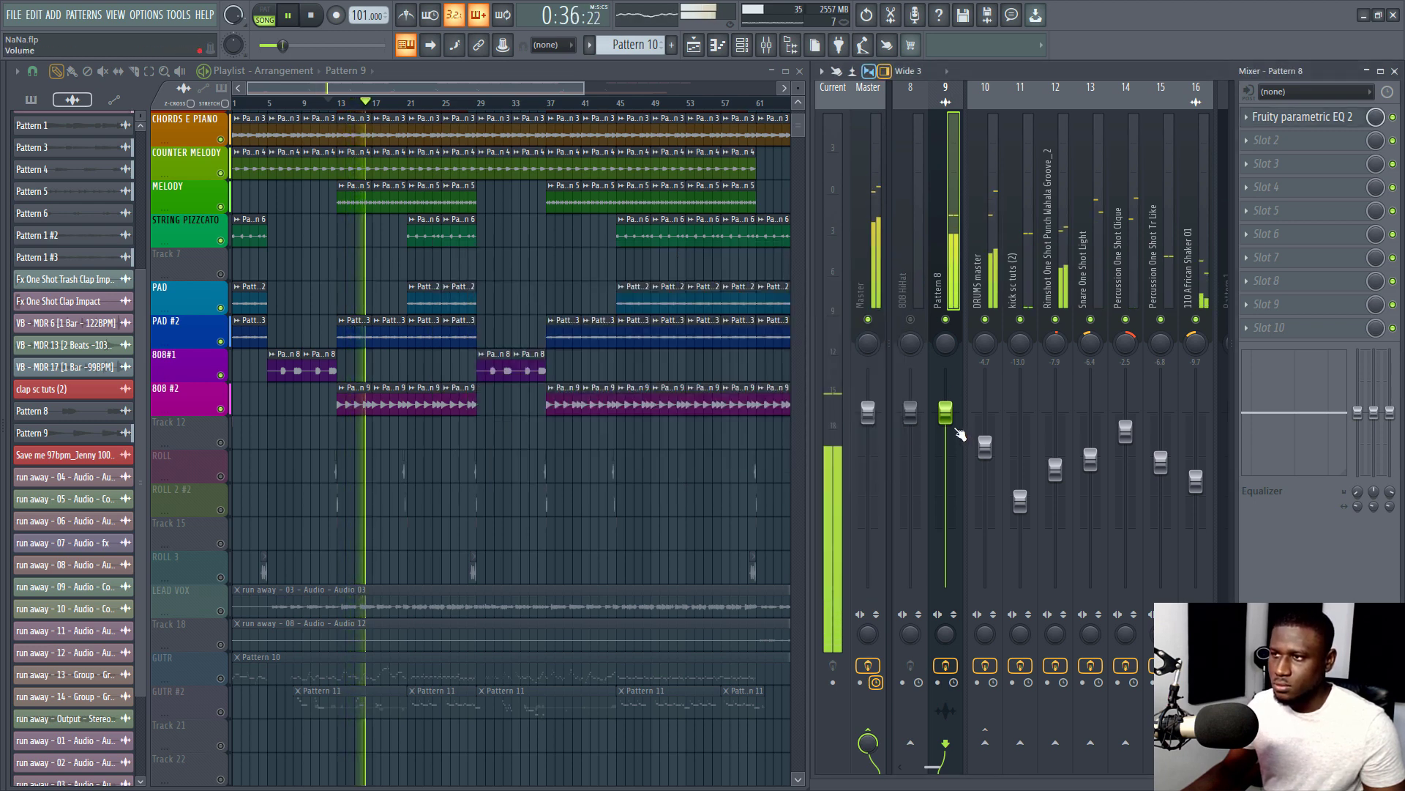
Lower the Pattern 8 track volume to -4.4 dB, stop playback and place the playhead where the 808 #2 clips begin
left_click_drag(945, 412, 945, 447)
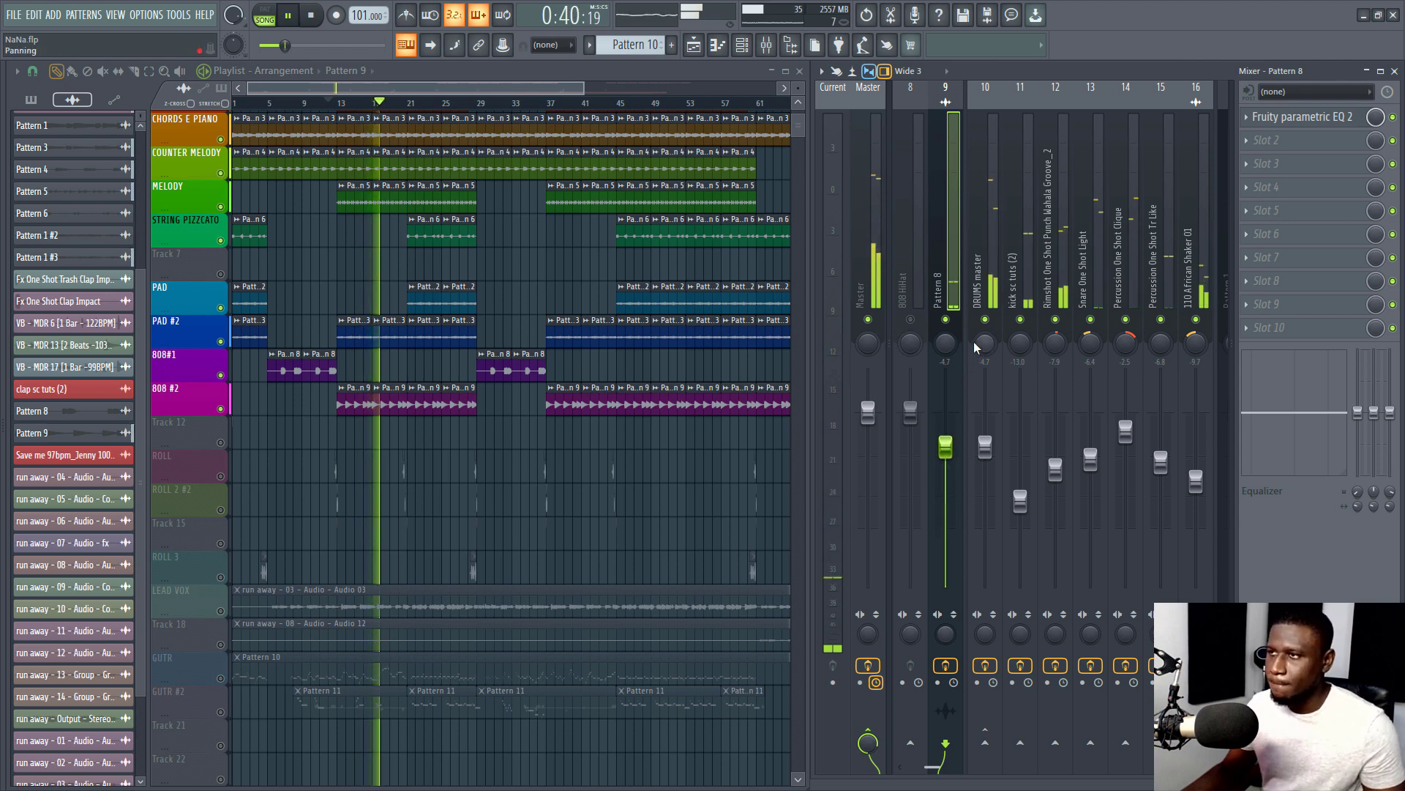
left_click_drag(946, 447, 946, 445)
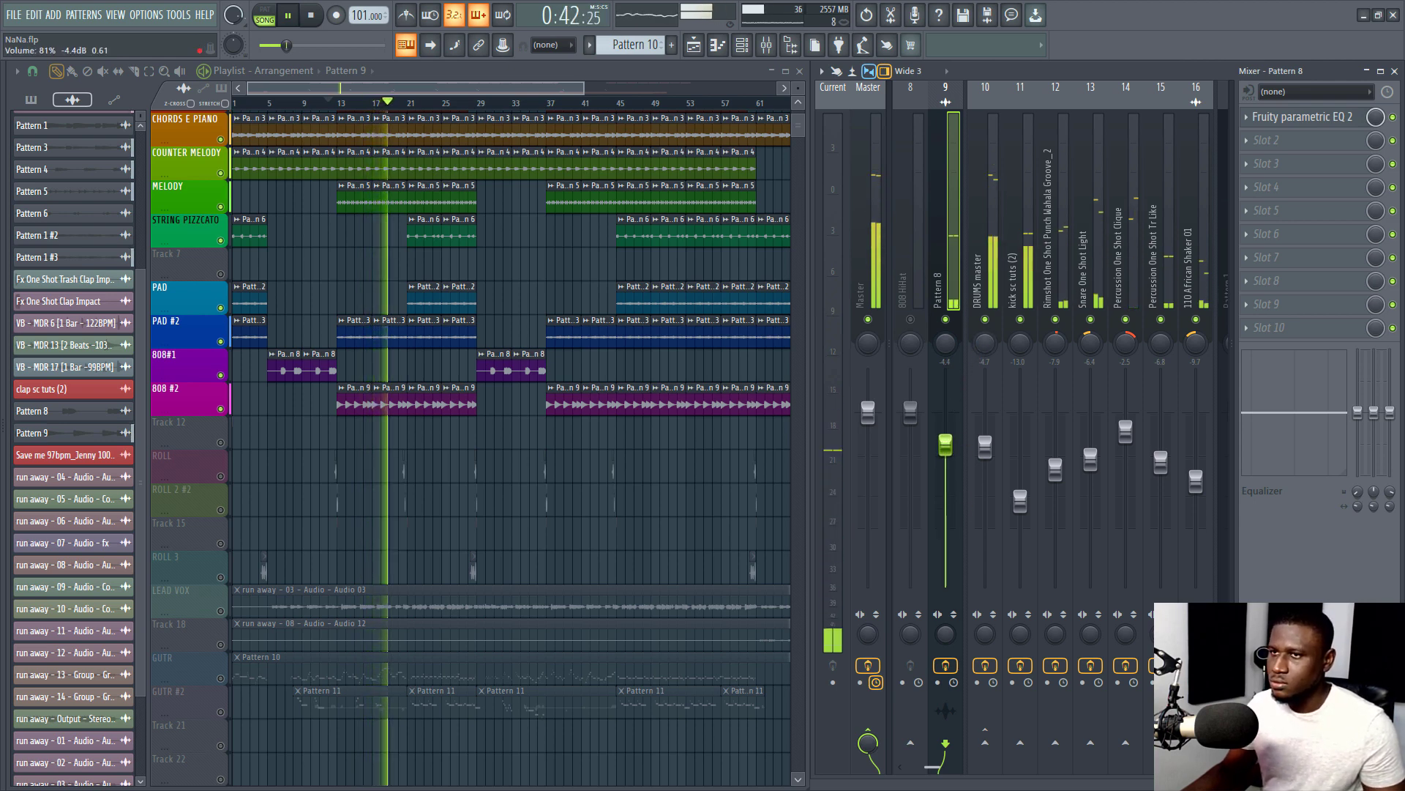
key("space")
key("space")
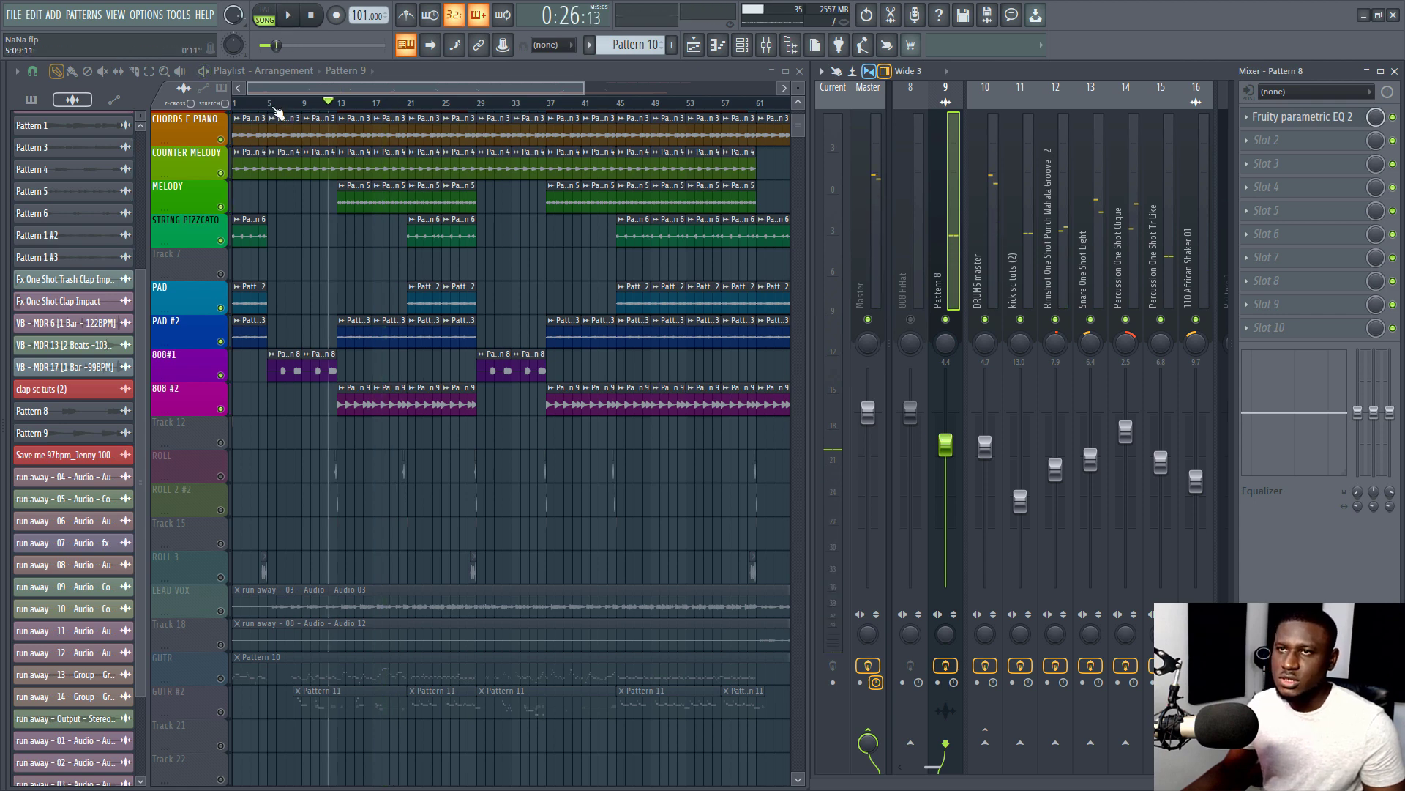
left_click(276, 107)
left_click(338, 107)
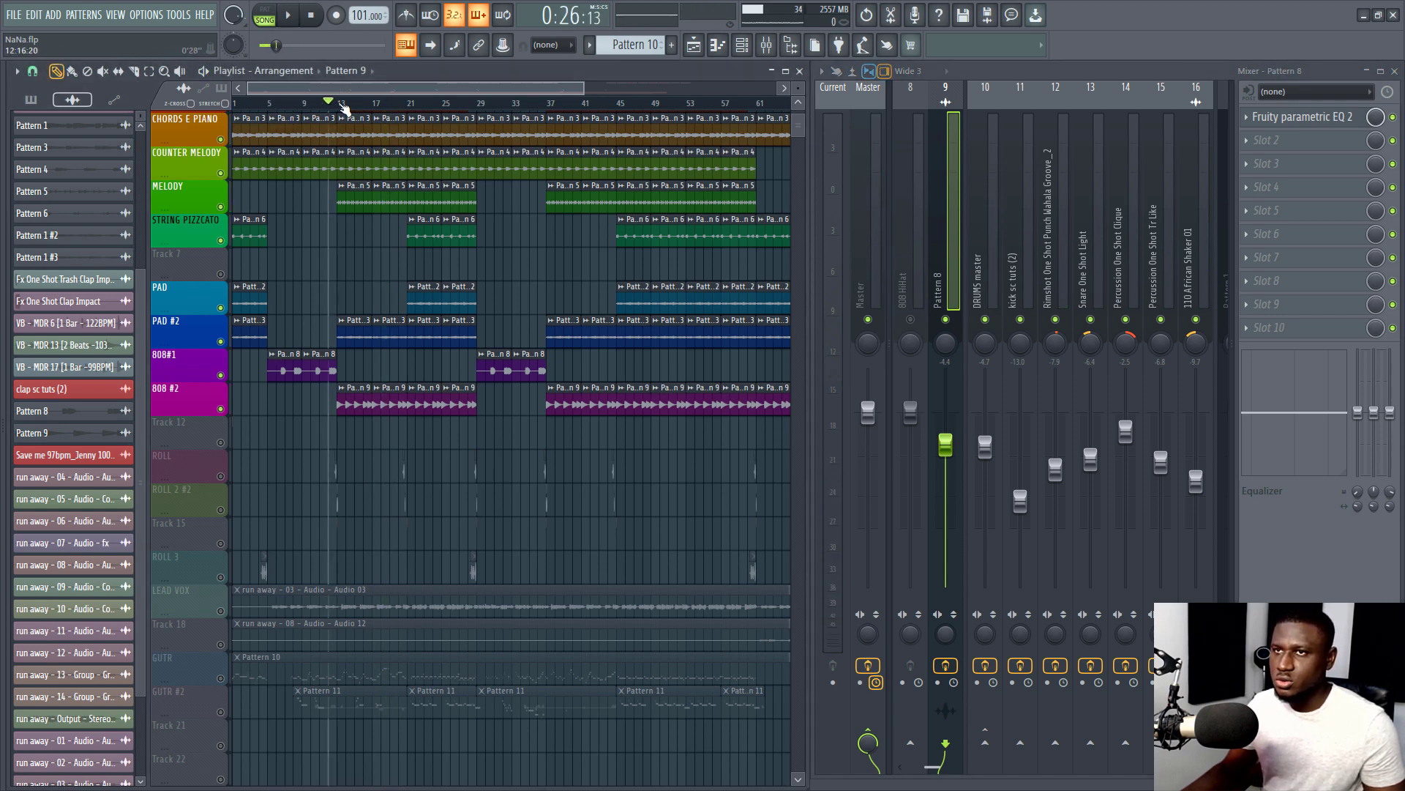
Sidechain the kick sc tuts (2) mixer track to the Pattern 8 track and reselect Pattern 8
left_click(1011, 270)
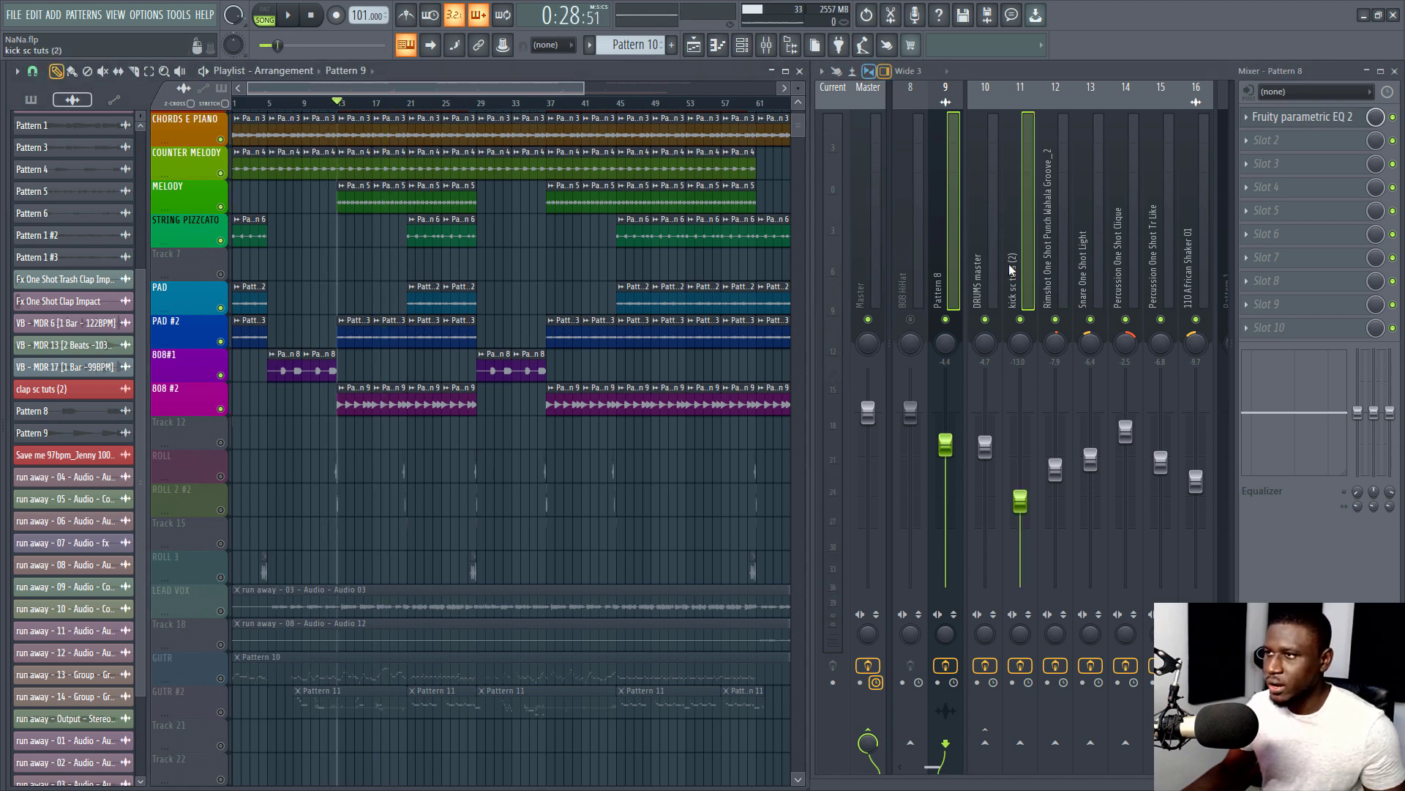
right_click(945, 271)
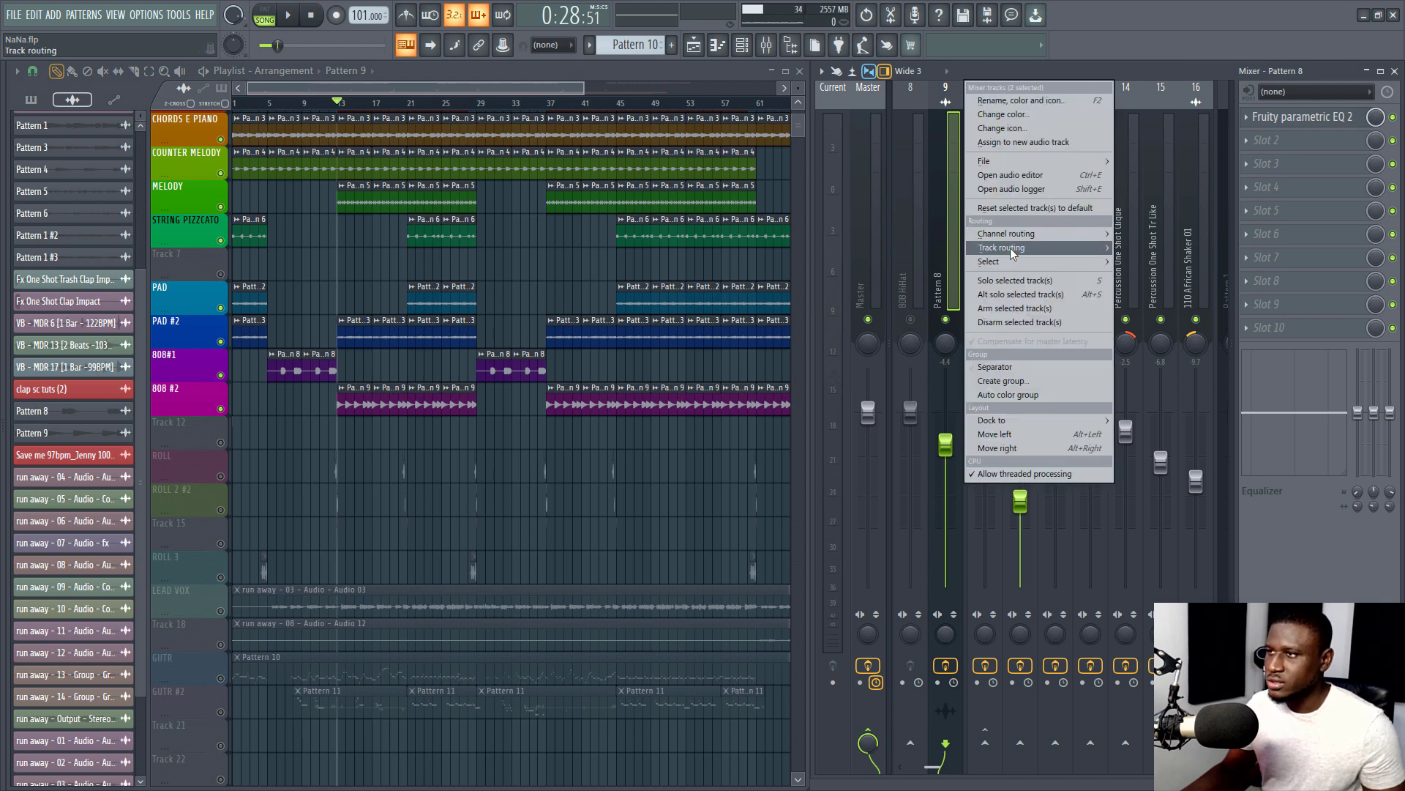
mouse_move(1003, 247)
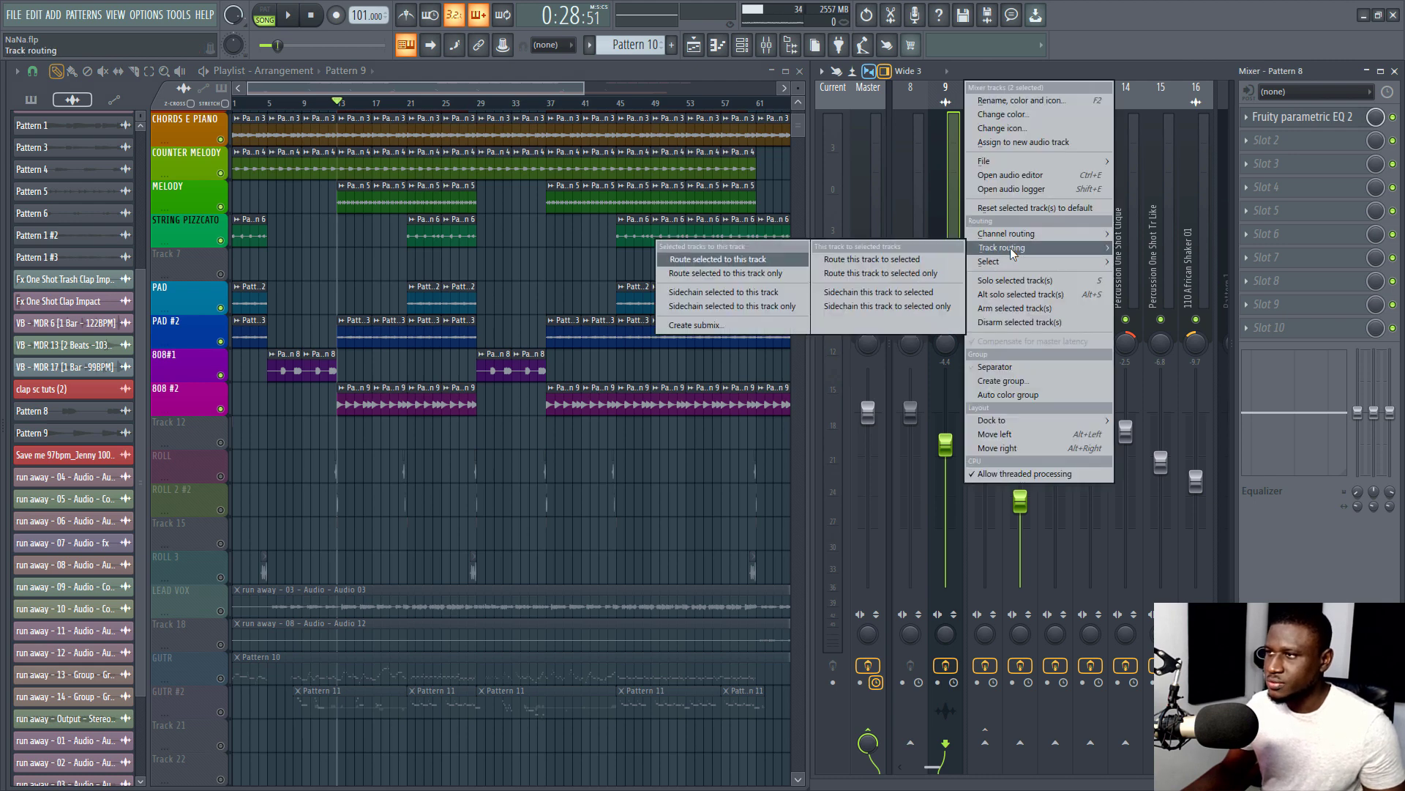
left_click(743, 299)
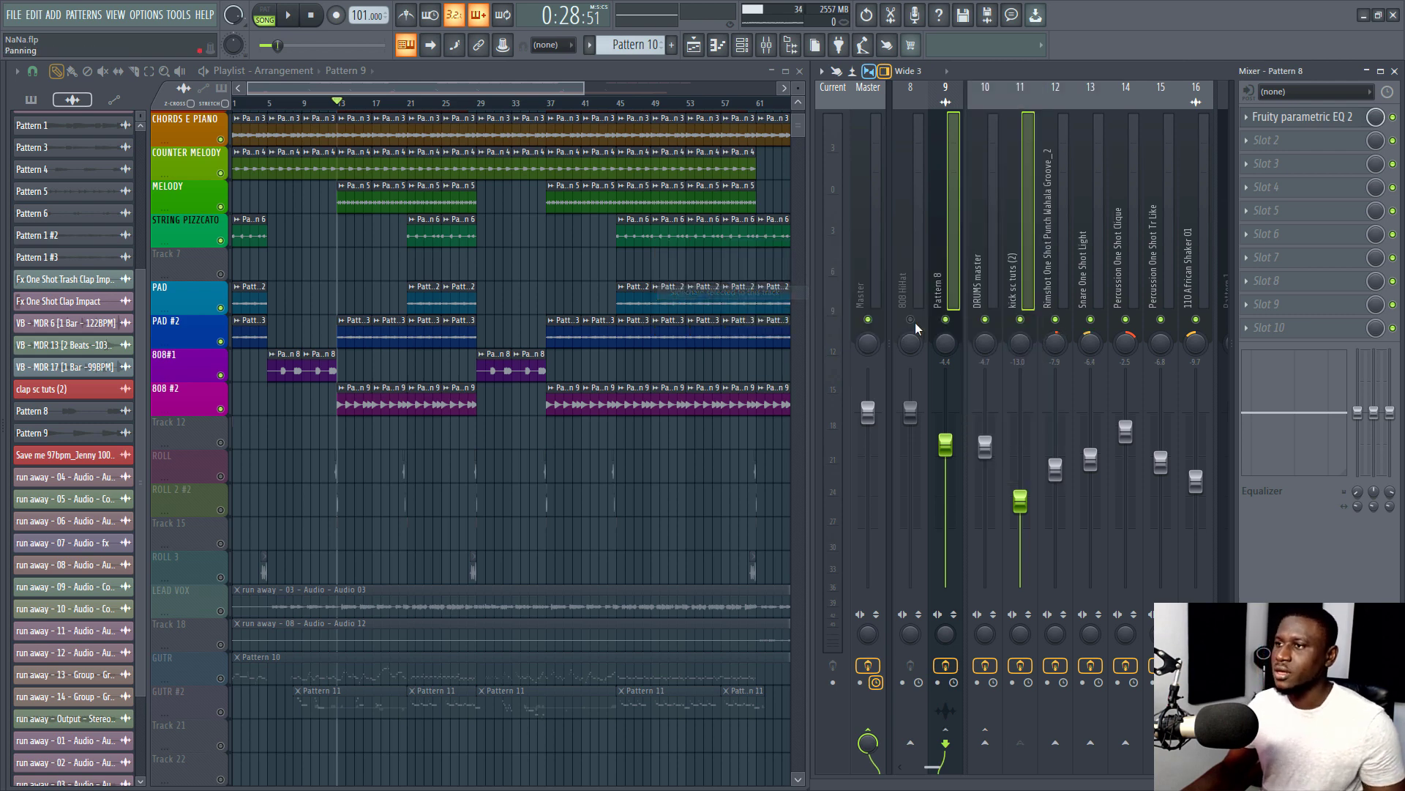
left_click(1023, 286)
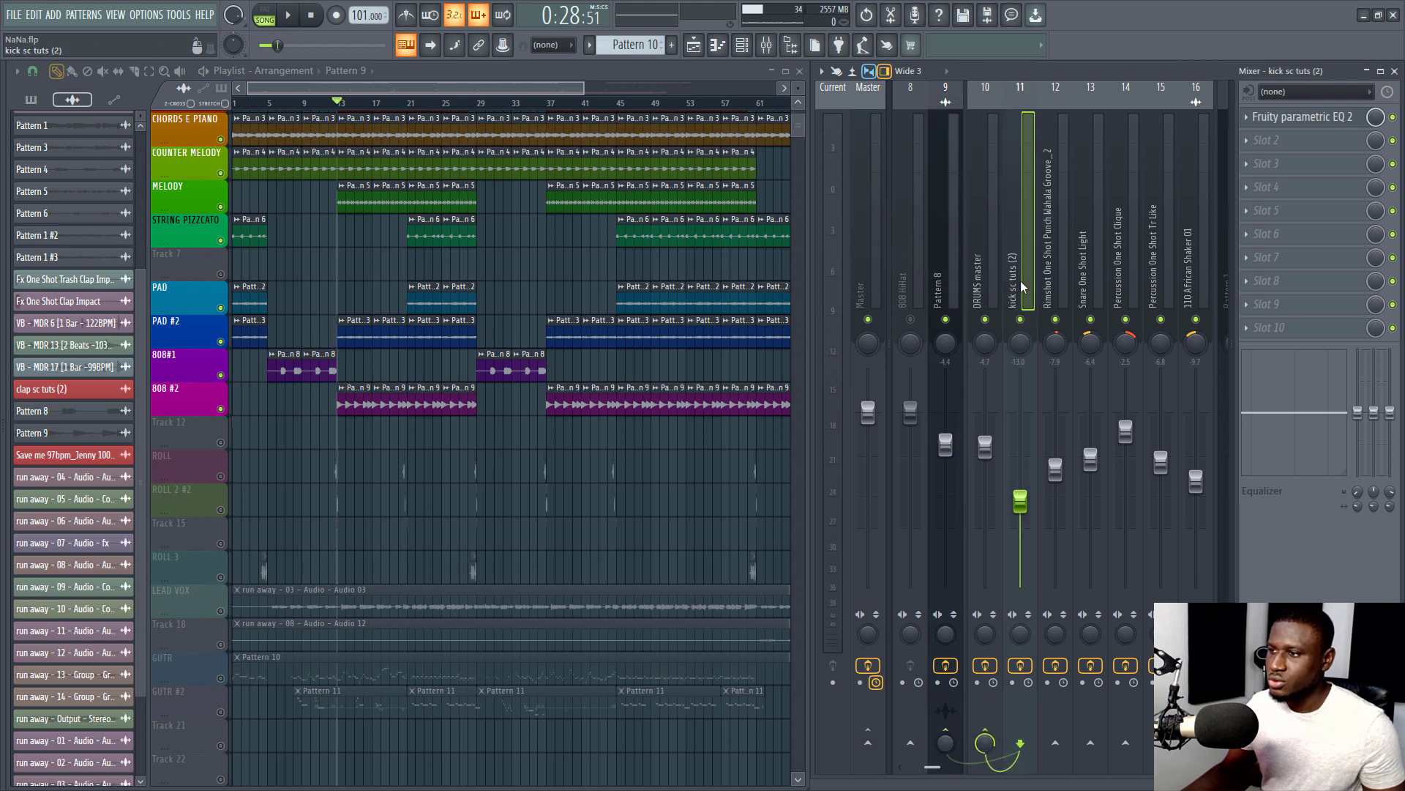
left_click(937, 279)
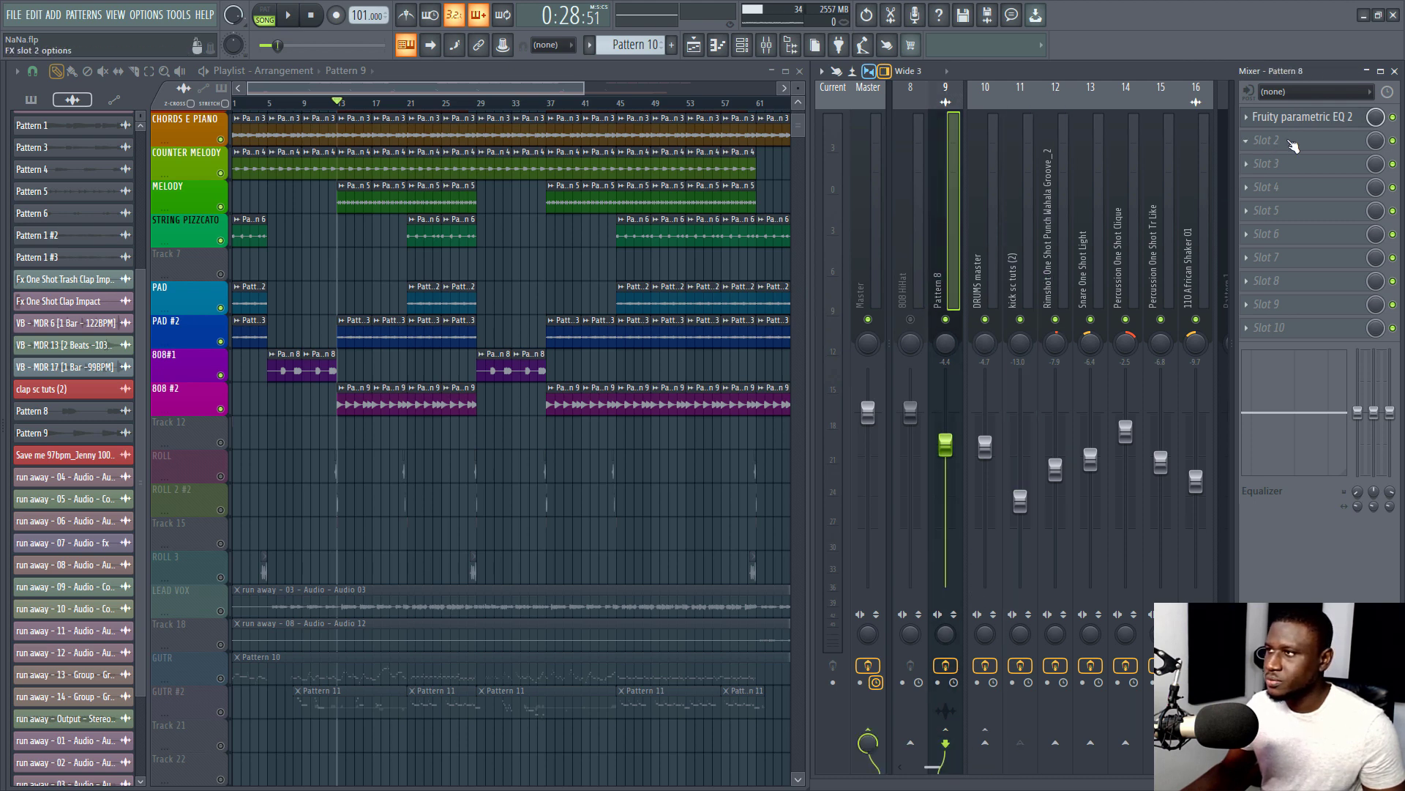
Add Fruity Limiter to slot 2 of the Pattern 8 track and put it in compressor mode
left_click(1291, 142)
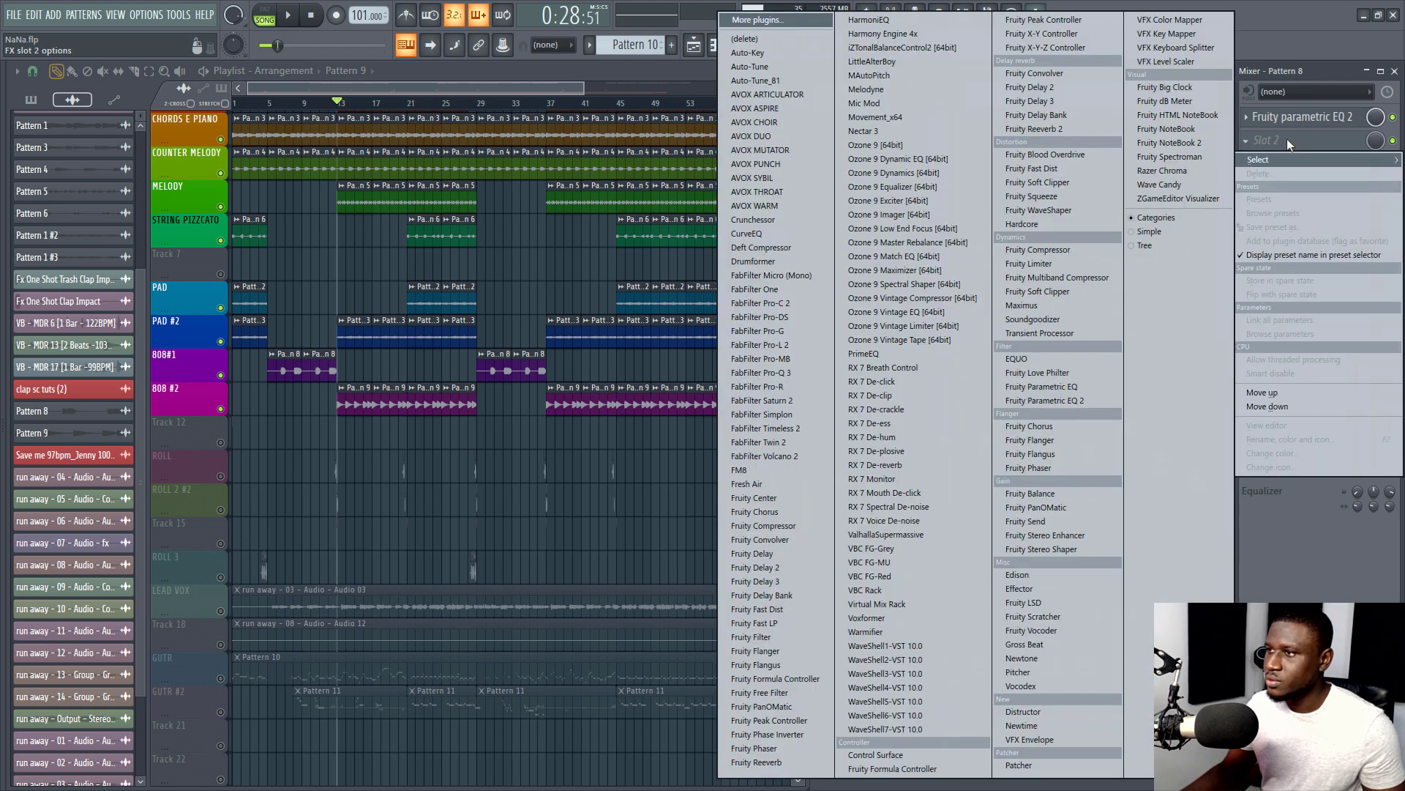
left_click(1063, 268)
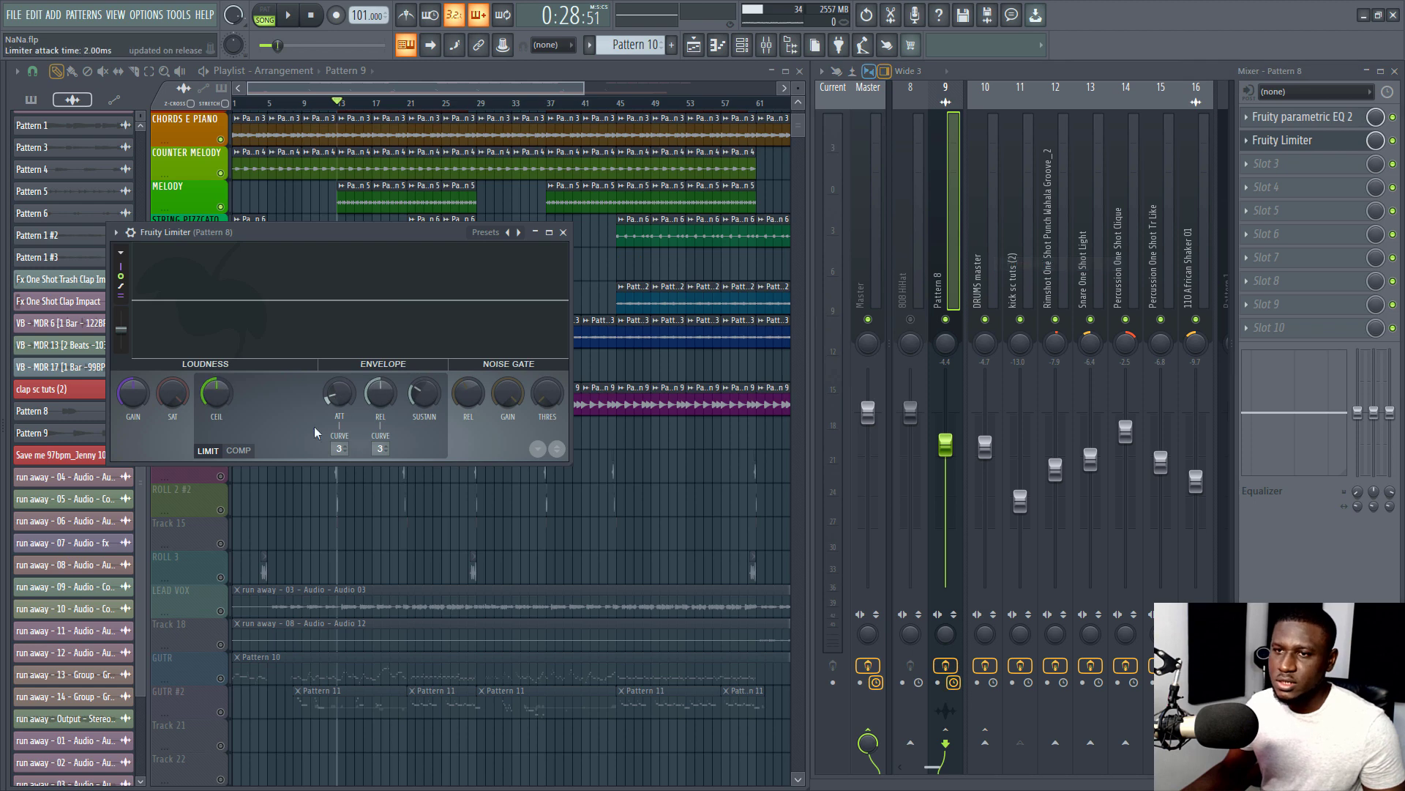
left_click(239, 449)
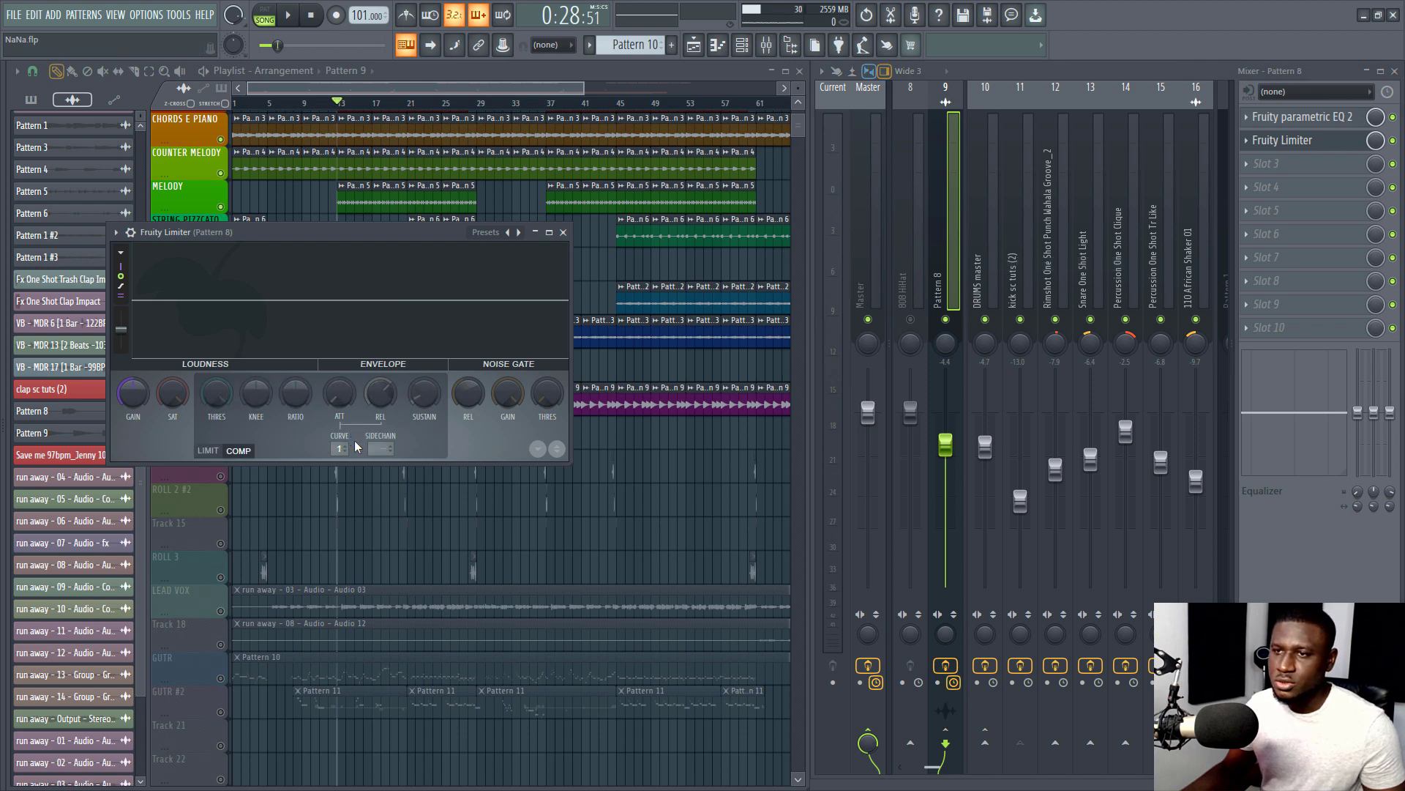
Use kick sc tuts (2) as the limiter's sidechain input and lower the compressor threshold, with its knee and ratio raised
left_click(385, 448)
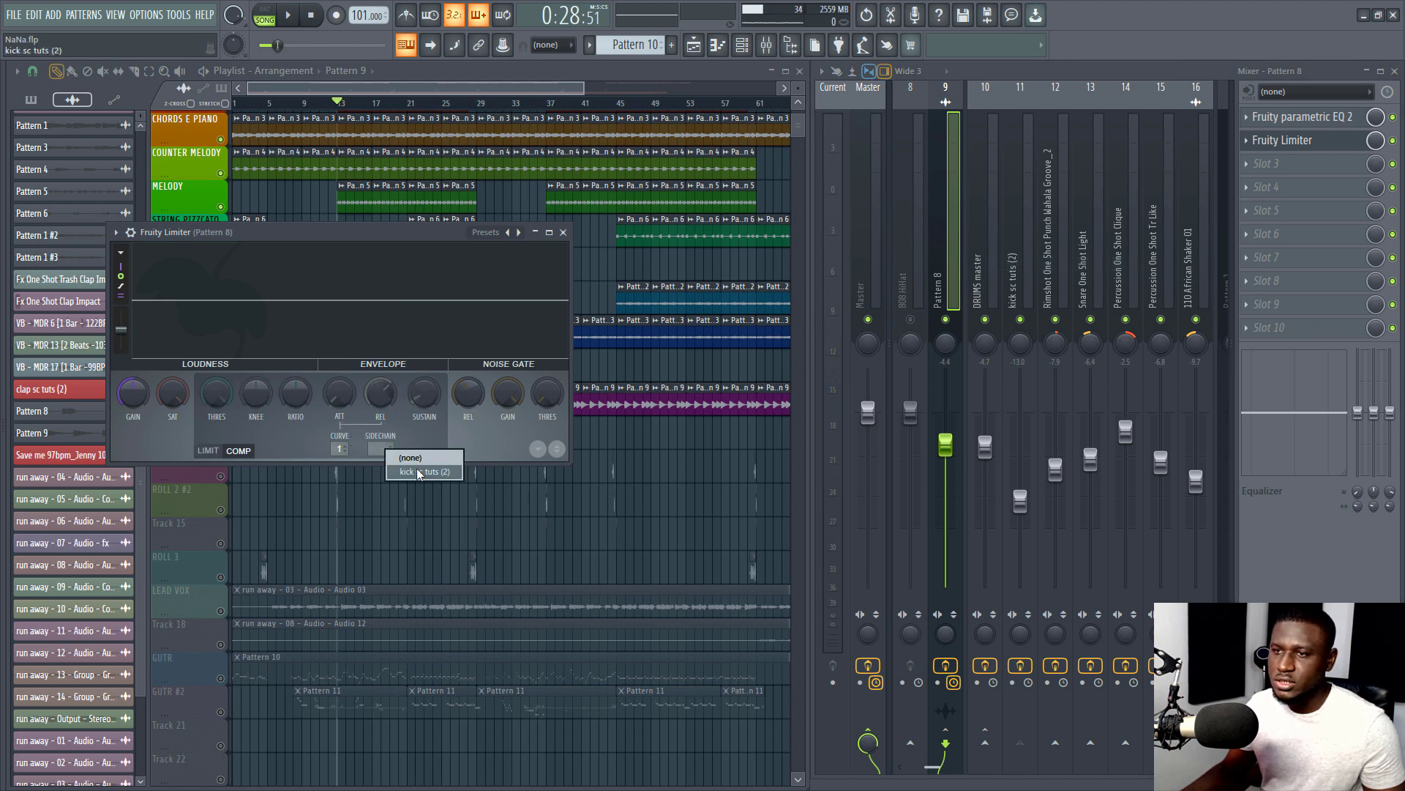
left_click(420, 472)
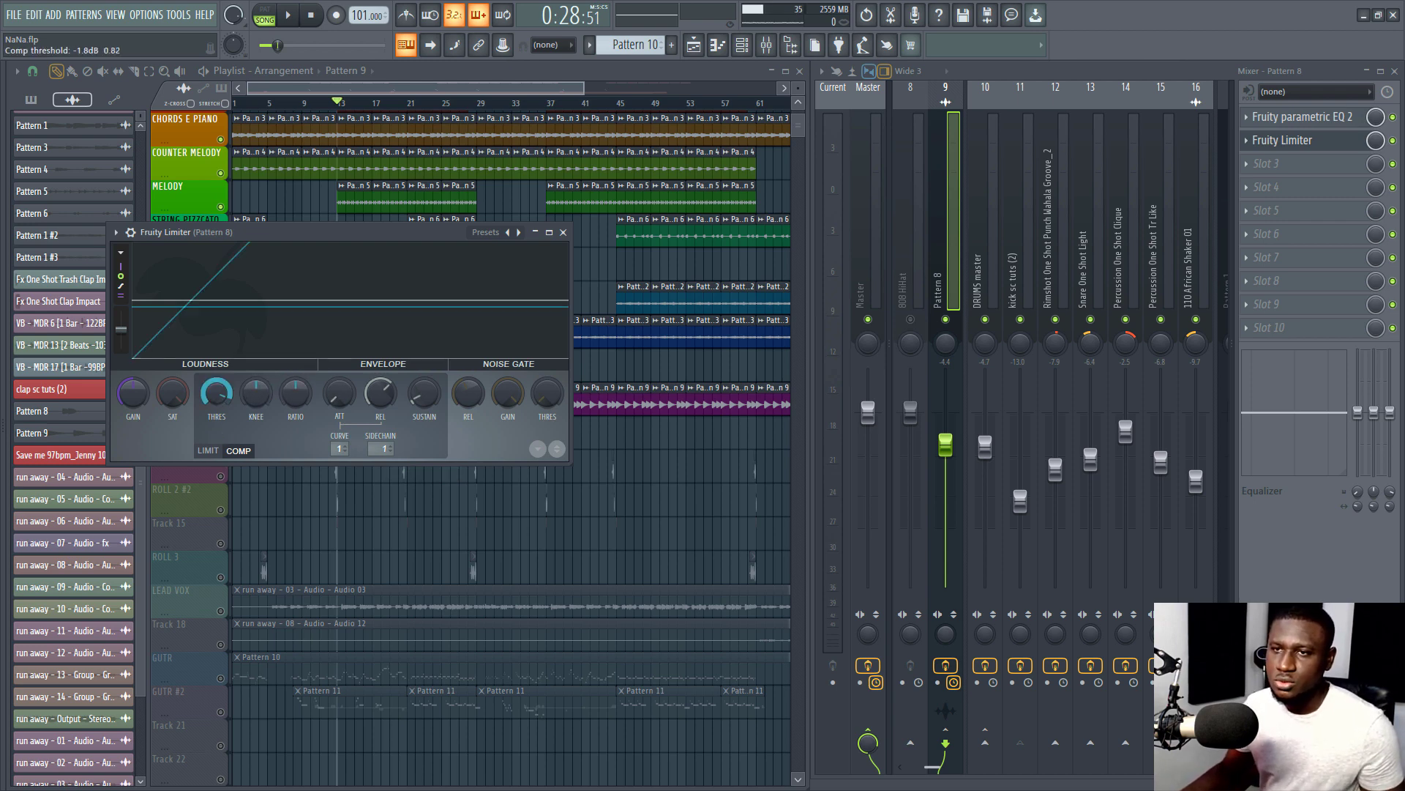
left_click_drag(216, 393, 216, 439)
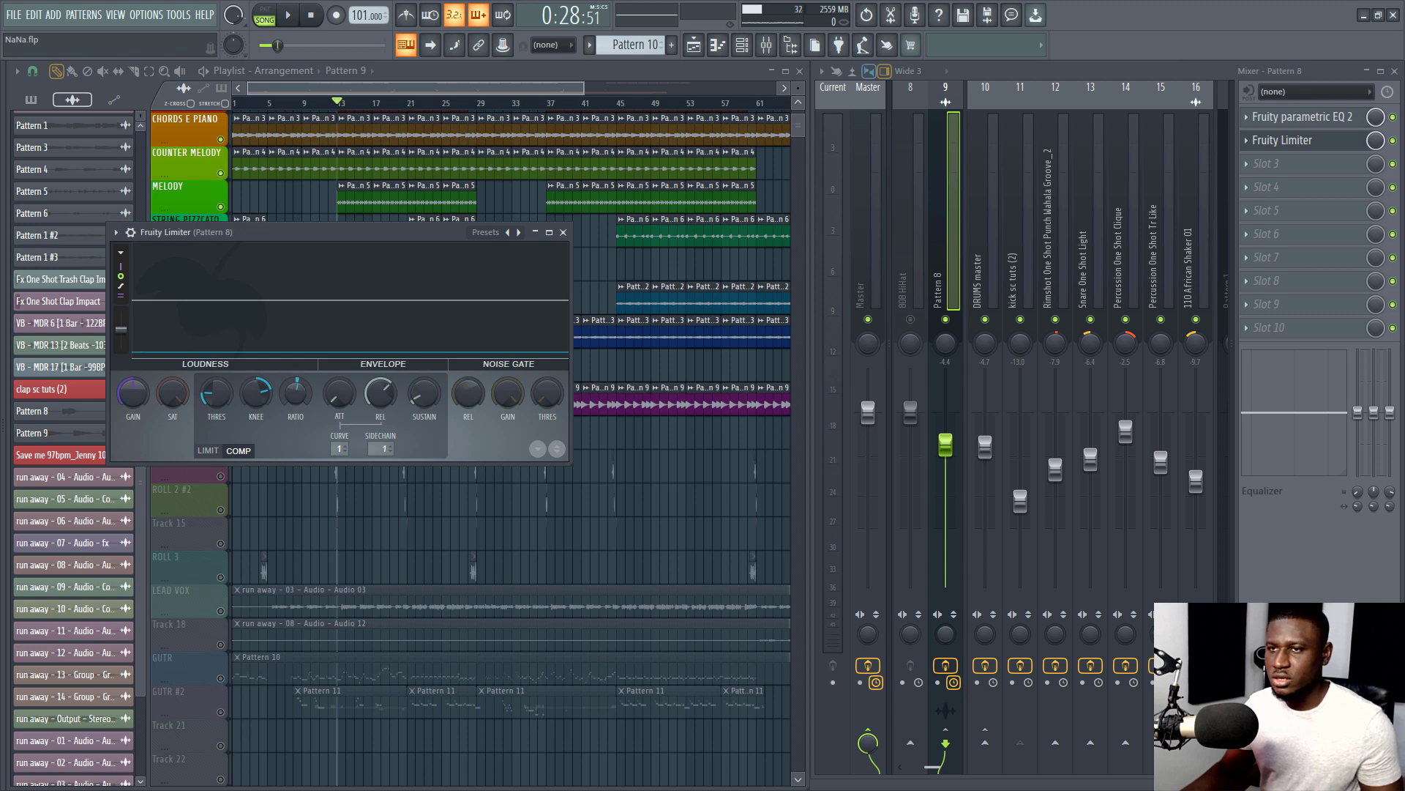
Fine-tune the Pattern 8 limiter's compressor threshold during playback with the ratio at 1.4:1, and close the plugin
left_click_drag(303, 240, 711, 336)
key("space")
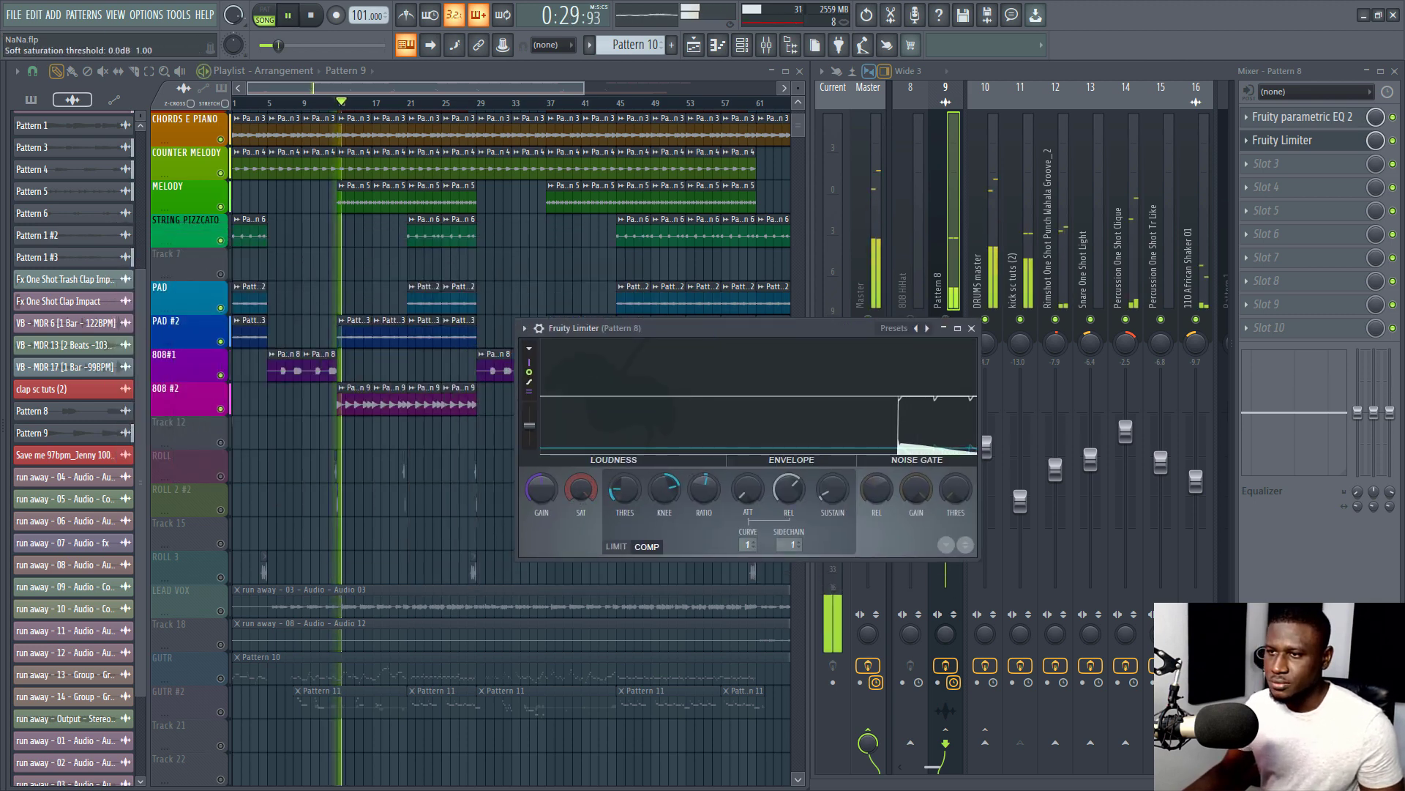
left_click_drag(623, 491, 622, 521)
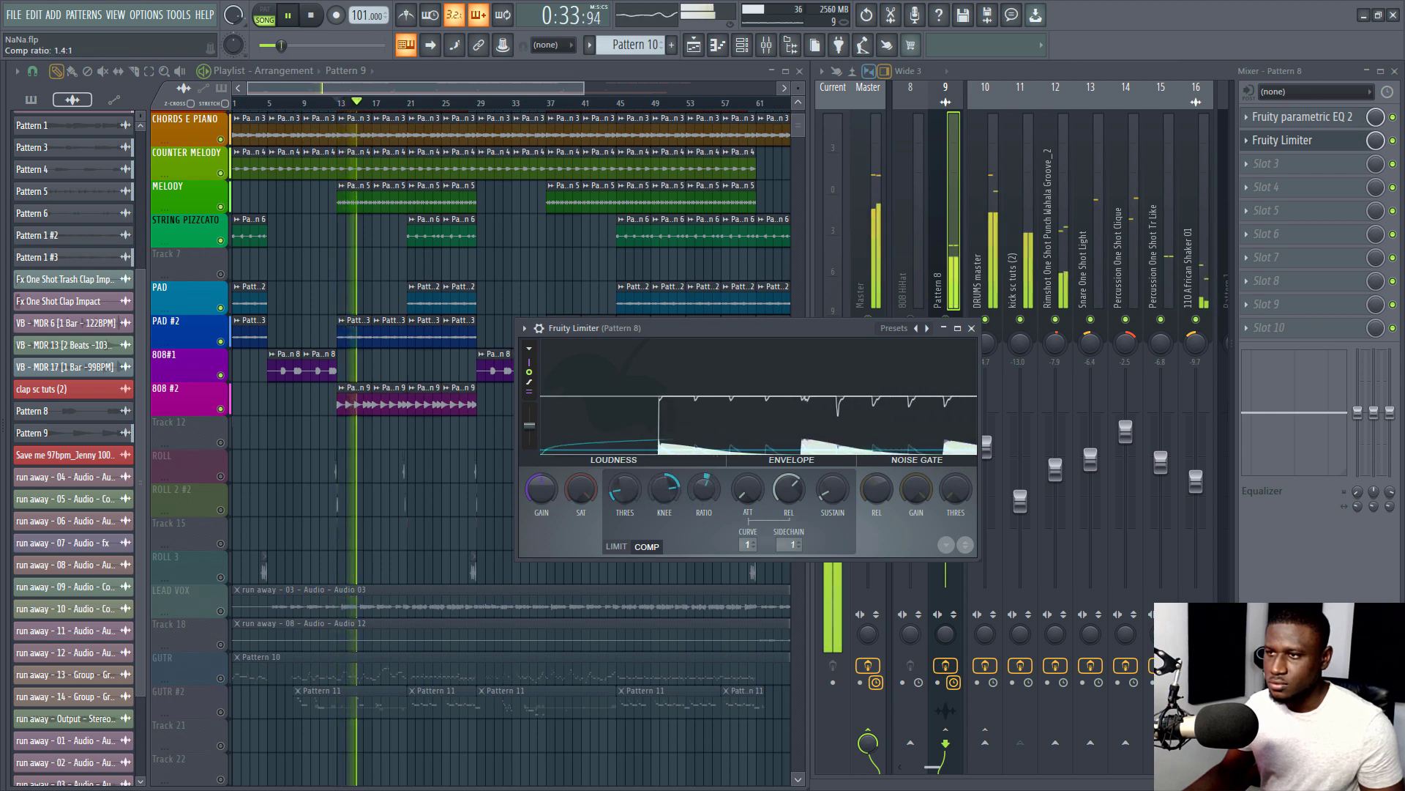
left_click_drag(702, 492, 700, 485)
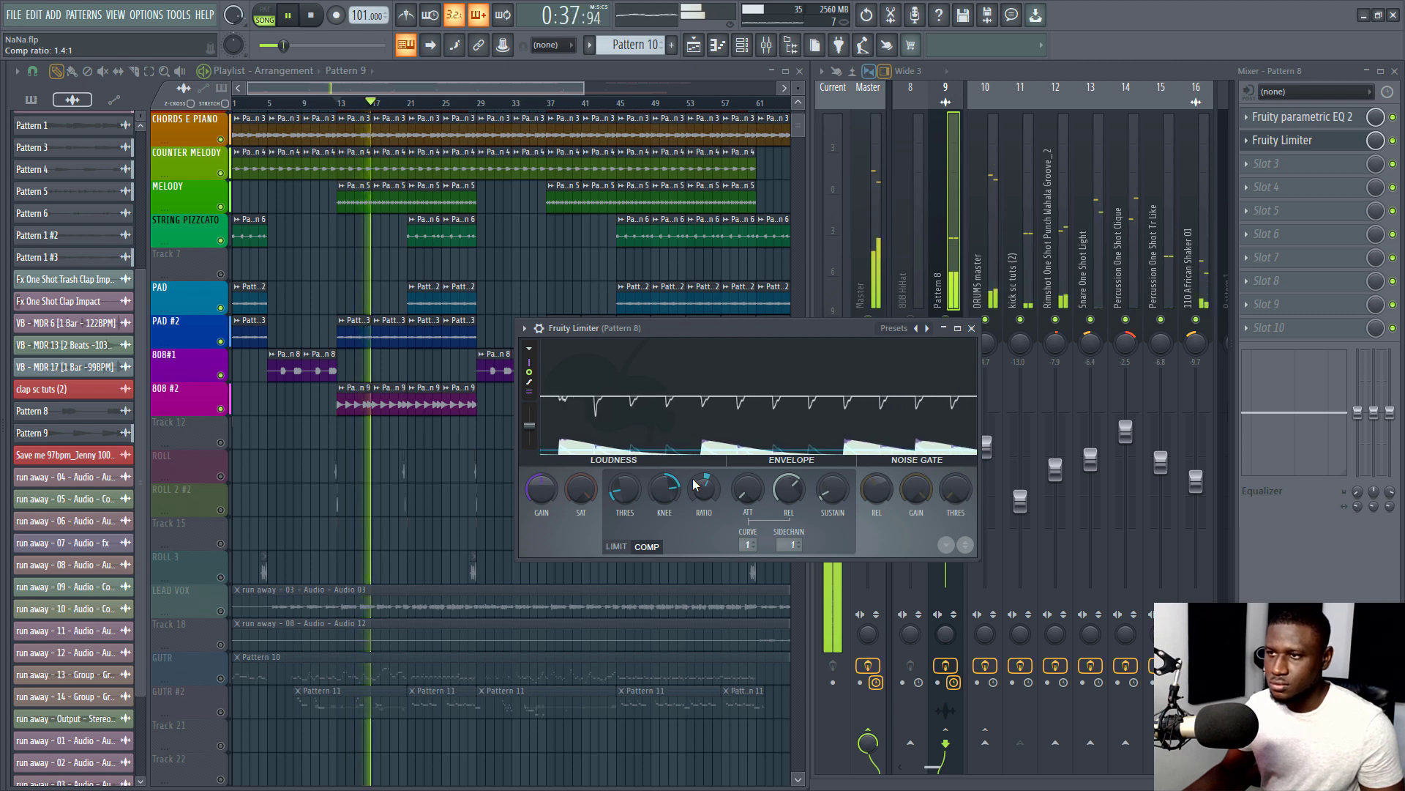
left_click_drag(627, 490, 627, 476)
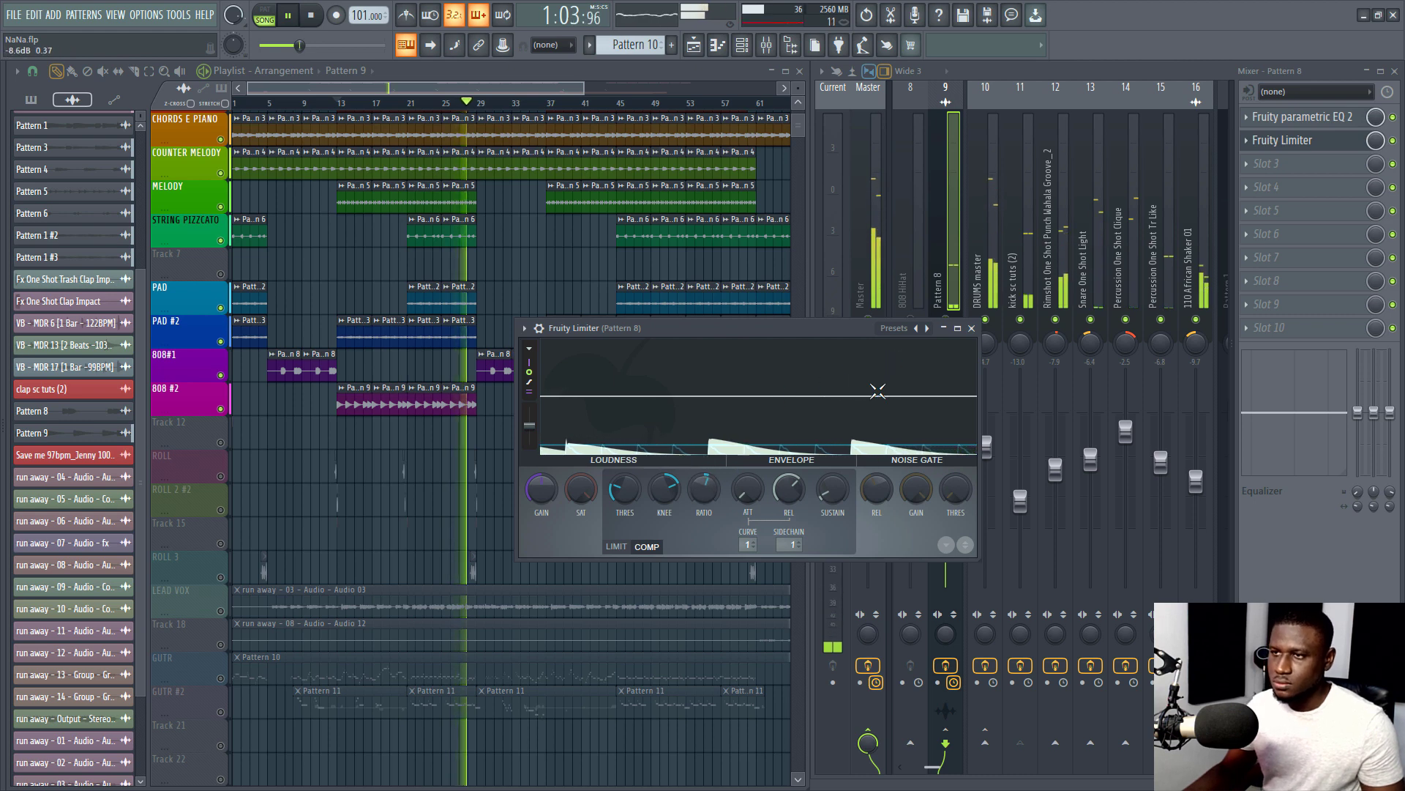
left_click(972, 329)
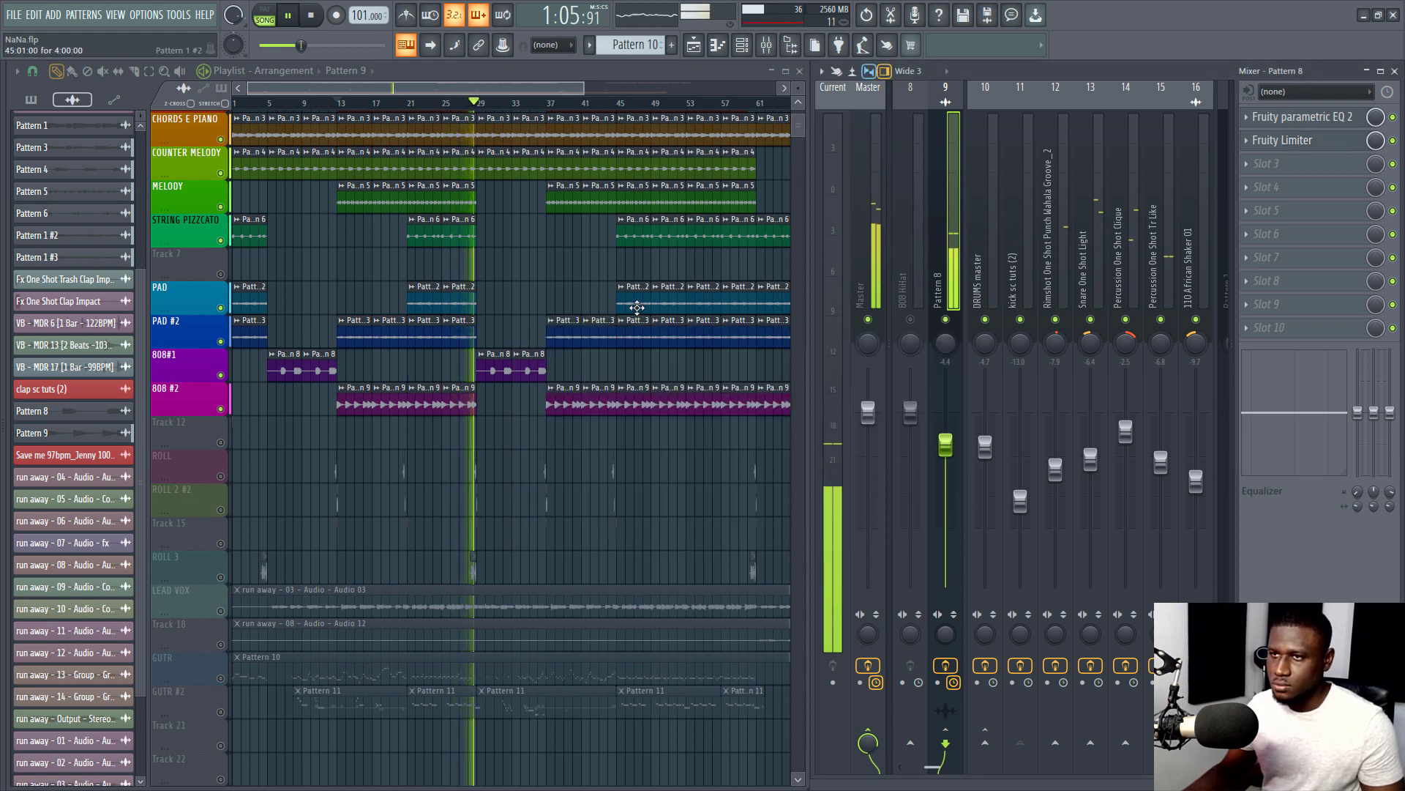
Replay from the start of the 808 #2 clips to hear Pattern 8 with Fruity Limiter bypassed, and re-enable the limiter
key("space")
left_click(330, 107)
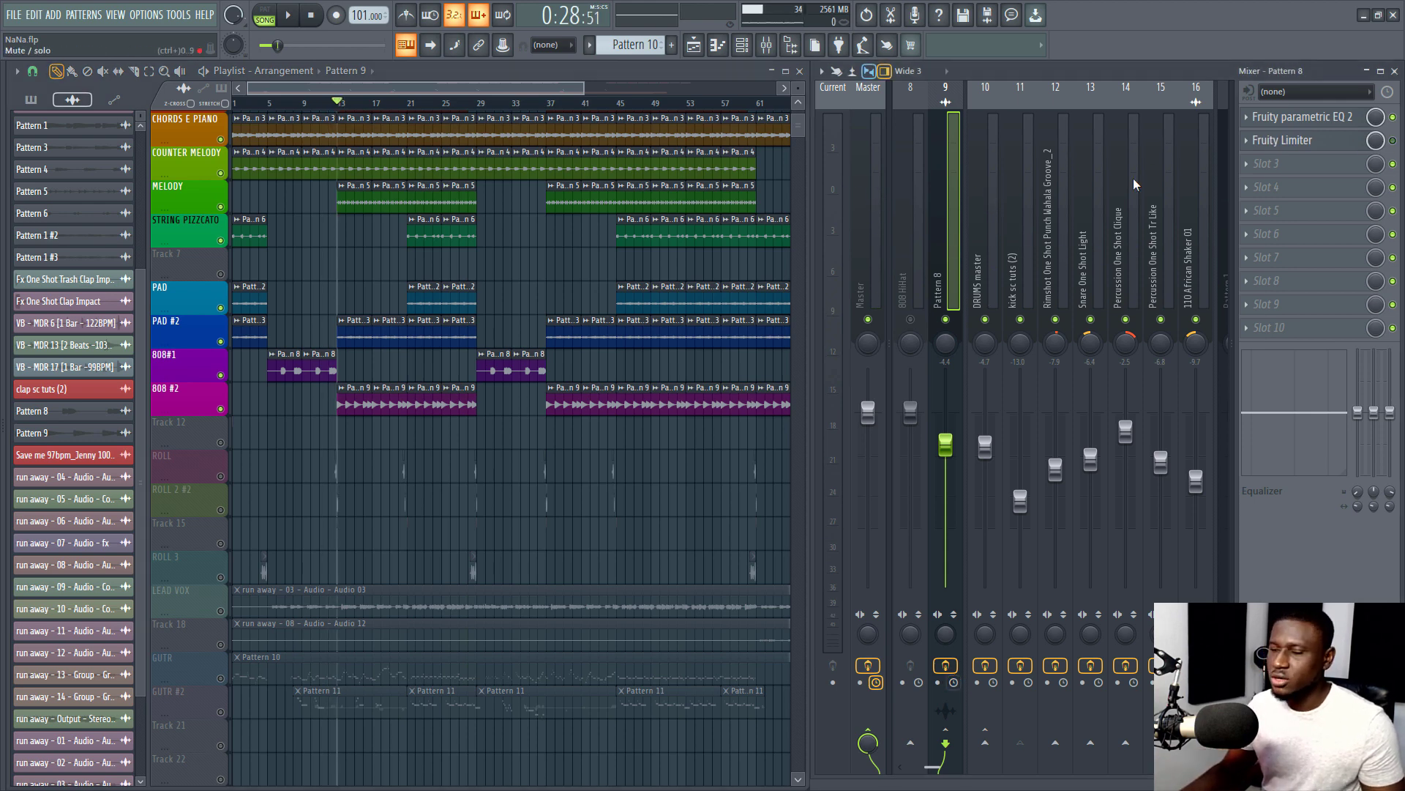
key("space")
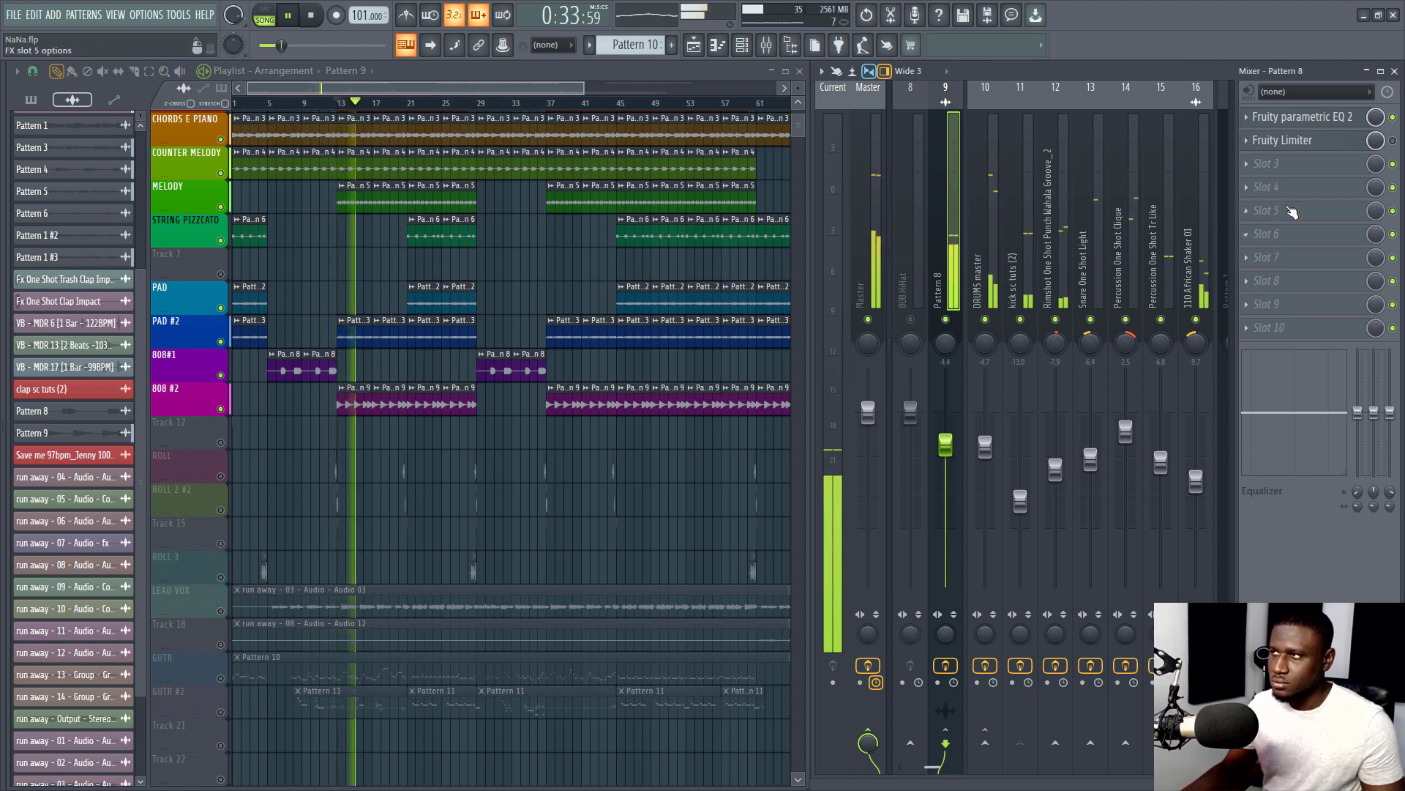
key("space")
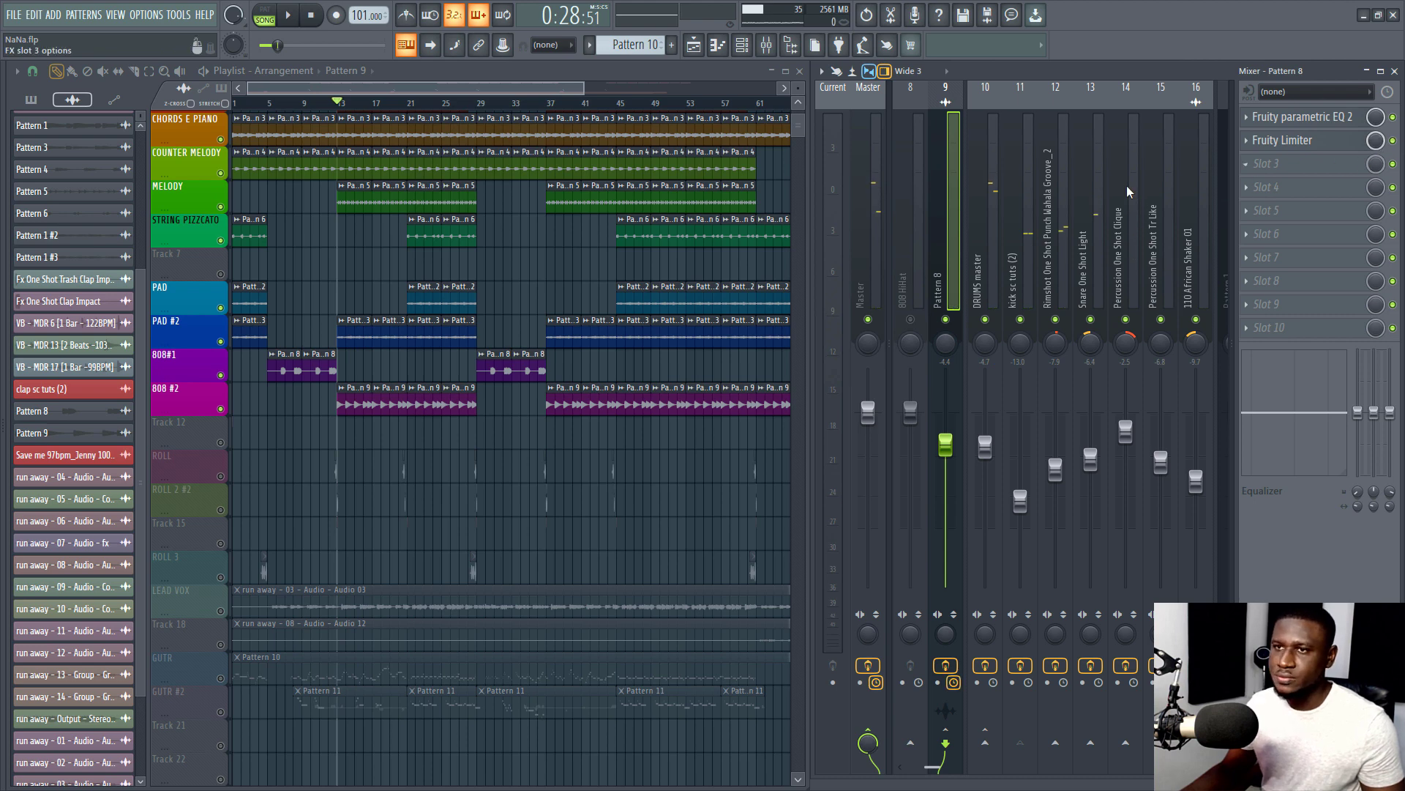
Lower the Pattern 8 track volume to -5.3 dB while the section plays, and stop playback
key("space")
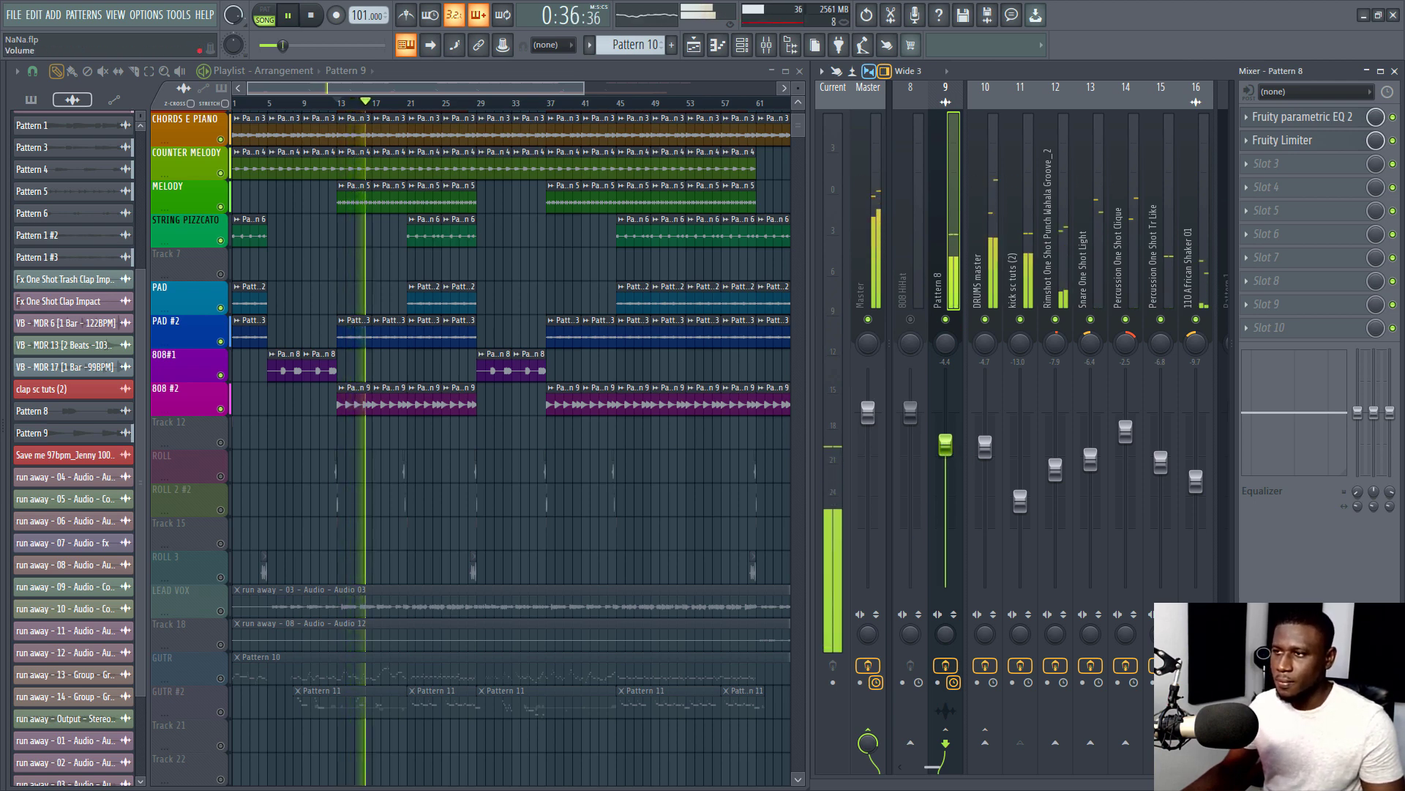
left_click_drag(945, 446, 945, 453)
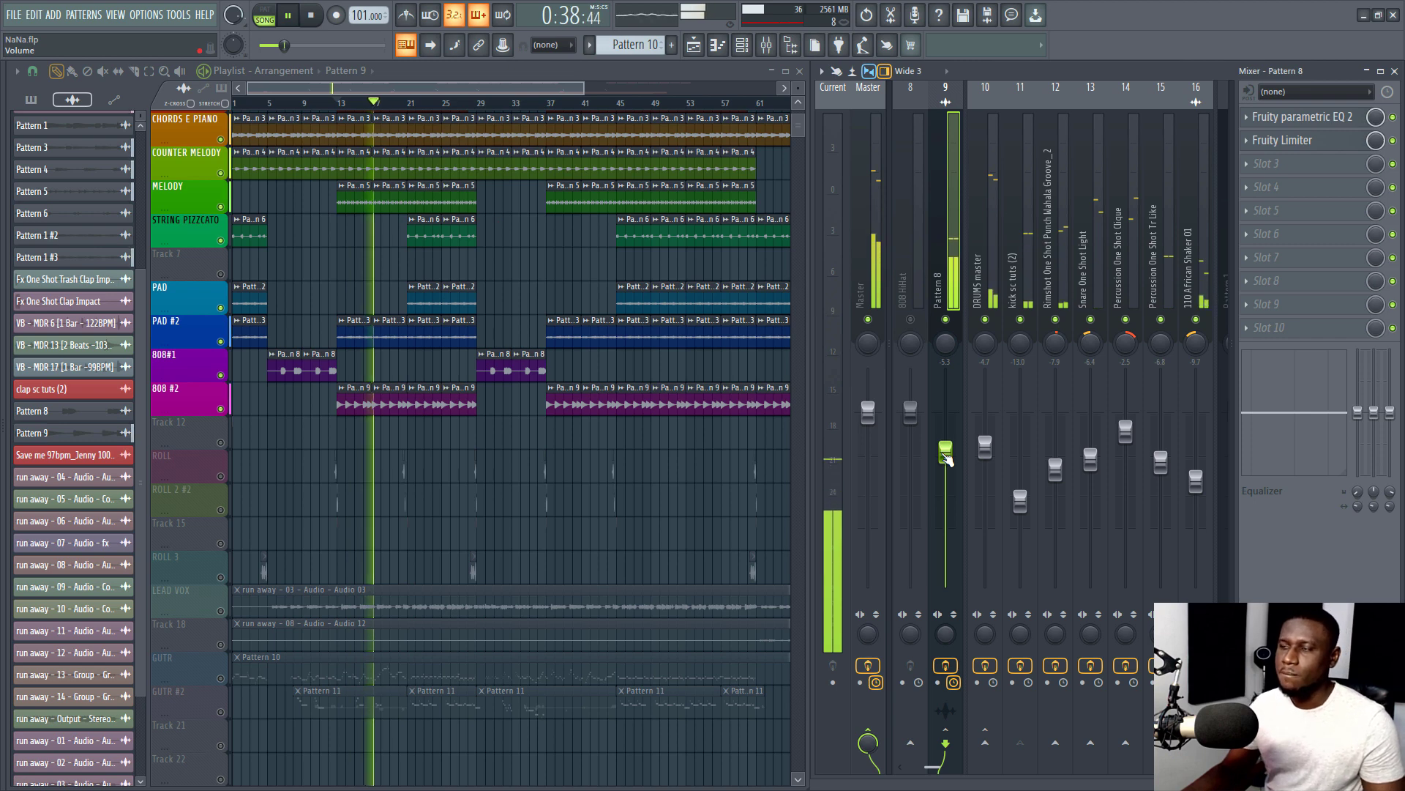
key("space")
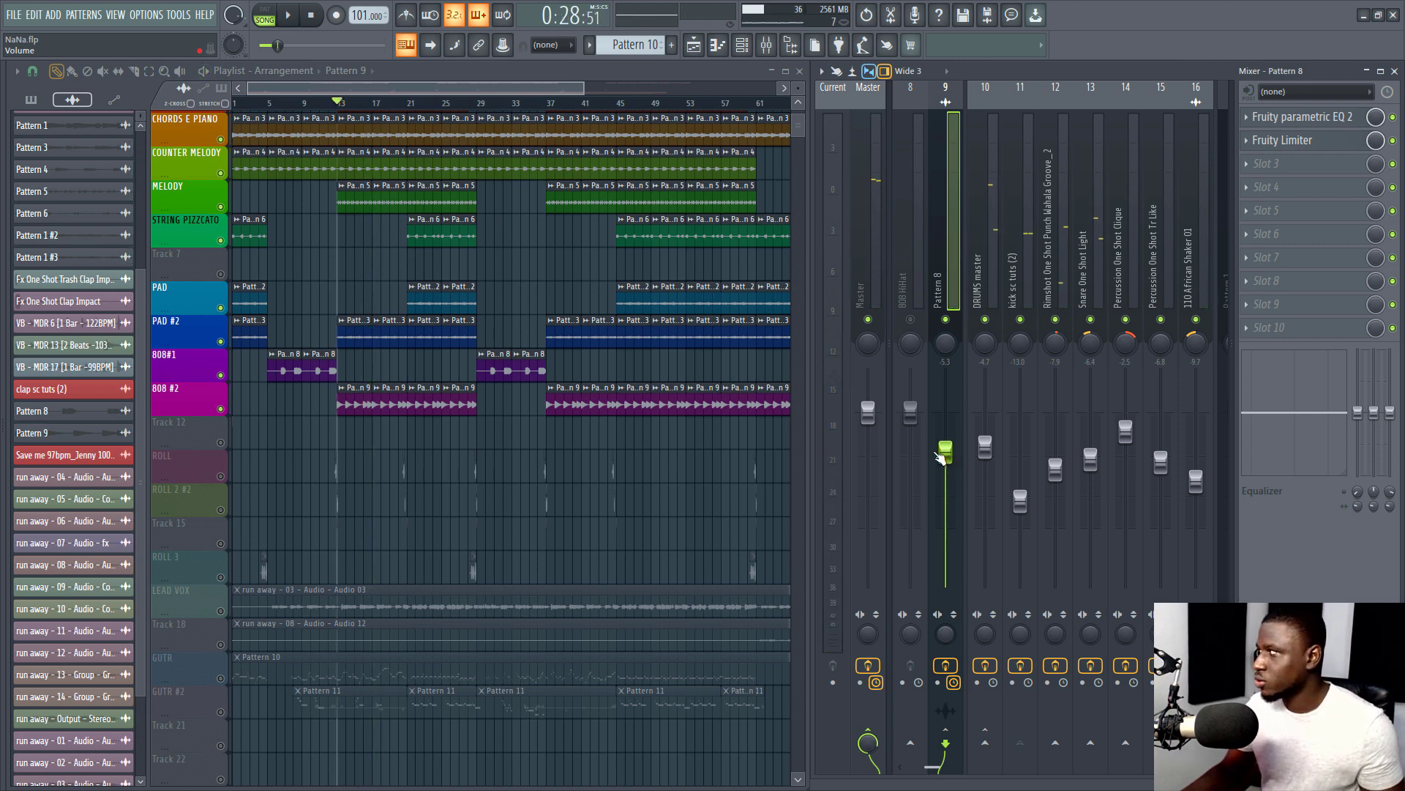
Place the playhead at bar 12, unmute the ROLL playlist track and play the transition into bar 13
scroll(408, 443, "down", 1)
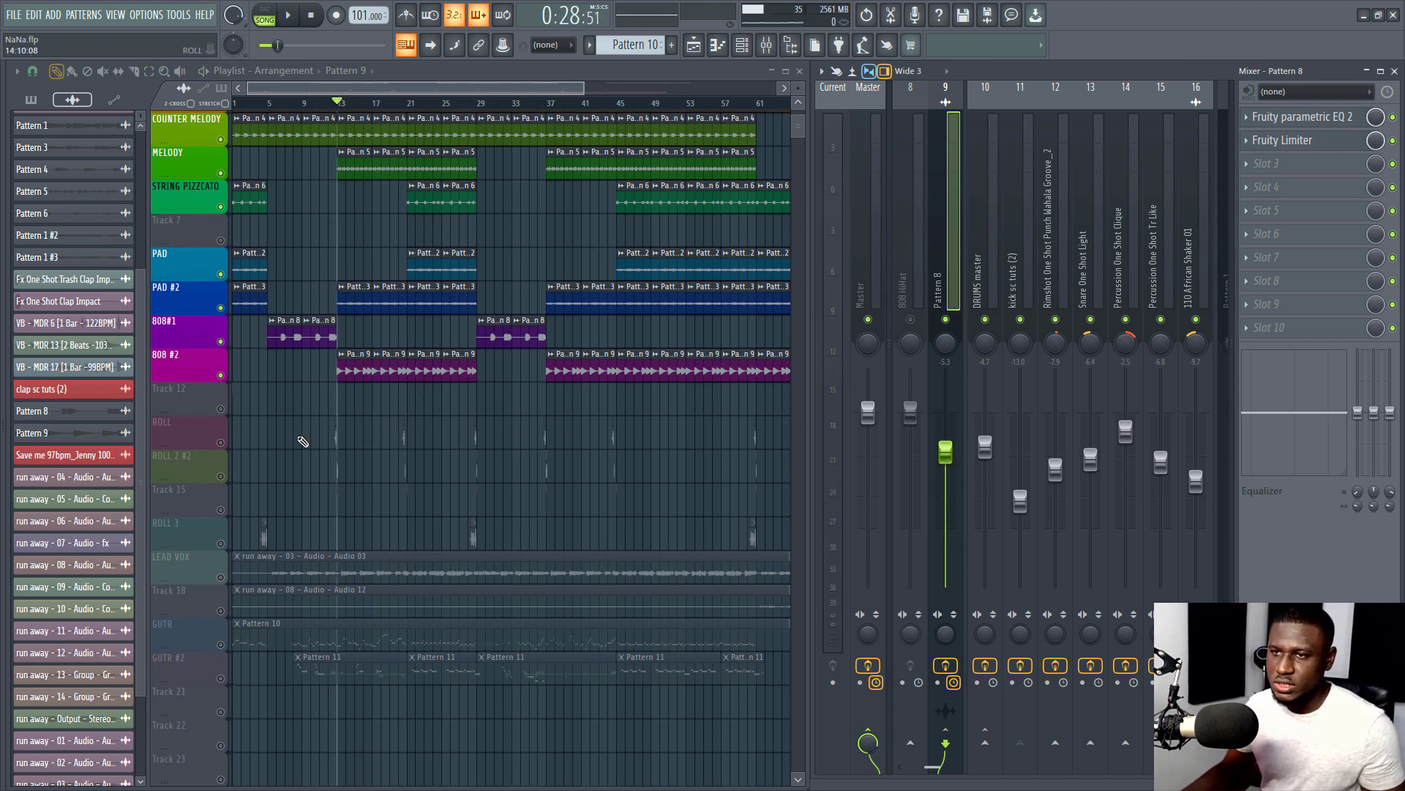
scroll(300, 108, "up", 4)
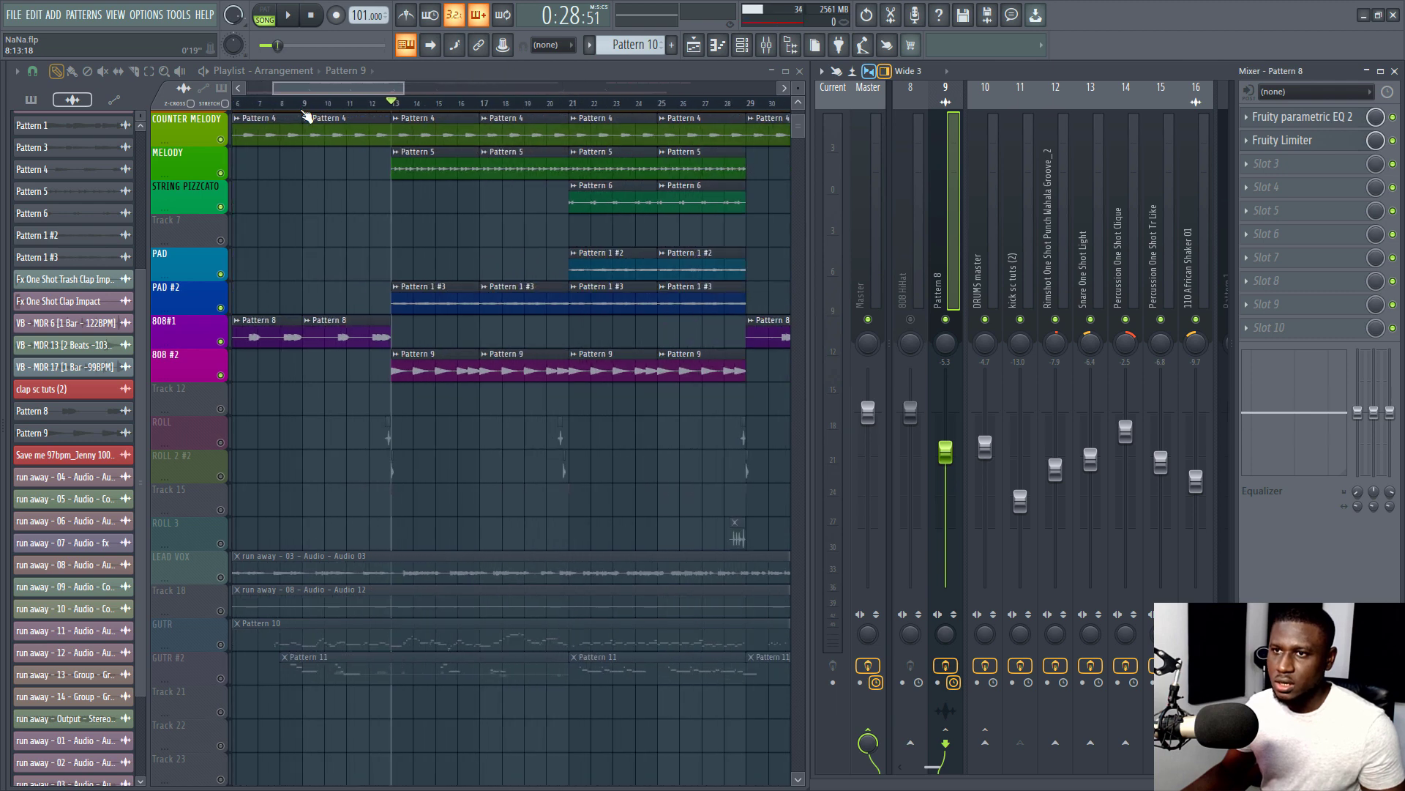
left_click(368, 103)
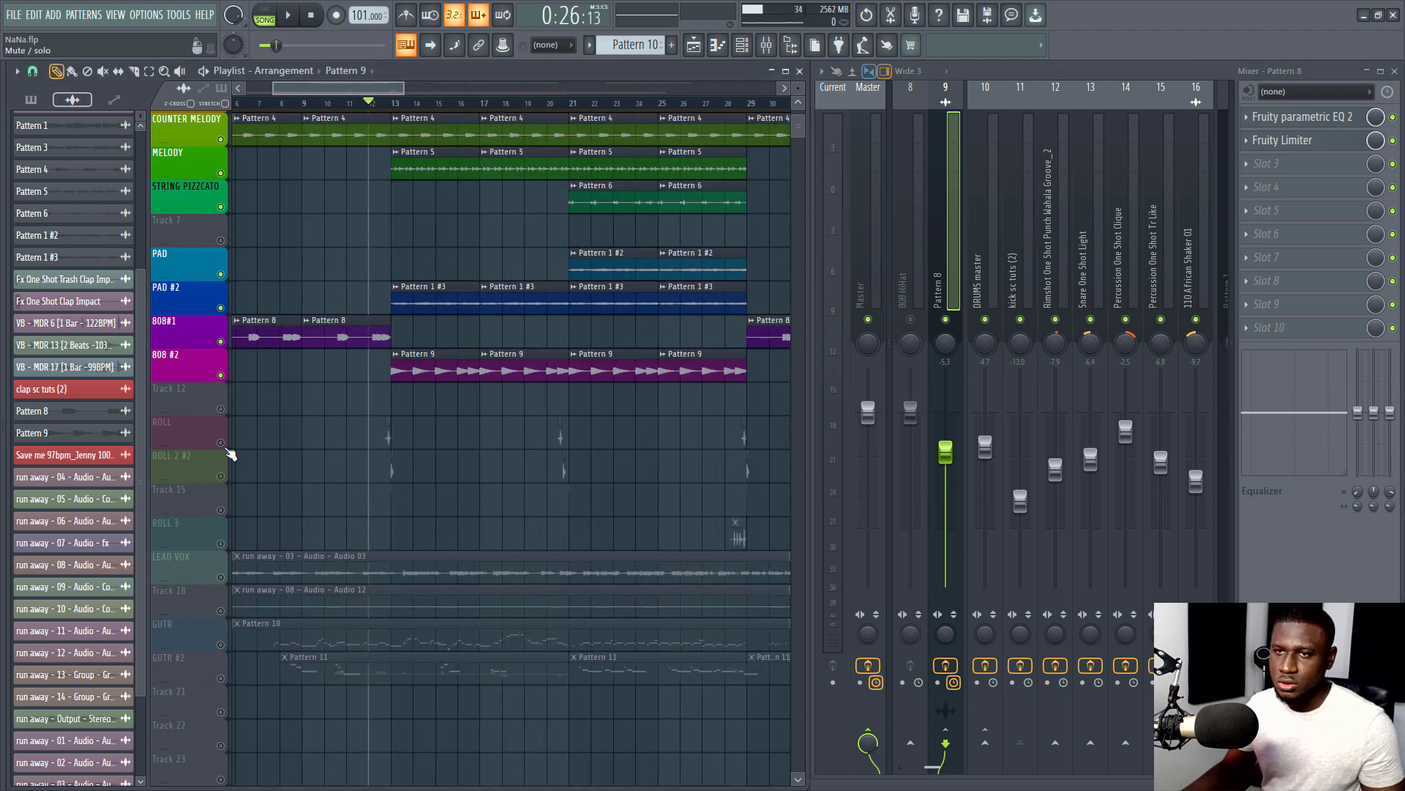
scroll(211, 541, "down", 1)
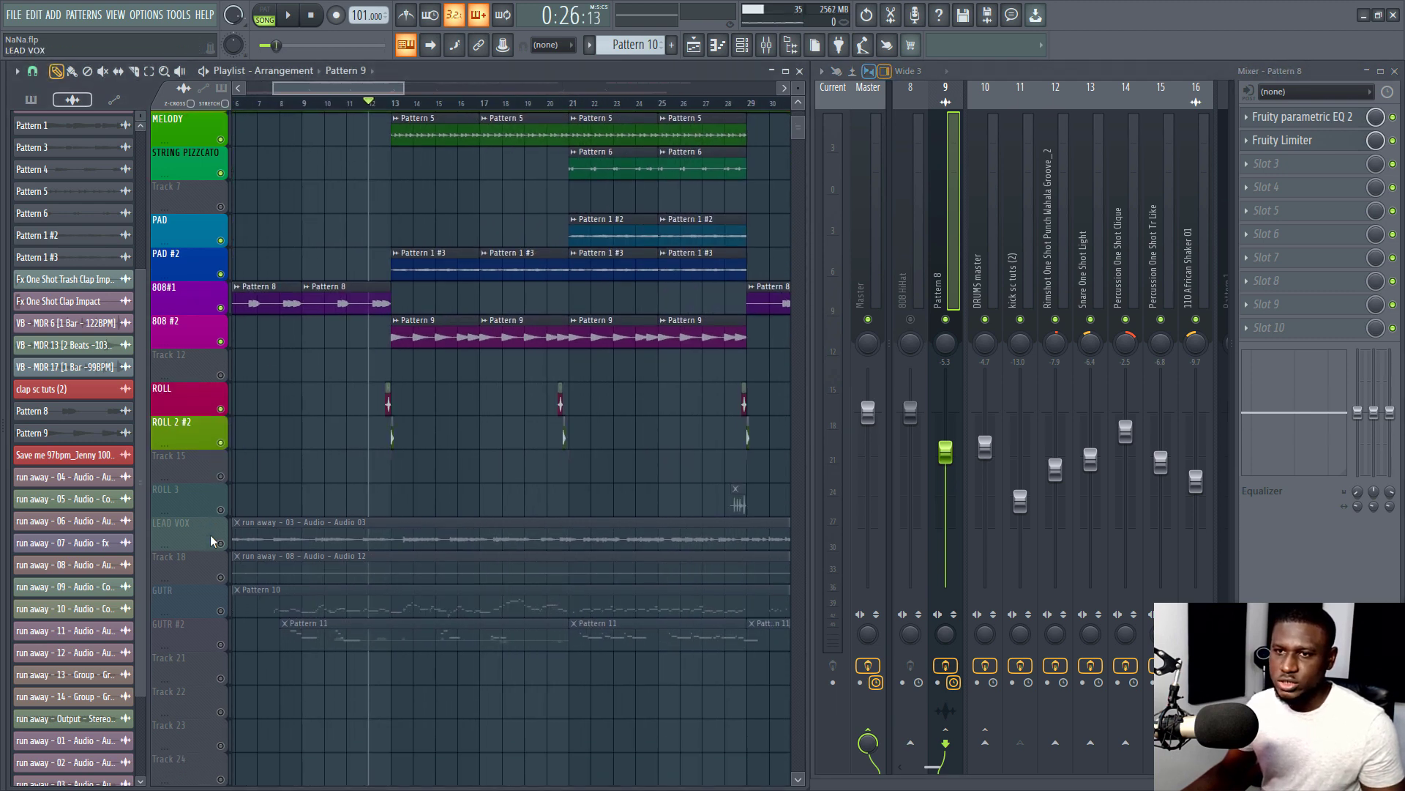
scroll(369, 99, "up", 3)
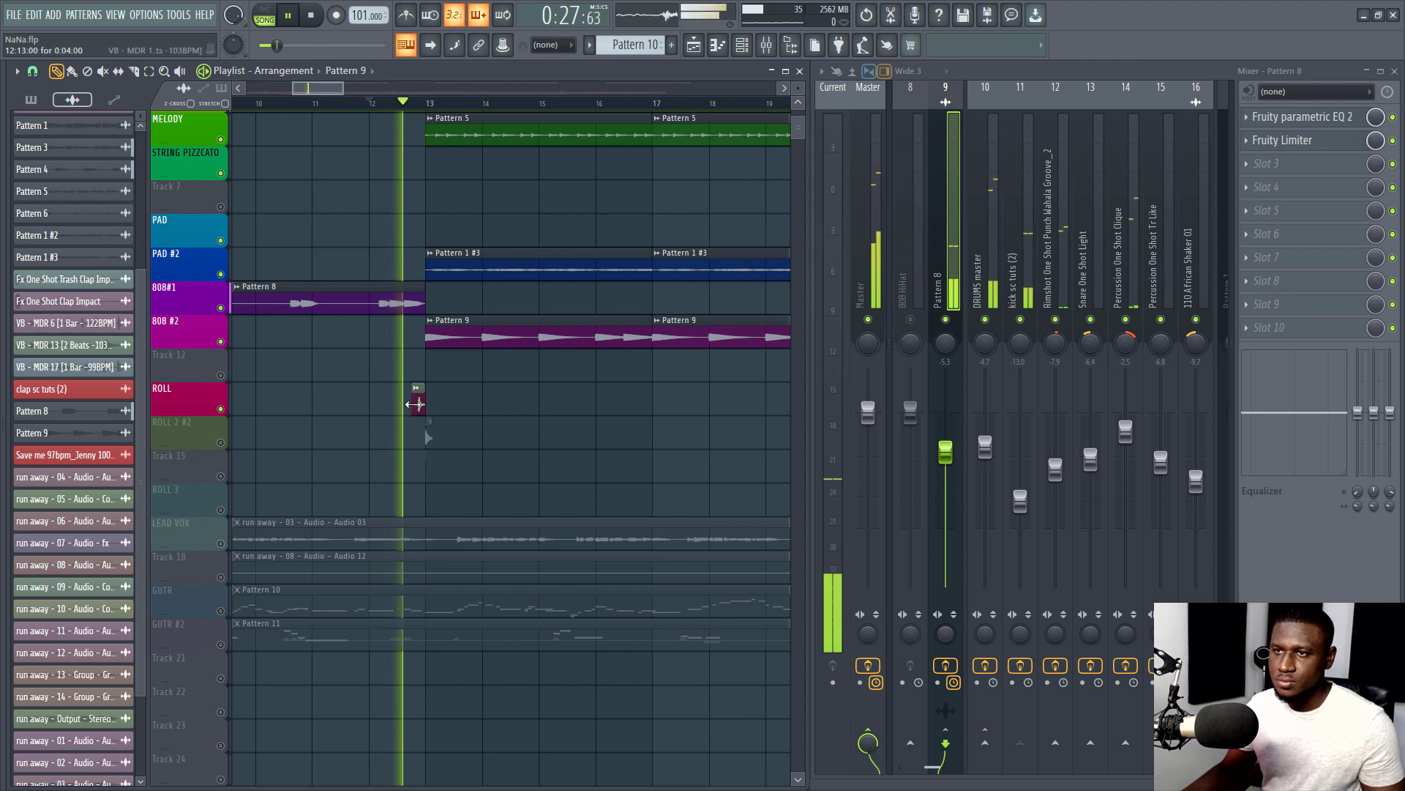
Open the ROLL clip's sample settings to select its mixer track 27, close them after listening and stop playback
double_click(415, 403)
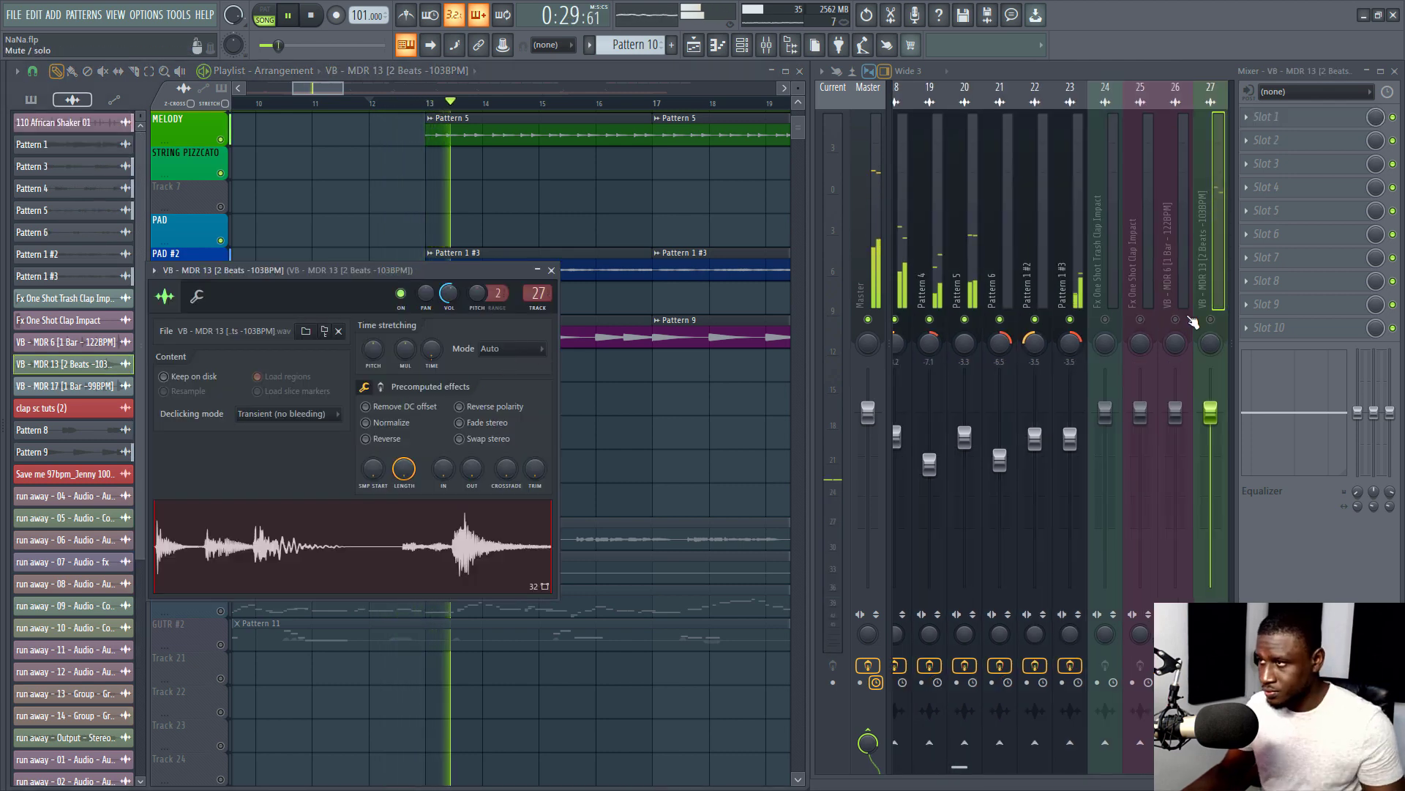
scroll(1118, 250, "down", 3)
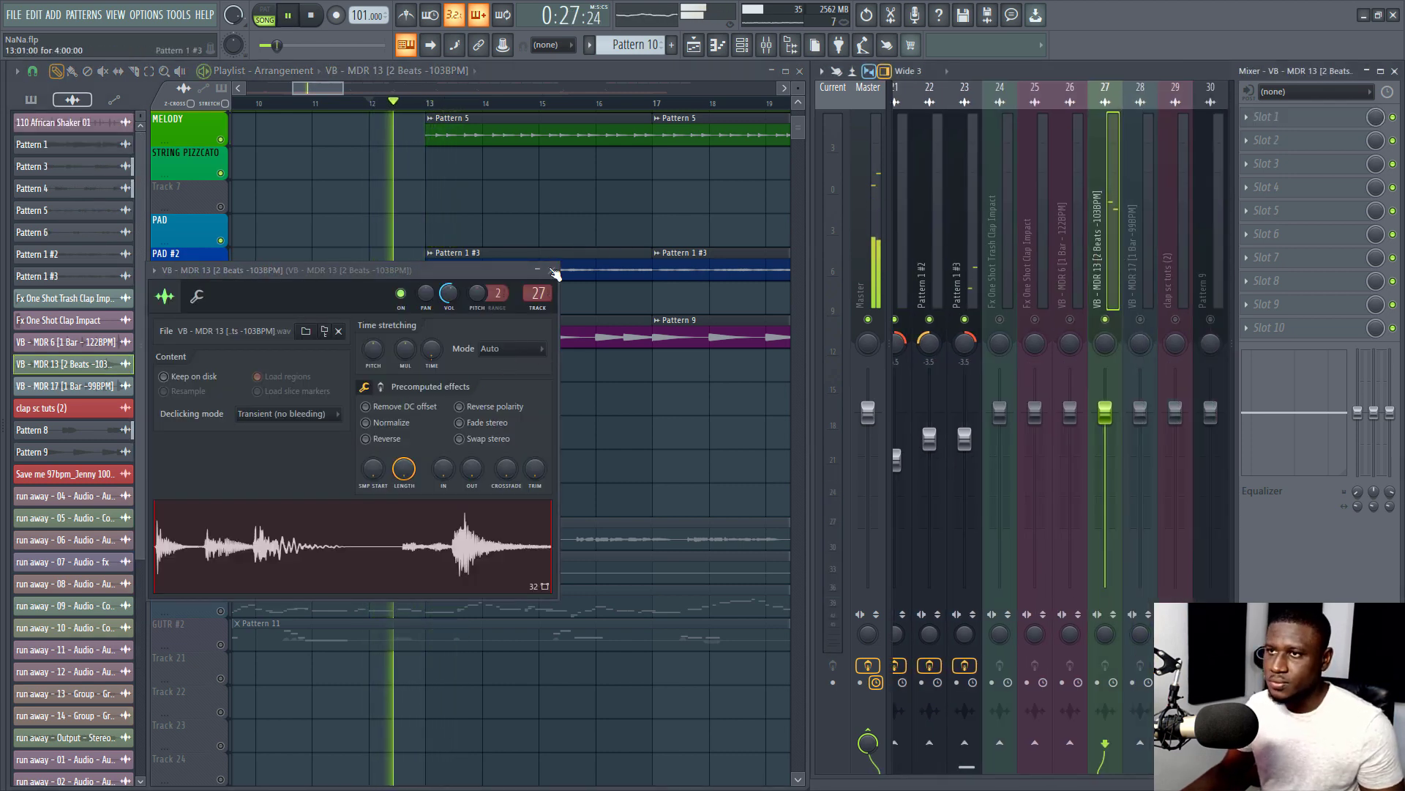
left_click(552, 270)
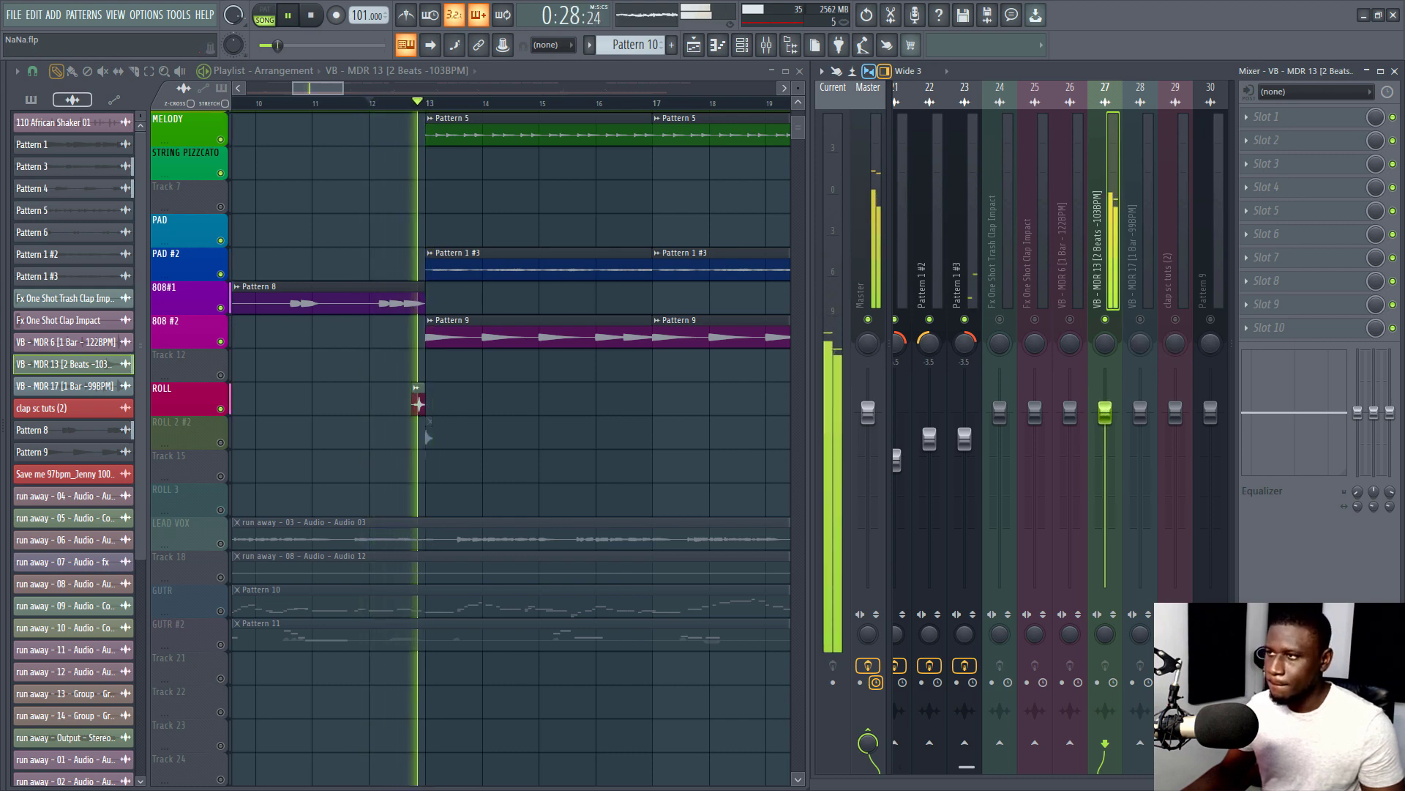
key("space")
Add Fruity Parametric EQ 2 to the VB - MDR 13 track and high-pass the roll's low end with band 1
left_click(1276, 169)
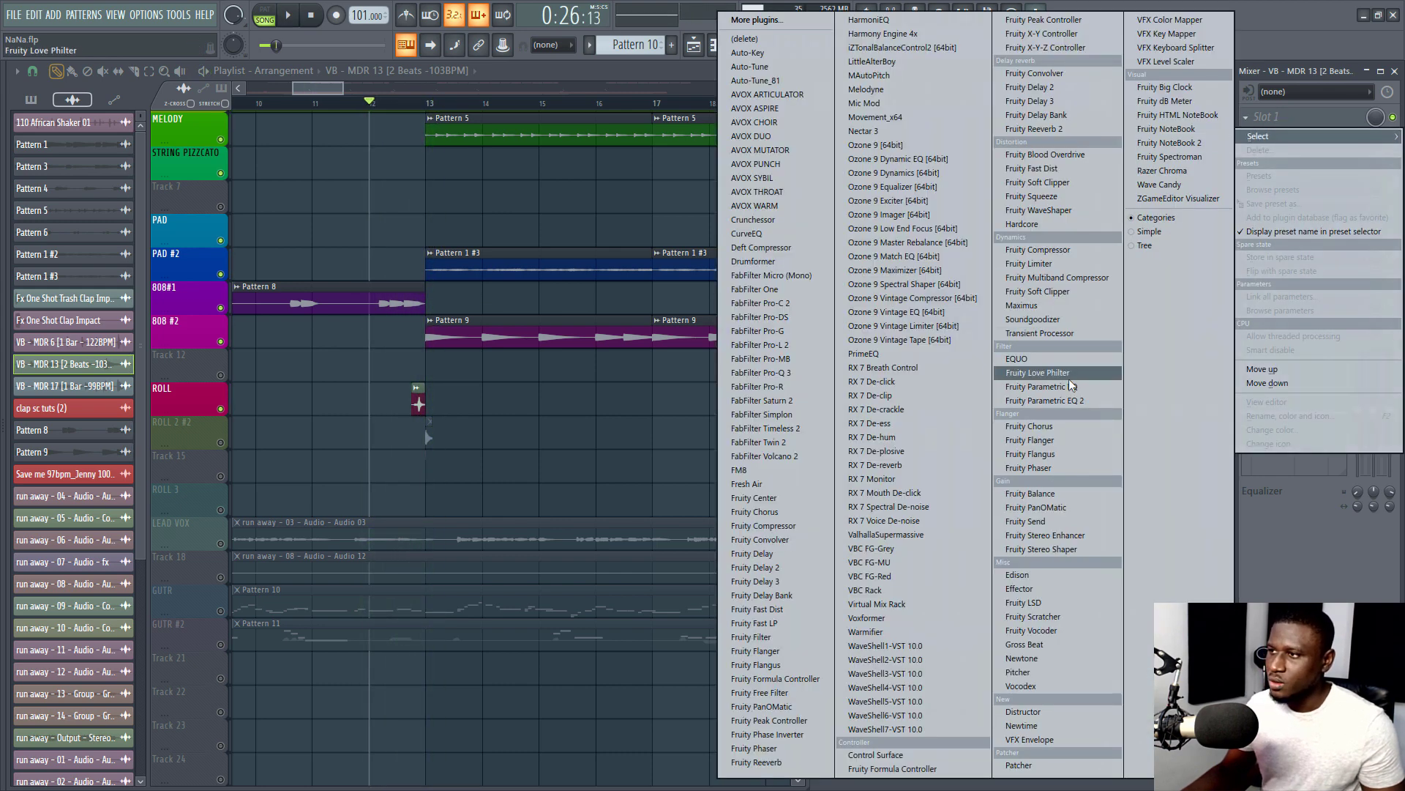
left_click(1057, 400)
key("space")
left_click_drag(210, 369, 242, 432)
key("space")
Lower the VB - MDR 13 track volume to -9.8 dB, replay the roll and close the EQ
left_click_drag(1106, 412, 1107, 441)
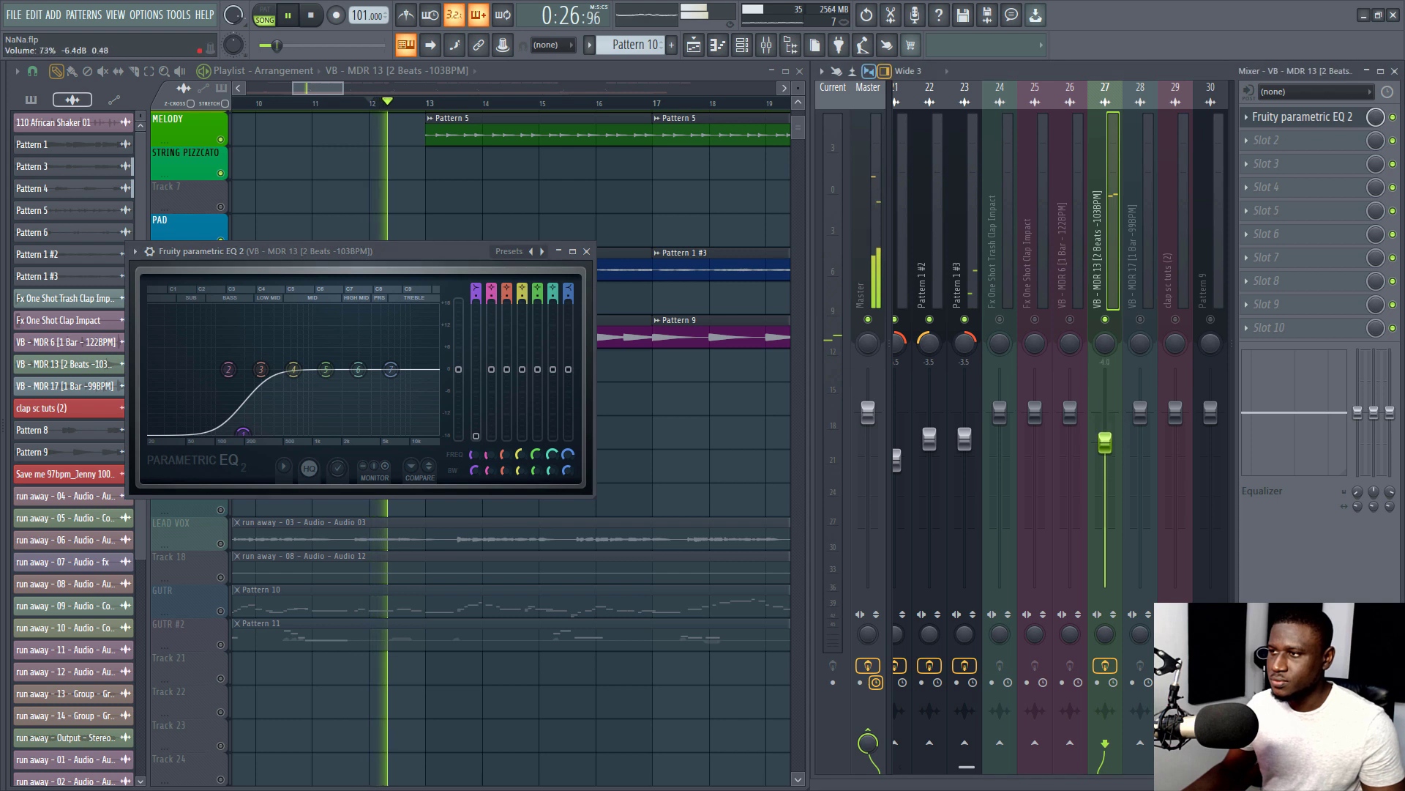
left_click_drag(1111, 500, 1110, 487)
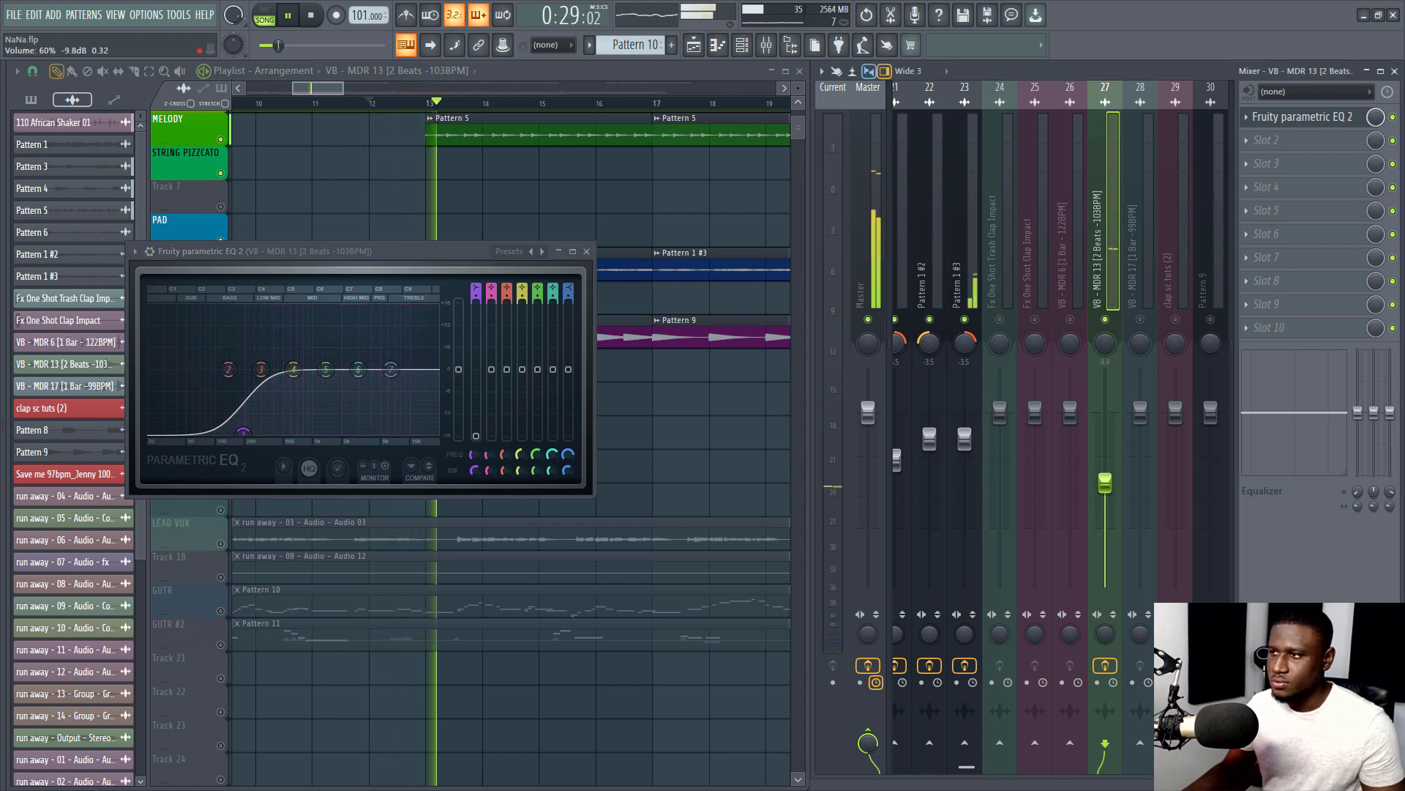
key("space")
key("space")
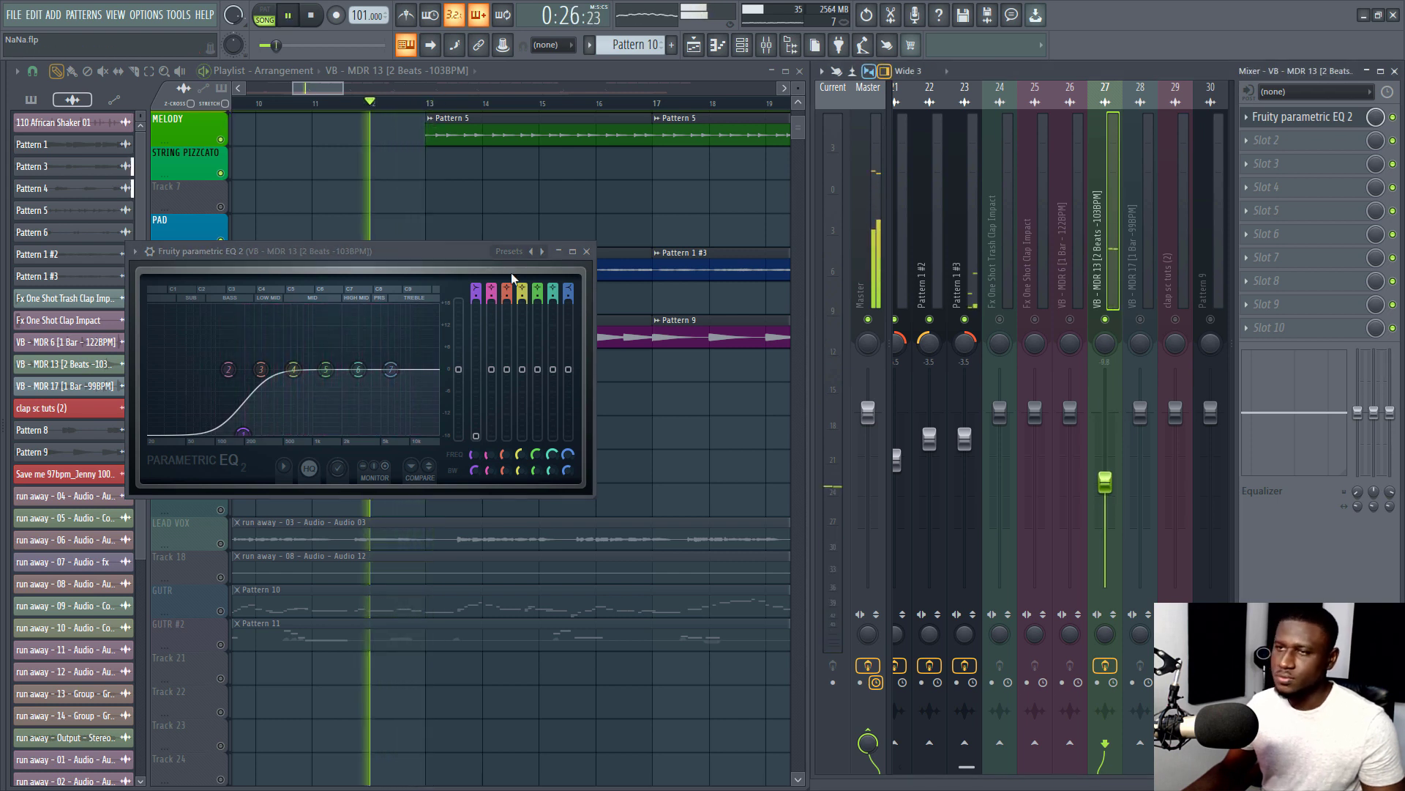
left_click(587, 253)
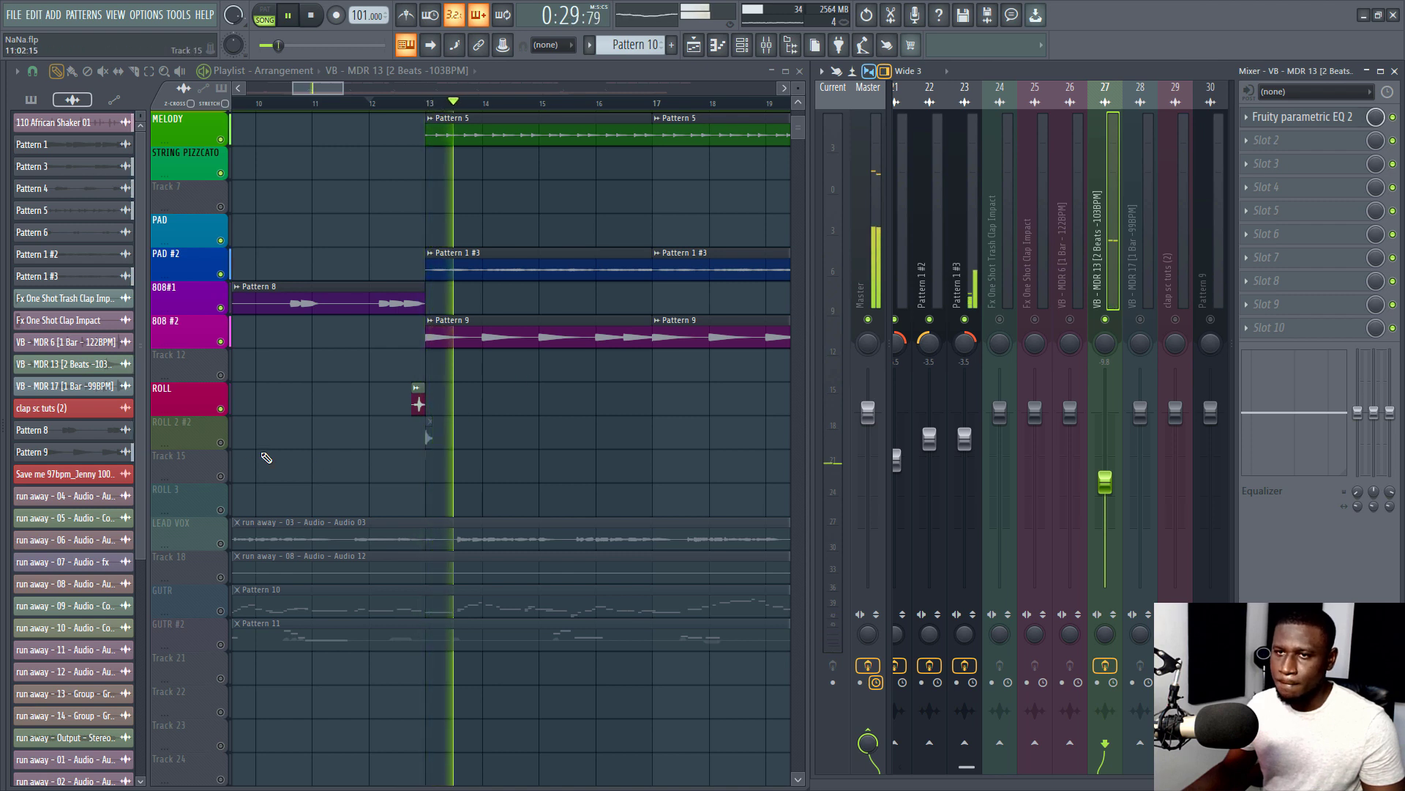
Unmute ROLL 2 #2, open its clip to select mixer track 28 and lower that track's volume to about -7.1 dB
left_click(220, 442)
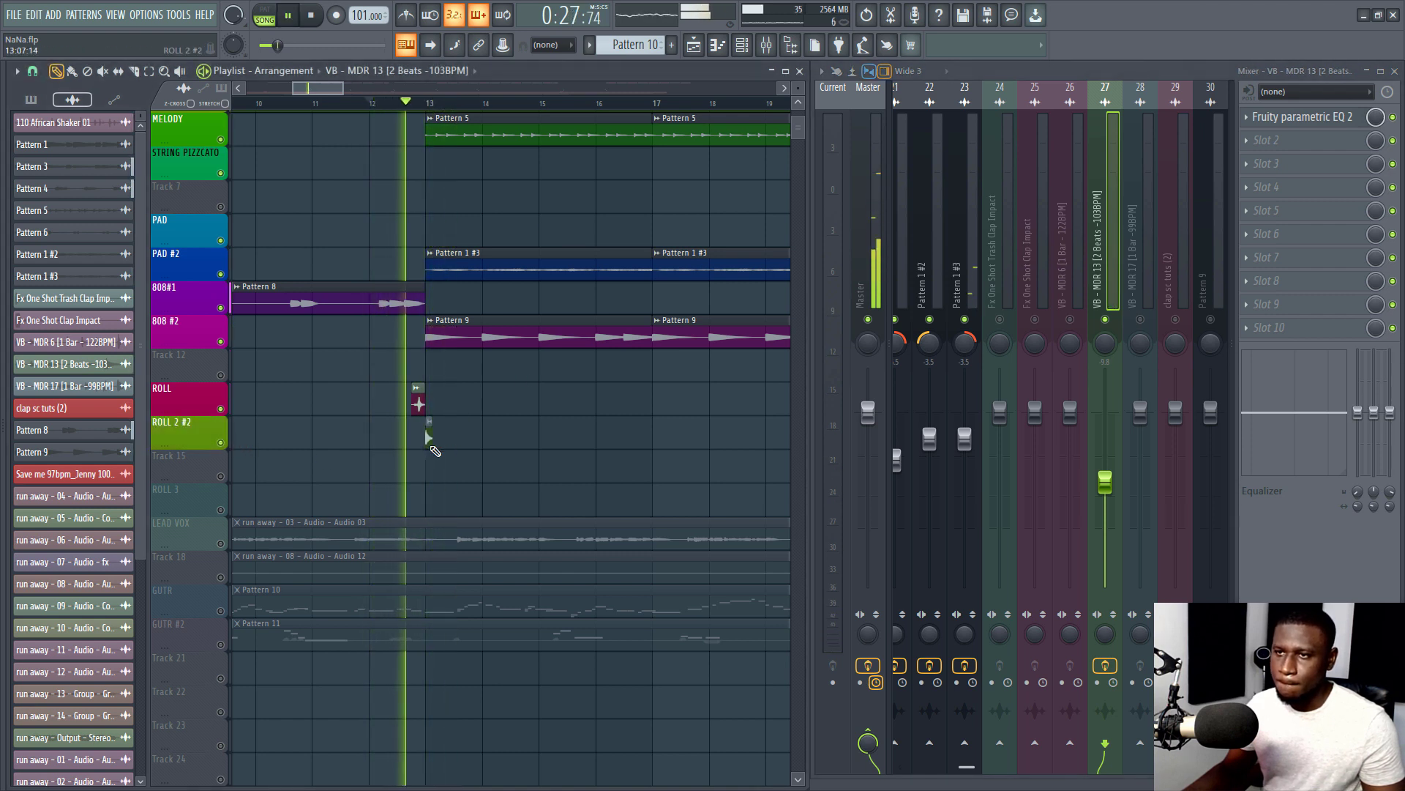
double_click(430, 439)
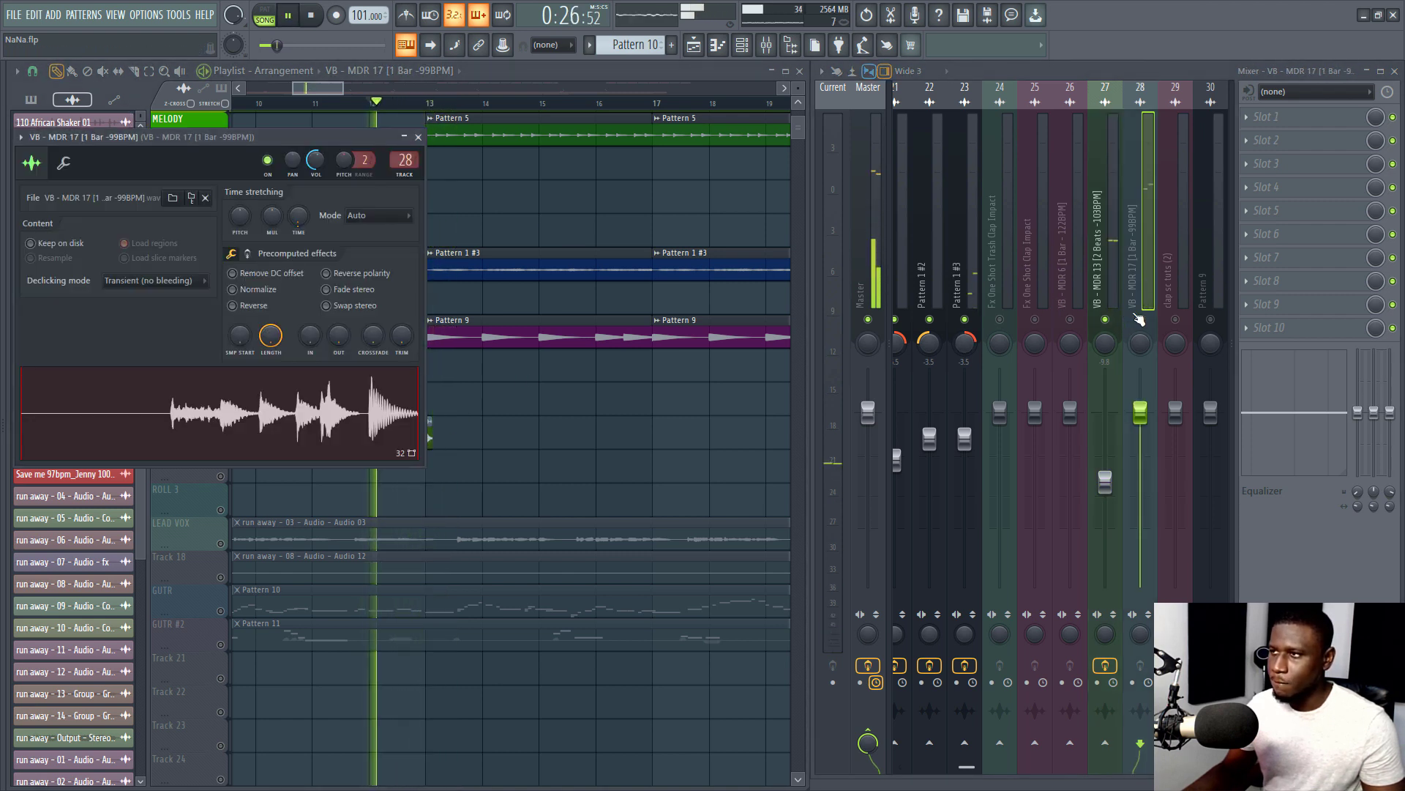
left_click_drag(1140, 444, 1140, 465)
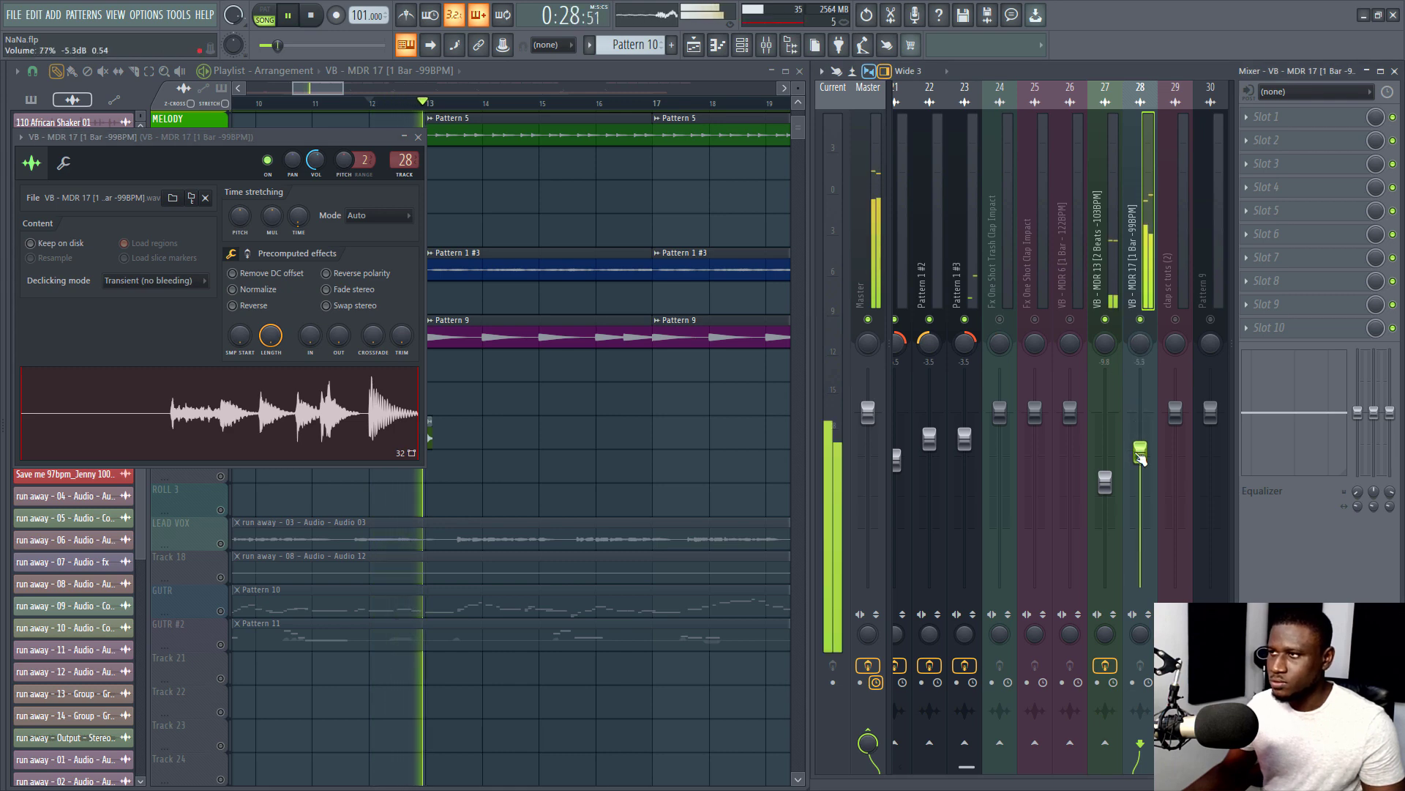
Add Fruity Parametric EQ 2 to the VB - MDR 17 track, high-pass its lows with band 1, audition it and close the EQ
left_click(1278, 118)
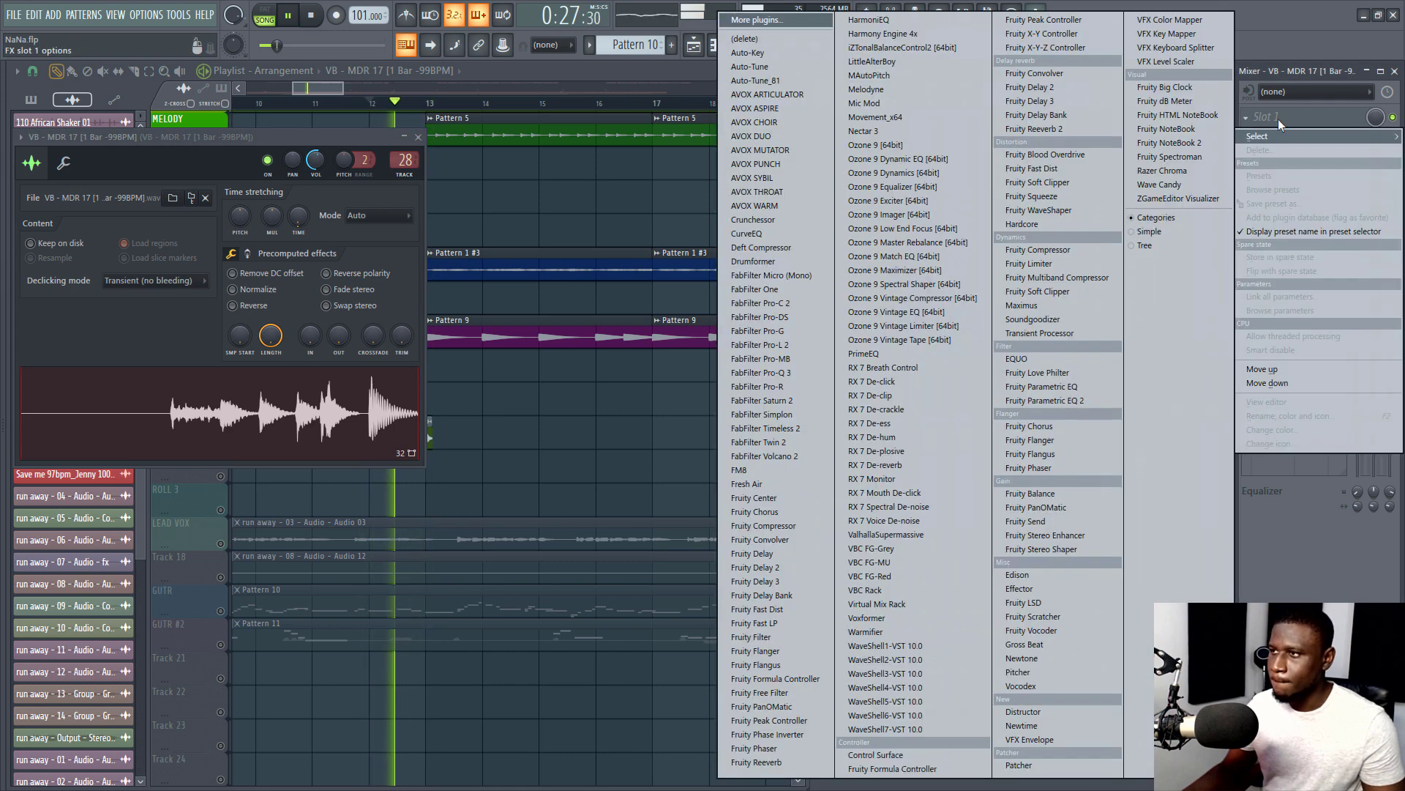
left_click(1043, 399)
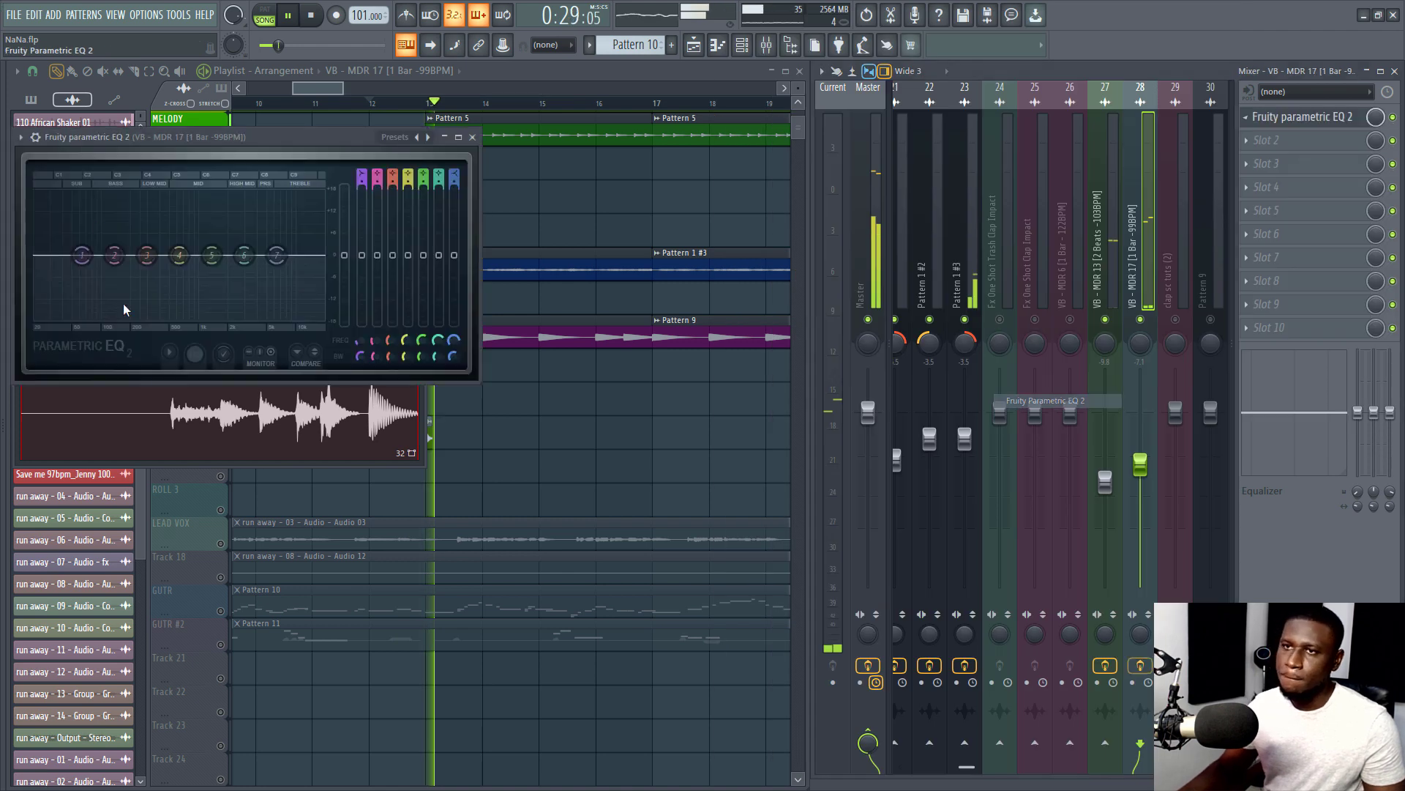
left_click_drag(135, 317, 179, 318)
key("space")
key("space")
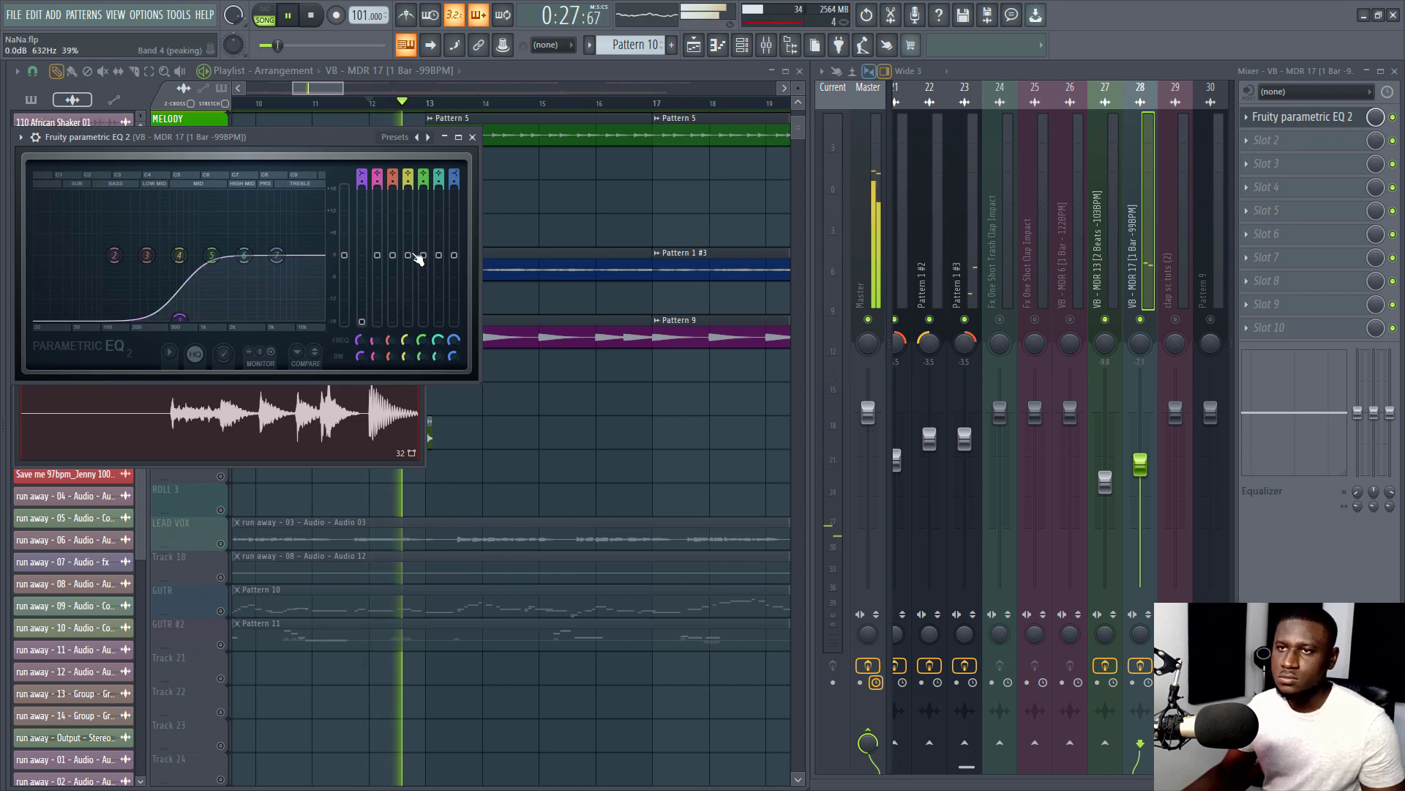
key("space")
left_click(472, 136)
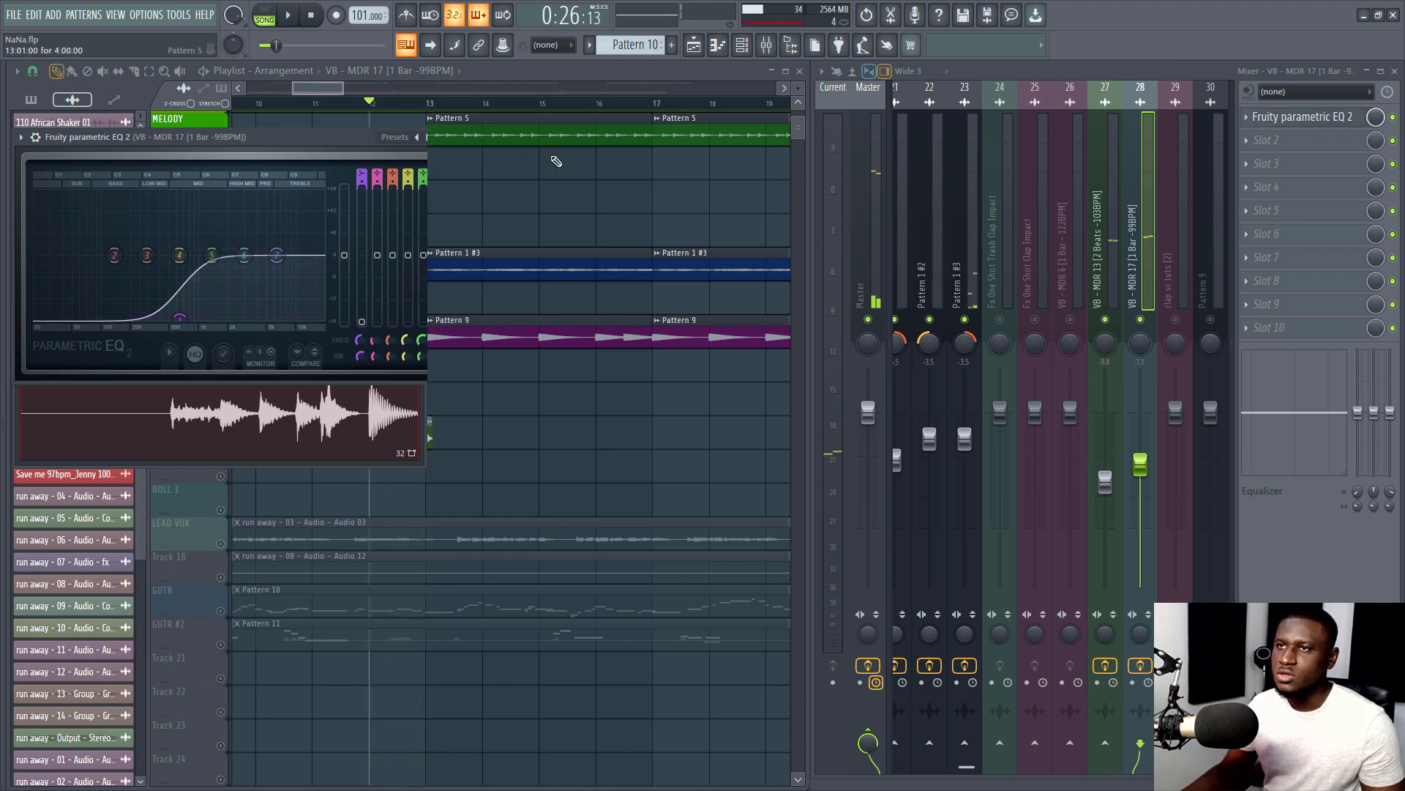
Add Fruity Reeverb 2 to slot 2 of the VB - MDR 17 track with a 70% wet level, and play the section
left_click(1313, 149)
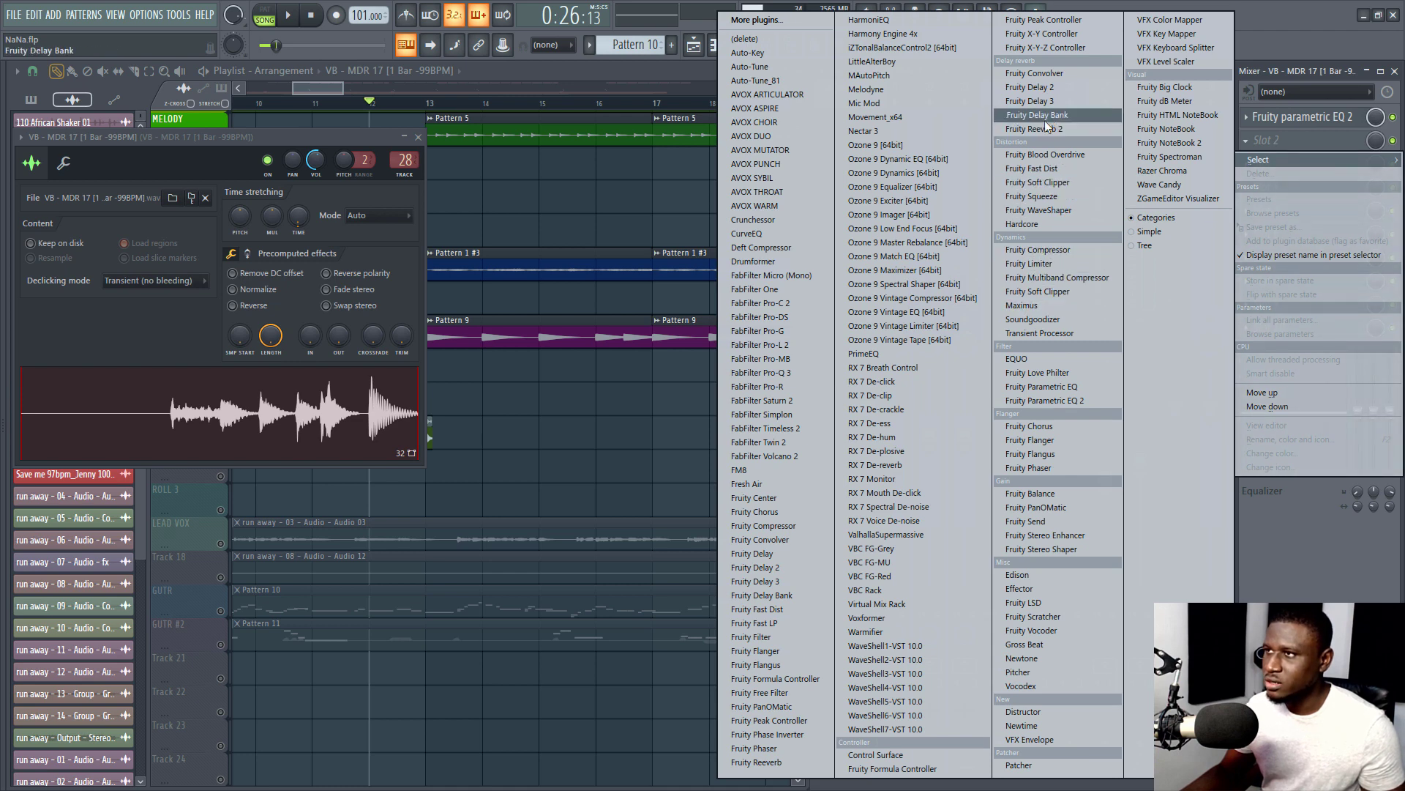
left_click(1032, 129)
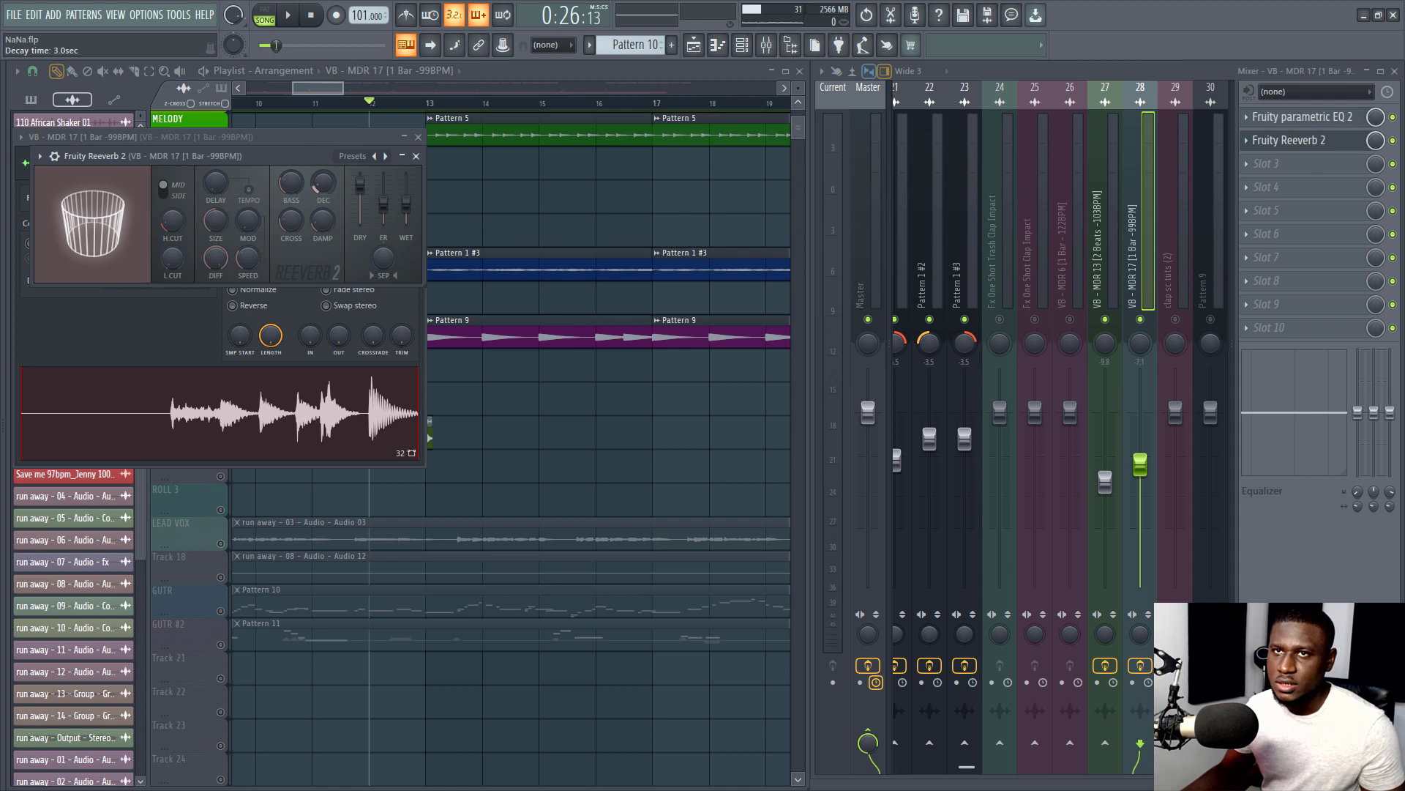
left_click_drag(283, 160, 431, 213)
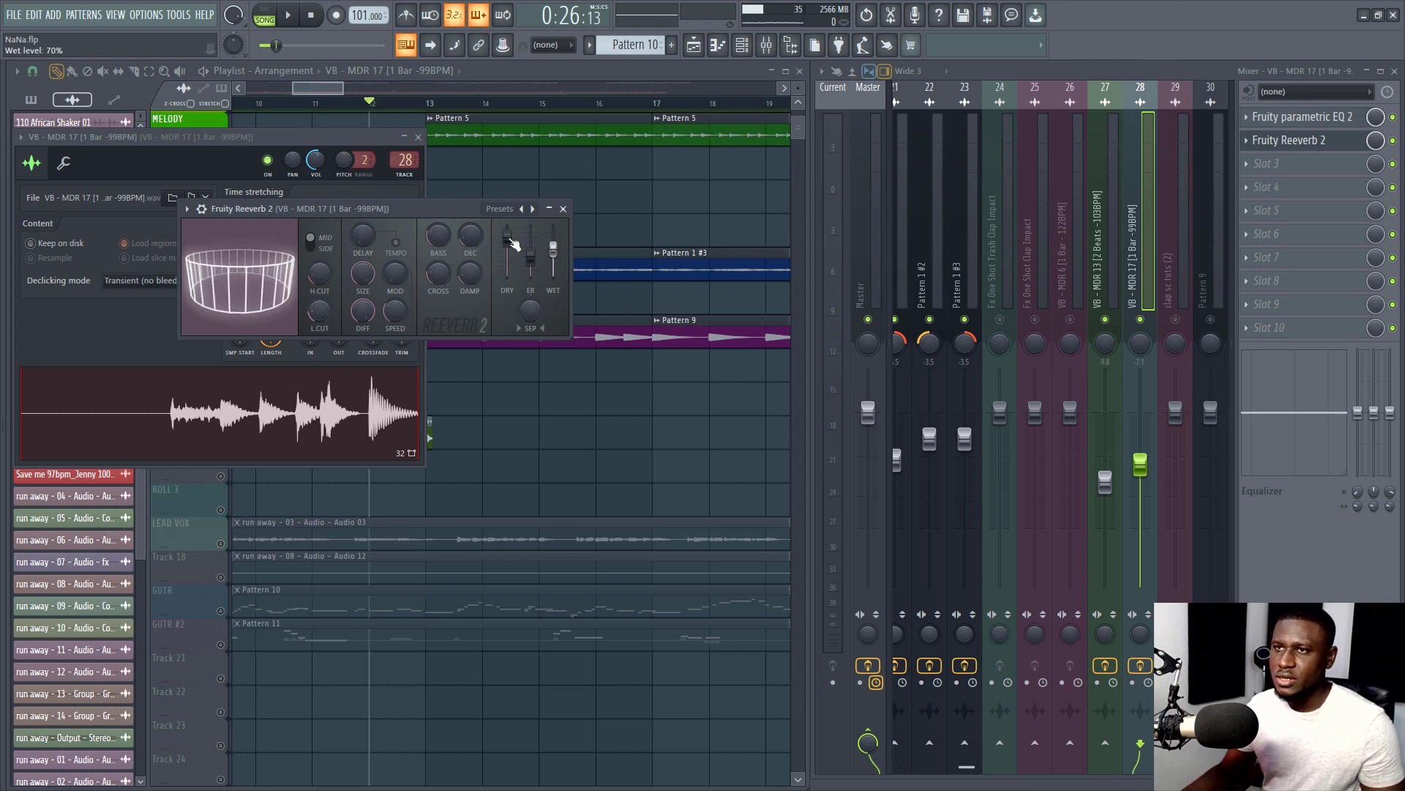
left_click(418, 137)
key("space")
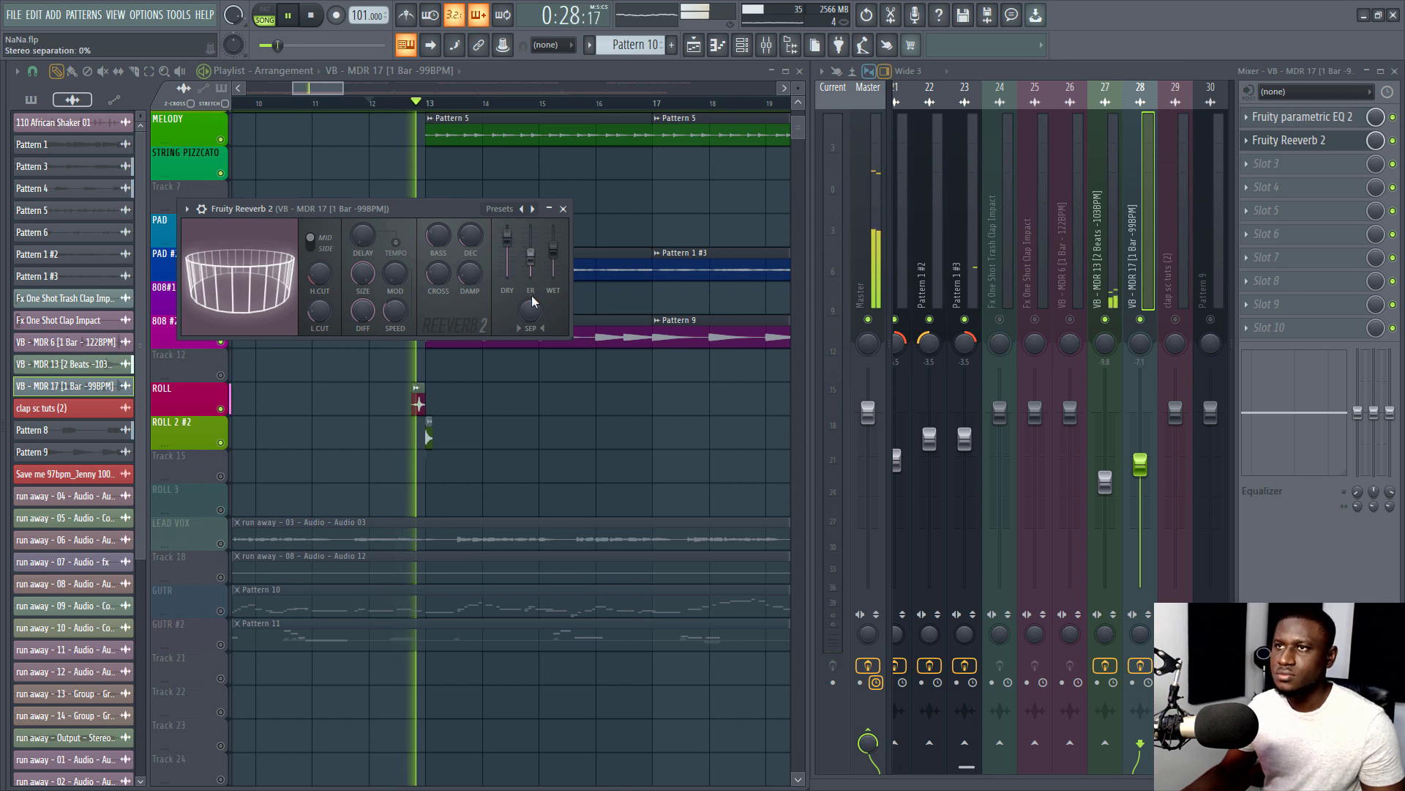
Close the Fruity Reeverb 2 window and audition the roll transition into bar 13
key("space")
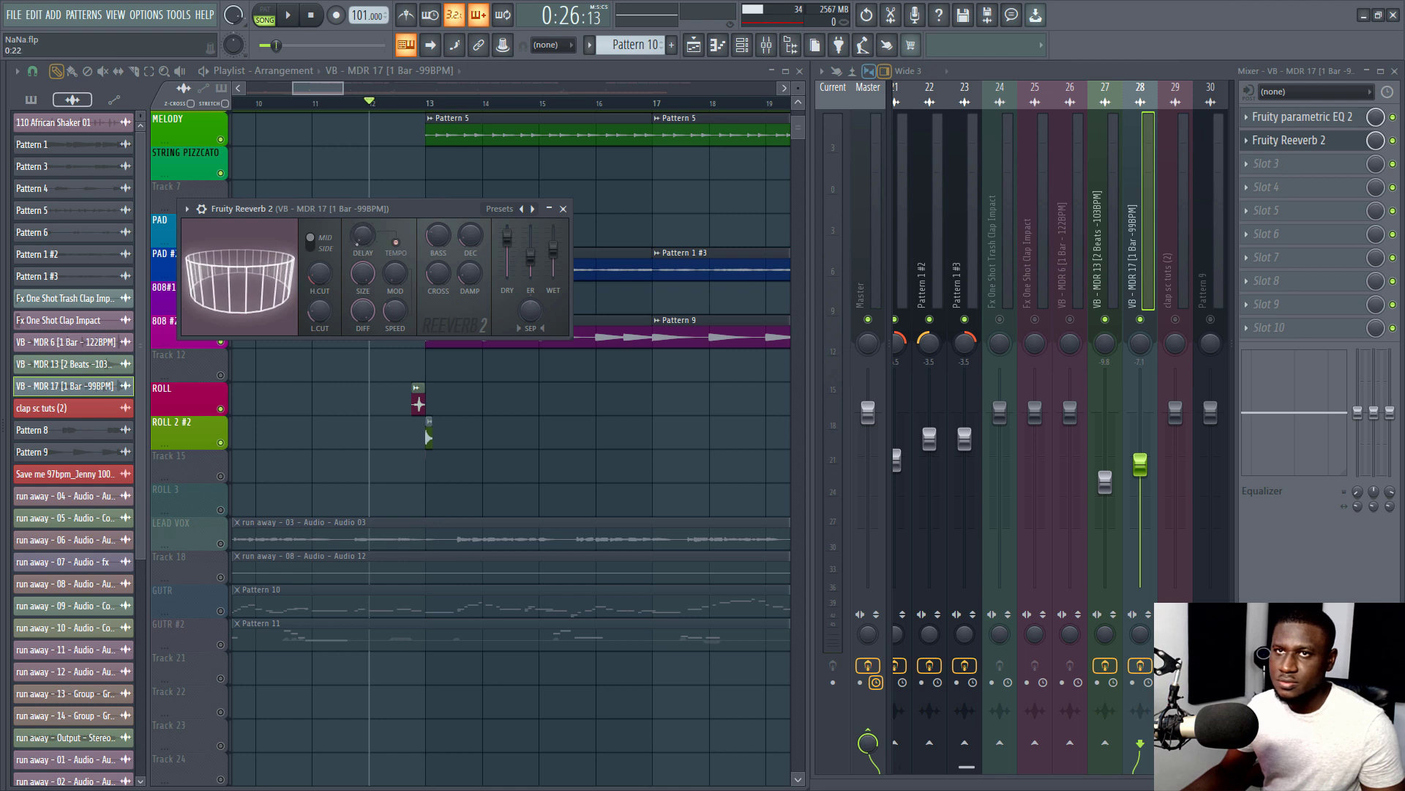
key("space")
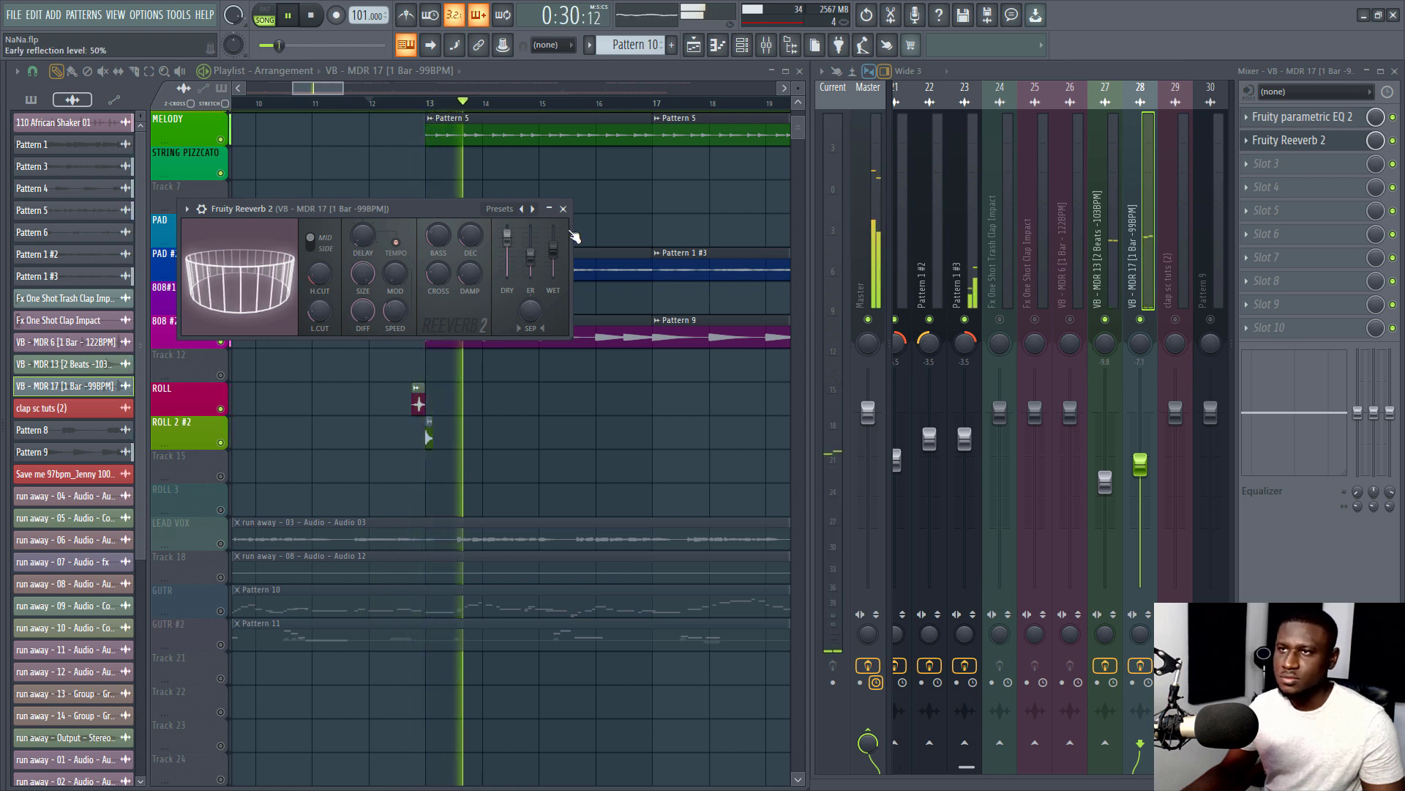
left_click(563, 209)
key("space")
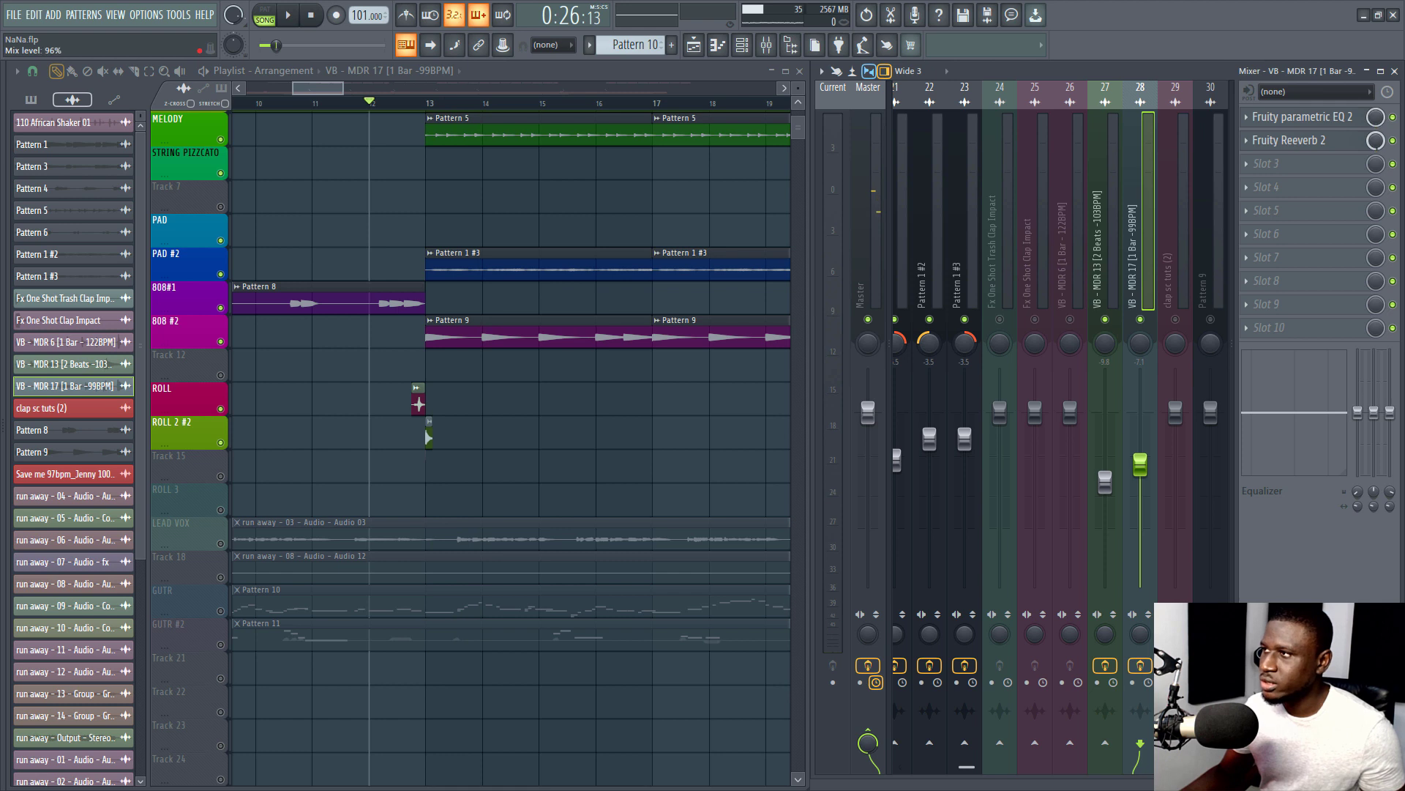
key("space")
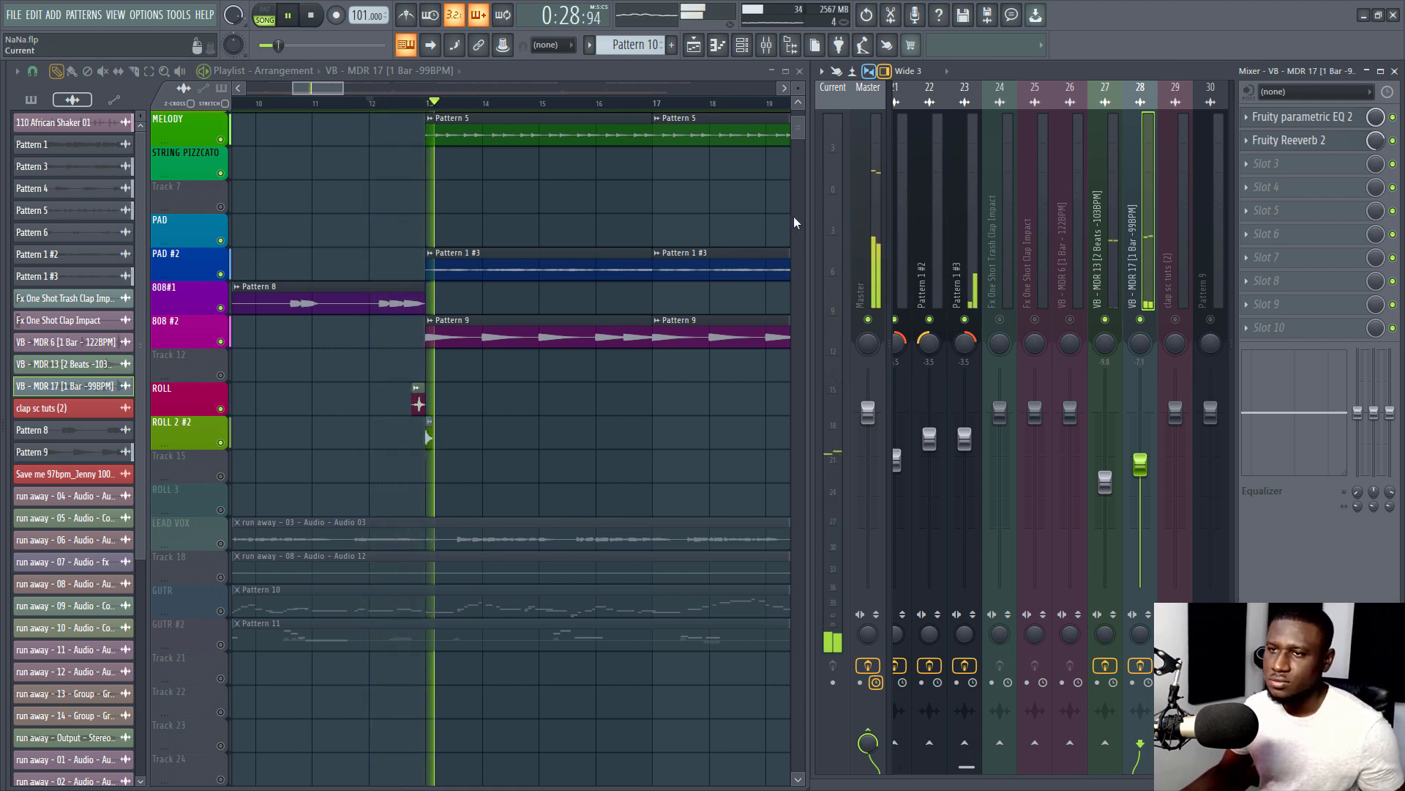
scroll(488, 535, "down", 1)
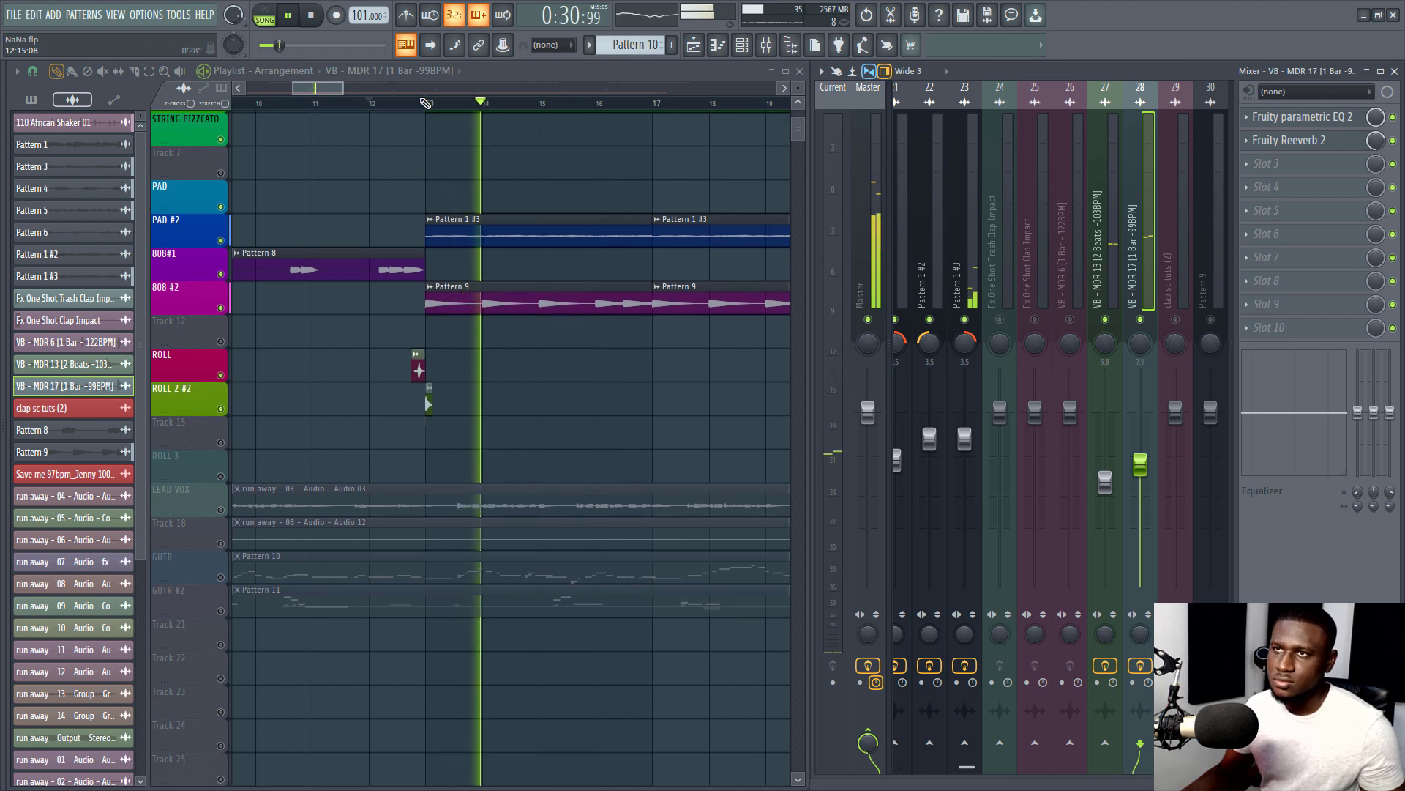
scroll(426, 105, "down", 3)
scroll(426, 105, "down", 4)
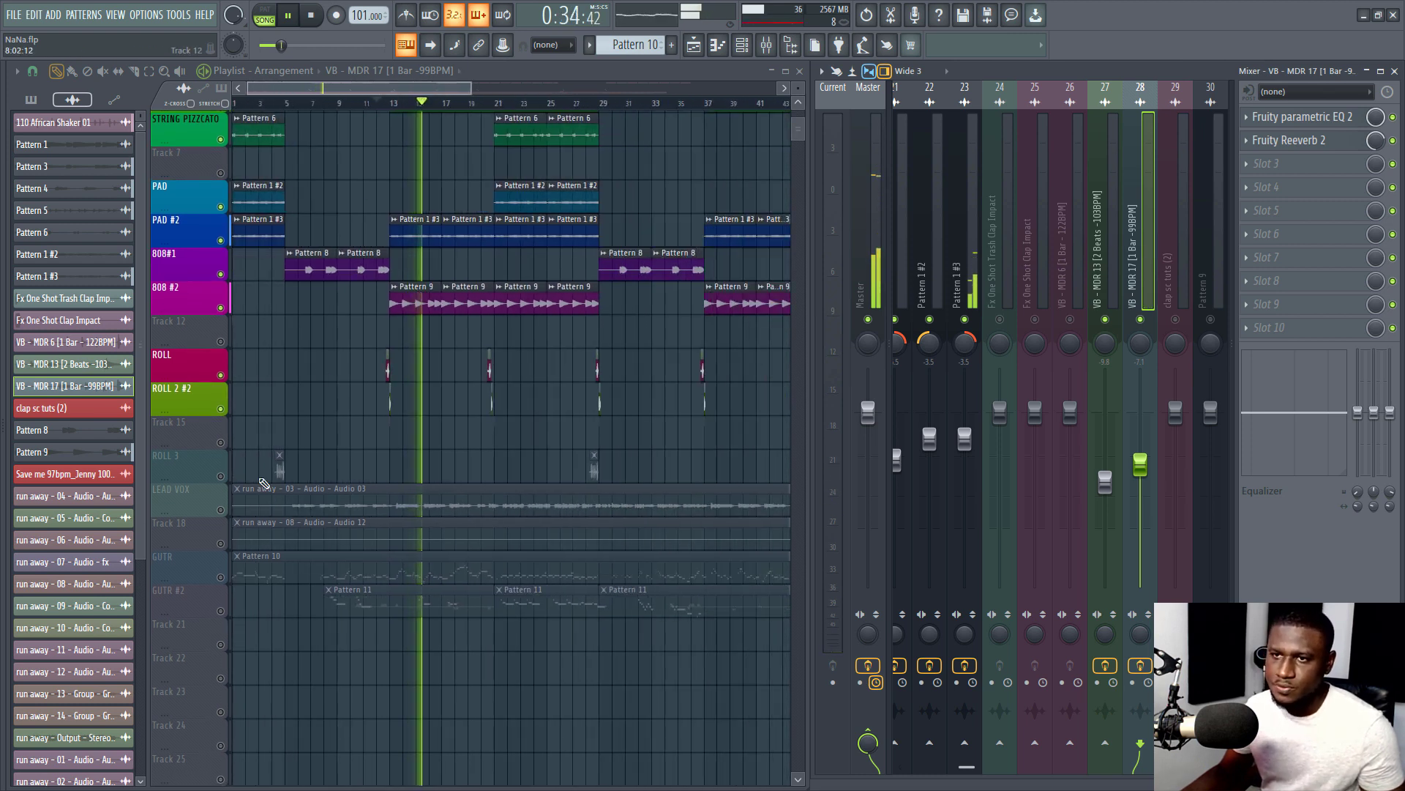
key("space")
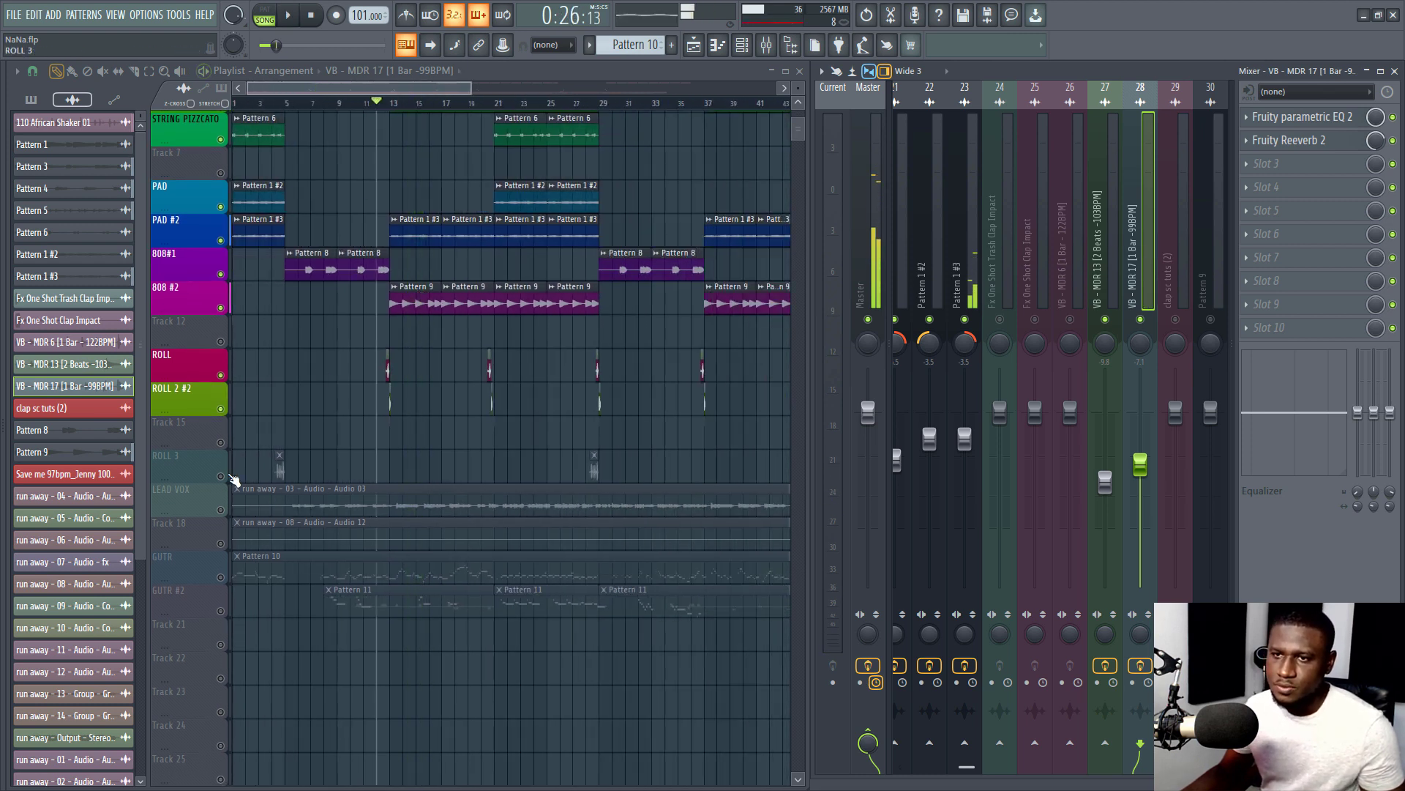
Unmute the ROLL 3 track and lower its VB - MDR 6 sample's mixer level to about -4.7 dB during playback
left_click(220, 475)
left_click(279, 105)
scroll(277, 104, "up", 5)
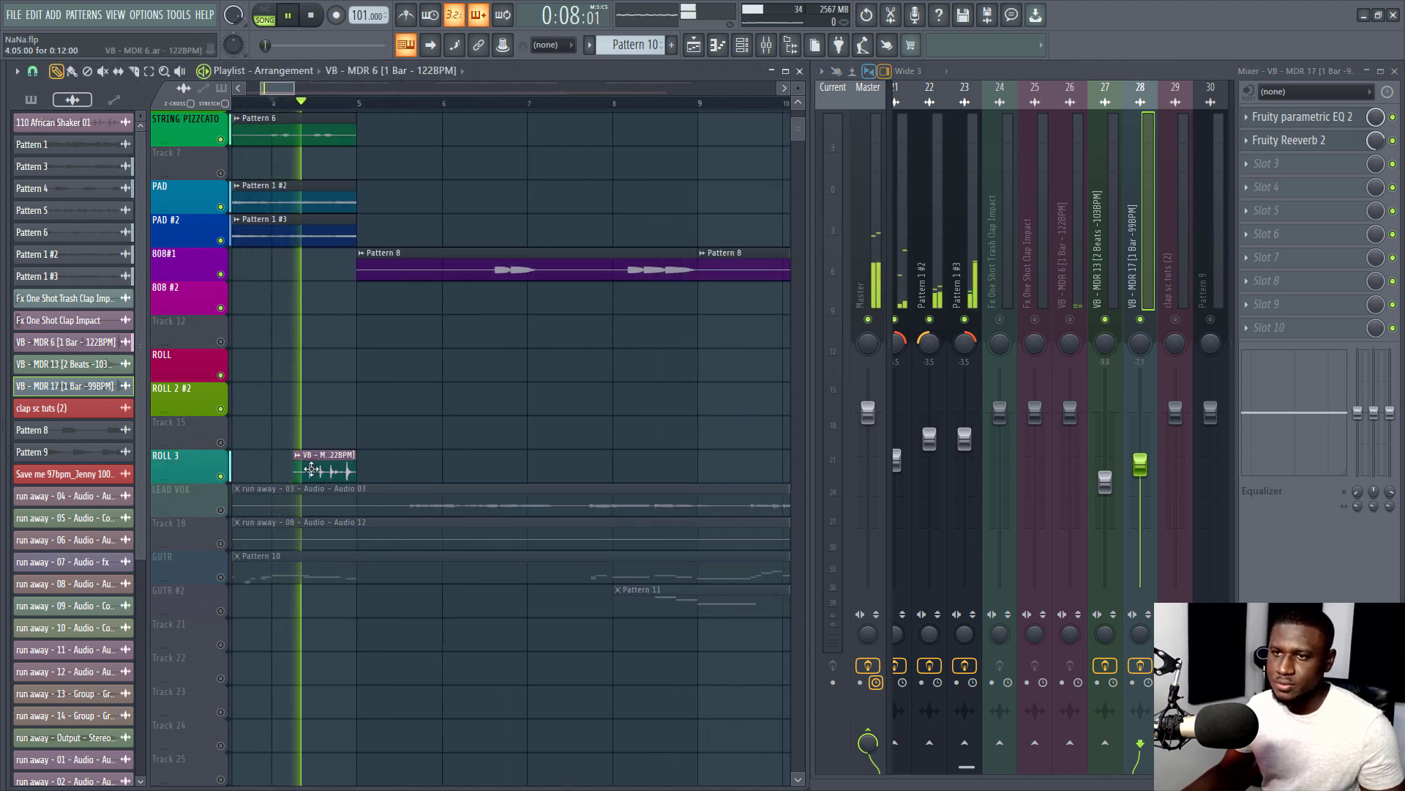
double_click(307, 467)
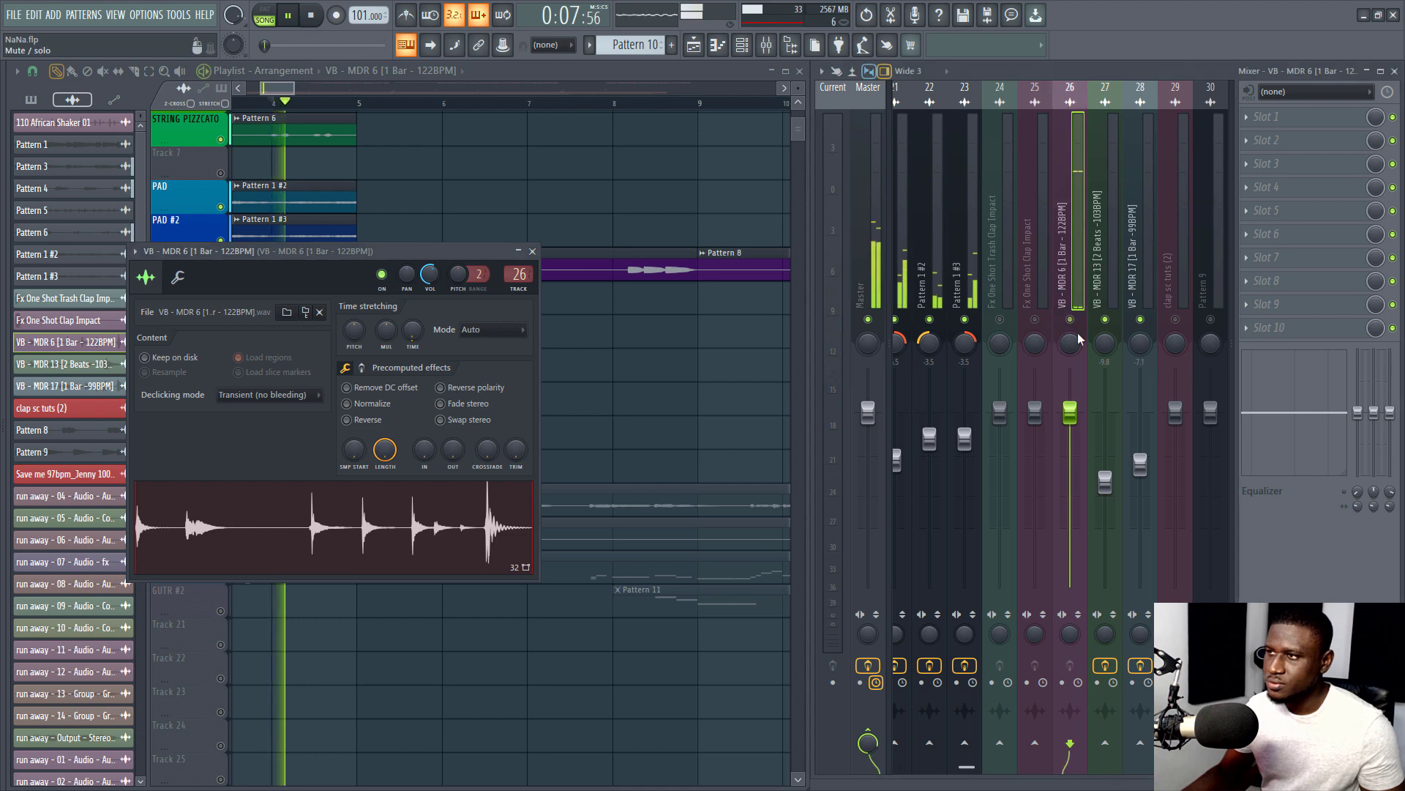
left_click_drag(1069, 412, 1070, 447)
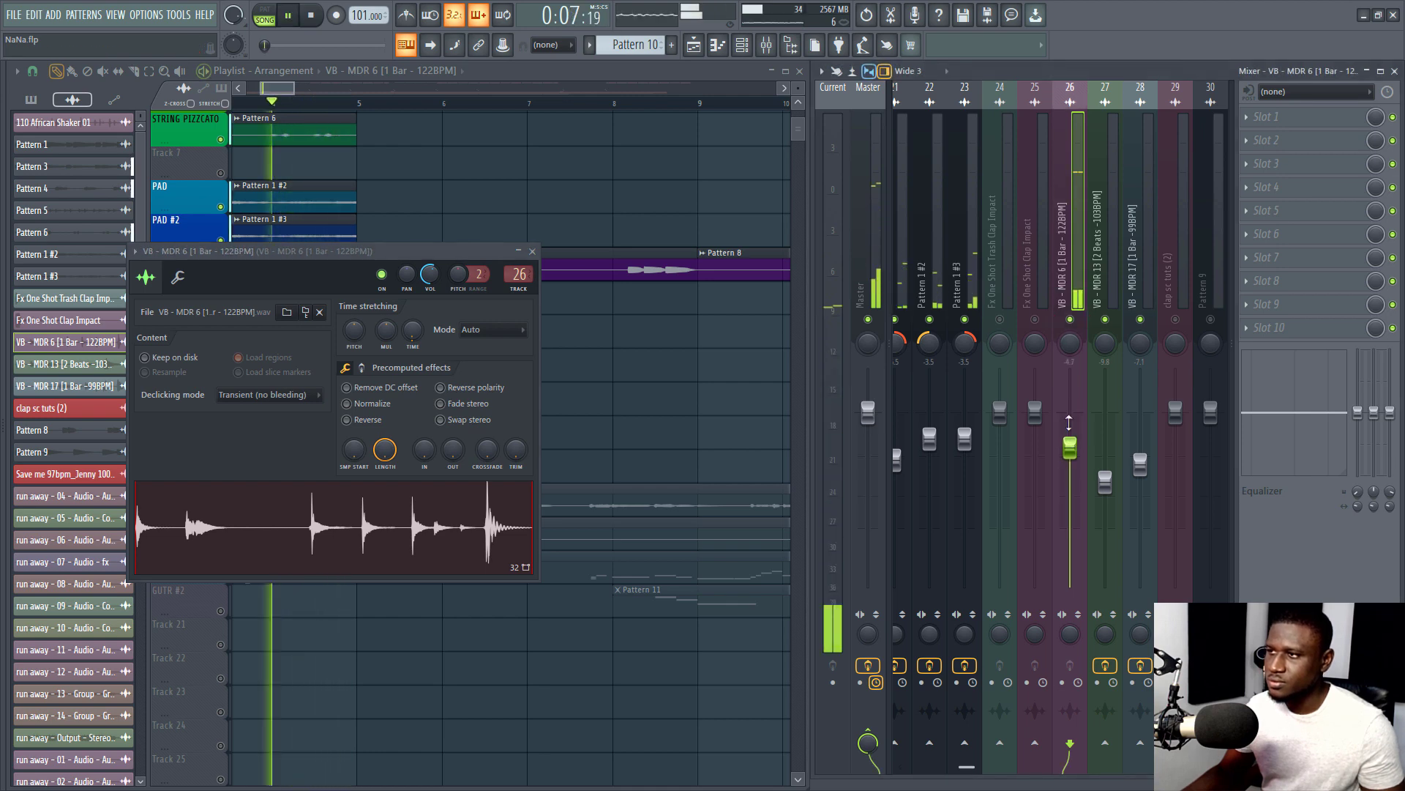
Add Fruity Parametric EQ 2 to the VB - MDR 6 mixer track and cut the lows with band 1
left_click(1266, 117)
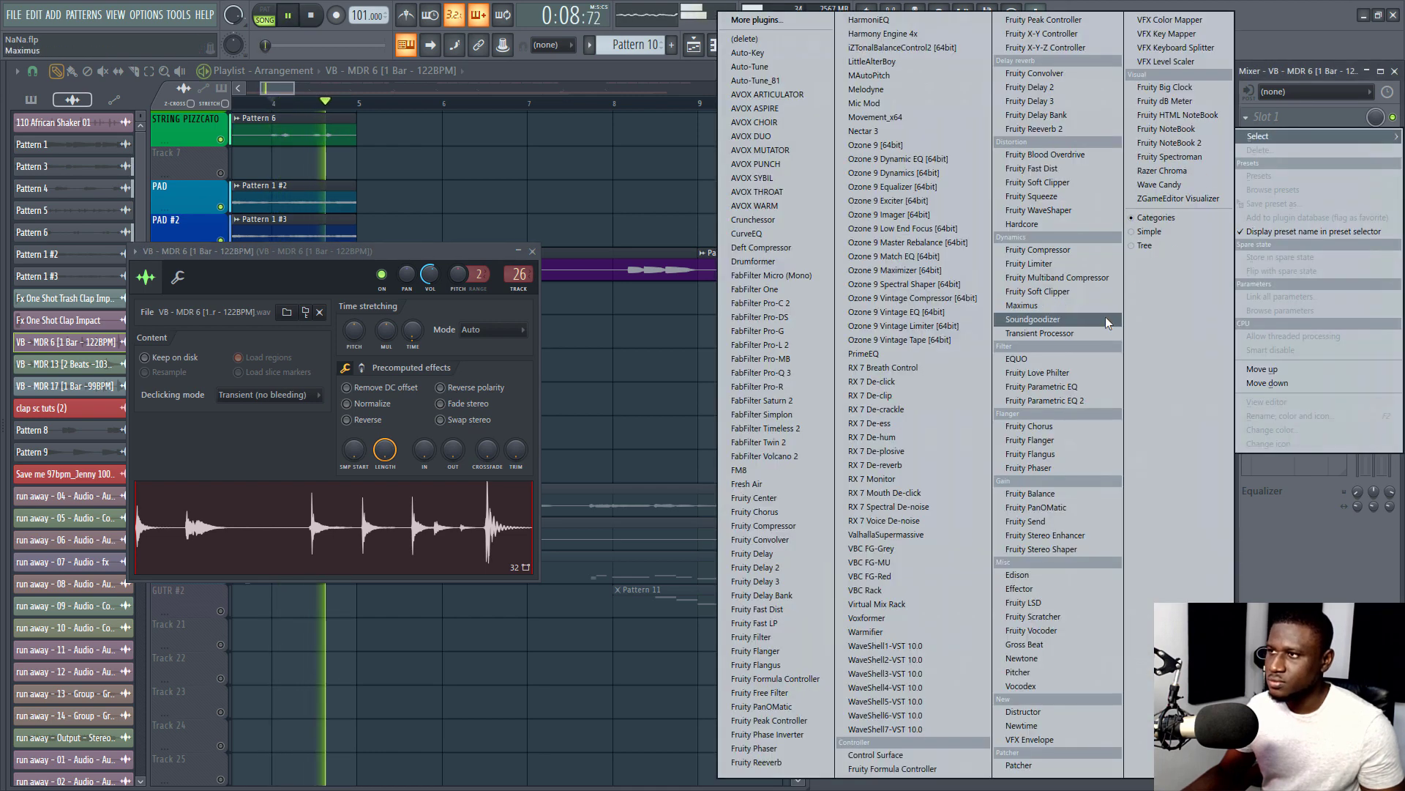
left_click(1073, 401)
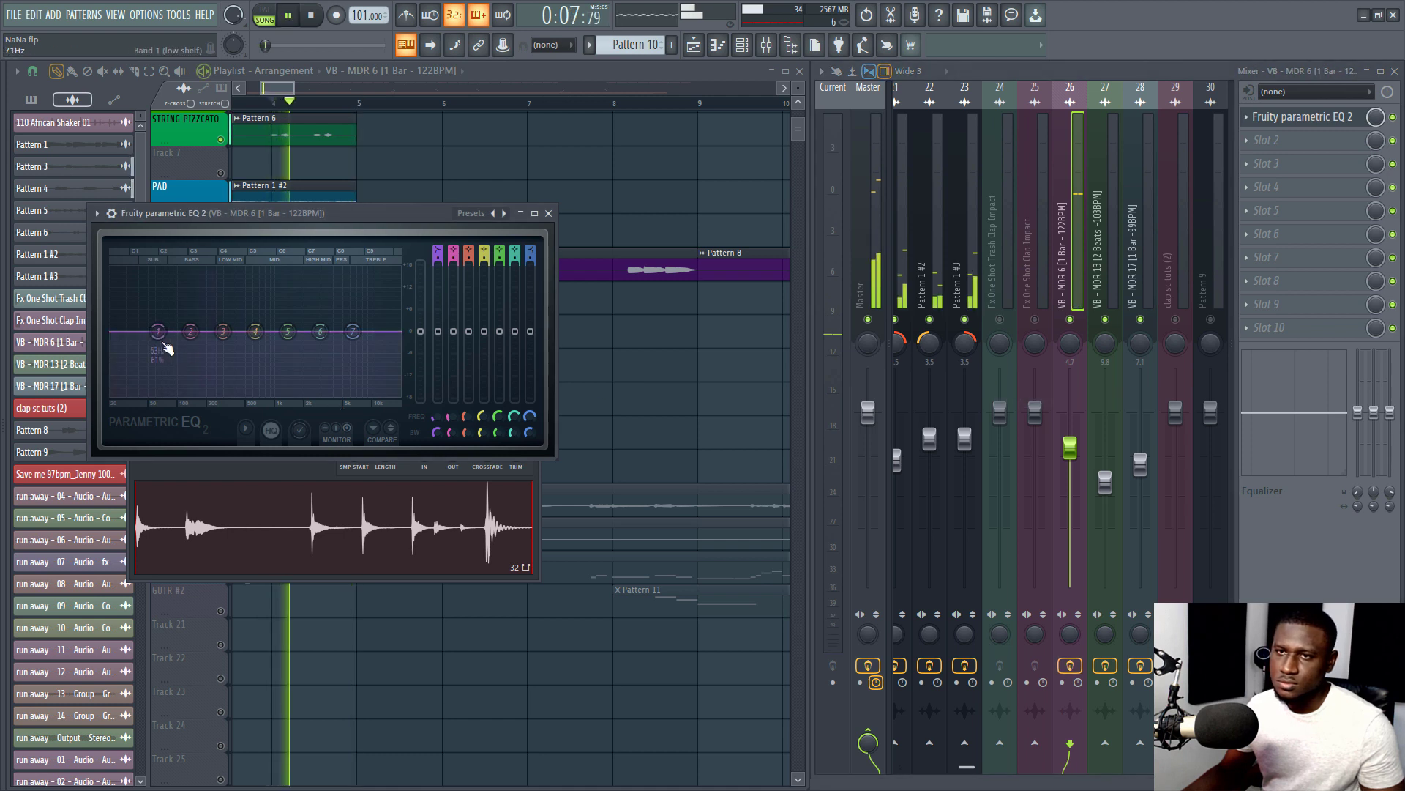
left_click_drag(157, 331, 190, 391)
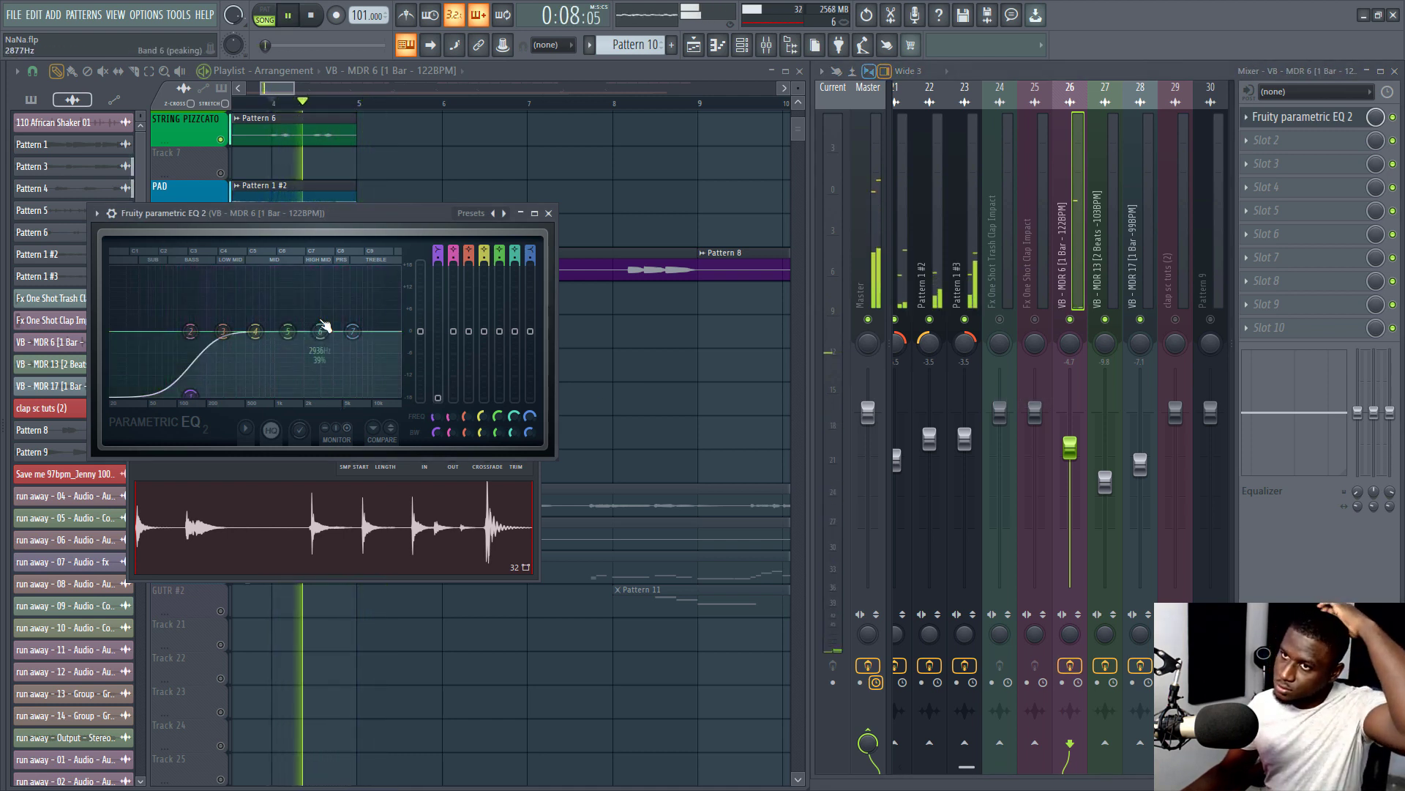
Play the arrangement from around bar 12 to review how the rolls sit with the drums, pads, melody and 808s
left_click_drag(293, 89, 305, 88)
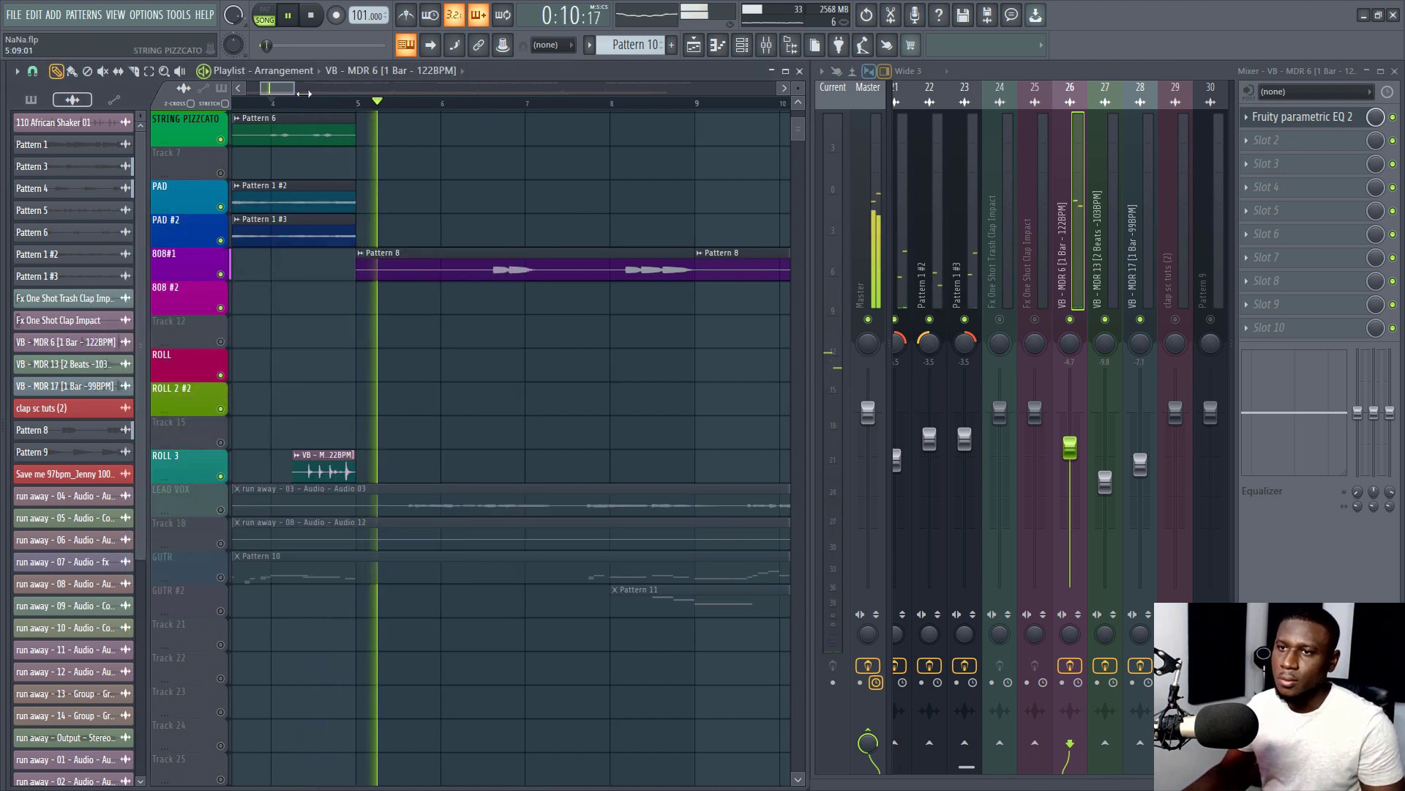
left_click(267, 102)
scroll(275, 103, "down", 1)
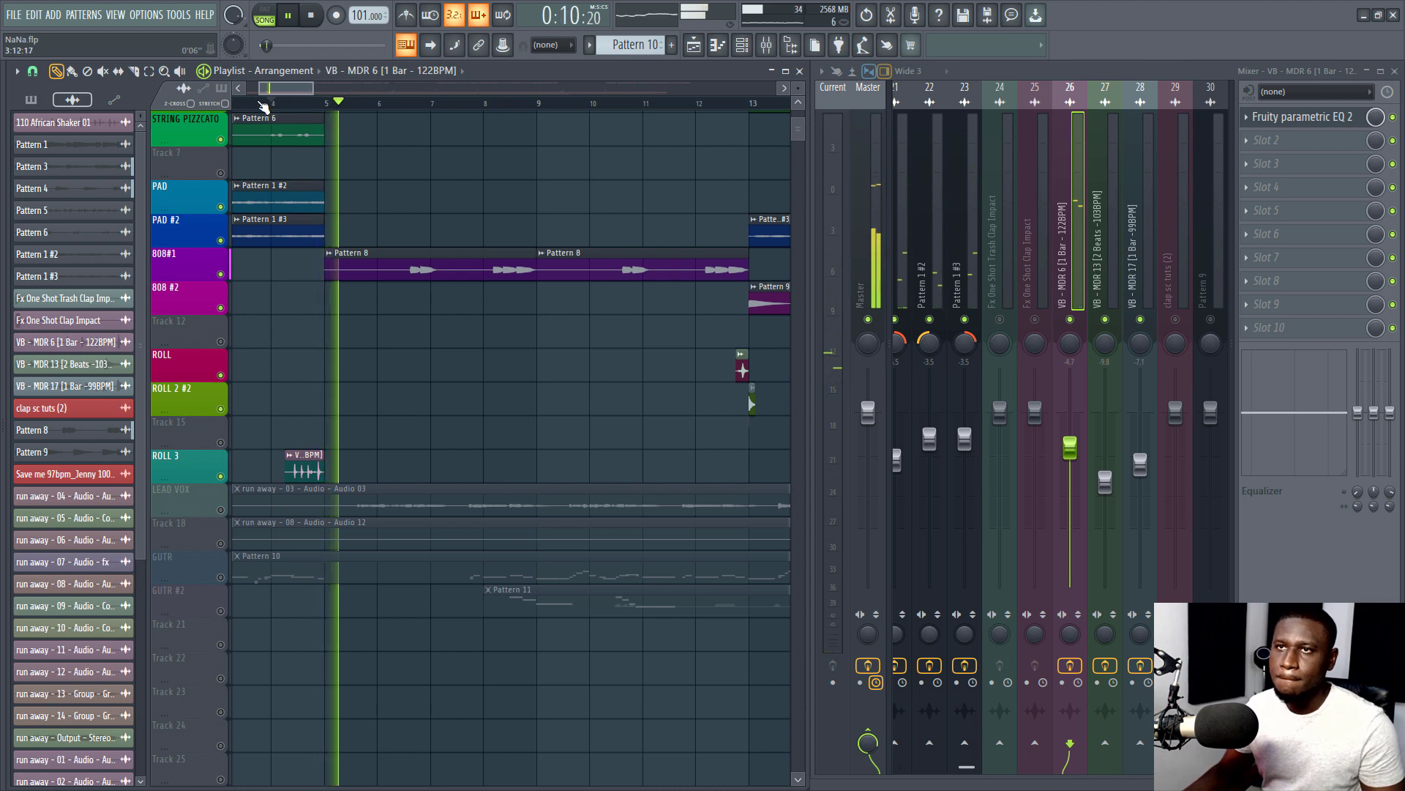
scroll(265, 106, "down", 1)
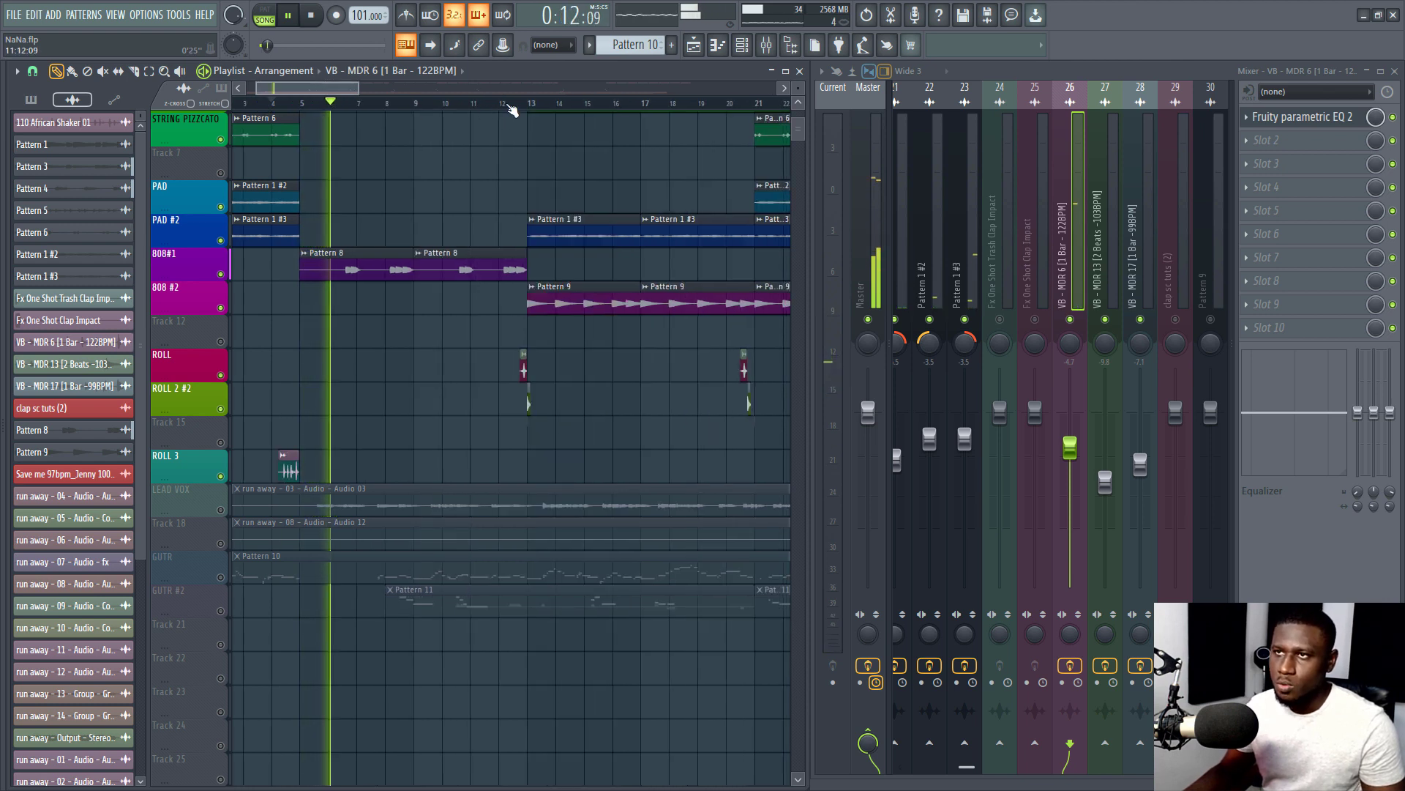
left_click(501, 105)
scroll(512, 109, "down", 2)
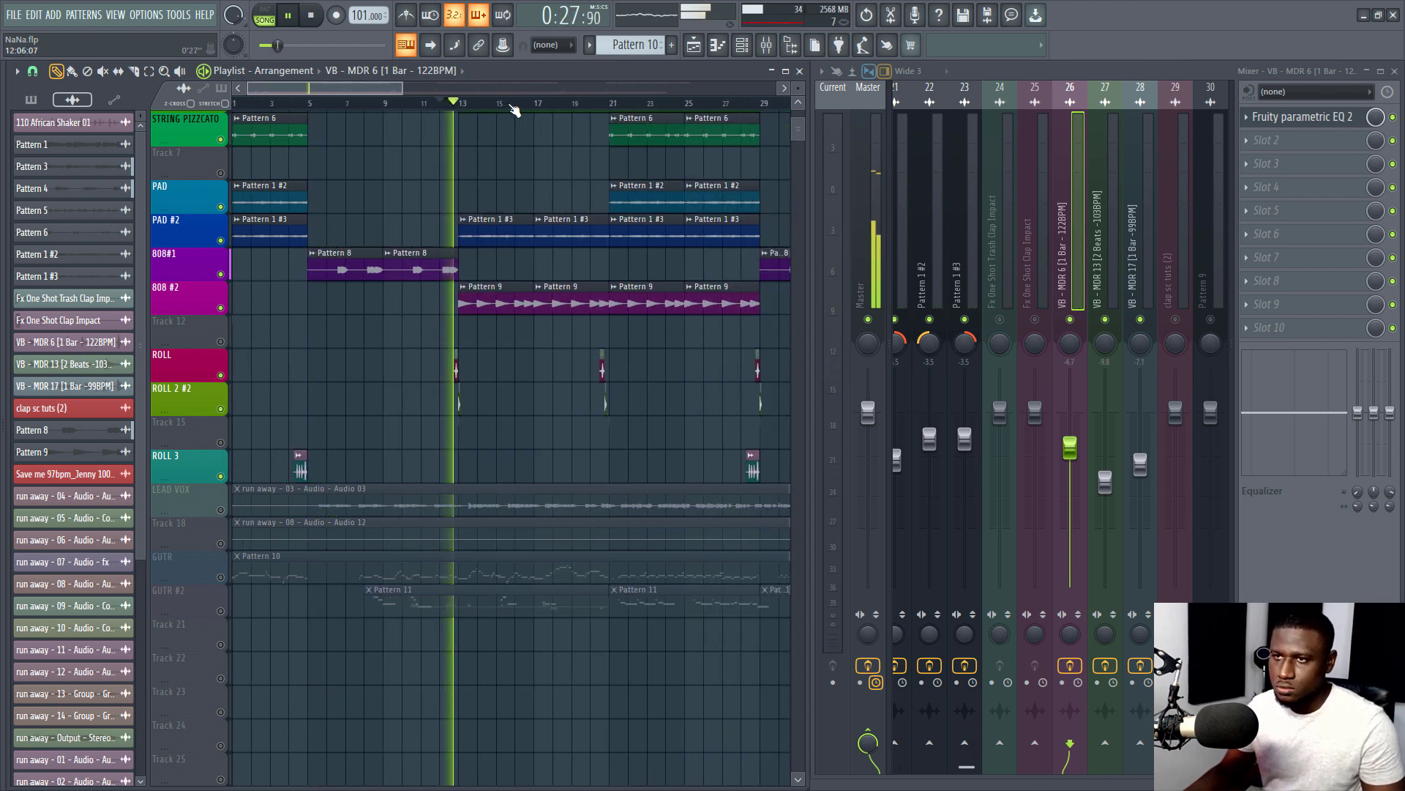
scroll(514, 109, "down", 1)
scroll(515, 110, "down", 1)
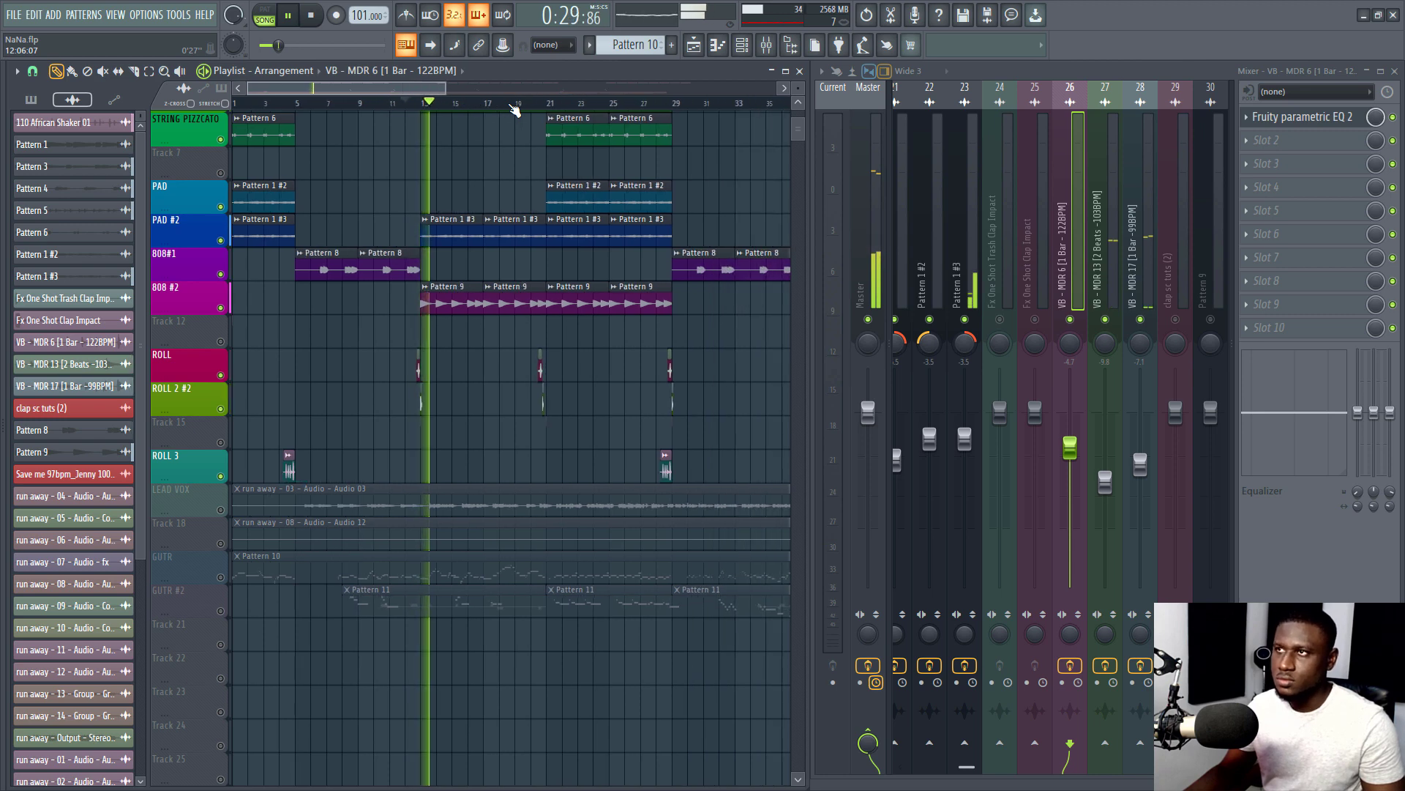
scroll(514, 110, "down", 1)
scroll(515, 109, "down", 1)
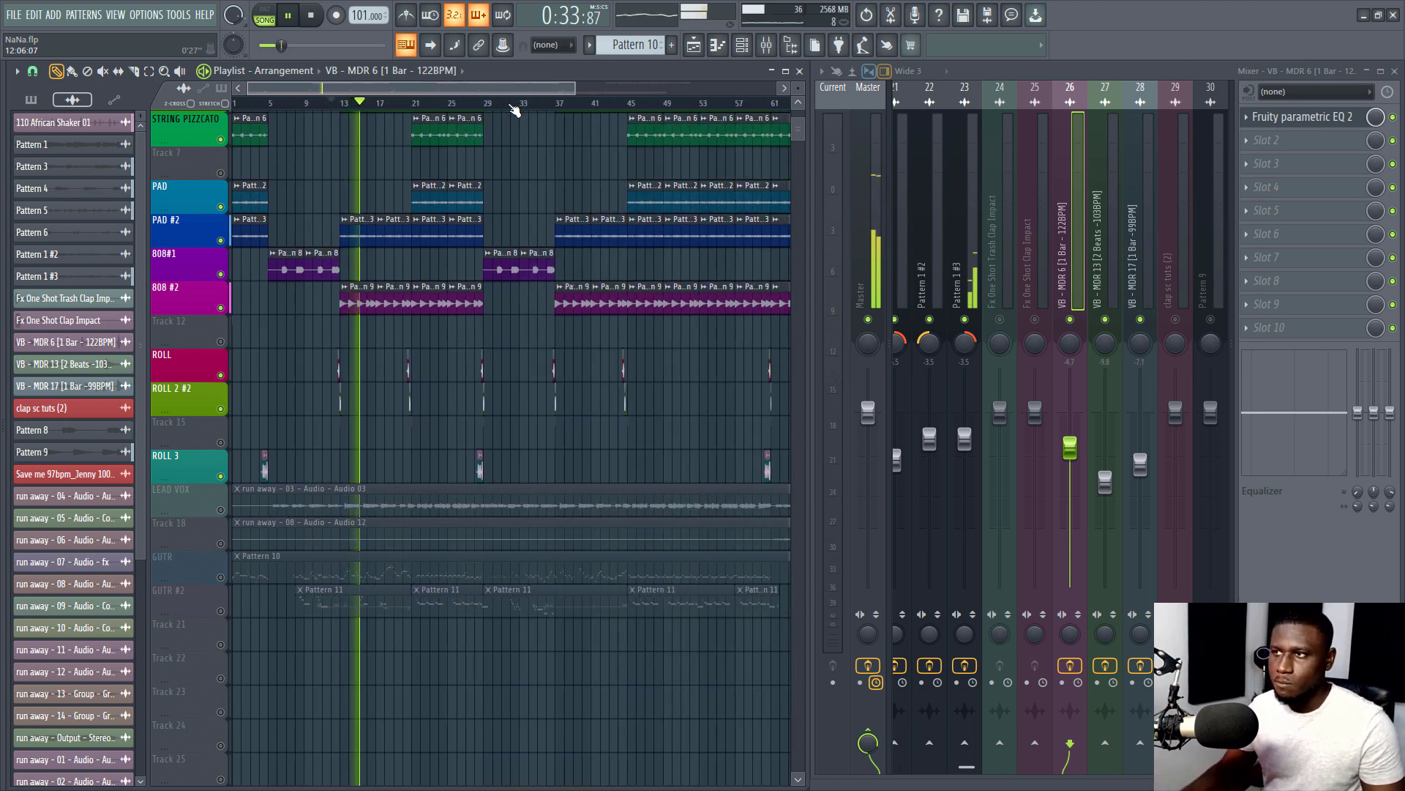
scroll(1093, 218, "up", 3)
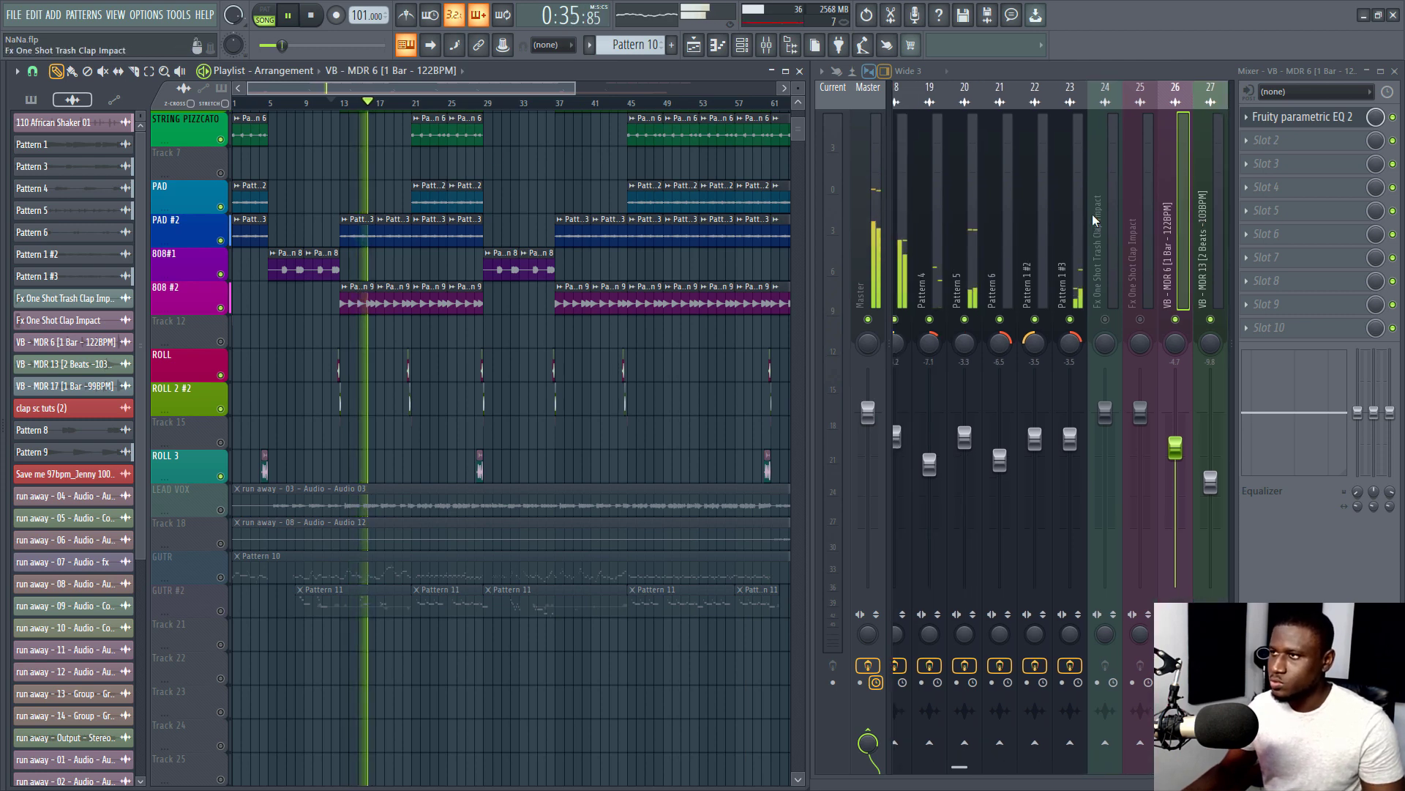
scroll(480, 272, "down", 1)
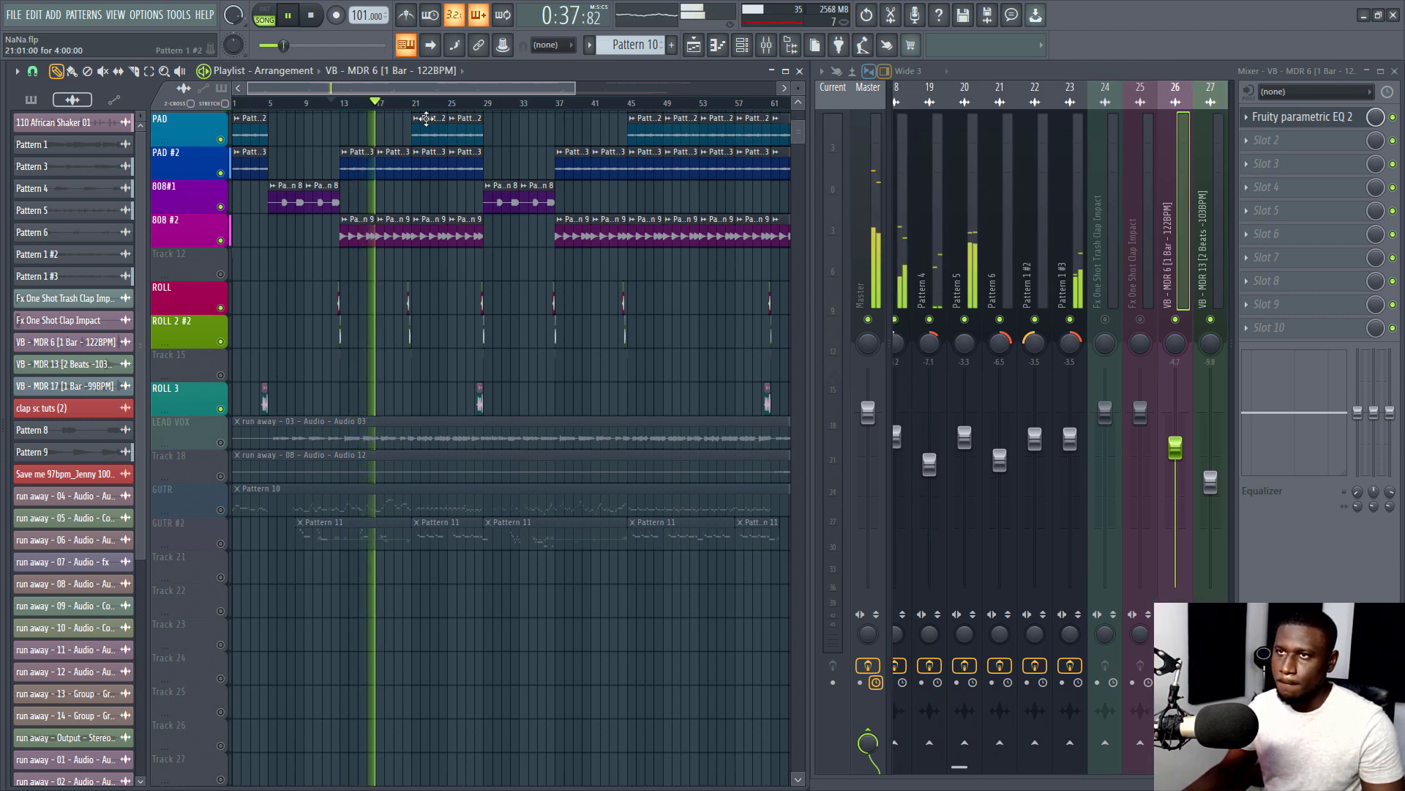
scroll(429, 110, "down", 3)
scroll(281, 94, "up", 2)
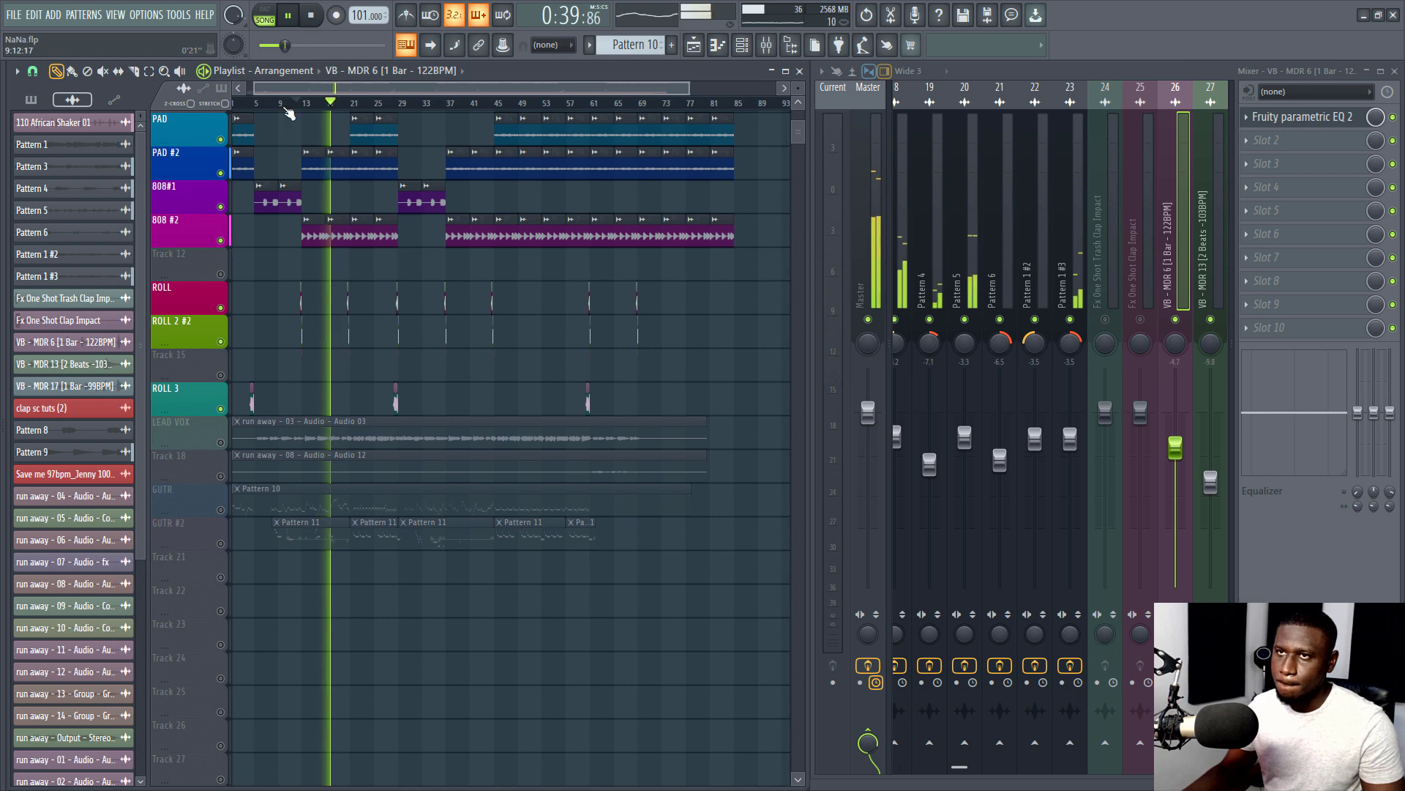
scroll(335, 183, "up", 4)
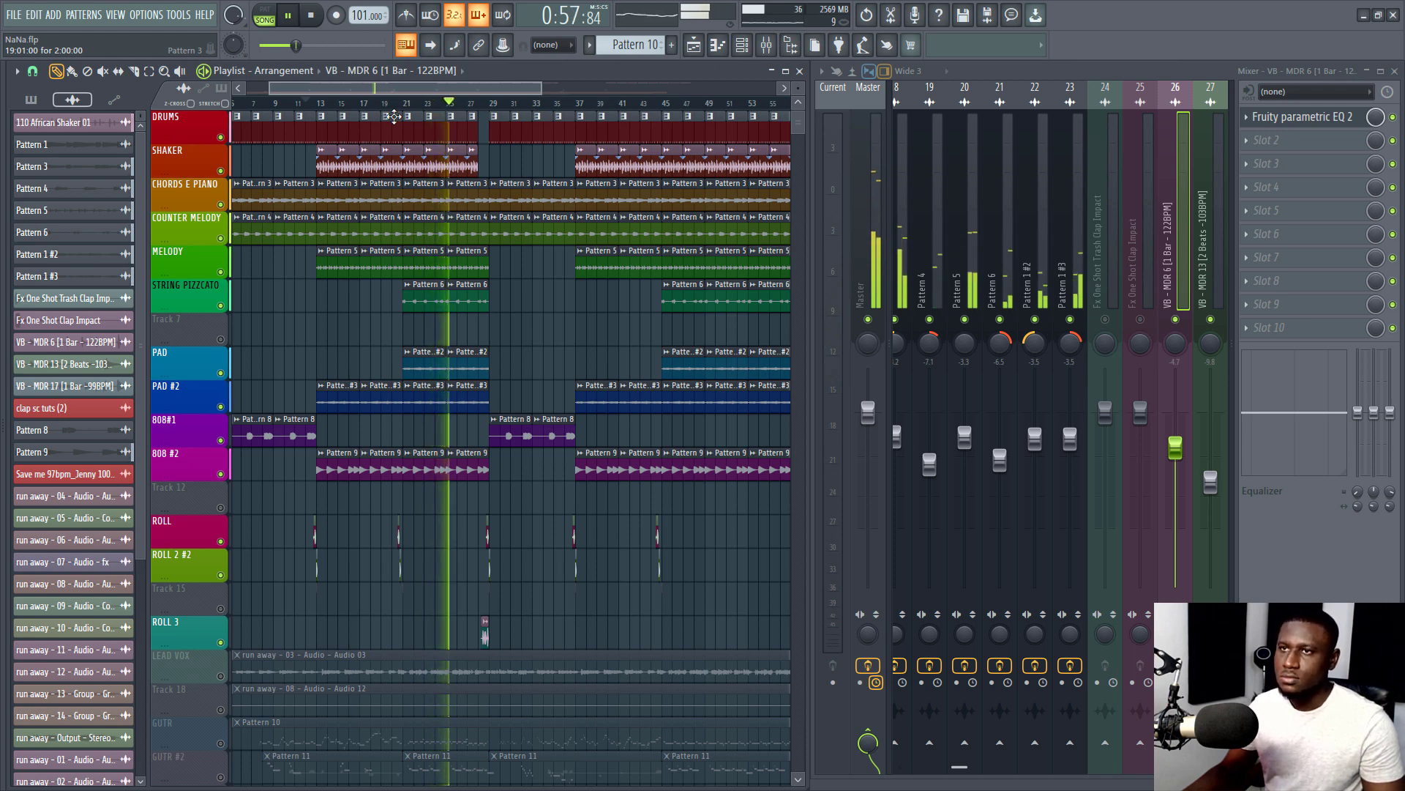
key("space")
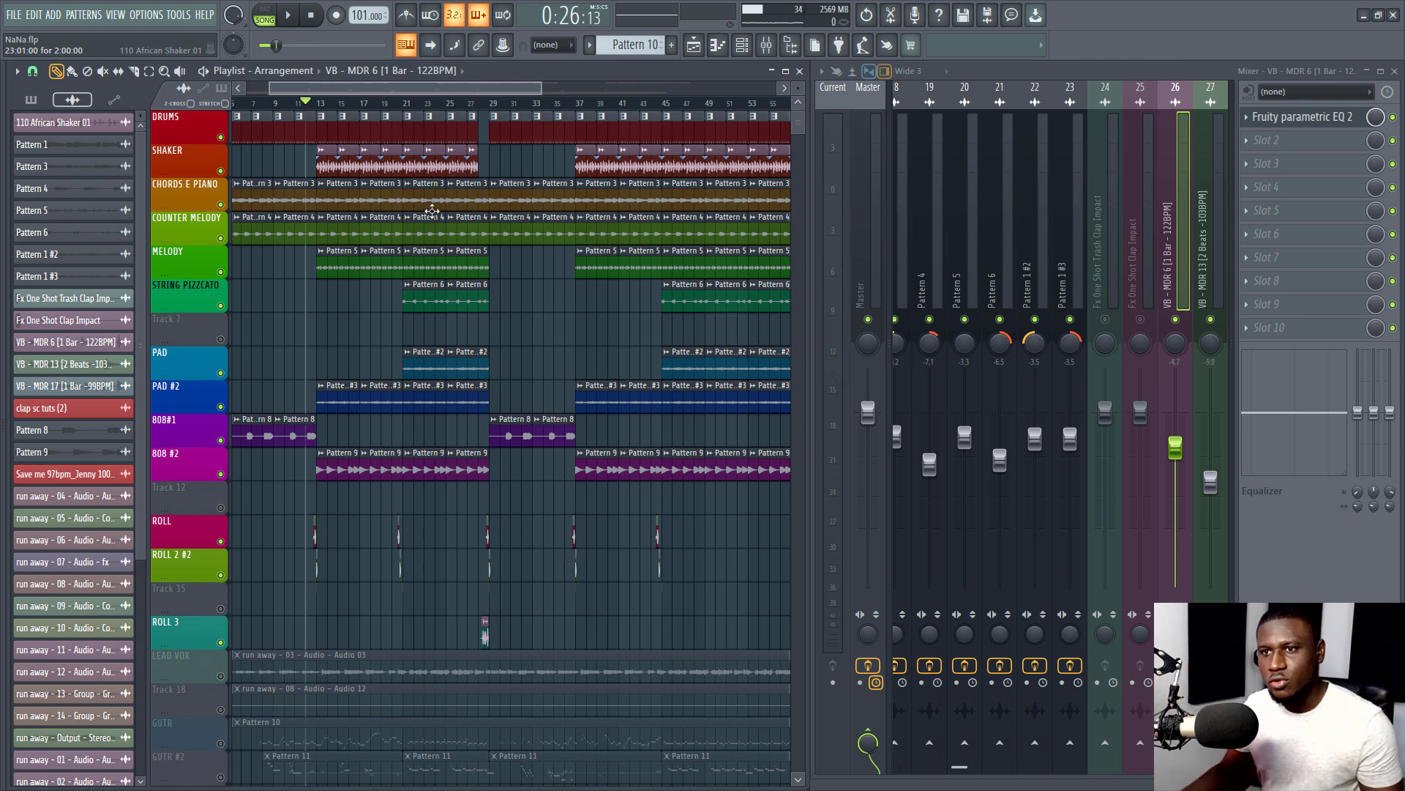
Play the lead vocal together with the beat from bar 13
scroll(432, 211, "down", 7)
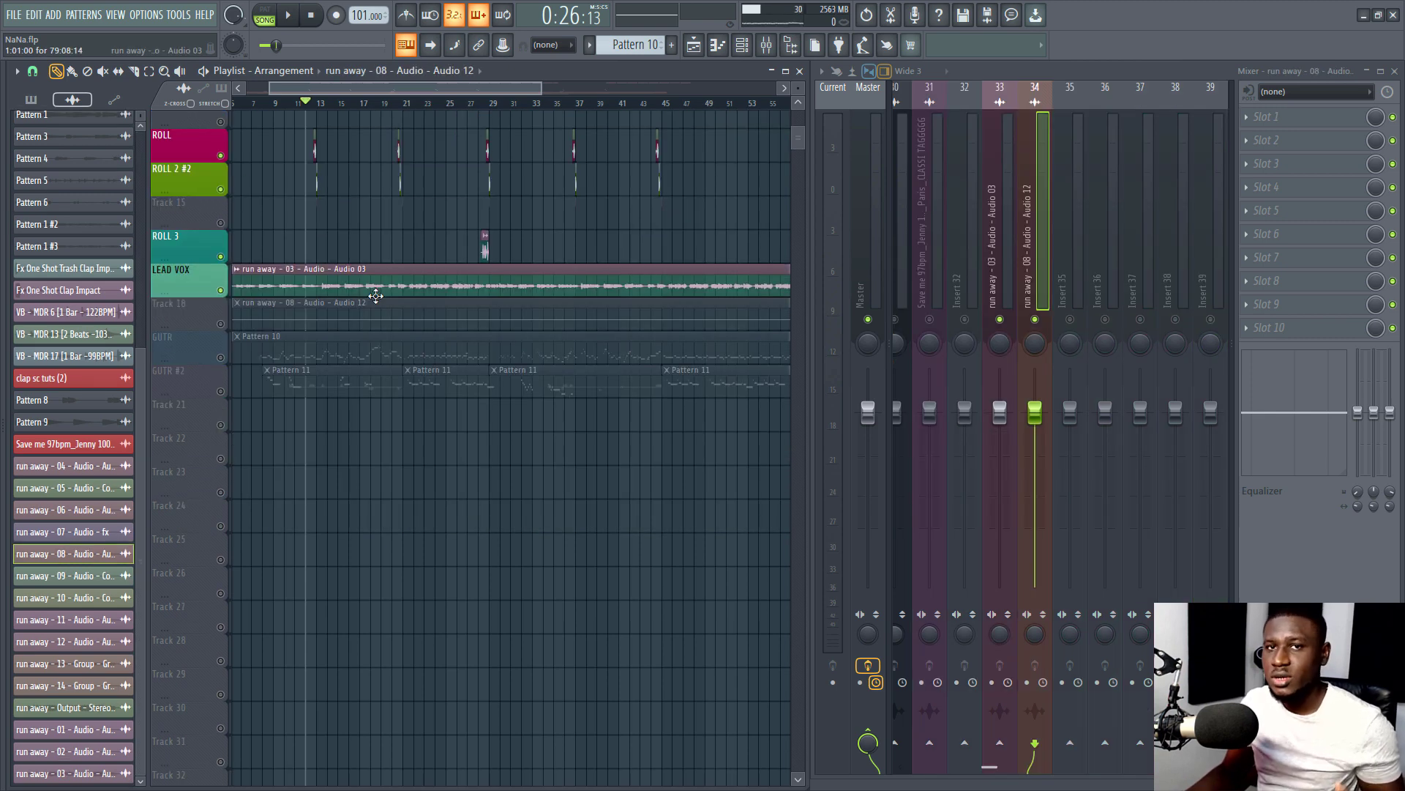
scroll(322, 103, "up", 3)
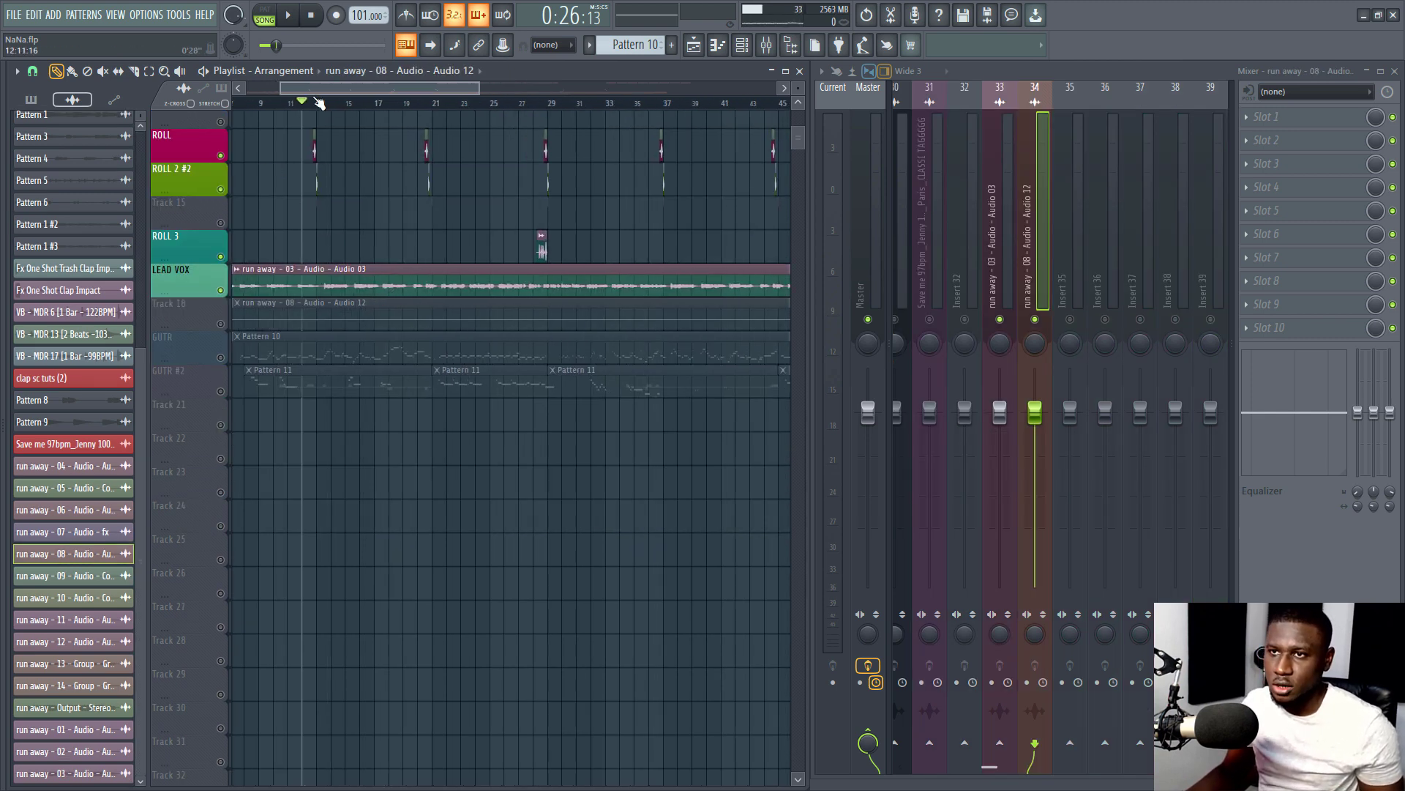
left_click(318, 104)
scroll(350, 189, "up", 4)
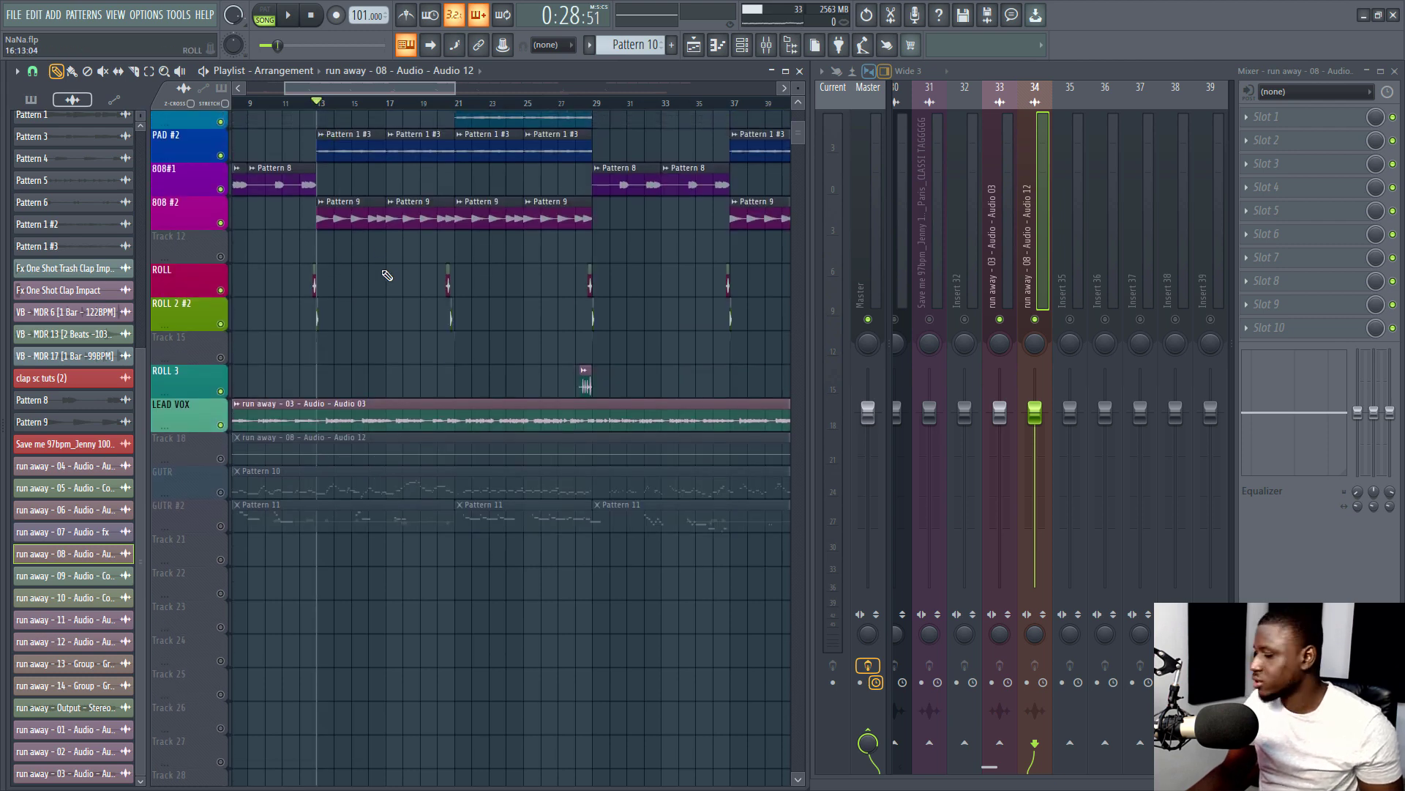
key("space")
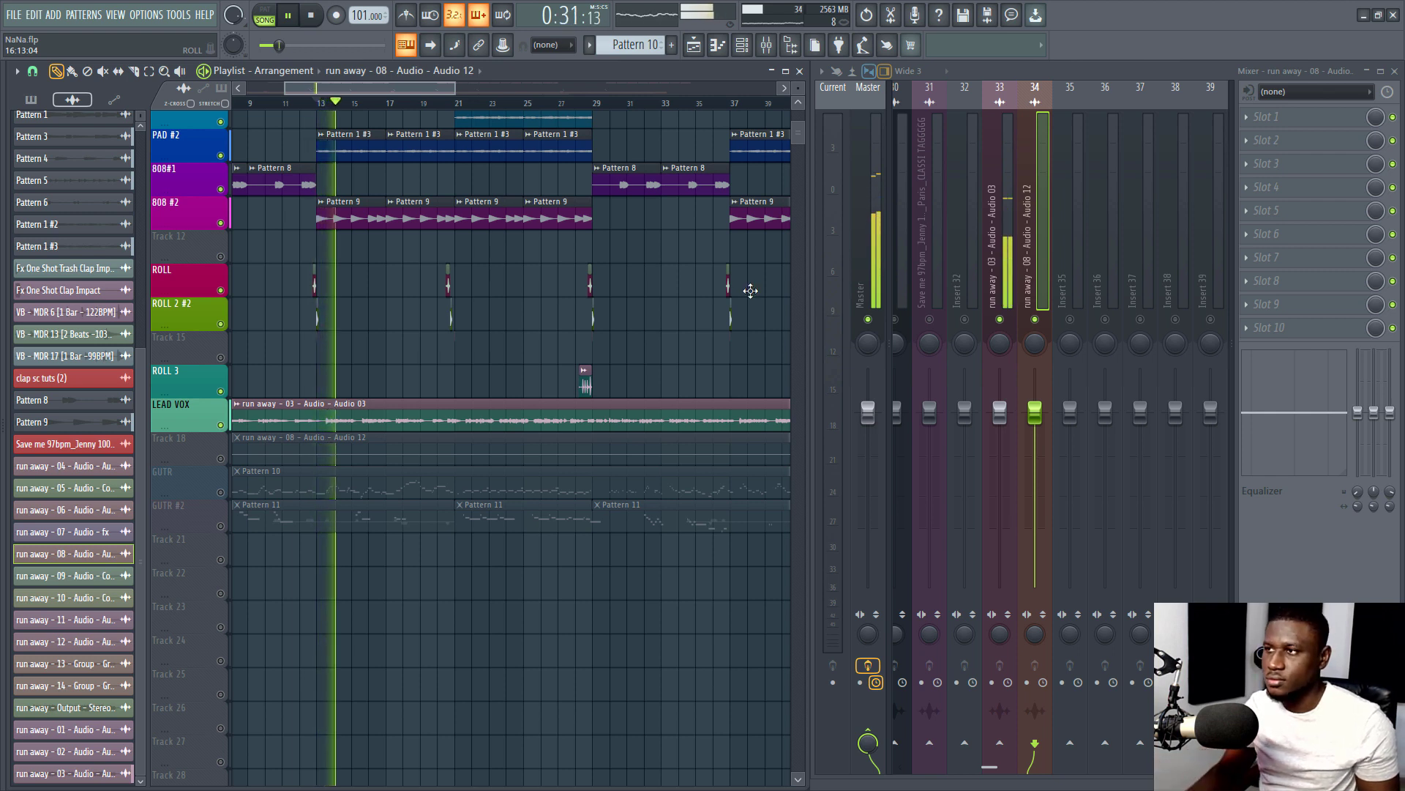
Stop playback and load Auto-Tune_81 in the first effect slot of the run away - 03 lead vocal mixer track
left_click(990, 249)
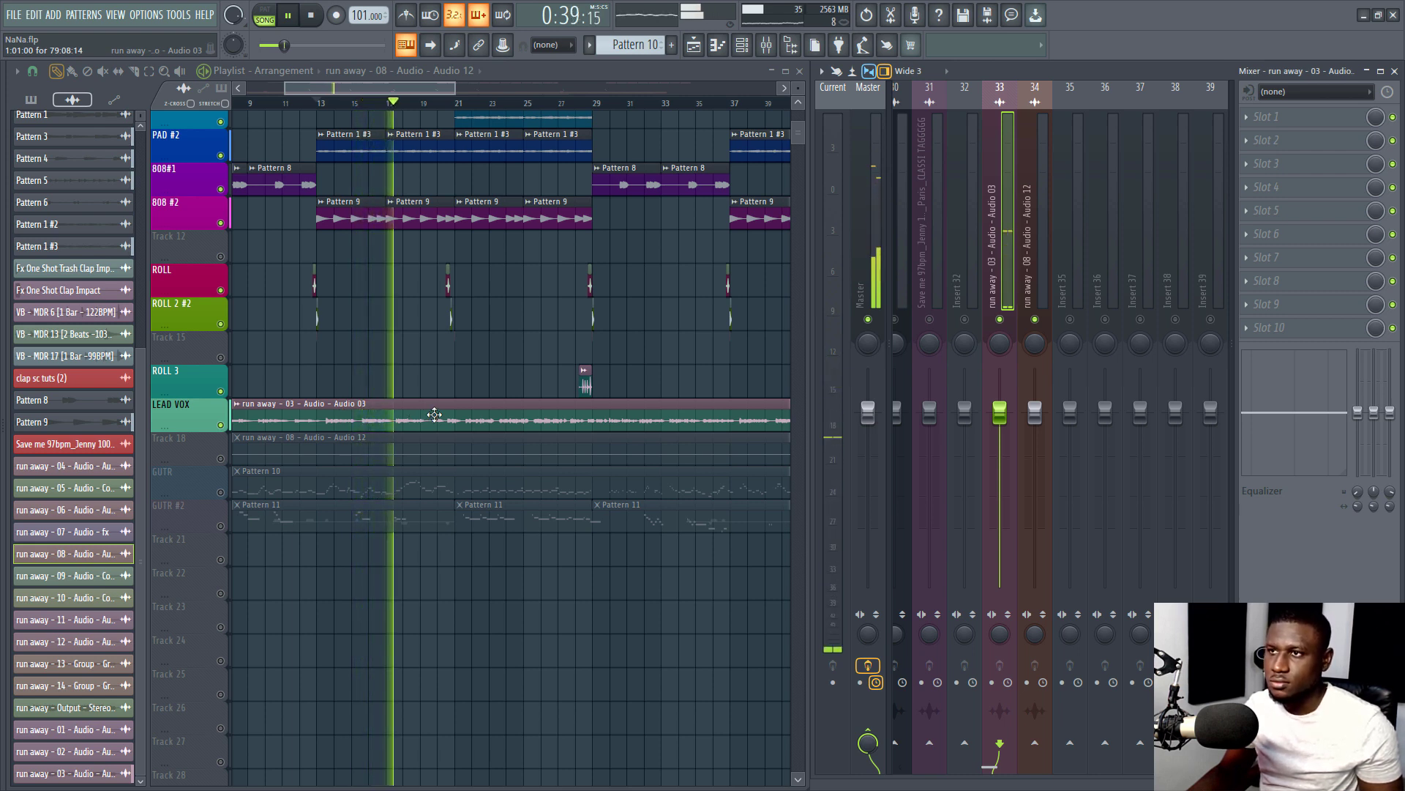
key("space")
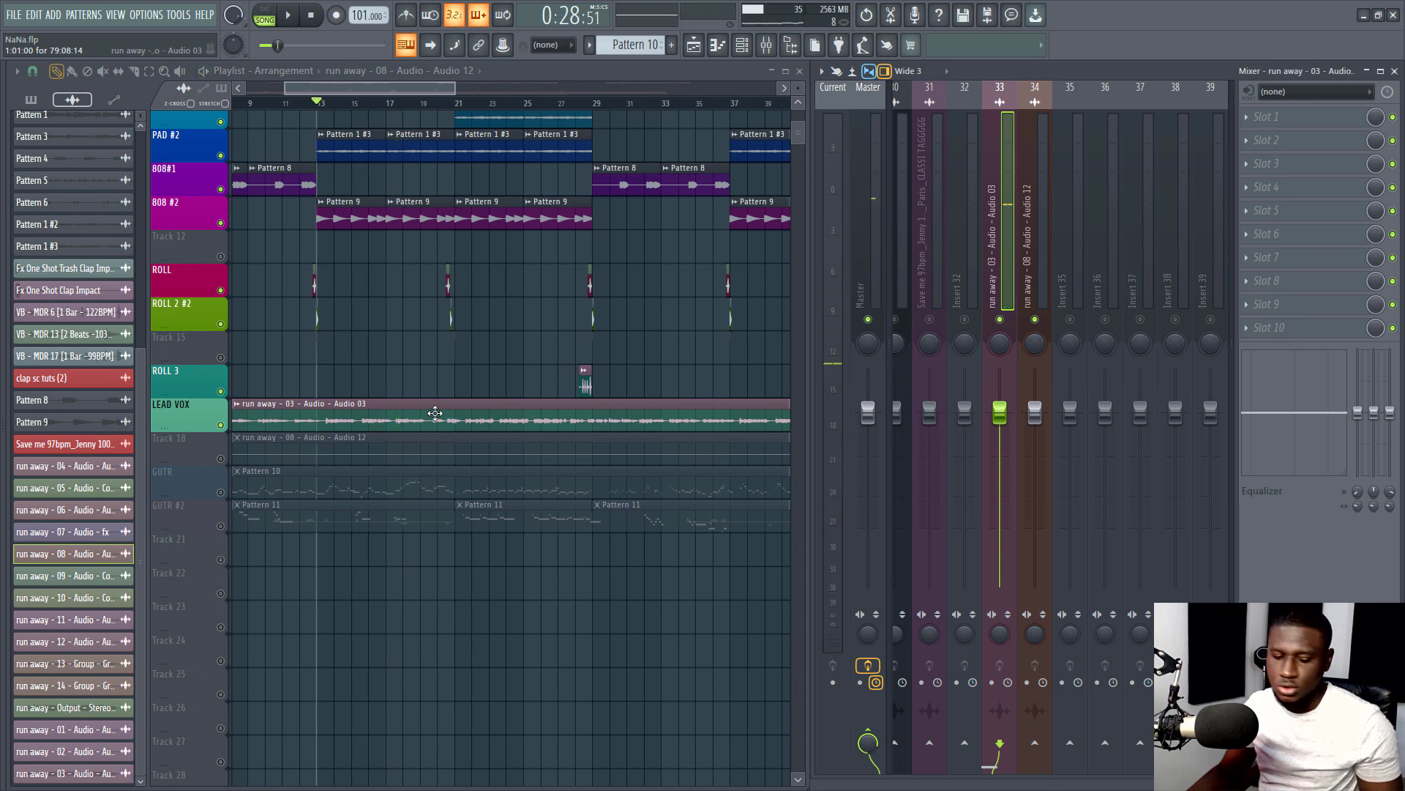
left_click(1287, 129)
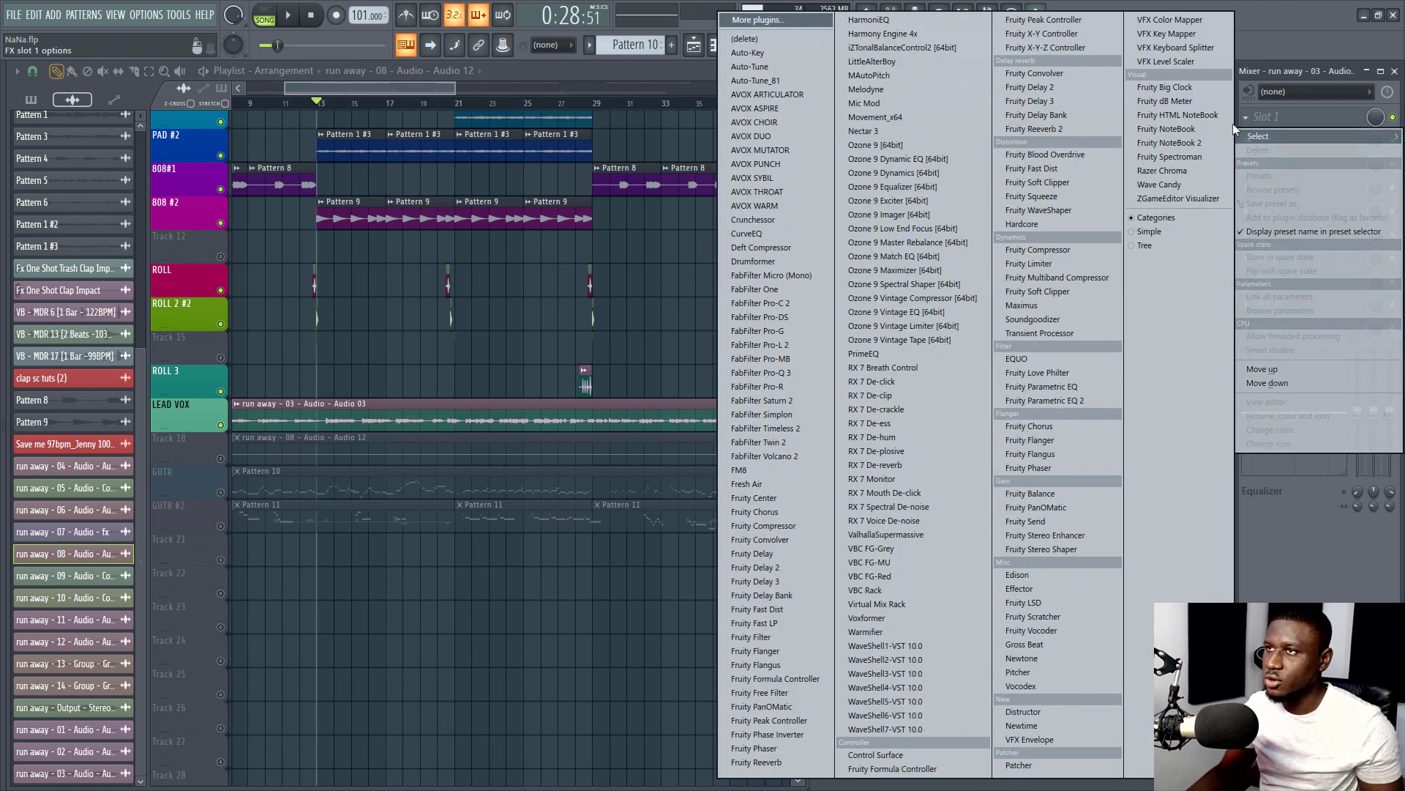
left_click(771, 81)
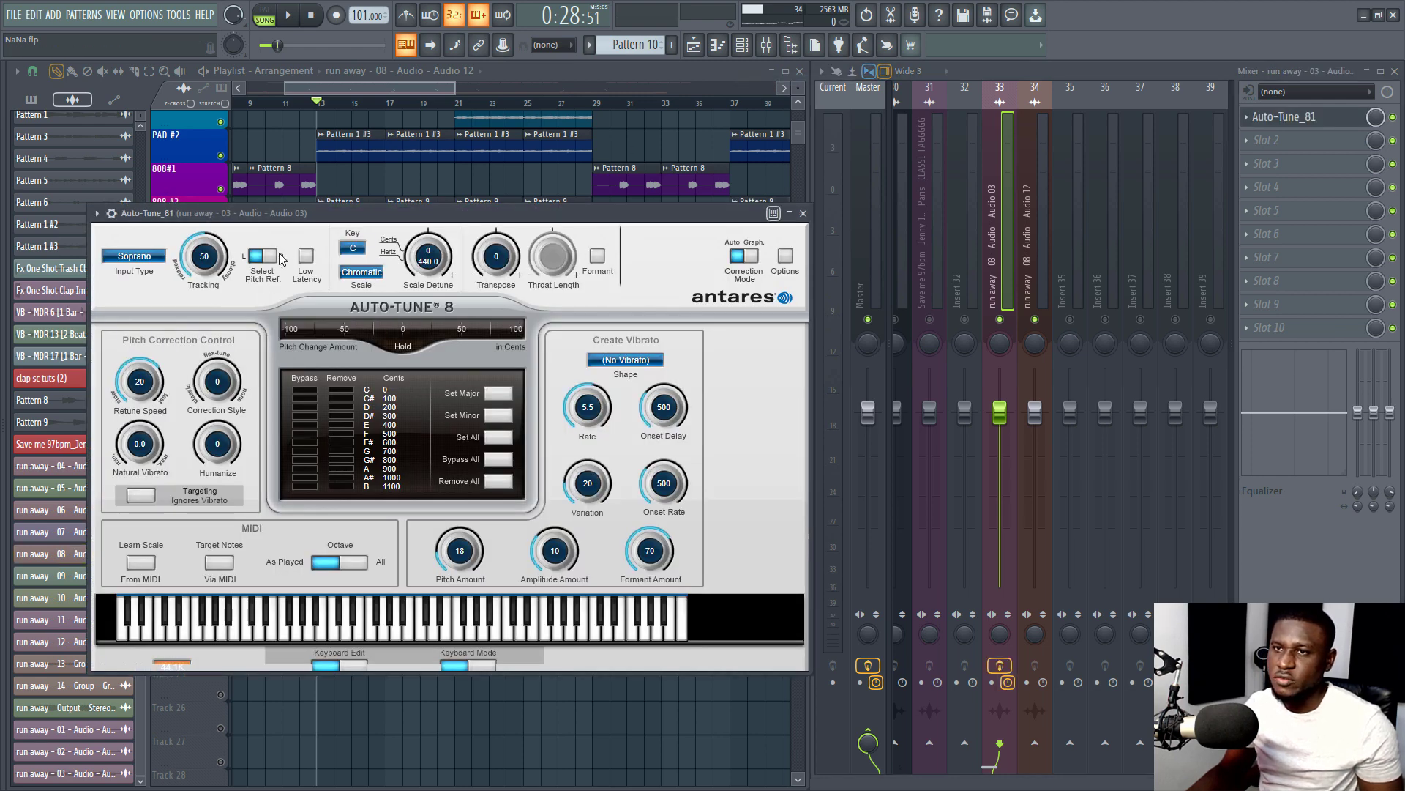
Turn on Low Latency in Auto-Tune 8 and set the input type to Low Male
left_click(304, 258)
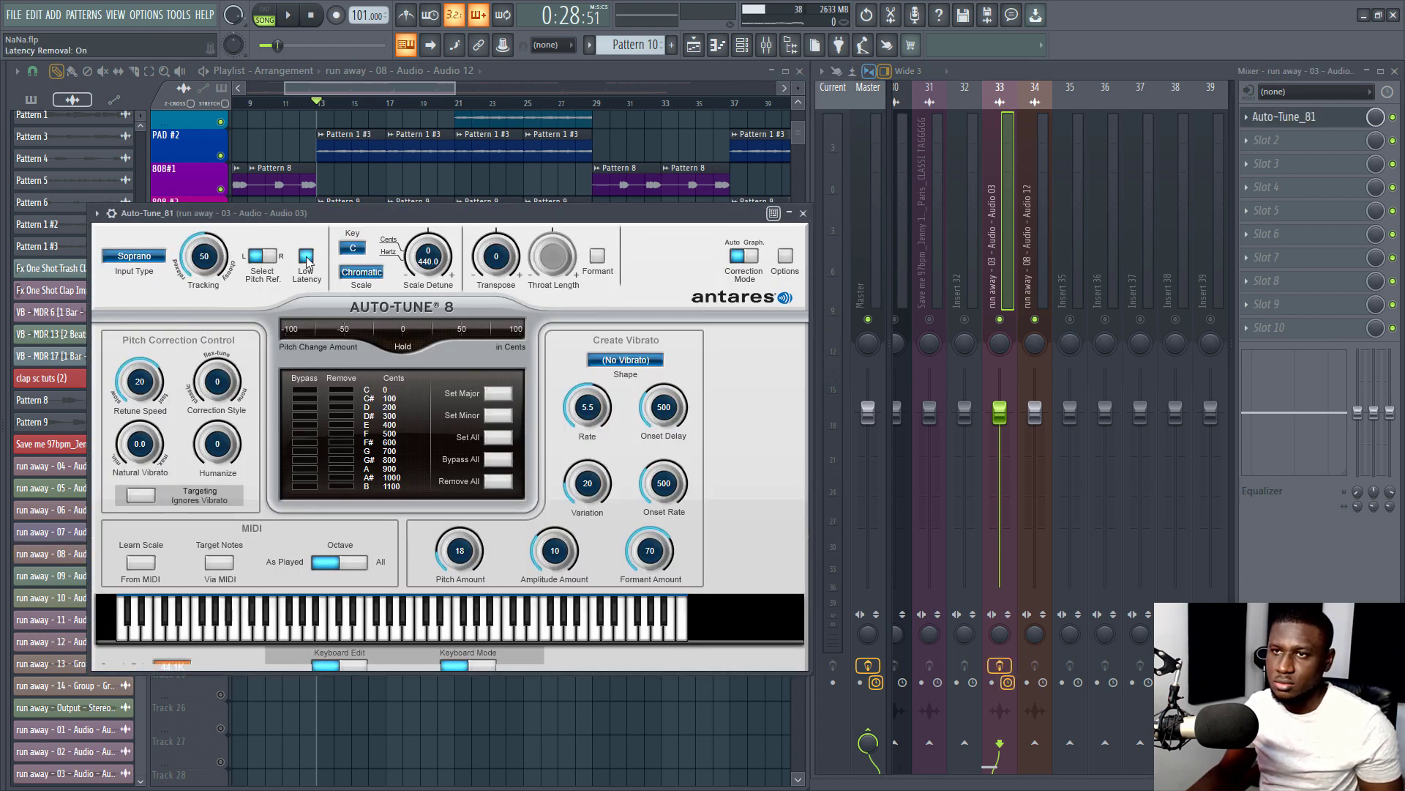
left_click_drag(368, 222, 610, 231)
left_click(374, 267)
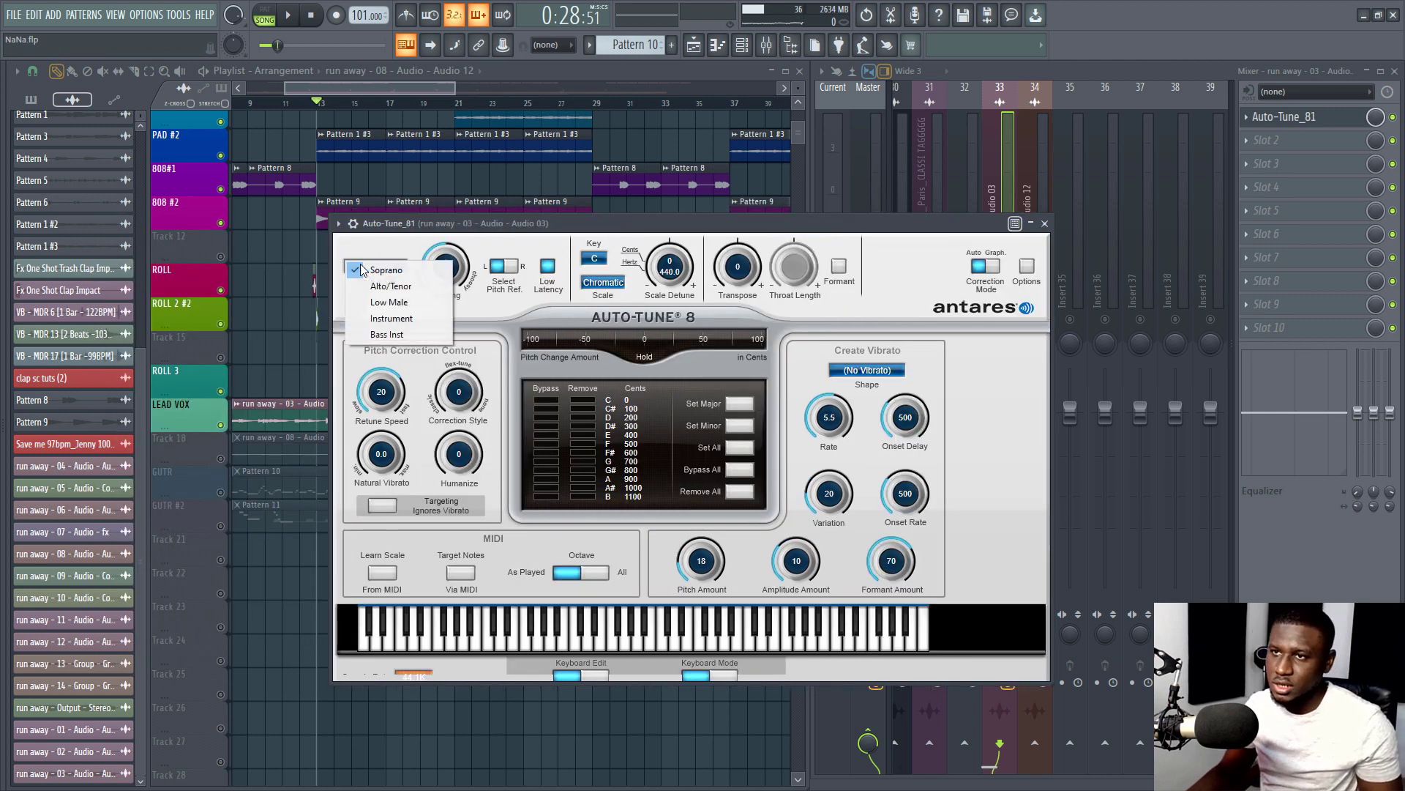
left_click(388, 301)
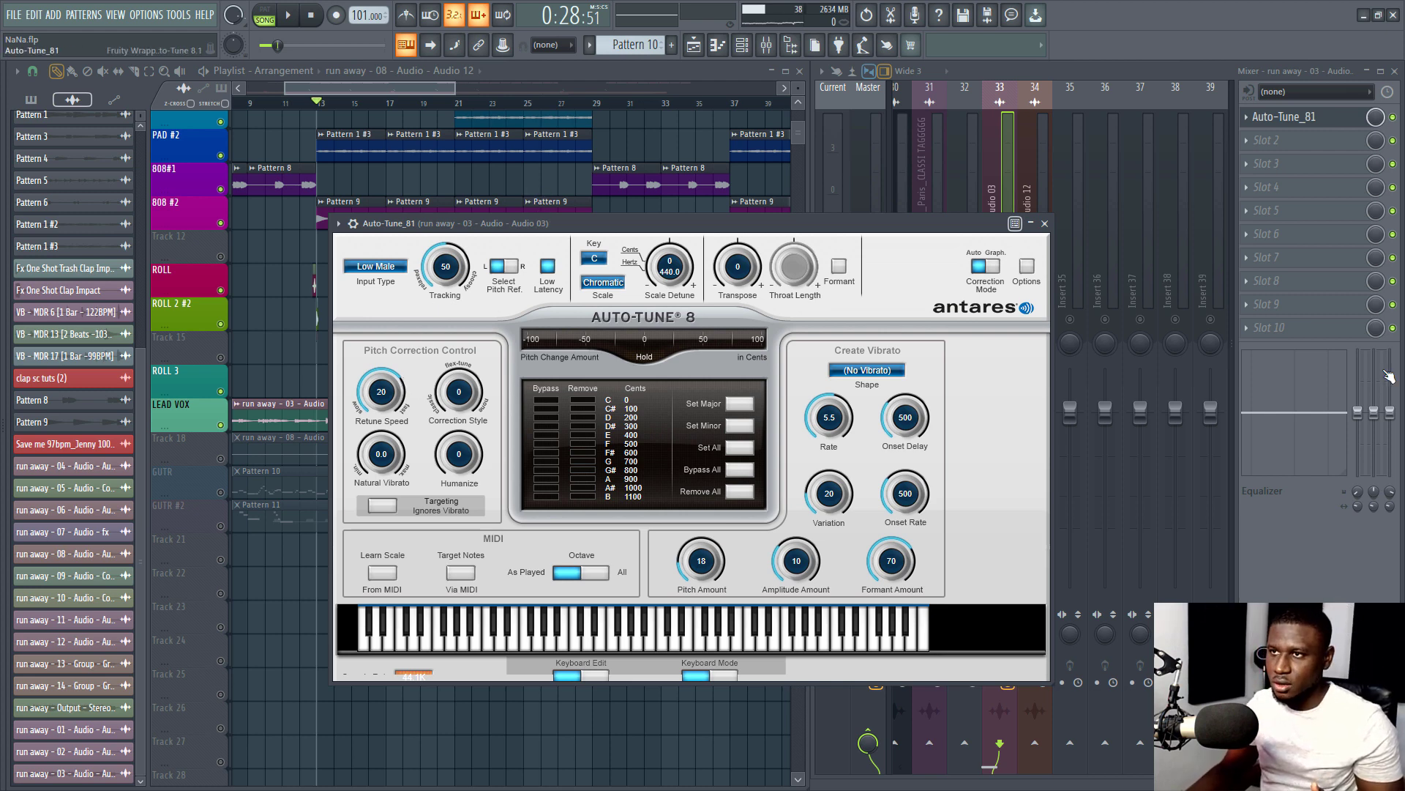
Mute the lead vocal track and play the beat alone from bar 13
left_click(221, 428)
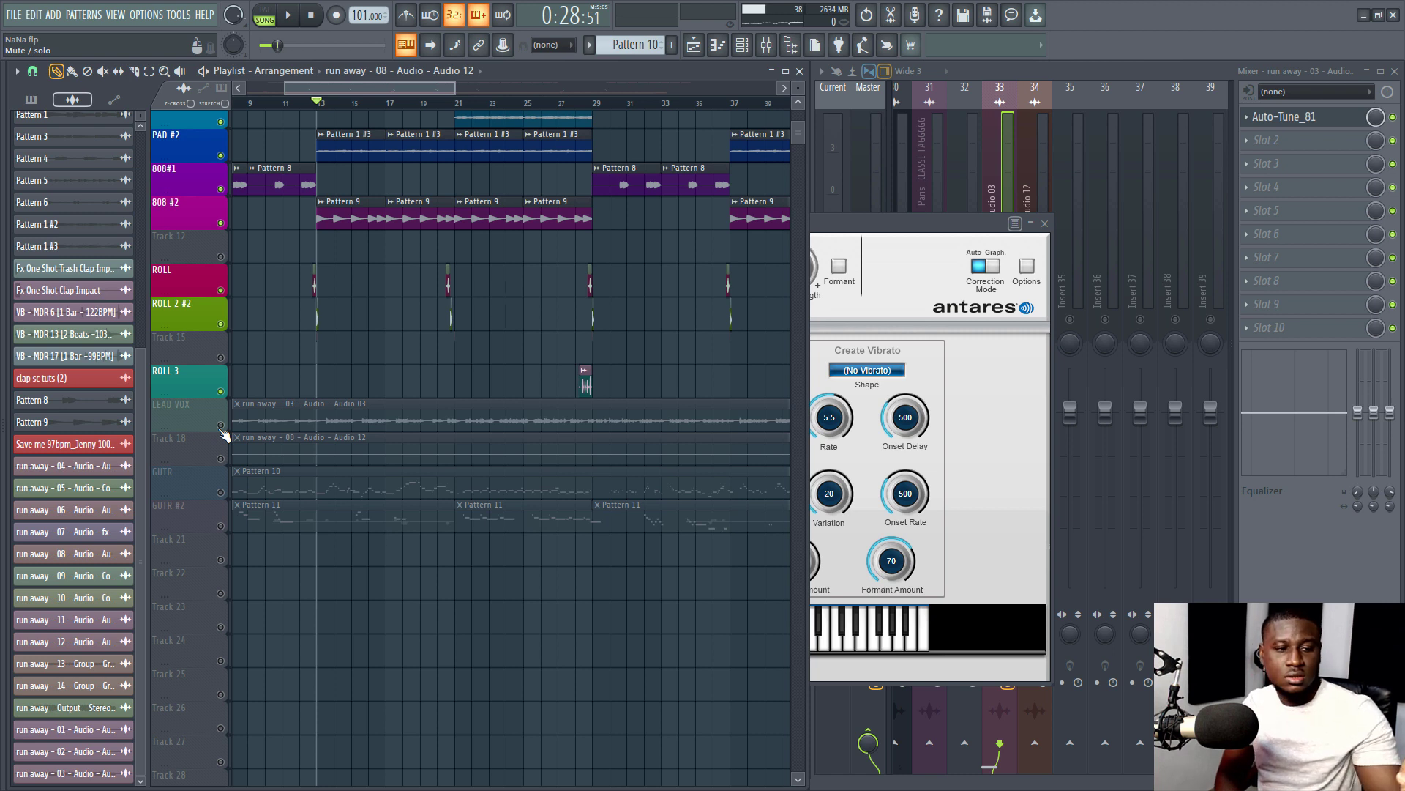
key("space")
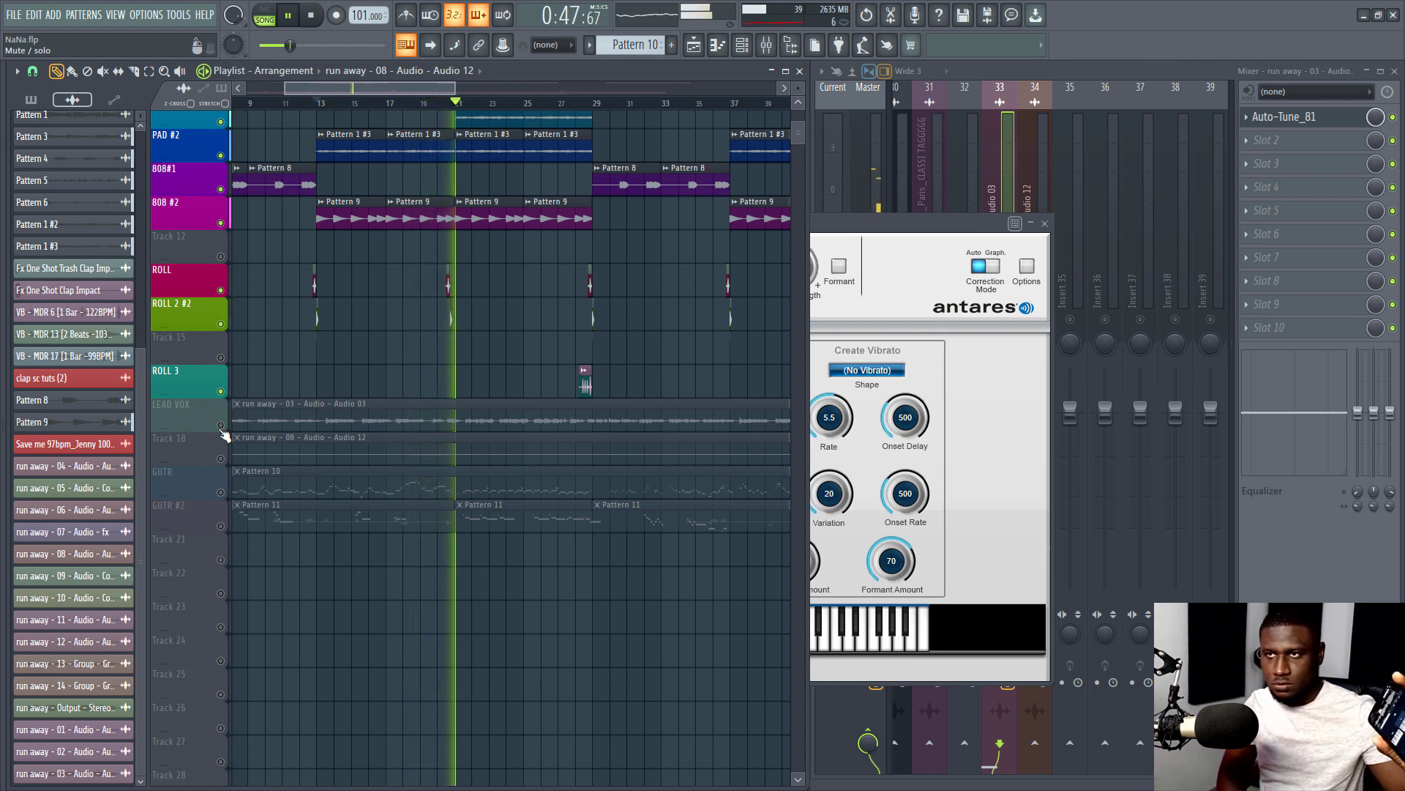
key("space")
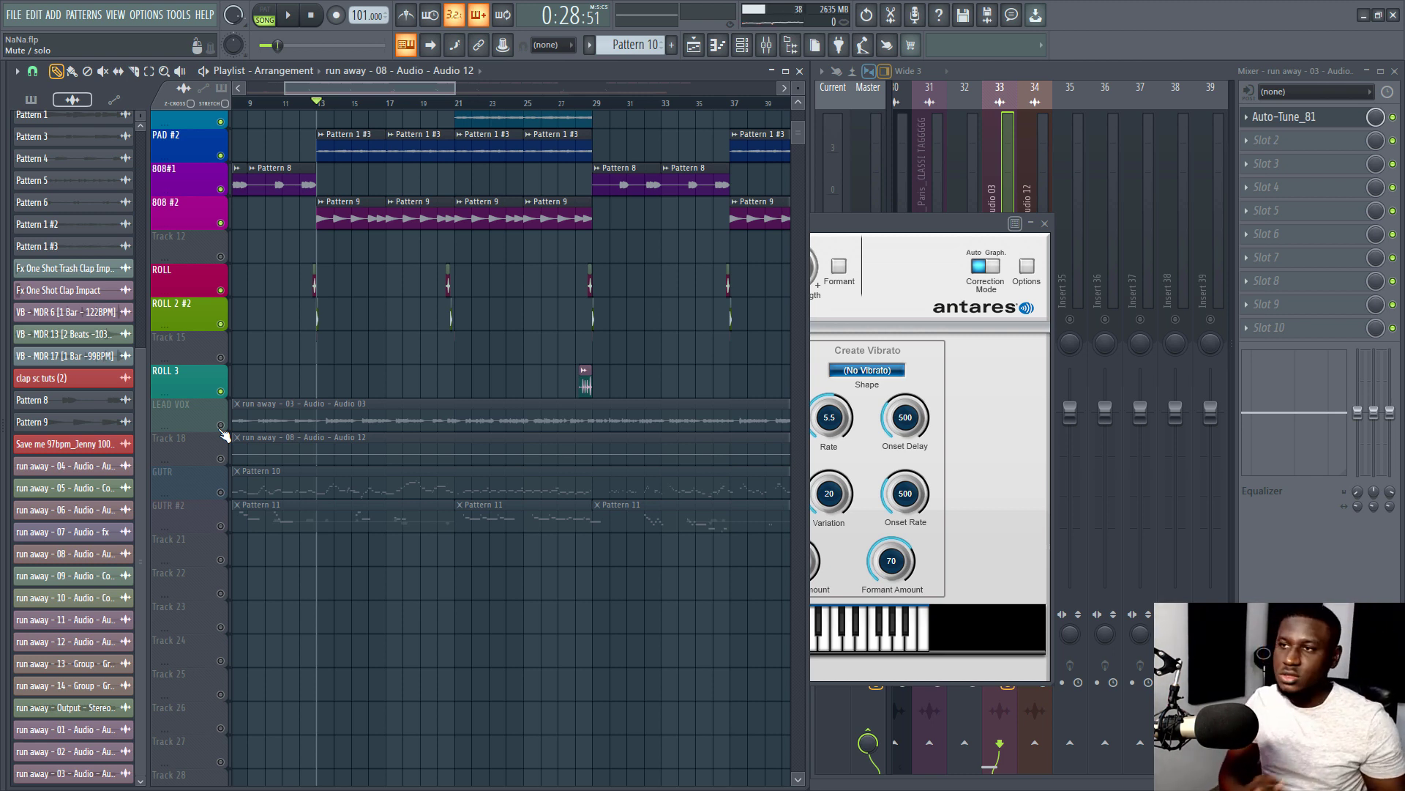
Set the Auto-Tune 8 scale to Major and the Retune Speed to 5
left_click(867, 218)
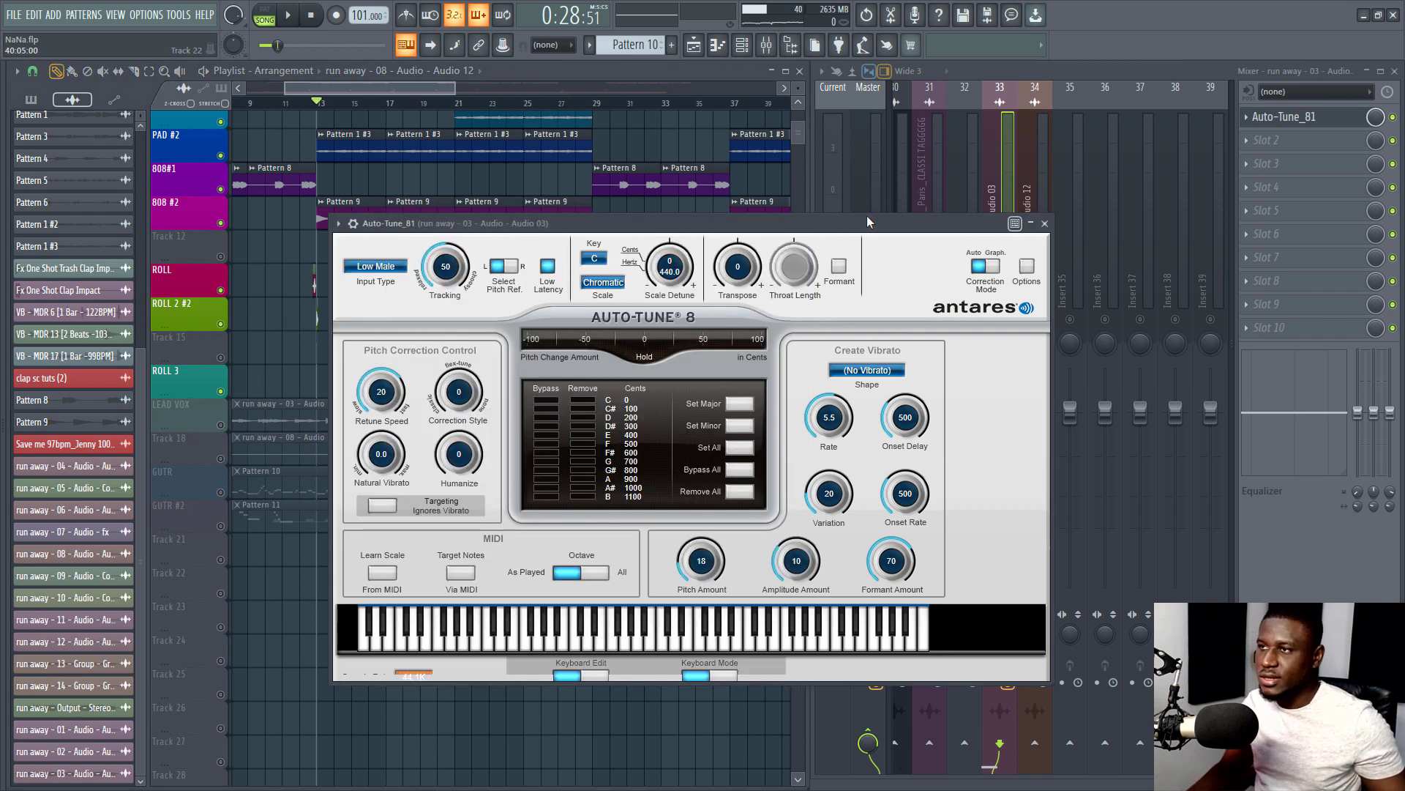
left_click(606, 287)
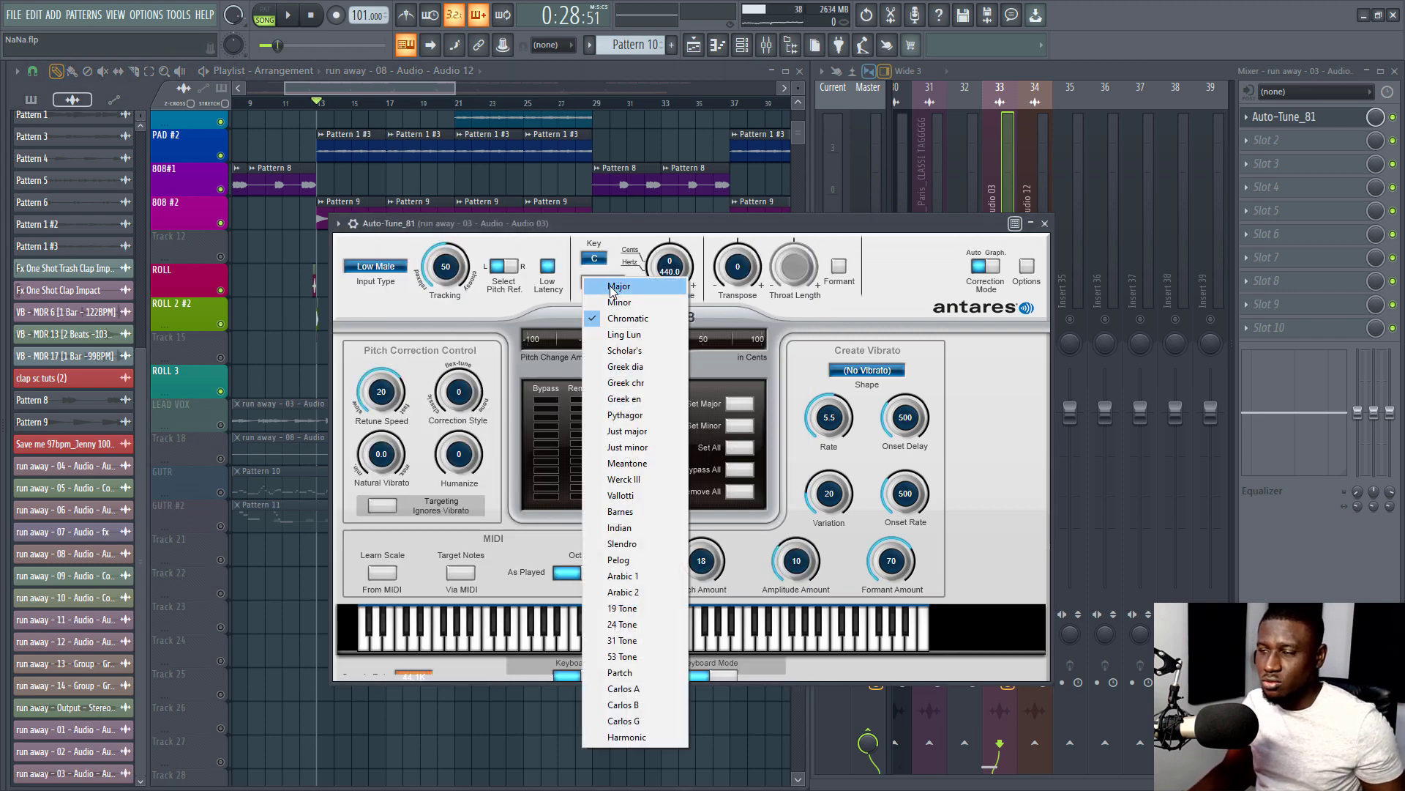
left_click(600, 287)
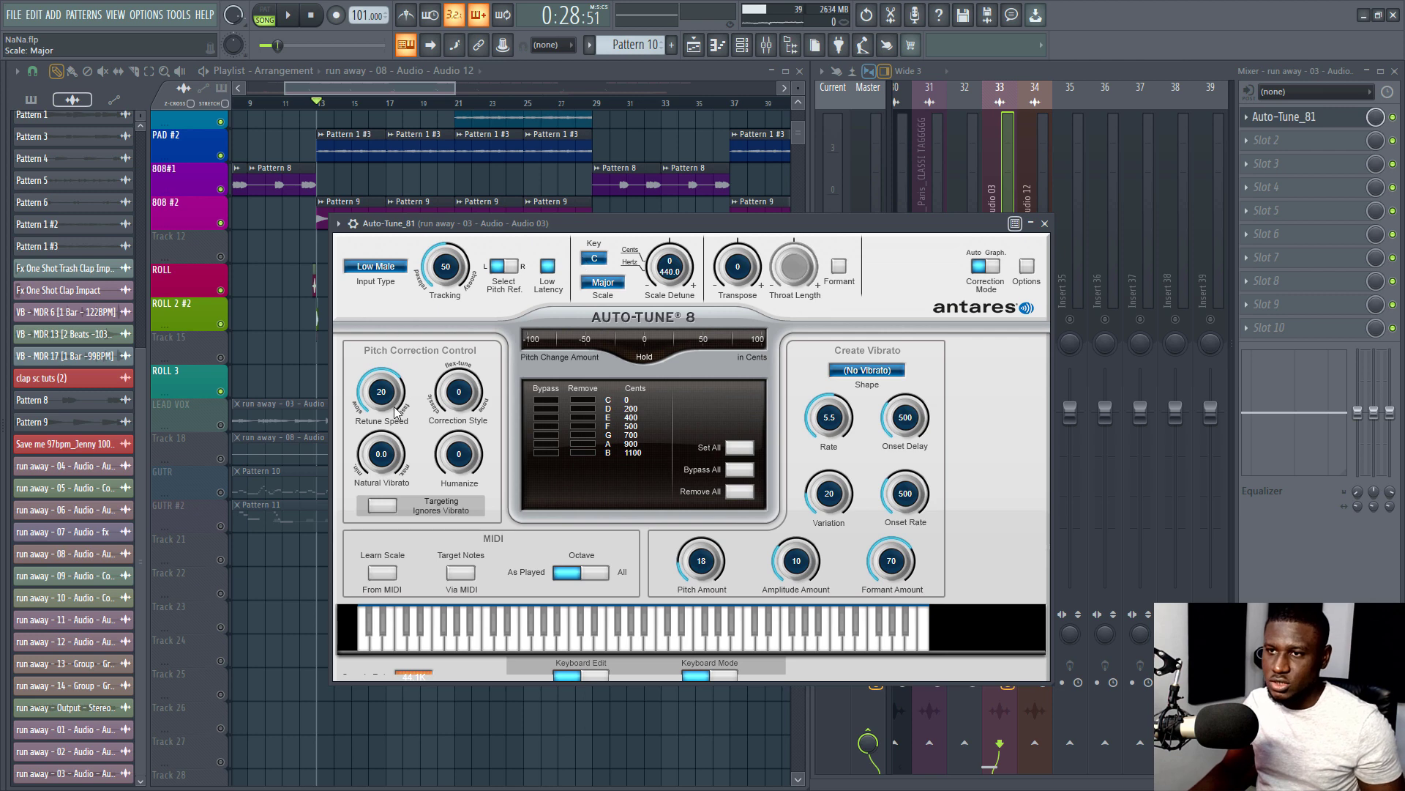
left_click_drag(395, 412, 405, 394)
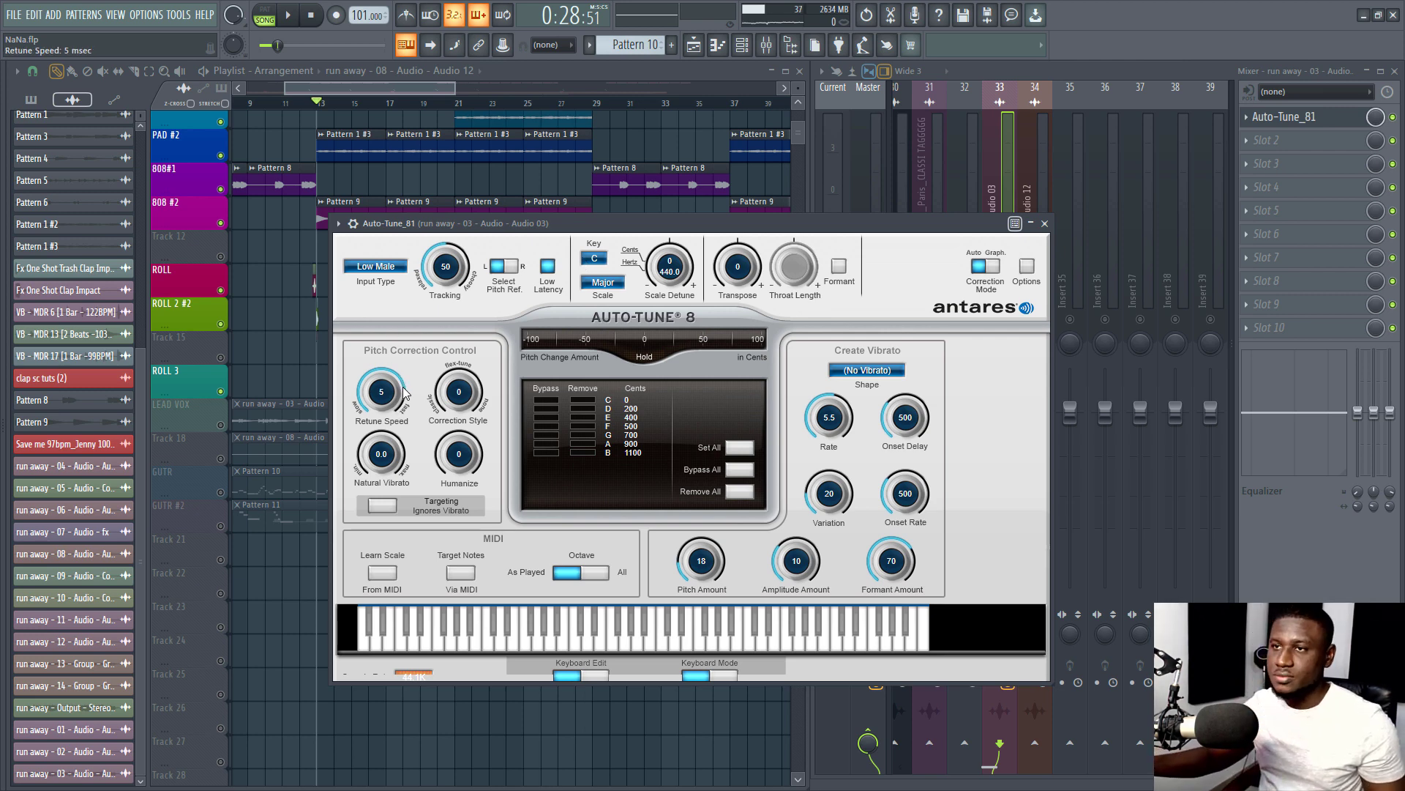
Unmute the lead vocal and, during playback, set Auto-Tune's Correction Style to 17 and Tracking to 3
key("space")
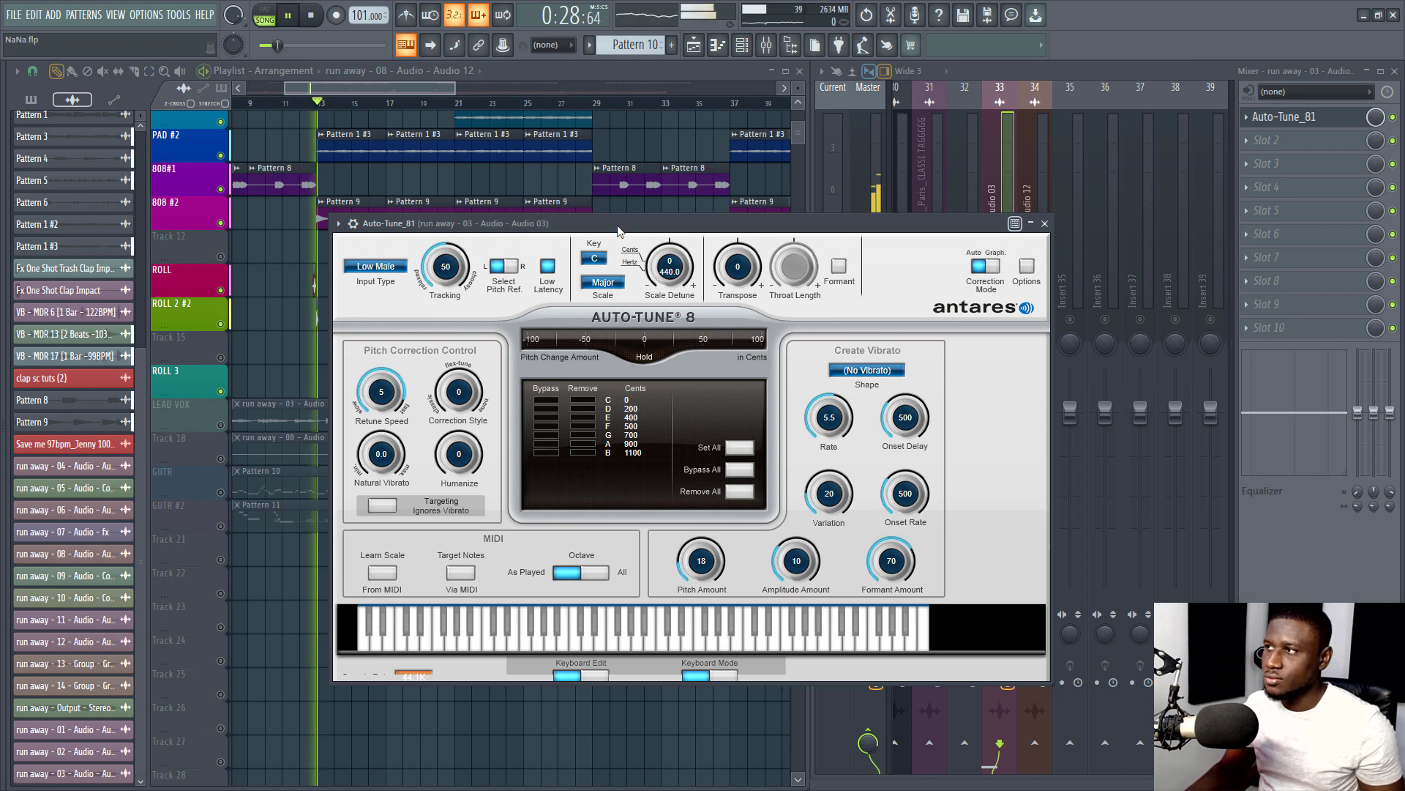
left_click(249, 400)
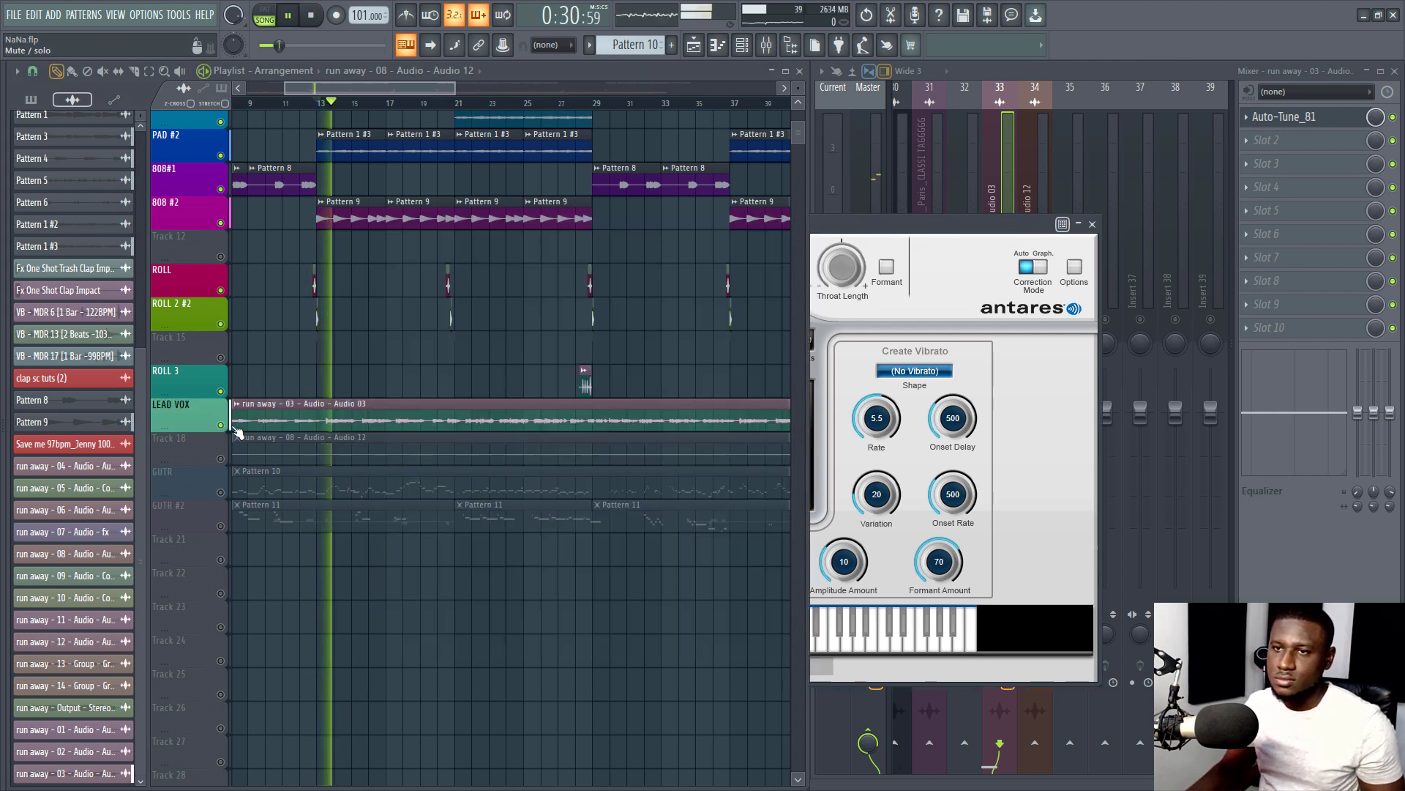
left_click(703, 316)
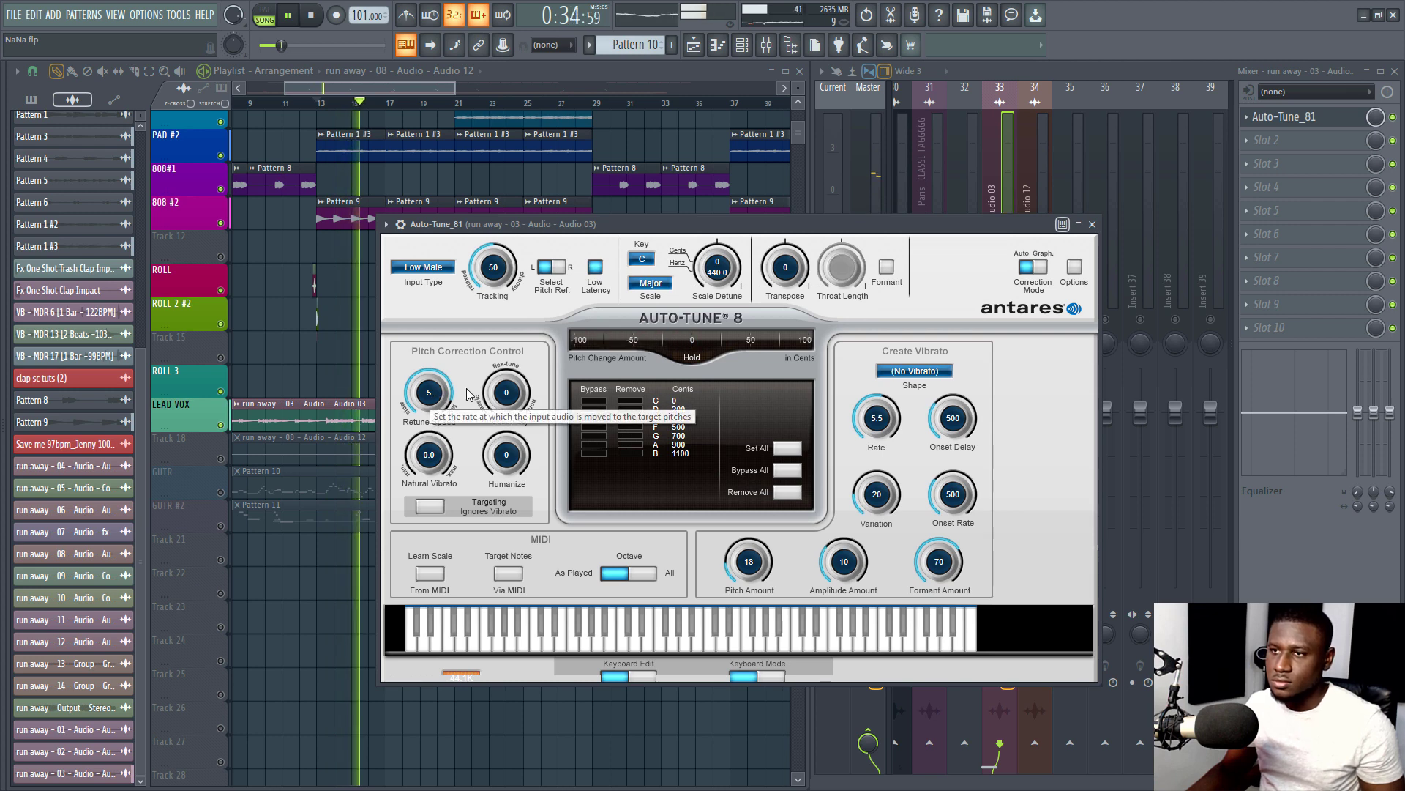
left_click_drag(507, 392, 498, 375)
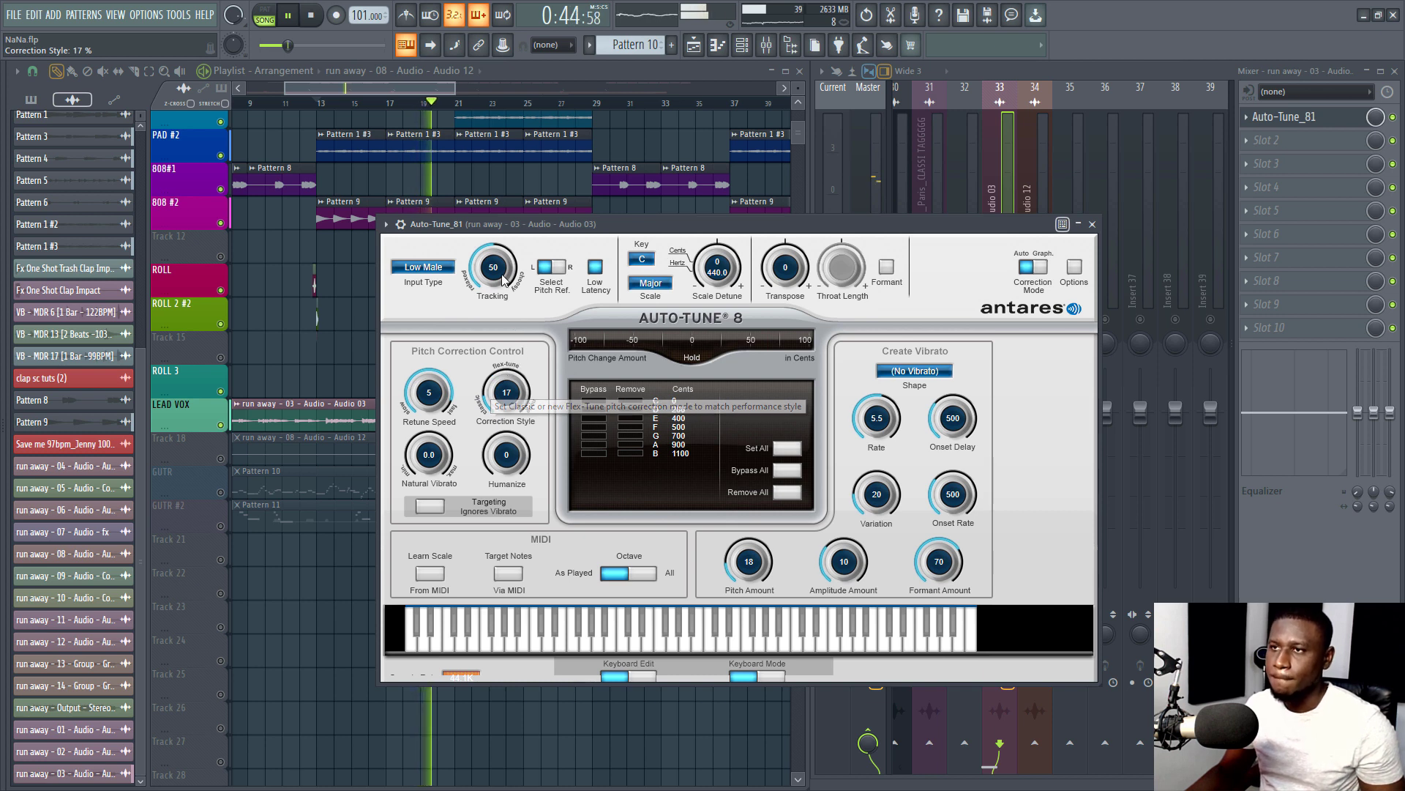
mouse_move(505, 277)
left_mouse_down()
mouse_move(518, 243)
mouse_move(499, 264)
left_mouse_up()
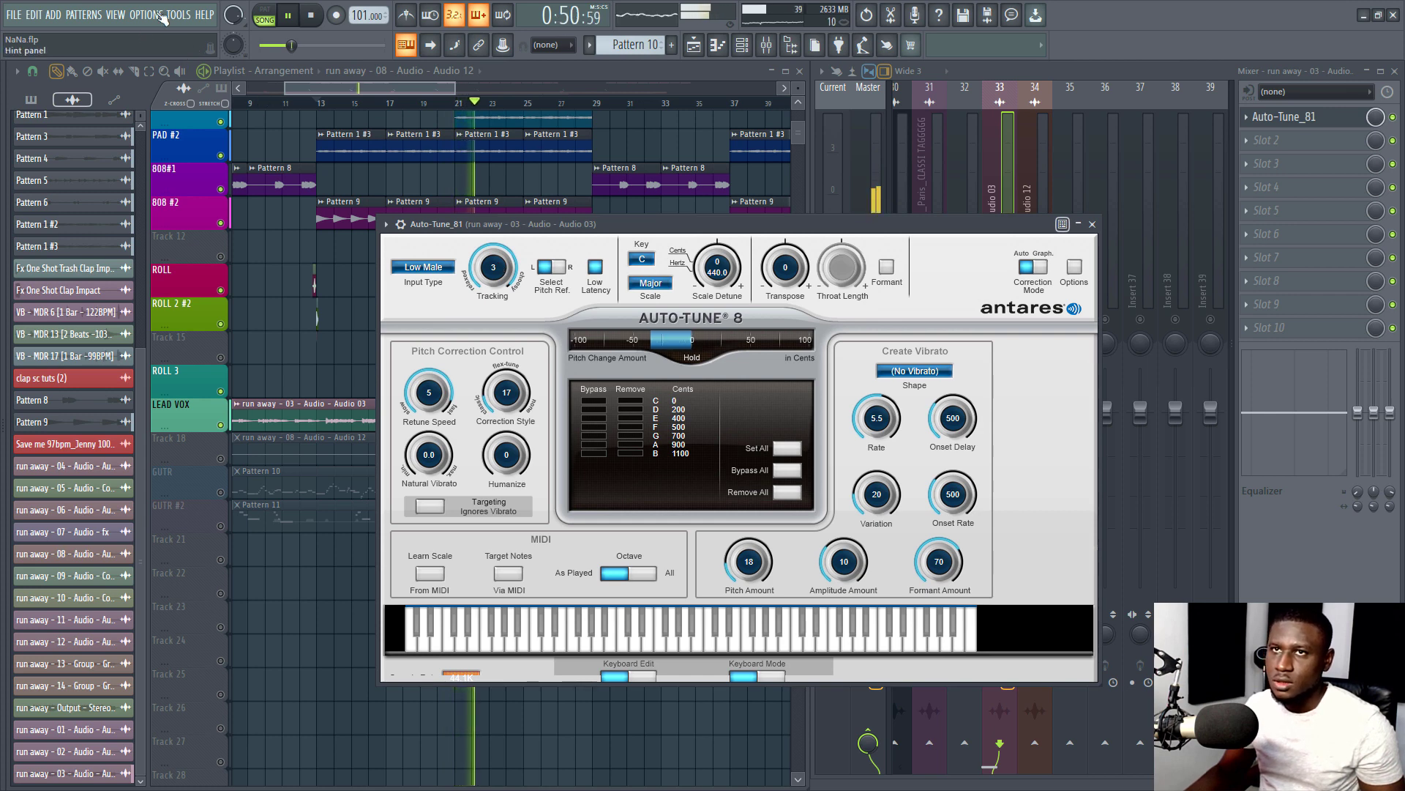
left_click(310, 17)
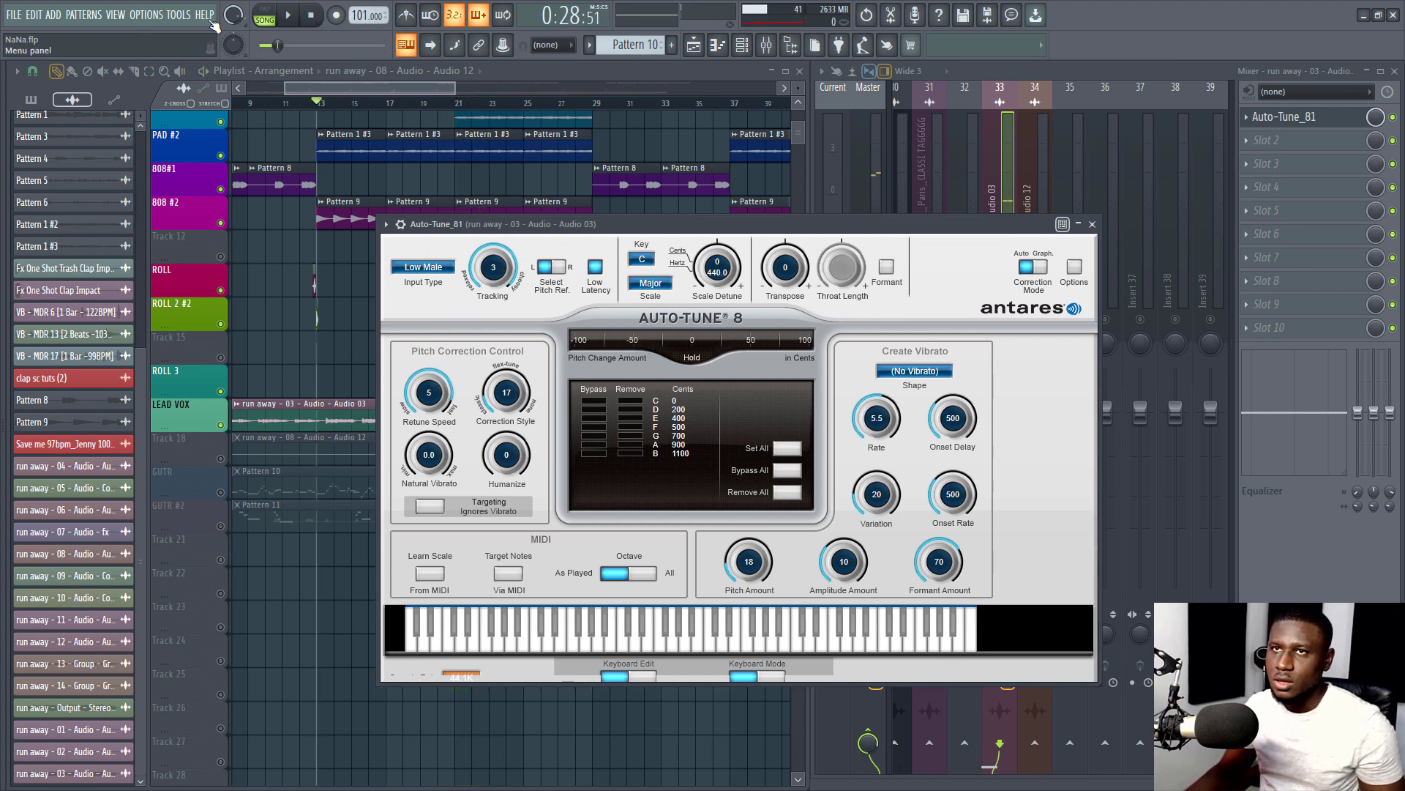
Set the FL Studio ASIO buffer length to 512 samples in the audio settings
left_click(146, 15)
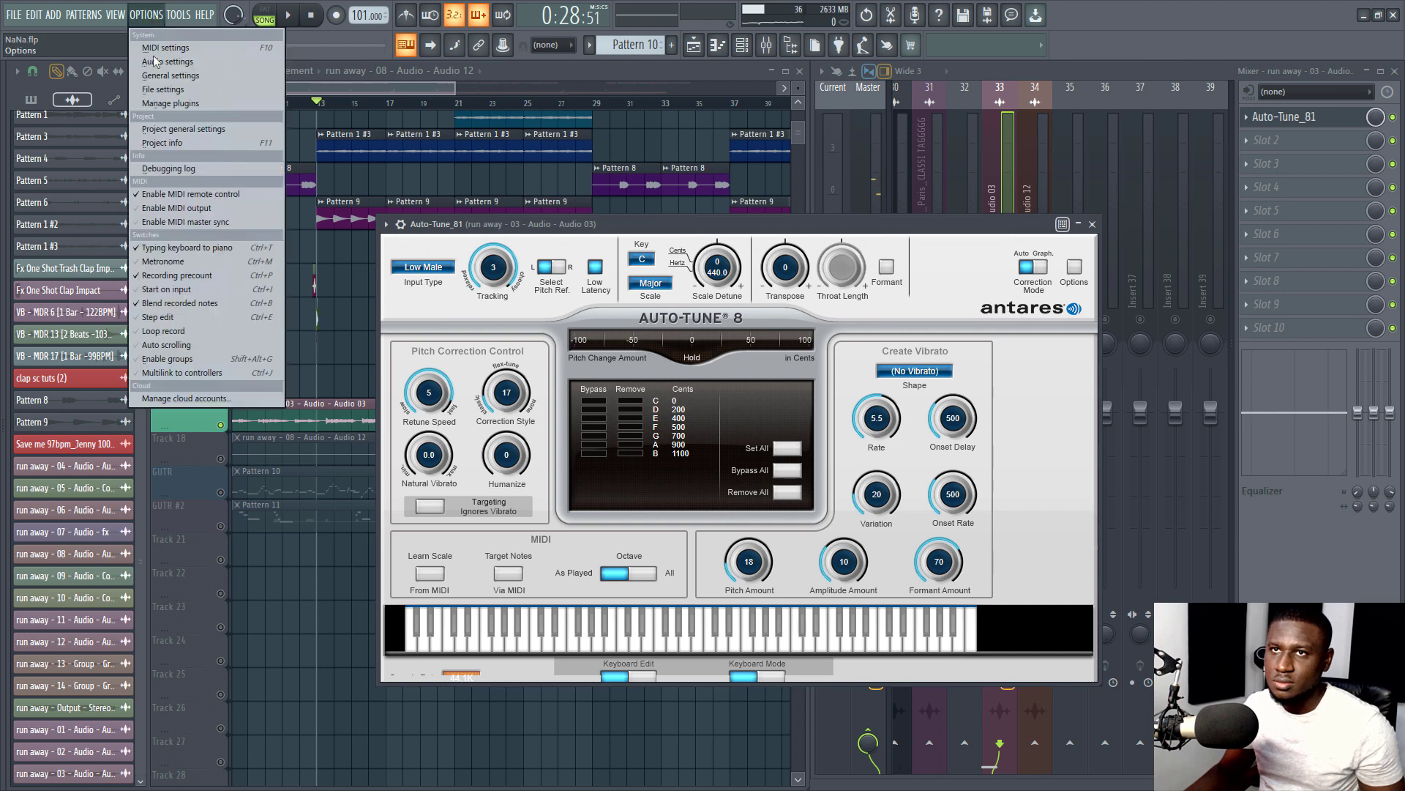
left_click(158, 61)
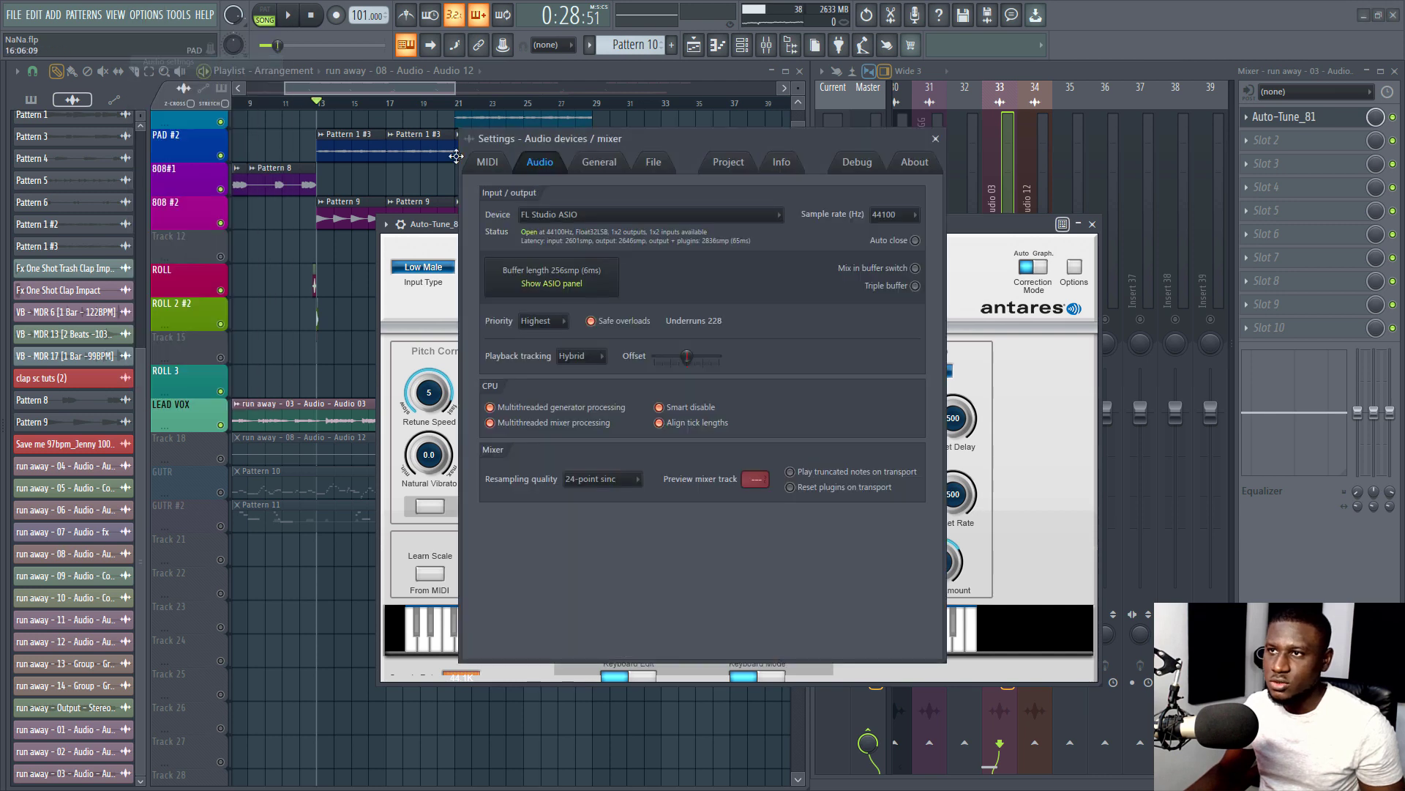
left_click(580, 278)
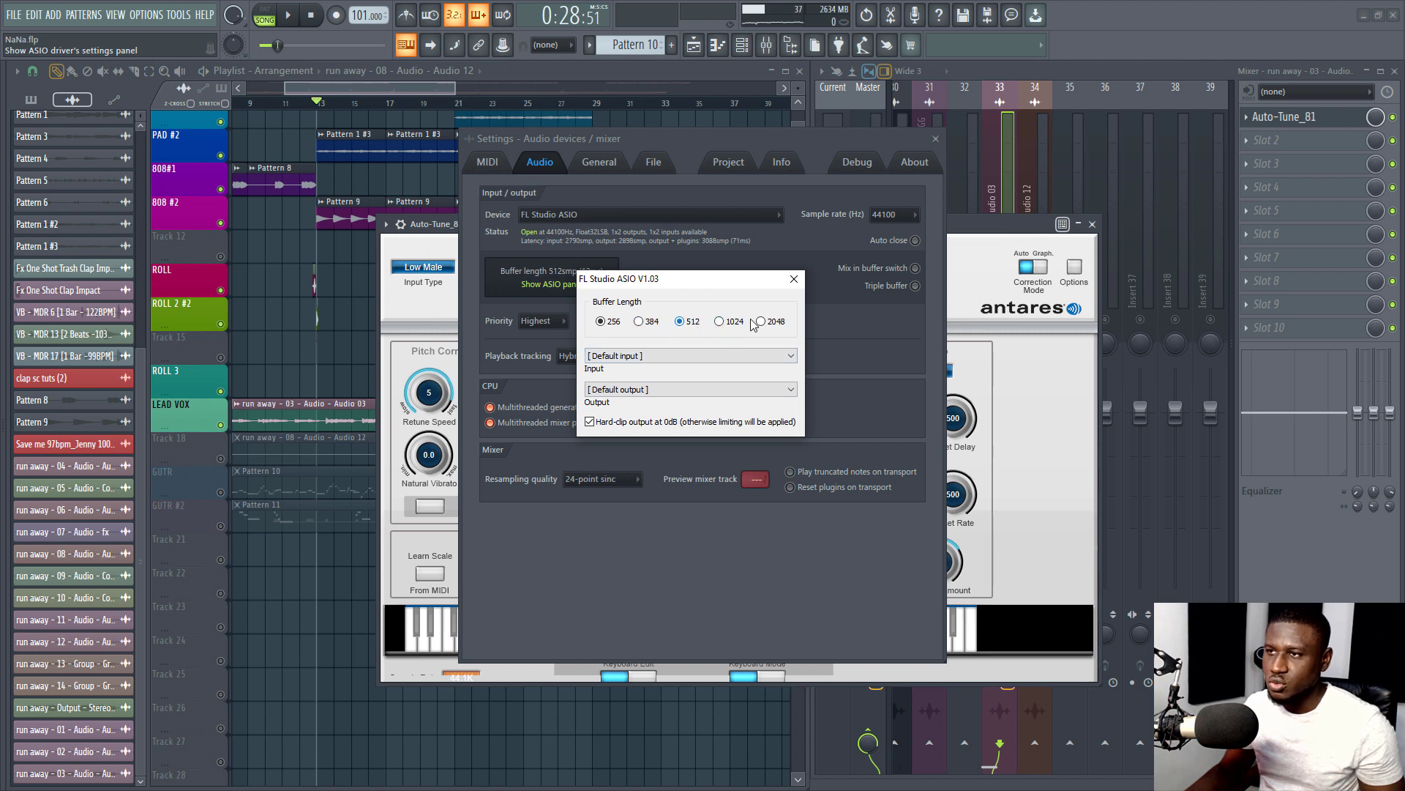
left_click(792, 280)
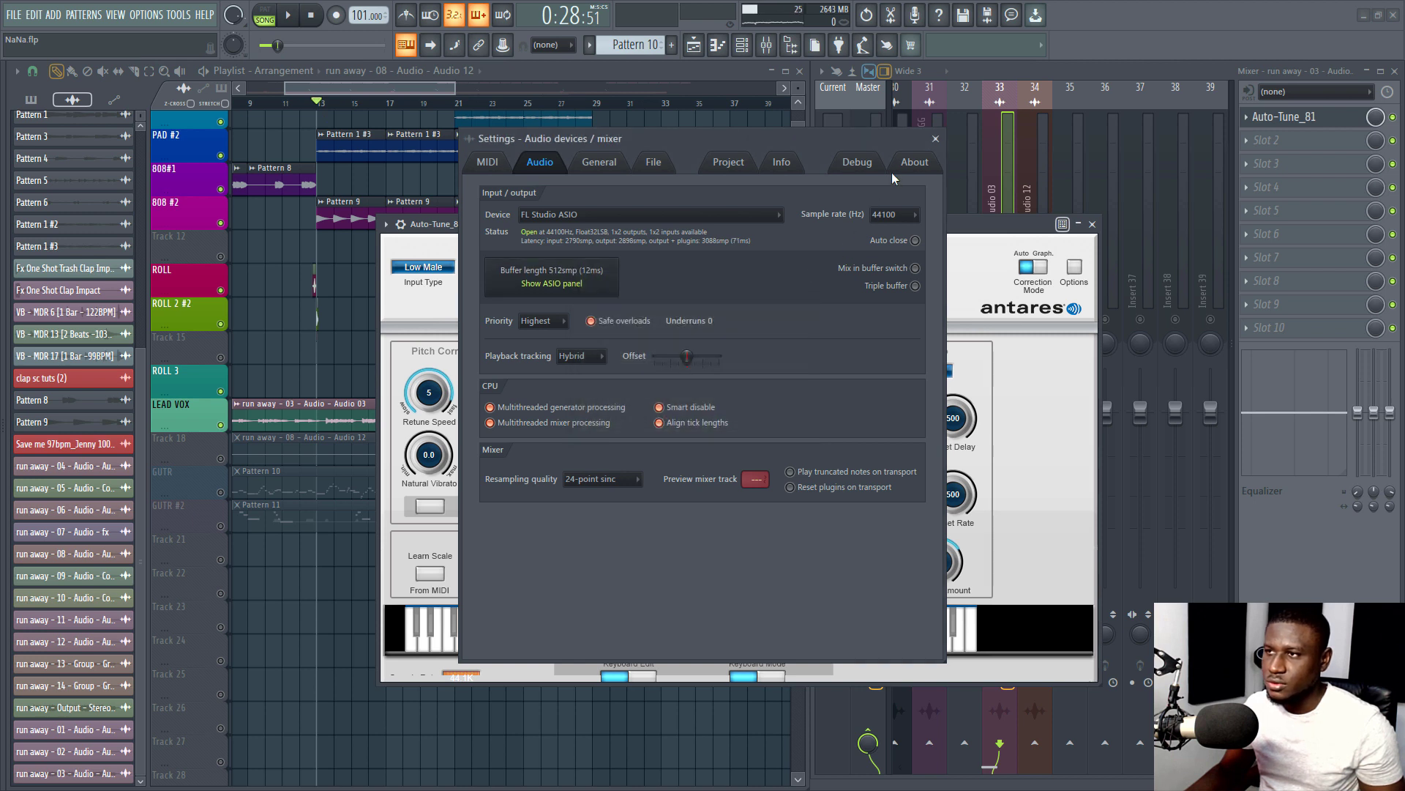
left_click(936, 138)
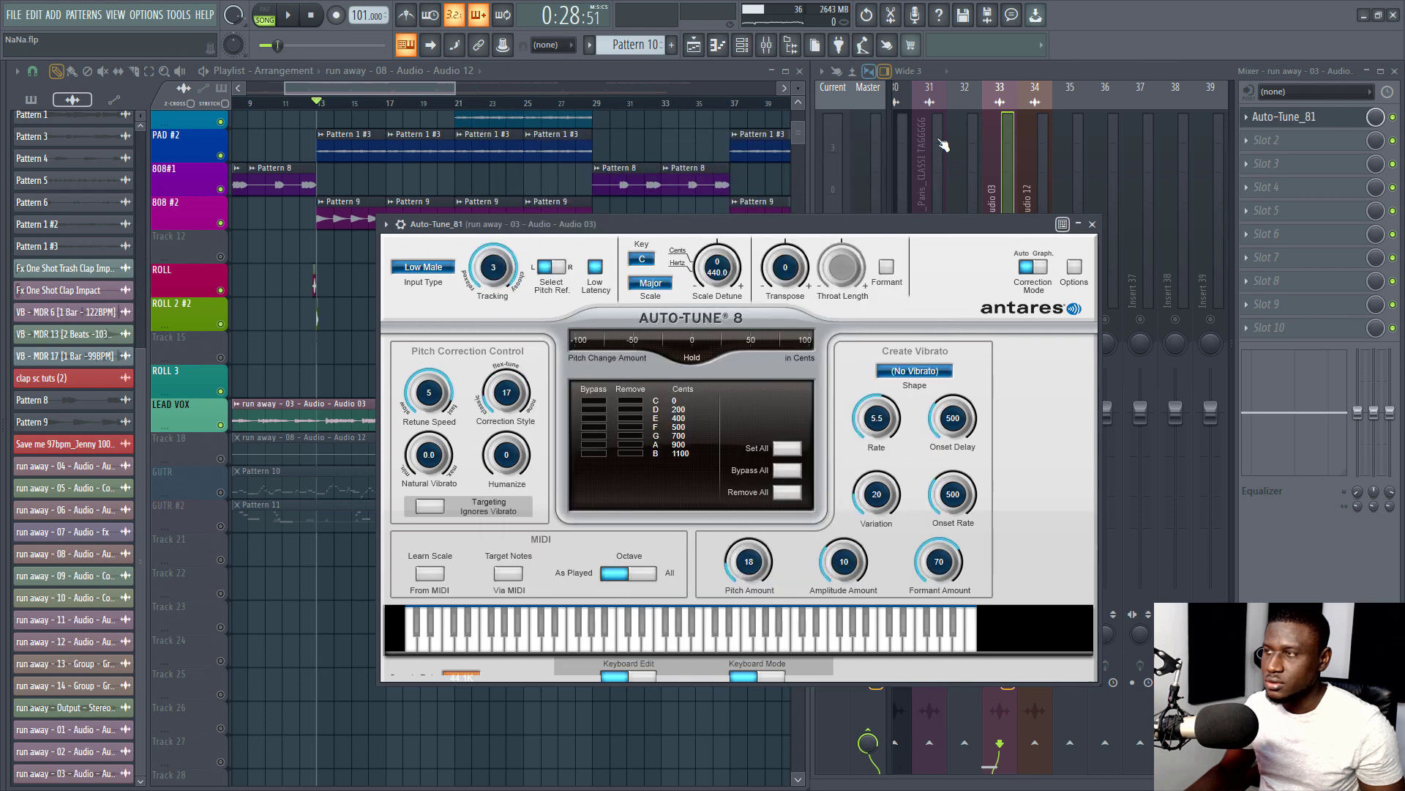
Play the tuned lead vocal with the beat from bar 13, checking the Auto-Tune window during a second pass
left_click(1091, 225)
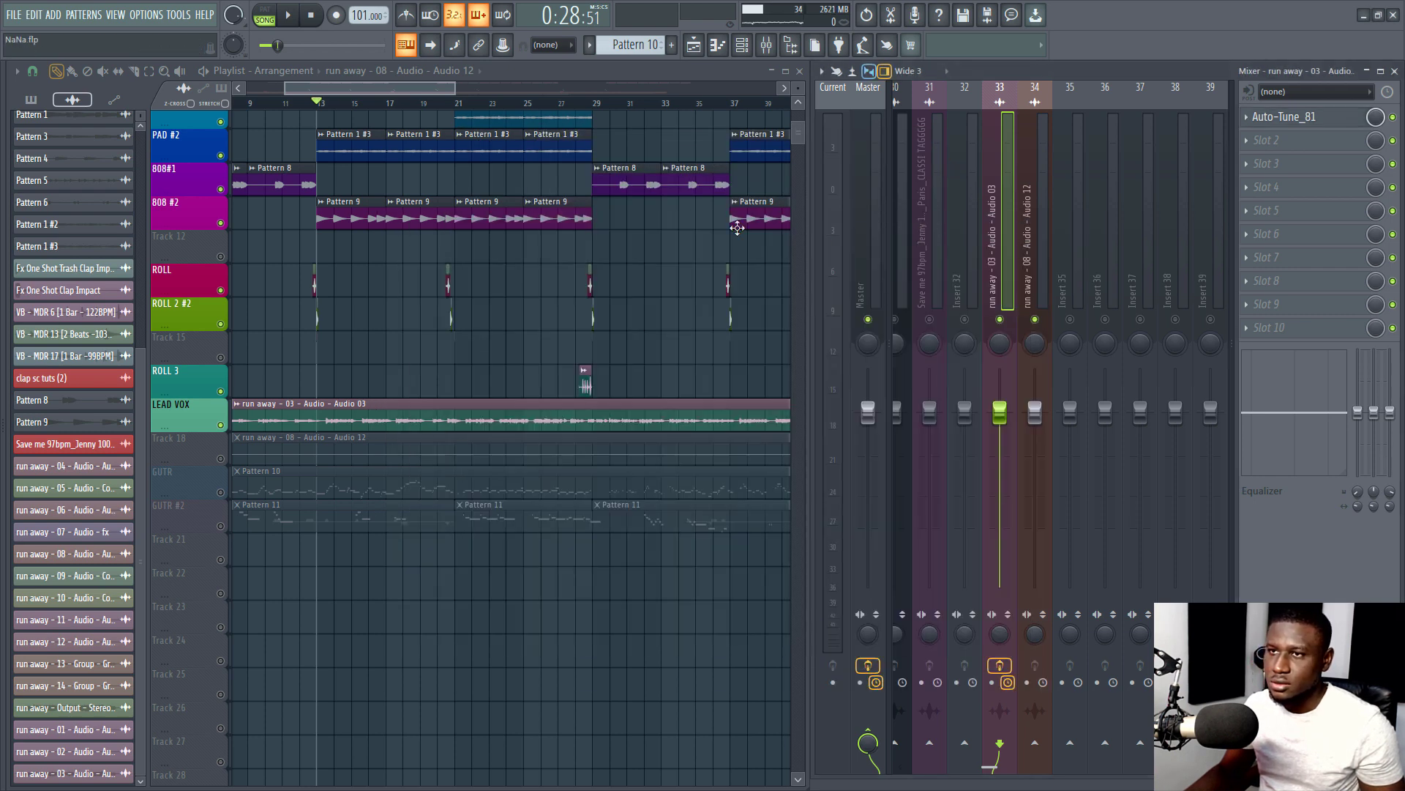
key("space")
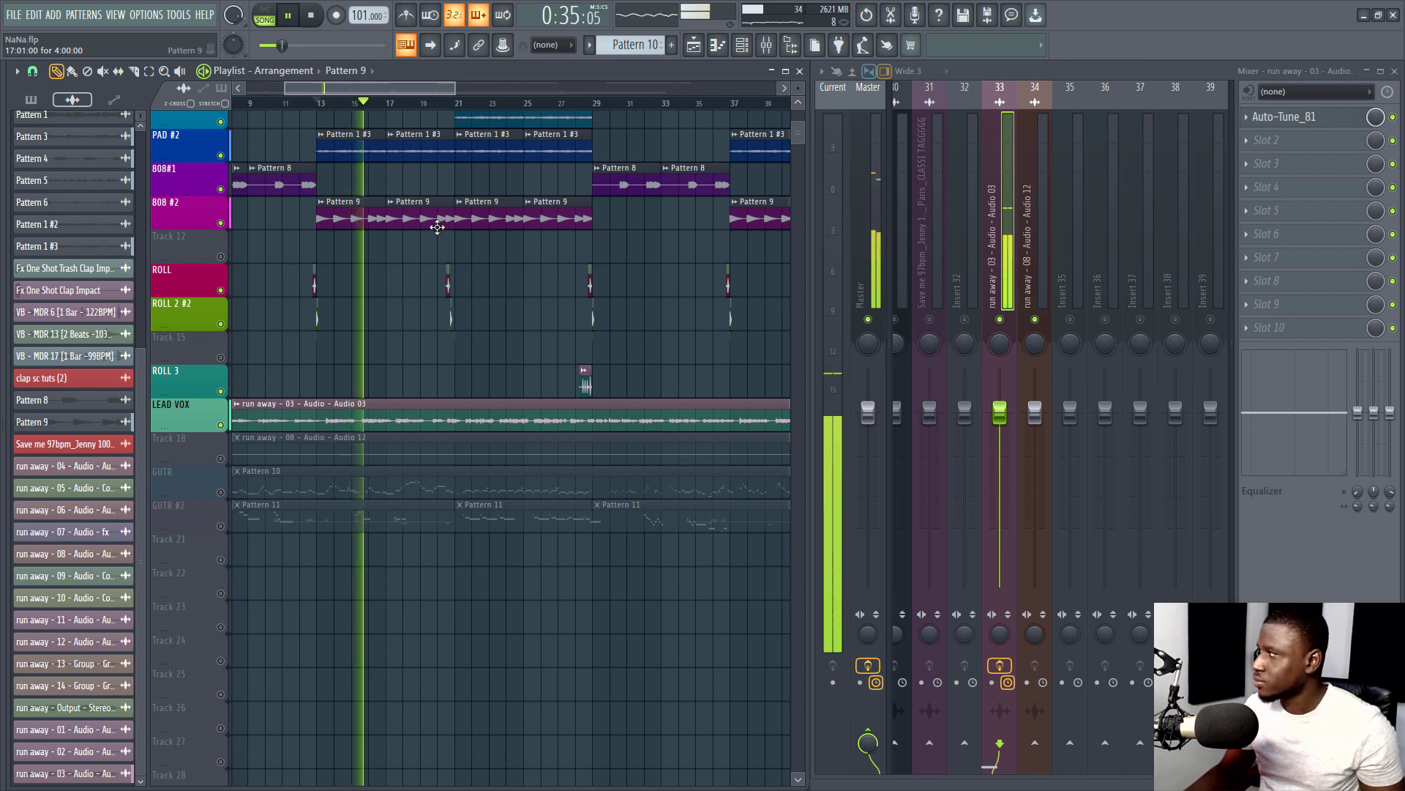
key("space")
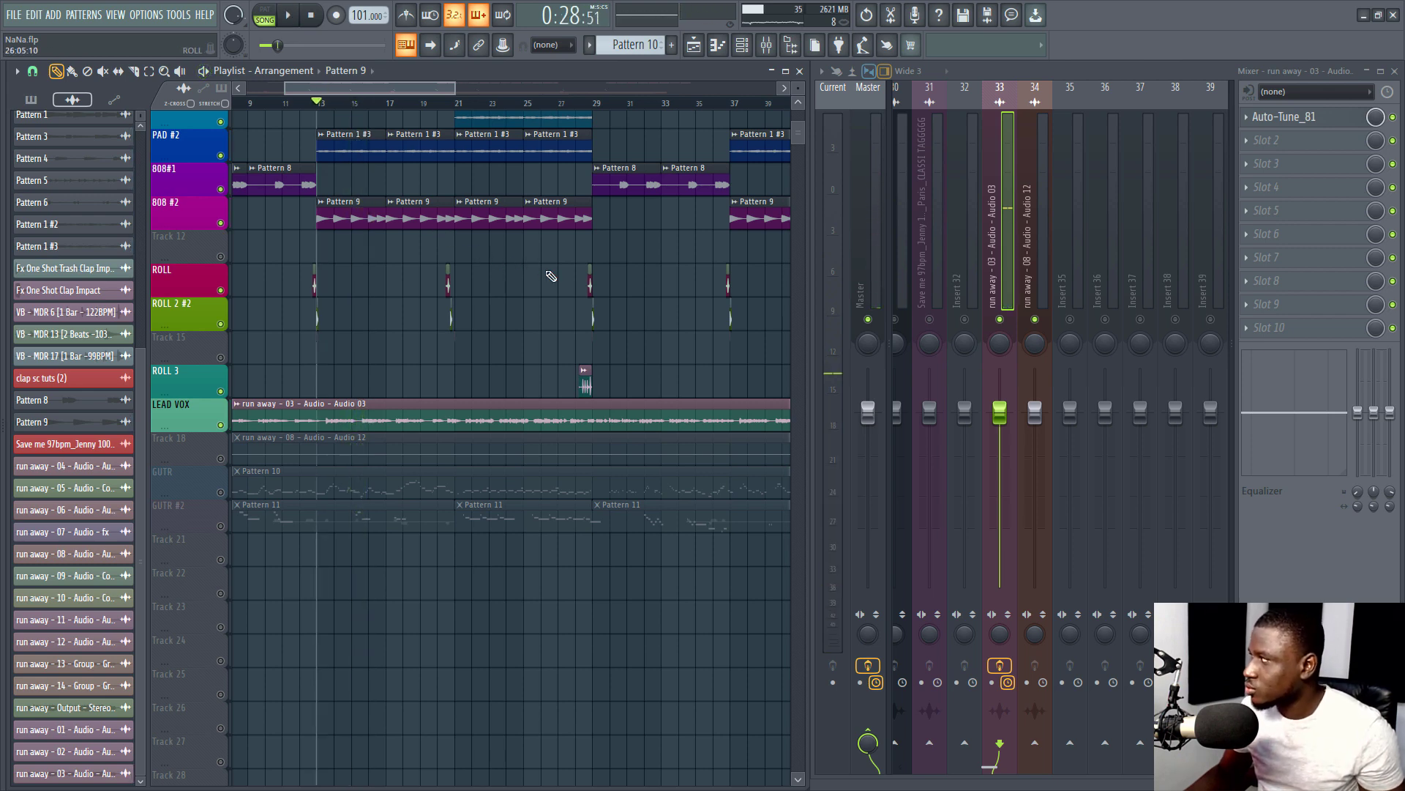
left_click(1301, 145)
left_click(1282, 119)
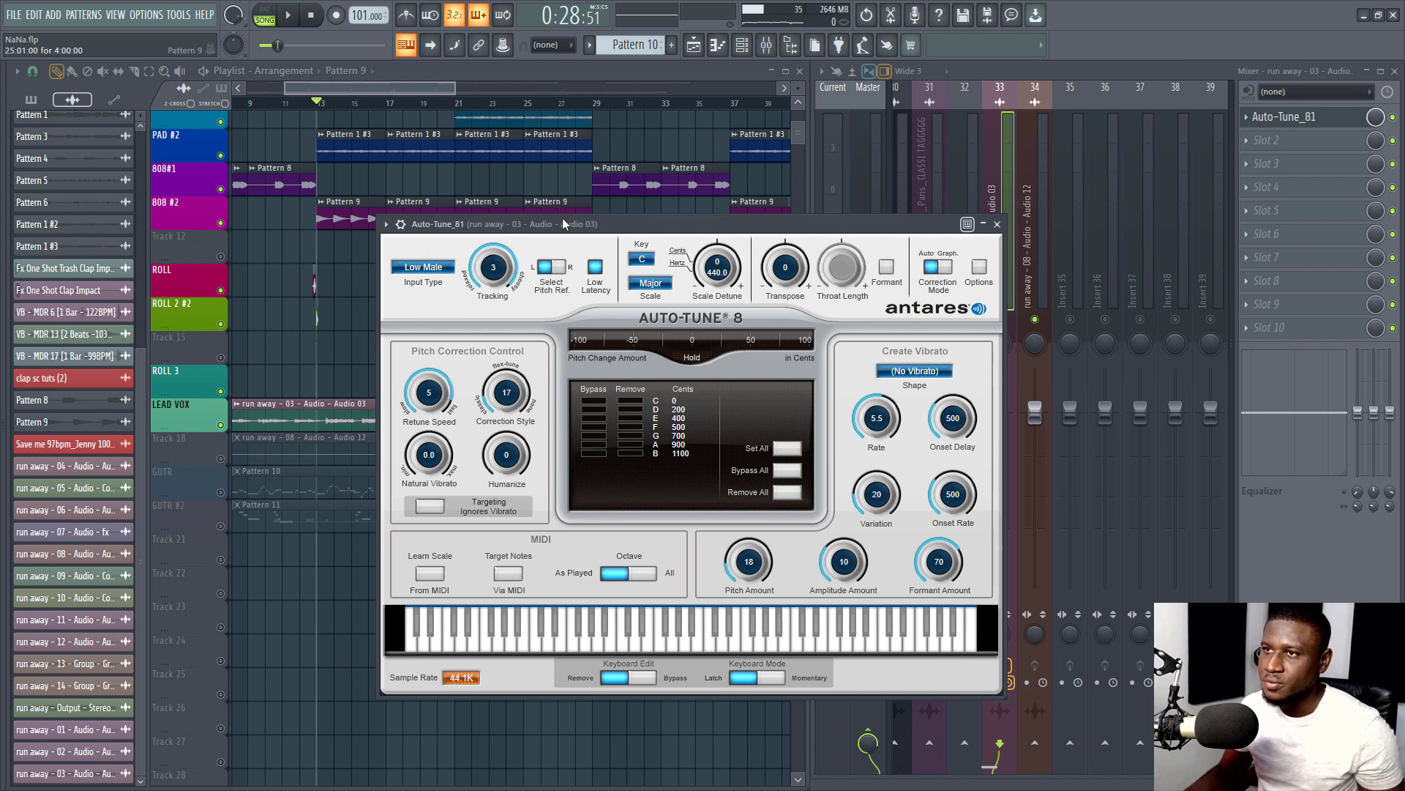
key("space")
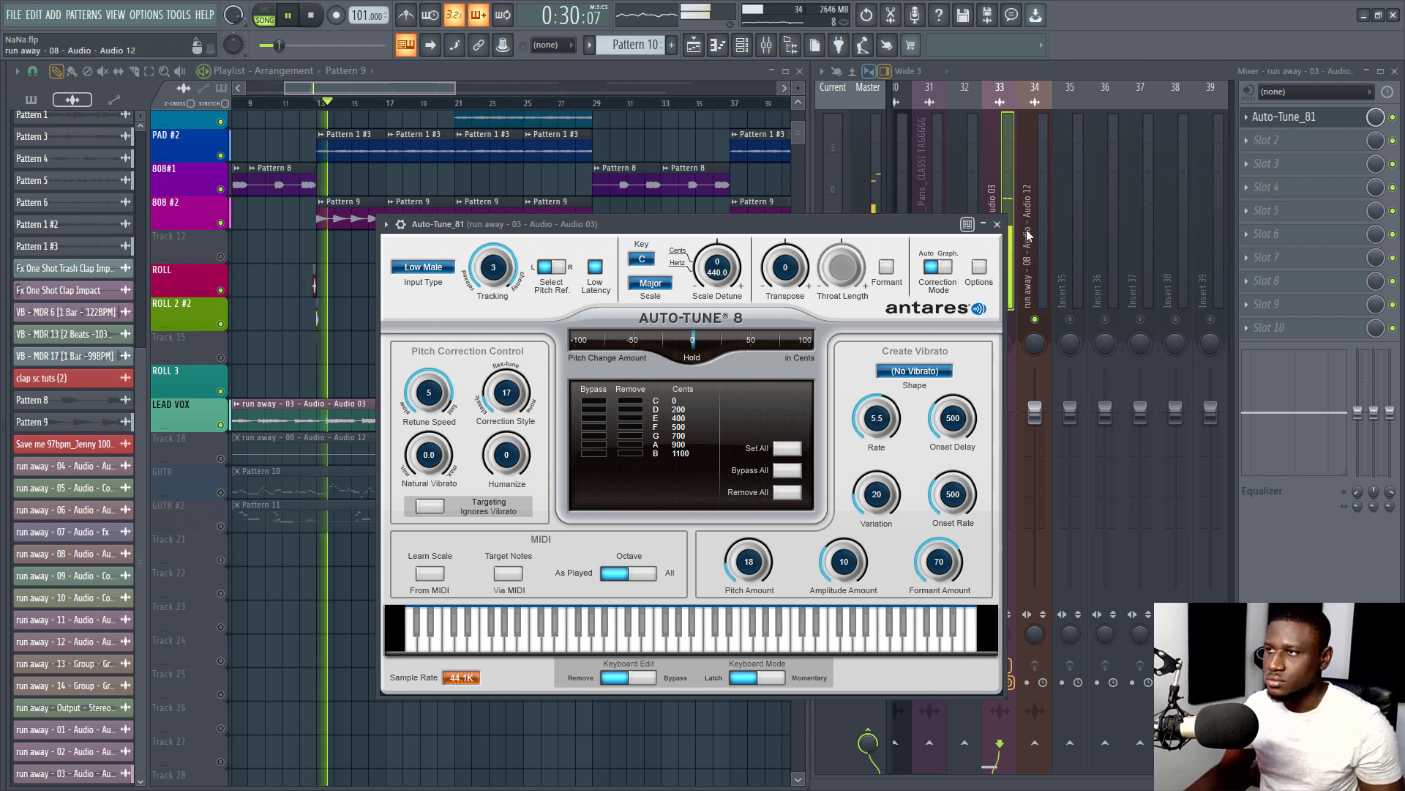
left_click(997, 224)
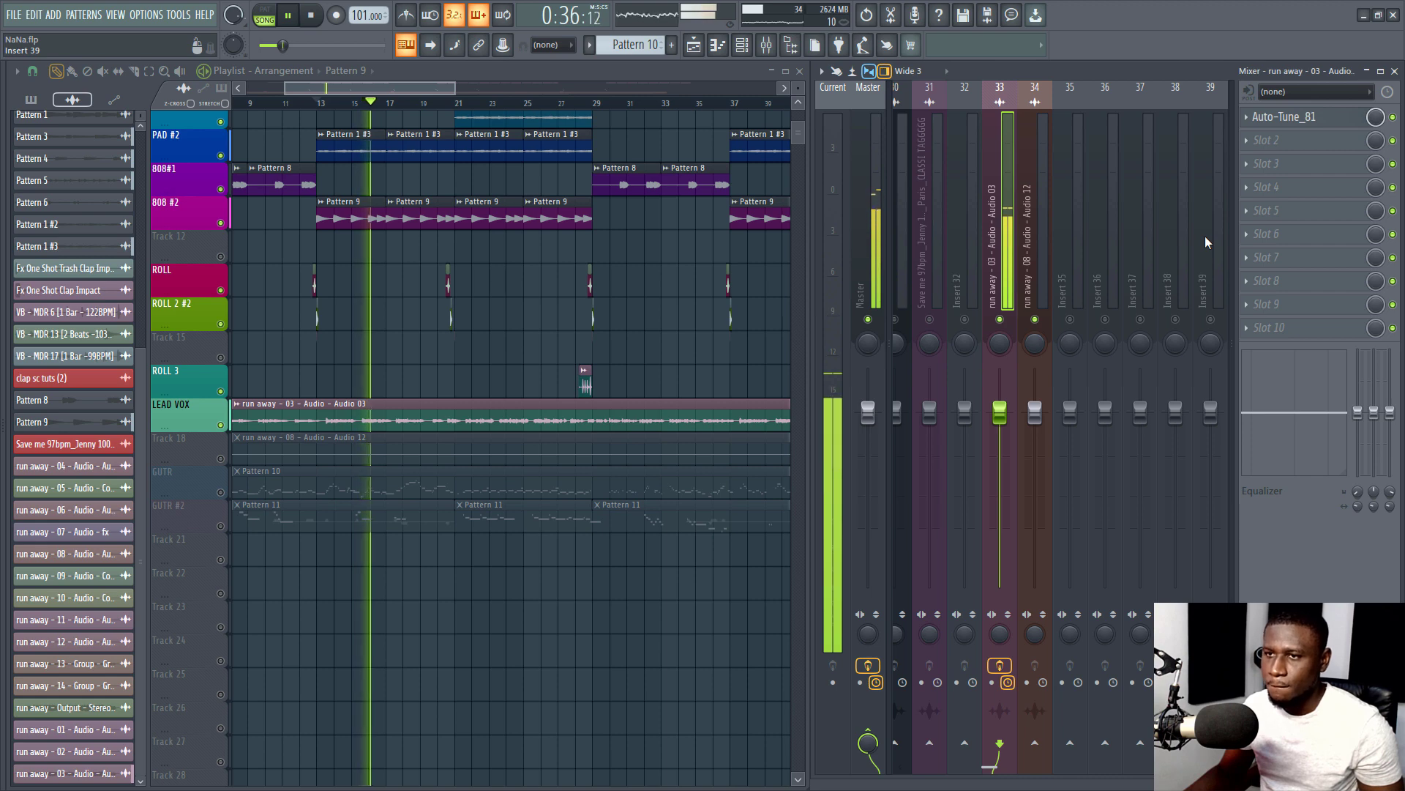
key("space")
Load Fruity Parametric EQ 2 in the lead vocal's second effect slot and change band 1 to High pass
left_click(1272, 146)
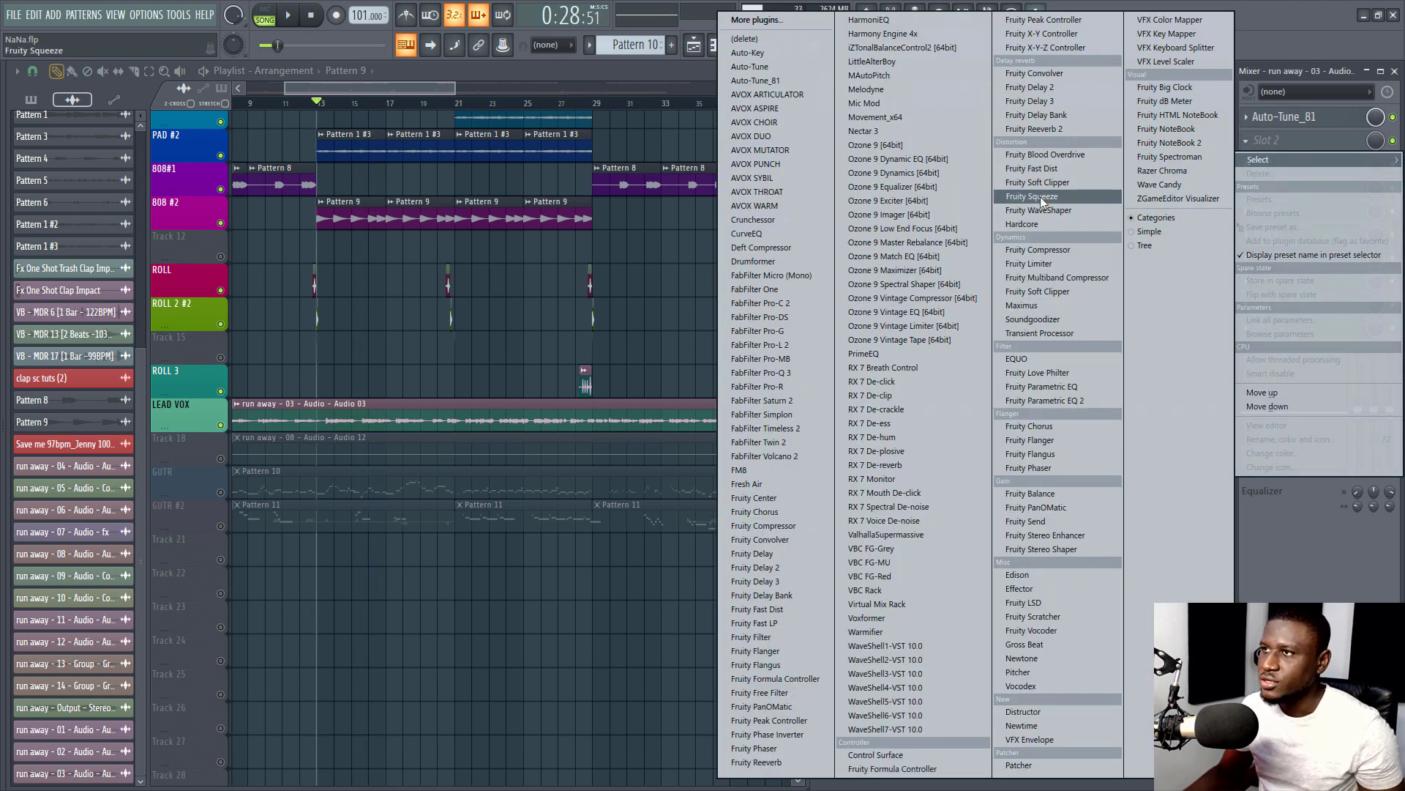
left_click(1057, 400)
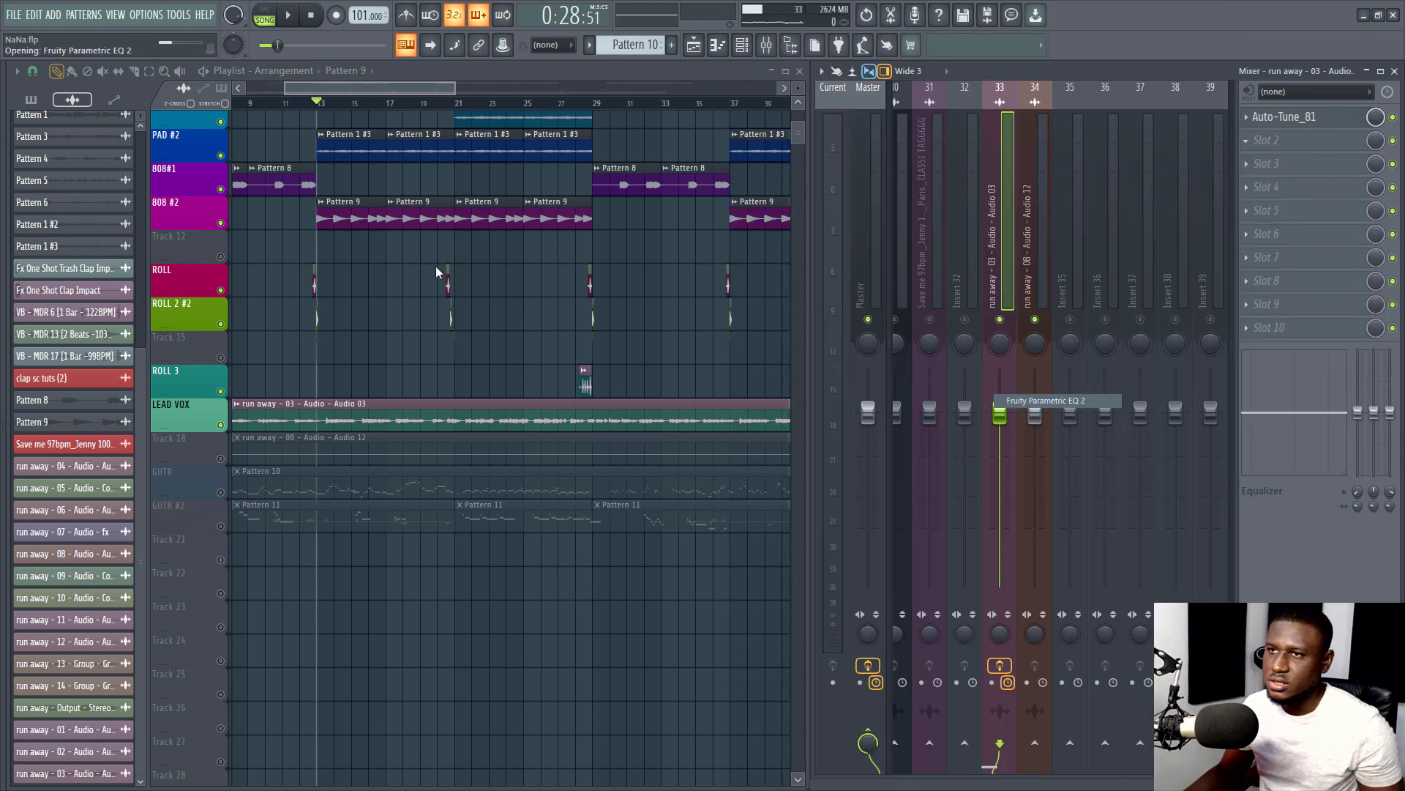
right_click(177, 352)
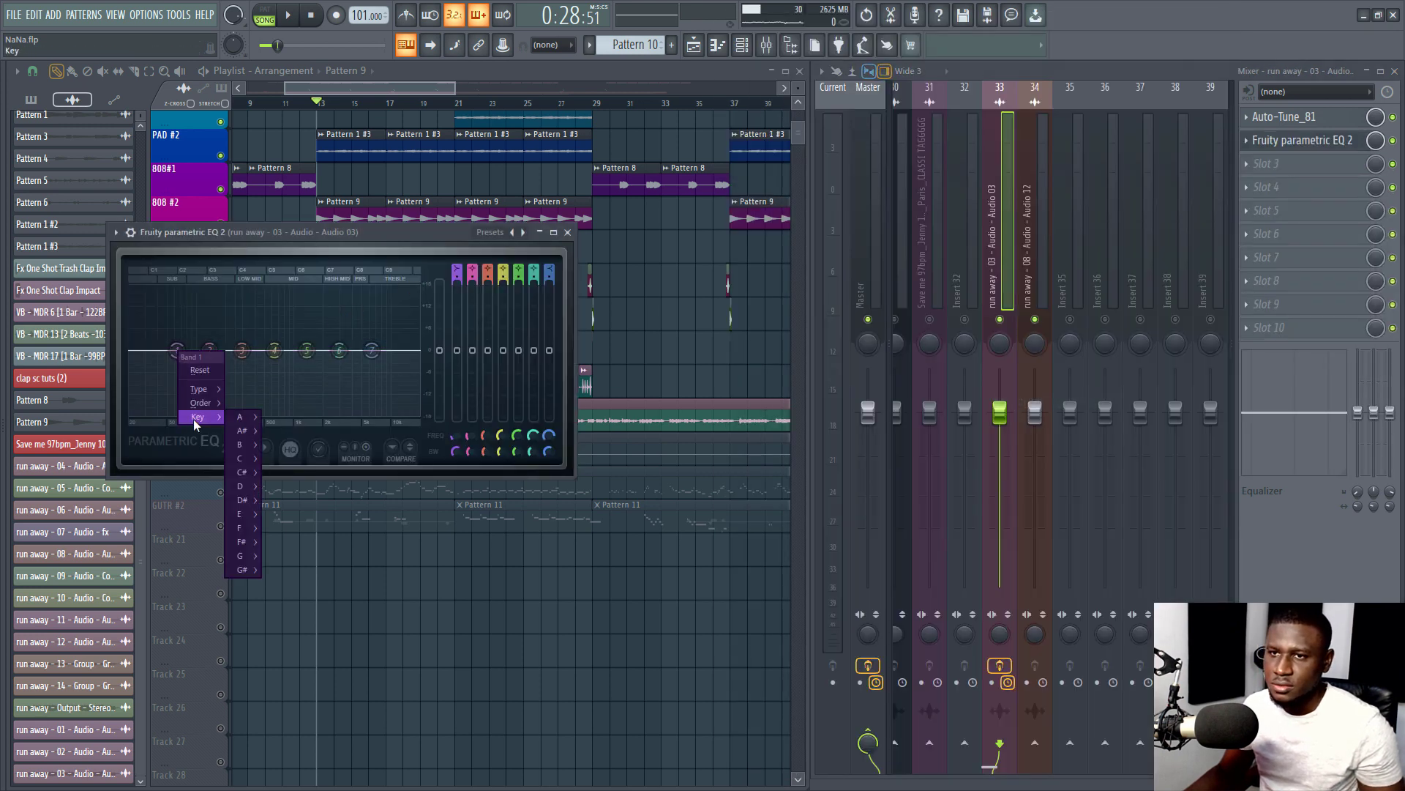
mouse_move(208, 408)
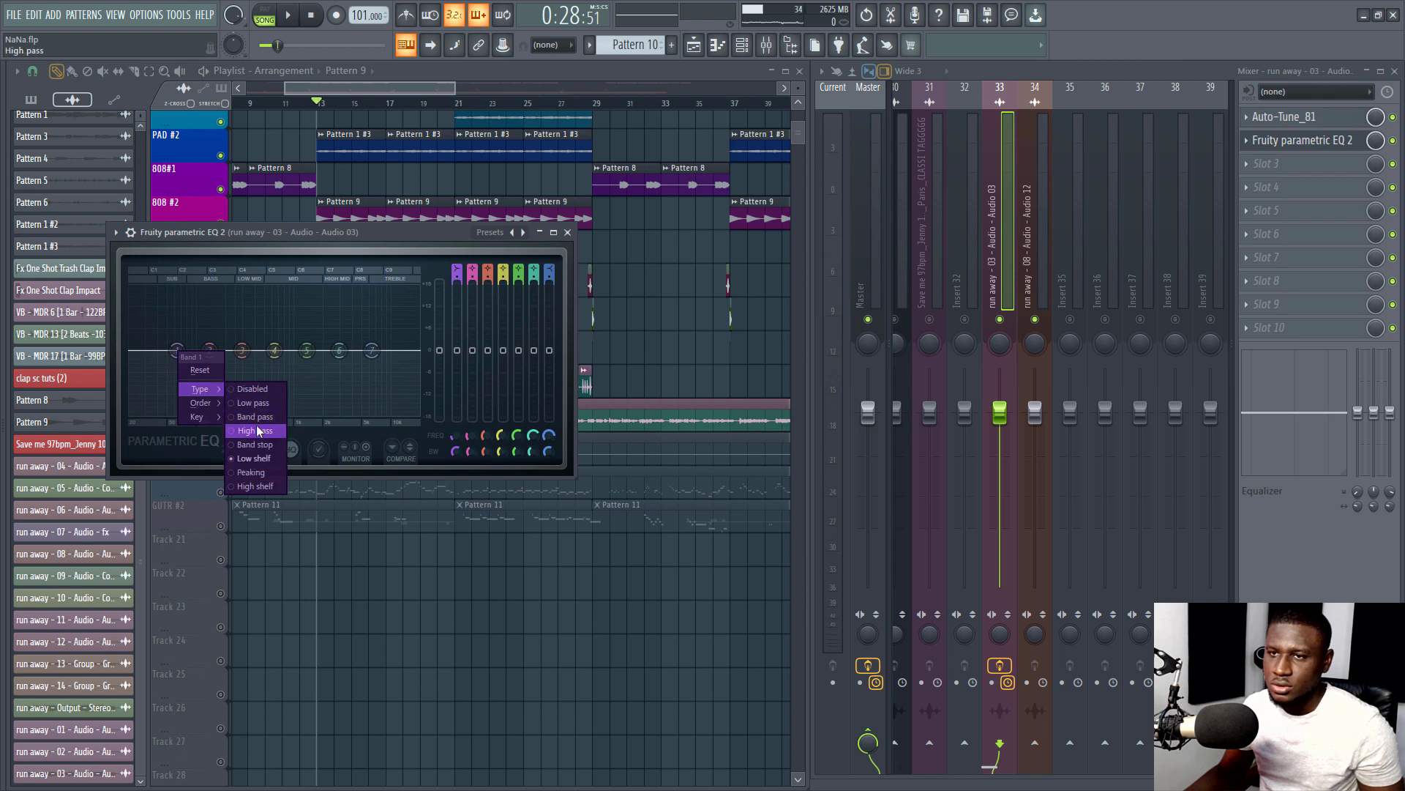
left_click(256, 431)
Give band 1's high-pass filter a steeper order and raise its cutoff slightly while playing the vocal
right_click(177, 351)
mouse_move(198, 404)
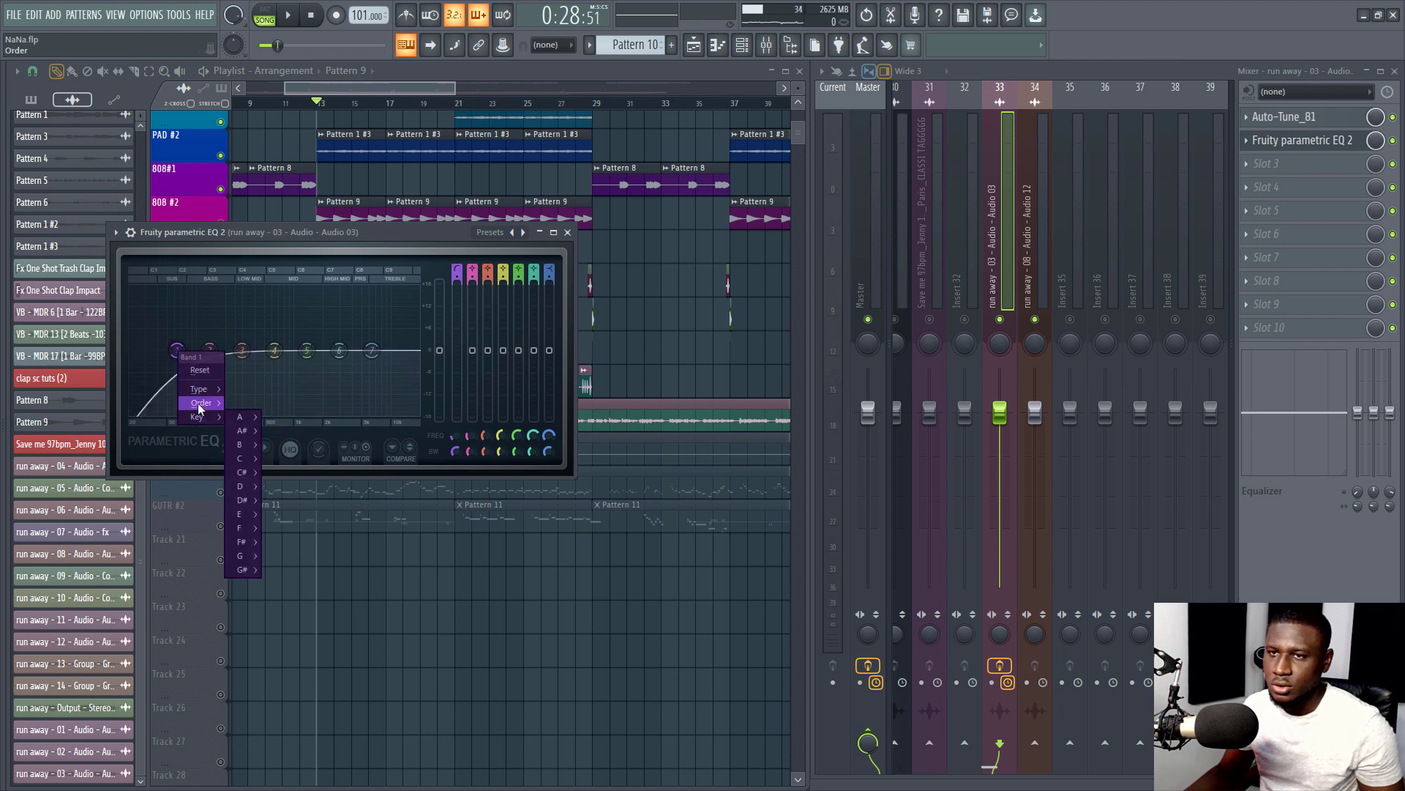
left_click(236, 401)
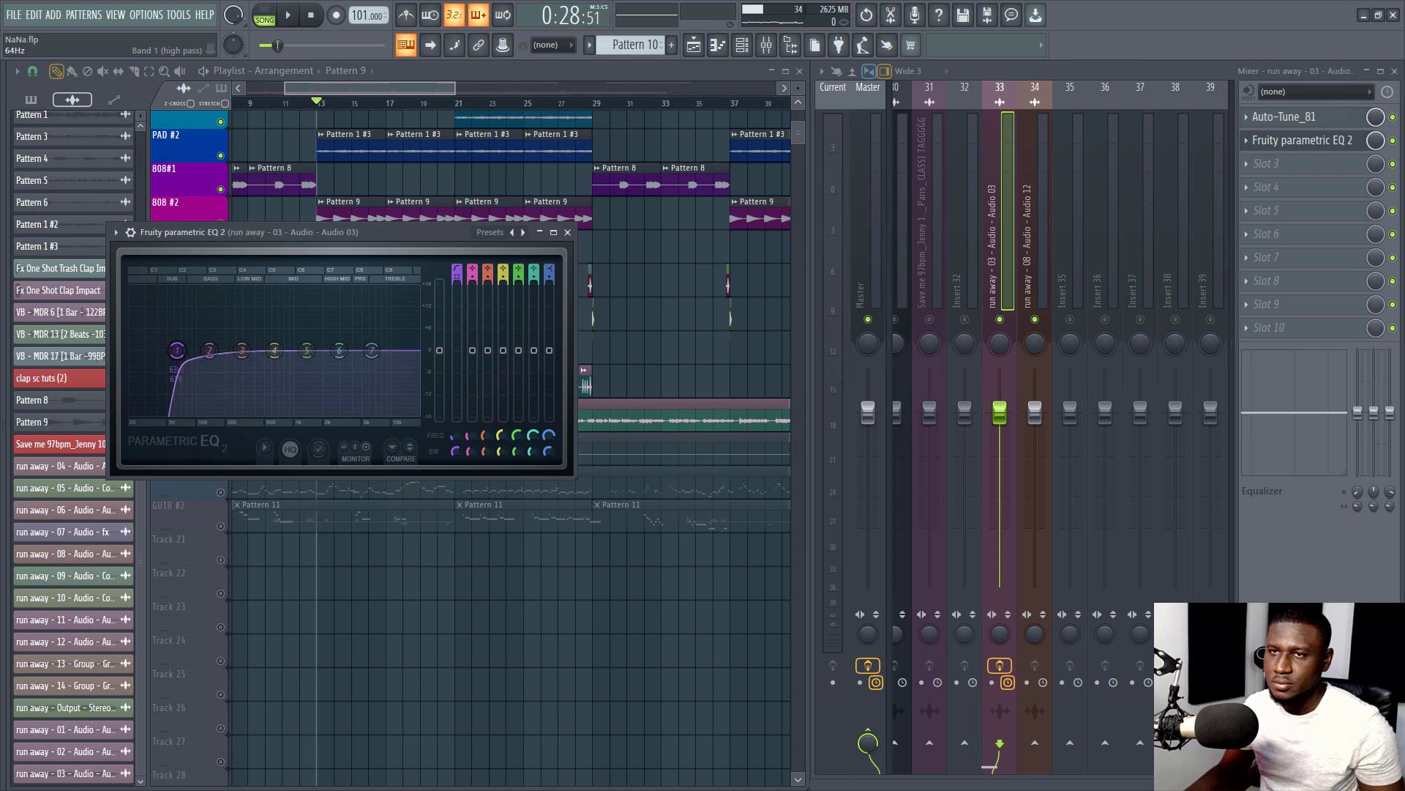
key("space")
left_click_drag(177, 350, 189, 349)
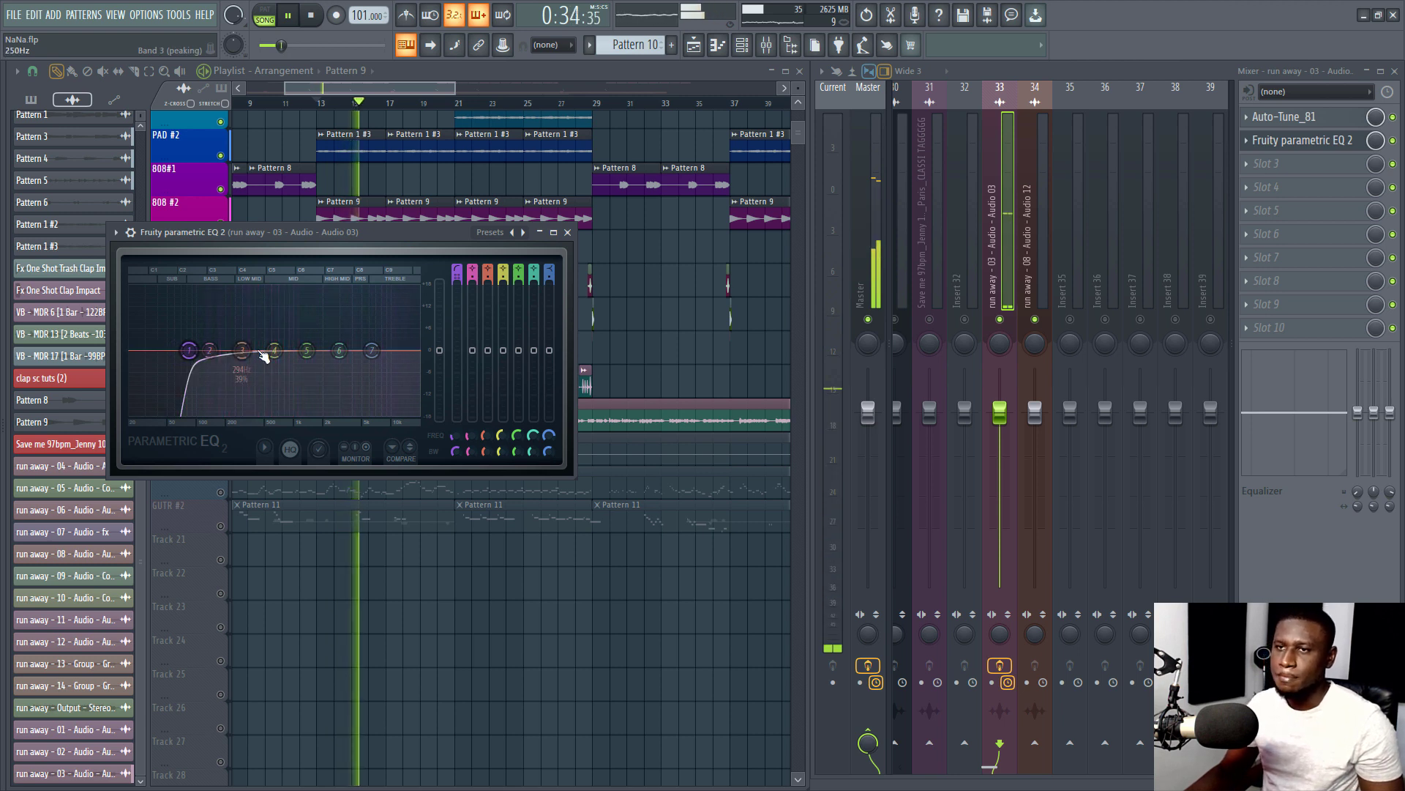
key("space")
Boost band 4 to 18 dB at 845 Hz with 0% width while listening, and pull it down into a slight cut
left_click_drag(275, 350, 286, 289)
scroll(281, 289, "down", 3)
key("space")
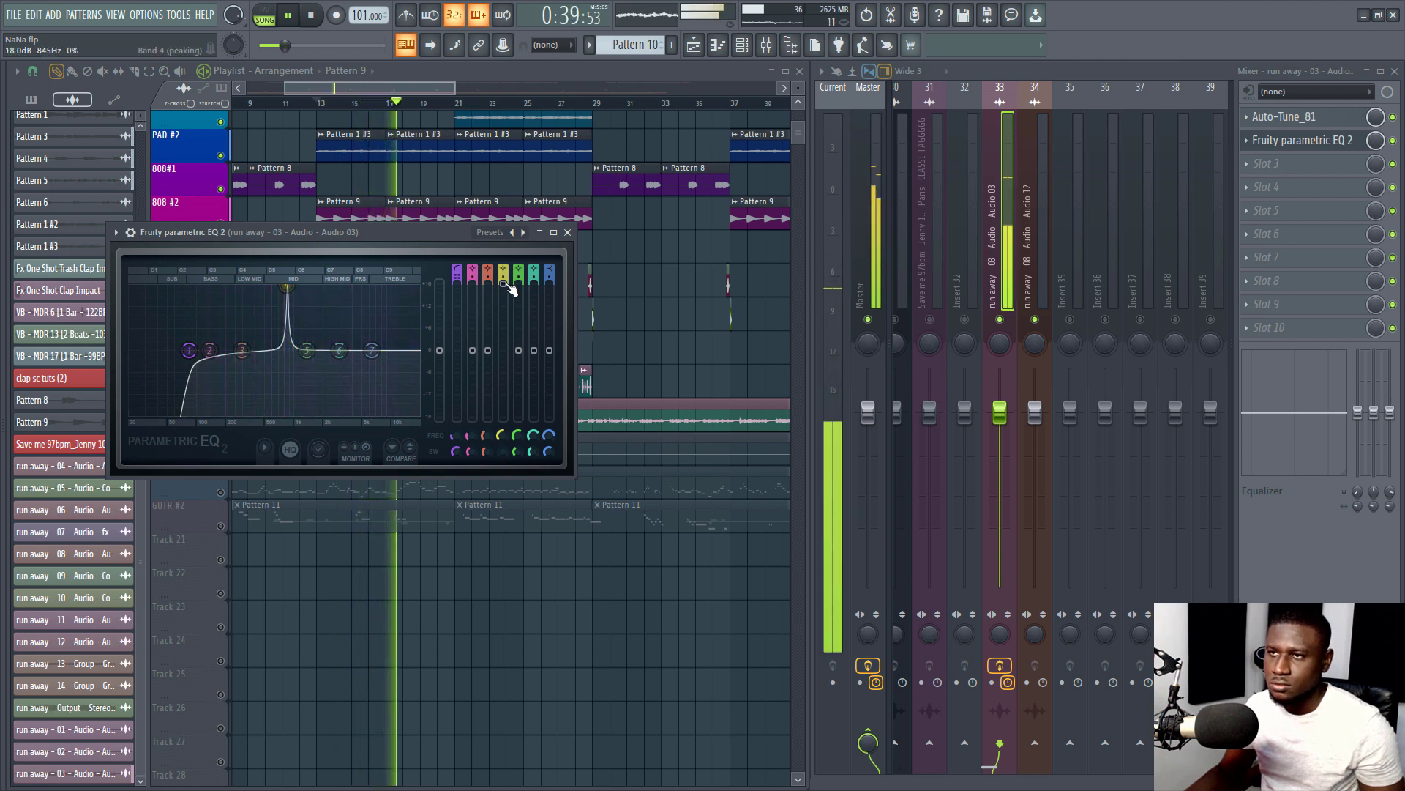
left_click_drag(506, 286, 503, 367)
key("space")
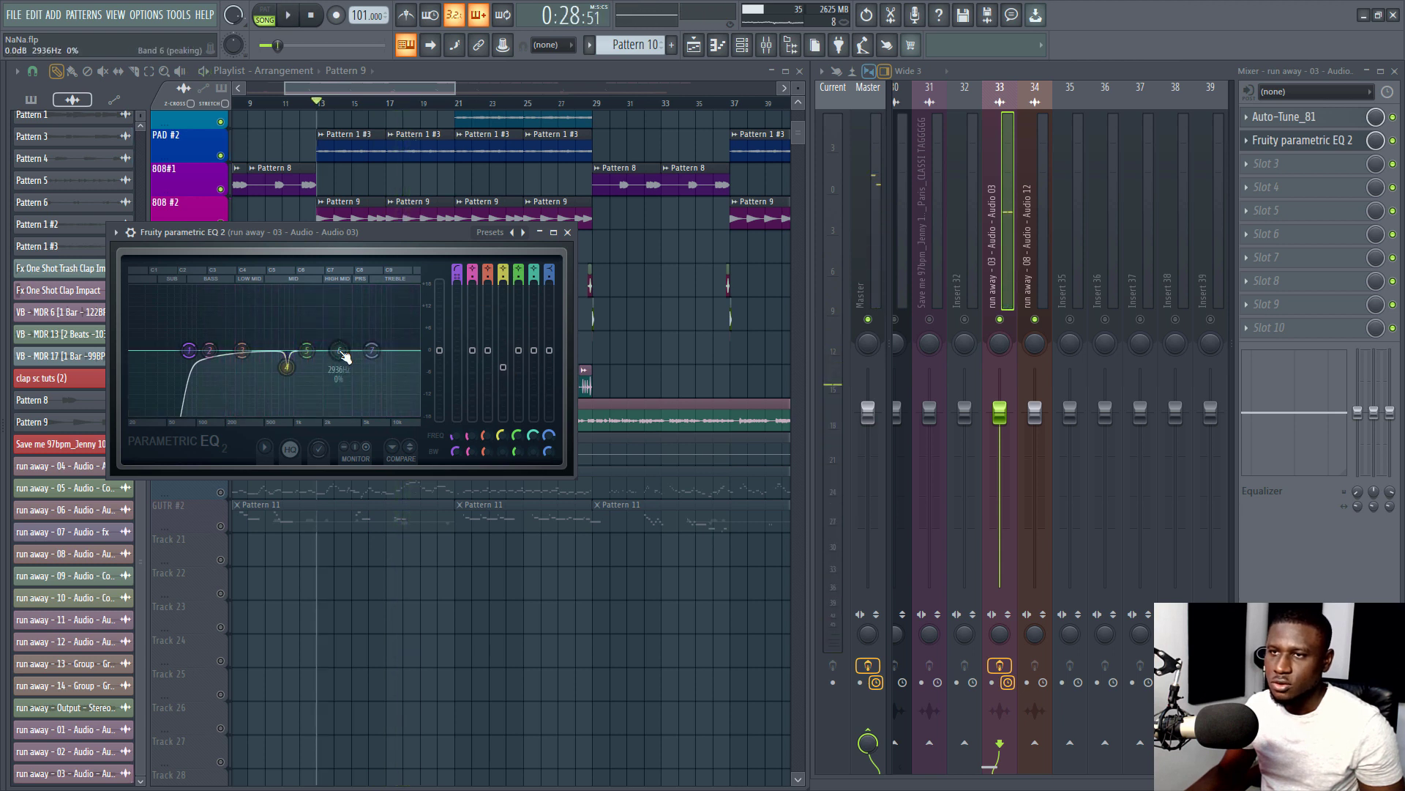
Boost band 6 to 18 dB at about 2858 Hz during playback, and lower it into a slight cut
key("space")
left_click_drag(342, 291, 339, 286)
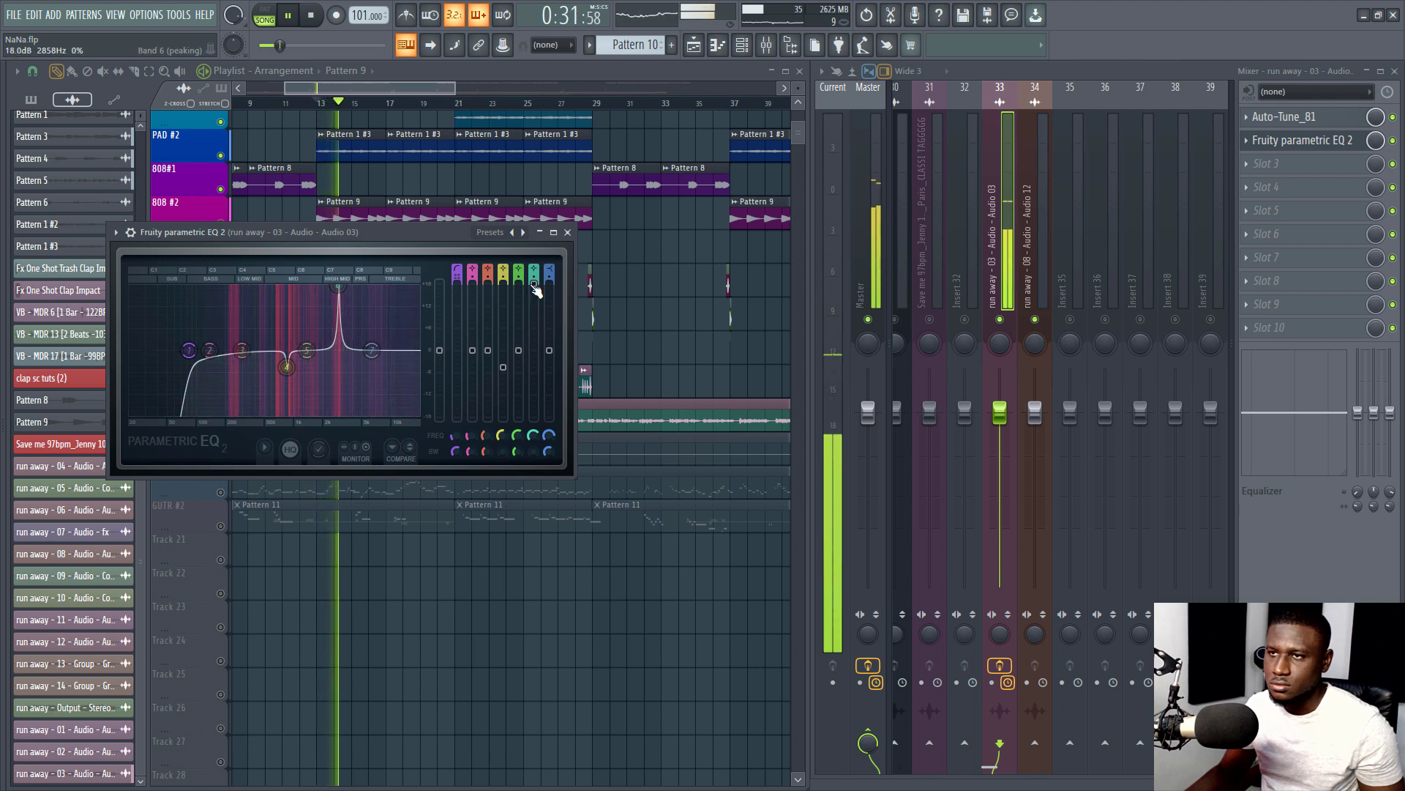
left_click_drag(535, 291, 535, 362)
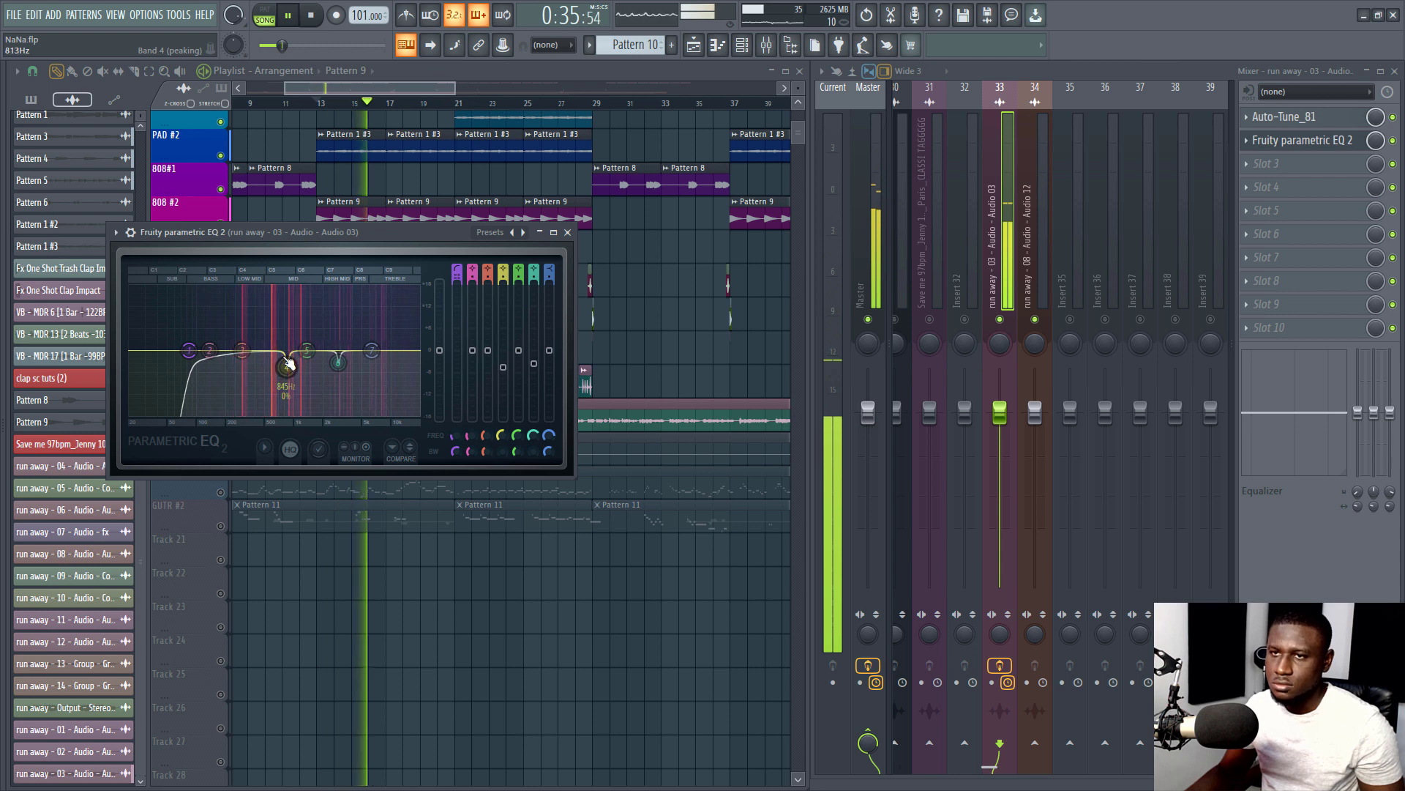
Boost band 3 to 18 dB at 235 Hz with 0% width during playback, and lower it to a 3 dB cut
key("space")
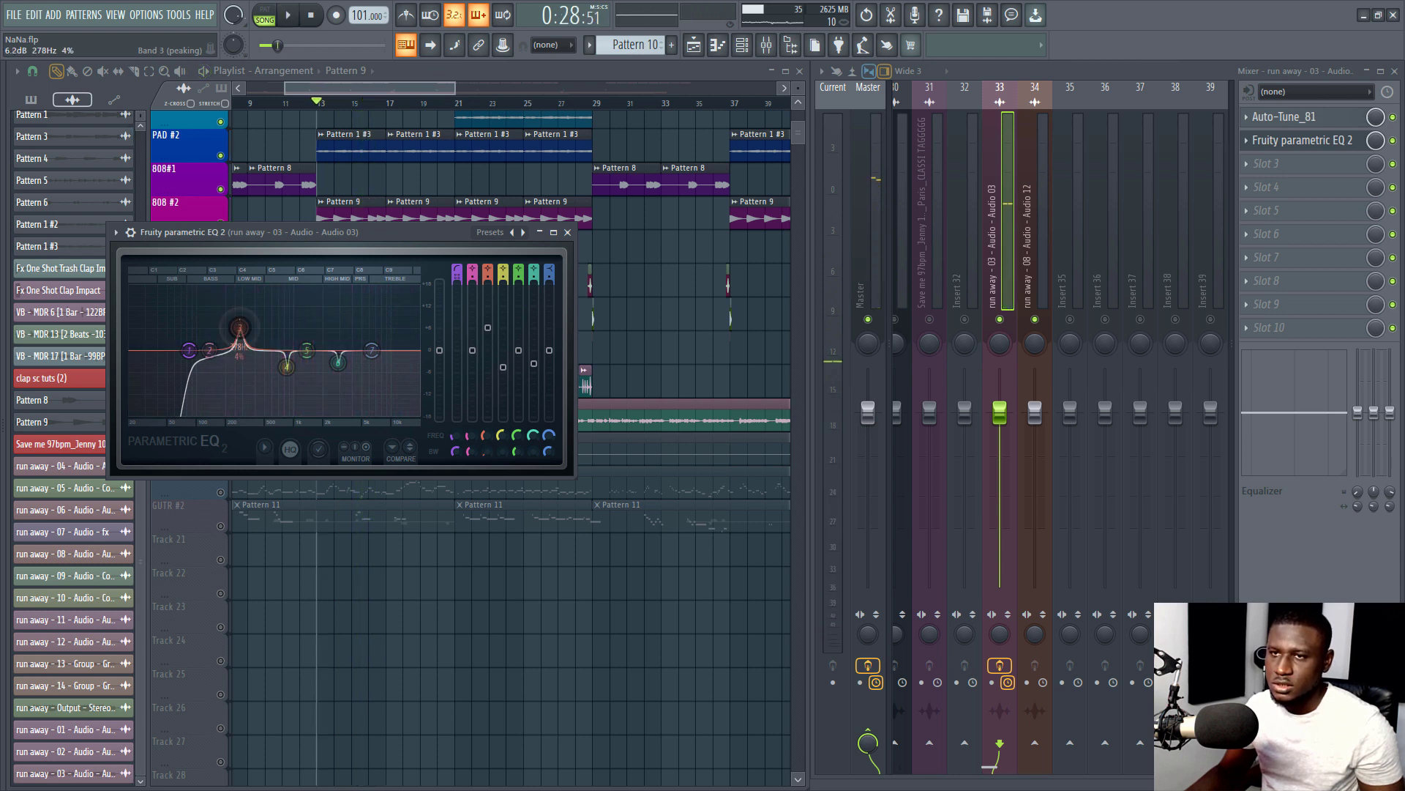
key("space")
scroll(249, 289, "down", 3)
left_click_drag(248, 289, 232, 288)
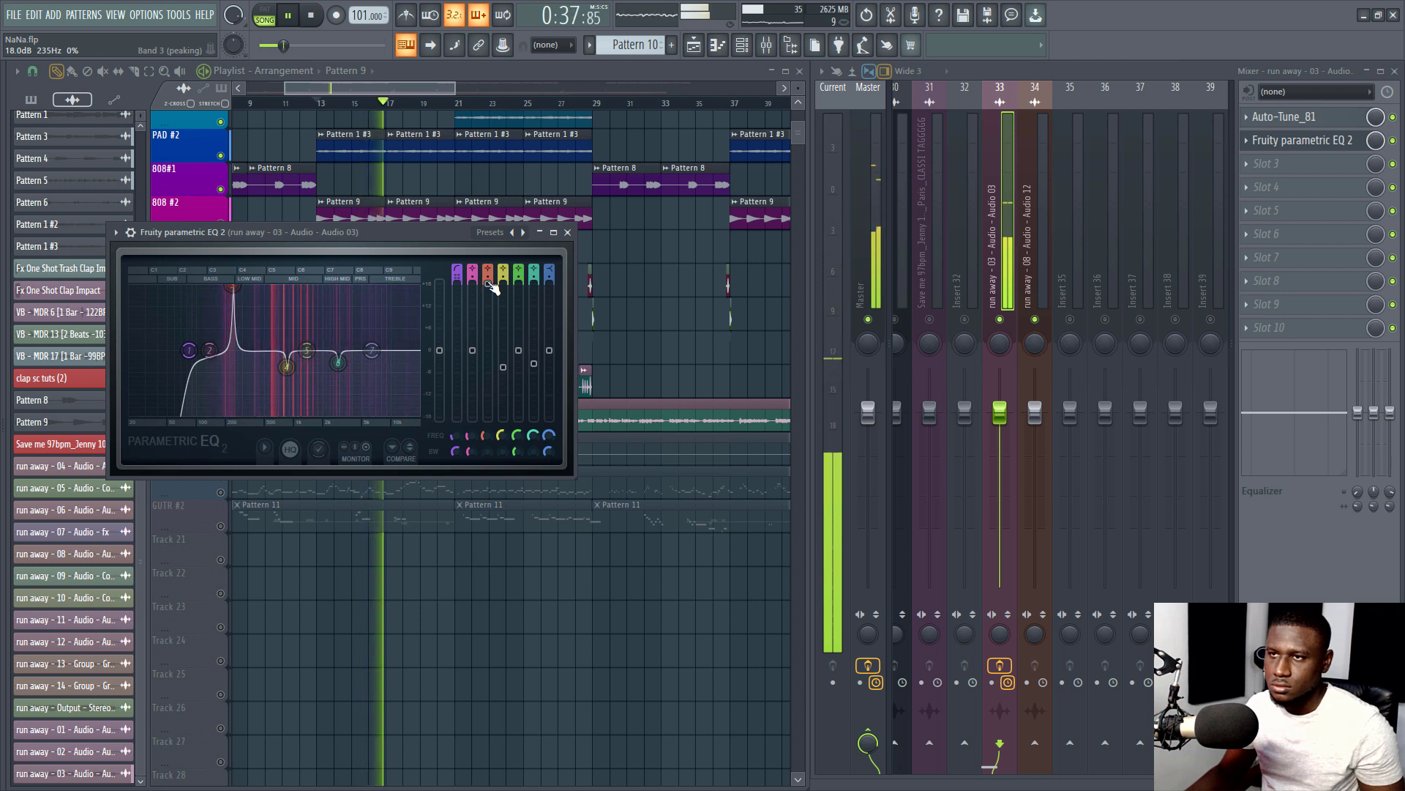
left_click_drag(488, 284, 487, 325)
key("space")
left_click_drag(232, 326, 232, 350)
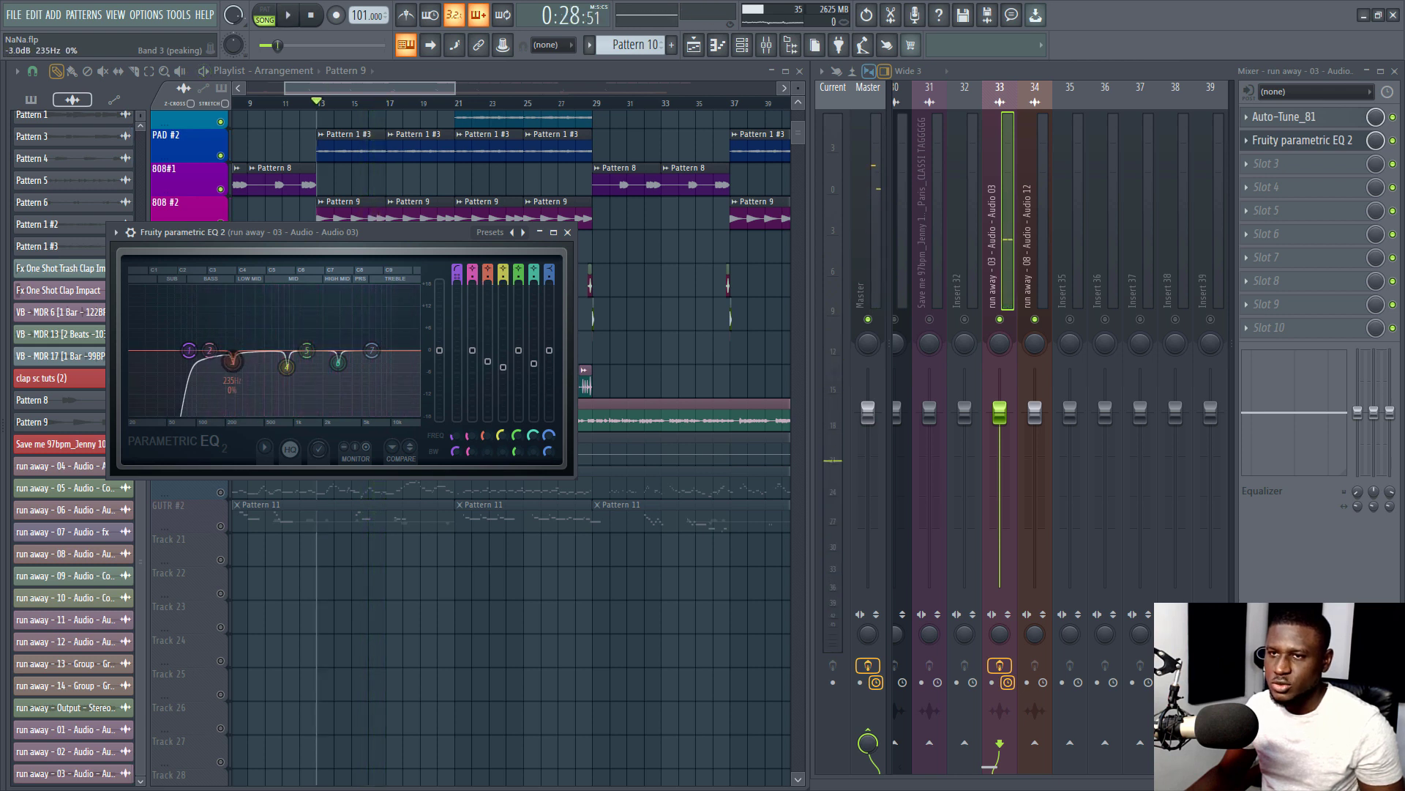
Turn band 7 into a low-pass filter with Steep 8 order and place its cutoff near the upper end of the spectrum
left_click_drag(371, 349, 401, 353)
right_click(402, 354)
mouse_move(435, 393)
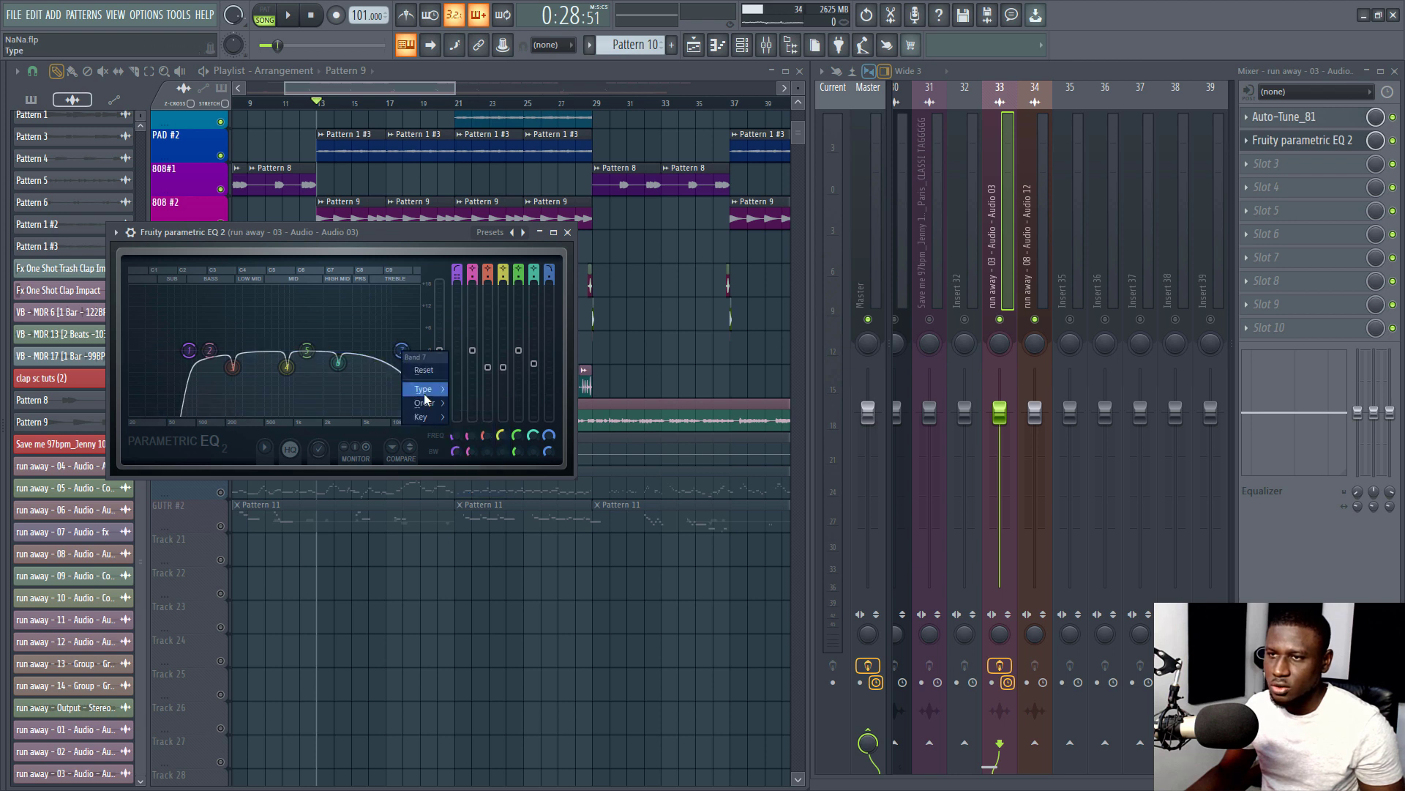
left_click(462, 404)
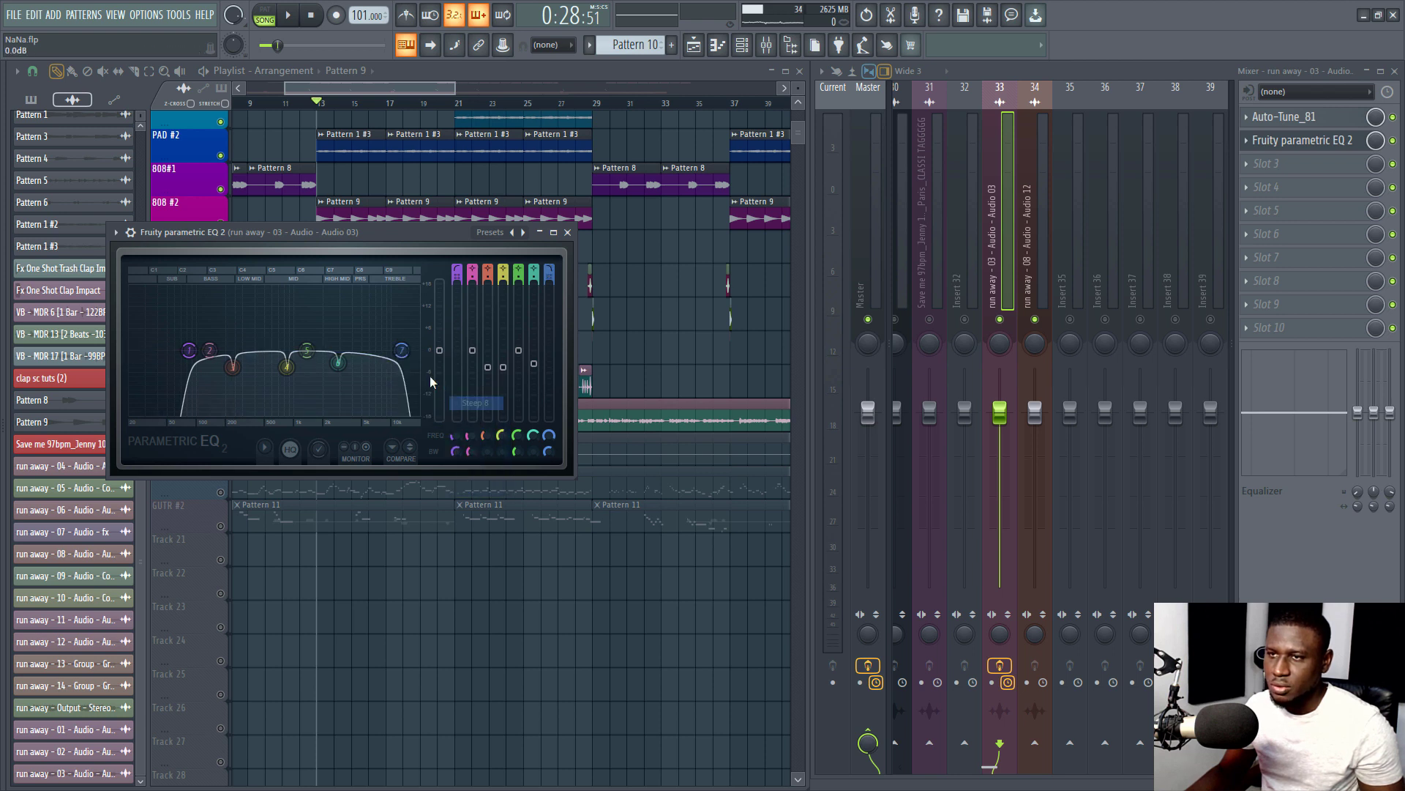
left_click_drag(402, 351, 405, 350)
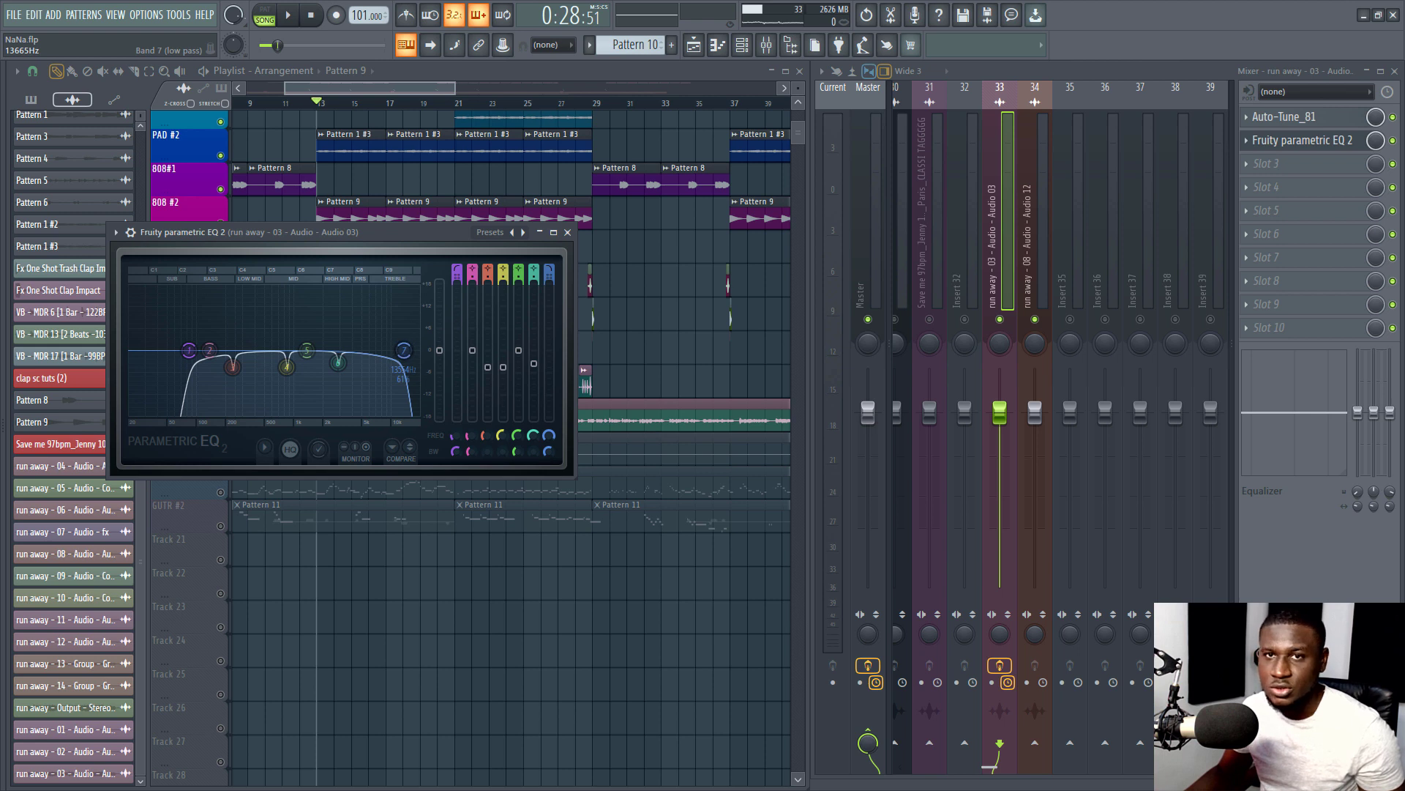
Audition the low-pass filter on the vocal and lower band 7's cutoff to about 12929 Hz during playback
key("space")
left_click_drag(403, 351, 404, 351)
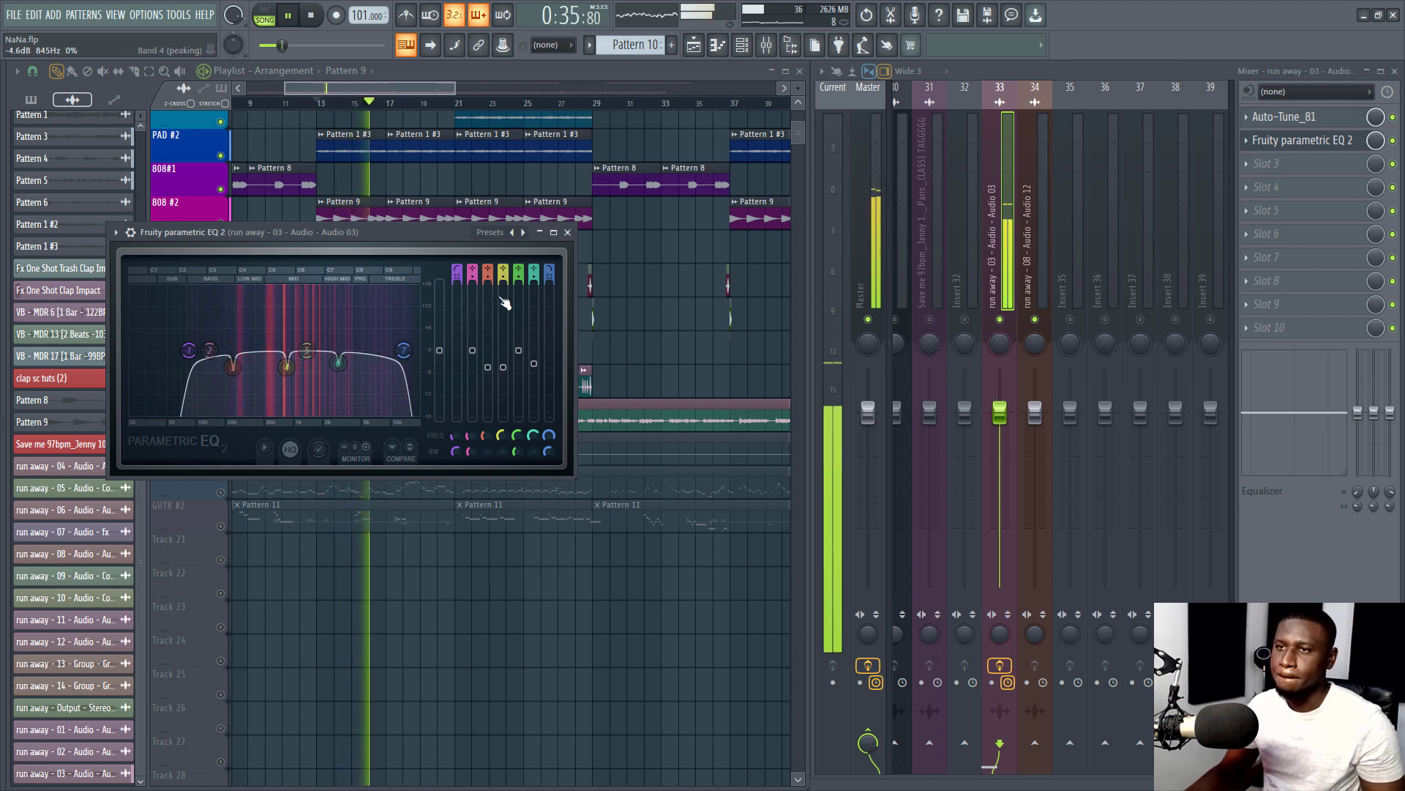
key("space")
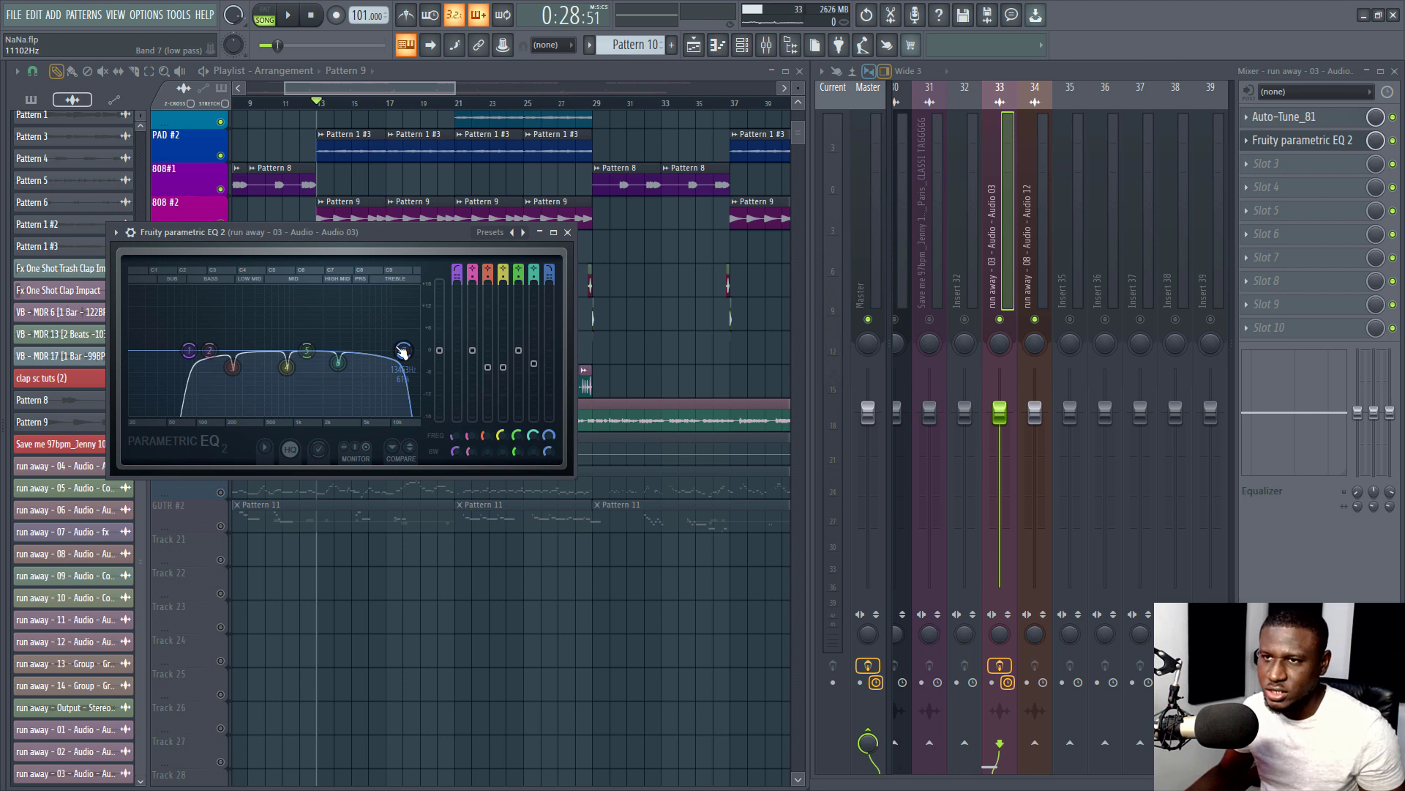
key("space")
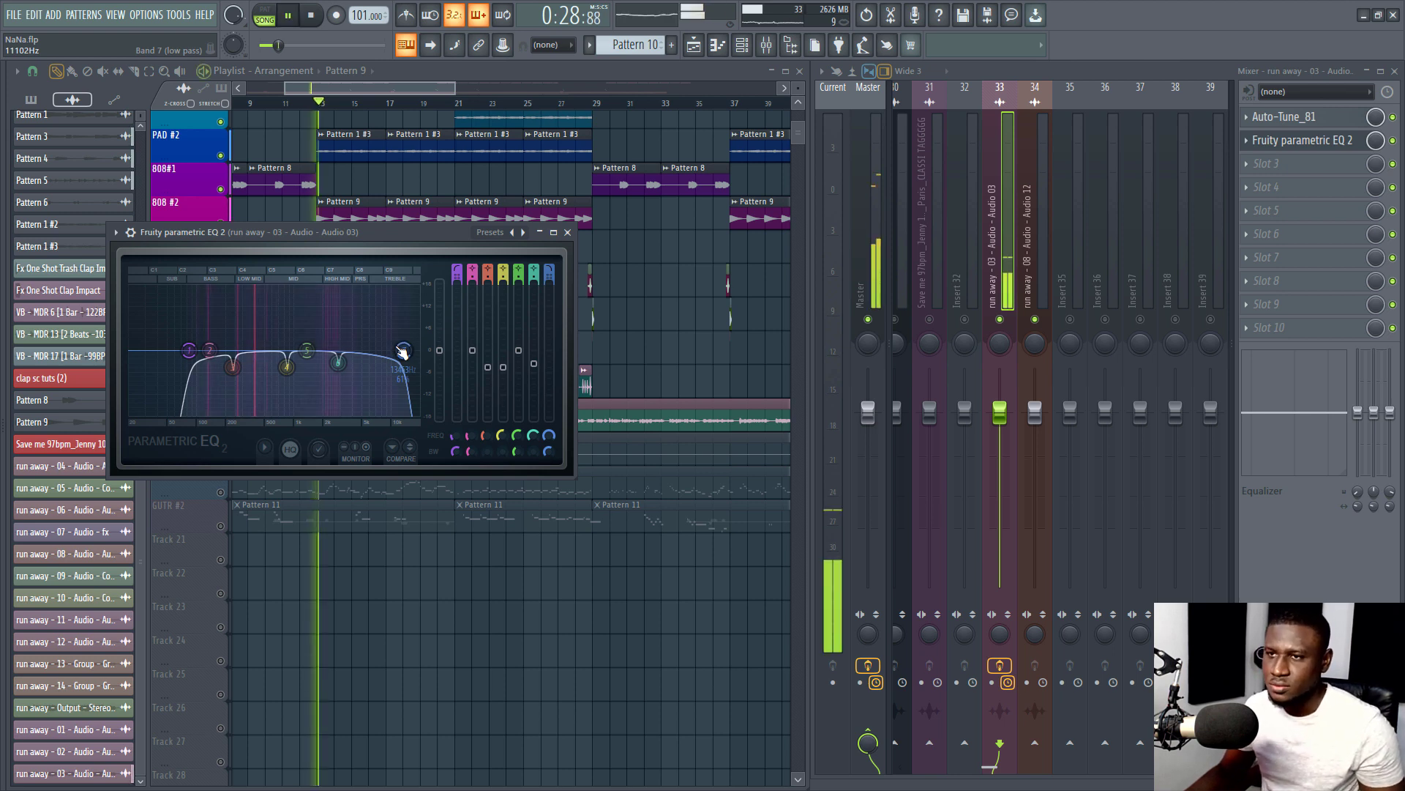
left_click_drag(403, 352, 401, 351)
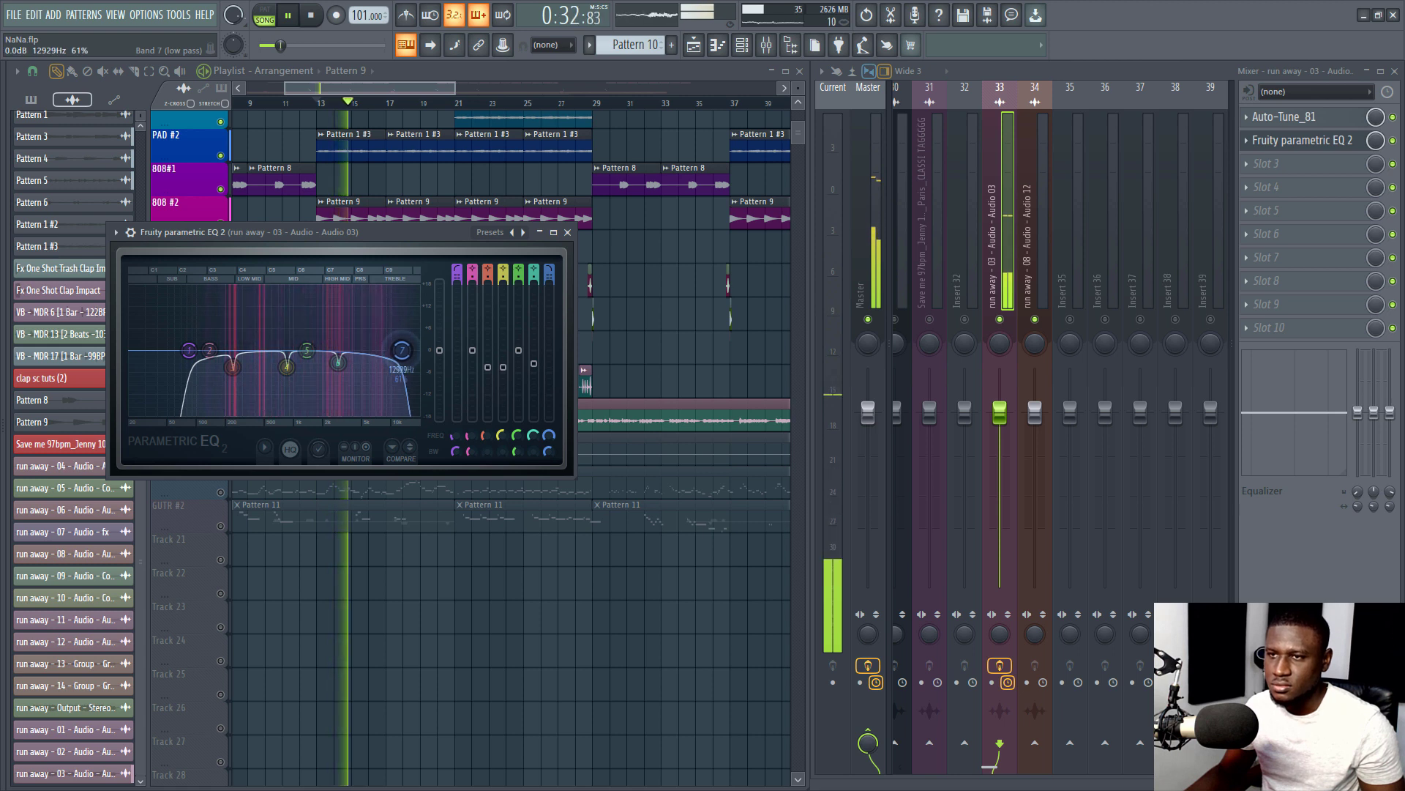
key("space")
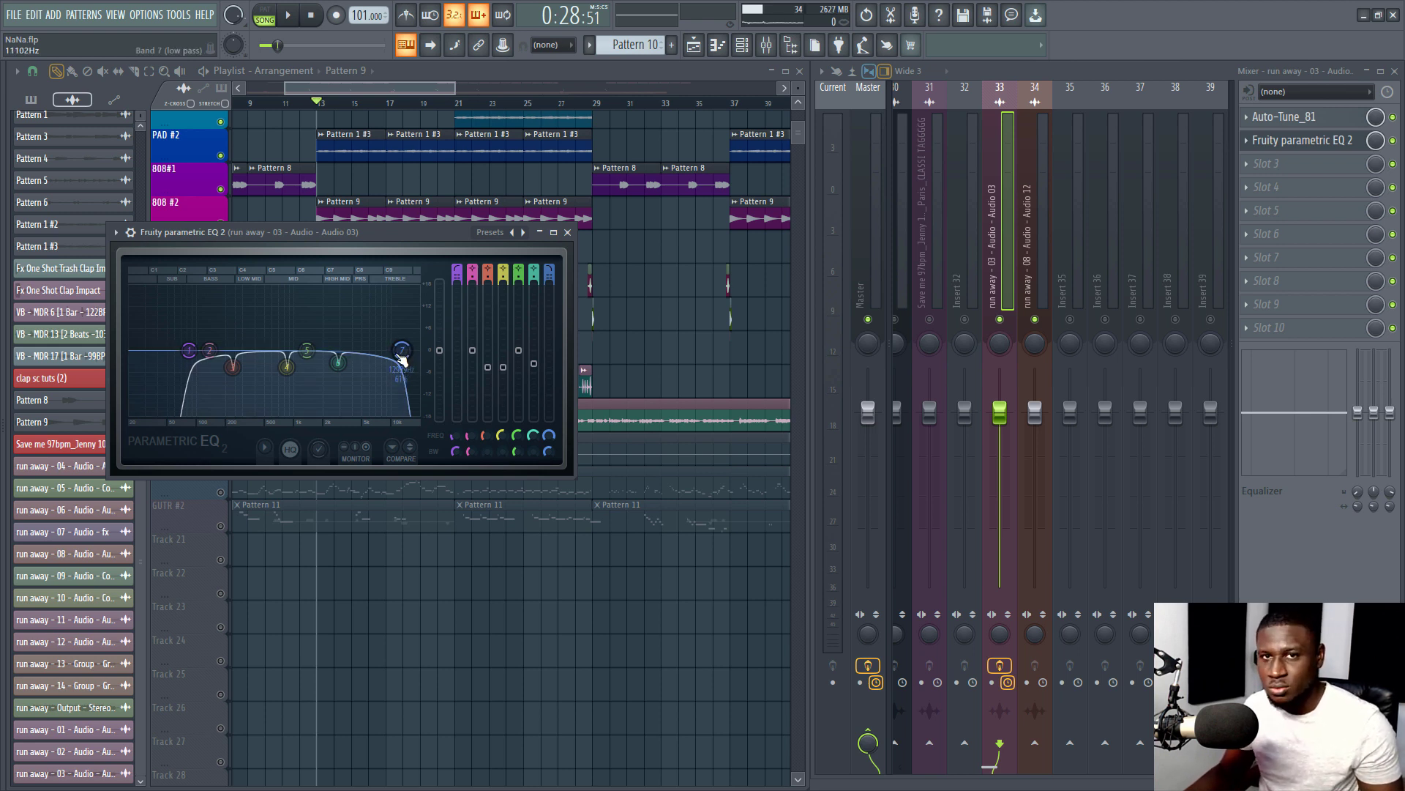
Raise band 7's cutoff slightly, check the vocal in playback and close the equalizer
left_click_drag(403, 355, 405, 354)
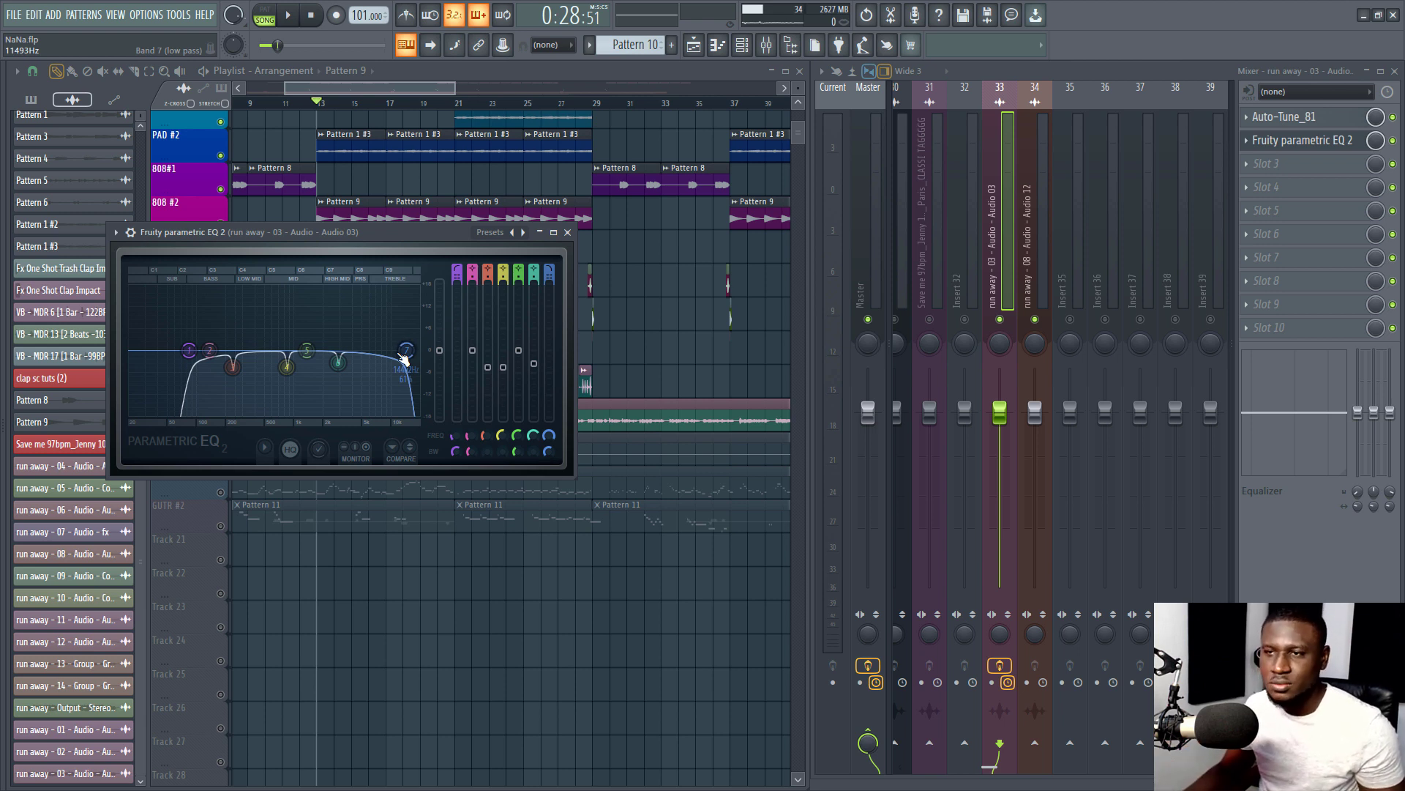
key("space")
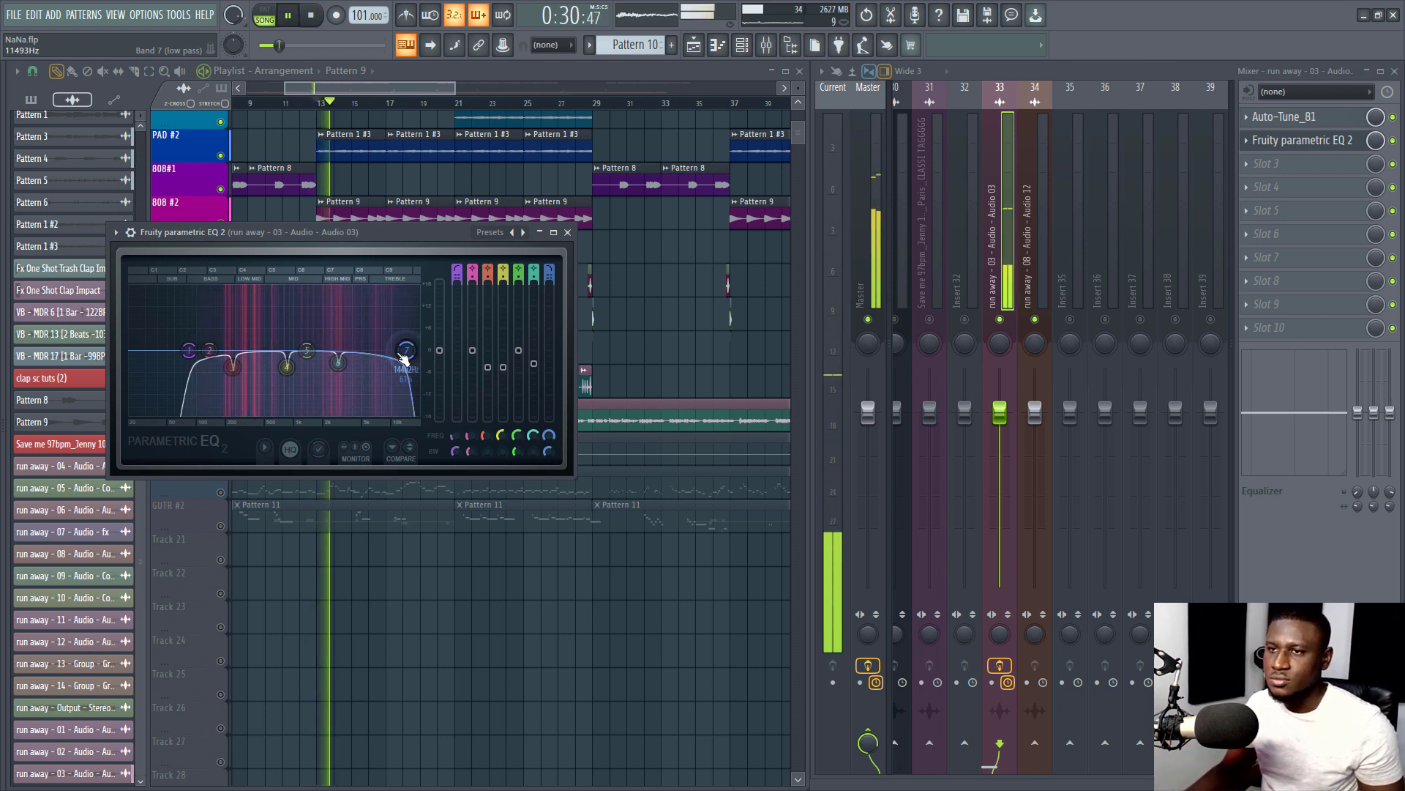
left_click(568, 233)
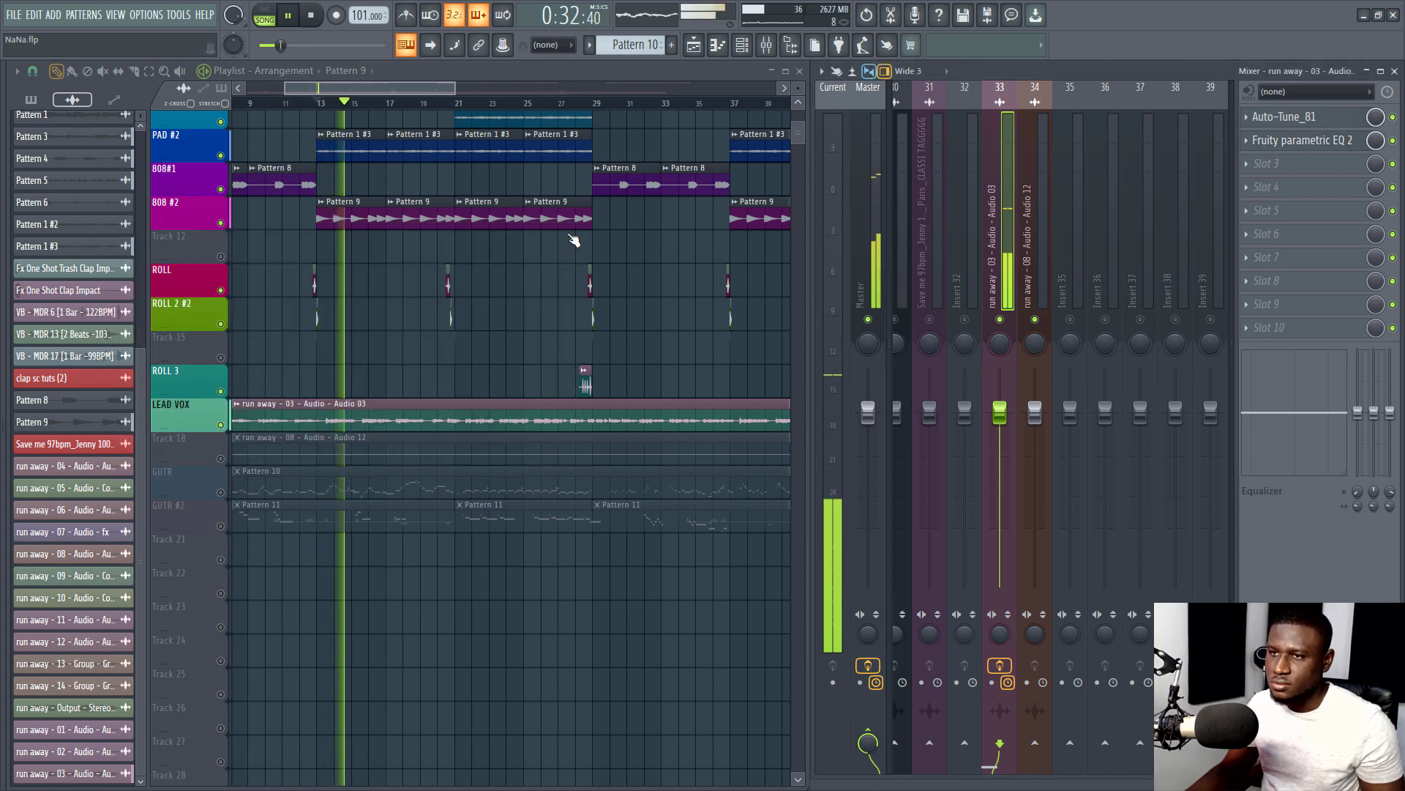
key("space")
Add Fruity Compressor in the lead vocal's third slot with -21.2 dB threshold, 4.5:1 ratio, 181 ms release and 3.4 dB gain
left_click(1309, 164)
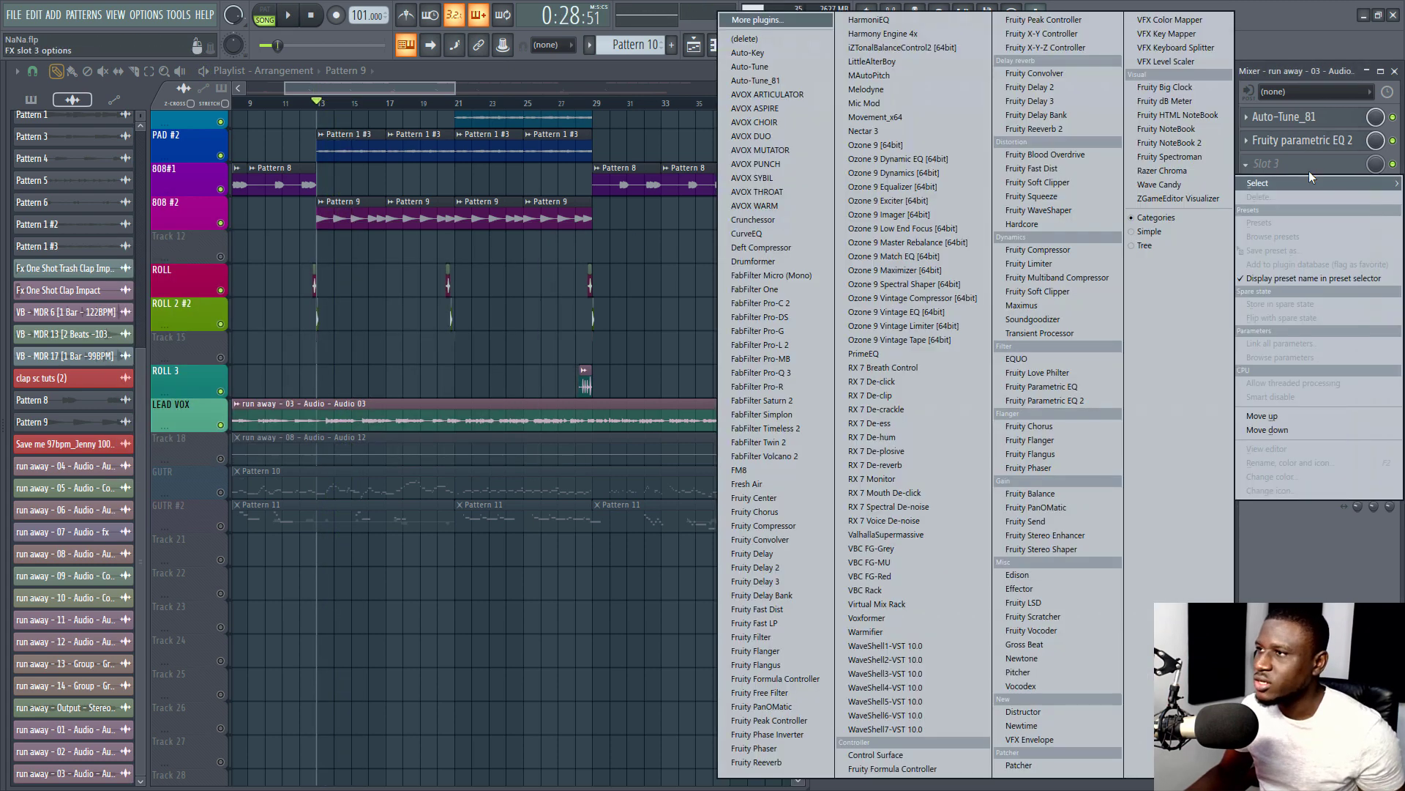
left_click(1040, 250)
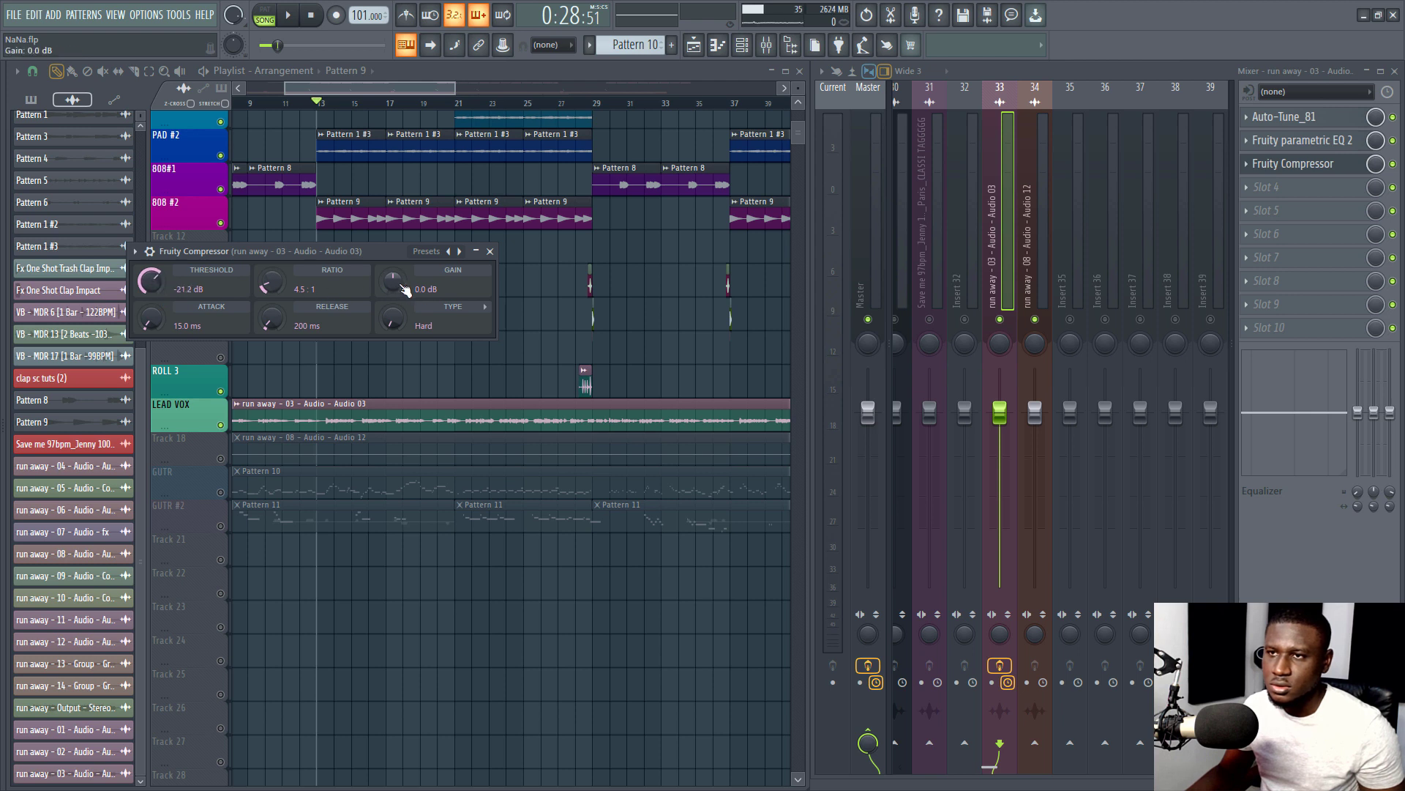
key("space")
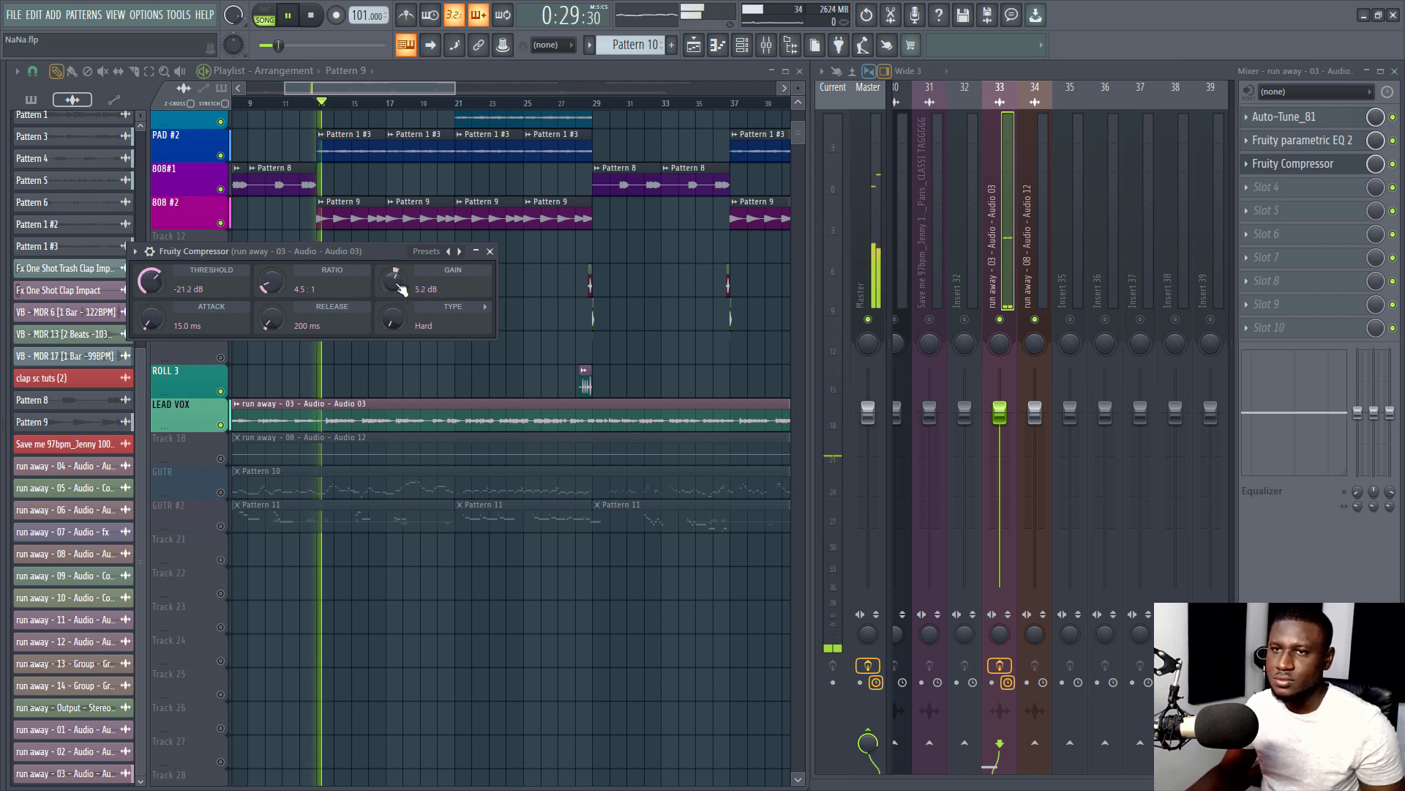
scroll(395, 278, "up", 1)
left_click_drag(272, 318, 273, 322)
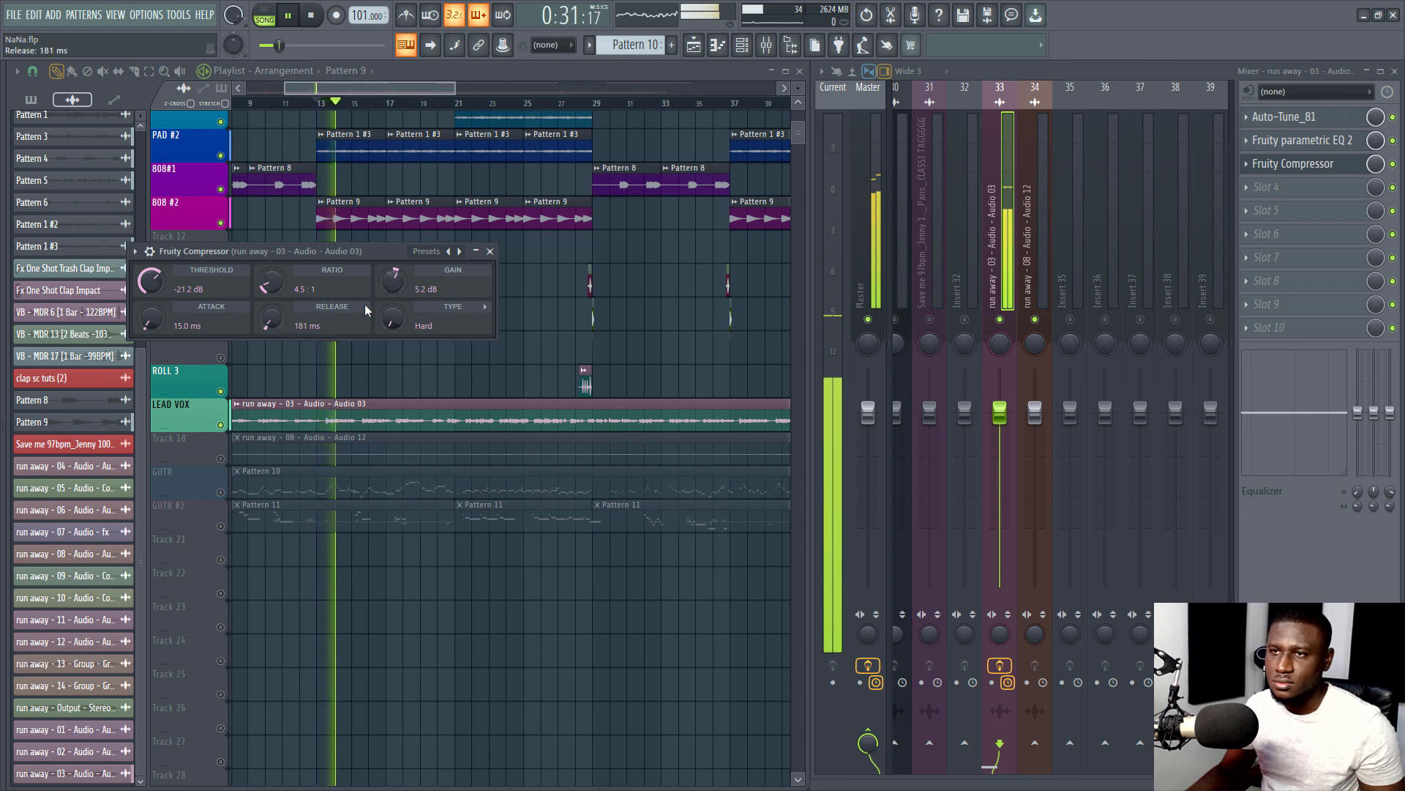
left_click_drag(394, 281, 394, 289)
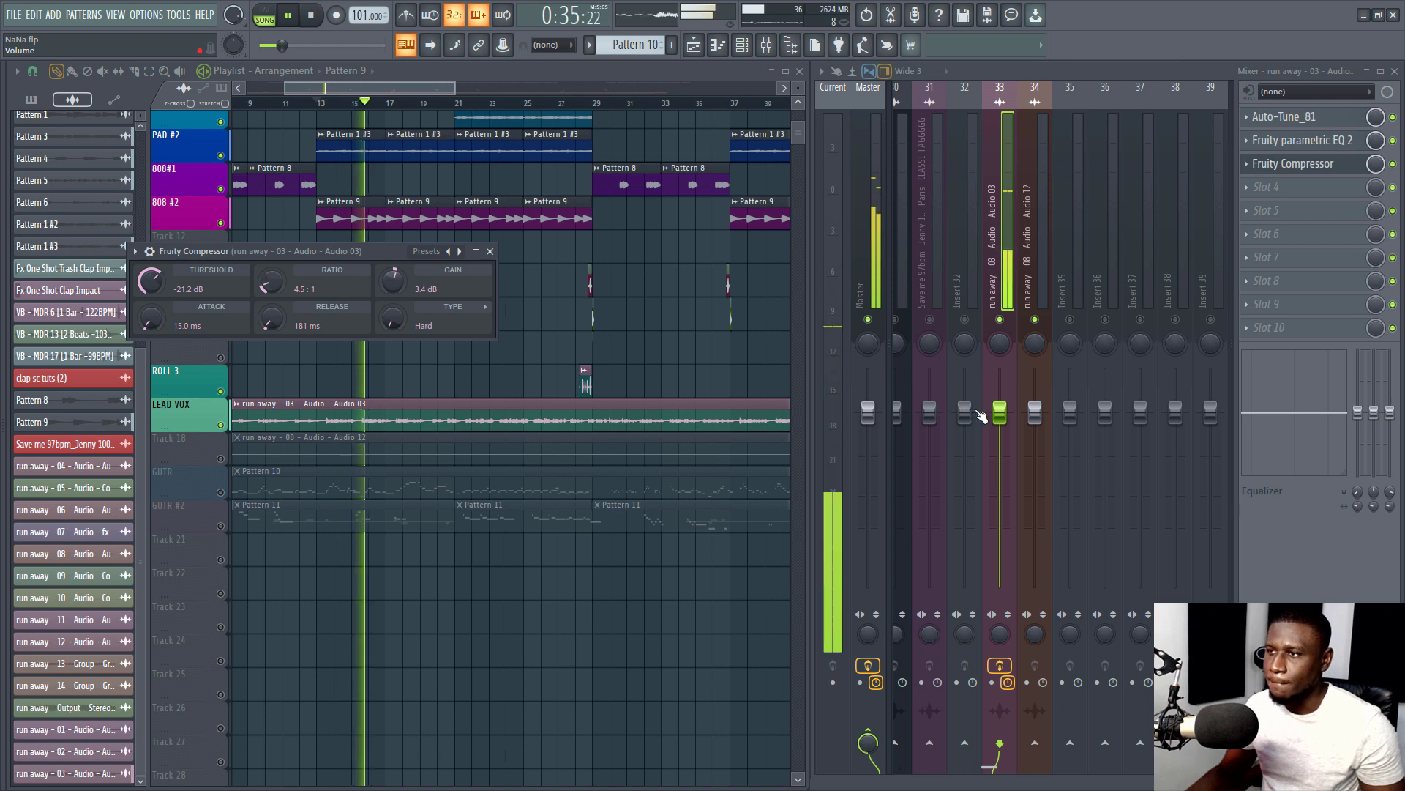
Lower the lead vocal's mixer volume in small stages while replaying the song from bar 13, and save the project
left_click_drag(1000, 413, 1000, 421)
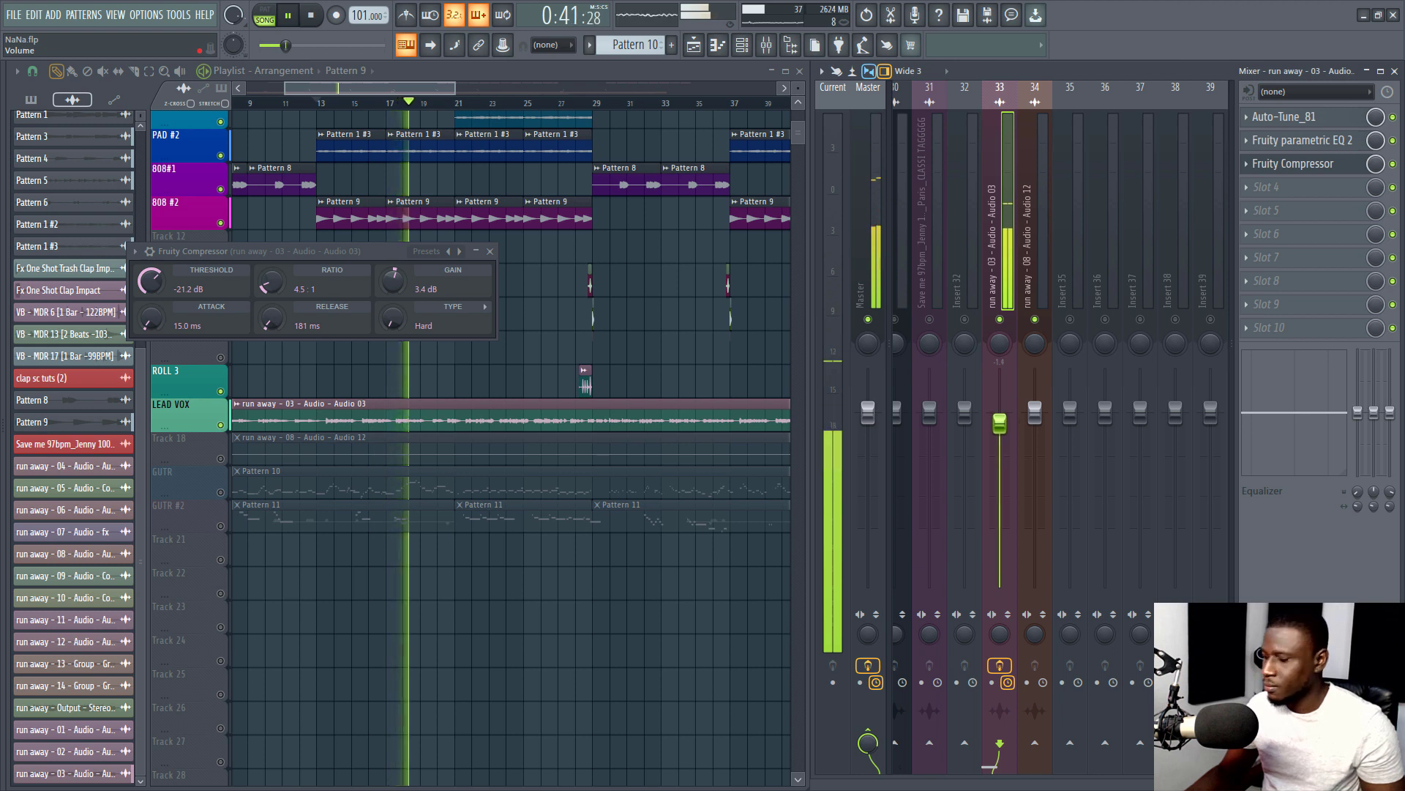
left_click_drag(1009, 415, 1008, 425)
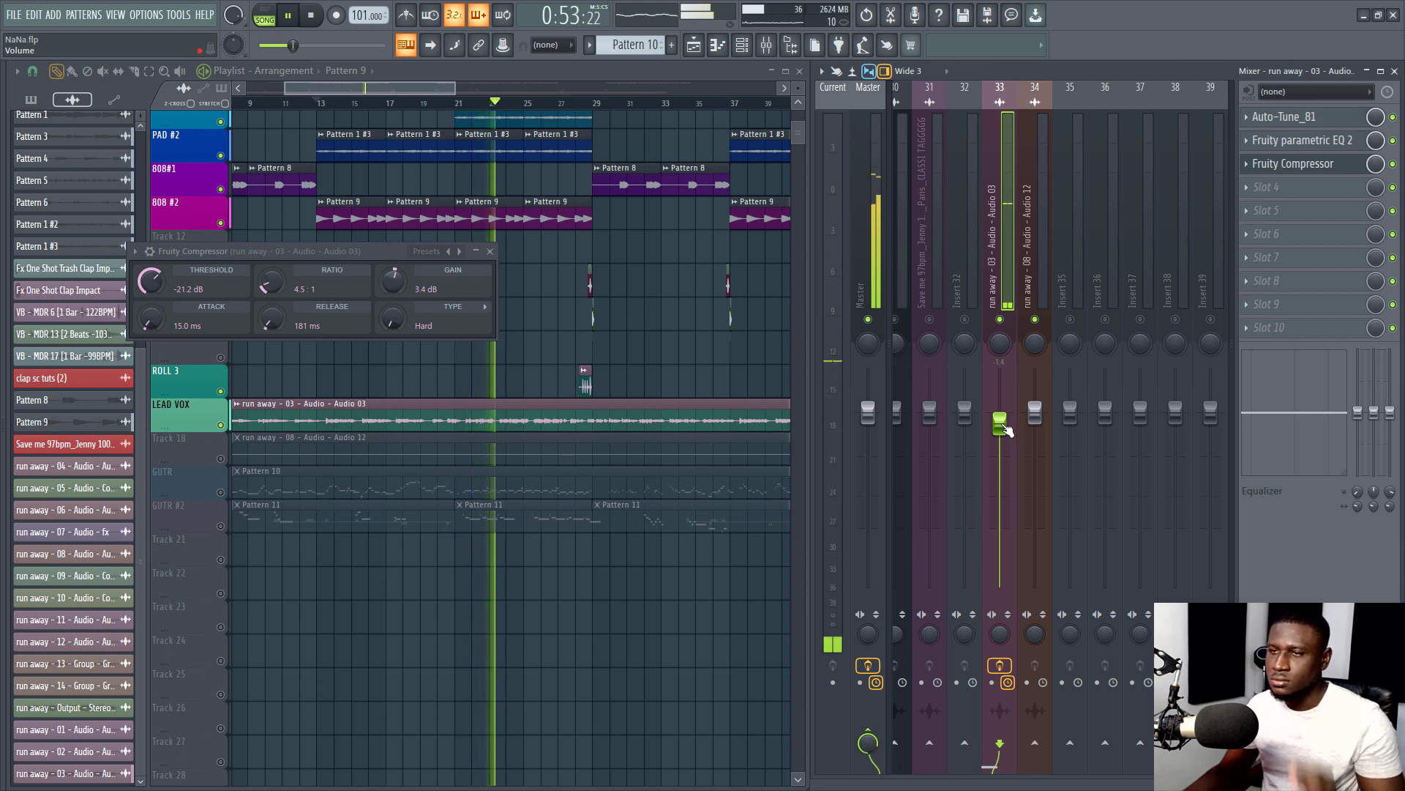
mouse_move(1009, 430)
left_mouse_down()
mouse_move(1009, 444)
mouse_move(999, 436)
left_mouse_up()
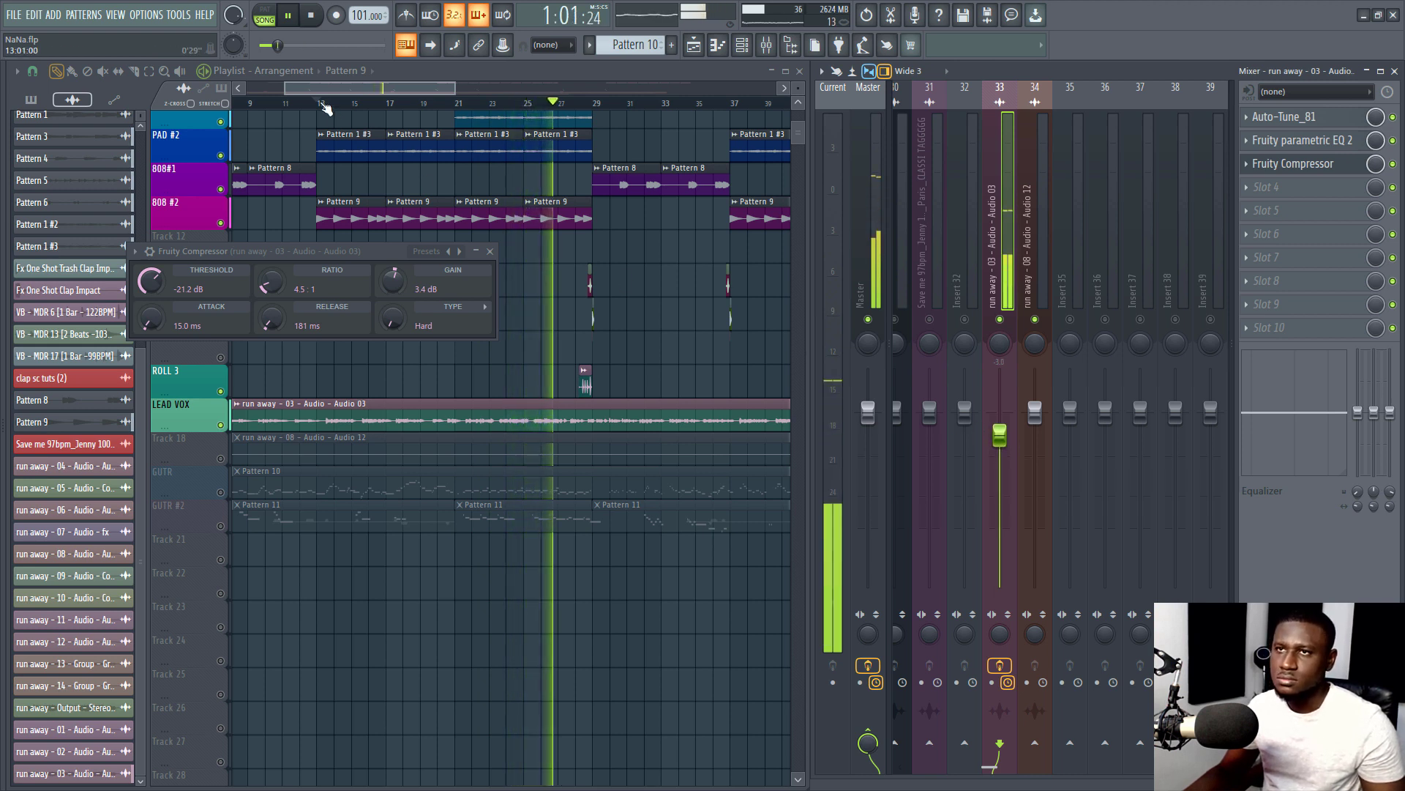
left_click(327, 105)
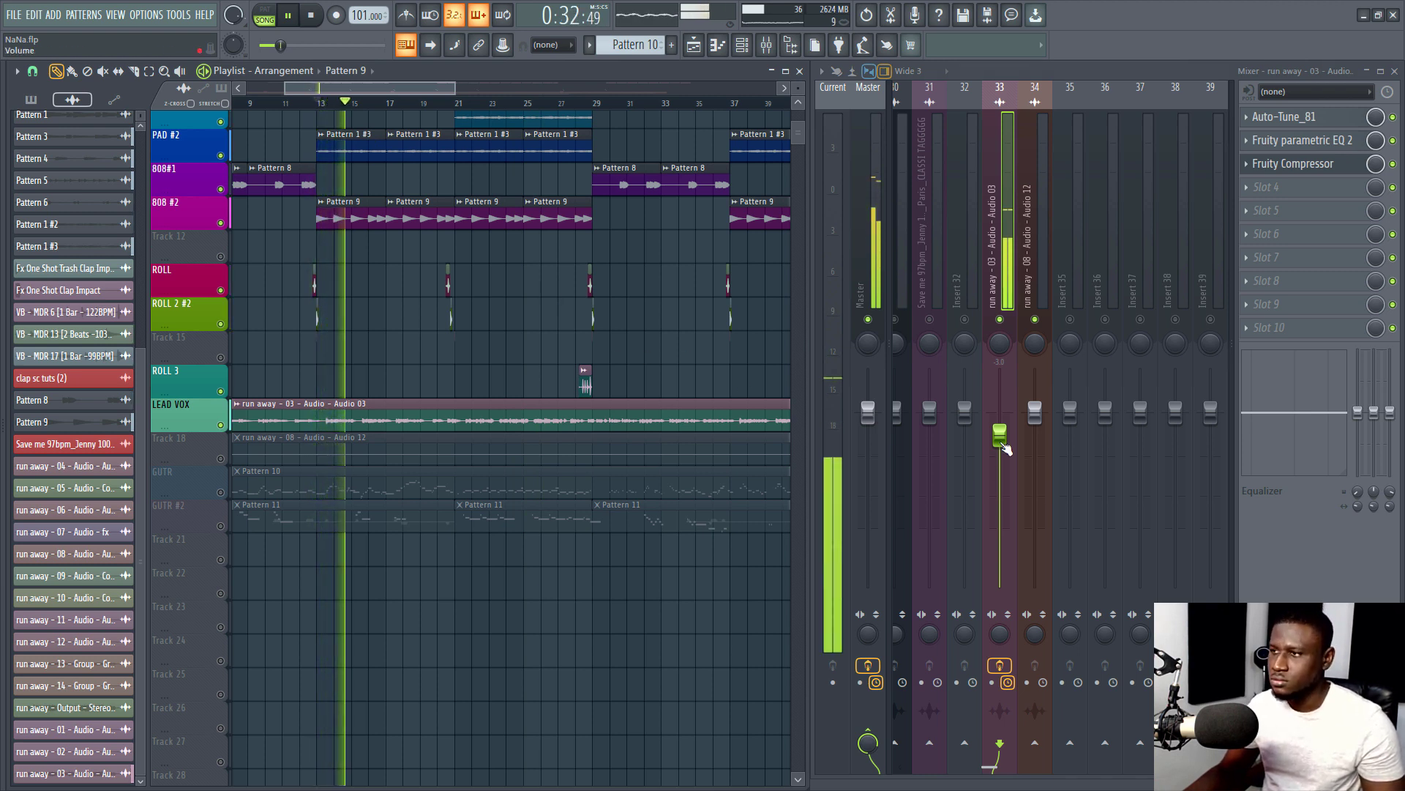
left_click_drag(1002, 443, 1004, 444)
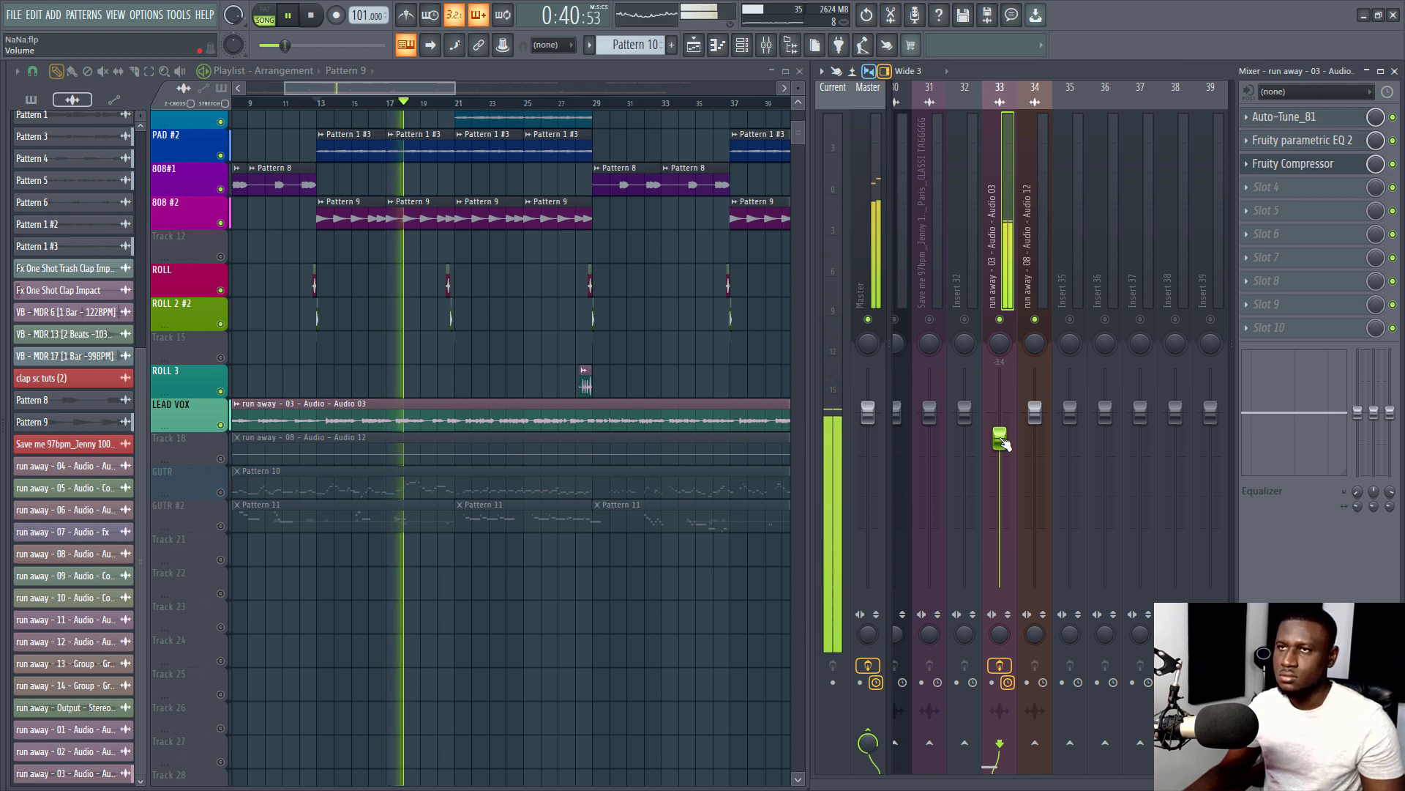
key("ctrl+s")
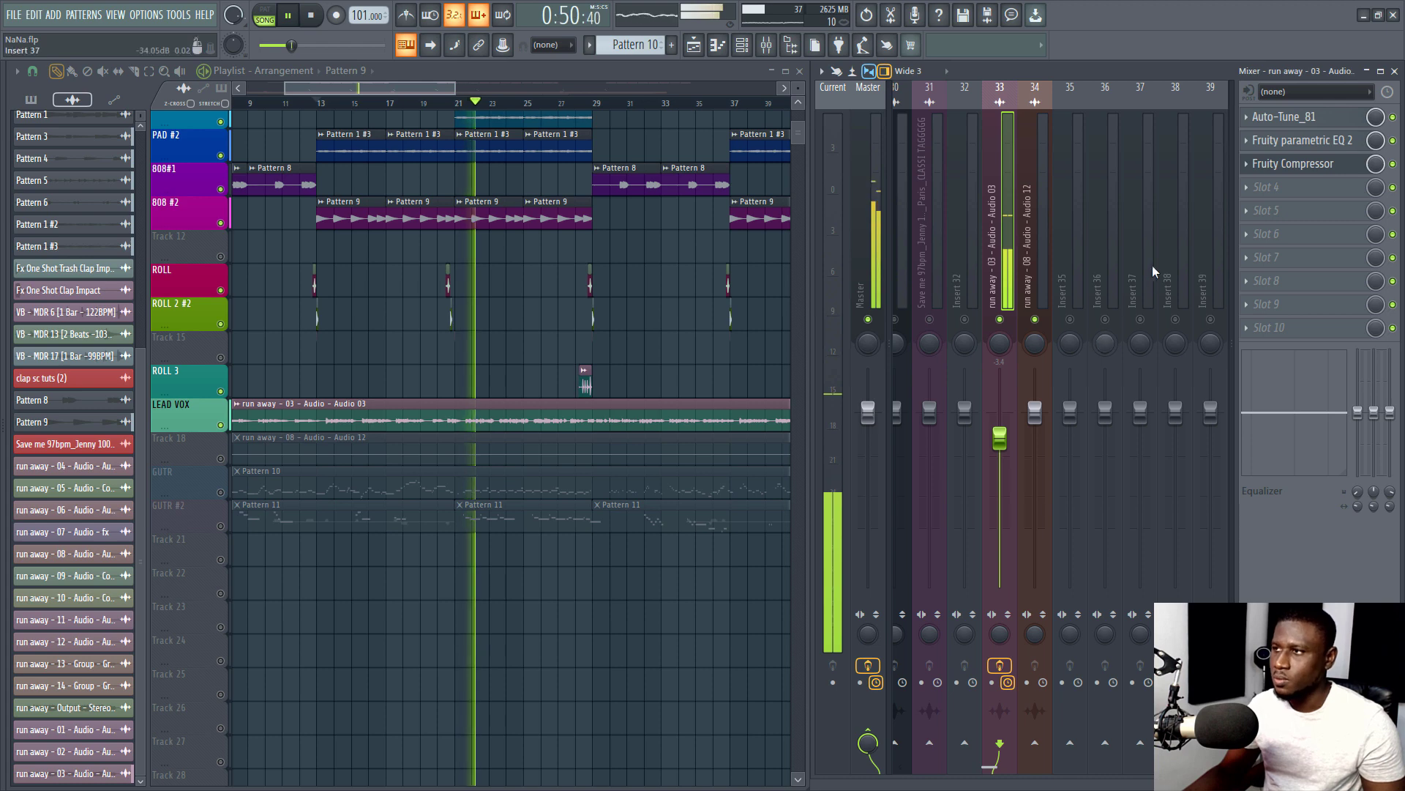
key("space")
Load Virtual Mix Rack in the lead vocal's fourth slot with the factory preset Airy Vocals 1, and audition it
left_click(1274, 187)
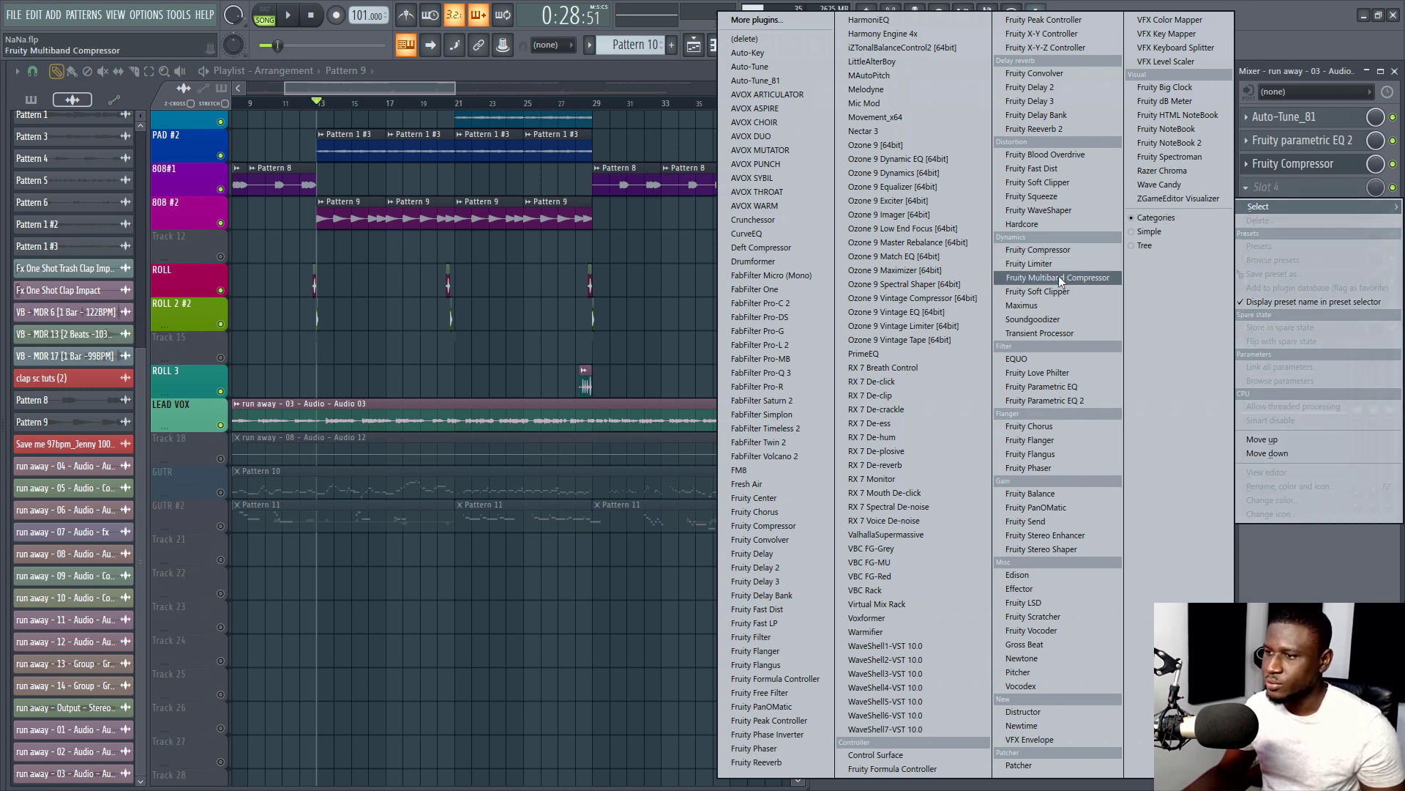
left_click(876, 603)
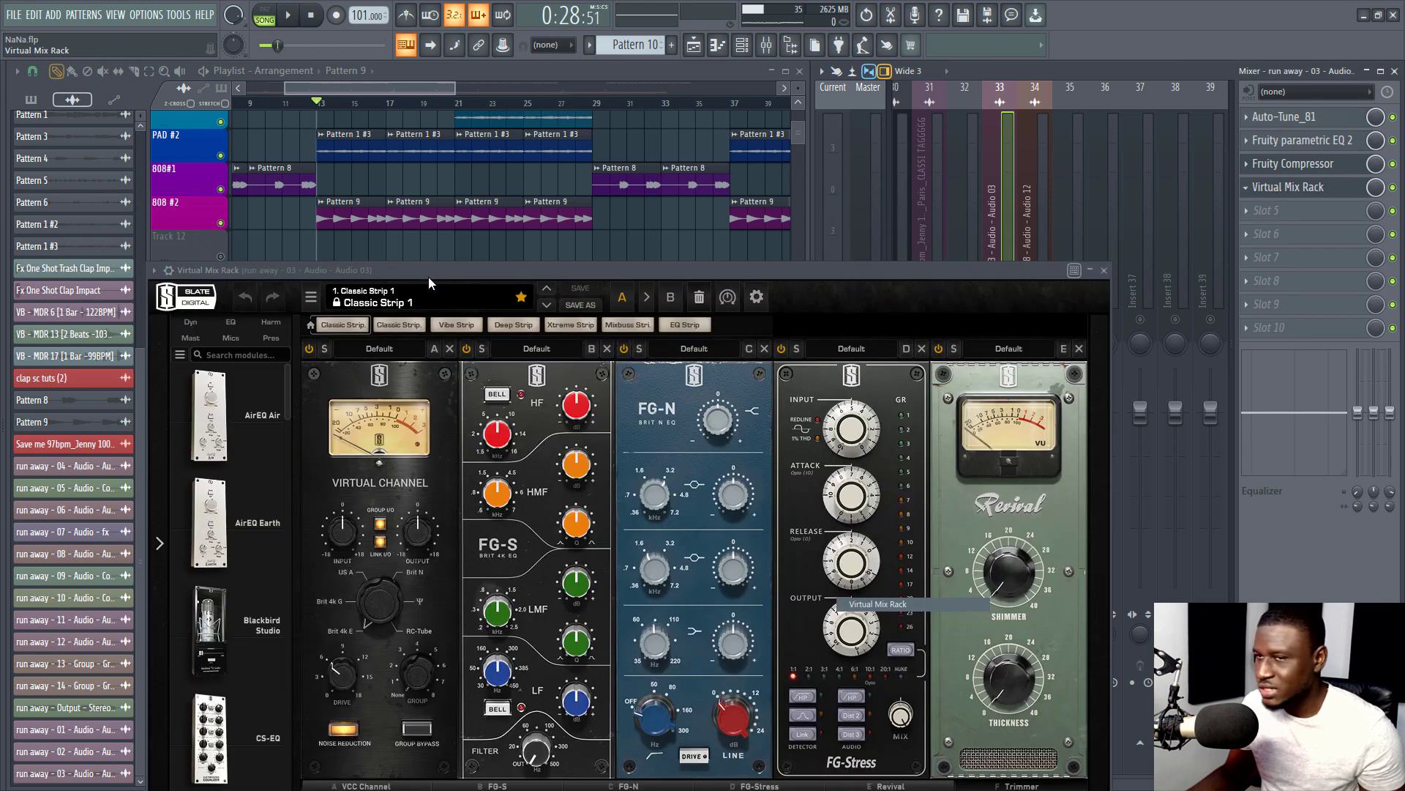
left_click_drag(510, 258, 508, 185)
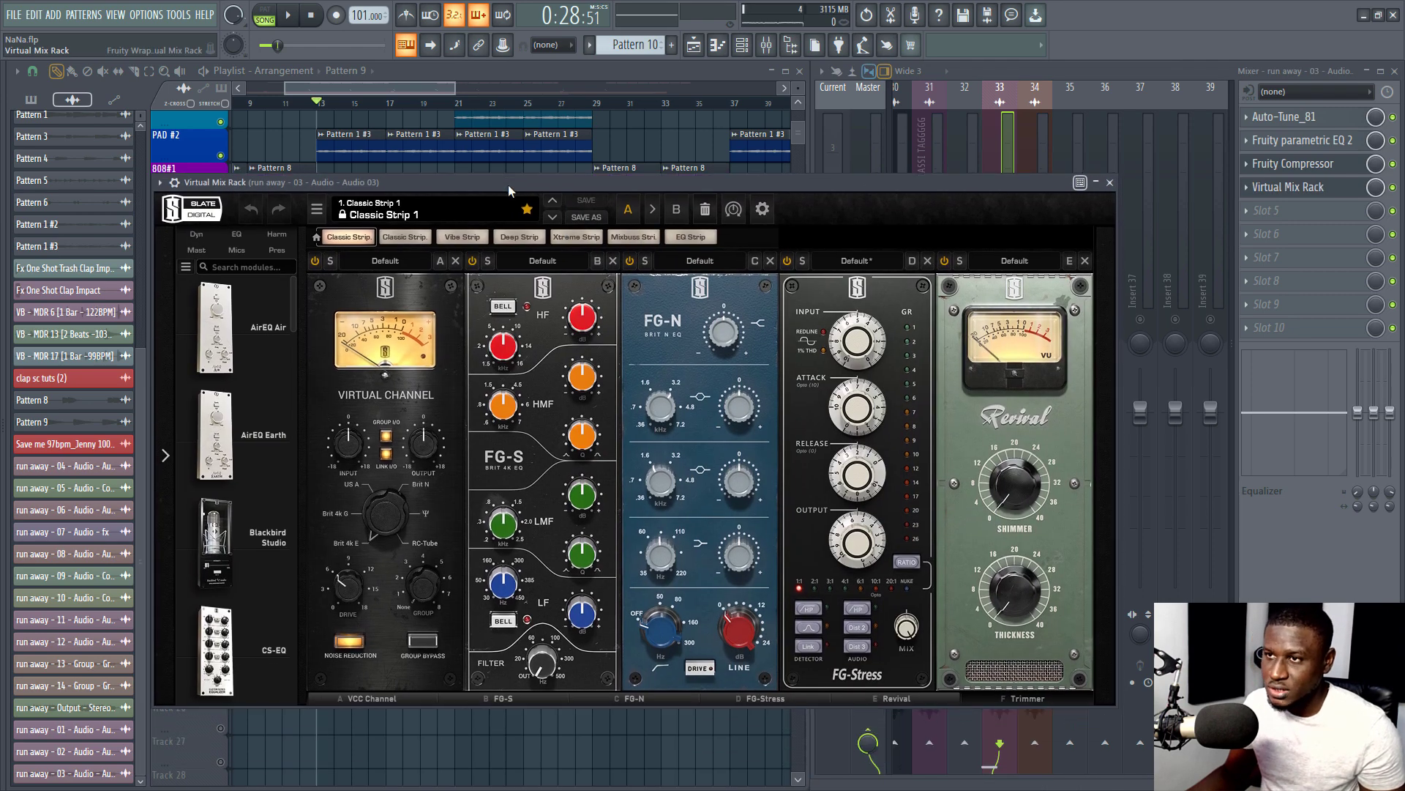
left_click(459, 210)
mouse_move(401, 443)
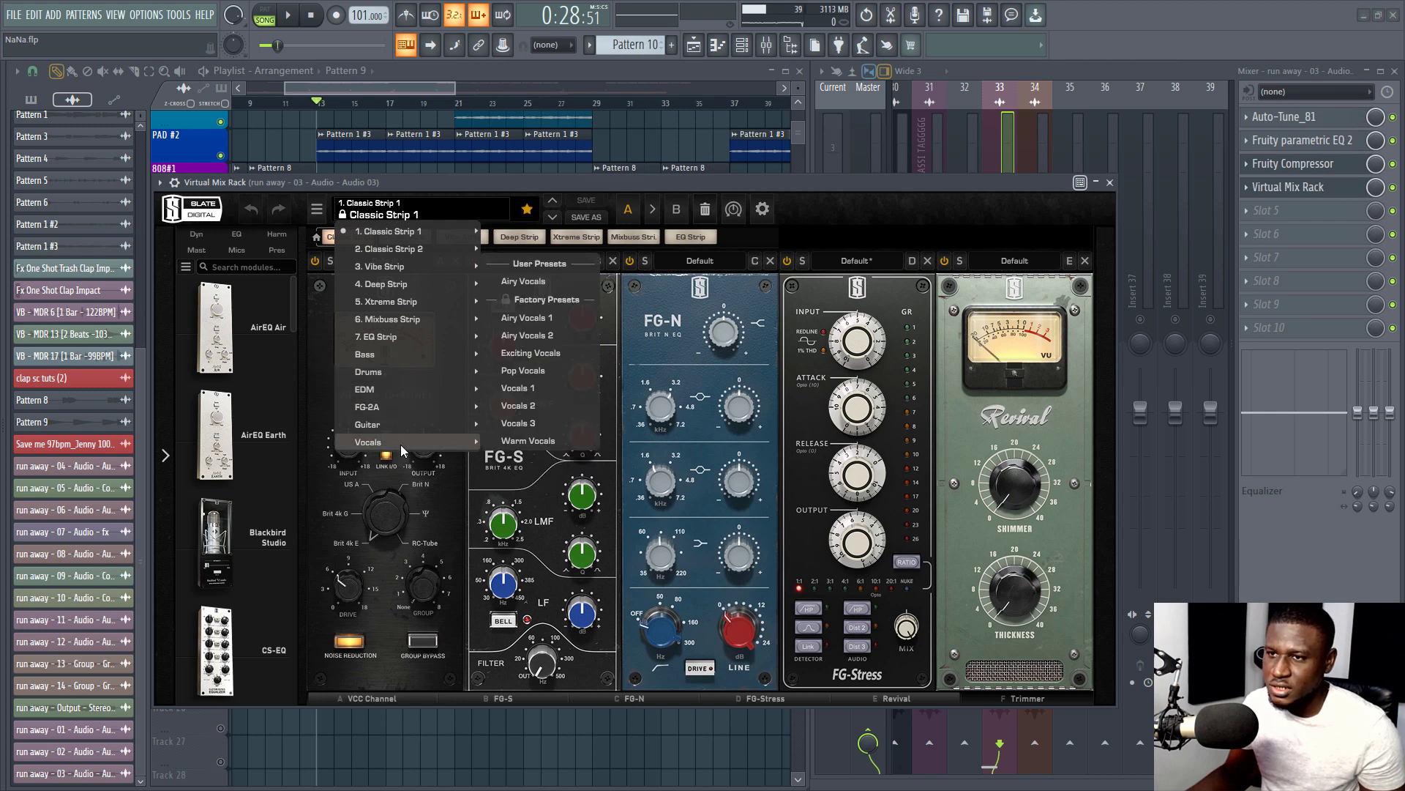
left_click(520, 319)
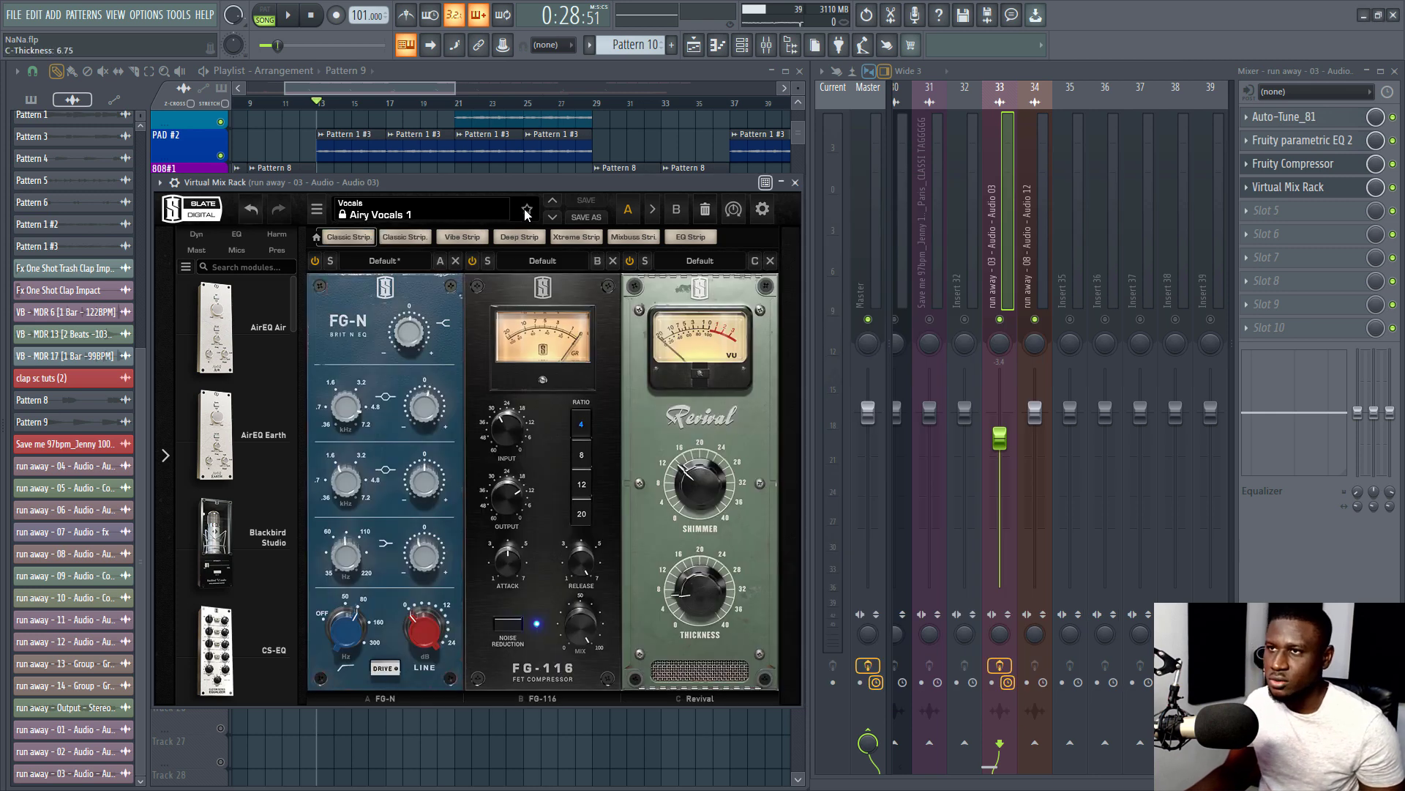
key("space")
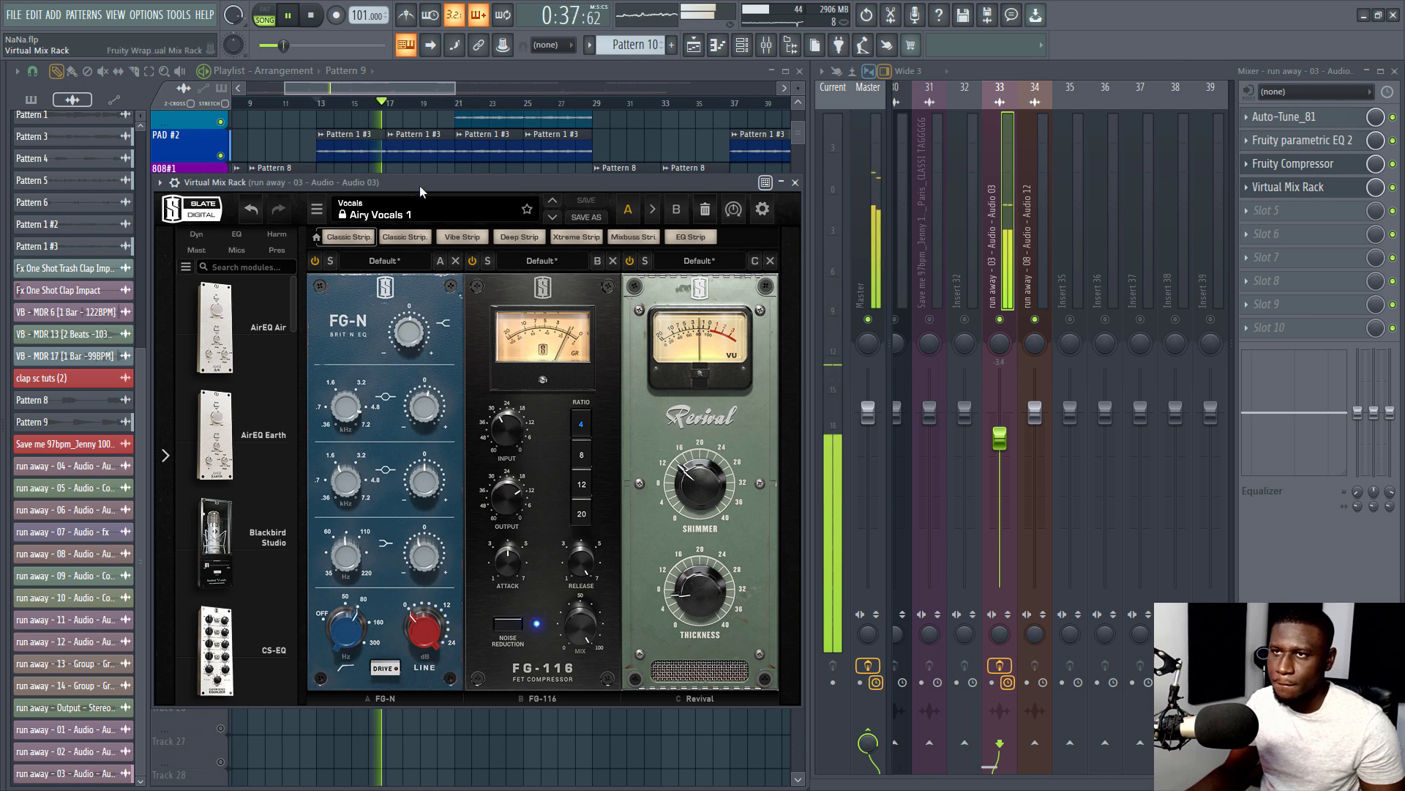
key("space")
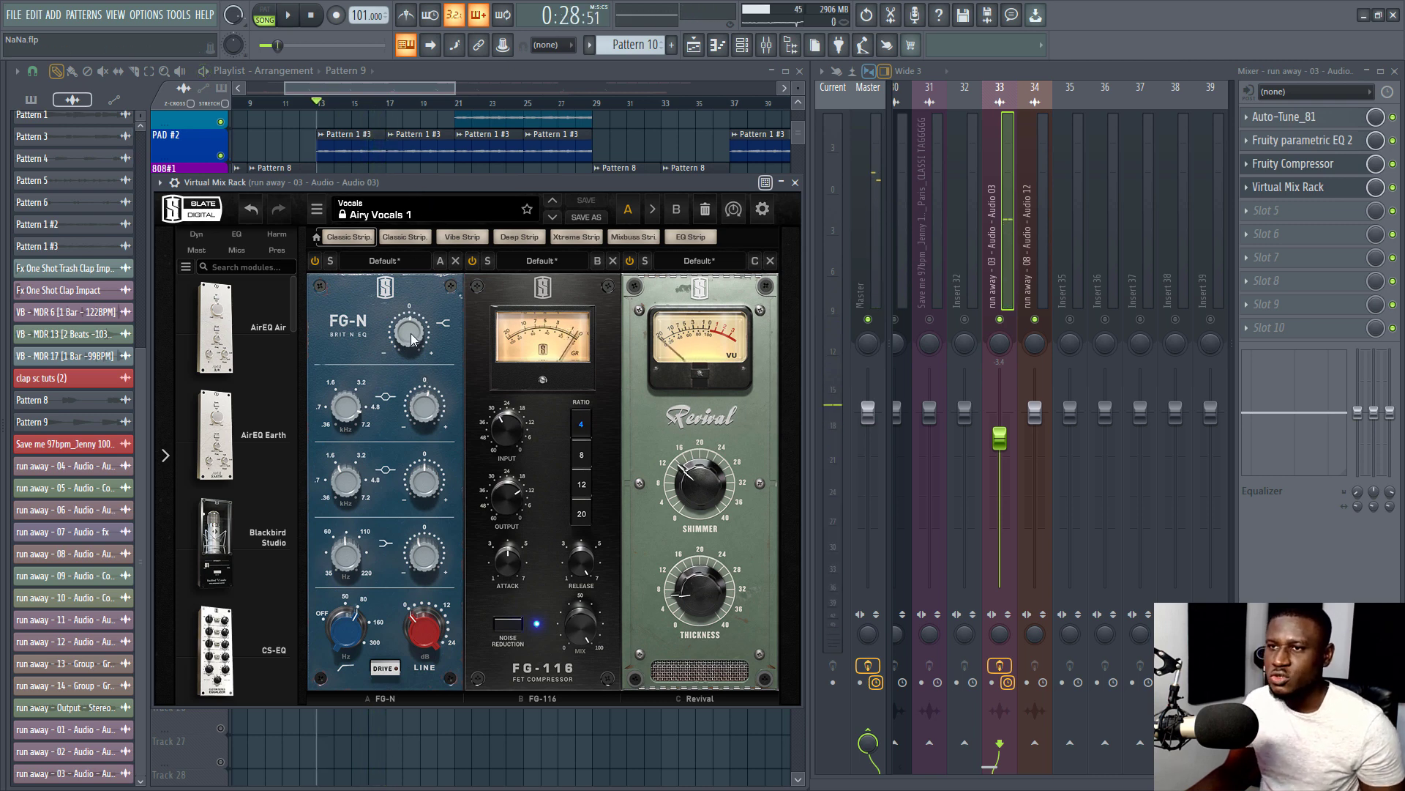
Set the FG-N module's high-shelf gain to 0.00 dB and adjust the gain of the band directly below it
mouse_move(414, 336)
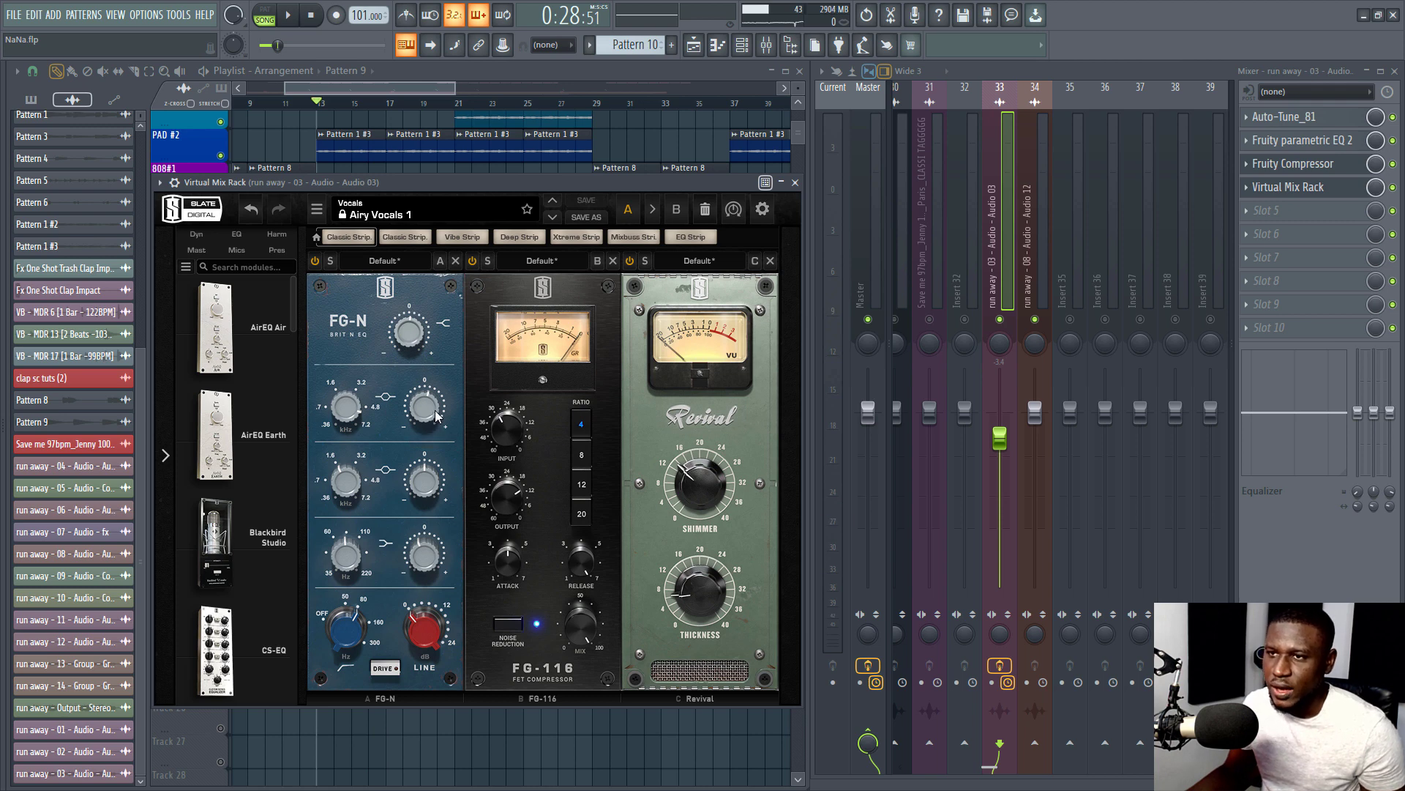
double_click(411, 344)
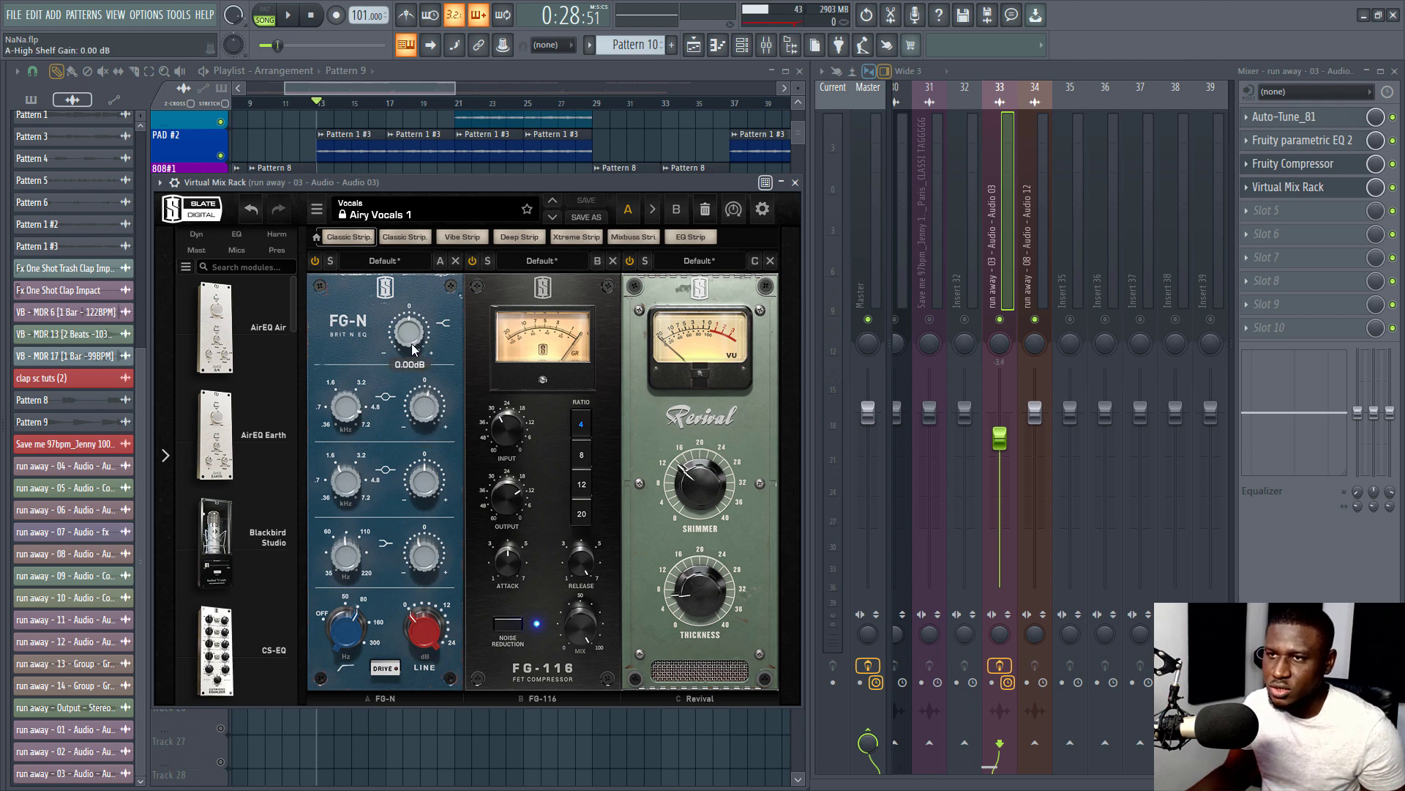
left_click_drag(427, 403, 423, 417)
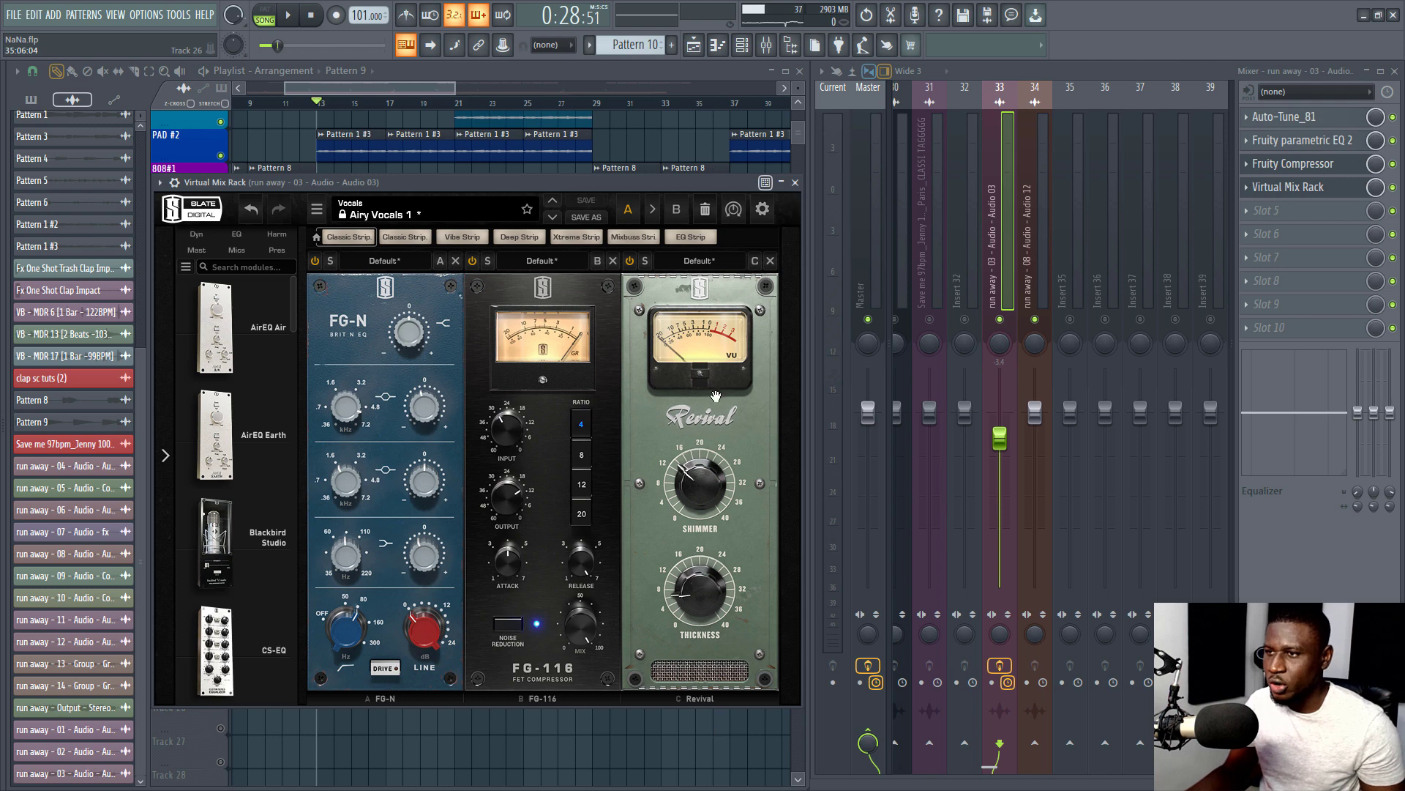
Add the Blackbird Studio microphone module after Revival in the lead vocal's Virtual Mix Rack and view its microphone choices
mouse_move(691, 486)
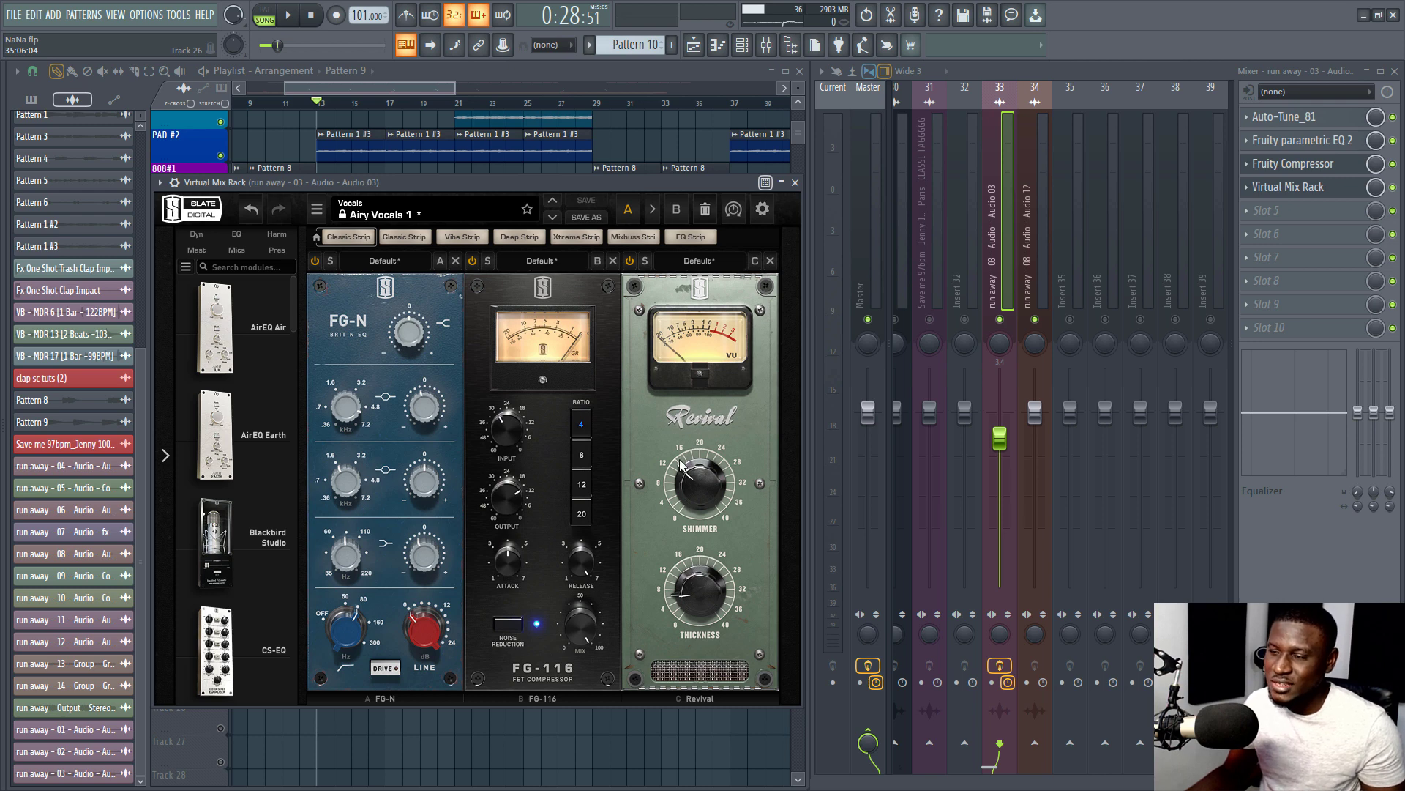
left_click_drag(240, 544, 783, 483)
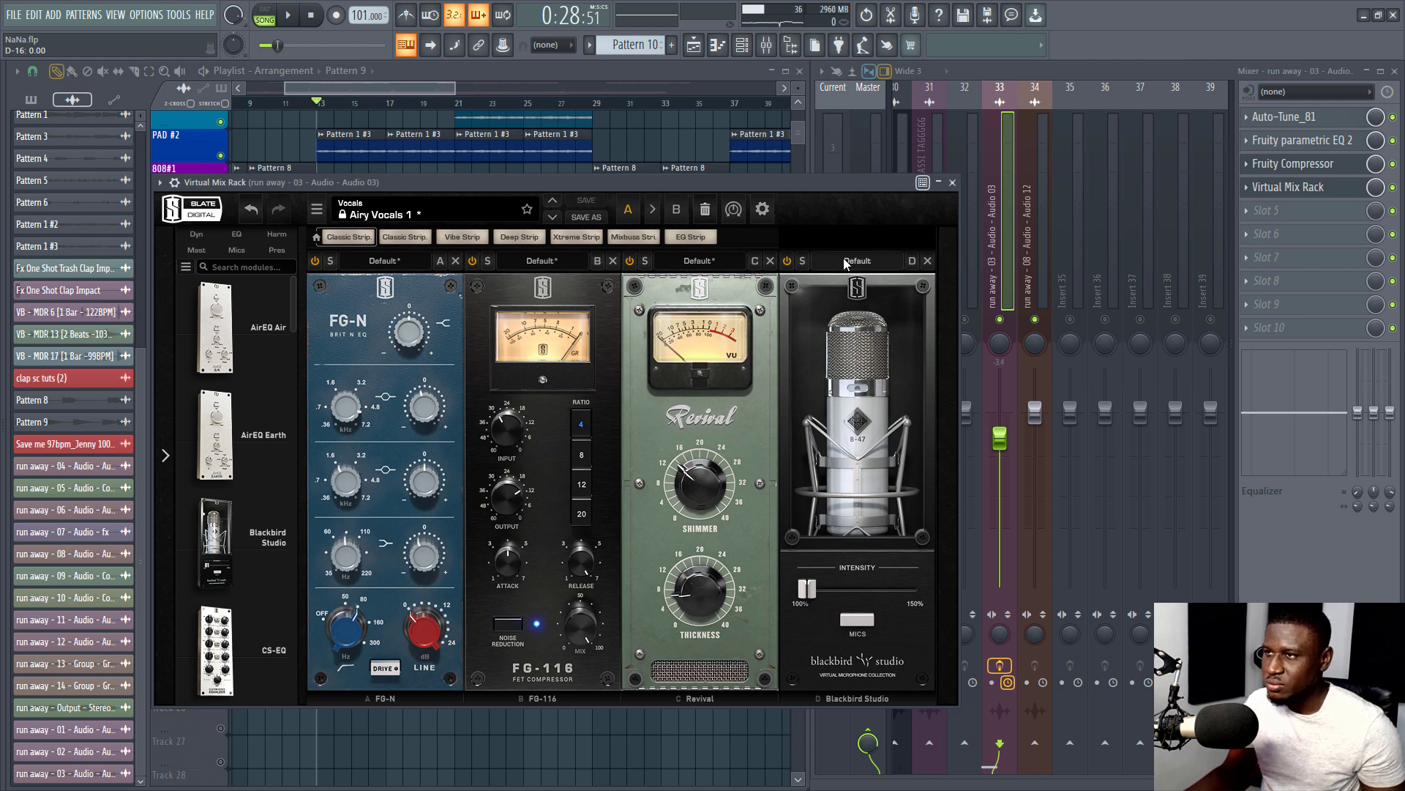
left_click(858, 621)
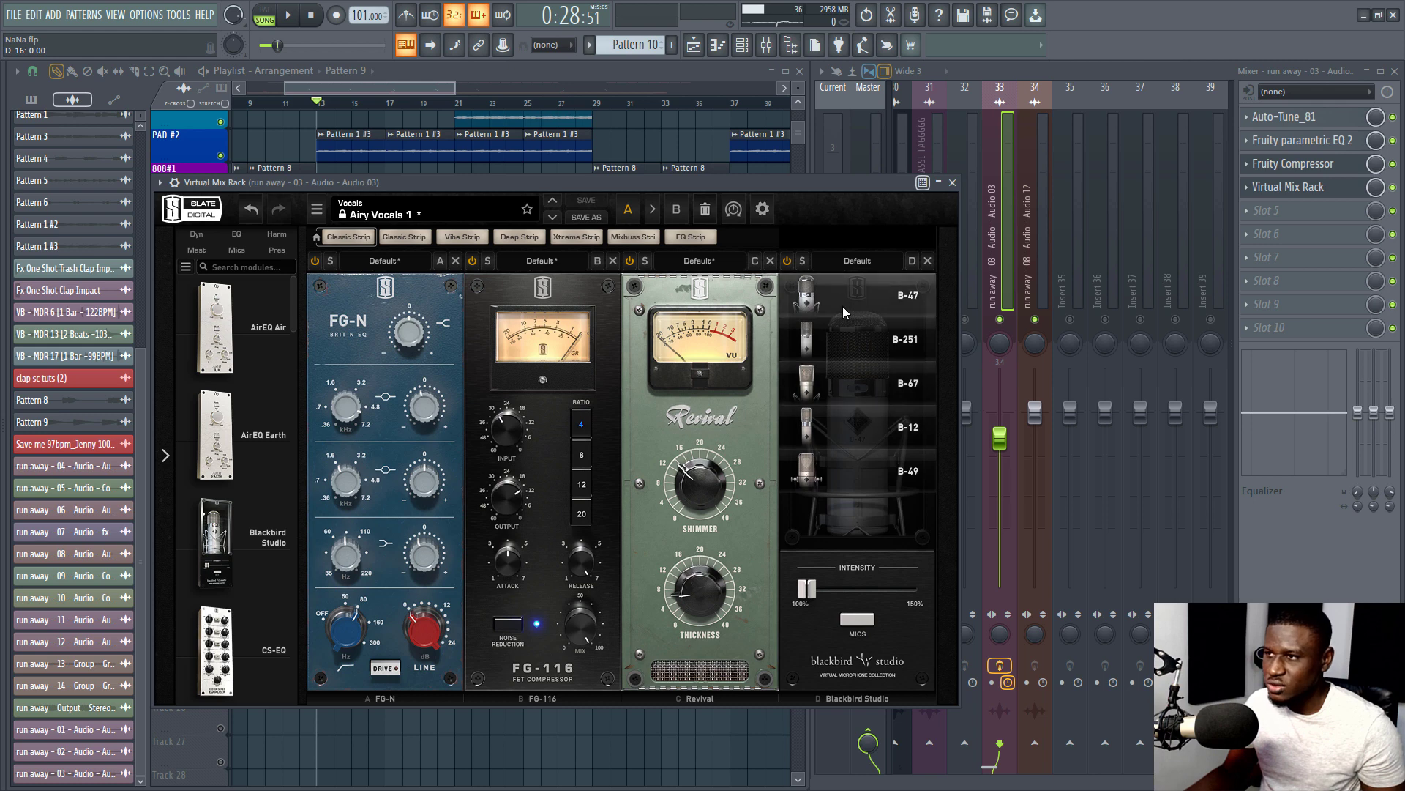
left_click(858, 625)
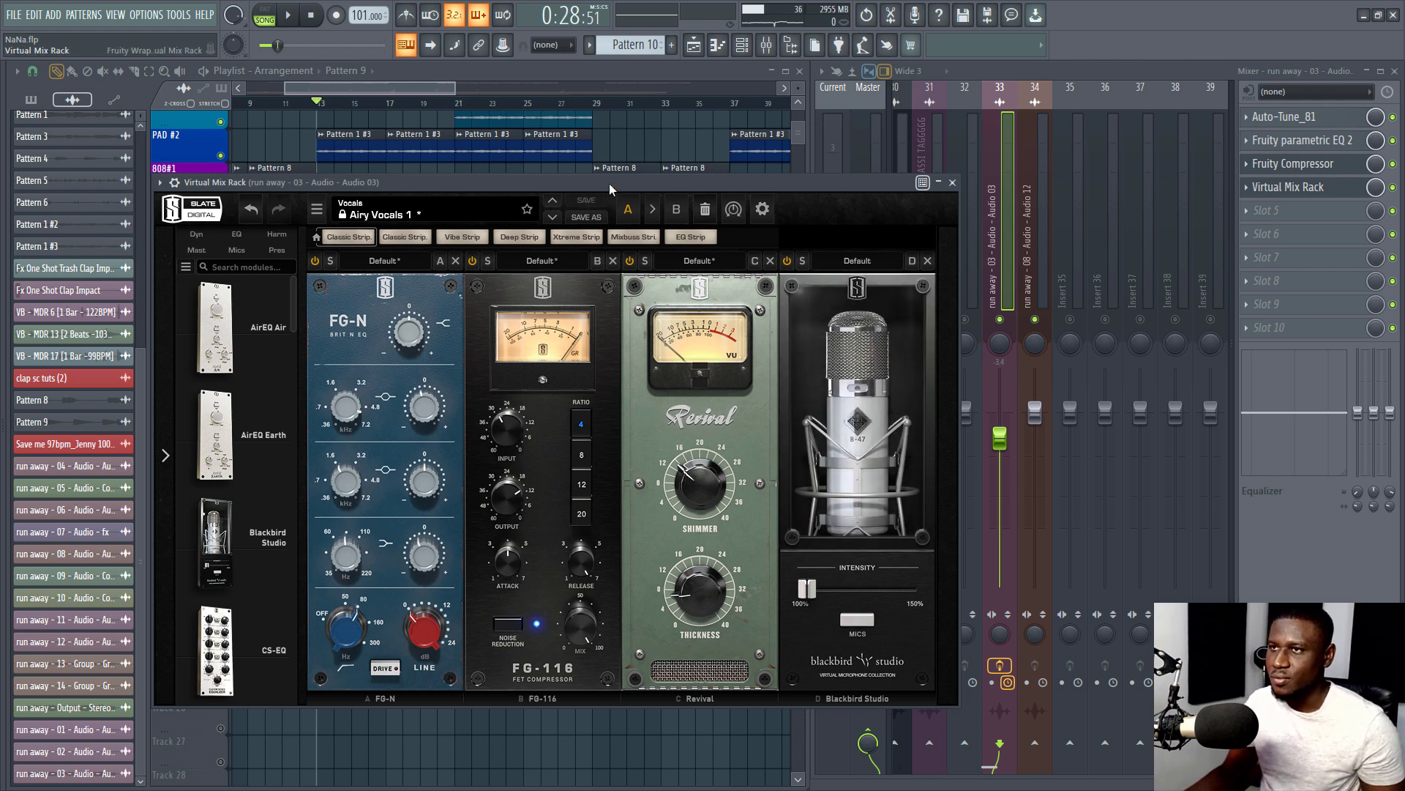
Audition microphones in the Blackbird Studio module, choose B-49, and raise the intensity about a third of the way toward 150%
key("space")
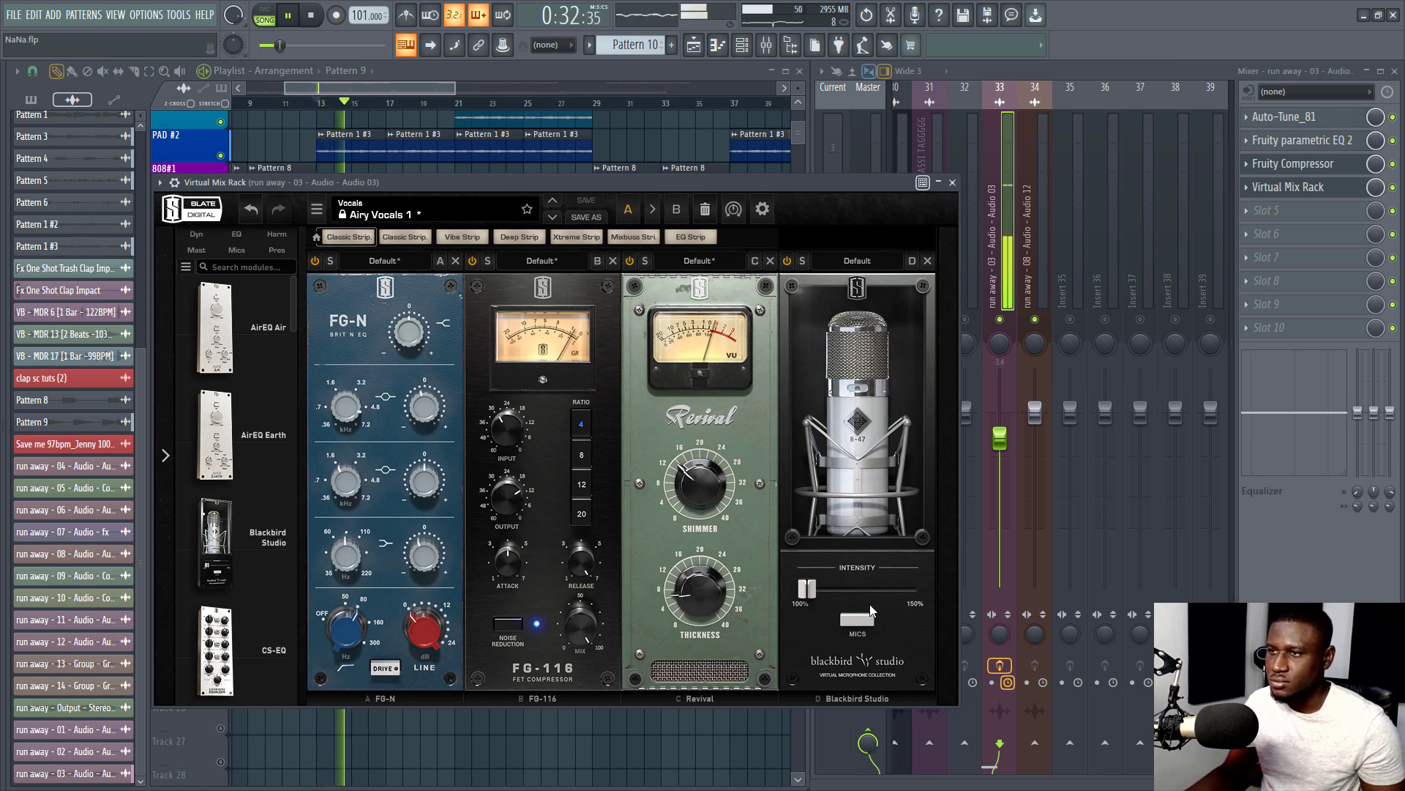
left_click(851, 624)
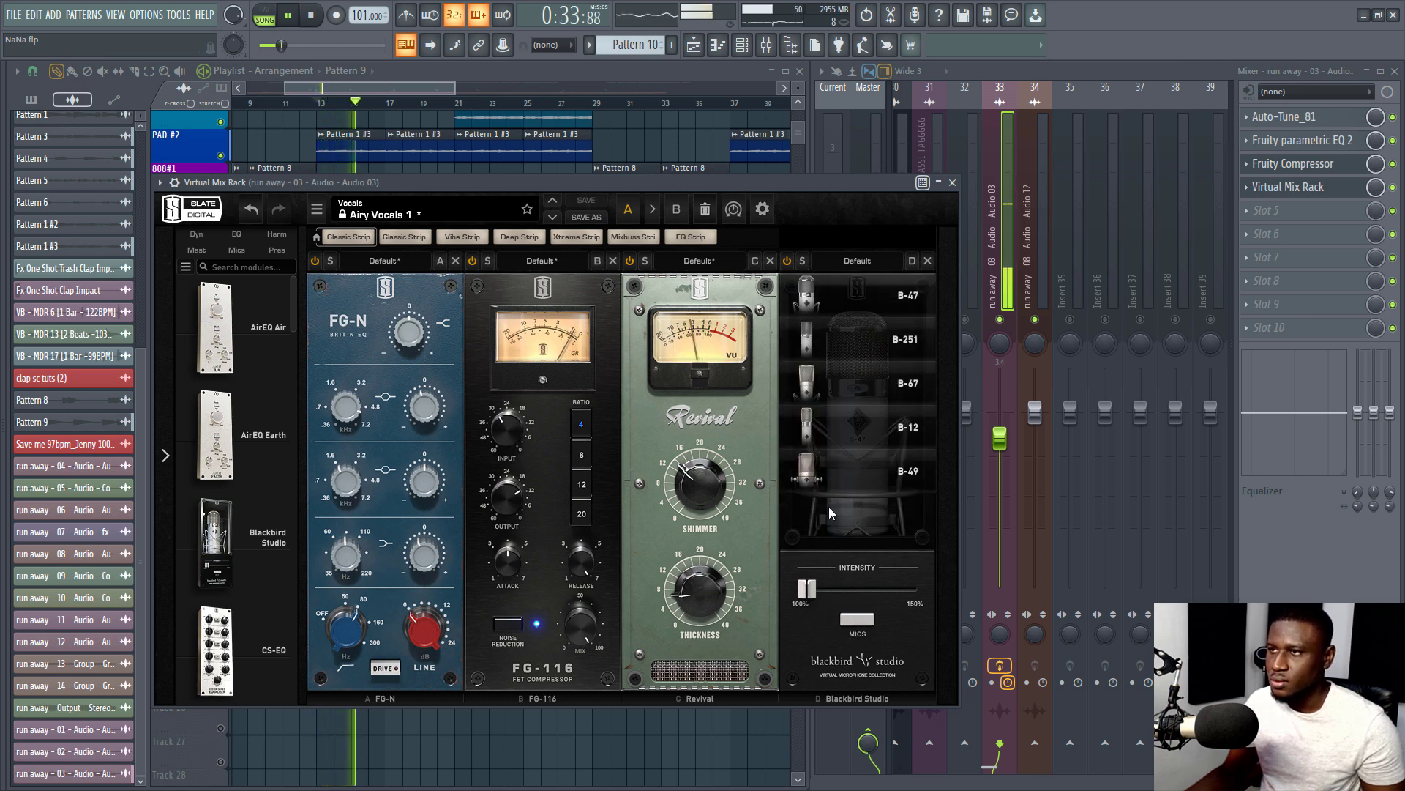
left_click(837, 366)
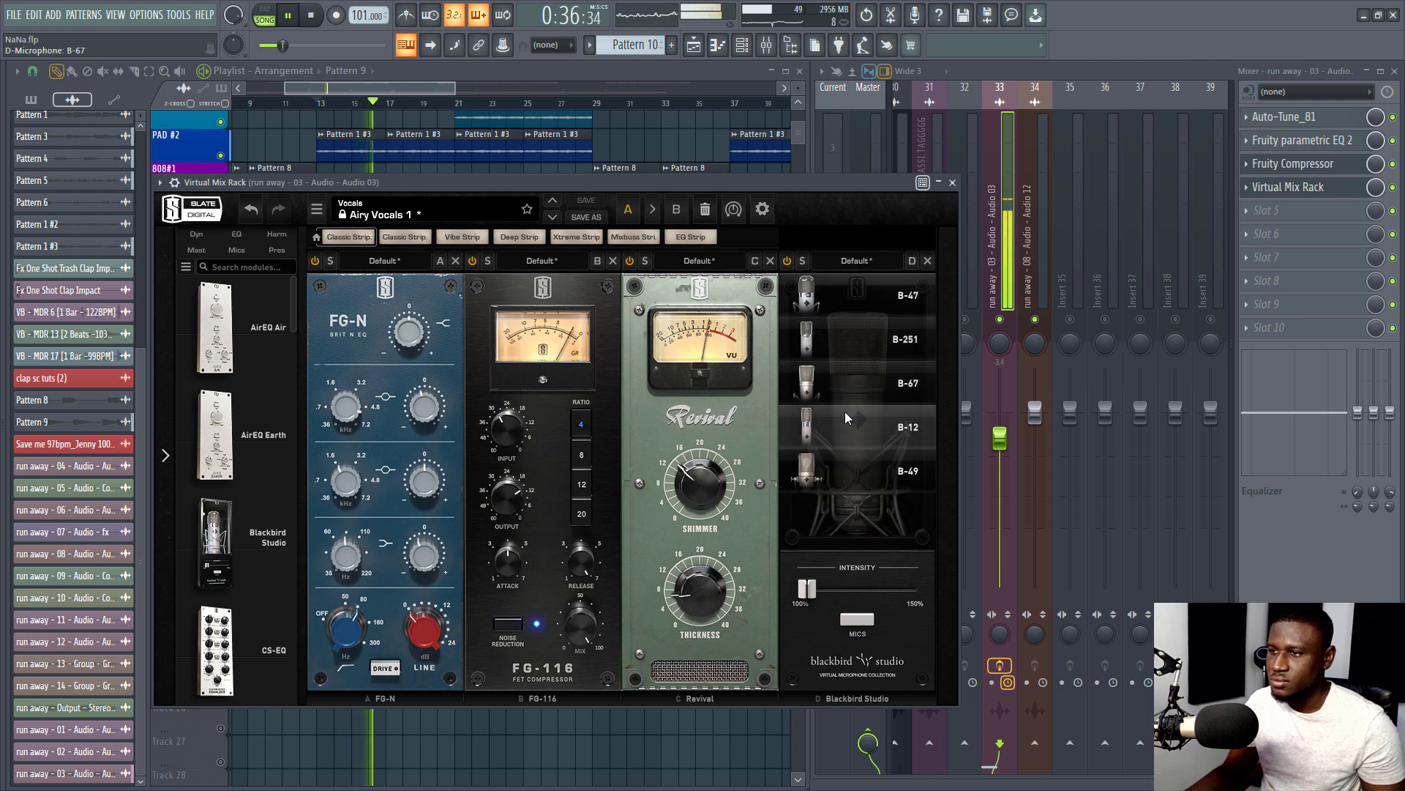
left_click_drag(807, 587, 840, 588)
left_click(842, 470)
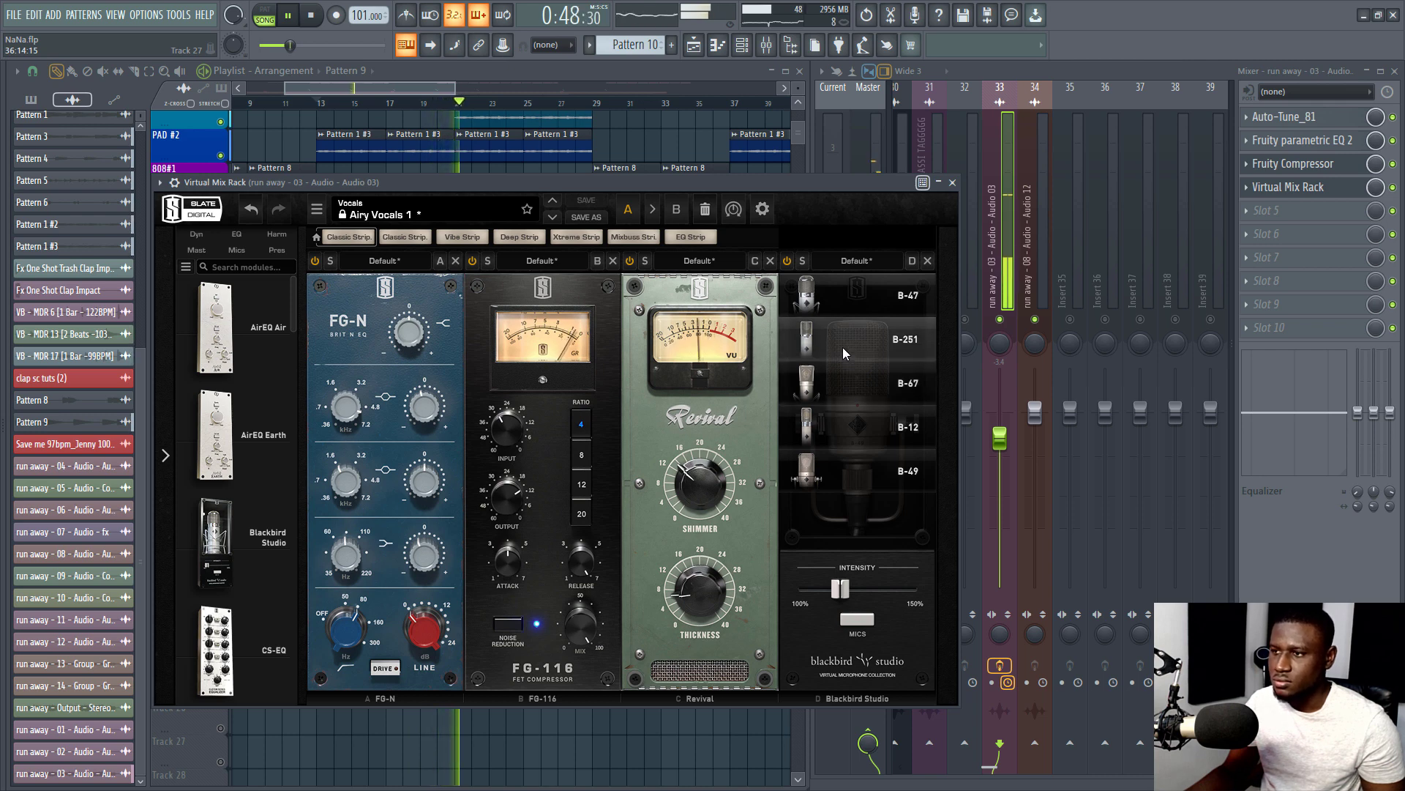
left_click(867, 622)
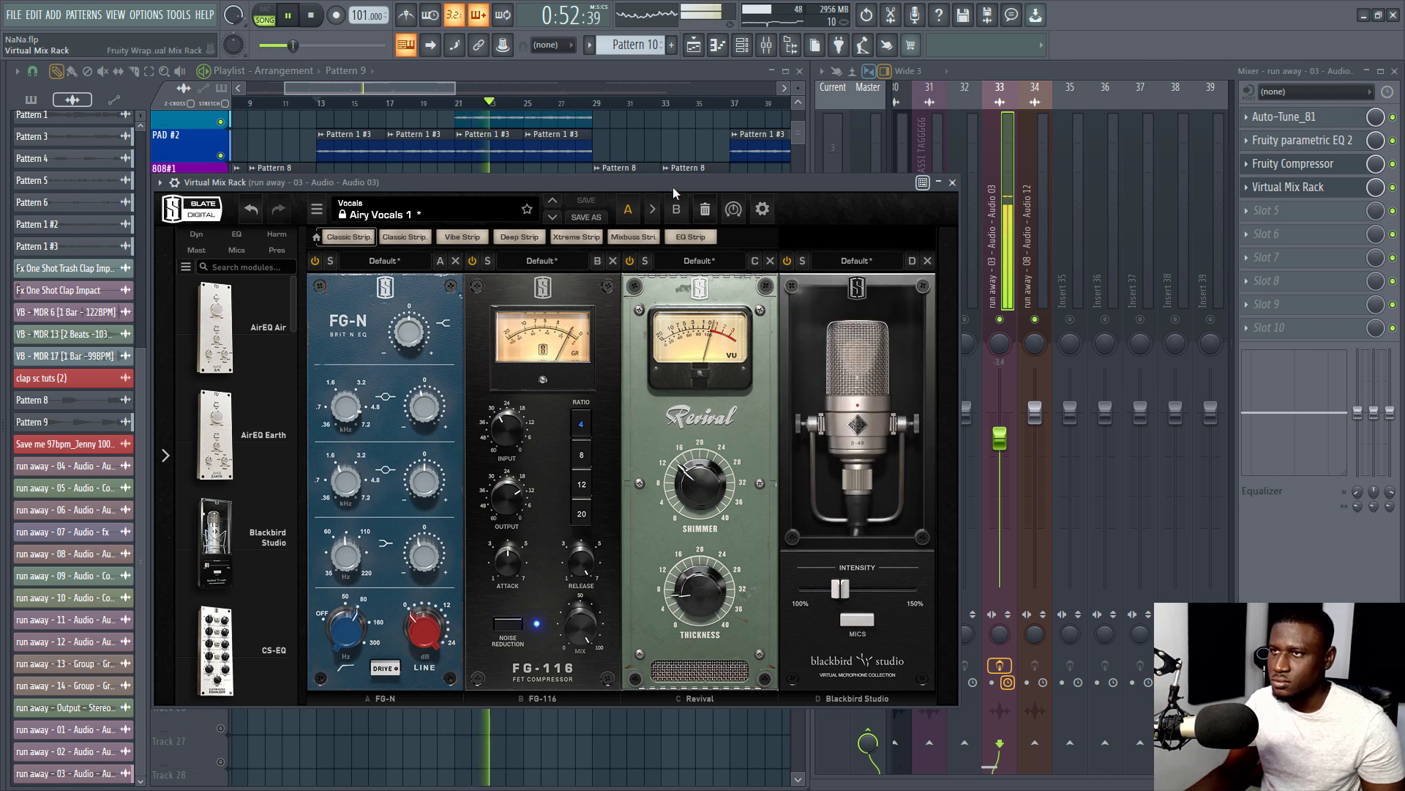
key("space")
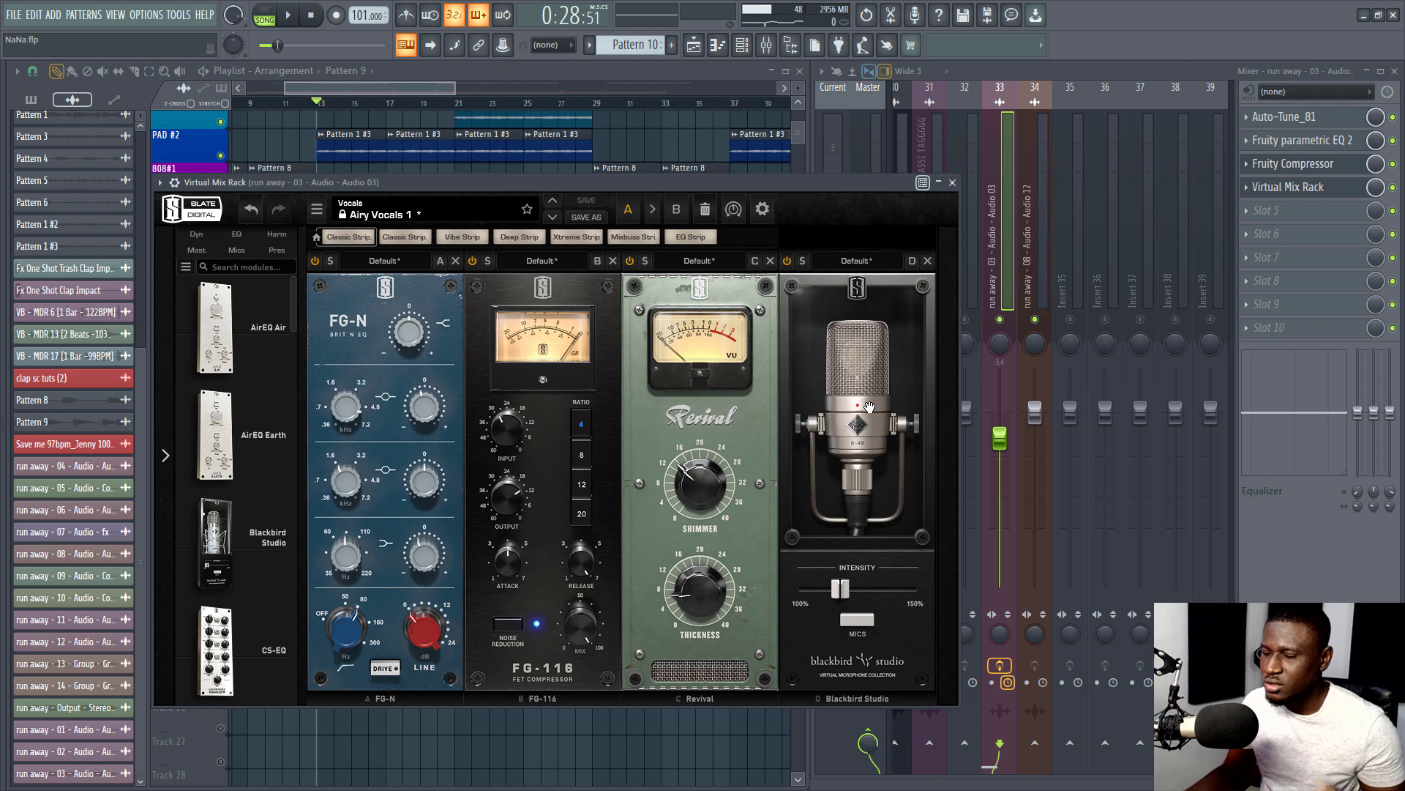
Replay the song from bar 13 to check the vocal with the microphone module, and close Virtual Mix Rack
left_click(705, 489)
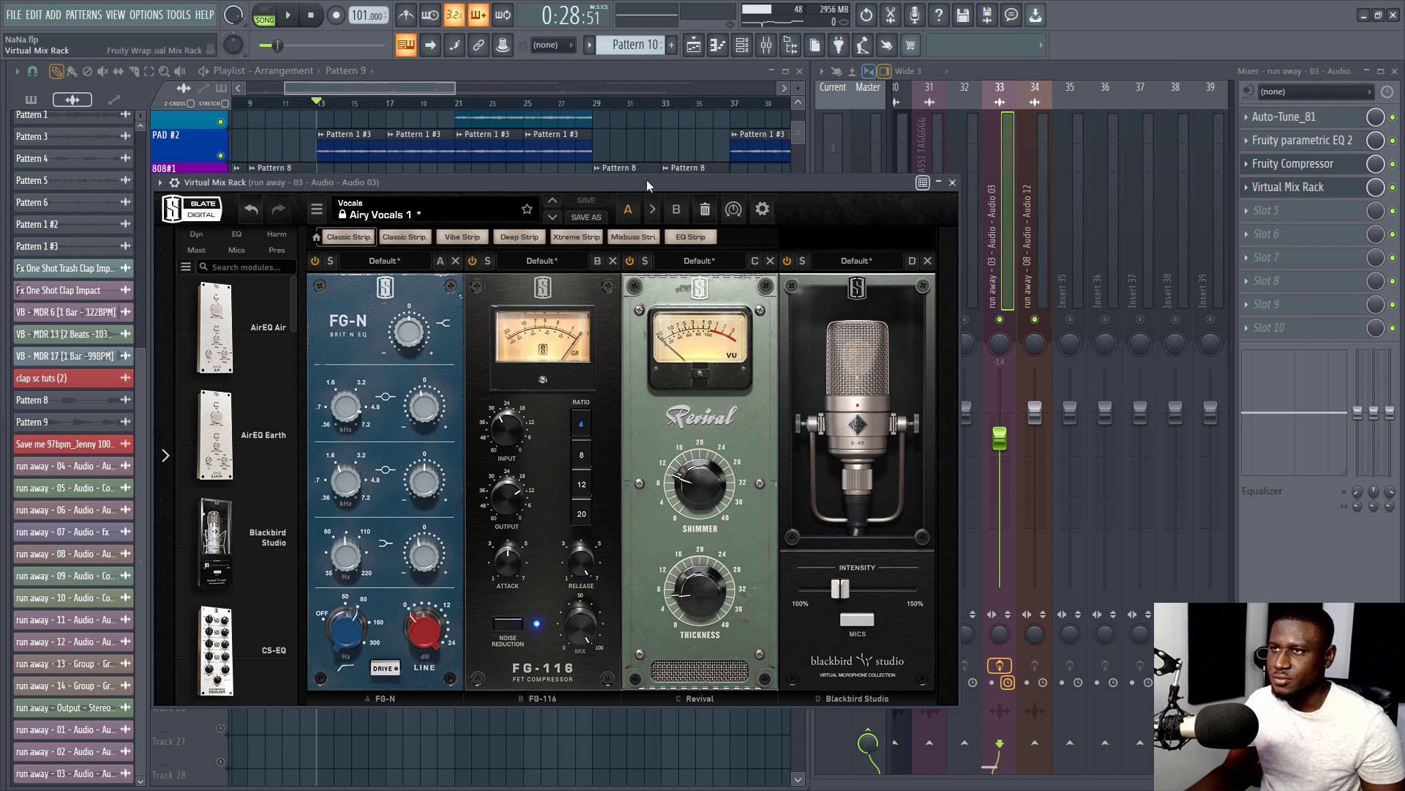
key("space")
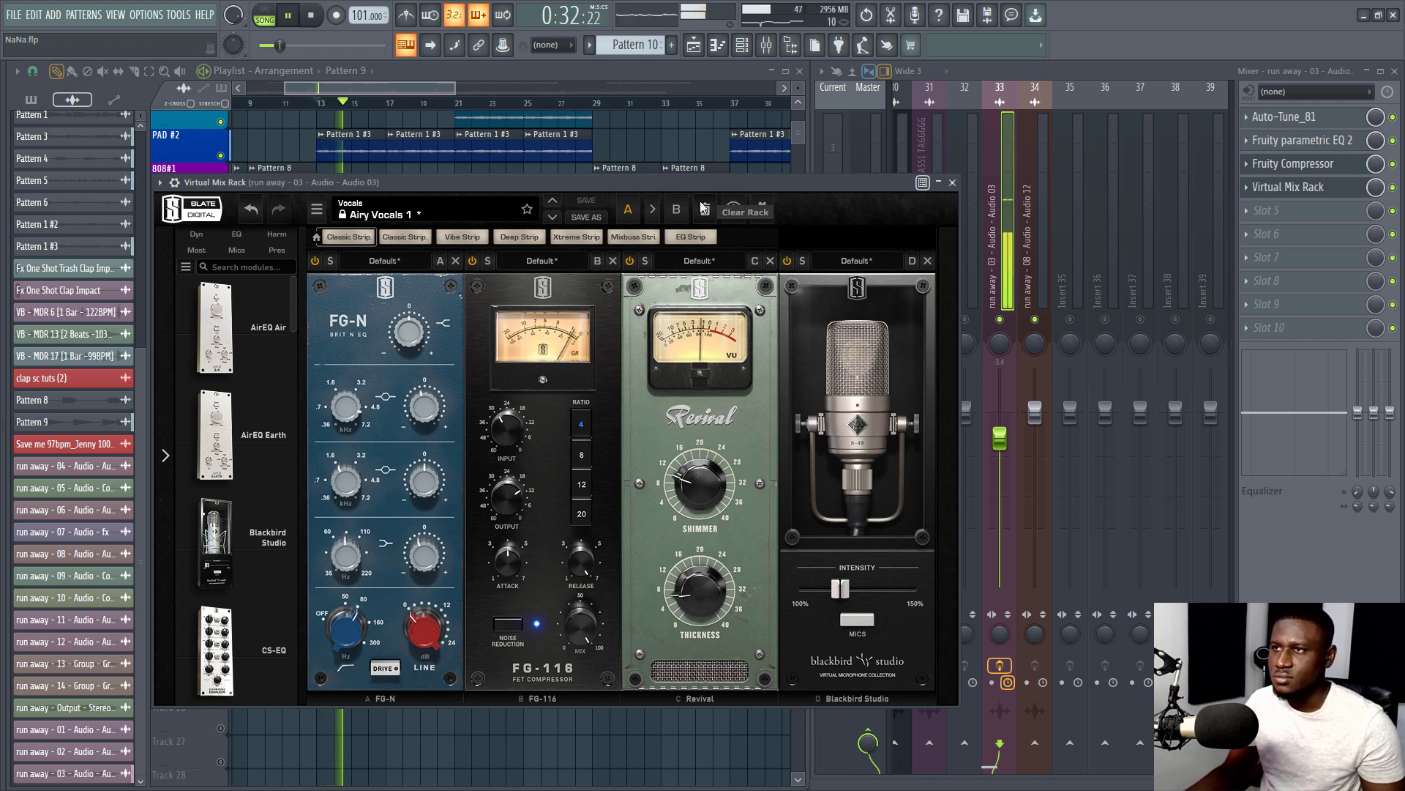
left_click(952, 183)
key("space")
Load RX 7 De-ess on the lead vocal, audition it at its default settings, and place it before Virtual Mix Rack
left_click(1299, 220)
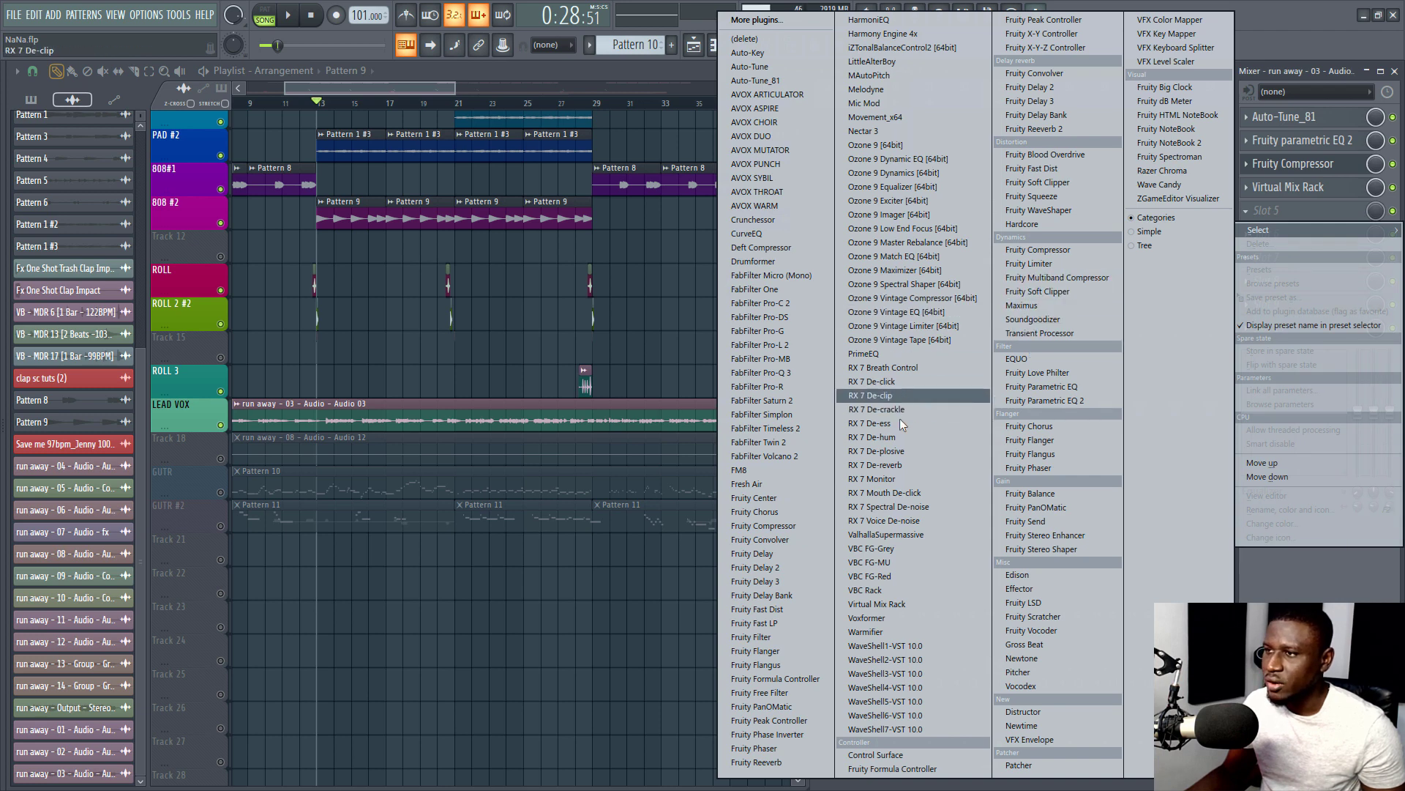
left_click(882, 425)
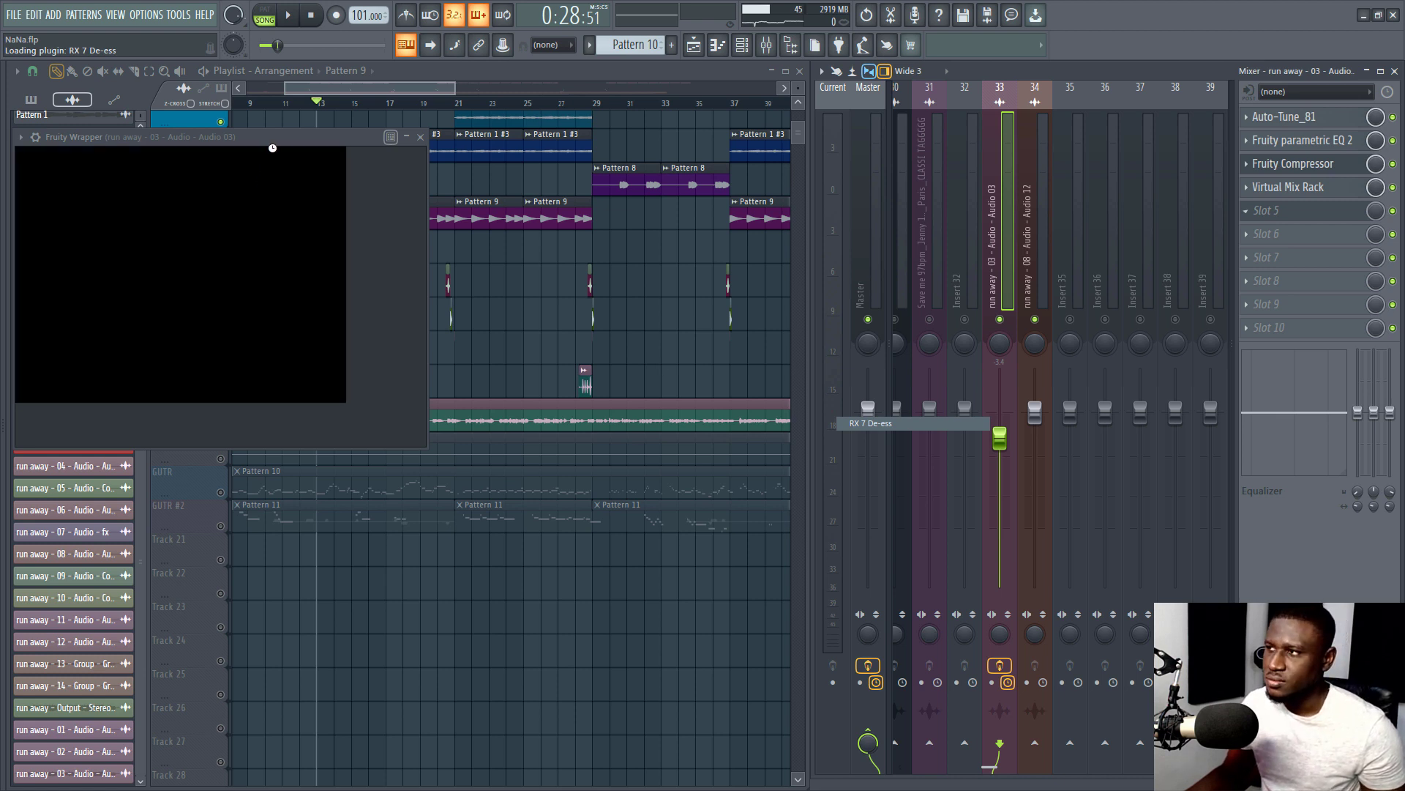
left_click_drag(252, 138, 718, 181)
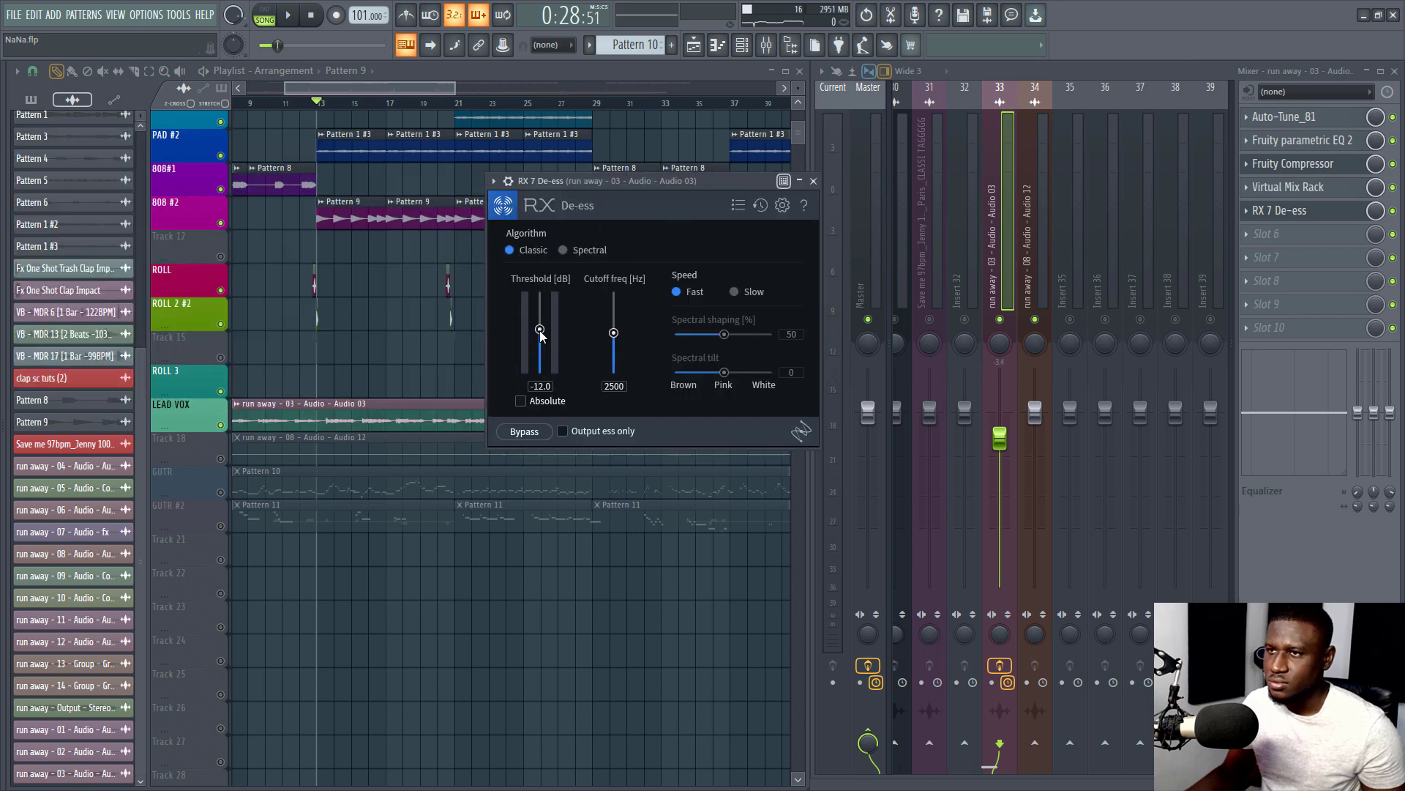
key("space")
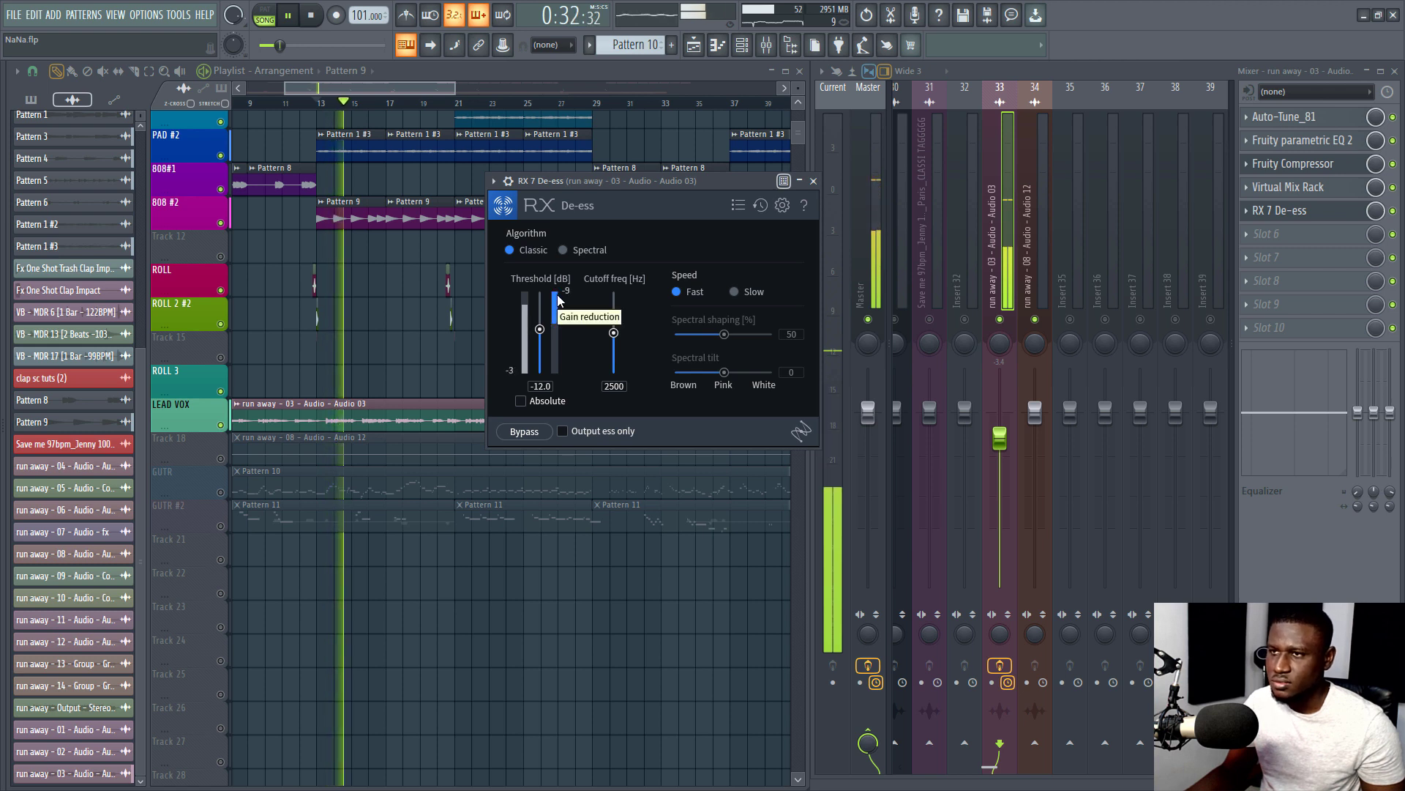
key("space")
scroll(1300, 214, "up", 1)
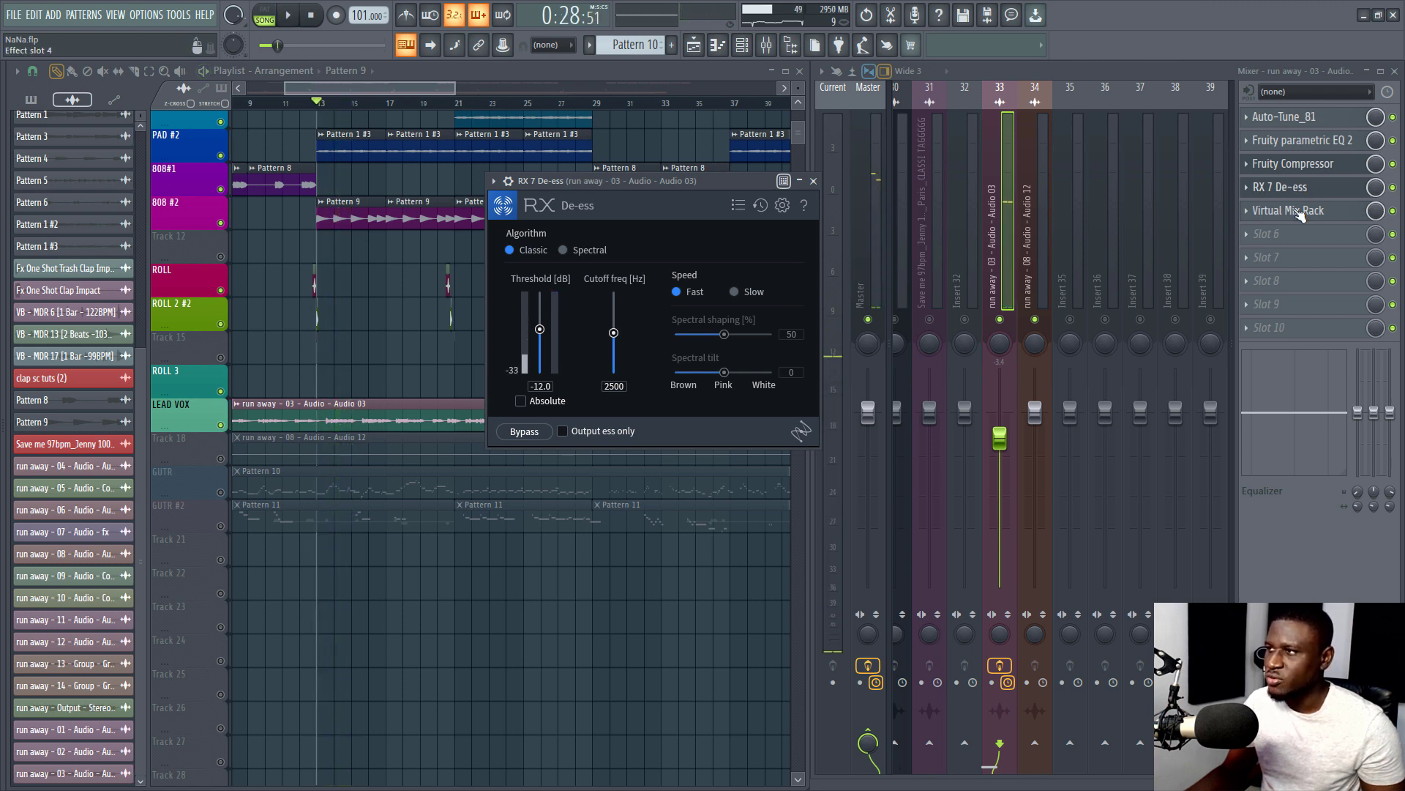
Minimize the RX 7 De-ess window and lower the lead vocal's mixer volume slightly during playback
key("space")
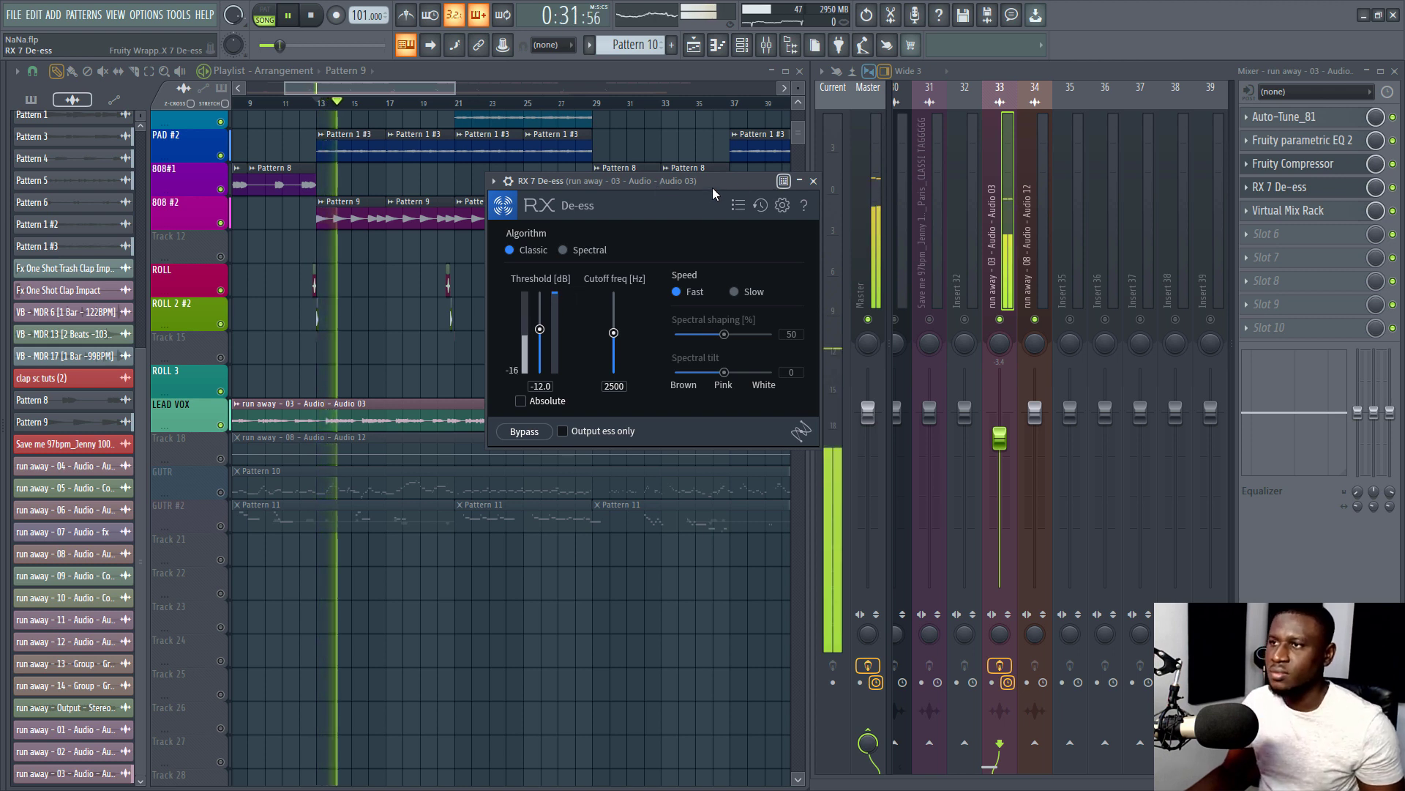
left_click(800, 183)
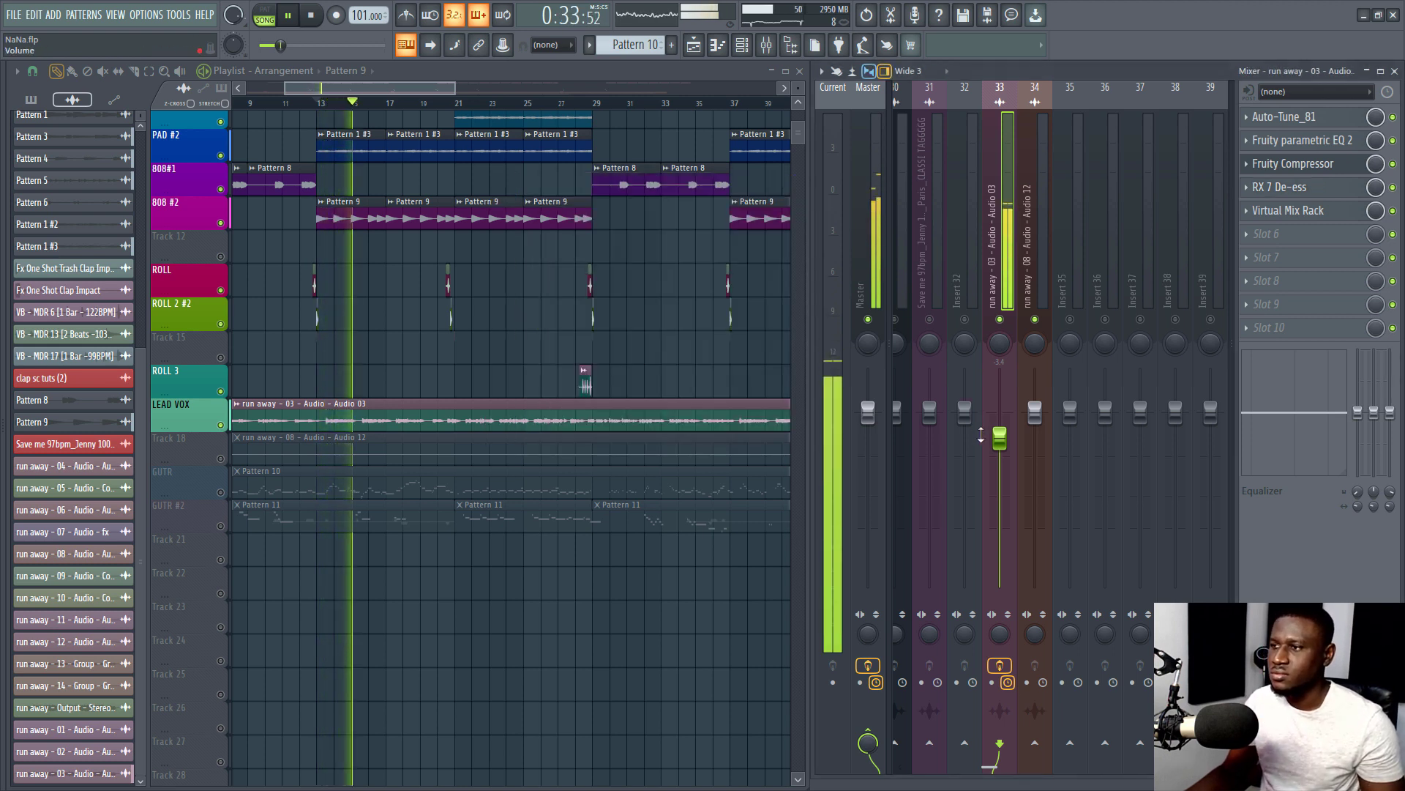
left_click_drag(999, 437, 1000, 450)
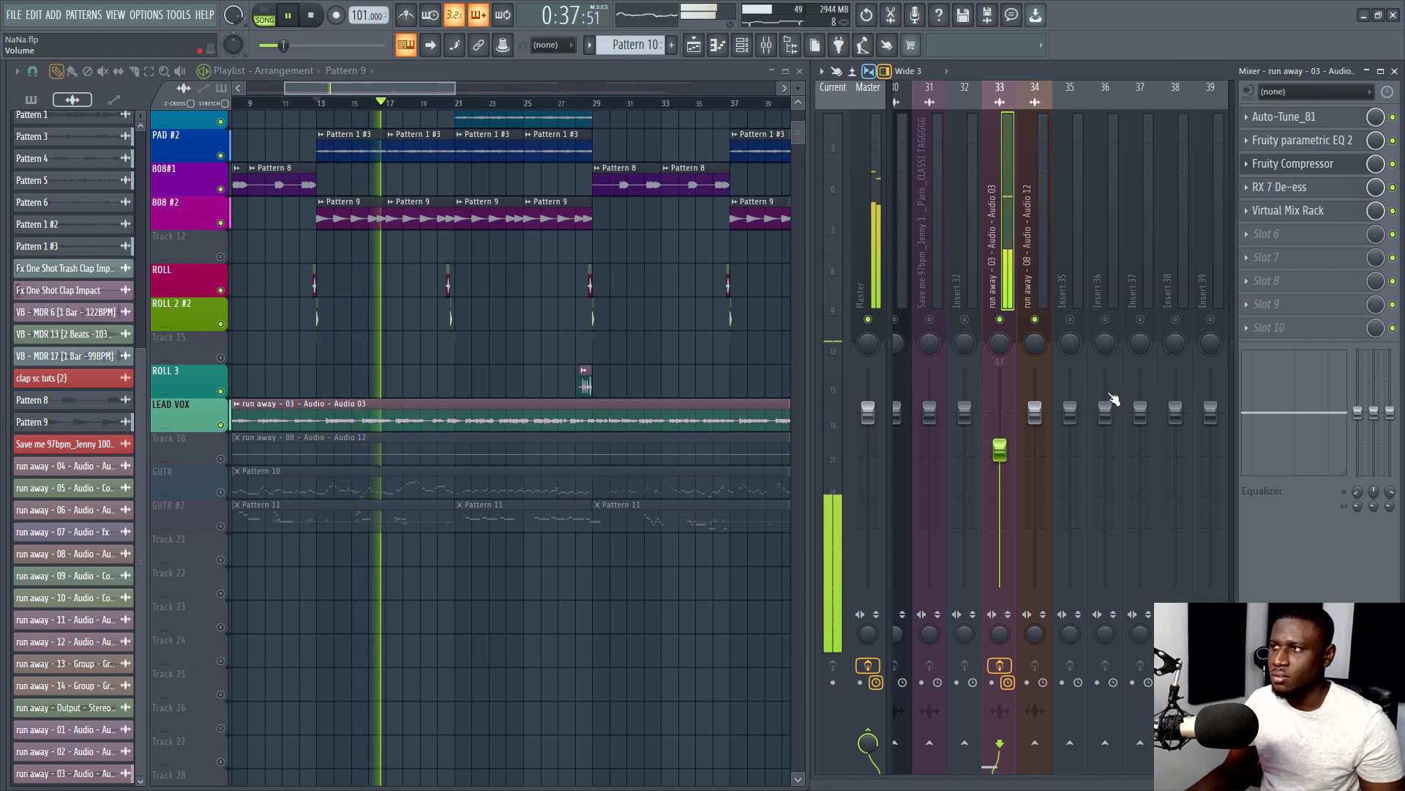
Reopen Virtual Mix Rack and compare the B-12 microphone with B-49 in the Blackbird Studio module, returning to B-49
left_click(1288, 211)
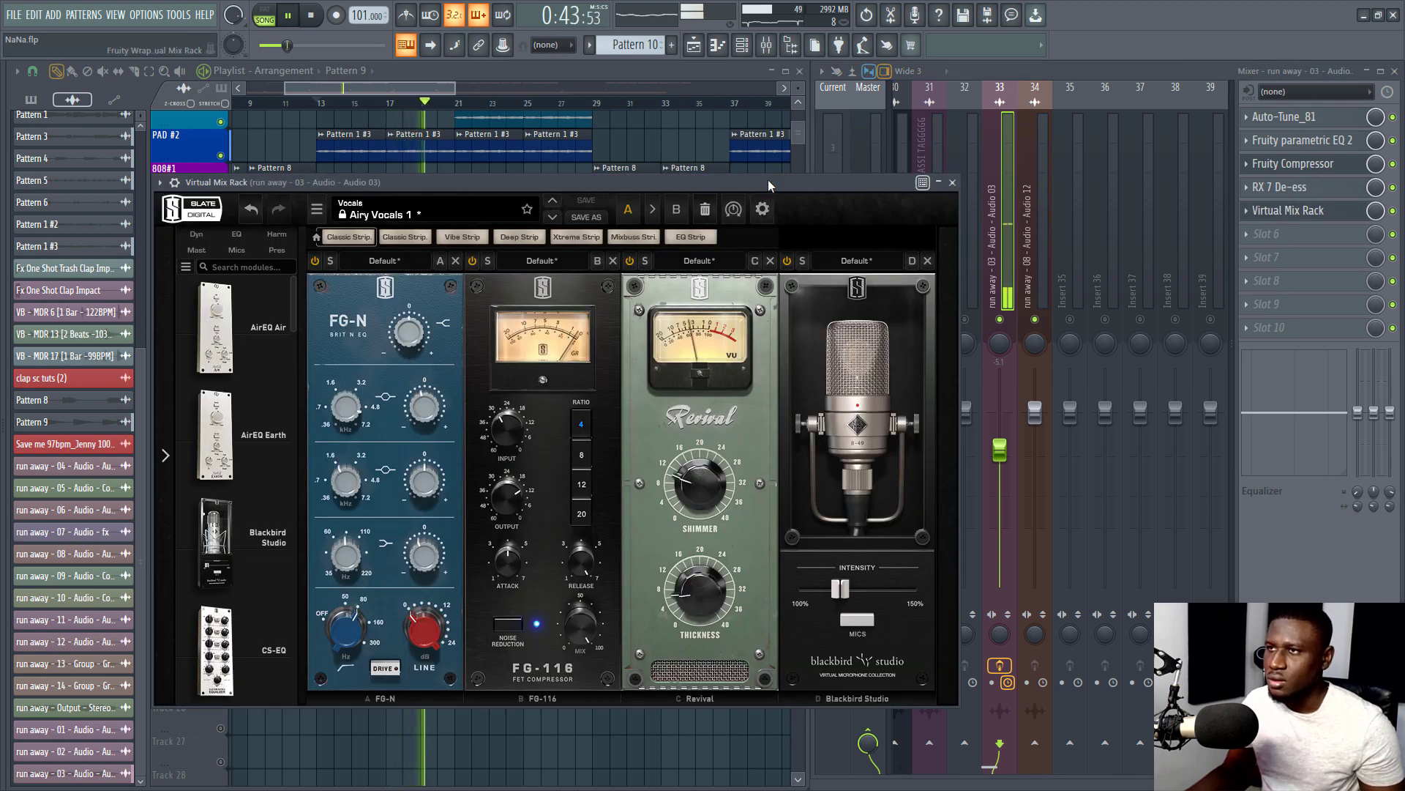
key("space")
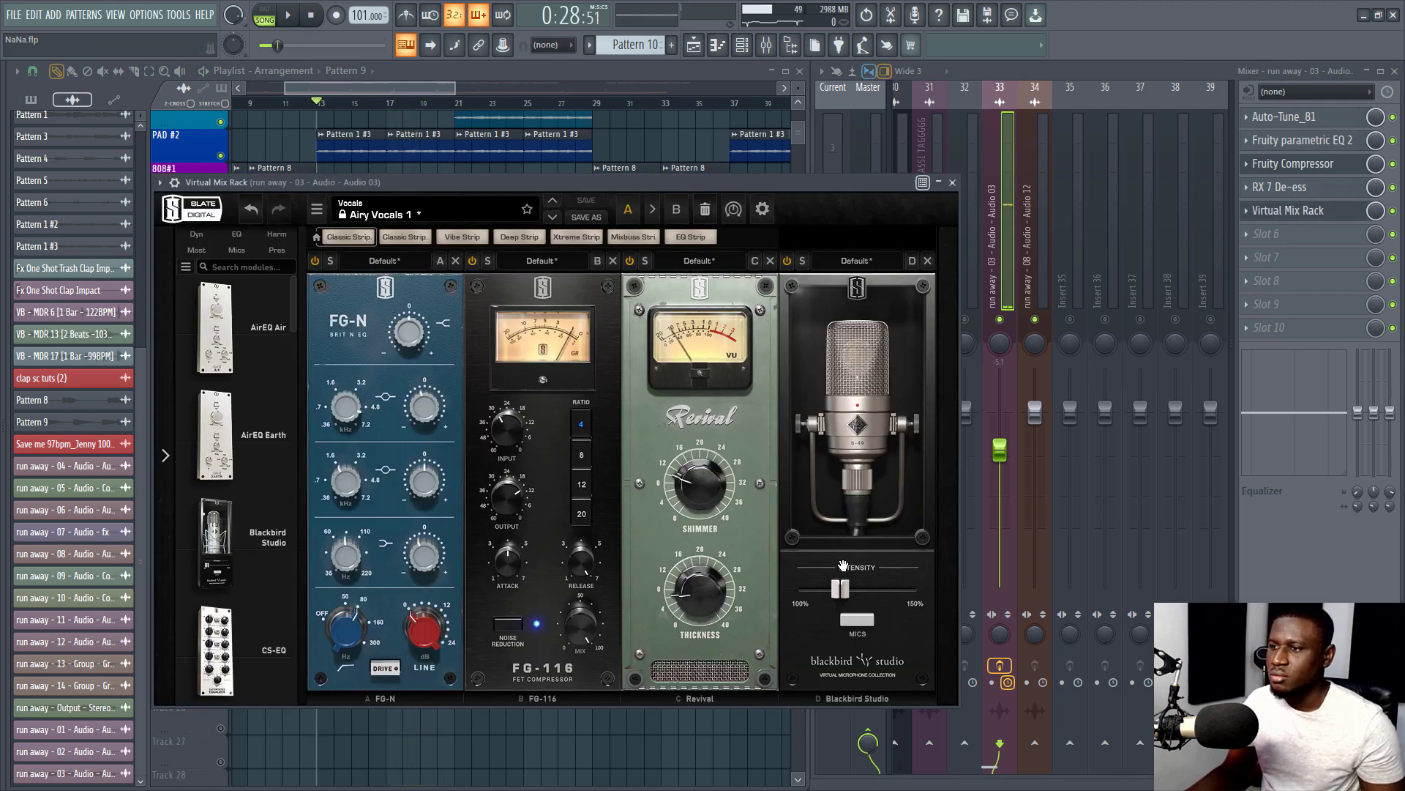
left_click(858, 622)
left_click(860, 443)
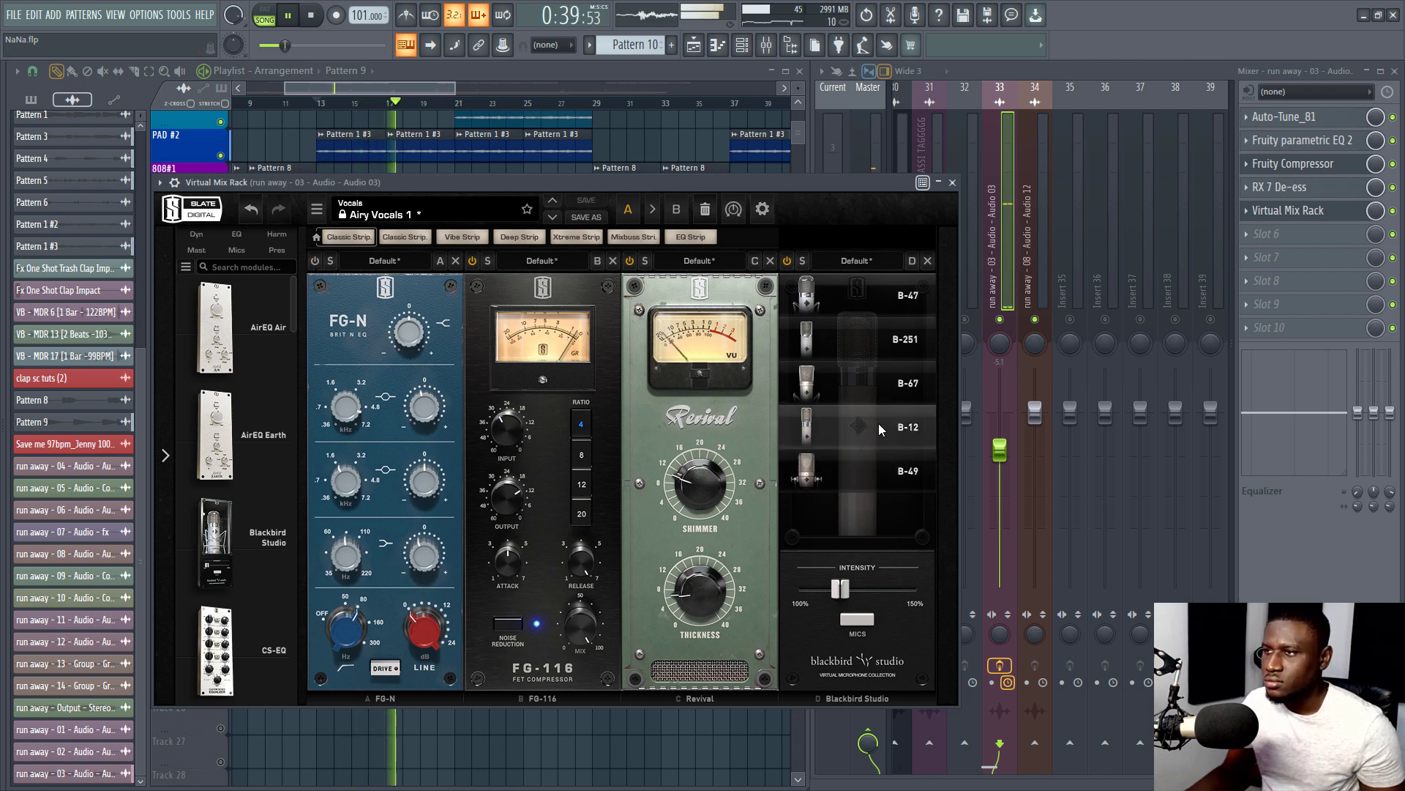
left_click(879, 466)
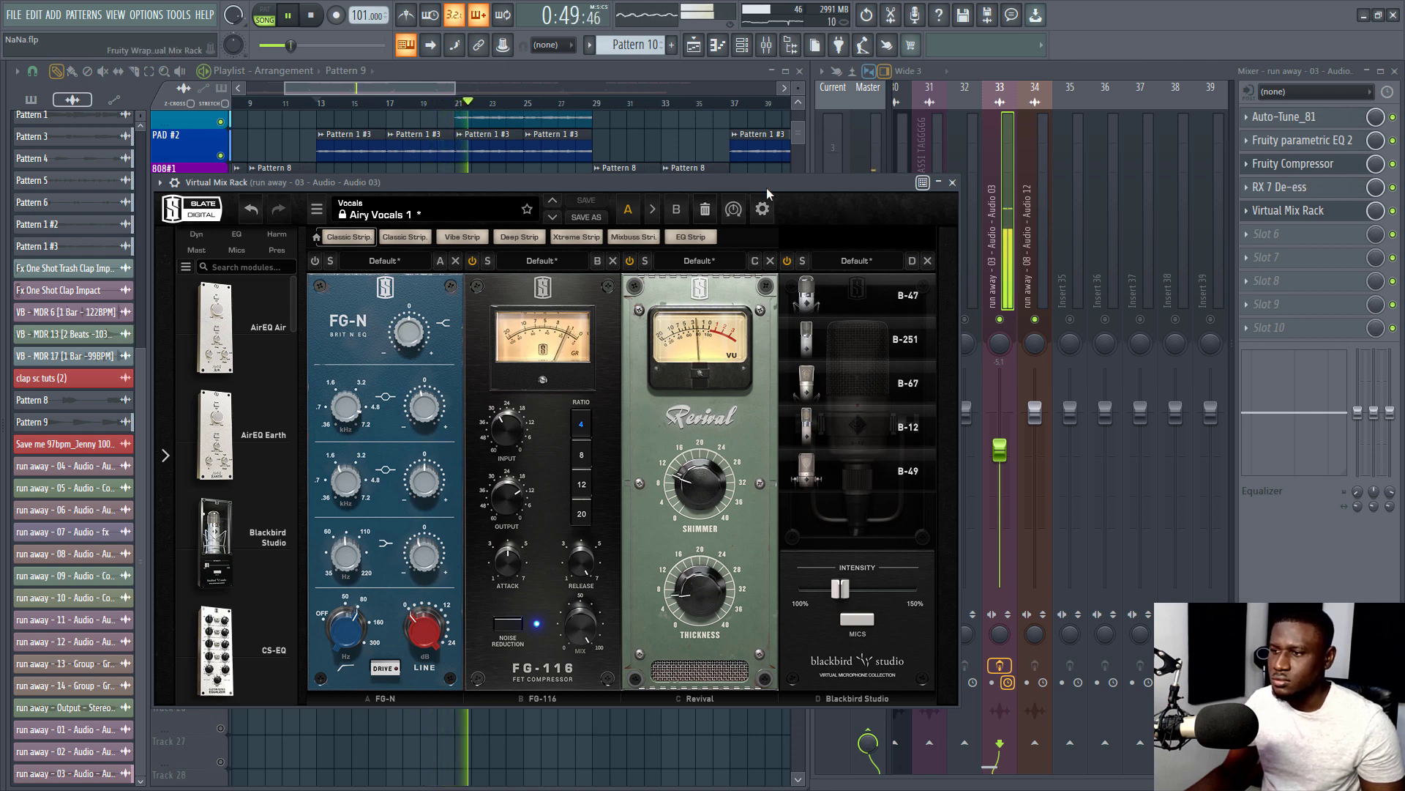
Close Virtual Mix Rack, lower the lead vocal's mixer volume a little more, and replay the song from bar 13
left_click(951, 183)
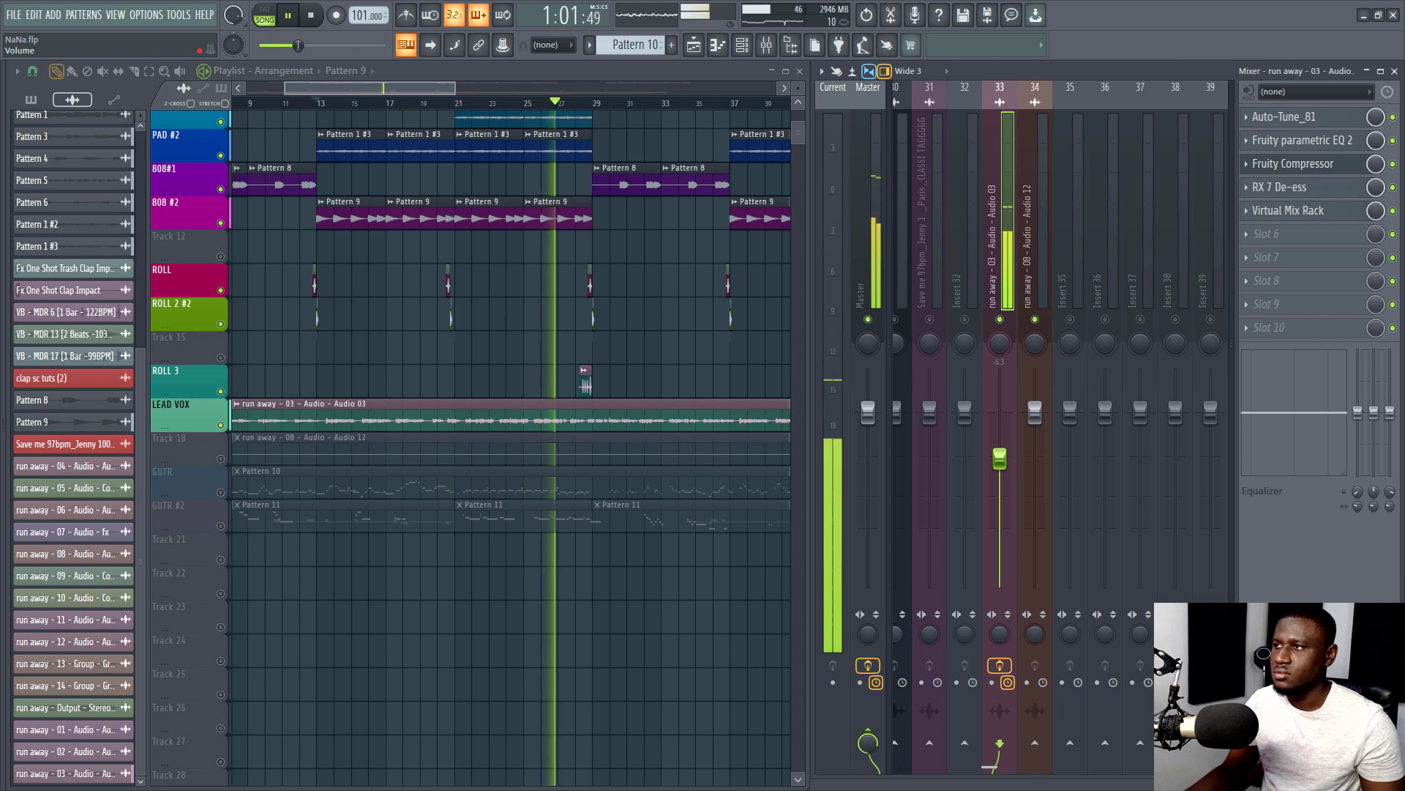
key("space")
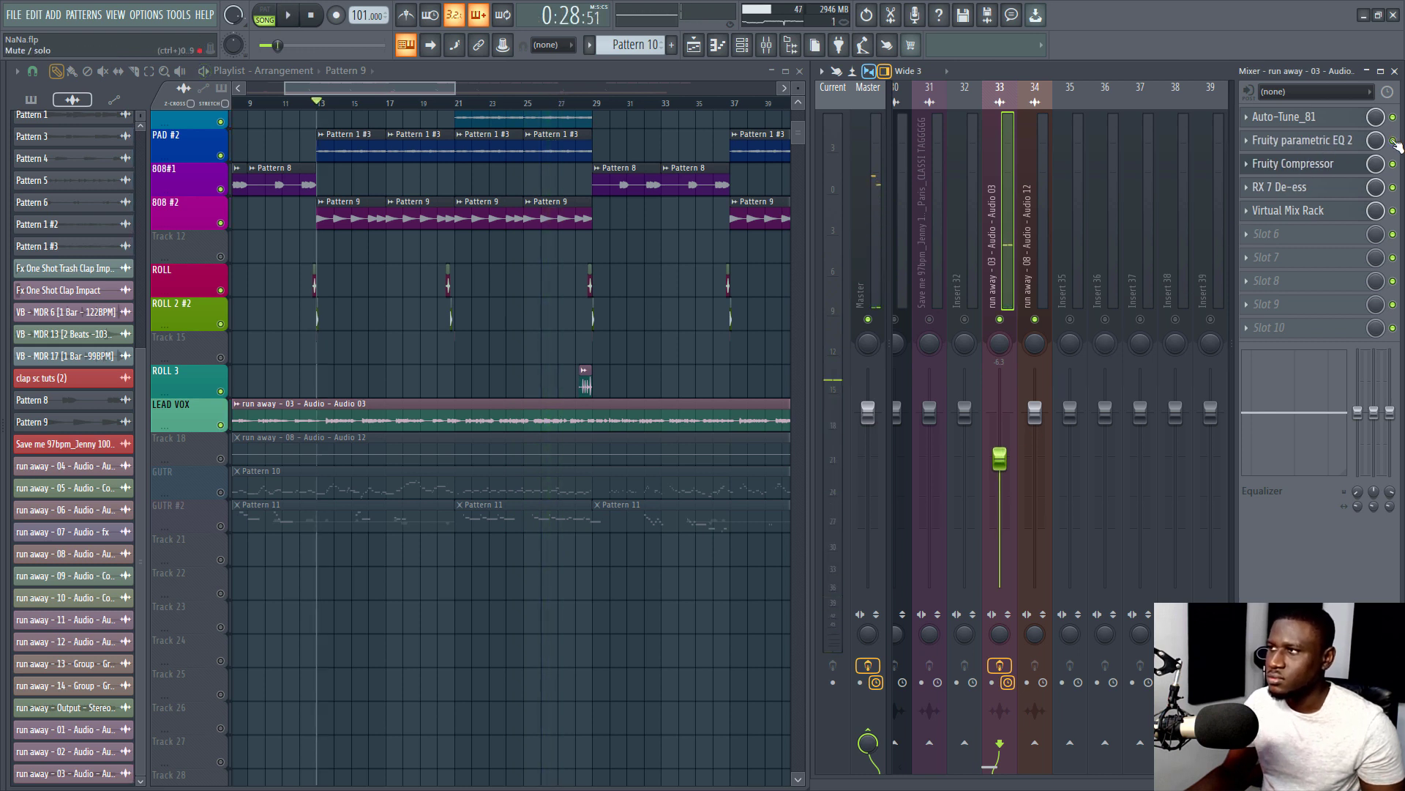
key("space")
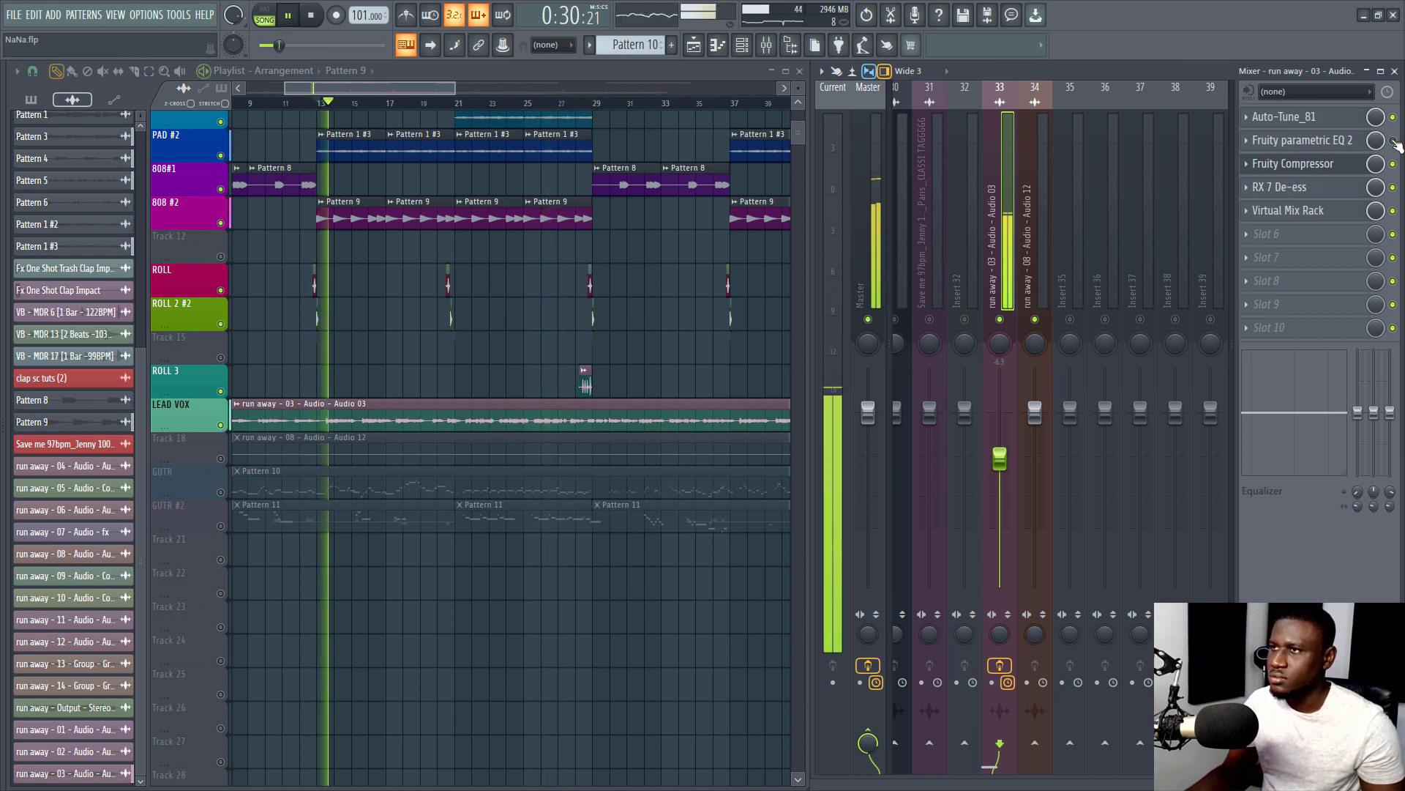
key("space")
Examine the lead vocal's curve in Fruity parametric EQ 2 and close it
left_click(1347, 141)
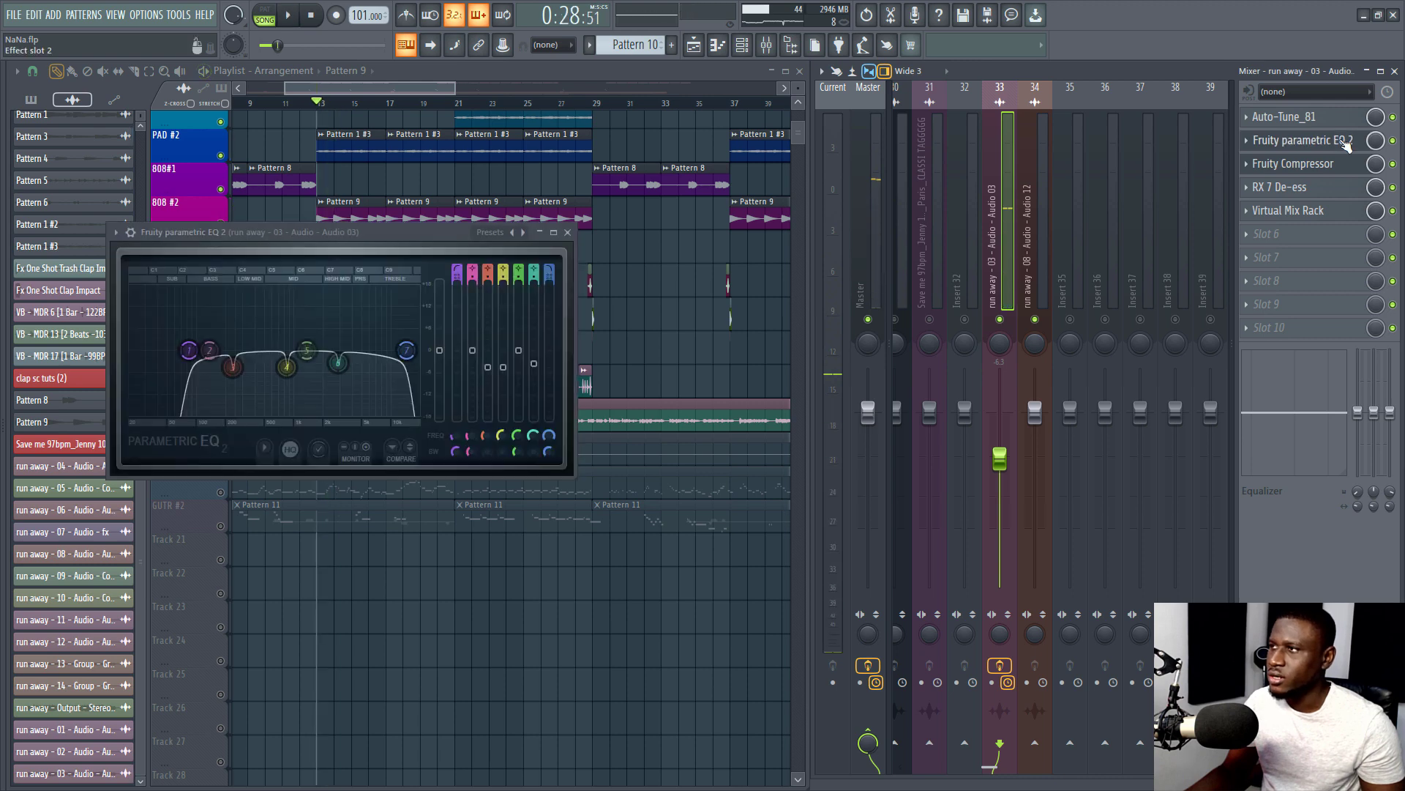
left_click(1347, 142)
left_click(1347, 141)
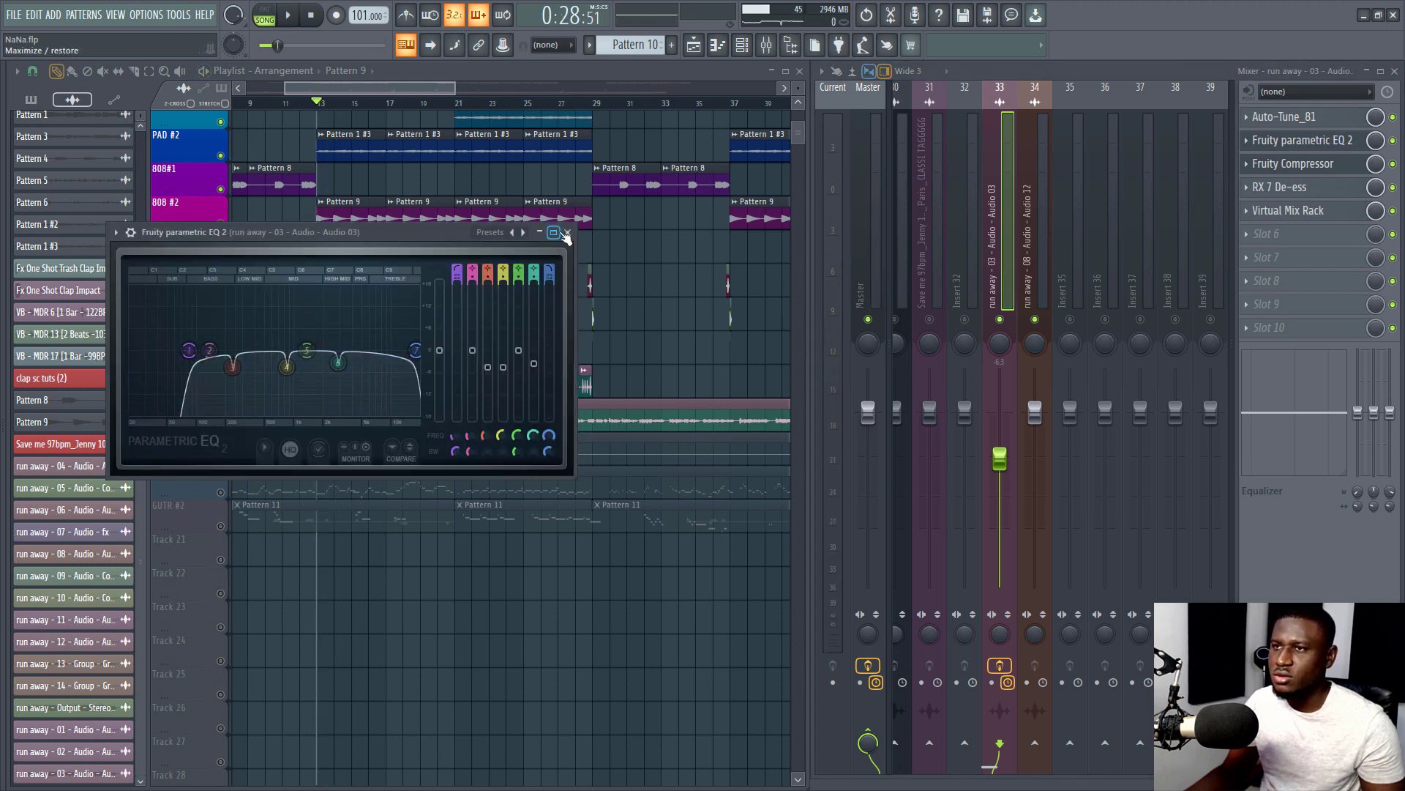
left_click(567, 232)
Raise the lead vocal's mixer volume very slightly while replaying the song from bar 13
key("space")
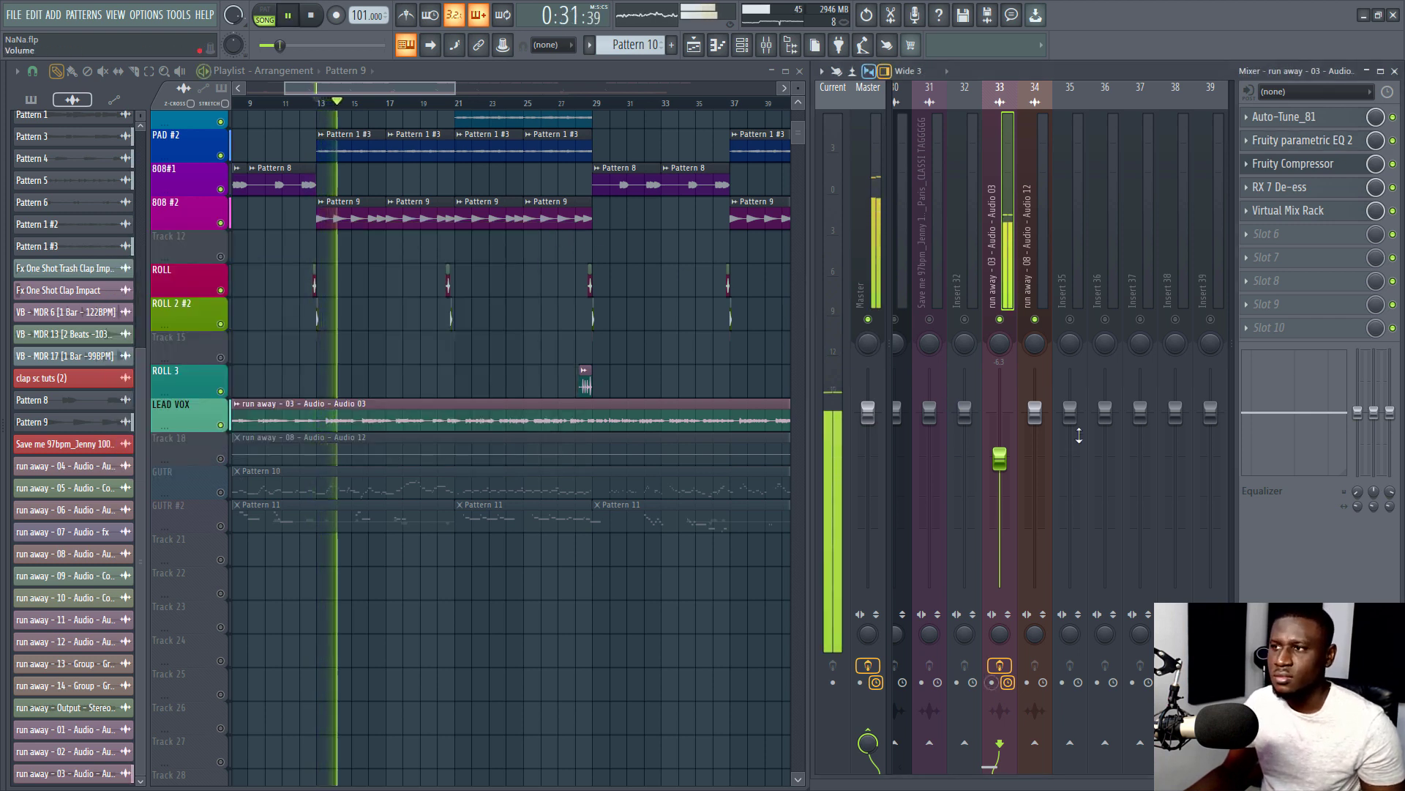
left_click_drag(1000, 460, 1000, 457)
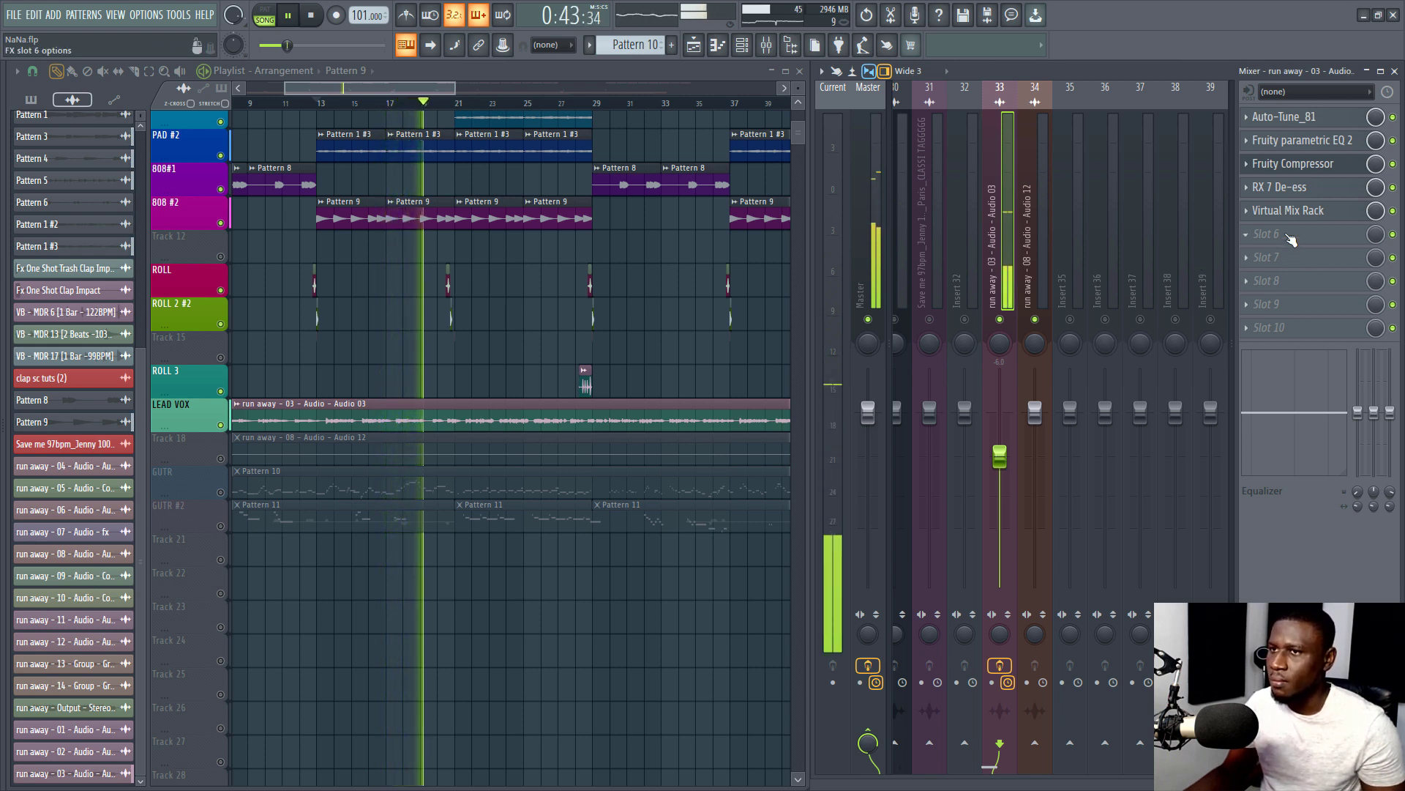
key("space")
Load Fruity Multiband Compressor in the lead vocal's sixth slot with the Bright preset
left_click(1281, 234)
mouse_move(1289, 253)
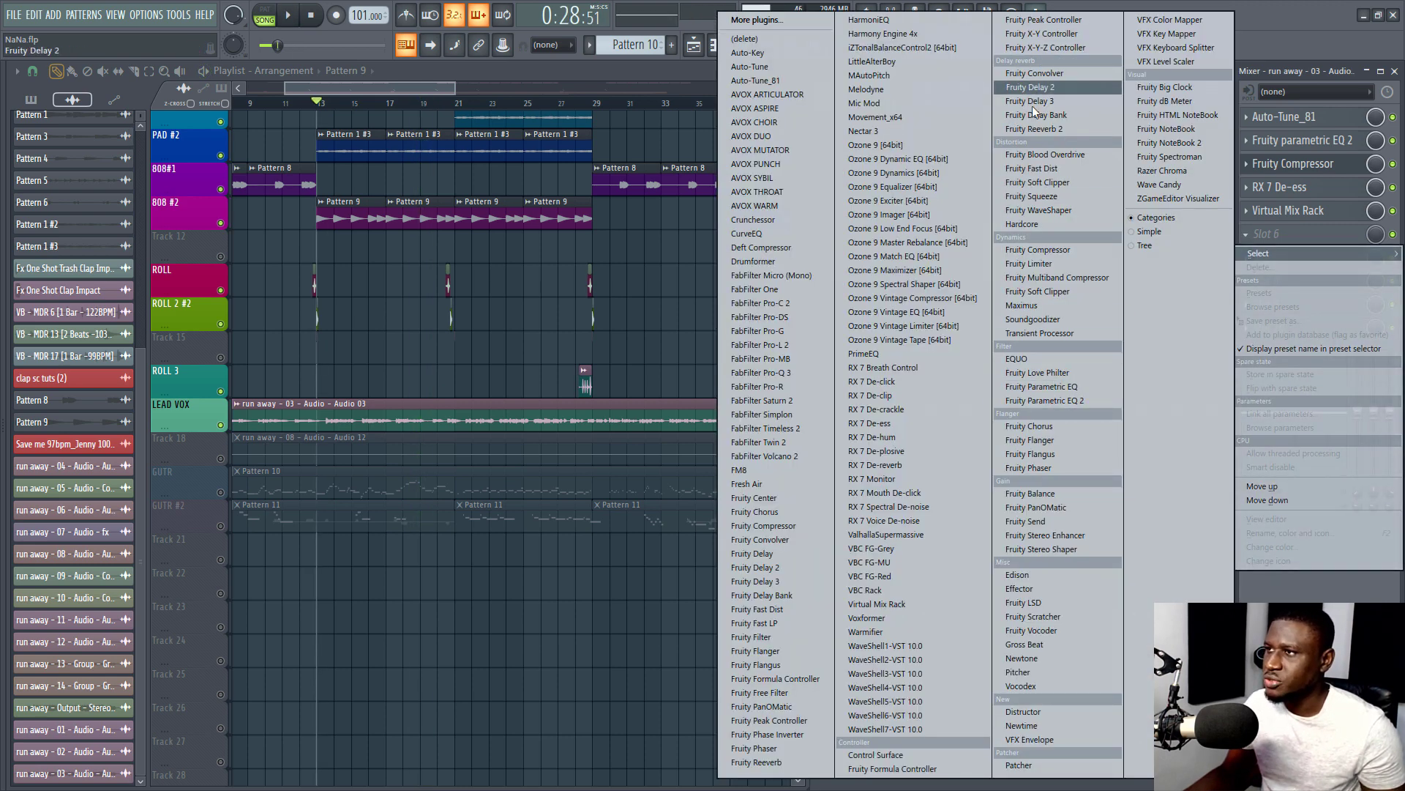
left_click(1059, 278)
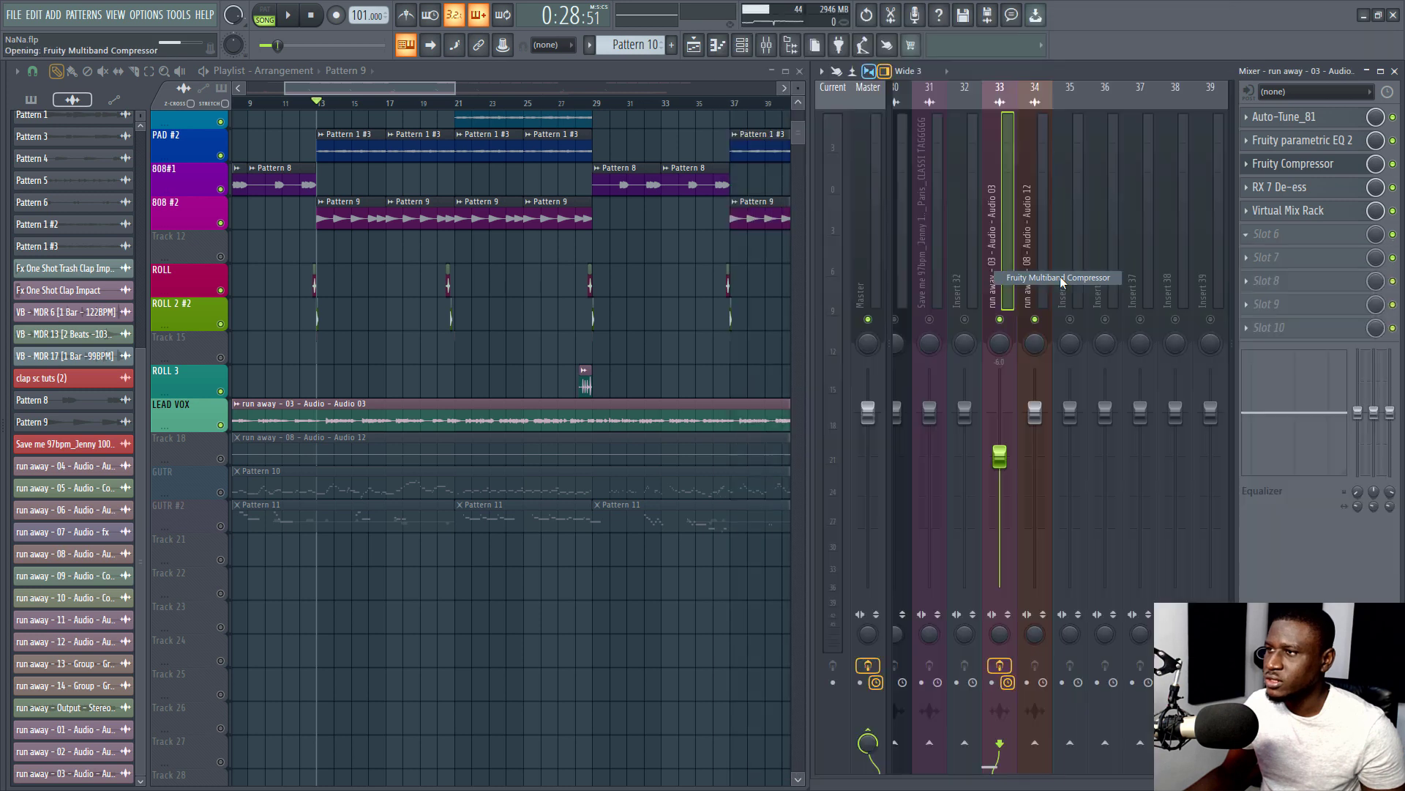
right_click(584, 158)
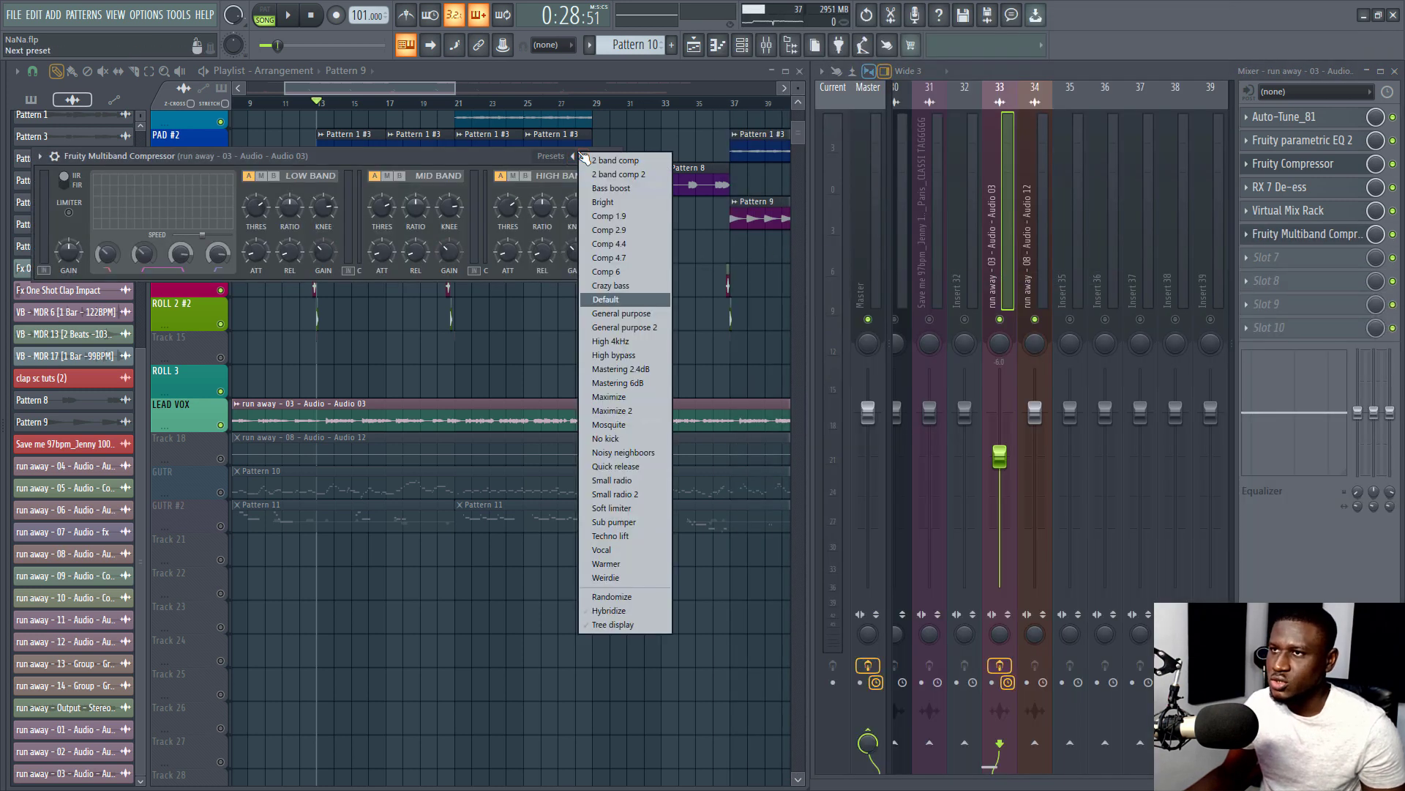
left_click(606, 202)
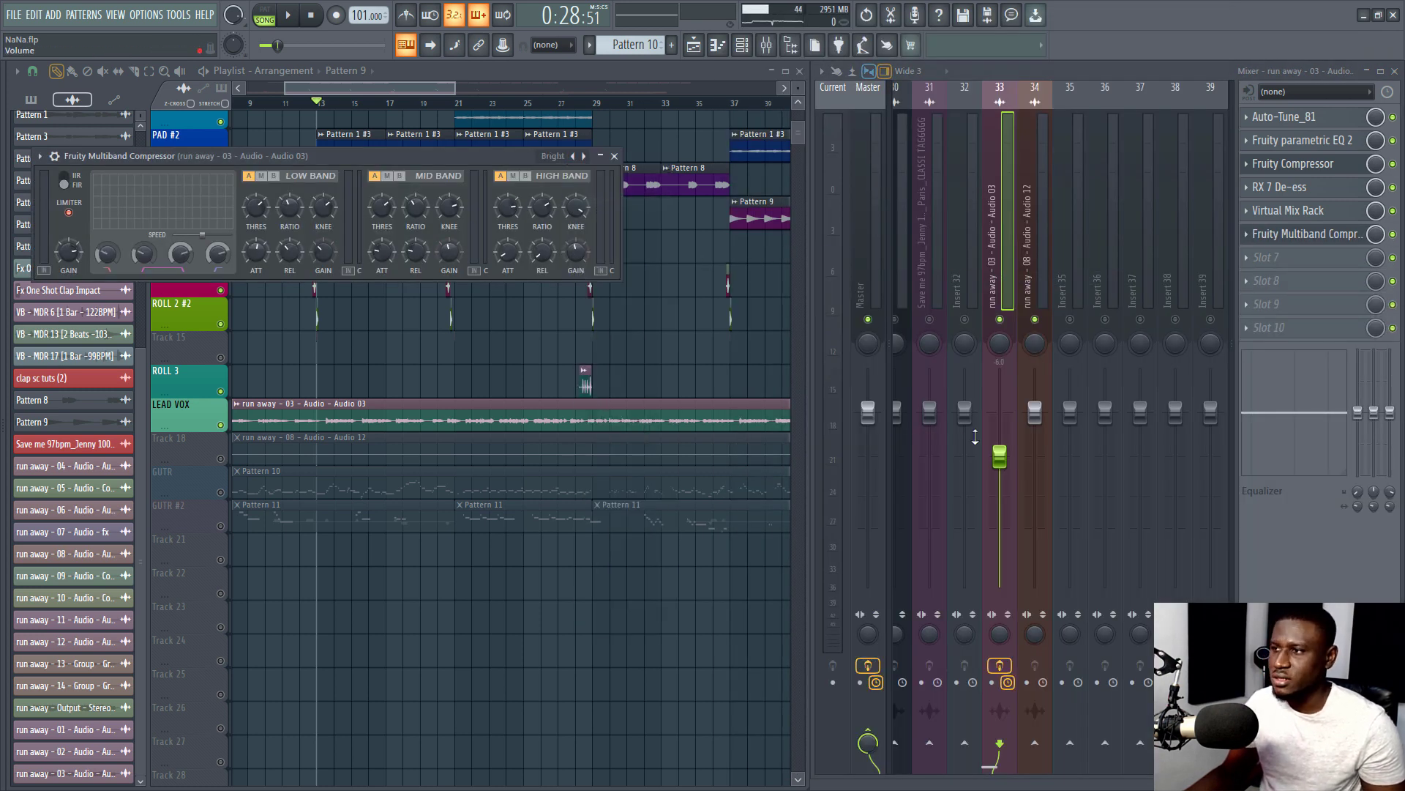
Play the song from bar 13 and lower the lead vocal's mixer volume clearly to balance it against the beat
key("space")
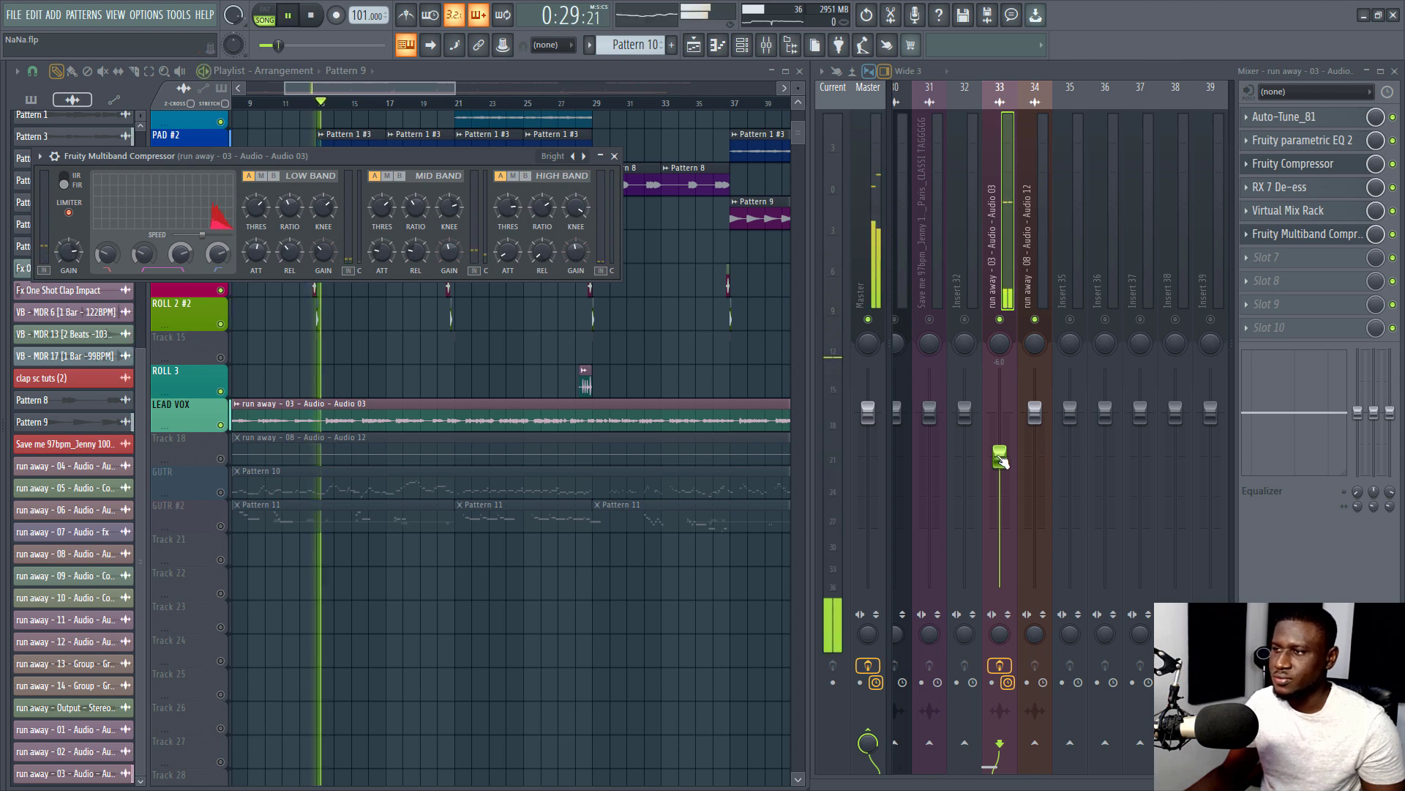
left_click_drag(1000, 458, 1003, 502)
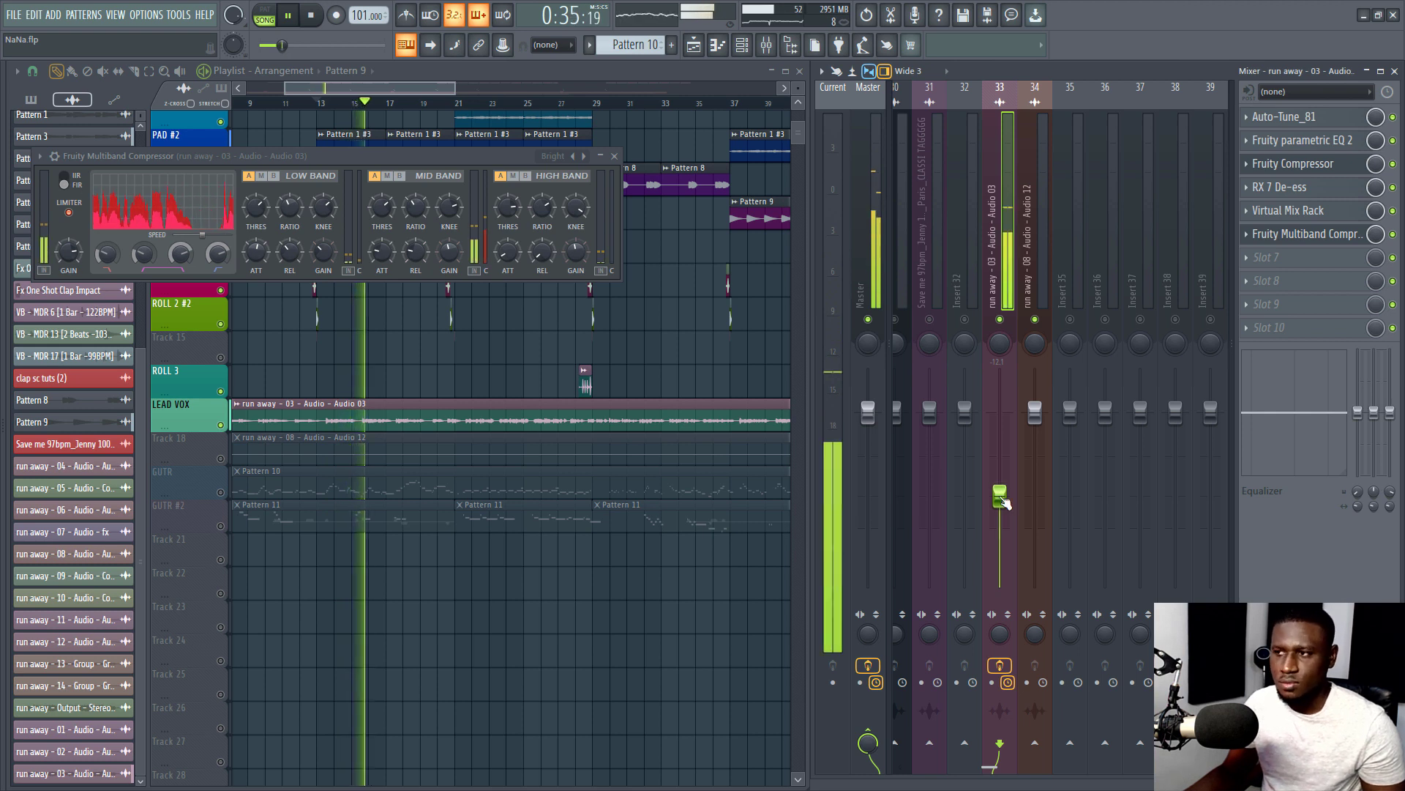
left_click_drag(1002, 501, 1004, 507)
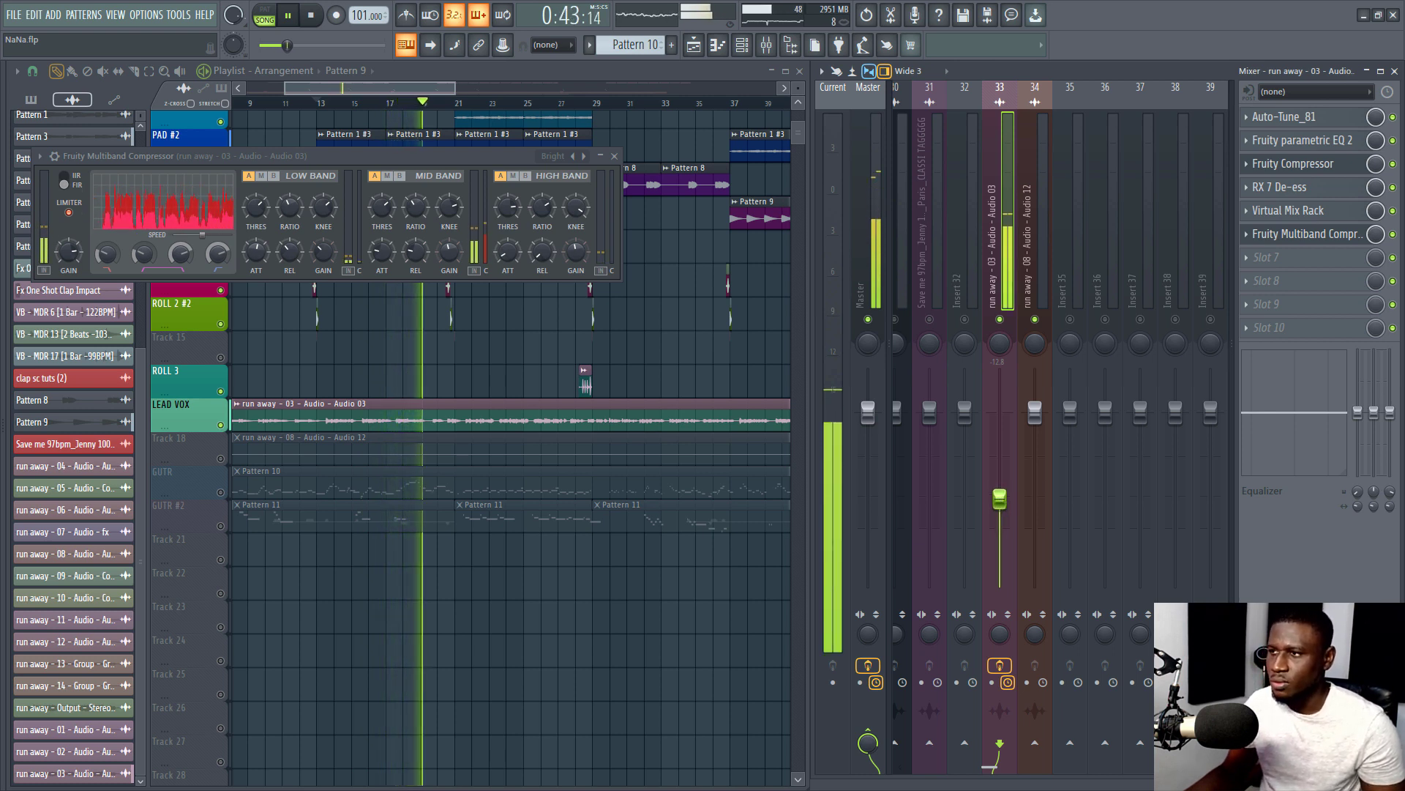
left_click_drag(1002, 500, 1001, 507)
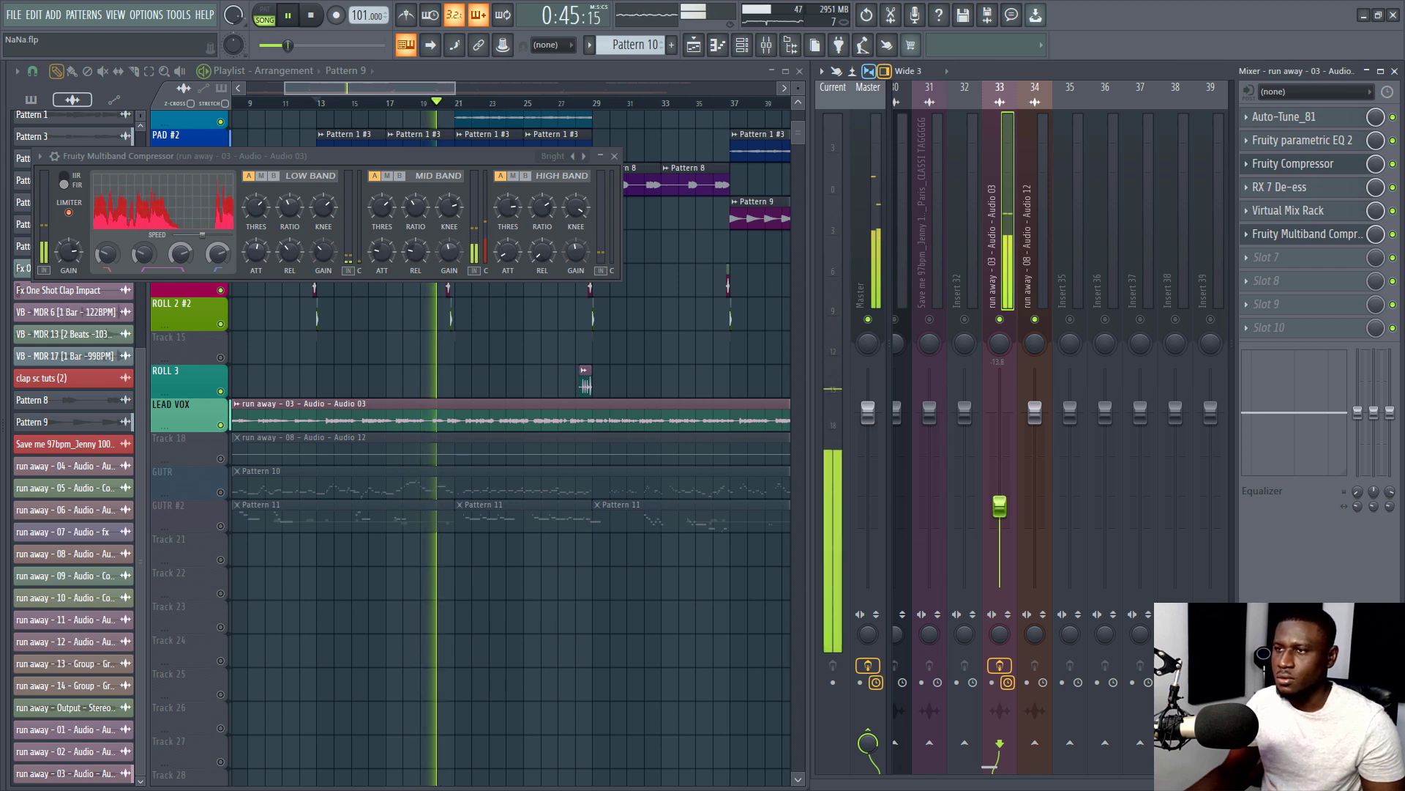
Close Fruity Multiband Compressor and replay the song from bar 13, then from bar 5
left_click(614, 155)
left_click(315, 103)
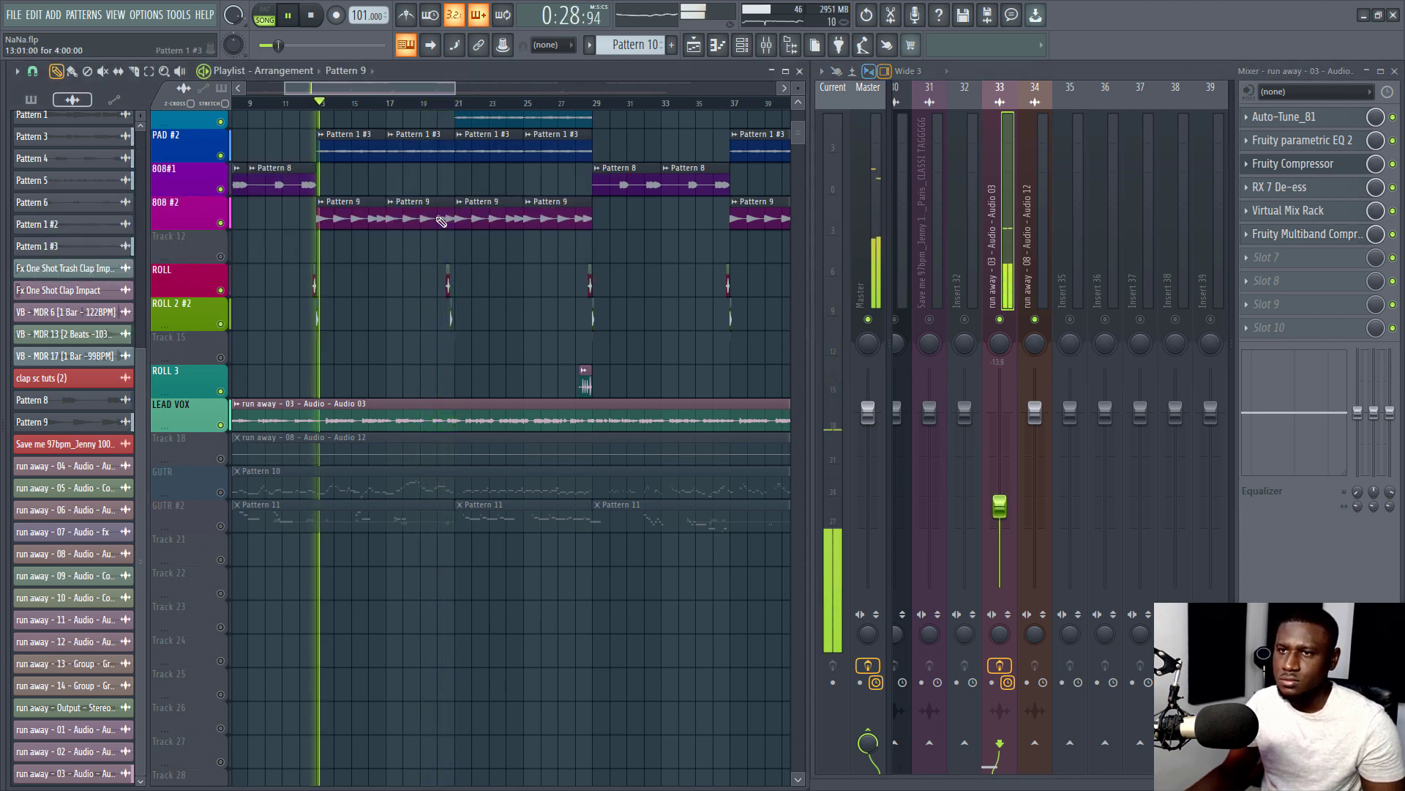
left_click_drag(295, 93, 259, 93)
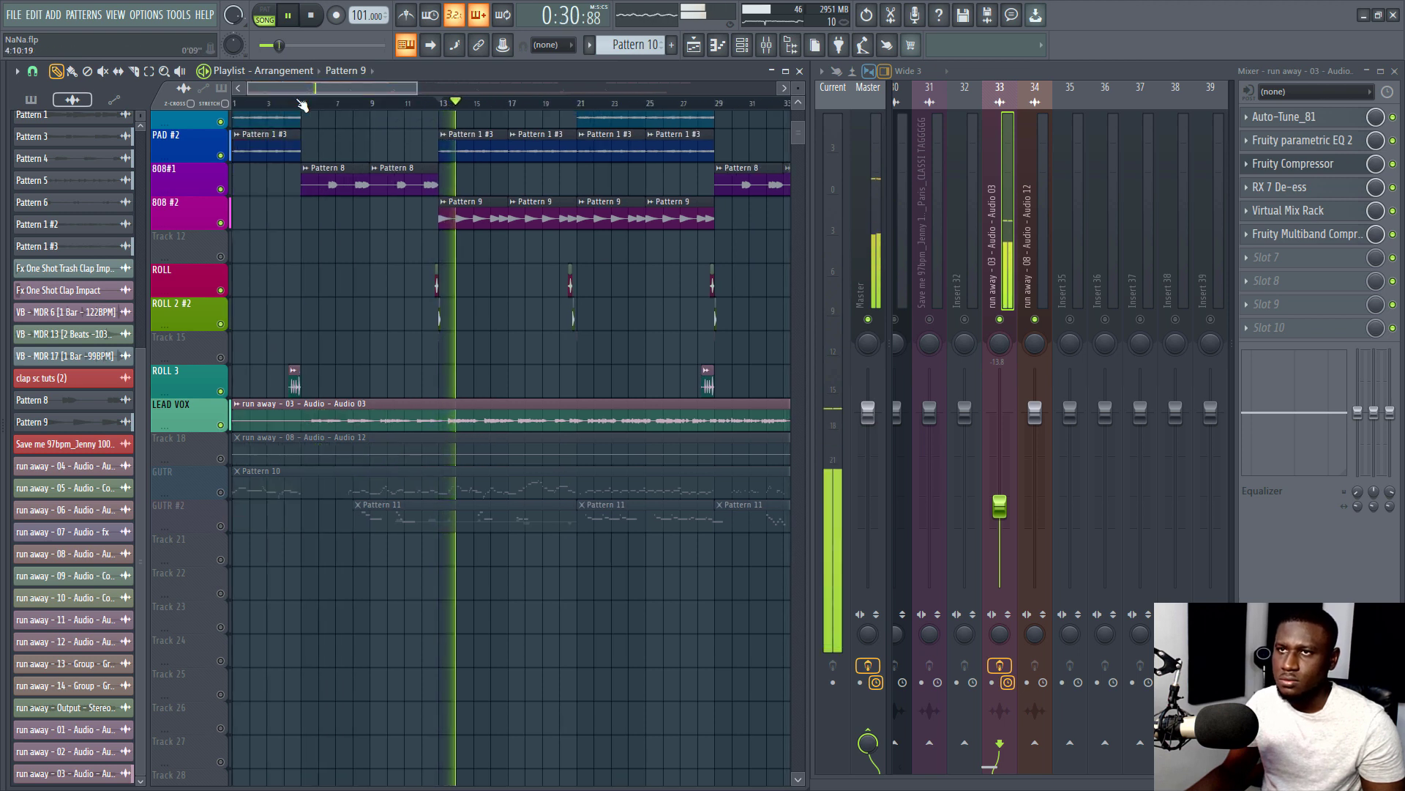
left_click(305, 102)
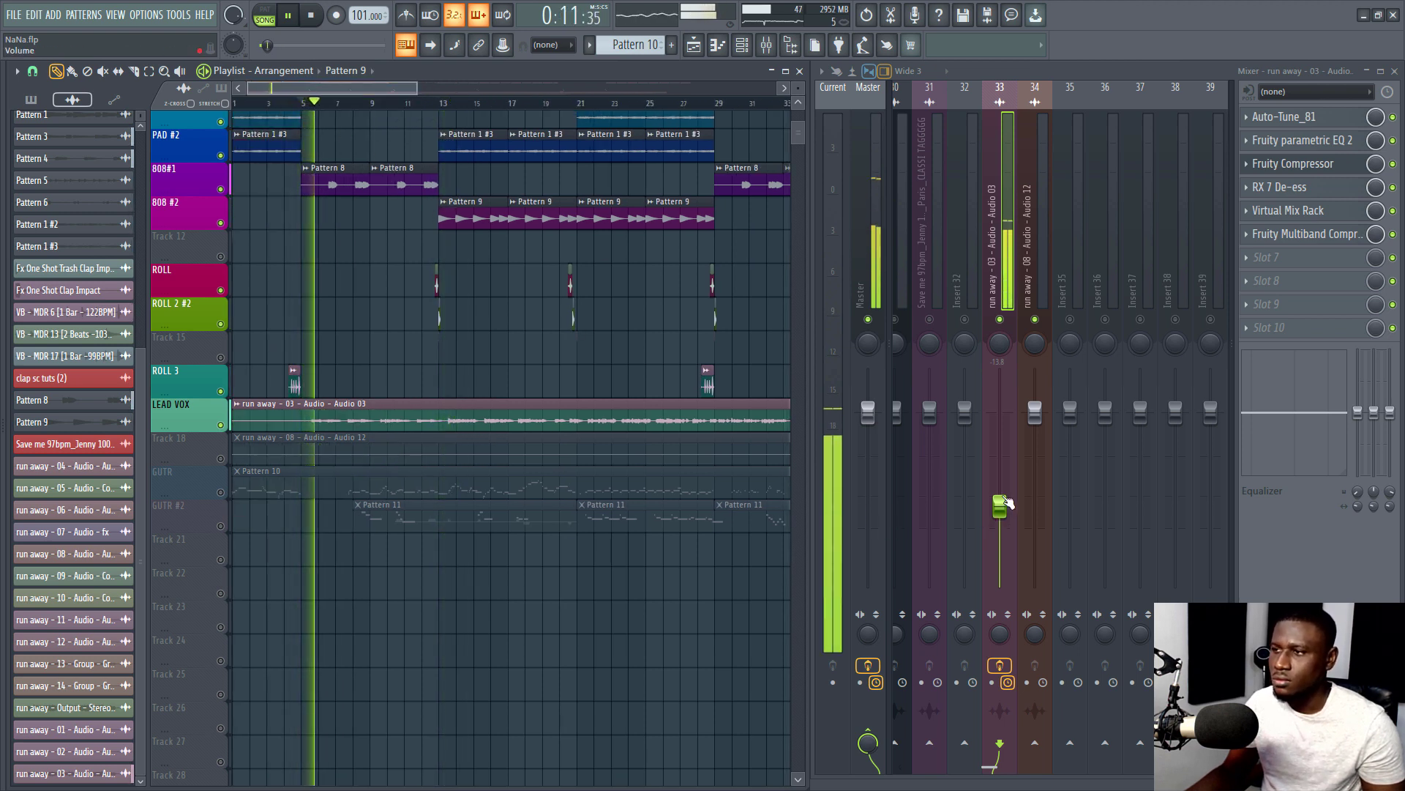
Fine-tune the lead vocal's mixer volume to about -14.2 dB during playback, and stop the song
left_click_drag(1000, 505, 1004, 515)
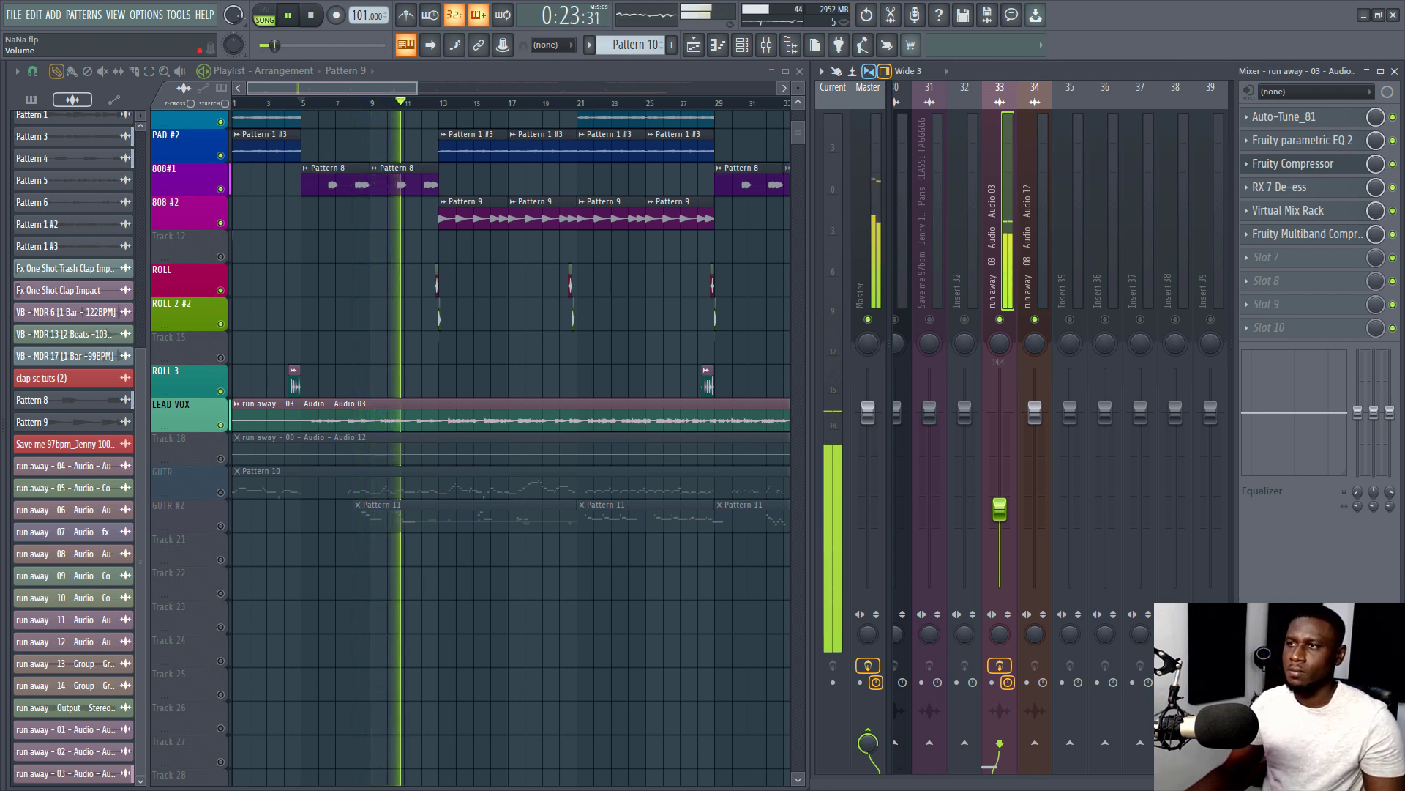
left_click_drag(997, 518, 1014, 521)
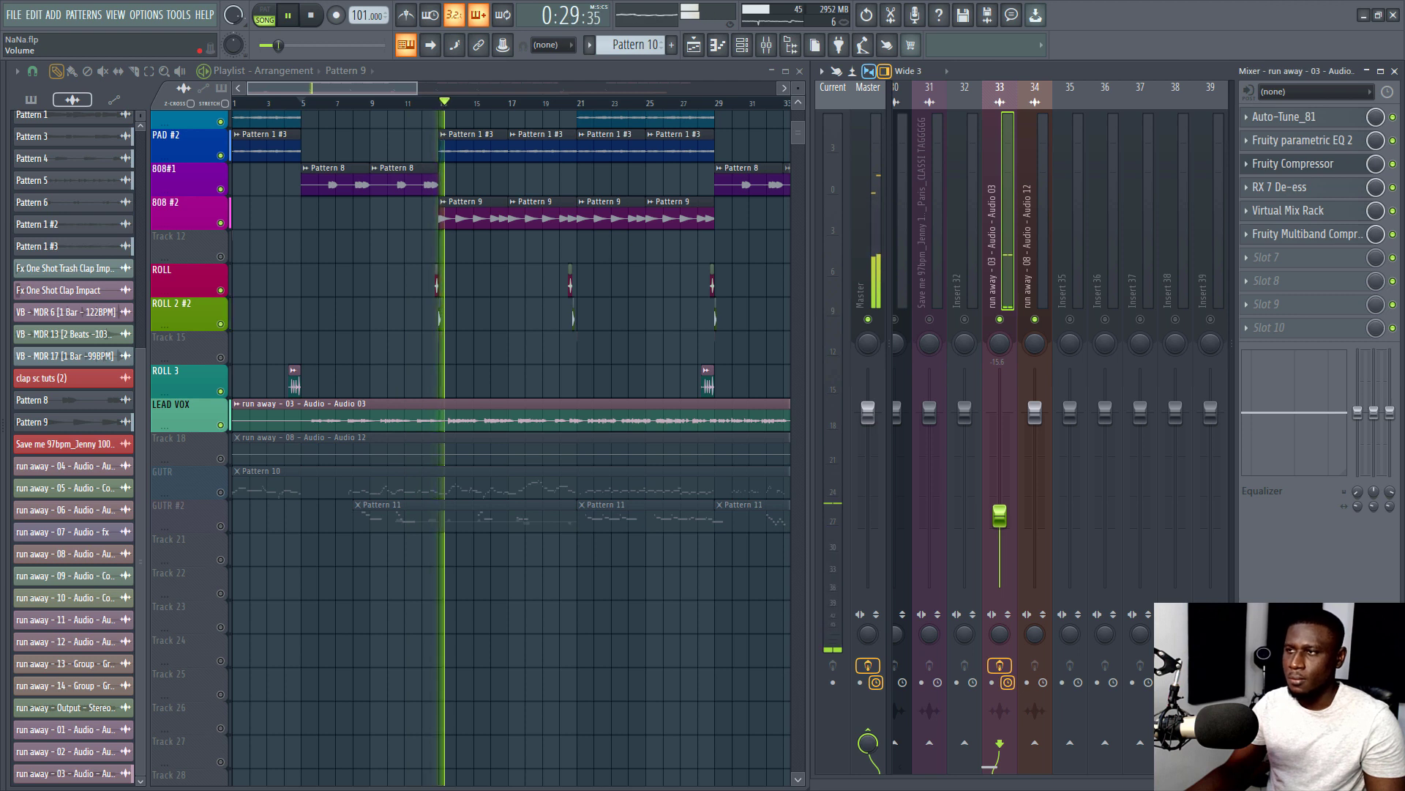
left_click_drag(1000, 515, 1000, 510)
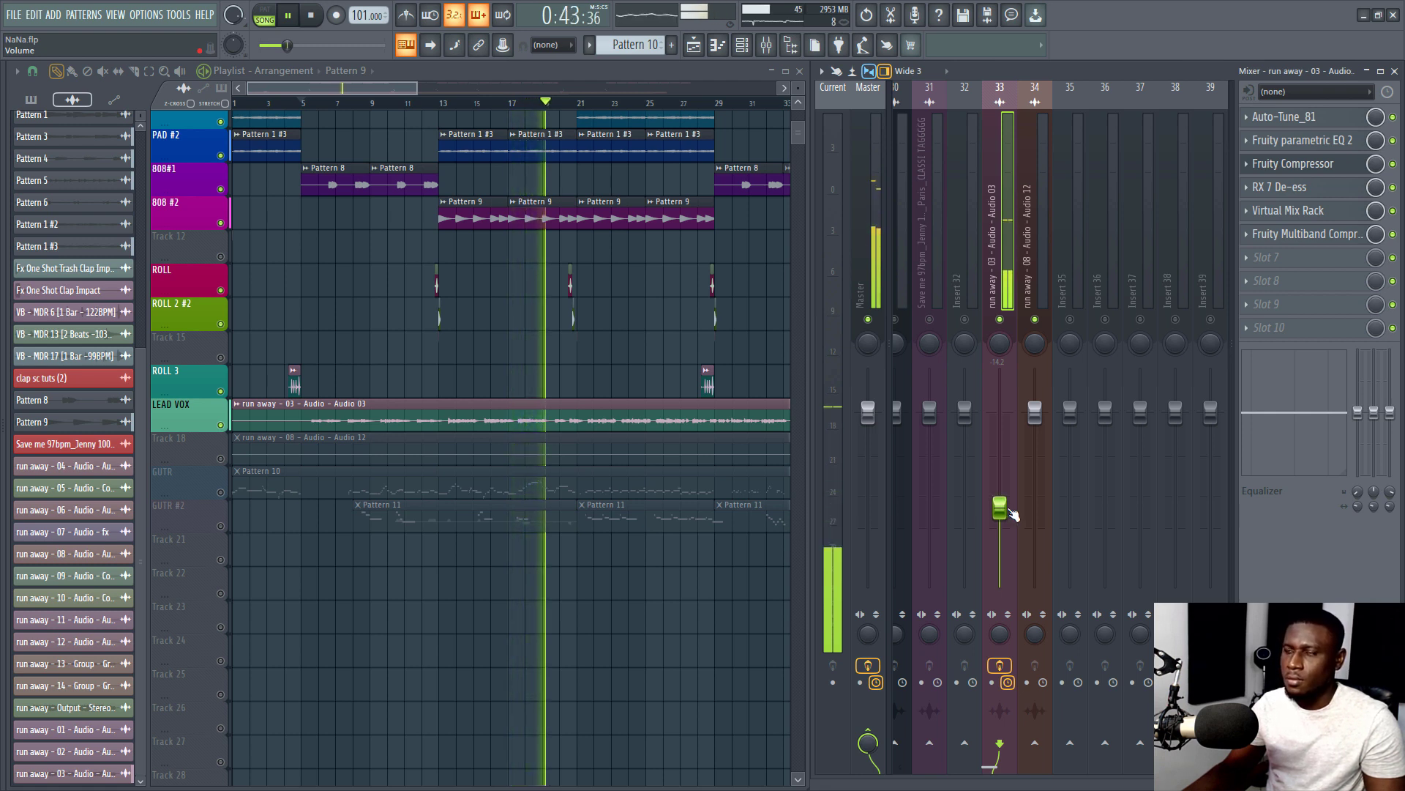
key("space")
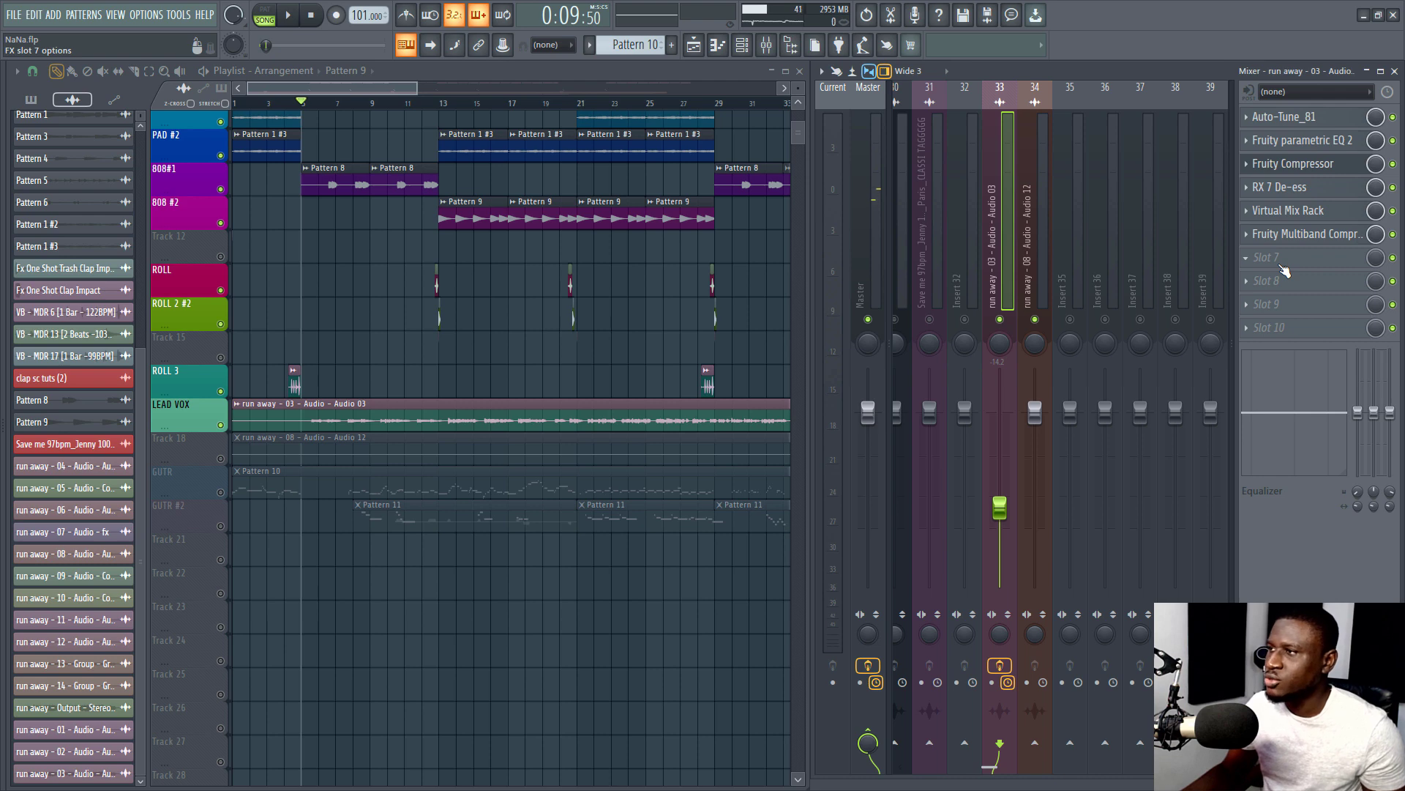
Load Fruity Reeverb 2 in the lead vocal's seventh slot and move its window over the middle of the playlist
left_click(1281, 267)
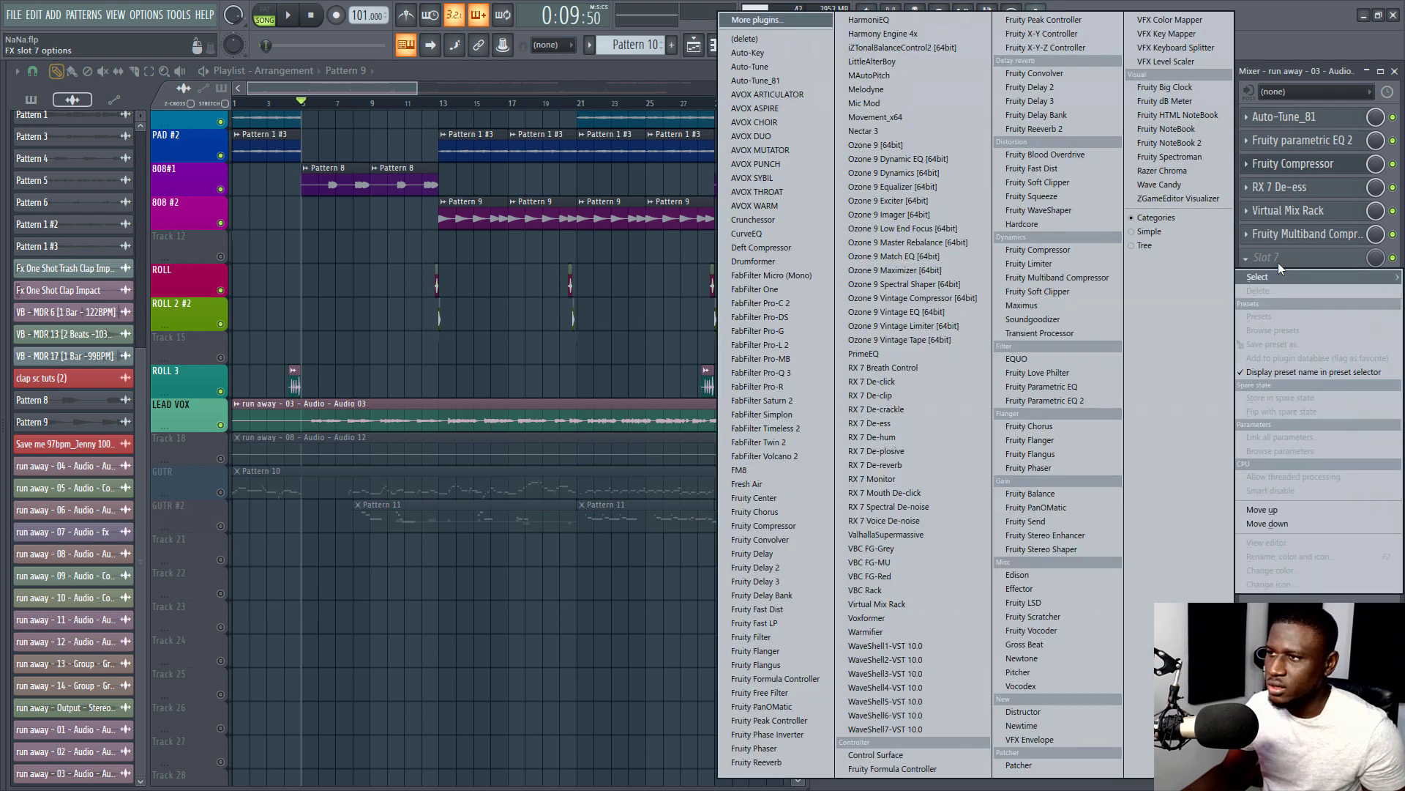
left_click(1033, 128)
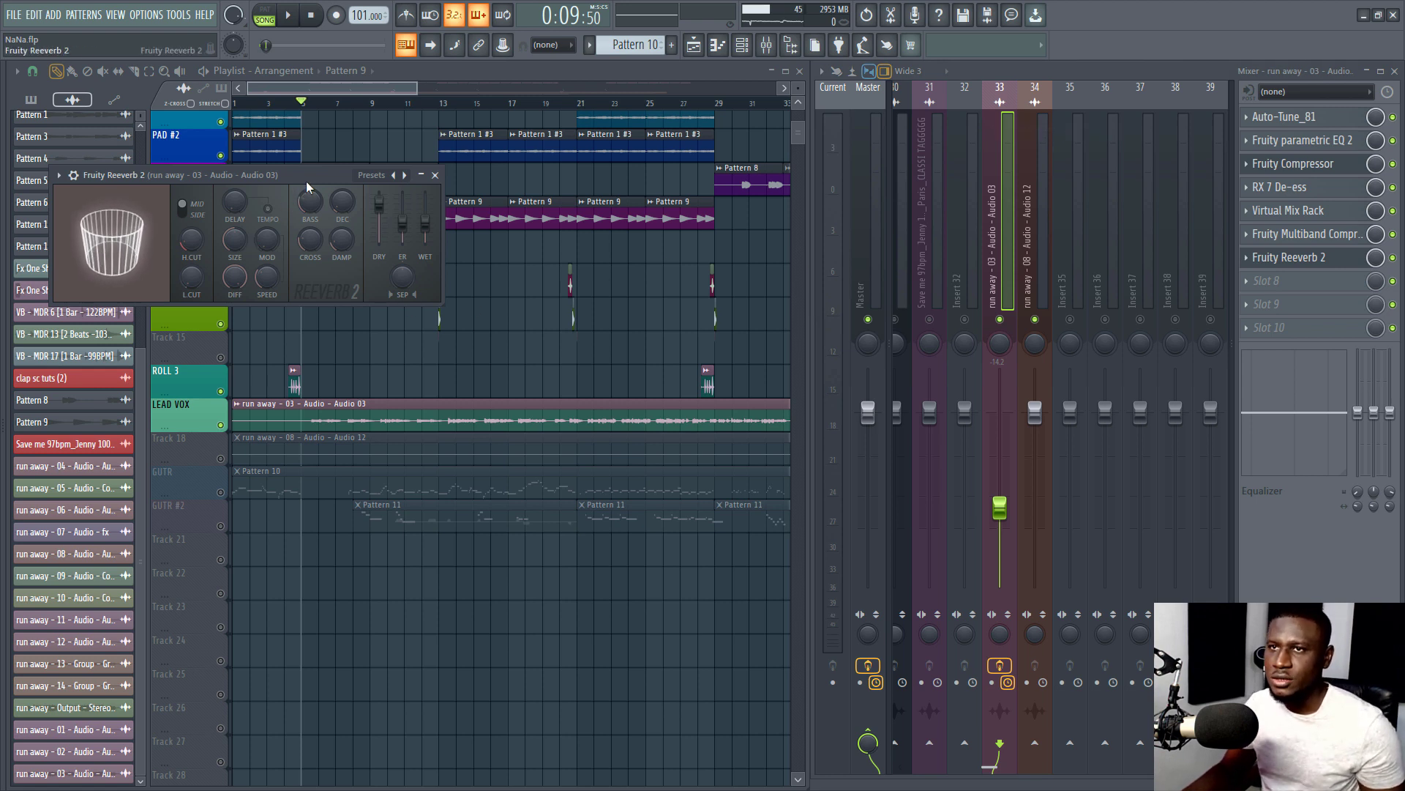
left_click_drag(306, 181, 581, 375)
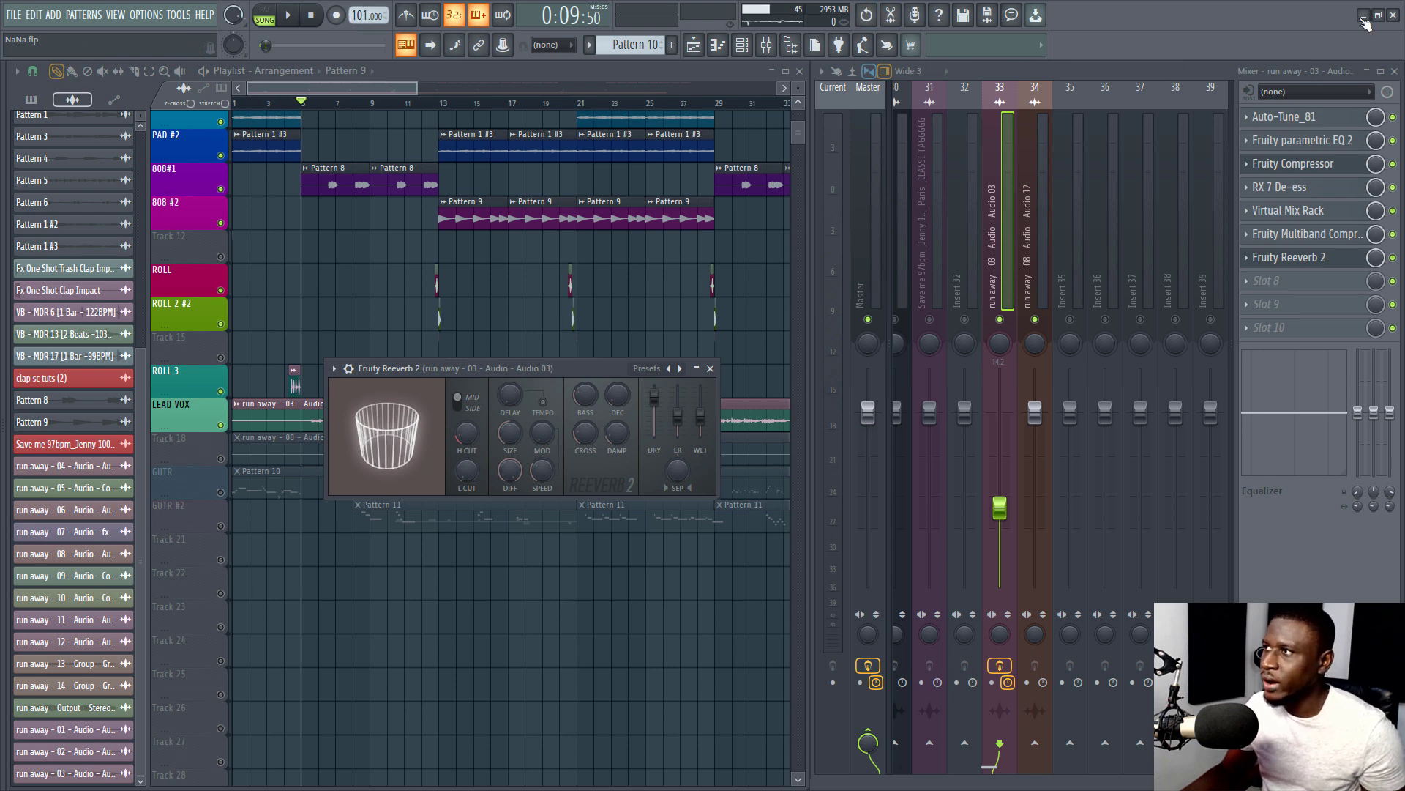
Switch to the Delay & Reverb Time Calculator in Chrome and set the BPM to 101
left_click(1363, 15)
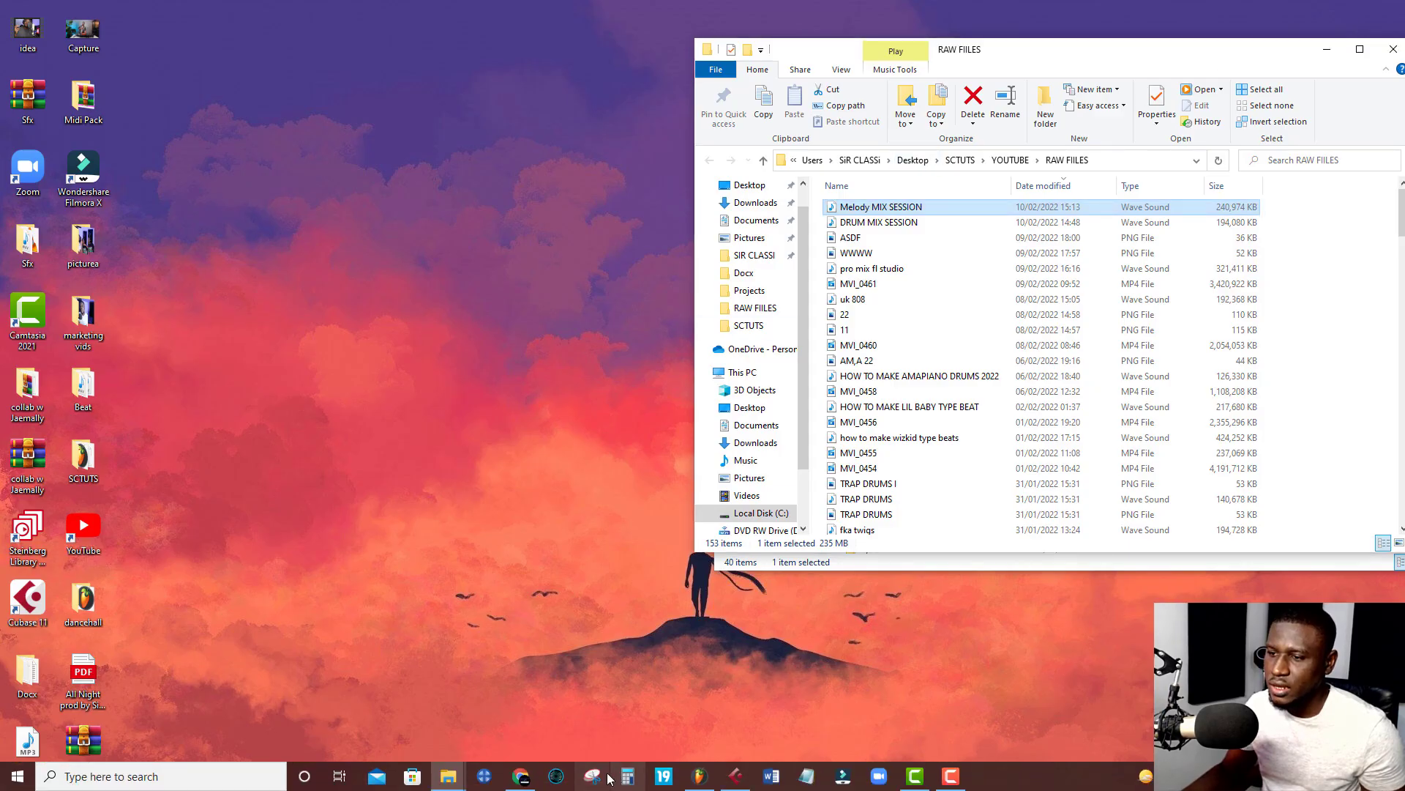
left_click(521, 776)
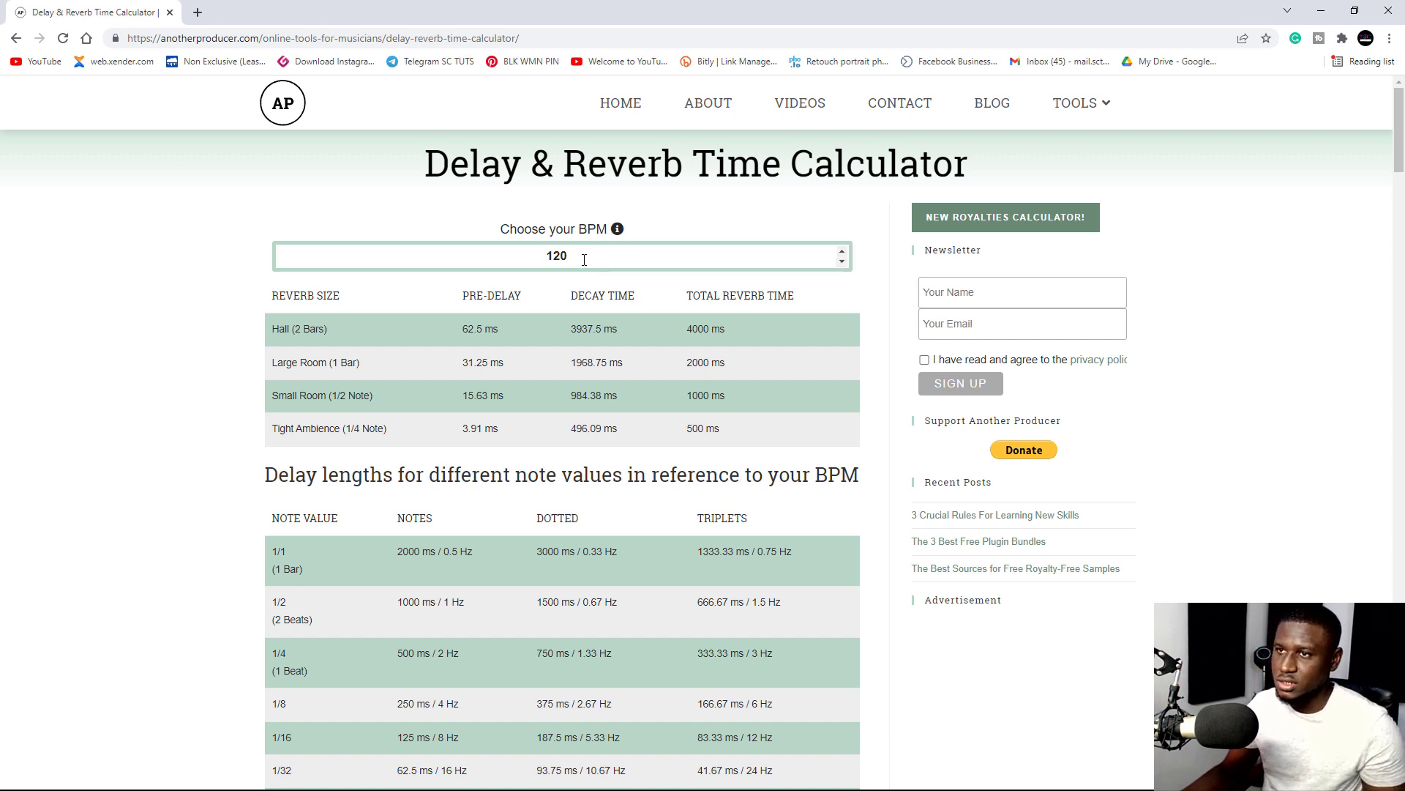
left_click(570, 256)
type("101")
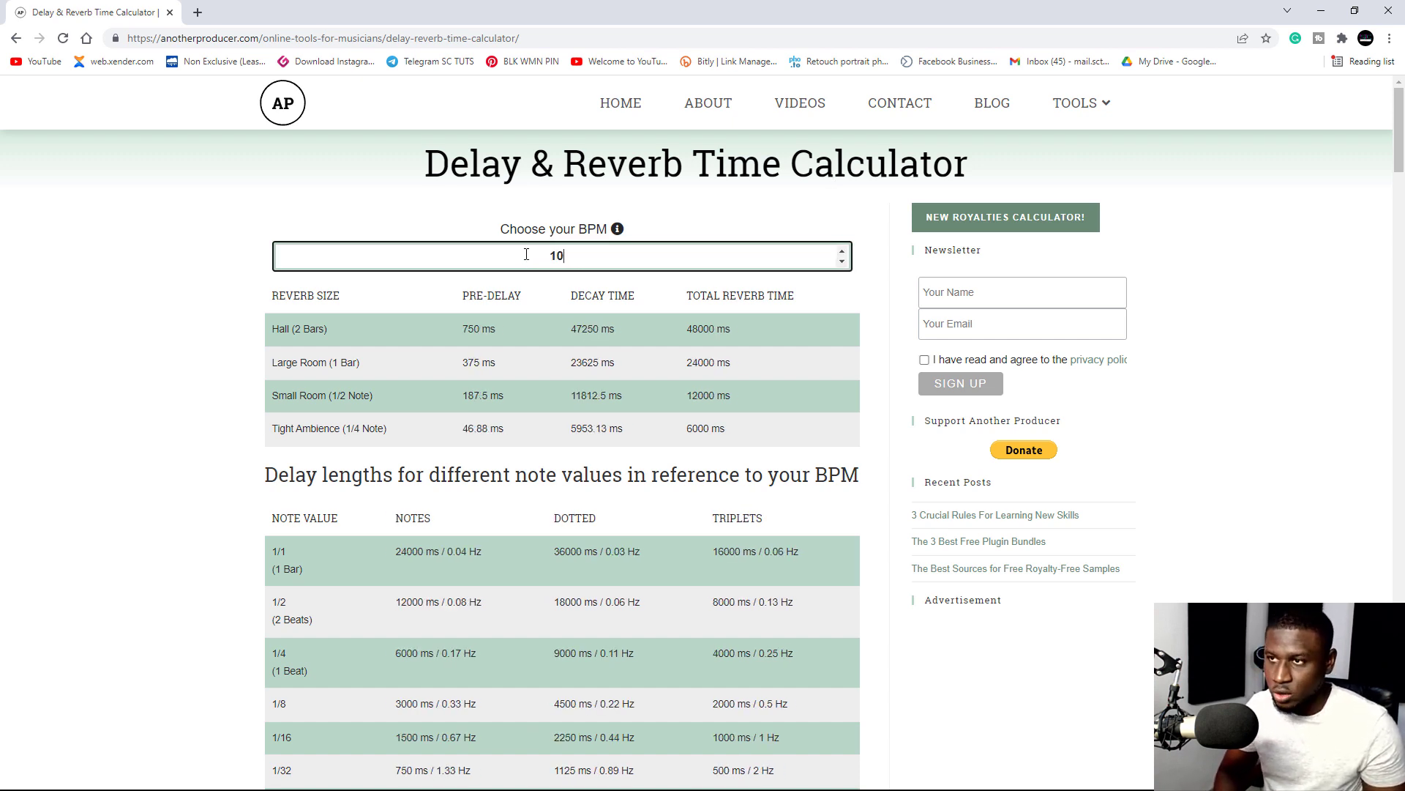
Examine the small room and large room reverb times in the calculator and return to FL Studio
left_click(216, 393)
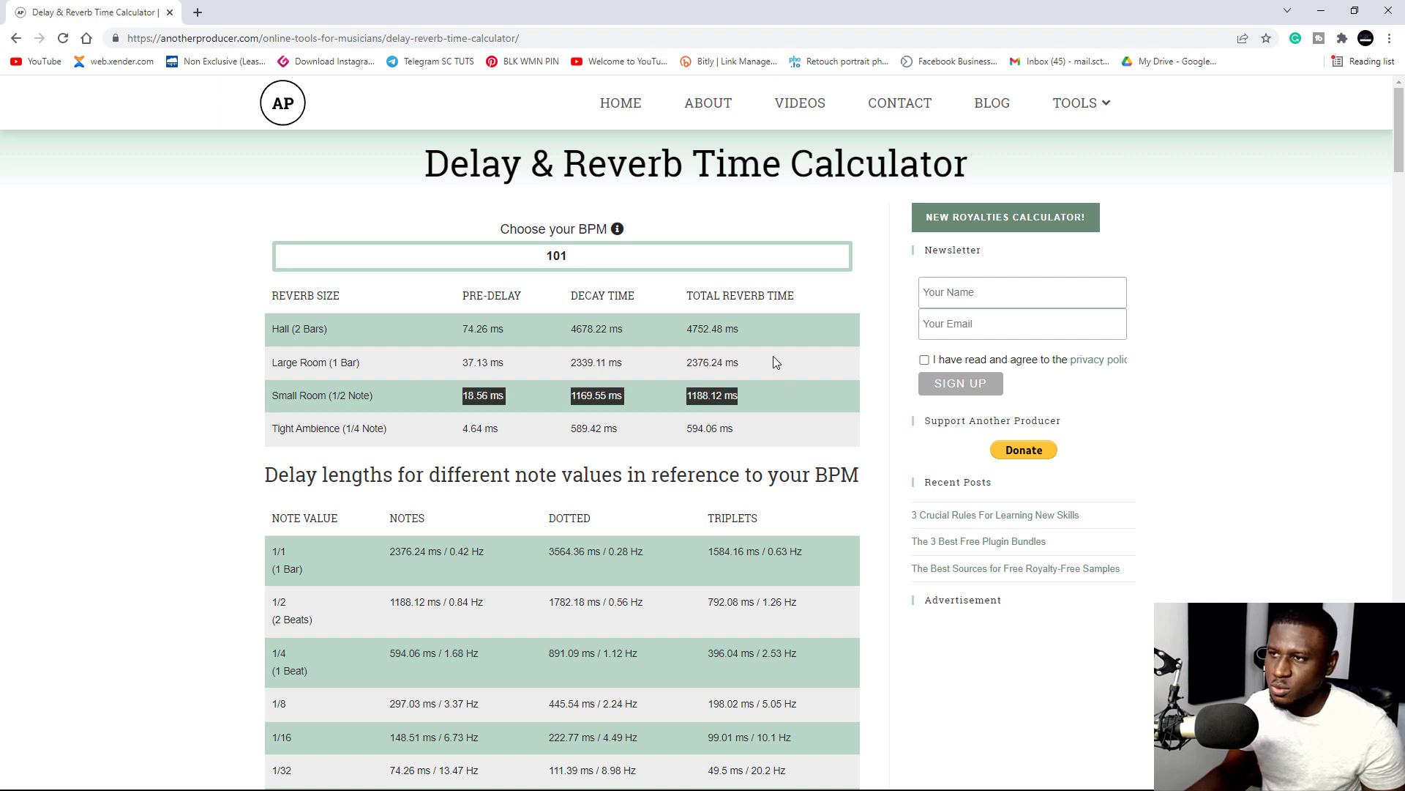
left_click_drag(769, 359, 663, 364)
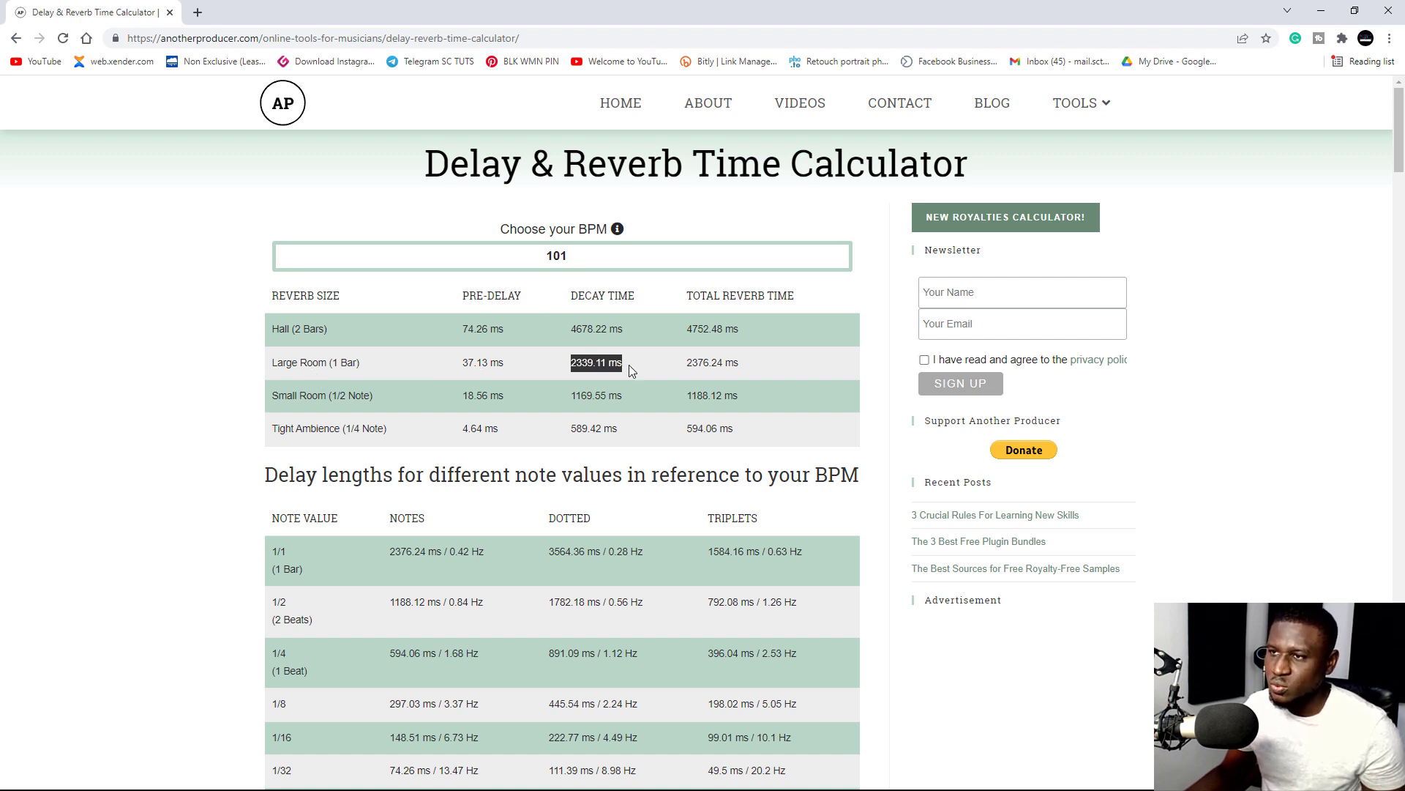
left_click_drag(648, 363, 614, 362)
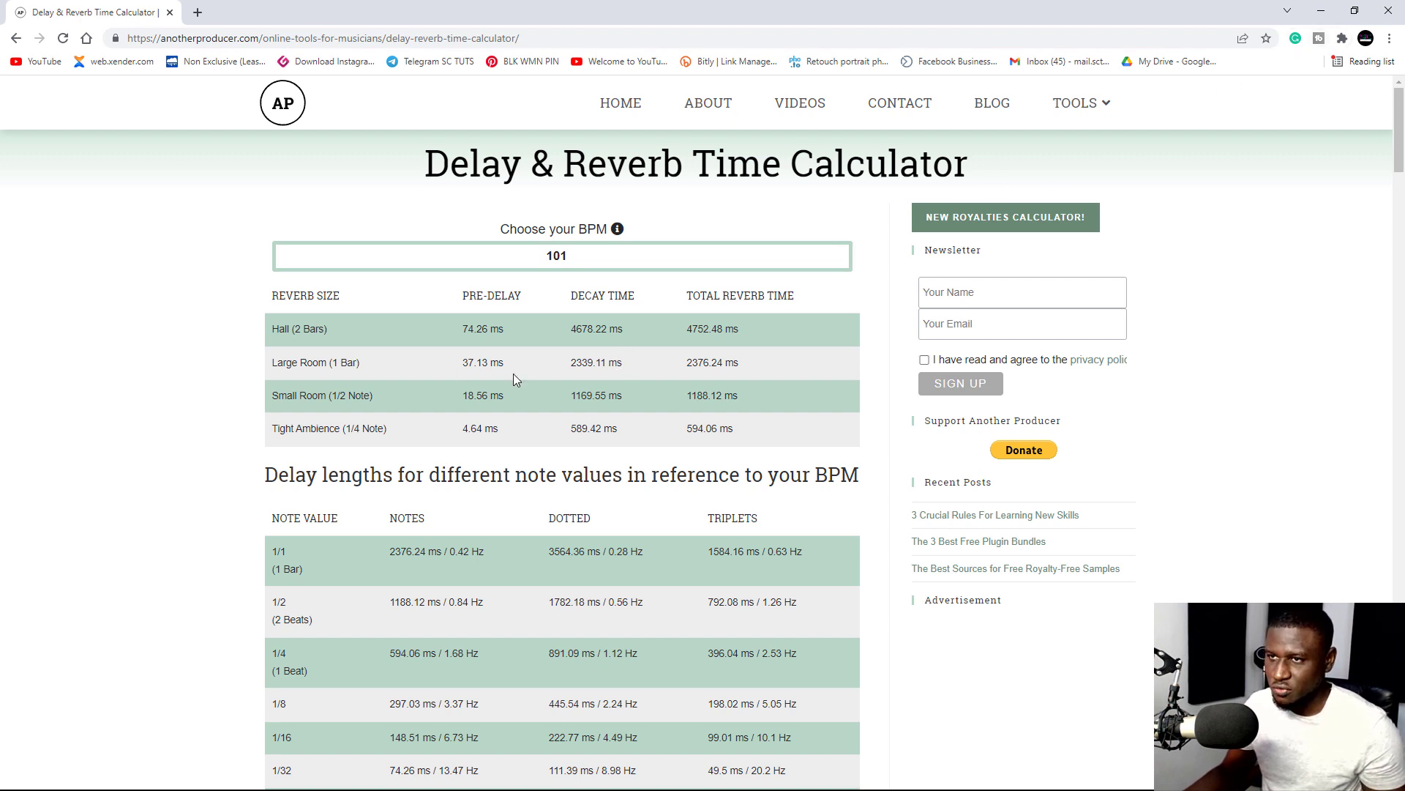
left_click(1326, 11)
key("super")
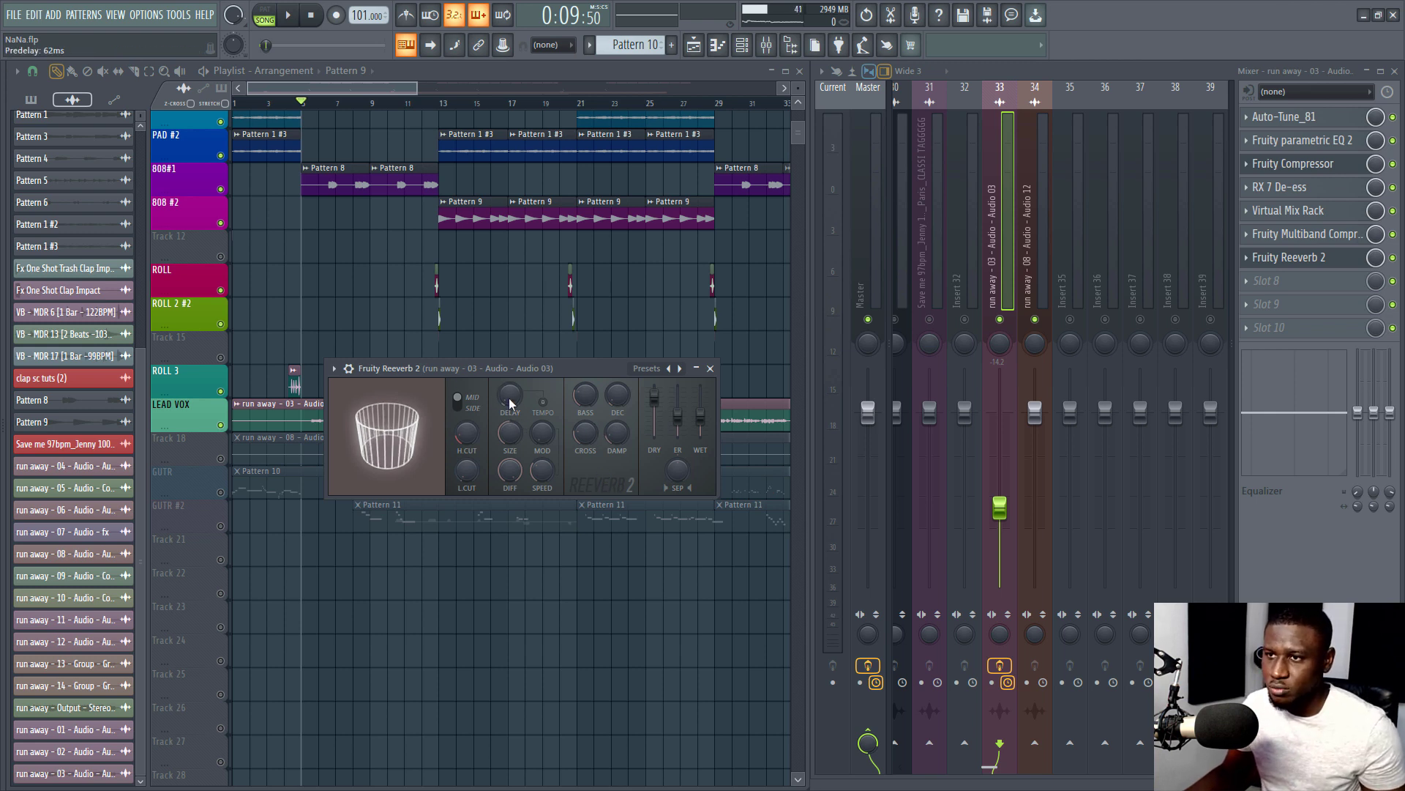
Adjust the predelay in Fruity Reeverb 2 to about 36 ms
left_click_drag(508, 397, 508, 407)
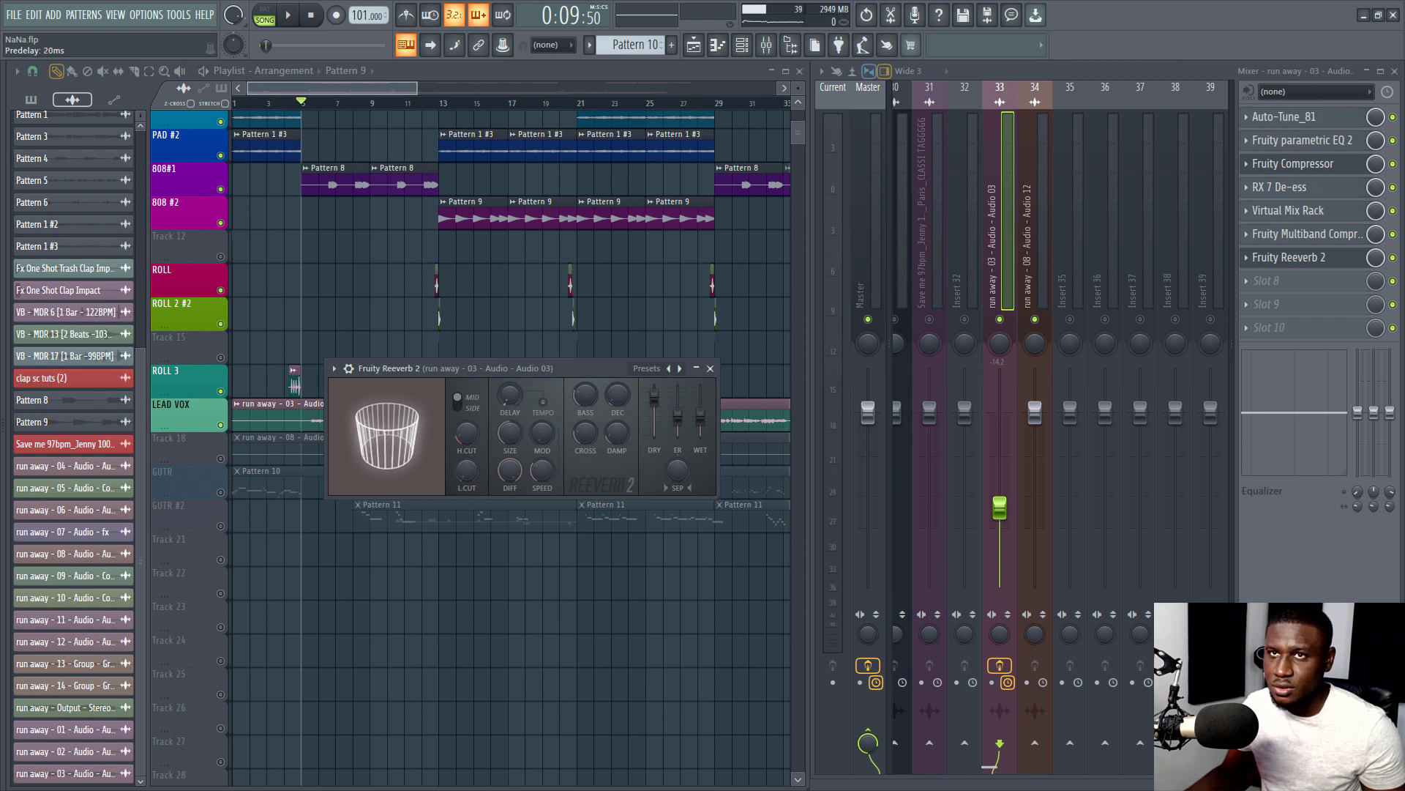
left_click_drag(509, 396, 509, 384)
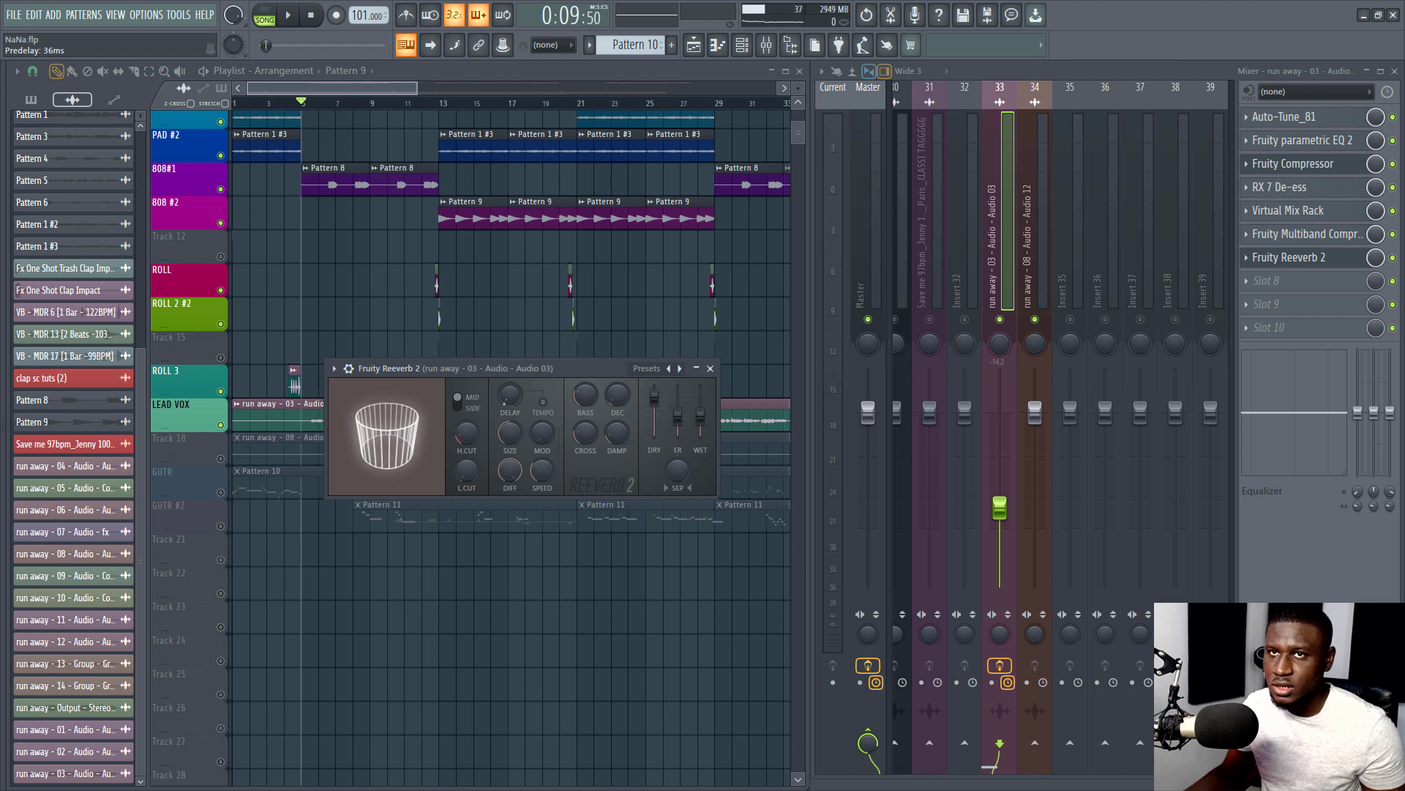
left_click_drag(509, 396, 510, 402)
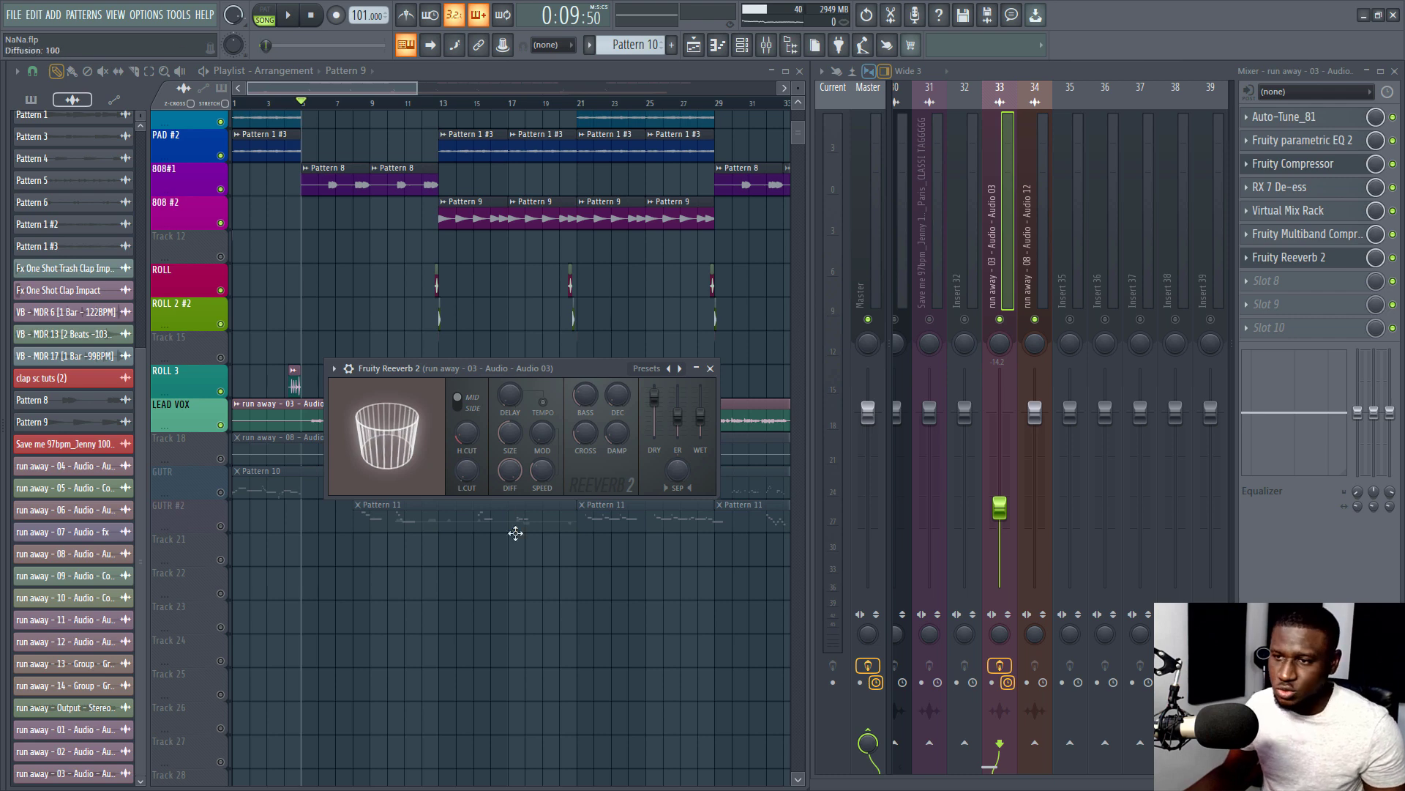
key("super")
left_click(612, 316)
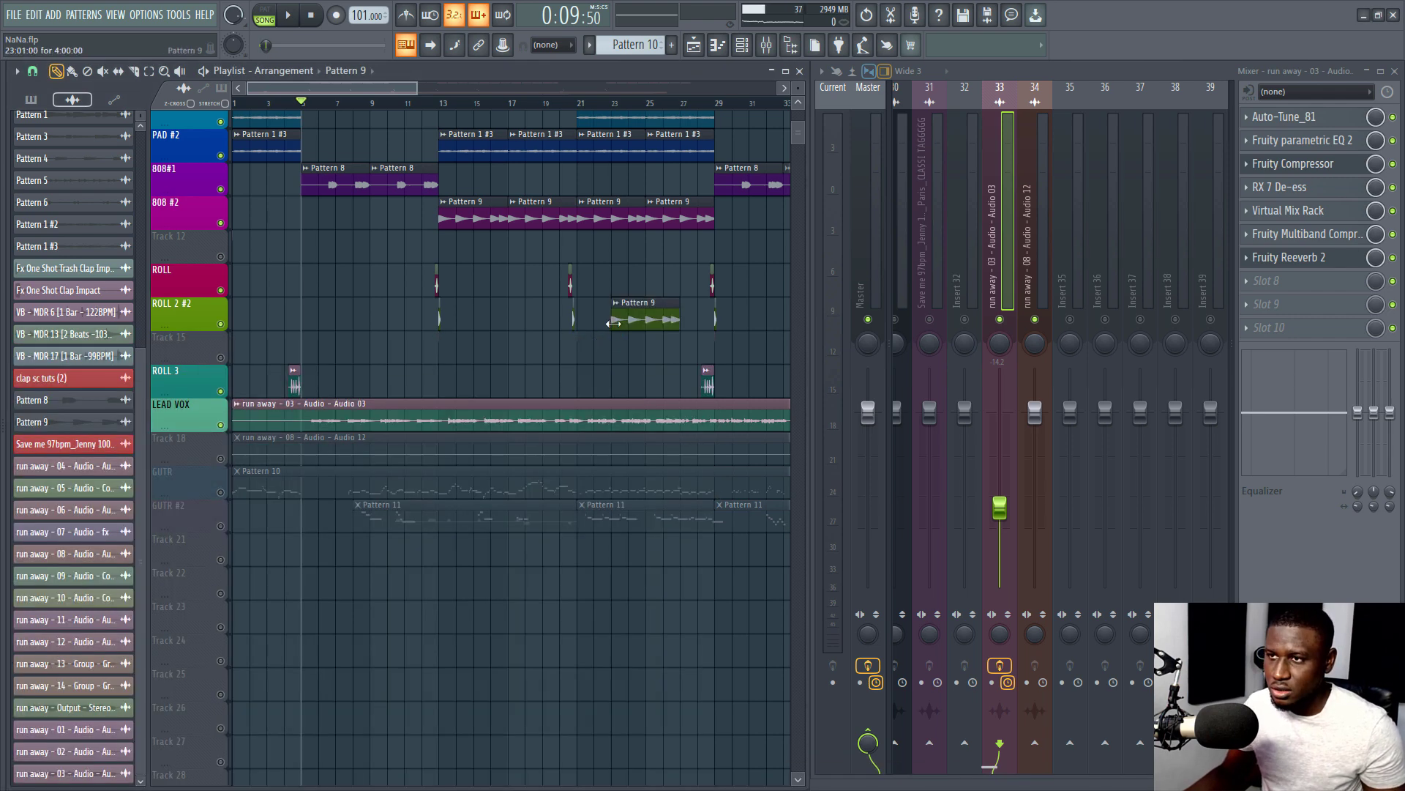
right_click(656, 322)
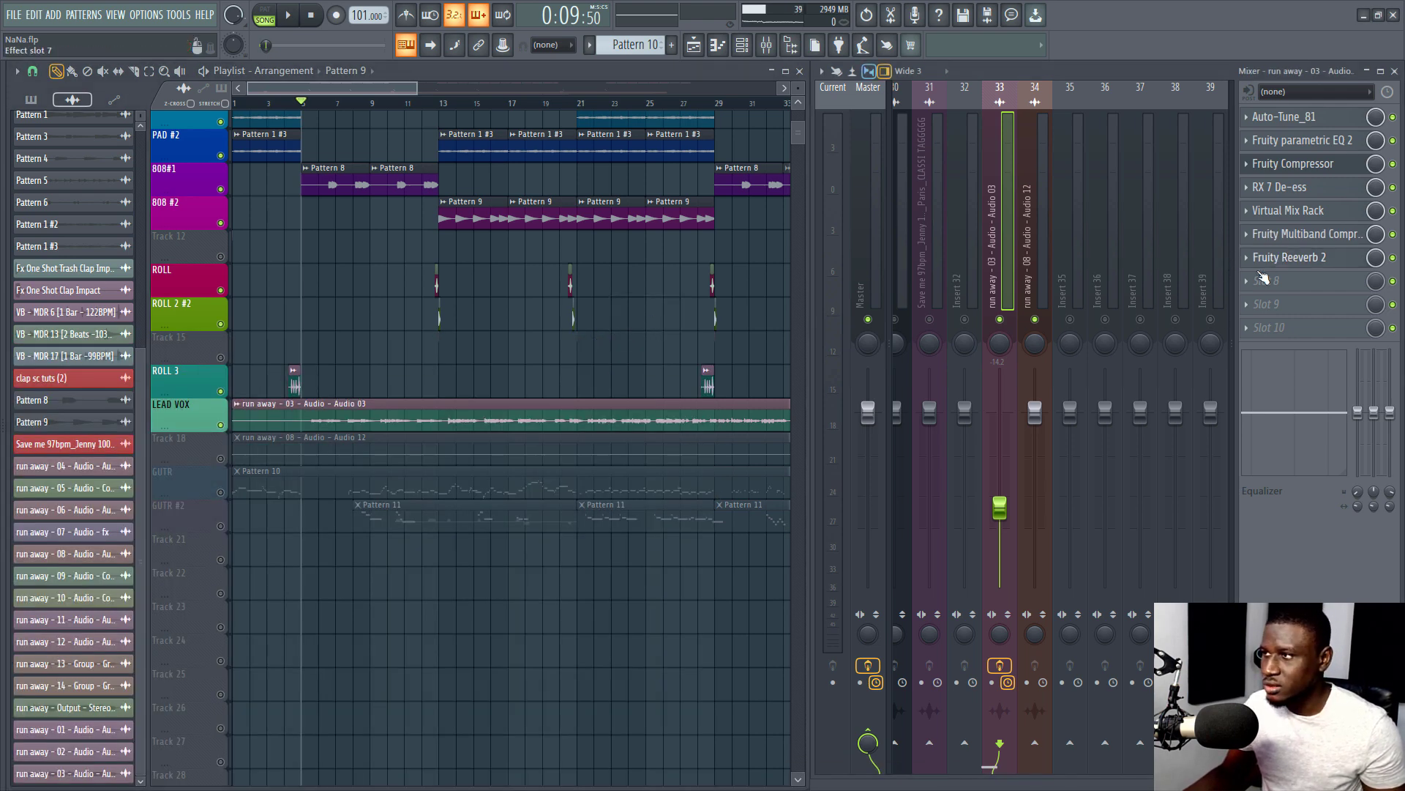
Reopen Fruity Reeverb 2, check the large room's pre-delay in Chrome's calculator, and return to FL Studio
left_click(1286, 257)
key("super")
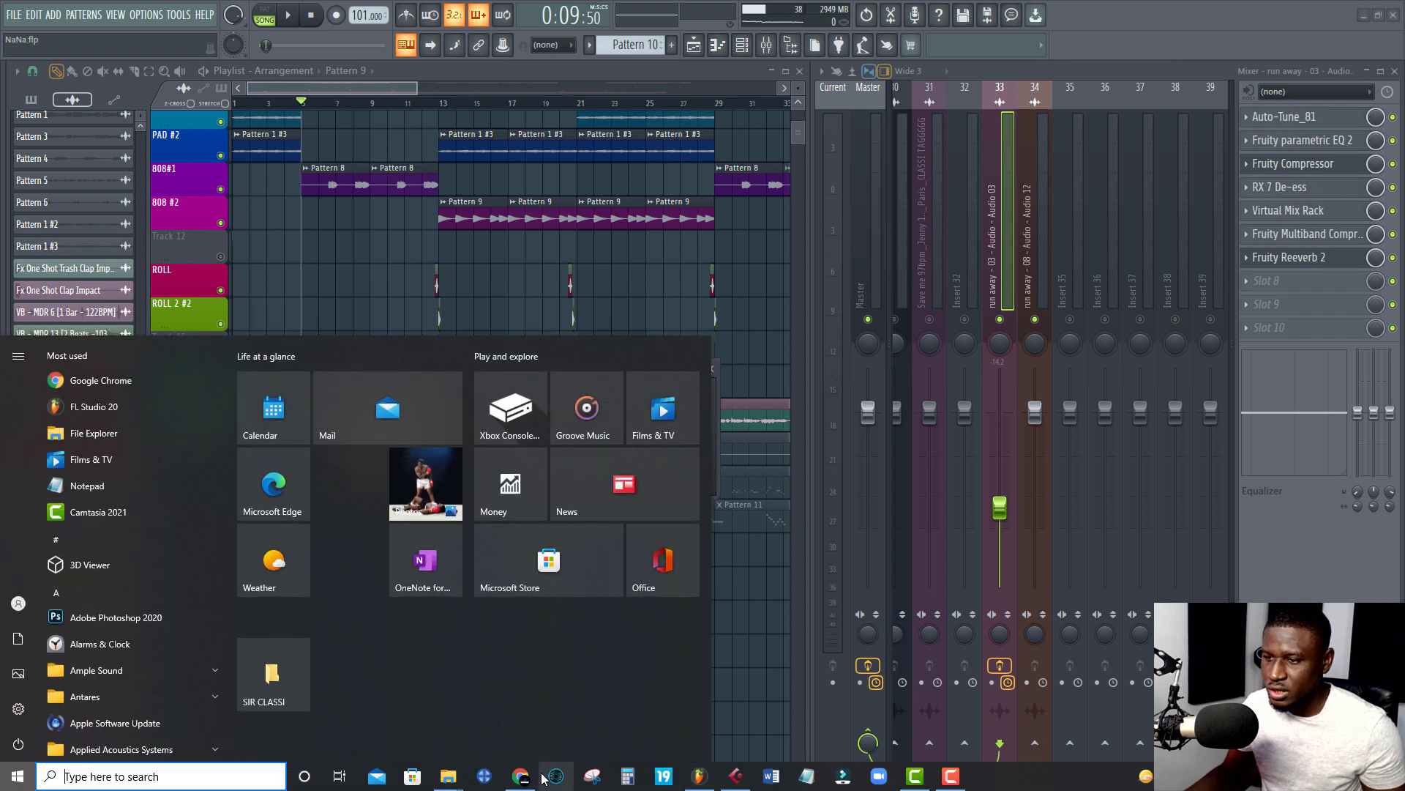
left_click(523, 777)
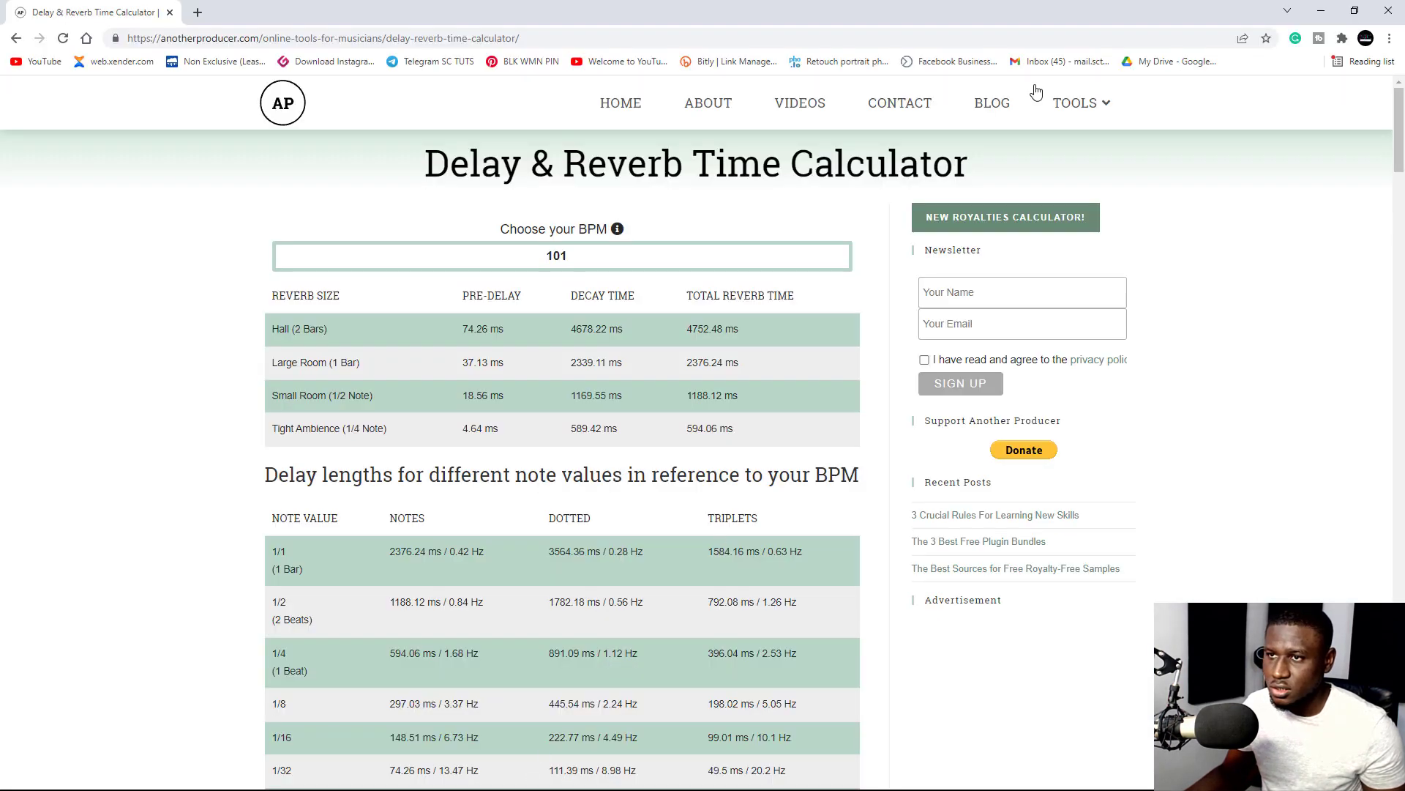
left_click(1322, 11)
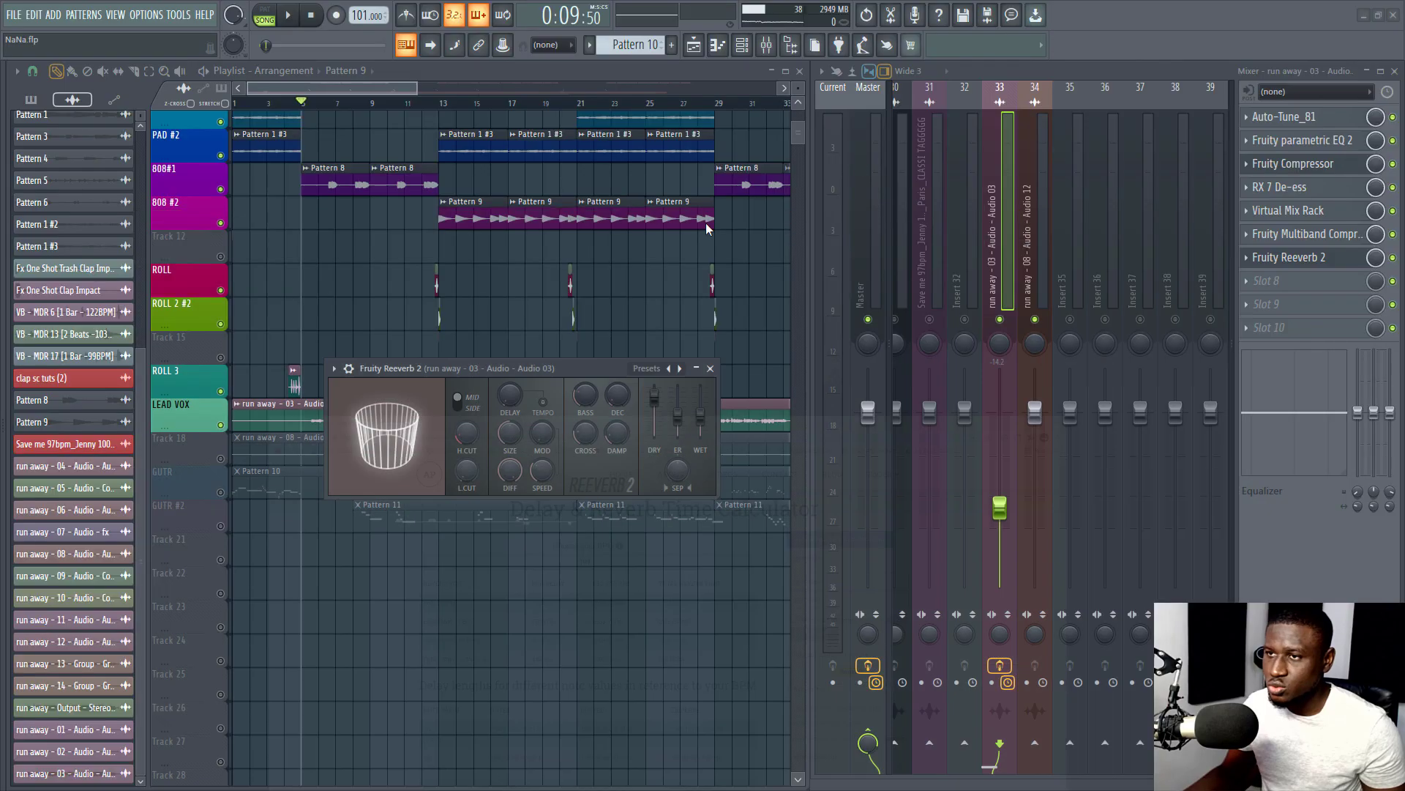
Set the predelay in Fruity Reeverb 2 to an exact value of 0.037
right_click(507, 398)
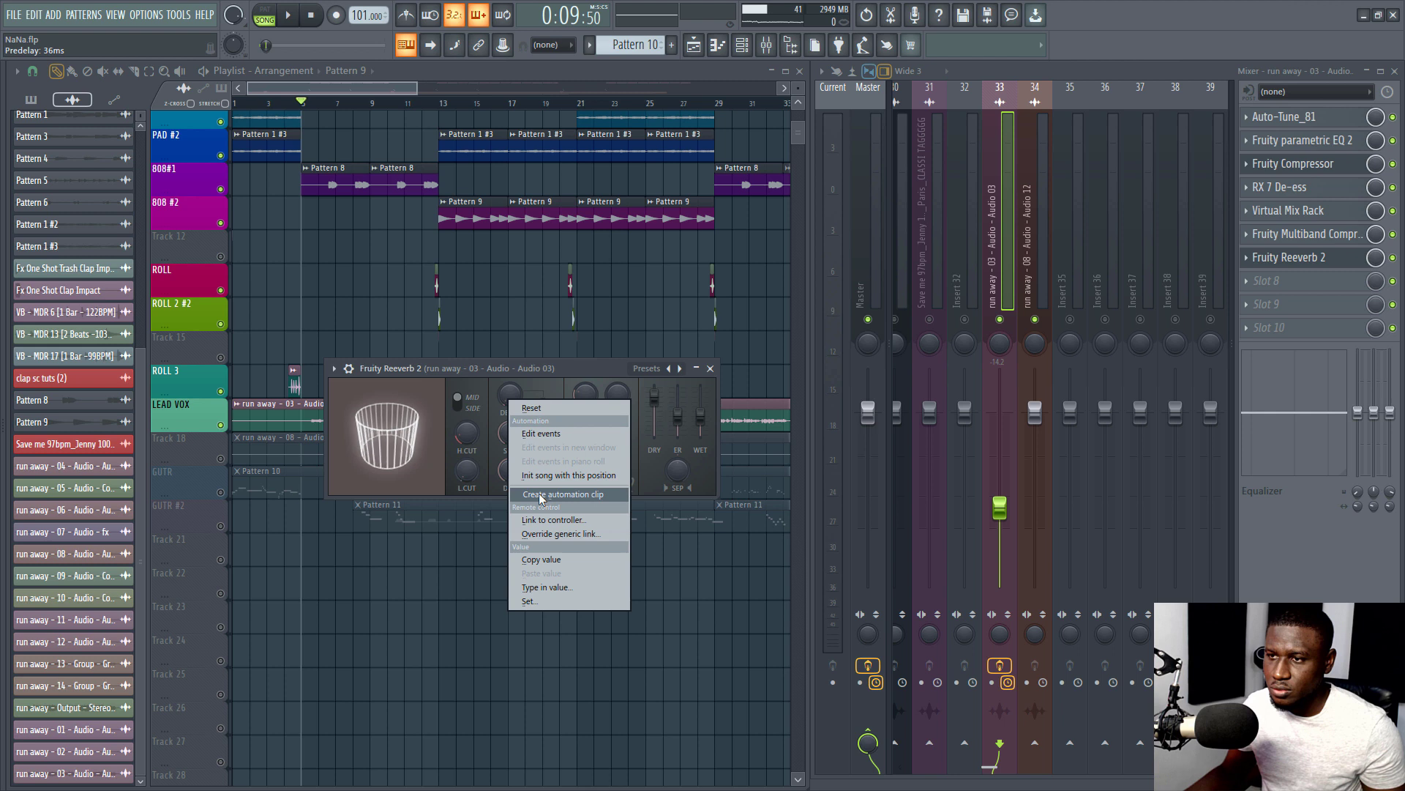
left_click(542, 588)
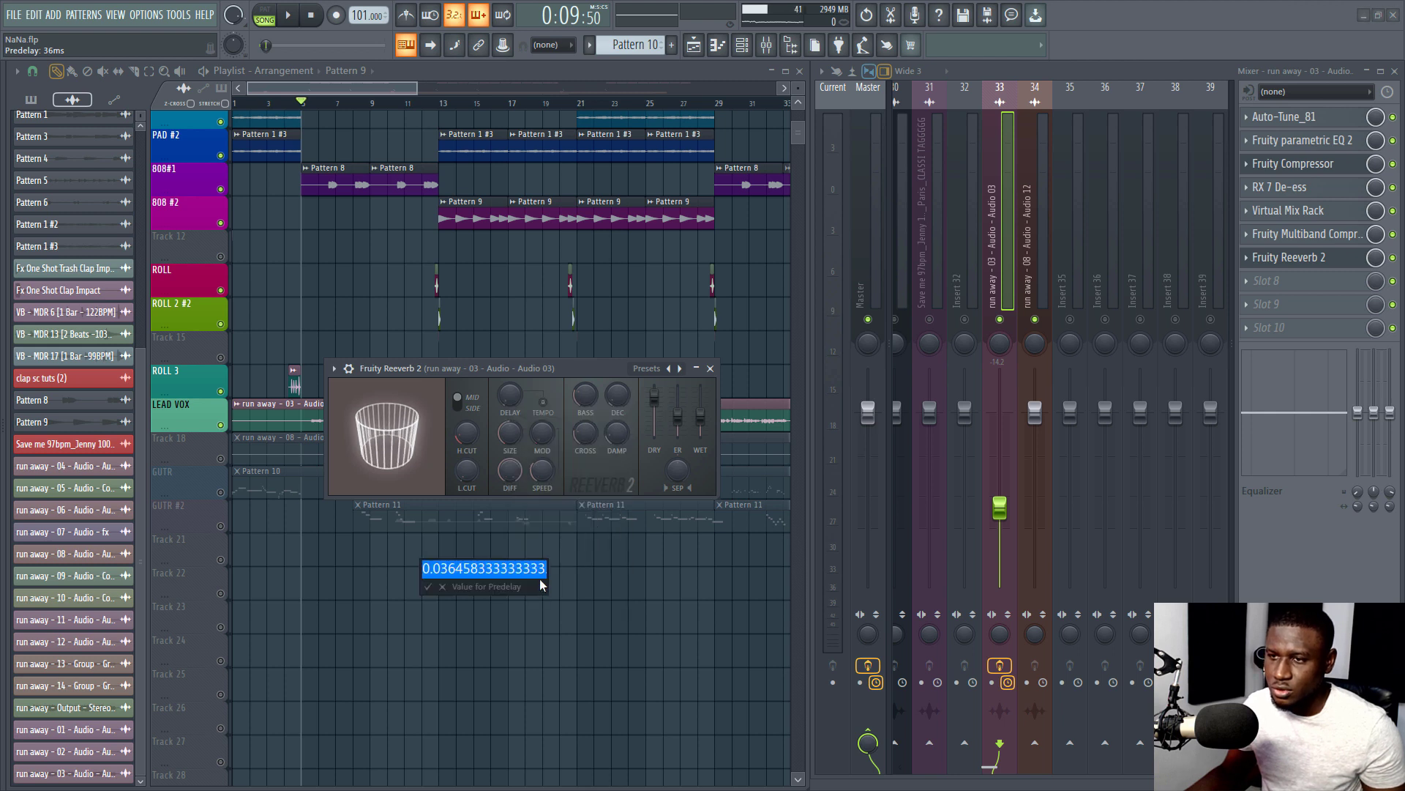
type("0")
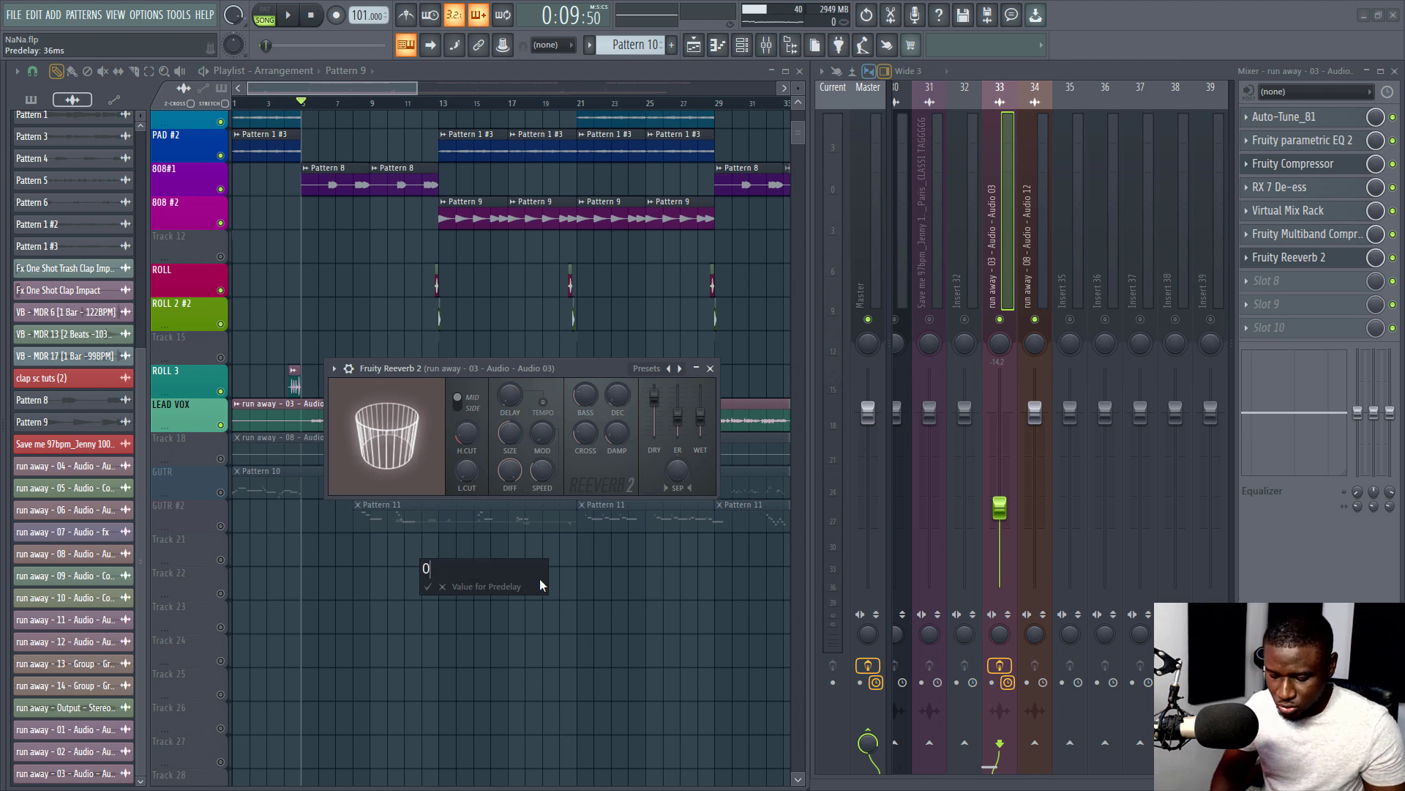
type(".037")
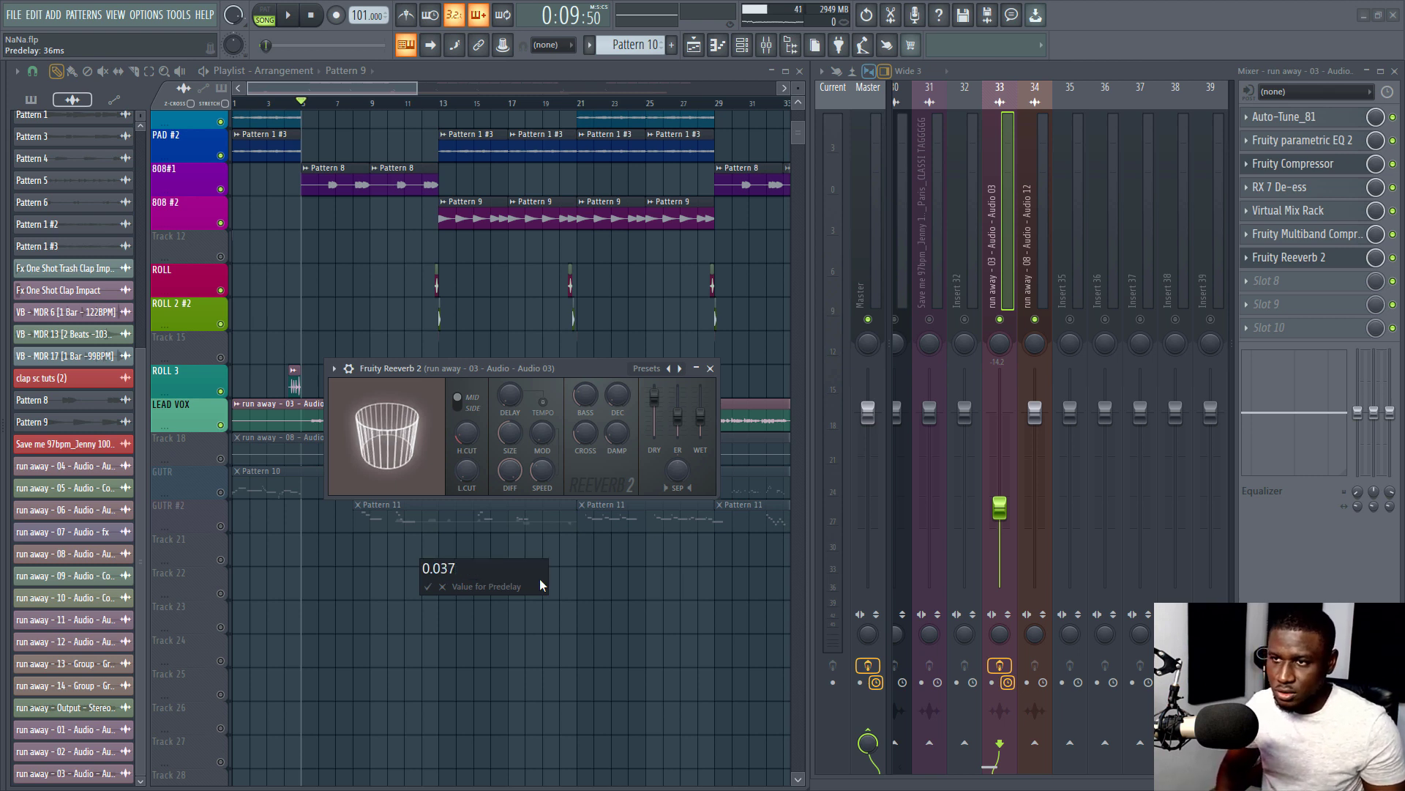
key("Return")
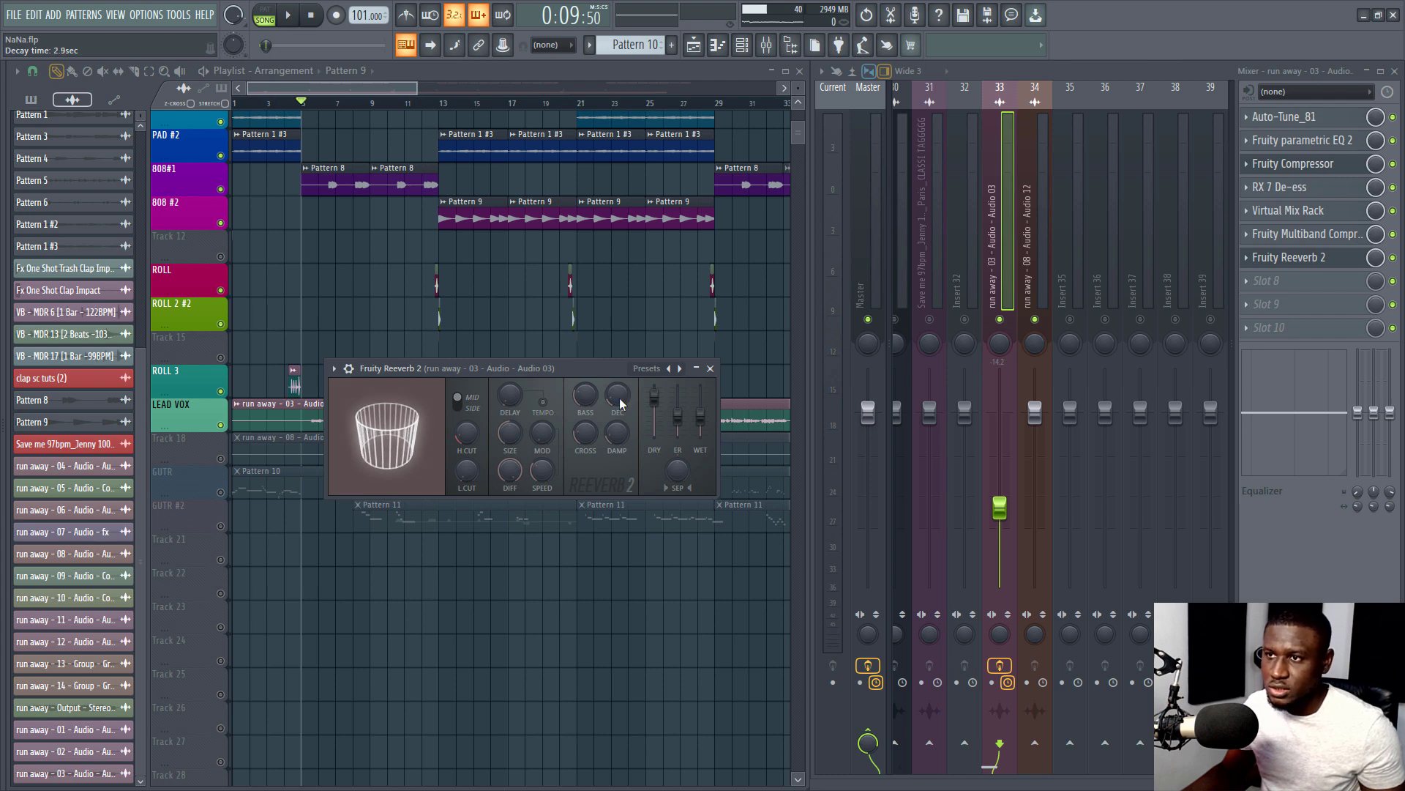
Check the large room's decay time in Chrome's reverb calculator and return to FL Studio
key("super")
left_click(519, 783)
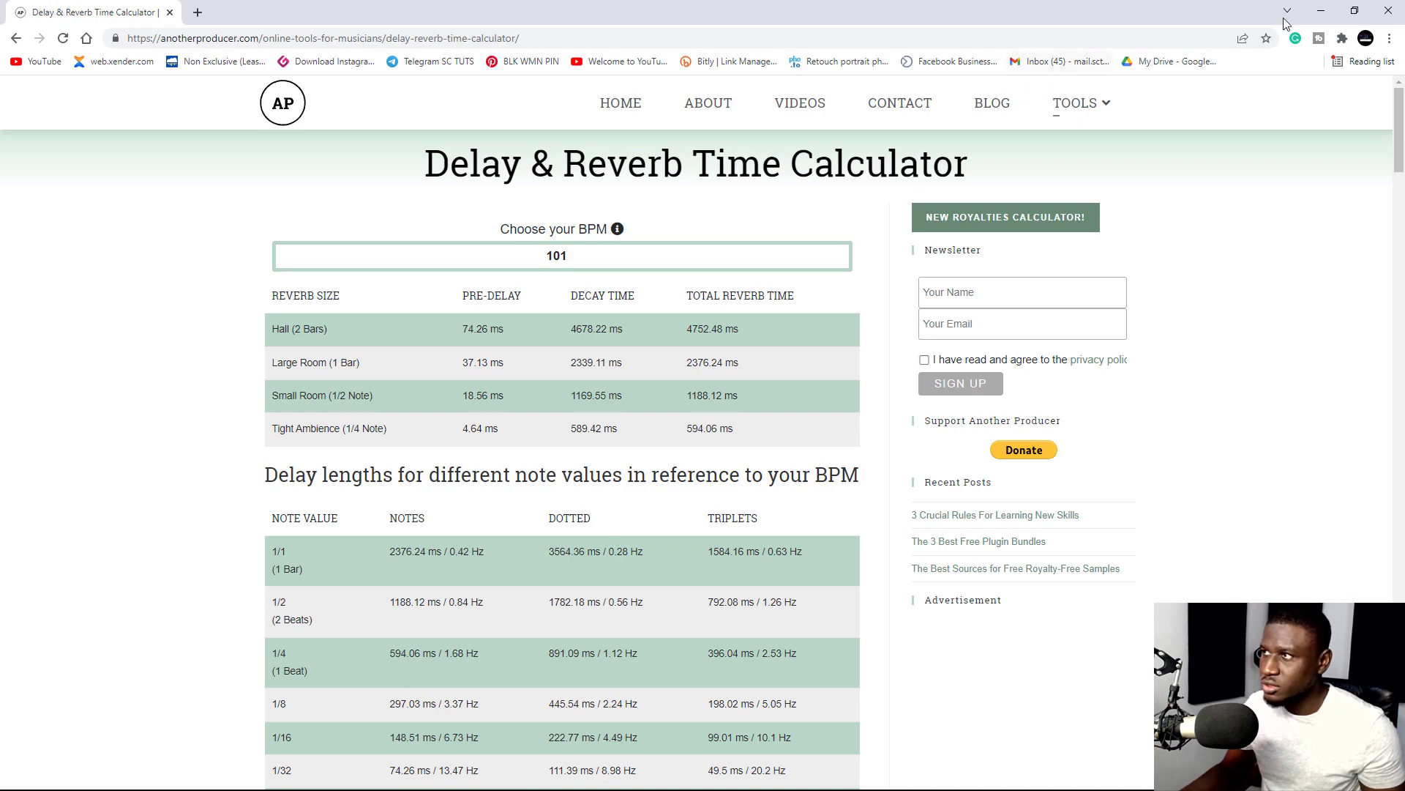
left_click(1314, 12)
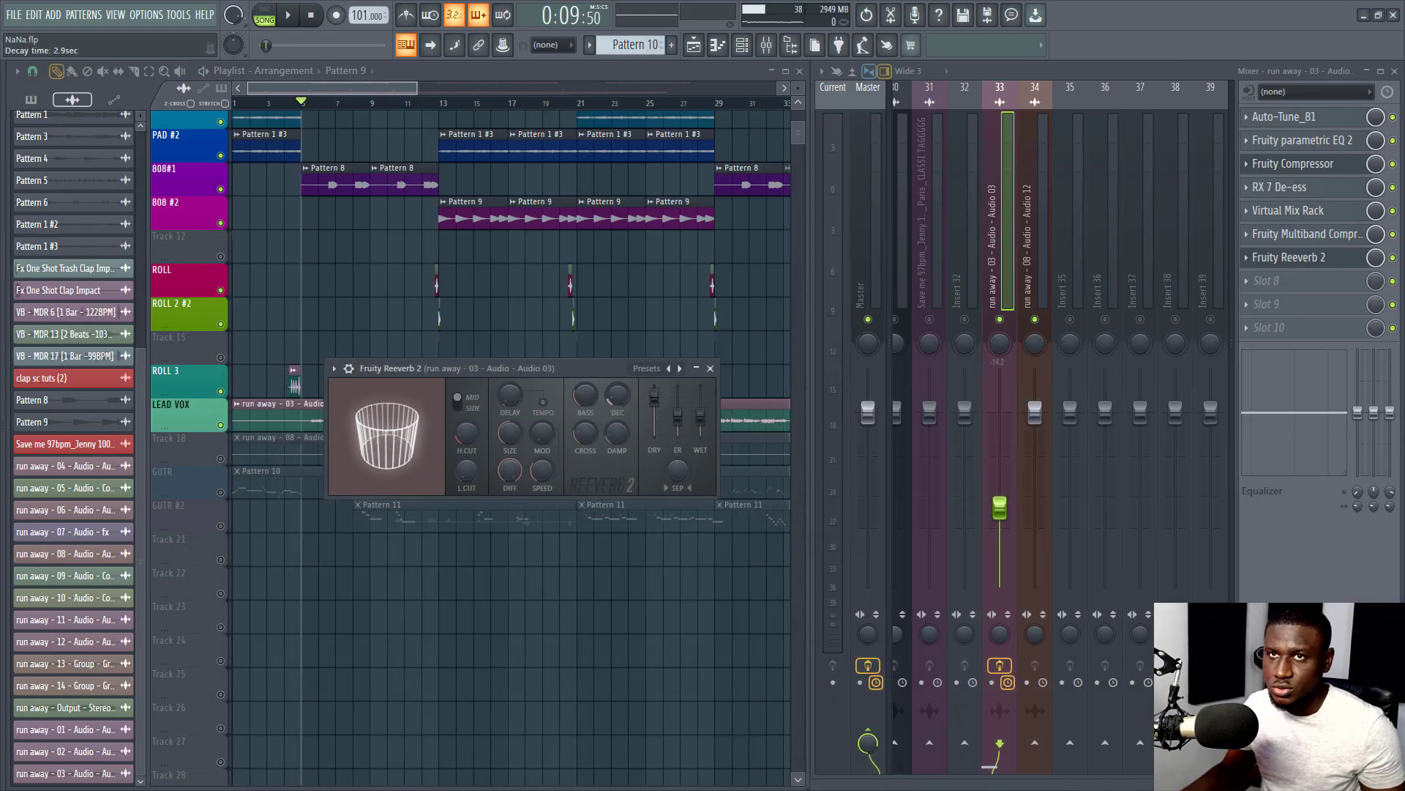
Try to set the decay time in Fruity Reeverb 2 with a typed value of 2.3
right_click(621, 395)
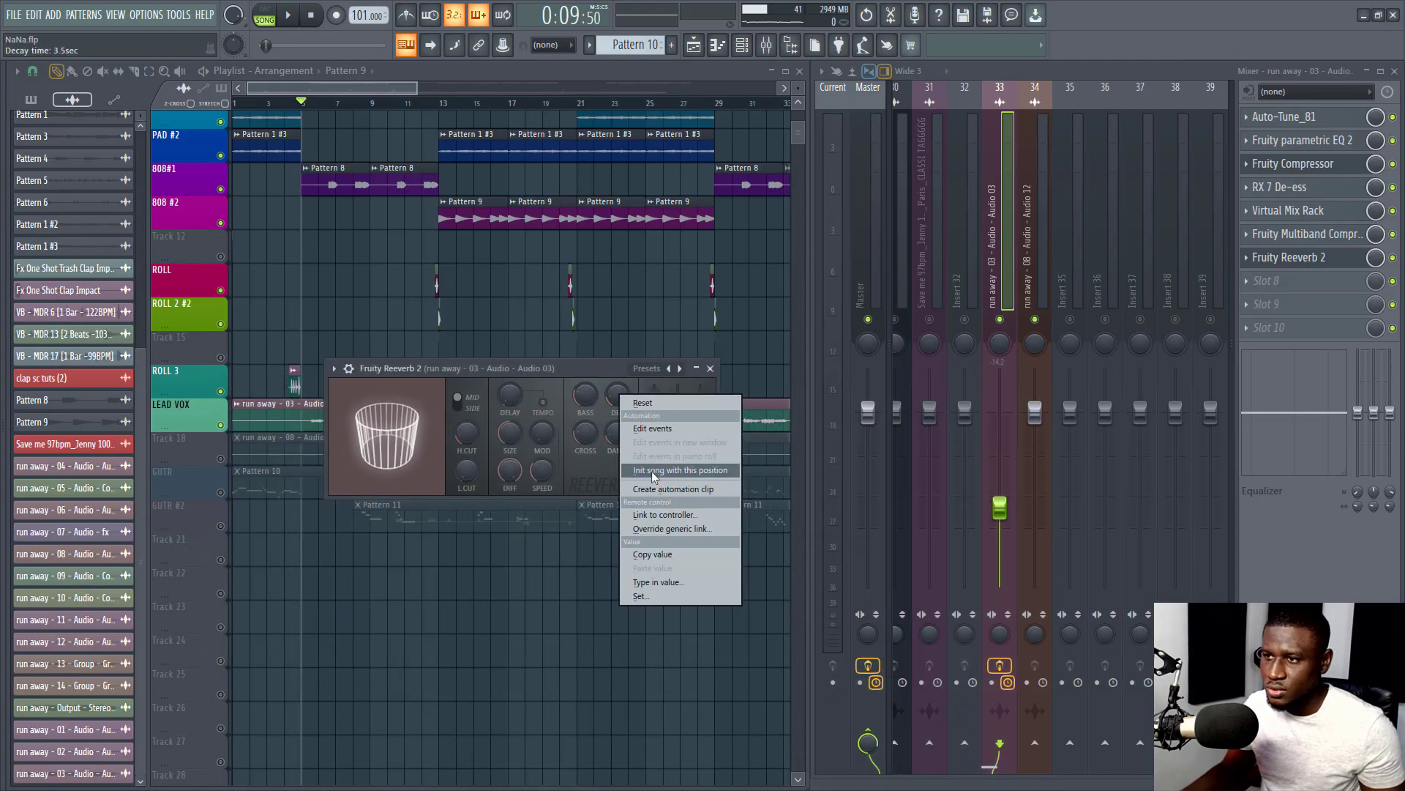
left_click(649, 578)
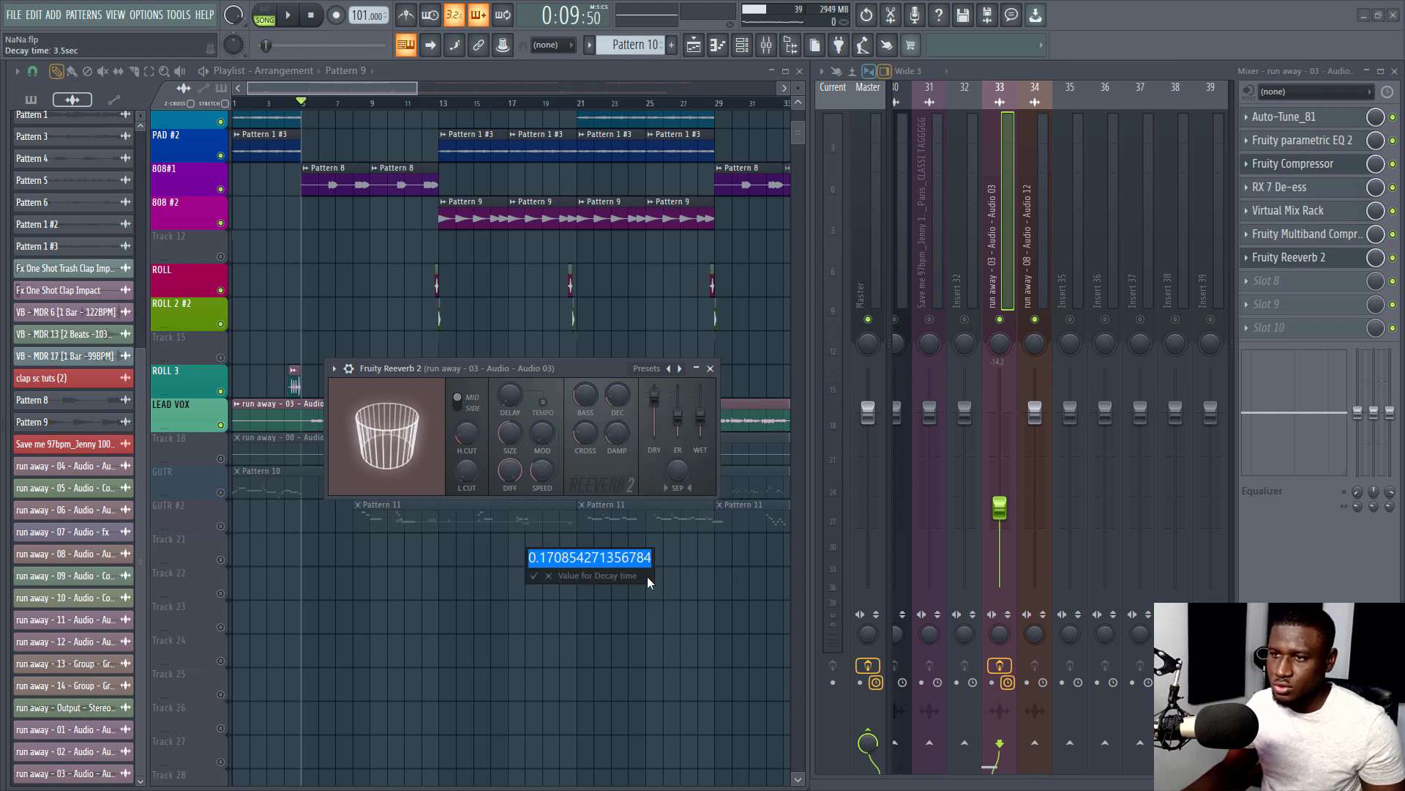
type("2.3")
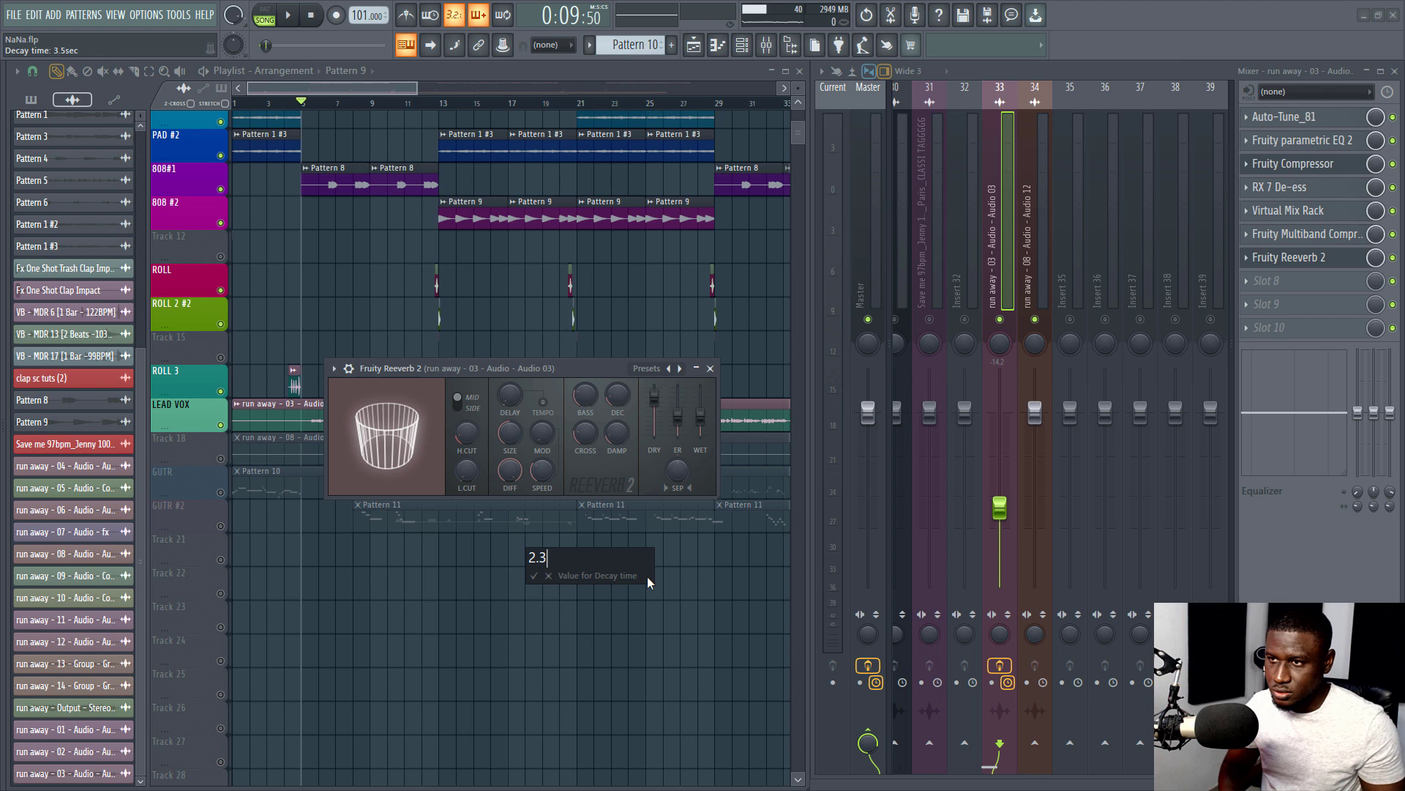
key("Return")
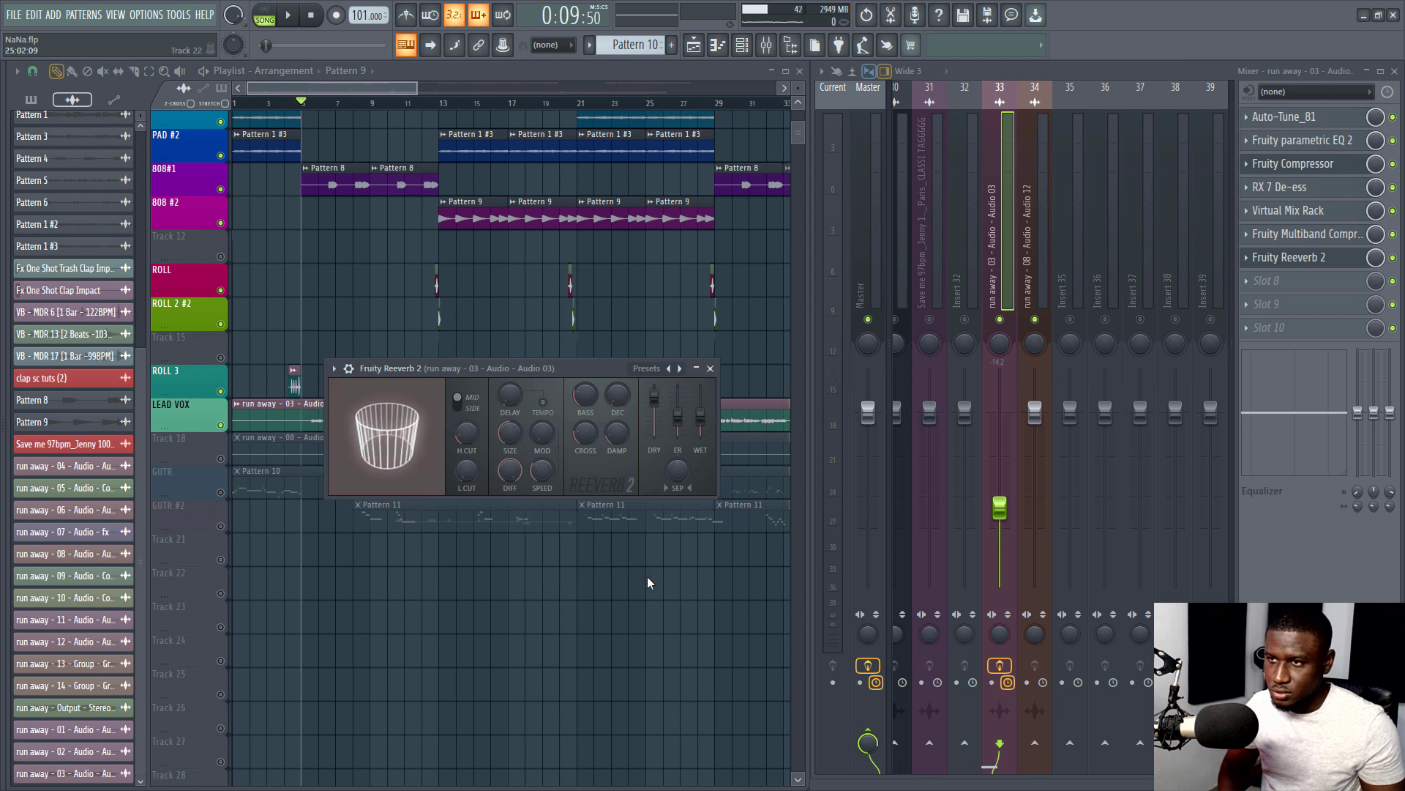
Set the decay time in Fruity Reeverb 2 to 2.3 sec
right_click(621, 396)
left_click(611, 386)
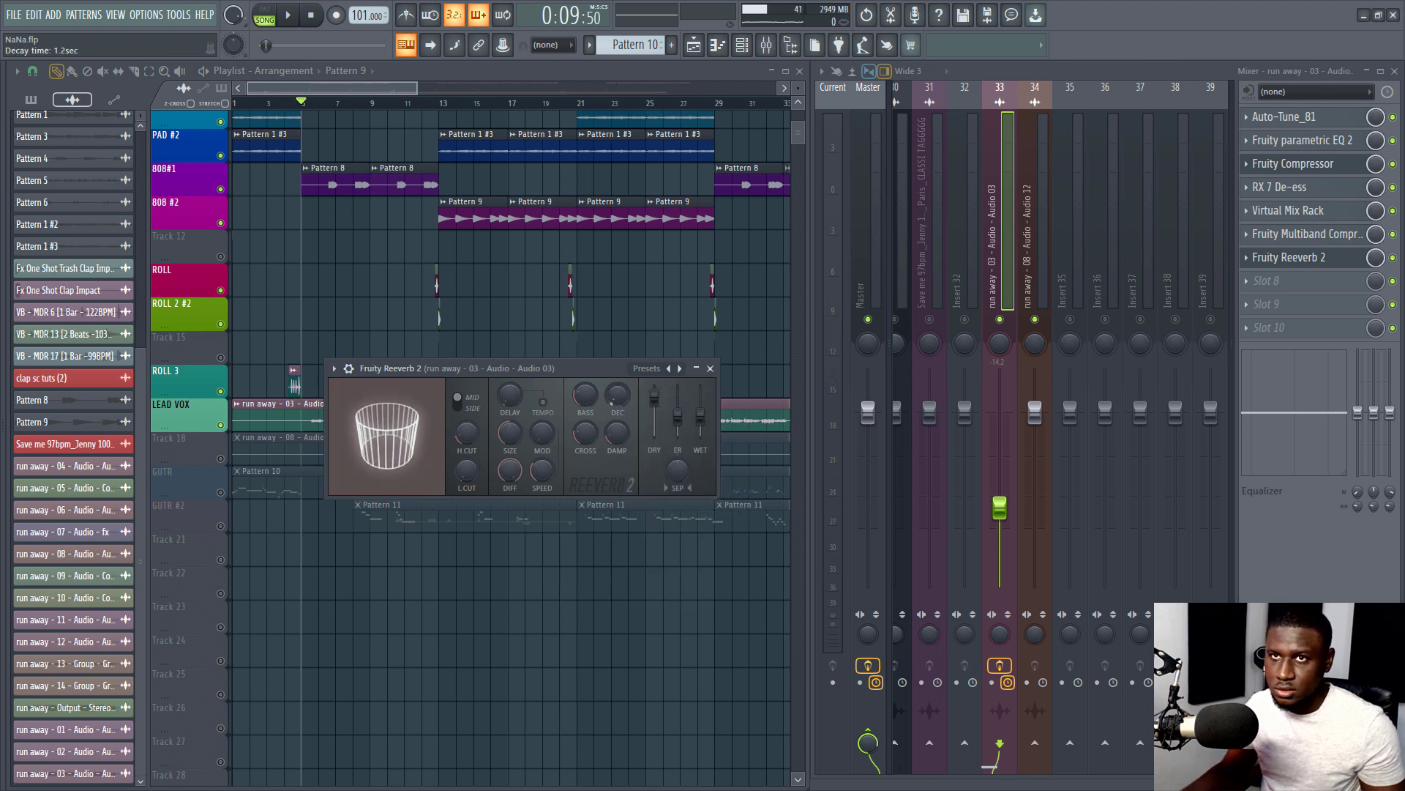
right_click(616, 390)
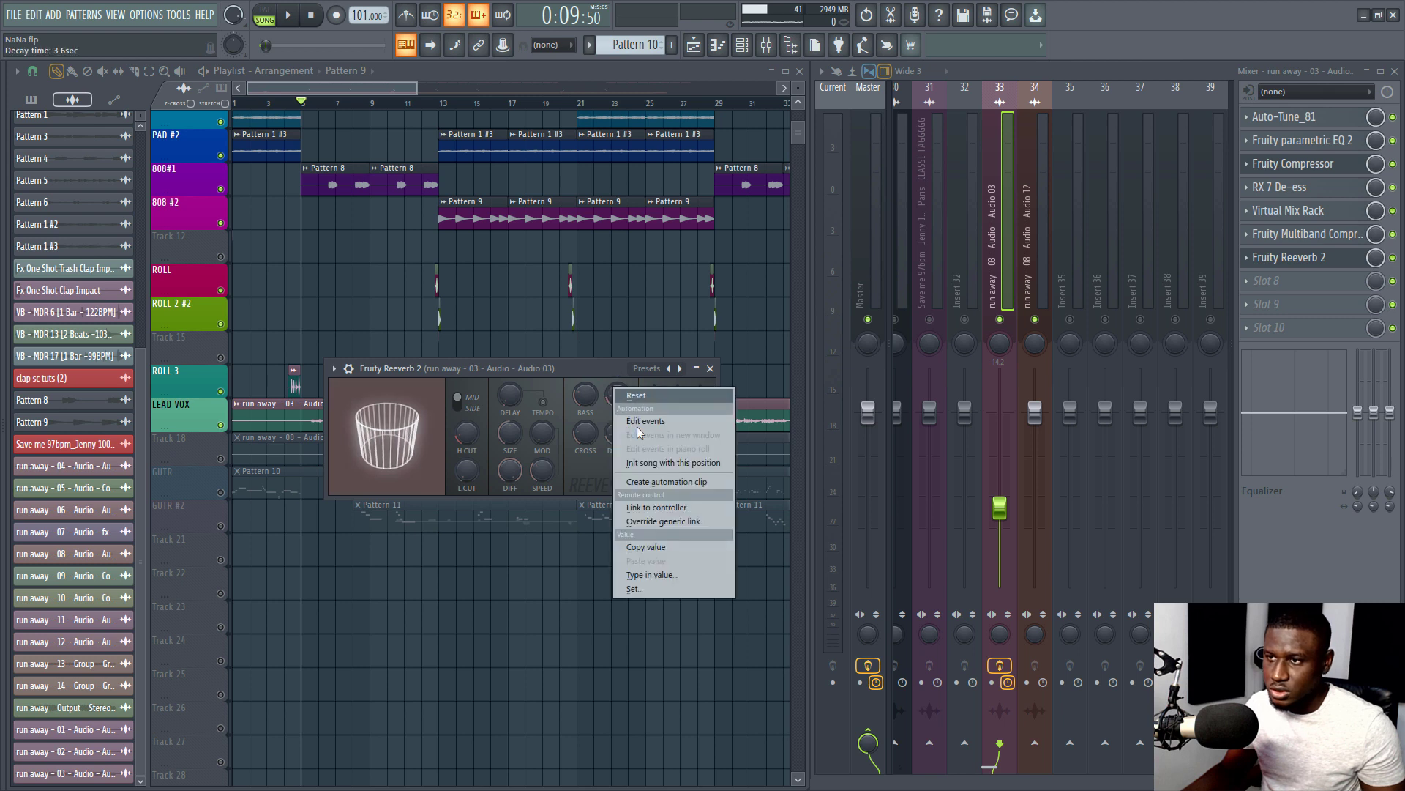
left_click(634, 575)
type("23")
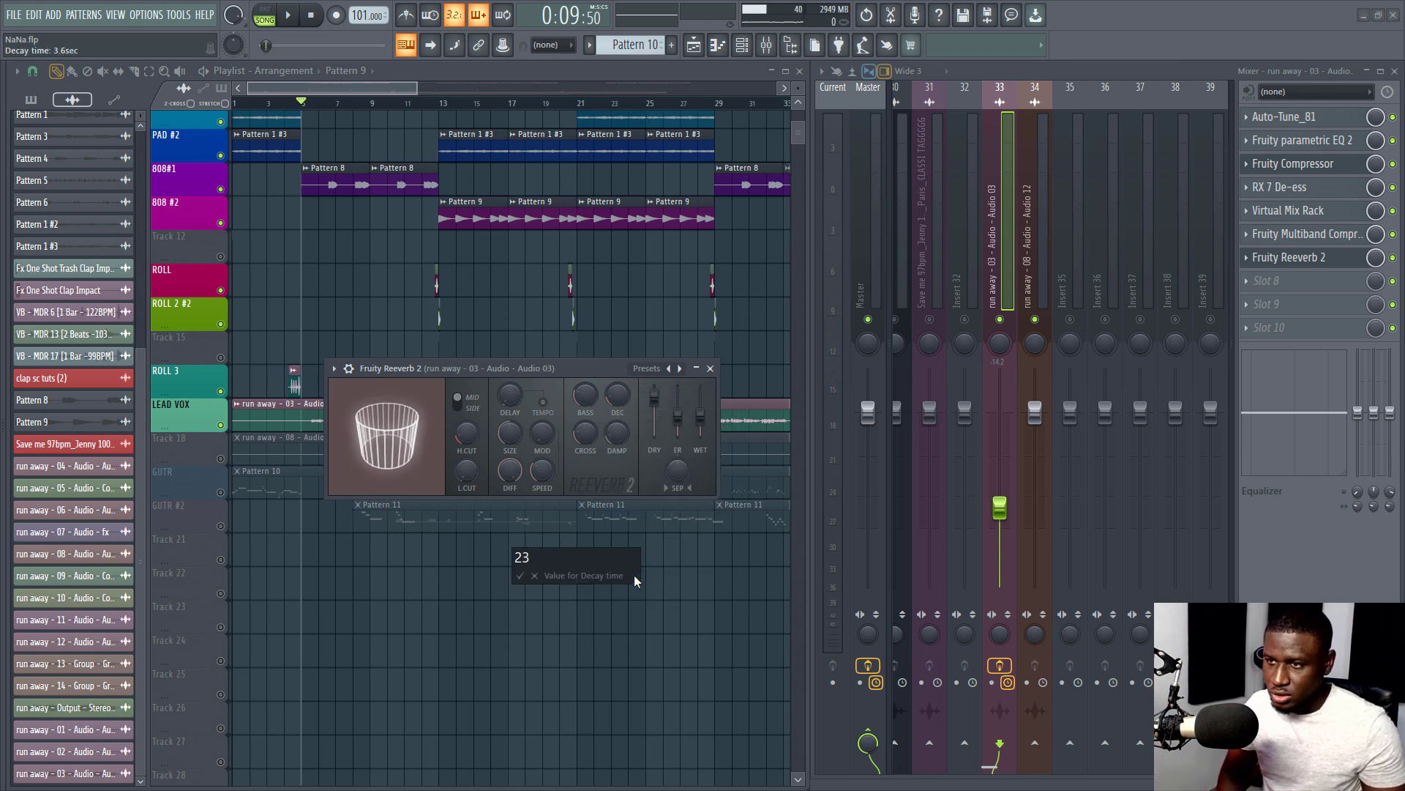
type("00")
key("Return")
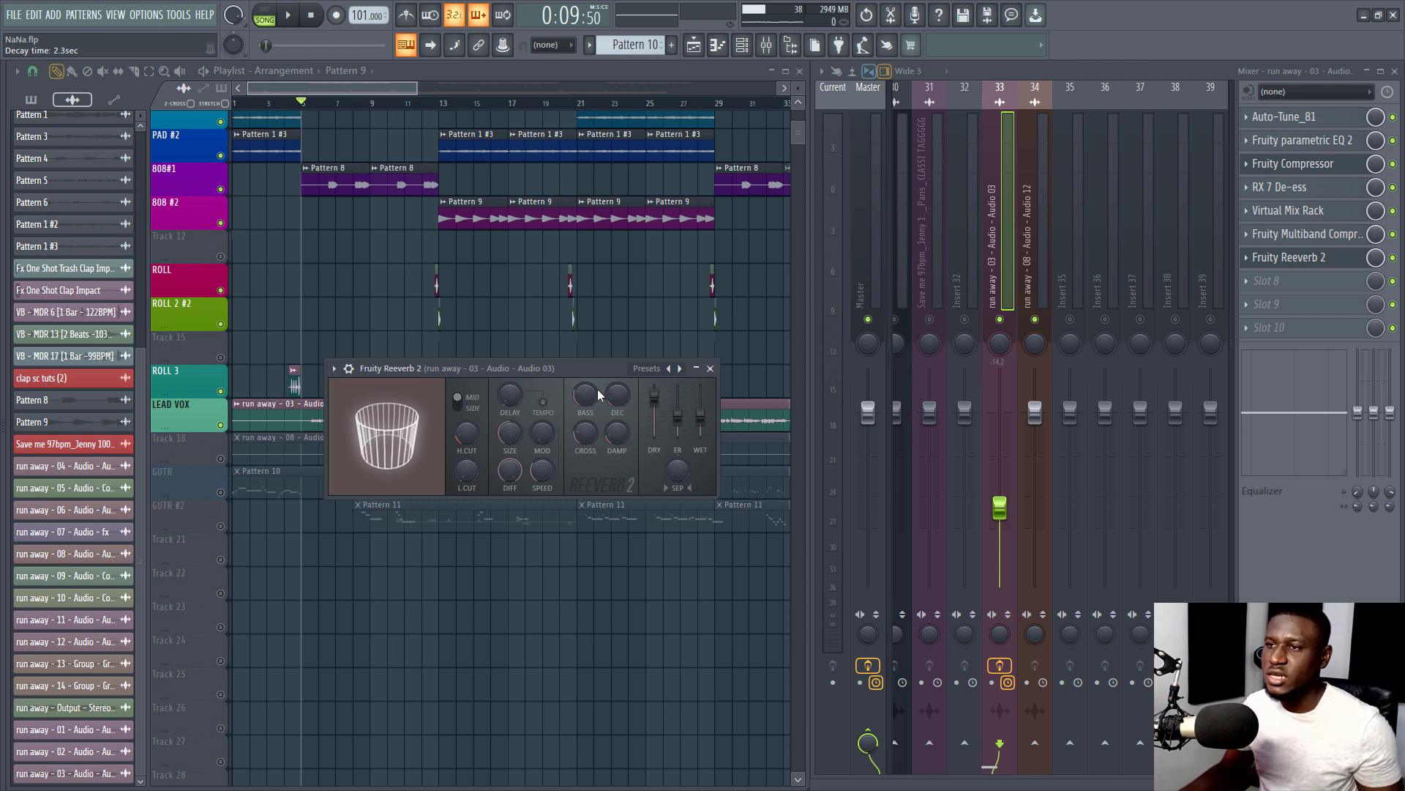
Lower the wet level in Fruity Reeverb 2 to about 27% while the song plays
key("space")
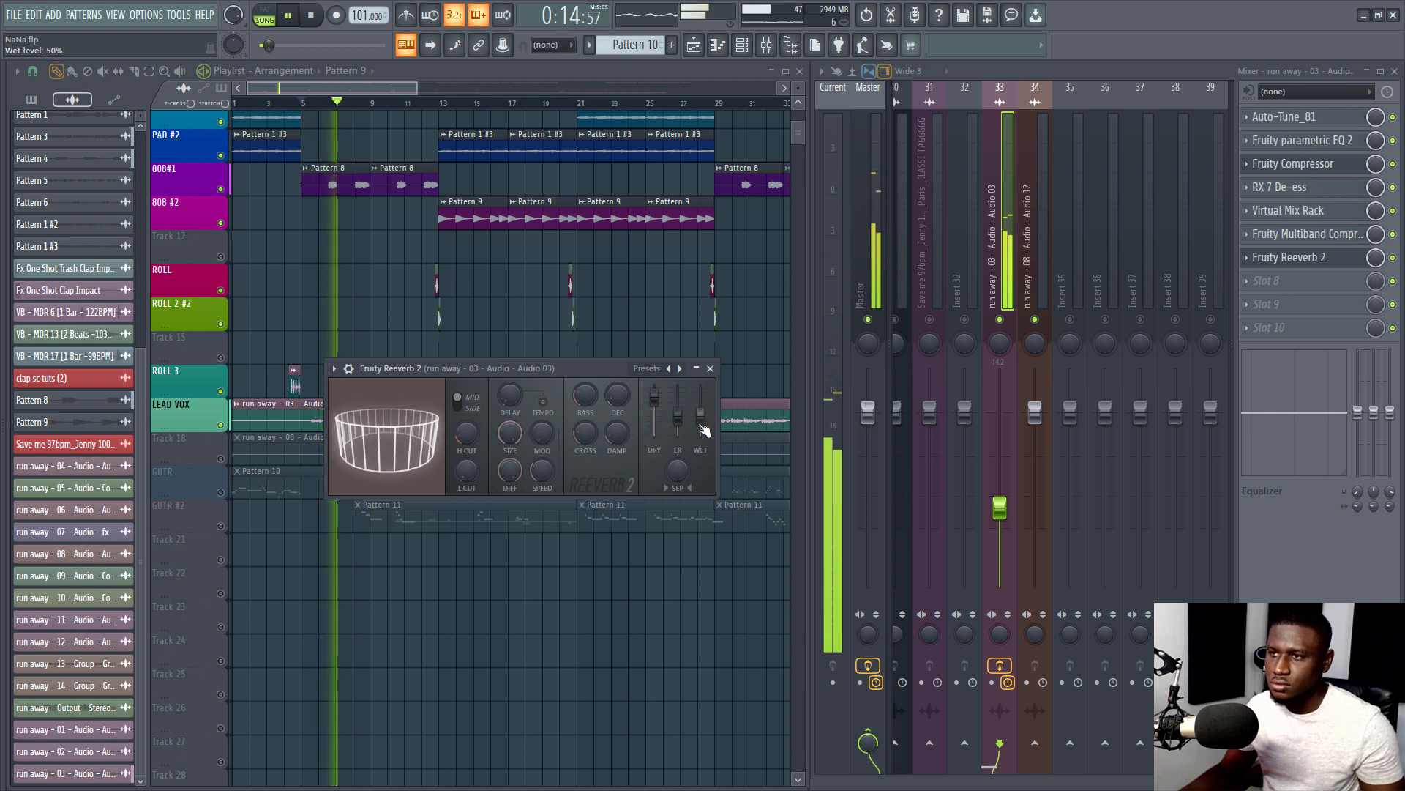
left_click_drag(701, 414, 700, 429)
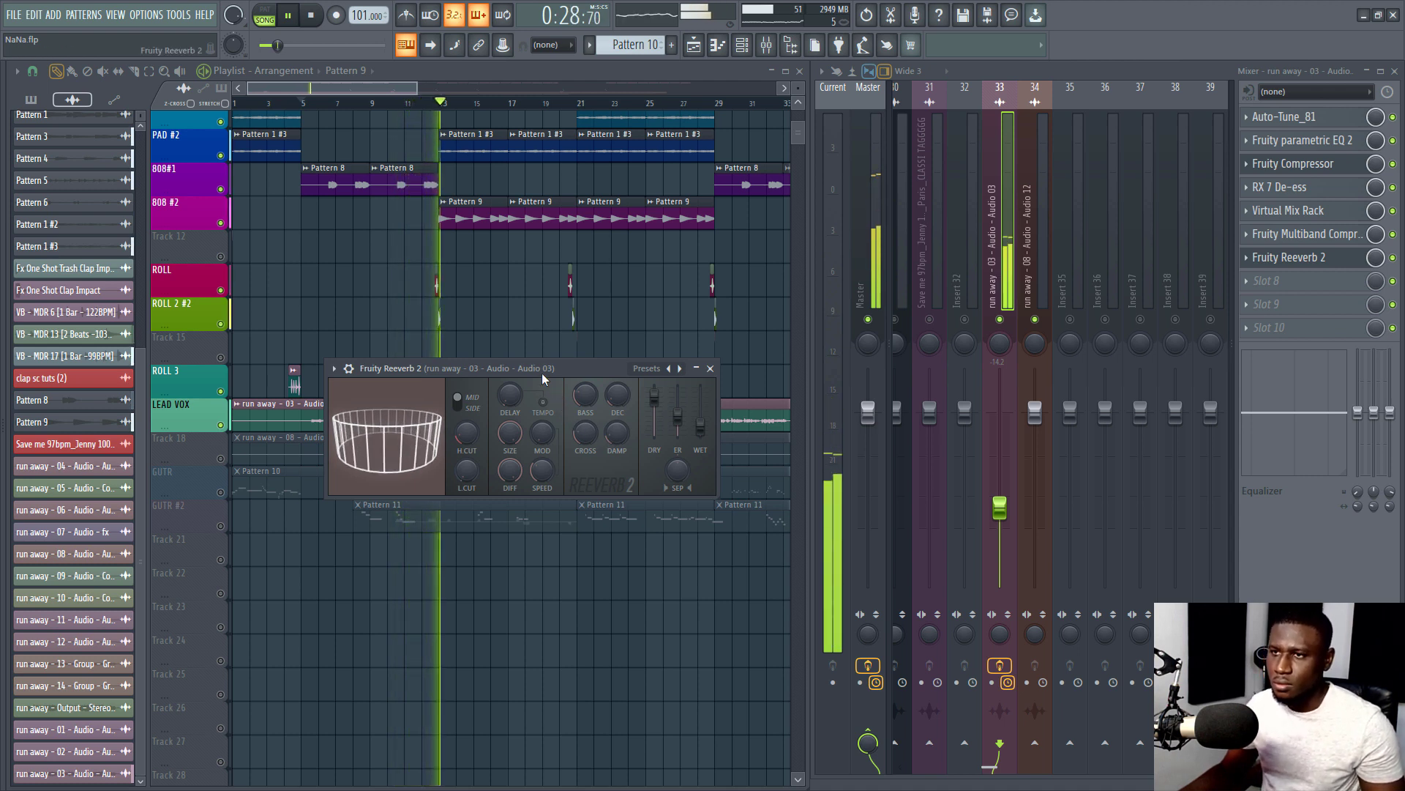
key("space")
Play the song again and lower the lead vocal's mixer fader slightly
key("space")
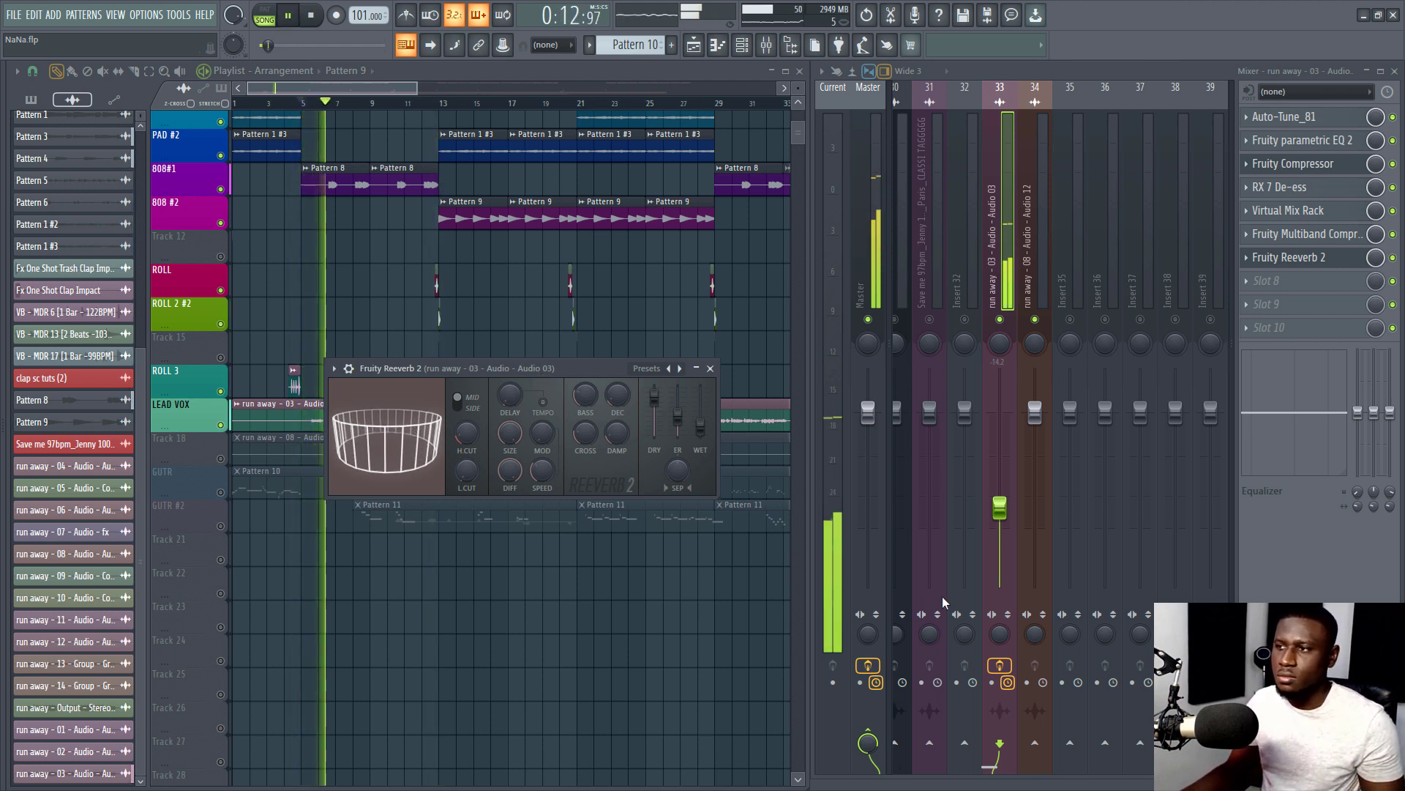
left_click_drag(1003, 515, 1004, 522)
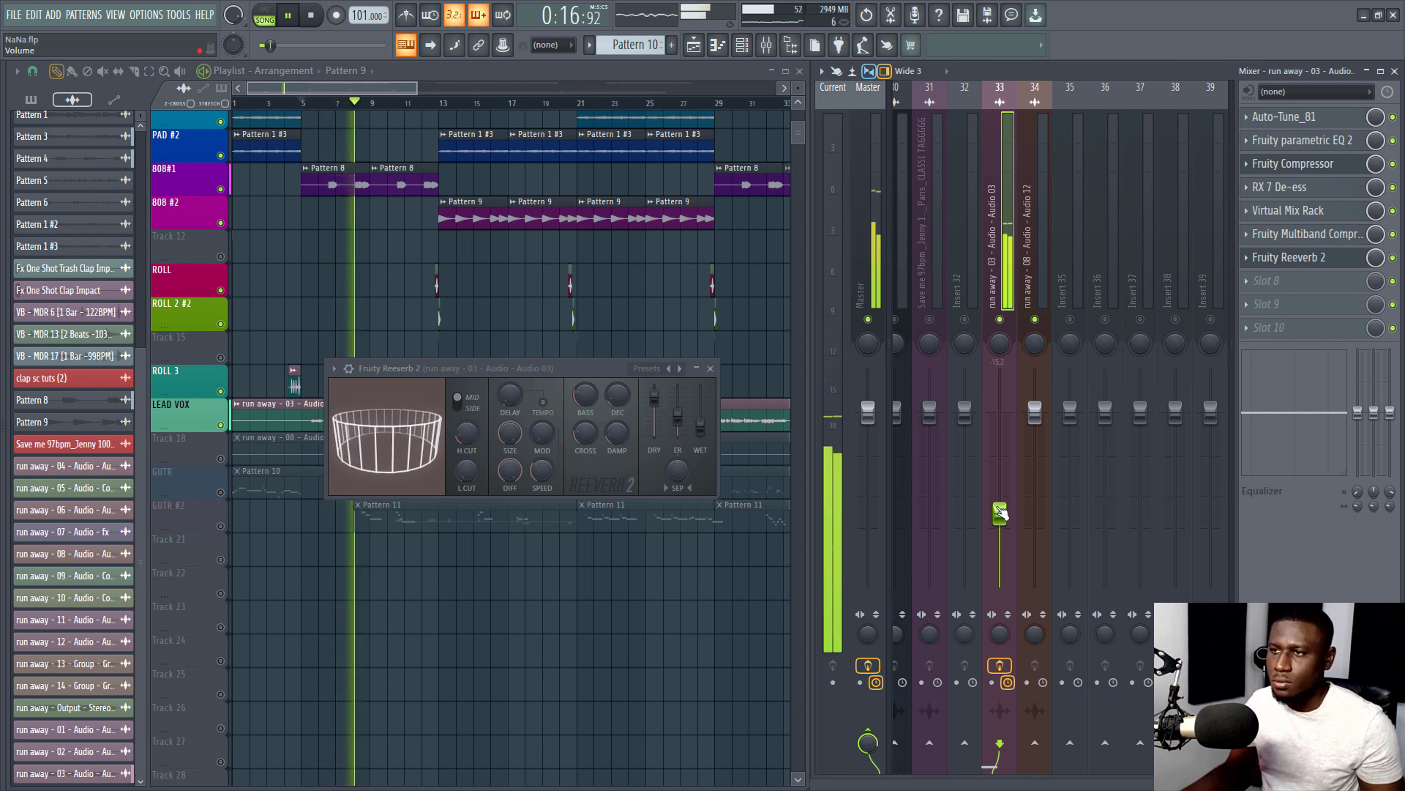
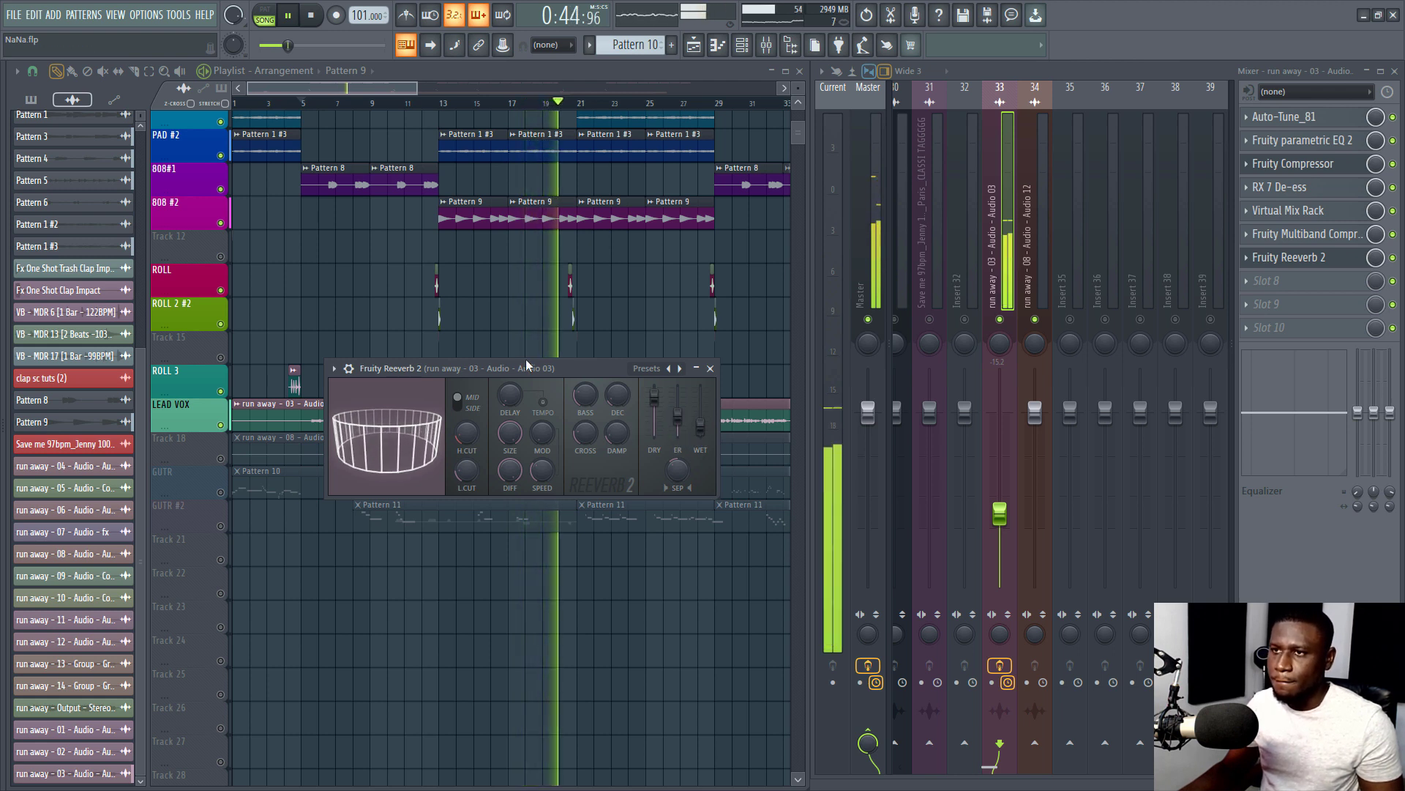
key("space")
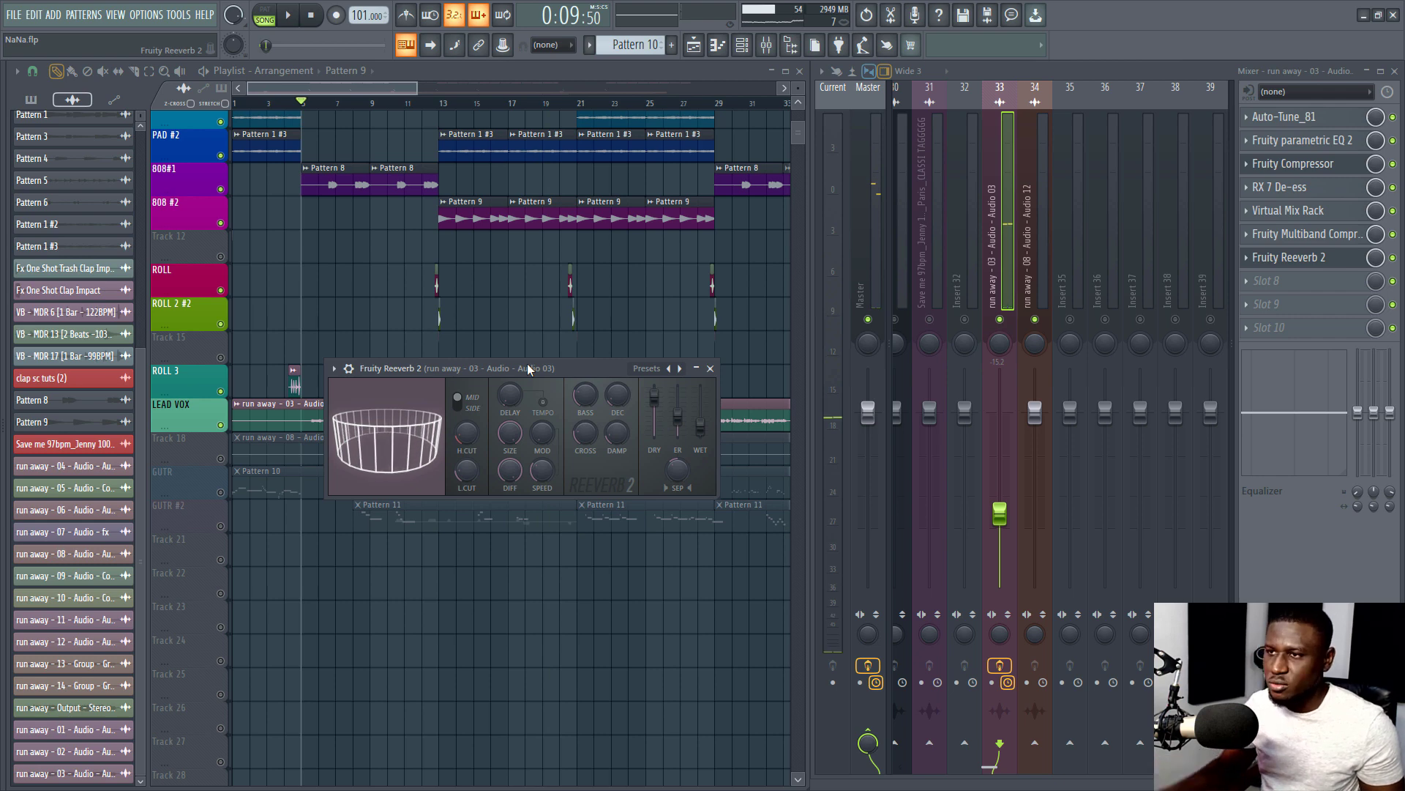
Close the iZotope Ozone 9 window over Chrome's calculator, check the reverb times, and return to FL Studio
key("super")
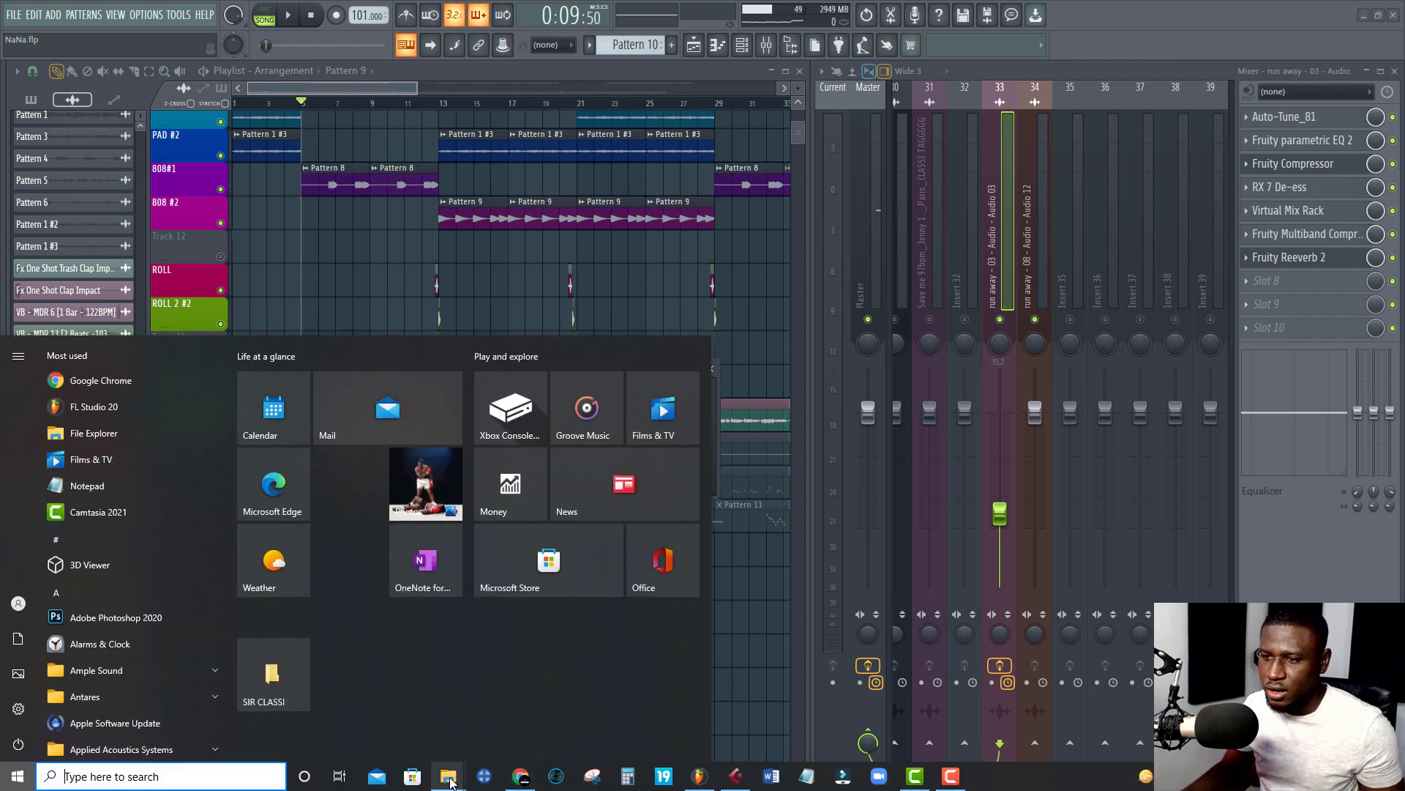
mouse_move(449, 780)
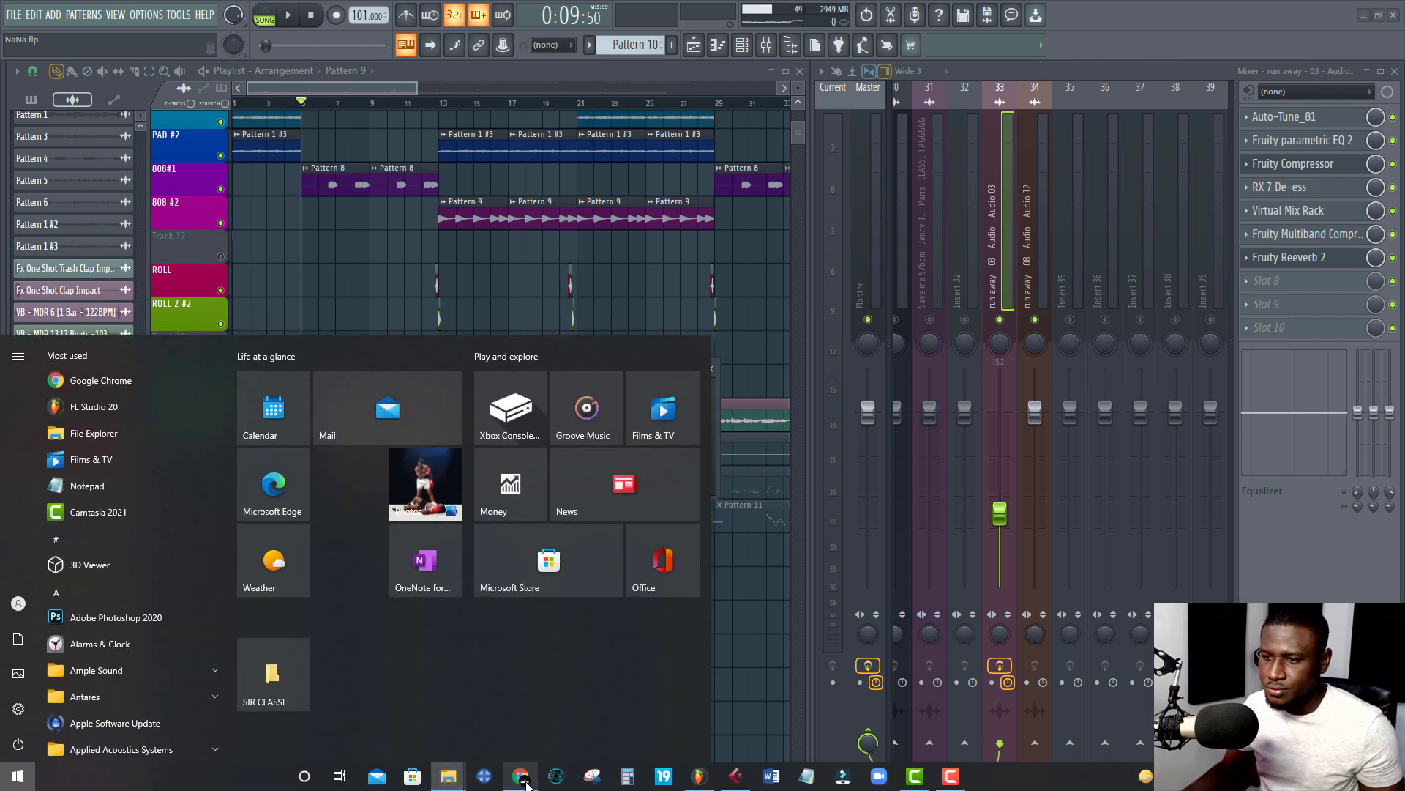
left_click(520, 776)
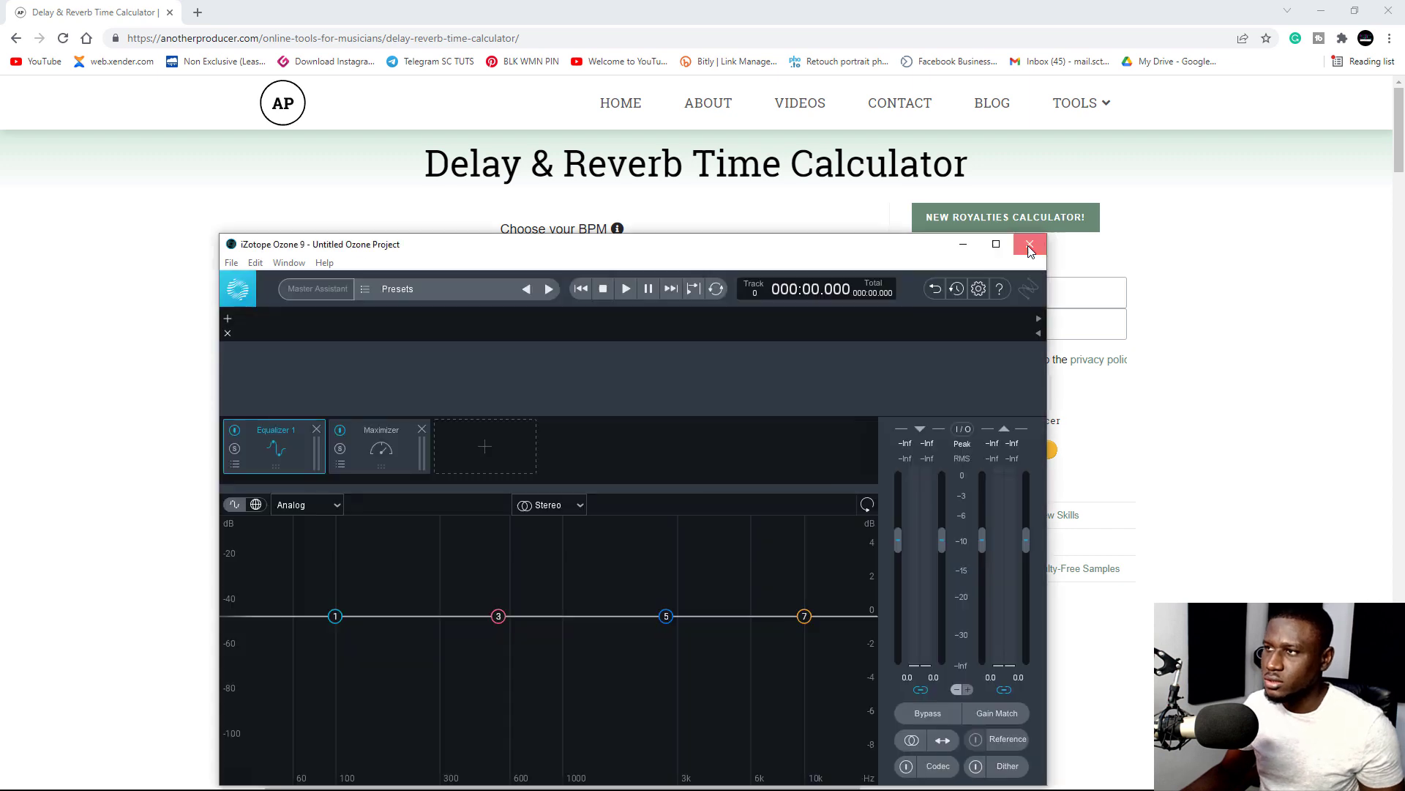
left_click(1029, 247)
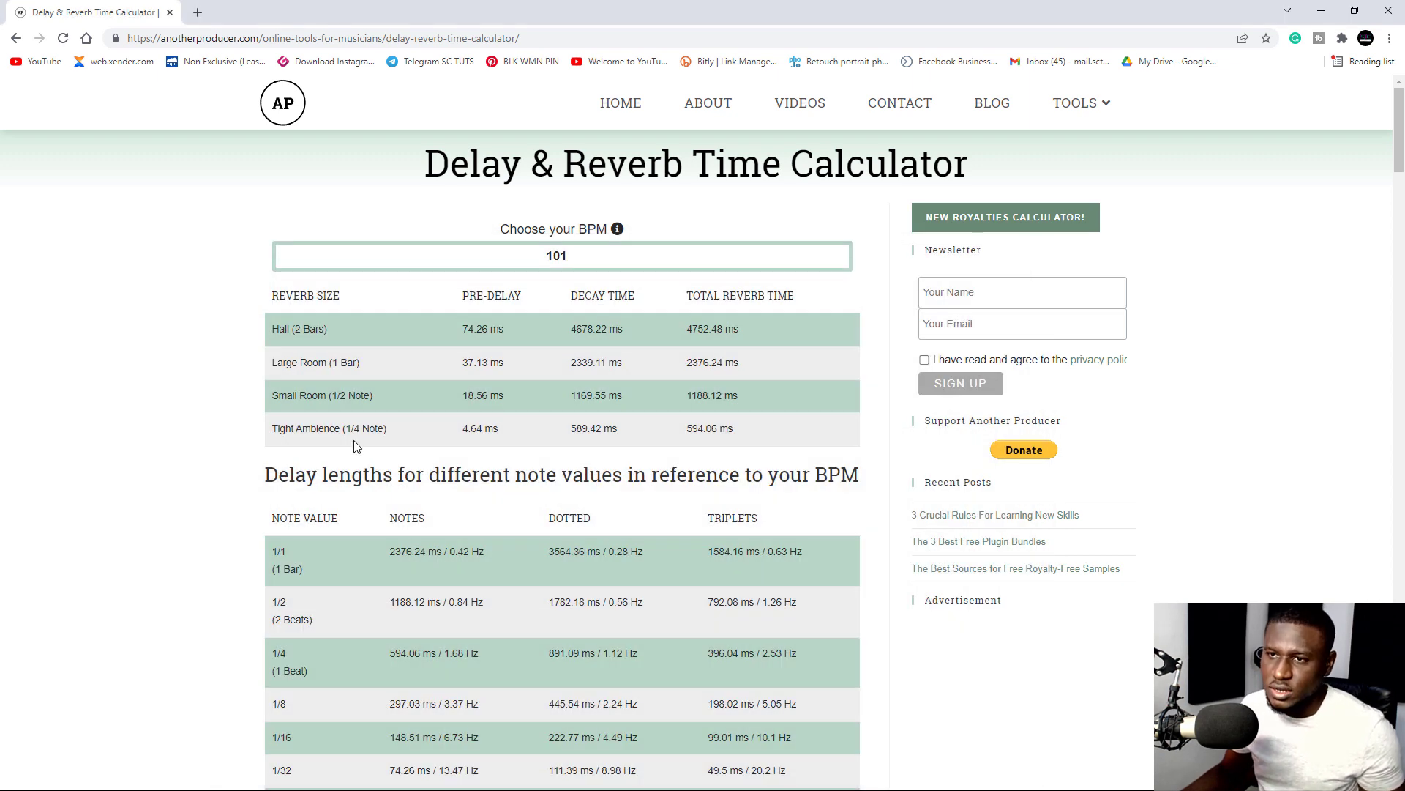
left_click(1325, 11)
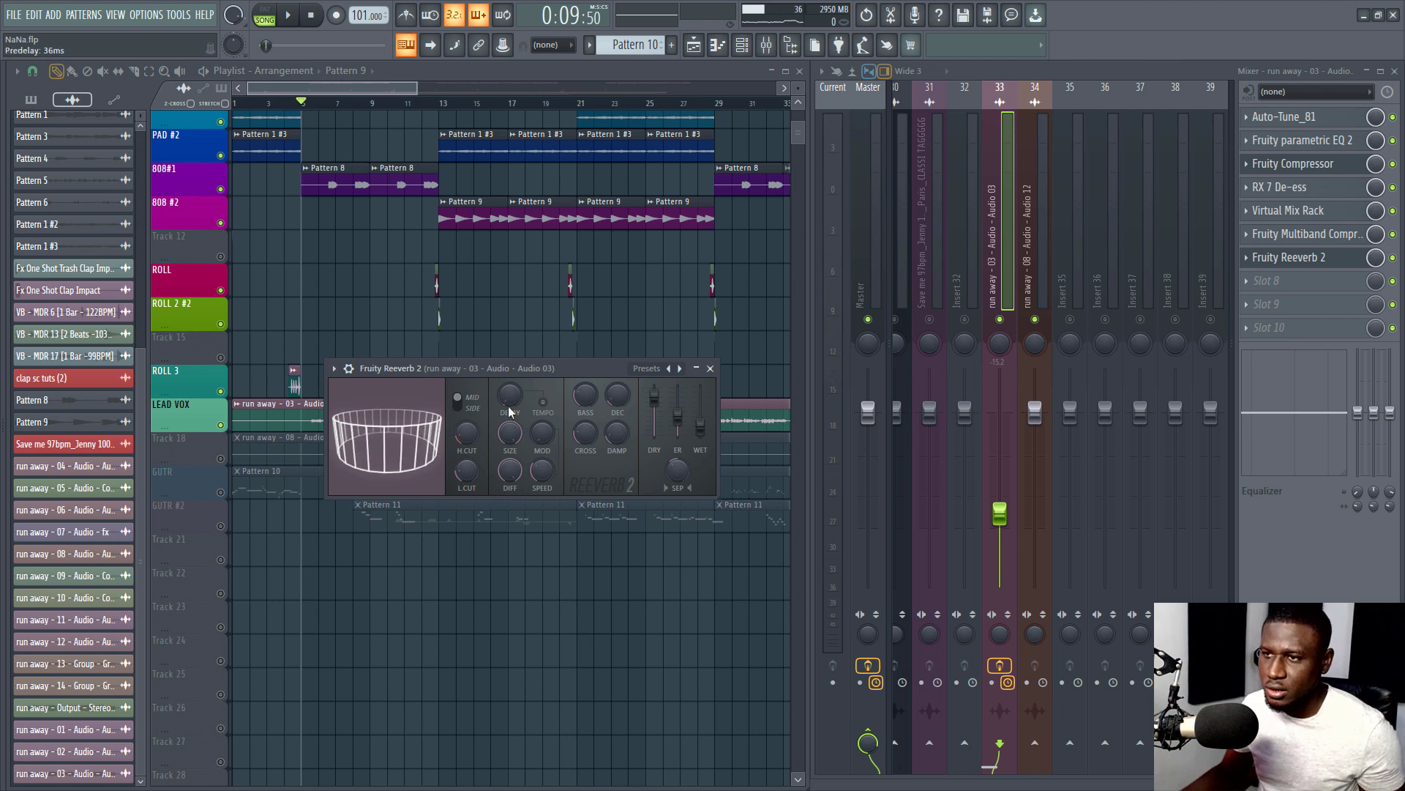
Lower the predelay in Fruity Reeverb 2 to about 20 ms and fine-tune the wet level during playback
left_click_drag(511, 404, 511, 424)
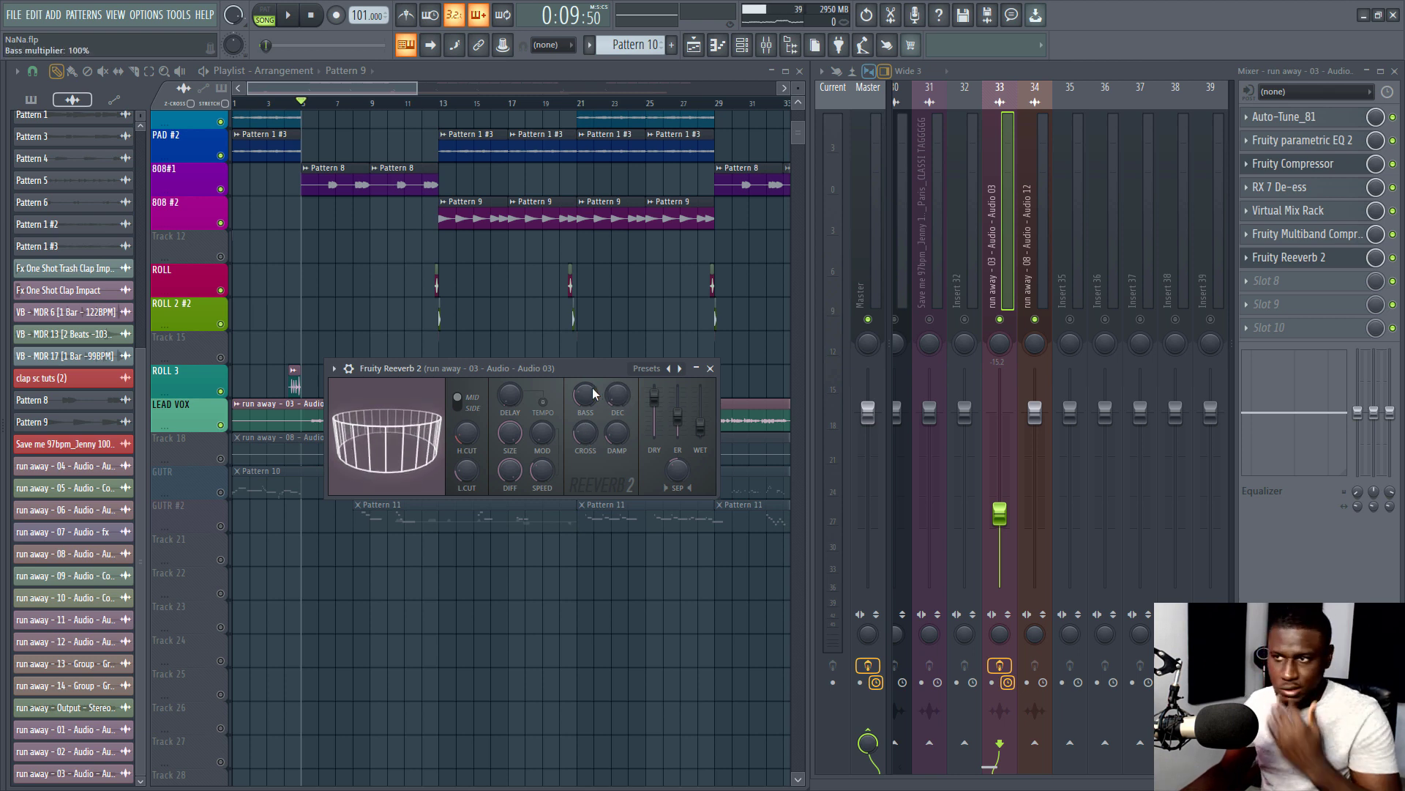
key("space")
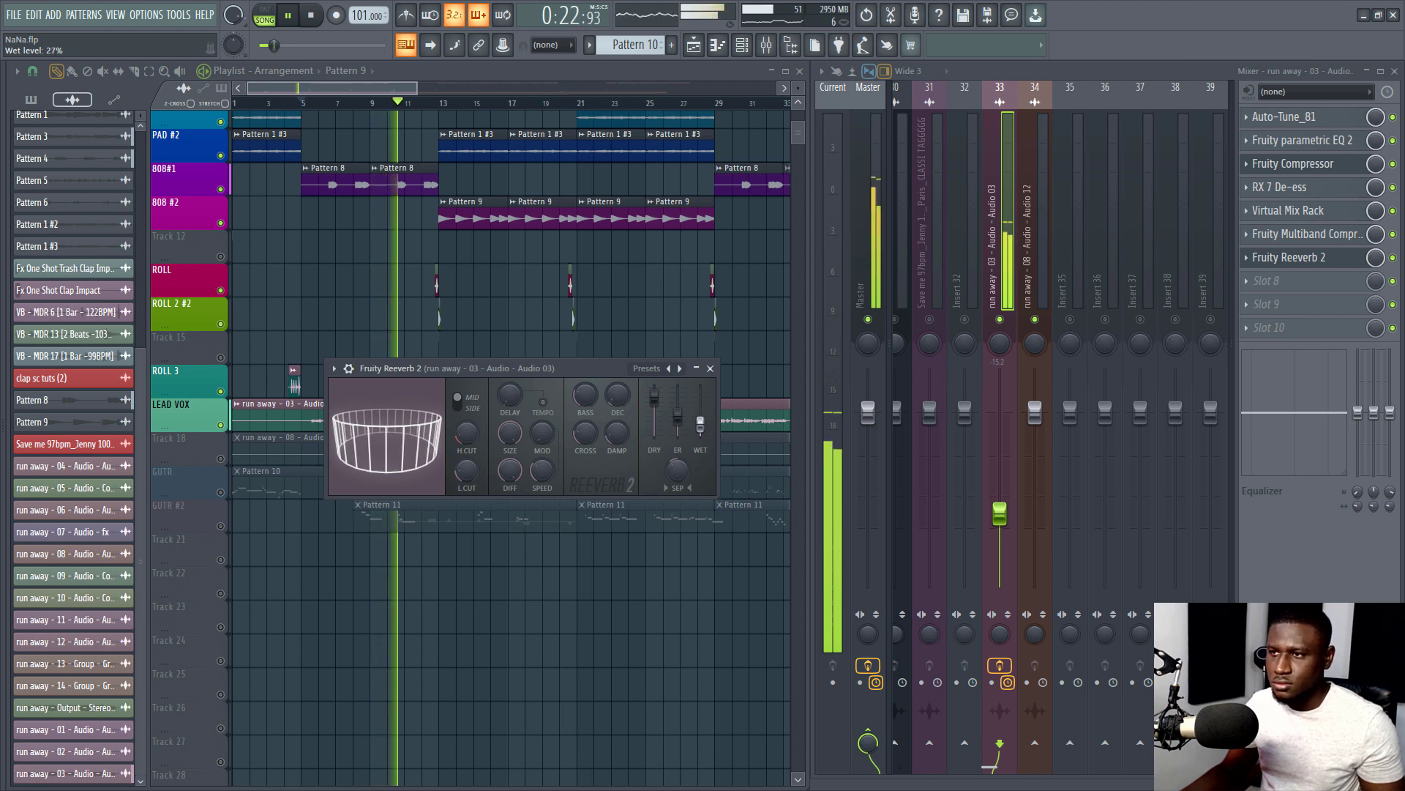
left_click_drag(701, 424, 701, 423)
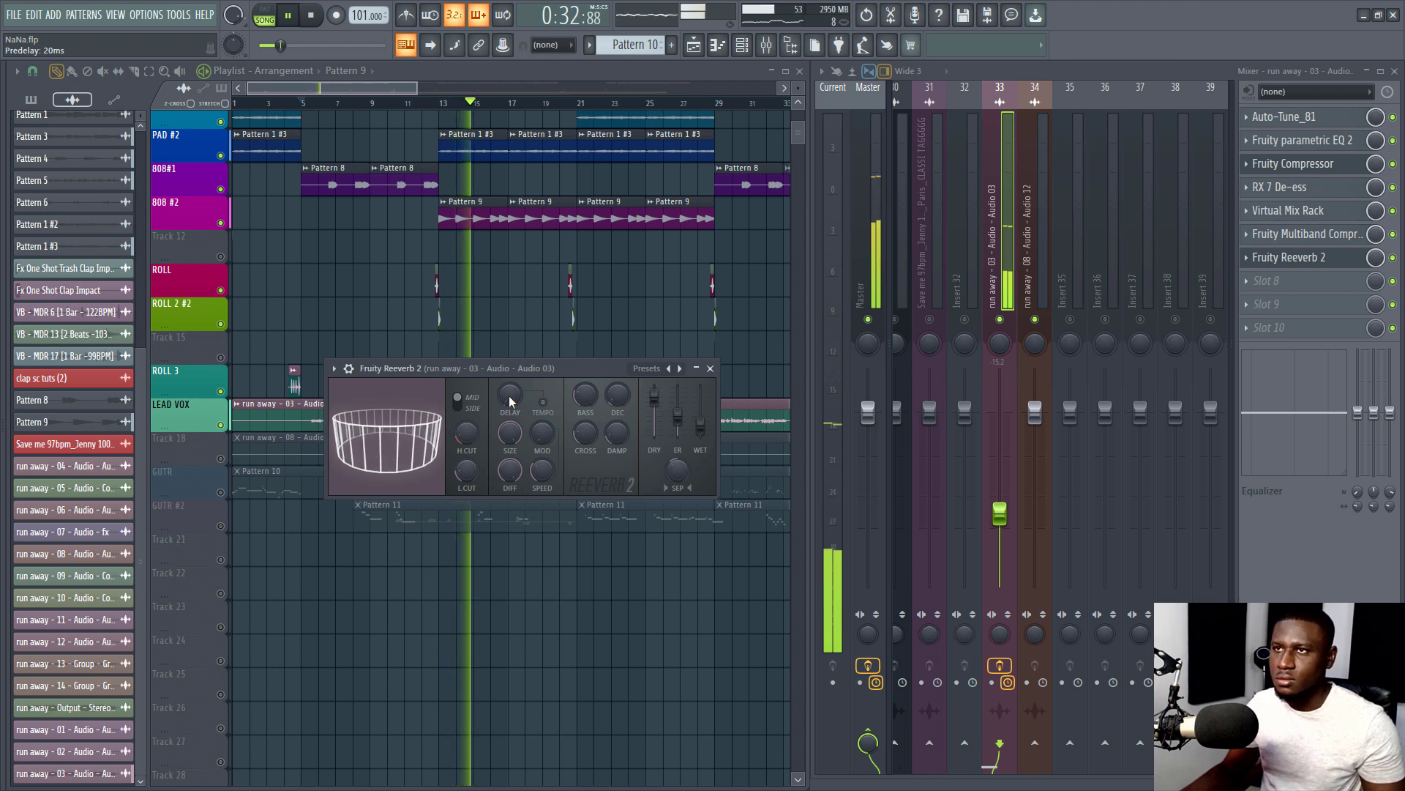
key("space")
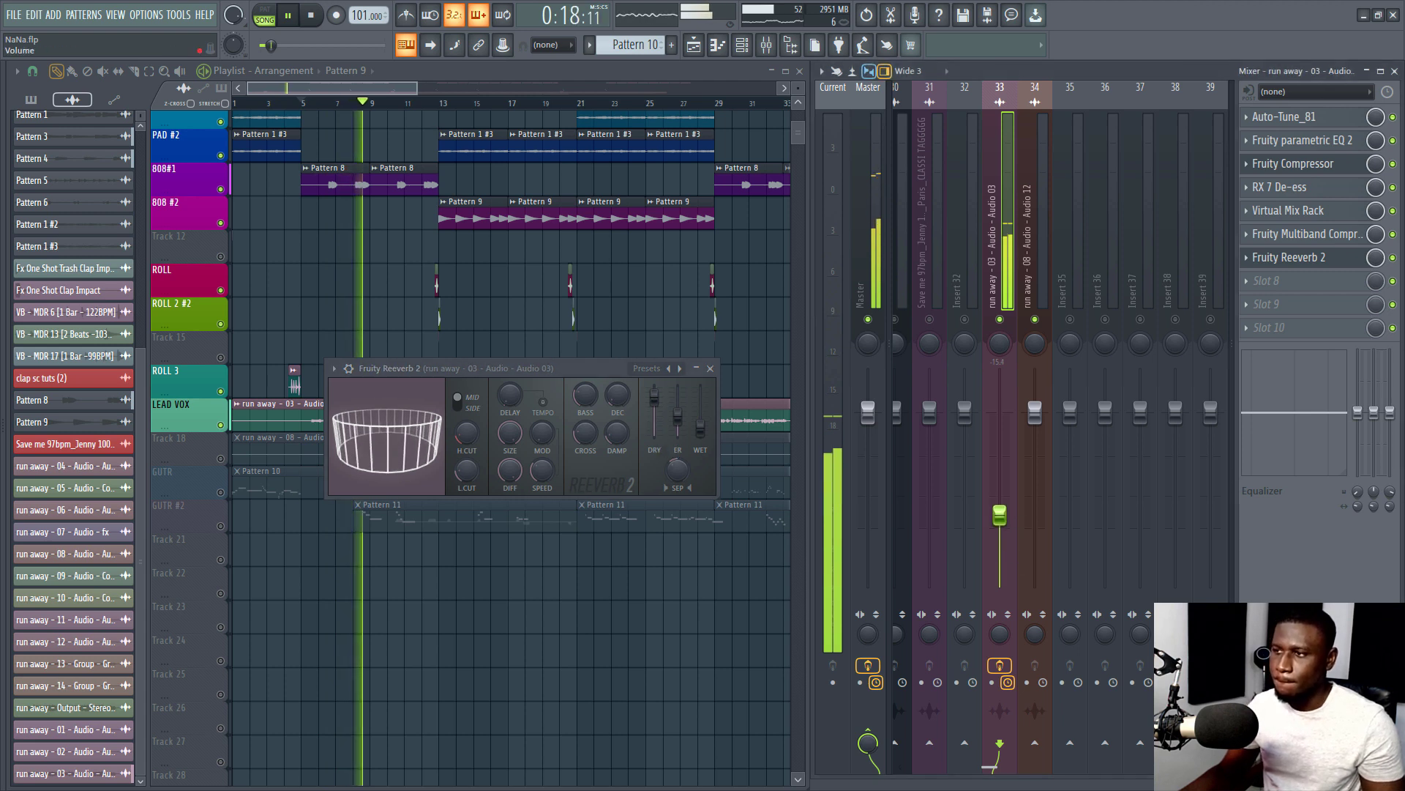
Close Fruity Reeverb 2, lower the lead vocal's mixer fader slightly against the playing song, and save the project
left_click(710, 368)
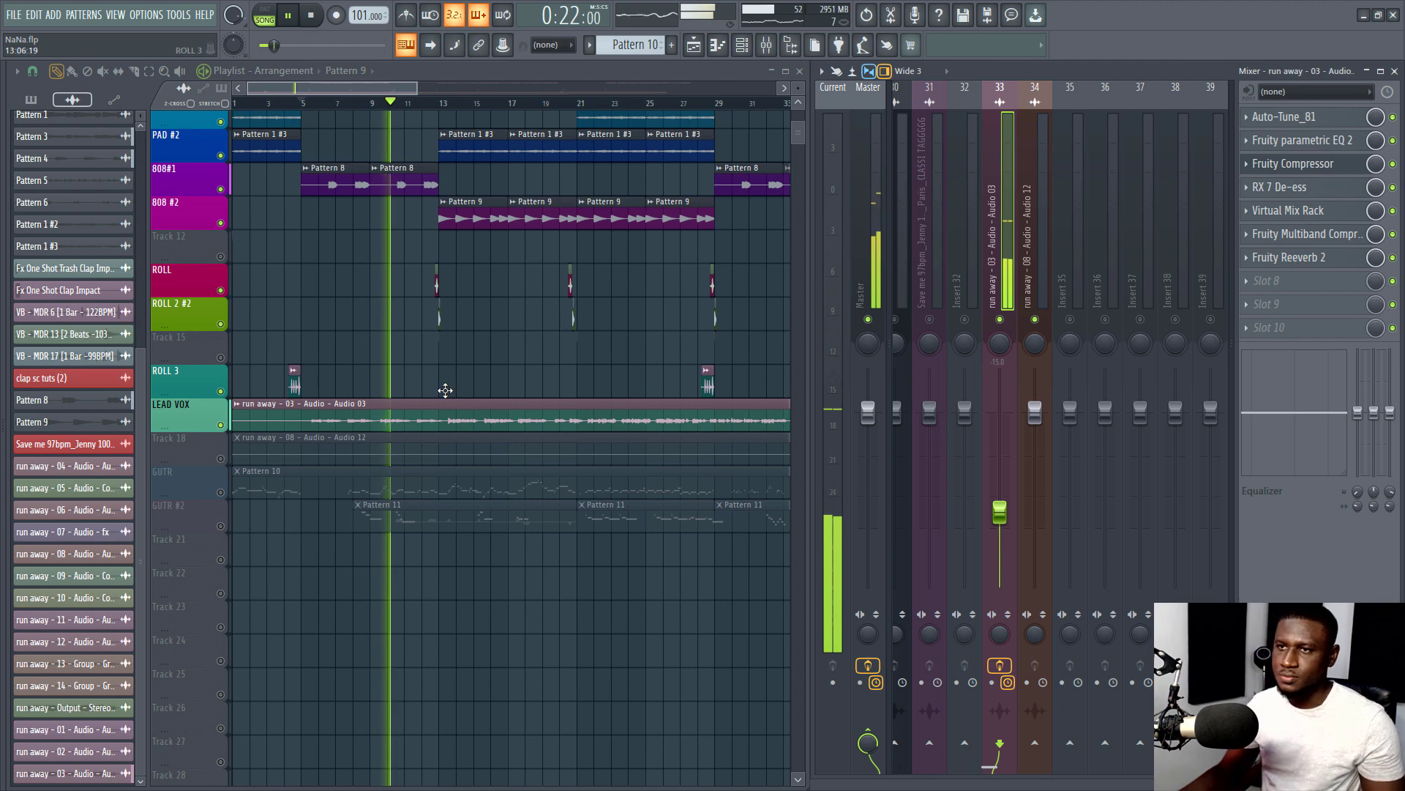
scroll(439, 344, "up", 1)
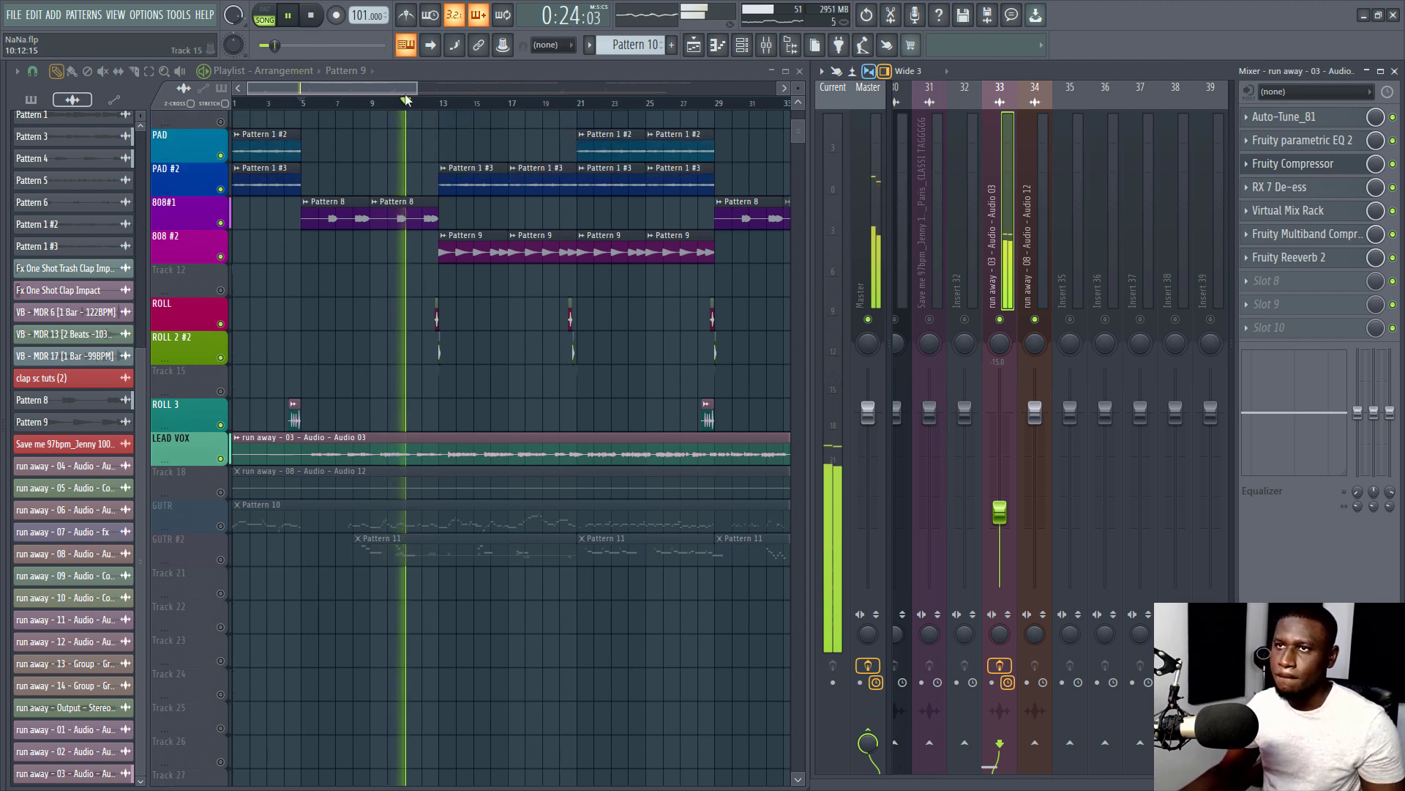
scroll(443, 104, "down", 3)
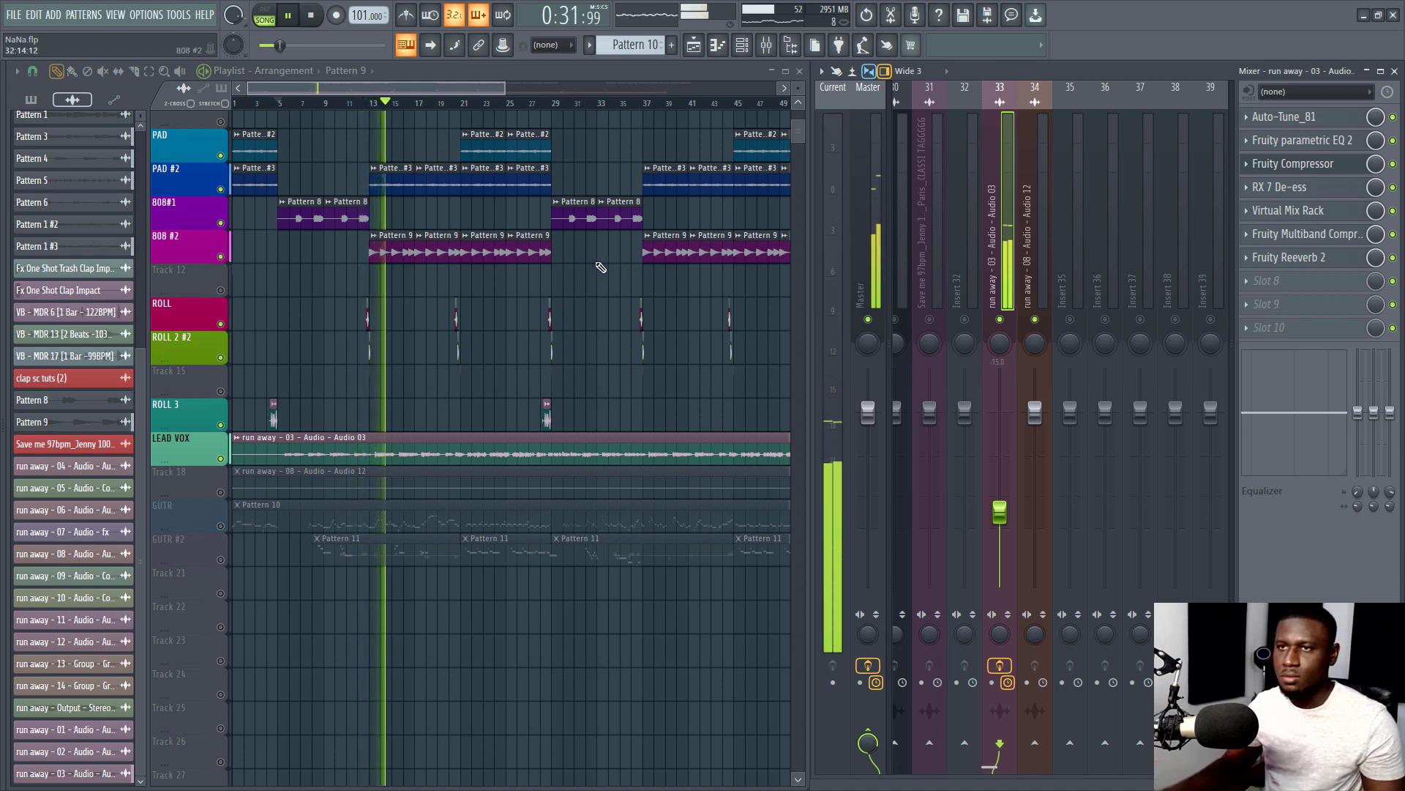
left_click_drag(1000, 512, 1000, 516)
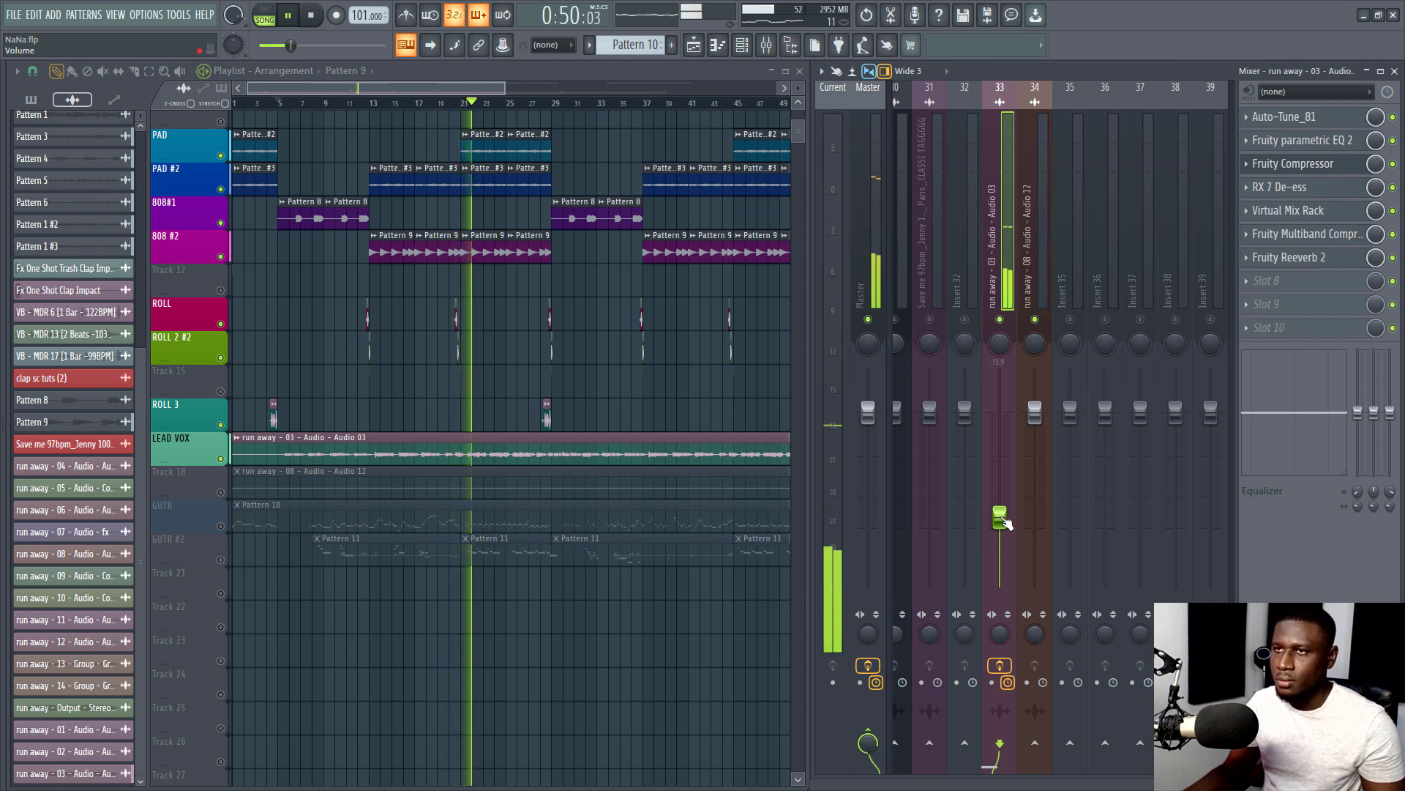
key("ctrl+s")
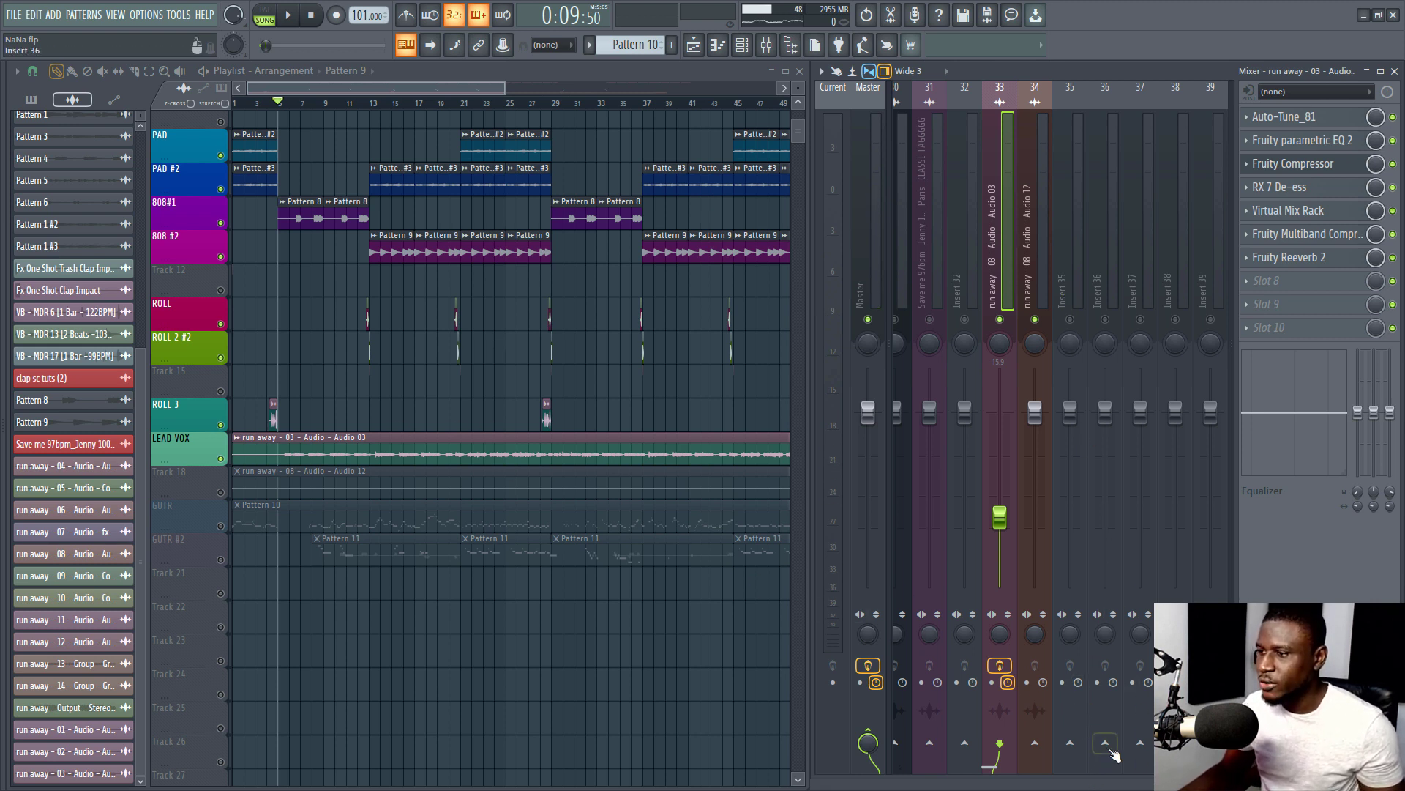
Sidechain the lead vocal's mixer track, run away - 03 - Audio 03, to Insert 36 and start playback with Insert 36 selected
left_click(1092, 269)
left_click(998, 275, "ctrl")
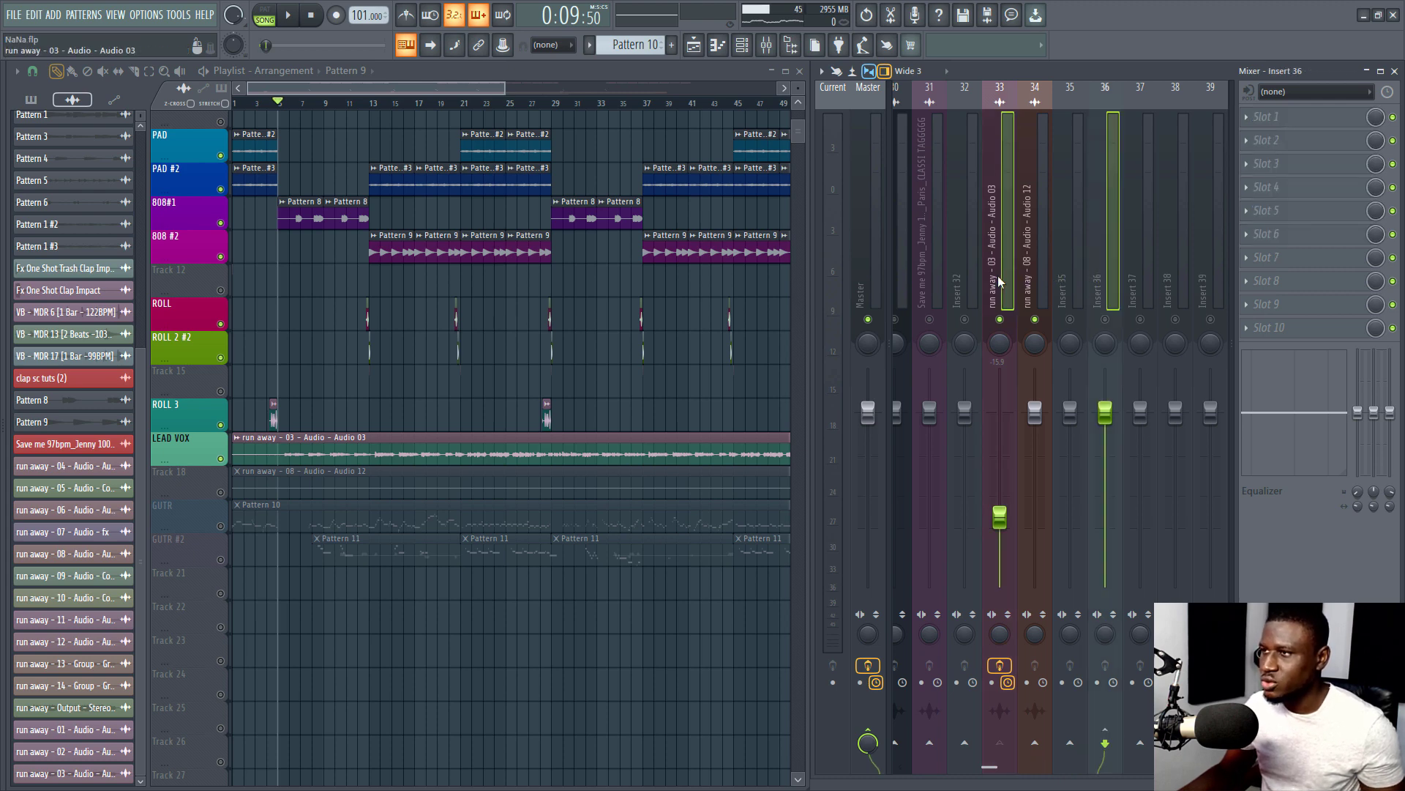
right_click(1096, 270)
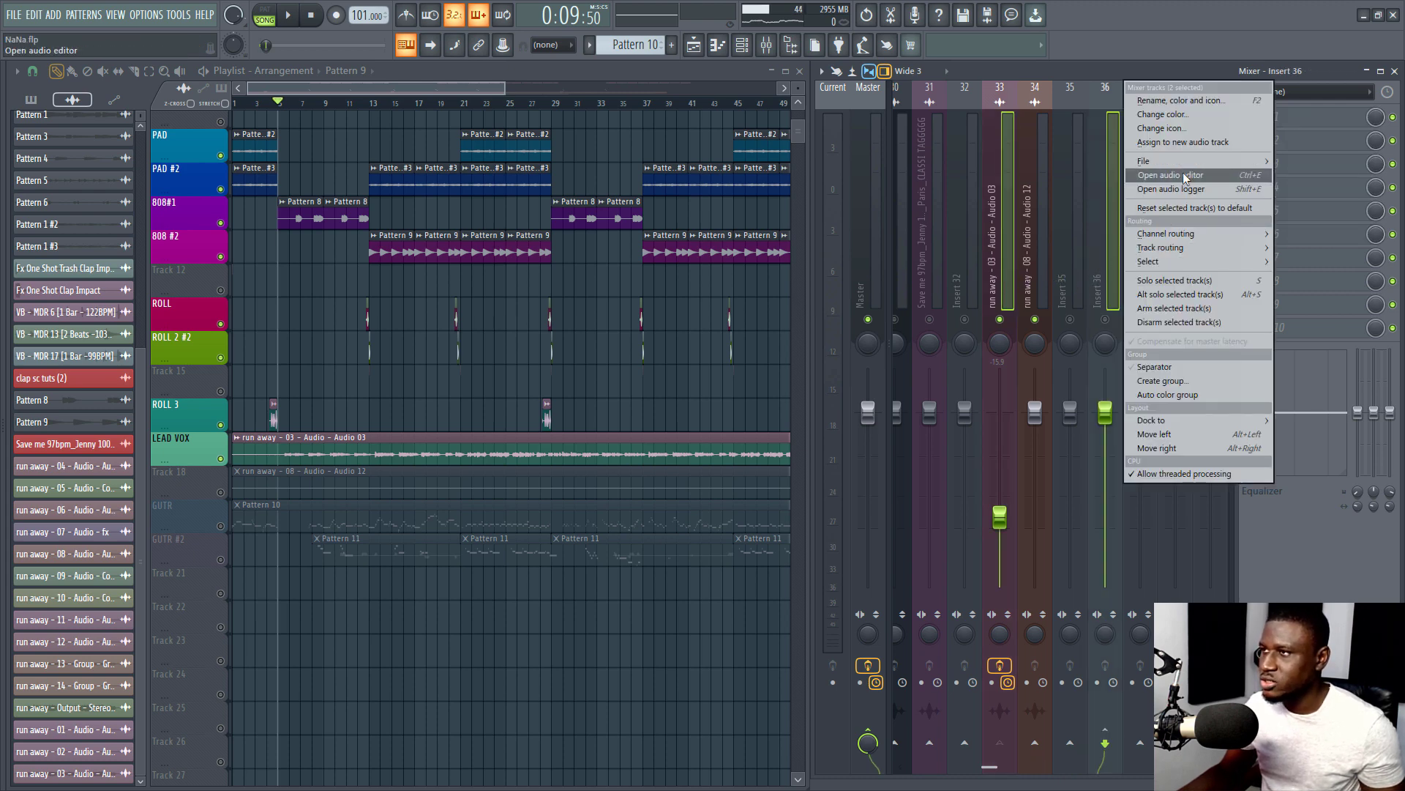
mouse_move(1178, 263)
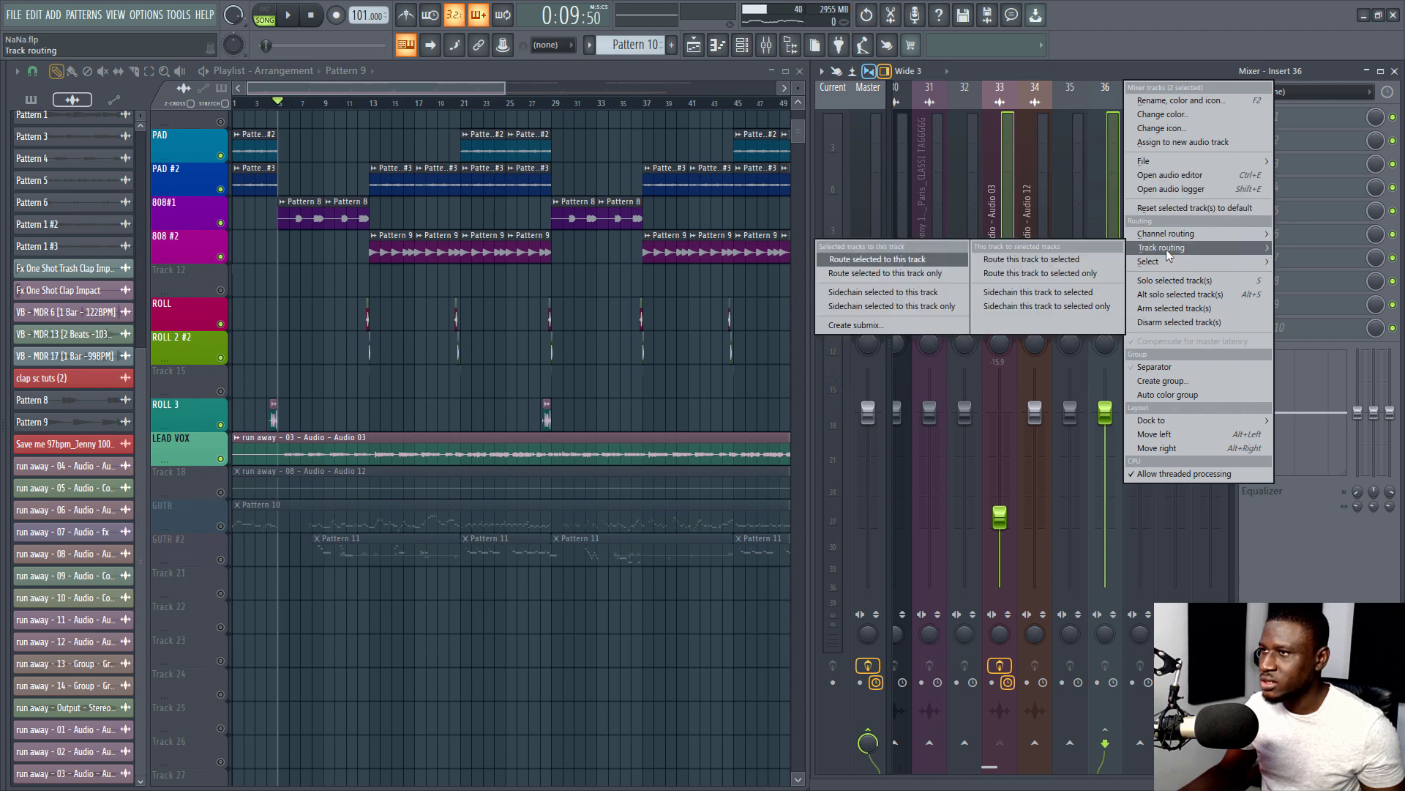
left_click(885, 291)
left_click(1128, 306)
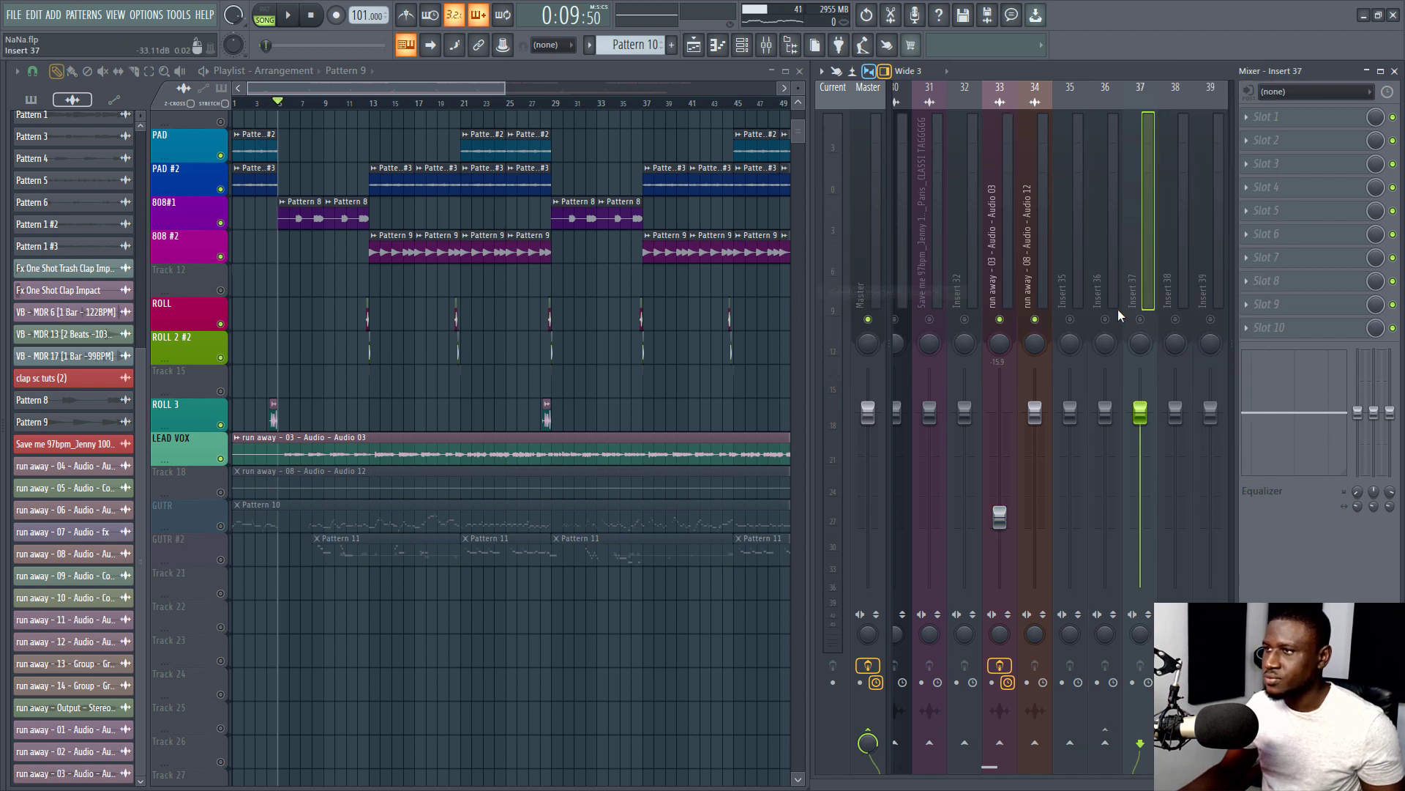
left_click(1100, 275)
key("space")
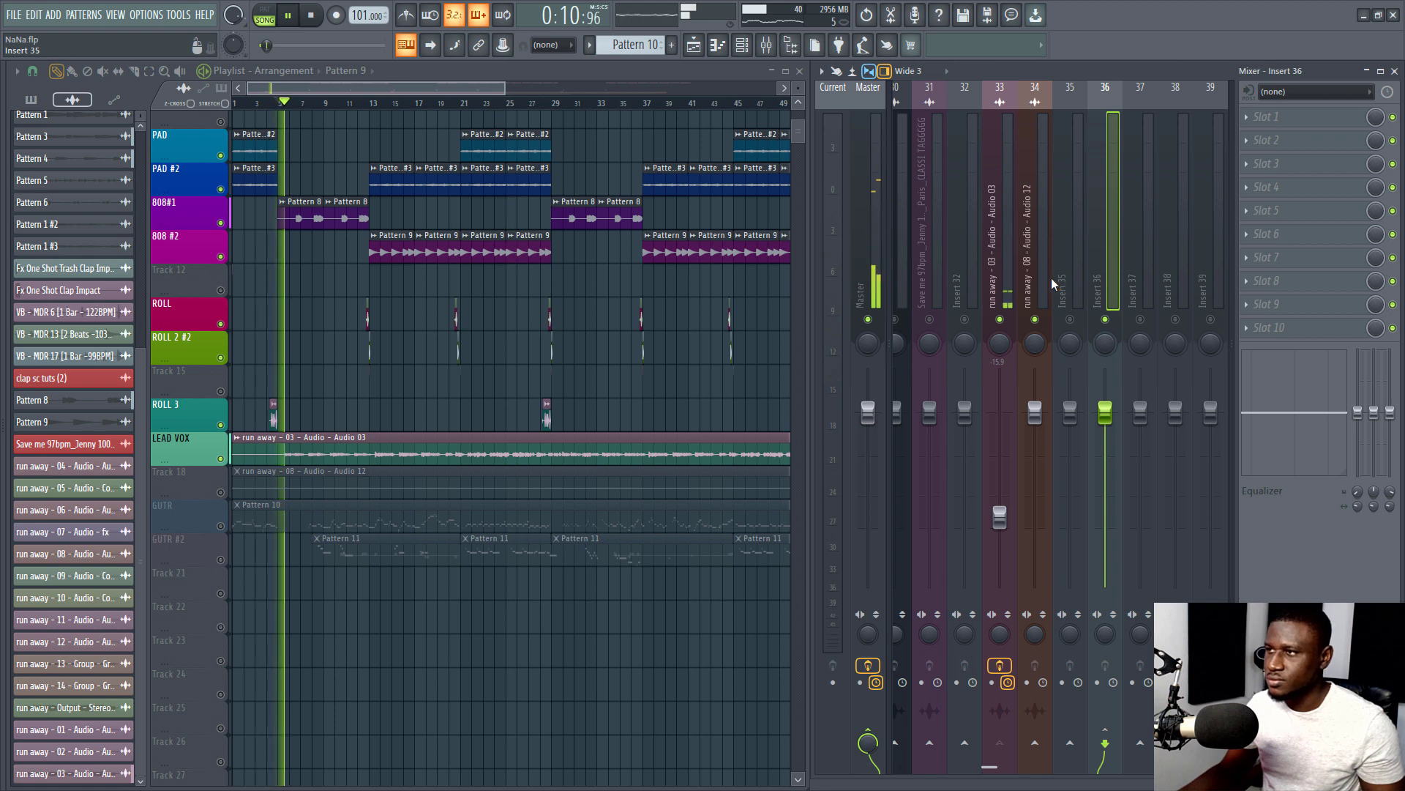
Reset the send level from the lead vocal's mixer track, run away - 03 - Audio 03, to Insert 36
left_click(1000, 256)
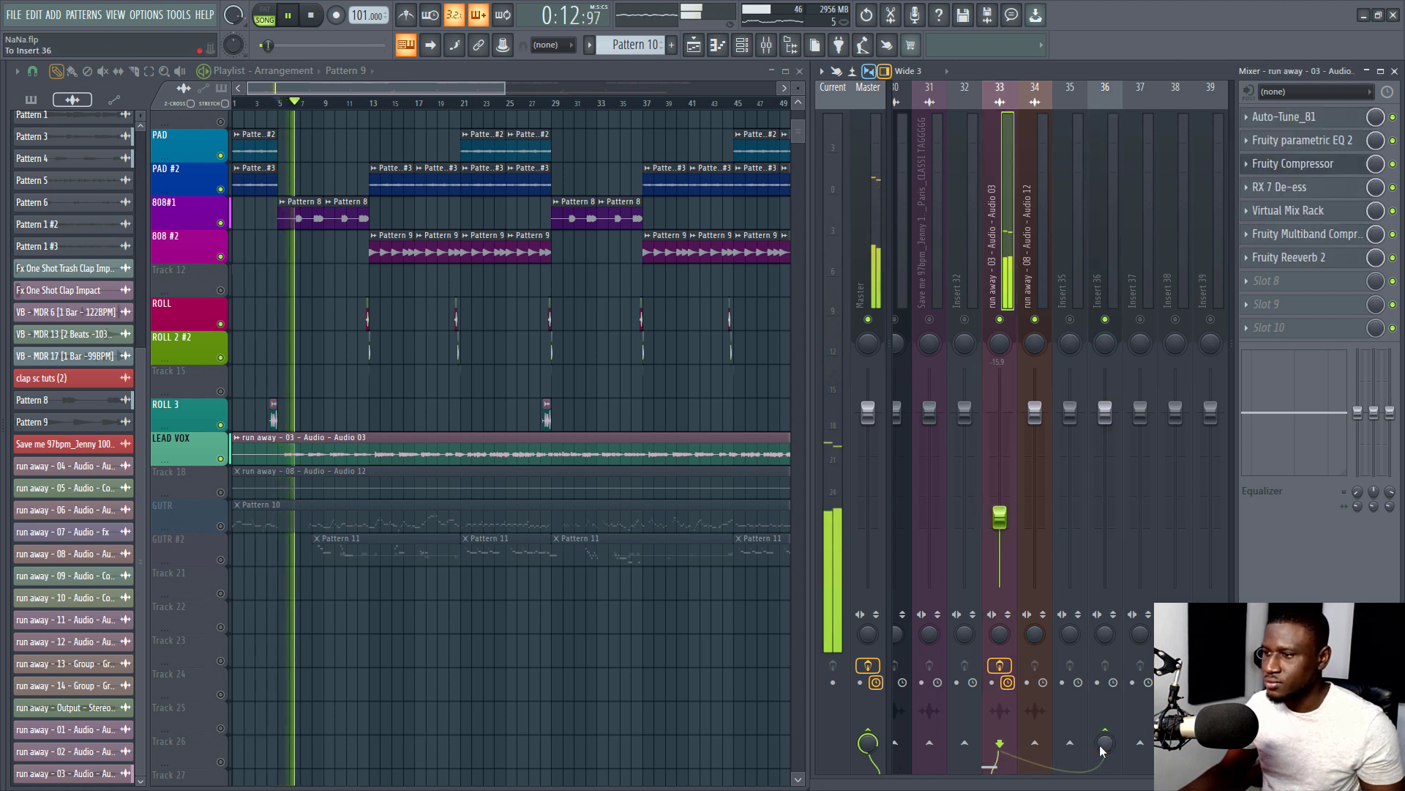
right_click(1102, 746)
left_click(1135, 575)
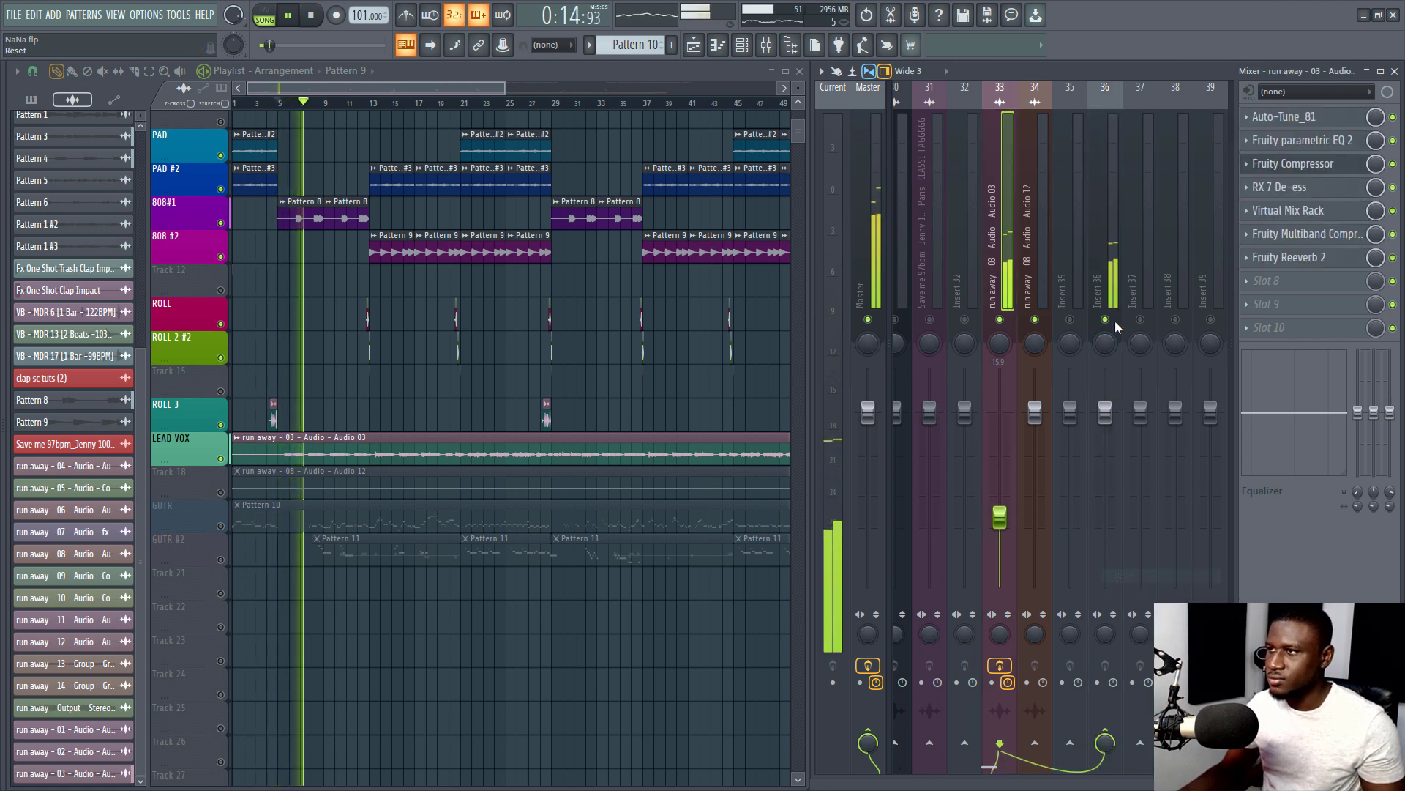
Load Fruity Limiter on Insert 36 in compressor mode with run away - 03 - Audio 03 as its sidechain input
left_click(1115, 278)
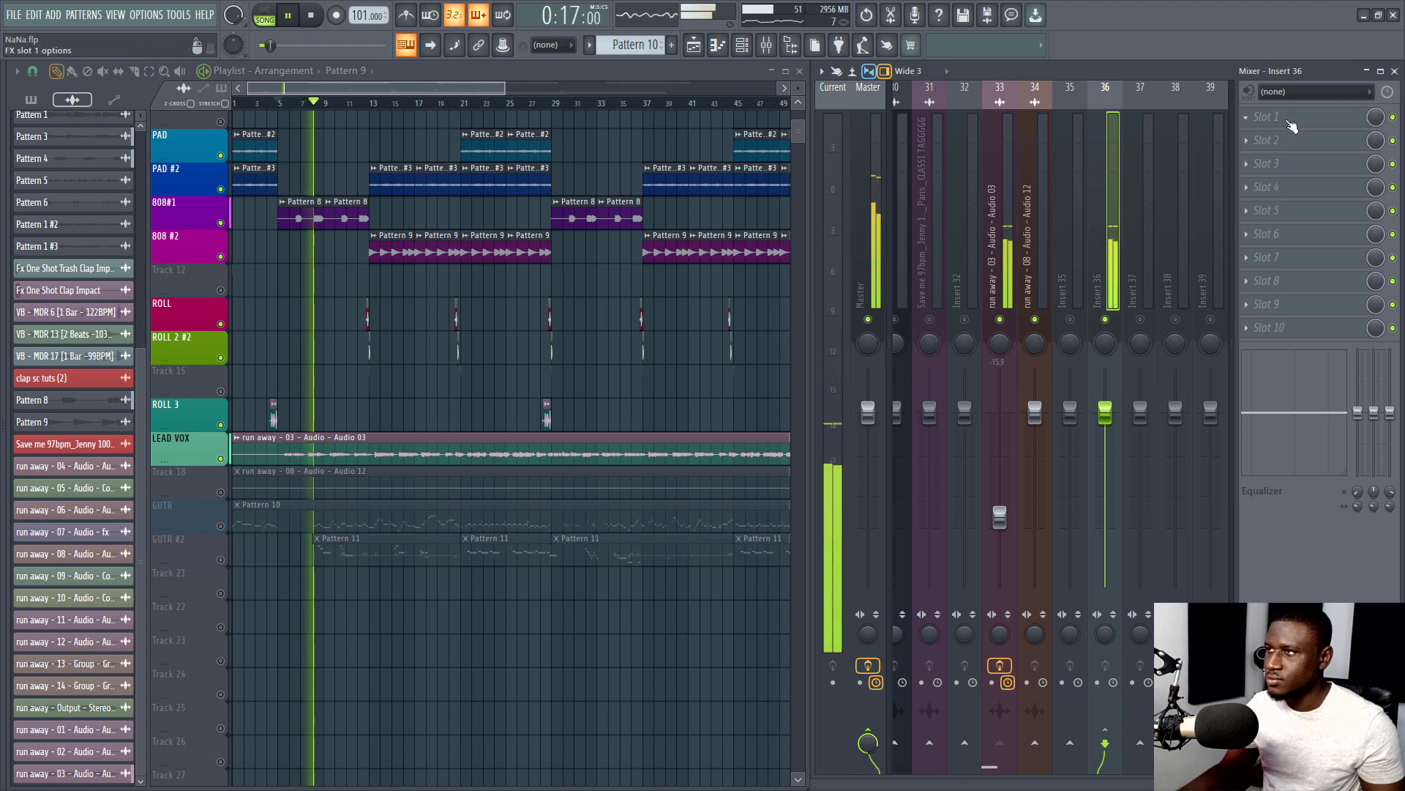
left_click(1290, 123)
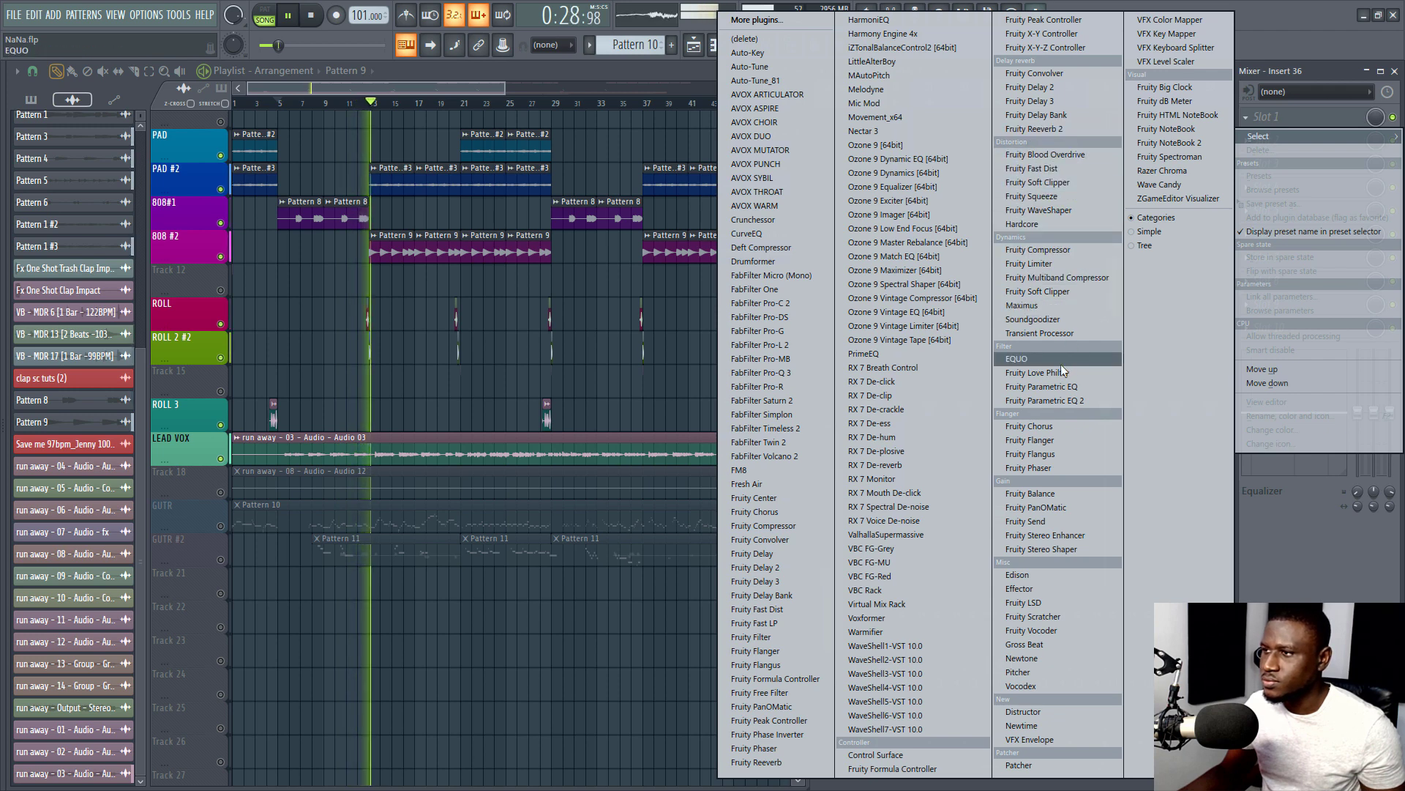
left_click(1028, 263)
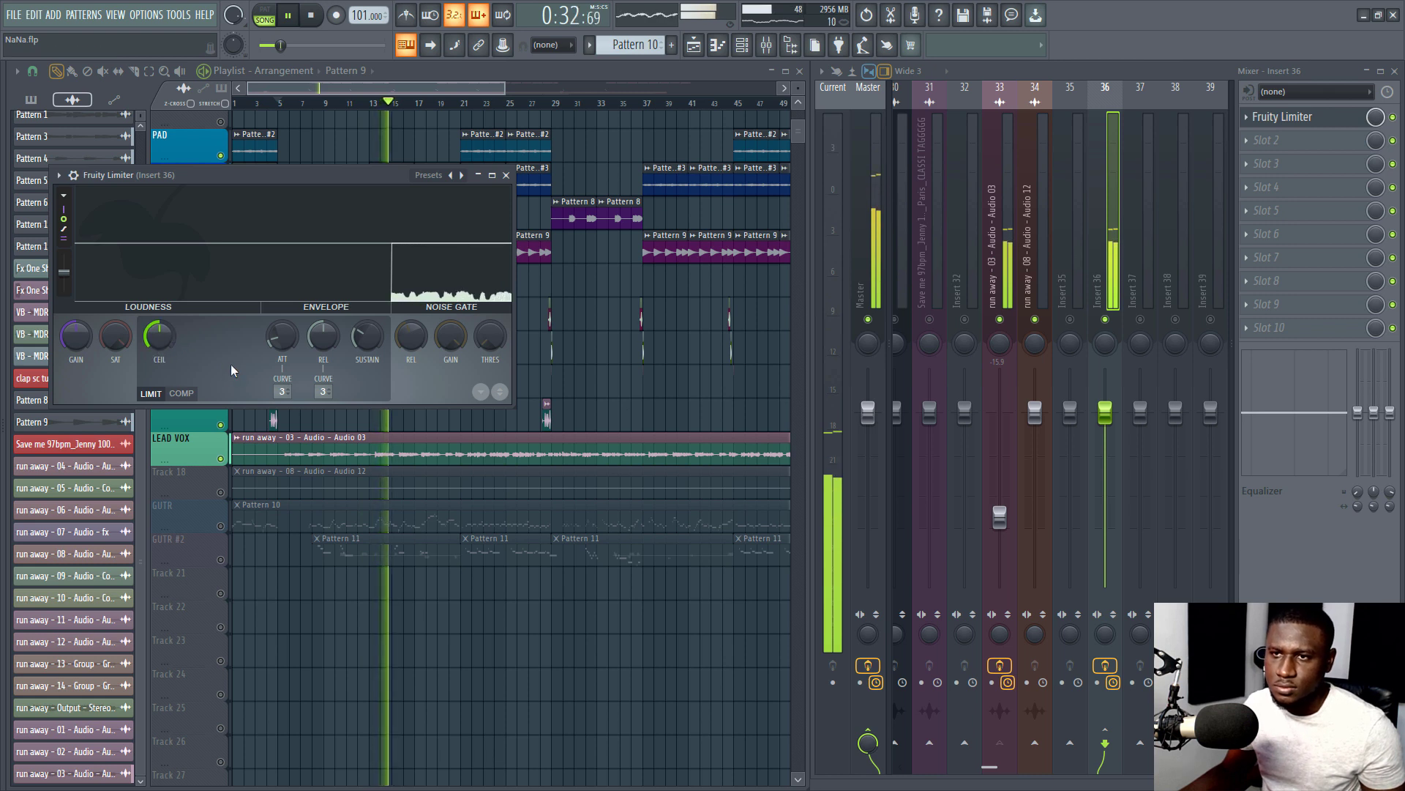
left_click(182, 393)
left_click(323, 392)
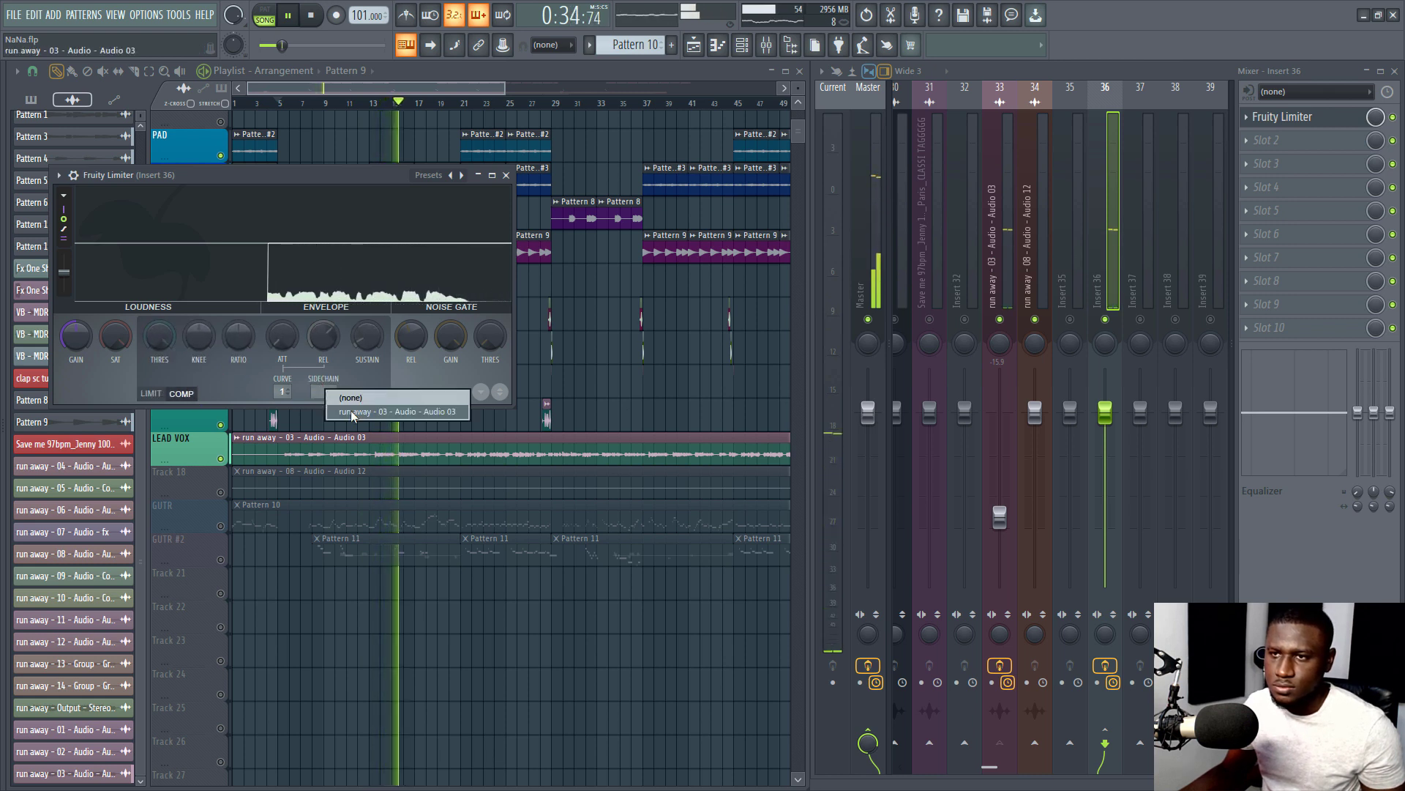
left_click(351, 410)
Lower the threshold and raise the ratio in Fruity Limiter against the playing song, and stop playback
left_click_drag(157, 341, 156, 396)
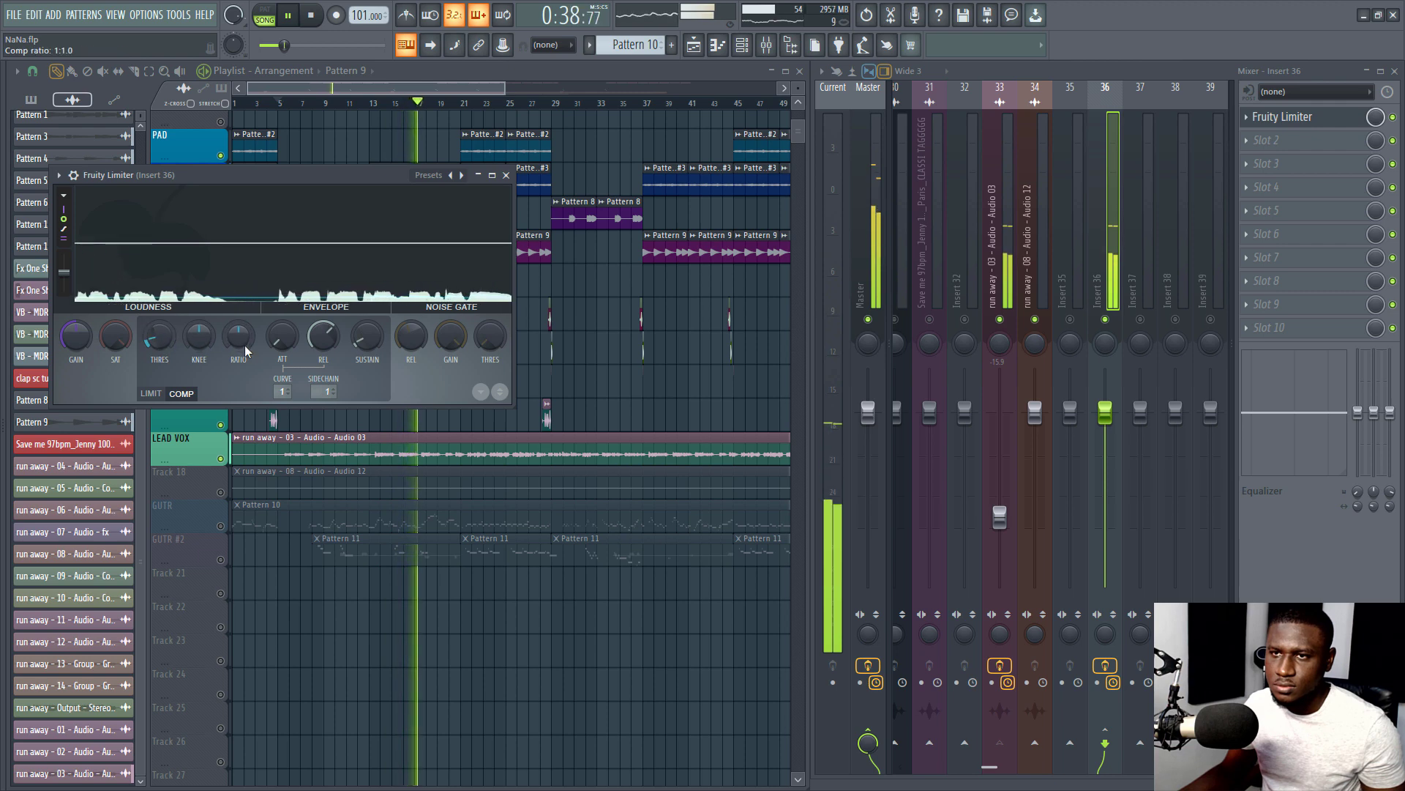
left_click_drag(238, 337, 238, 315)
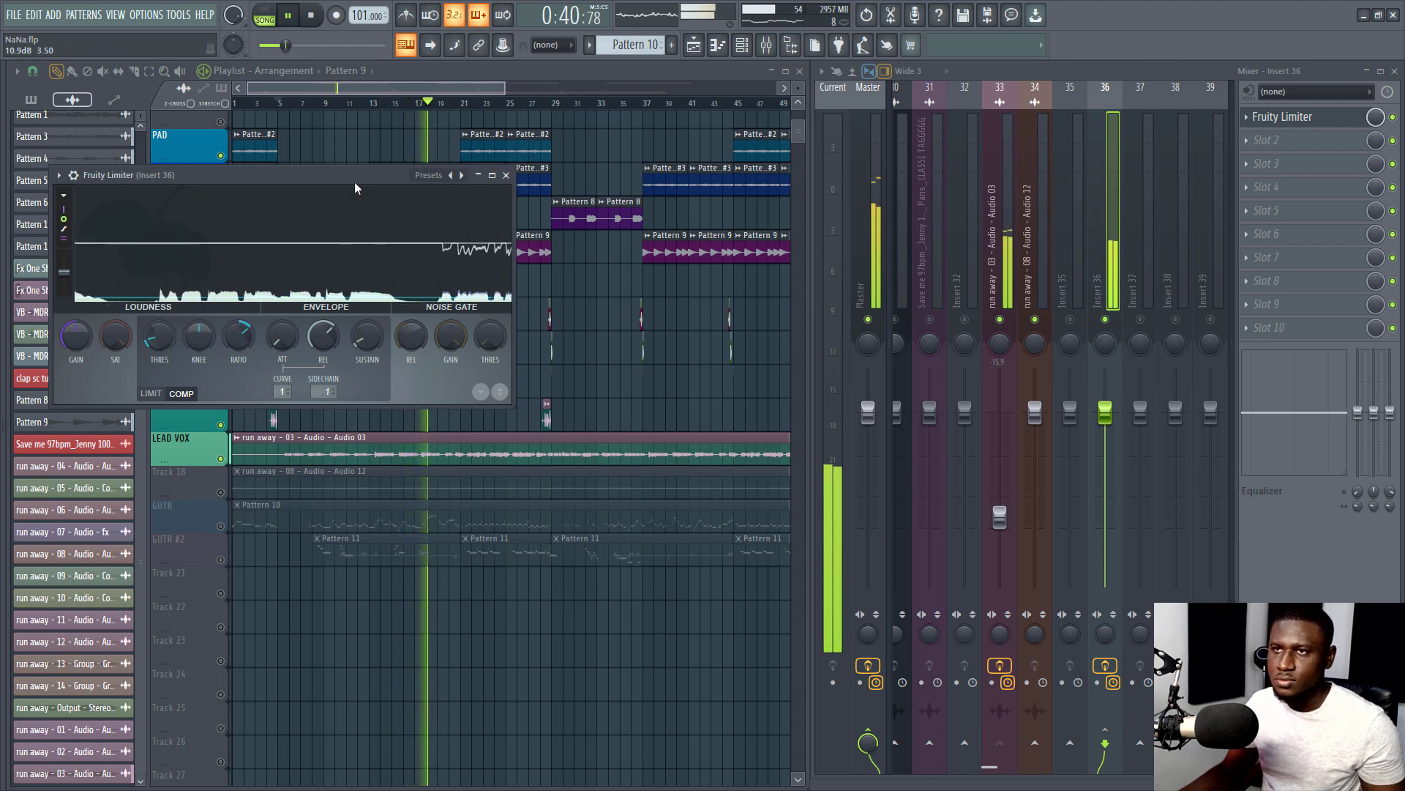
left_click_drag(355, 182, 689, 258)
key("space")
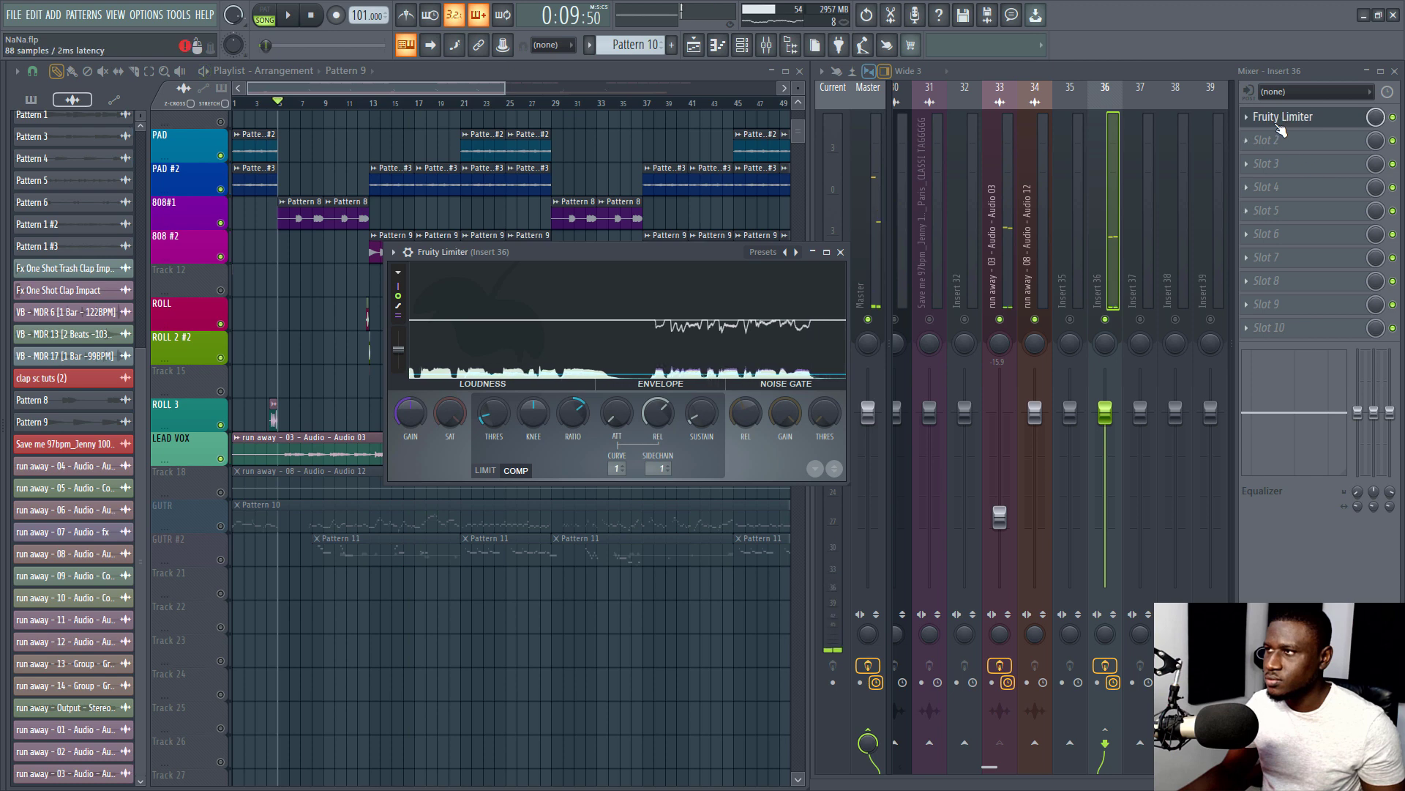
Add Fruity Delay 2 to Insert 36 ahead of Fruity Limiter and audition the vocal delay from the start marker
left_click(1259, 118)
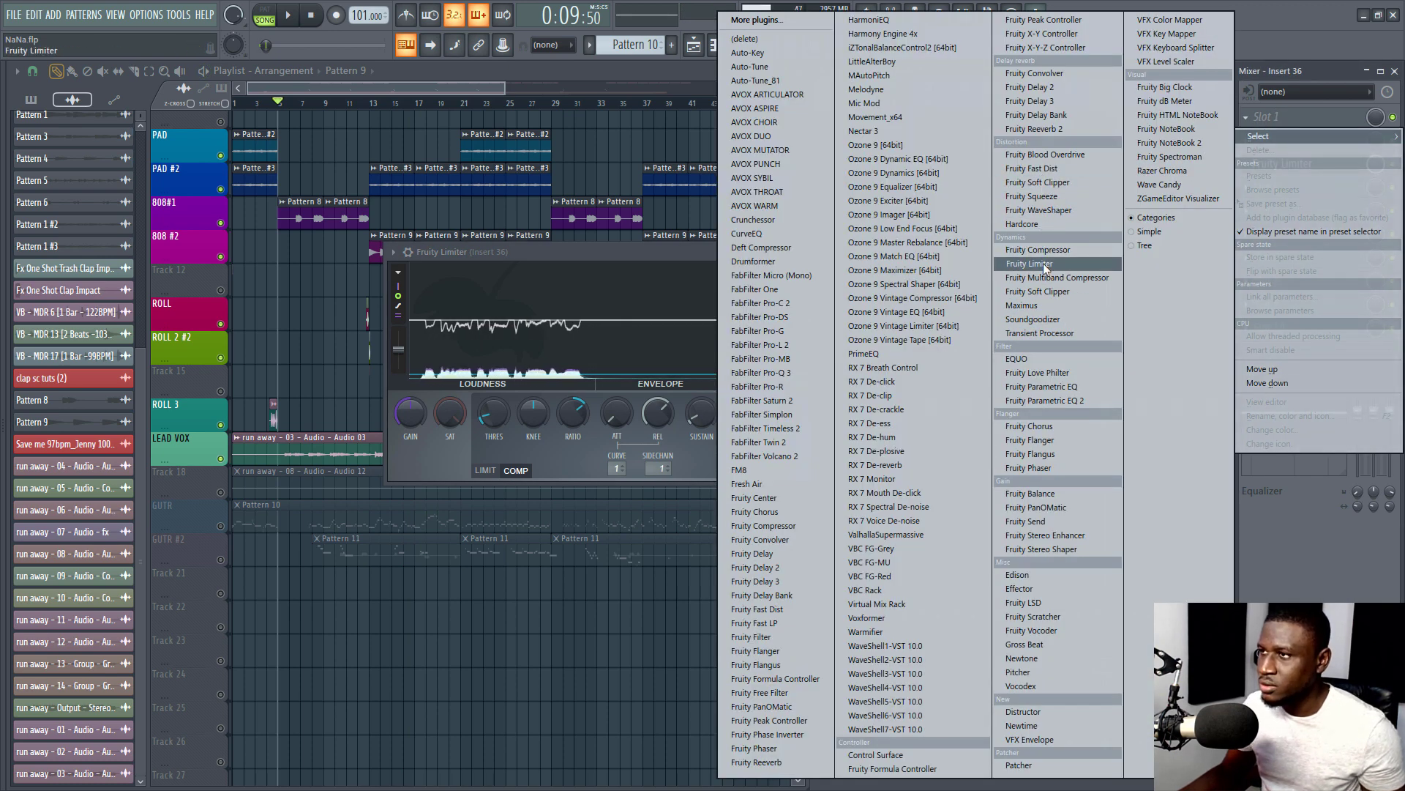
left_click(1032, 87)
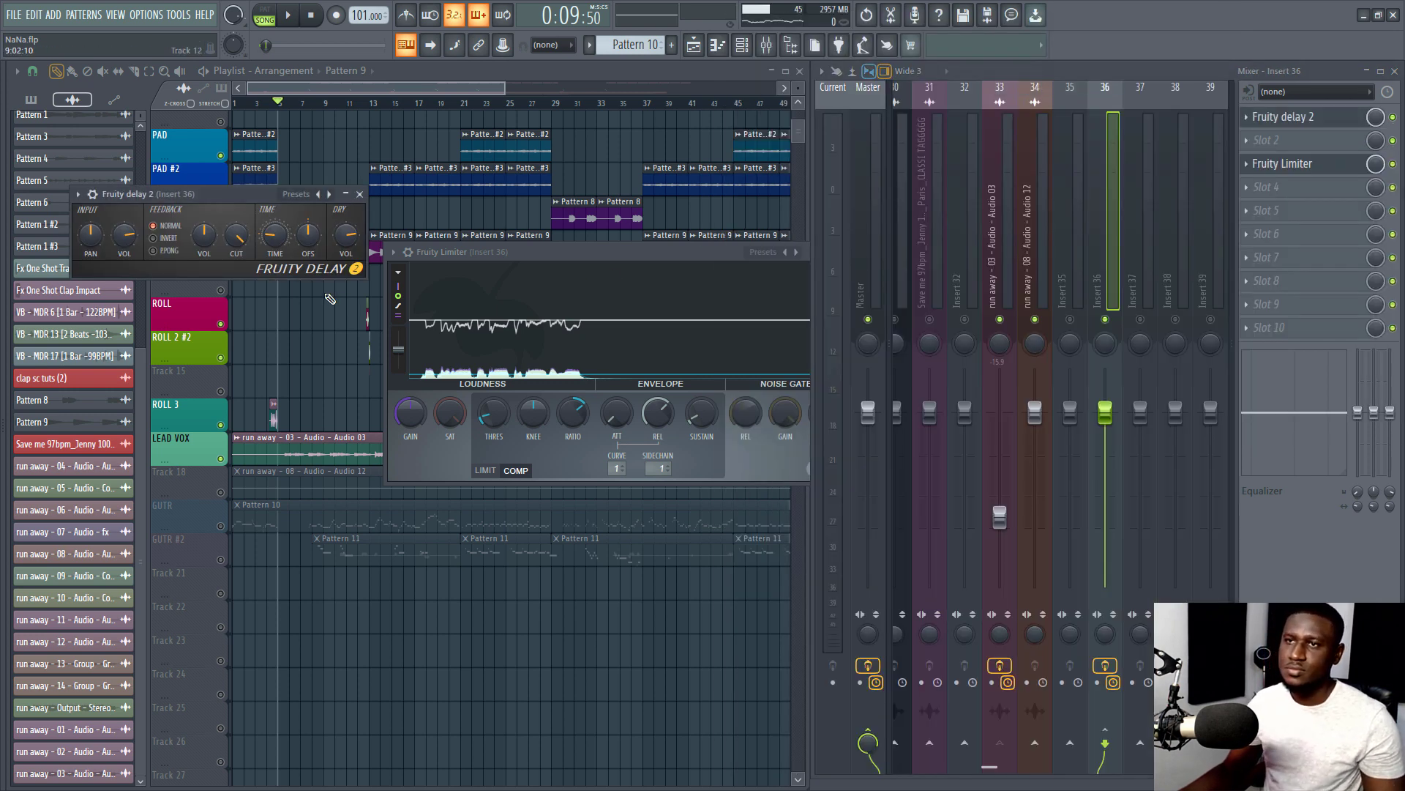
left_click_drag(235, 201, 543, 333)
key("space")
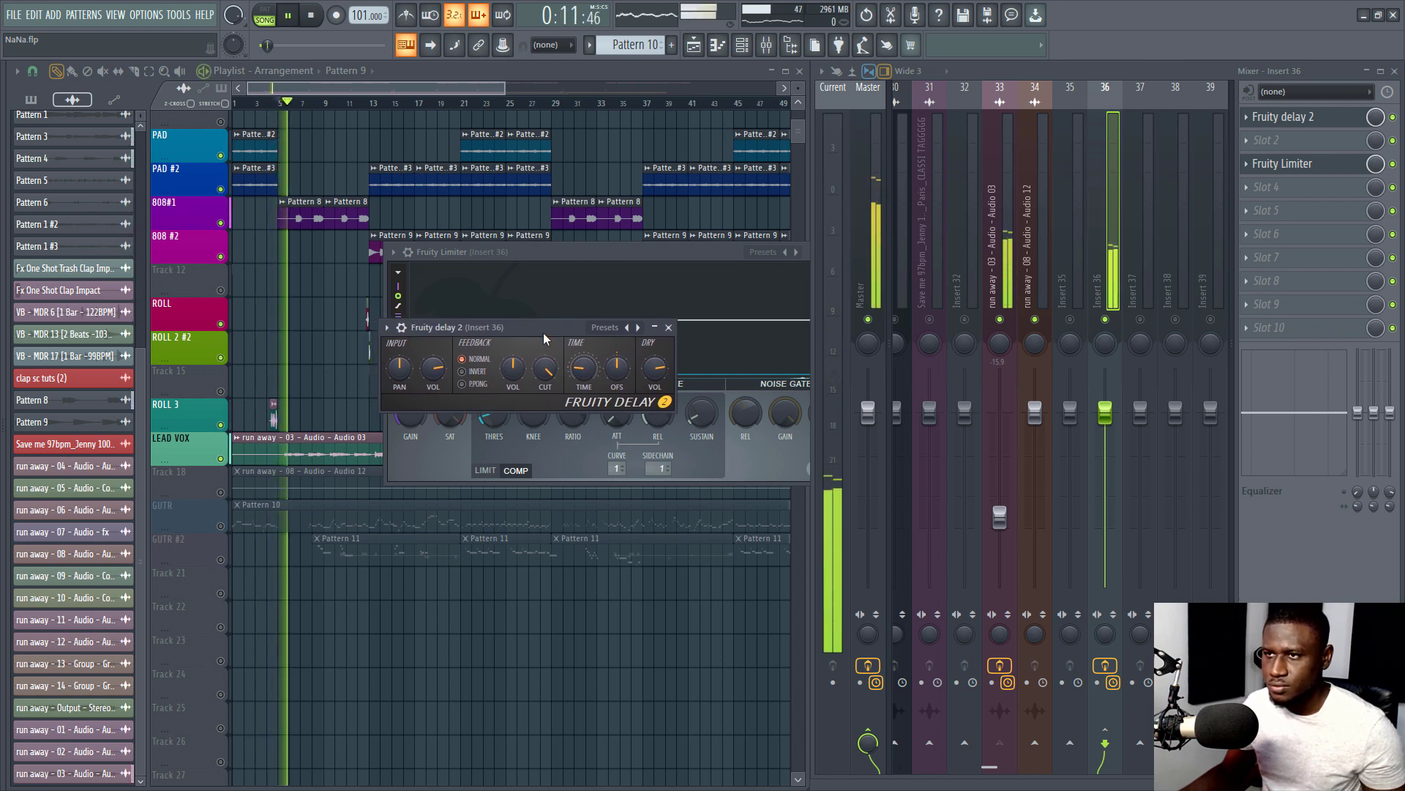
key("space")
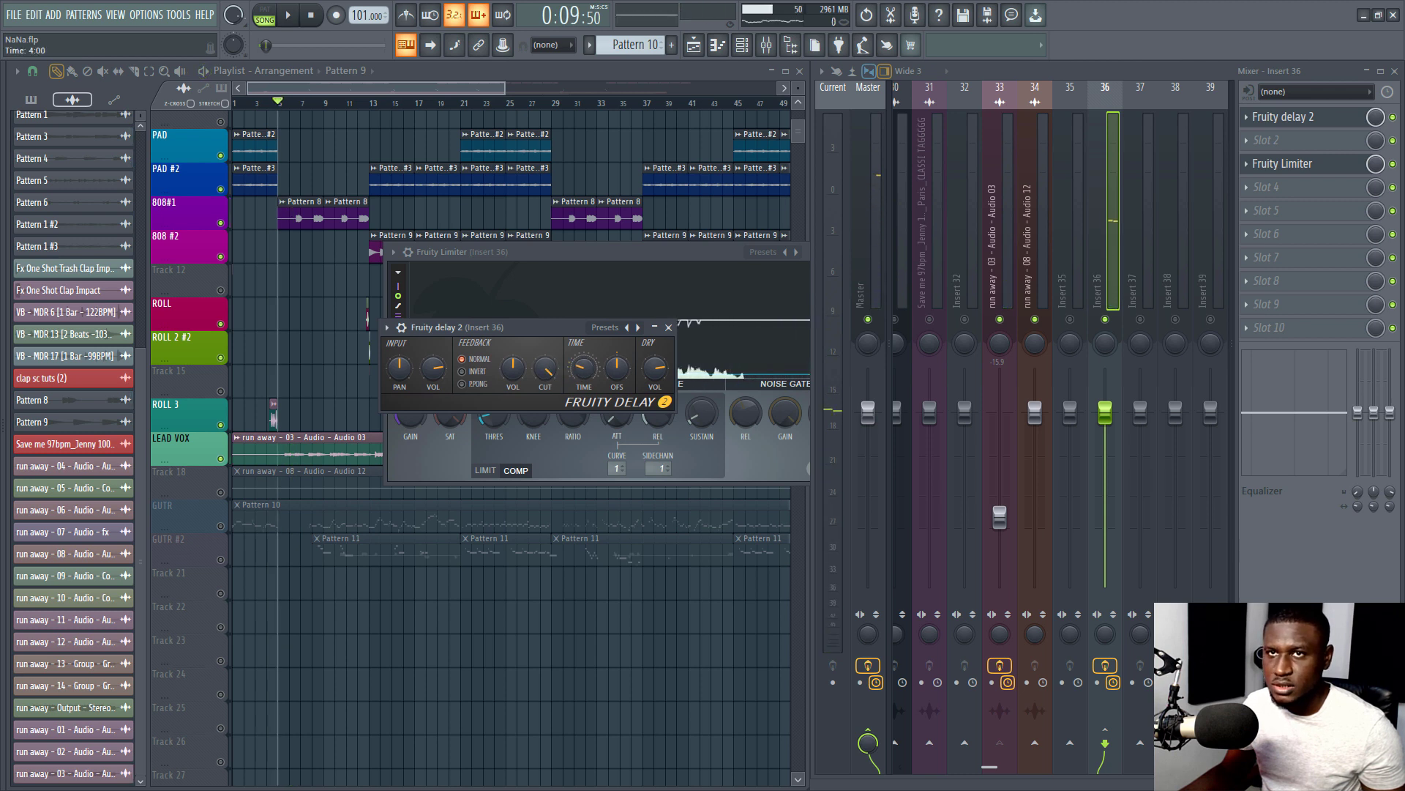
key("space")
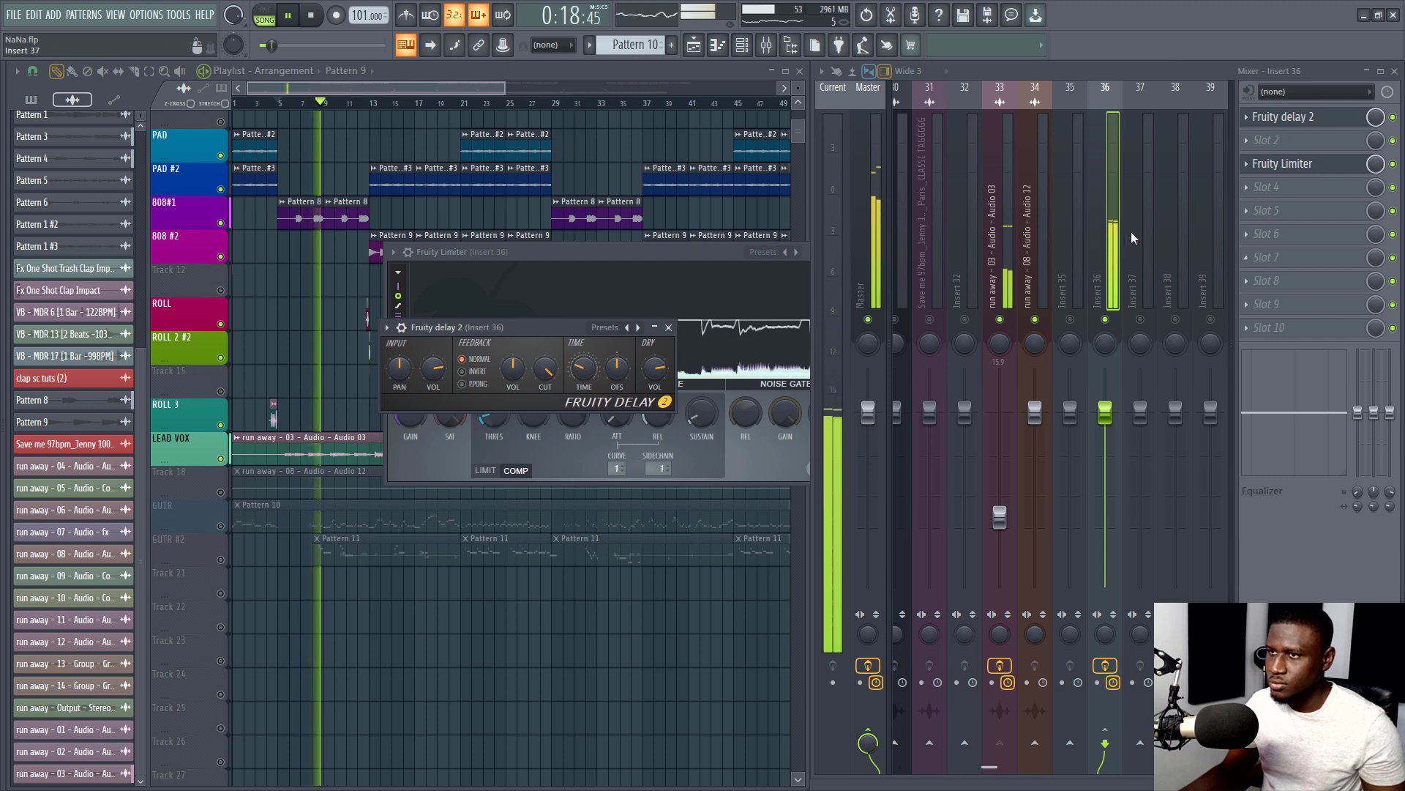
Check Fruity Limiter's response, and reduce Fruity Delay 2's input volume to 50% along with its feedback volume during playback
left_click(1300, 167)
left_click(1300, 167)
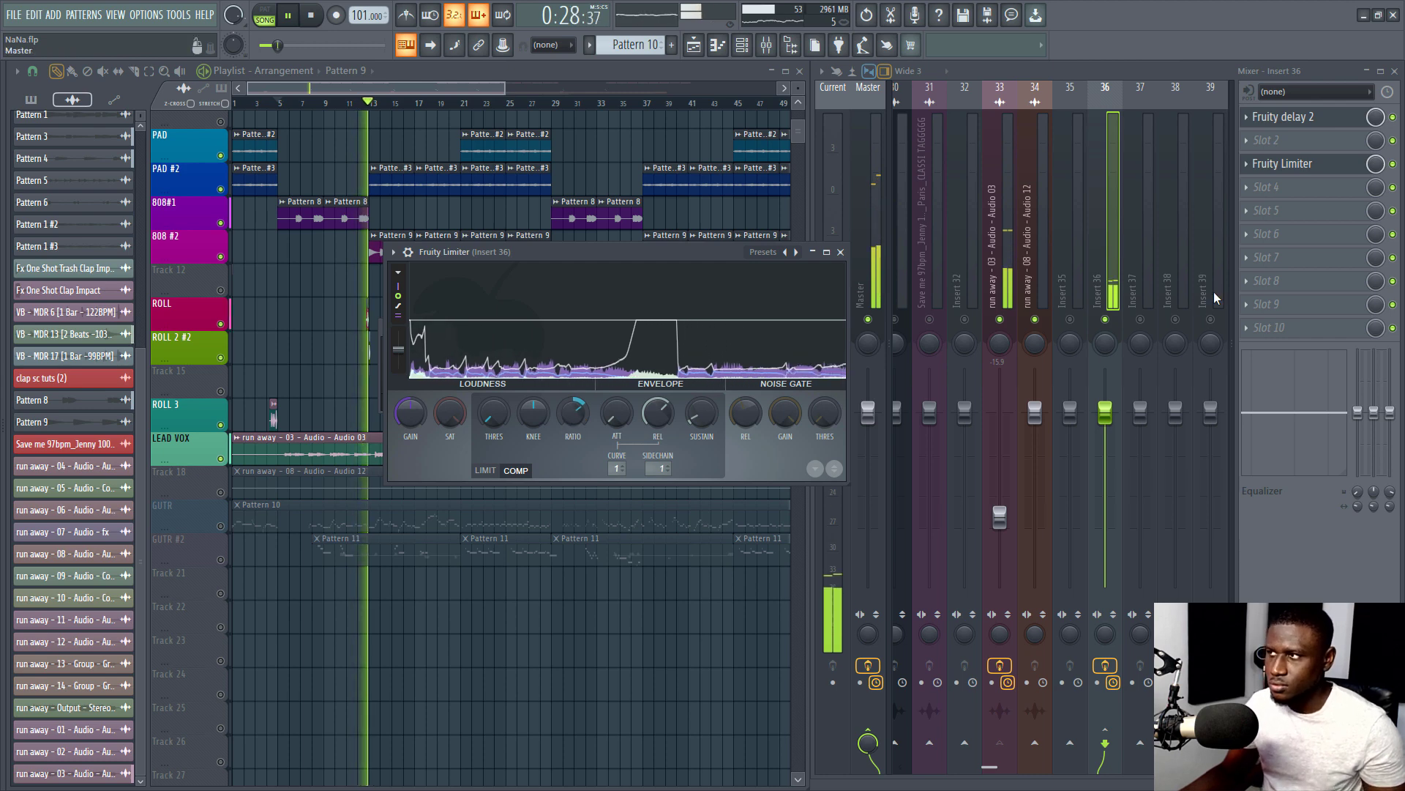
left_click(1299, 166)
left_click(1298, 119)
left_click(1298, 119)
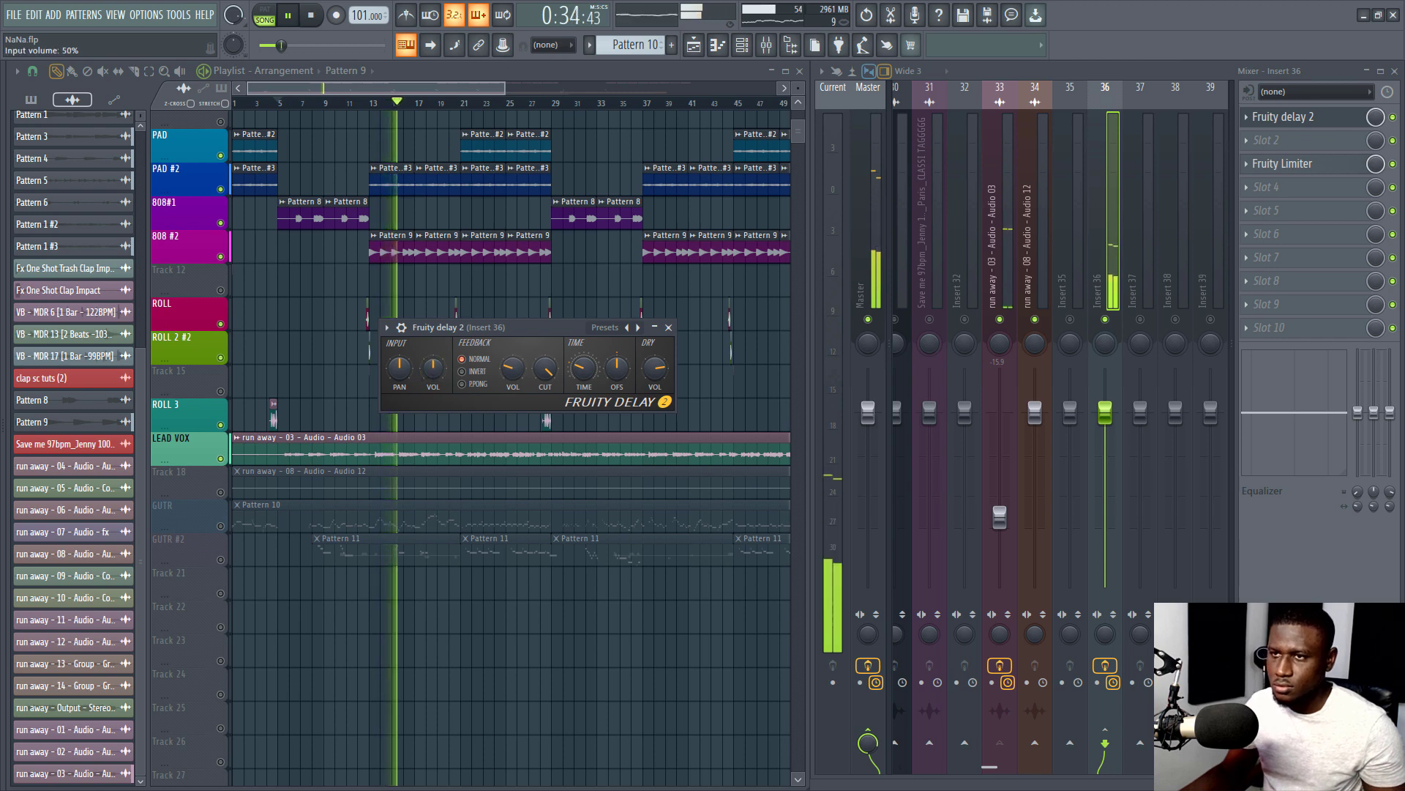
Reduce the compression ratio in Insert 36's Fruity Limiter while the song plays
left_click(1286, 169)
left_click(1286, 170)
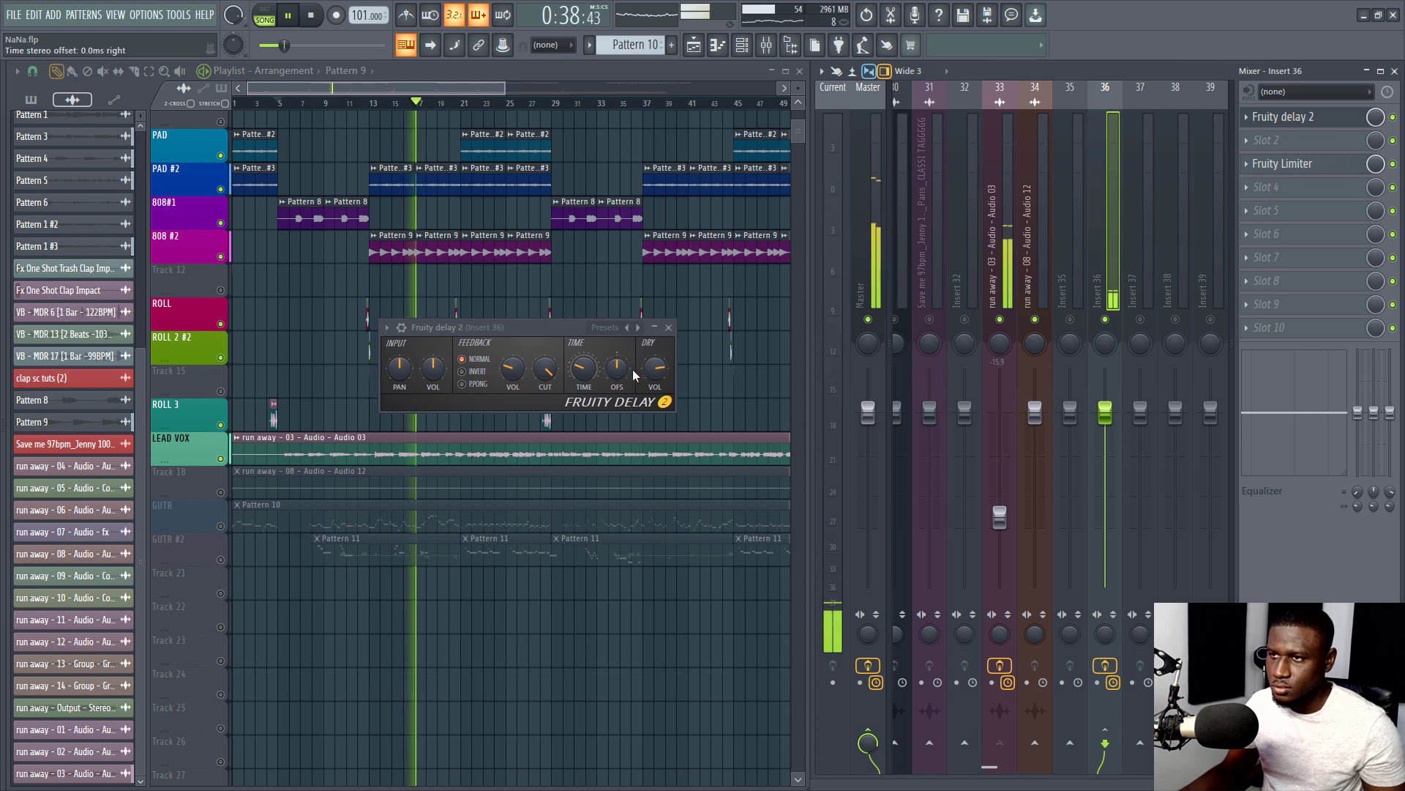
left_click(1297, 168)
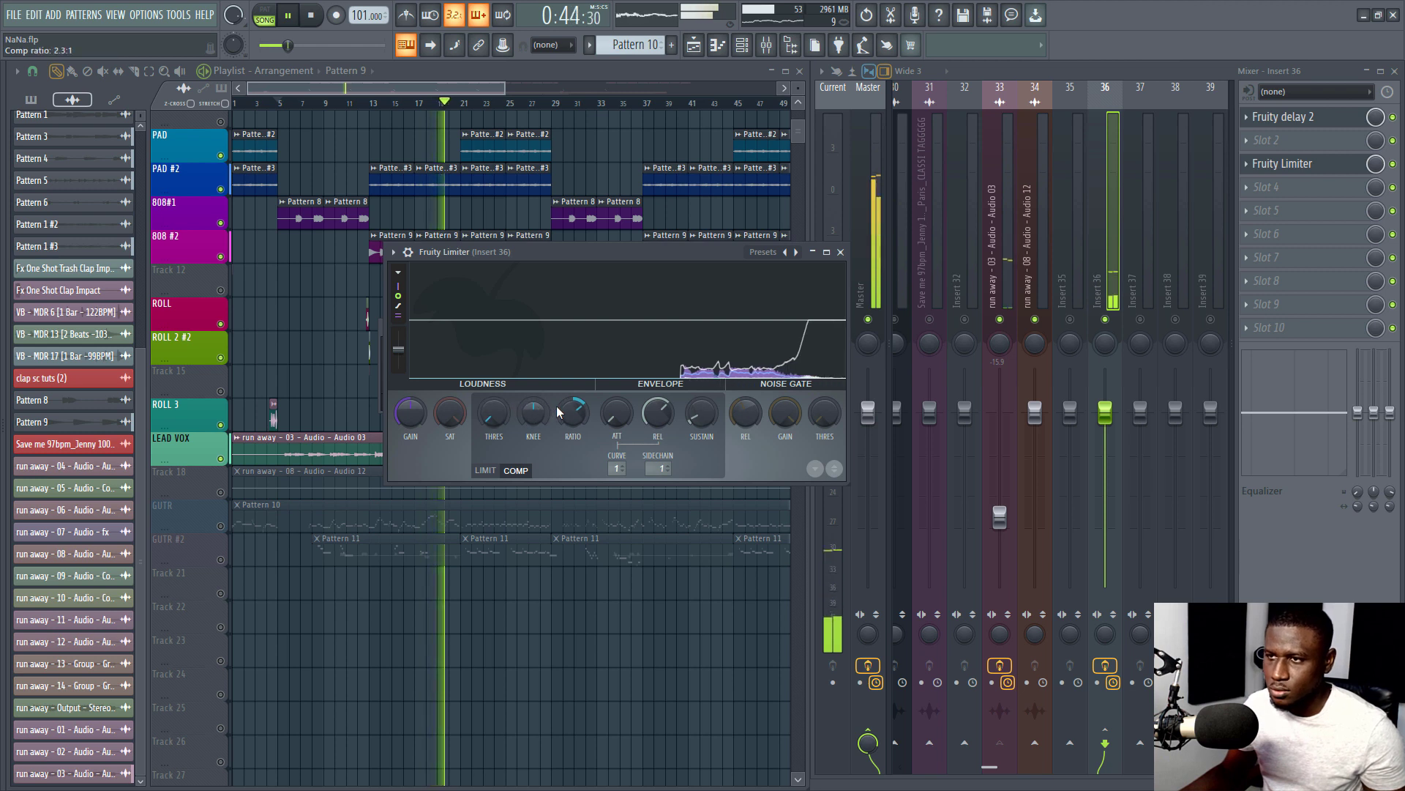
left_click_drag(558, 412, 558, 468)
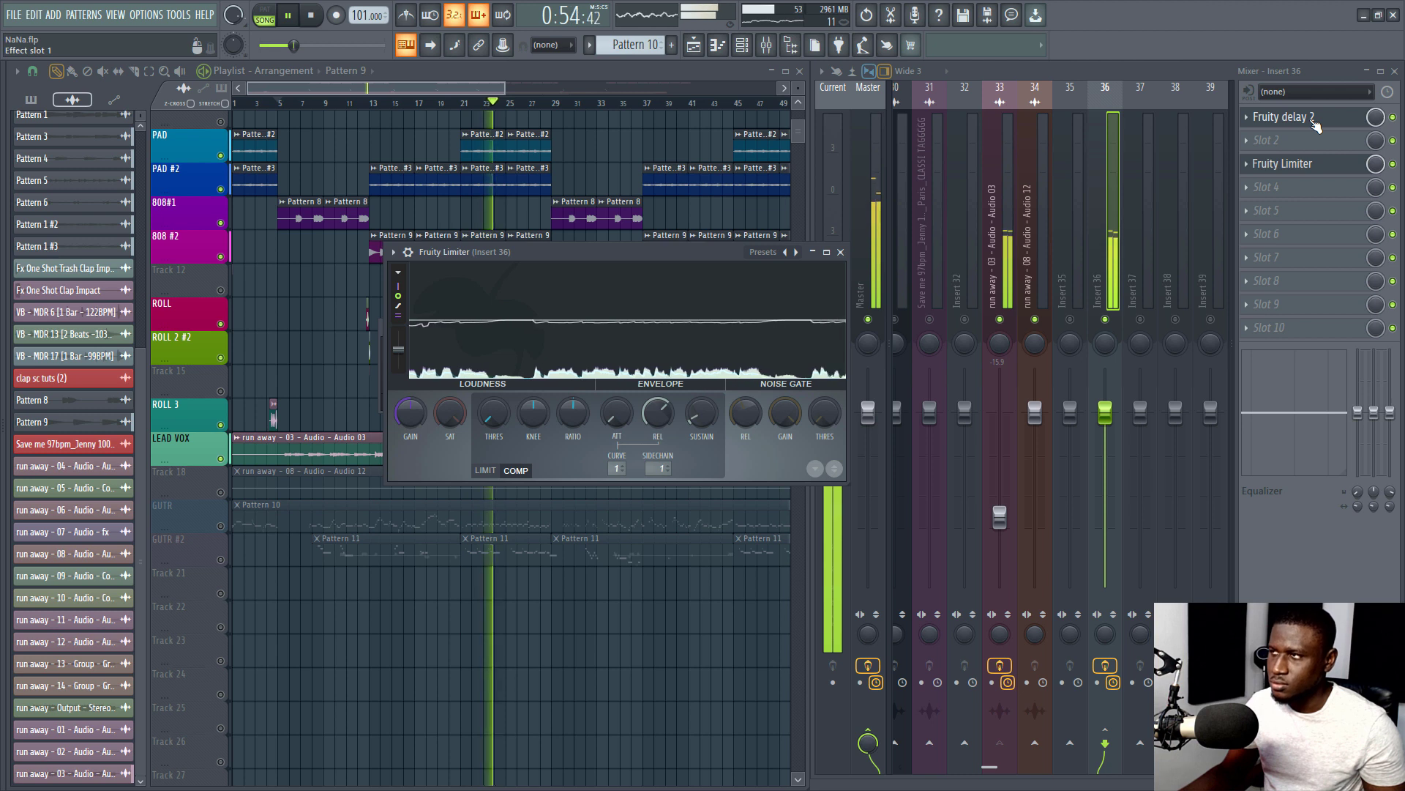
Replay the section with Fruity Delay 2 open and switch its feedback mode to ping pong
left_click(1288, 117)
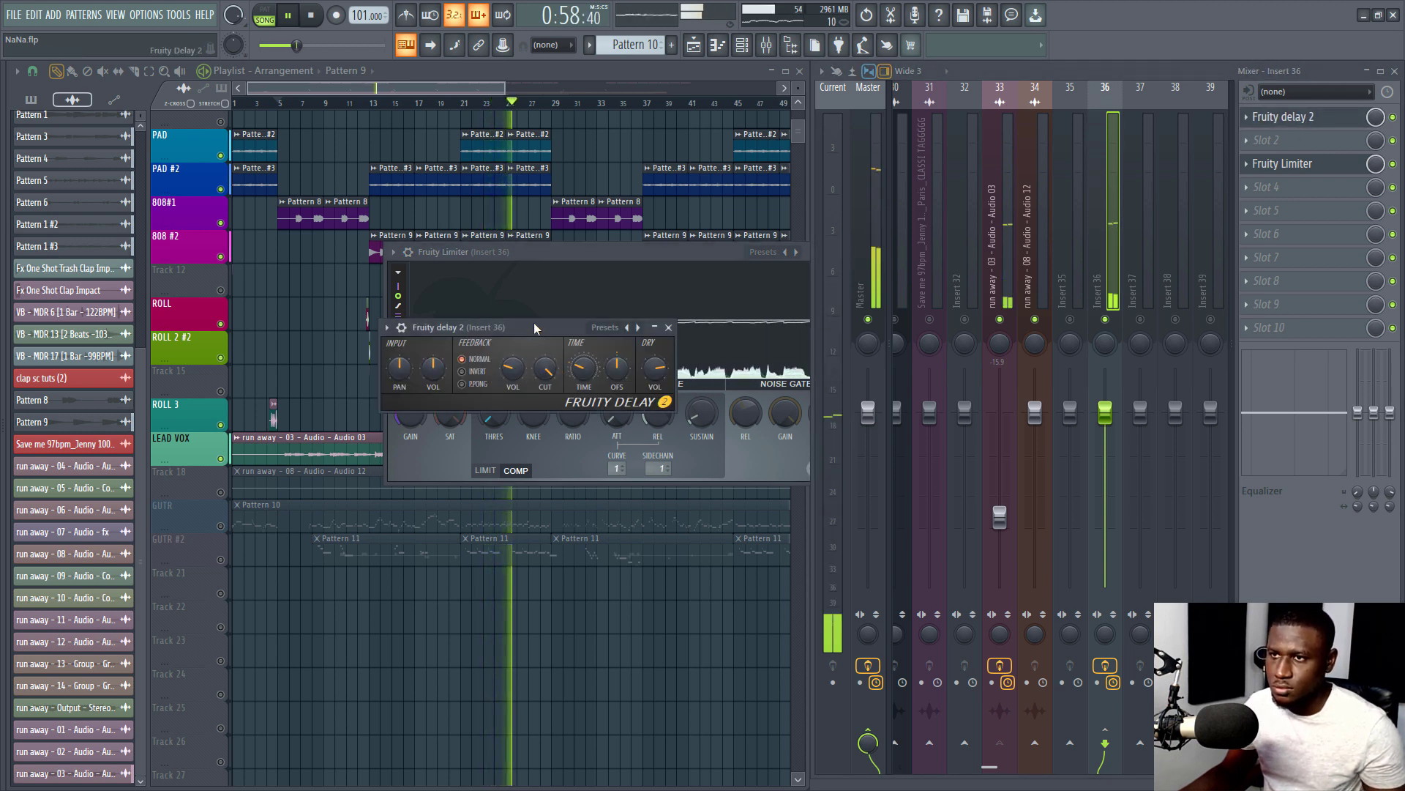
key("space")
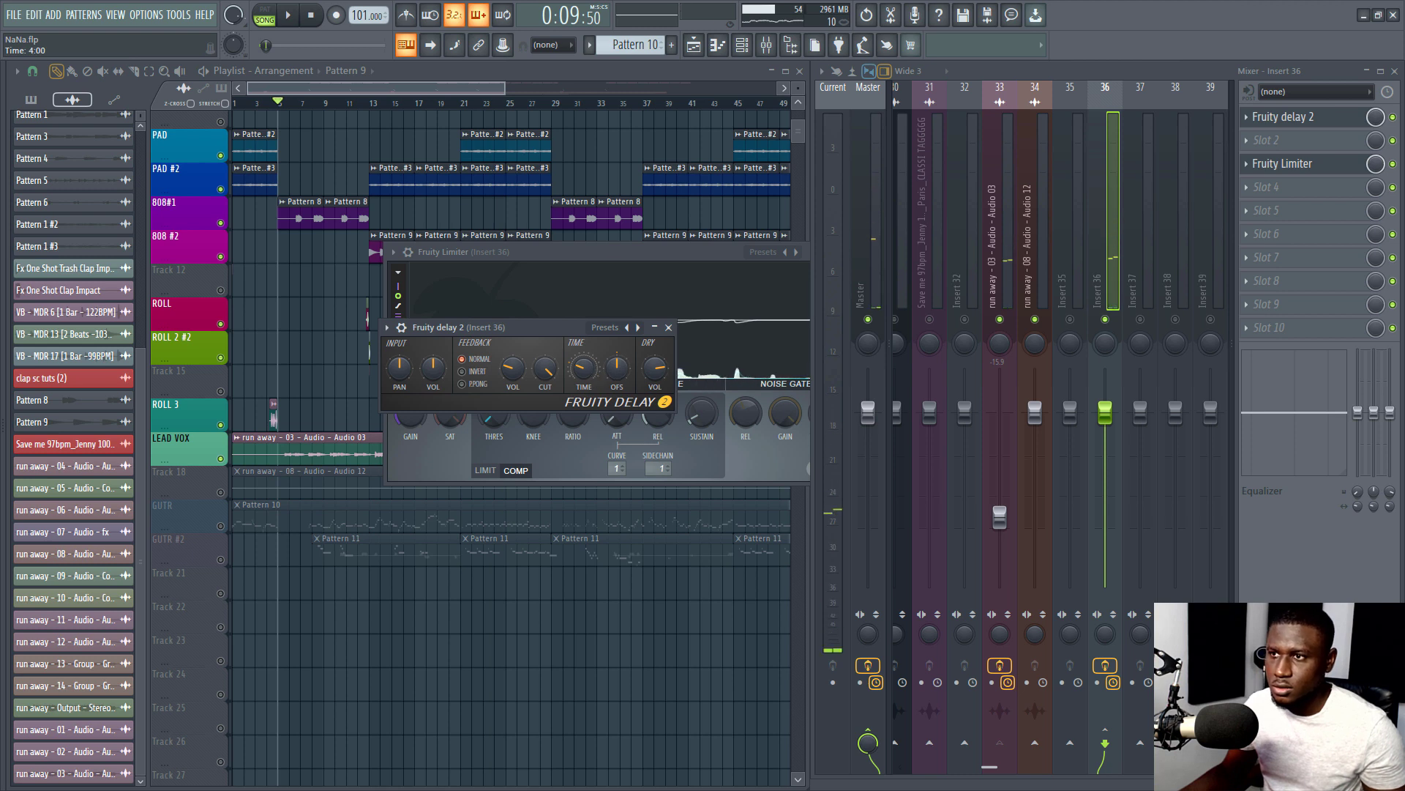
key("space")
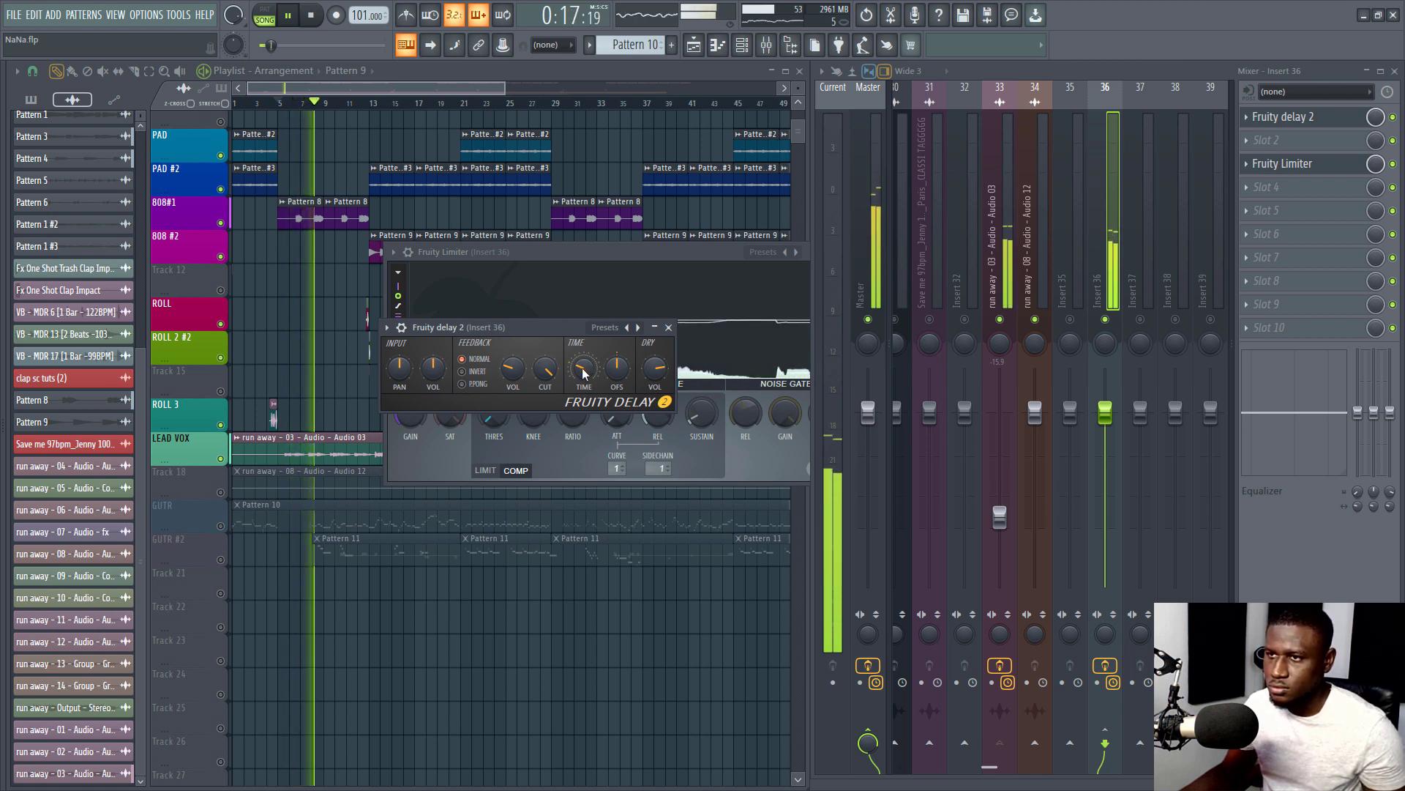
key("space")
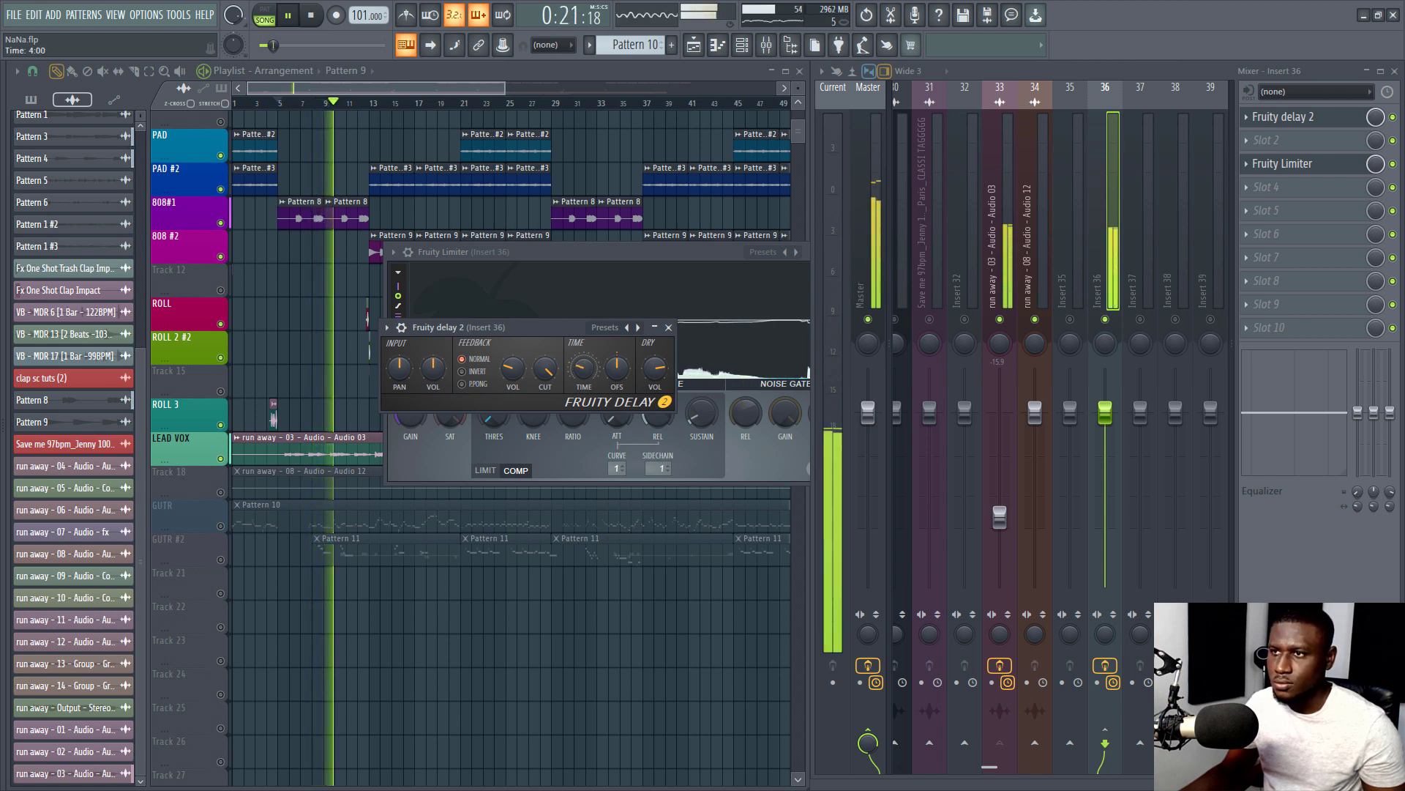
left_click(489, 385)
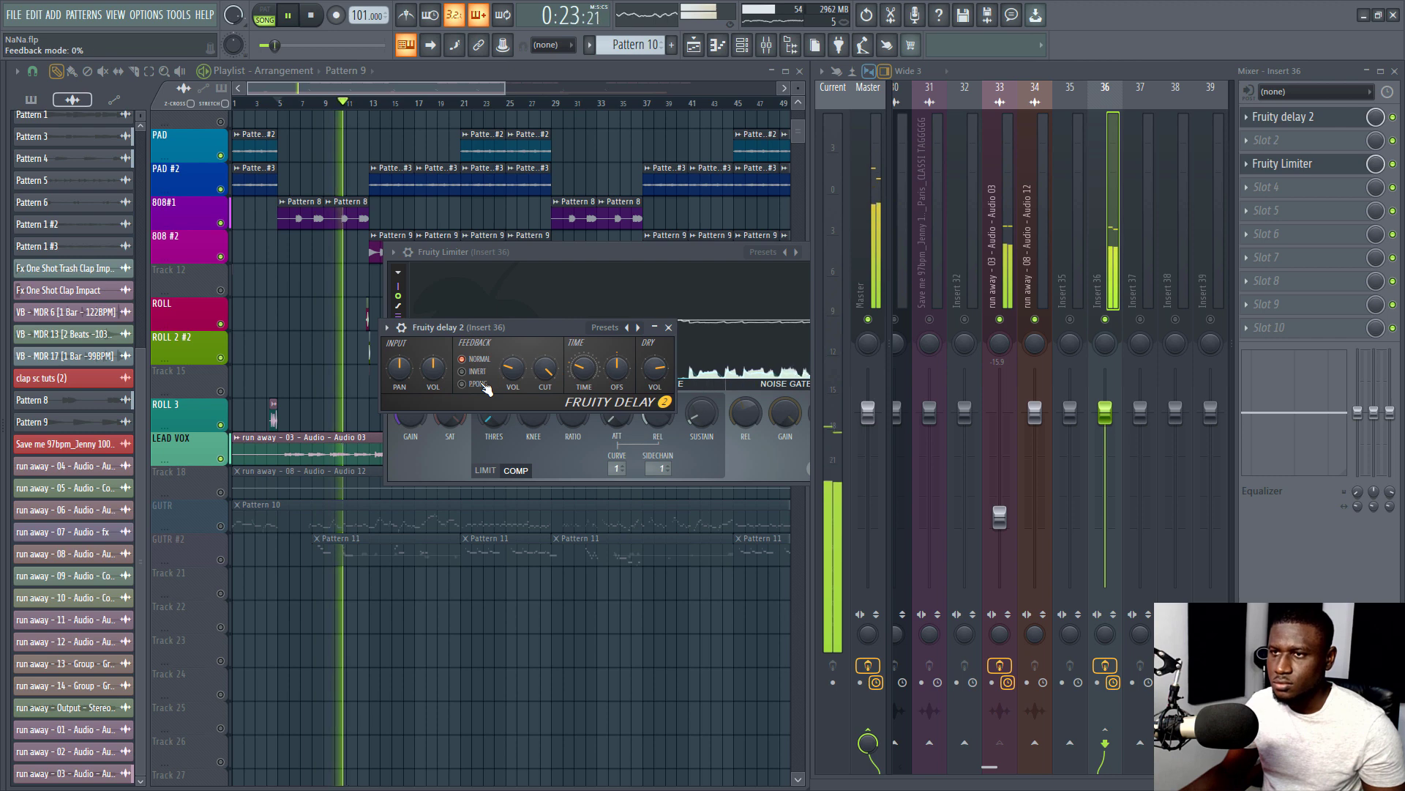
Check the compression in Fruity Limiter, lower Insert 36's mixer fader slightly, and stop playback
left_click(1302, 165)
left_click(1303, 164)
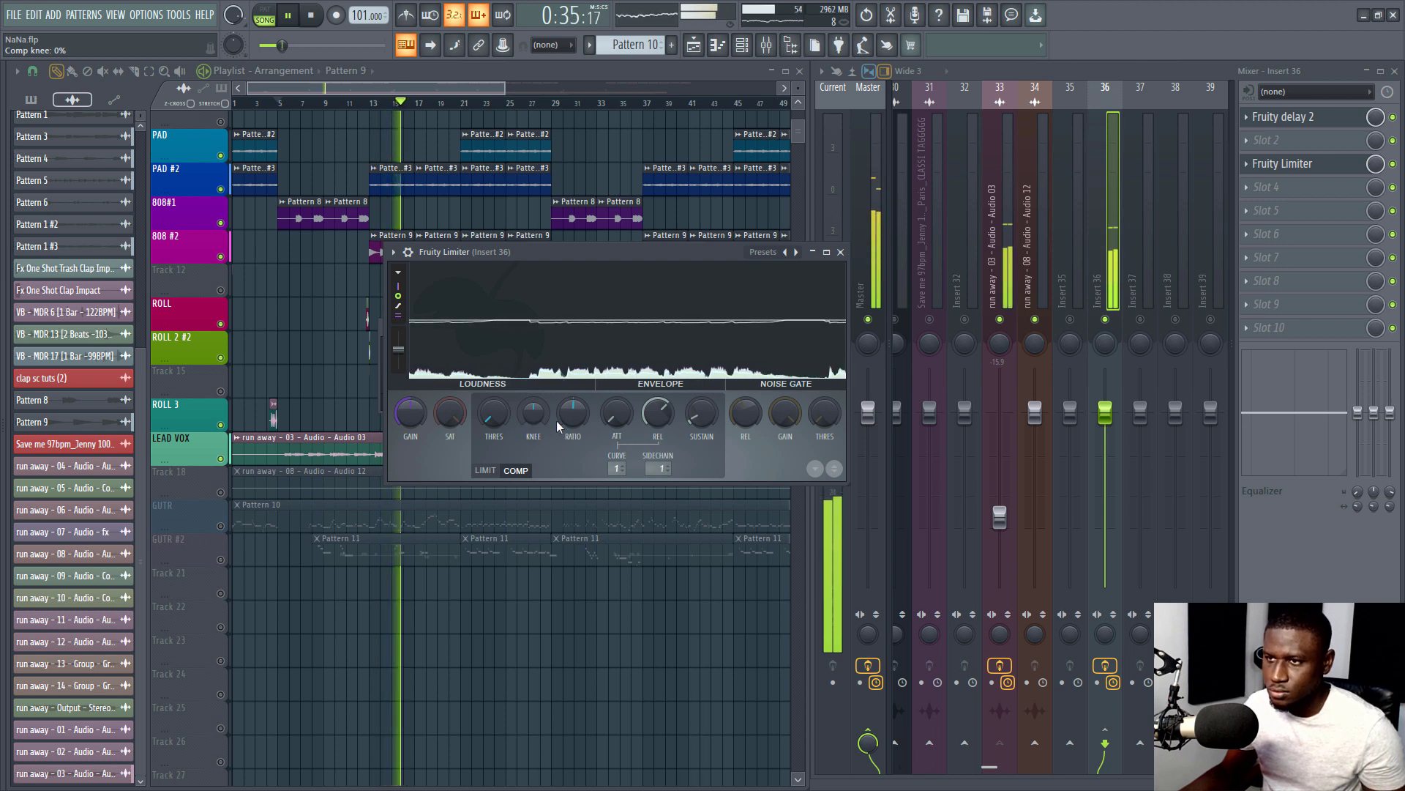
left_click_drag(1106, 413, 1105, 446)
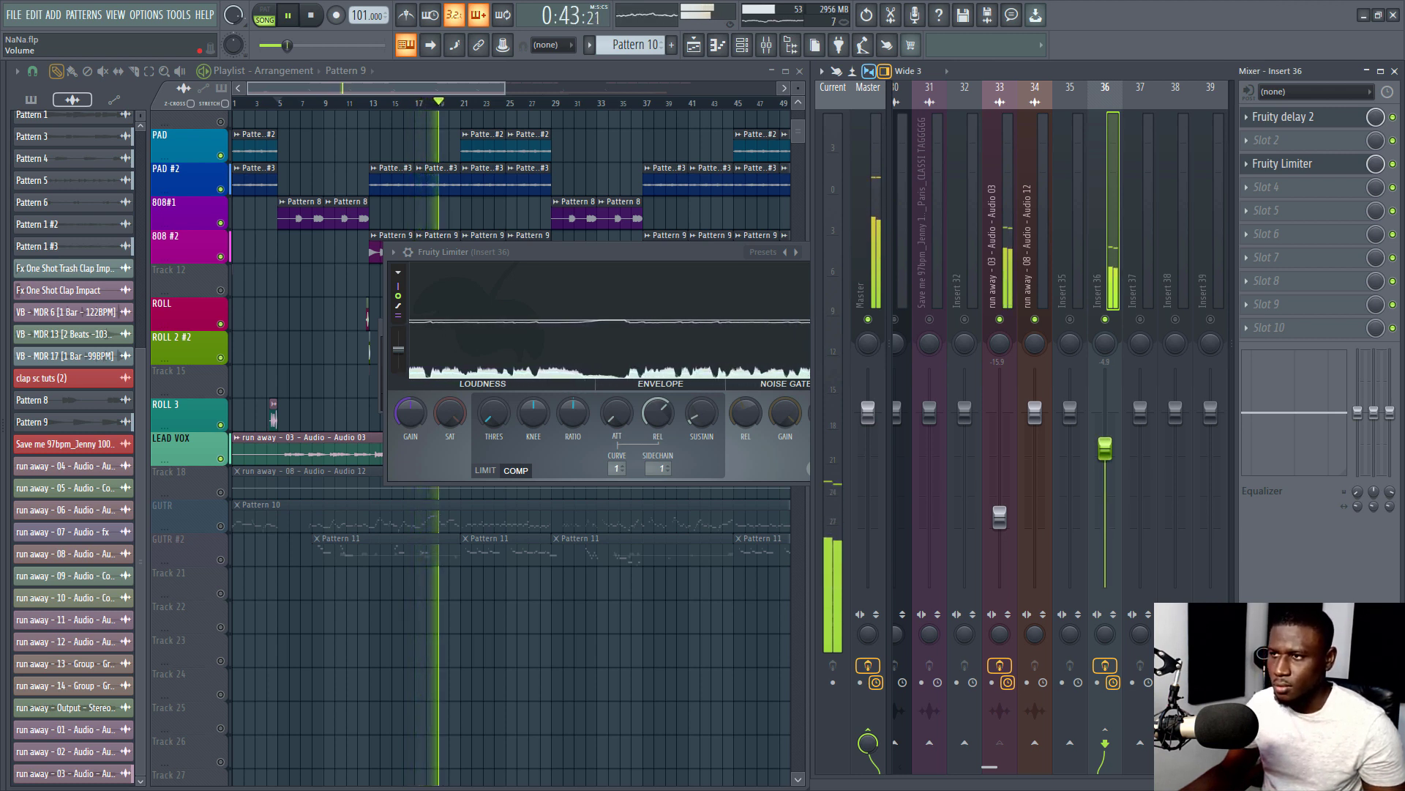
key("space")
Turn Fruity Delay 2's dry volume all the way down and raise its input volume slightly during playback
left_click(1314, 189)
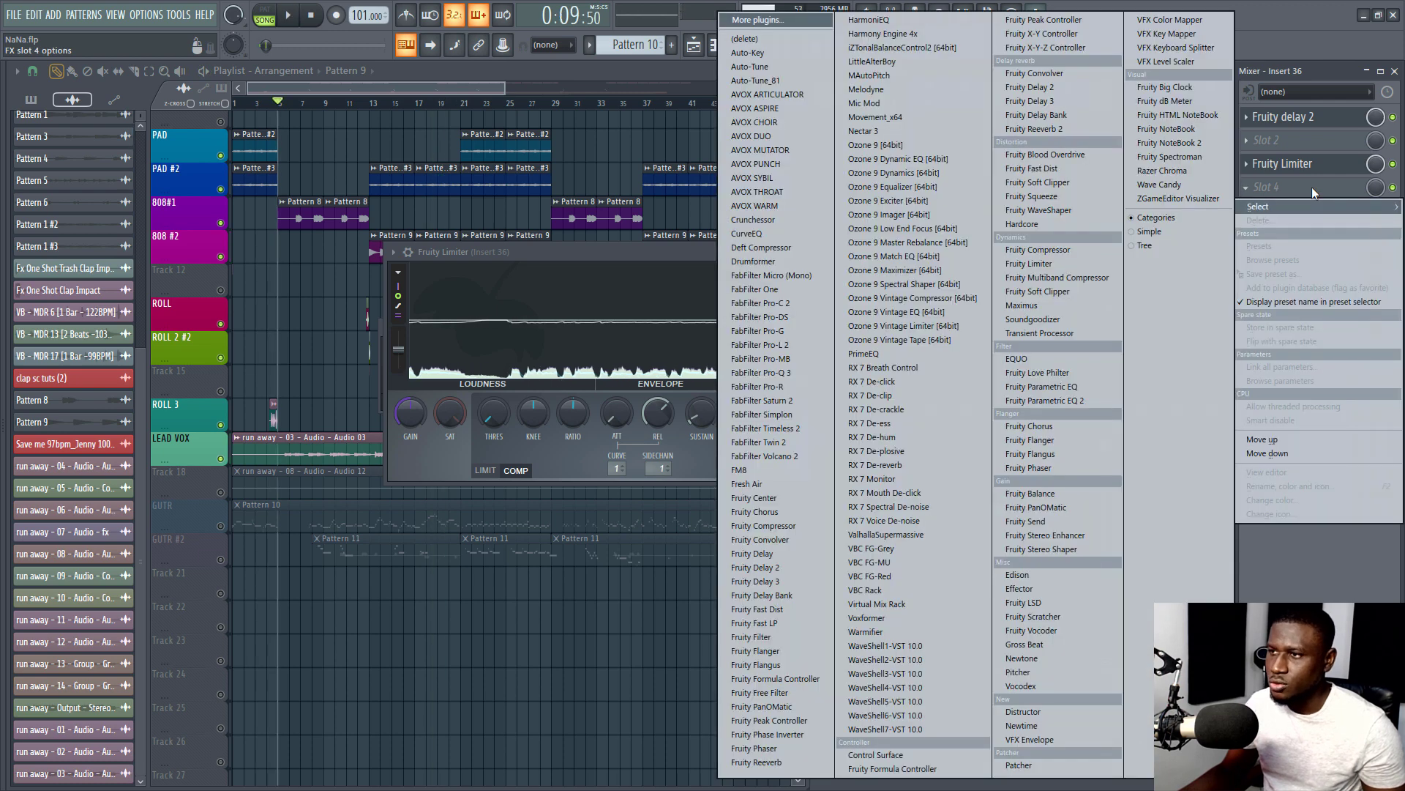
left_click(1313, 189)
left_click(1288, 116)
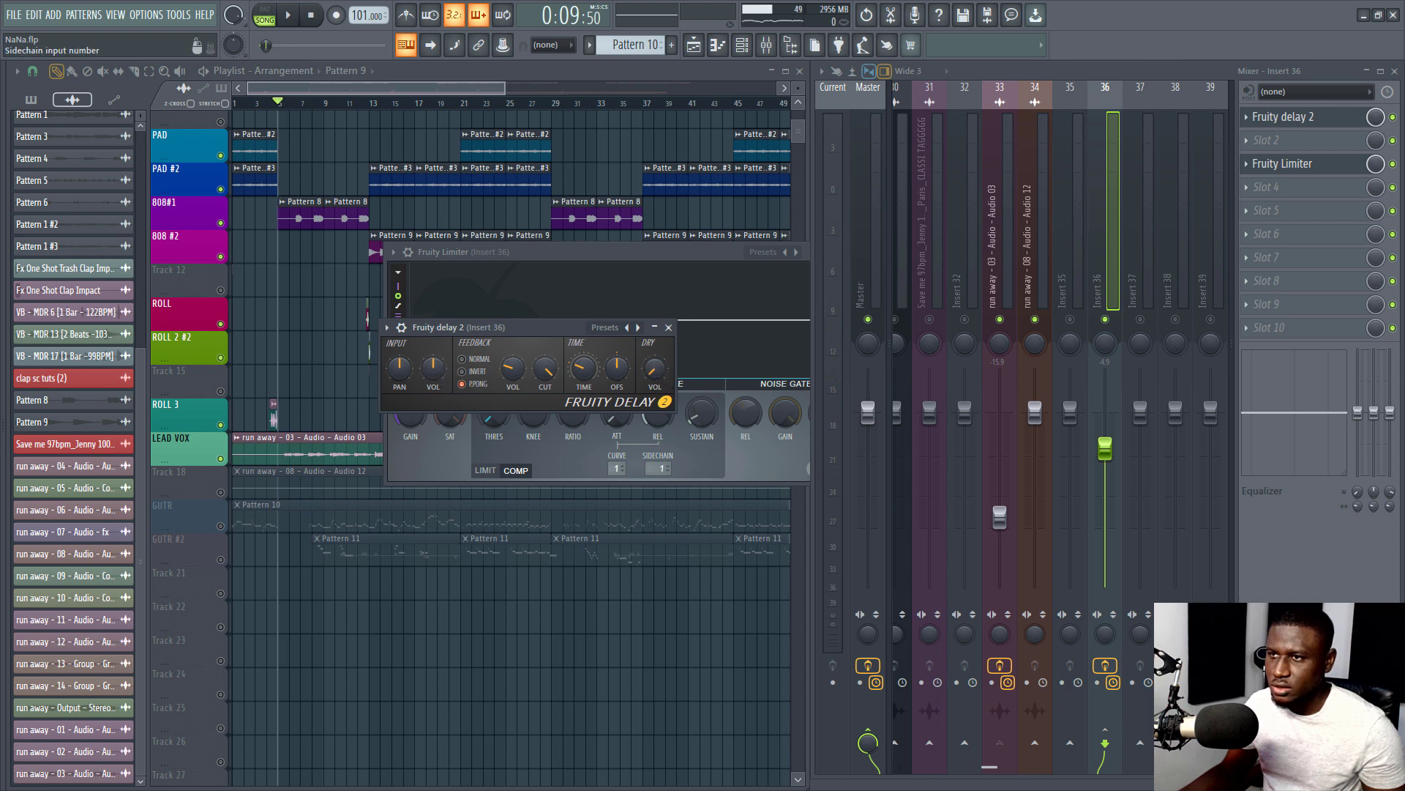
key("space")
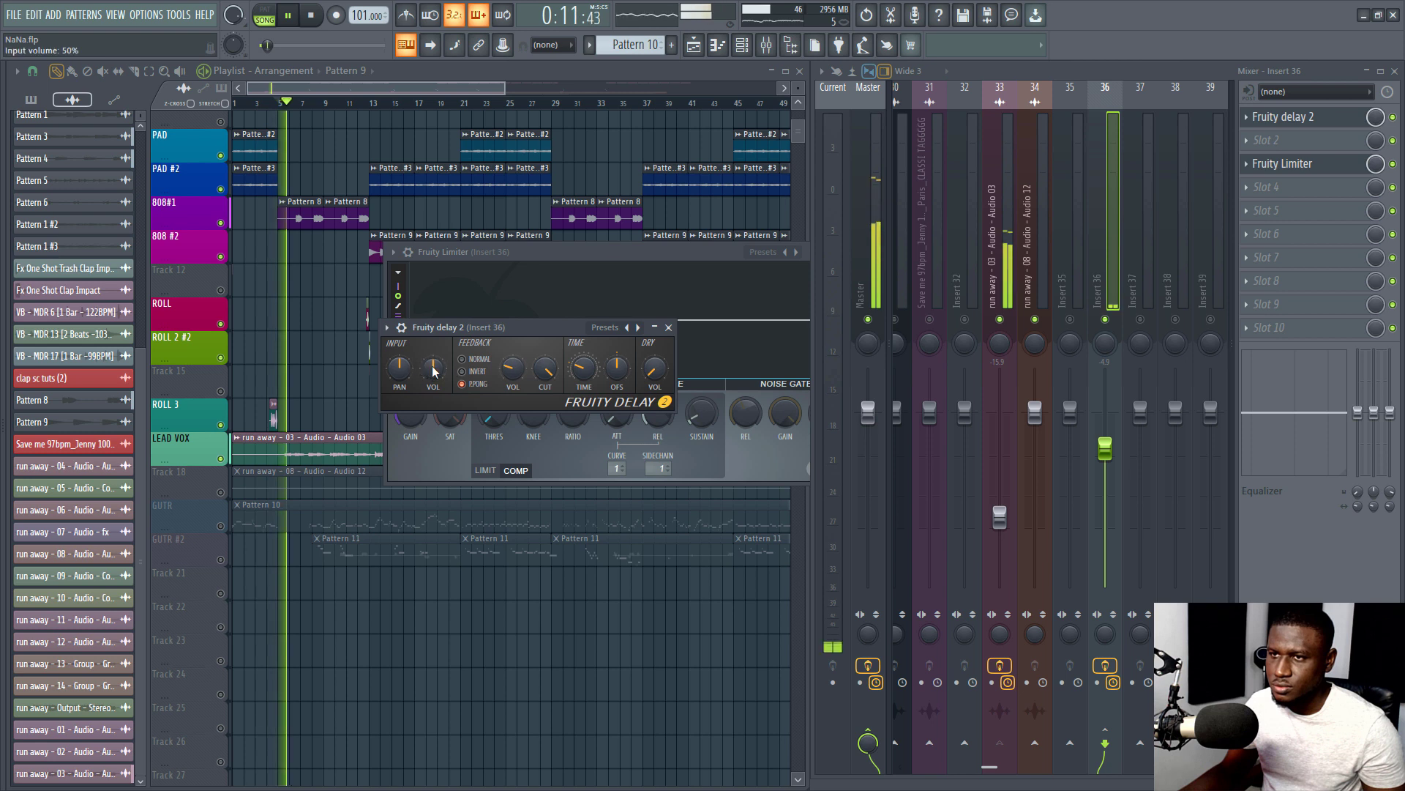
left_click_drag(433, 372, 433, 360)
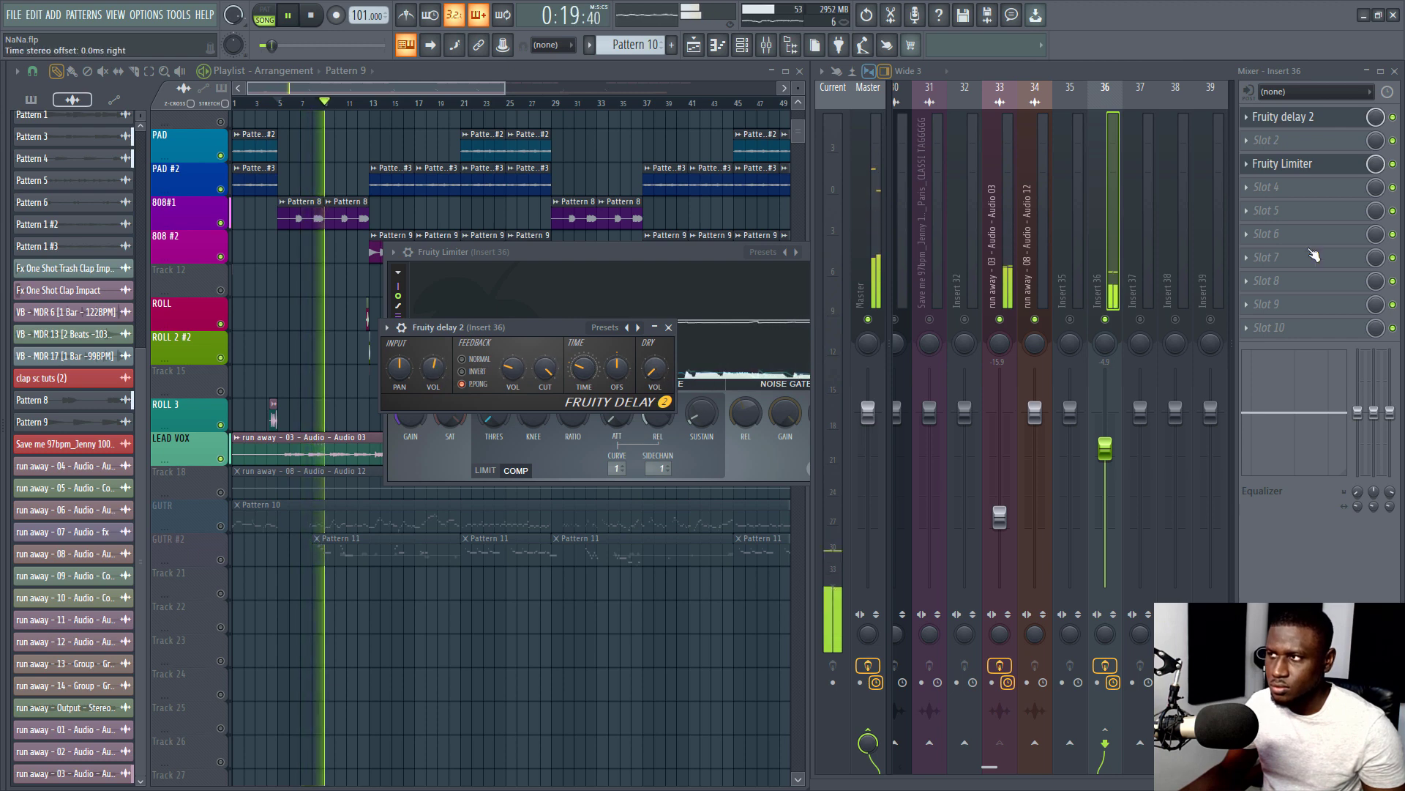
Fine-tune Fruity Limiter's compression of the delay, and raise Insert 36's mixer fader slightly before stopping playback
left_click(1282, 163)
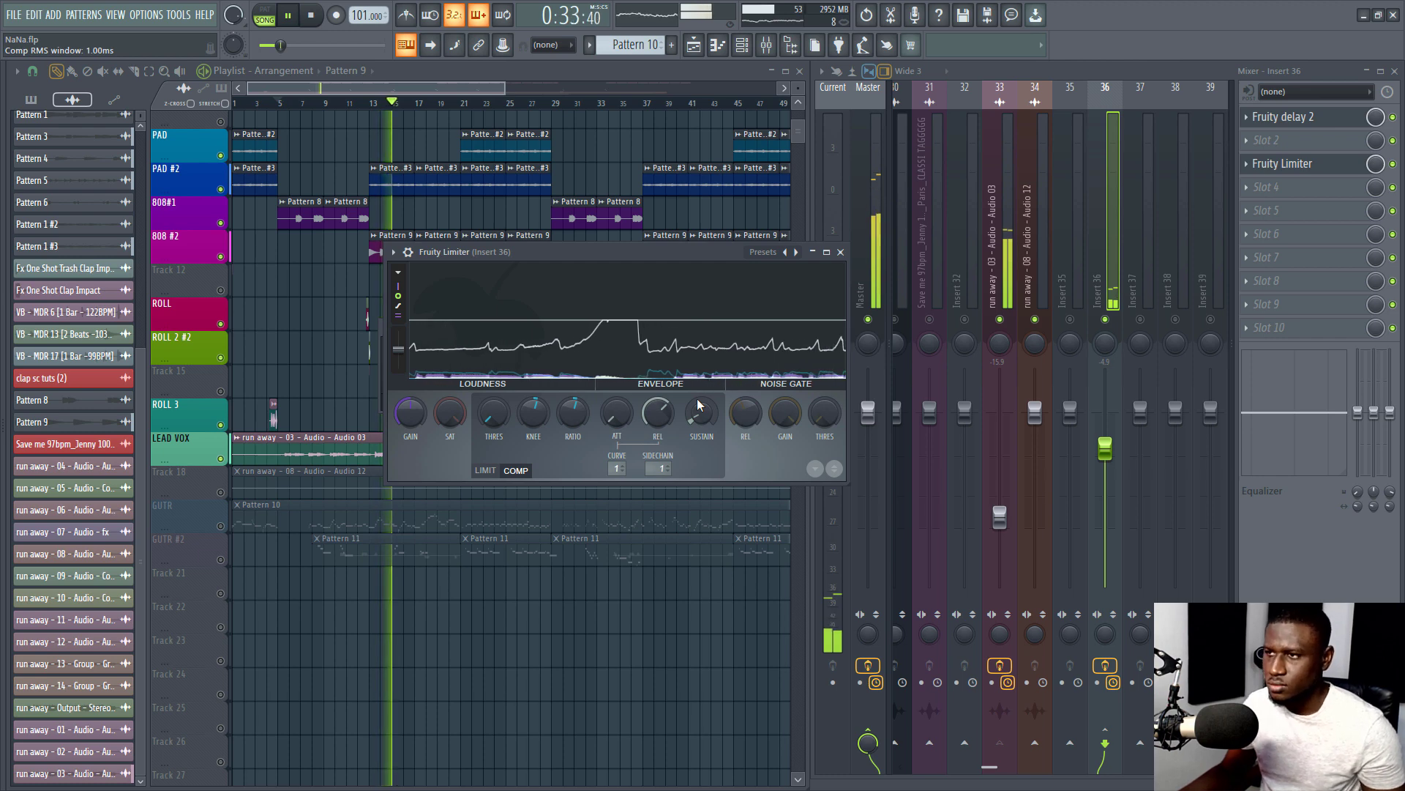
left_click(842, 251)
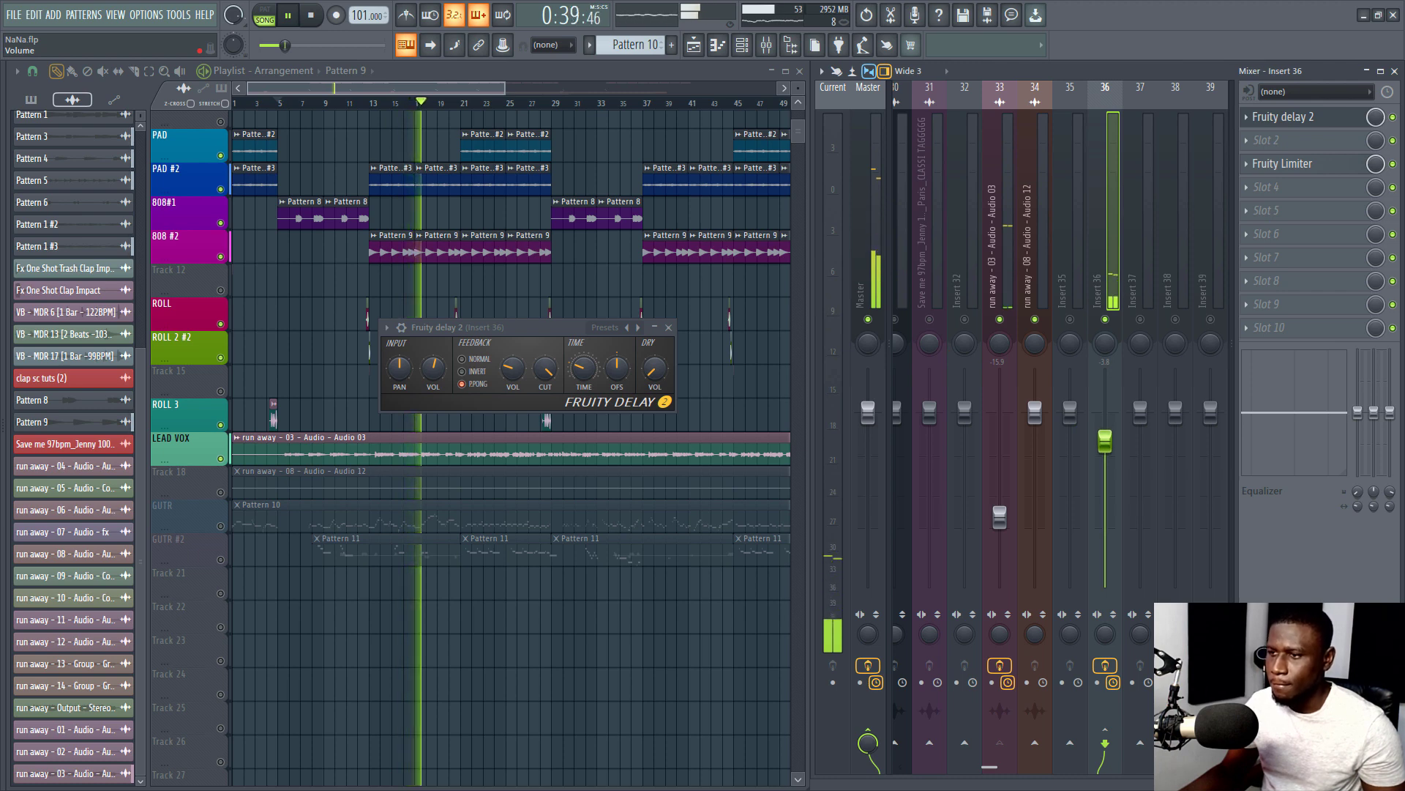
key("space")
Add Fruity Parametric EQ 2 after Fruity Limiter on Insert 36 and load its Radio preset
left_click(1280, 188)
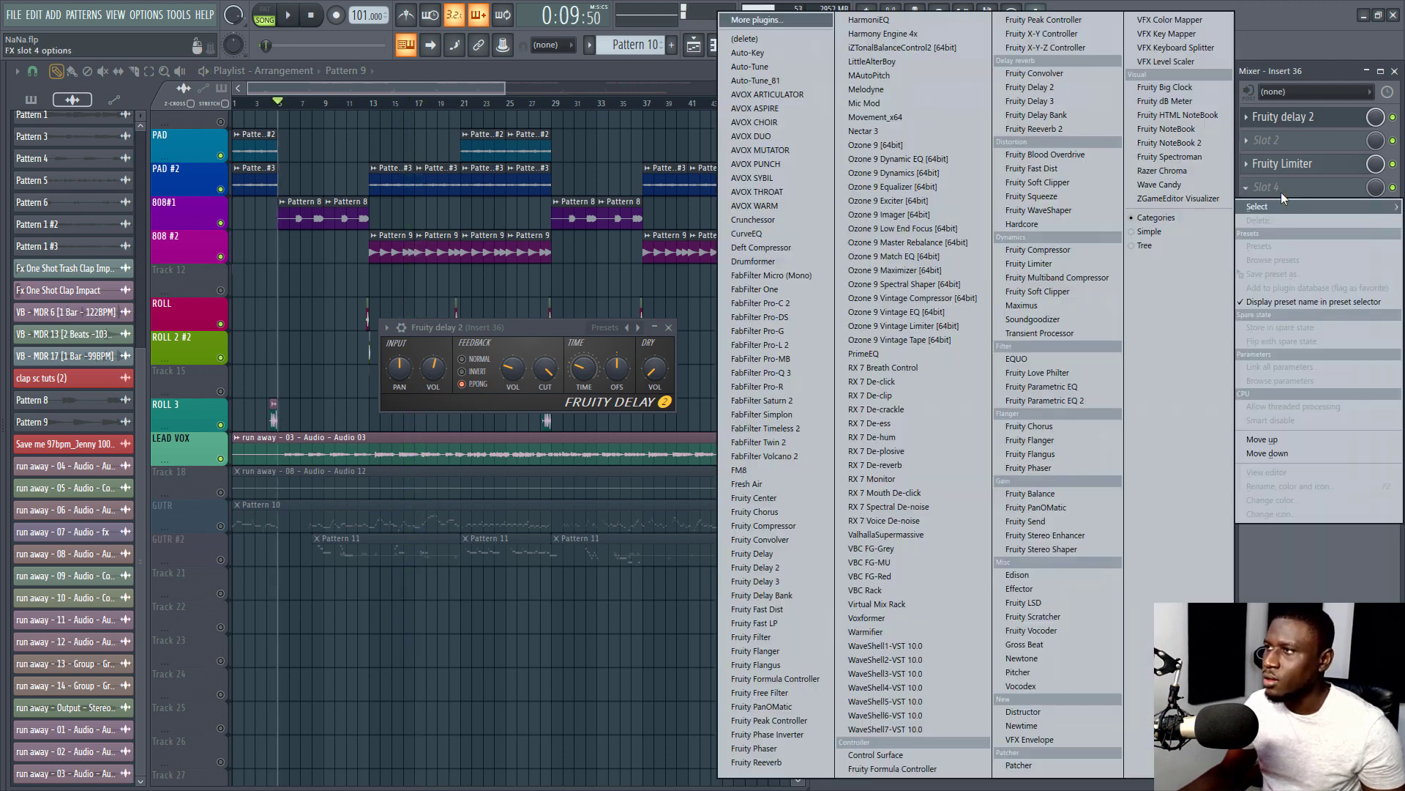
left_click(1070, 402)
left_click(514, 233)
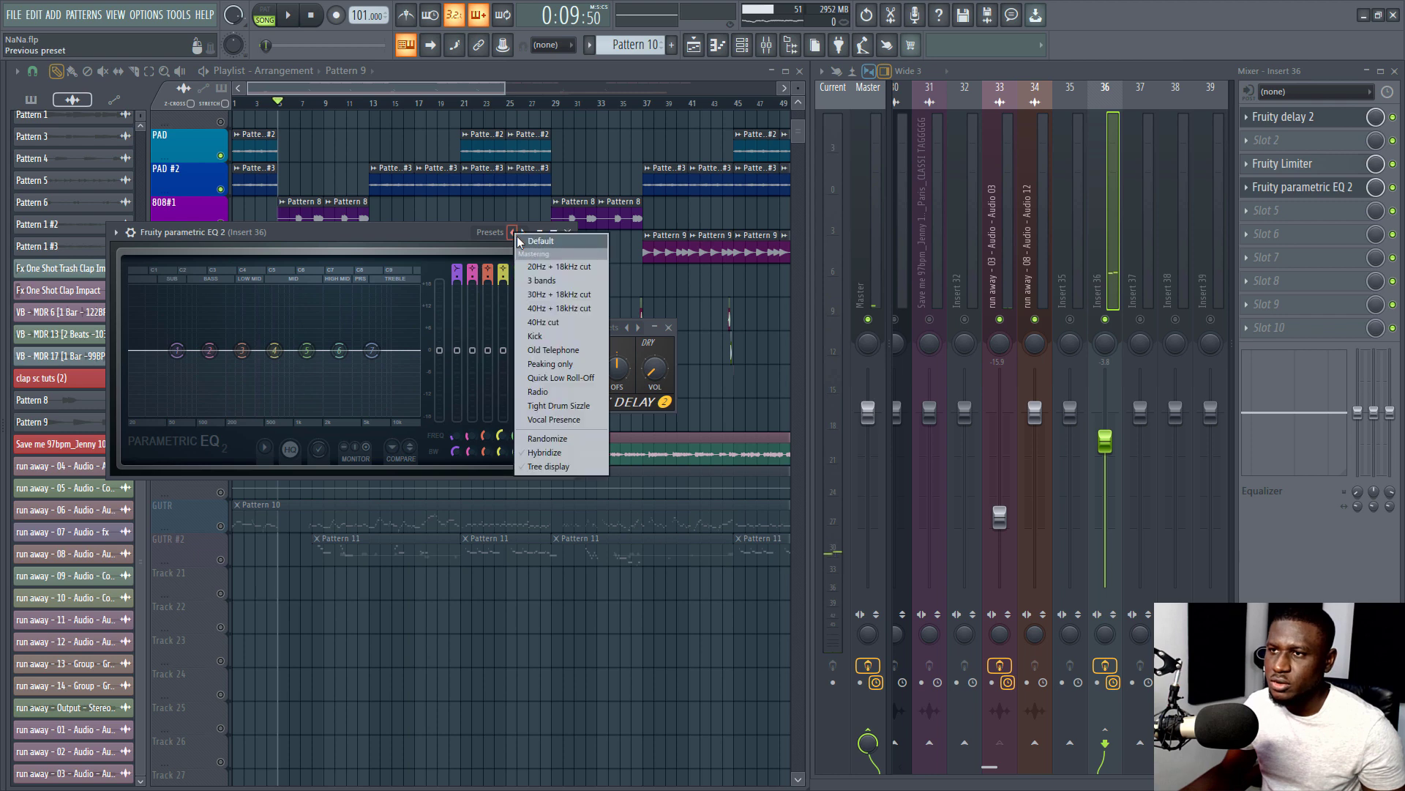
left_click(539, 399)
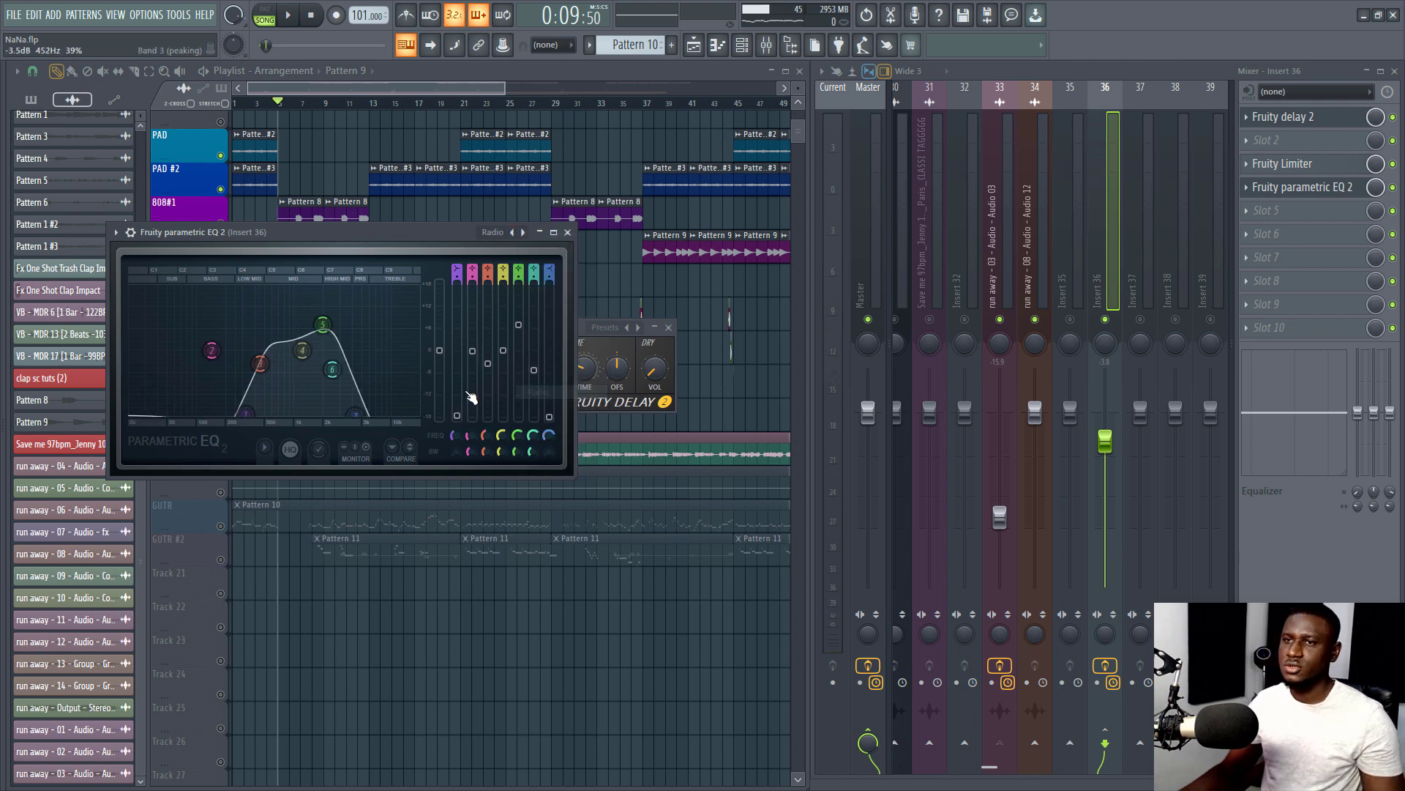
Flatten the Radio preset's upper-mid boost in Fruity Parametric EQ 2 during playback, and move the EQ above Fruity Limiter
key("space")
left_click_drag(374, 234, 644, 306)
left_click_drag(514, 483, 502, 486)
left_click_drag(594, 398, 578, 417)
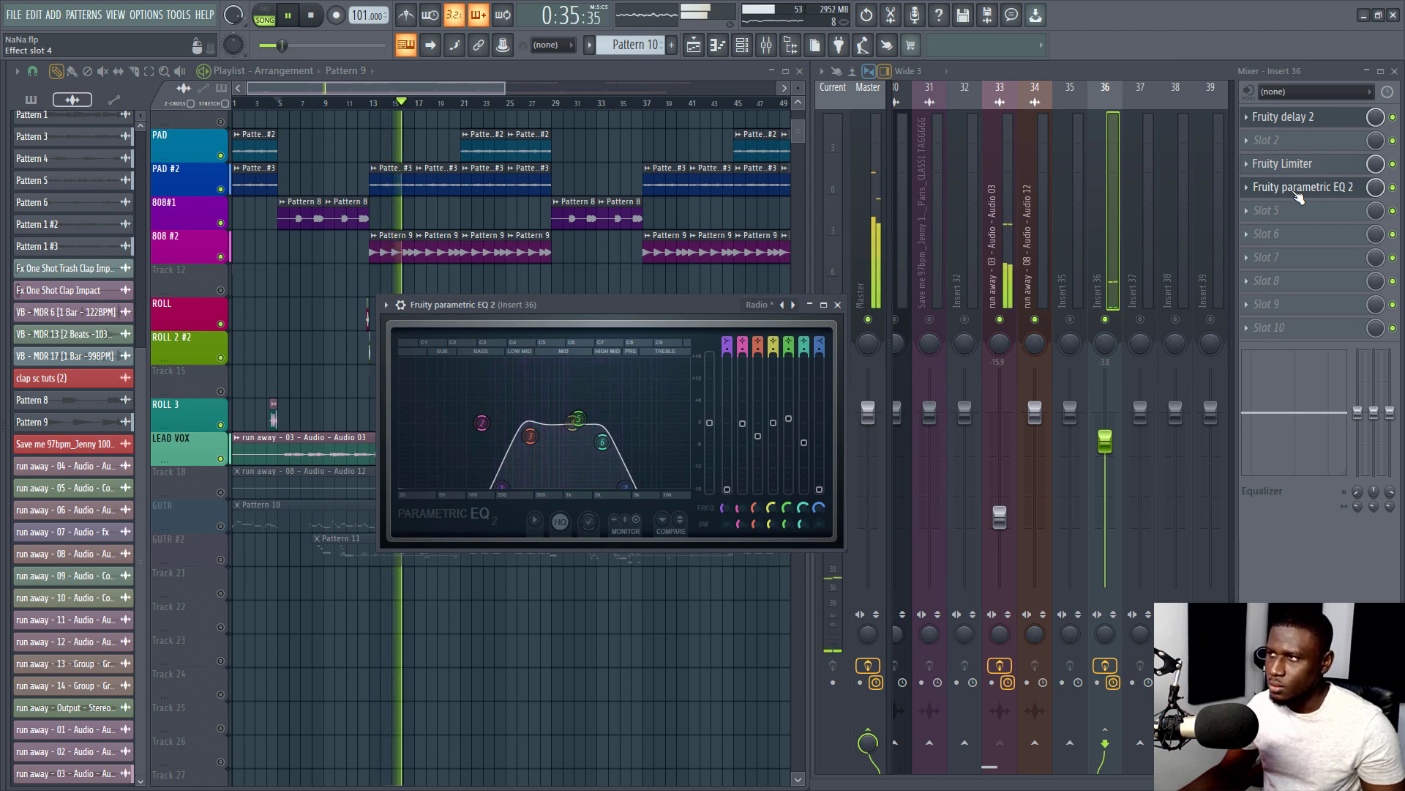
scroll(1298, 197, "up", 1)
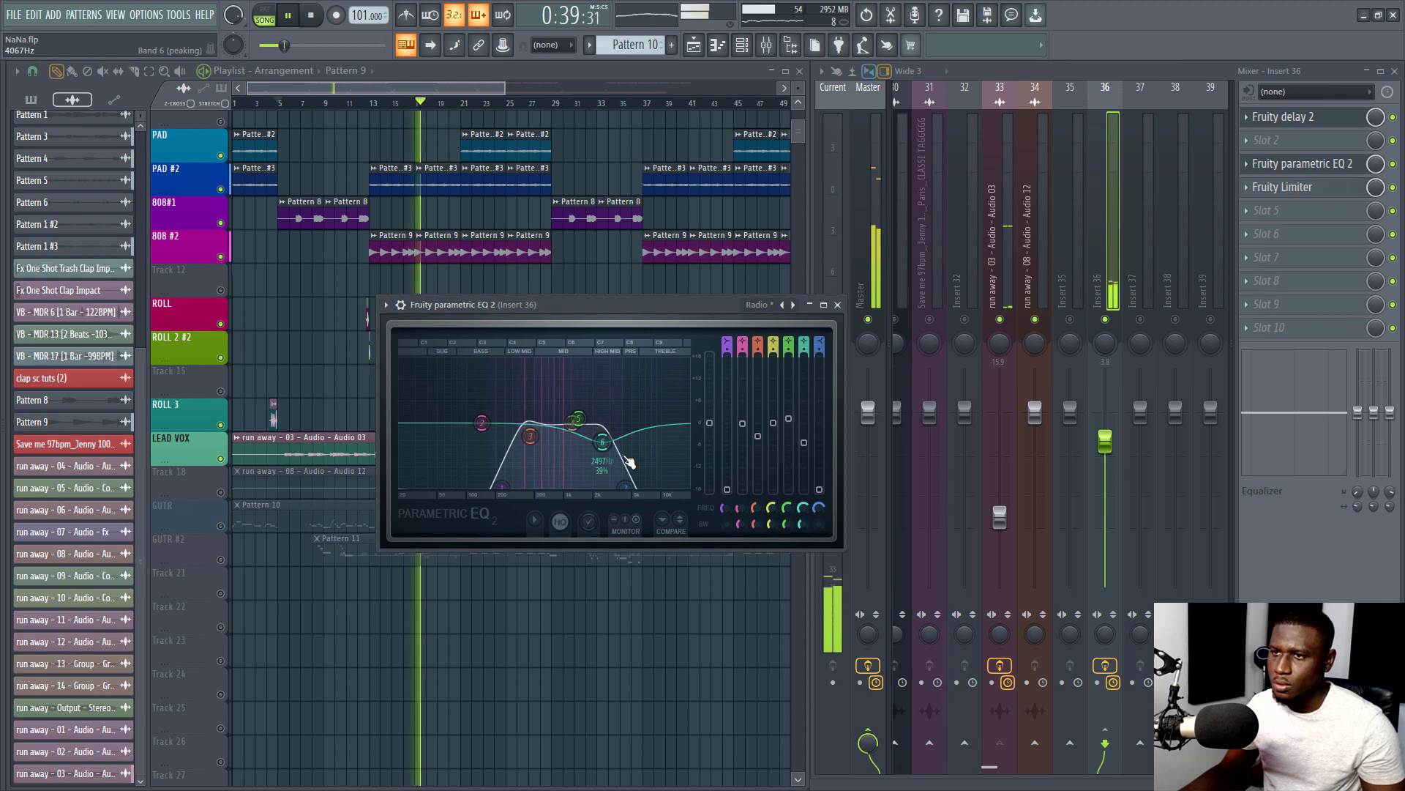
Close the delay EQ, check the lead vocal's mixer level against its delay, and stop playback
left_click(838, 305)
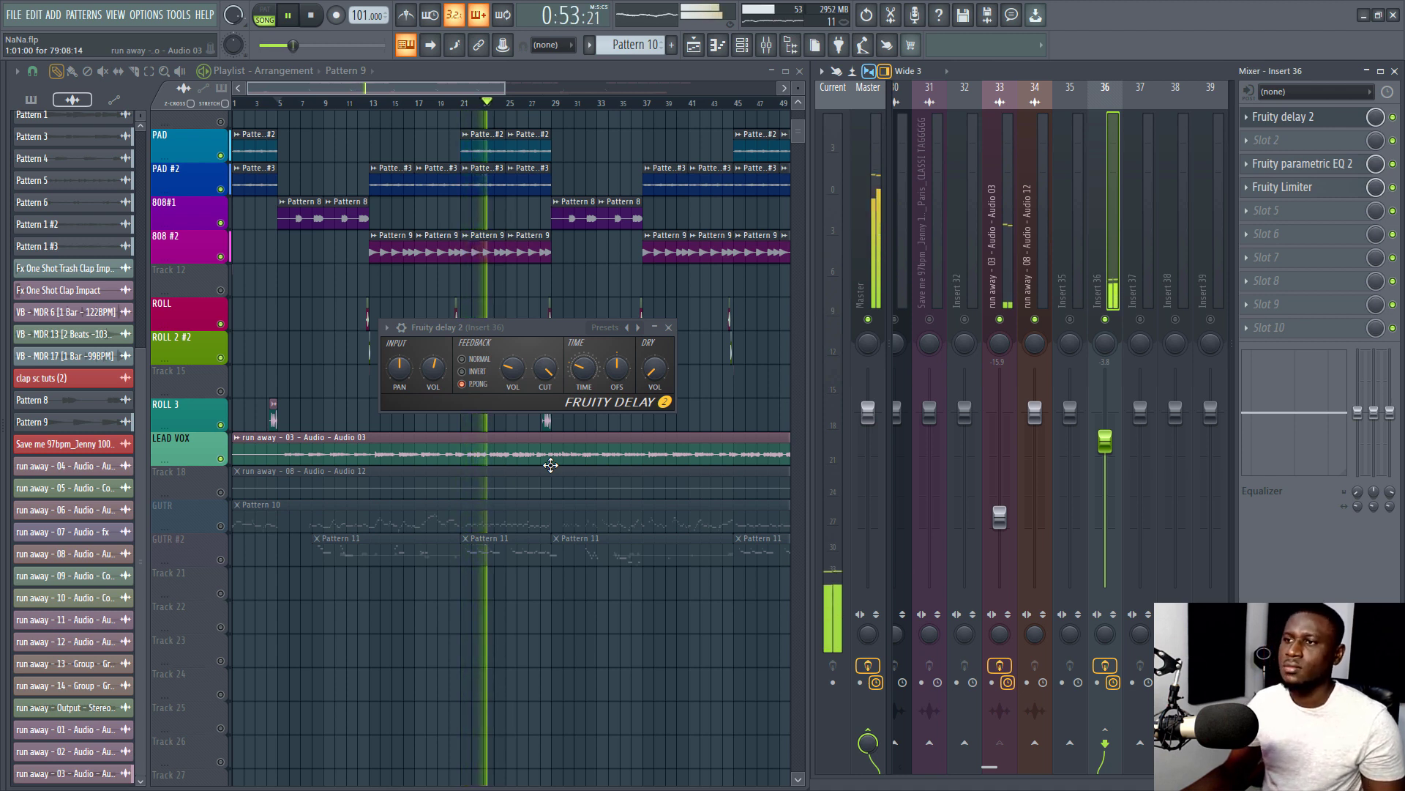
left_click(999, 521)
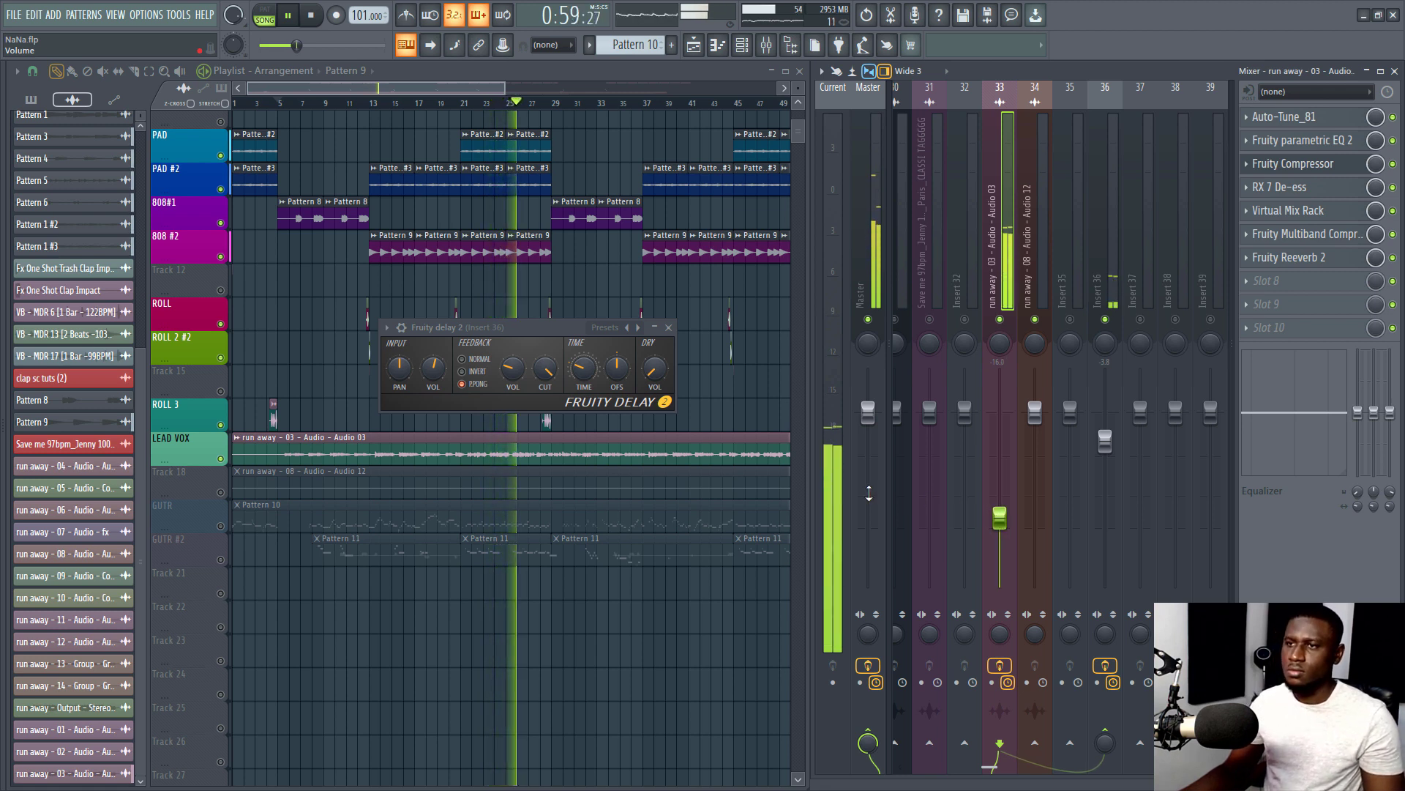
key("space")
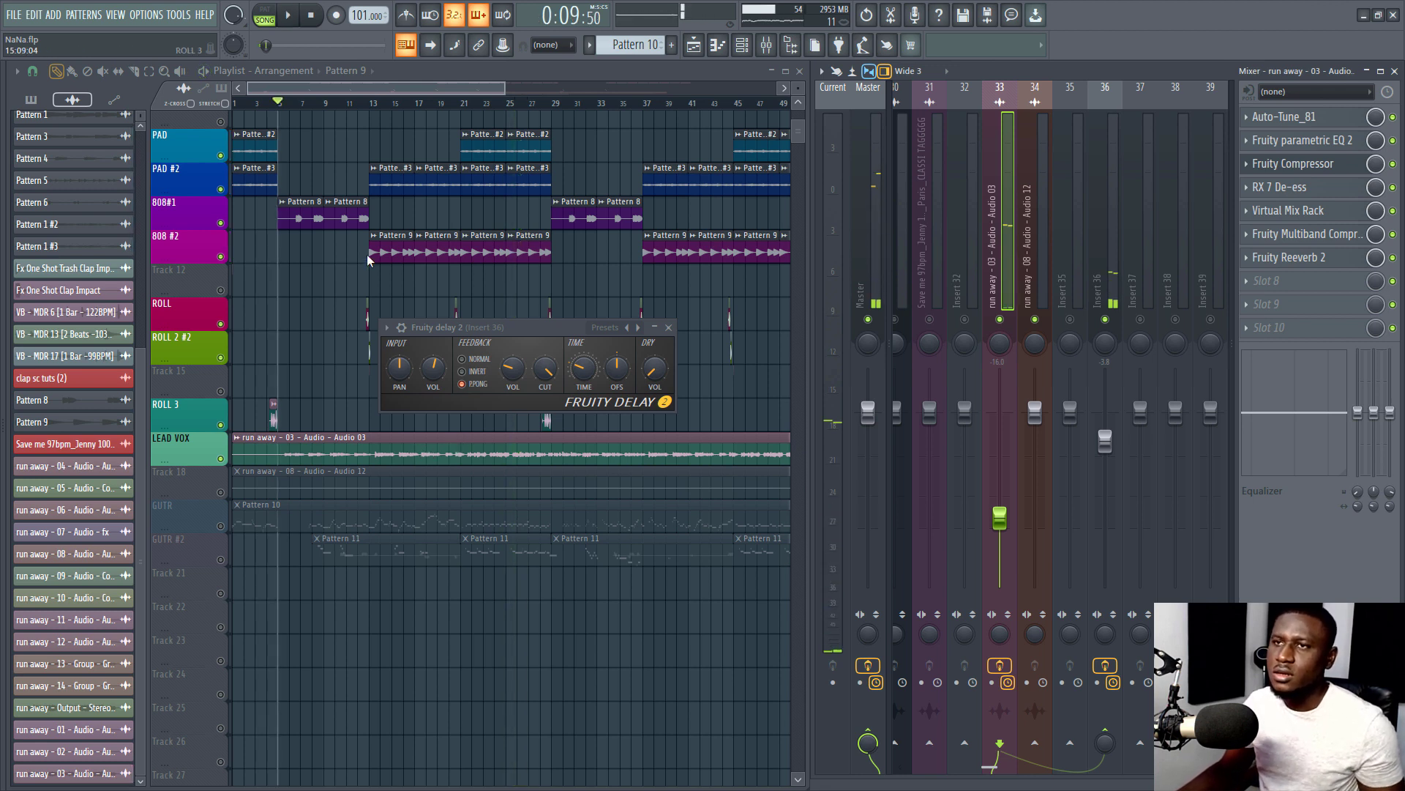
Unmute the GUTR and GUTR #2 playlist tracks and play the song from bar 7
left_click(372, 104)
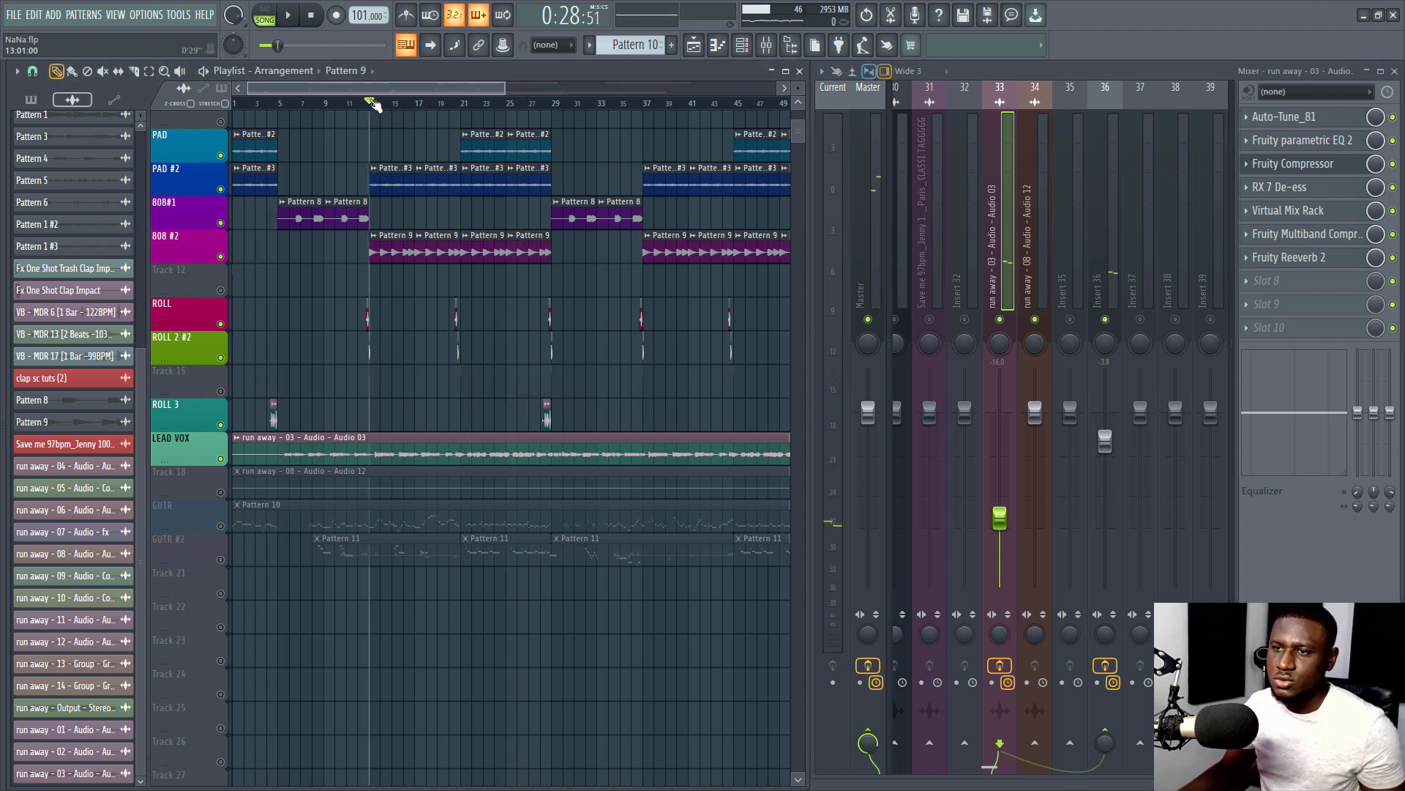
left_click(221, 526)
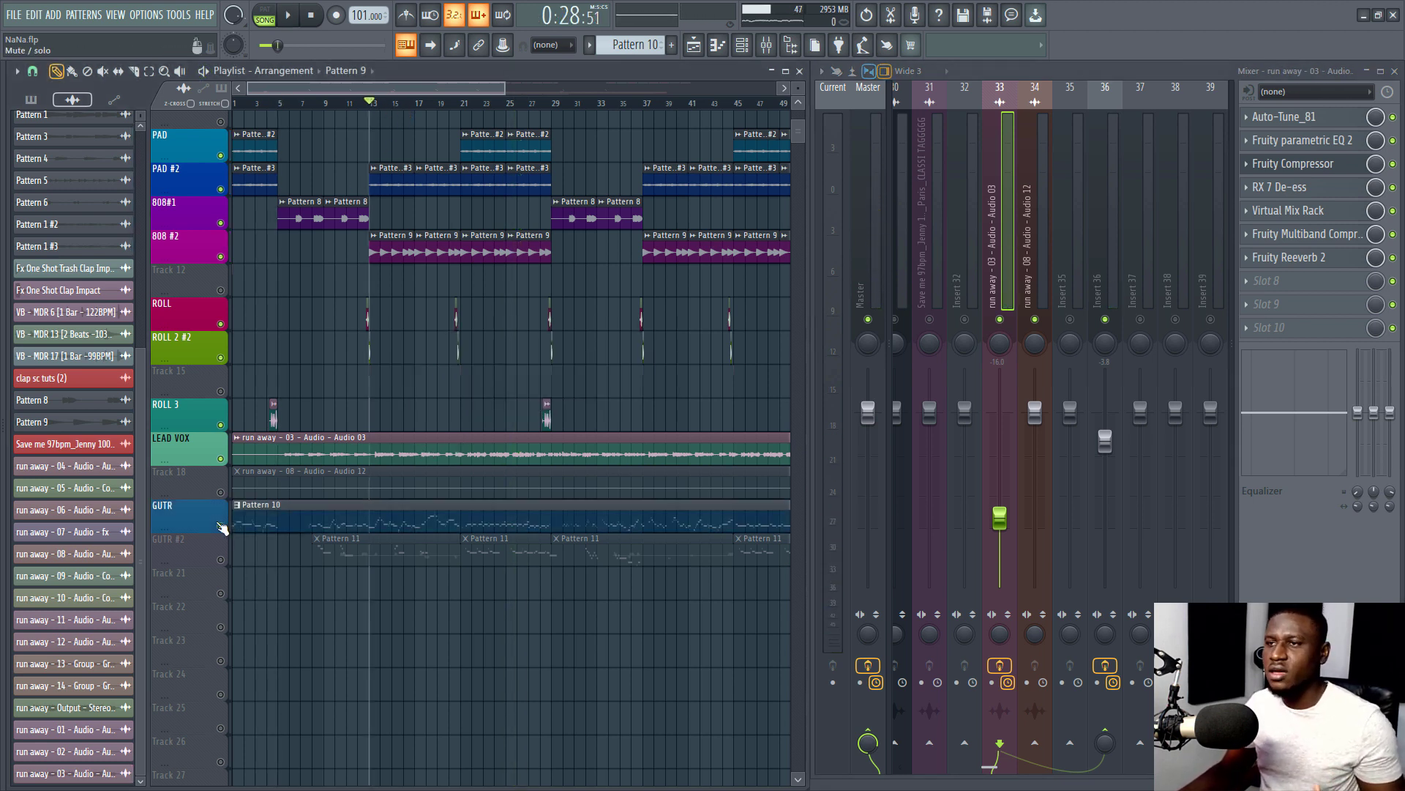
left_click(221, 560)
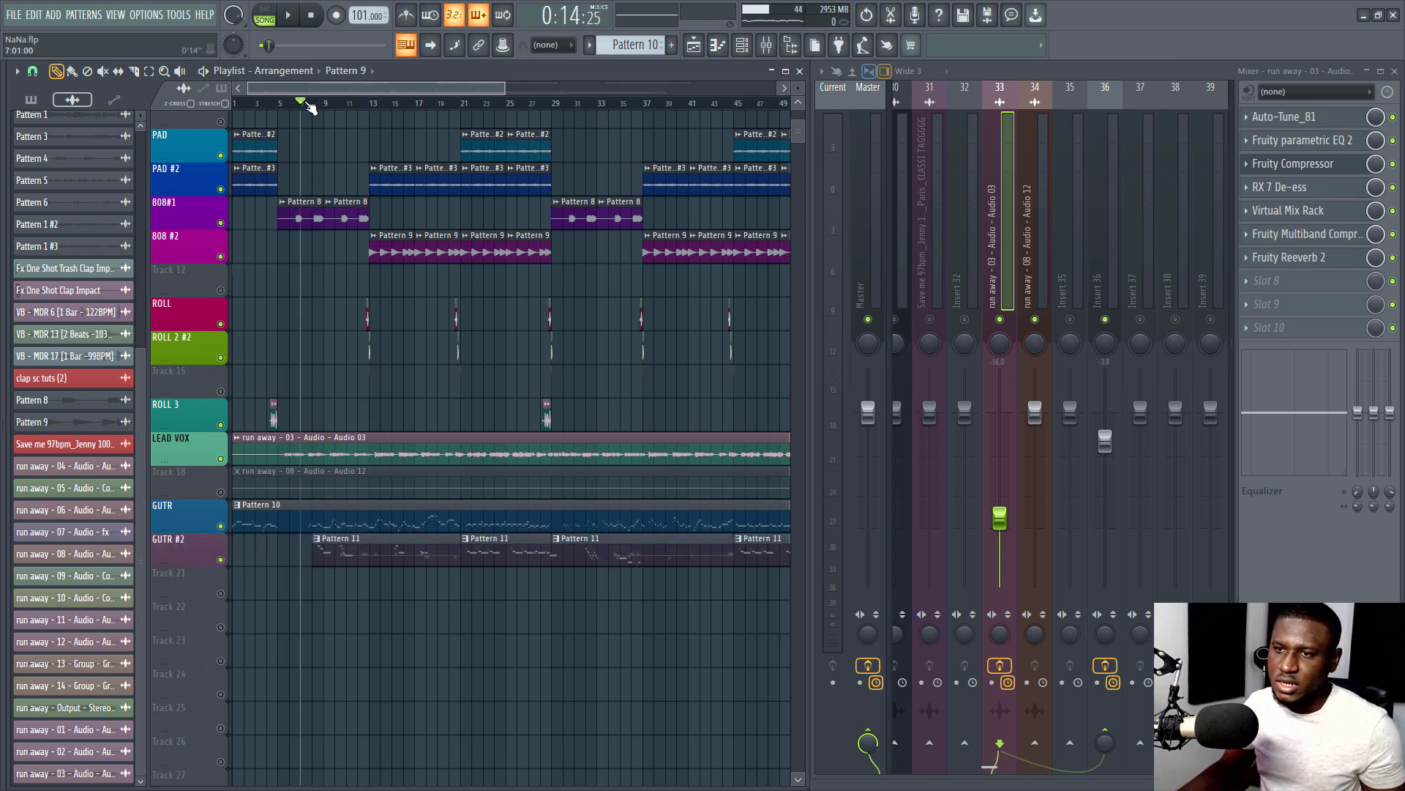
key("space")
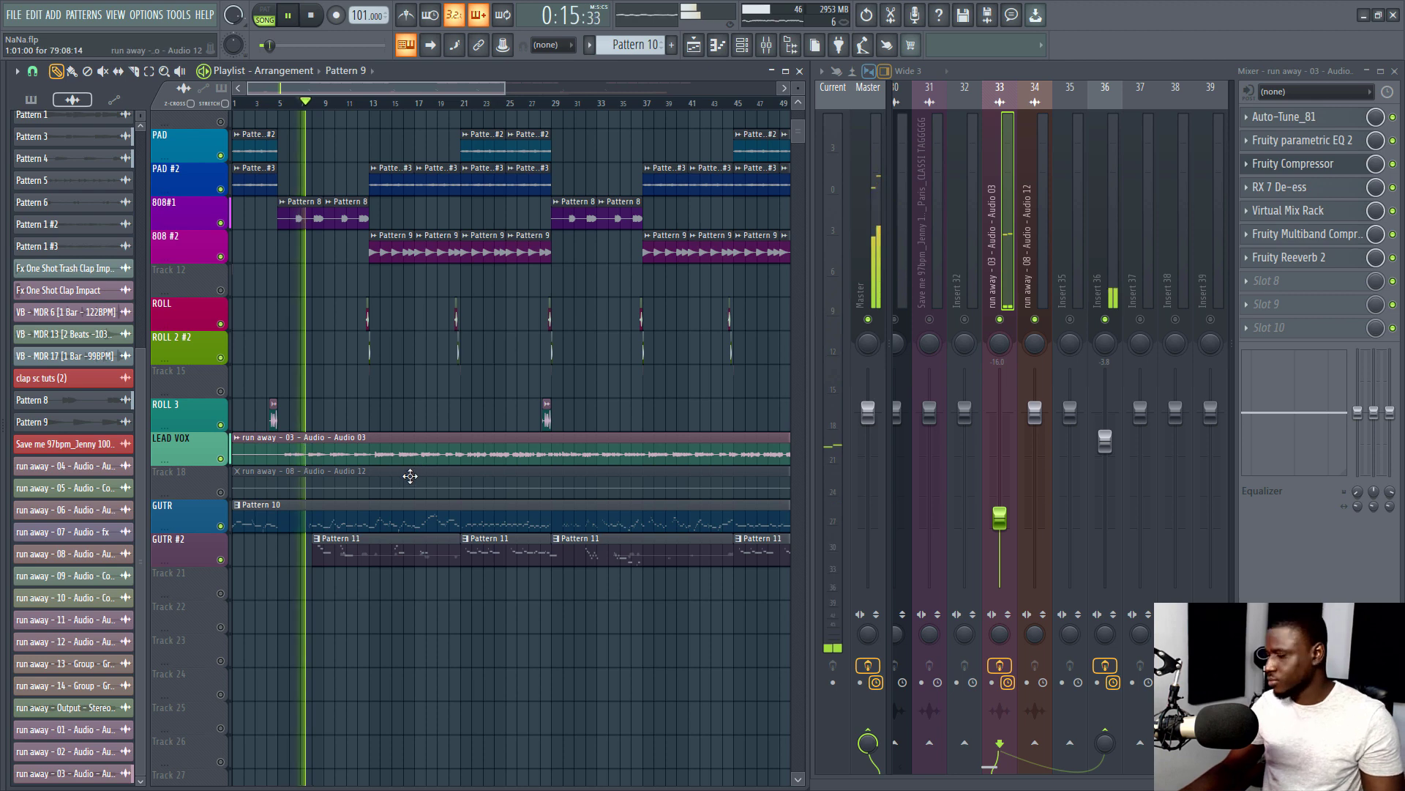
Show Pattern 10's channels in the channel rack and select the first TRITON Extreme channel
left_click(354, 515)
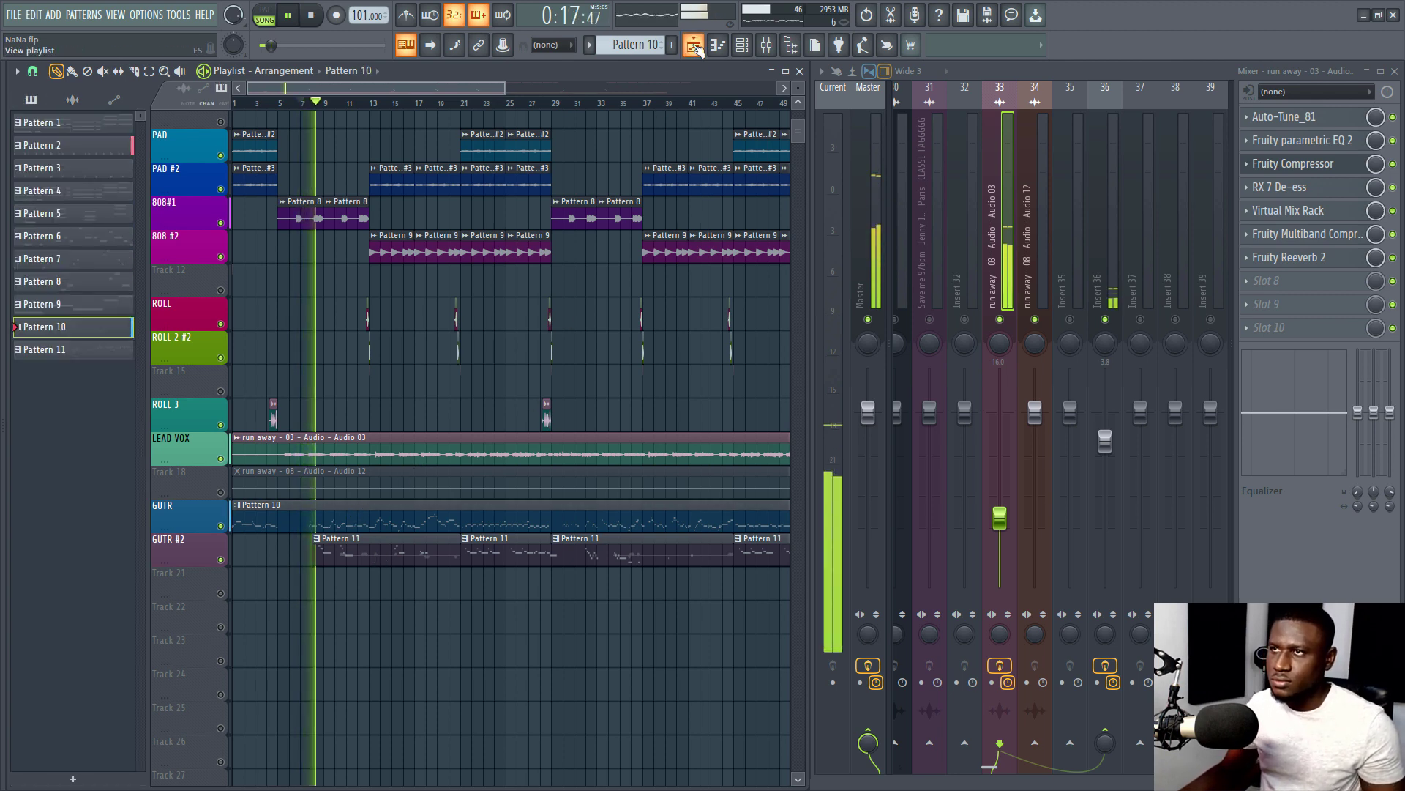
left_click(741, 45)
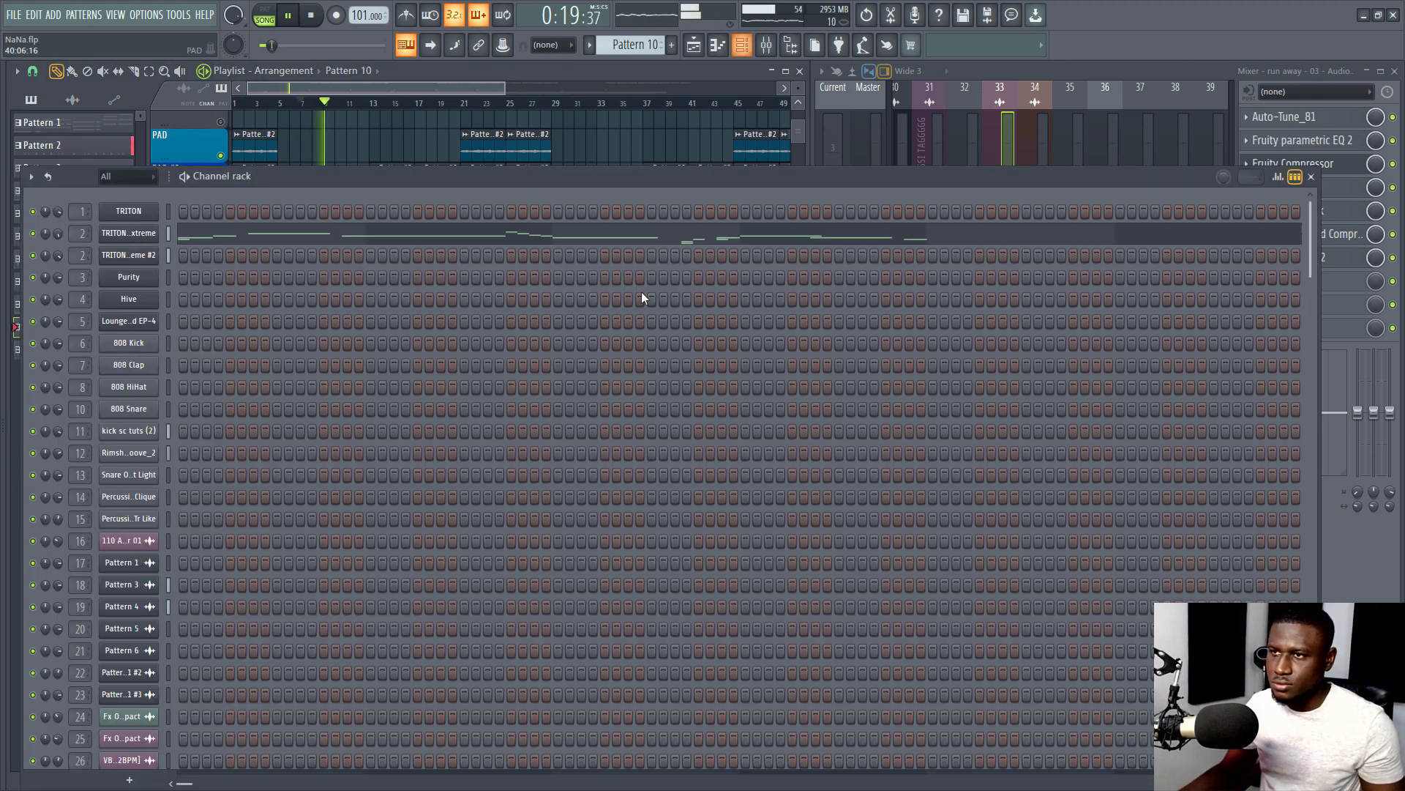
scroll(205, 388, "down", 3)
scroll(205, 388, "up", 4)
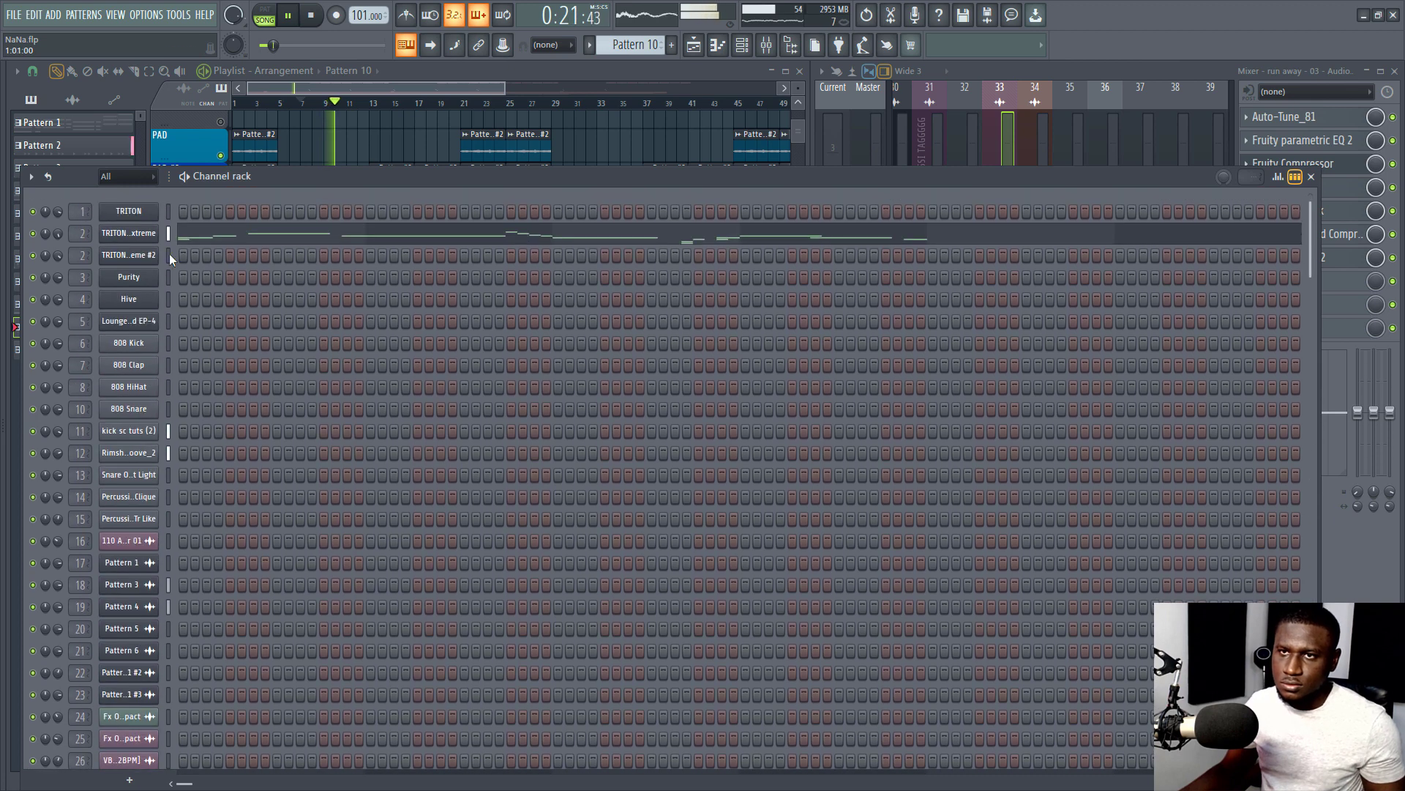
left_click(169, 233)
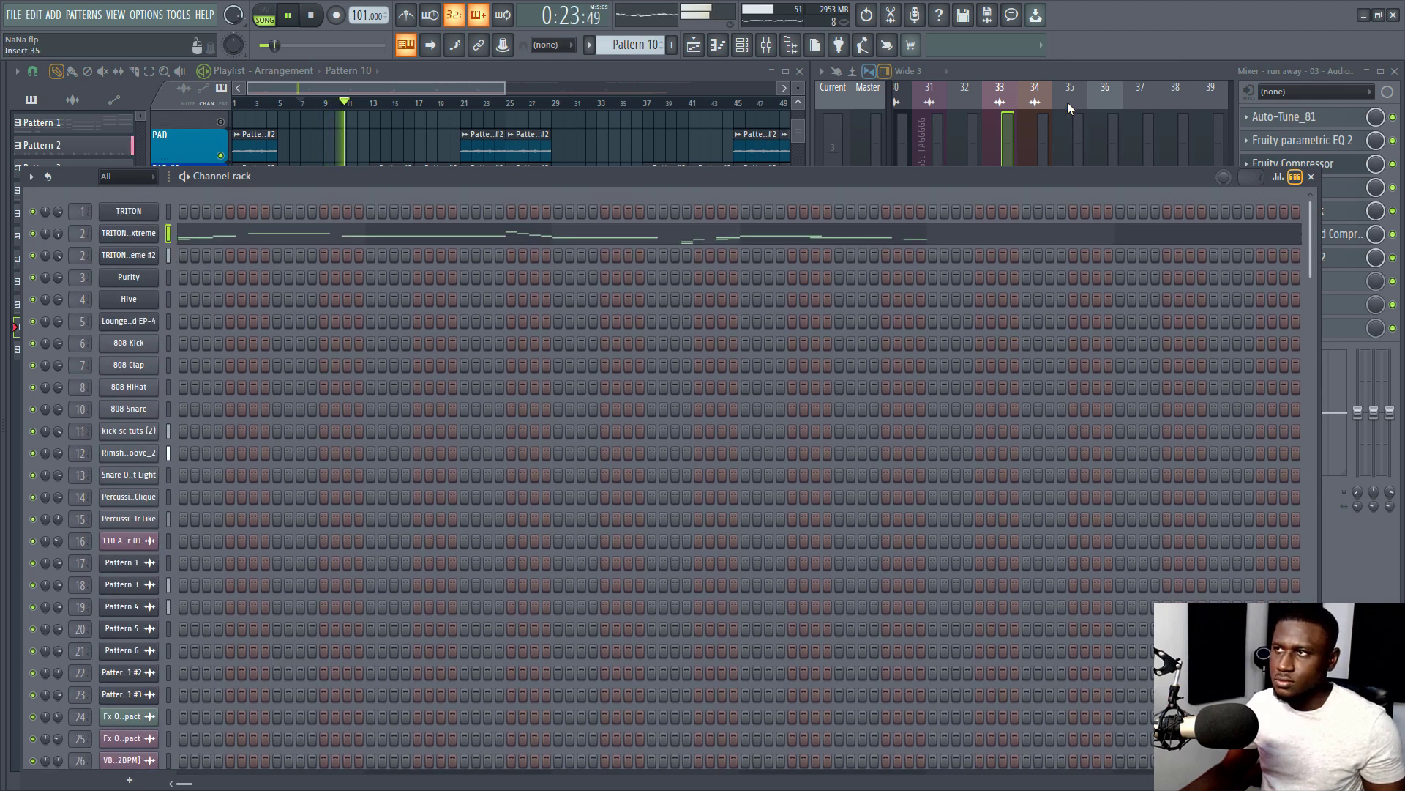
Enable the TRITON #2 mixer track for the guitar, and leave the TRITON track muted
left_click(1019, 70)
scroll(985, 130, "up", 10)
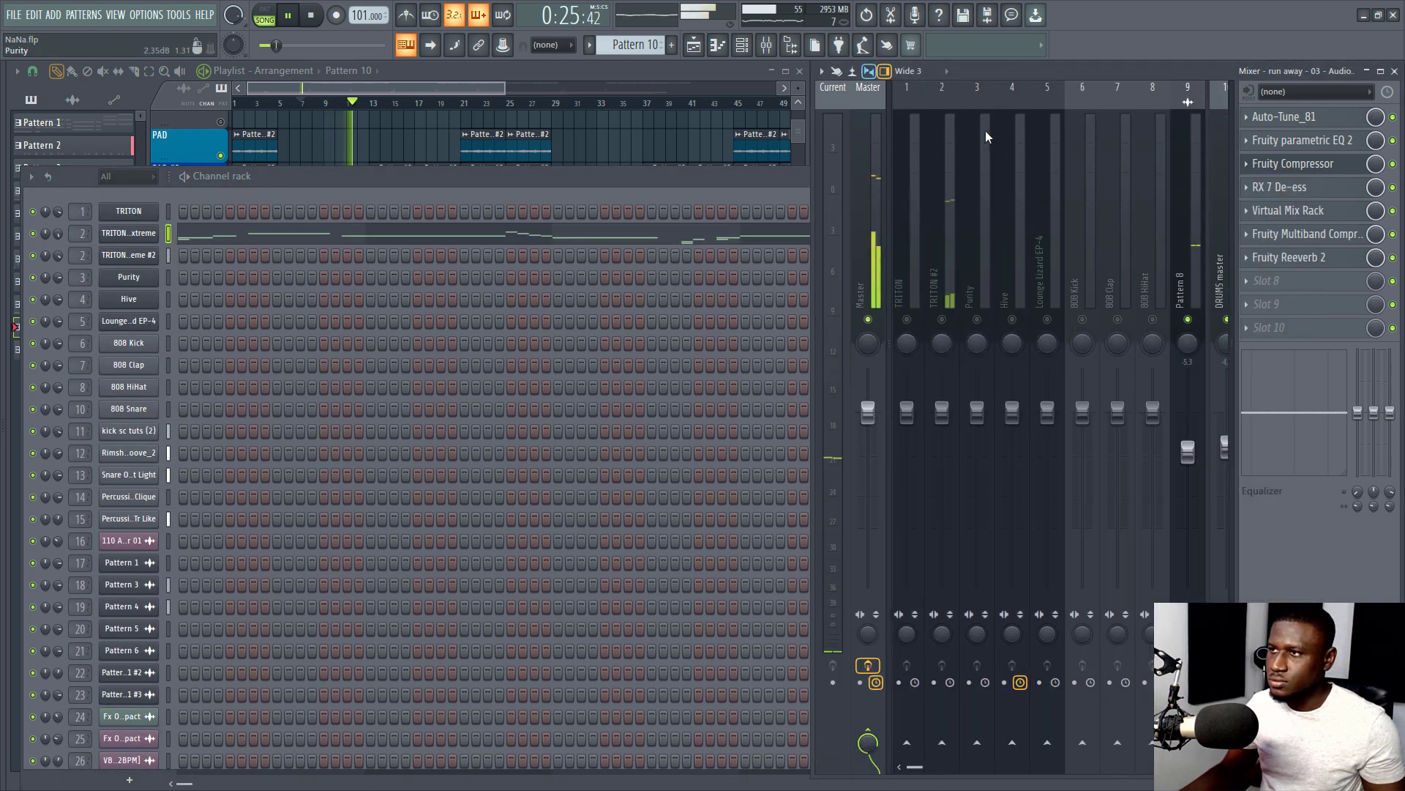
left_click(945, 306)
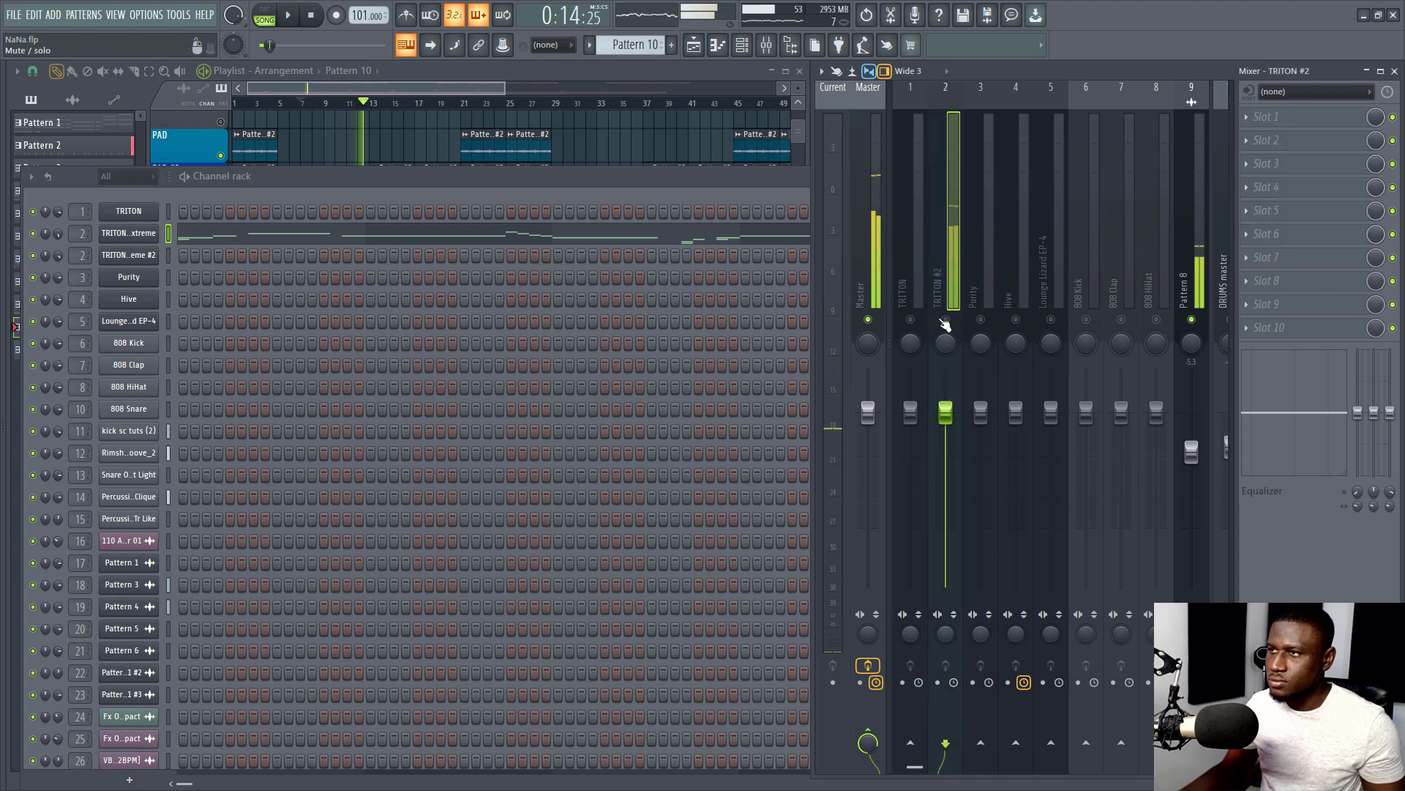
left_click(945, 320)
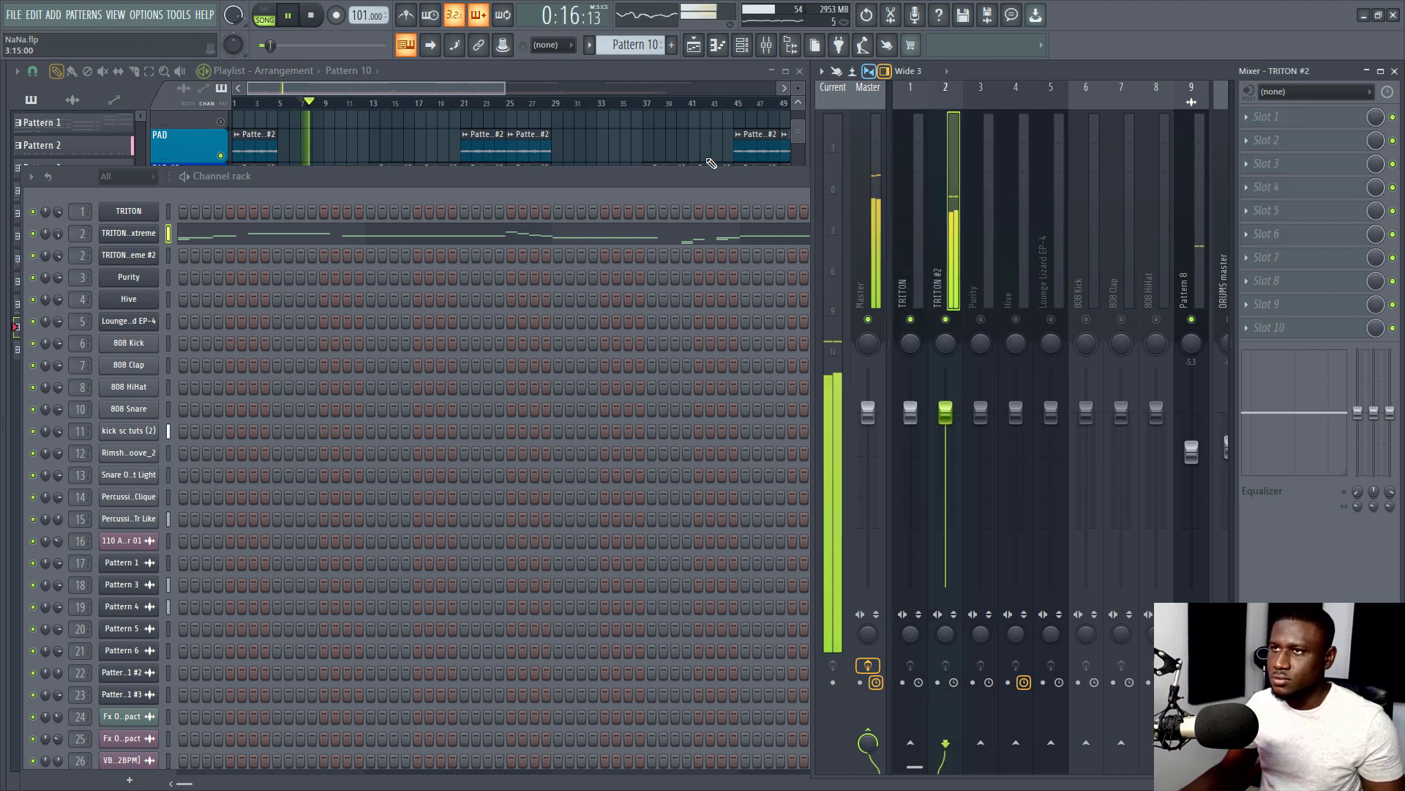
left_click(496, 91)
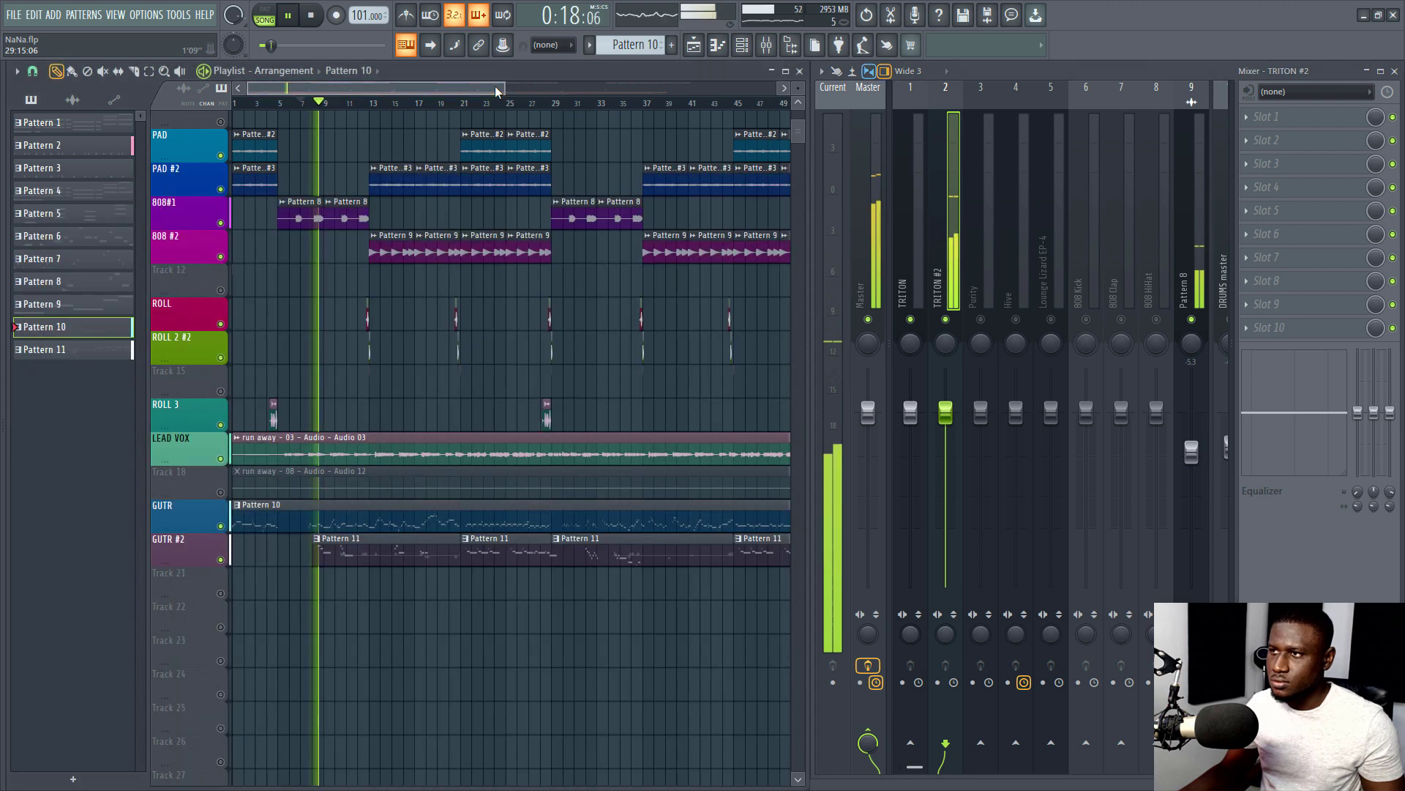
left_click(910, 319)
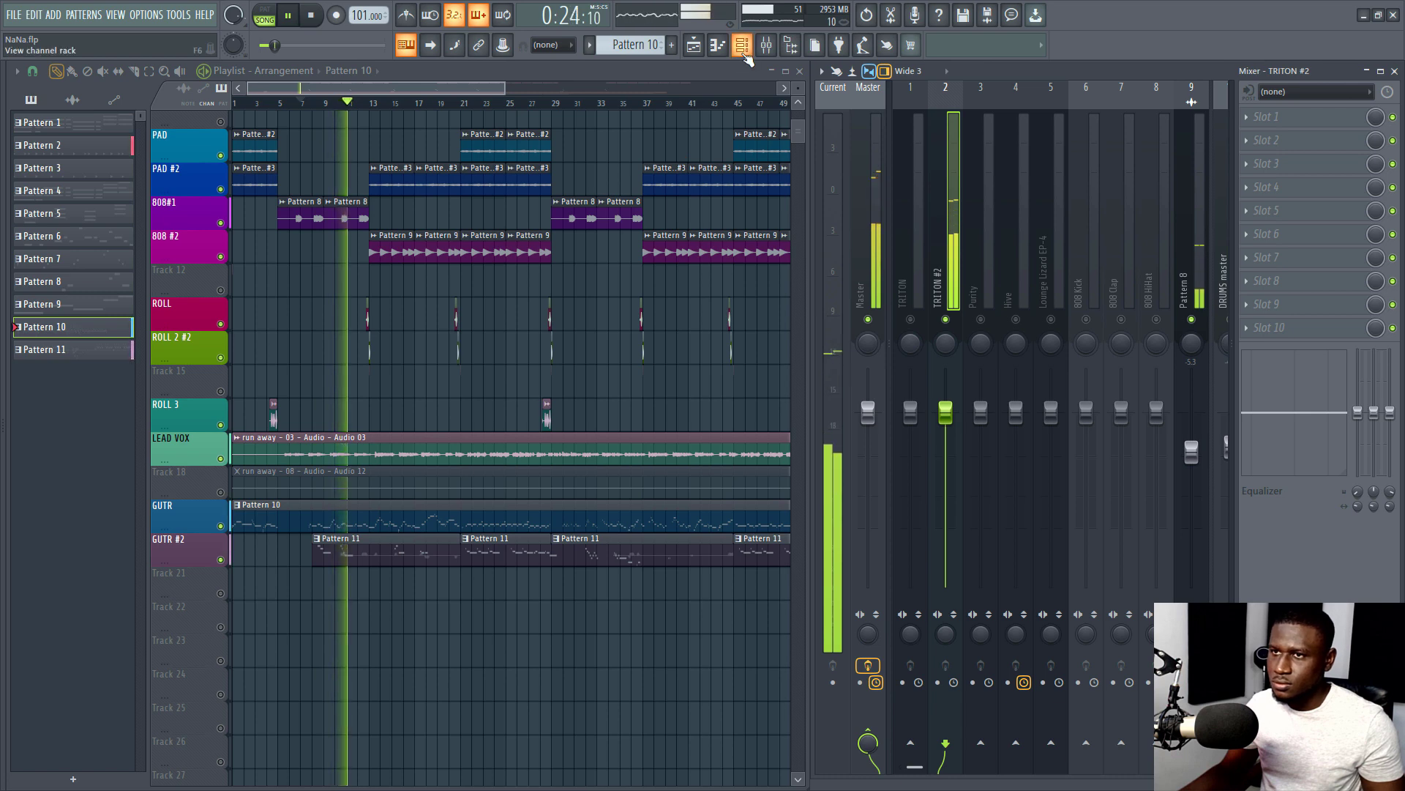
Route the second TRITON Extreme channel to mixer track 1, enable that track, and close the channel rack
left_click(743, 49)
key("space")
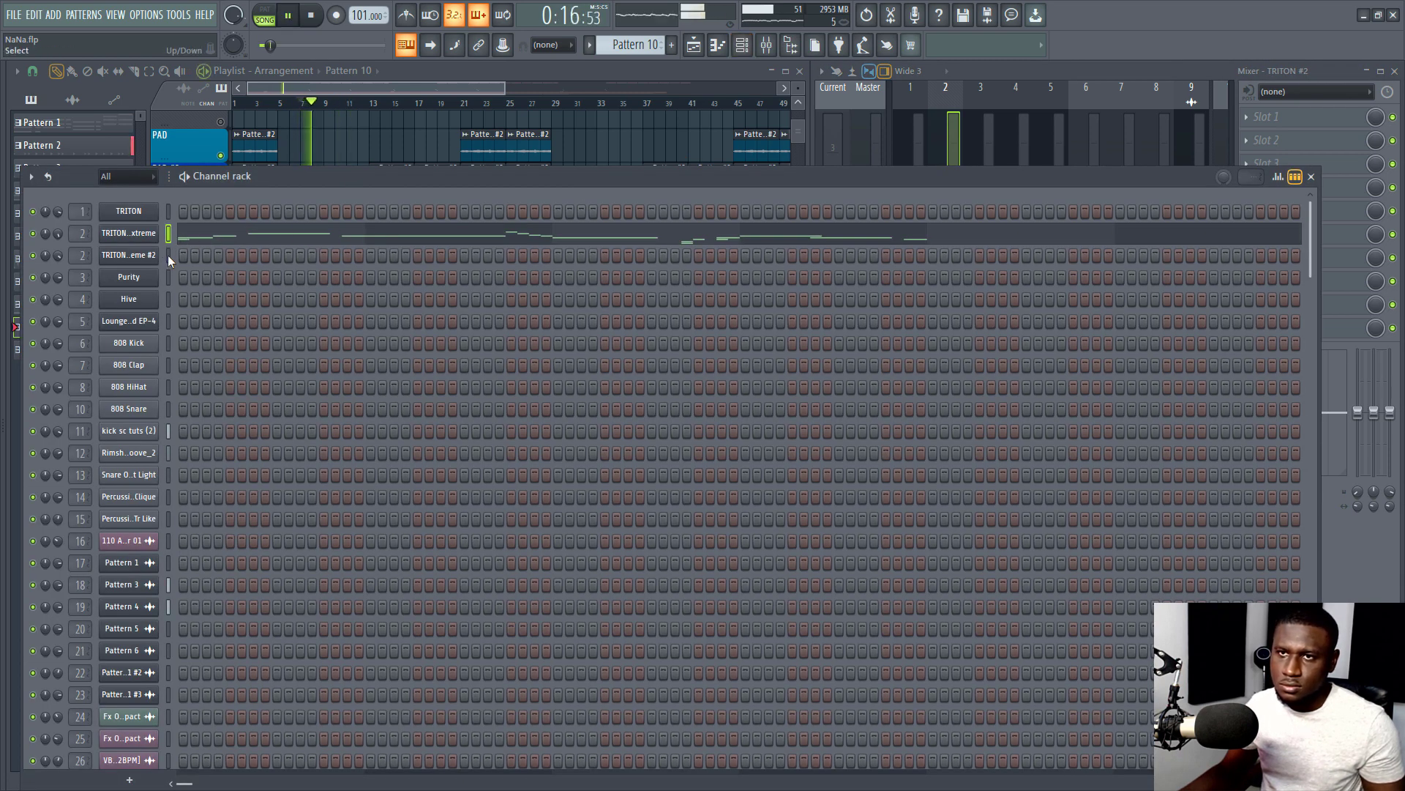
left_click(169, 255)
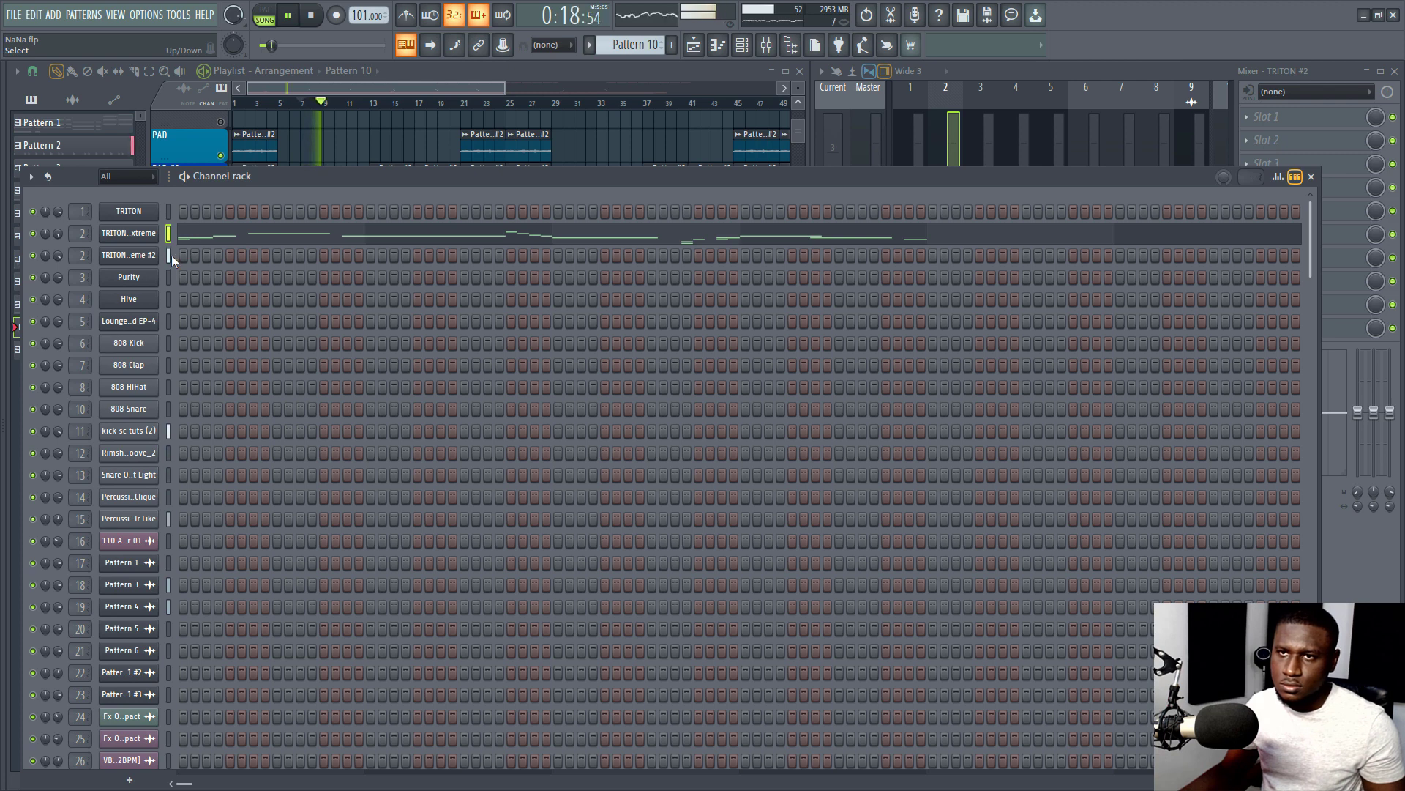
left_click(1007, 64)
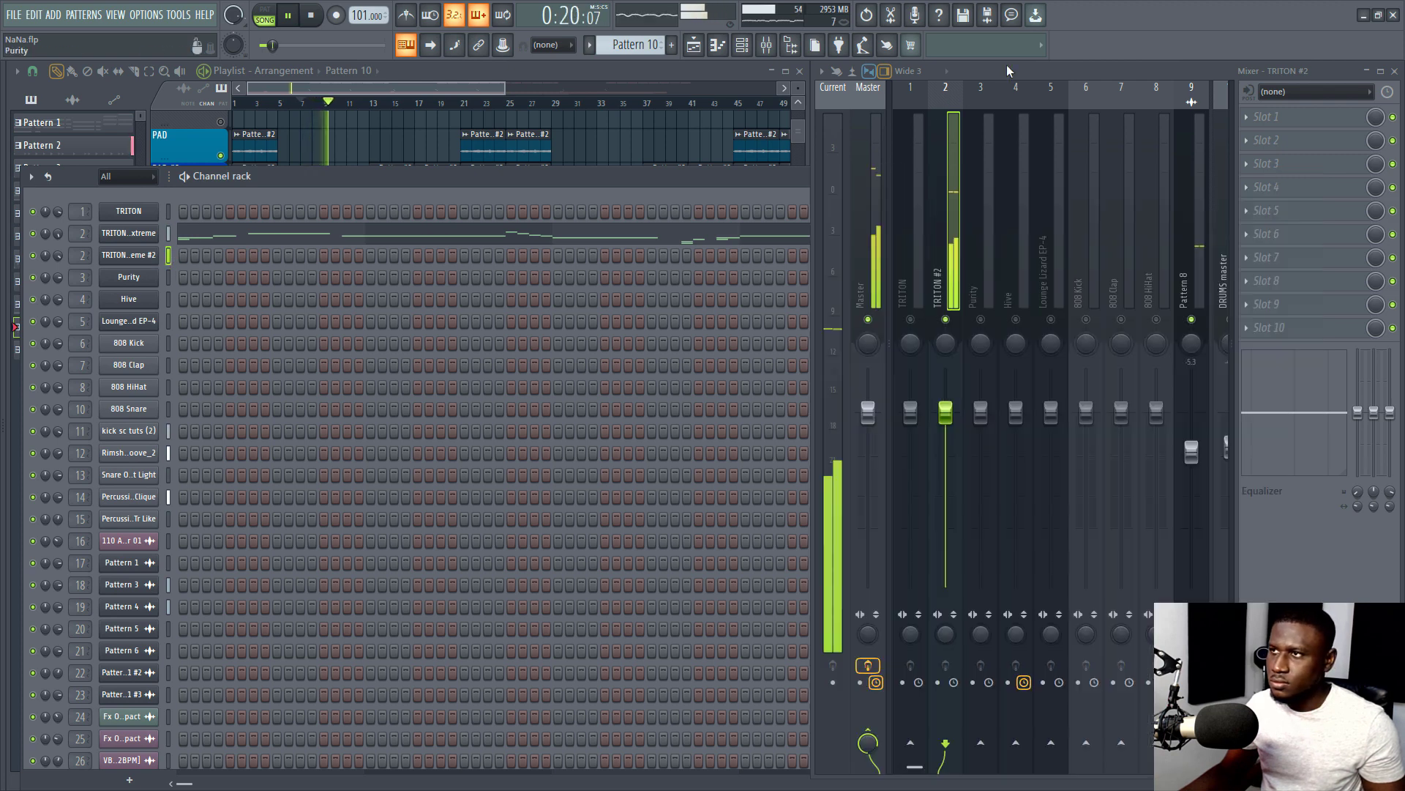
key("space")
left_click(907, 284)
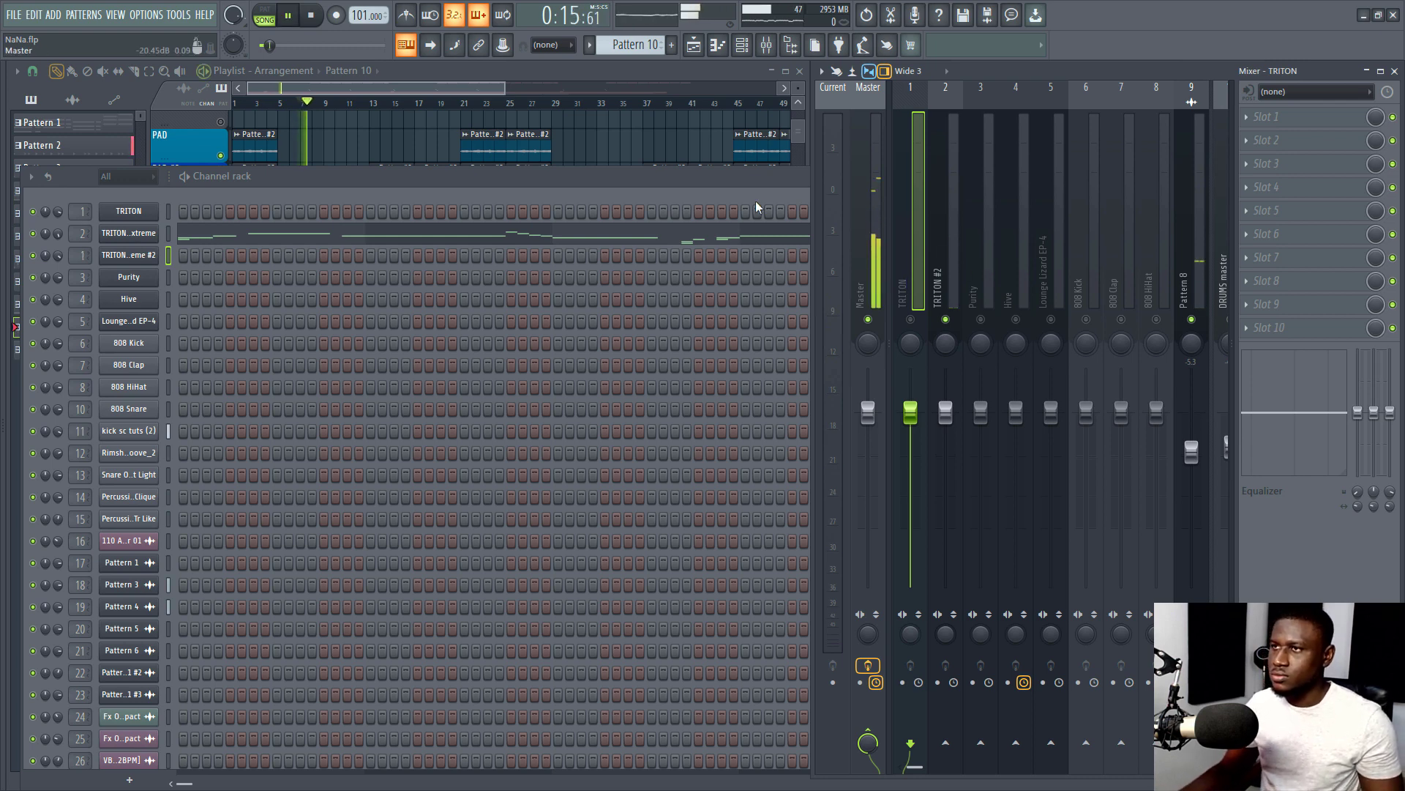
left_click(747, 180)
left_click(1312, 177)
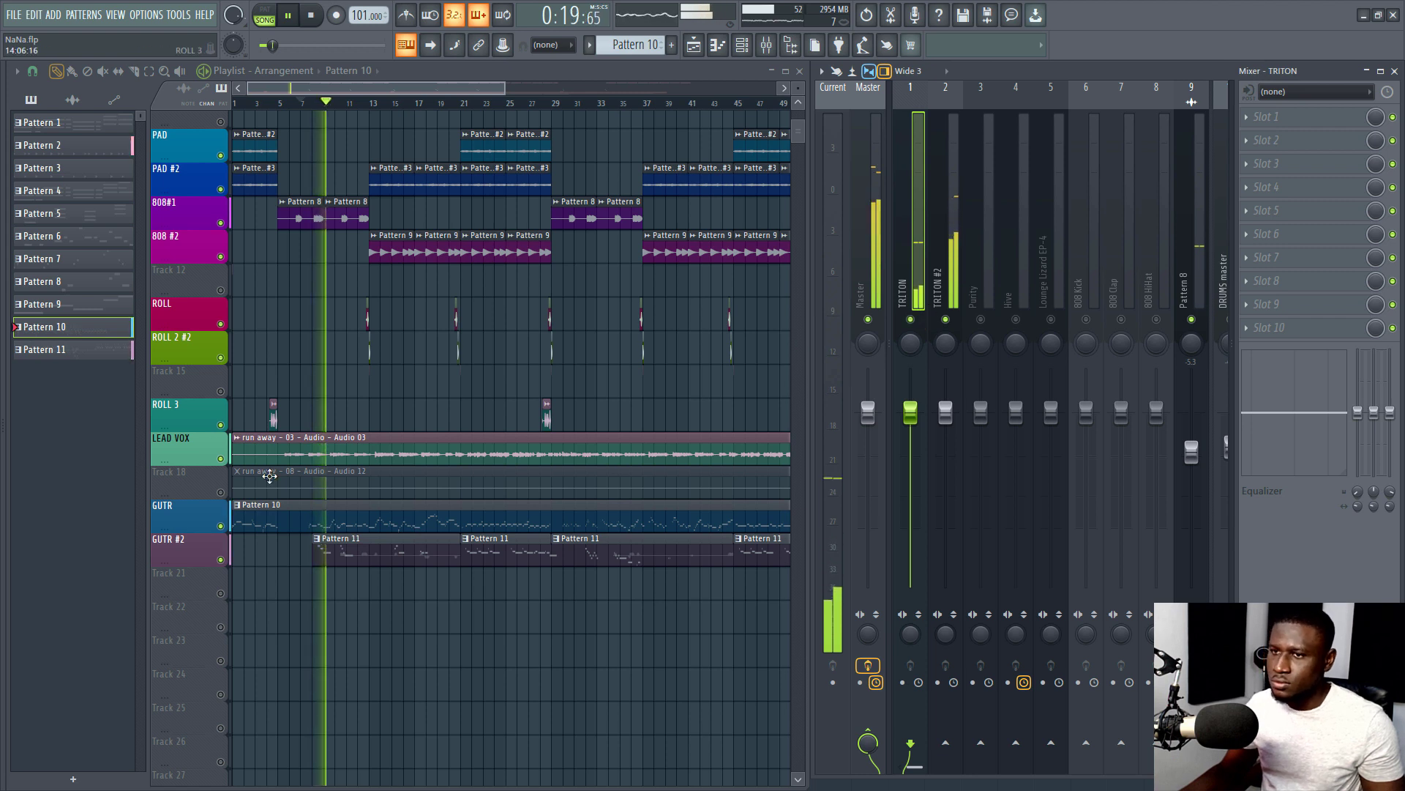
Mute the GUTR #2 playlist track and restart playback to hear the GUTR part alone in the mix
key("space")
left_click(221, 560)
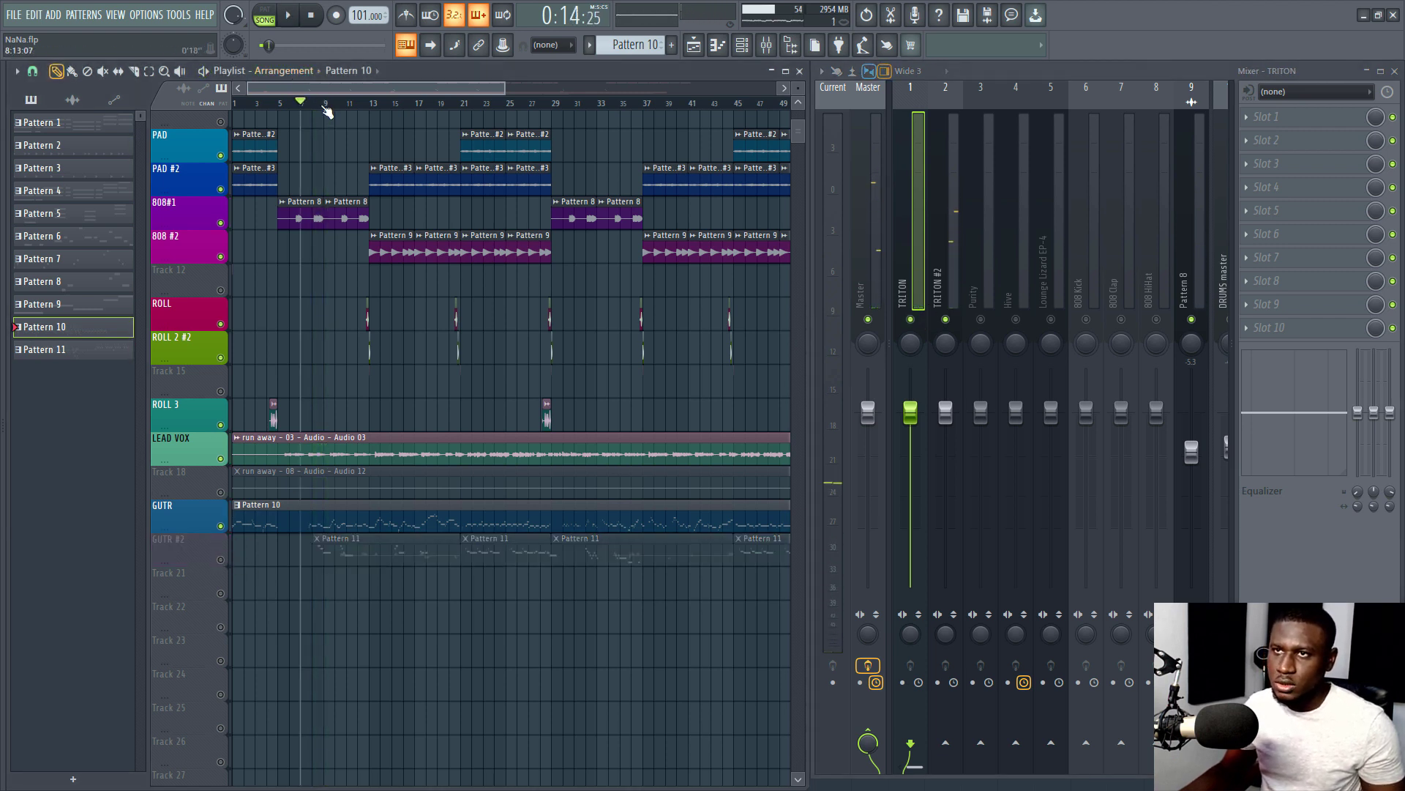
key("space")
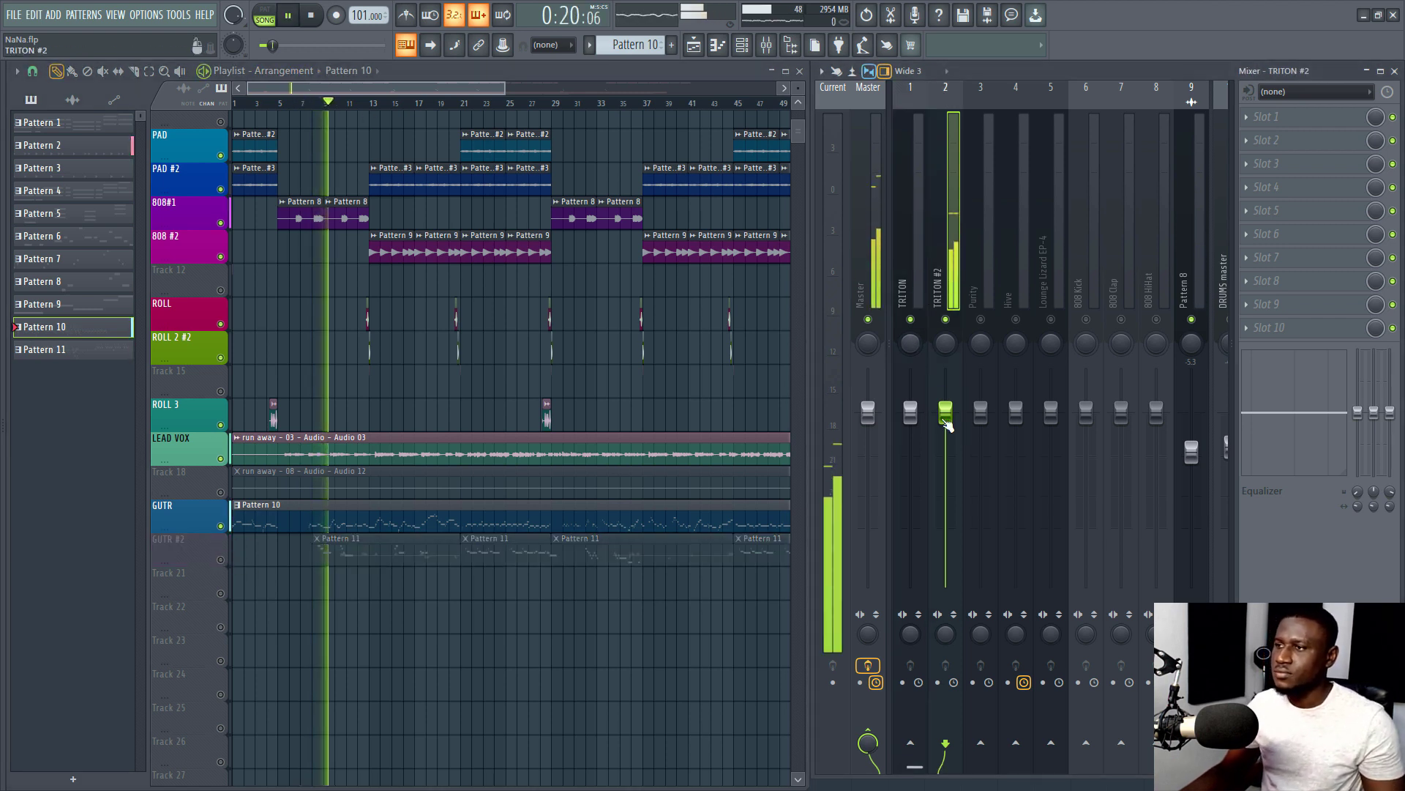
Lower the TRITON #2 mixer fader to -5.9 dB and pan the track 55% left
left_click_drag(945, 412, 945, 464)
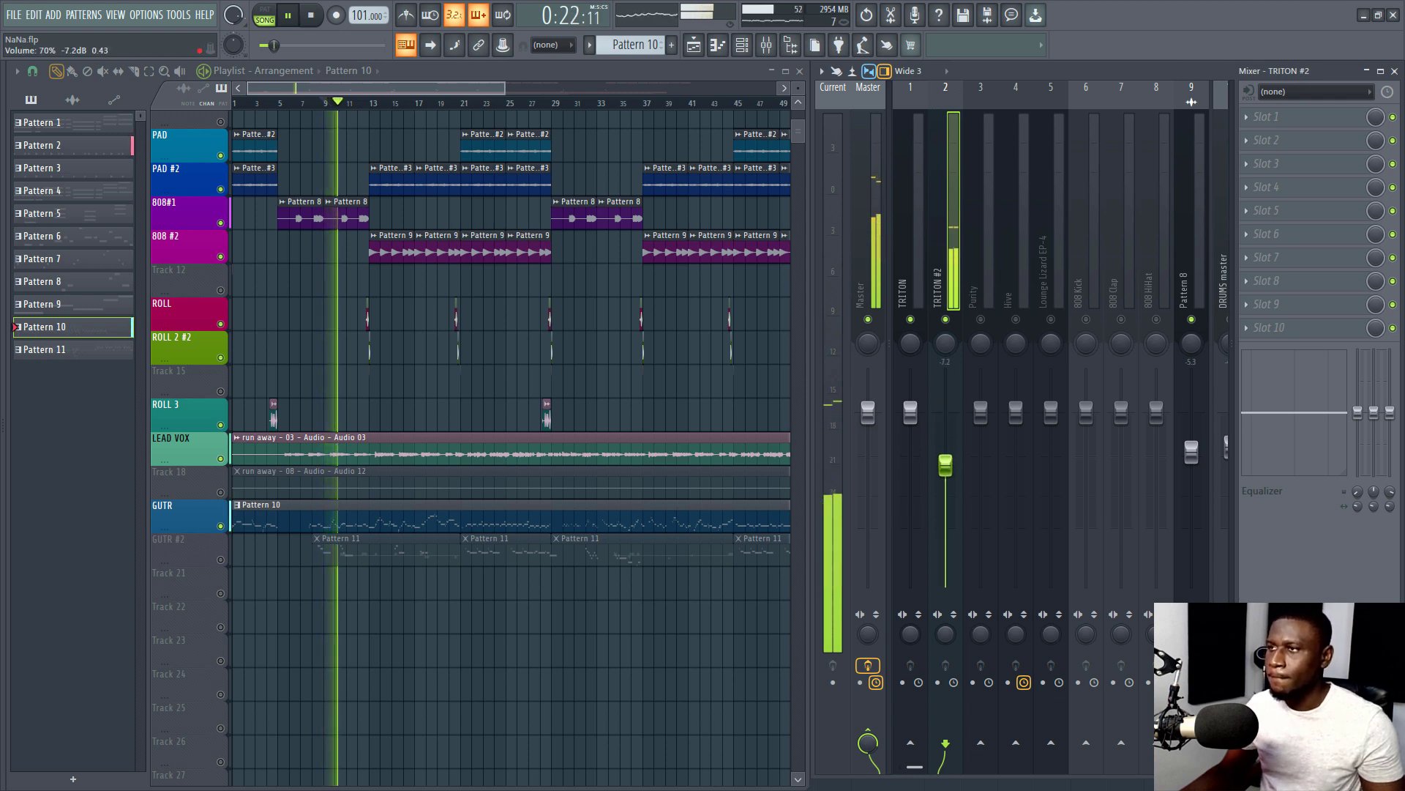
left_click_drag(945, 342, 945, 358)
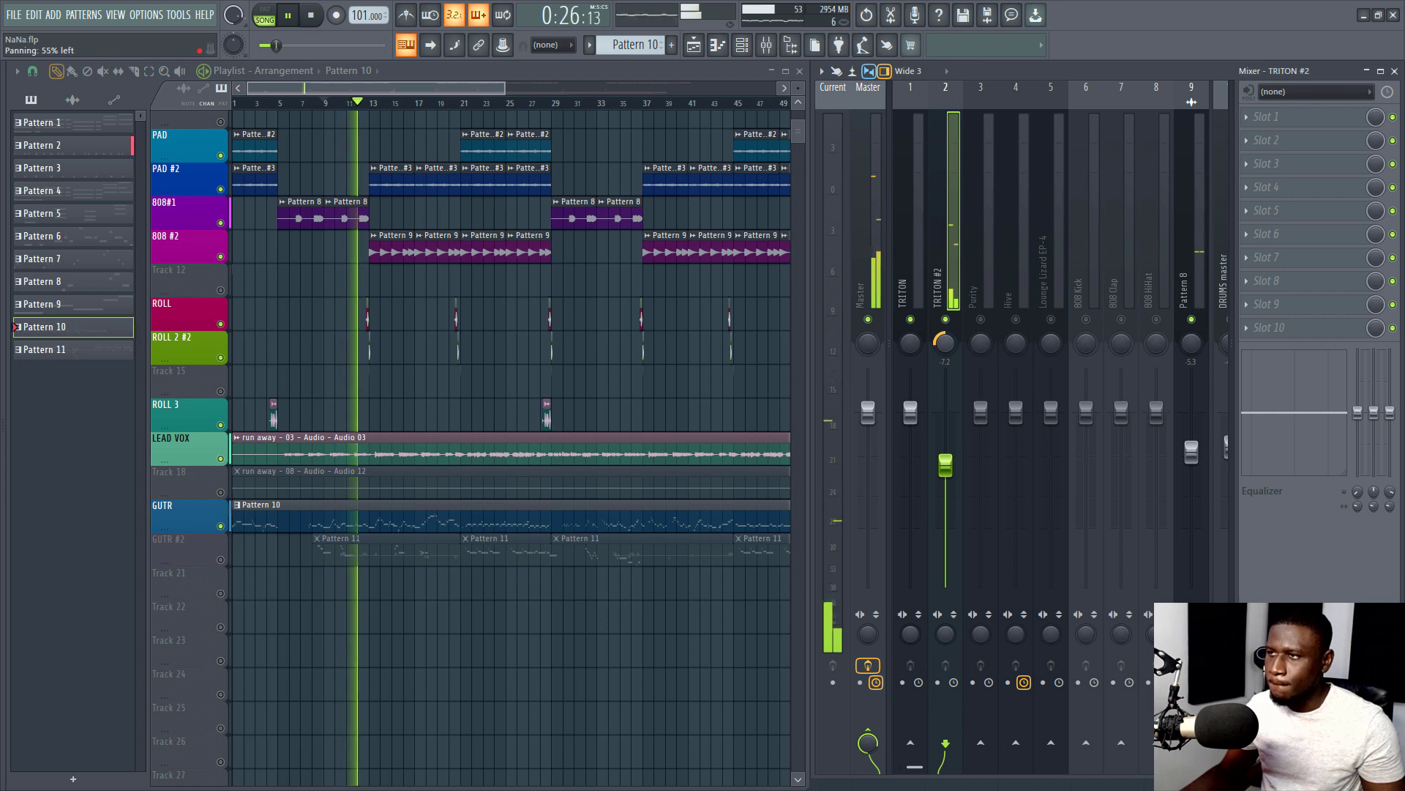
left_click_drag(945, 465, 947, 455)
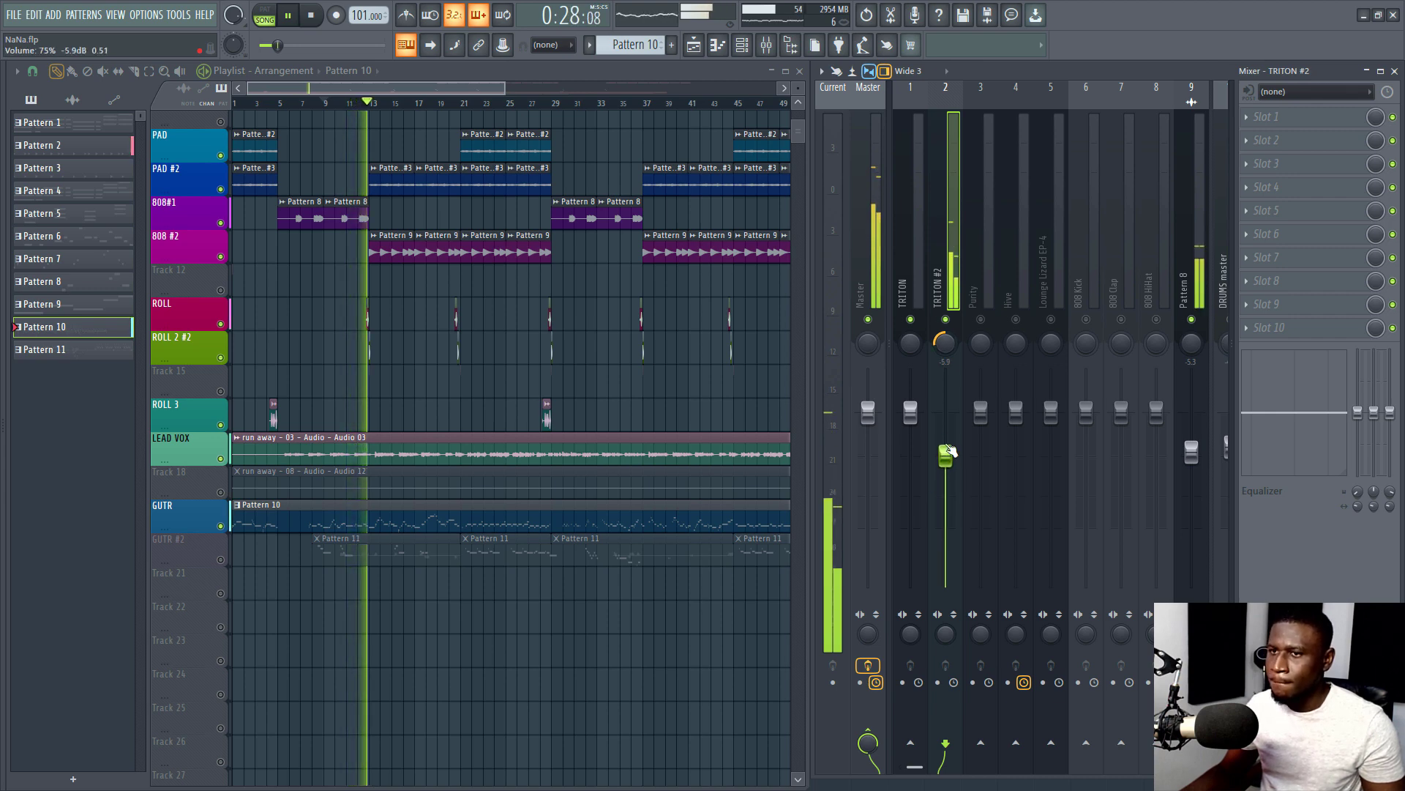
Add Fruity Parametric EQ 2 to TRITON #2 and roll off its low end with band 1
left_click(1283, 125)
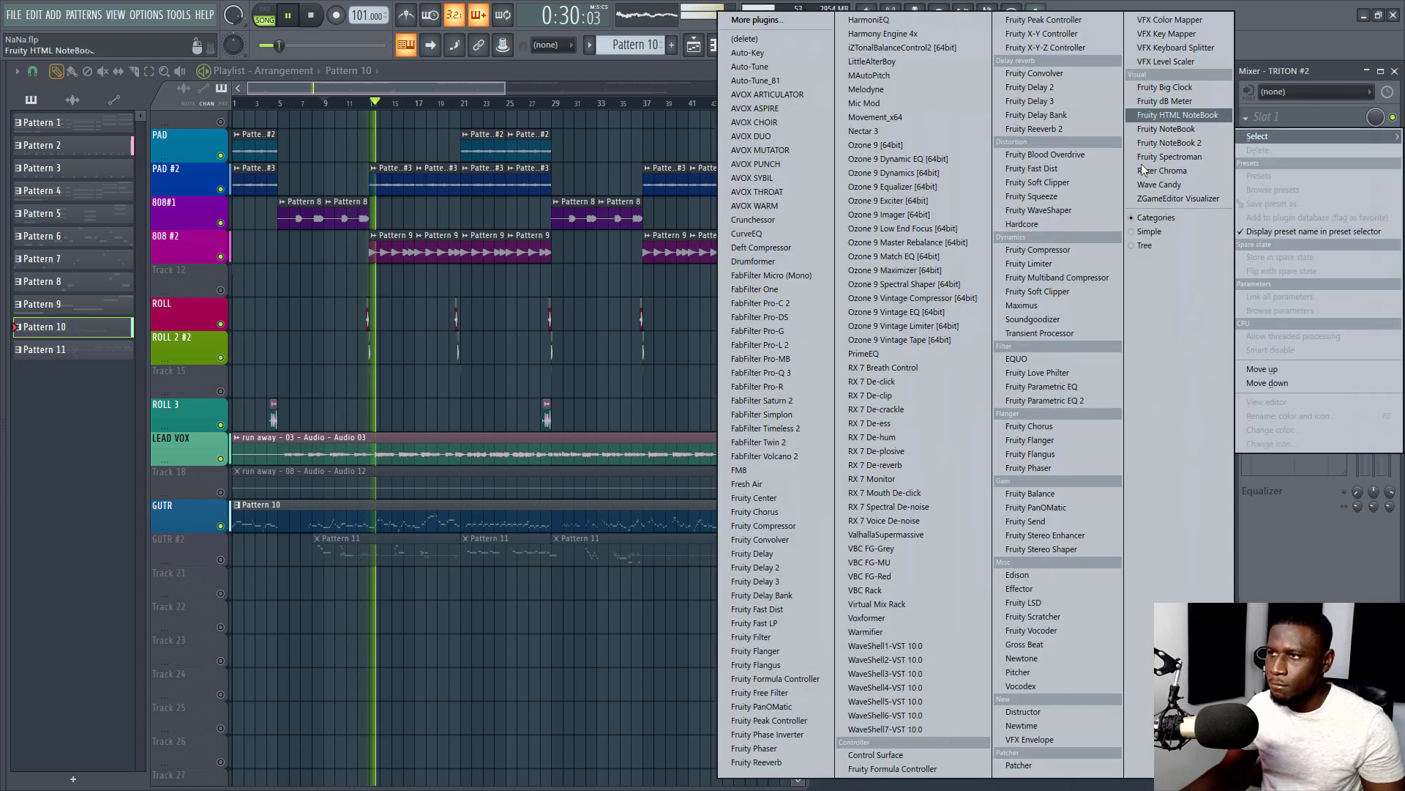
left_click(1047, 400)
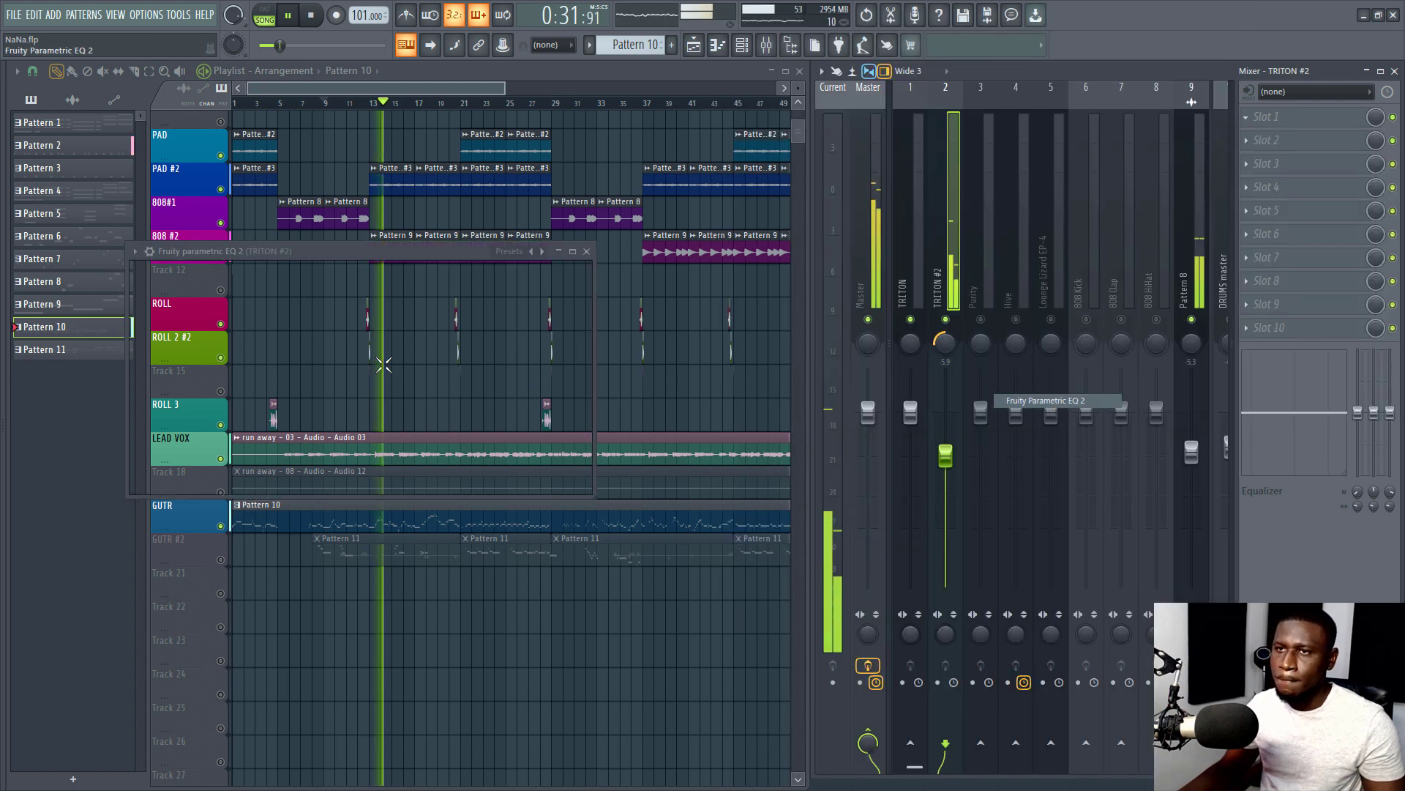
left_click_drag(196, 370, 248, 434)
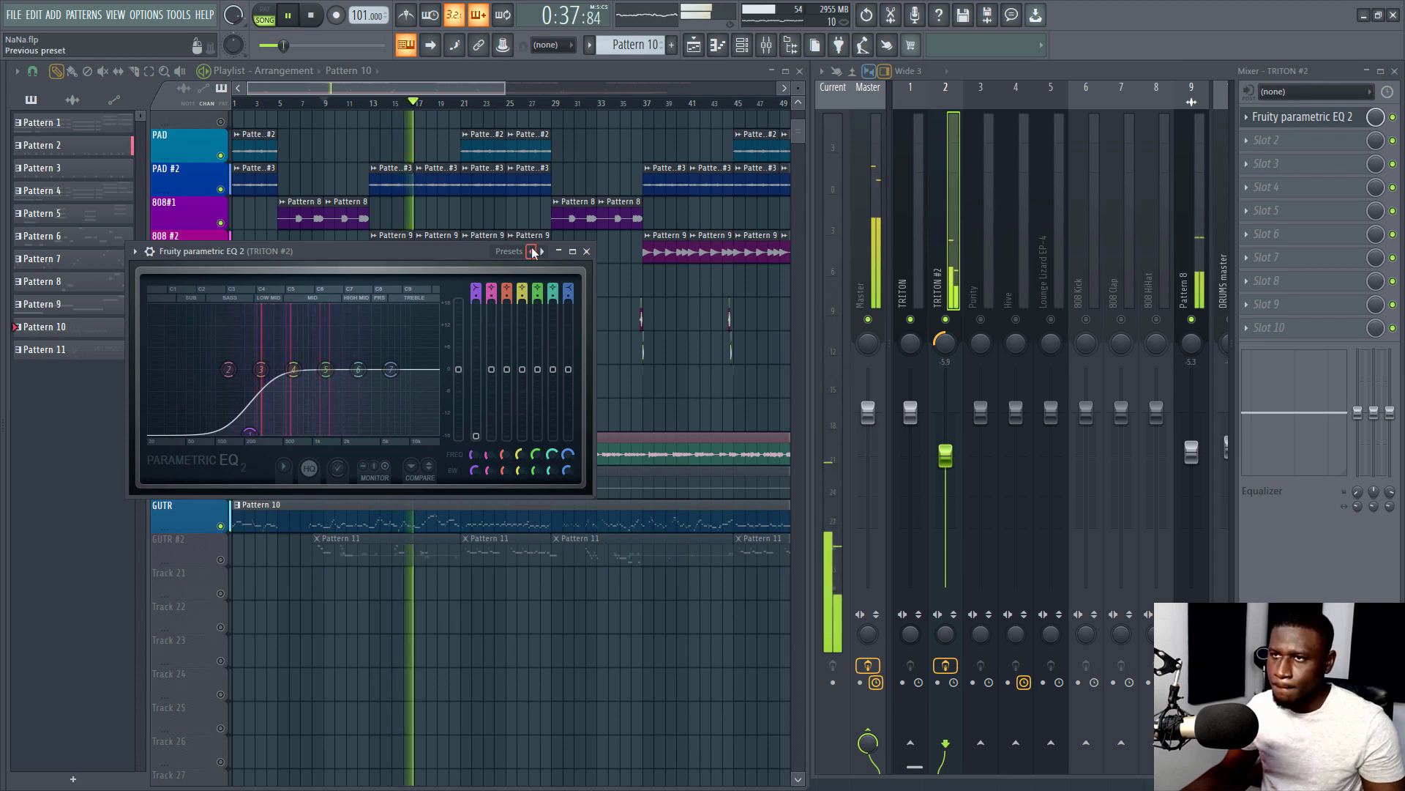
Add Fruity Multiband Compressor after the EQ on TRITON #2, load its Bright preset, and close its window
left_click(1267, 142)
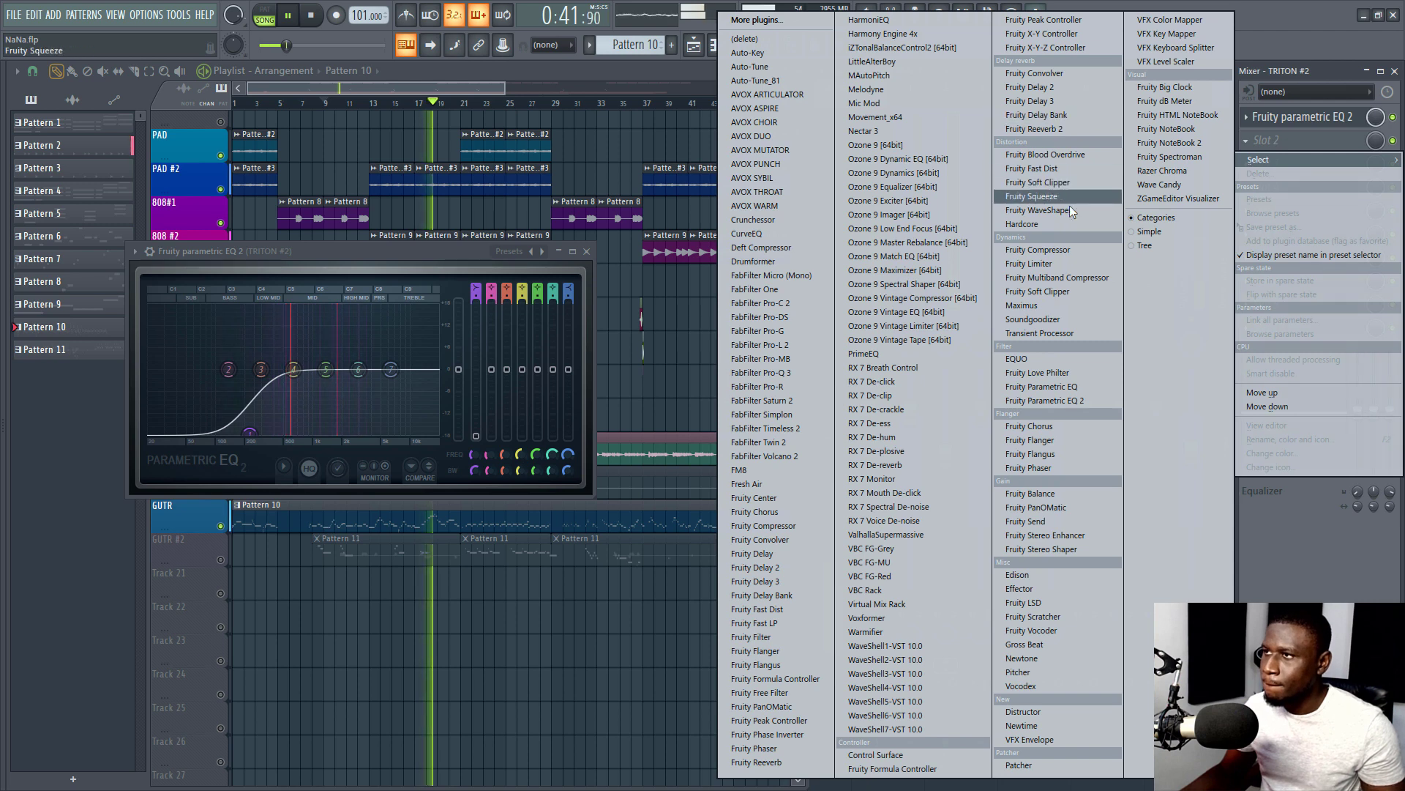
left_click(1057, 277)
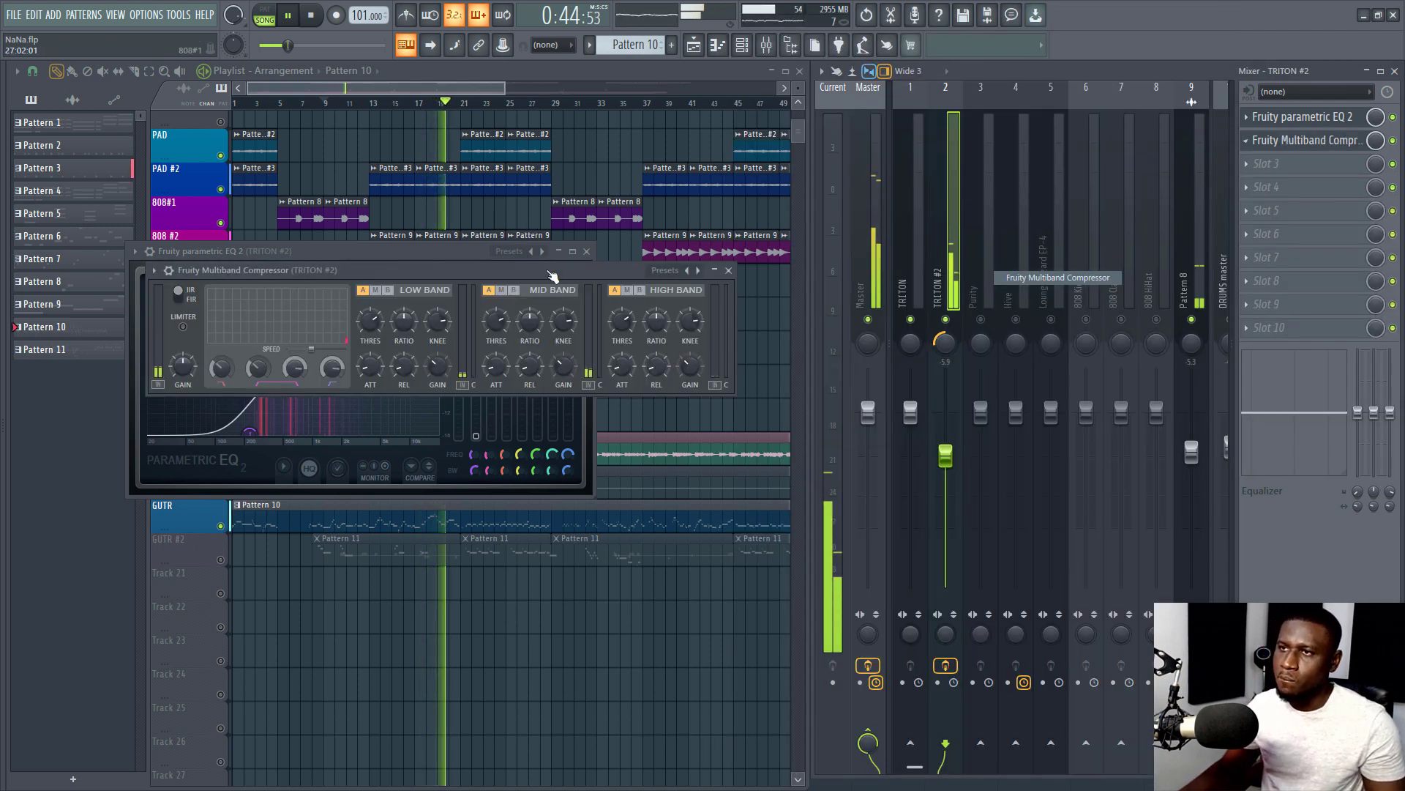
left_click(701, 273)
left_click(729, 329)
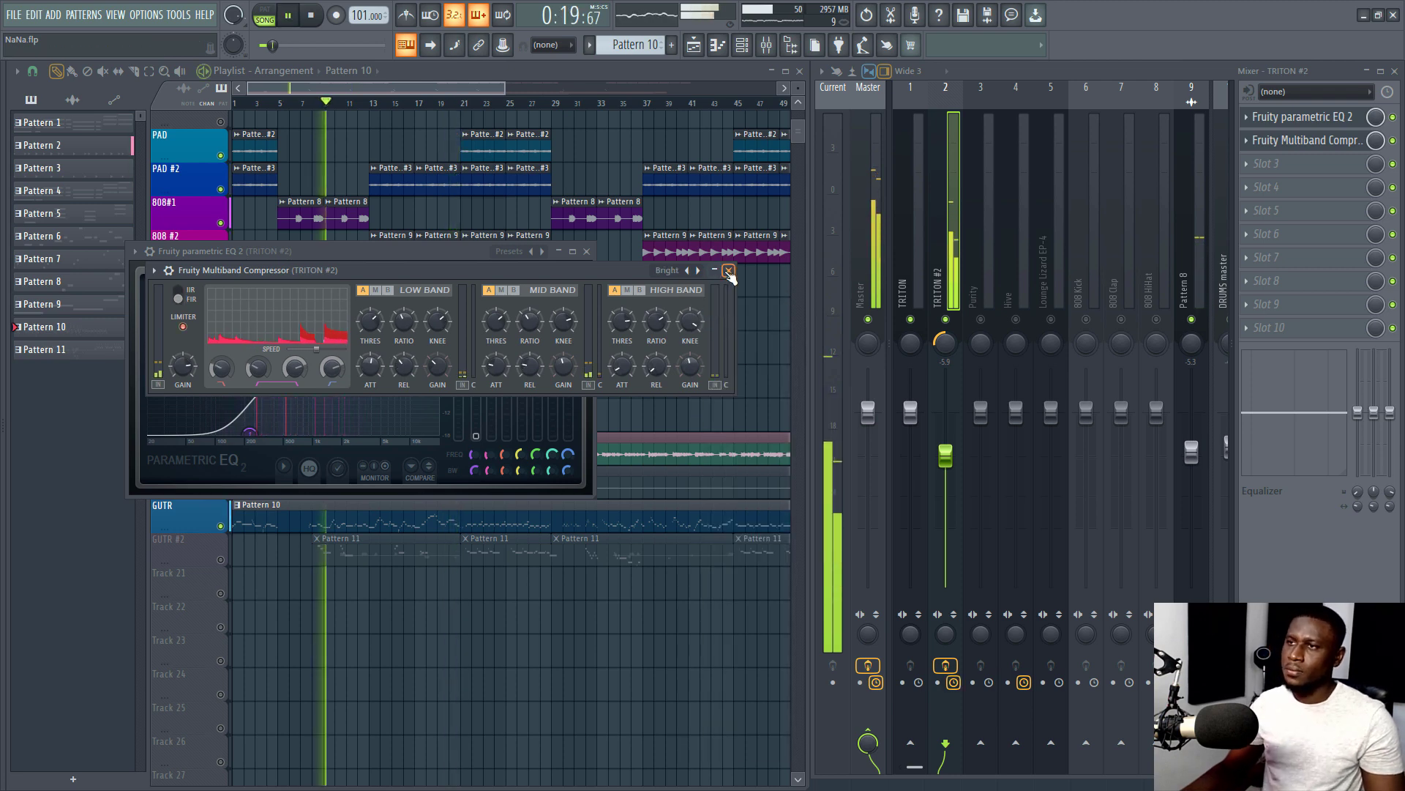
left_click(729, 271)
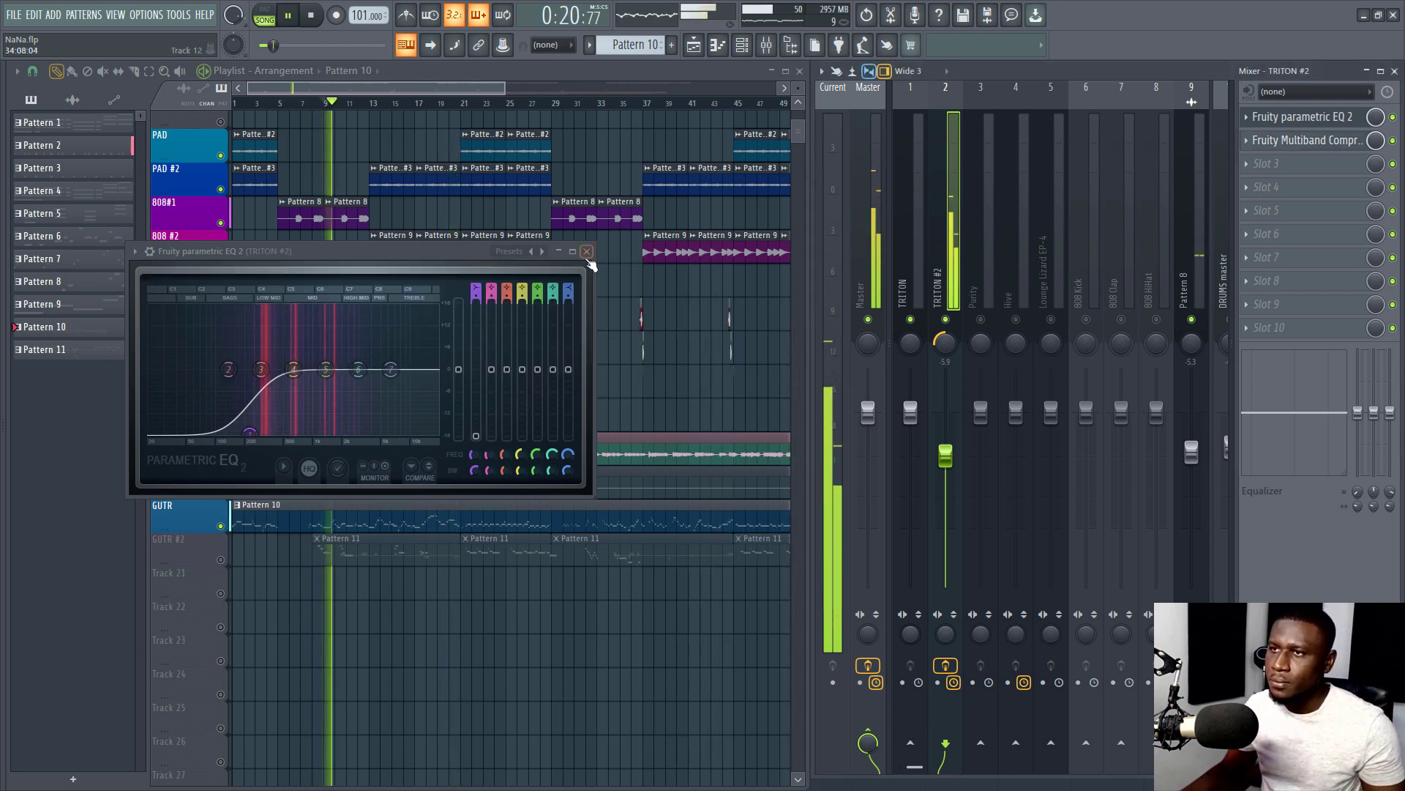
Close the EQ window, lower the TRITON #2 mixer fader to about -11.3 dB, and stop playback
left_click(586, 251)
left_click_drag(948, 465, 947, 496)
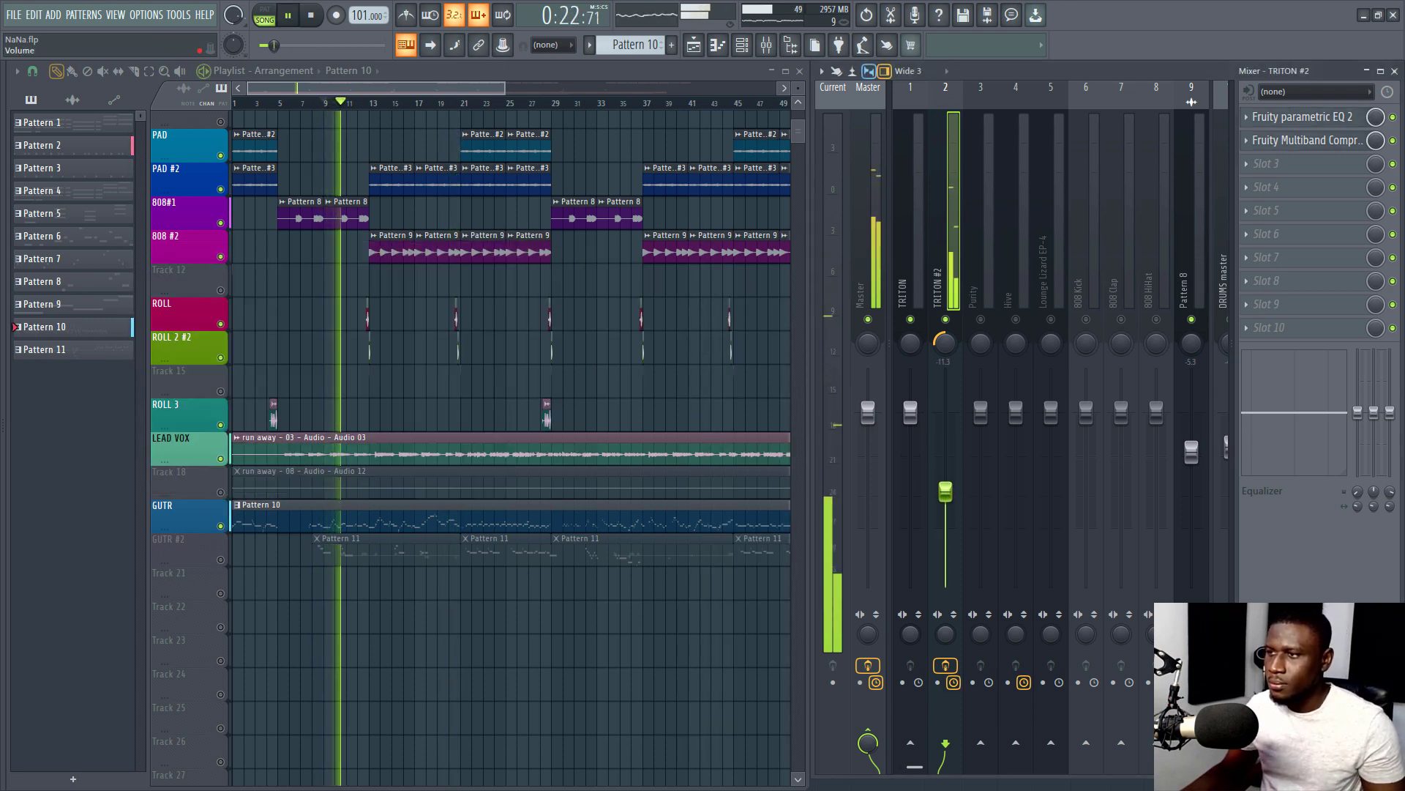
key("space")
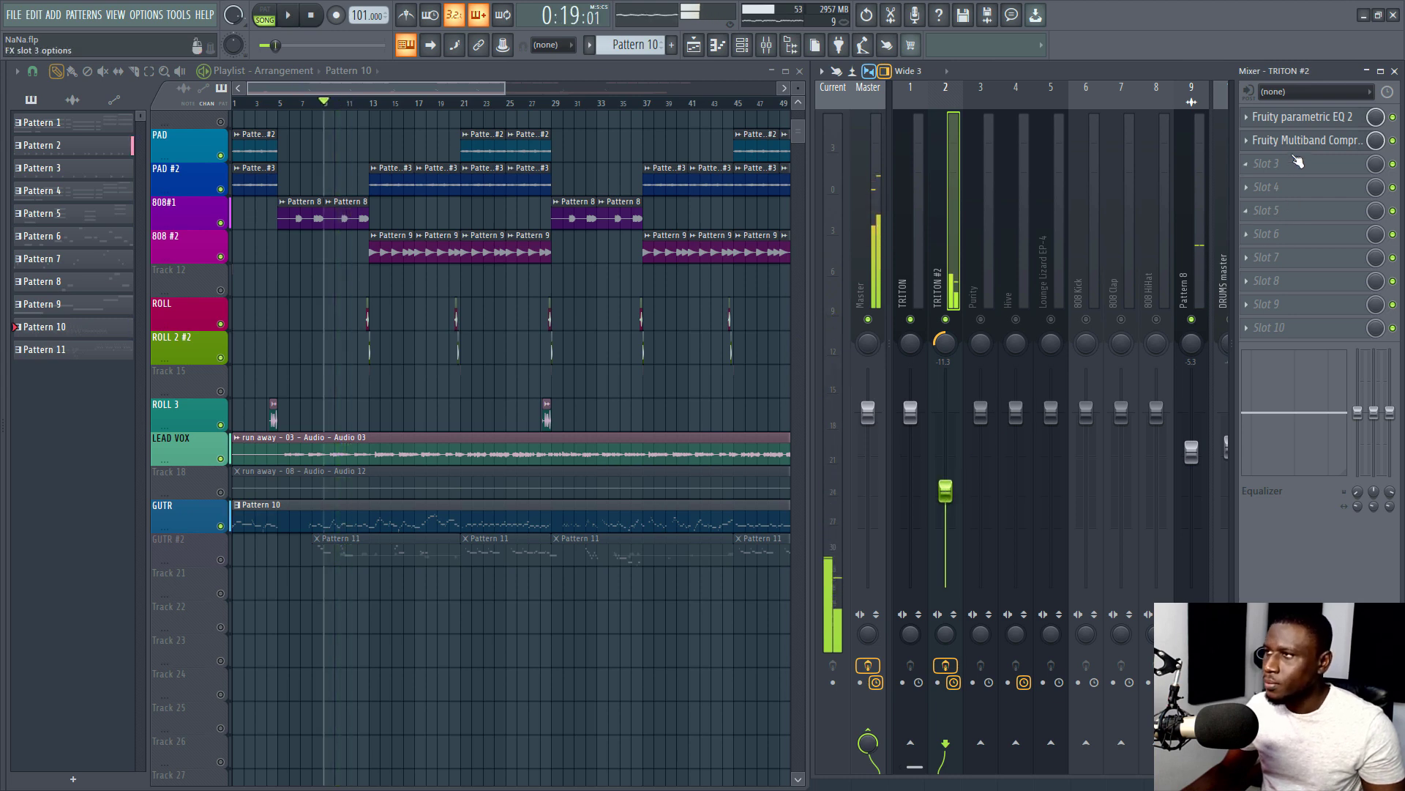
Add Fruity Flanger and Fruity Chorus to slots 3 and 4 of TRITON #2 and trim its fader to about -11.6 dB
left_click(1288, 164)
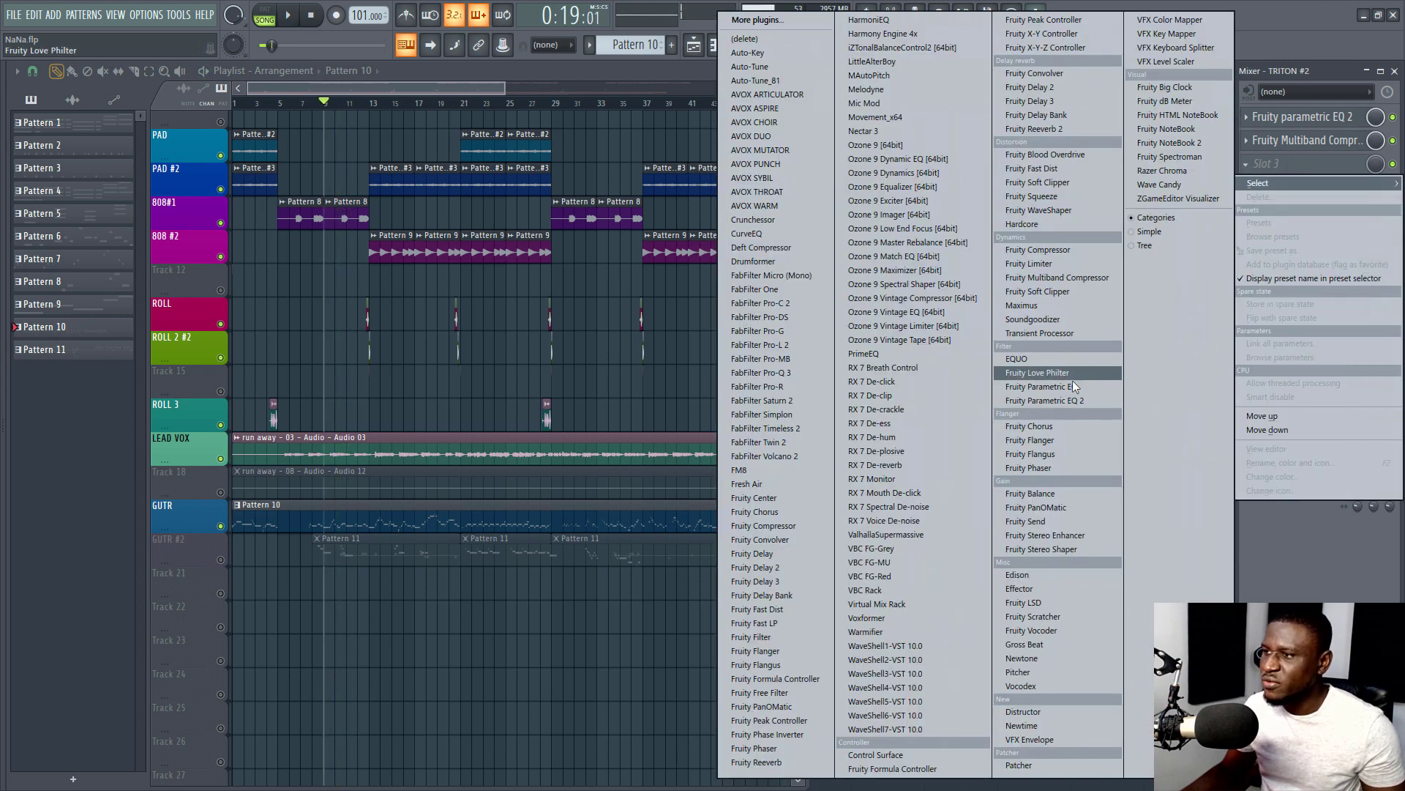
left_click(1091, 441)
key("space")
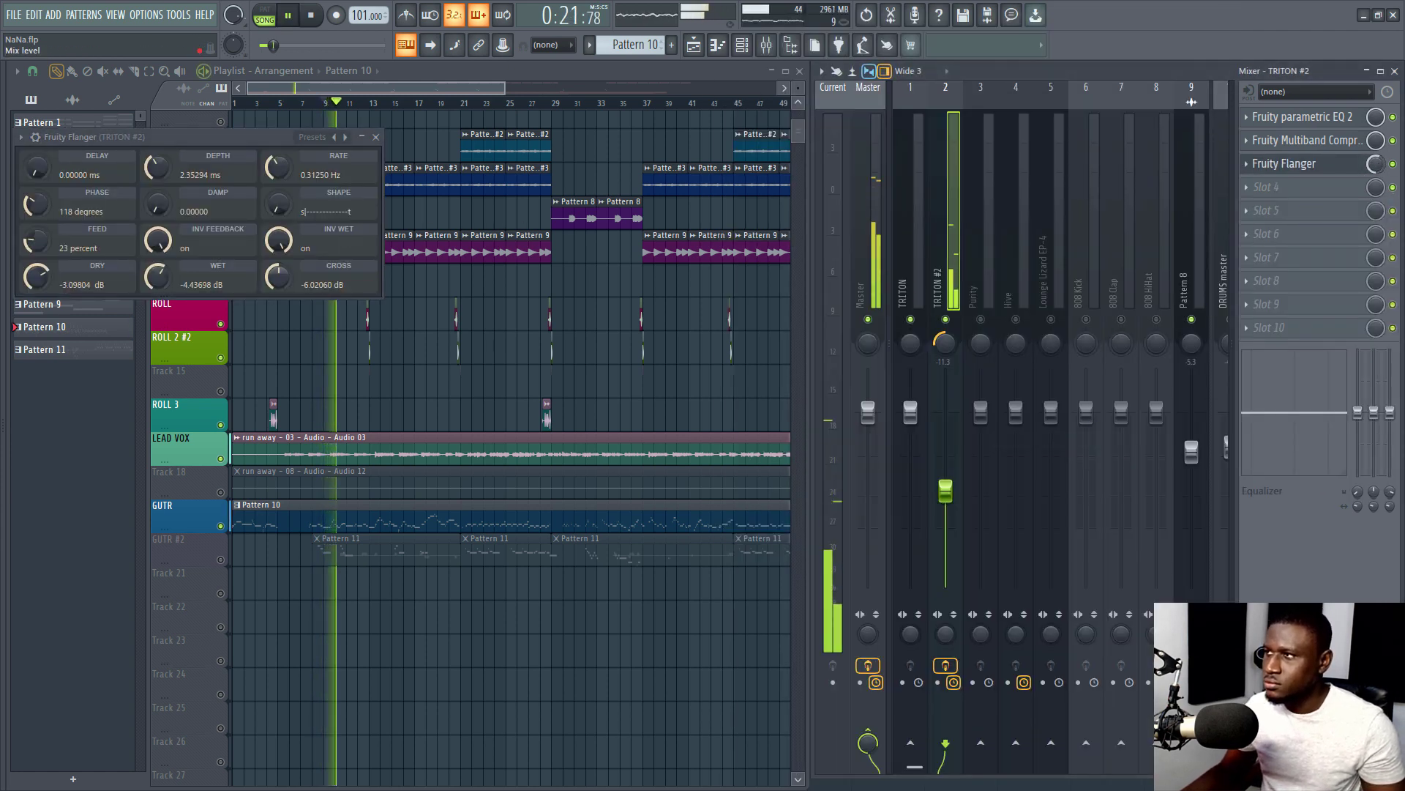
left_click(1332, 187)
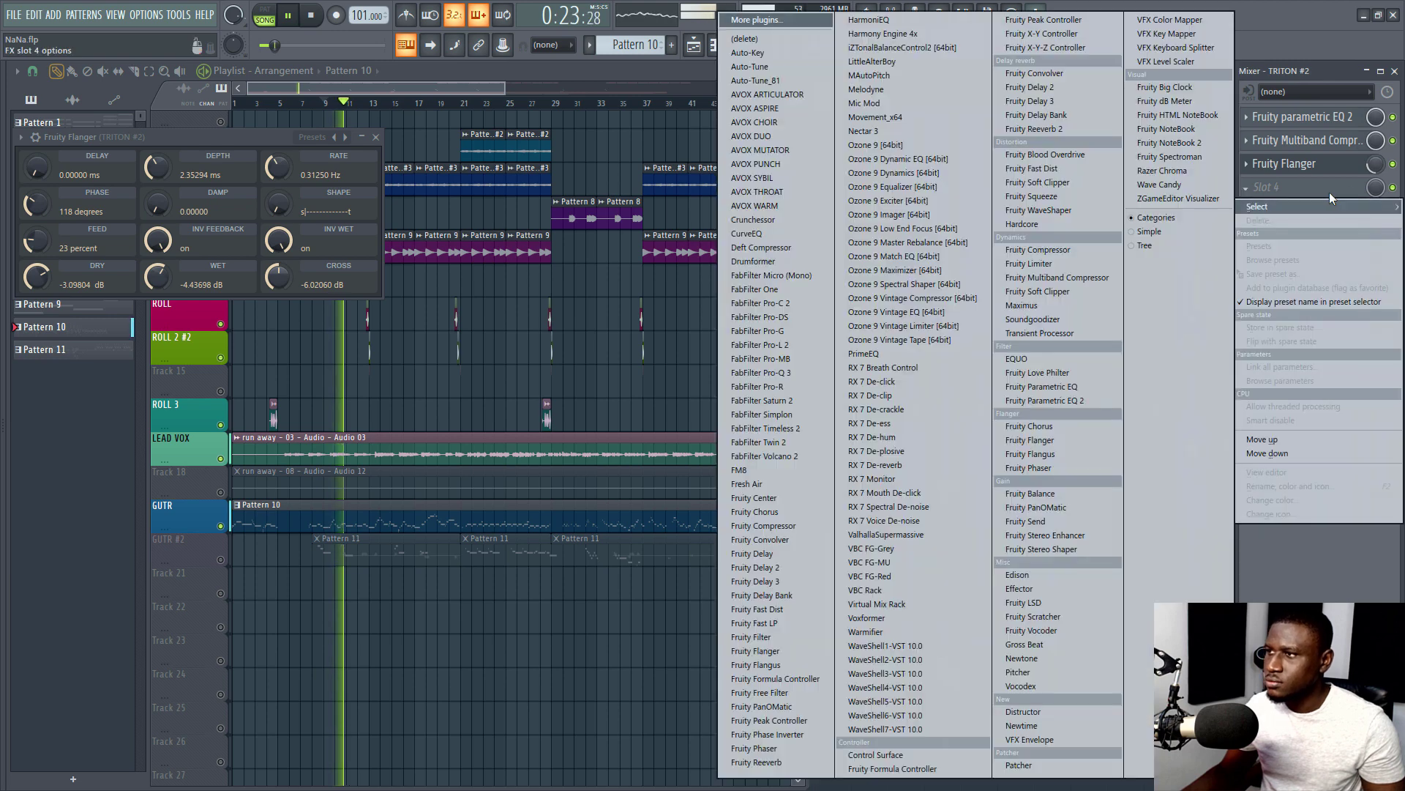
left_click(1029, 426)
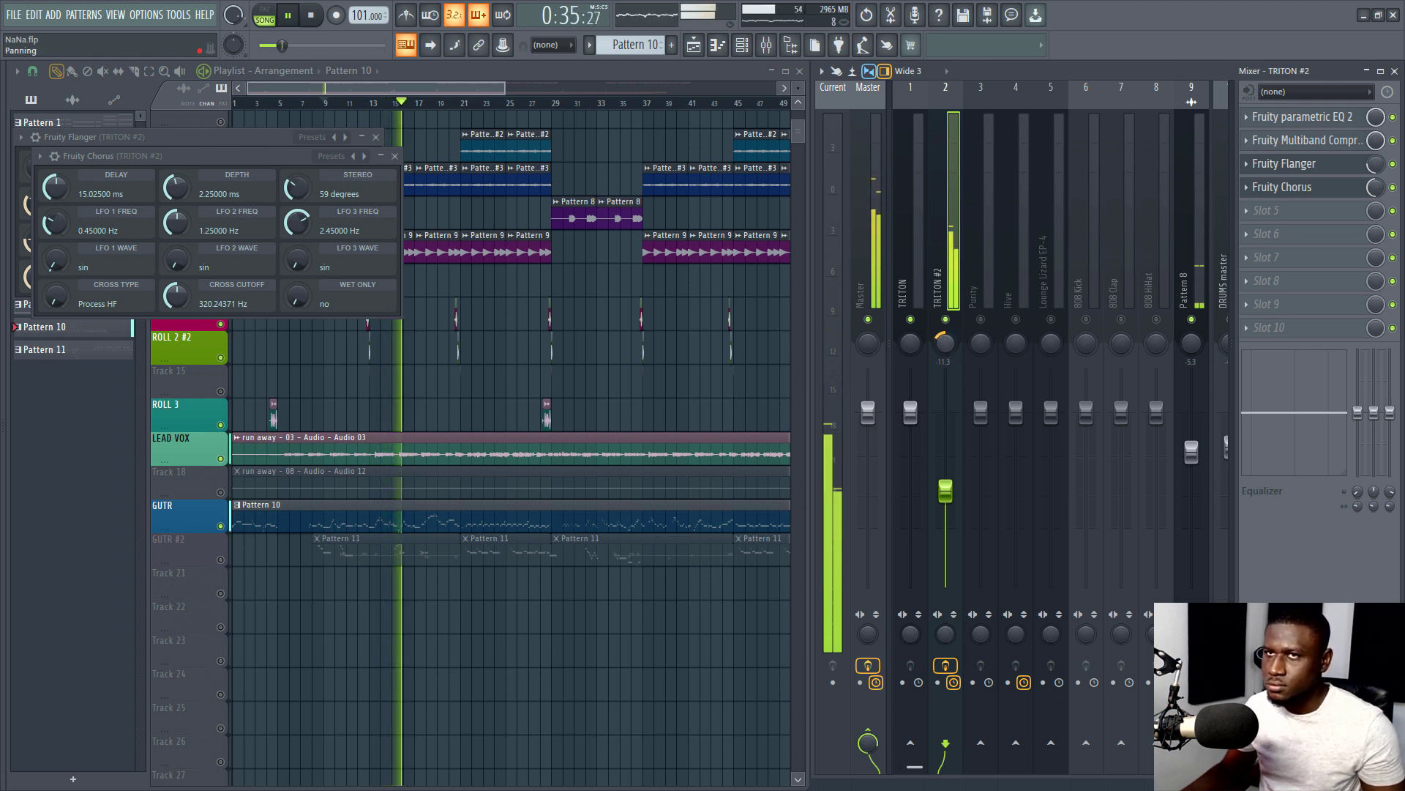
left_click_drag(946, 490, 945, 493)
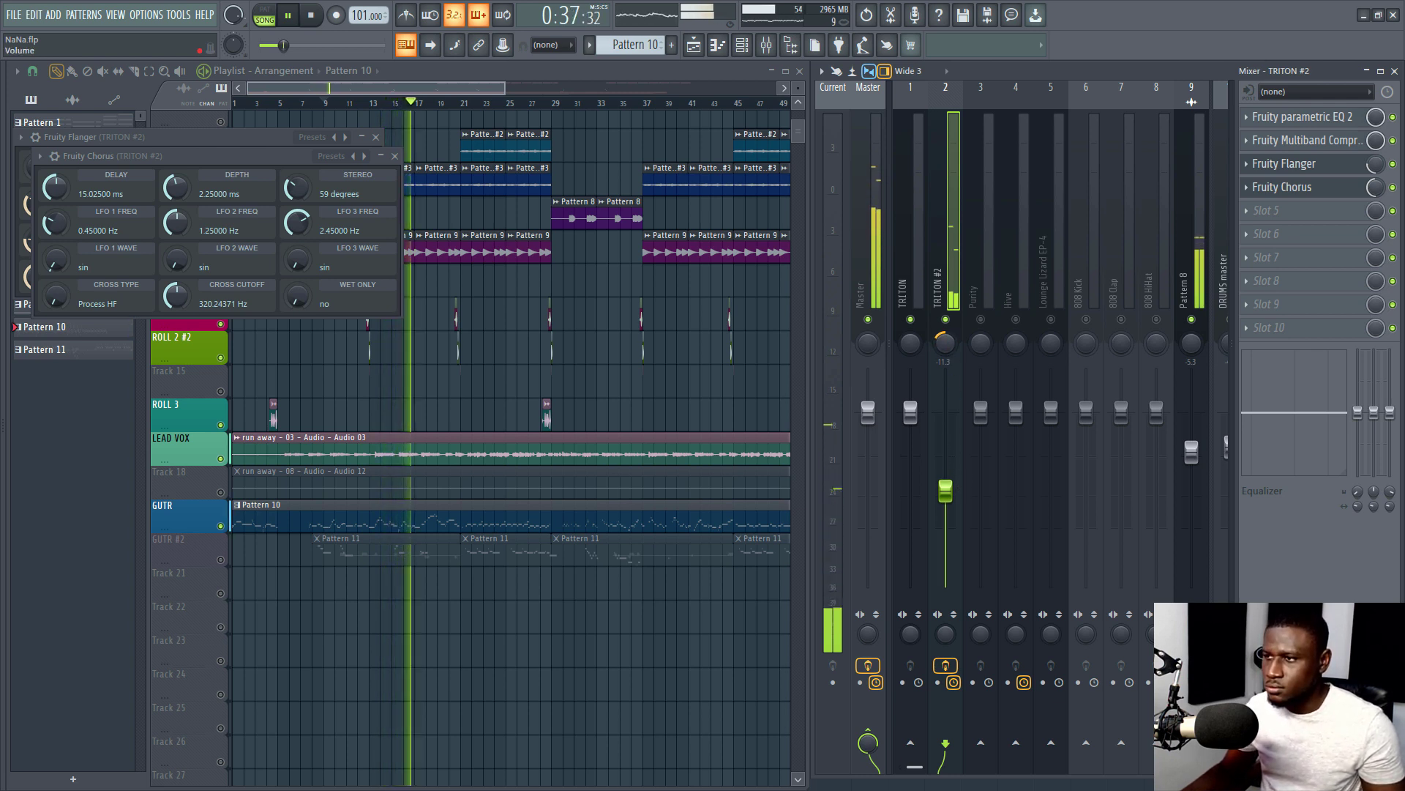
key("space")
Add Fruity Reeverb 2 to slot 5 of TRITON #2 with a 3.0-second decay time
left_click(1297, 212)
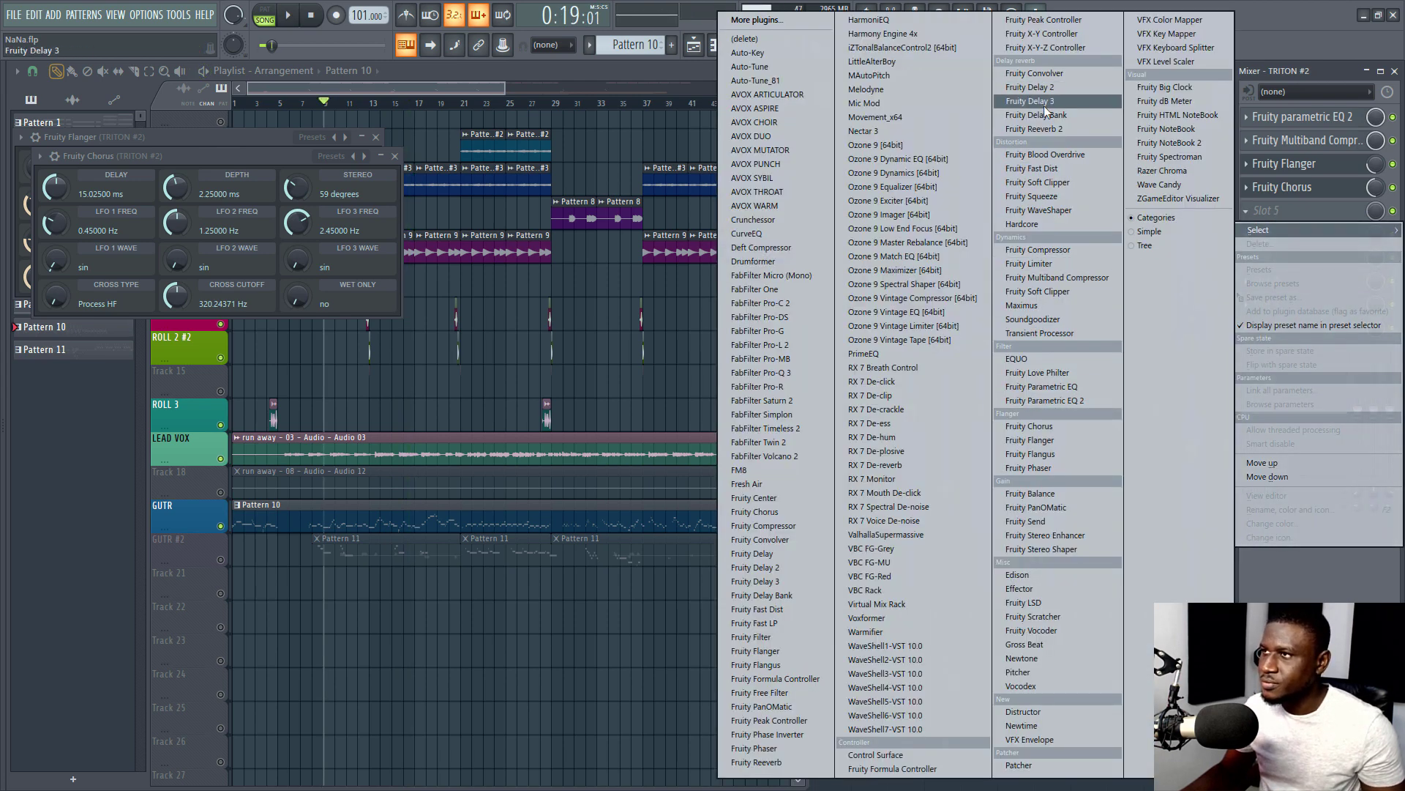
left_click(1044, 128)
key("space")
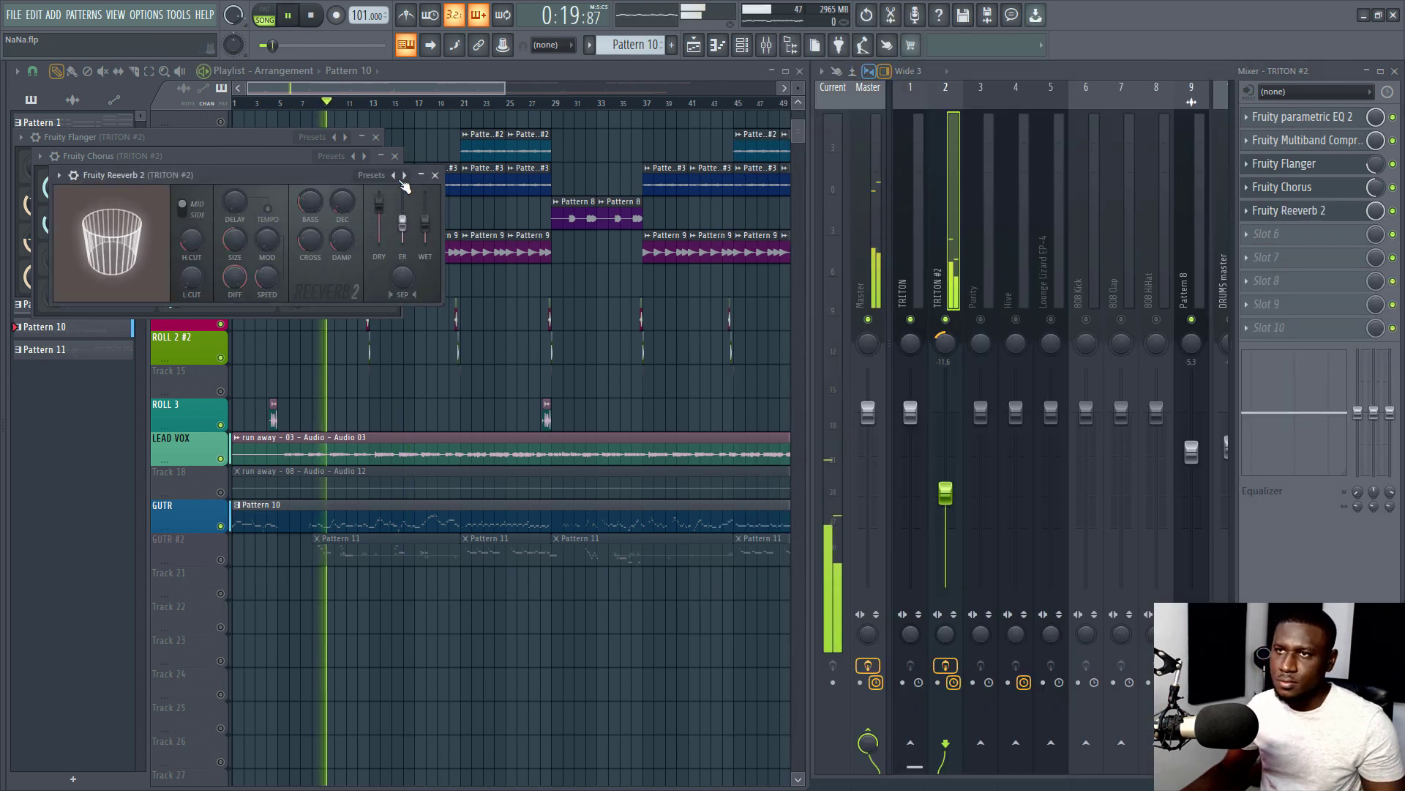
right_click(403, 177)
left_click(342, 191)
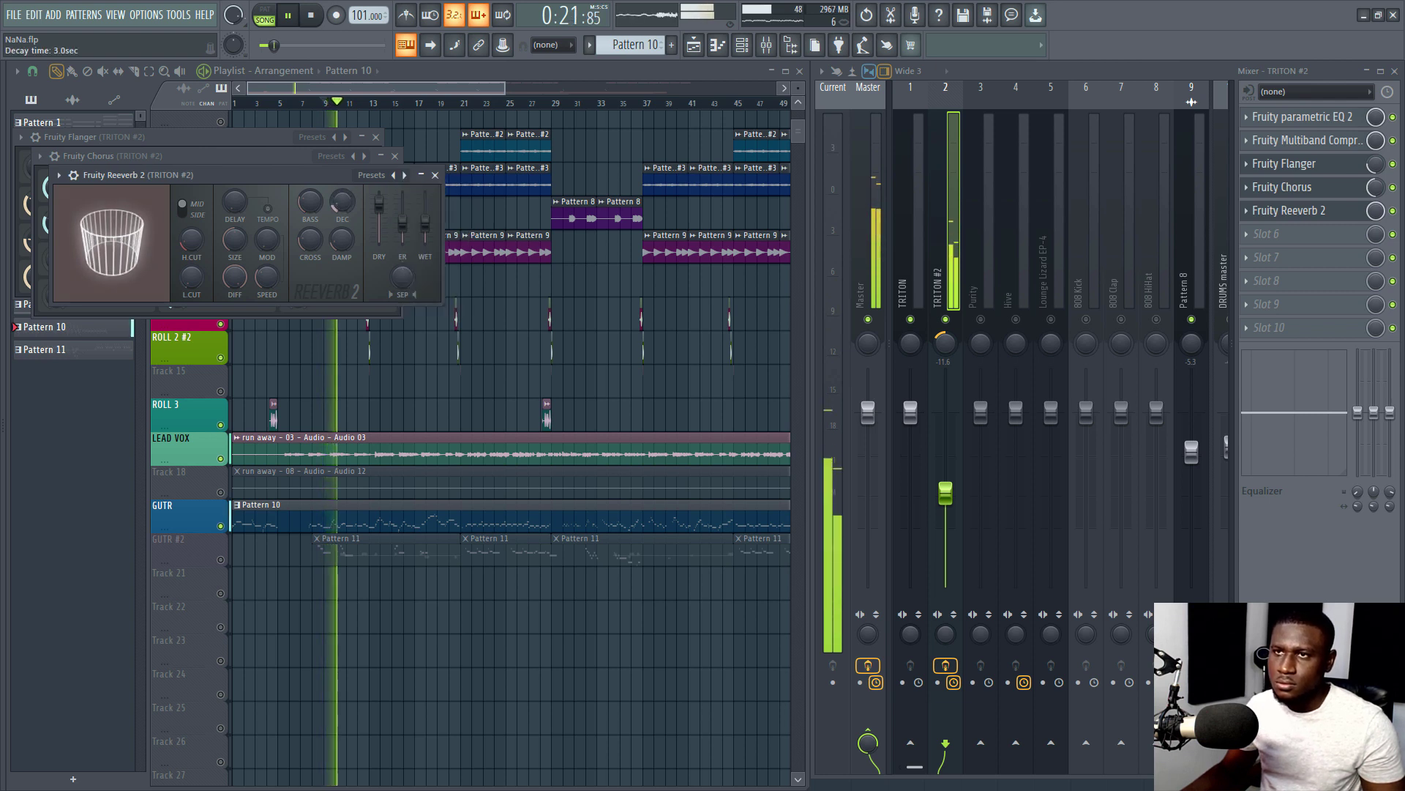
Lower the TRITON #2 fader to -13.4 dB and close the reverb, chorus and flanger windows
left_click_drag(945, 505, 945, 526)
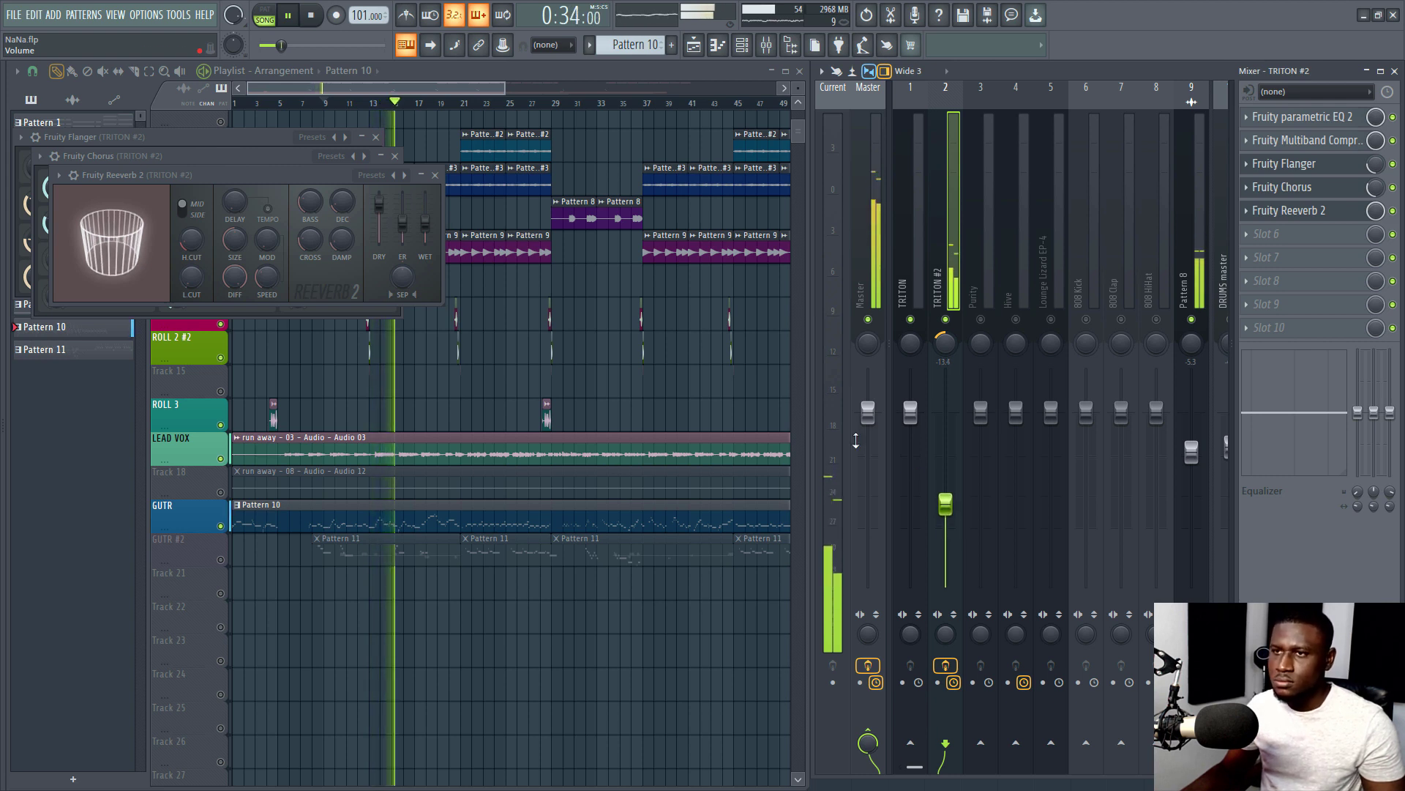
left_click(435, 175)
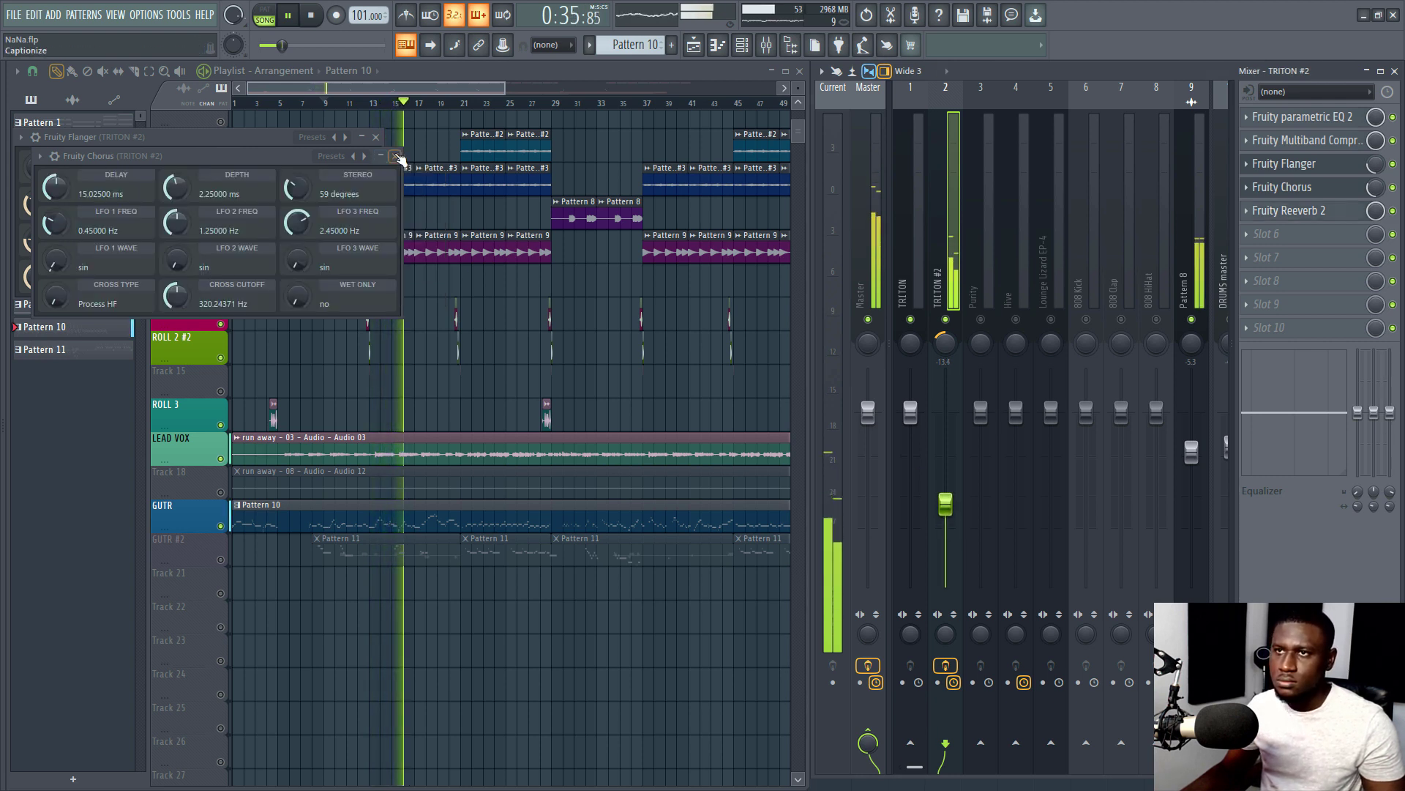
left_click(394, 156)
left_click(378, 138)
scroll(388, 112, "down", 3)
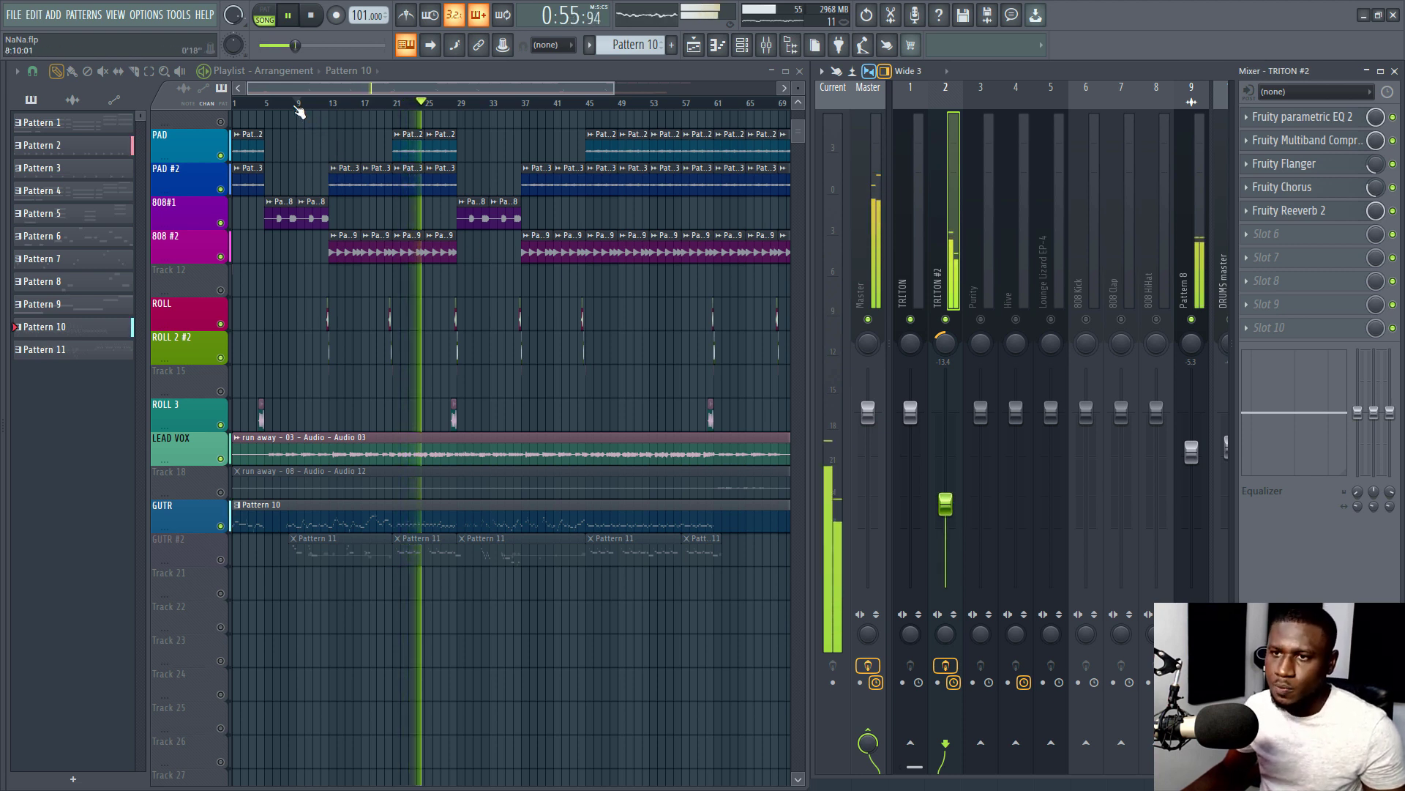
Stop playback, set the song position to bar 8, and unmute the GUTR #2 playlist track
key("space")
left_click(291, 104)
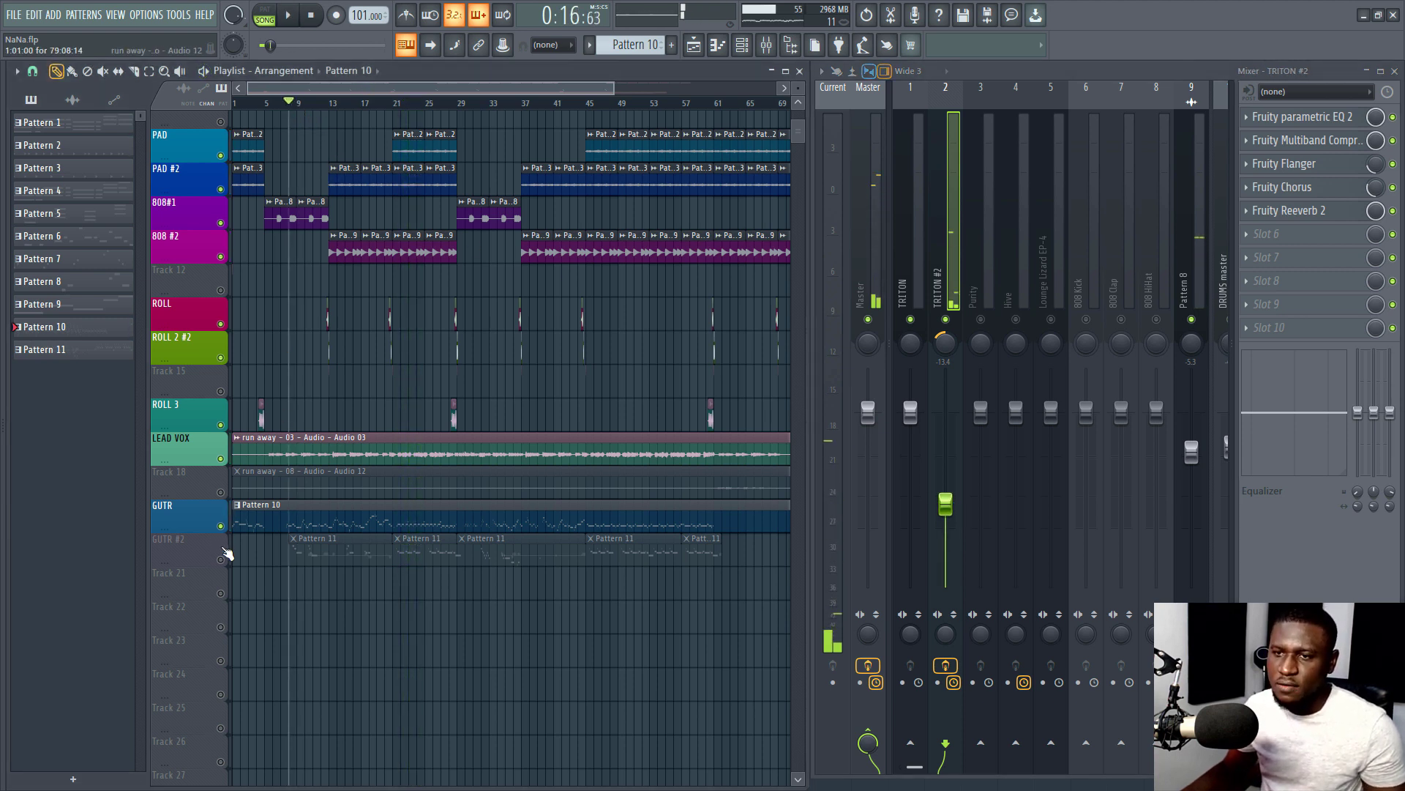
left_click(221, 559)
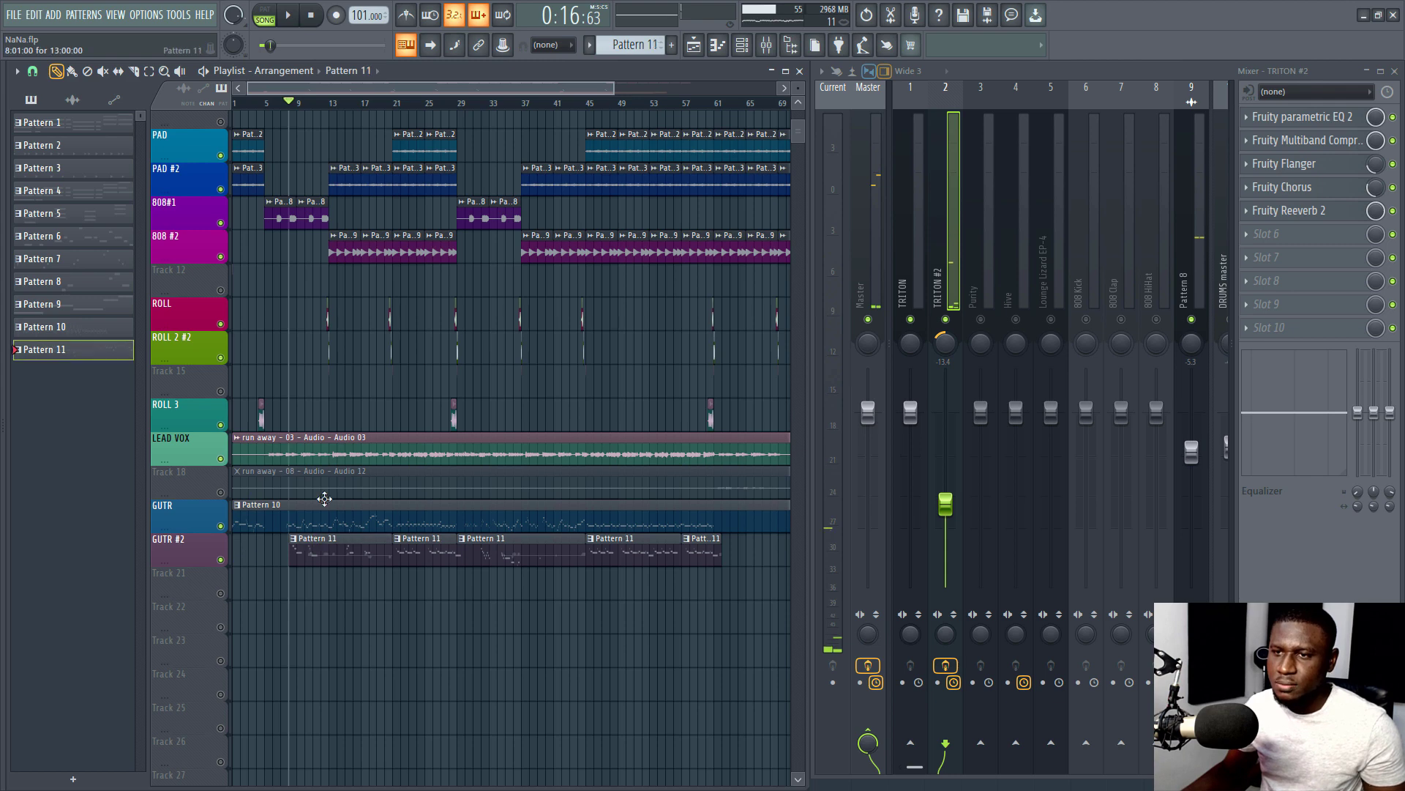
Check the Pattern 11 instrument's mixer routing in the channel rack and select the TRITON mixer track
left_click(744, 46)
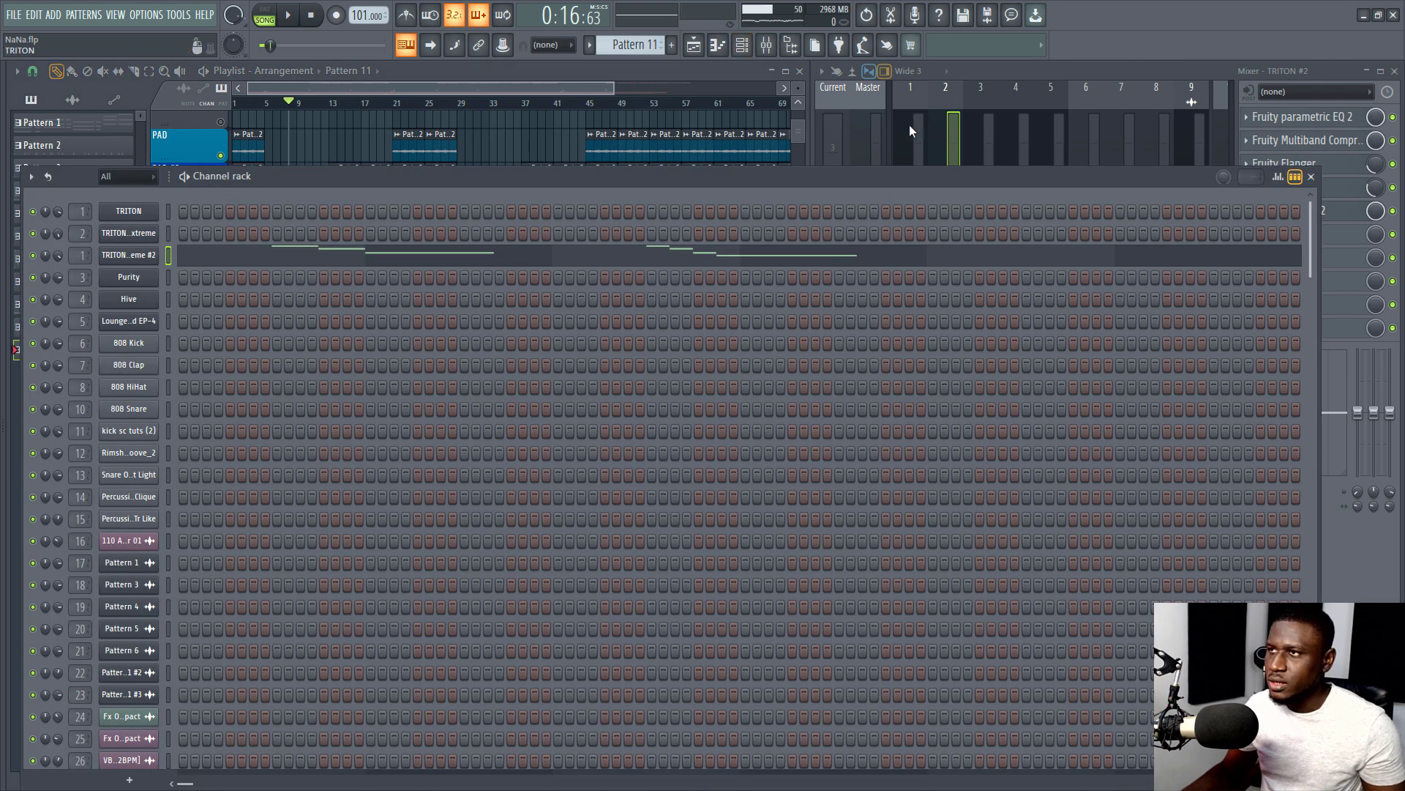
left_click(909, 130)
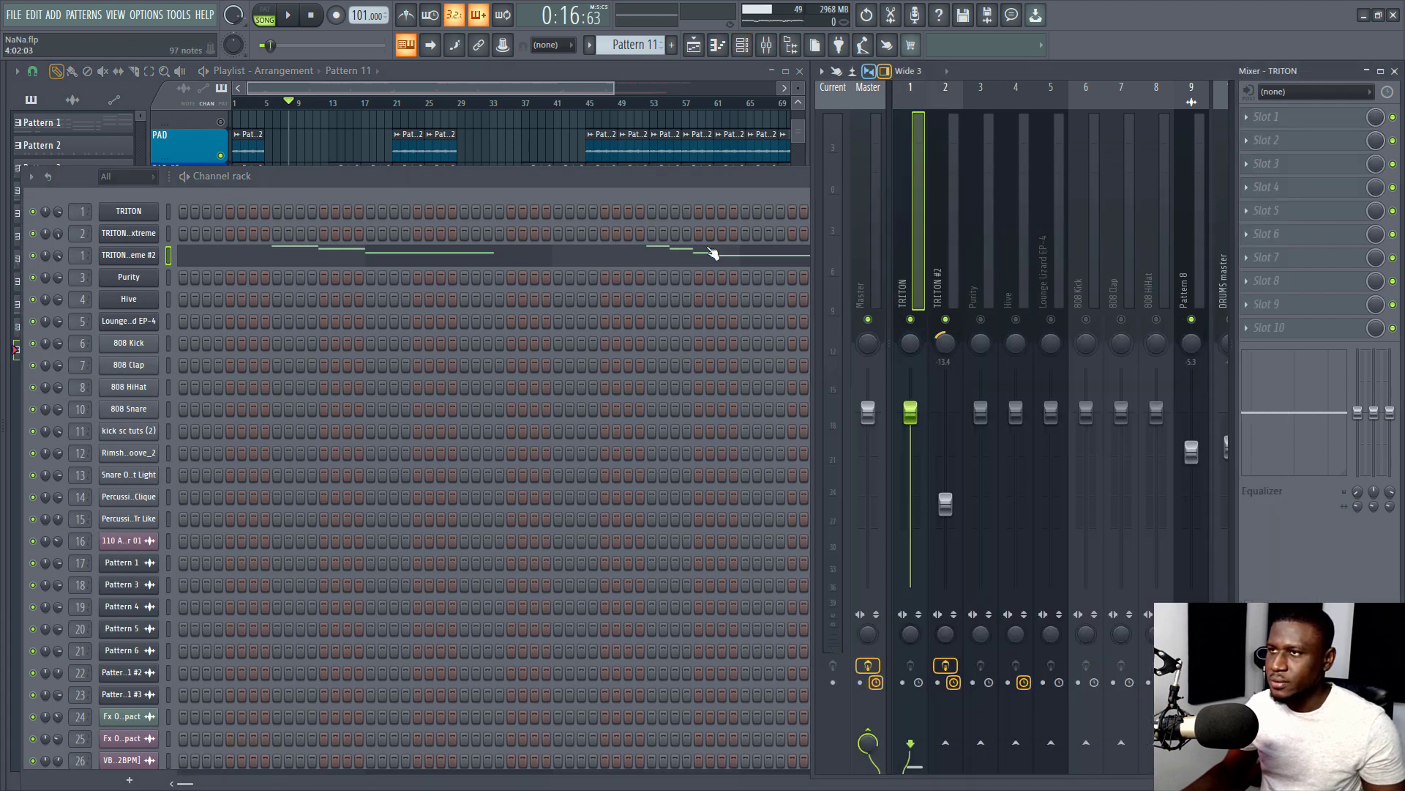
left_click(724, 179)
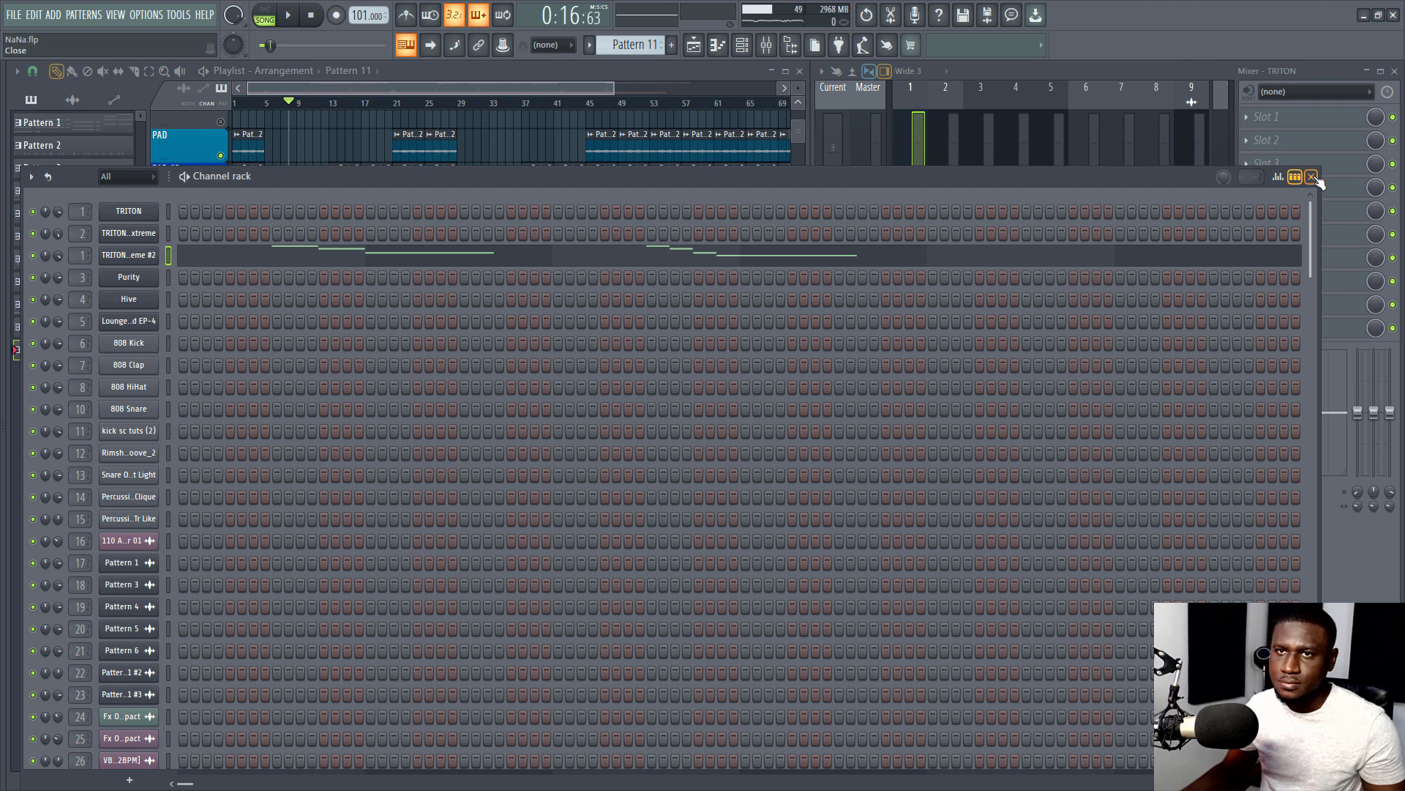
left_click(1313, 177)
Pan TRITON 54% right during playback and balance the faders at -4.8 dB for TRITON and -14.3 dB for TRITON #2
key("space")
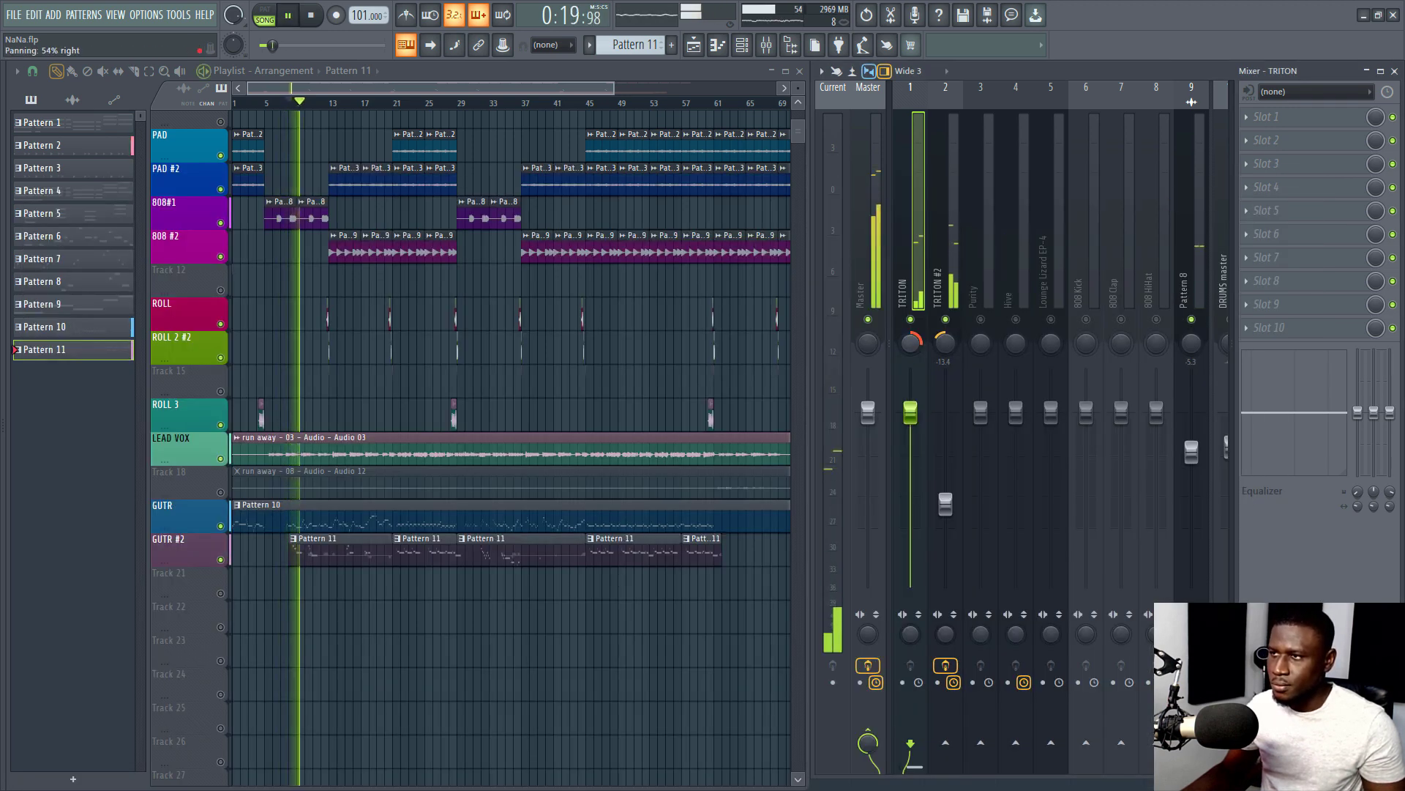
left_click_drag(910, 413, 910, 452)
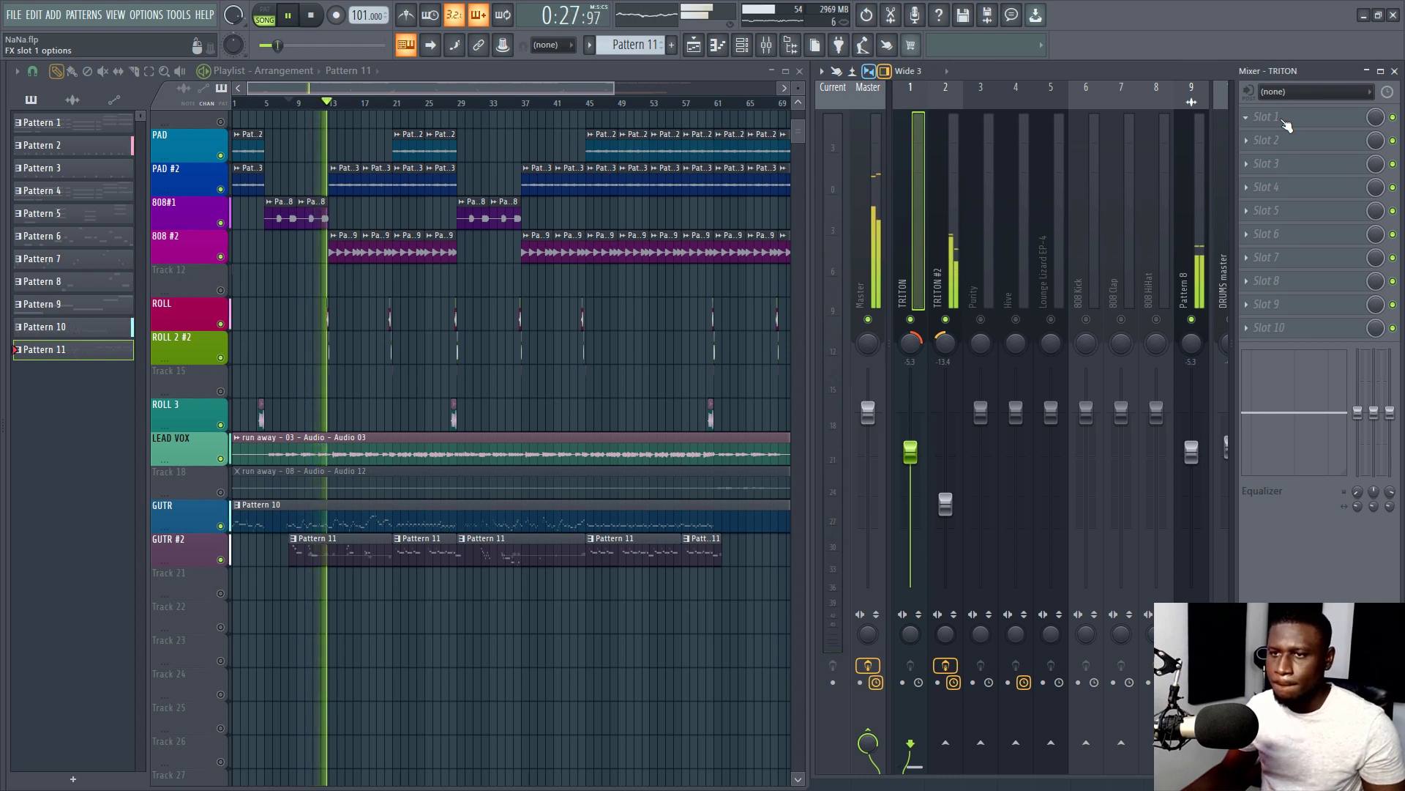
scroll(313, 105, "up", 5)
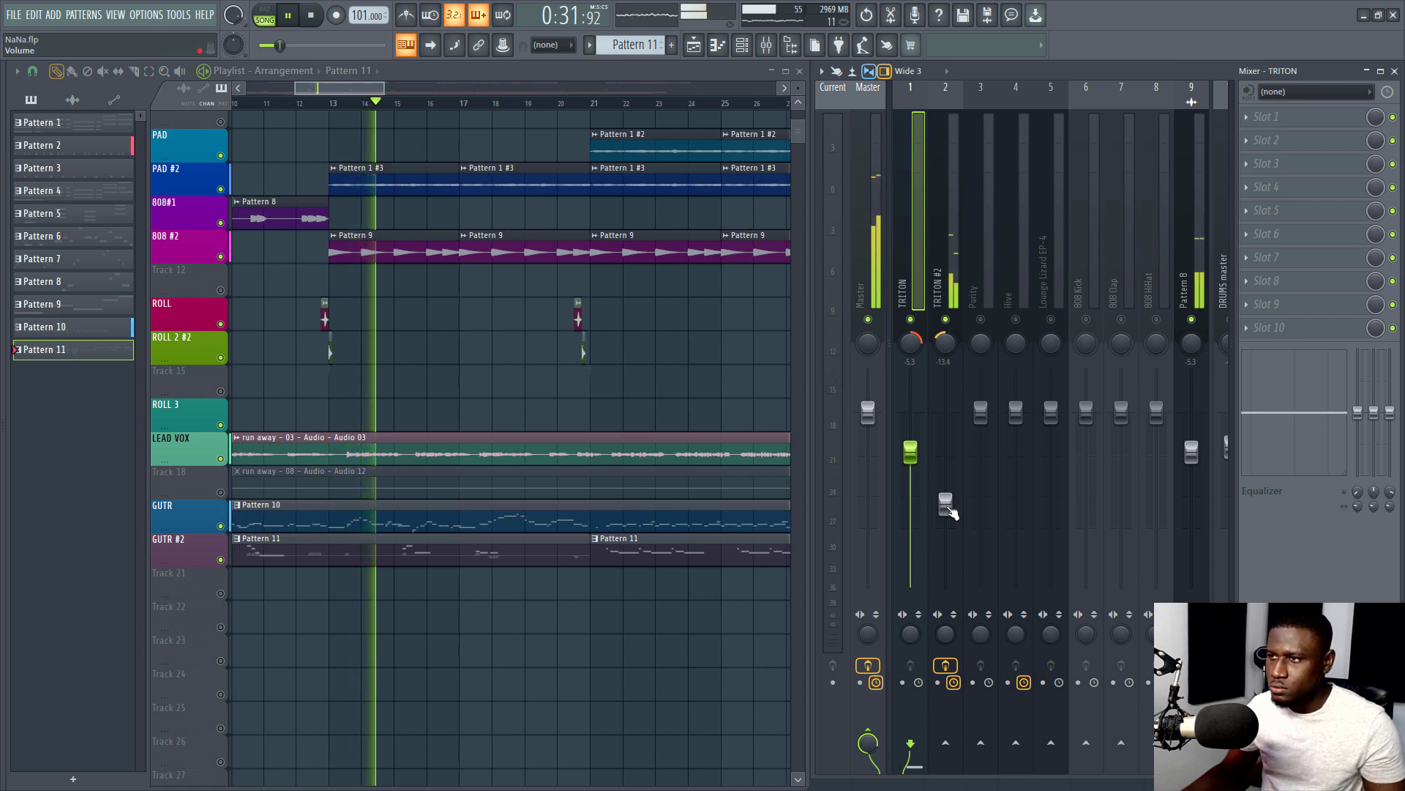
left_click_drag(945, 503, 946, 510)
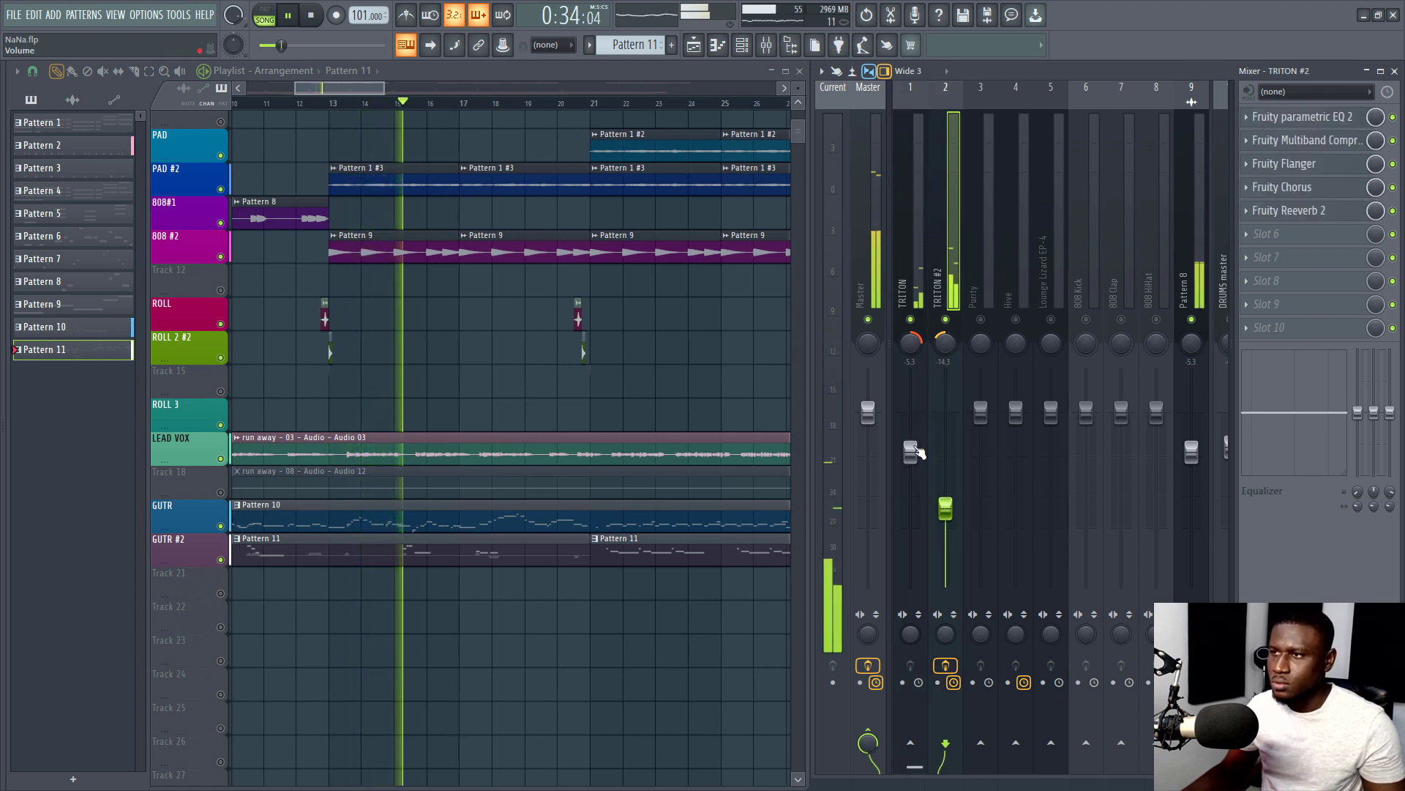
left_click_drag(911, 451, 911, 448)
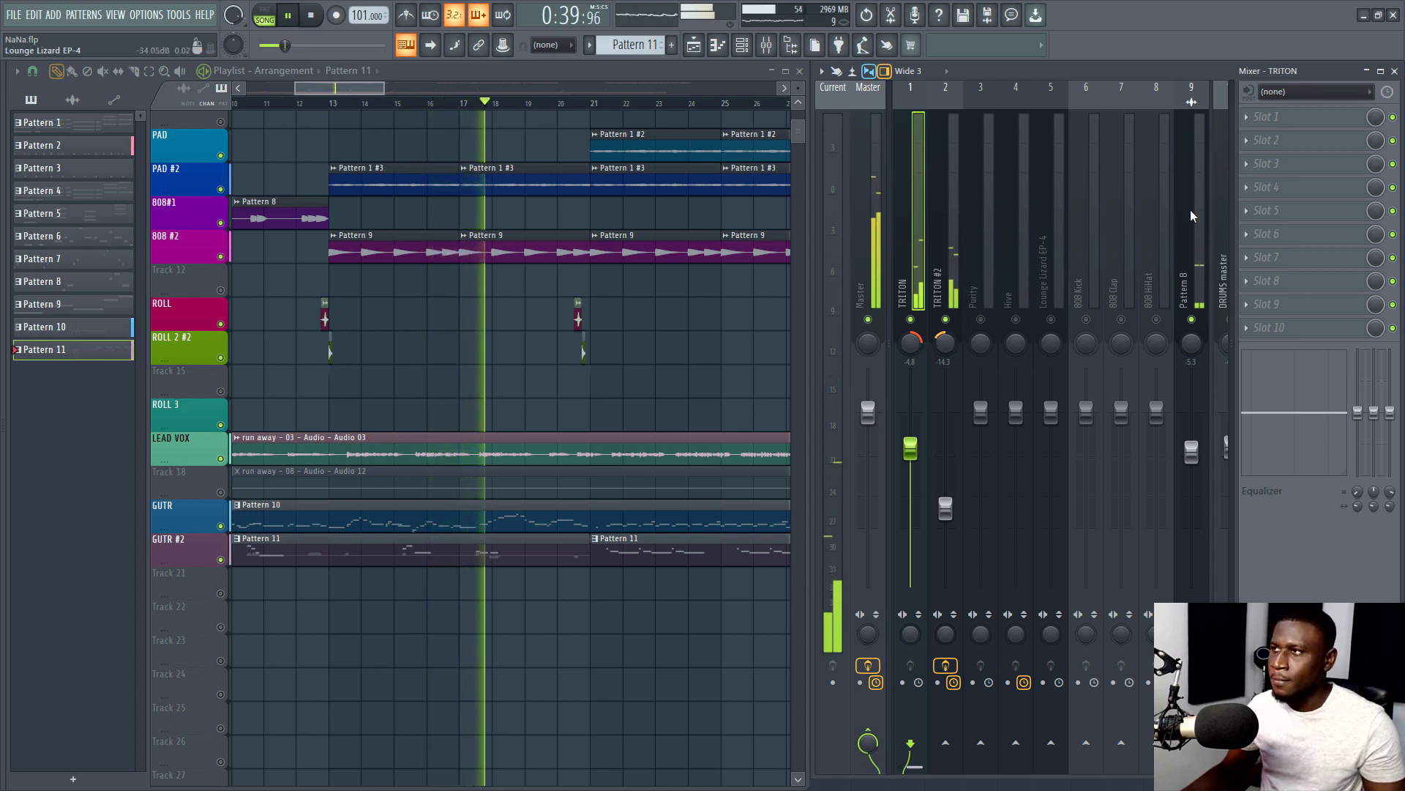
Add Hardcore to slot 1 of the TRITON mixer track and load its Ballad Clean FG preset
key("space")
left_click(1268, 117)
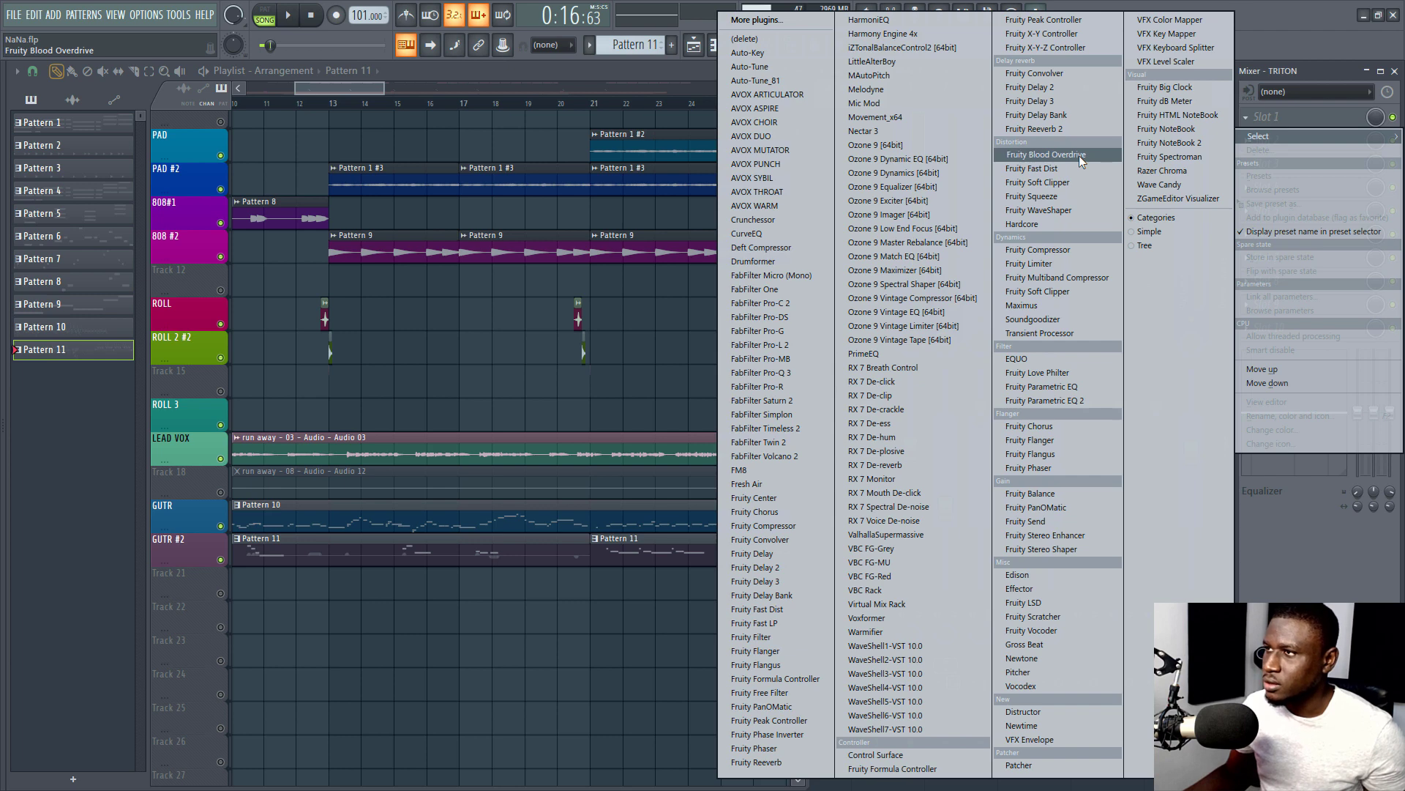
left_click(1043, 223)
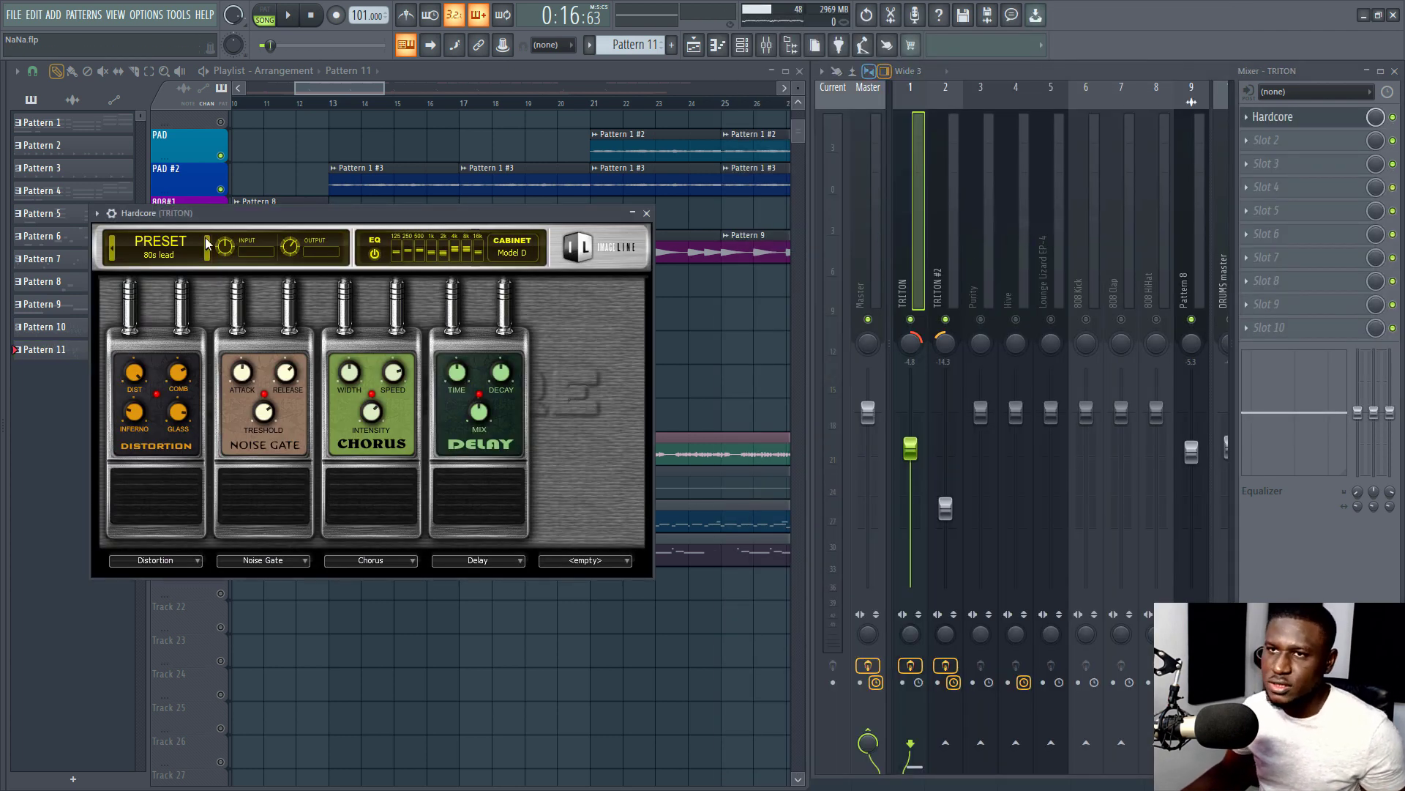
left_click(152, 254)
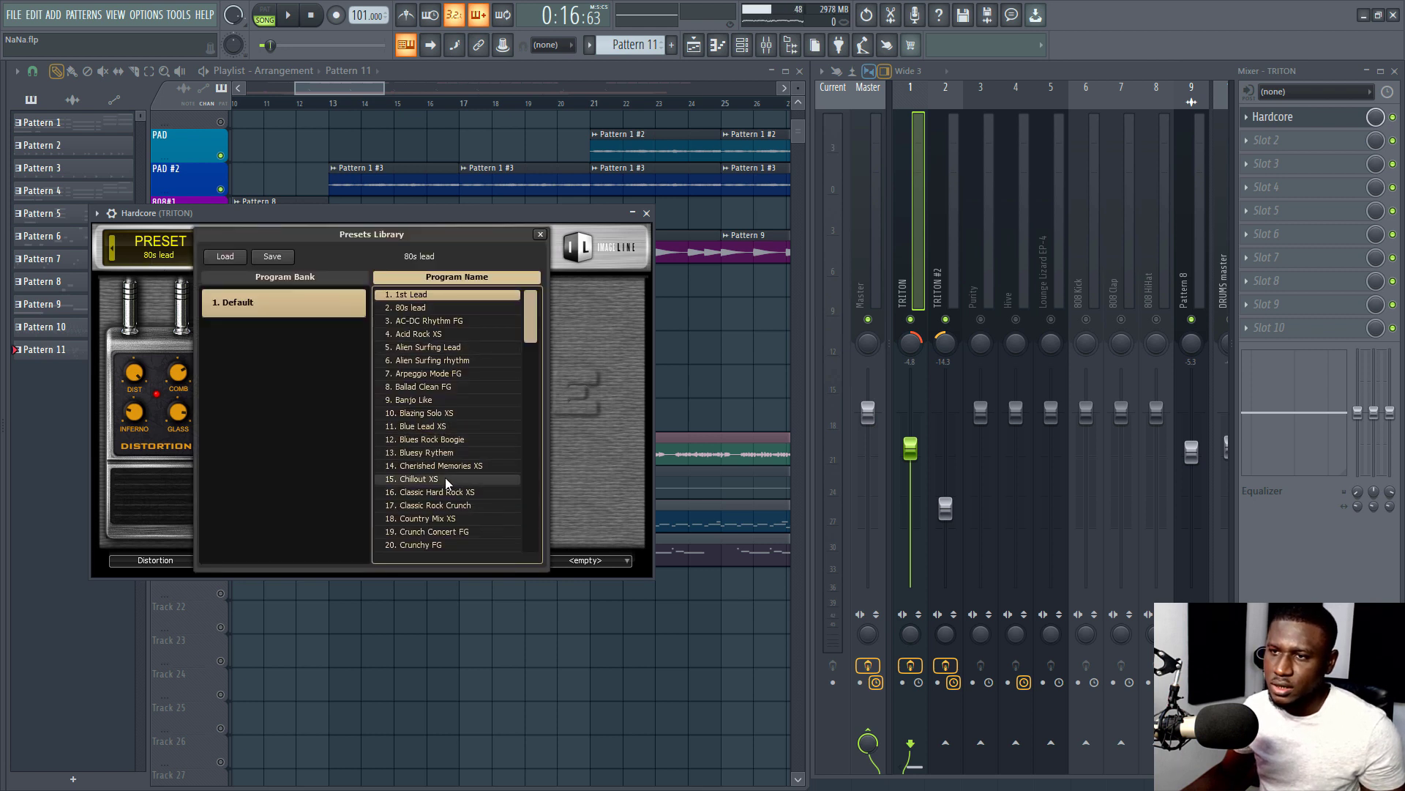
left_click(447, 390)
left_click(540, 235)
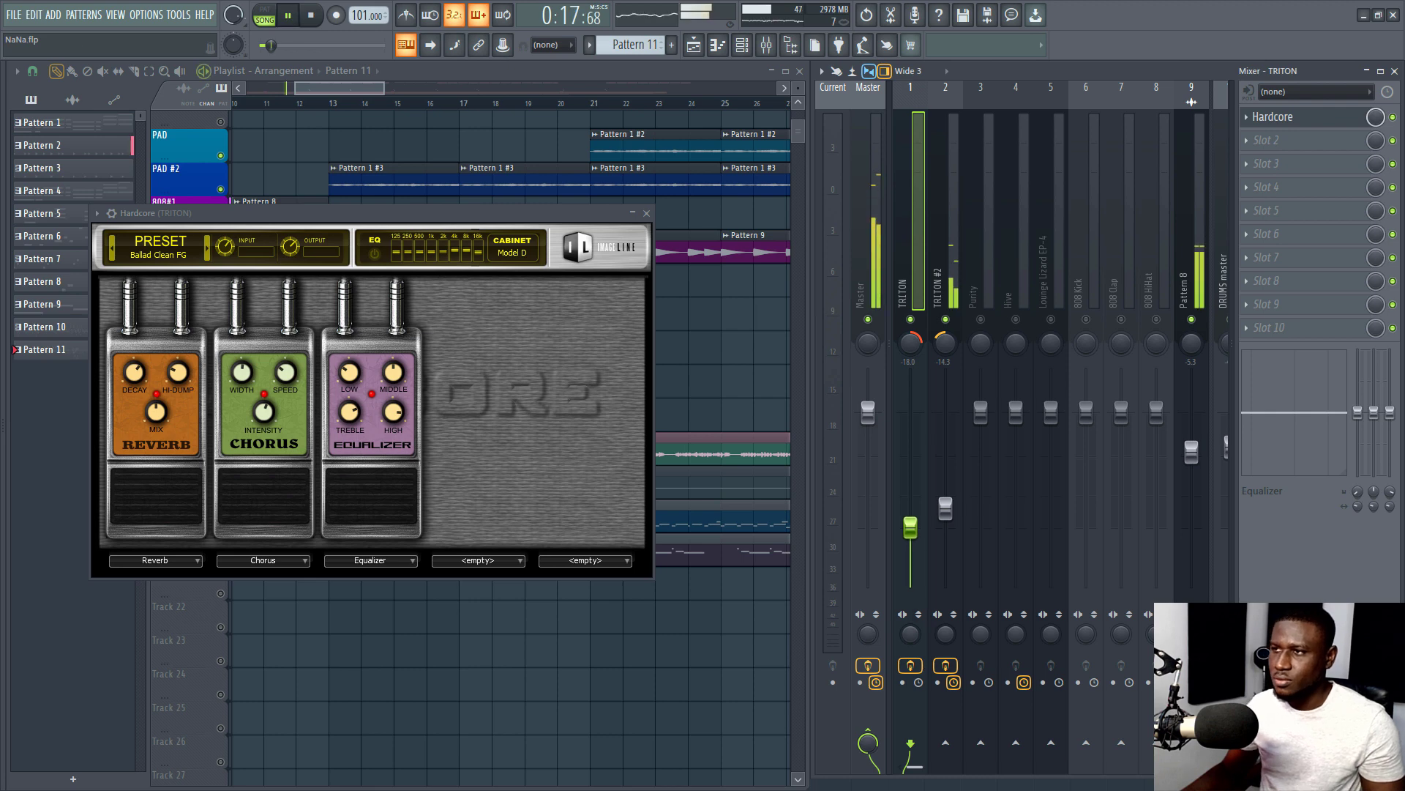
Close the Hardcore window and set the TRITON fader to -11.1 dB while comparing it with TRITON #2
left_click_drag(910, 510, 910, 499)
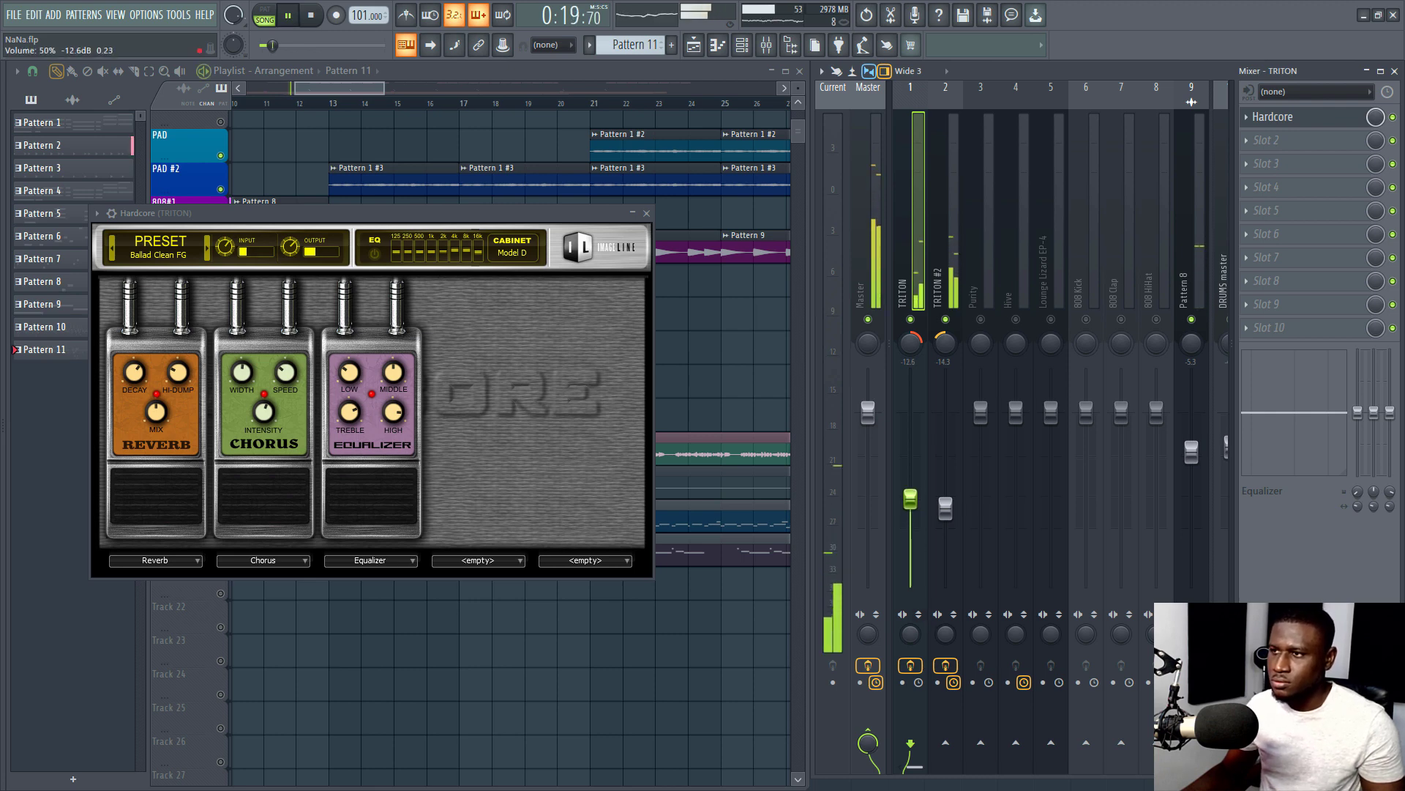
left_click(647, 214)
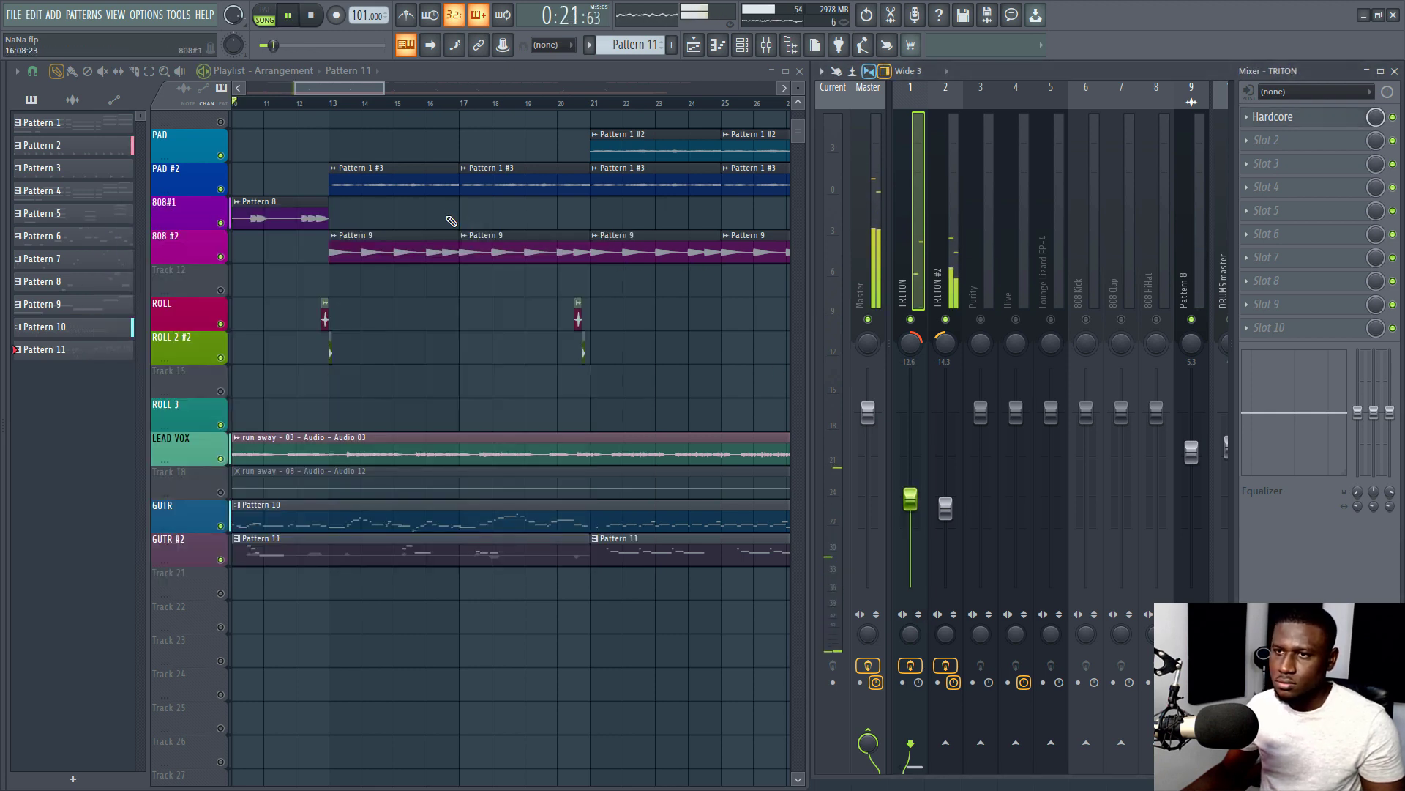
left_click_drag(315, 88, 256, 92)
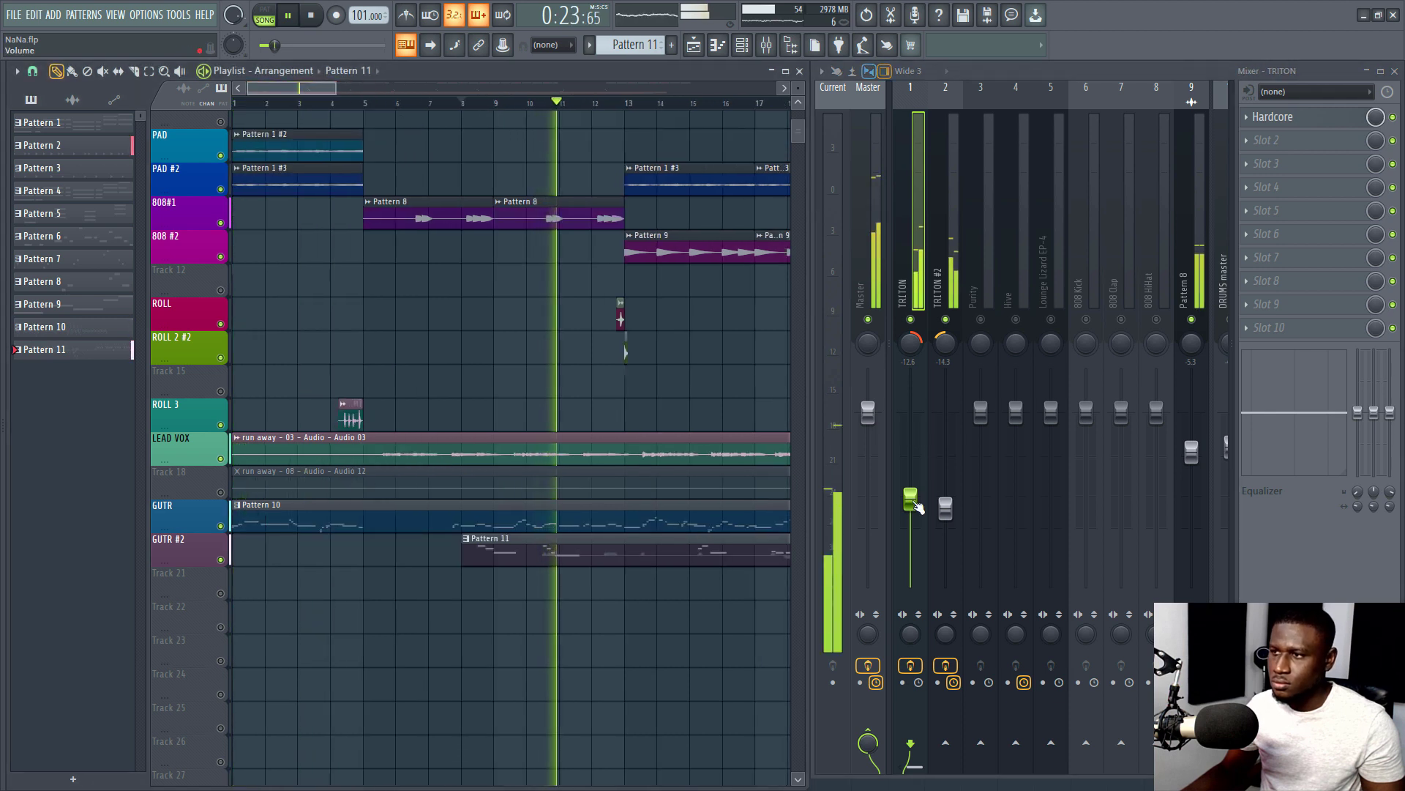
left_click_drag(912, 501, 913, 498)
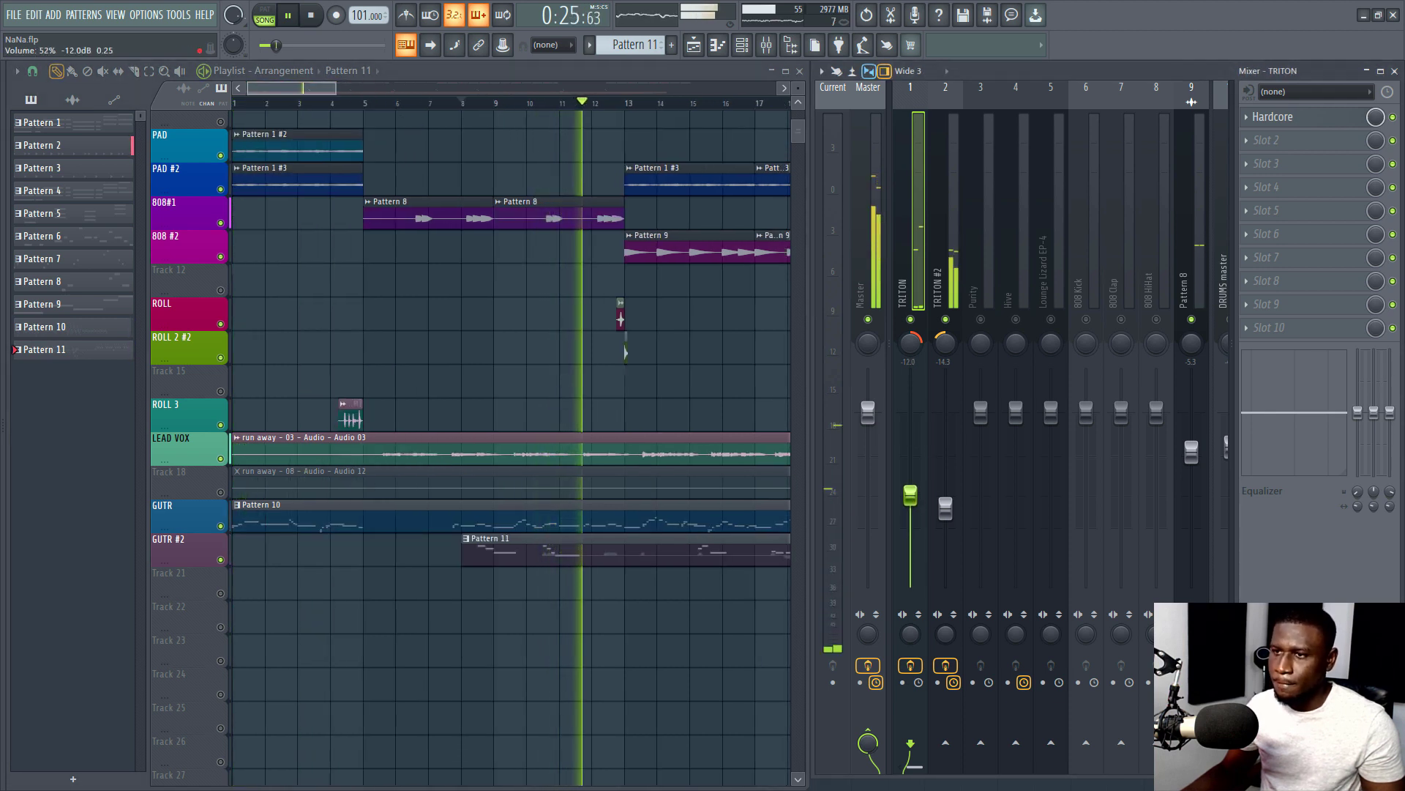
left_click(942, 274)
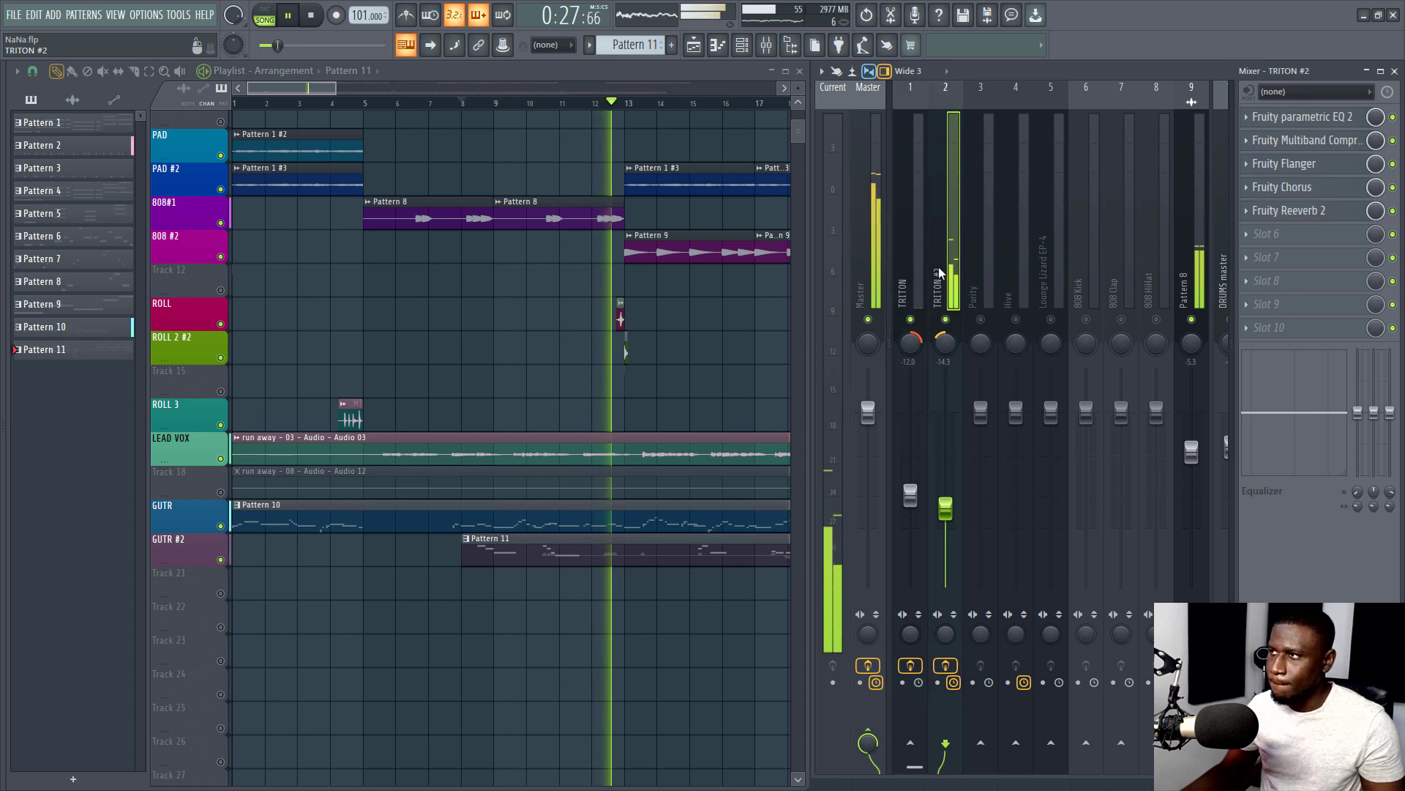
left_click(916, 266)
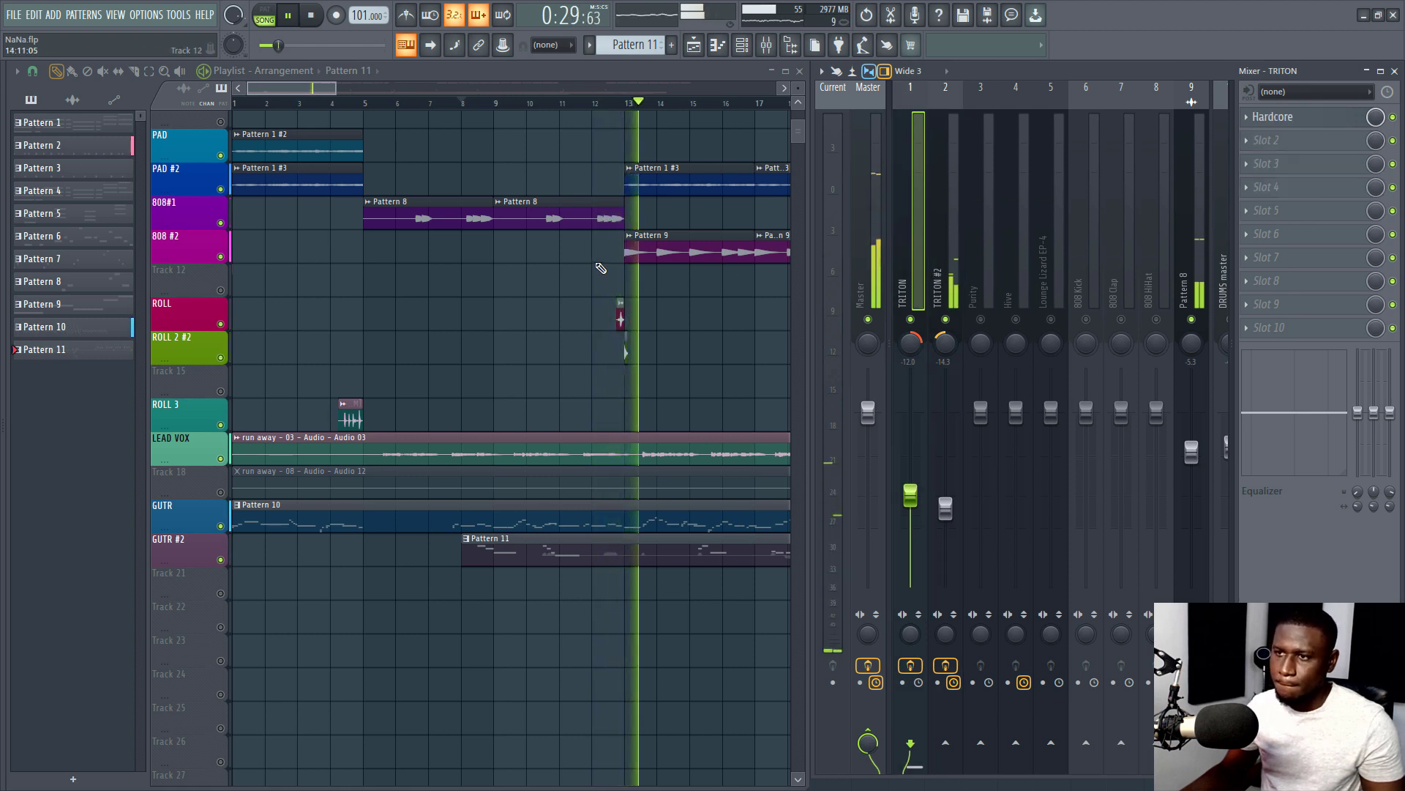
scroll(470, 103, "down", 2)
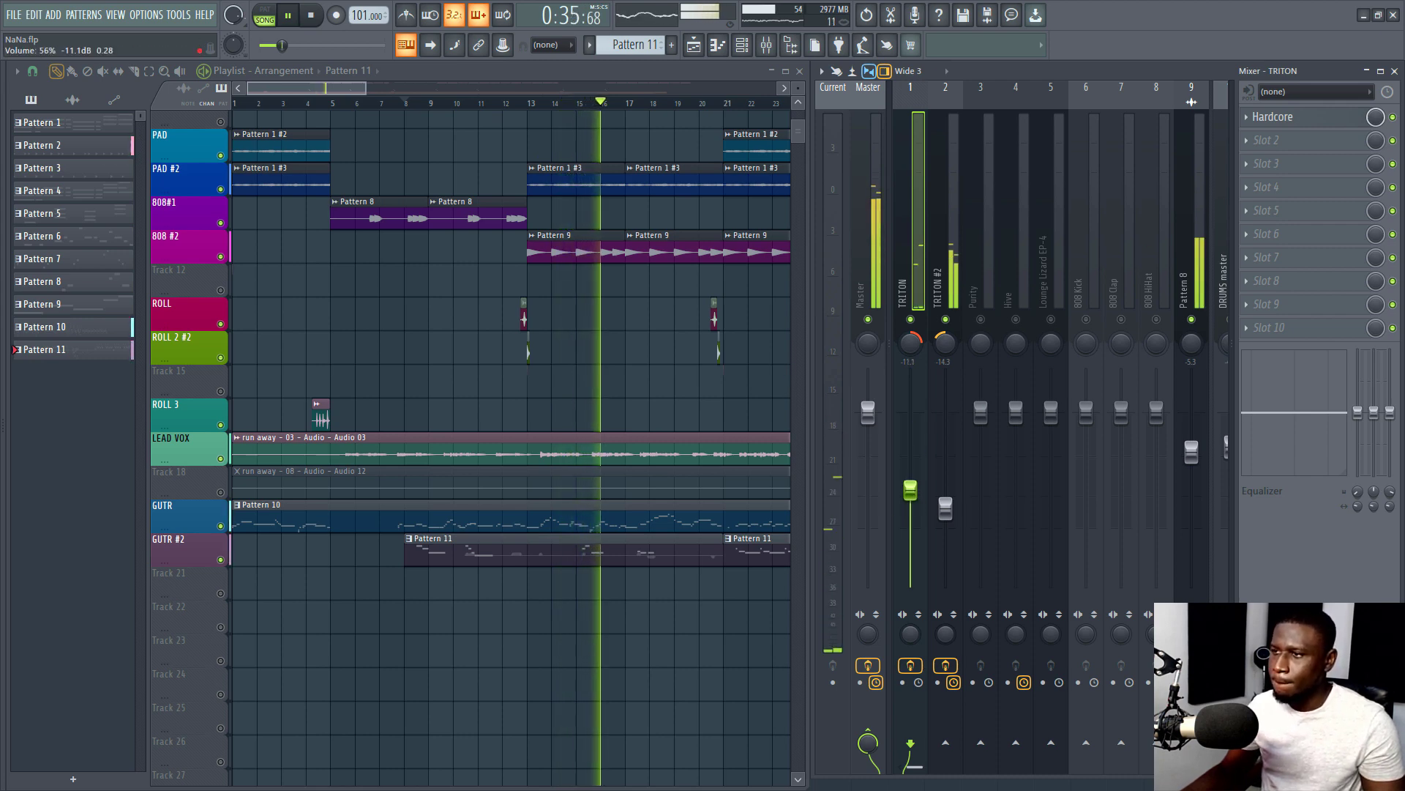
Add Fruity Parametric EQ 2 to slot 2 of TRITON with a band 1 low cut, and reduce Hardcore's mix level
left_click(1266, 139)
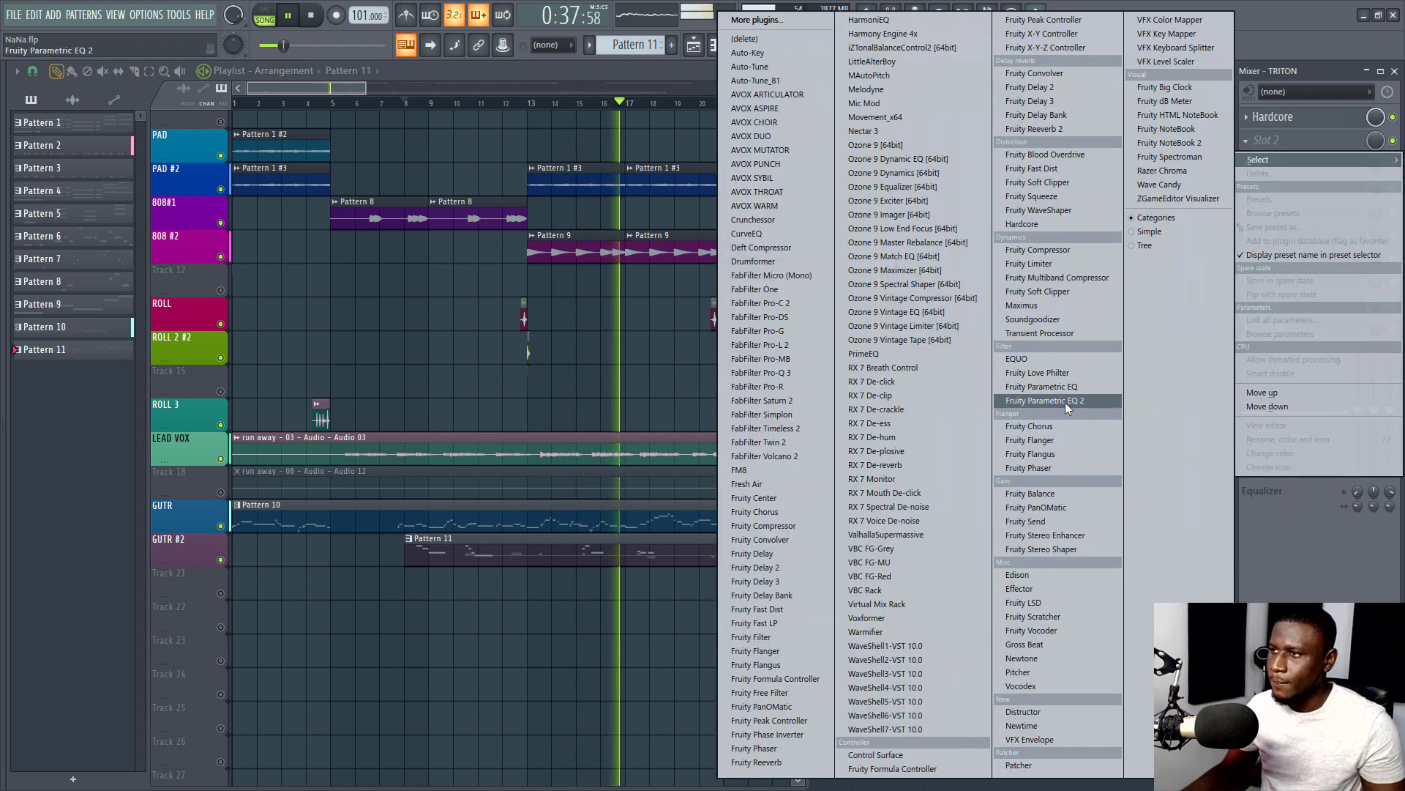
left_click(1040, 400)
left_click_drag(189, 351, 212, 411)
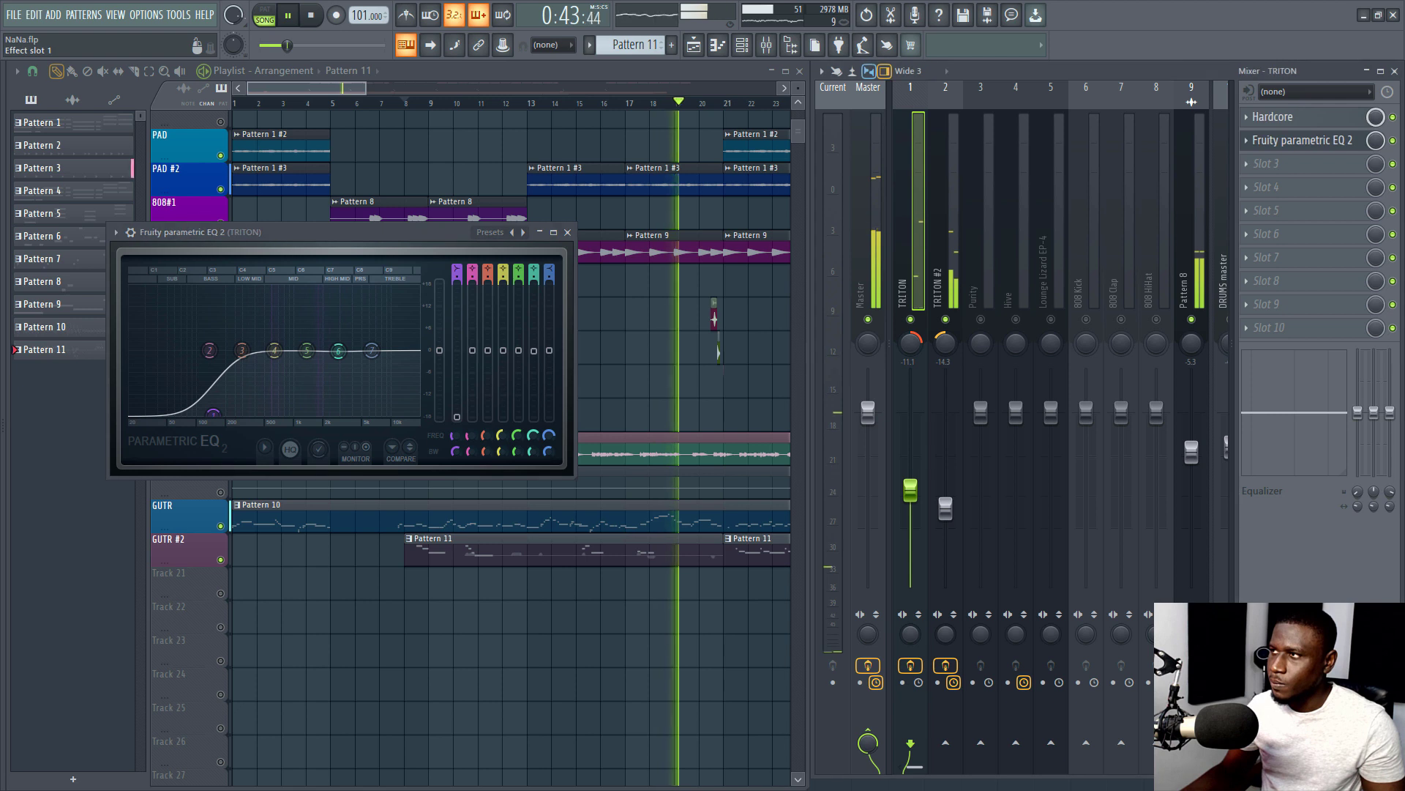
left_click_drag(1375, 118, 1376, 138)
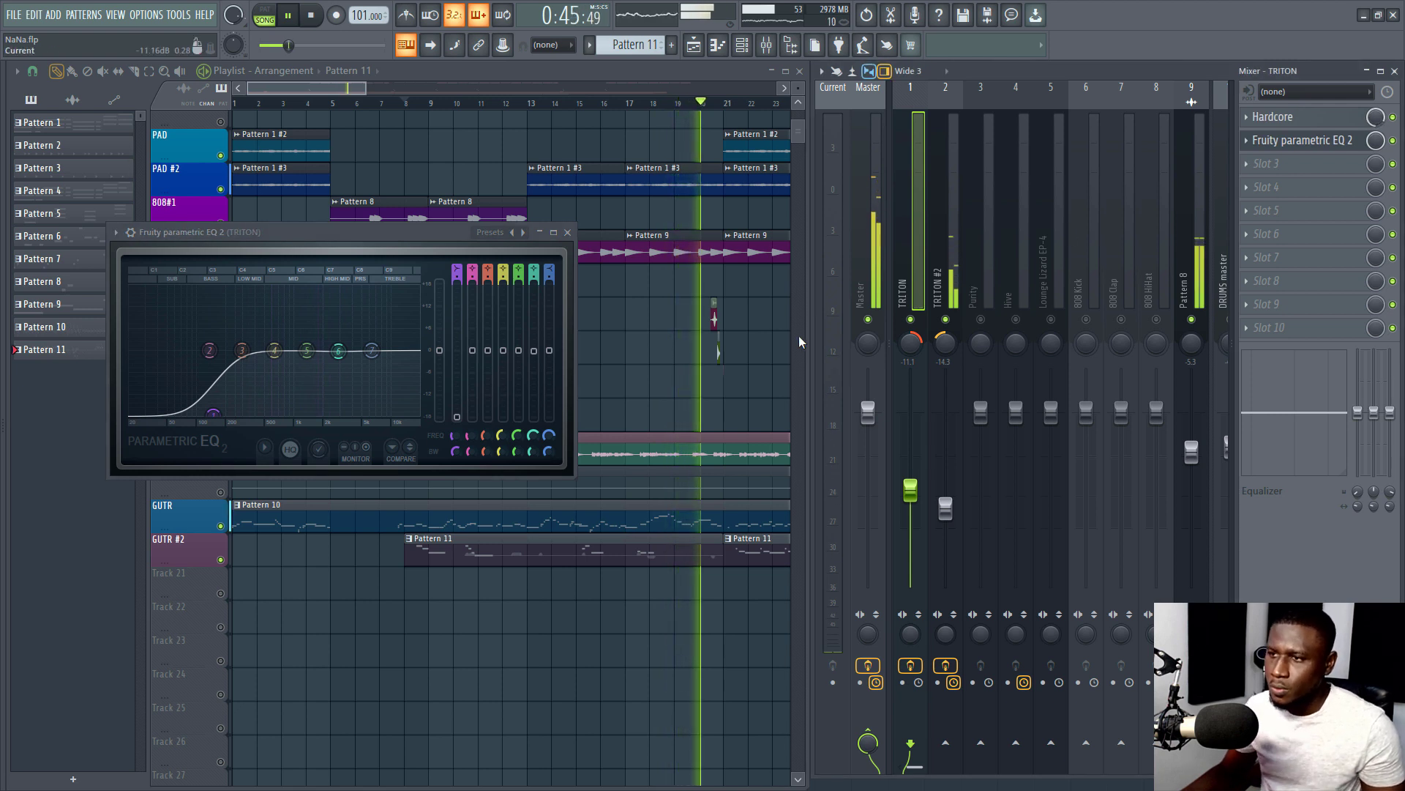
Swap the guitar panning so TRITON sits left and TRITON #2 right, and set the TRITON fader to -9.5 dB
left_click_drag(361, 88, 387, 99)
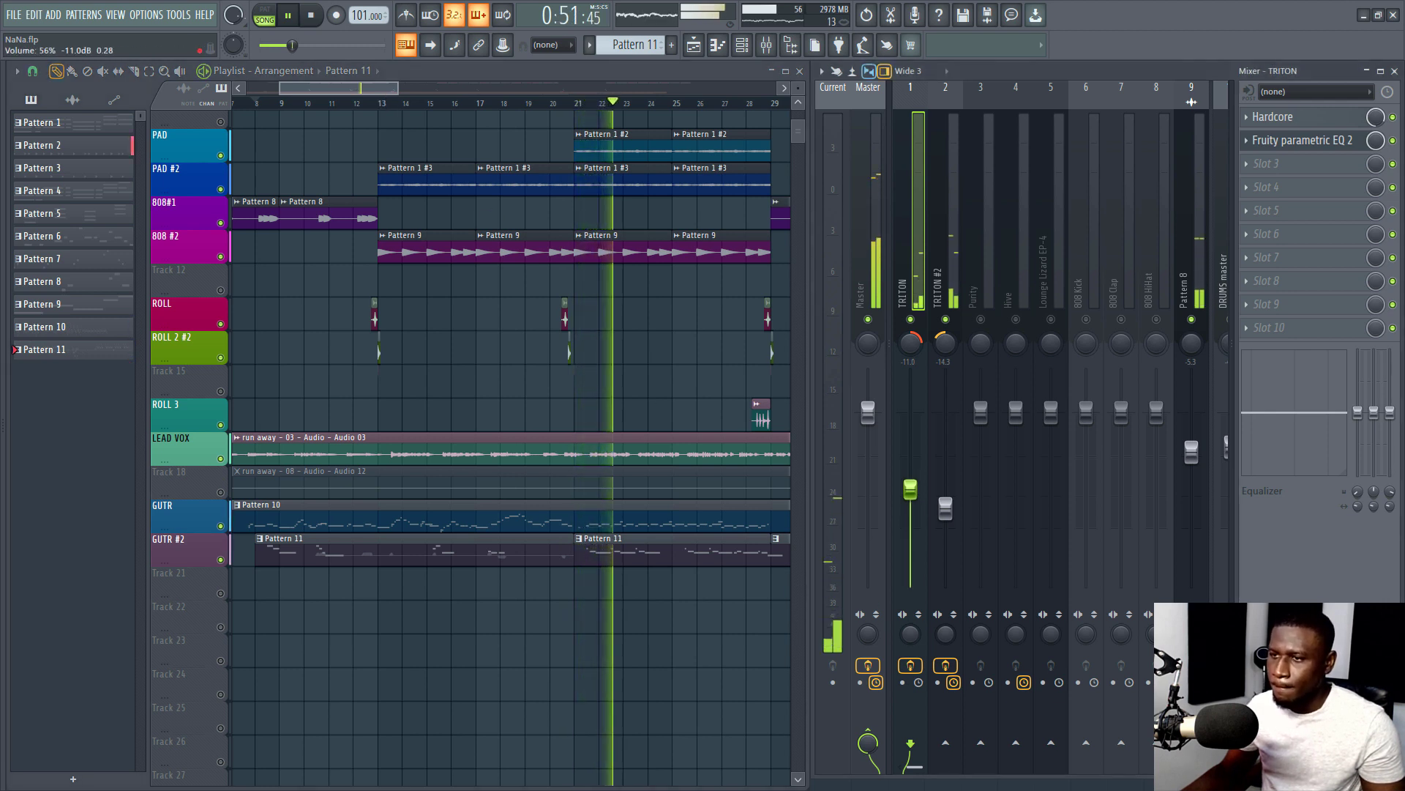
left_click_drag(921, 349, 946, 316)
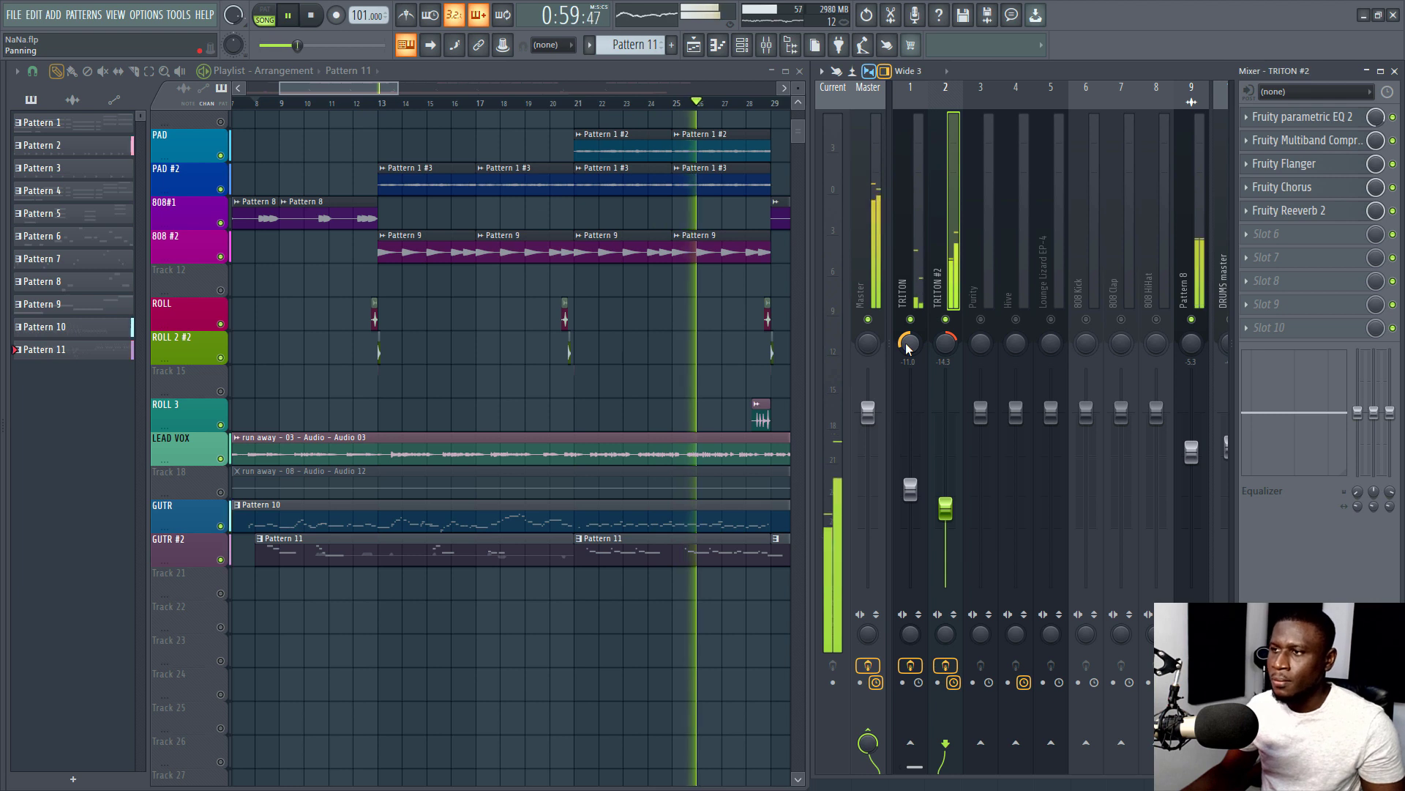
left_click_drag(910, 488, 910, 480)
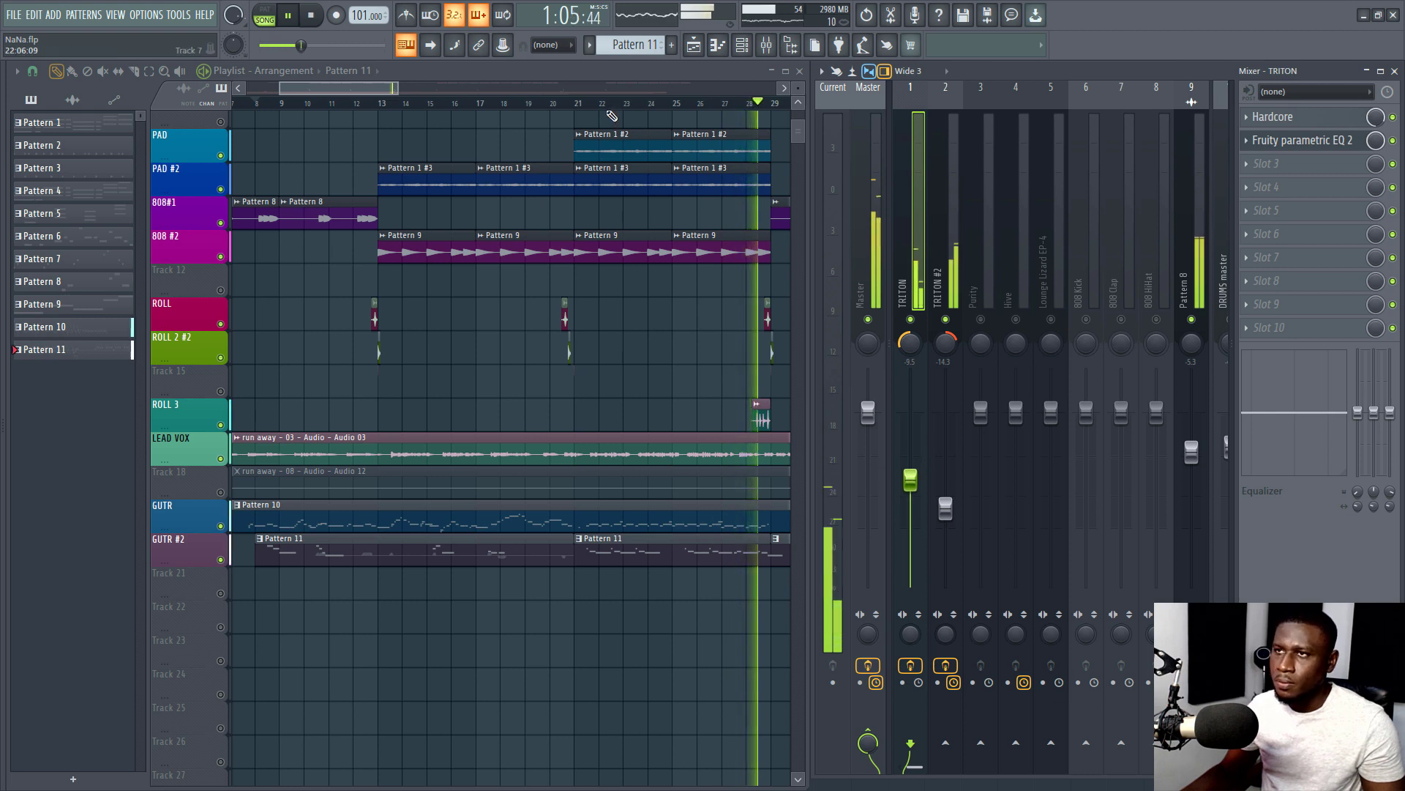
Bypass Hardcore on TRITON during playback from bar 21 and rebalance the faders at -2.8 dB for TRITON and -12.7 dB for TRITON #2
left_click(576, 102)
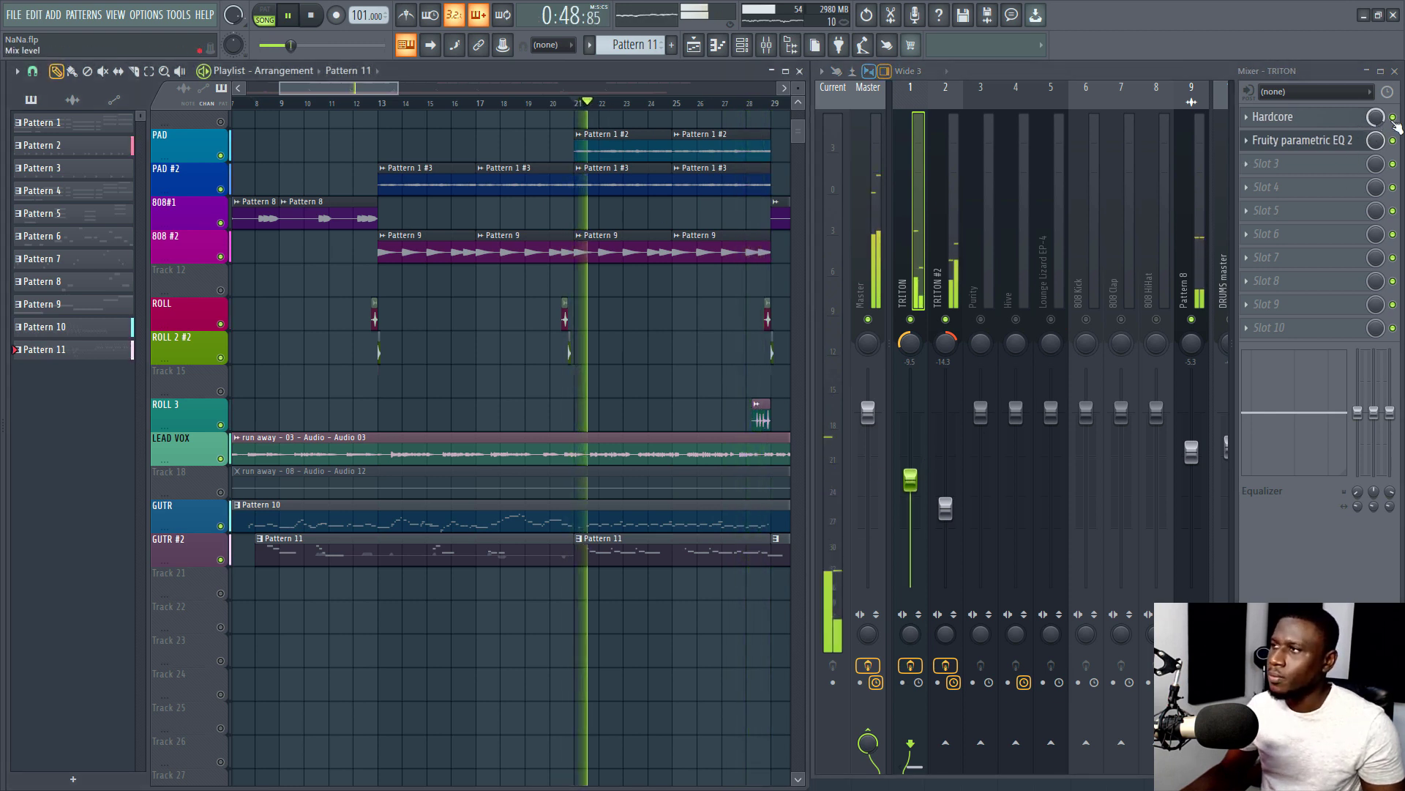
left_click_drag(910, 479, 911, 433)
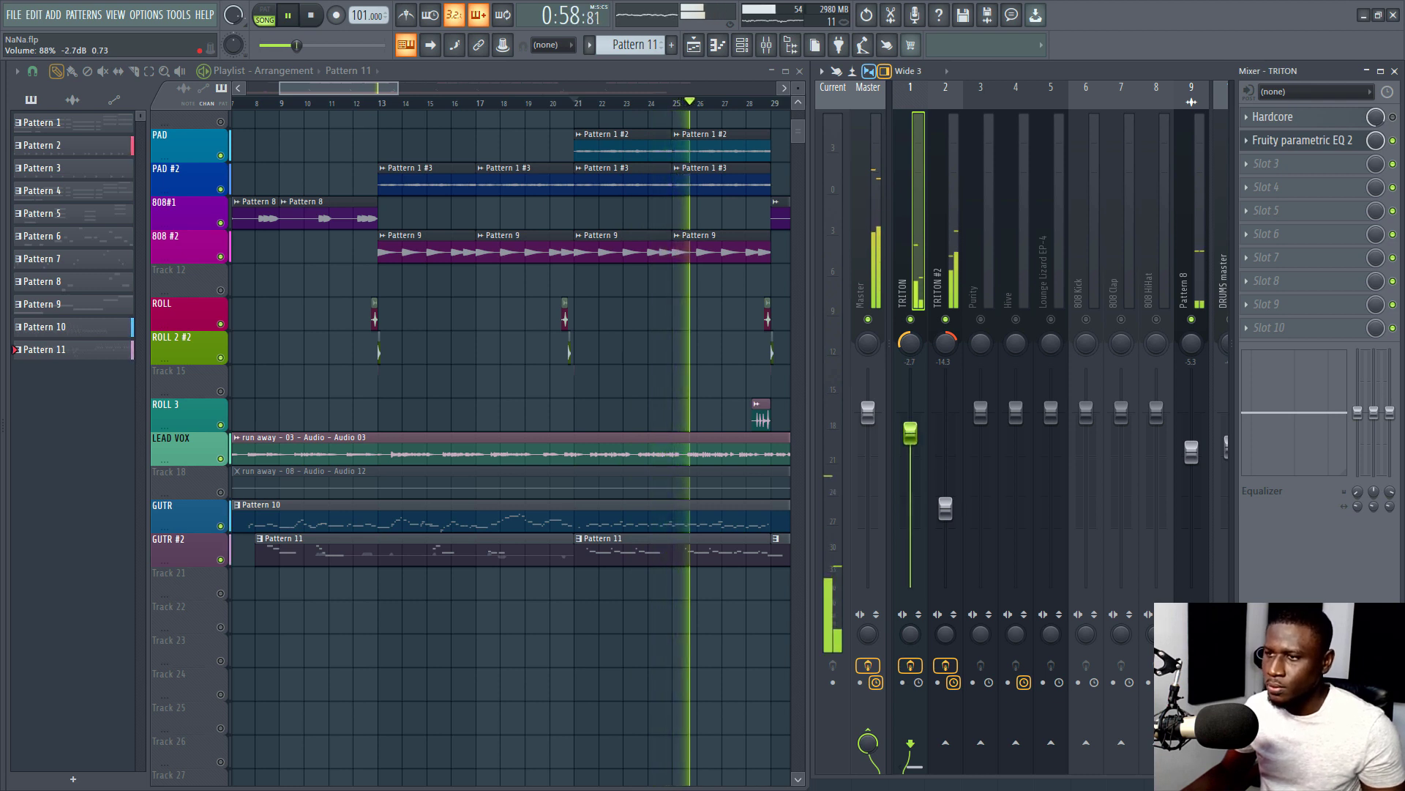
left_click_drag(946, 508, 942, 502)
left_click_drag(909, 437, 909, 438)
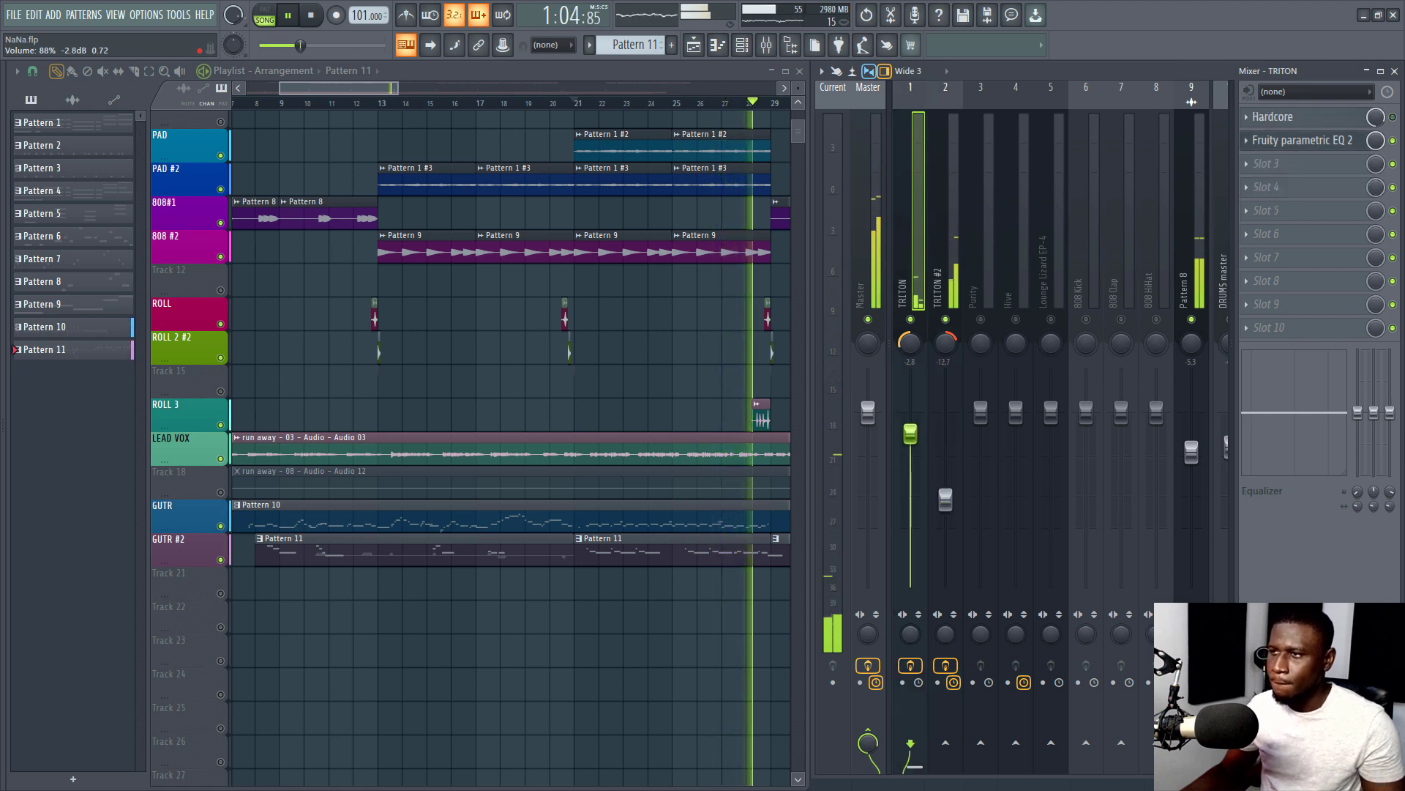
Restart playback and raise the low-cut frequency of TRITON's EQ band 1 to slightly above 207 Hz
key("space")
key("space")
left_click(1313, 142)
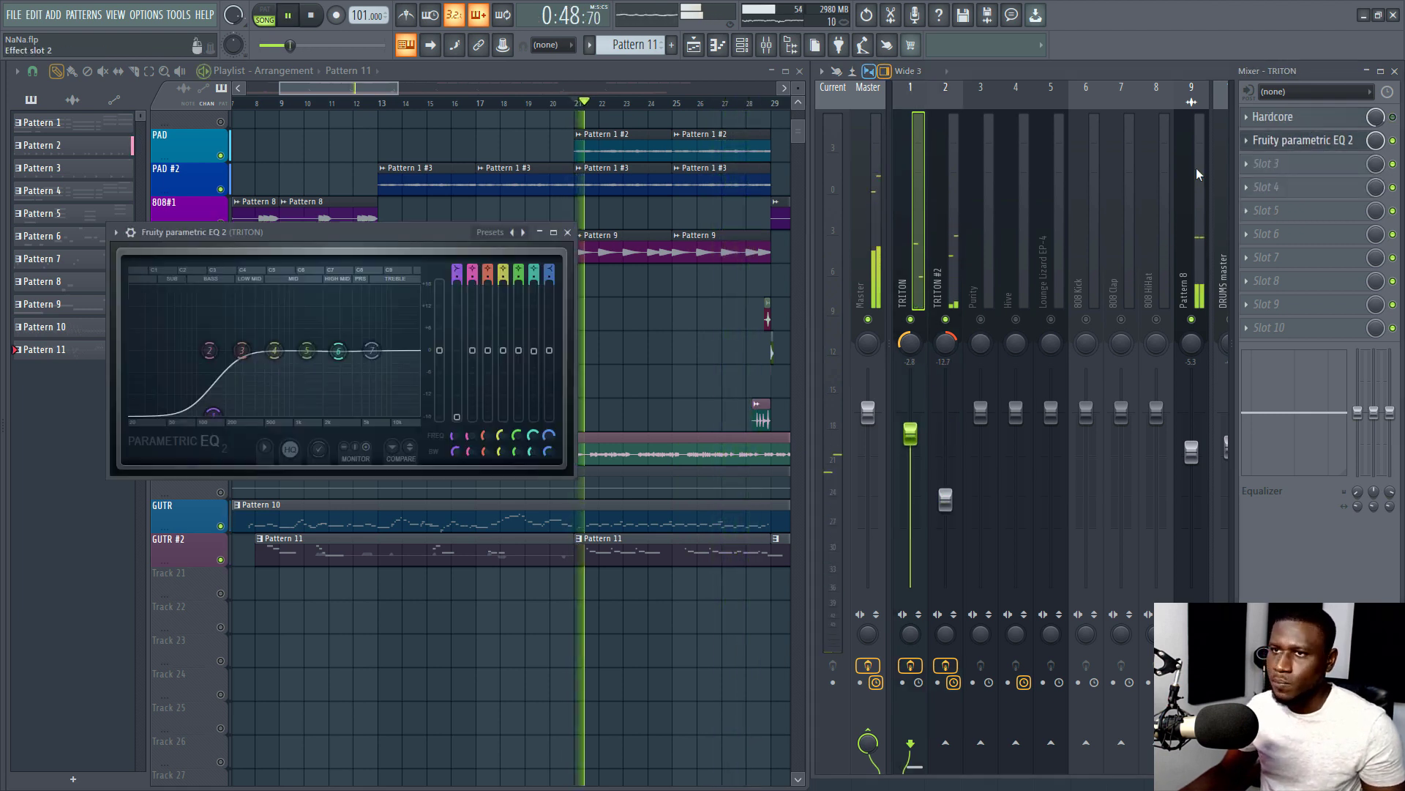
left_click_drag(213, 415, 231, 414)
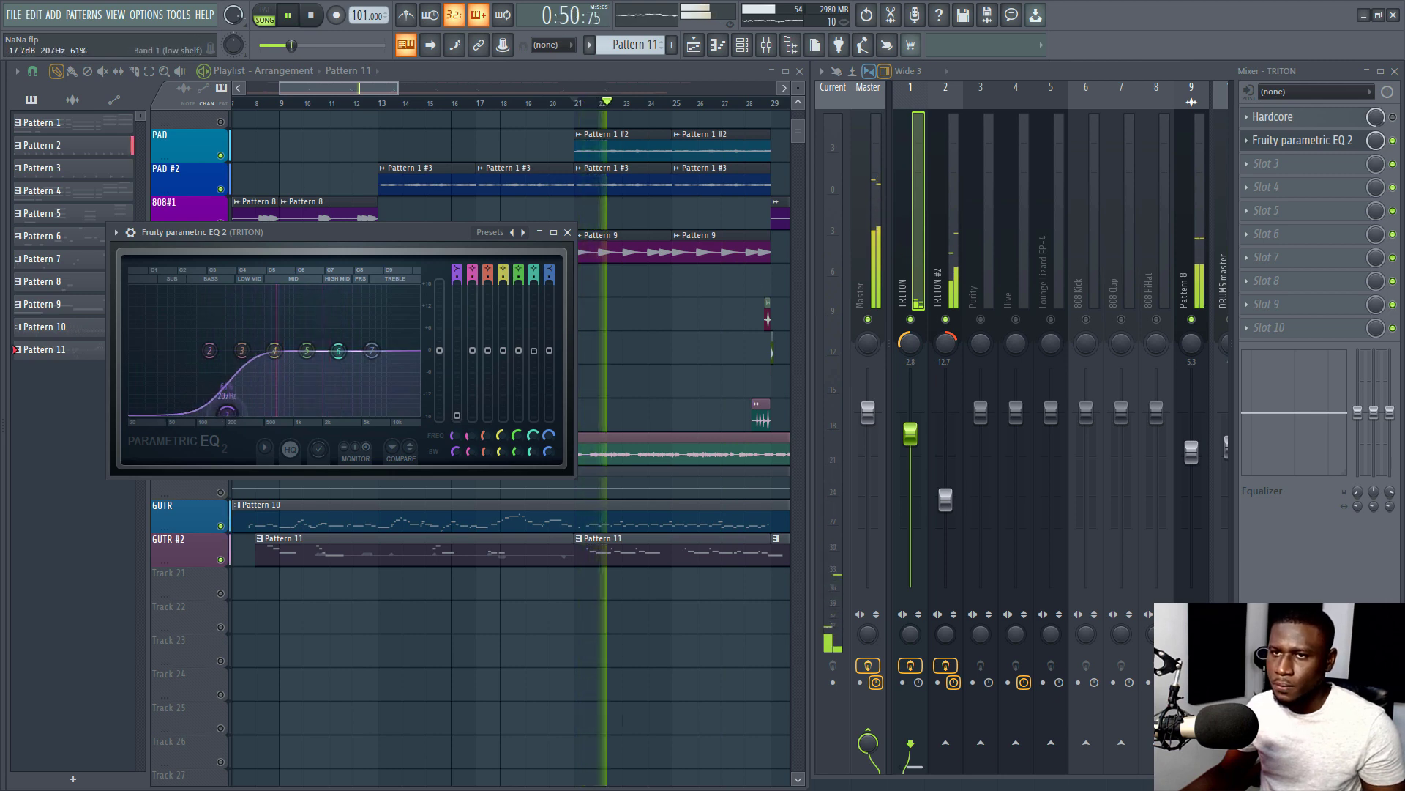
Add Fruity Reeverb 2 to slot 3 of TRITON with a larger room size and slightly more wet level, and close both effect windows
left_click(1265, 163)
mouse_move(1259, 183)
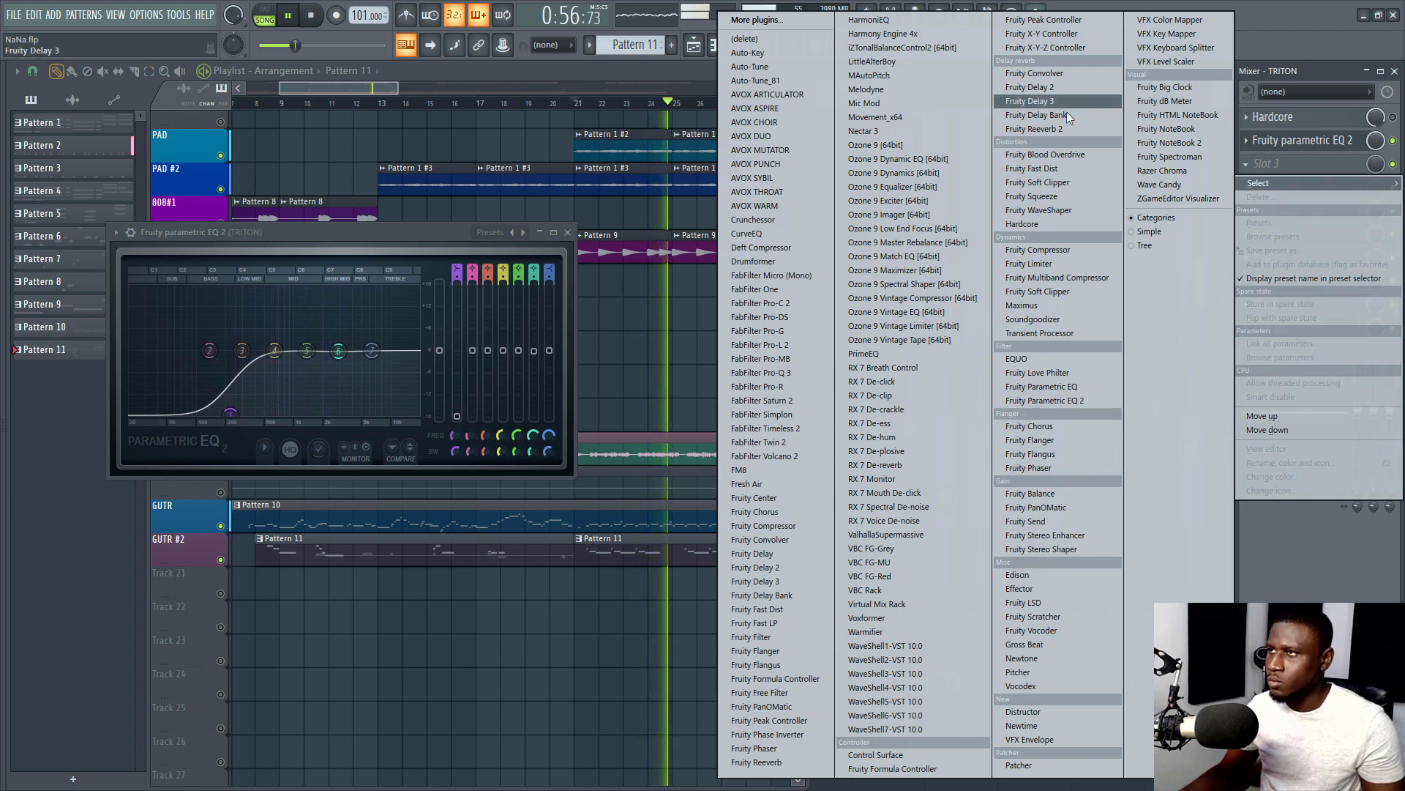
left_click(1057, 130)
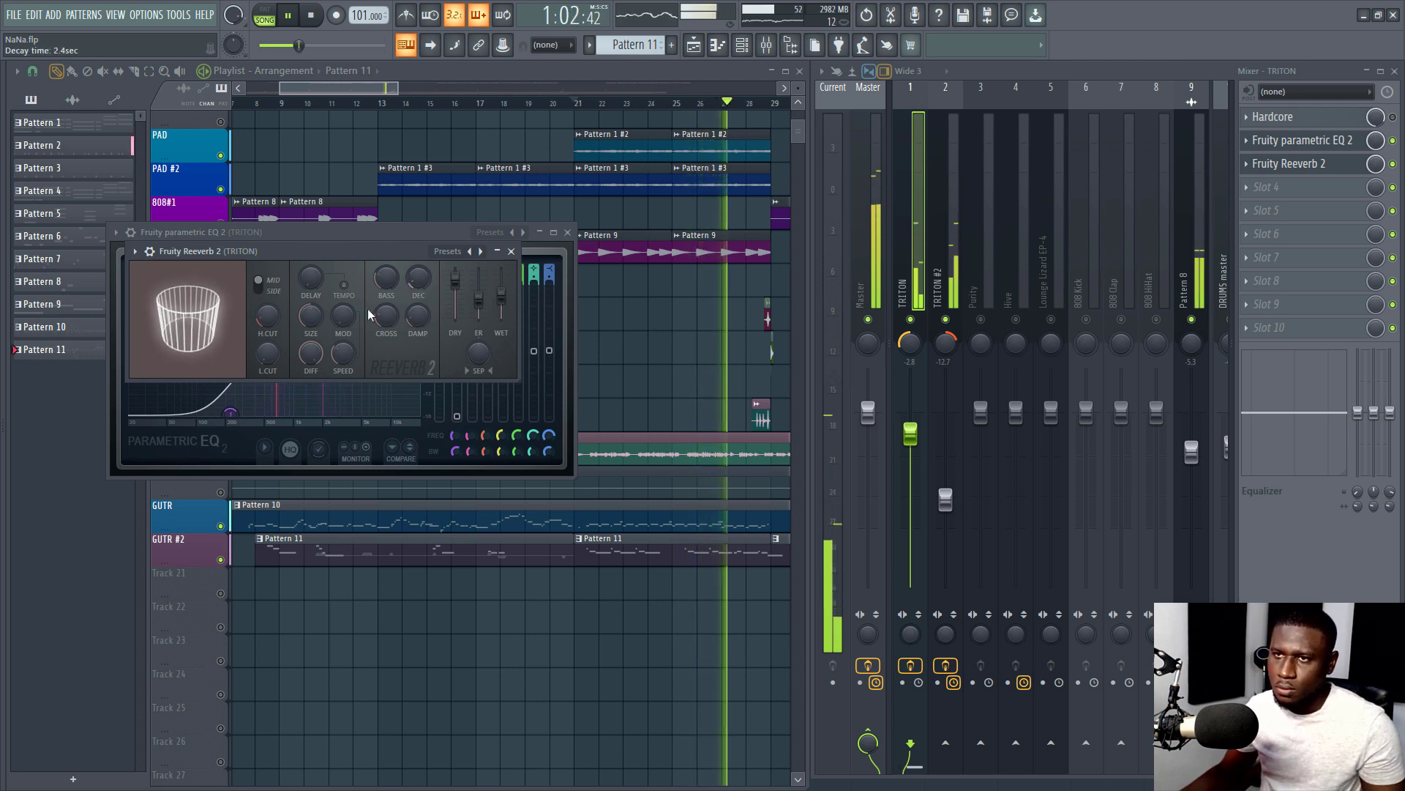
left_click_drag(310, 314, 310, 296)
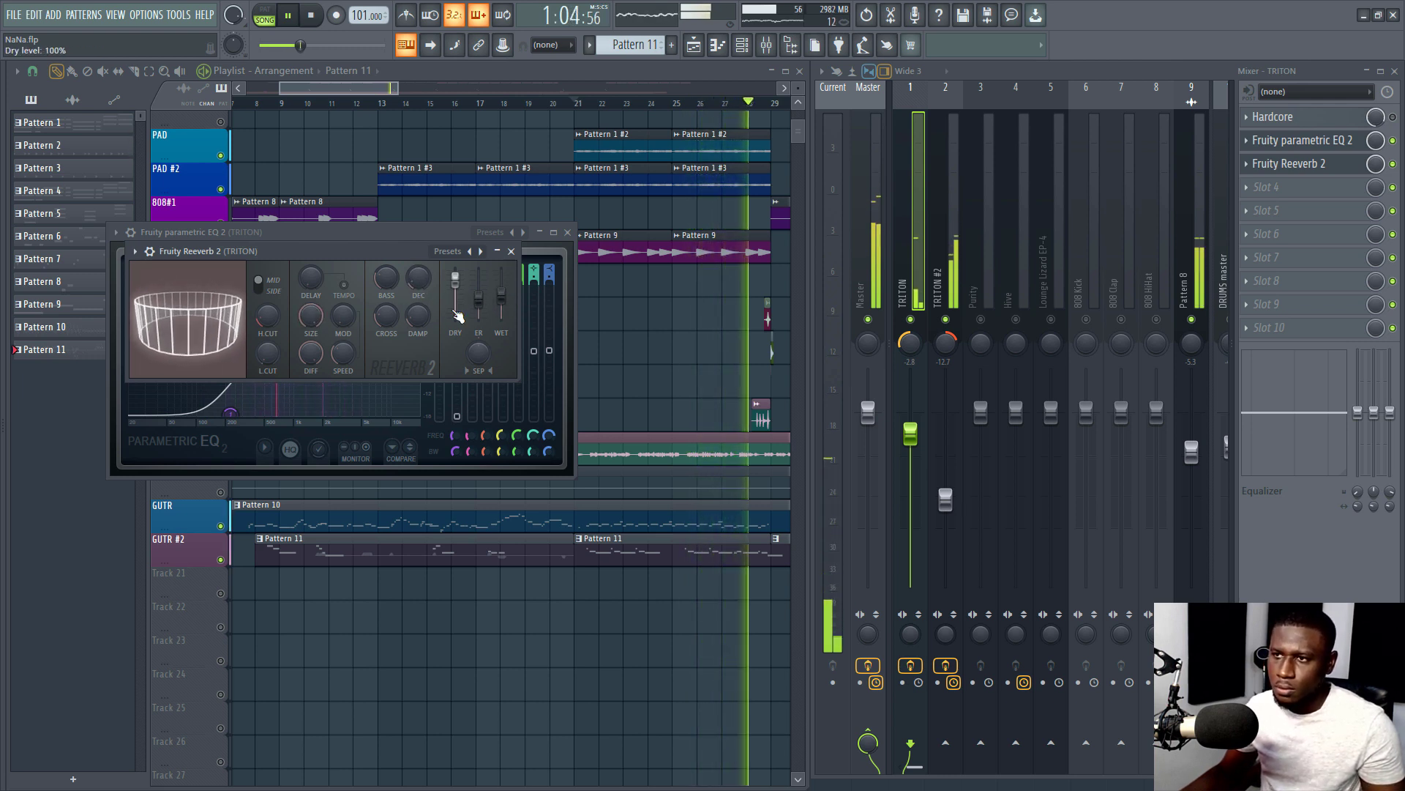
left_click_drag(501, 295, 502, 292)
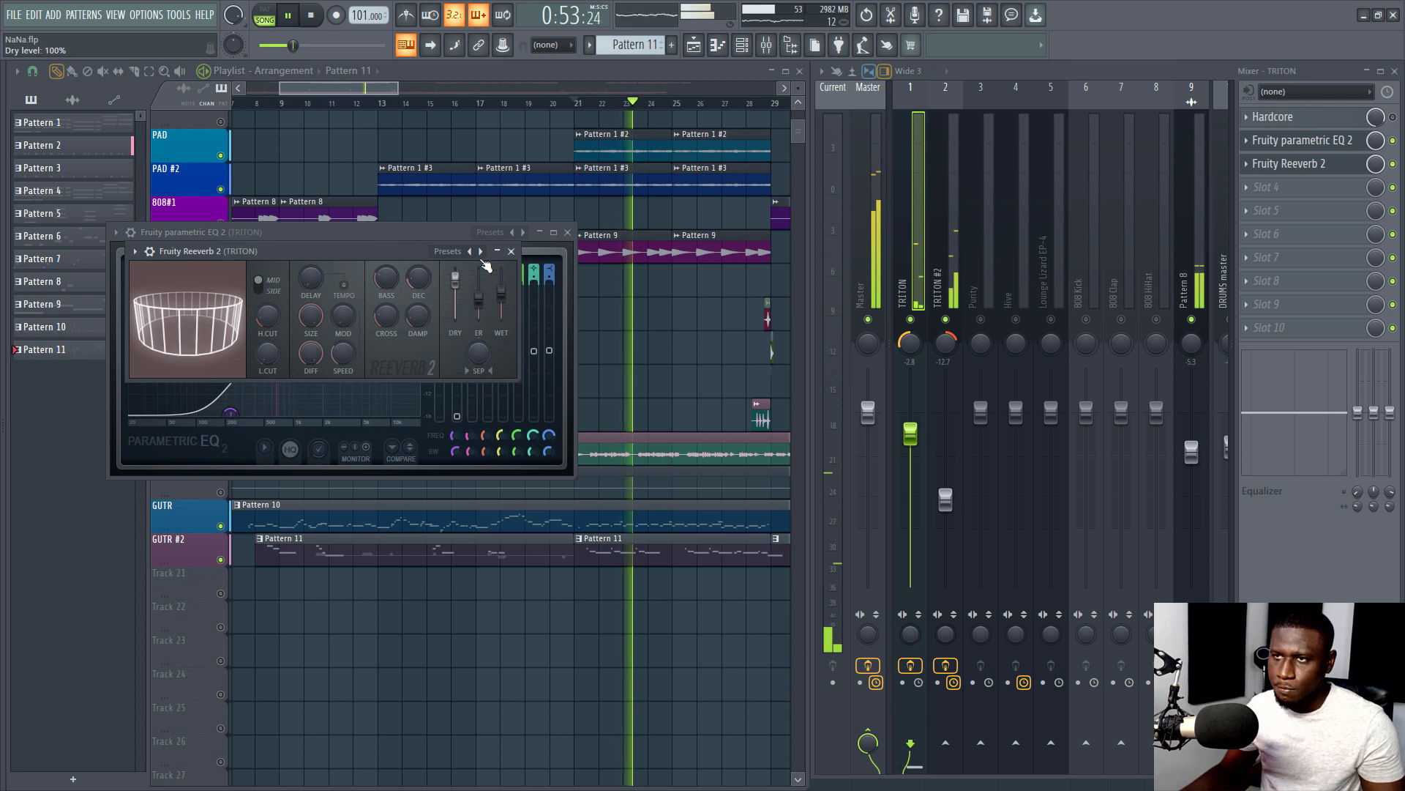
left_click(511, 251)
left_click(567, 232)
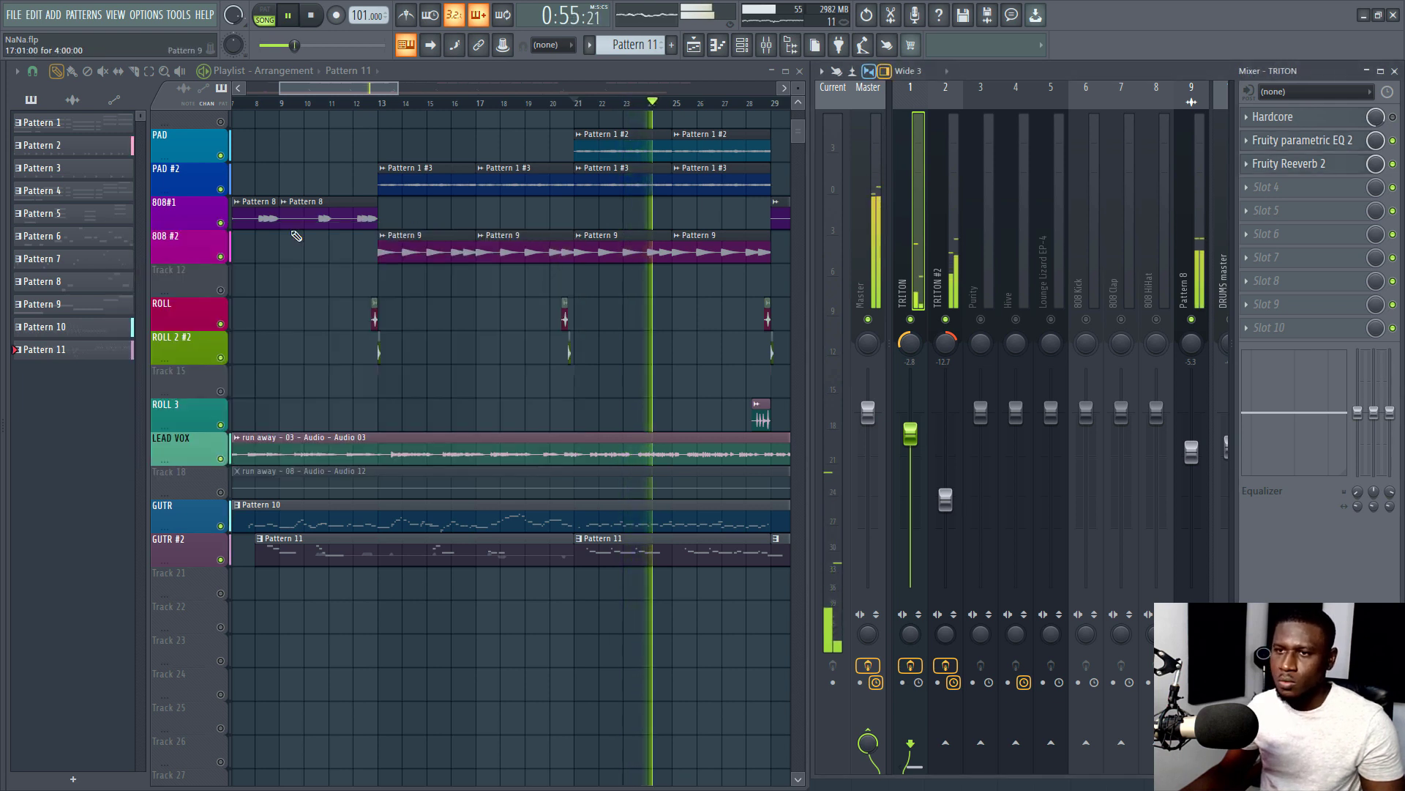
Add Fruity Delay 2 to slot 4 of TRITON with ping-pong feedback, a lower input volume and a shorter time, auditioning from bar 8
left_click(255, 104)
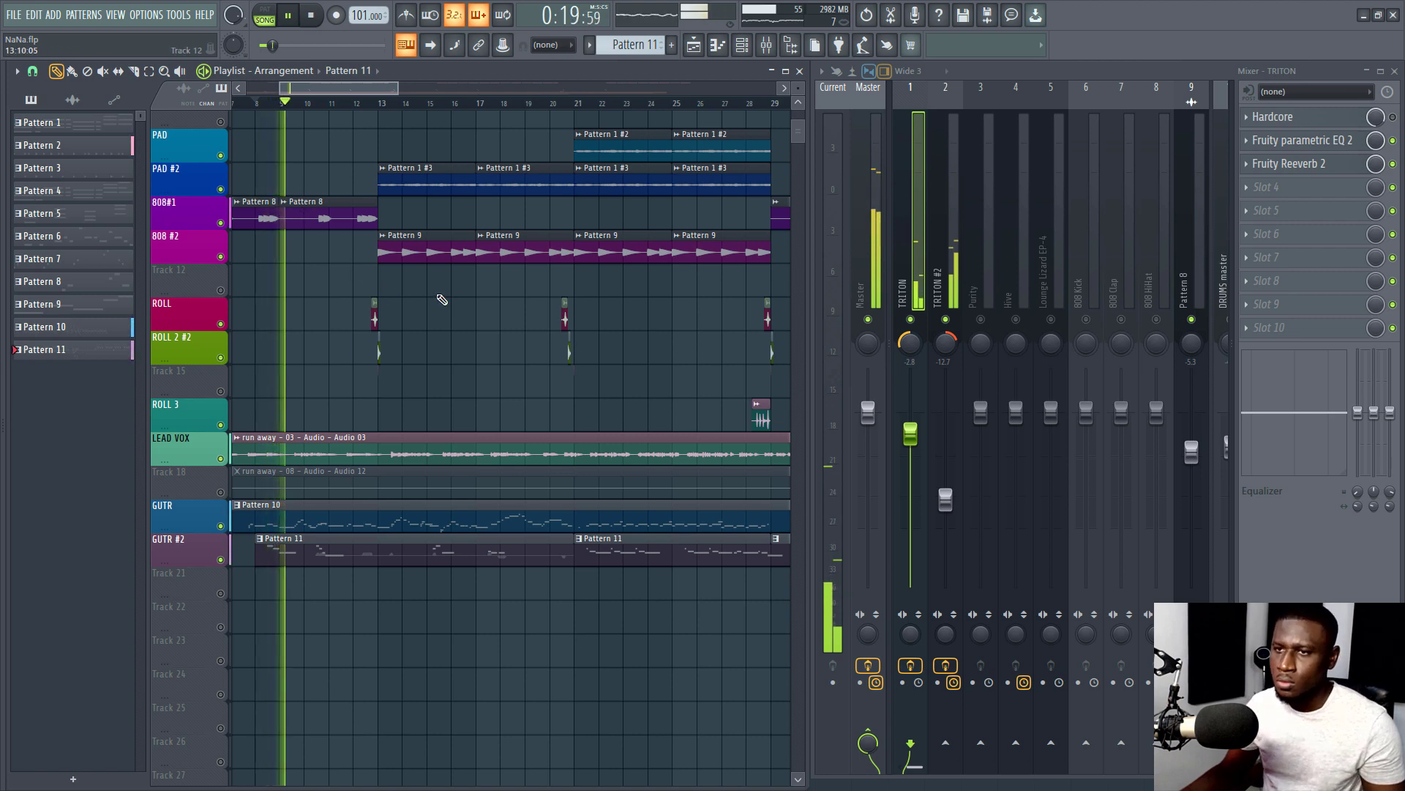
key("space")
left_click(1275, 190)
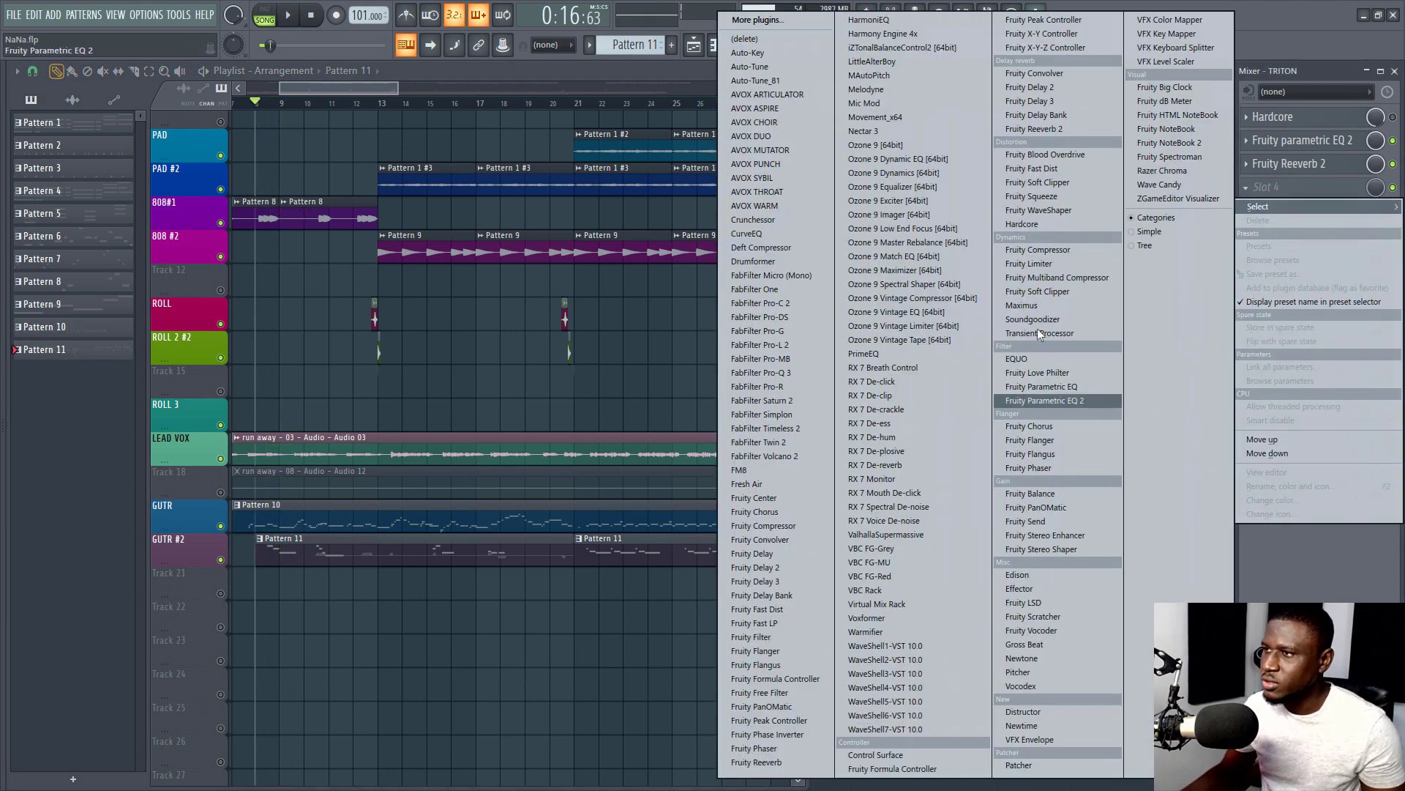
left_click(1039, 87)
left_click_drag(291, 272, 401, 290)
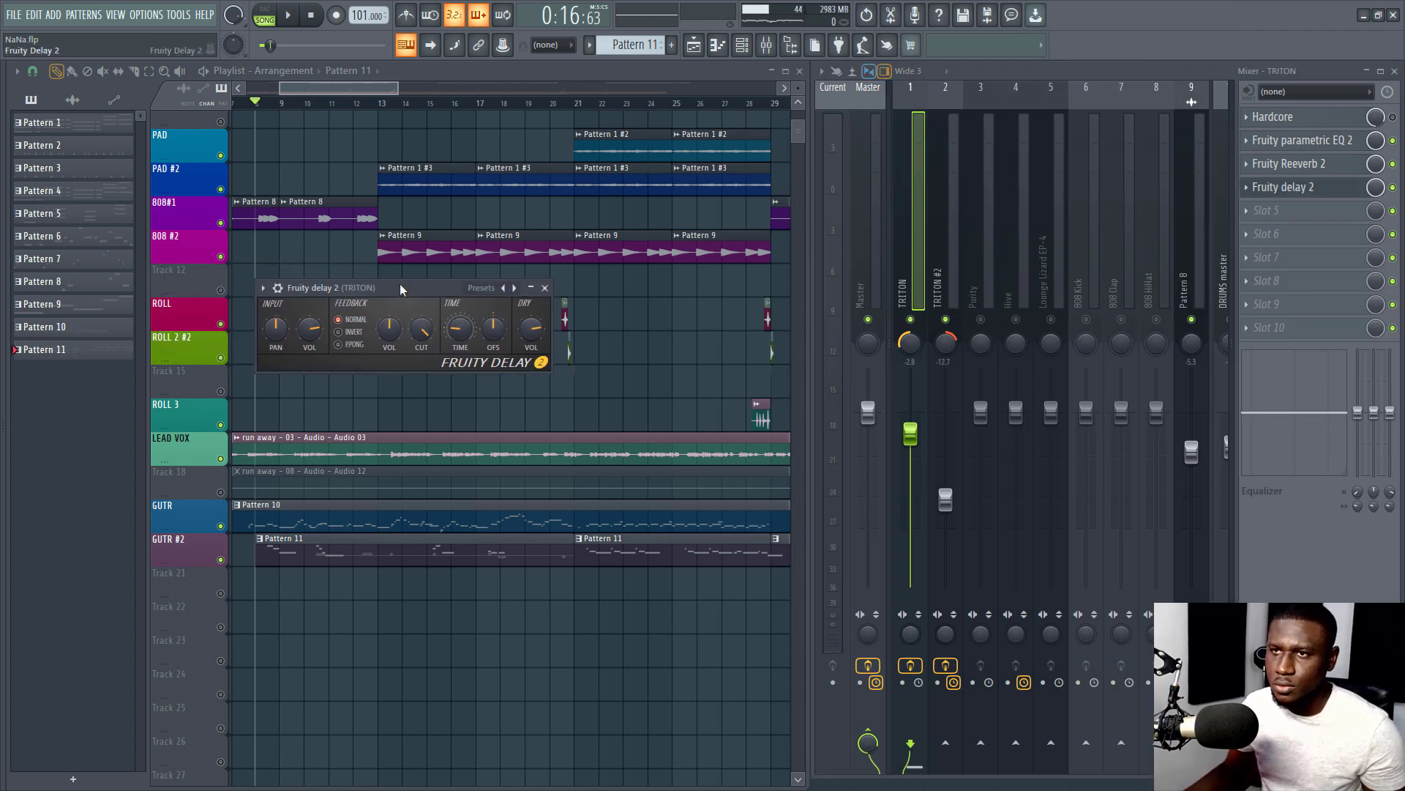
key("space")
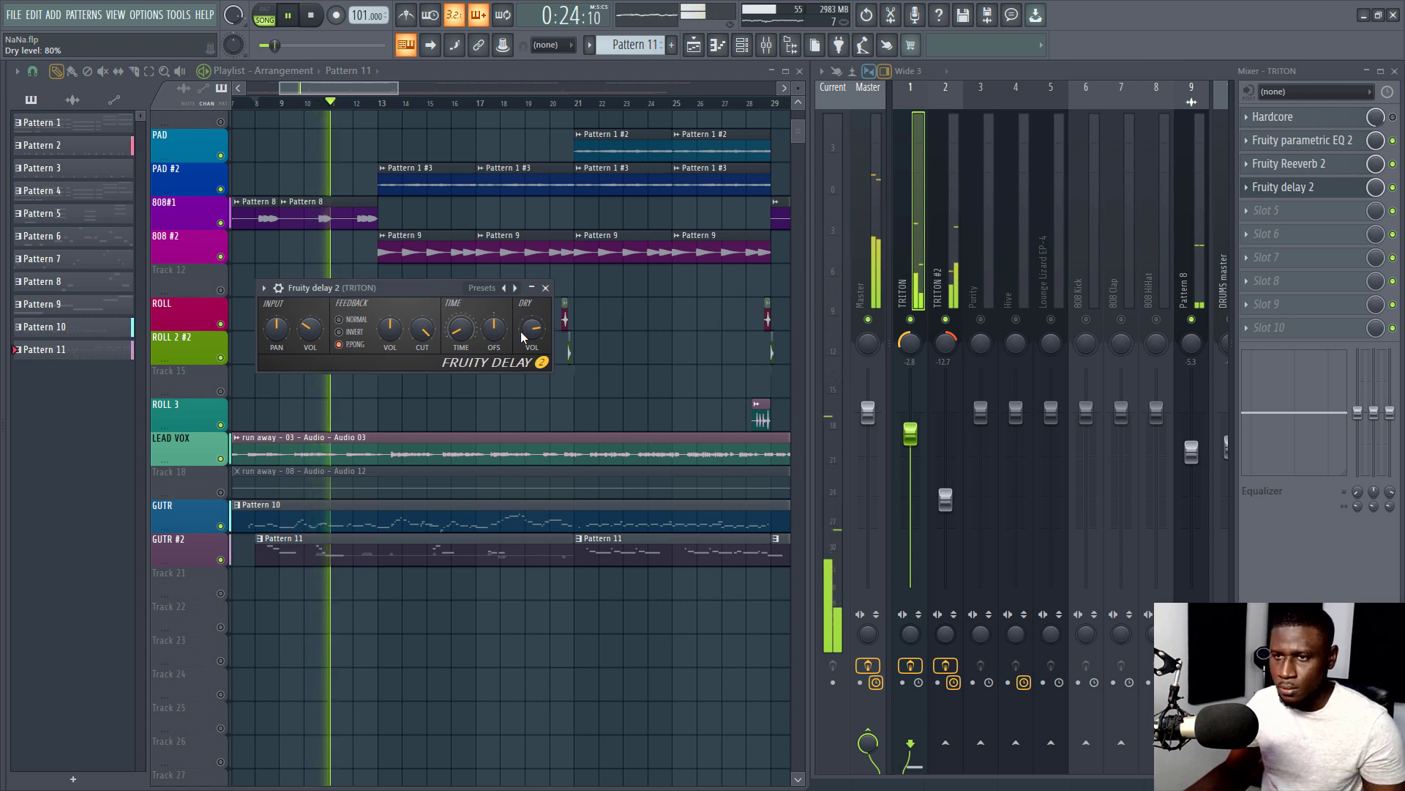
left_click(545, 289)
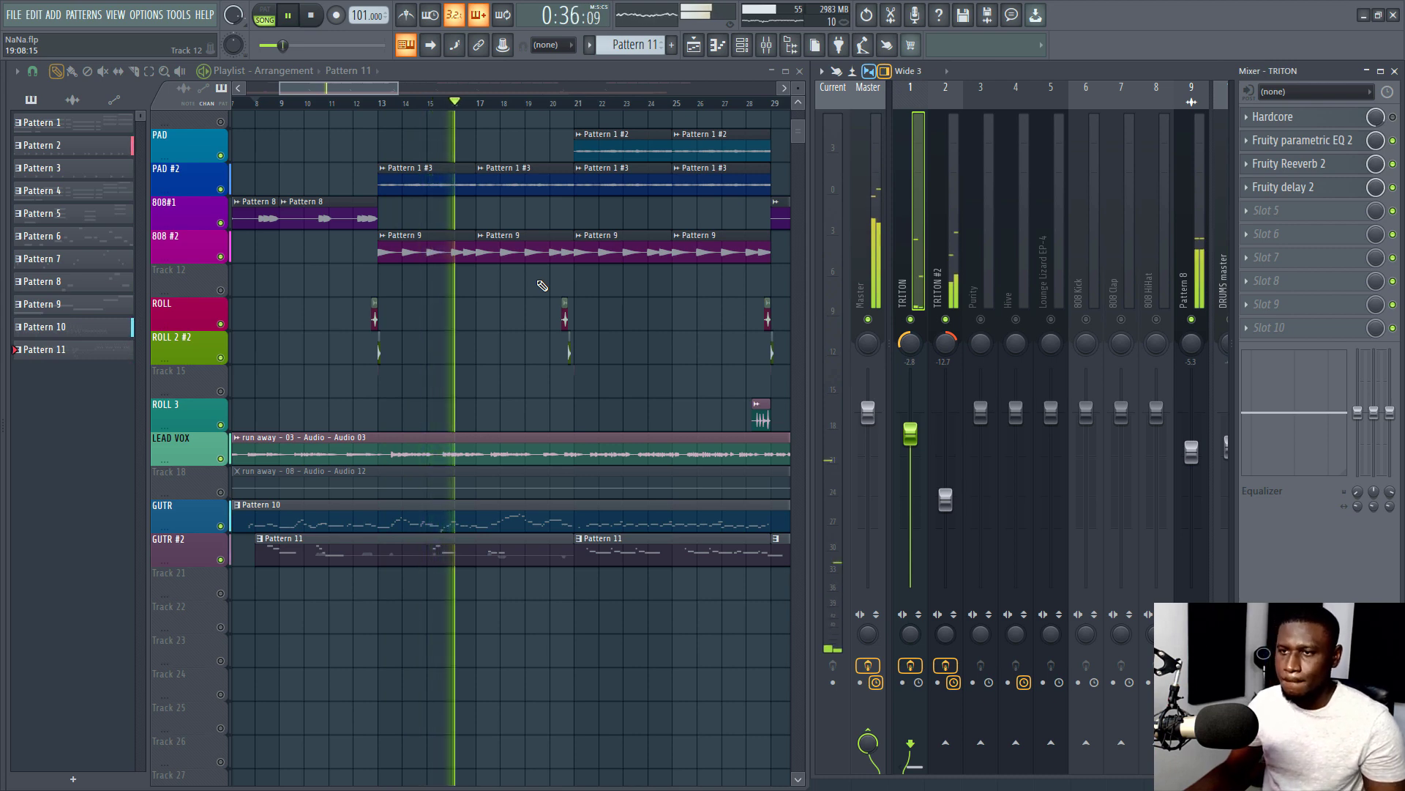
Set the TRITON fader to -4.0 dB while playing through the arrangement past bar 29, and stop playback
scroll(478, 104, "down", 1)
scroll(479, 106, "down", 4)
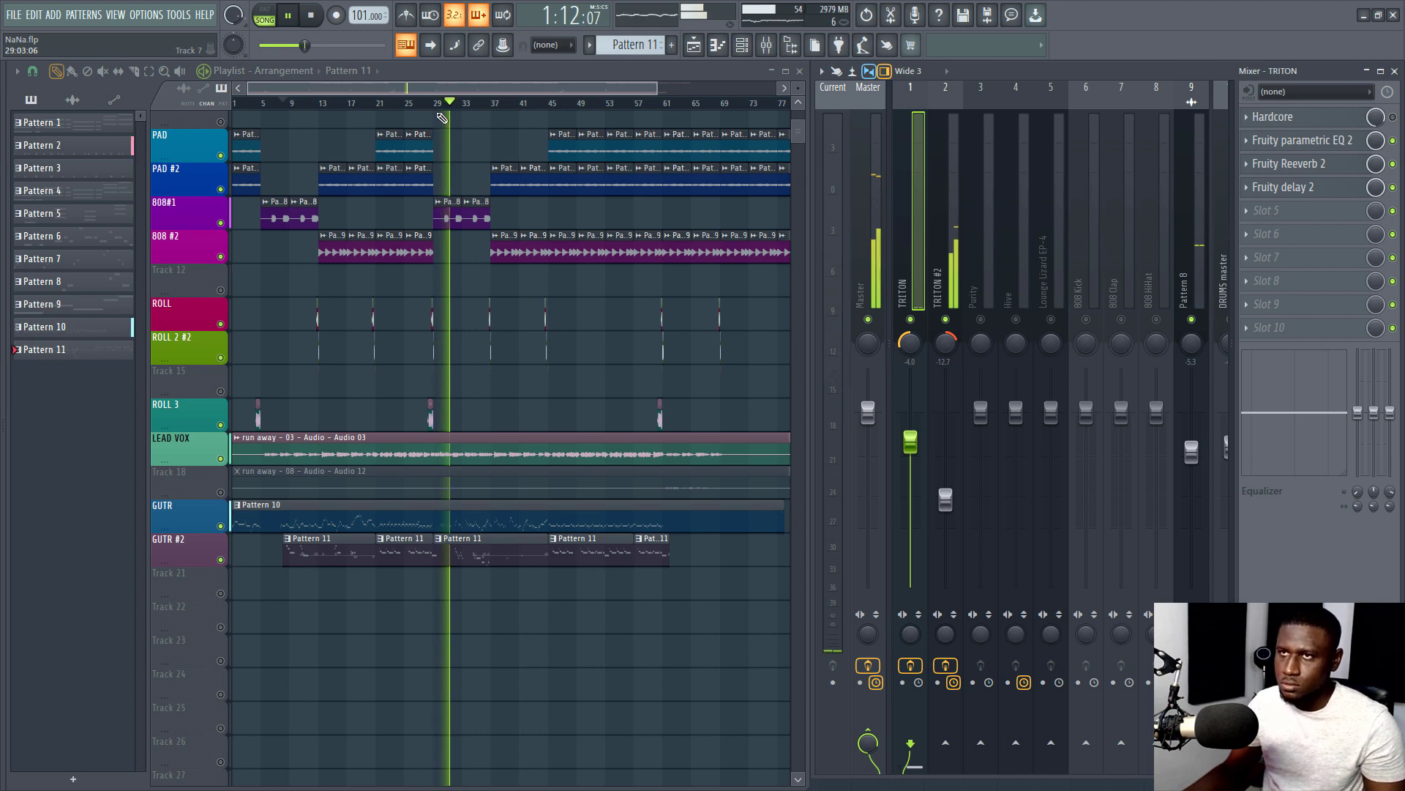
scroll(443, 115, "up", 3)
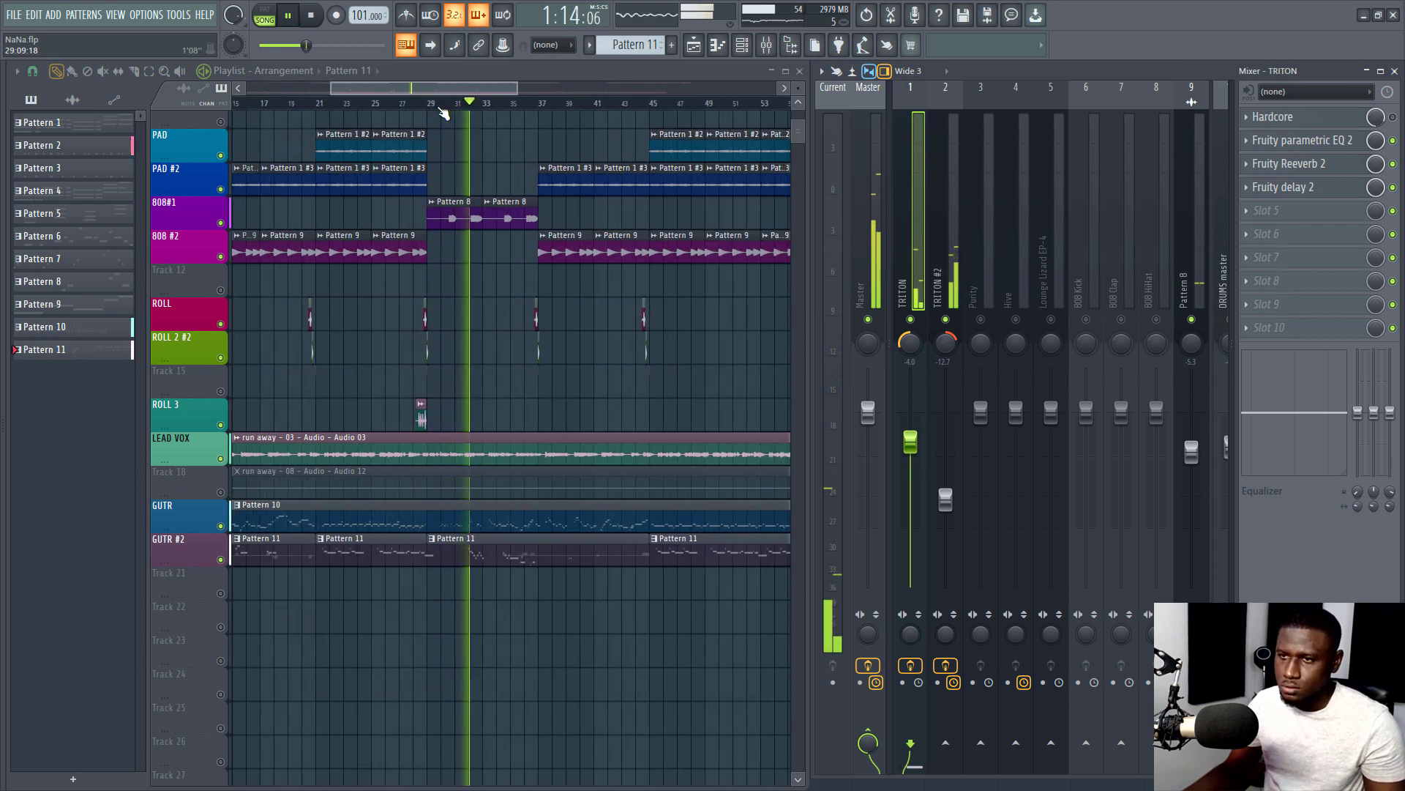
scroll(443, 115, "up", 2)
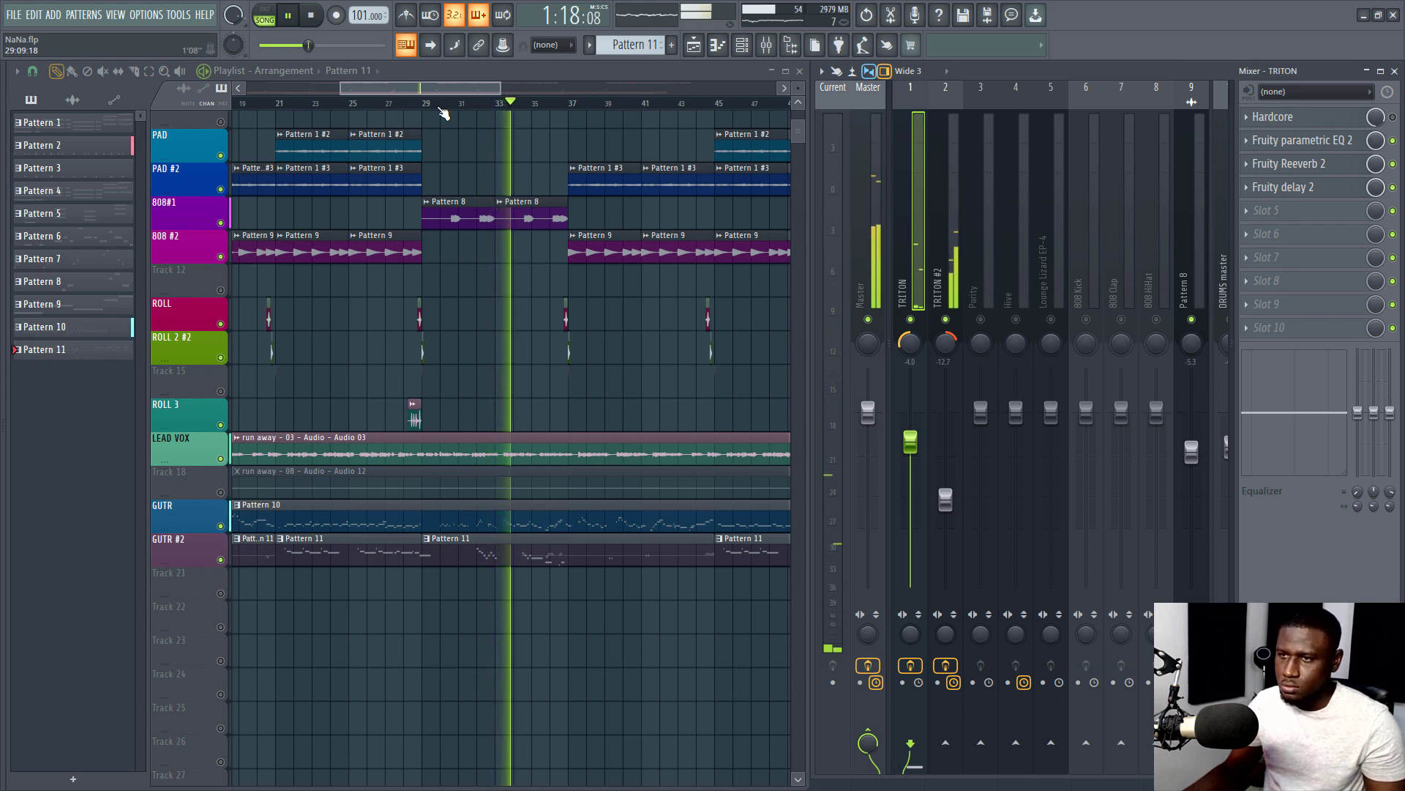
key("space")
Review the full arrangement and play it from the start to check both guitar parts against the vocal, 808 and drums
scroll(443, 113, "down", 4)
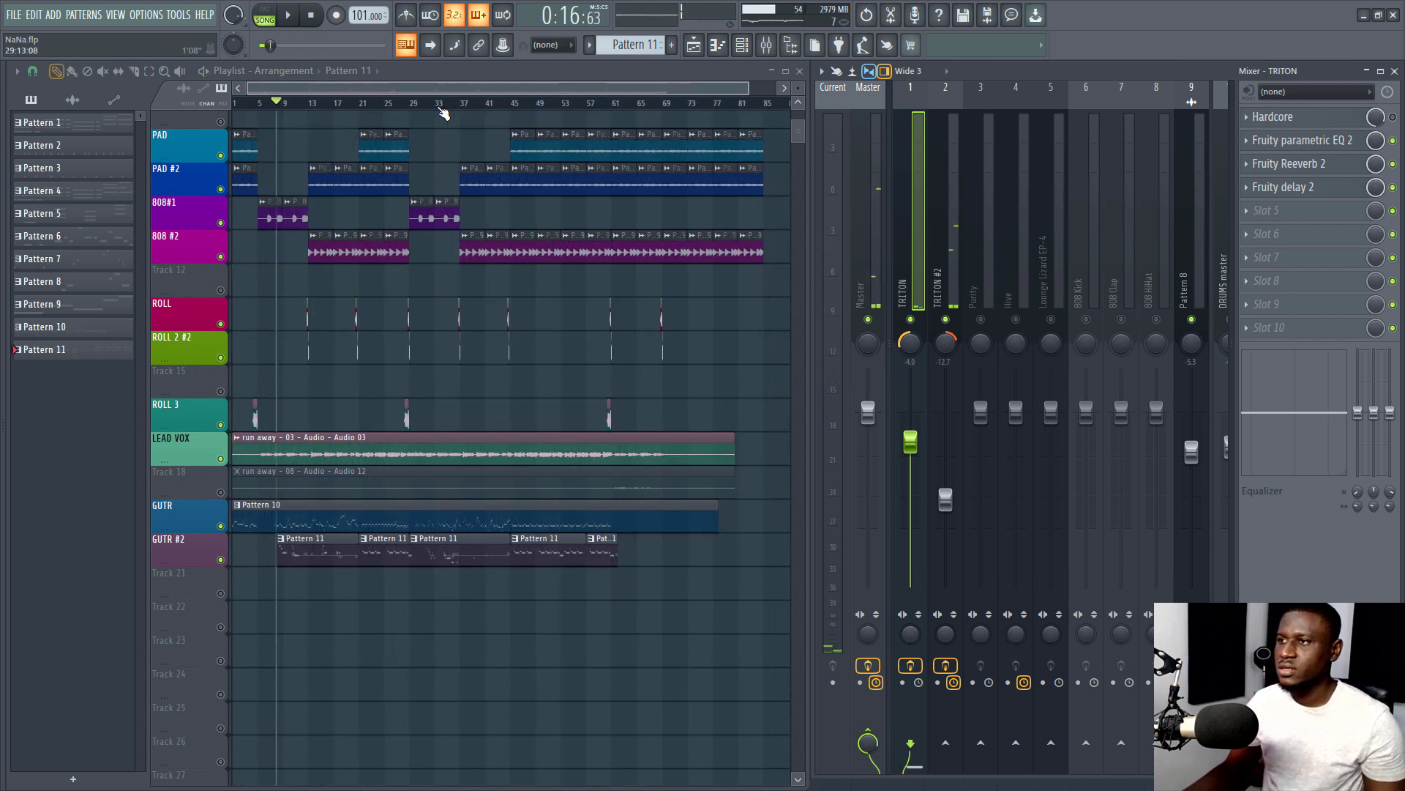
scroll(443, 114, "down", 1)
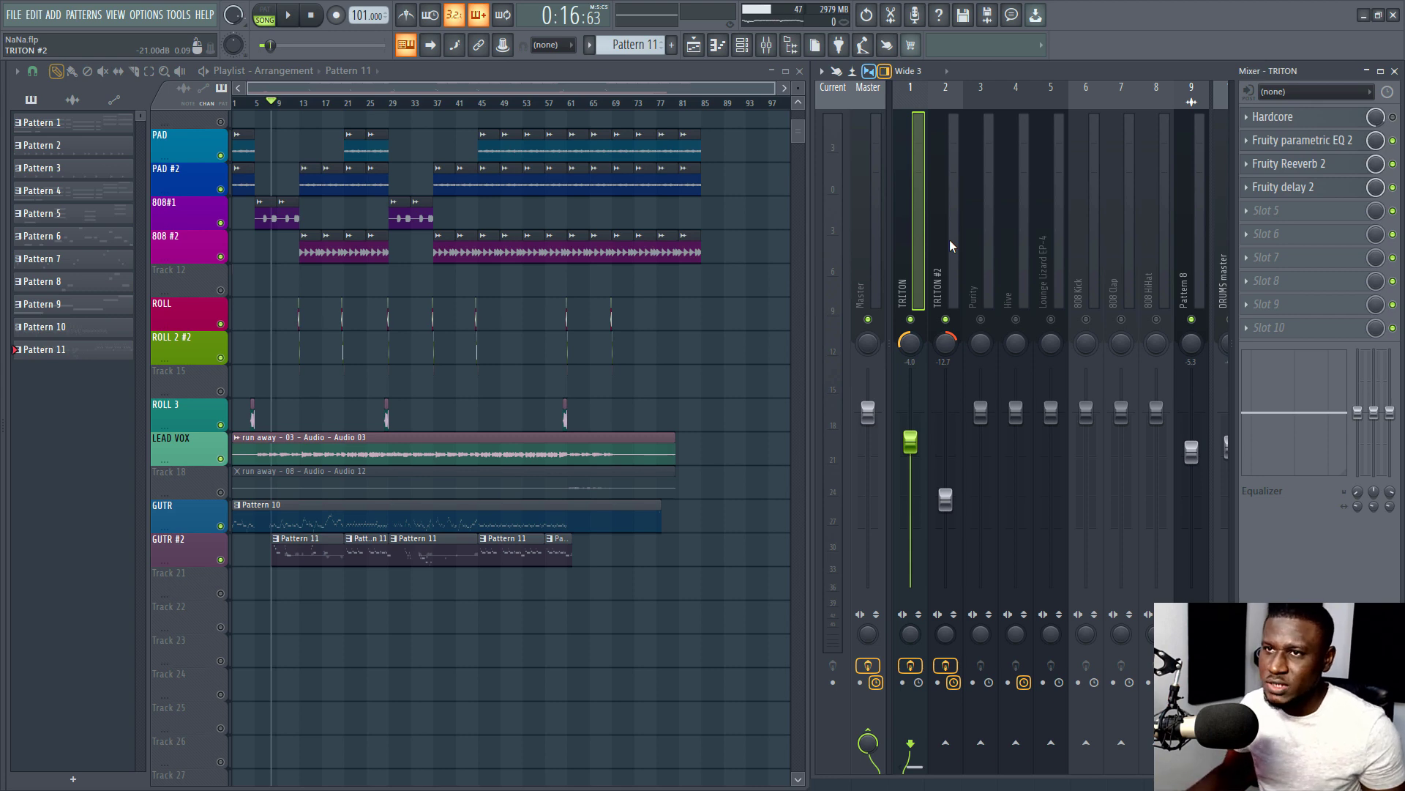
scroll(229, 178, "up", 6)
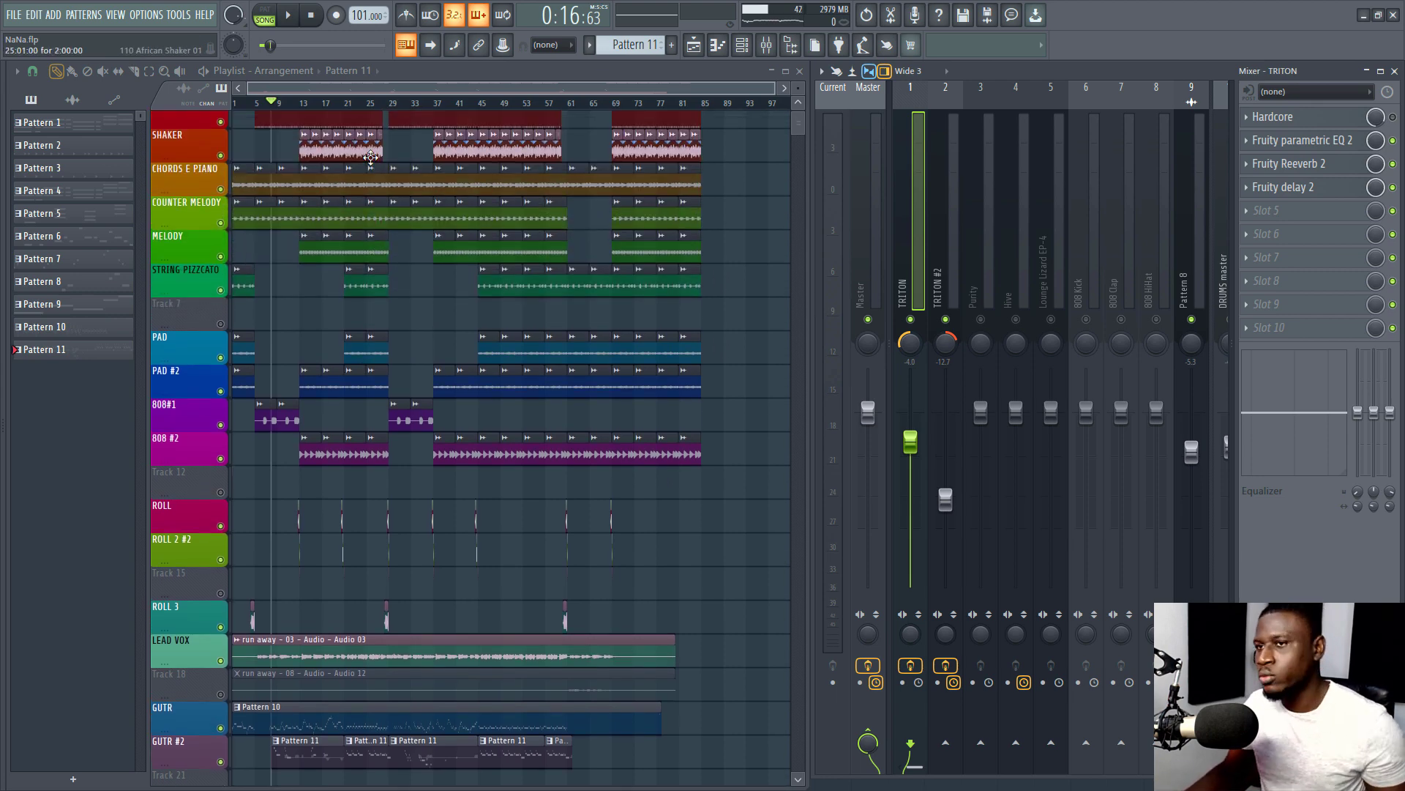
scroll(492, 324, "down", 5)
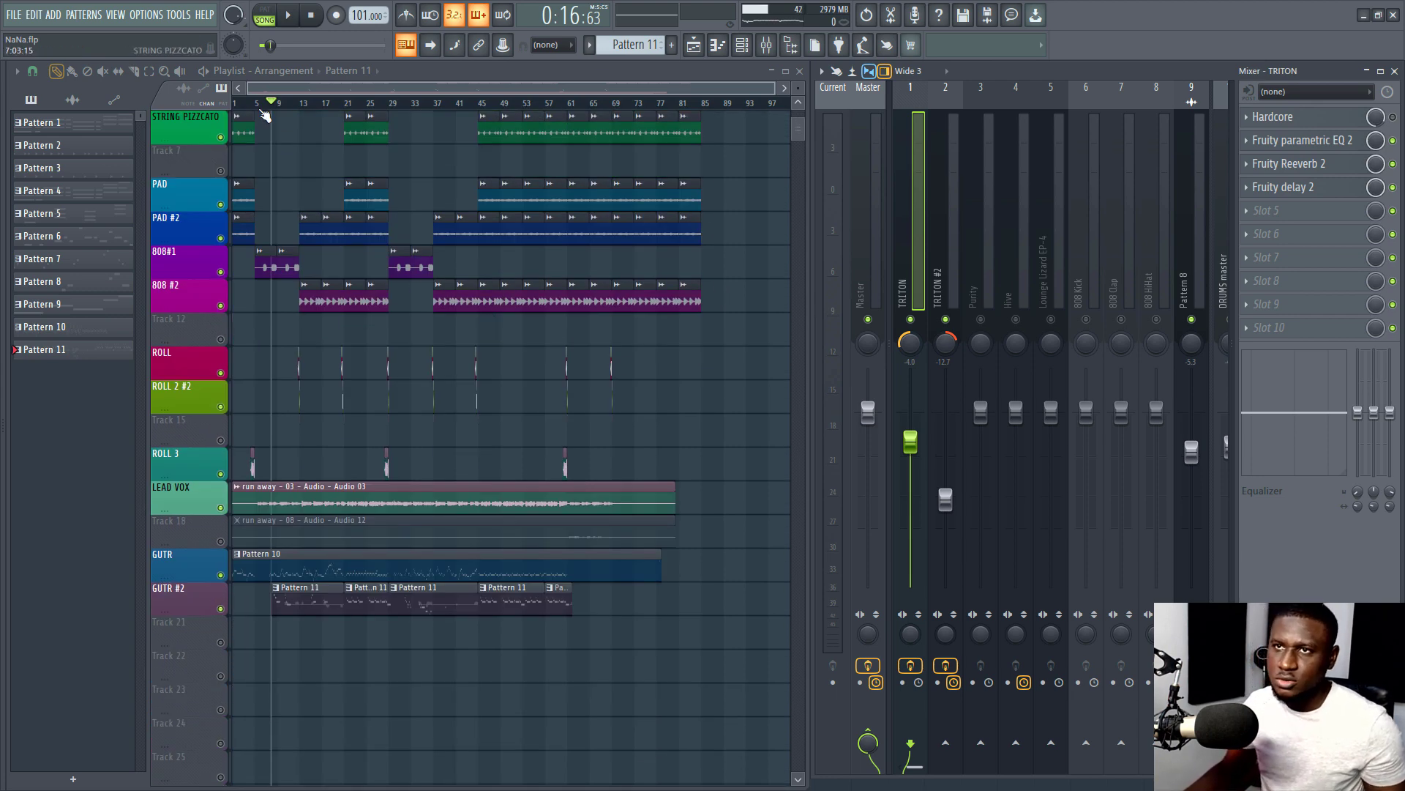
key("space")
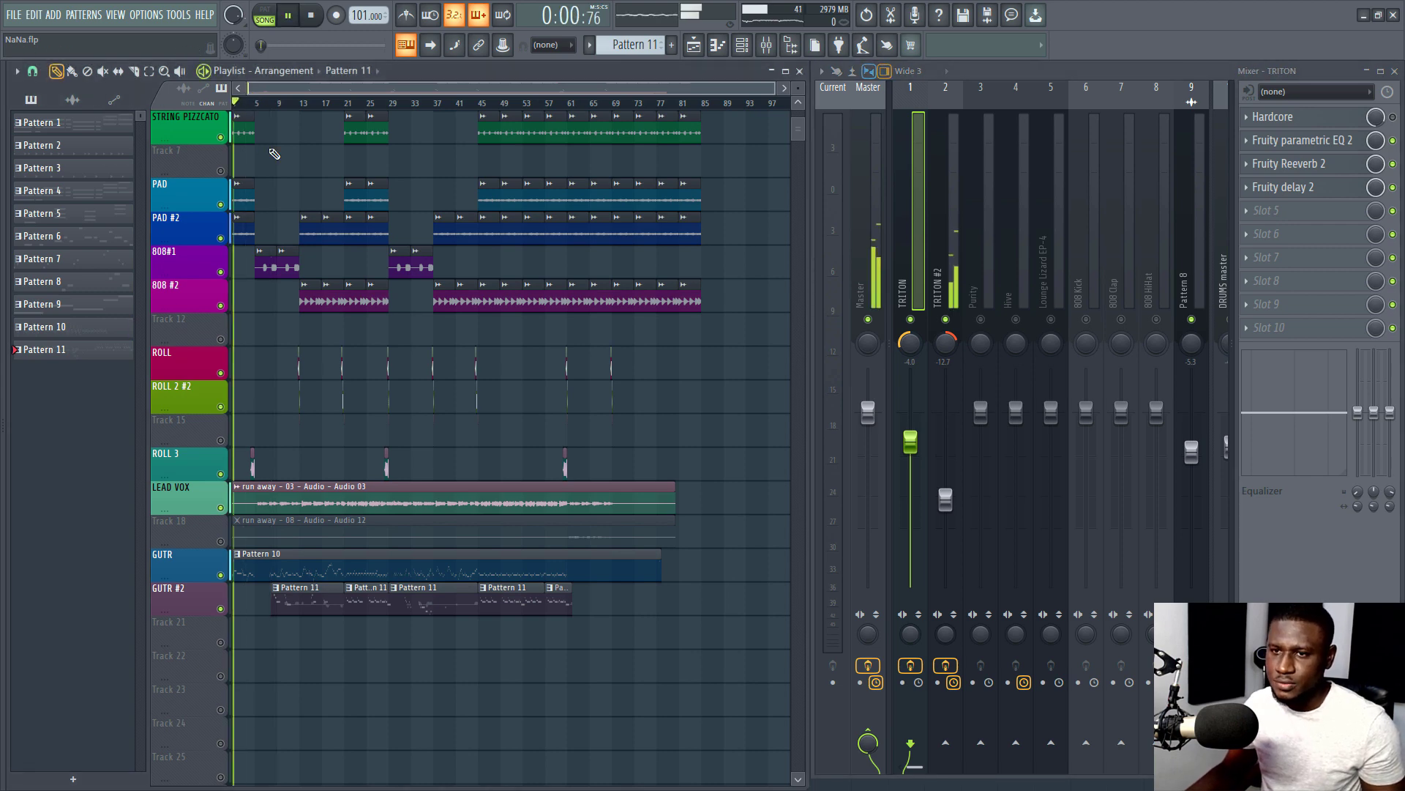
scroll(249, 106, "up", 5)
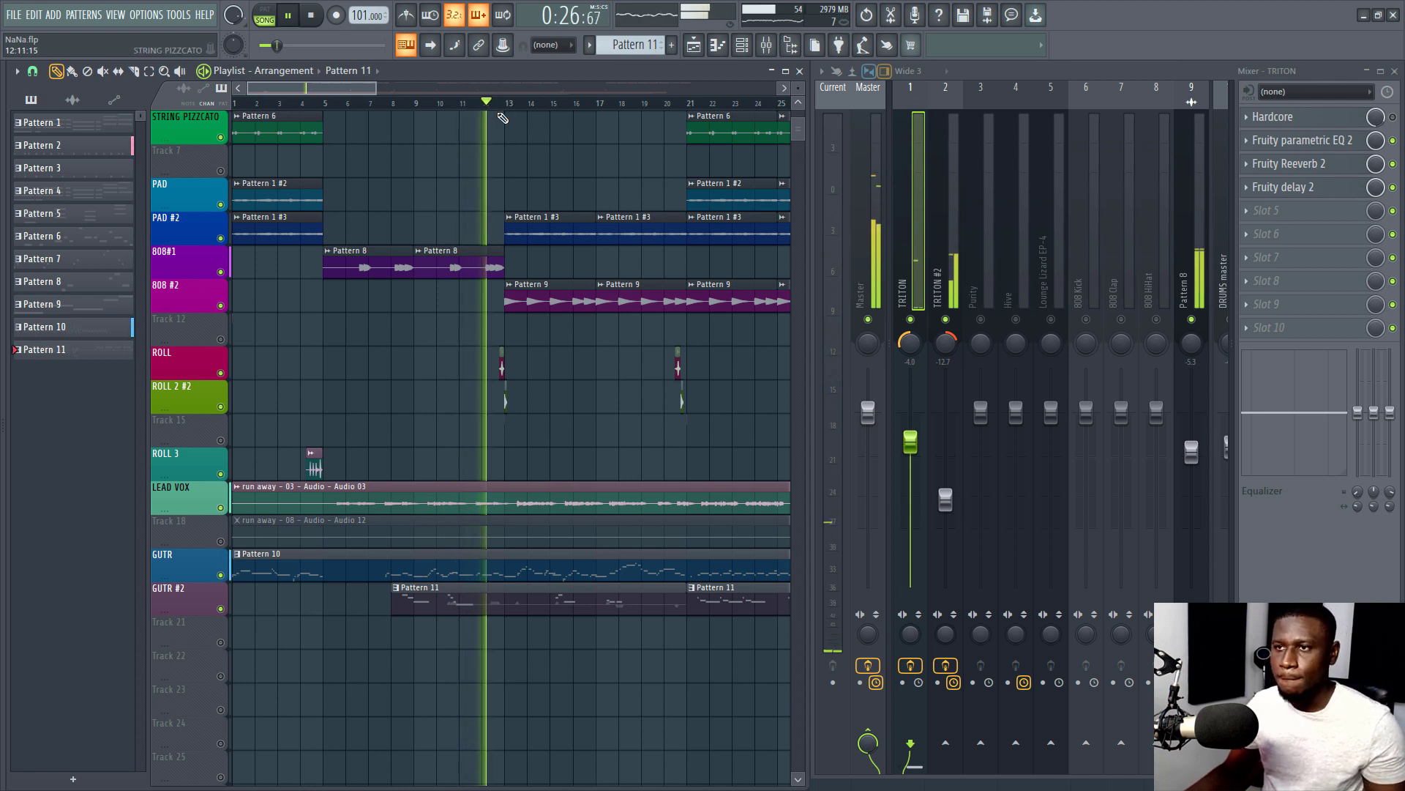
scroll(502, 117, "down", 3)
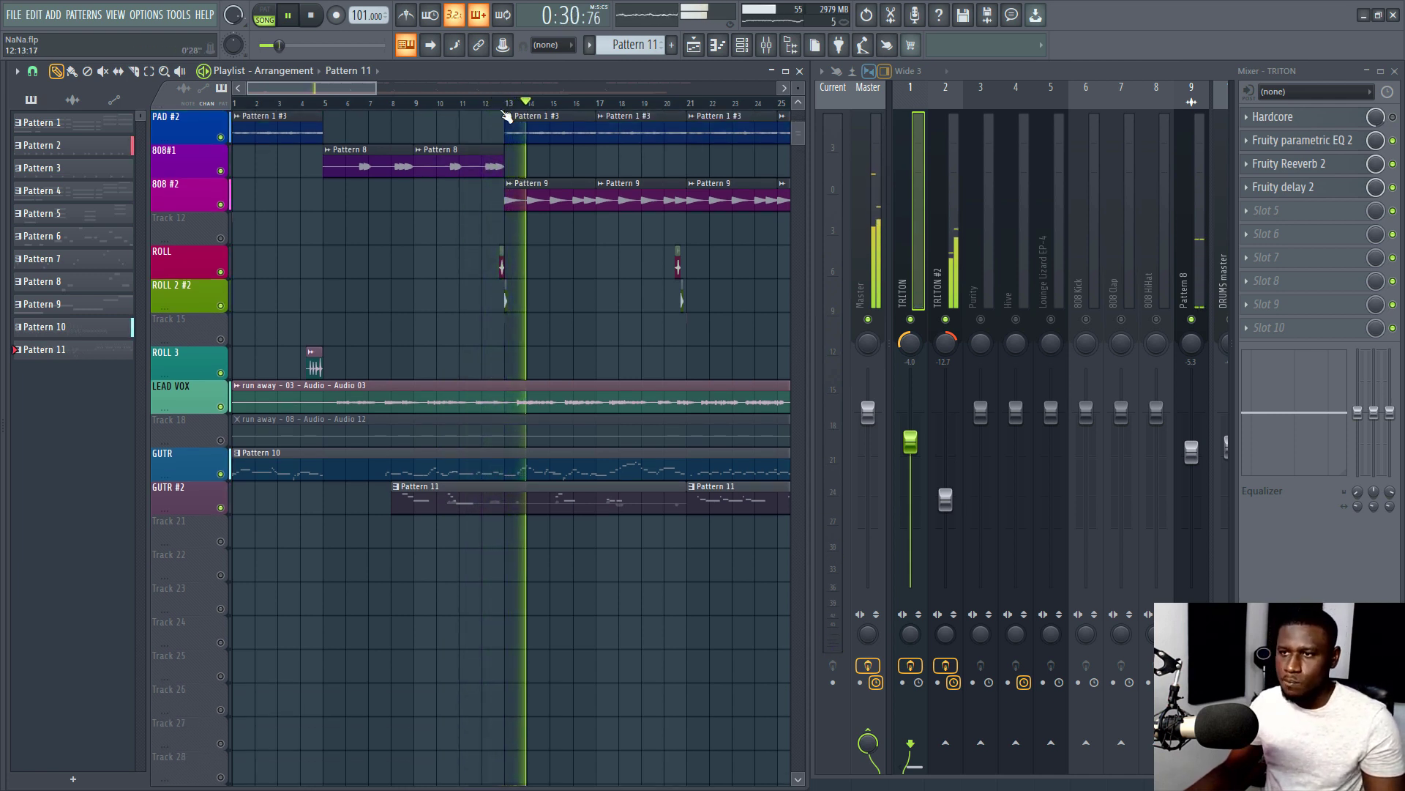
scroll(508, 113, "down", 1)
scroll(507, 113, "down", 1)
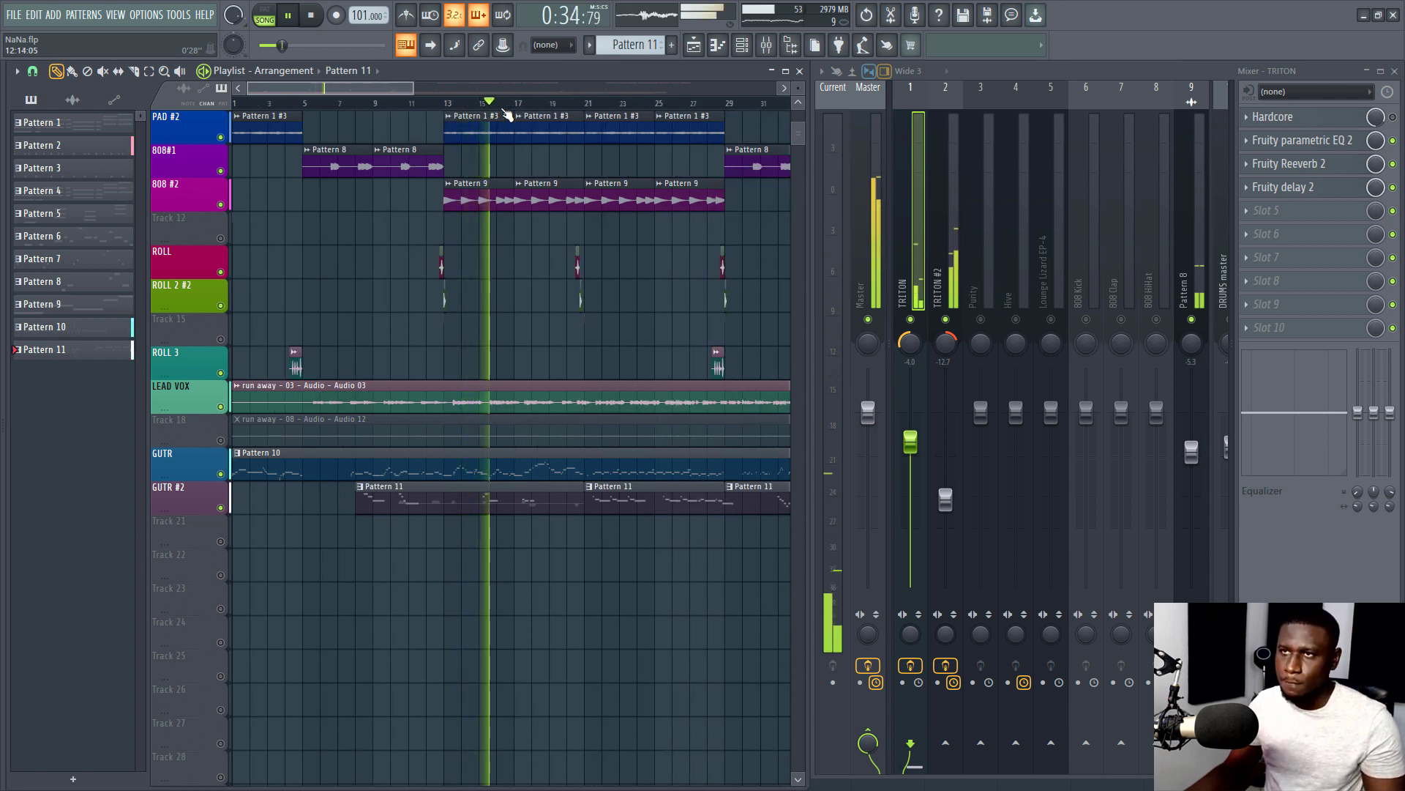
key("space")
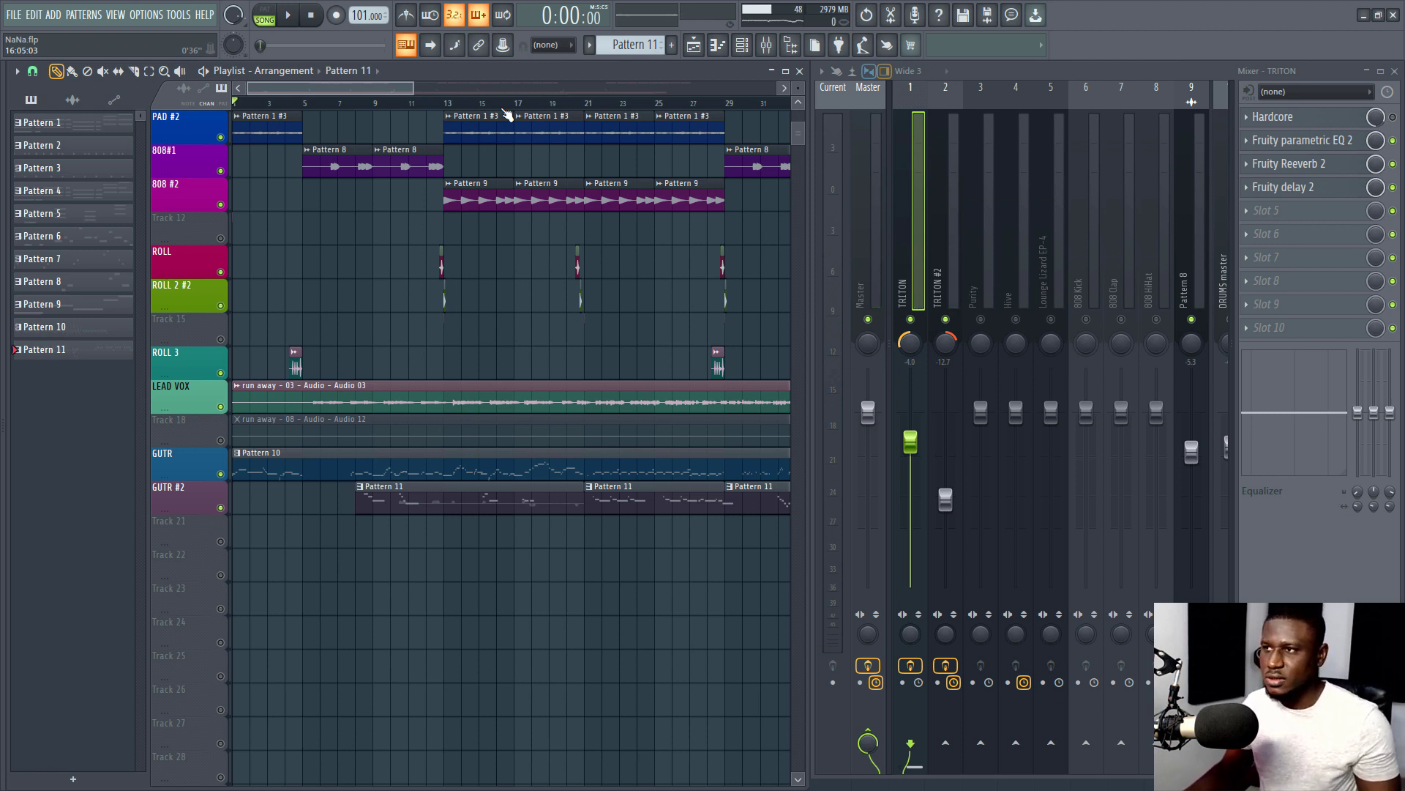
scroll(954, 227, "down", 4)
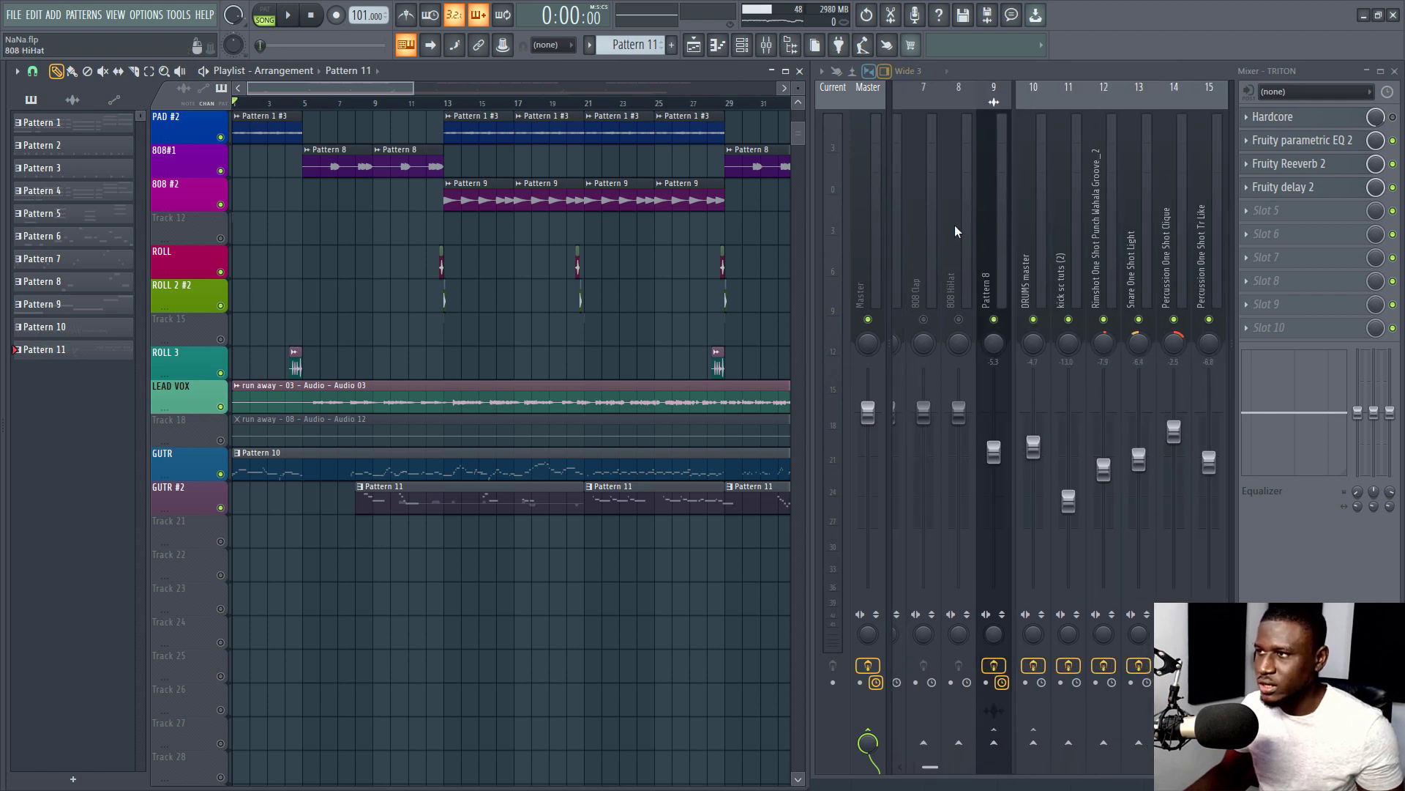